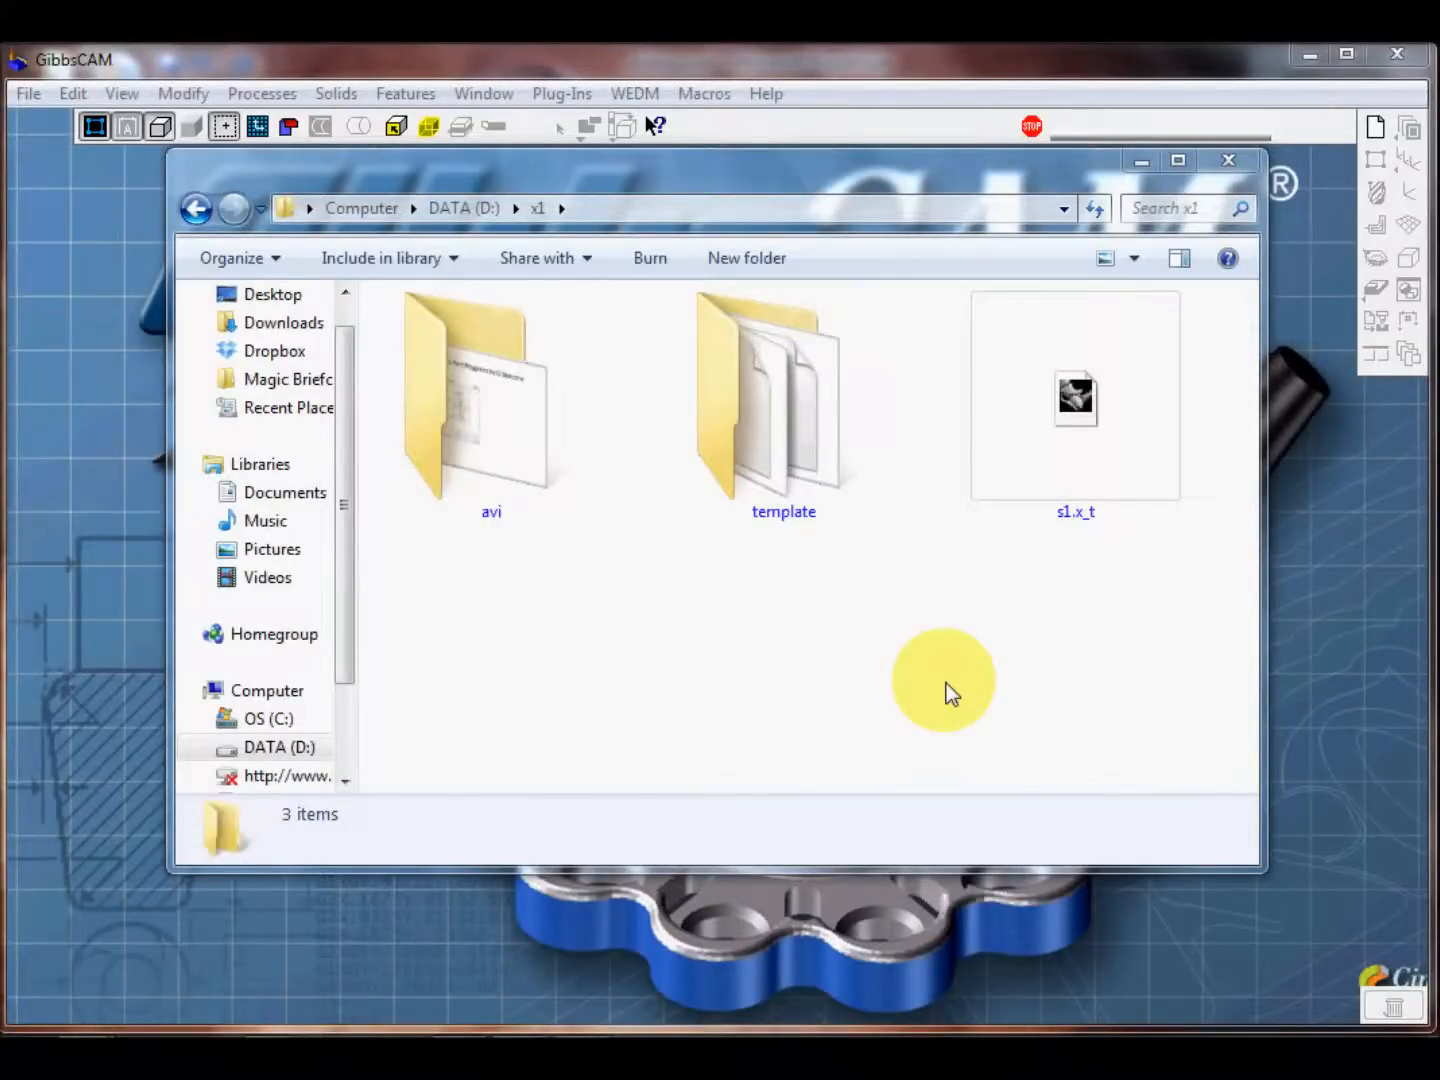
Step: Import the s1.x_t solid for the 4-Axis Mill_Turn - Demo machine in millimetres with its CAD colour attribute, and deselect the body
click(1076, 409)
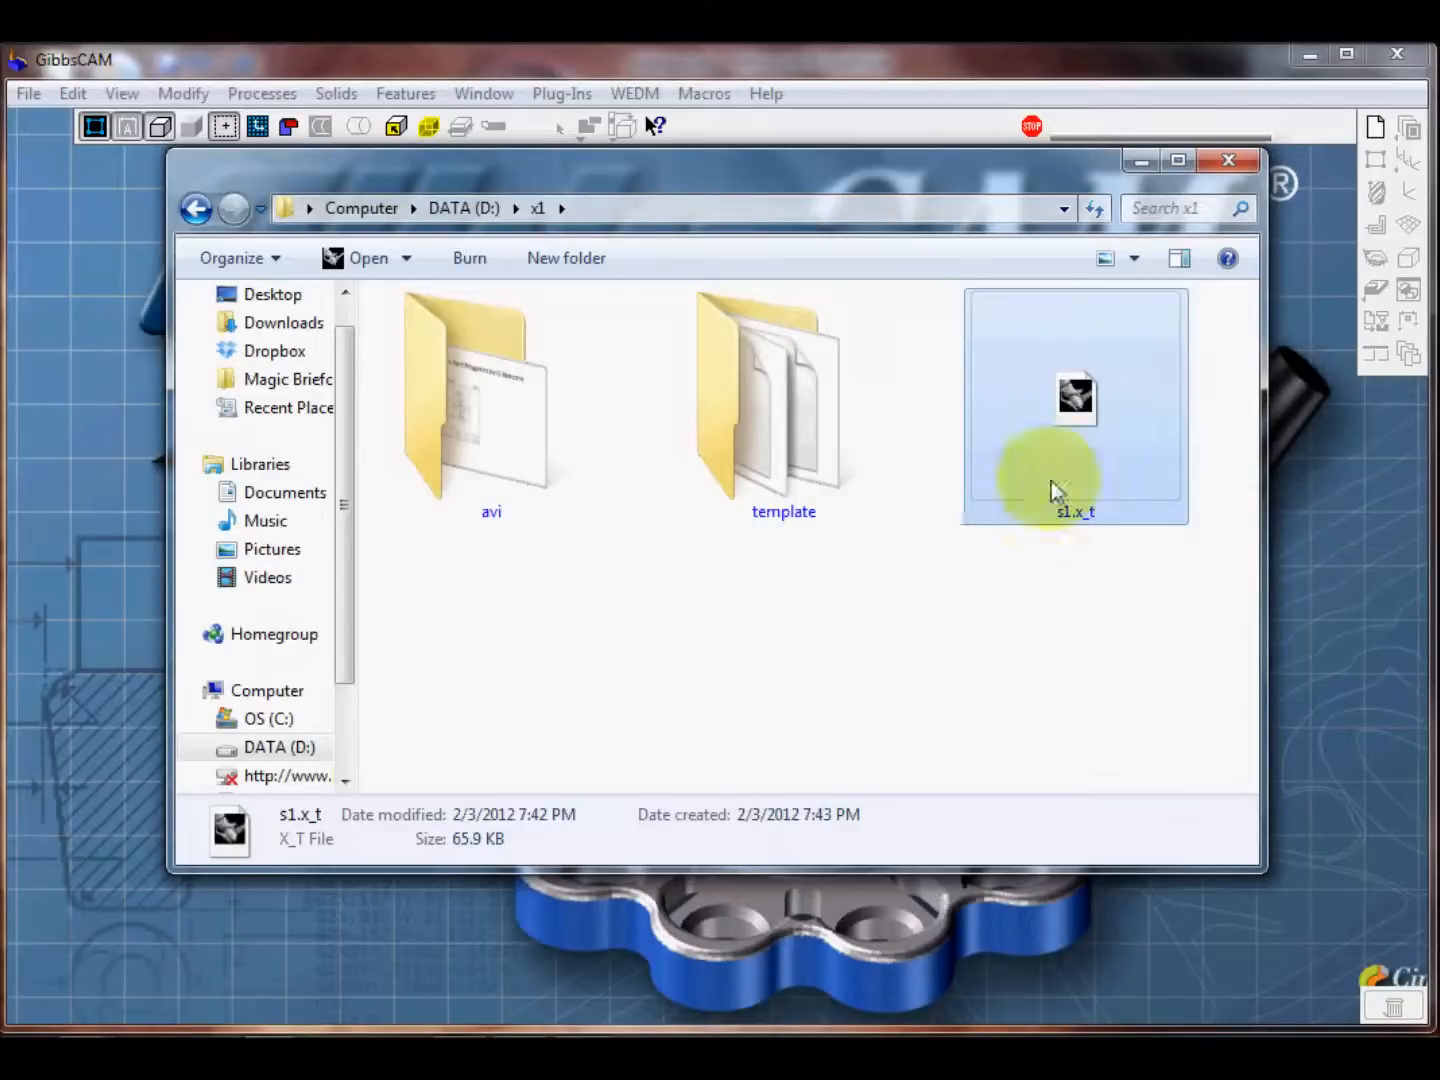
drag(1075, 401, 650, 935)
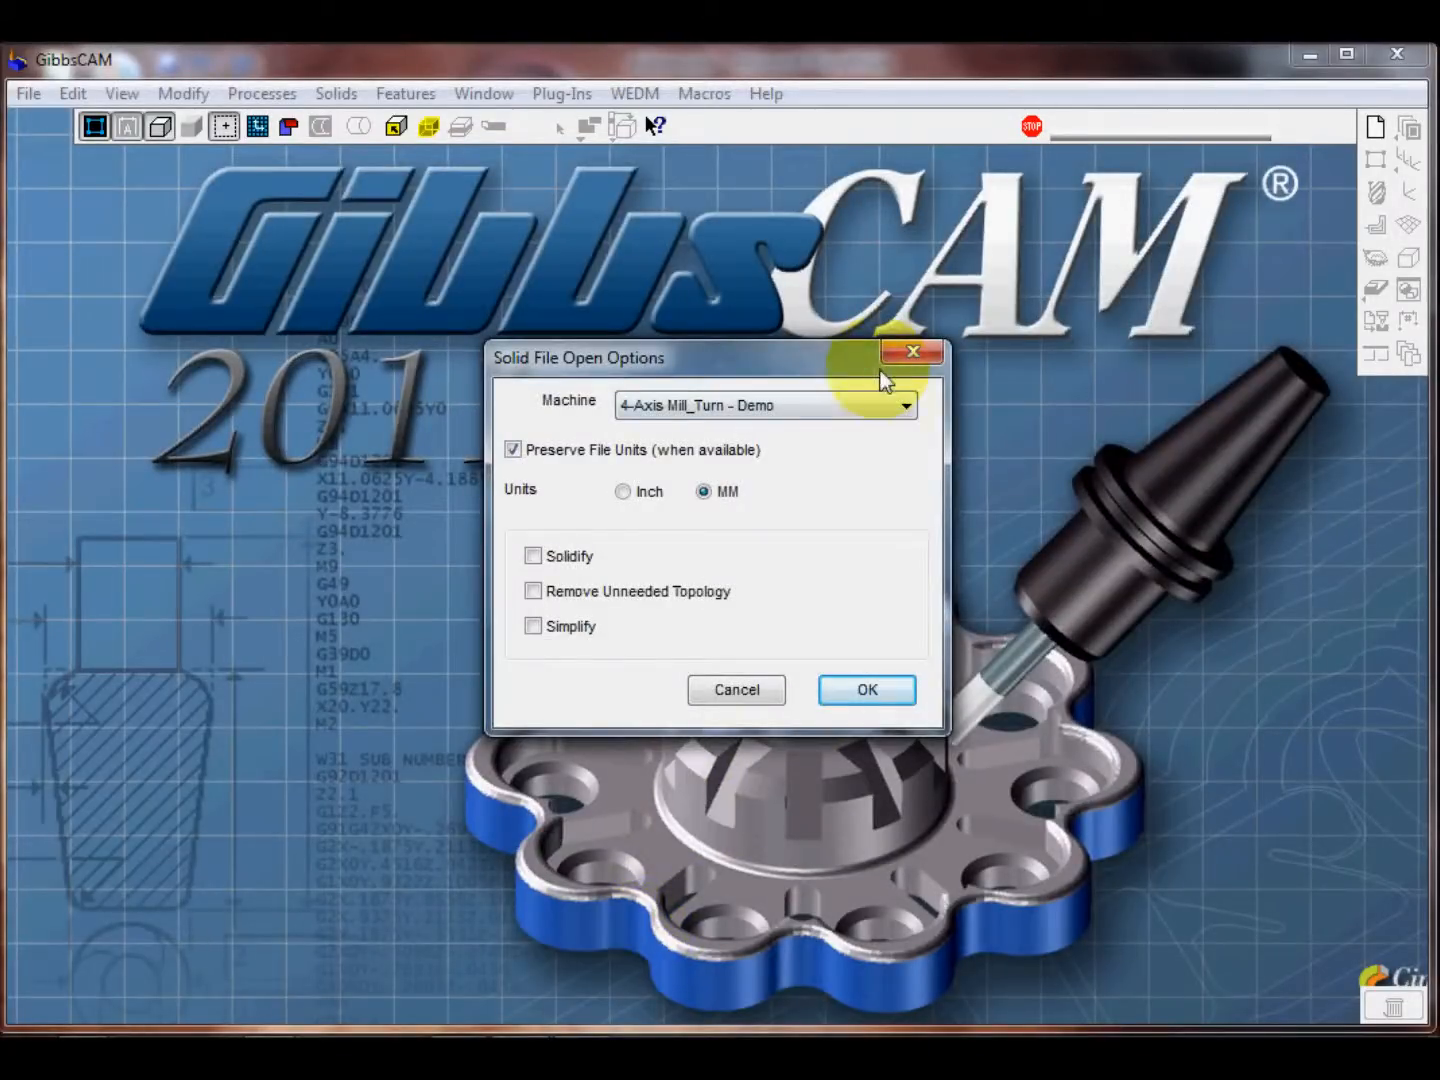
click(905, 406)
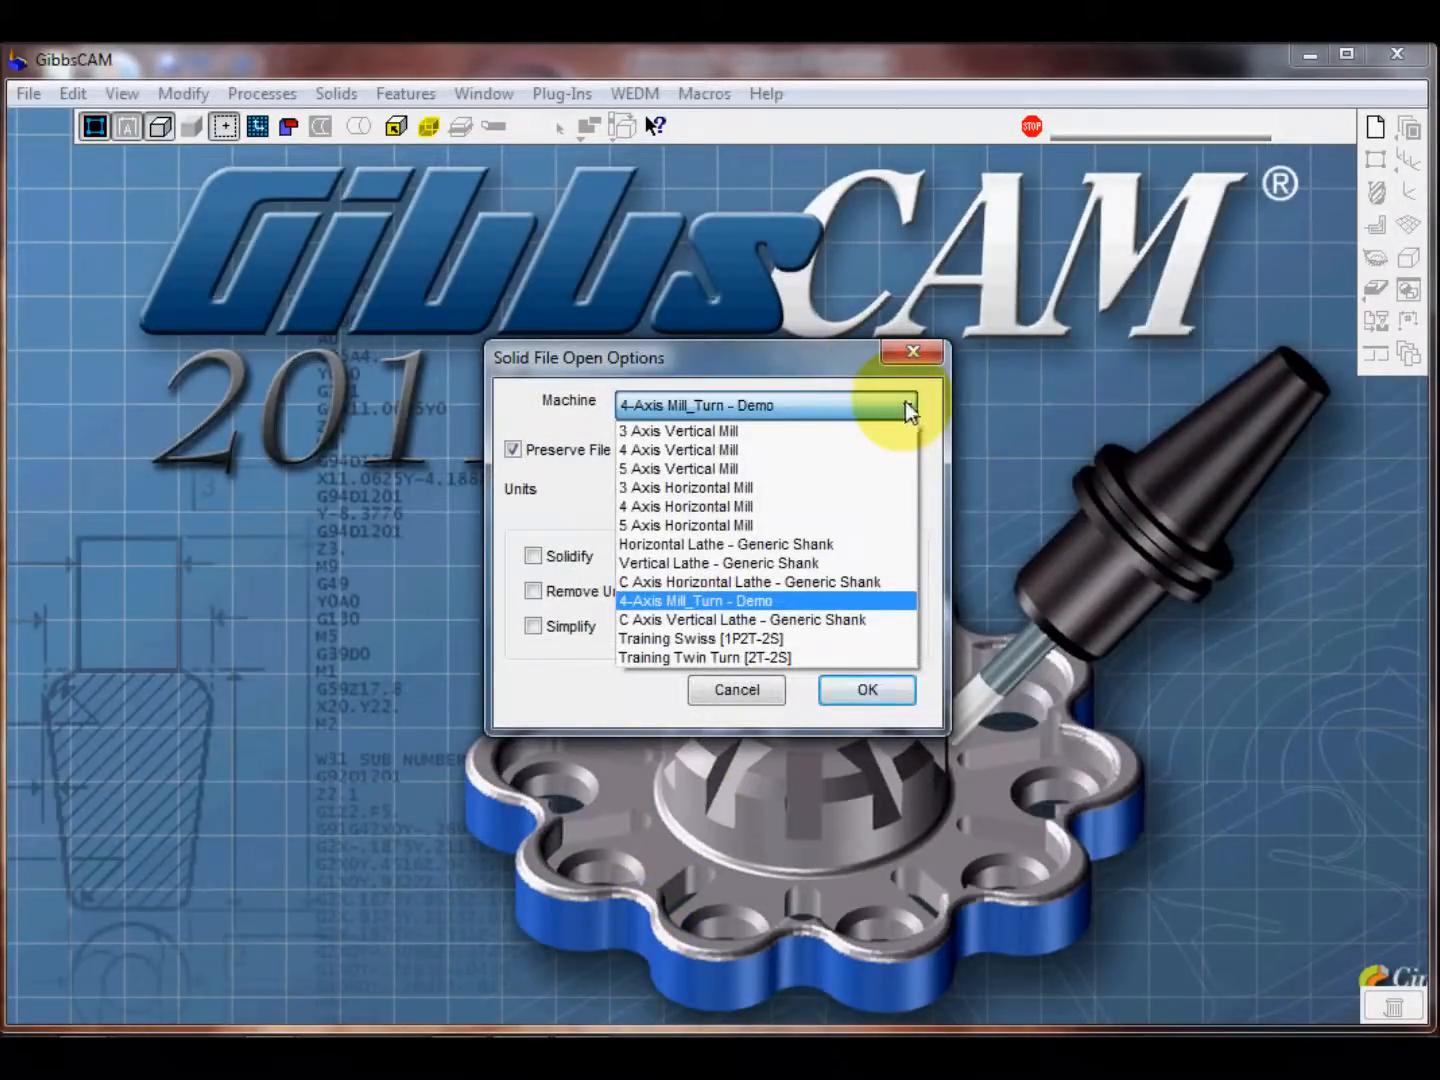
click(761, 350)
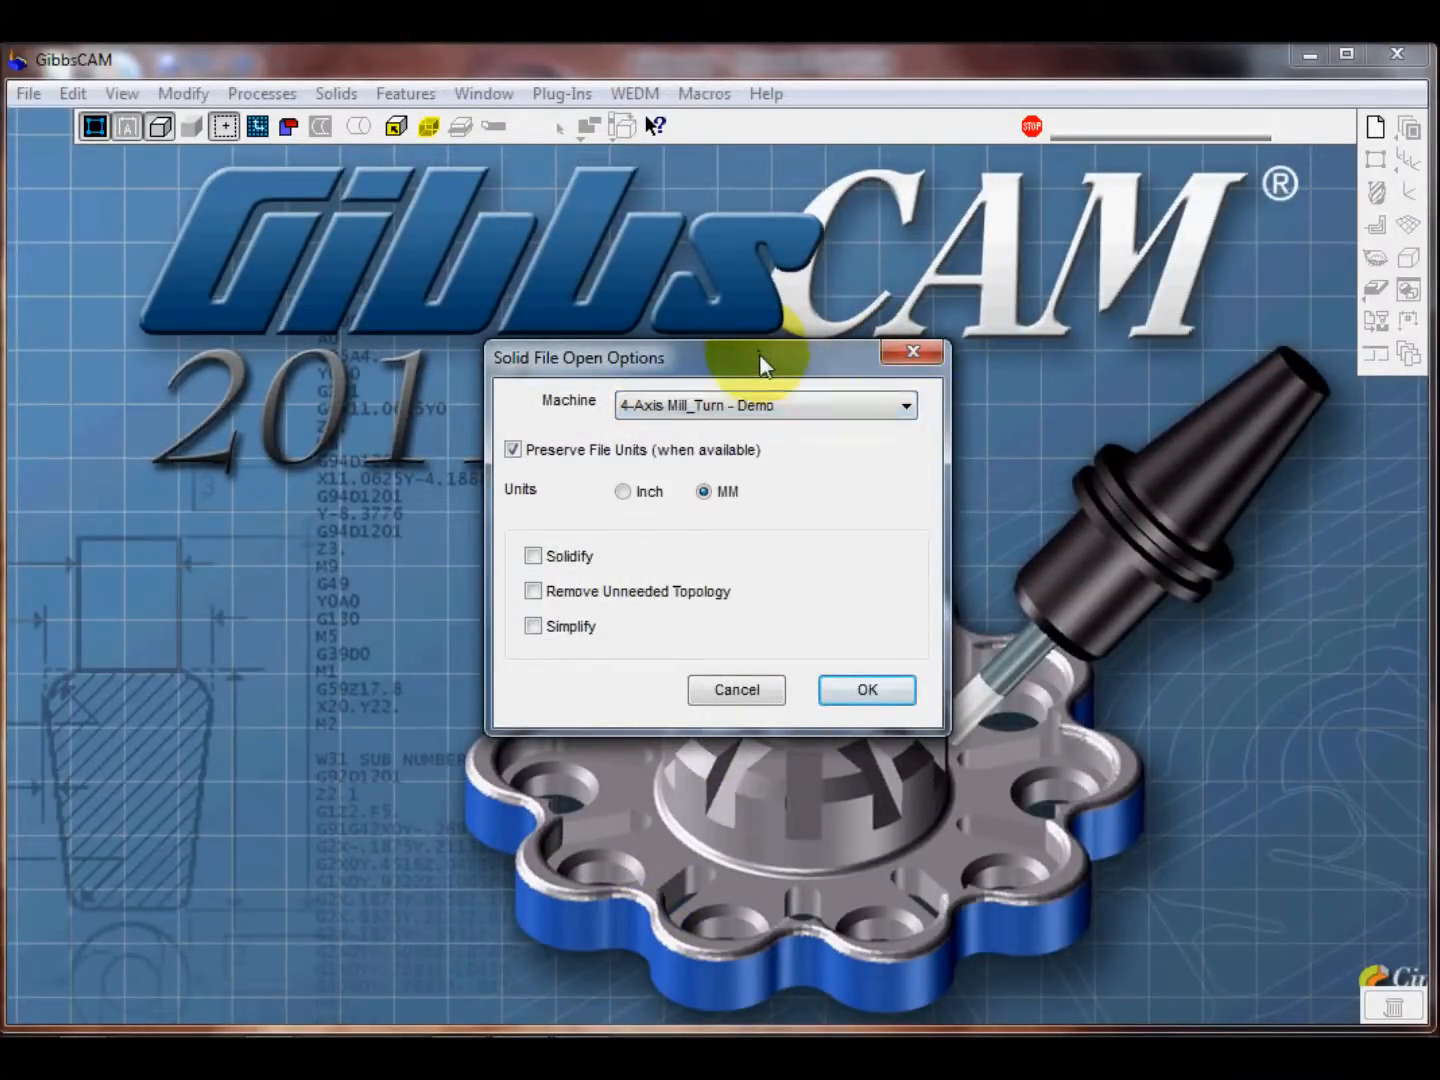
drag(760, 350, 769, 323)
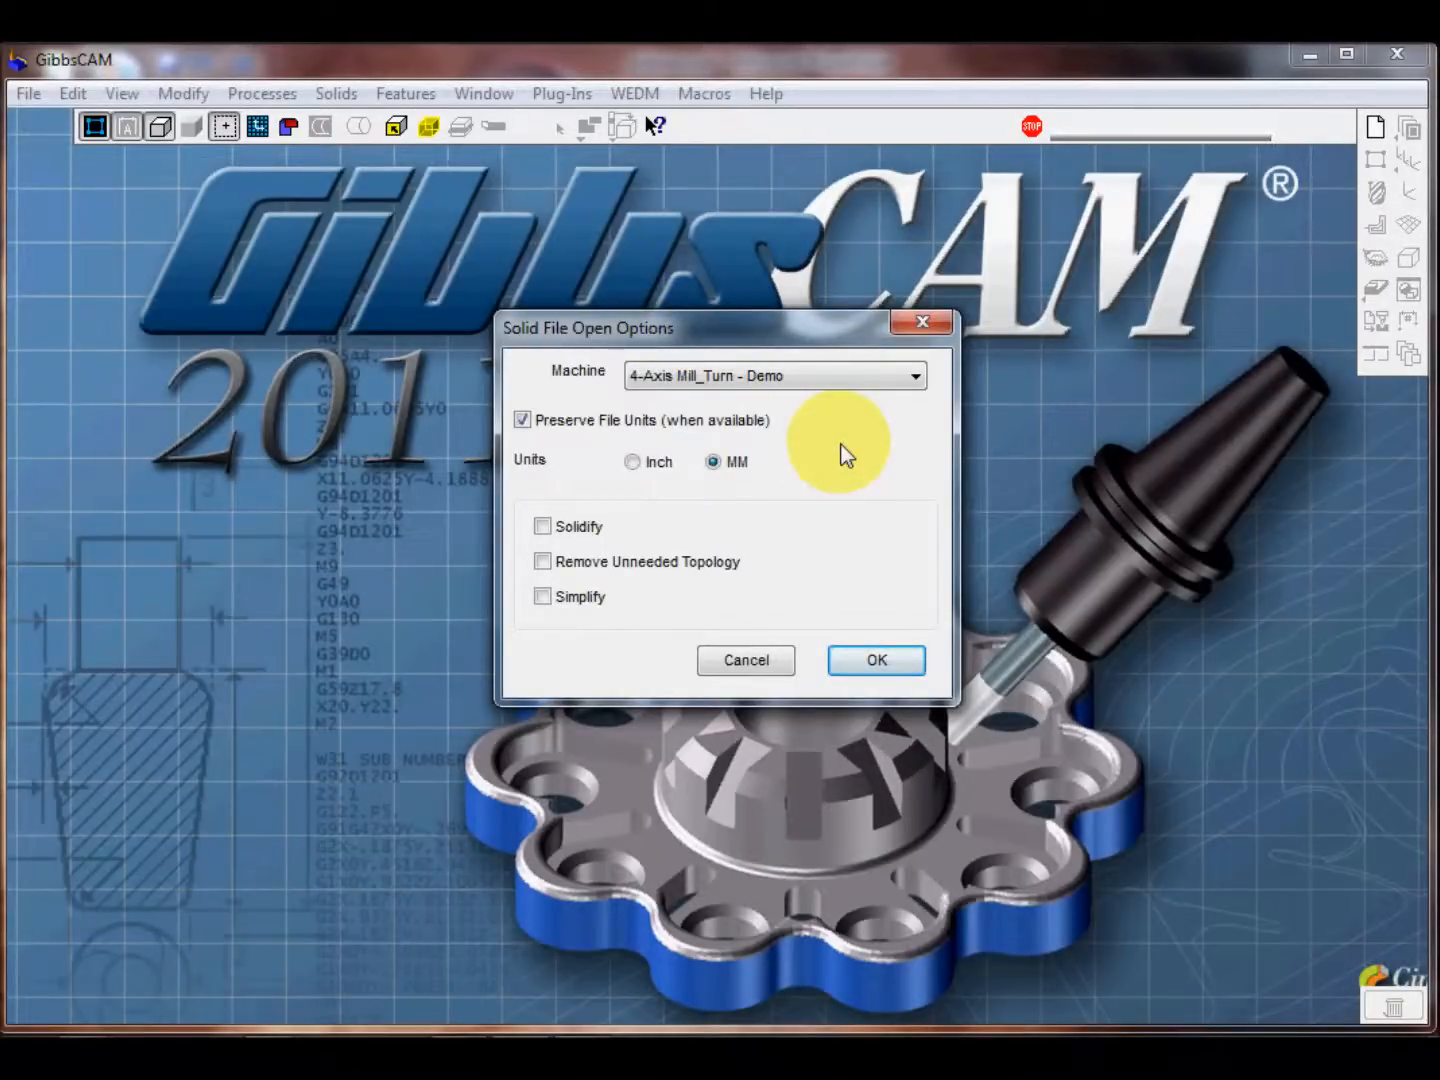
click(862, 660)
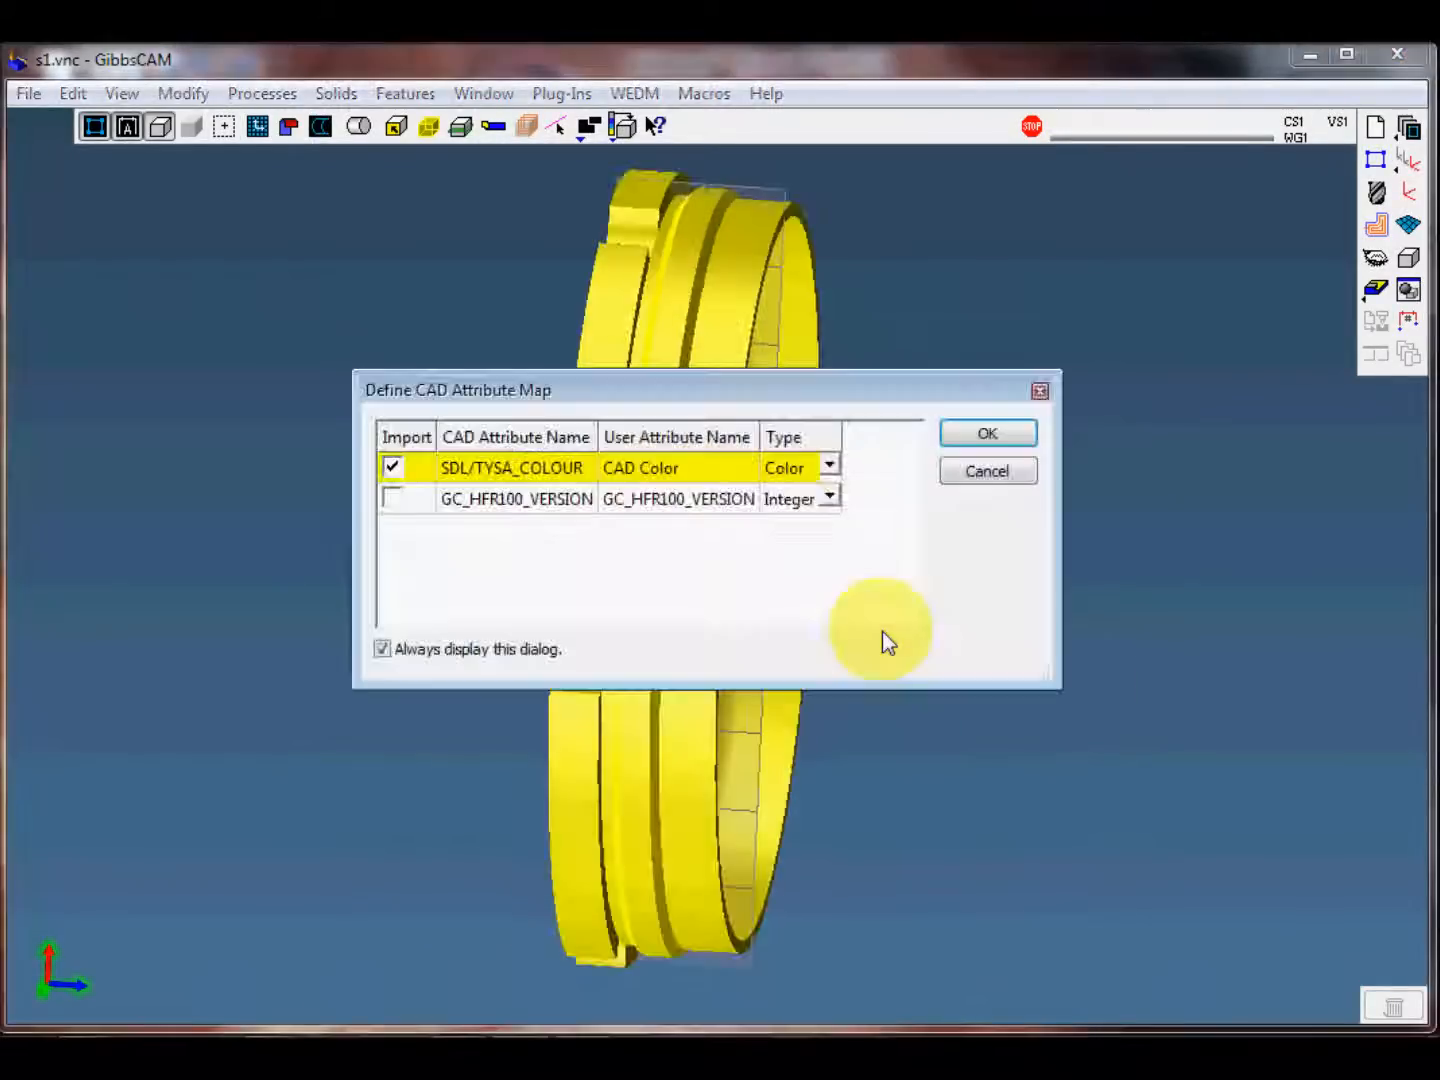
click(994, 440)
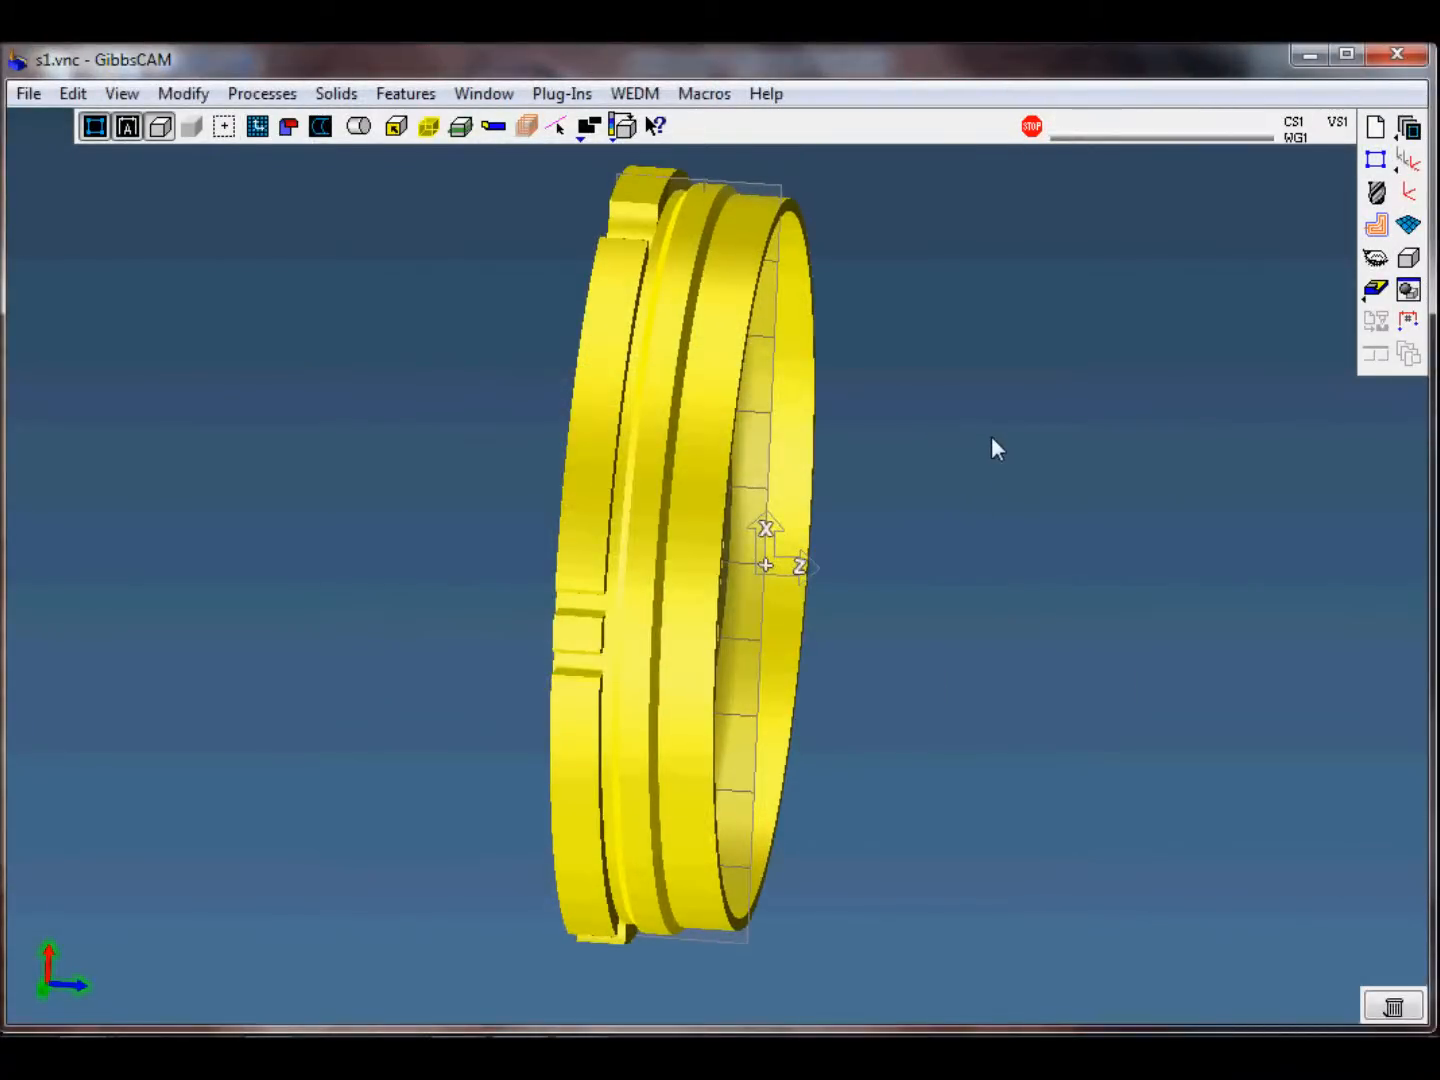
click(945, 658)
middle_drag(941, 661, 945, 552)
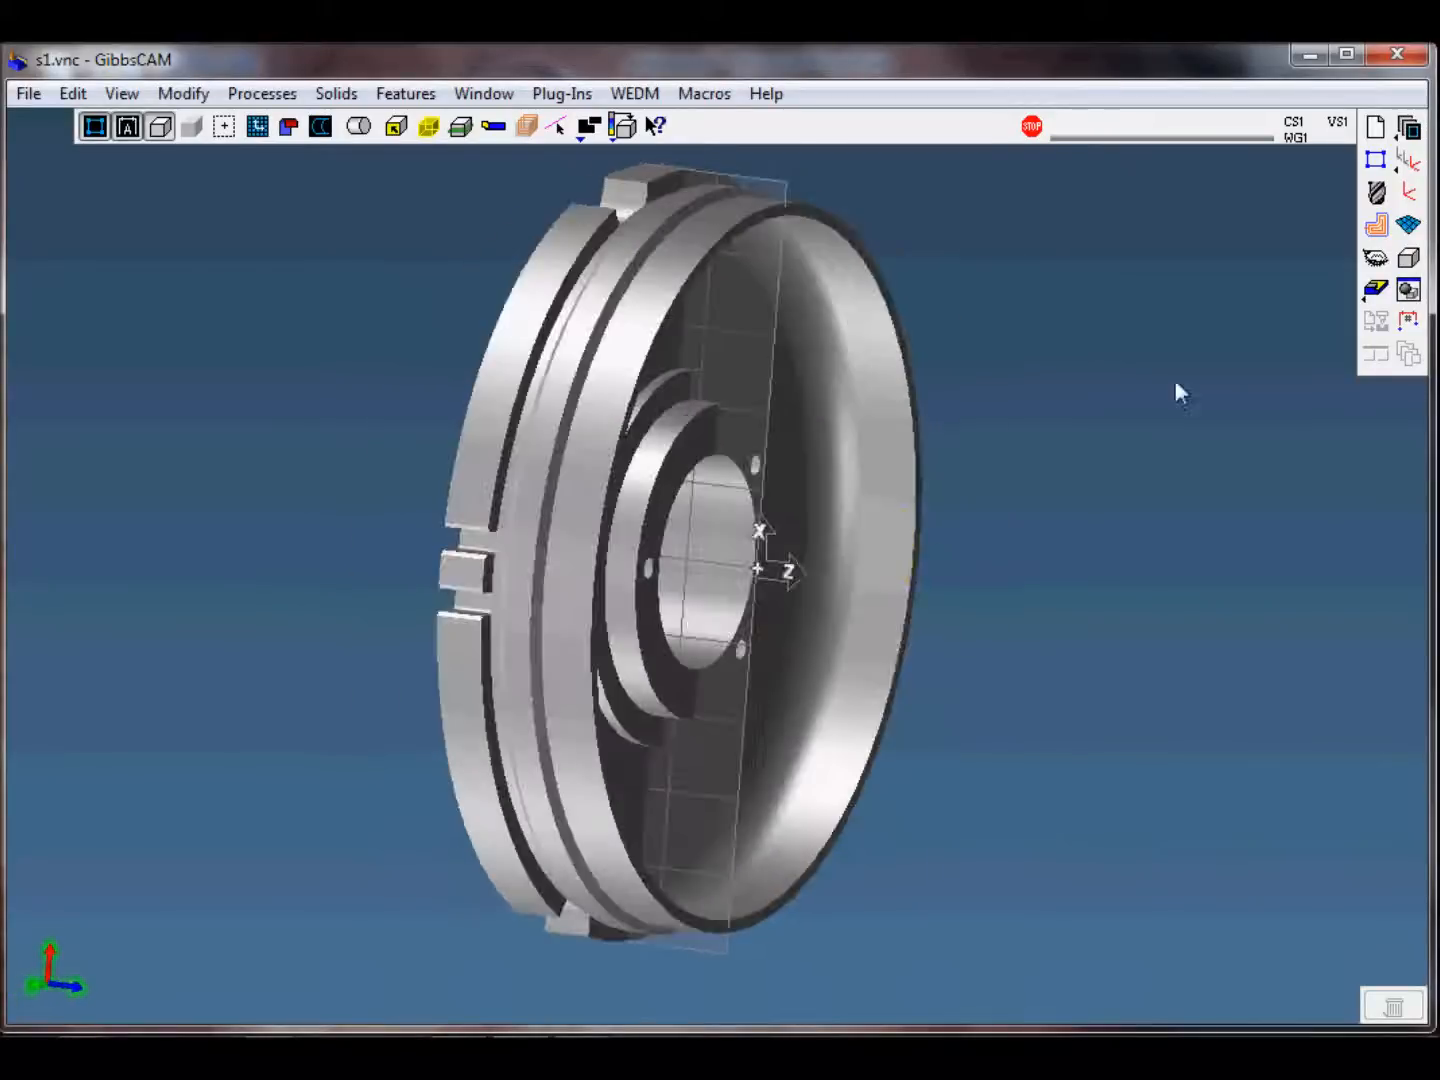
Step: Define the cylindrical stock from Z -9 to Z 1 with a 40 mm diameter
click(1376, 126)
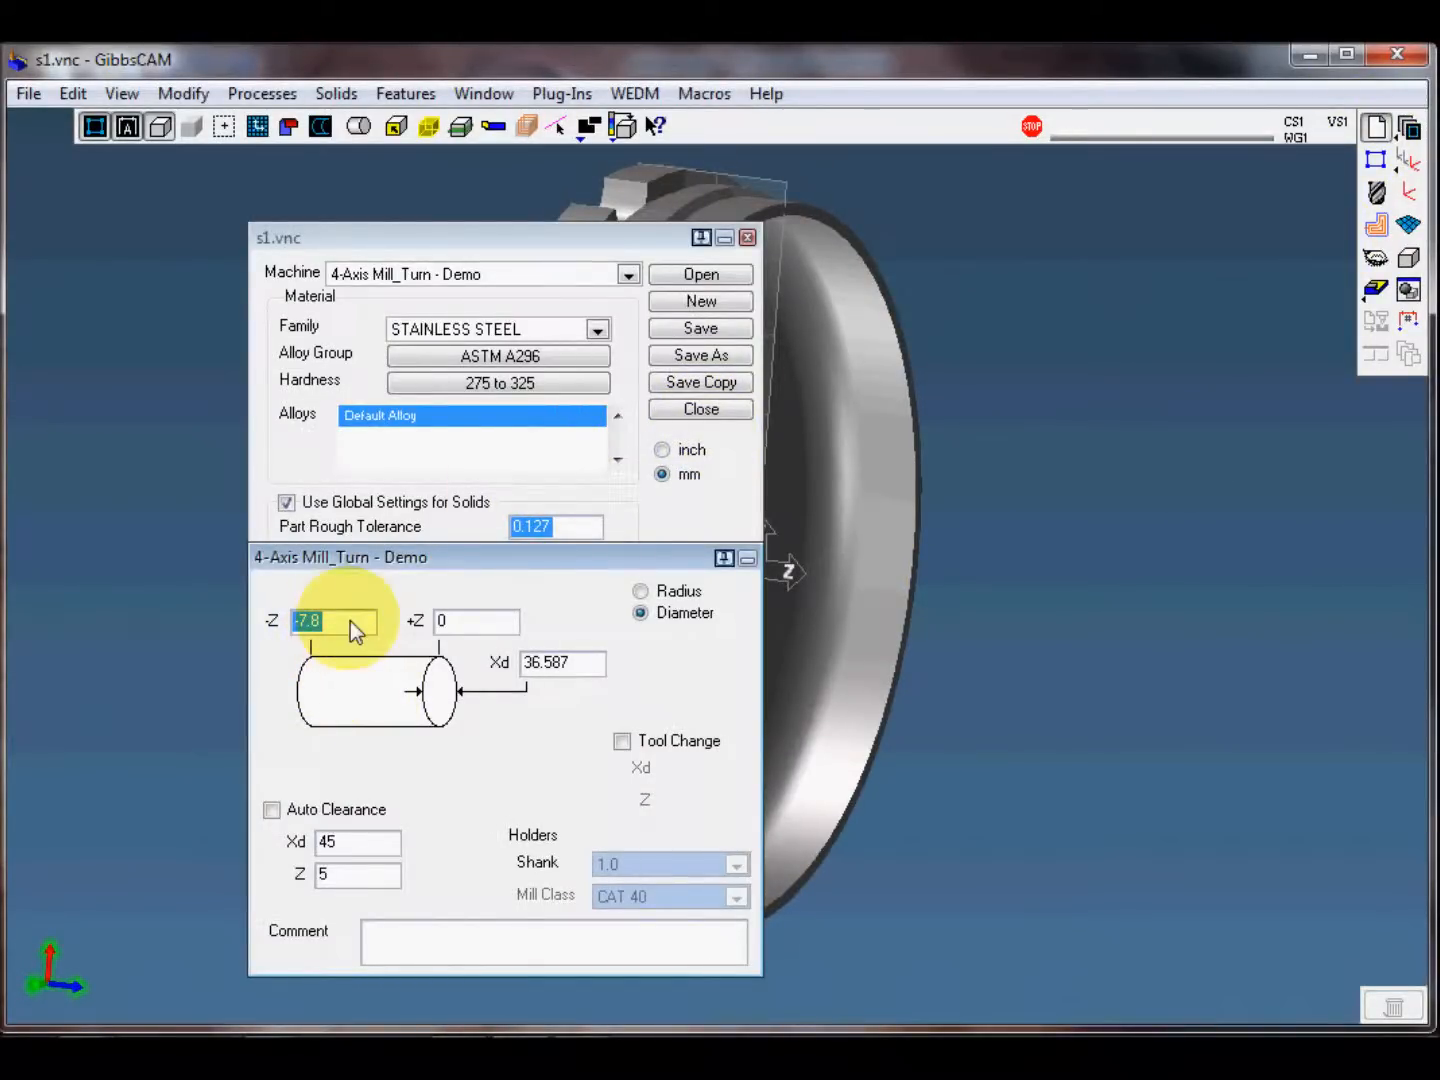
drag(355, 619, 260, 625)
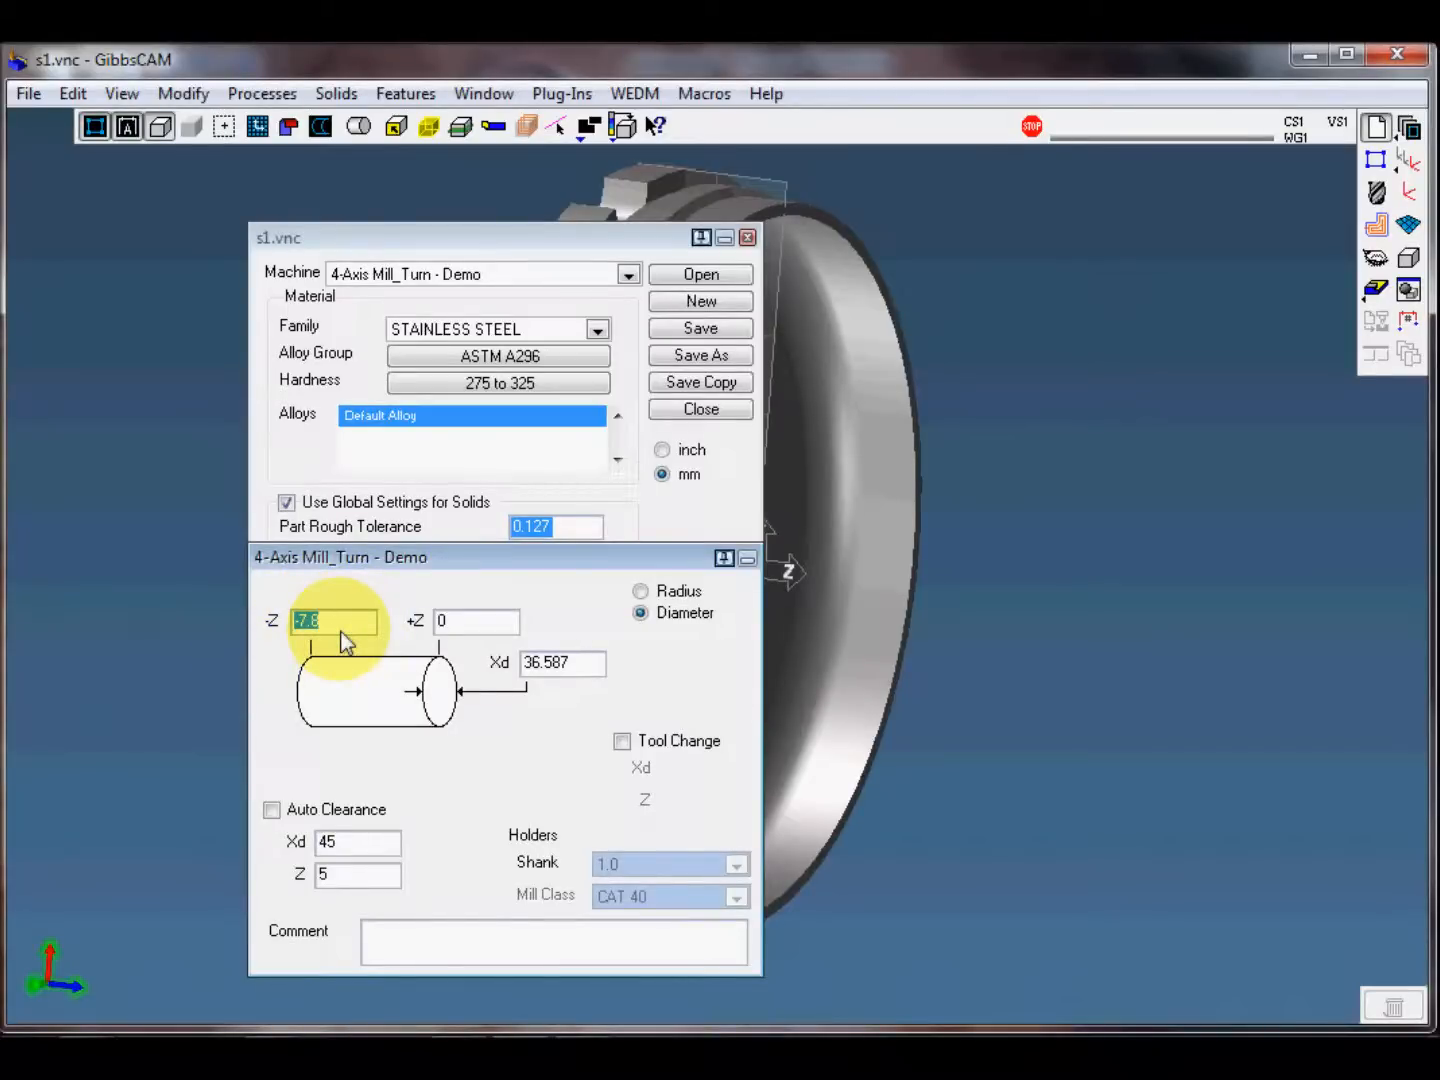
text(-9)
key(Tab)
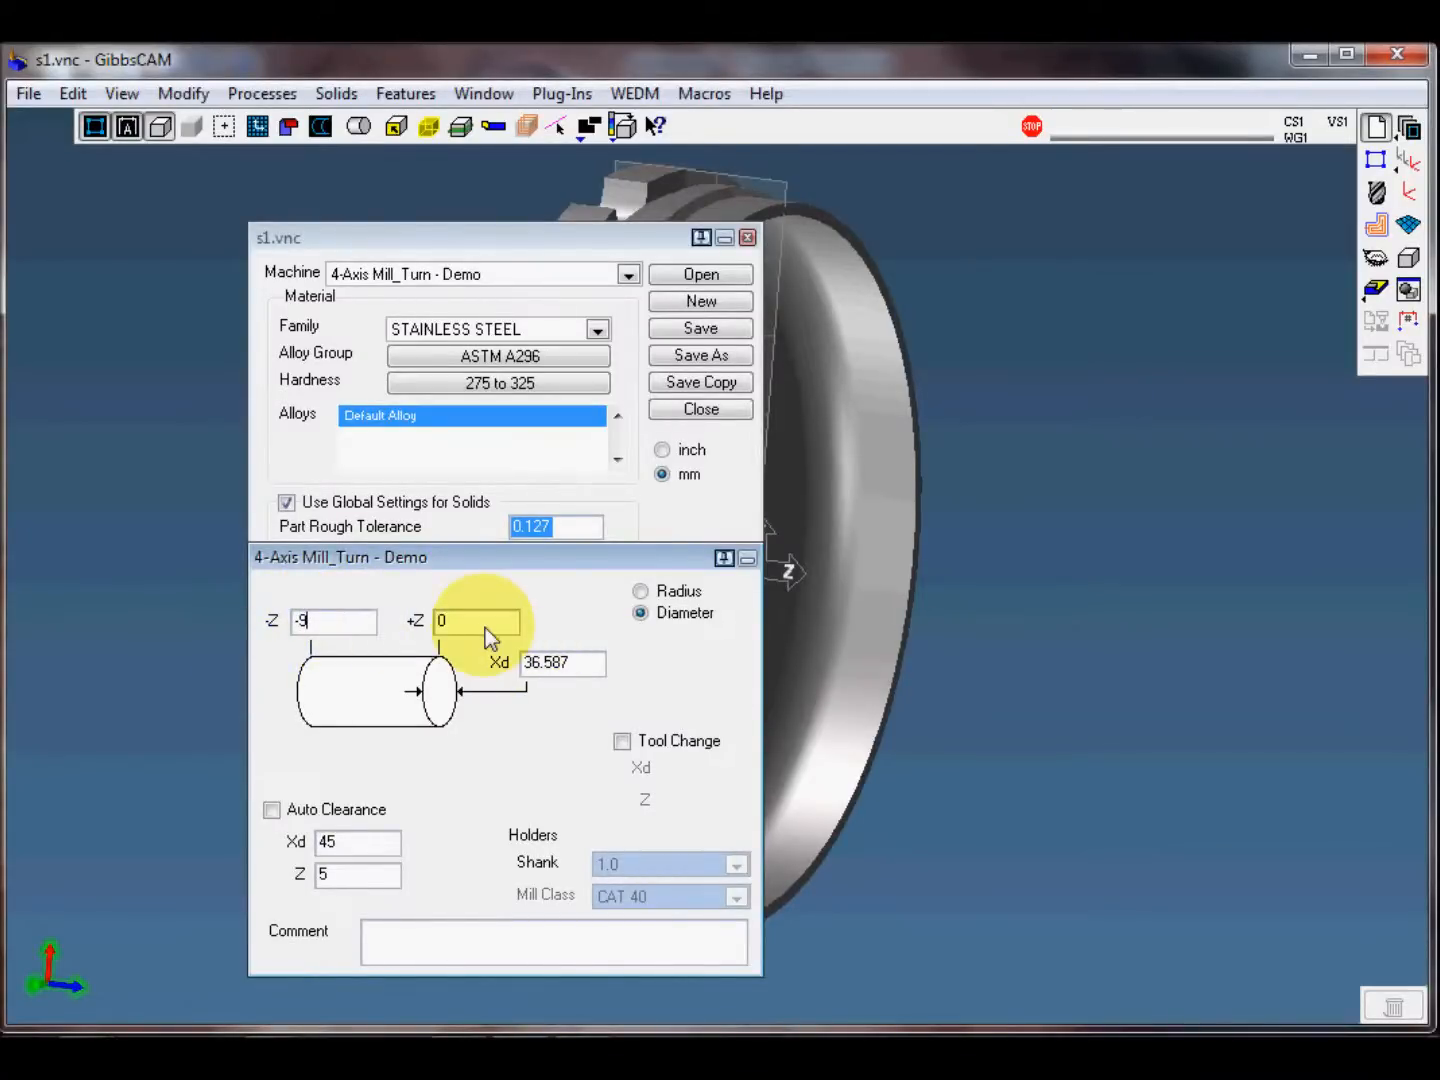
text(1)
drag(578, 662, 440, 665)
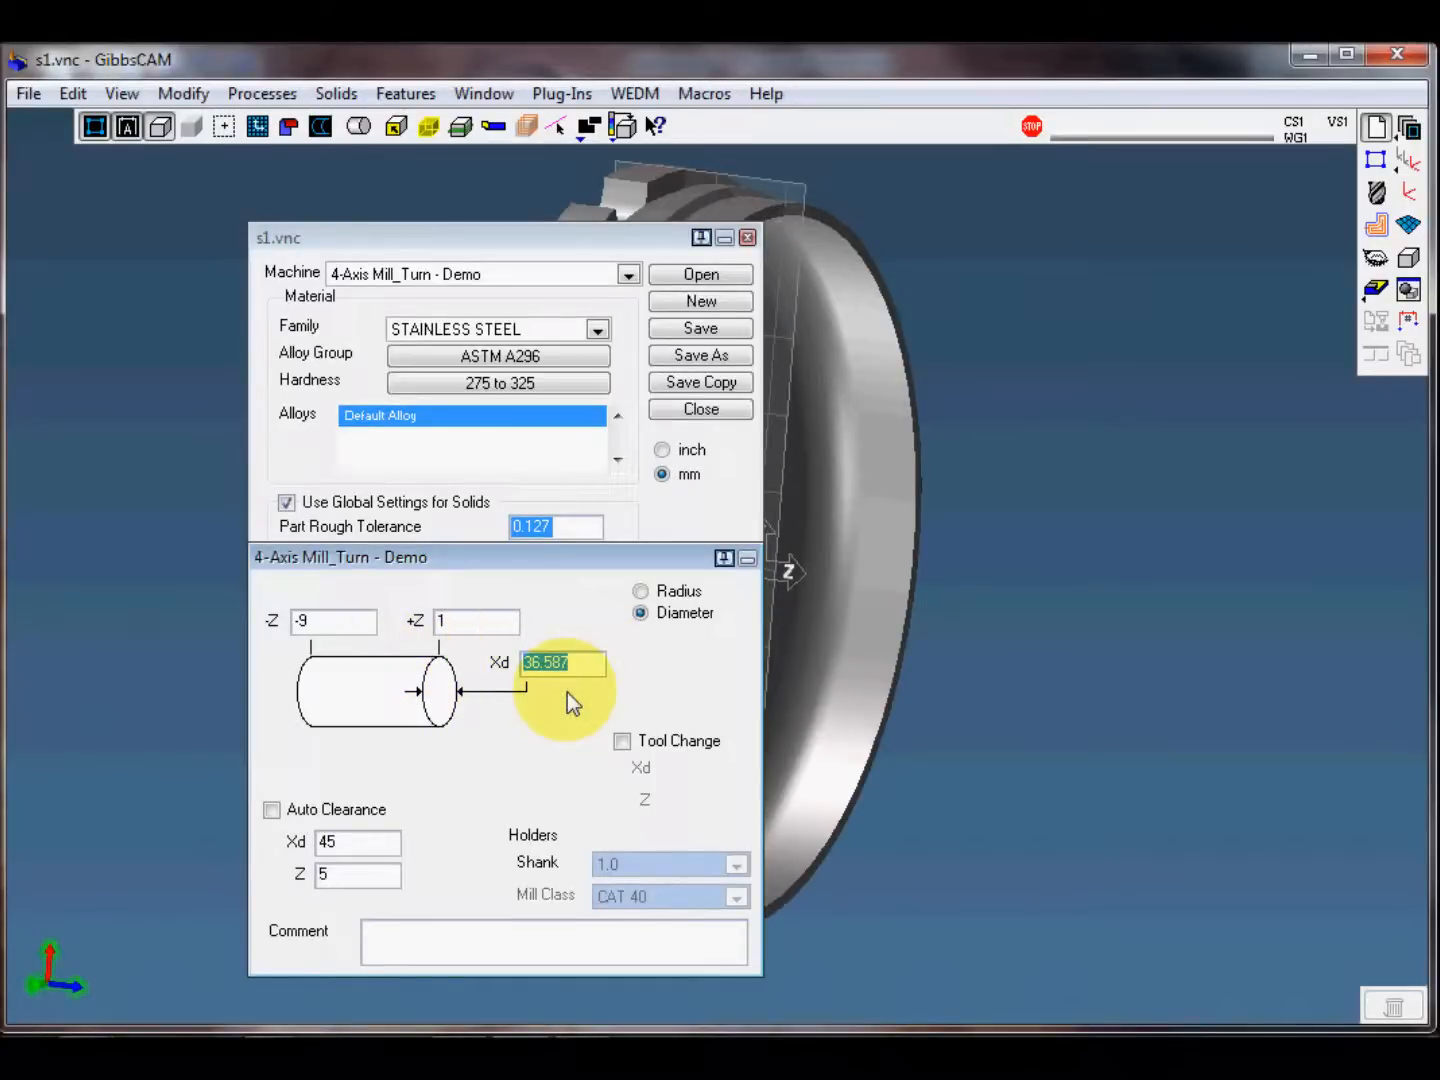
text(40)
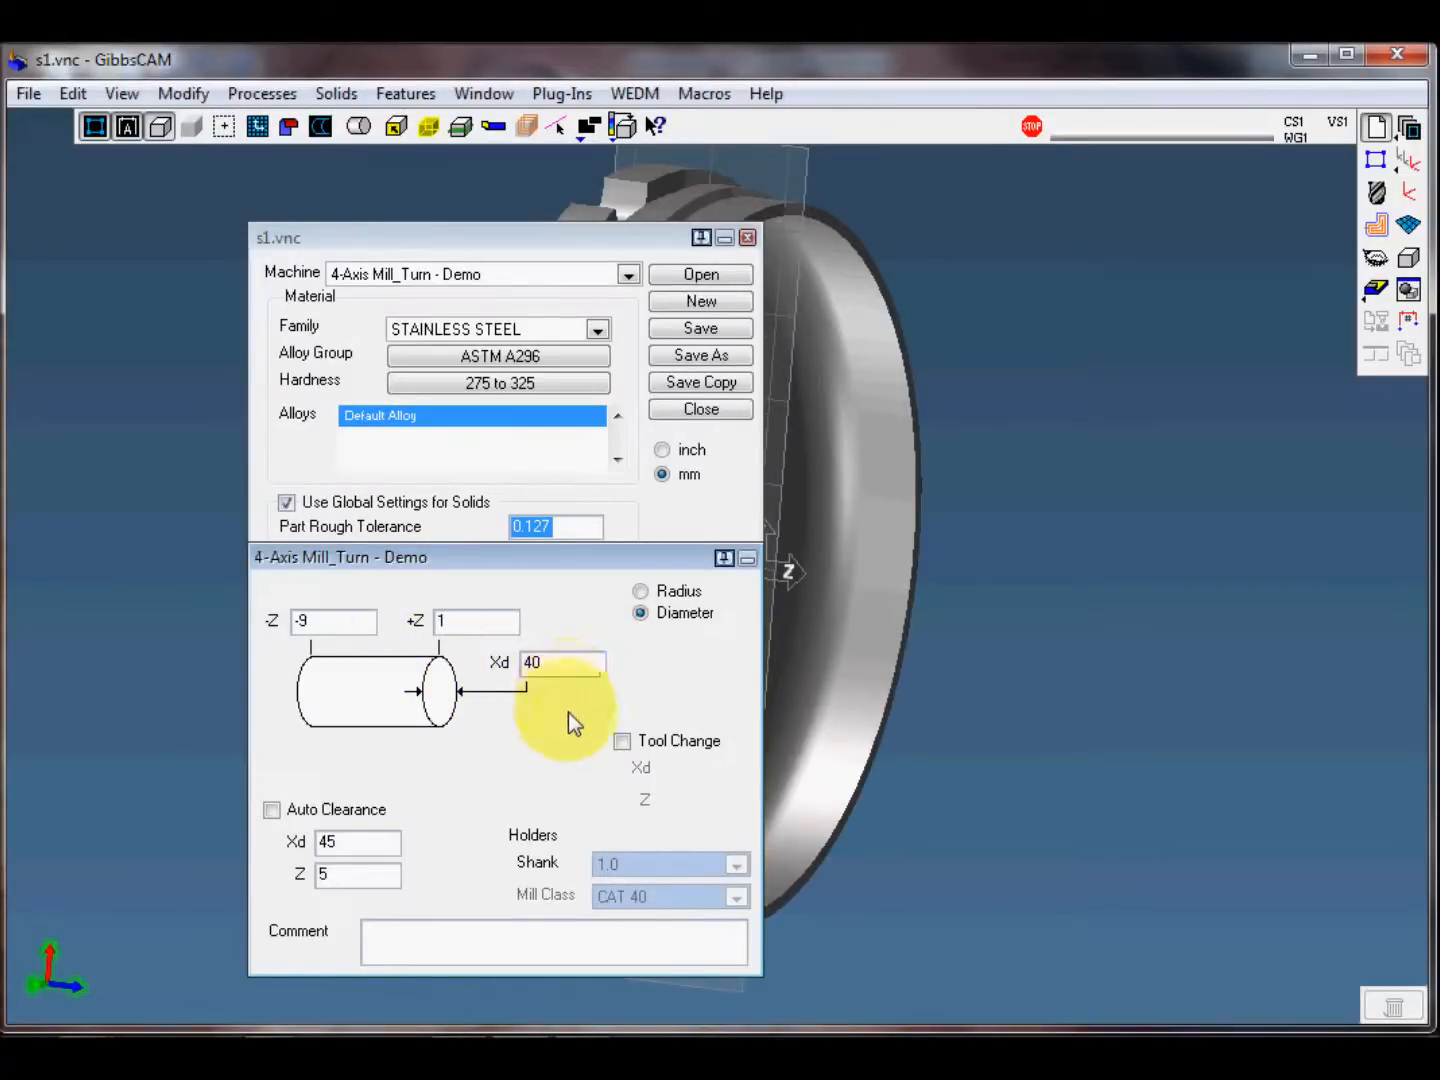
click(345, 851)
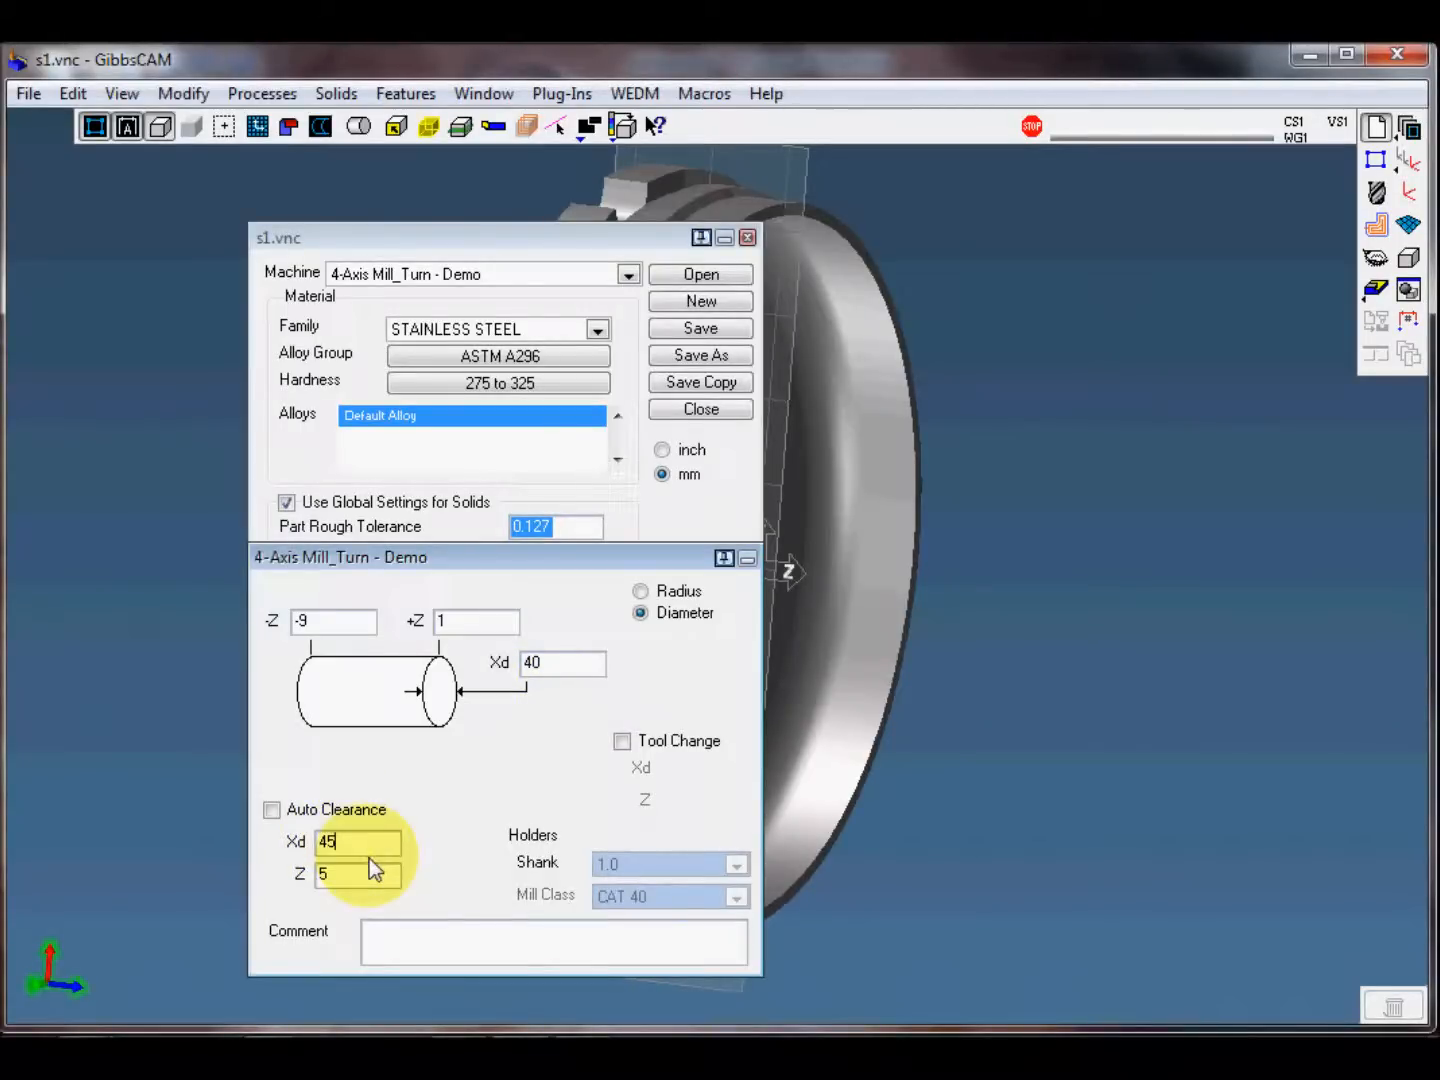
click(341, 878)
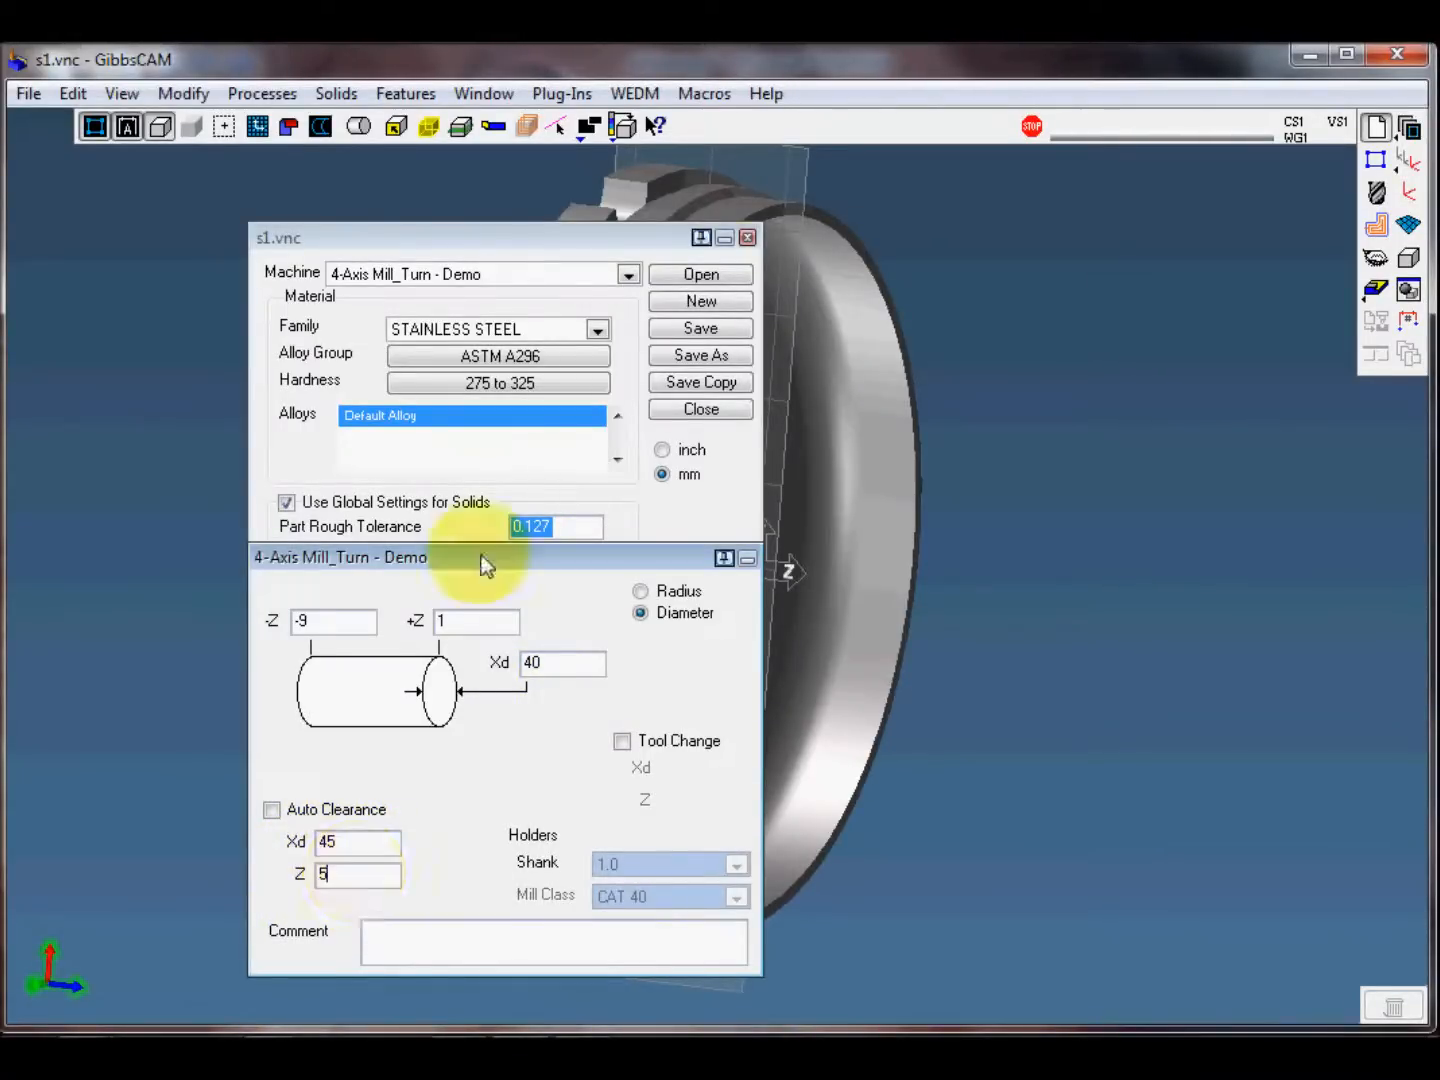
click(747, 239)
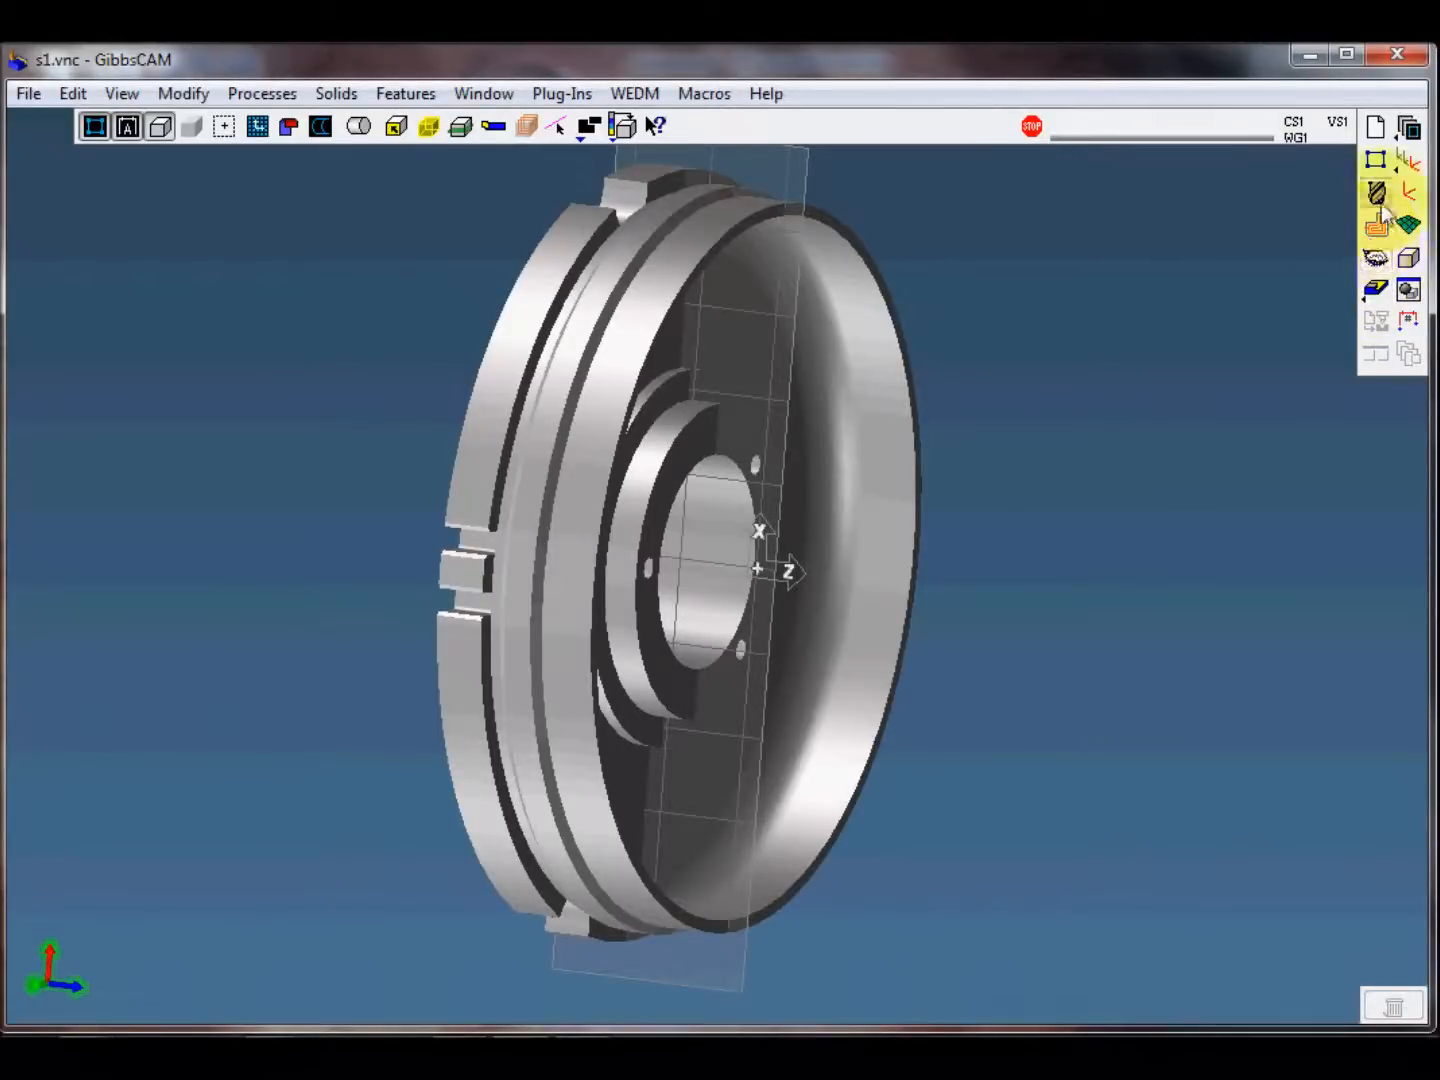
Step: Examine the part inside its stock outline in side view and preview the stock as a rendered solid
click(1376, 252)
click(699, 203)
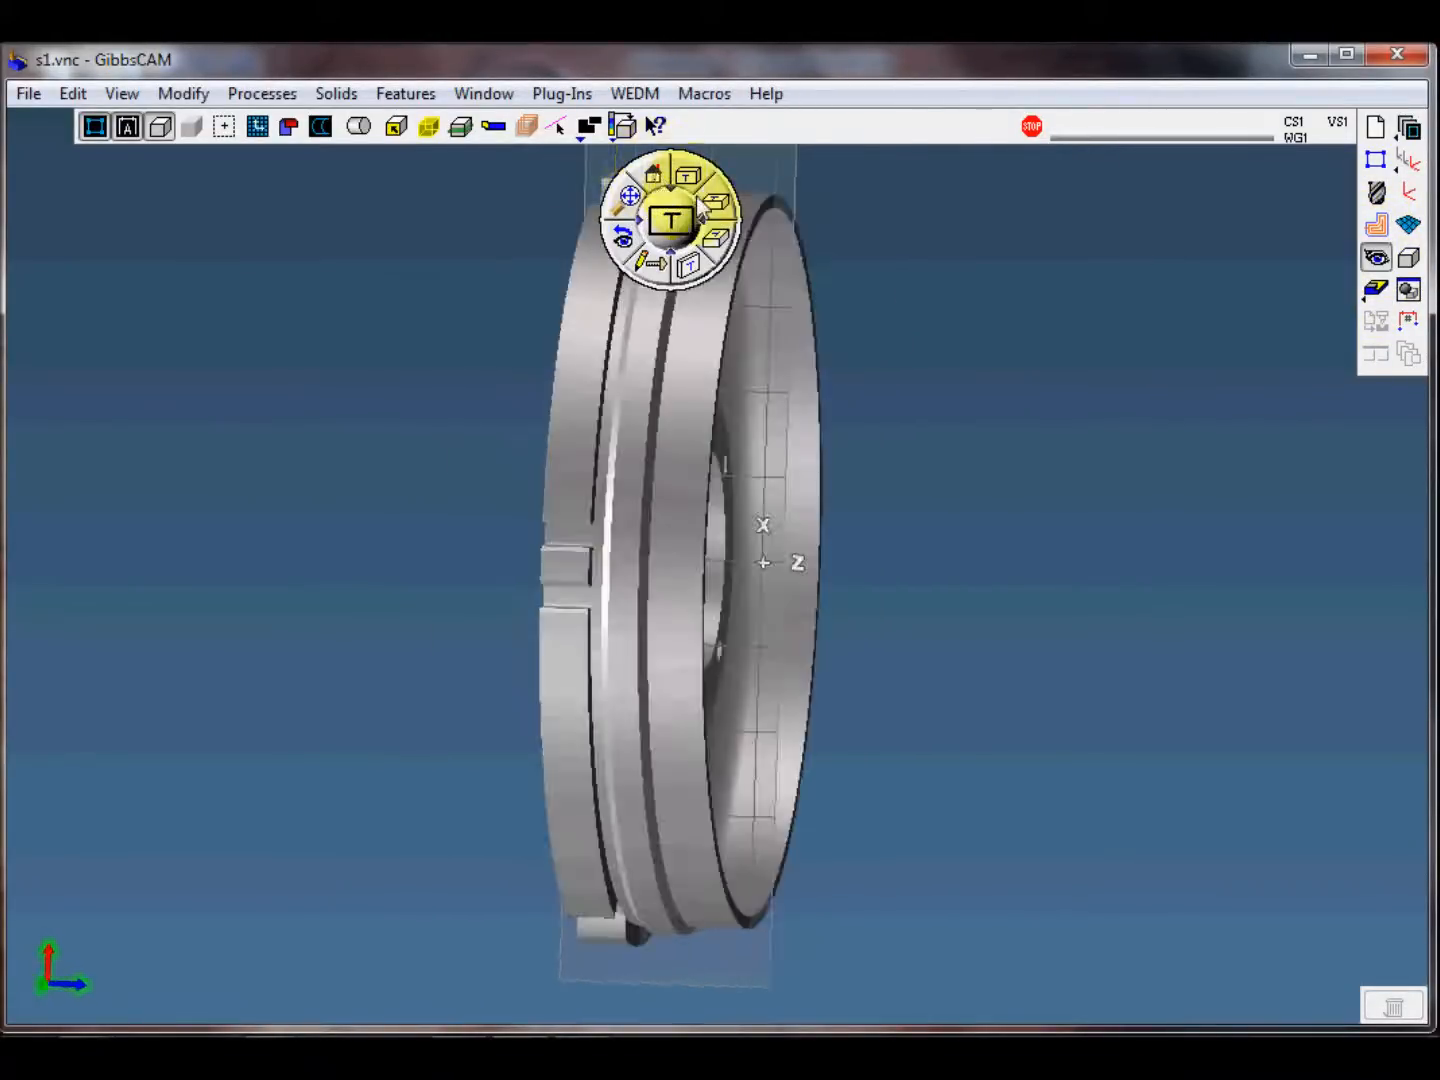
drag(740, 212, 1116, 211)
middle_drag(967, 603, 805, 636)
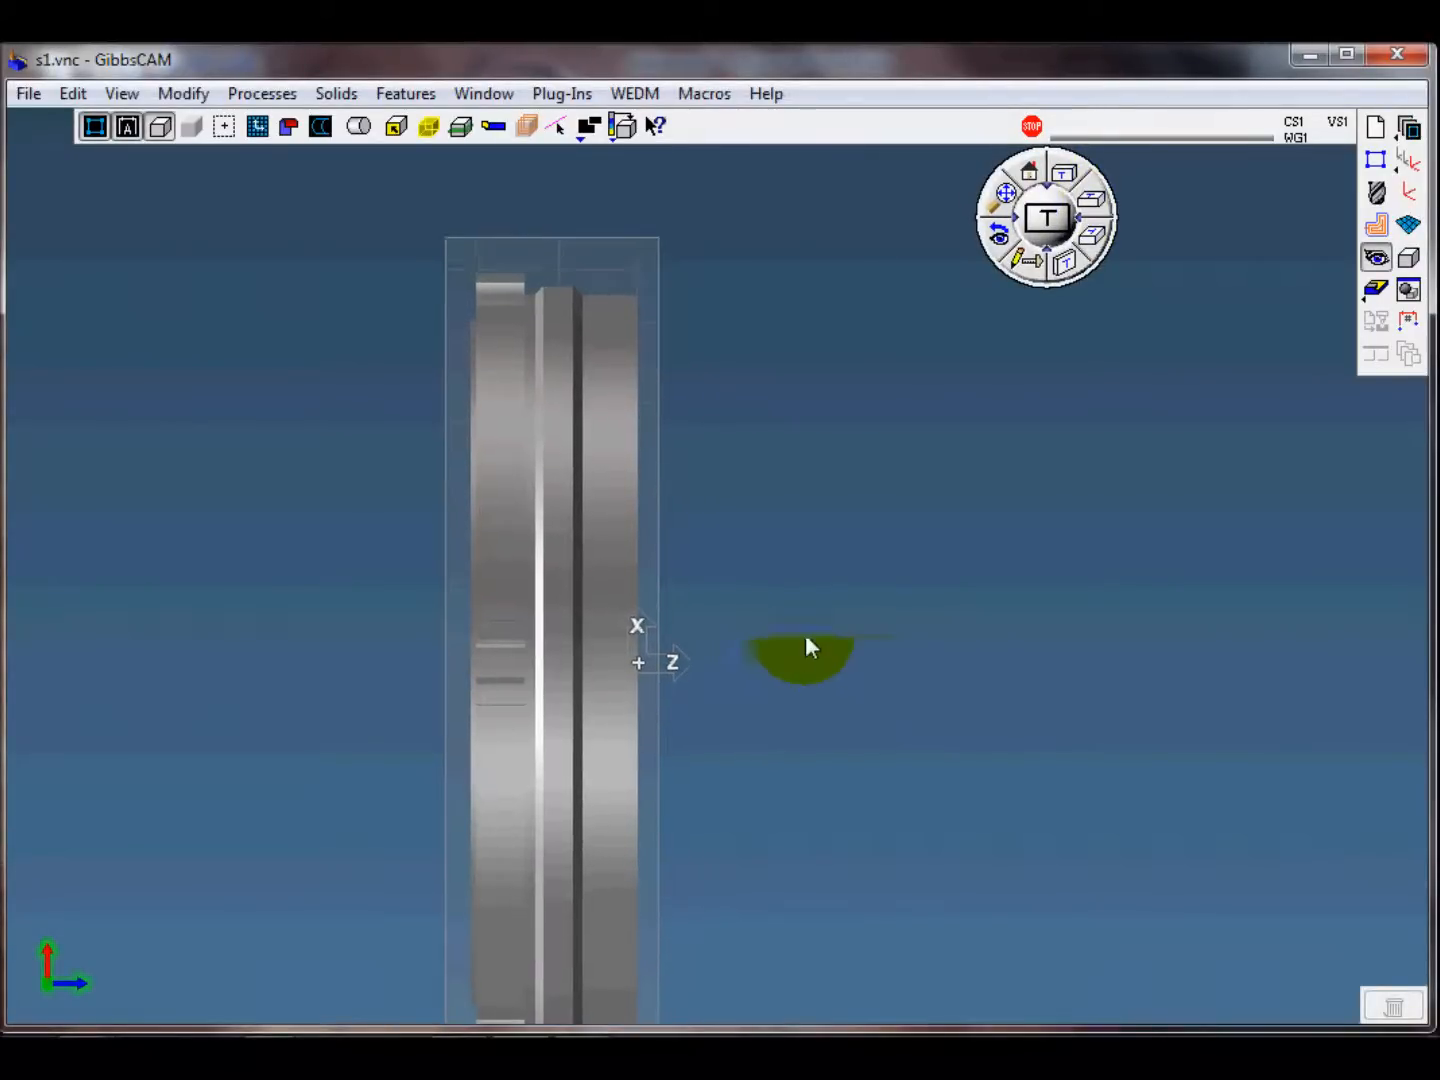
scroll(779, 606, down, 2)
scroll(776, 589, up, 2)
middle_drag(811, 598, 800, 543)
scroll(800, 555, up, 1)
scroll(796, 580, down, 2)
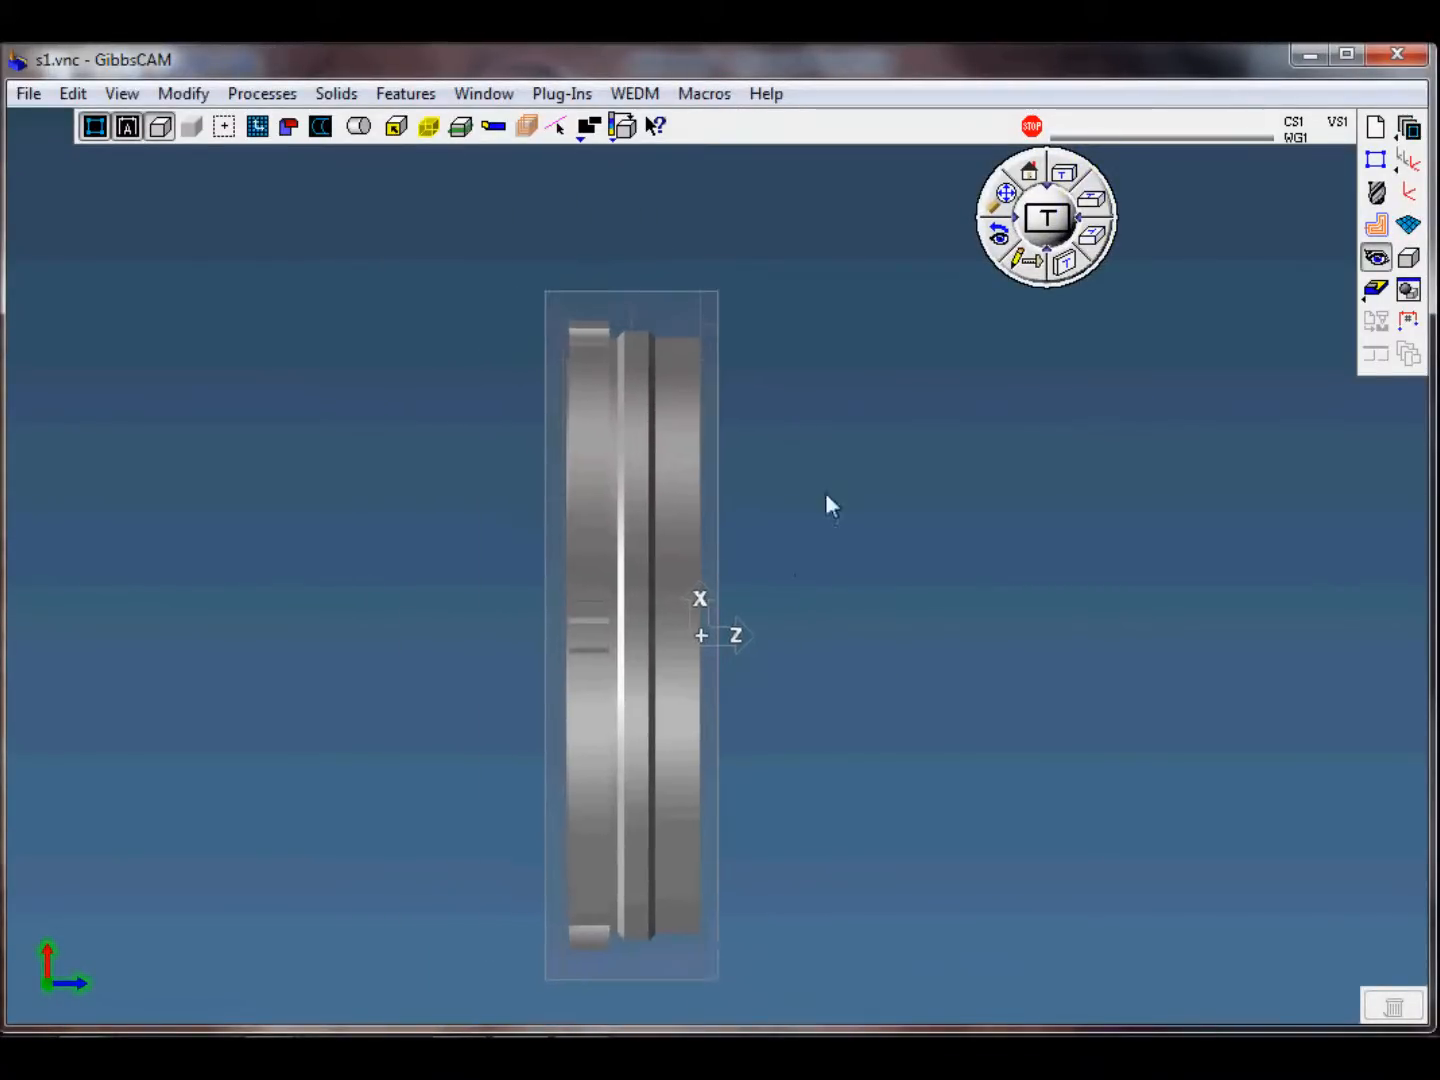
click(1375, 291)
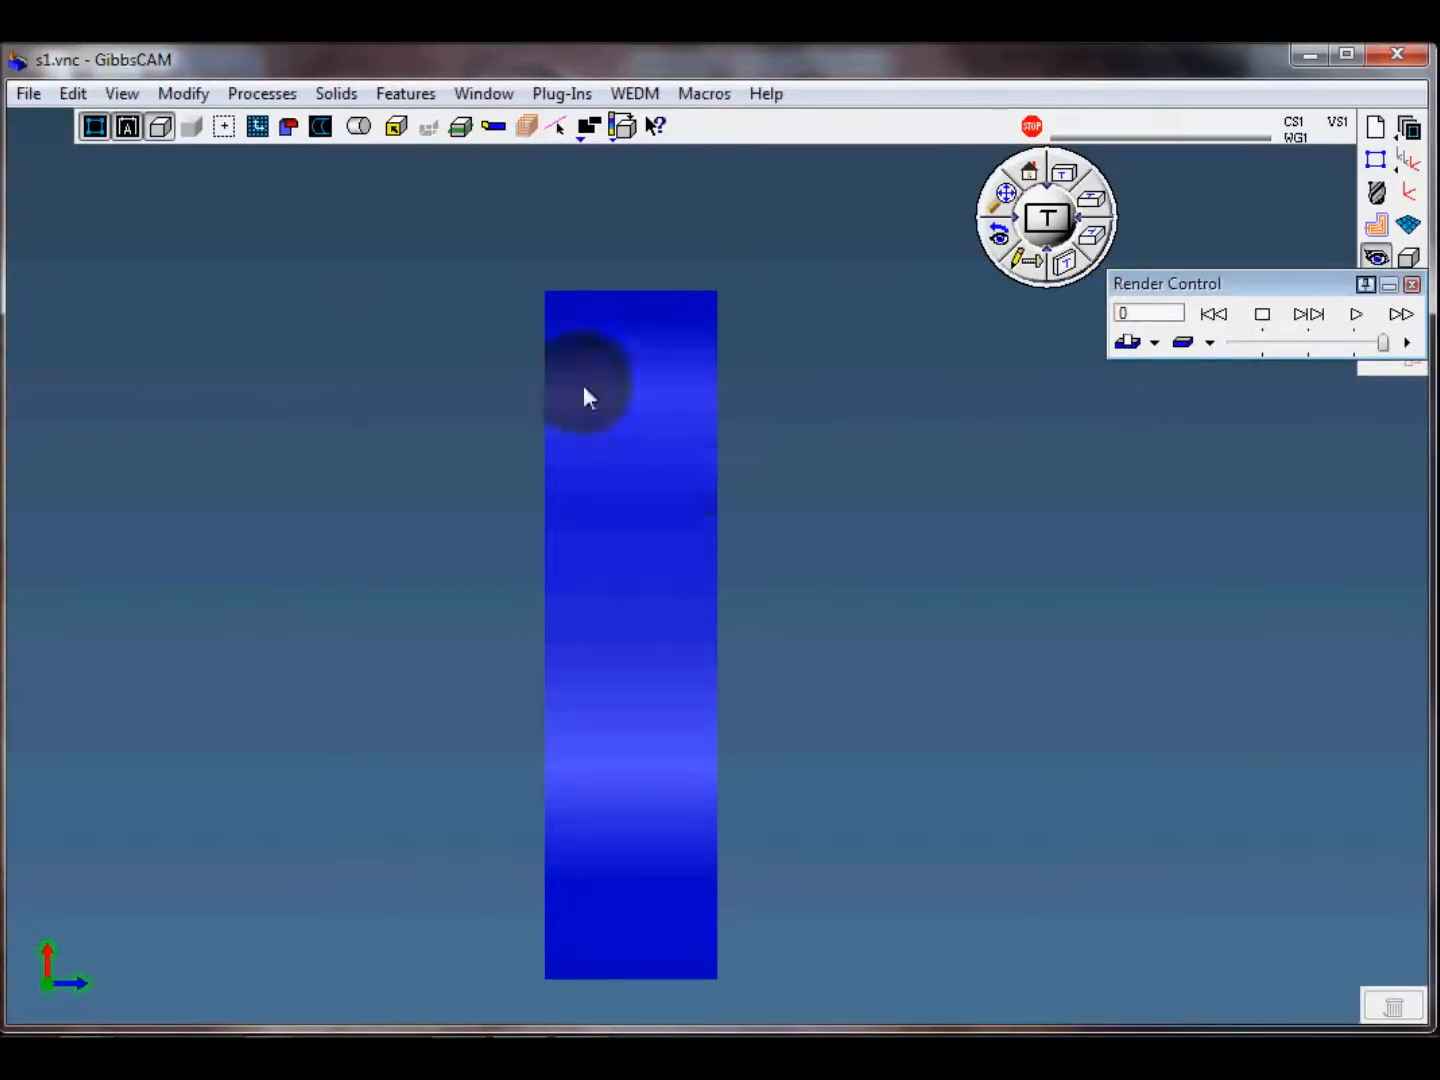
click(1411, 286)
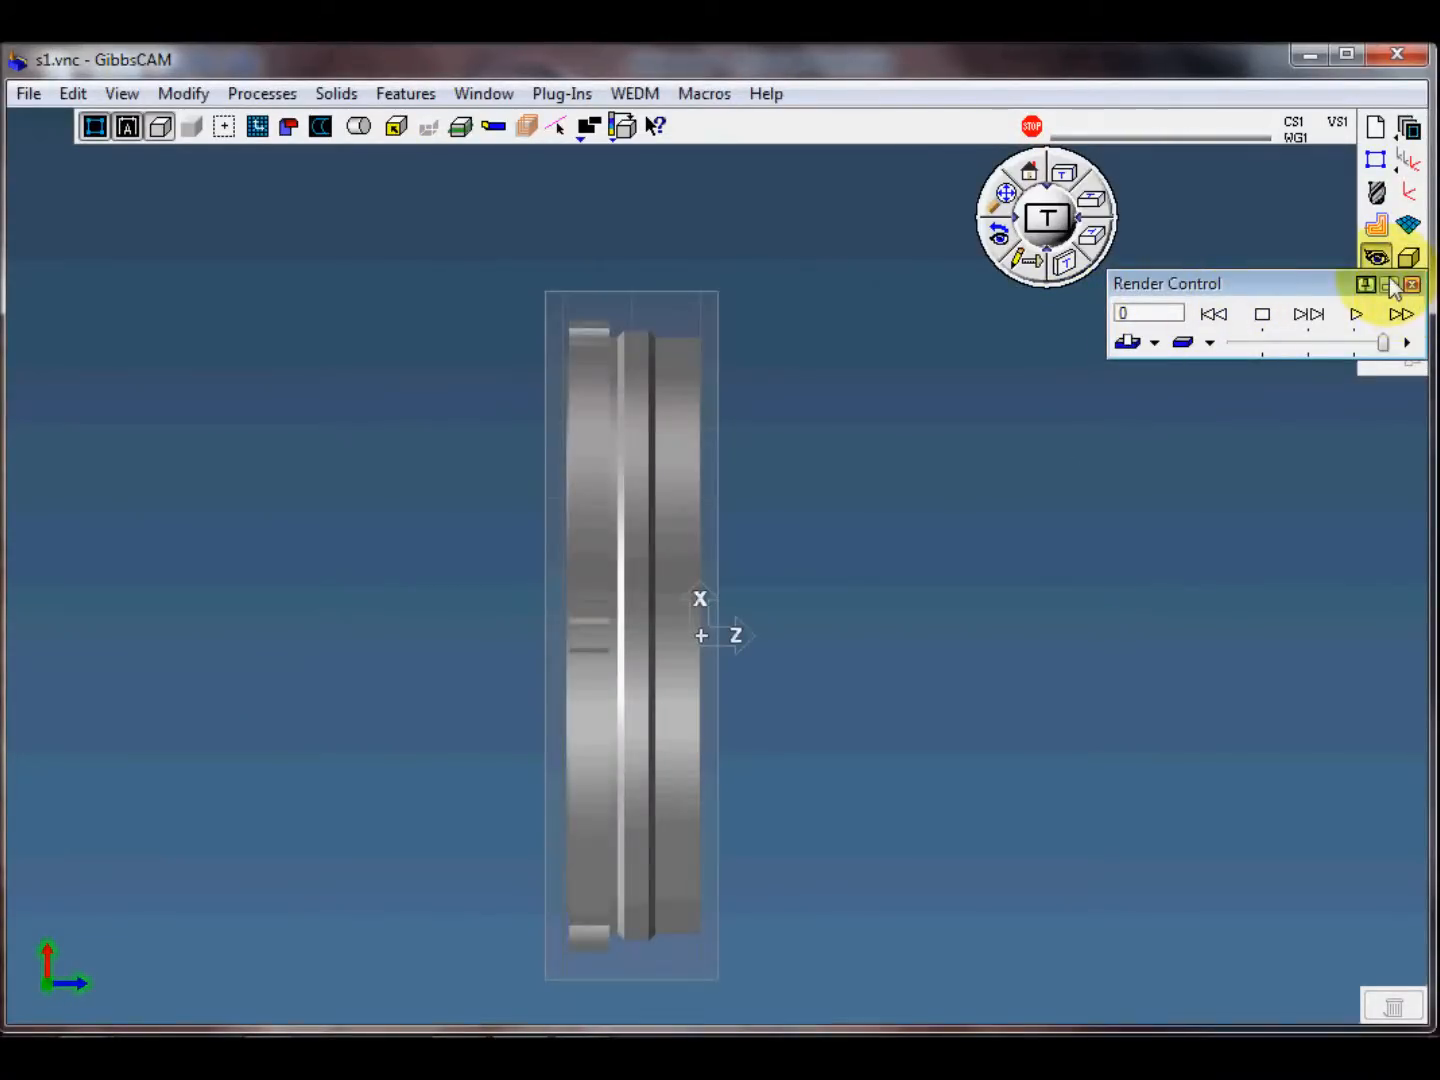
Step: Start the machine simulation and load the Lathe-Mill 4-Ax - Demo machine
right_click(1372, 292)
click(1346, 326)
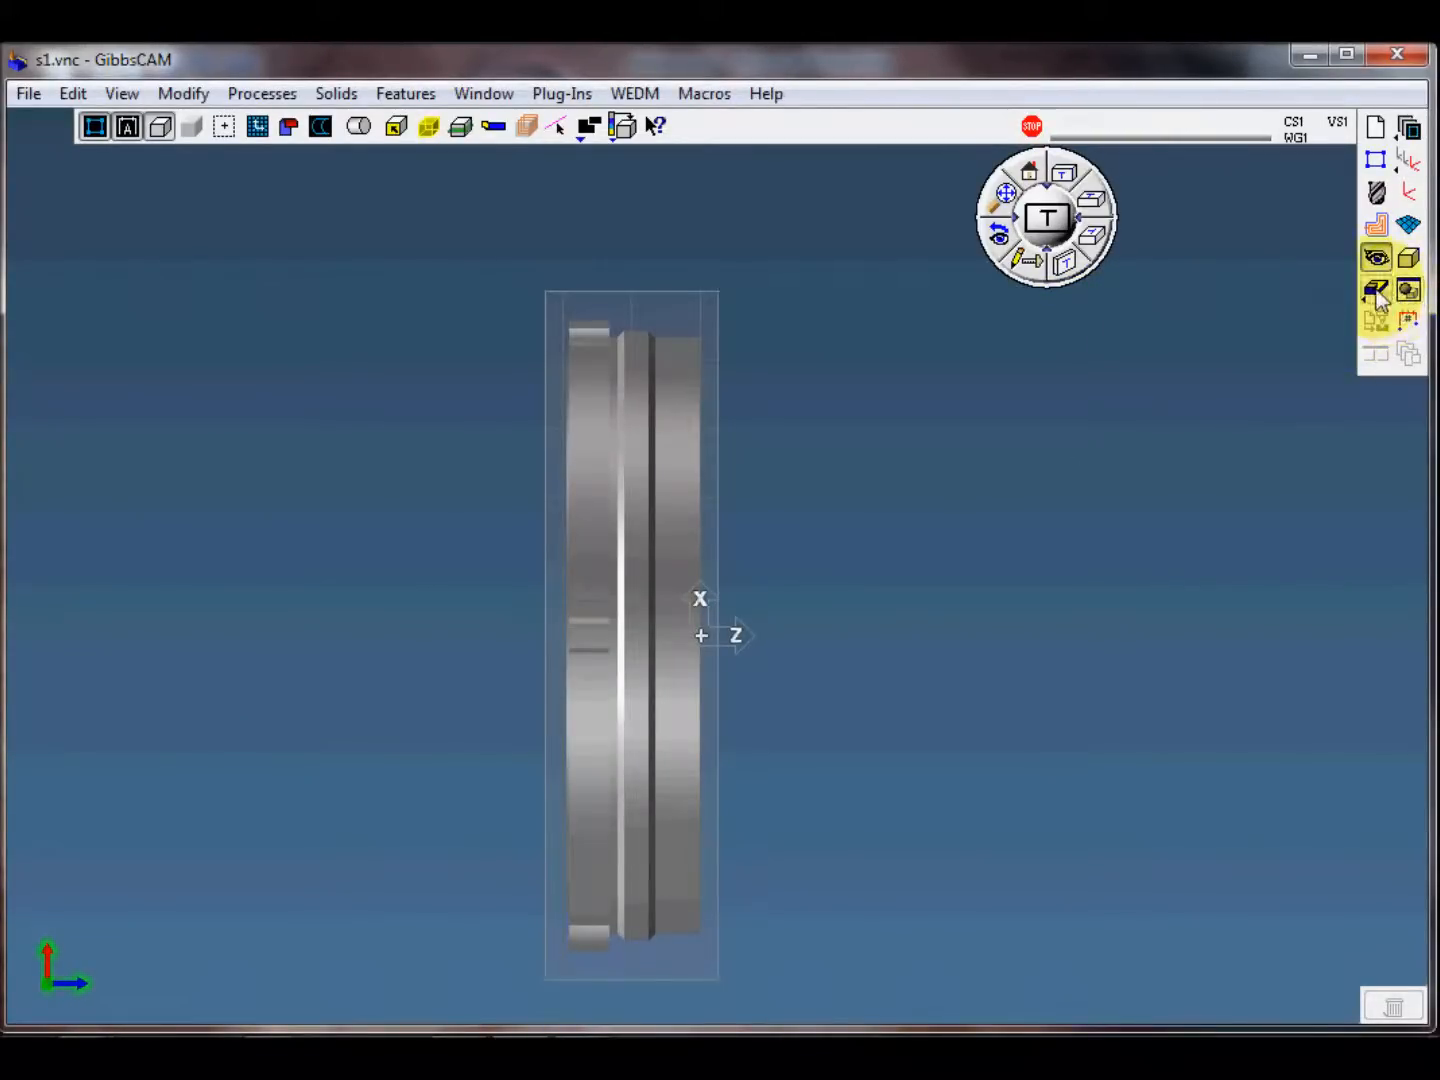
click(1376, 291)
right_click(1215, 319)
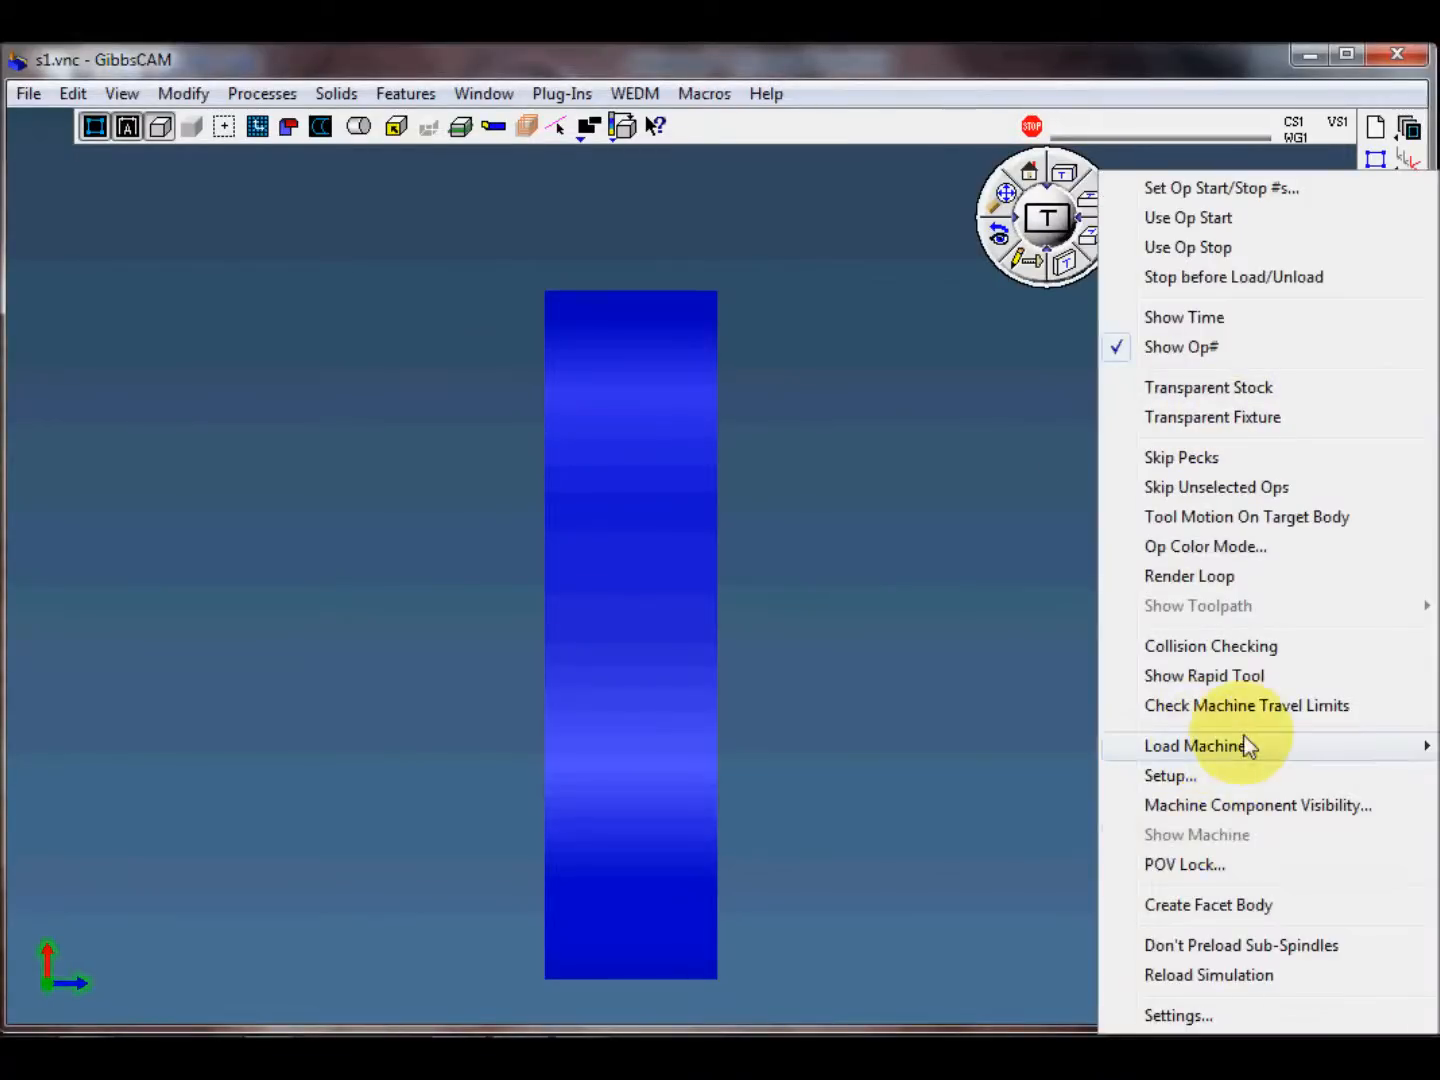
mouse_move(1199, 746)
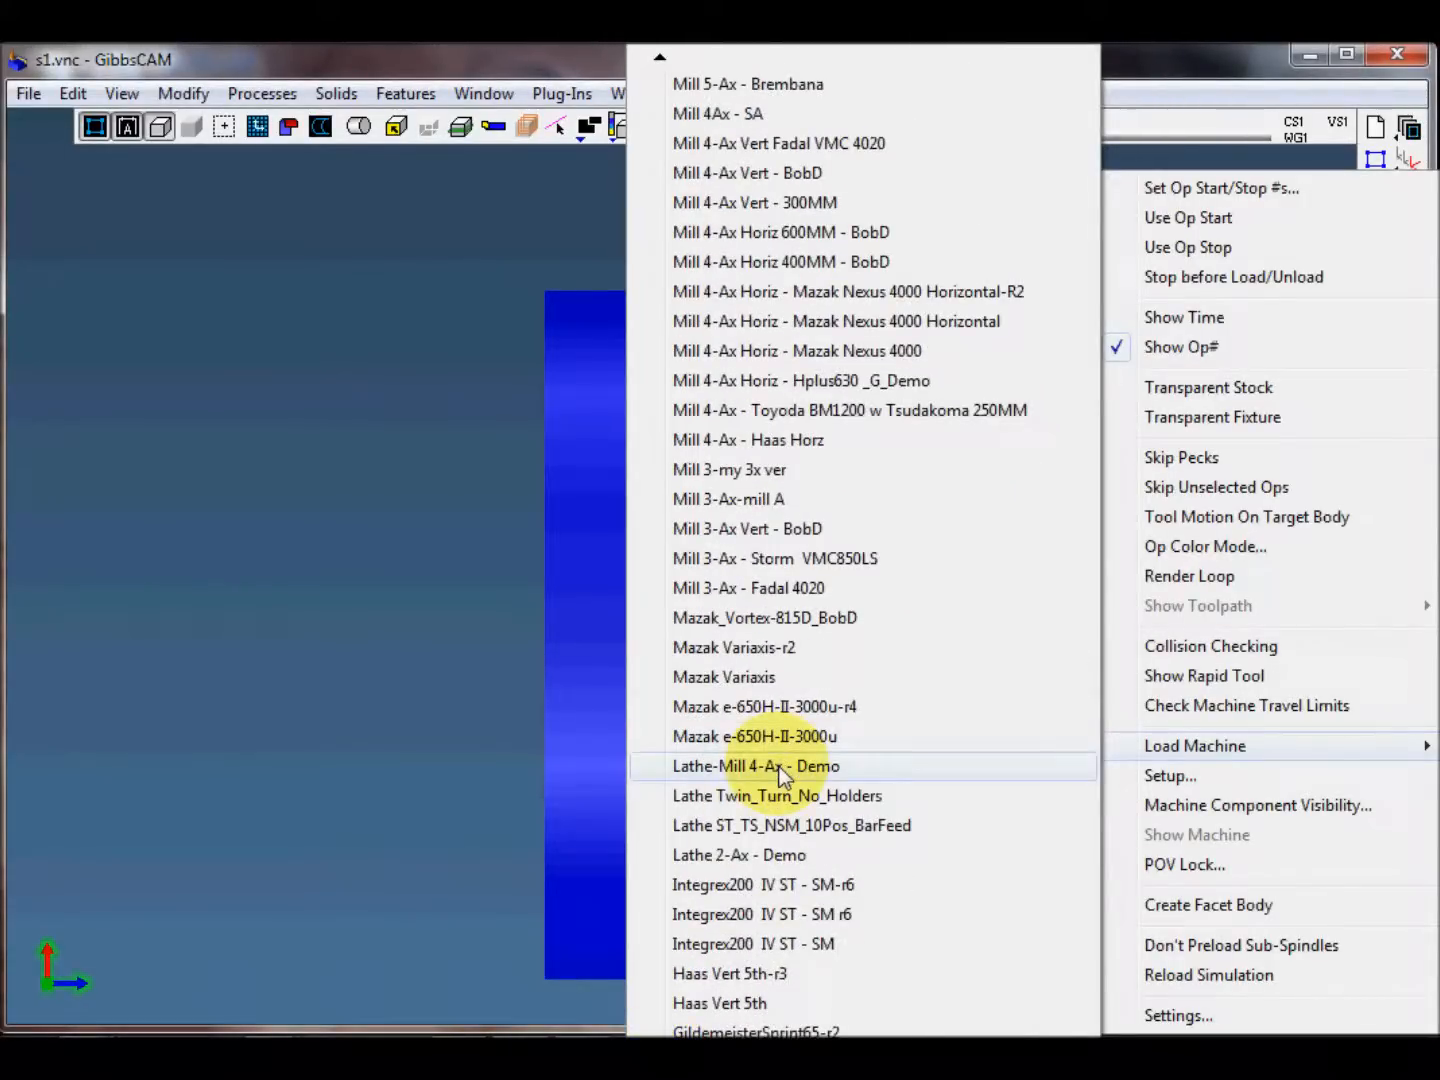
click(863, 767)
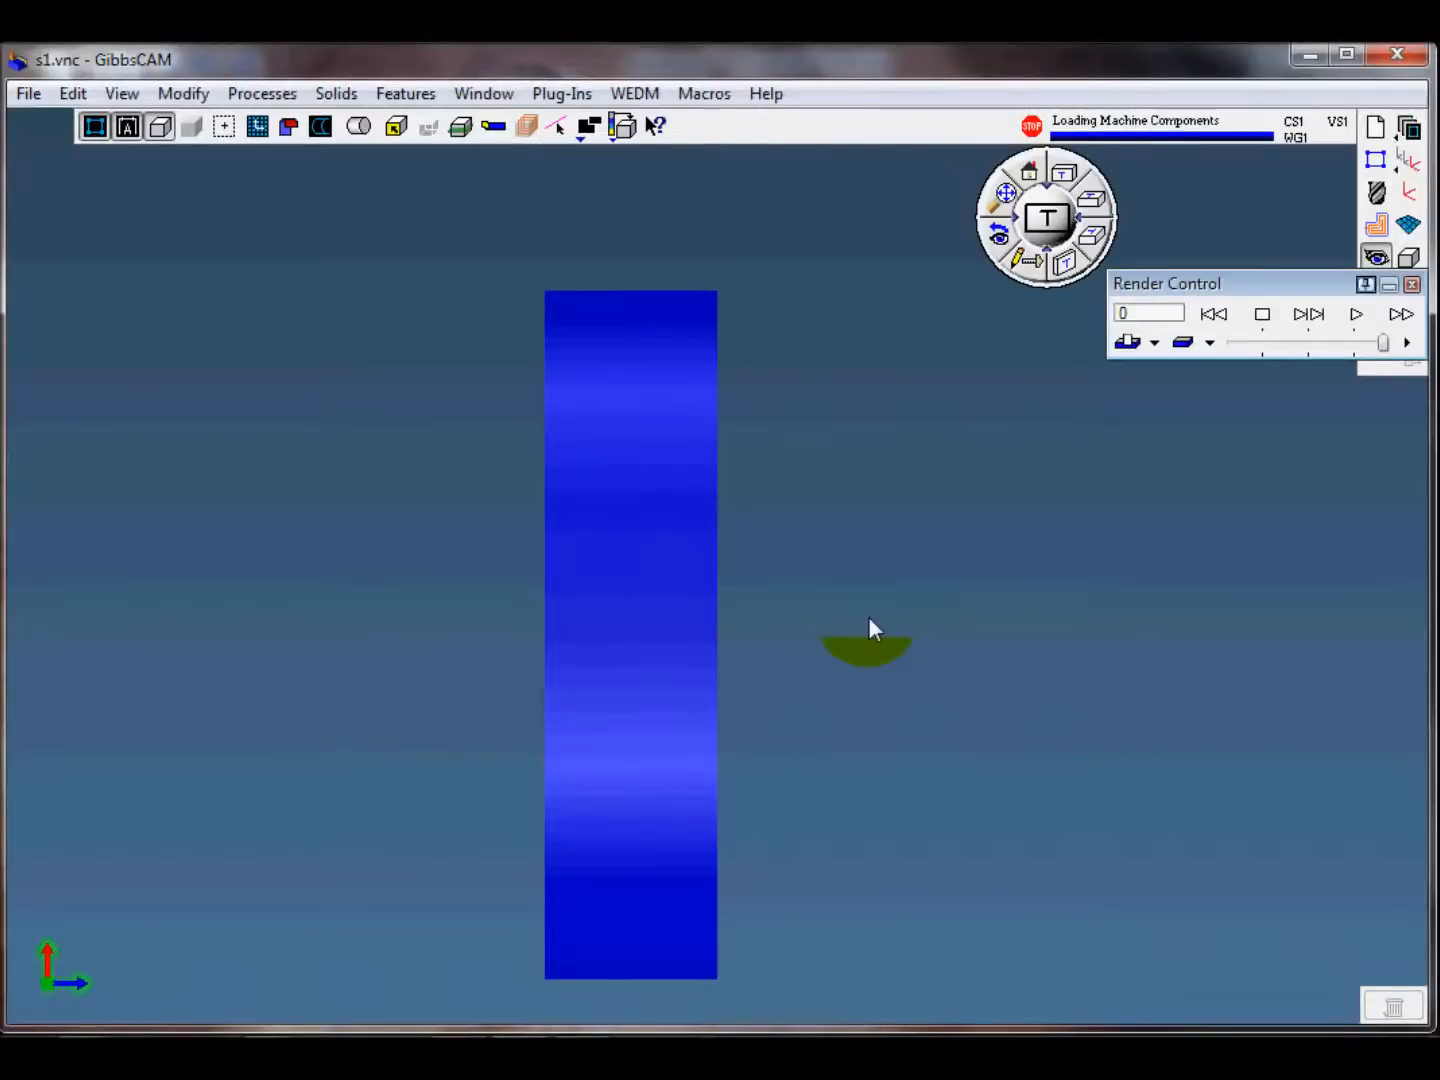
Step: Set the part origin in machine space to Z 150 so the stock sits in front of the chuck
scroll(780, 664, down, 12)
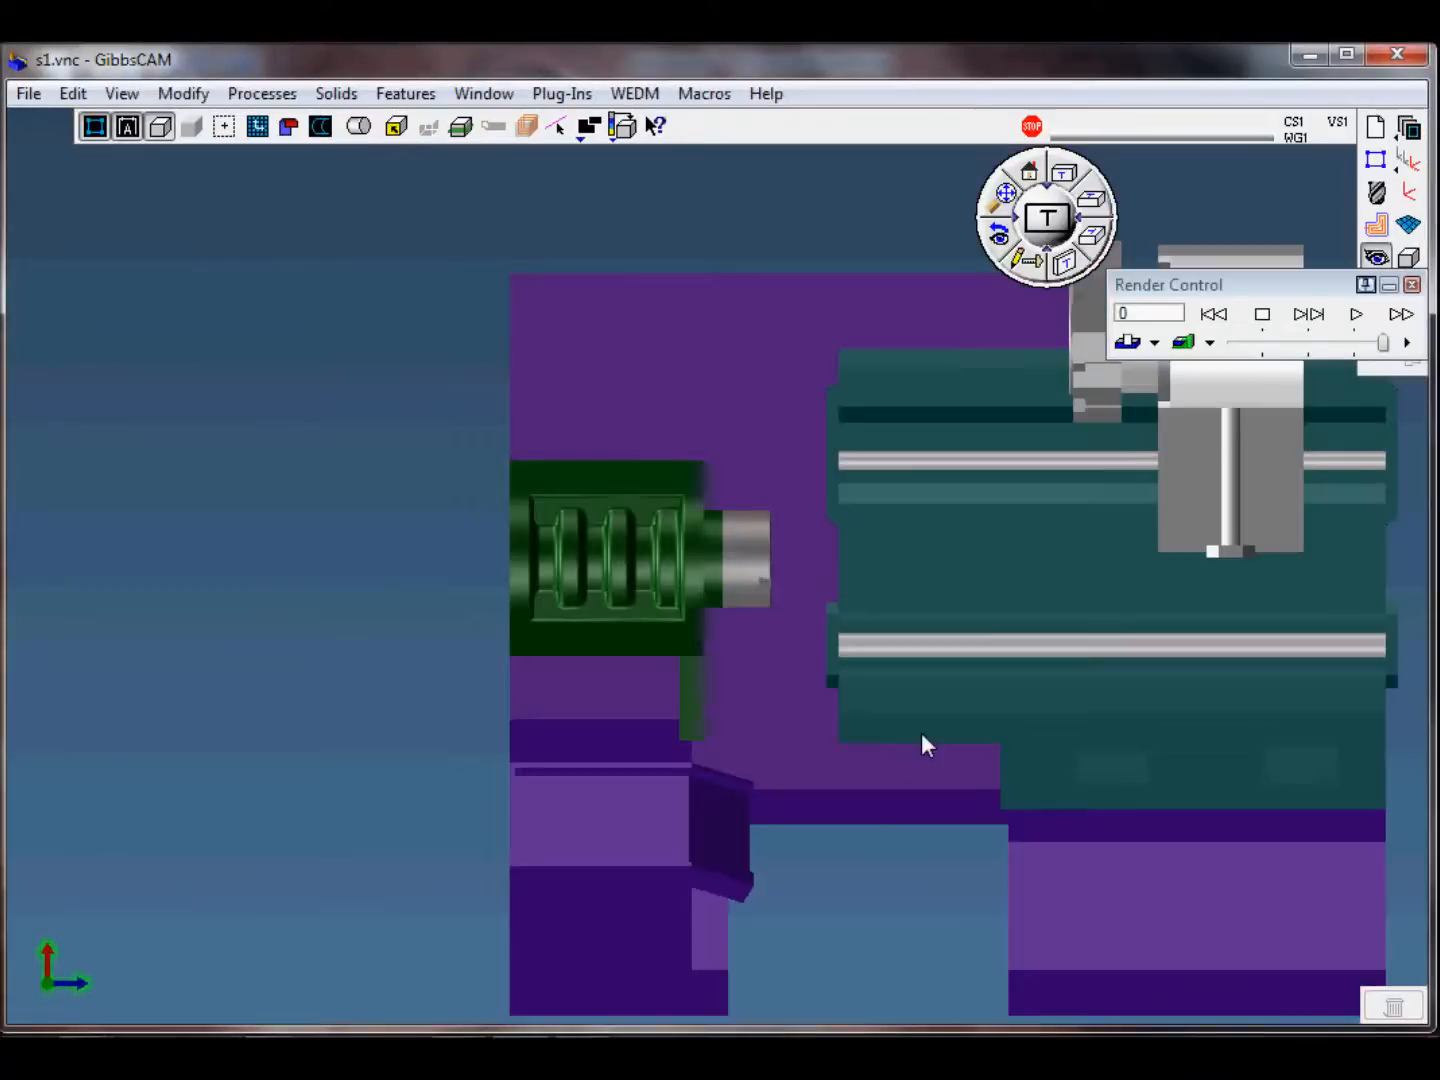
middle_drag(921, 732, 1095, 644)
middle_drag(816, 625, 455, 482)
scroll(457, 500, up, 4)
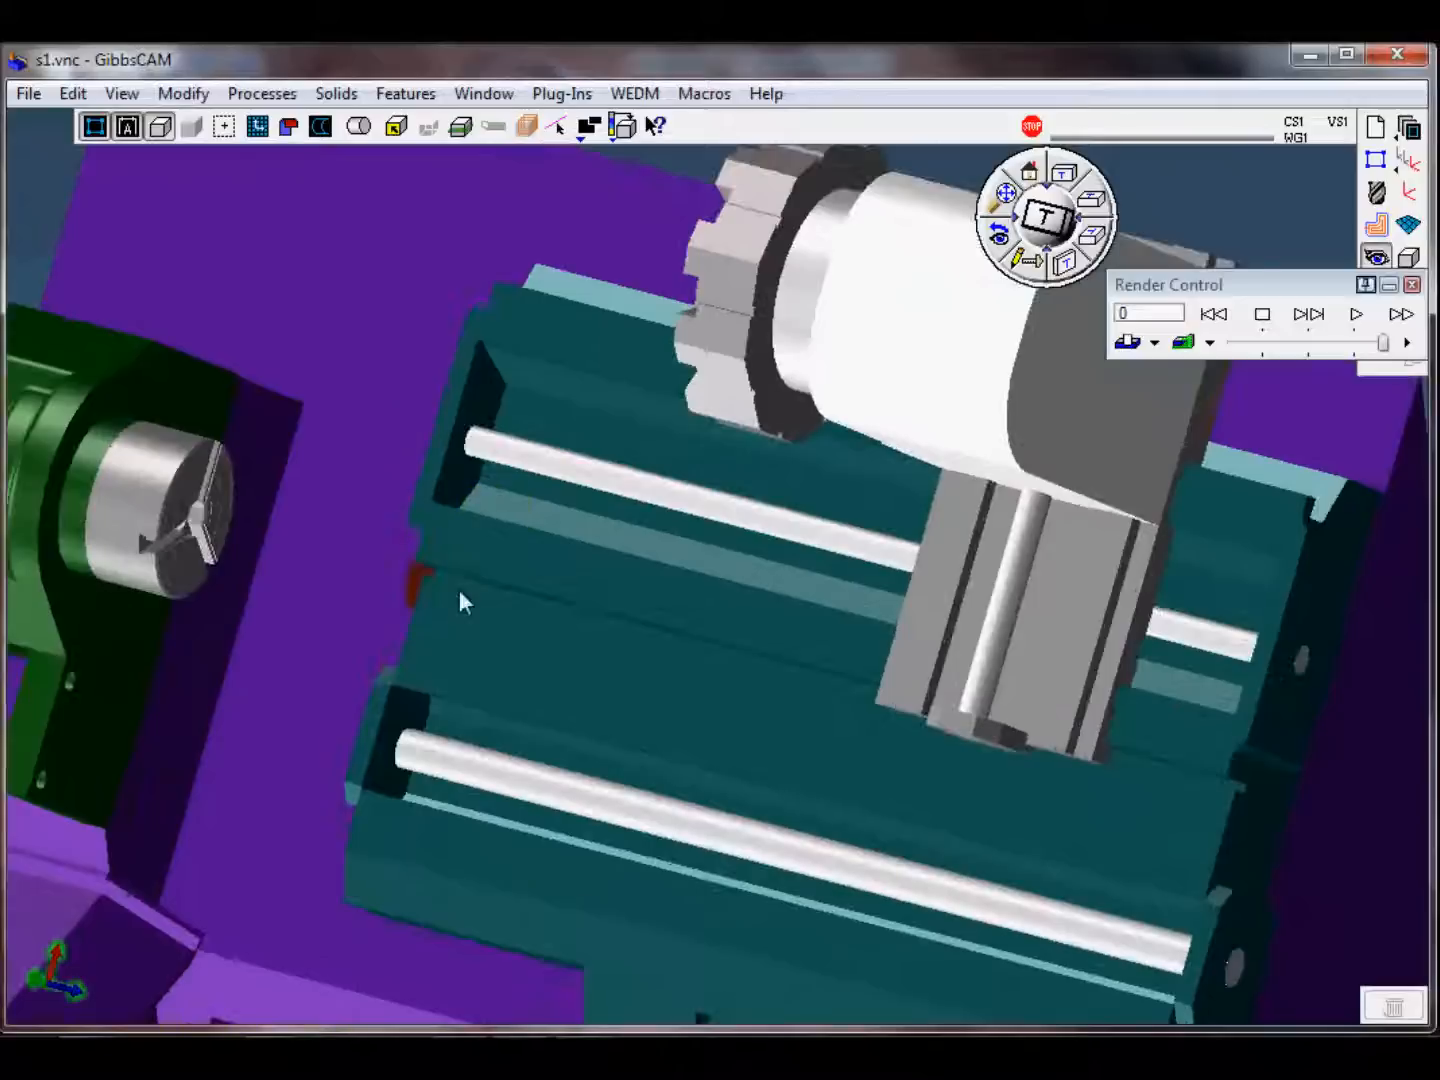
middle_drag(460, 601, 776, 731)
drag(1218, 285, 602, 269)
right_click(649, 277)
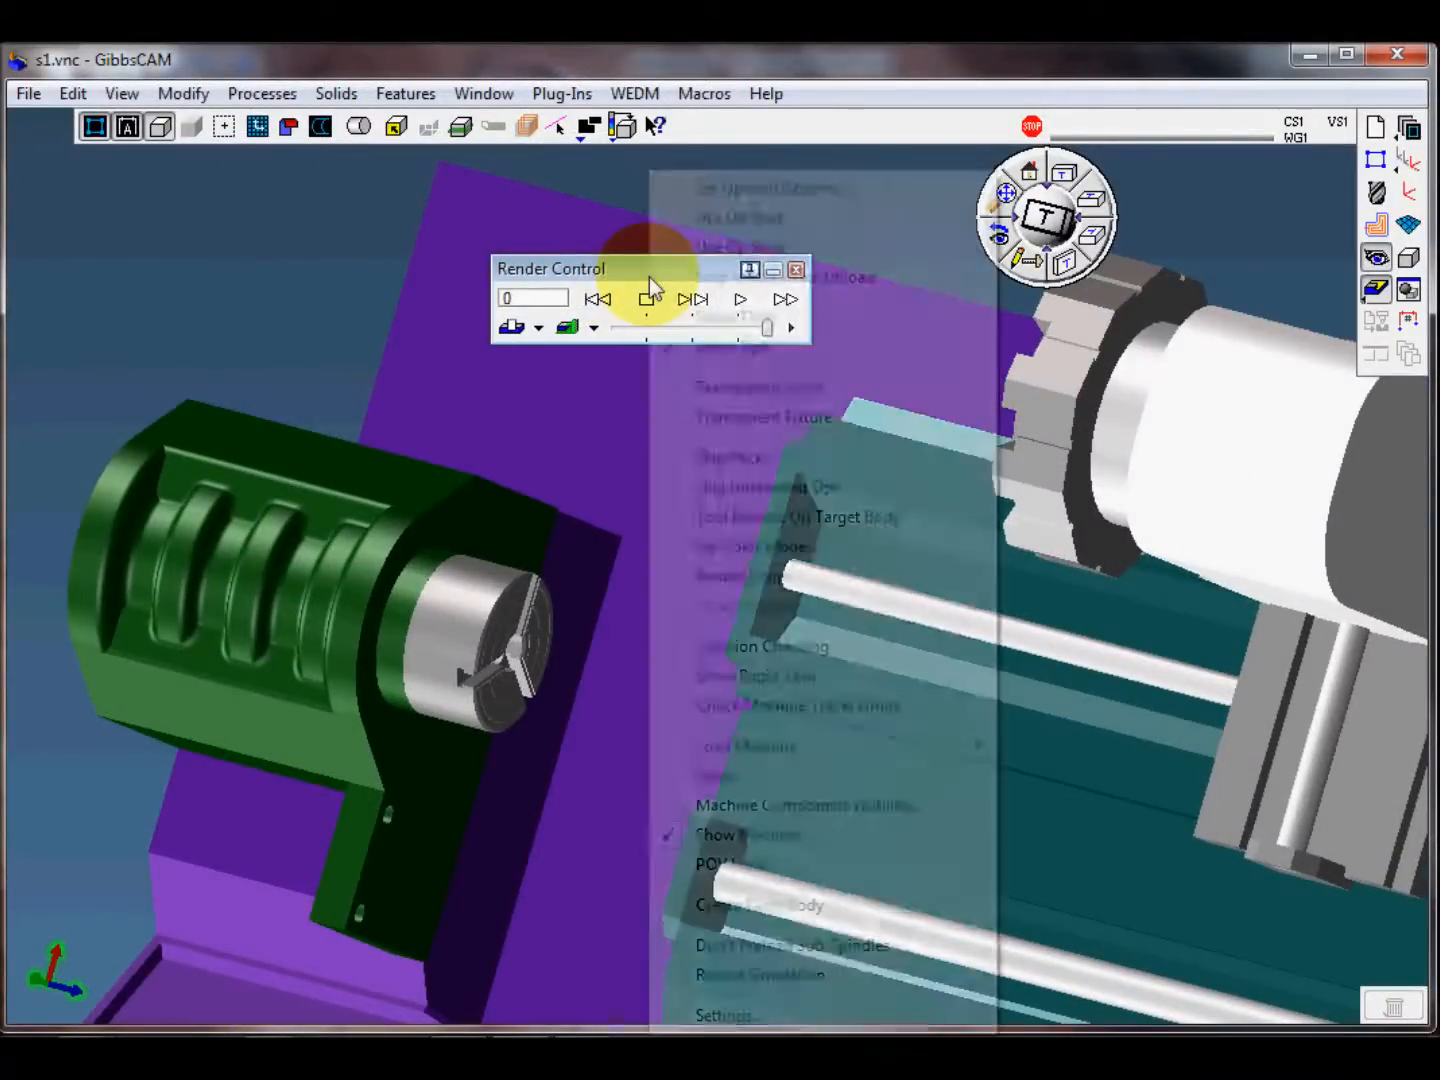
click(721, 776)
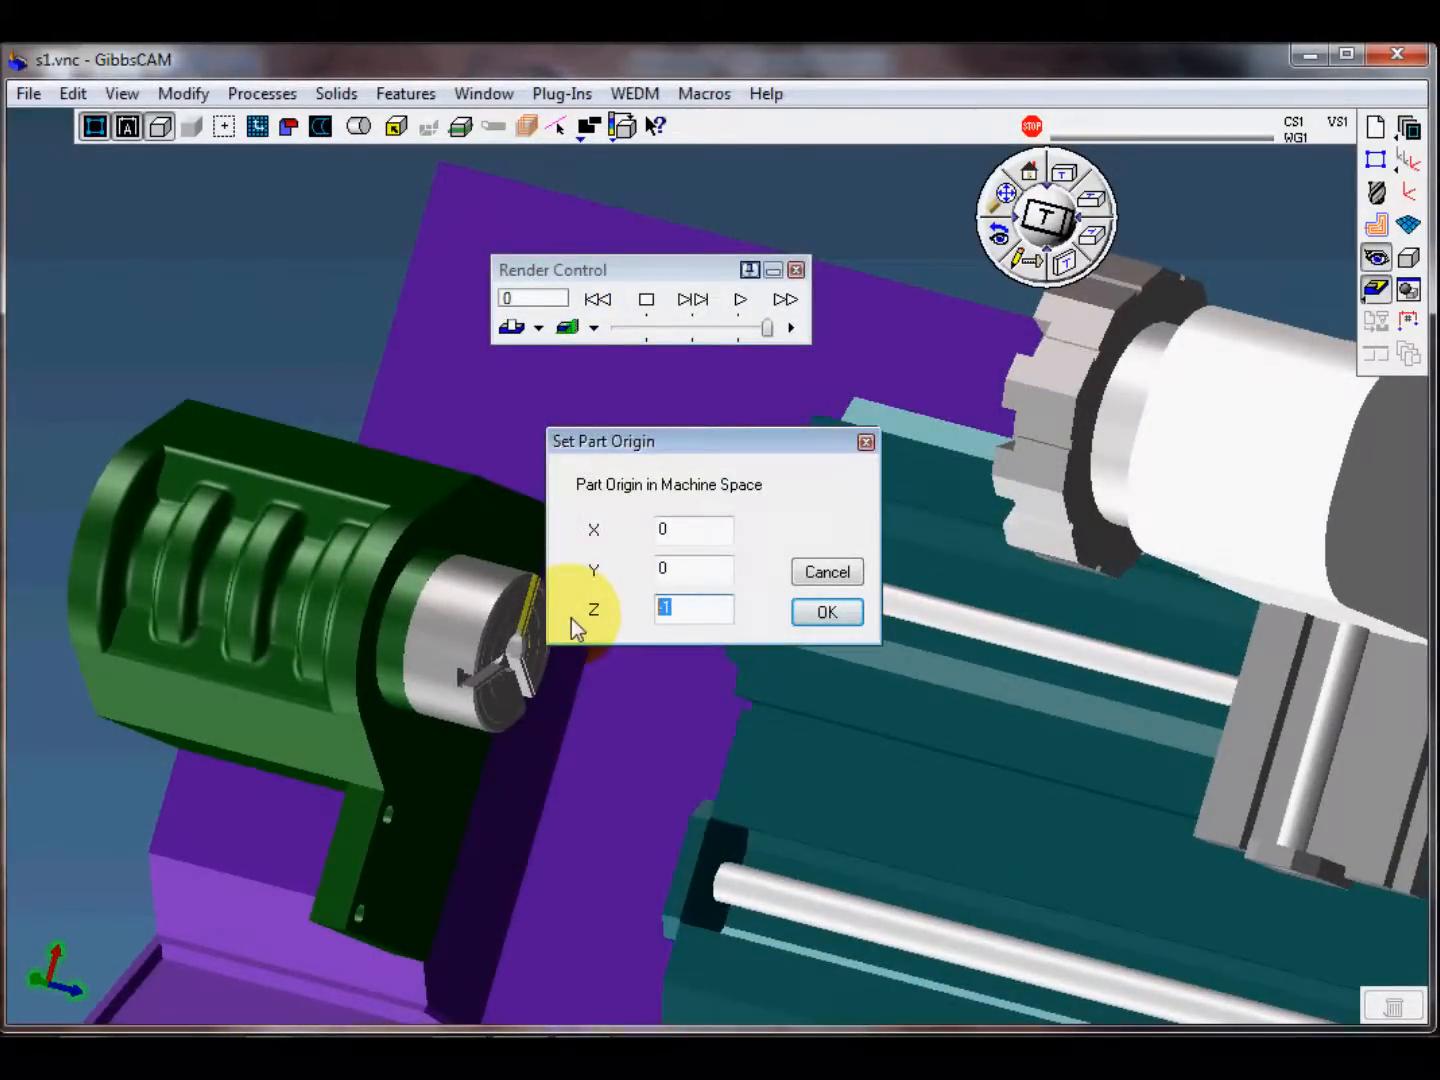
text(150)
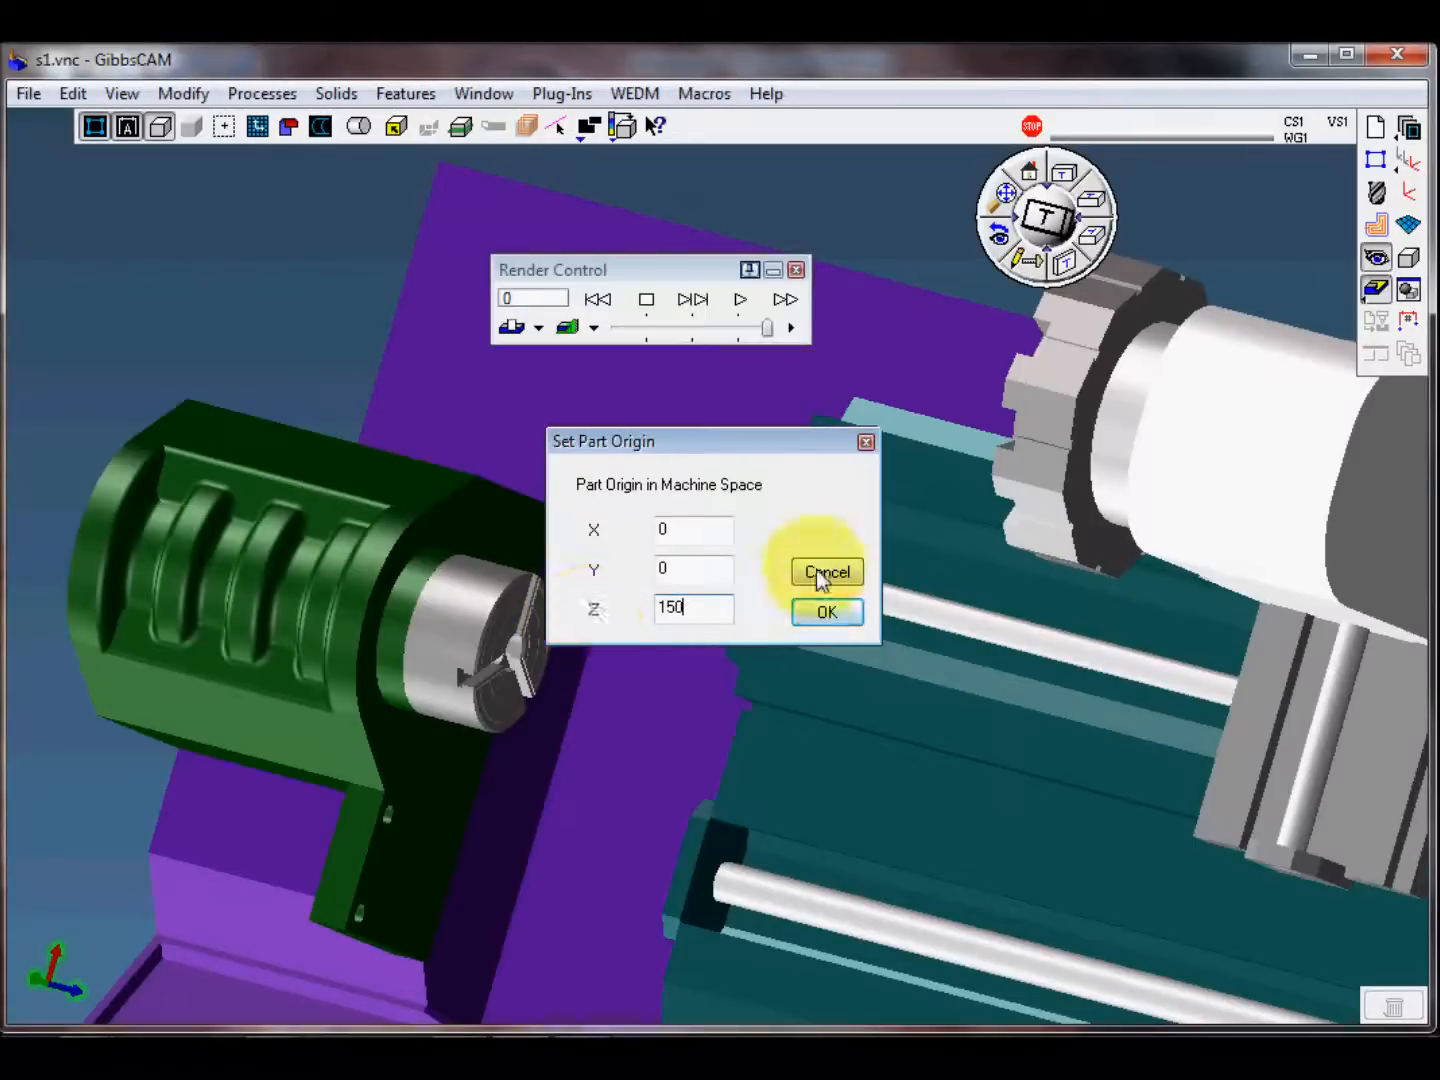
click(824, 612)
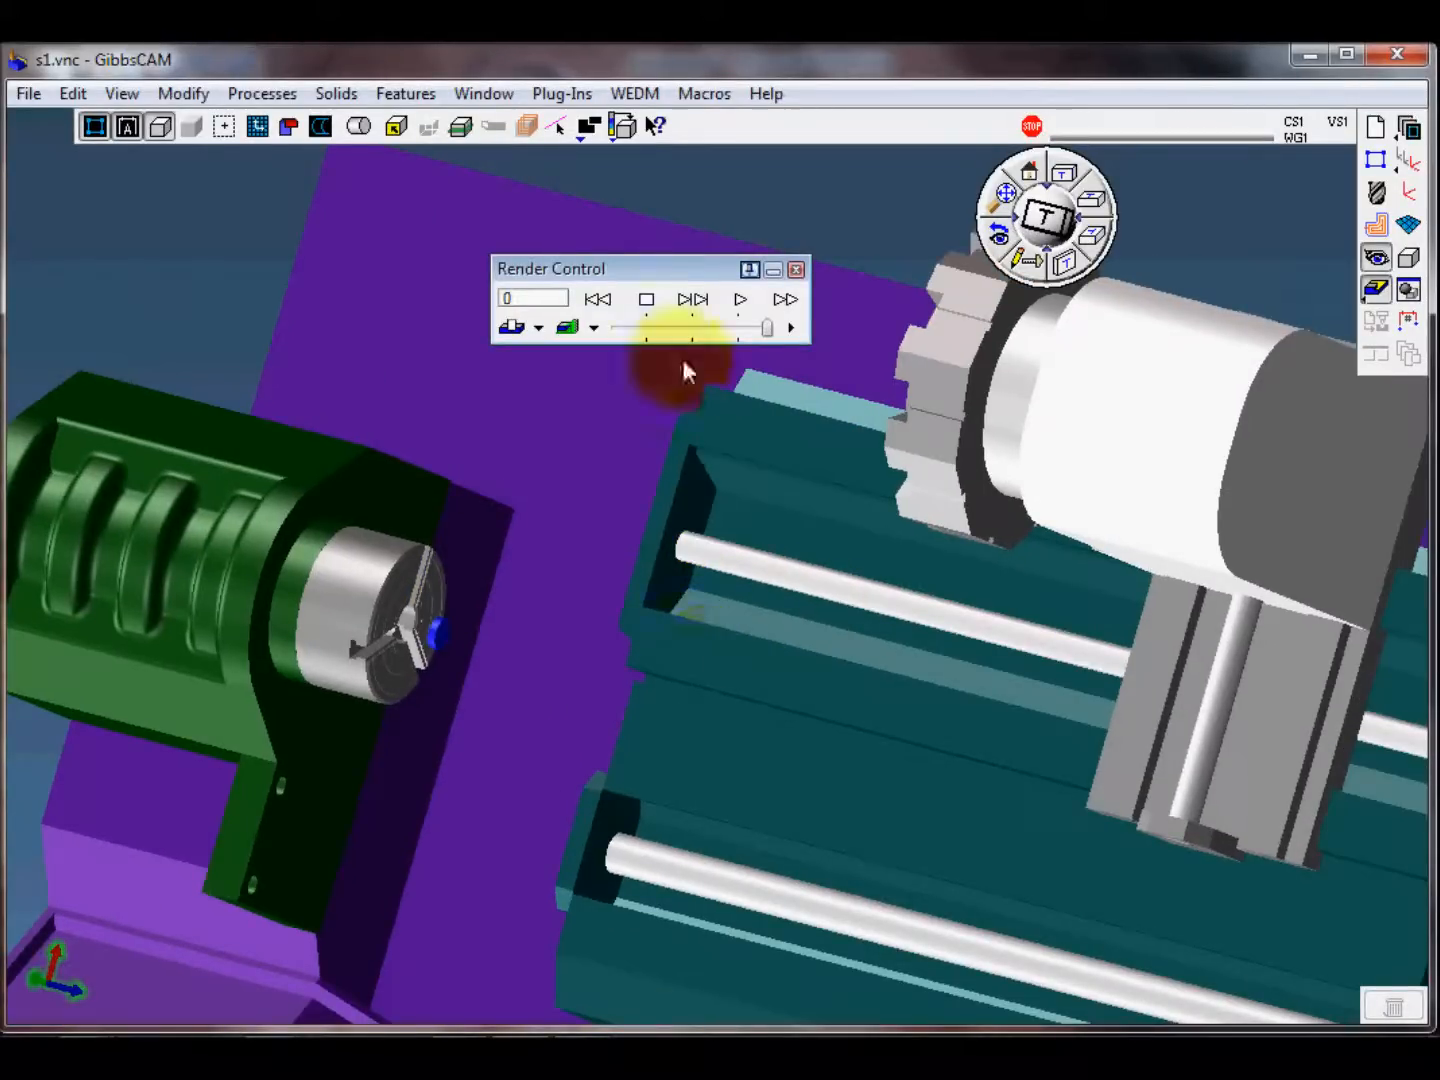
Step: Examine the stock's position relative to the chuck and turret, and close the simulation
scroll(373, 633, up, 3)
middle_drag(341, 706, 661, 631)
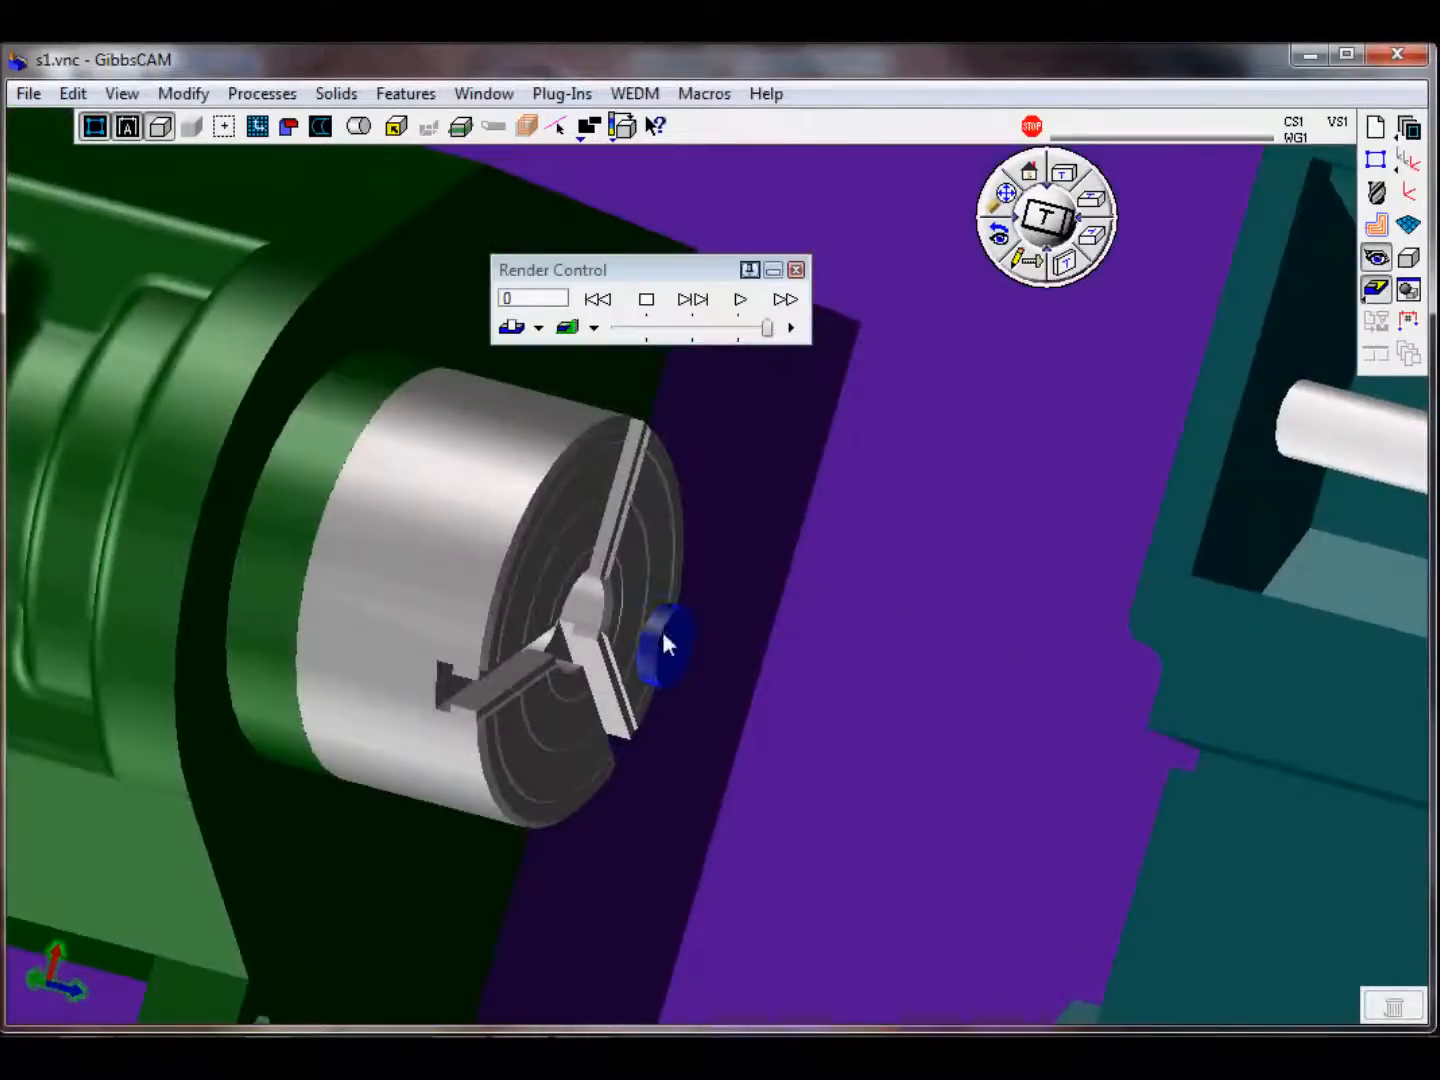
scroll(699, 646, up, 2)
scroll(677, 690, down, 5)
mouse_move(851, 668)
middle_down()
mouse_move(671, 685)
mouse_move(653, 541)
middle_up()
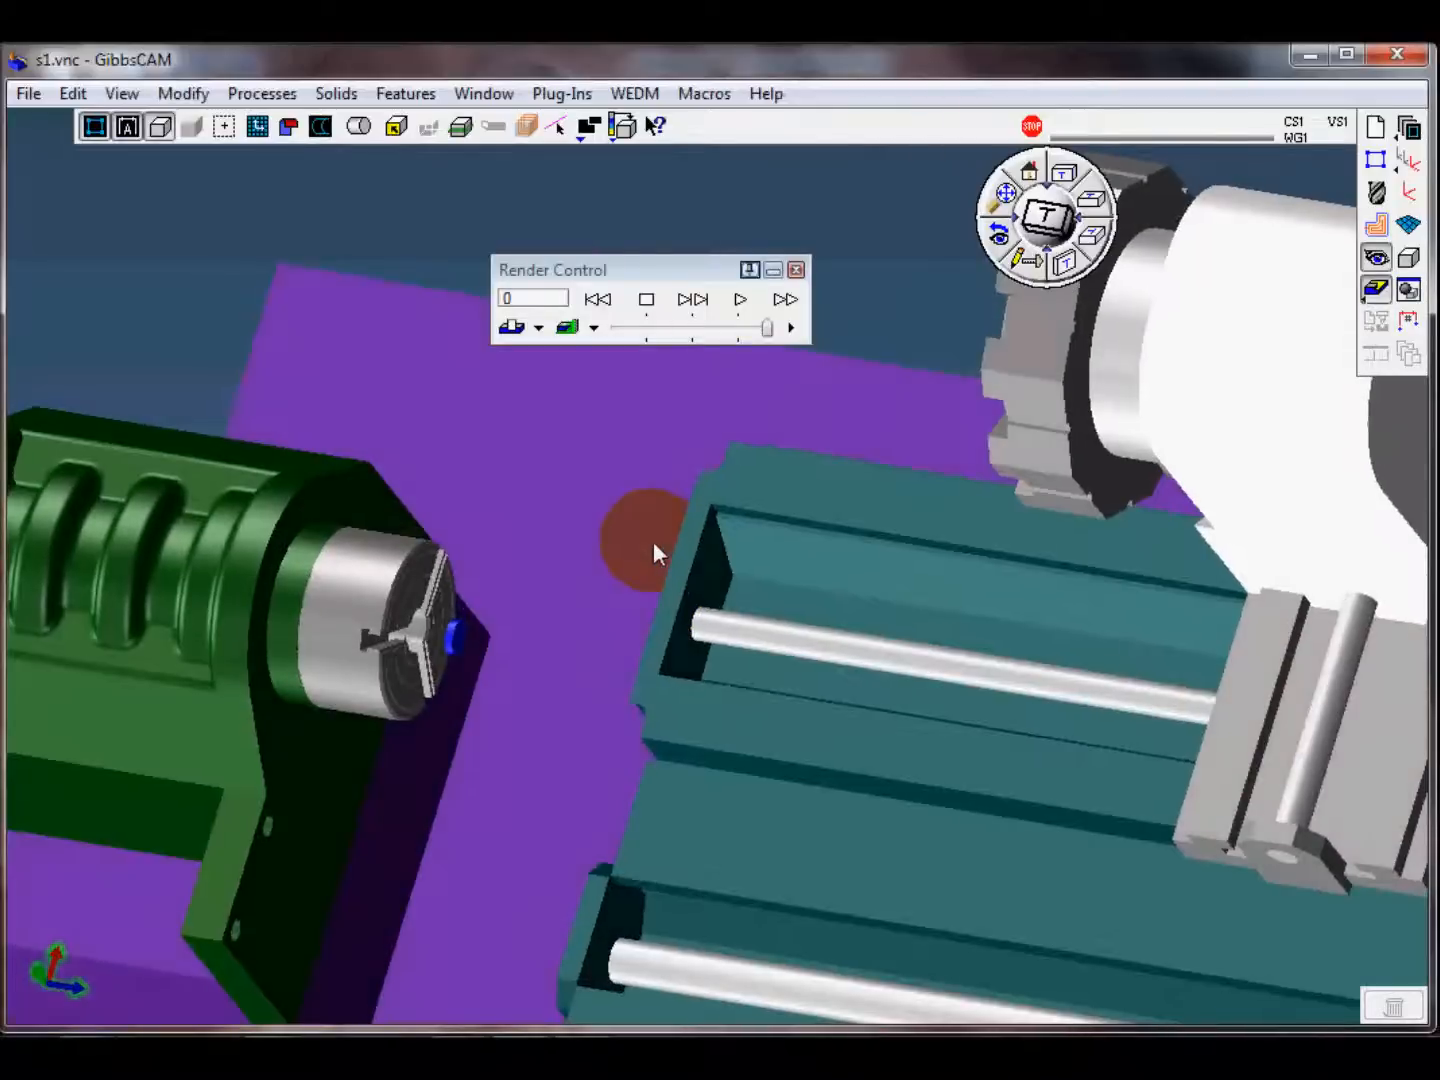
scroll(653, 541, up, 1)
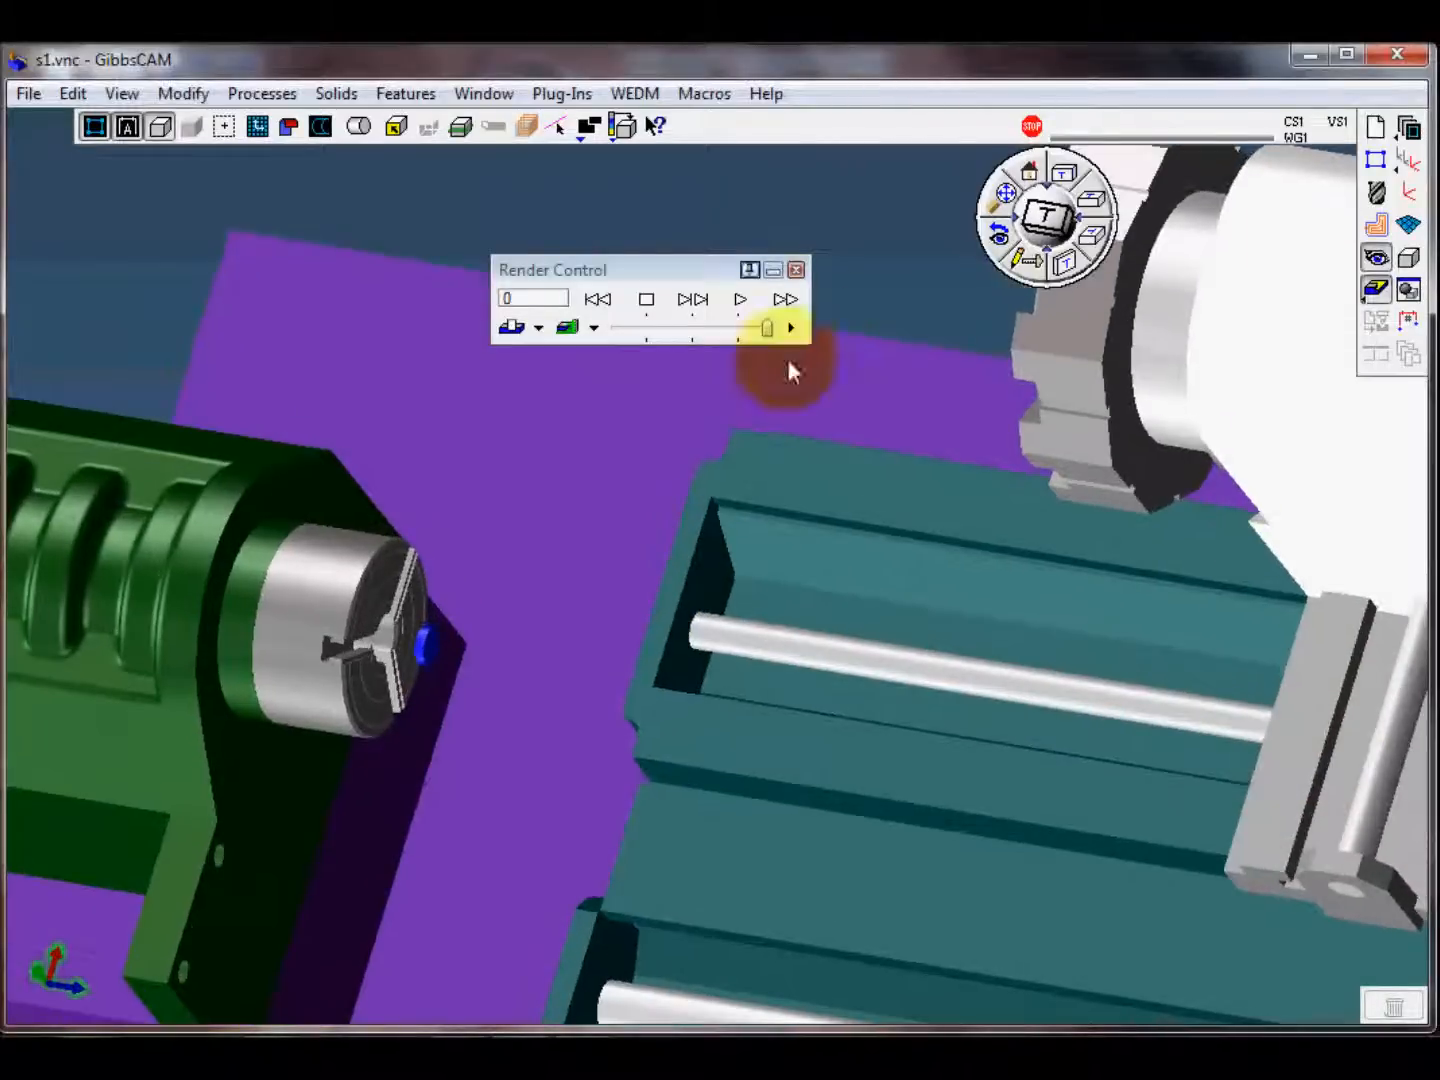
click(796, 271)
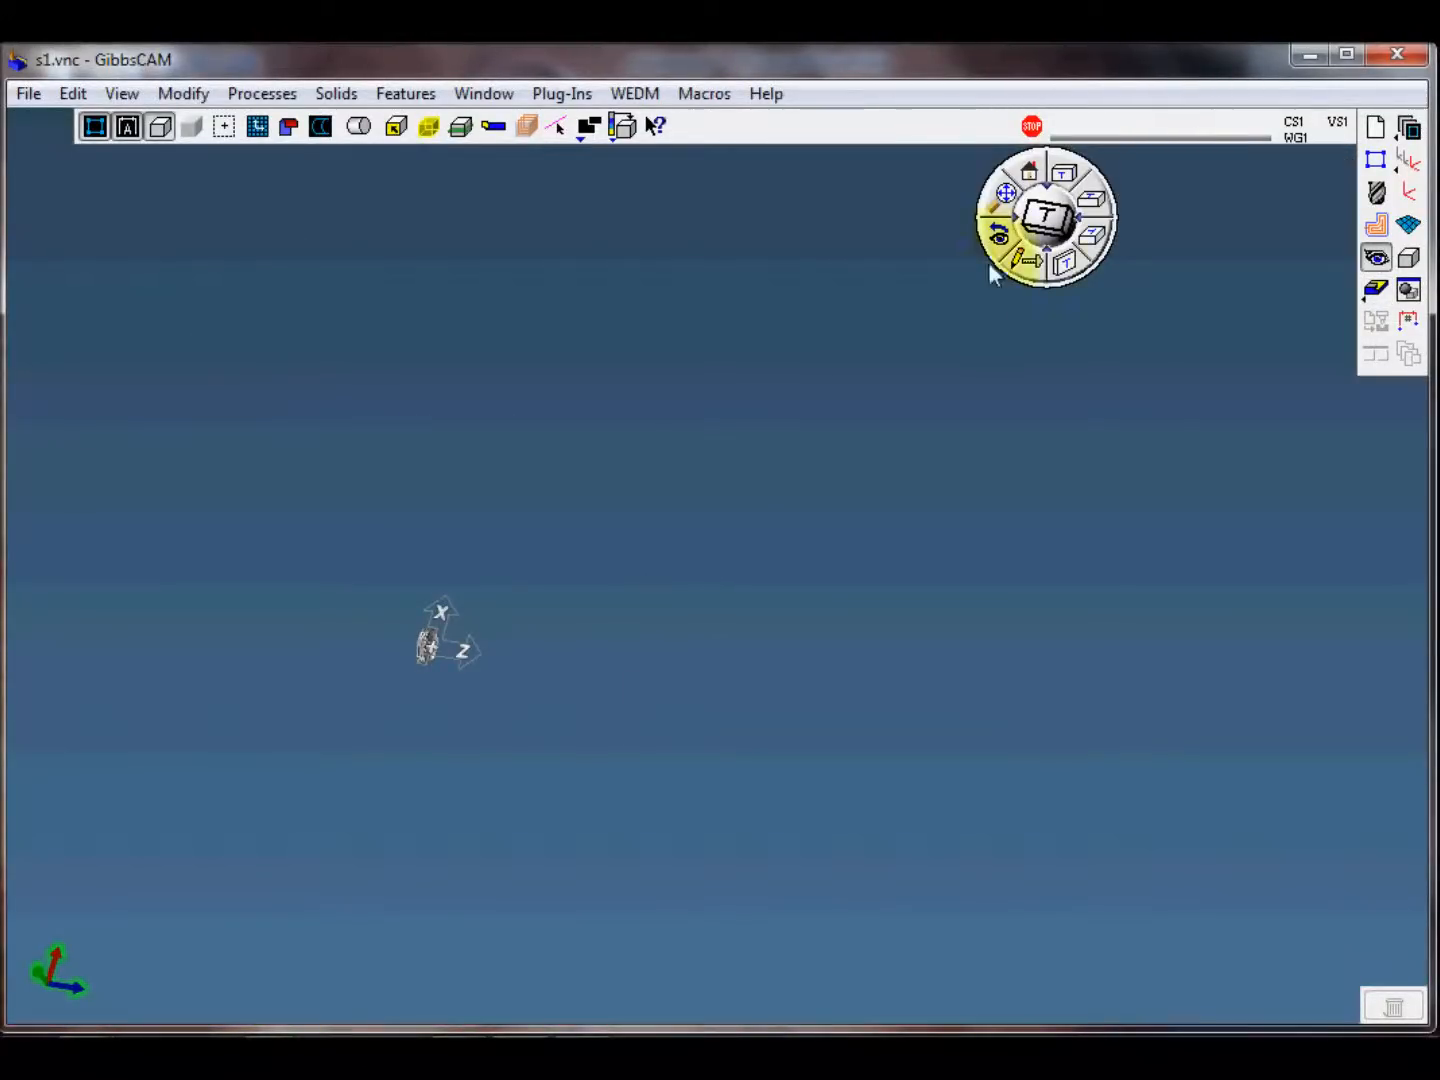
Step: Show the part in side view and display the tool list, process list and turning Machining palette
click(1030, 178)
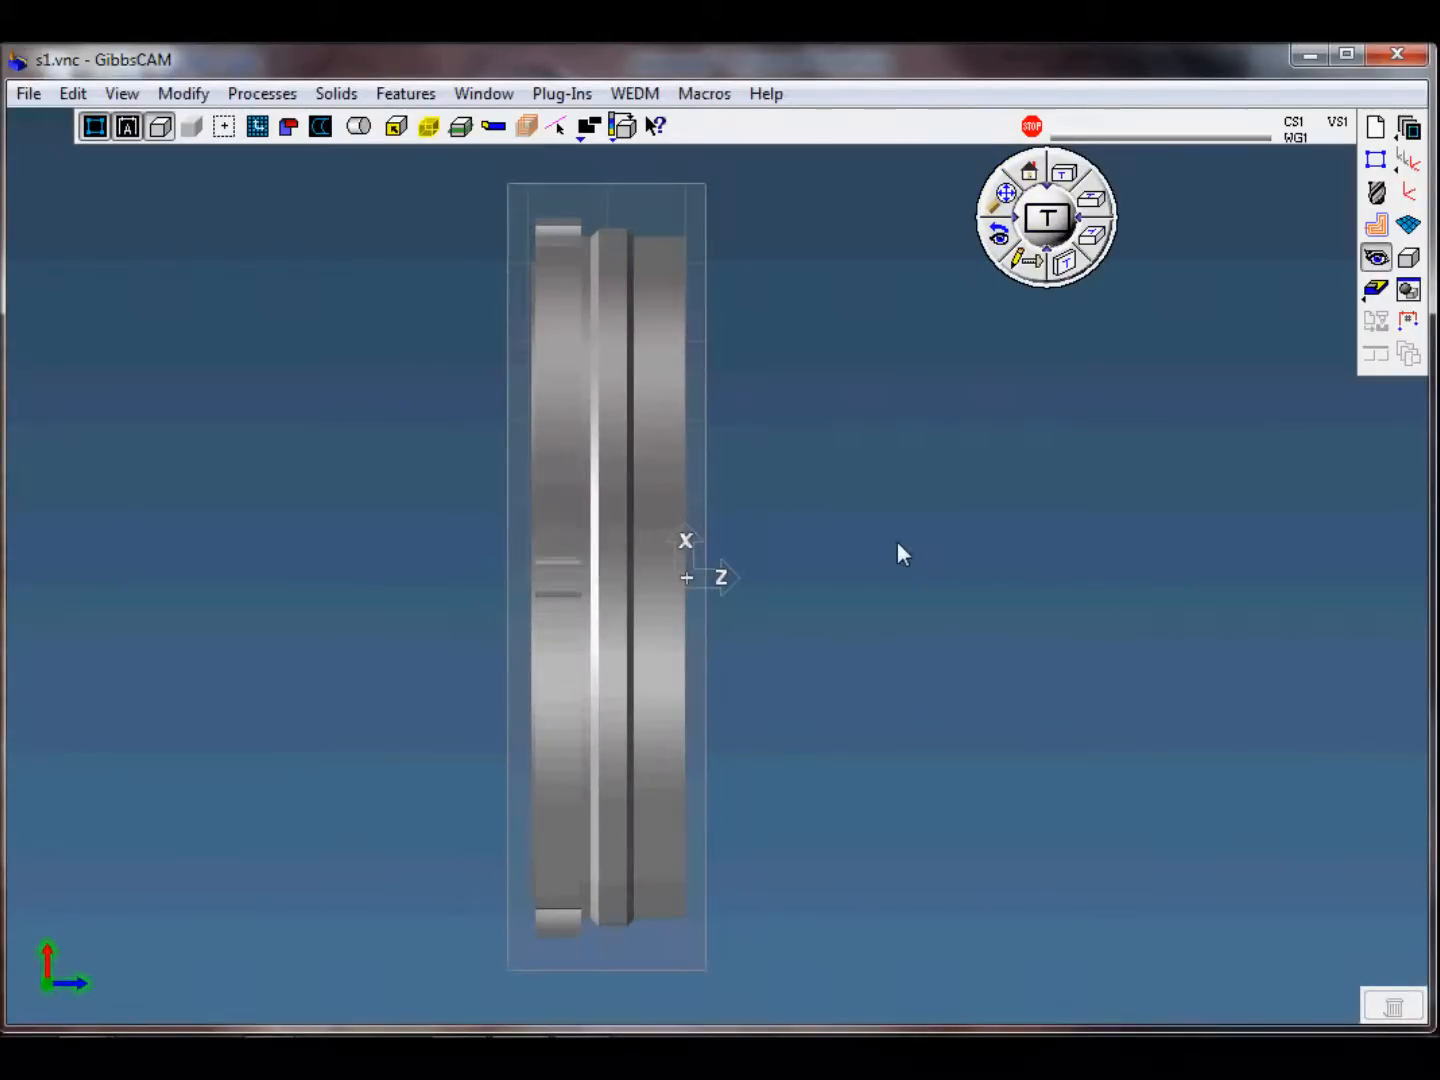
click(1376, 192)
click(1375, 227)
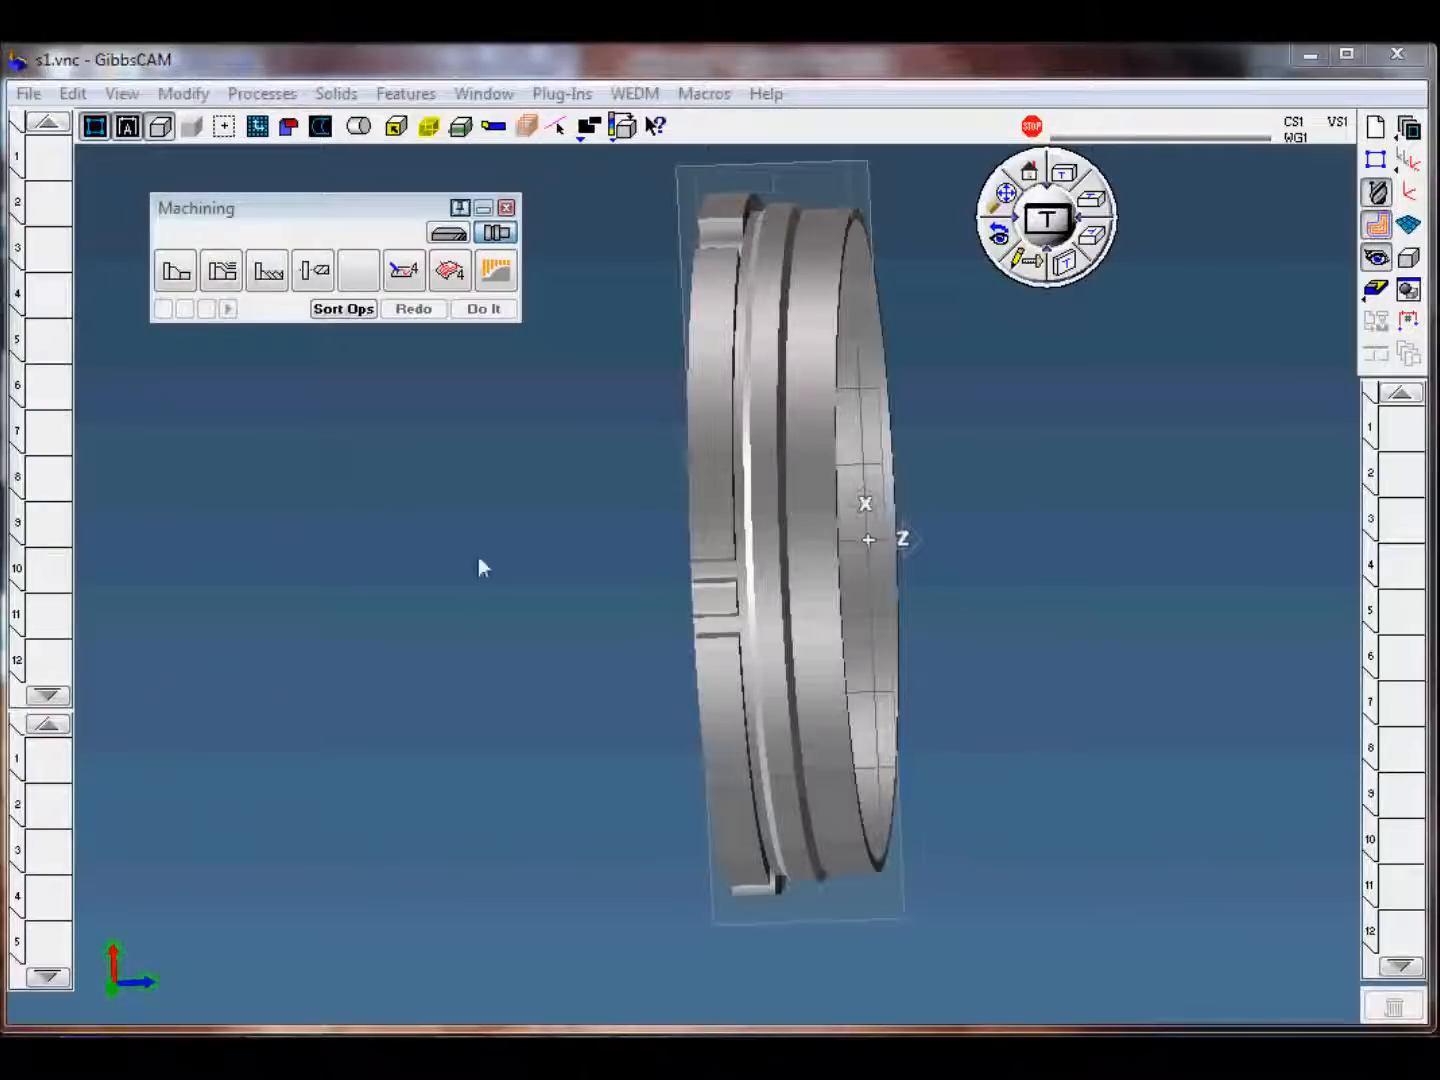
middle_drag(479, 569, 645, 593)
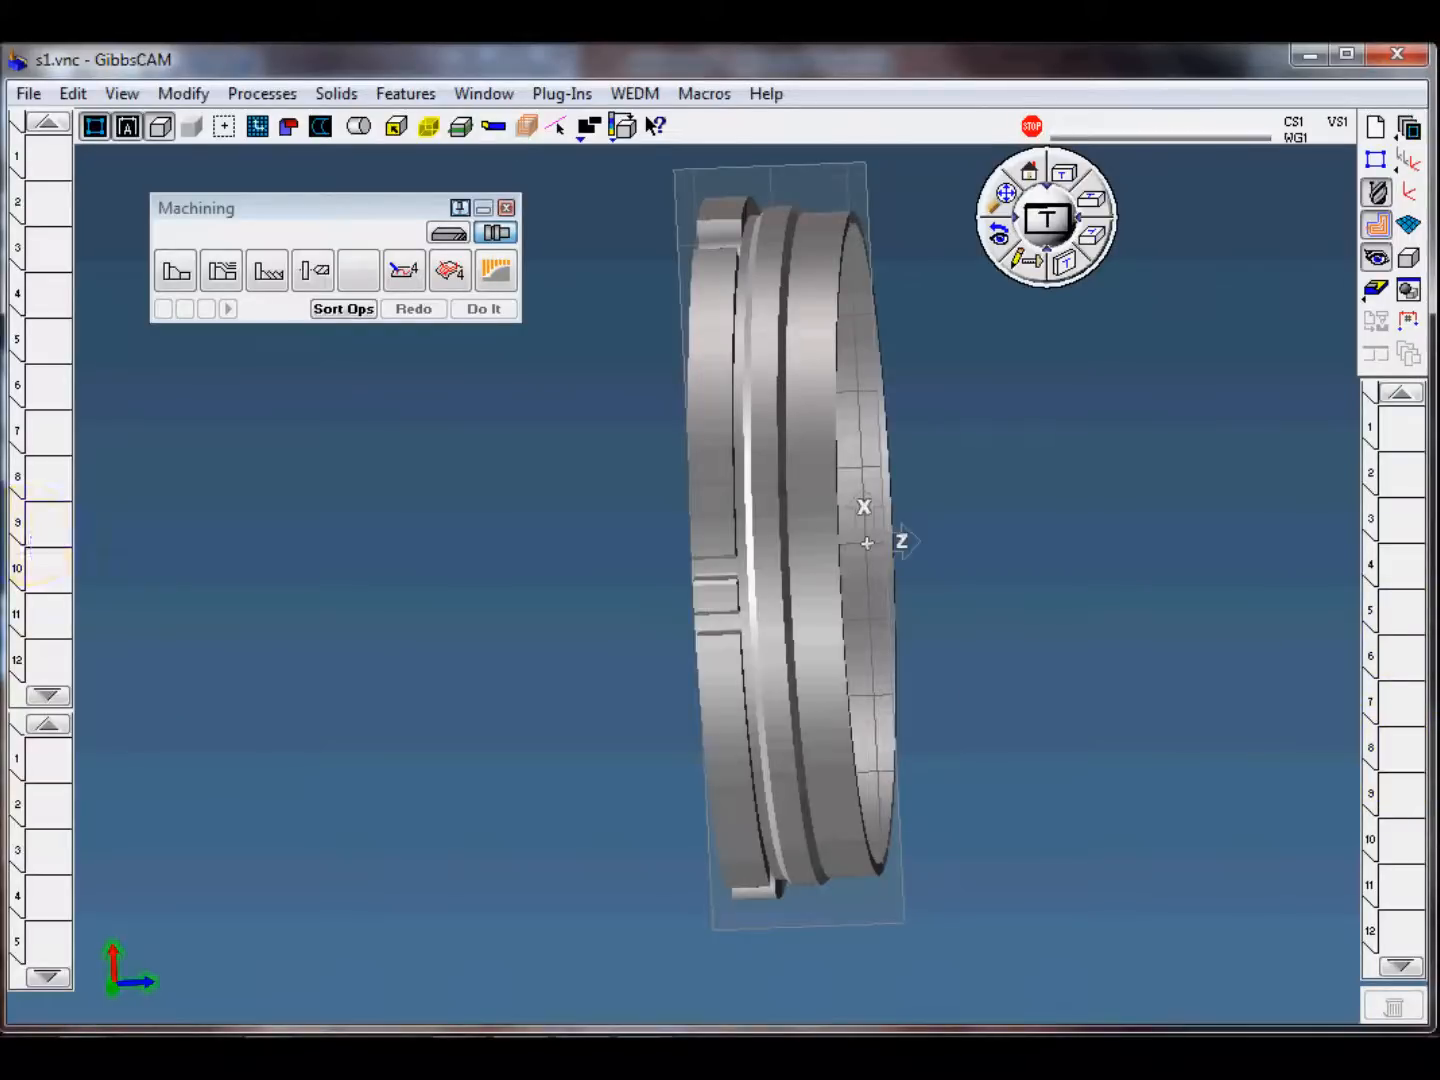
middle_drag(990, 650, 983, 613)
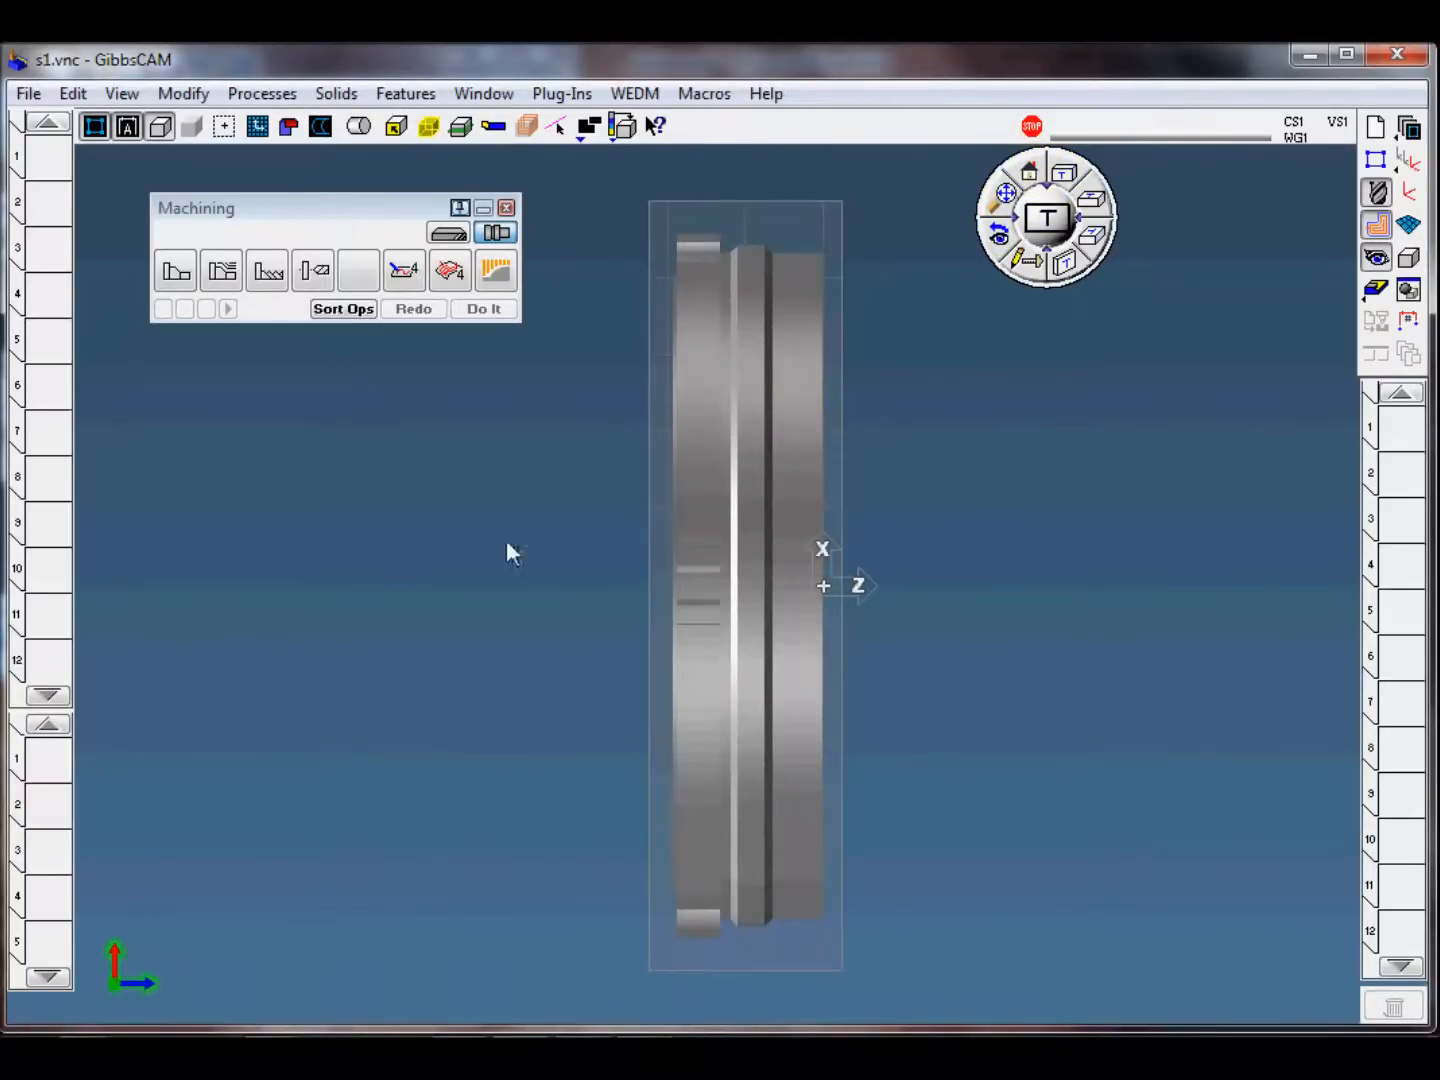
Step: Create turning tool 1 as an 80° C insert with a 0.20 tip radius and check its turret shift values
double_click(49, 157)
drag(410, 321, 369, 240)
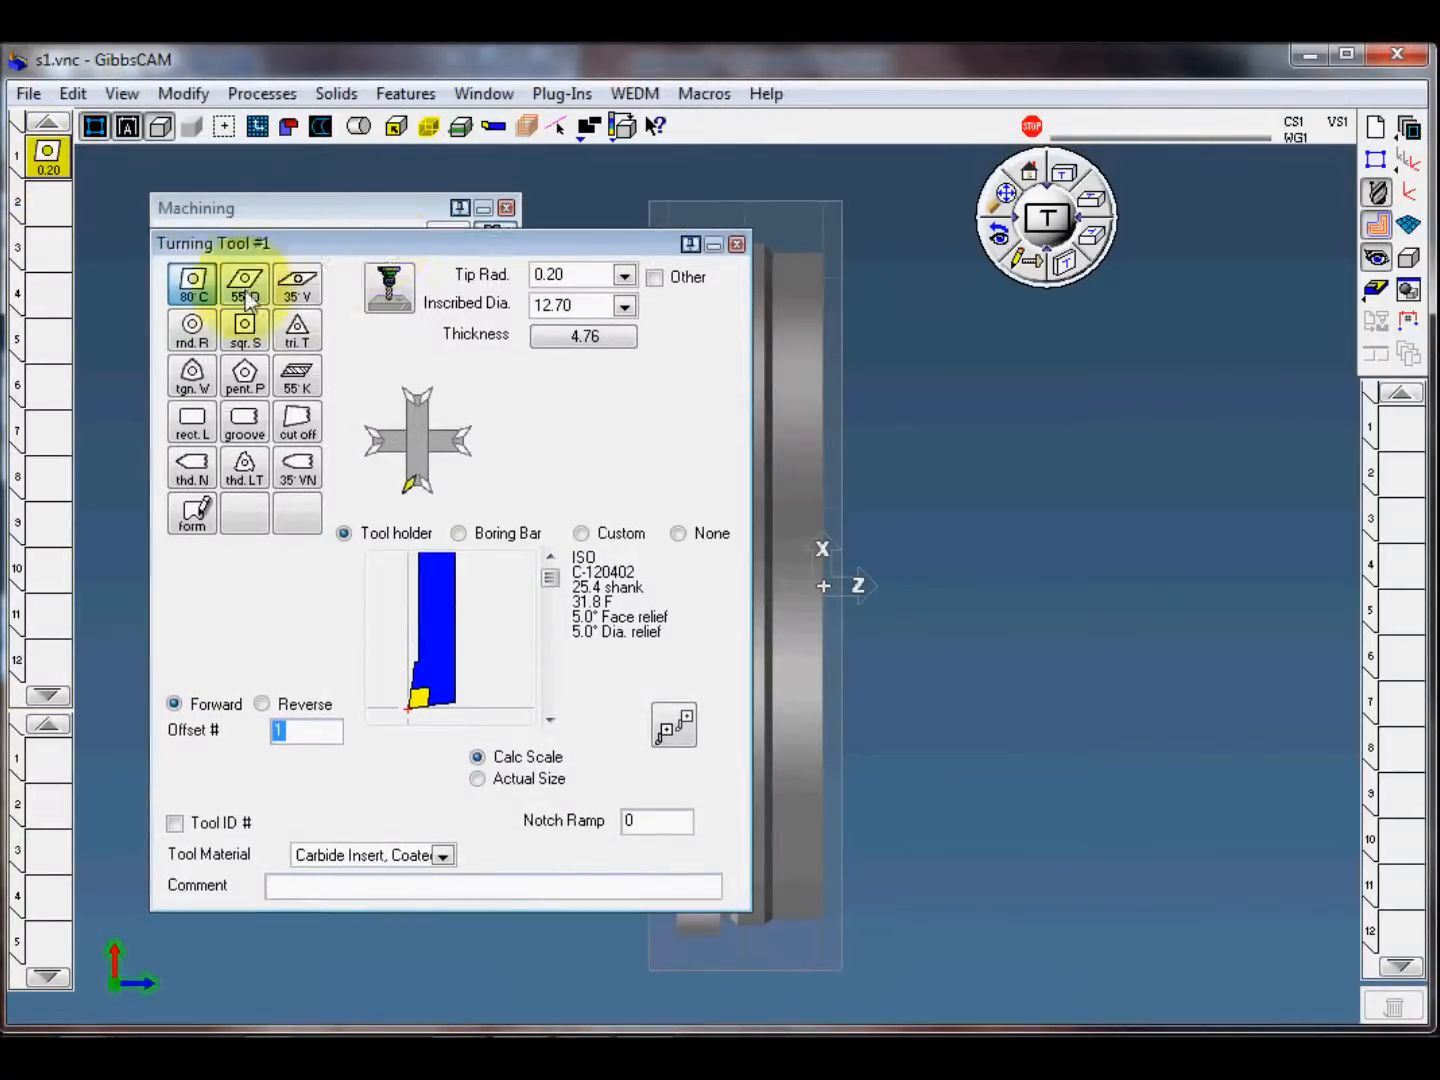
click(625, 274)
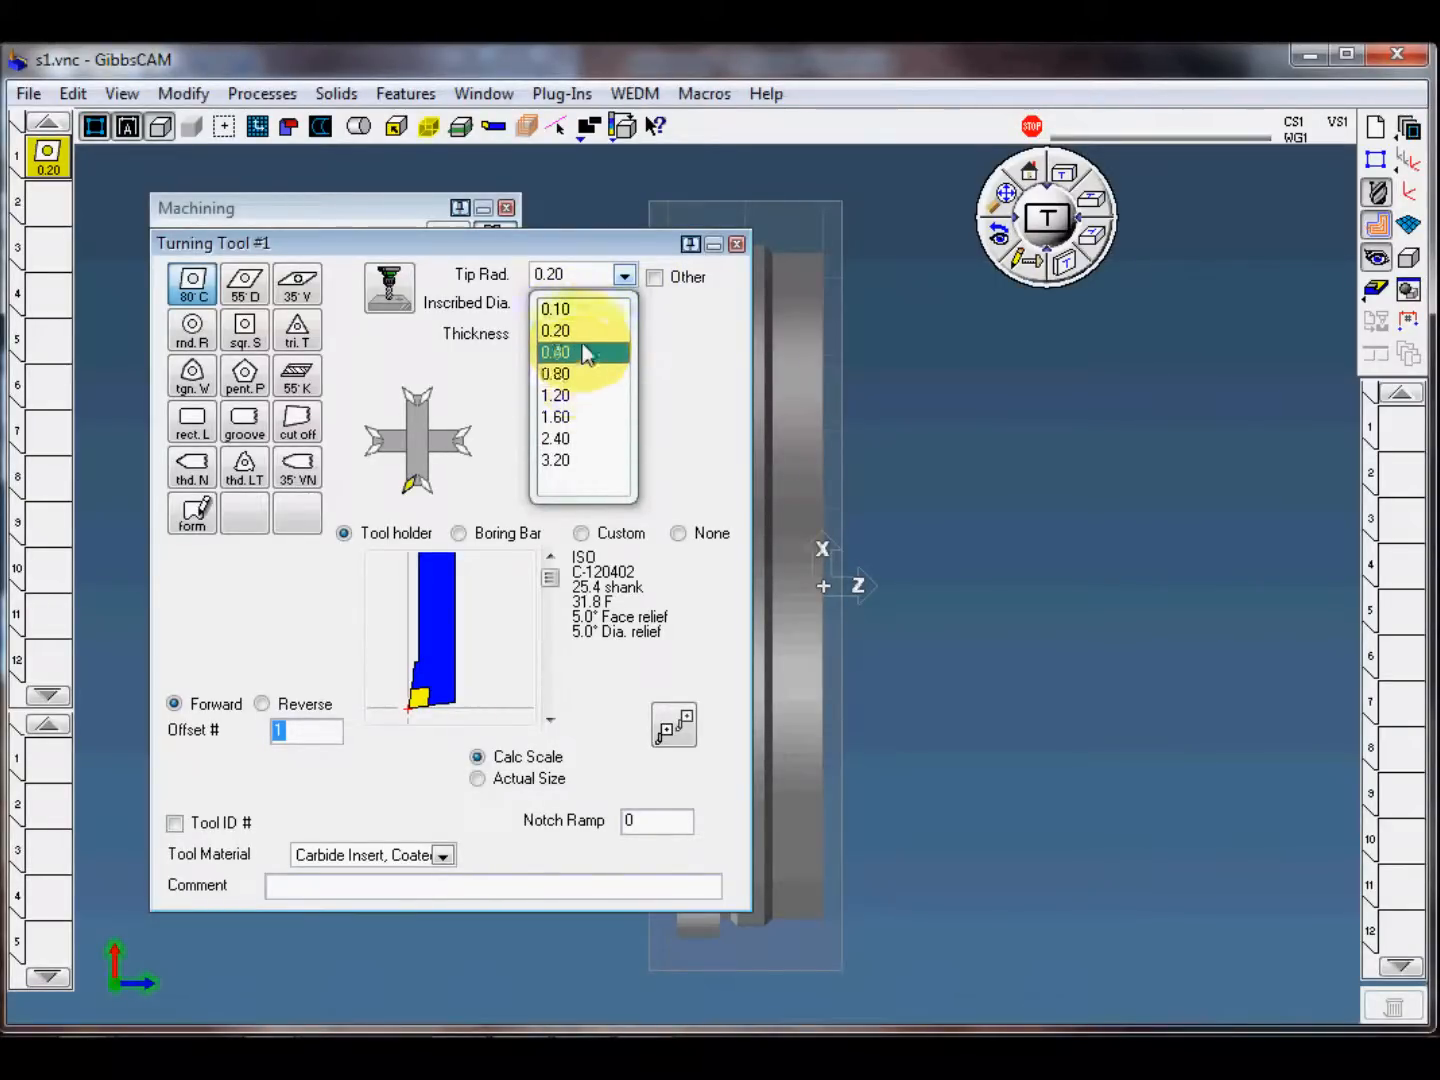
click(578, 331)
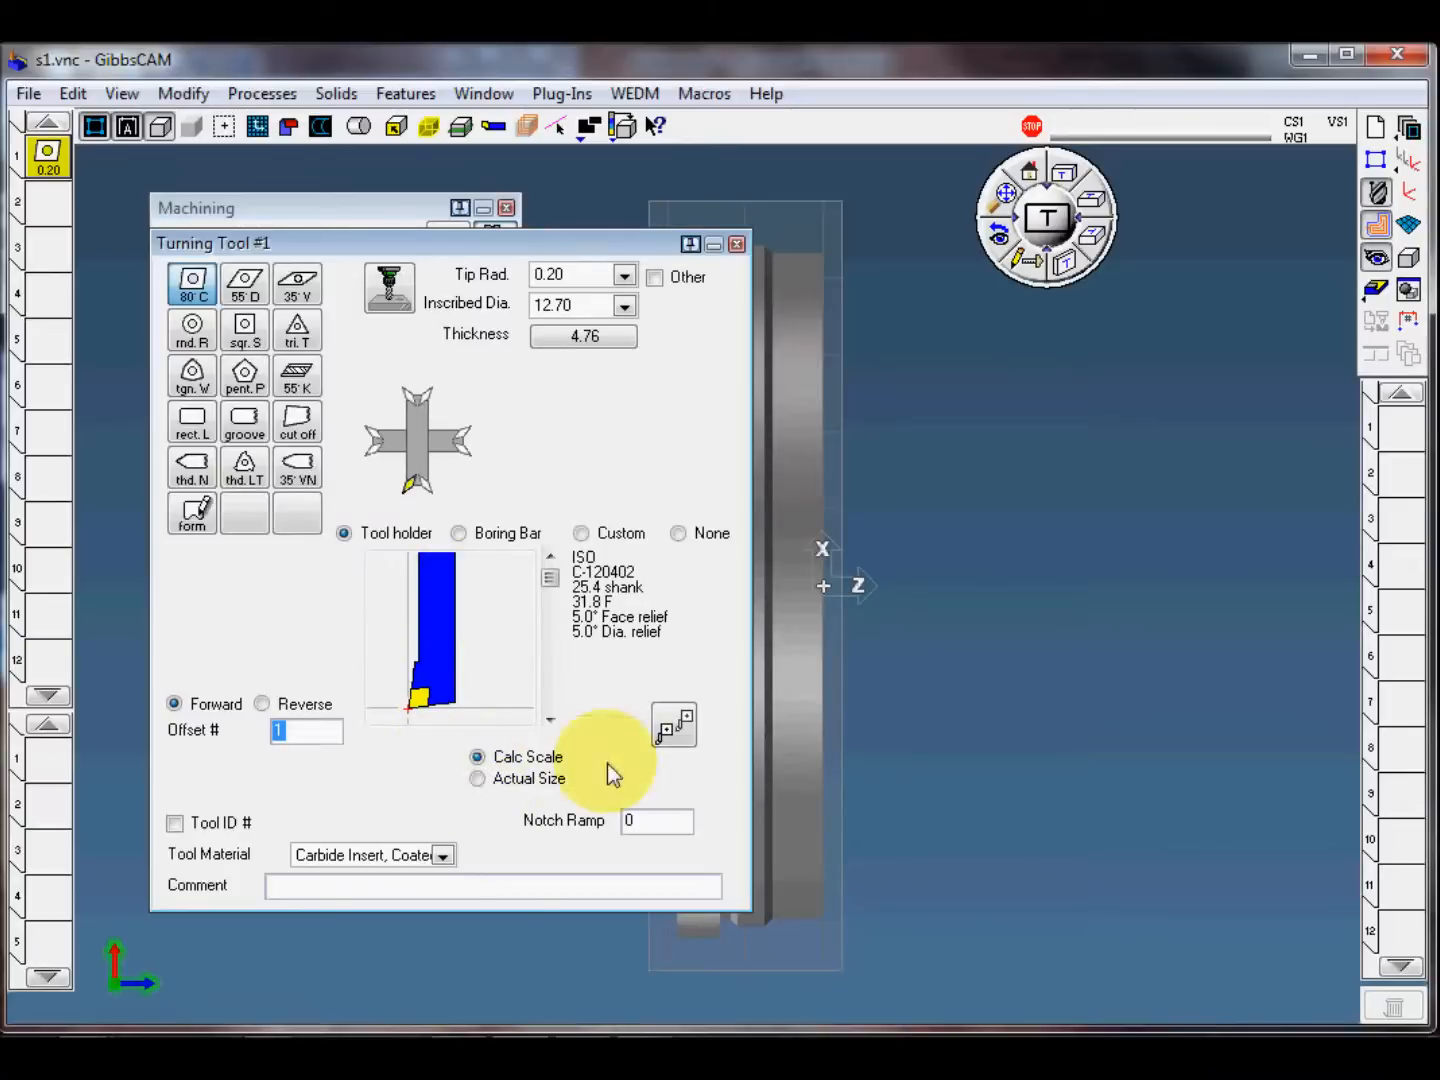
click(674, 724)
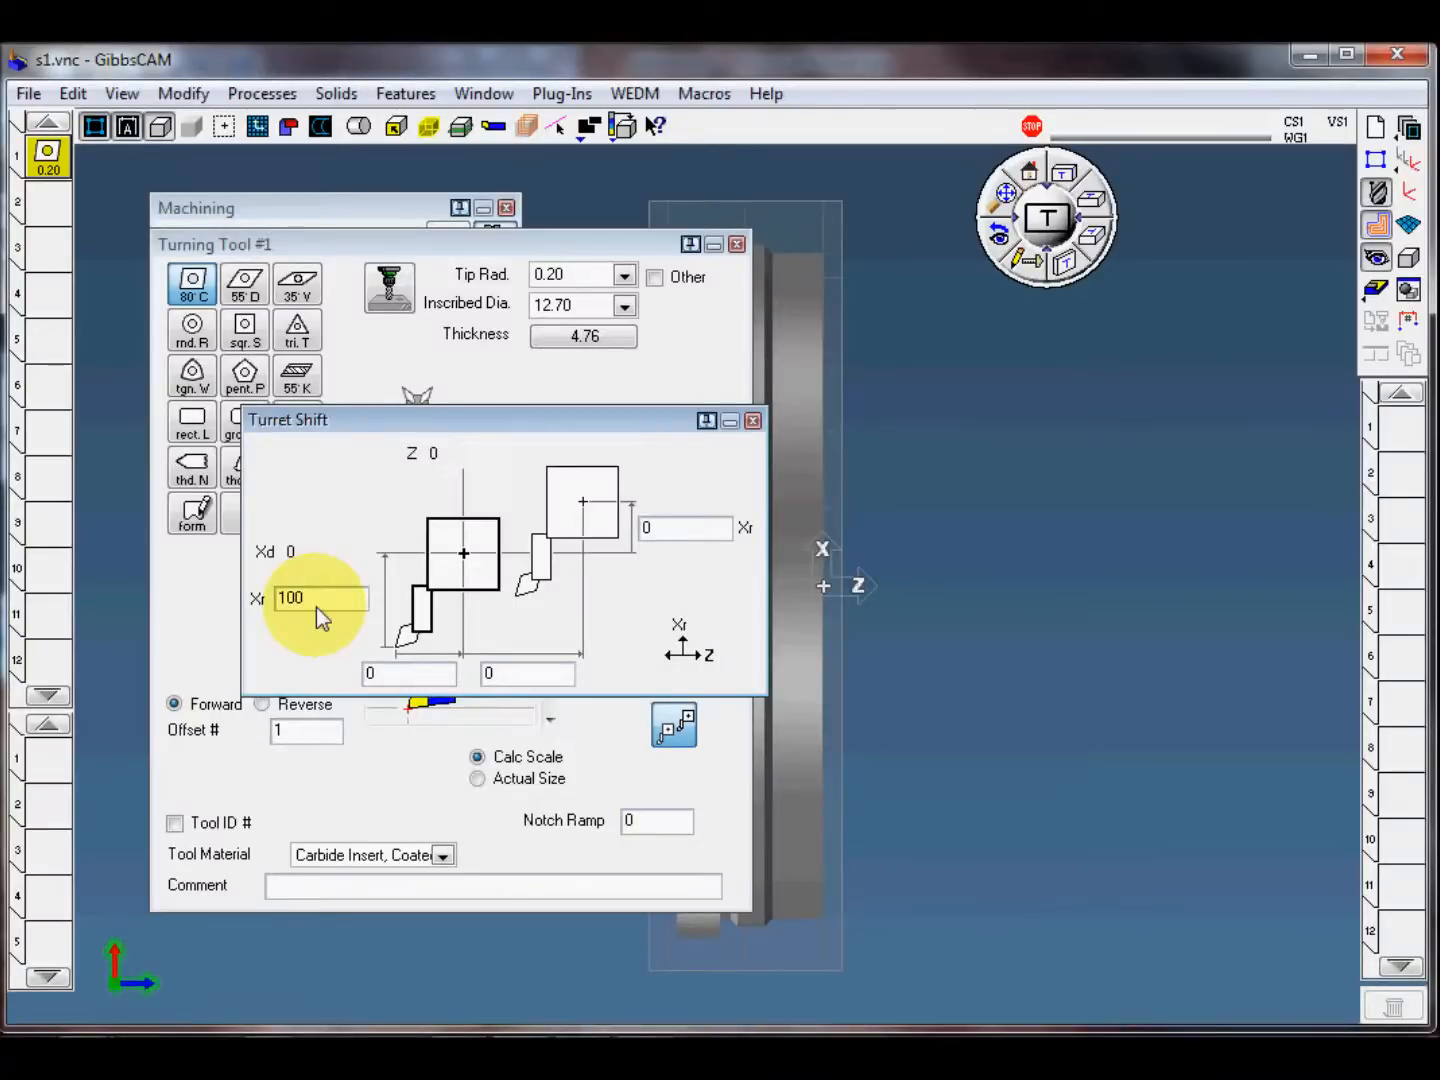
click(753, 419)
click(737, 244)
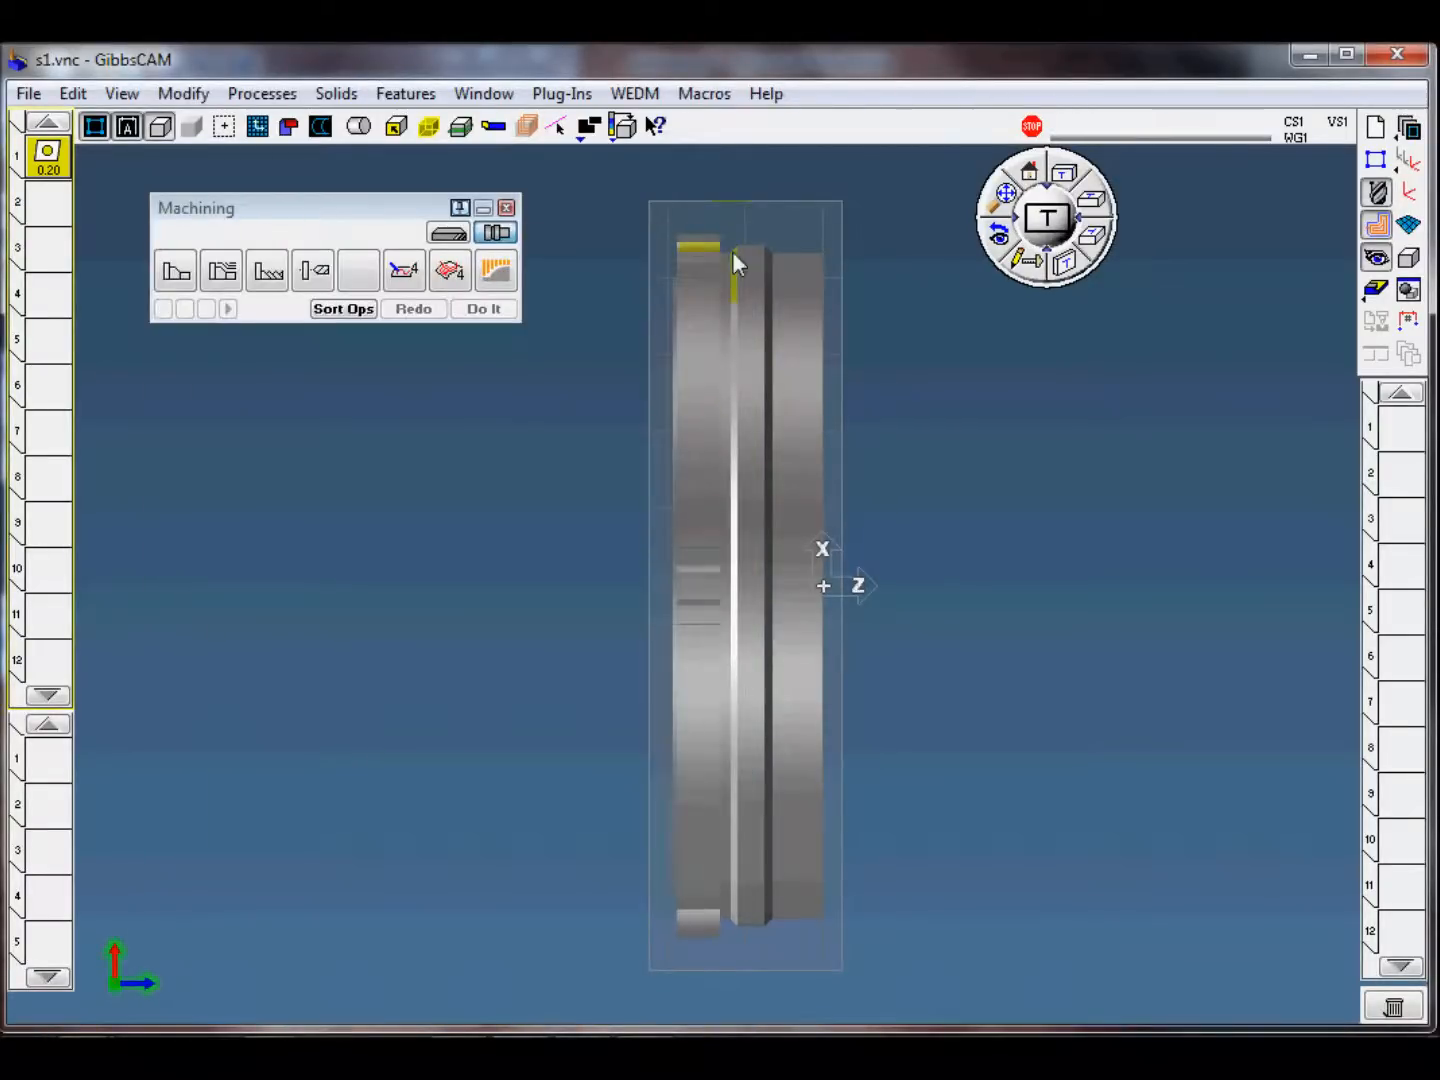
Step: Examine the tool mounted on the turret relative to the chuck and stock in the machine simulation, and close it
click(1376, 289)
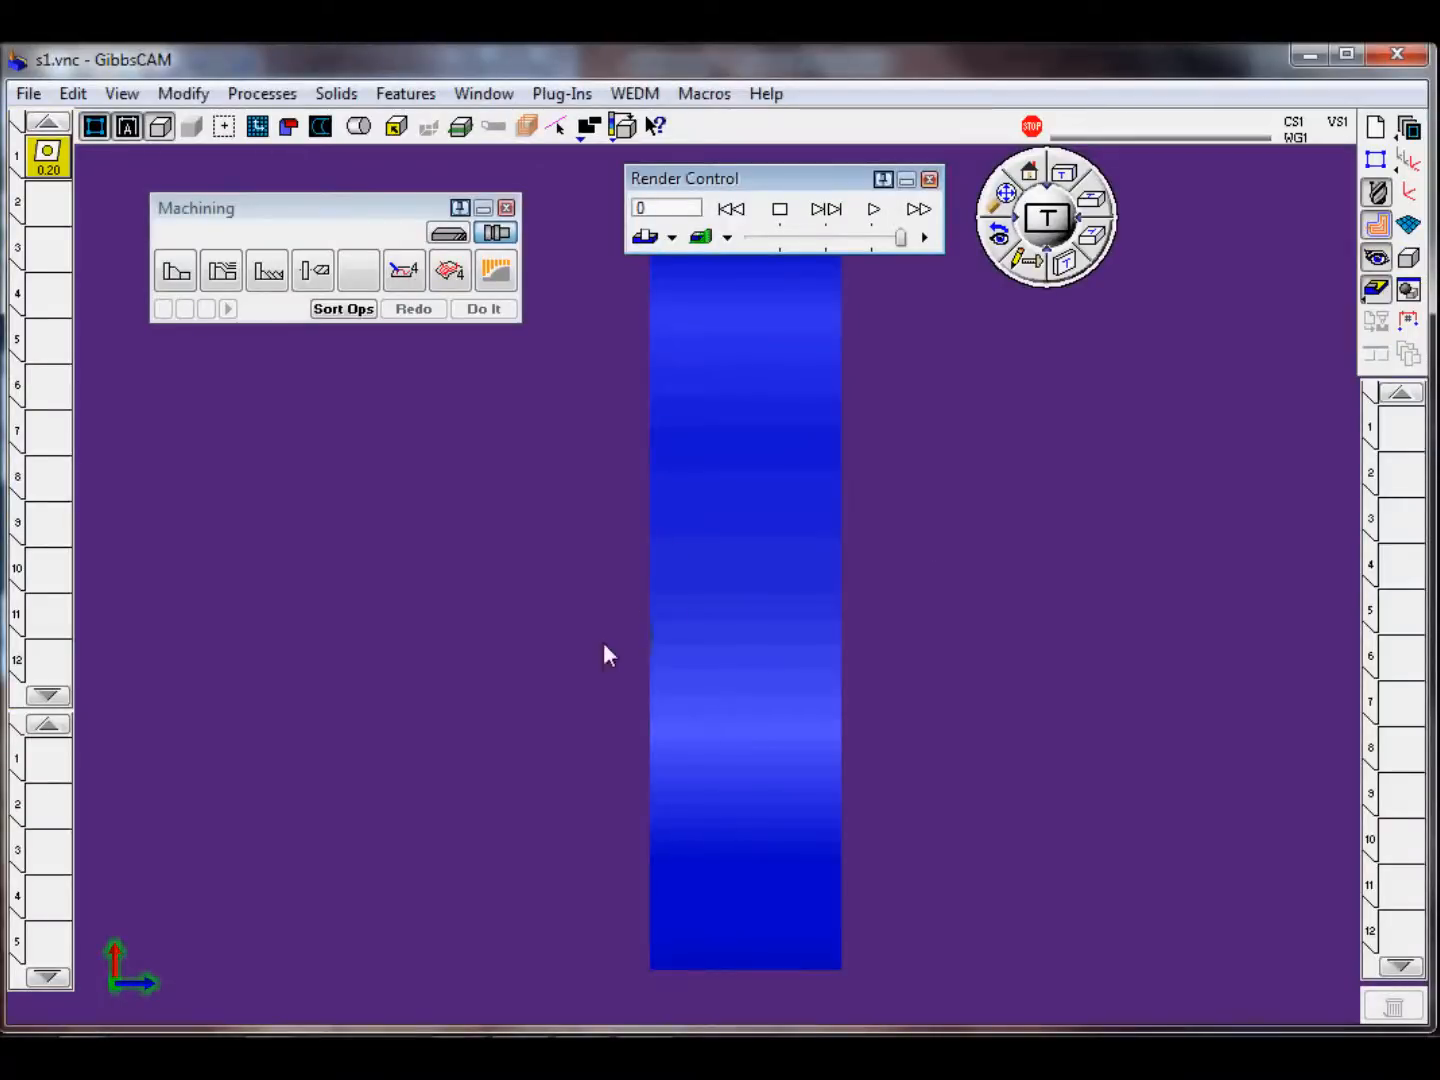
middle_drag(878, 594, 972, 665)
scroll(959, 662, down, 10)
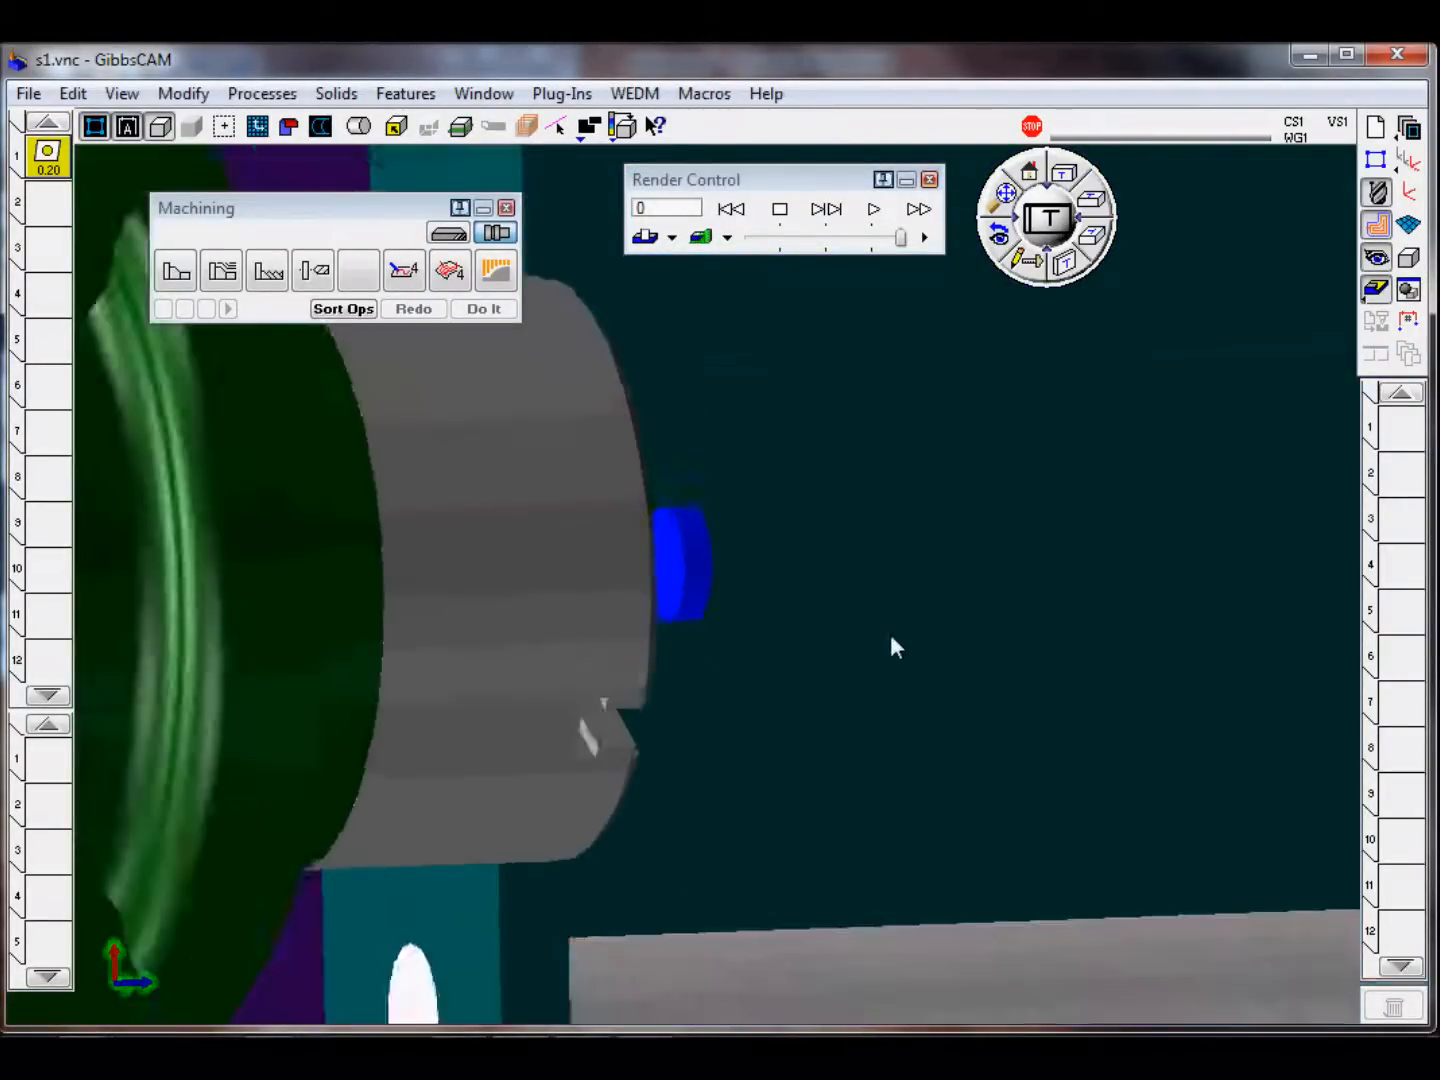
middle_drag(834, 560, 908, 570)
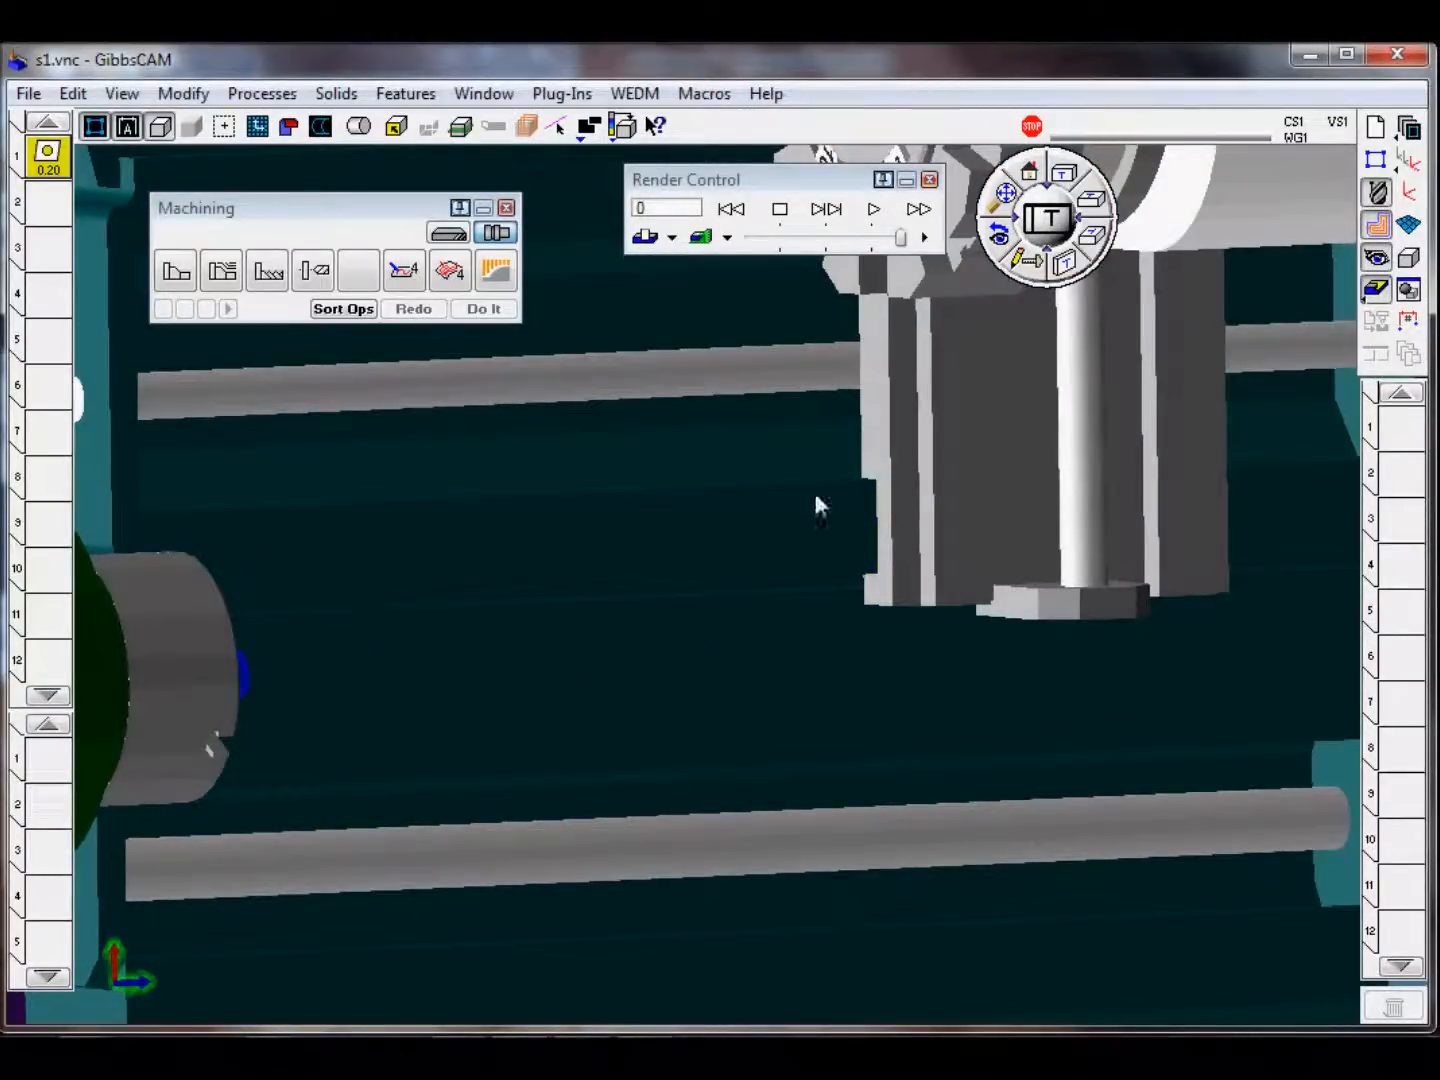
scroll(770, 598, down, 5)
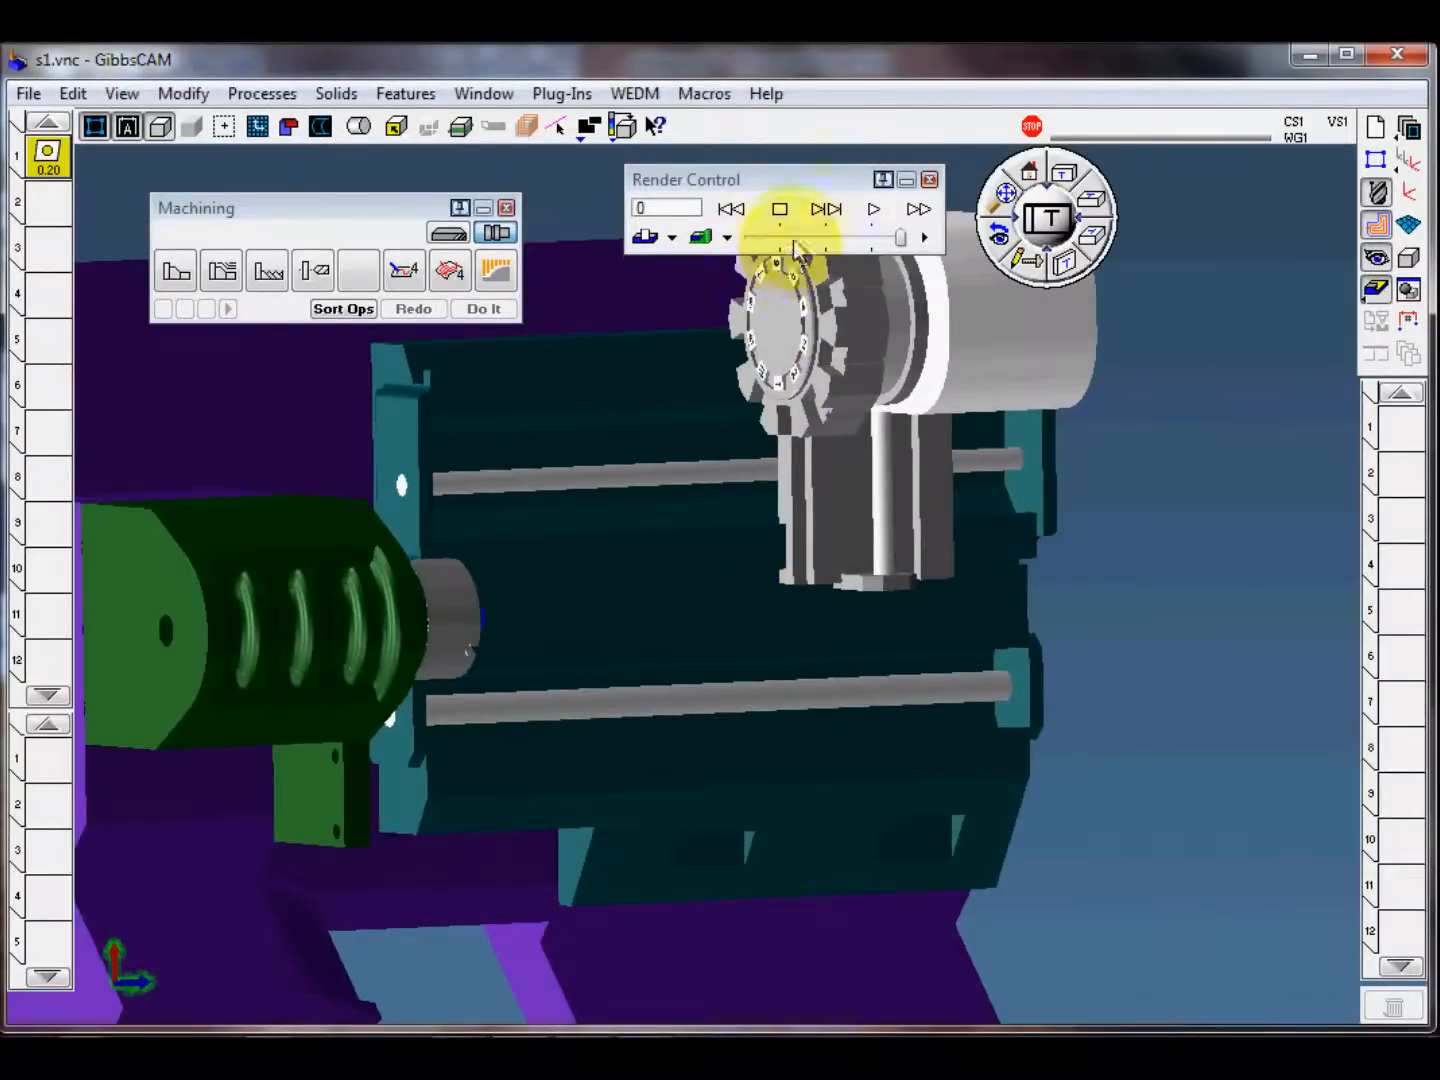
click(738, 219)
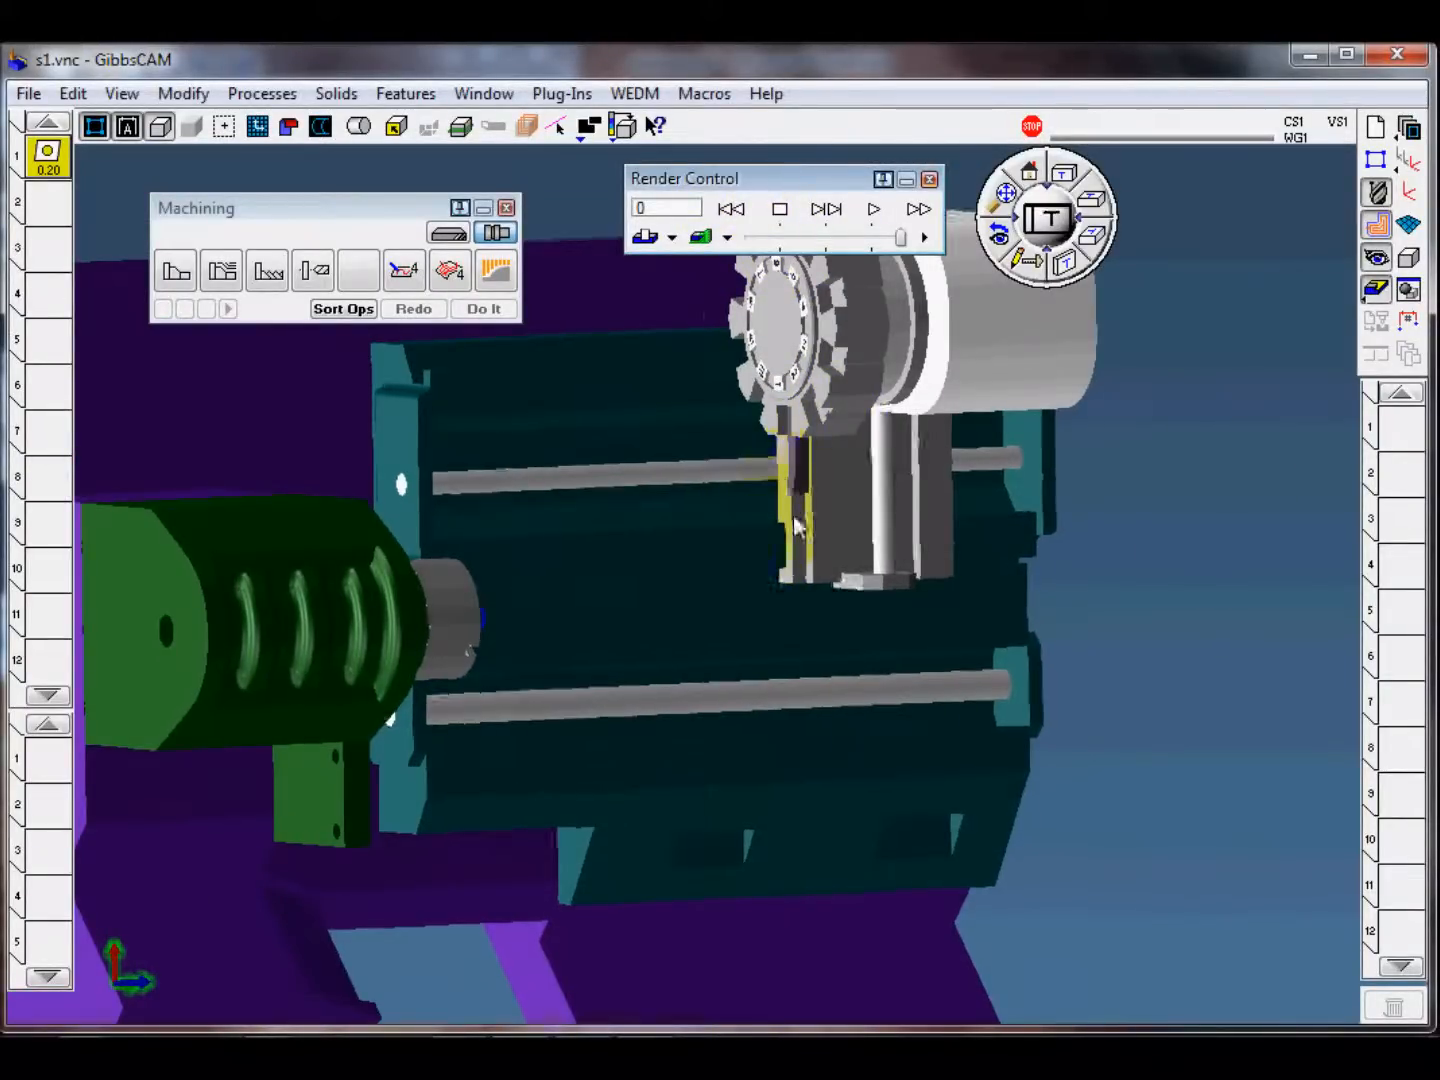
middle_drag(796, 524, 834, 453)
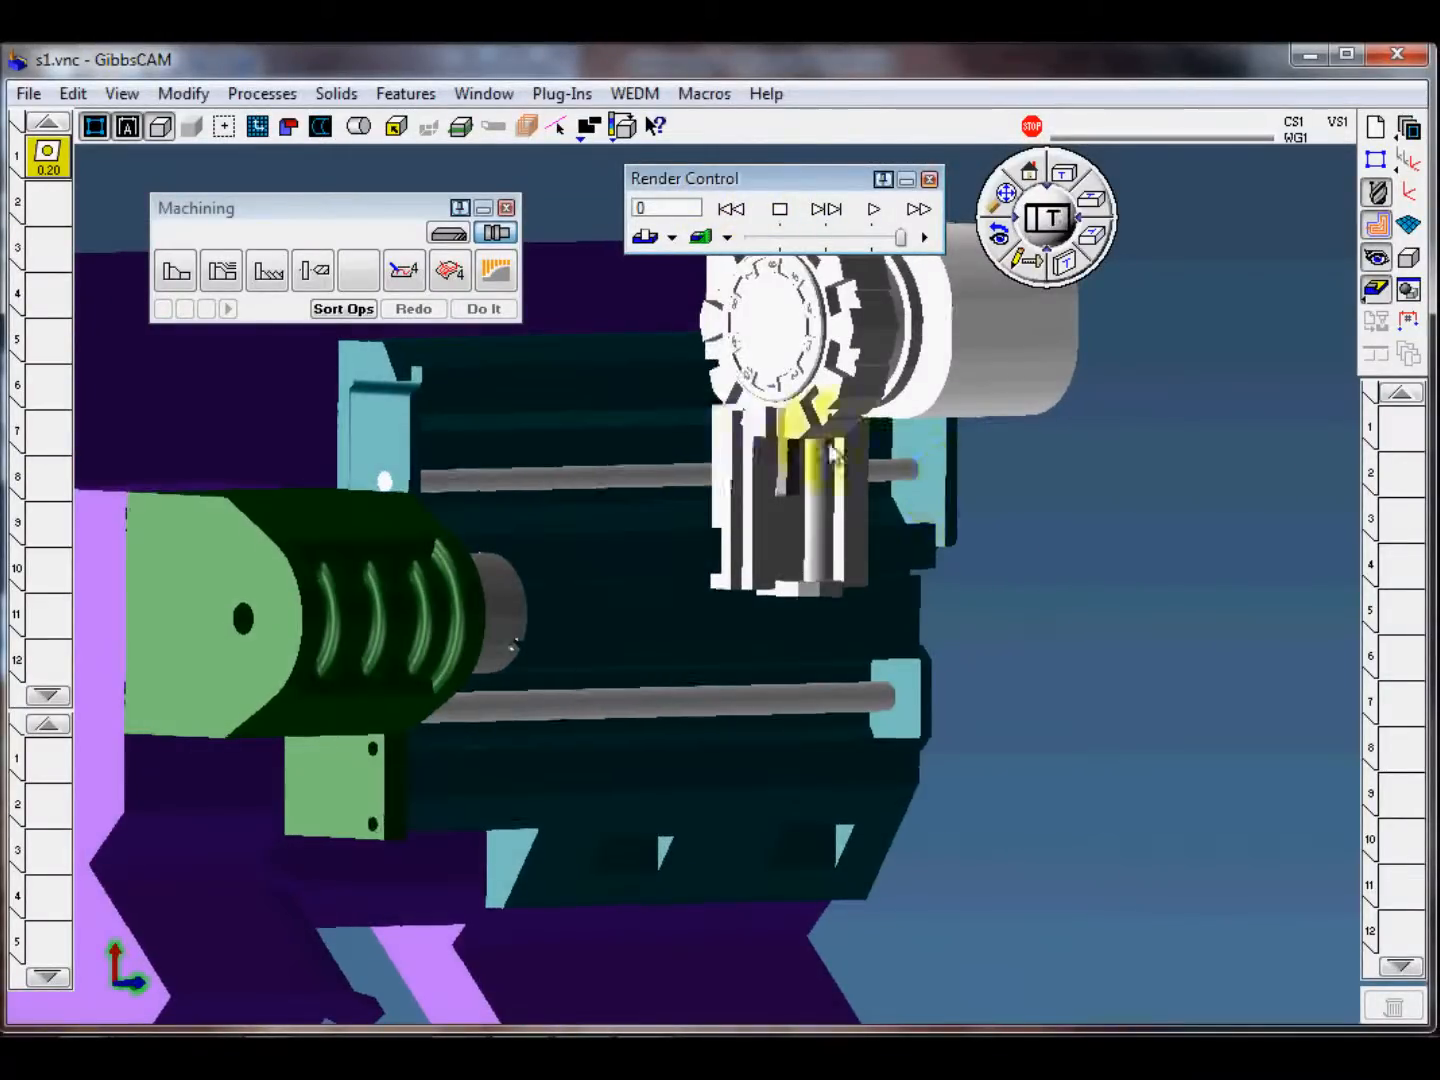
click(930, 179)
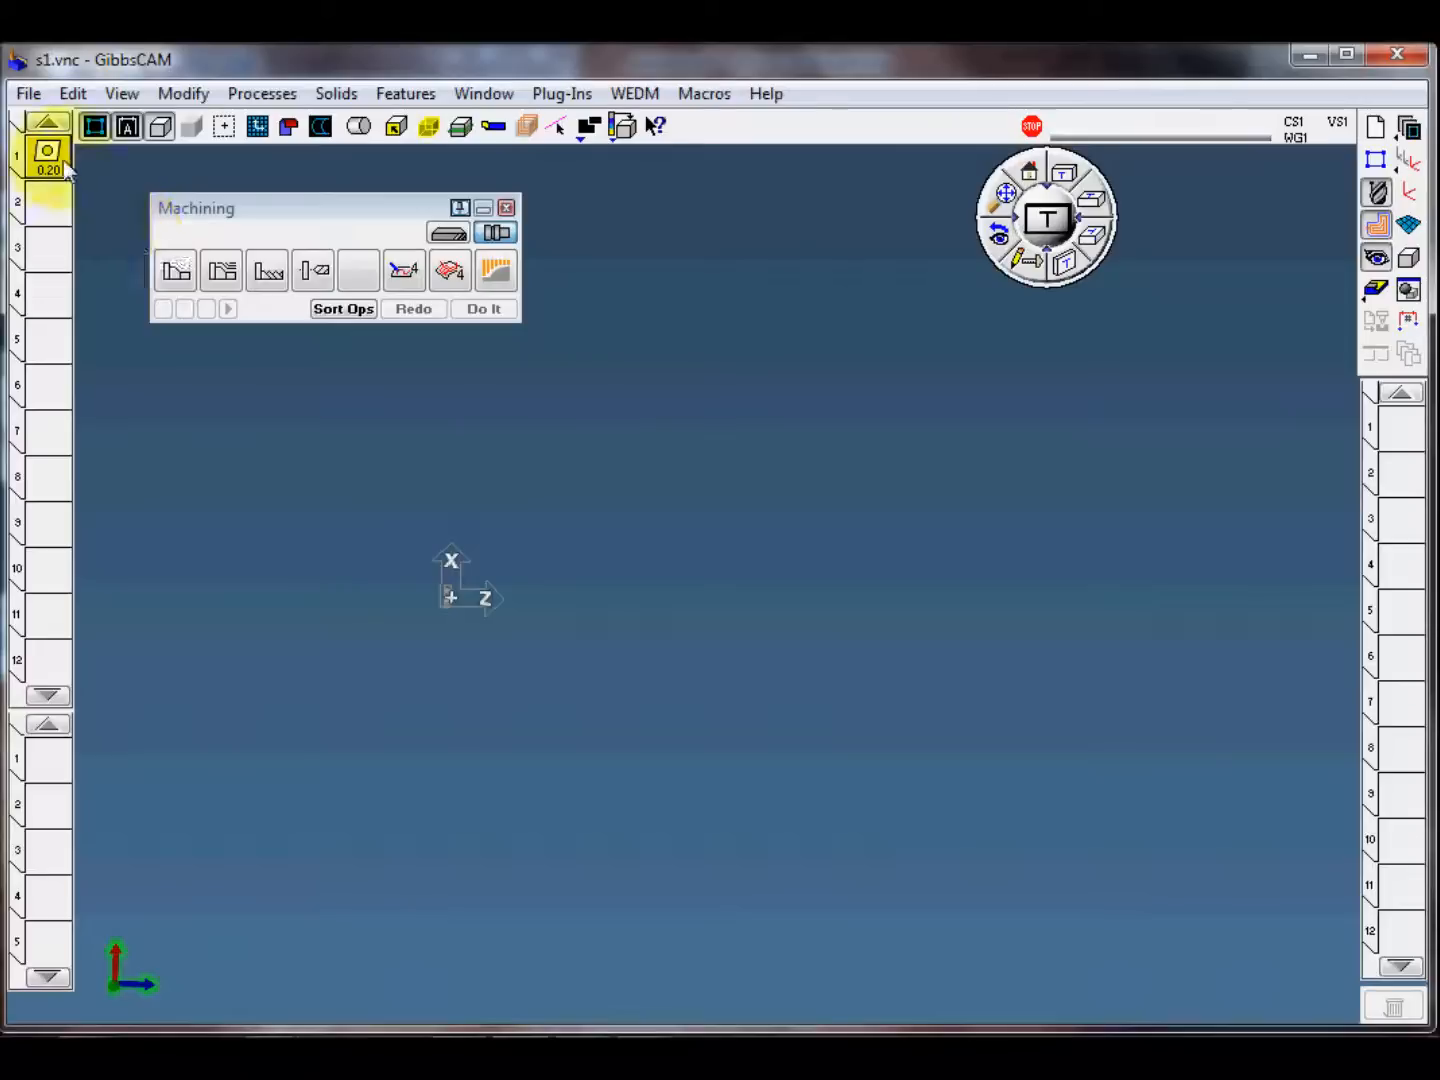
double_click(46, 215)
key(Return)
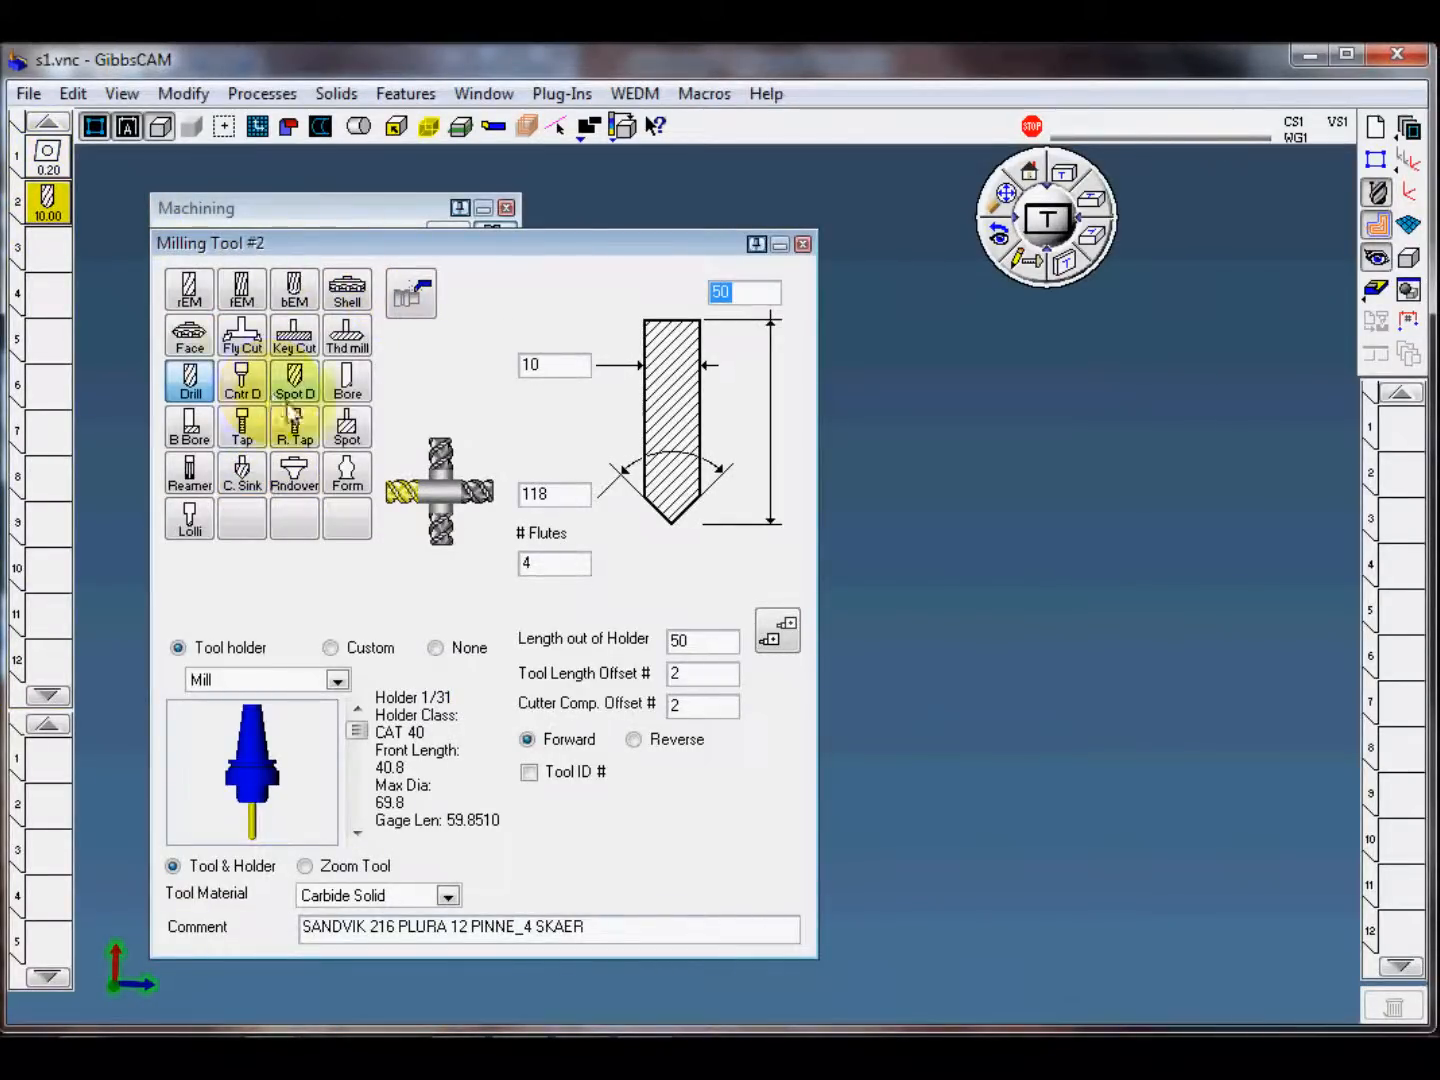
click(802, 244)
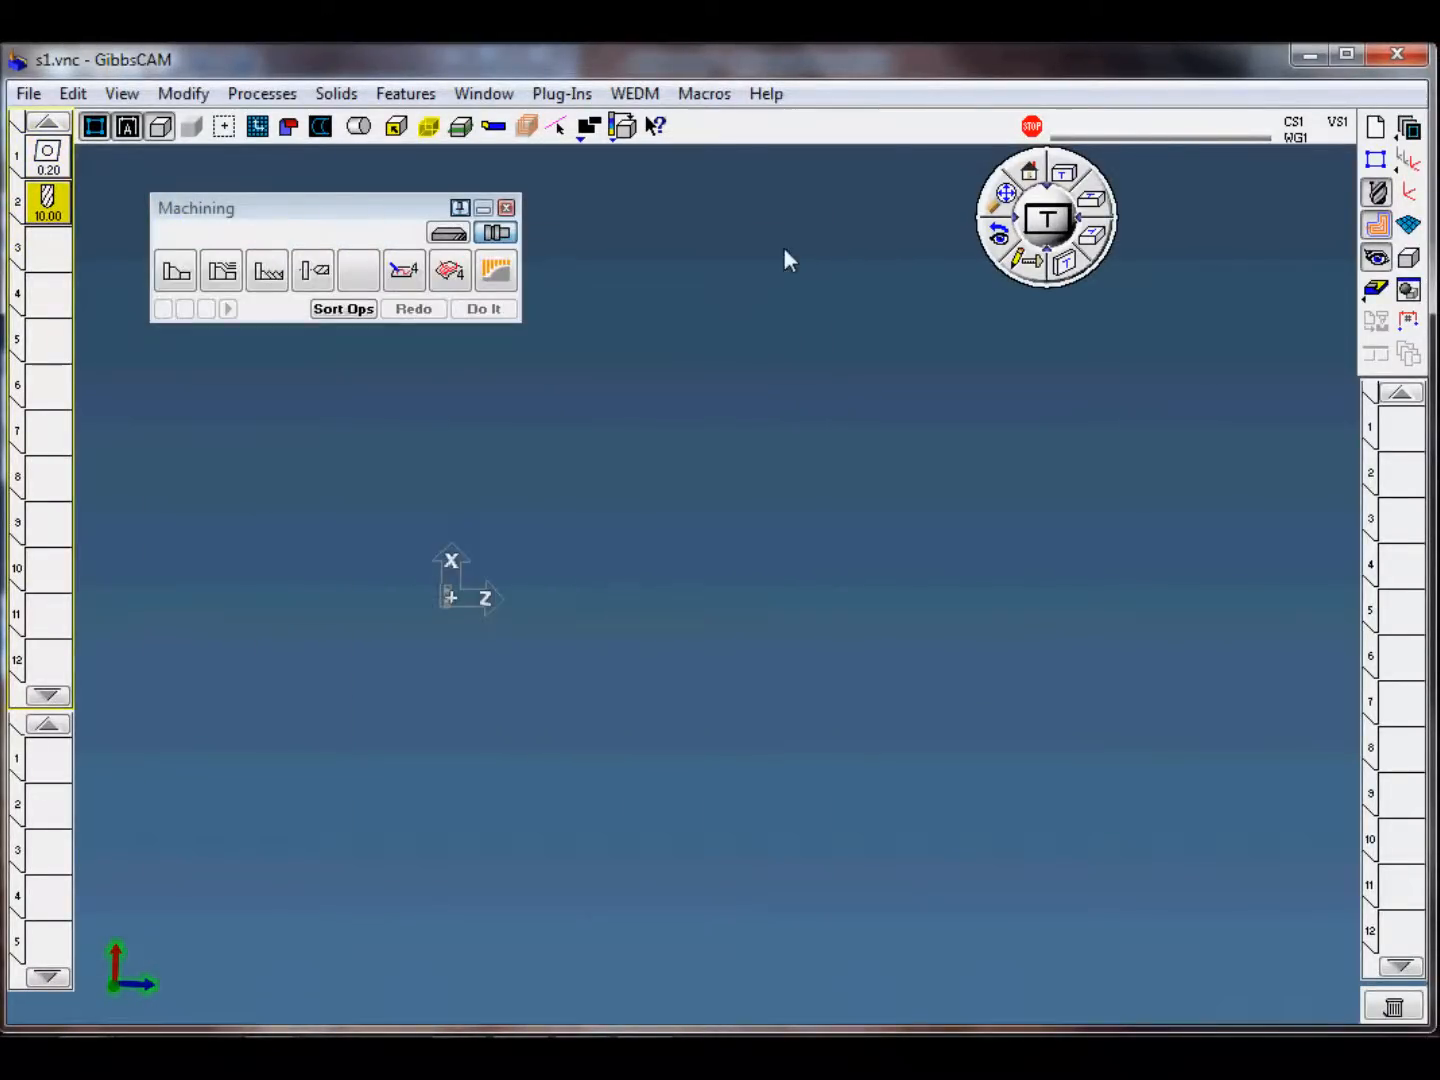
key(Delete)
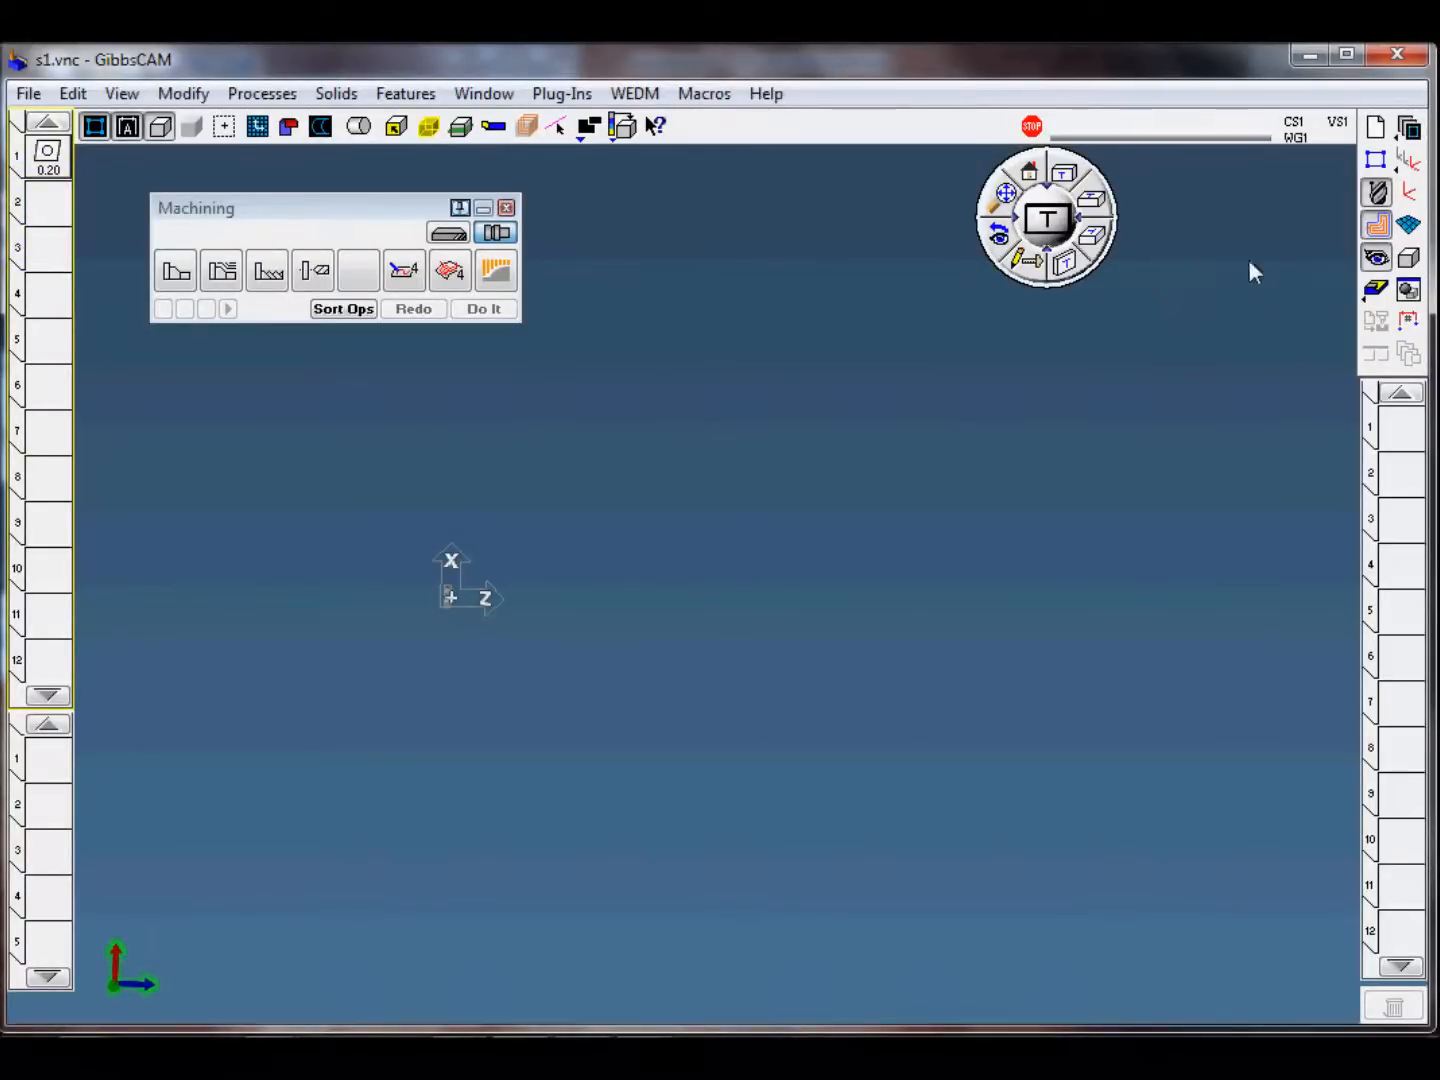
Step: Restore the home view and fit the whole part with its stock outline in the drawing area
click(1031, 173)
click(1005, 196)
scroll(960, 611, down, 2)
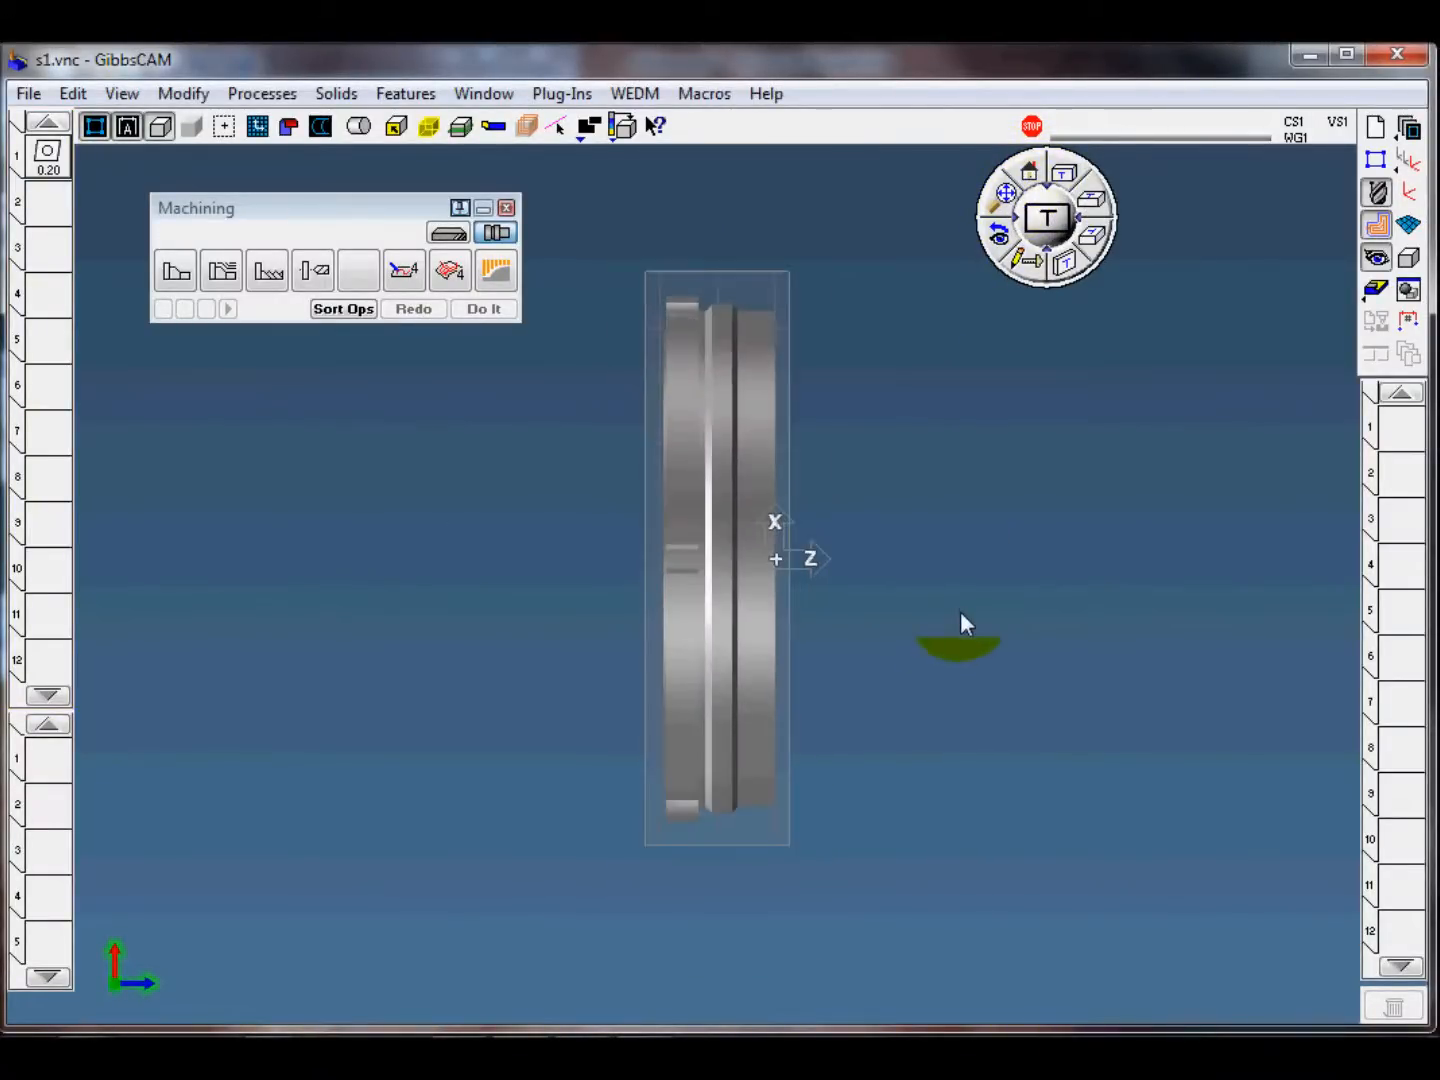
click(547, 717)
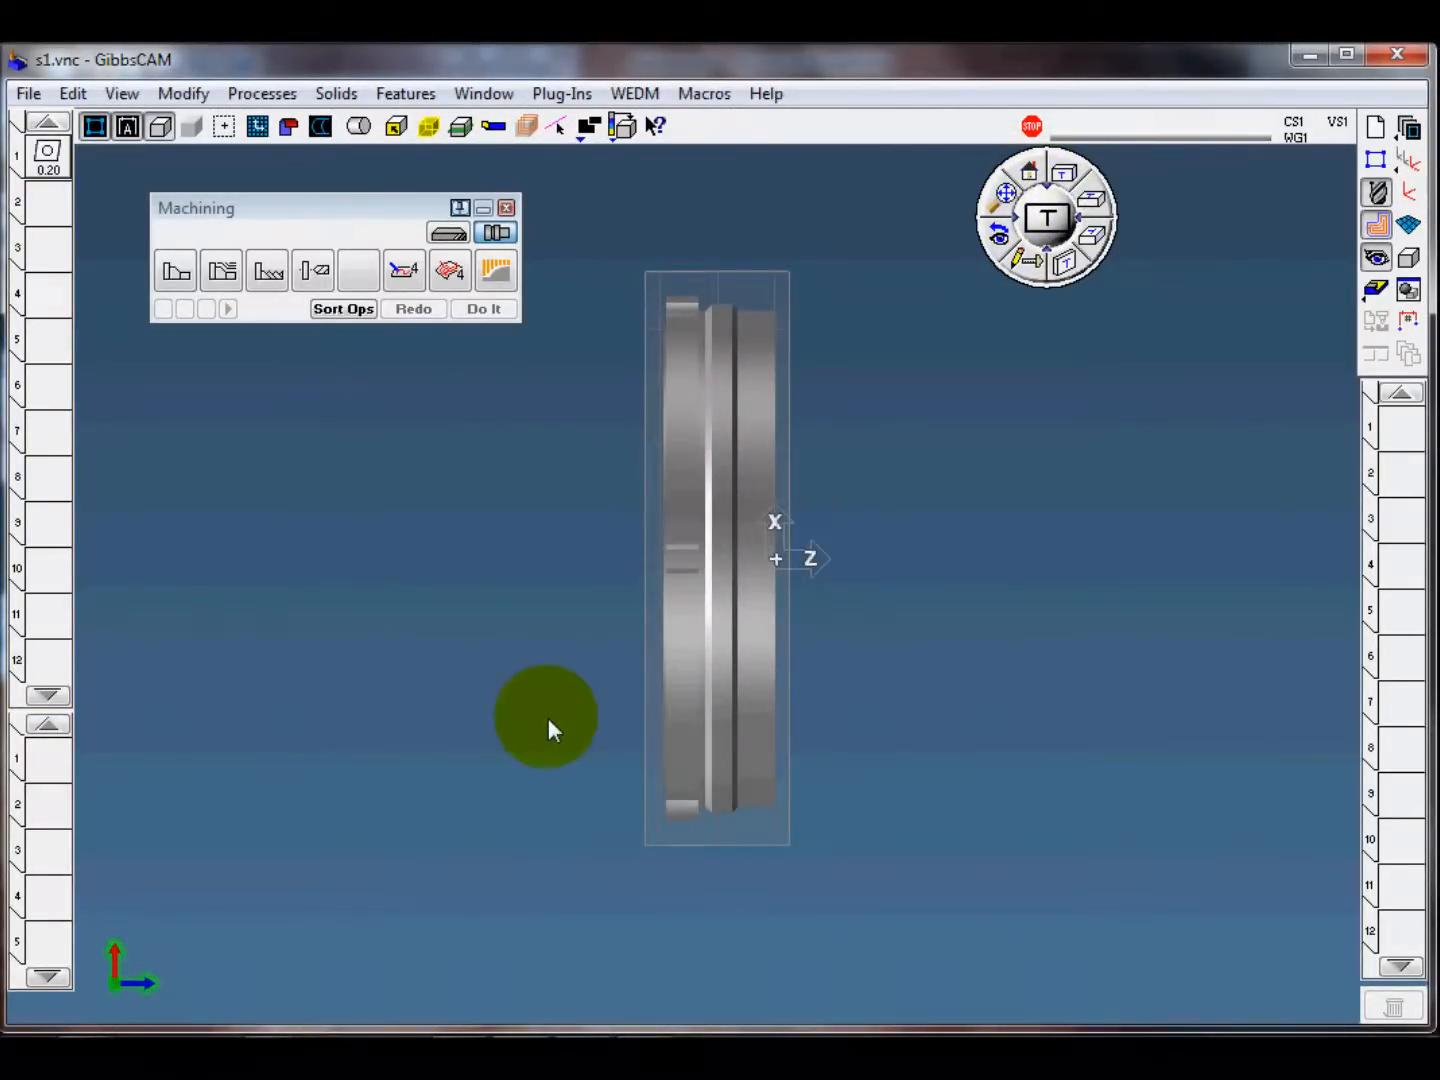
drag(177, 270, 49, 768)
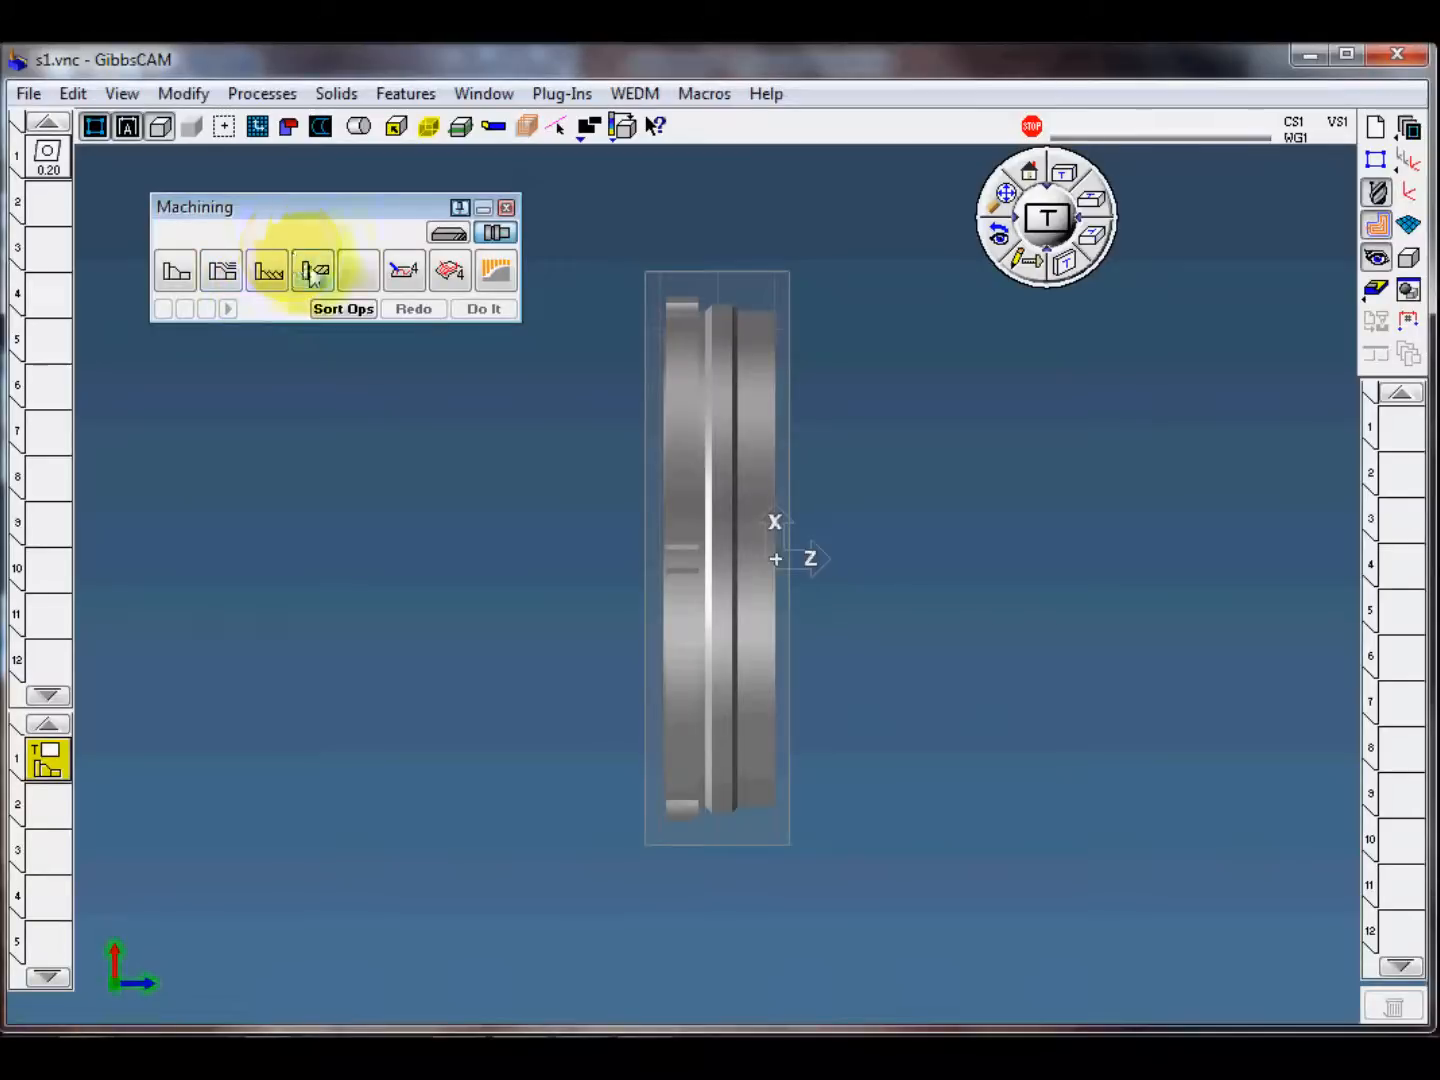
click(452, 236)
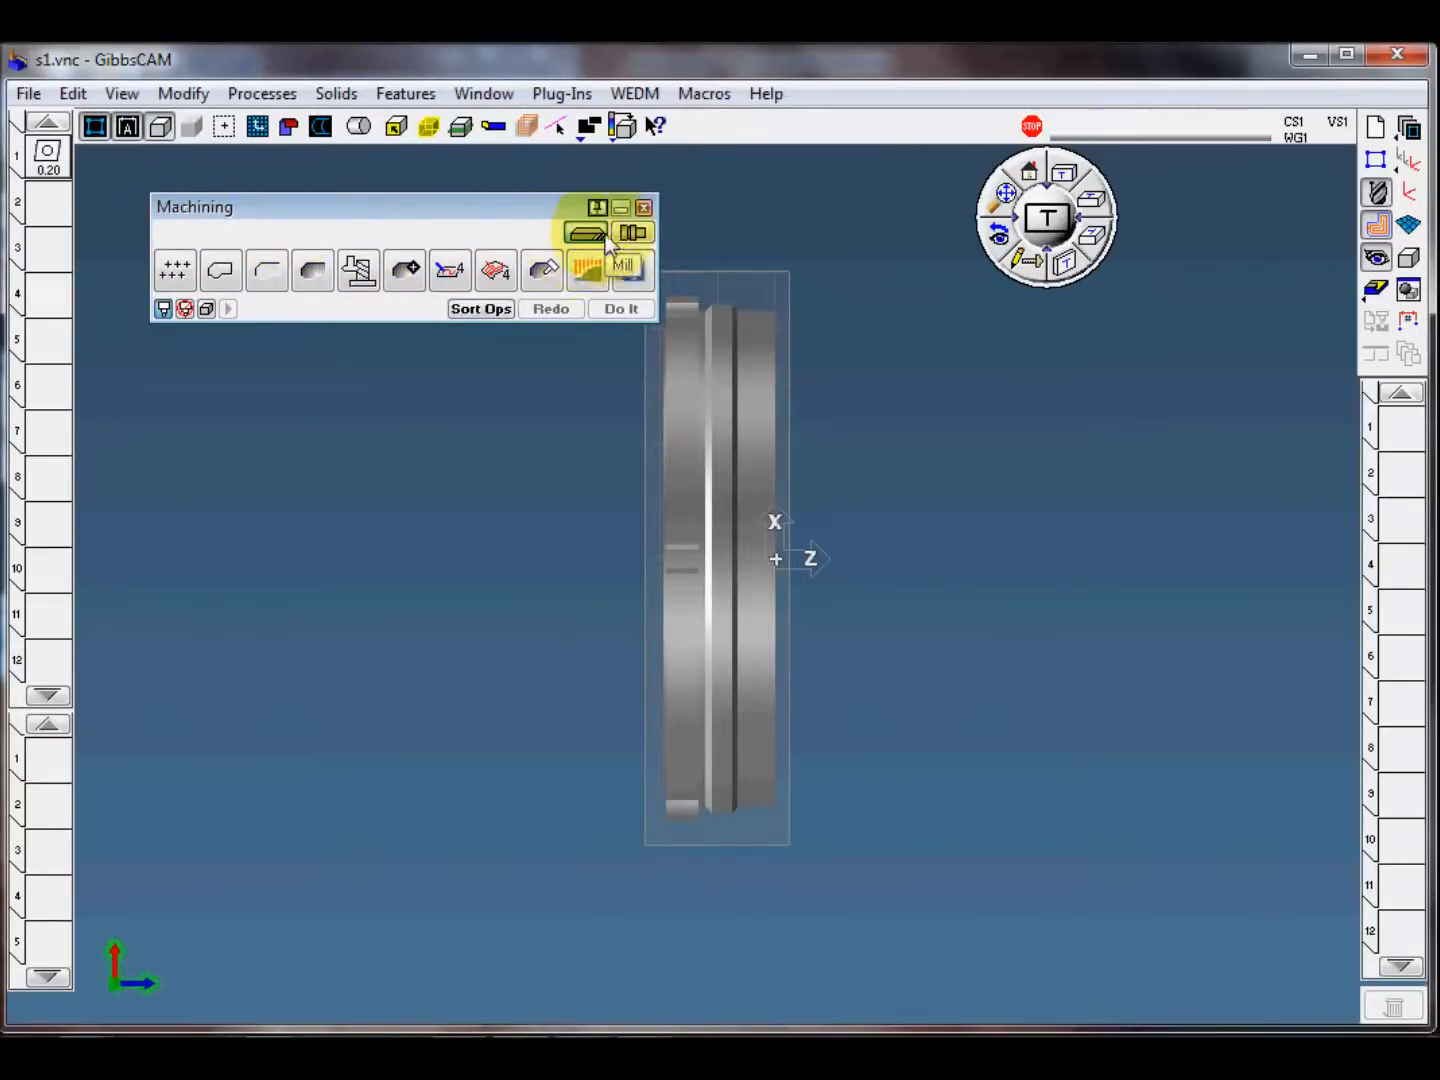
click(632, 232)
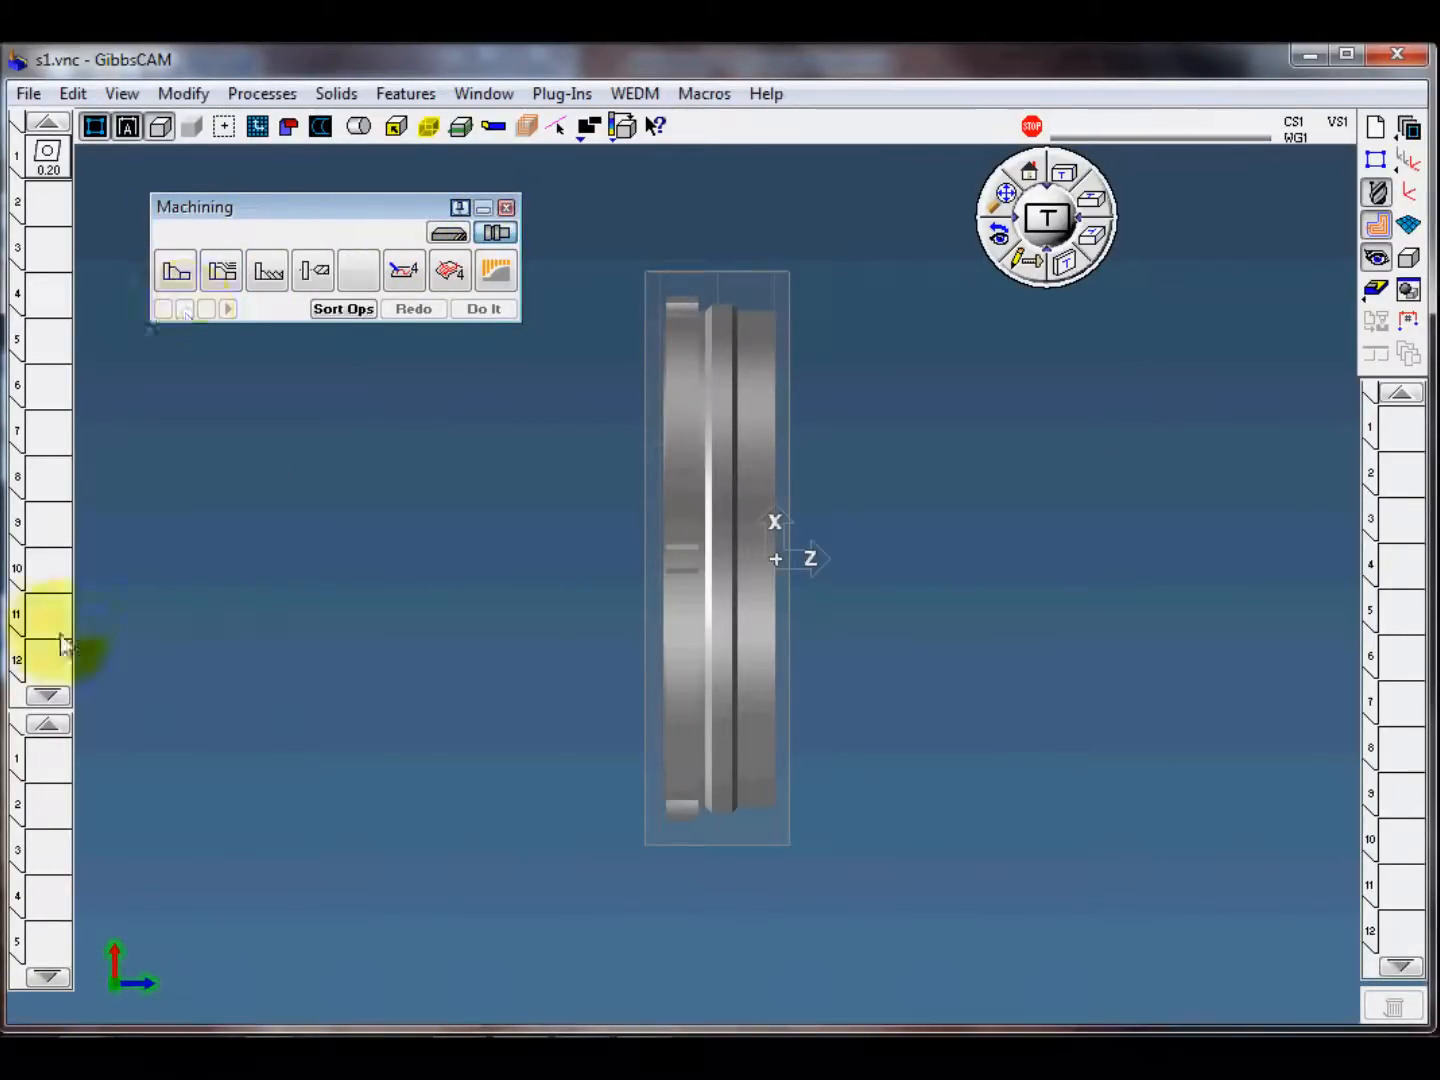
Step: Create process 1 as a lathe Contour with turning tool 1, and set its approach type to Front Face
drag(177, 270, 42, 770)
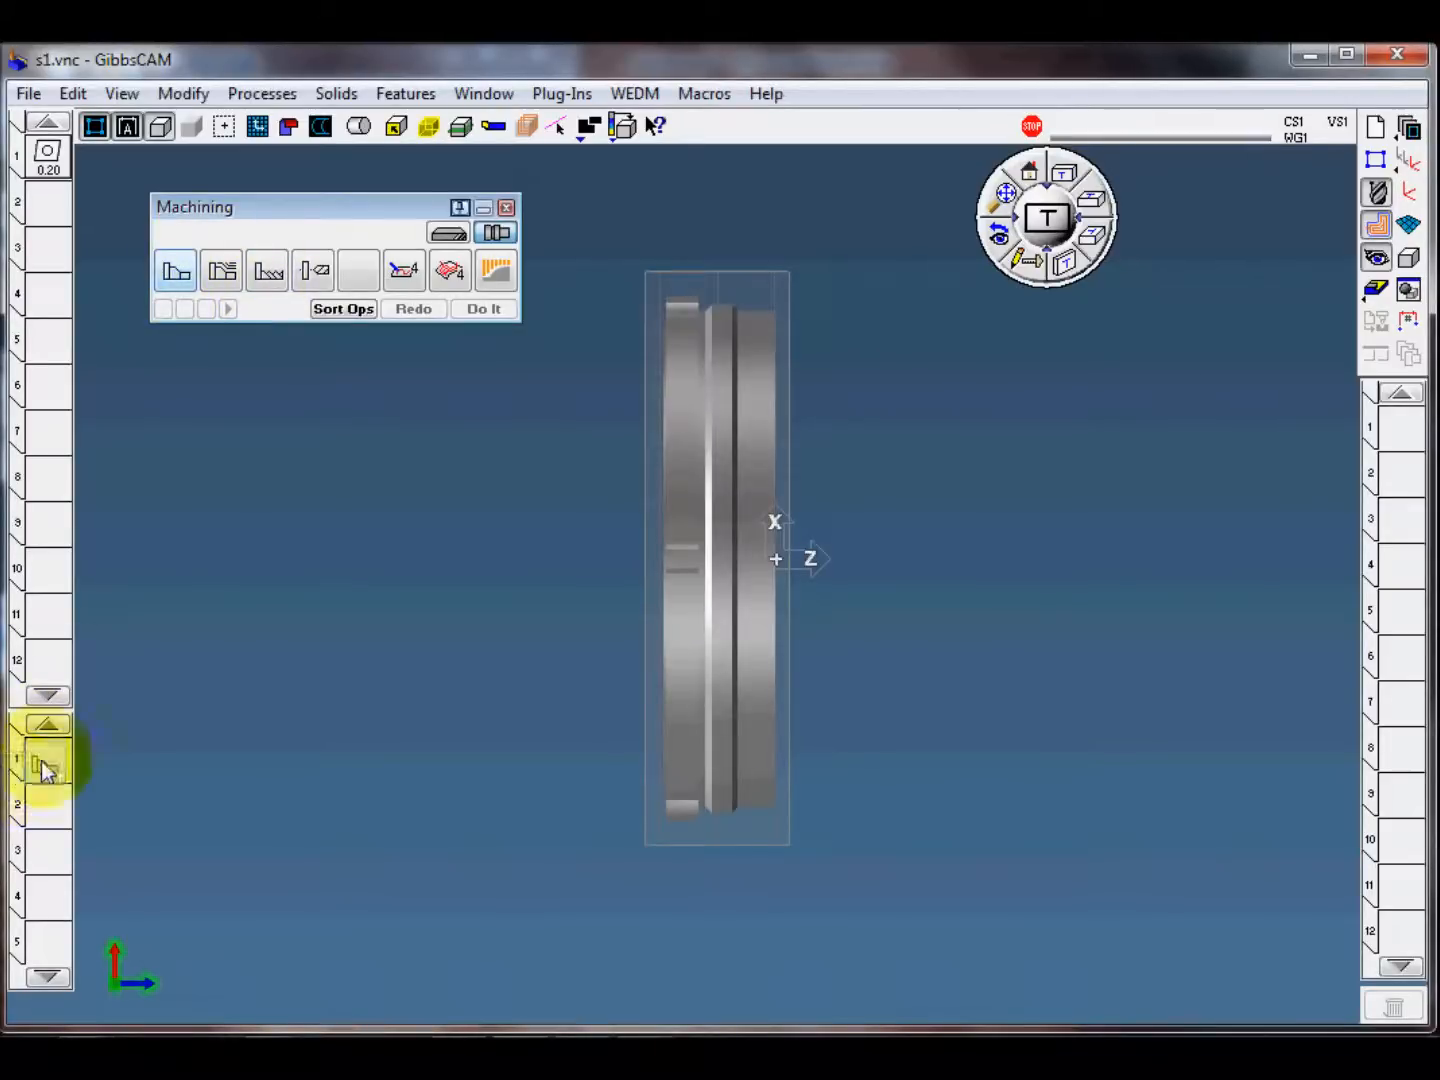
drag(48, 155, 49, 761)
drag(560, 319, 419, 310)
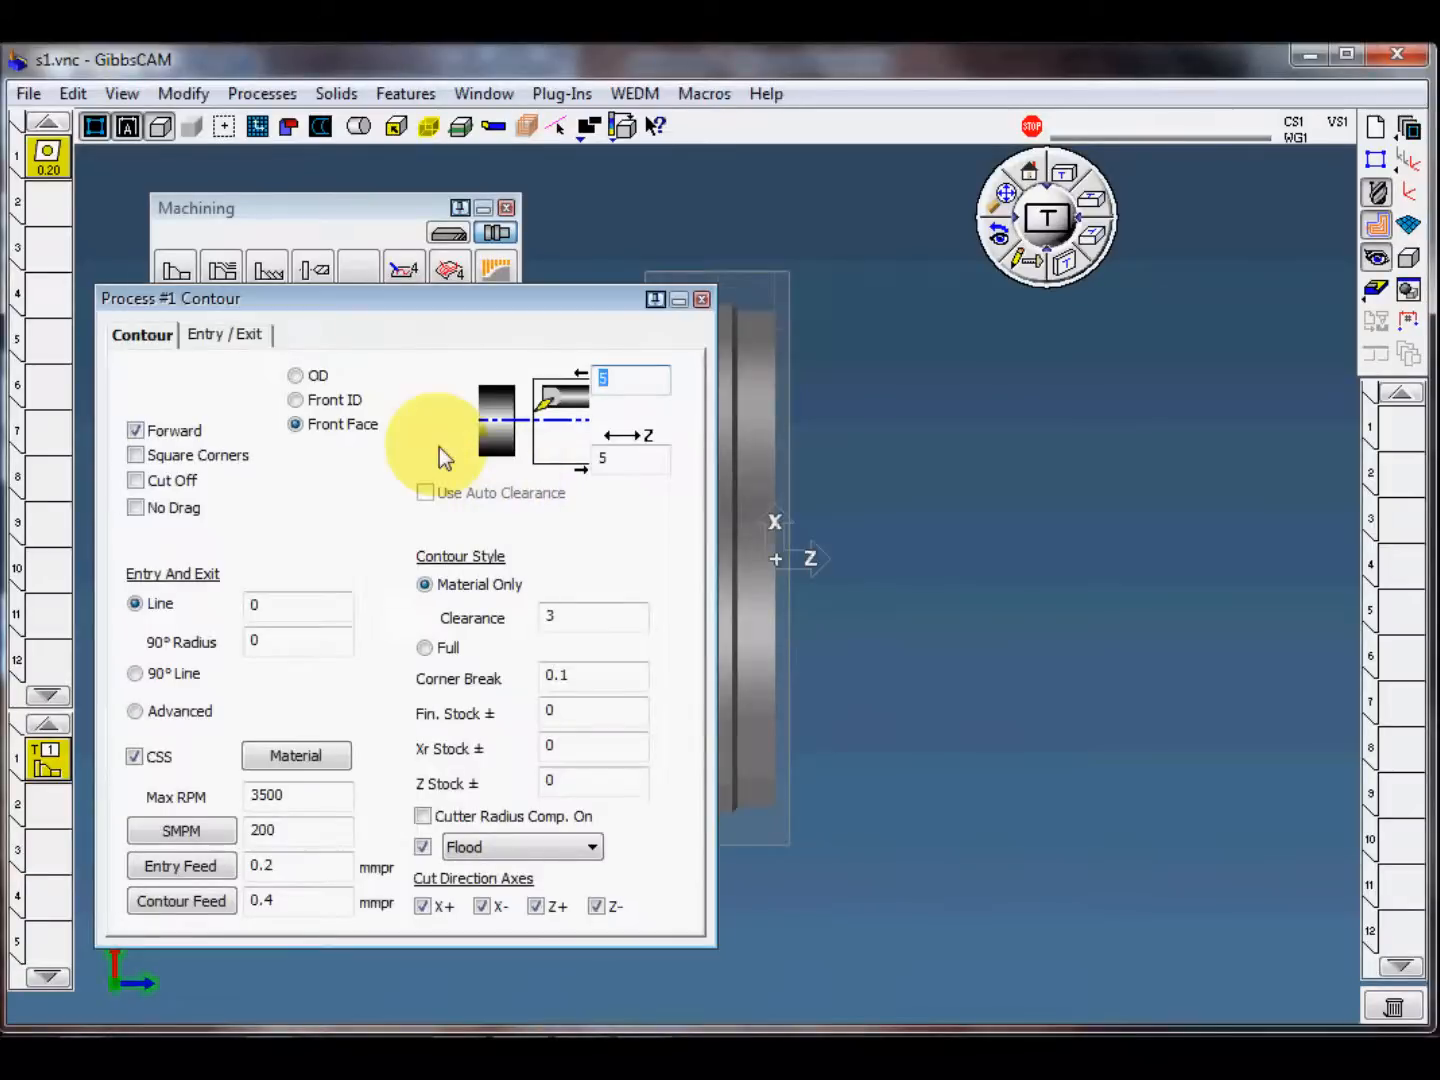
click(298, 425)
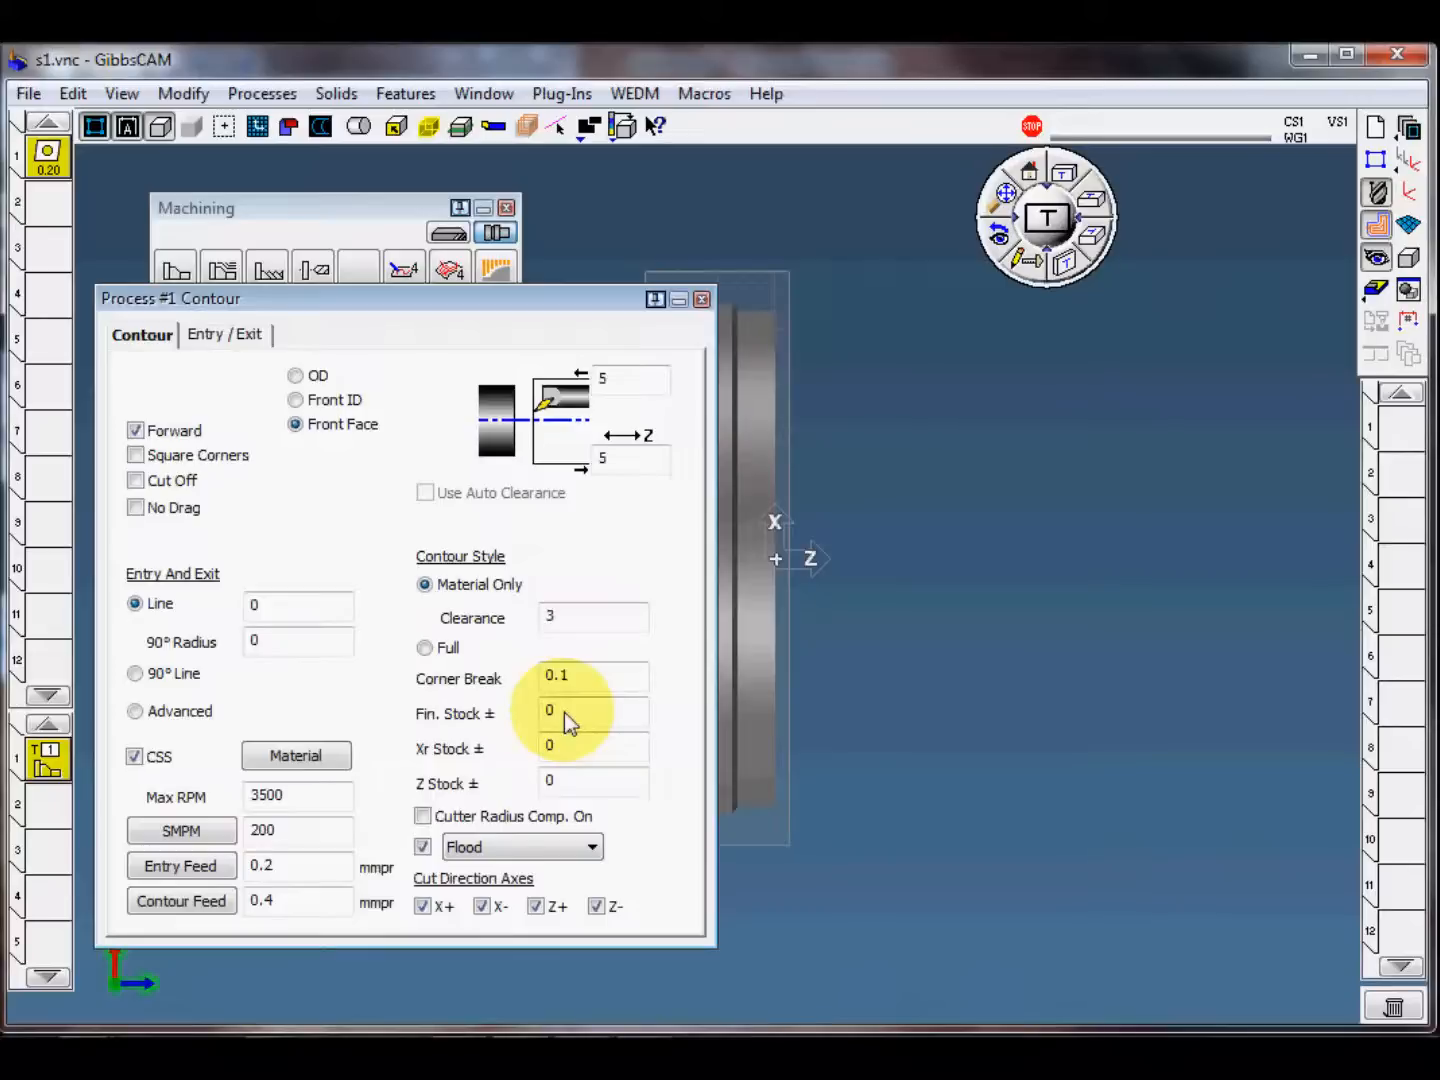
click(704, 302)
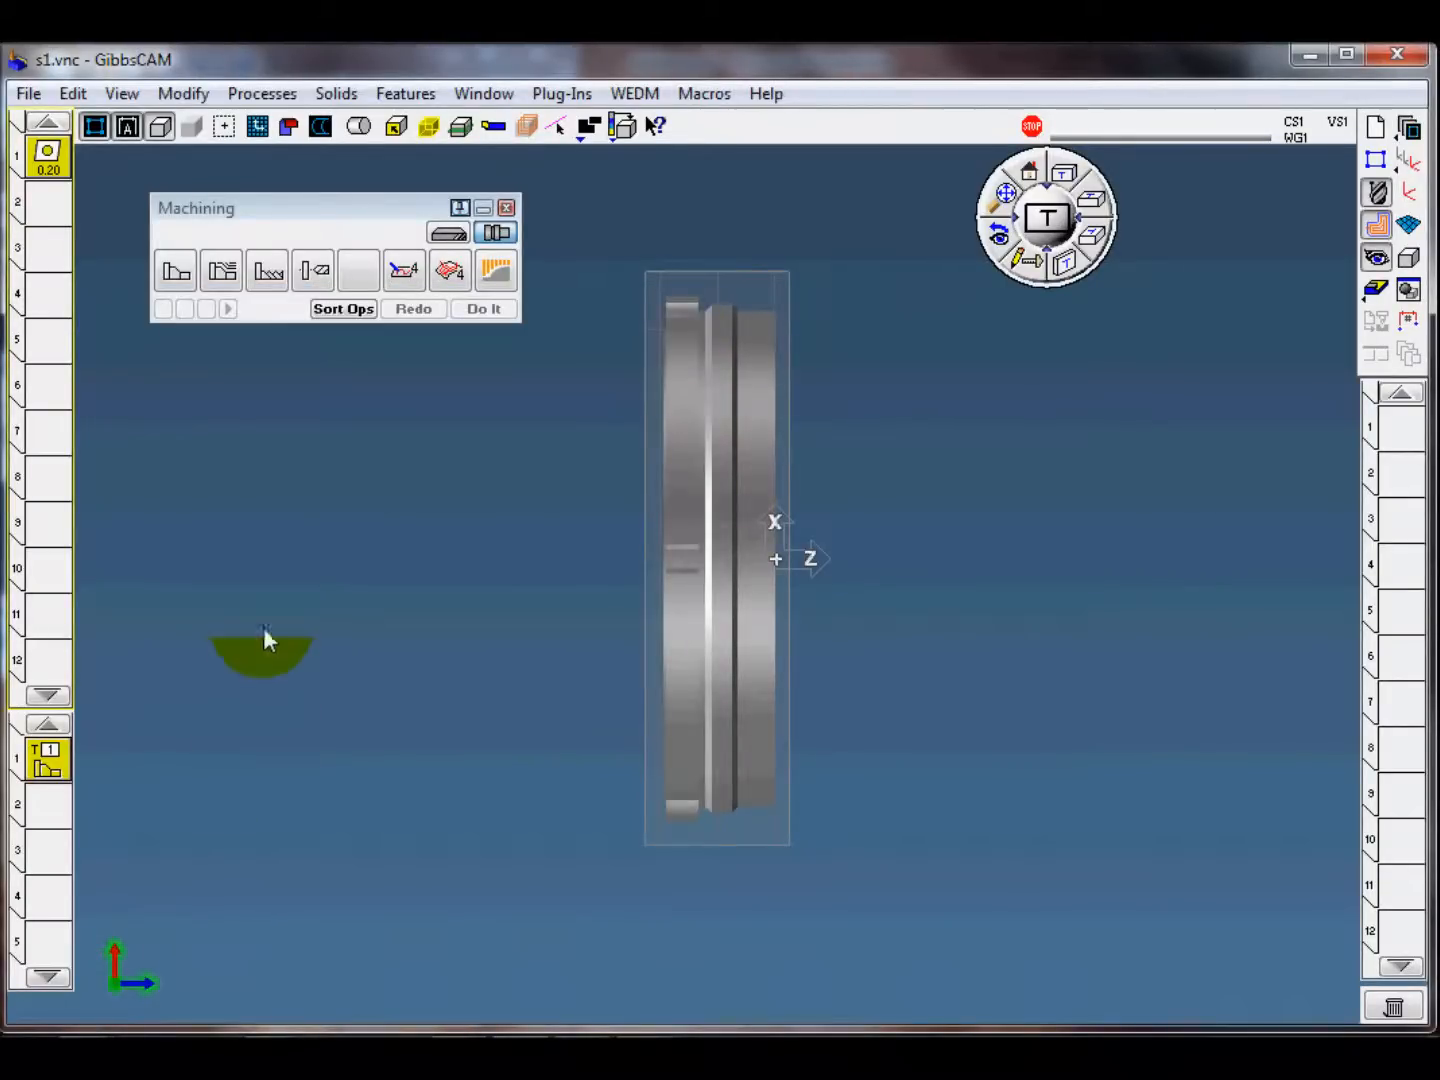
Step: Turn on the profiler to show the part's cross-section outline in the XZ plane, and return to side view
middle_drag(514, 686, 1075, 522)
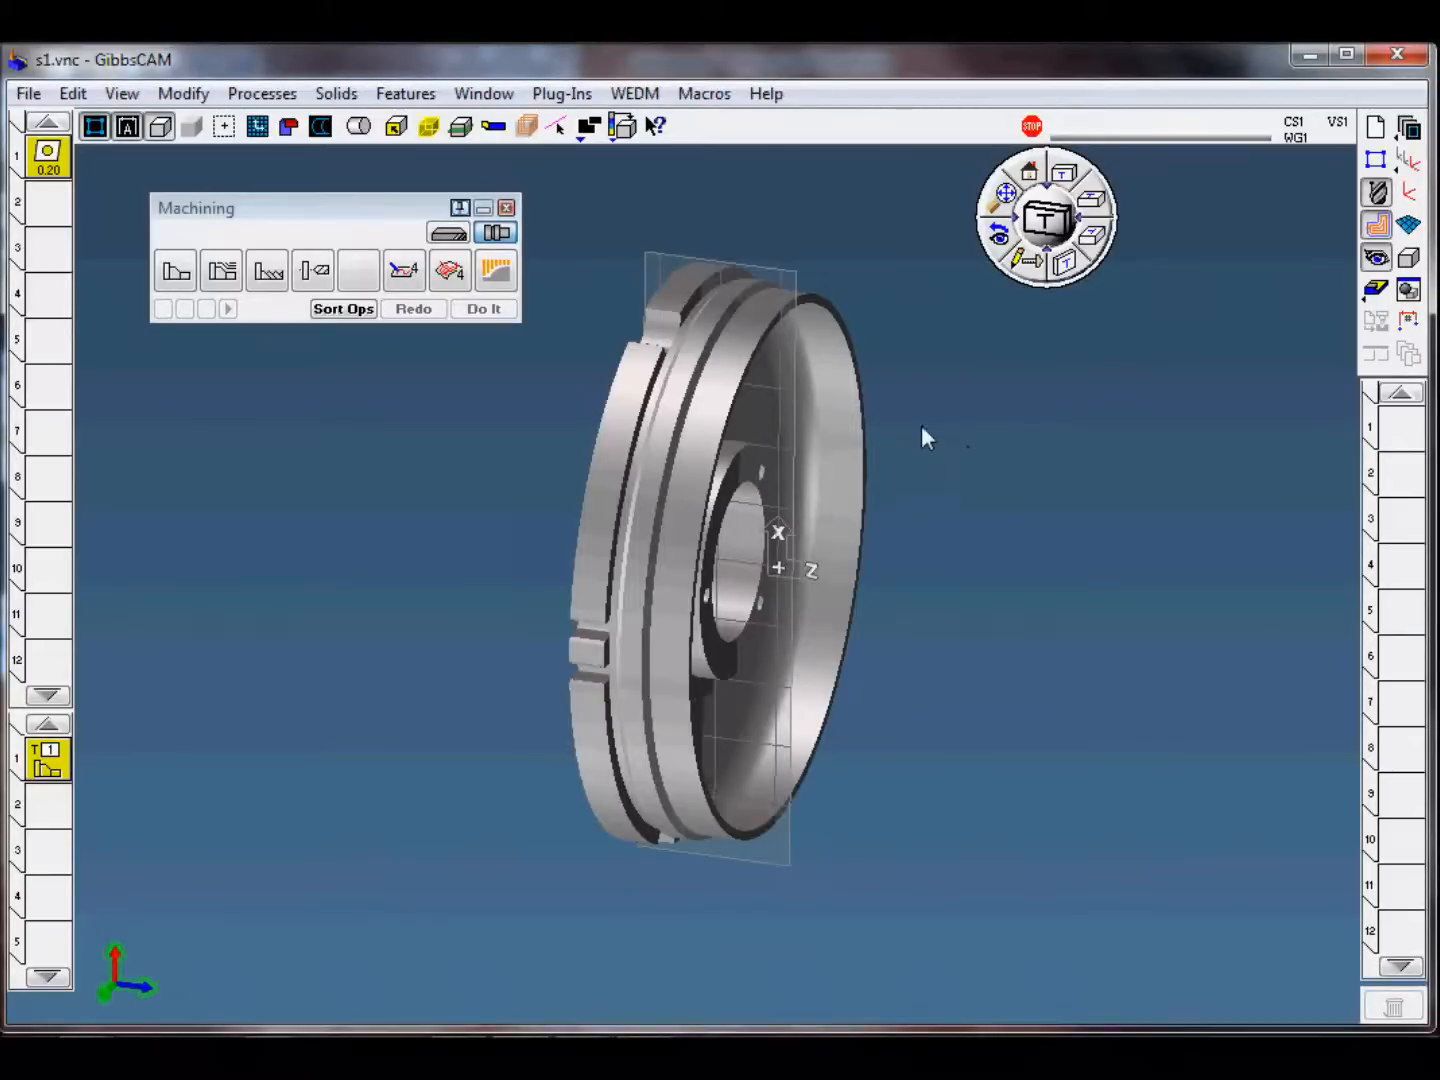
click(461, 126)
middle_drag(460, 586, 470, 517)
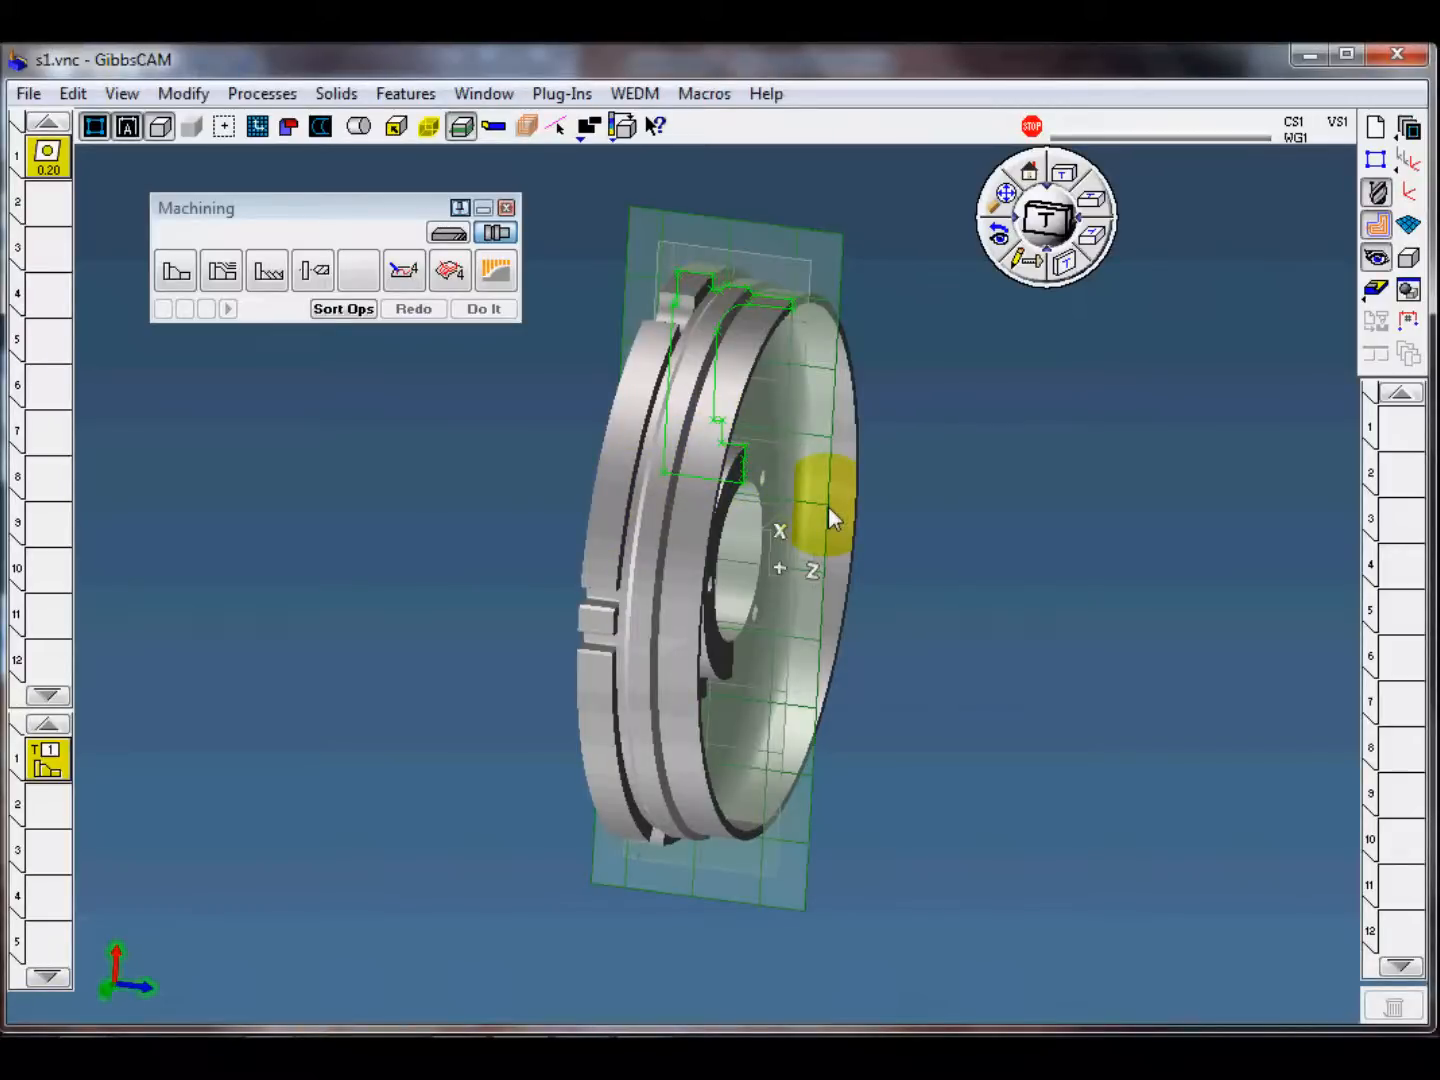
click(1033, 176)
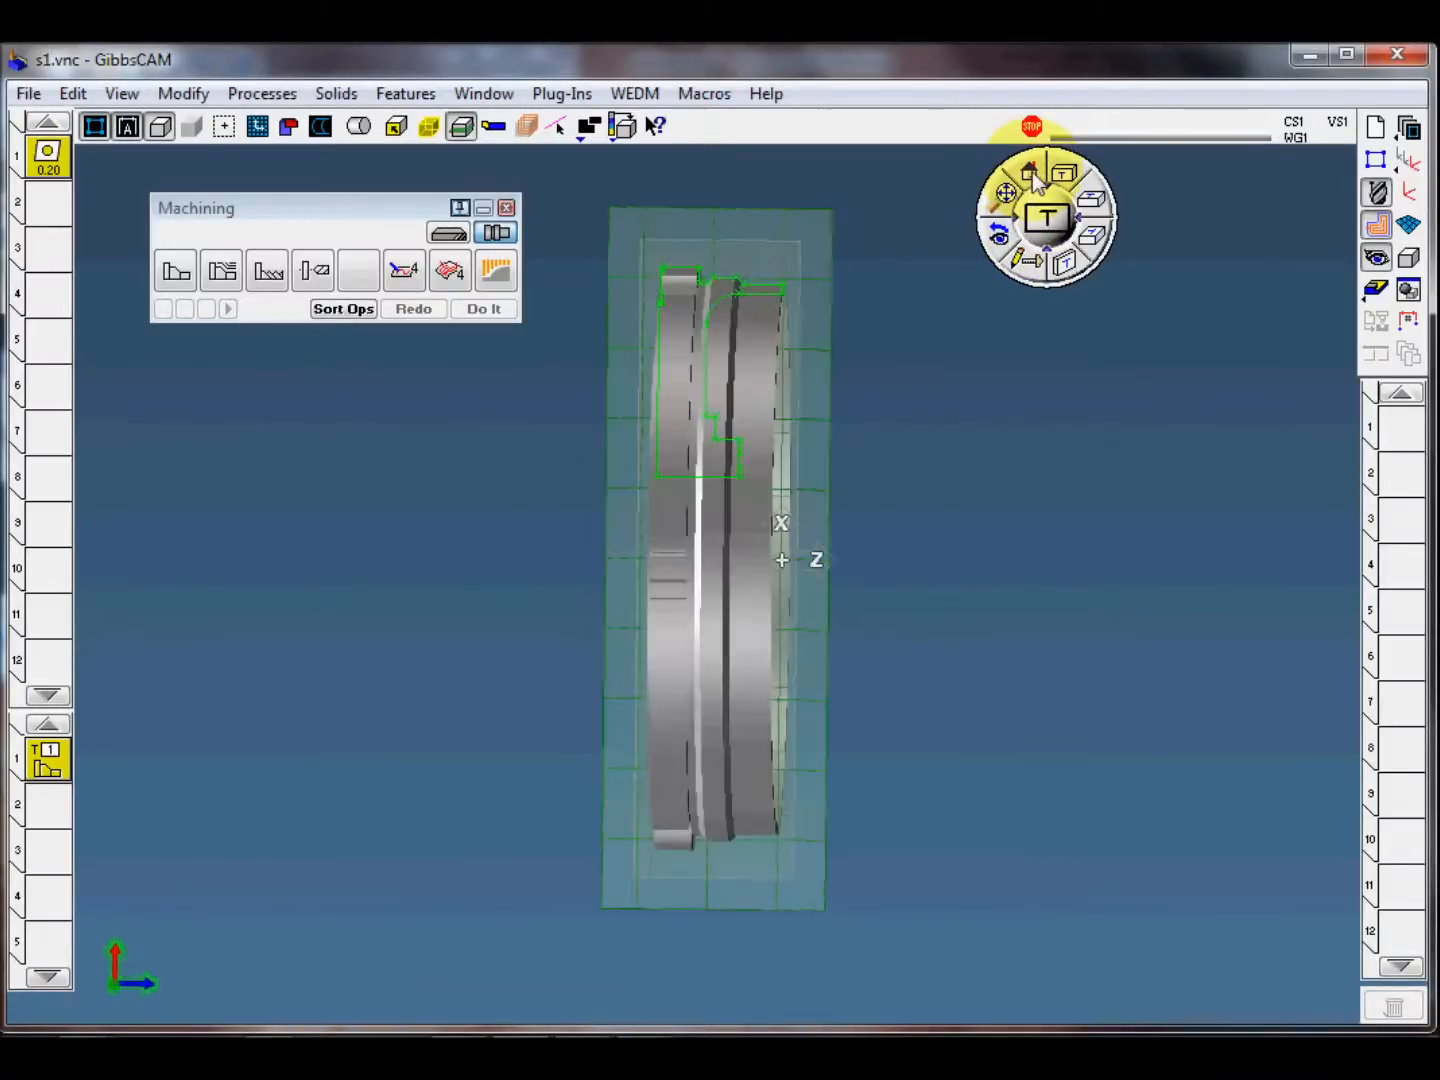
Step: Select the short vertical segment at the part's front face on the profiler outline as the contour's cut shape
middle_drag(868, 350, 876, 550)
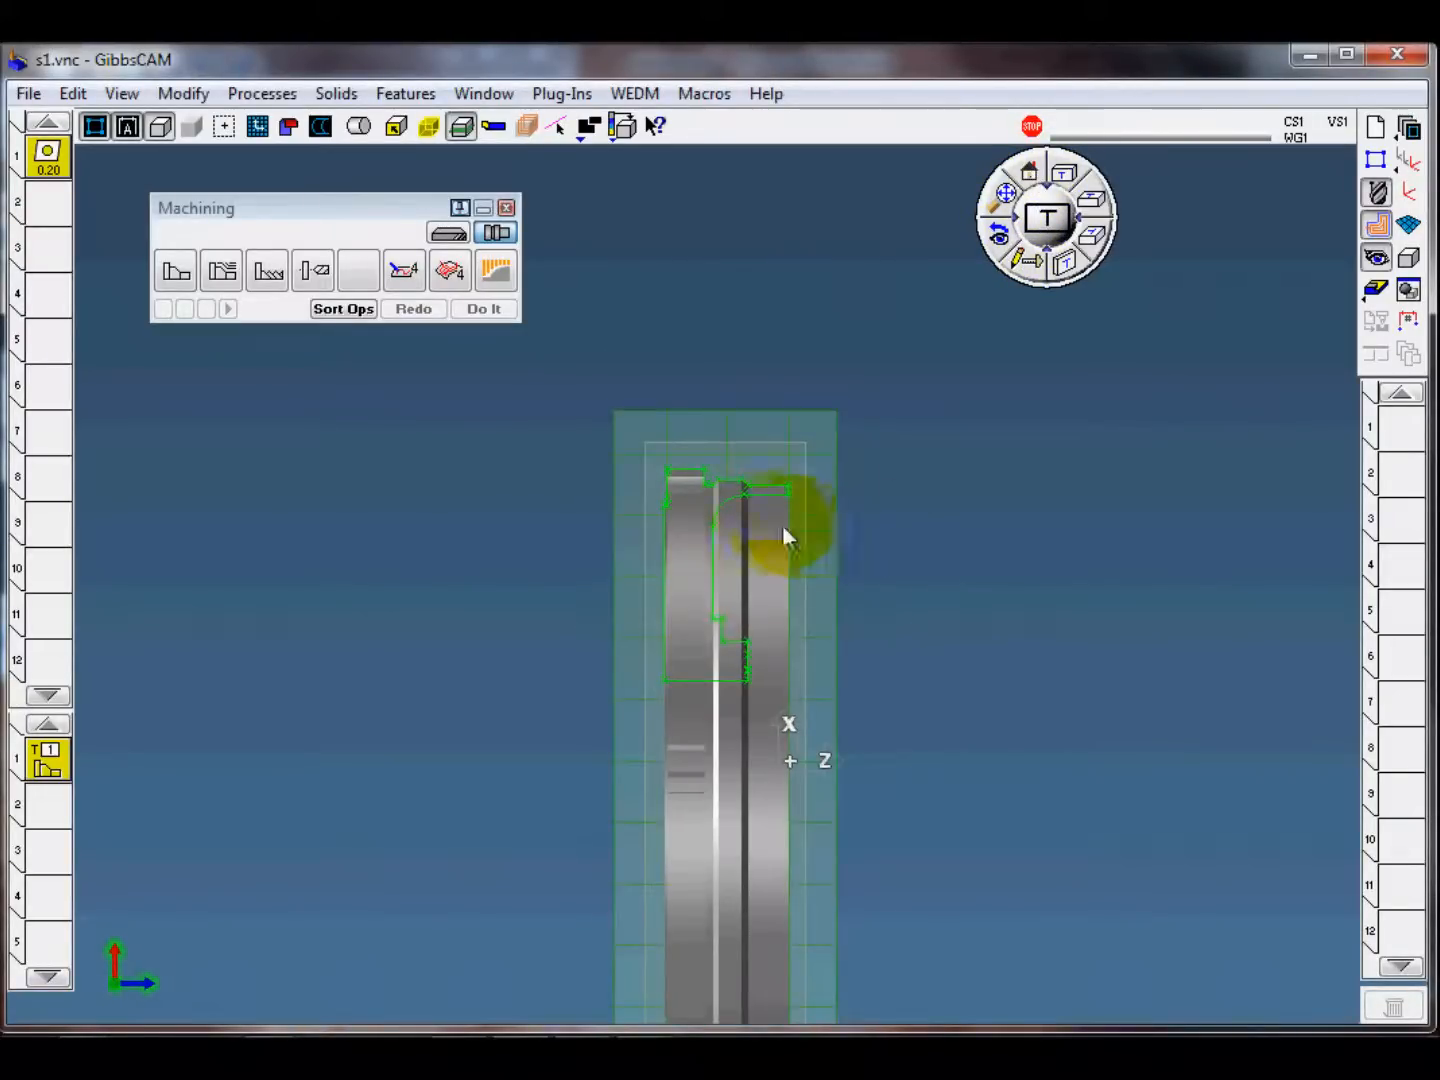
scroll(789, 583, up, 3)
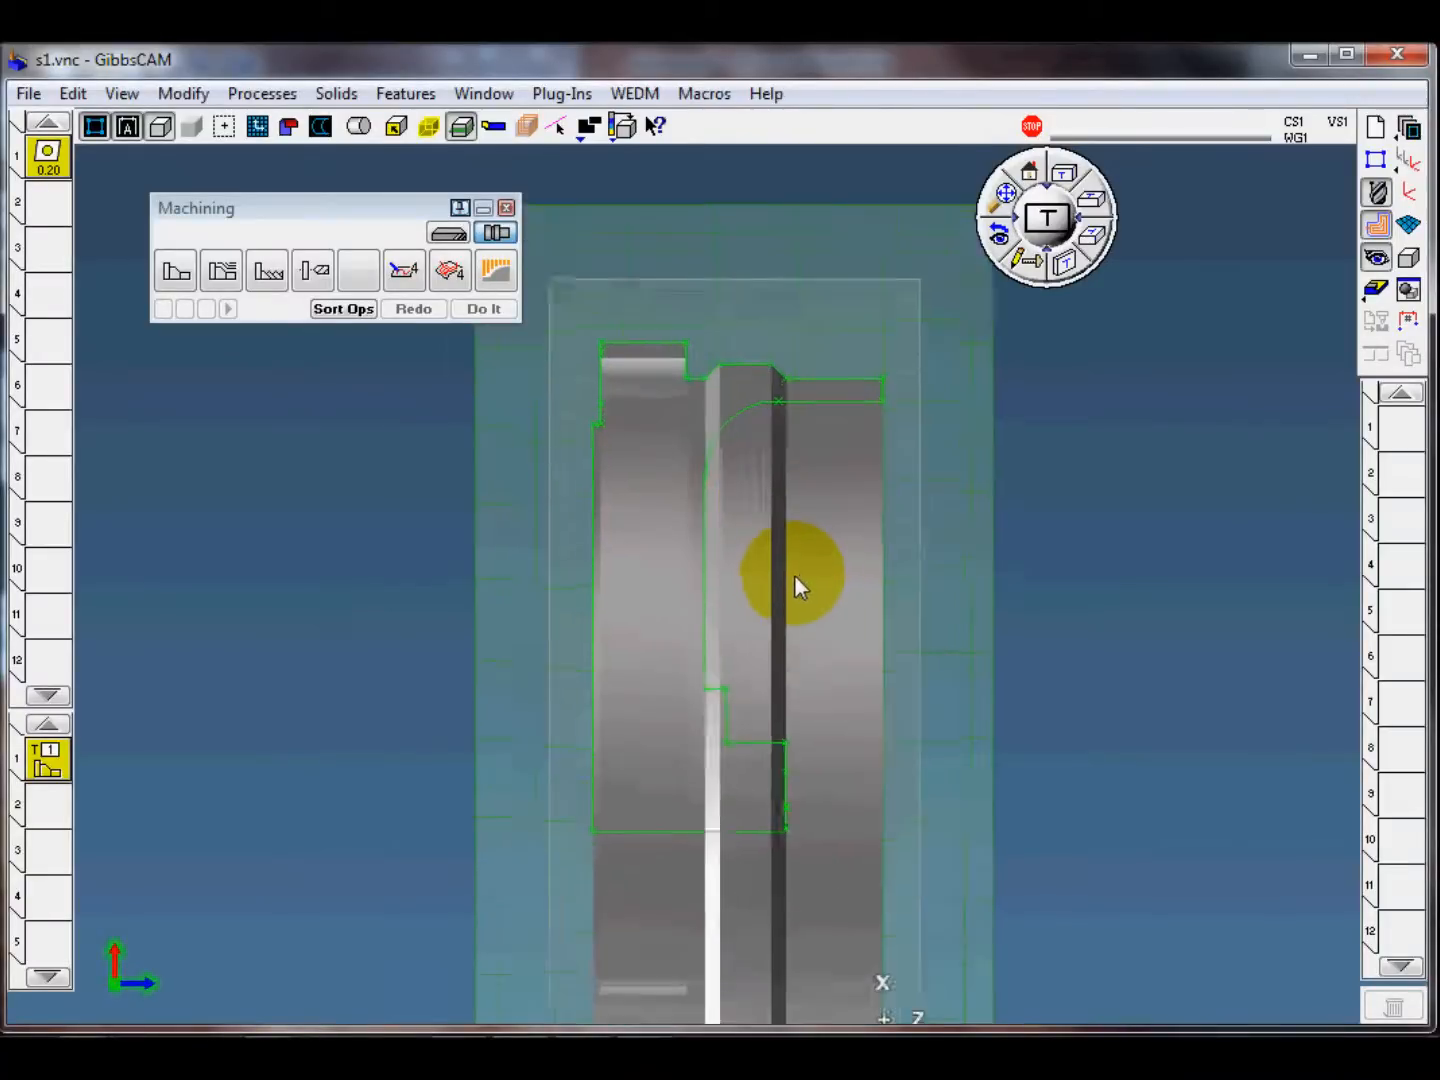
scroll(794, 577, up, 1)
middle_drag(968, 667, 890, 579)
middle_drag(785, 257, 923, 450)
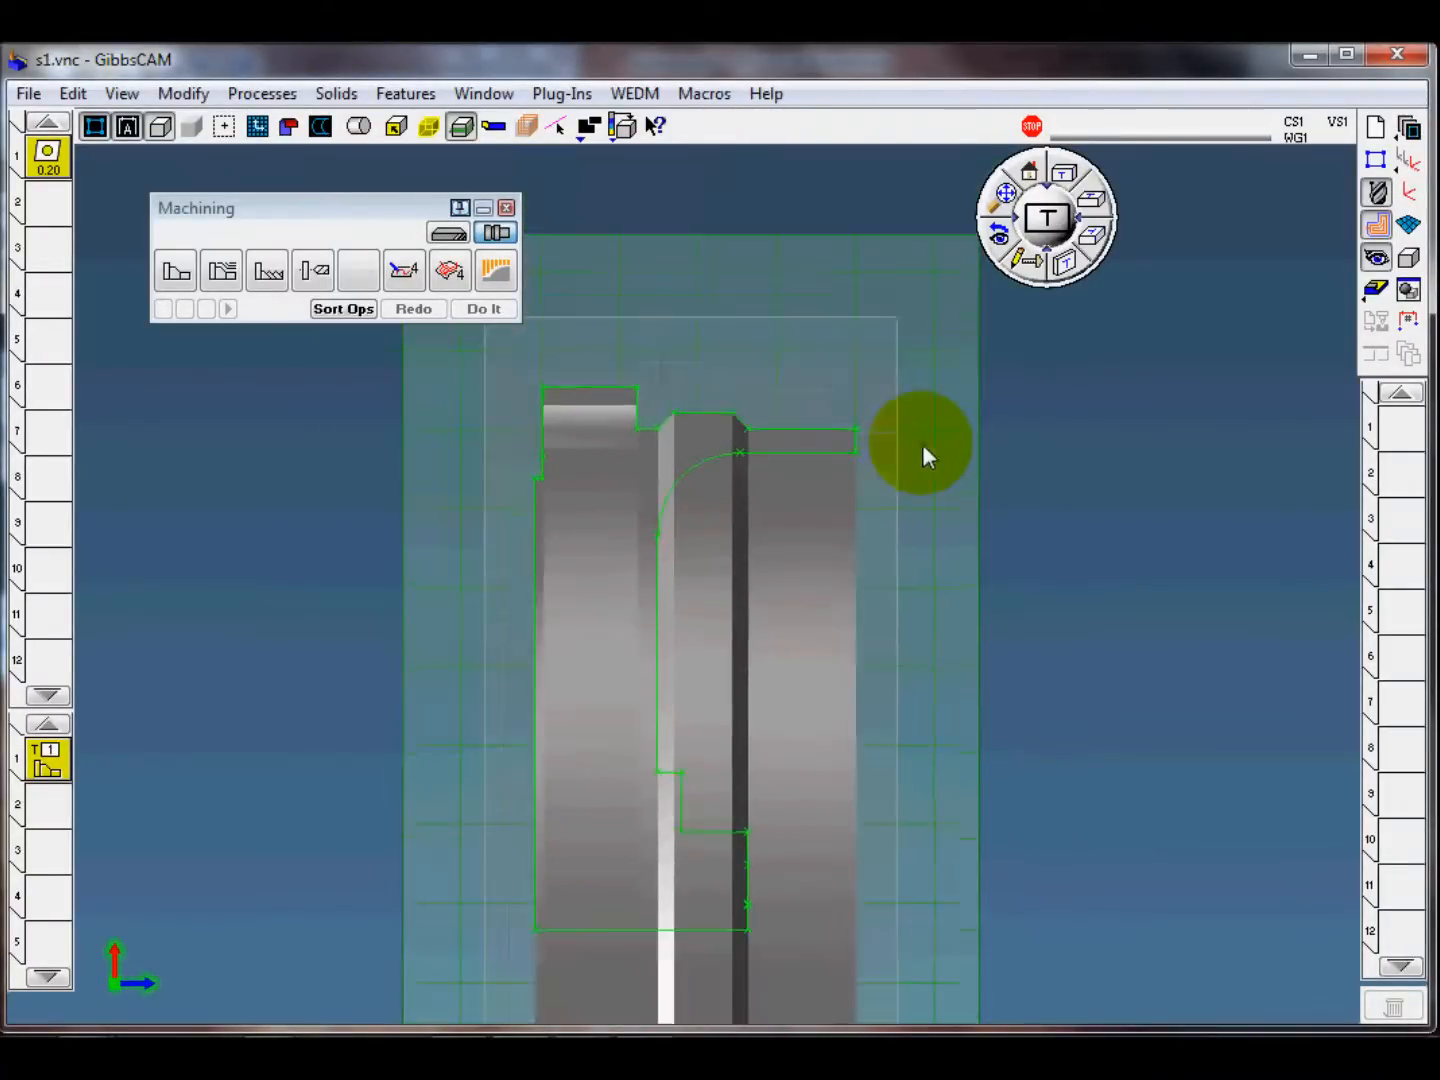
scroll(922, 471, up, 1)
middle_drag(942, 604, 839, 413)
click(826, 412)
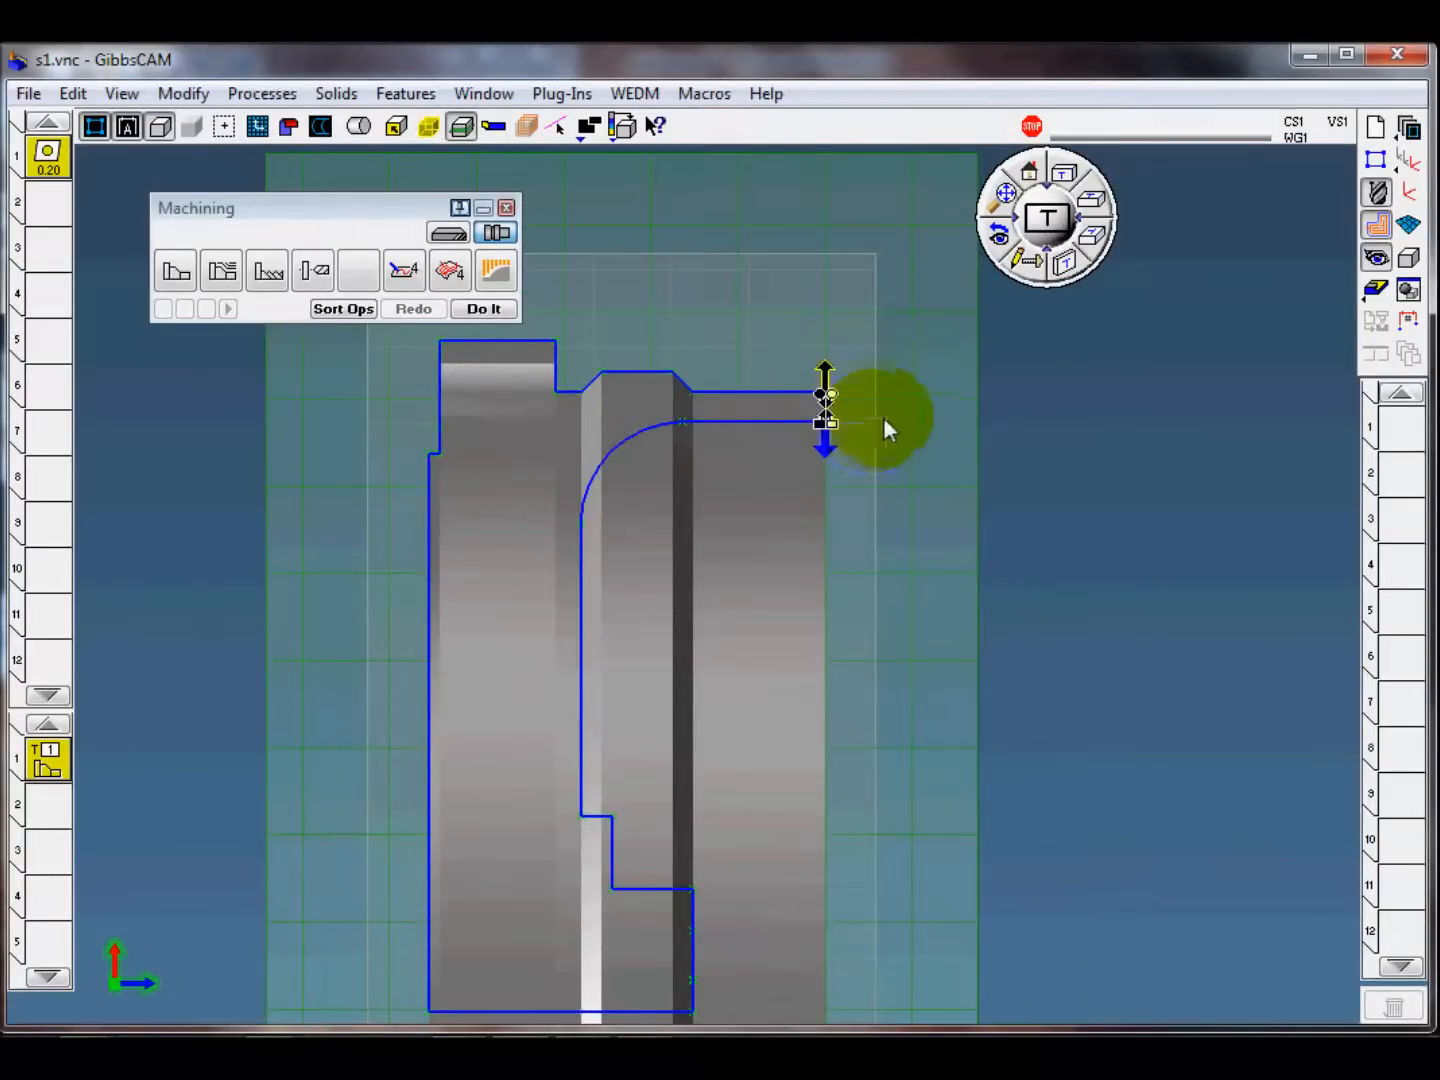
Step: Extend the contour's cut along the front face from beyond the stock's outer edge down to the part's centreline
scroll(842, 372, up, 1)
scroll(851, 520, up, 4)
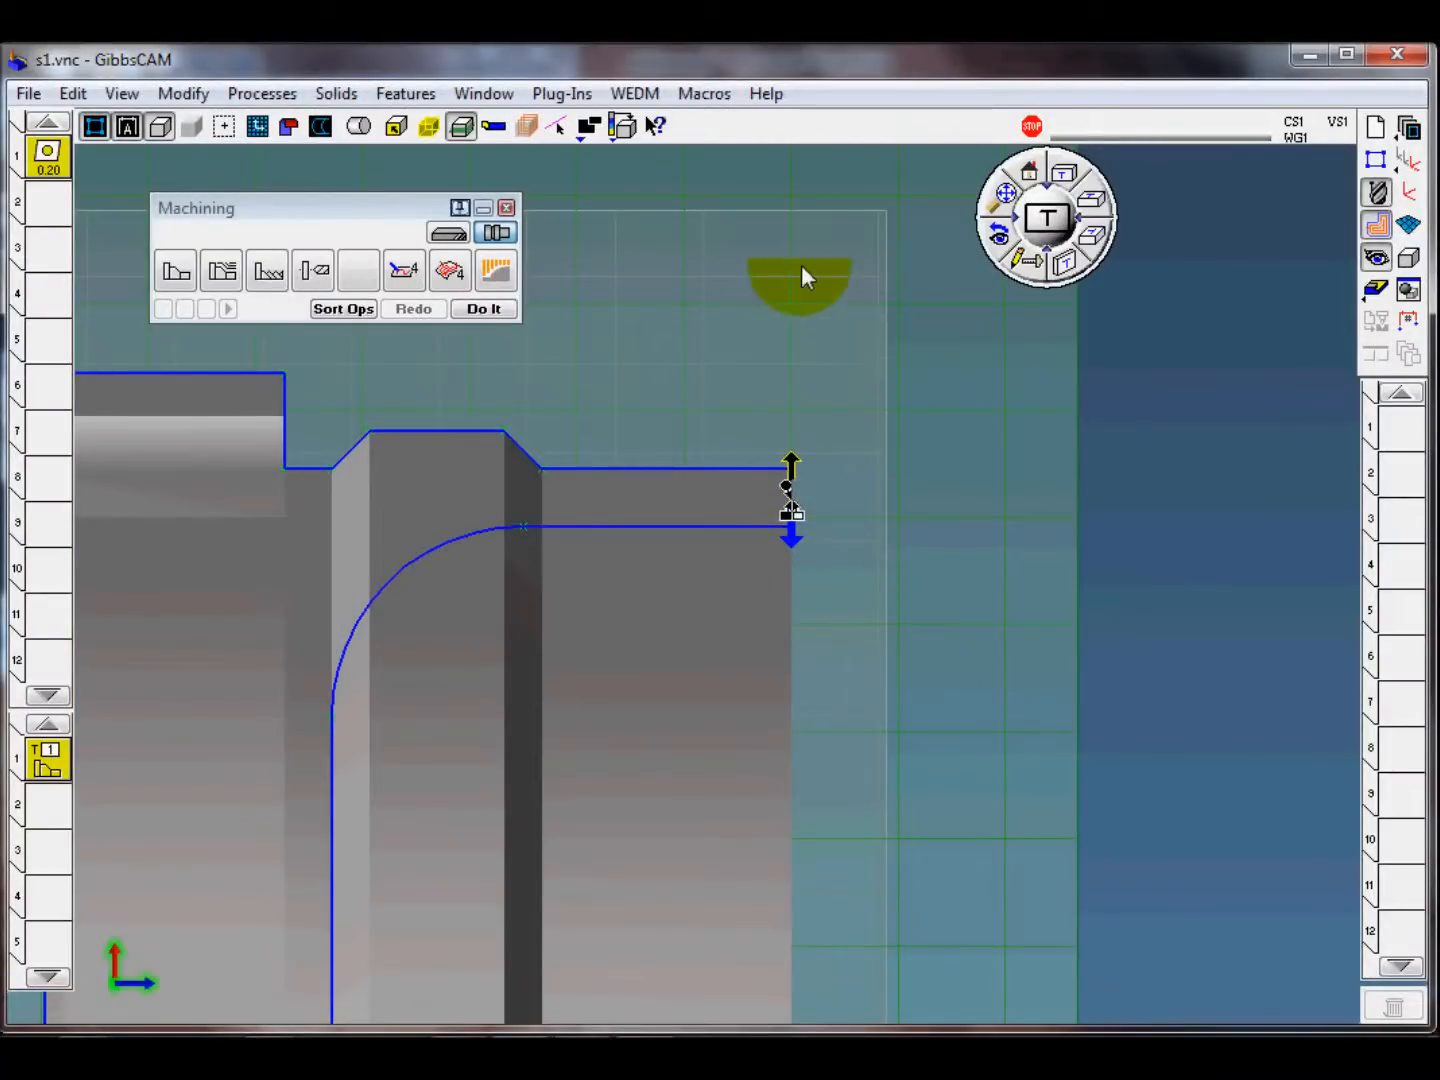
click(810, 174)
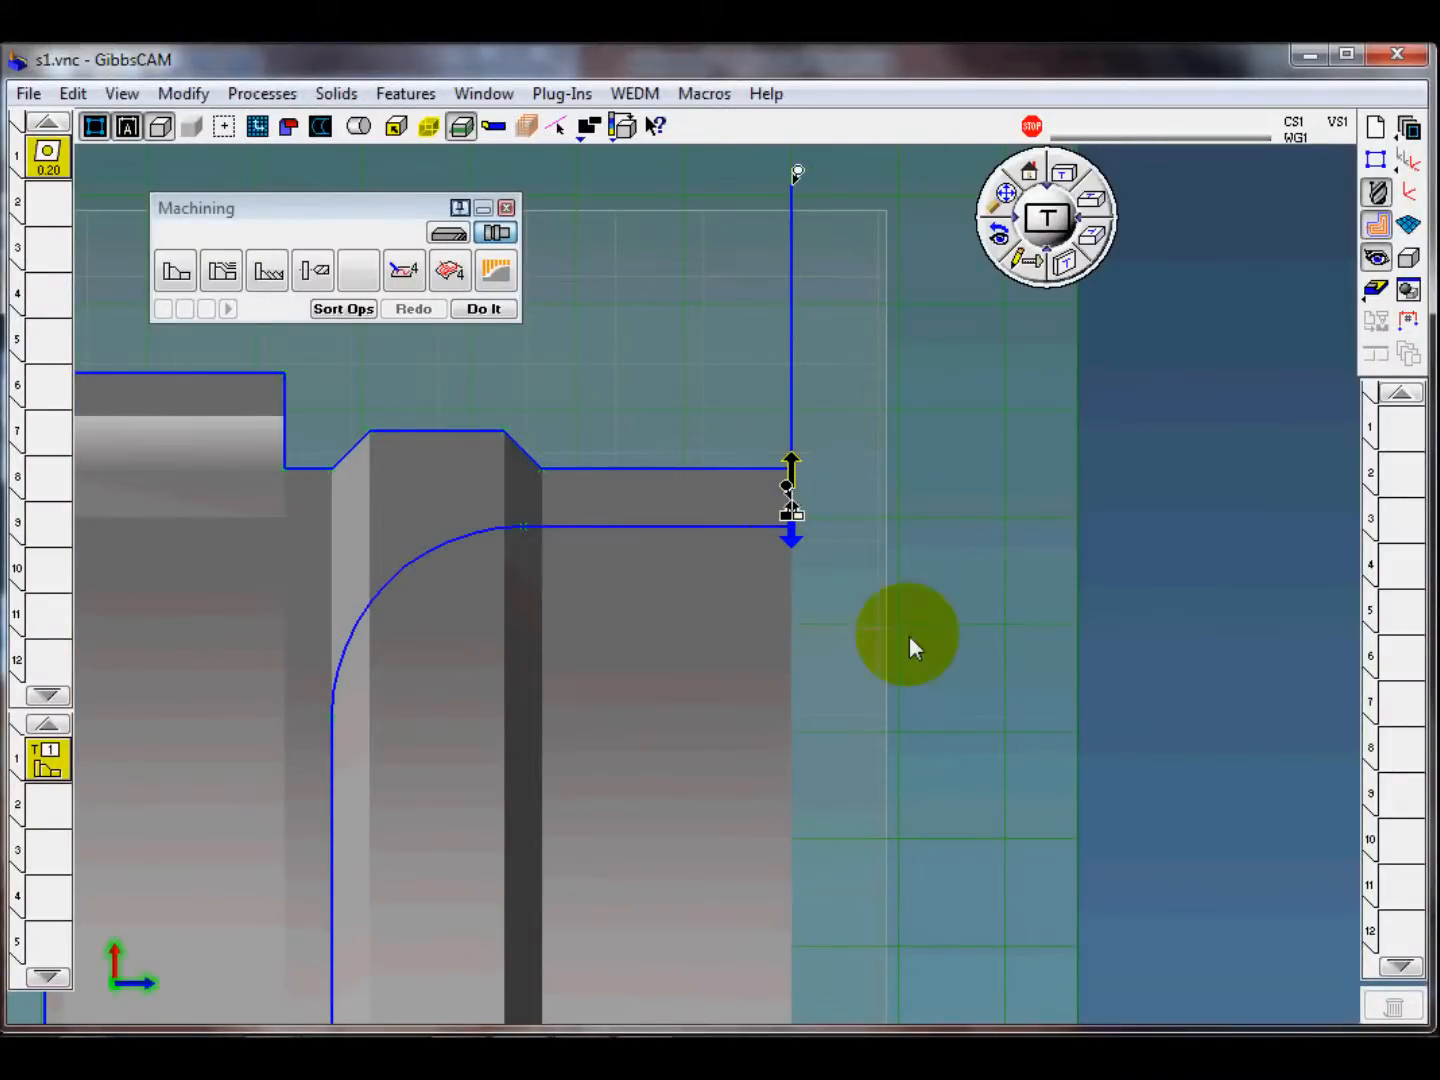
scroll(909, 634, down, 3)
middle_drag(911, 623, 912, 431)
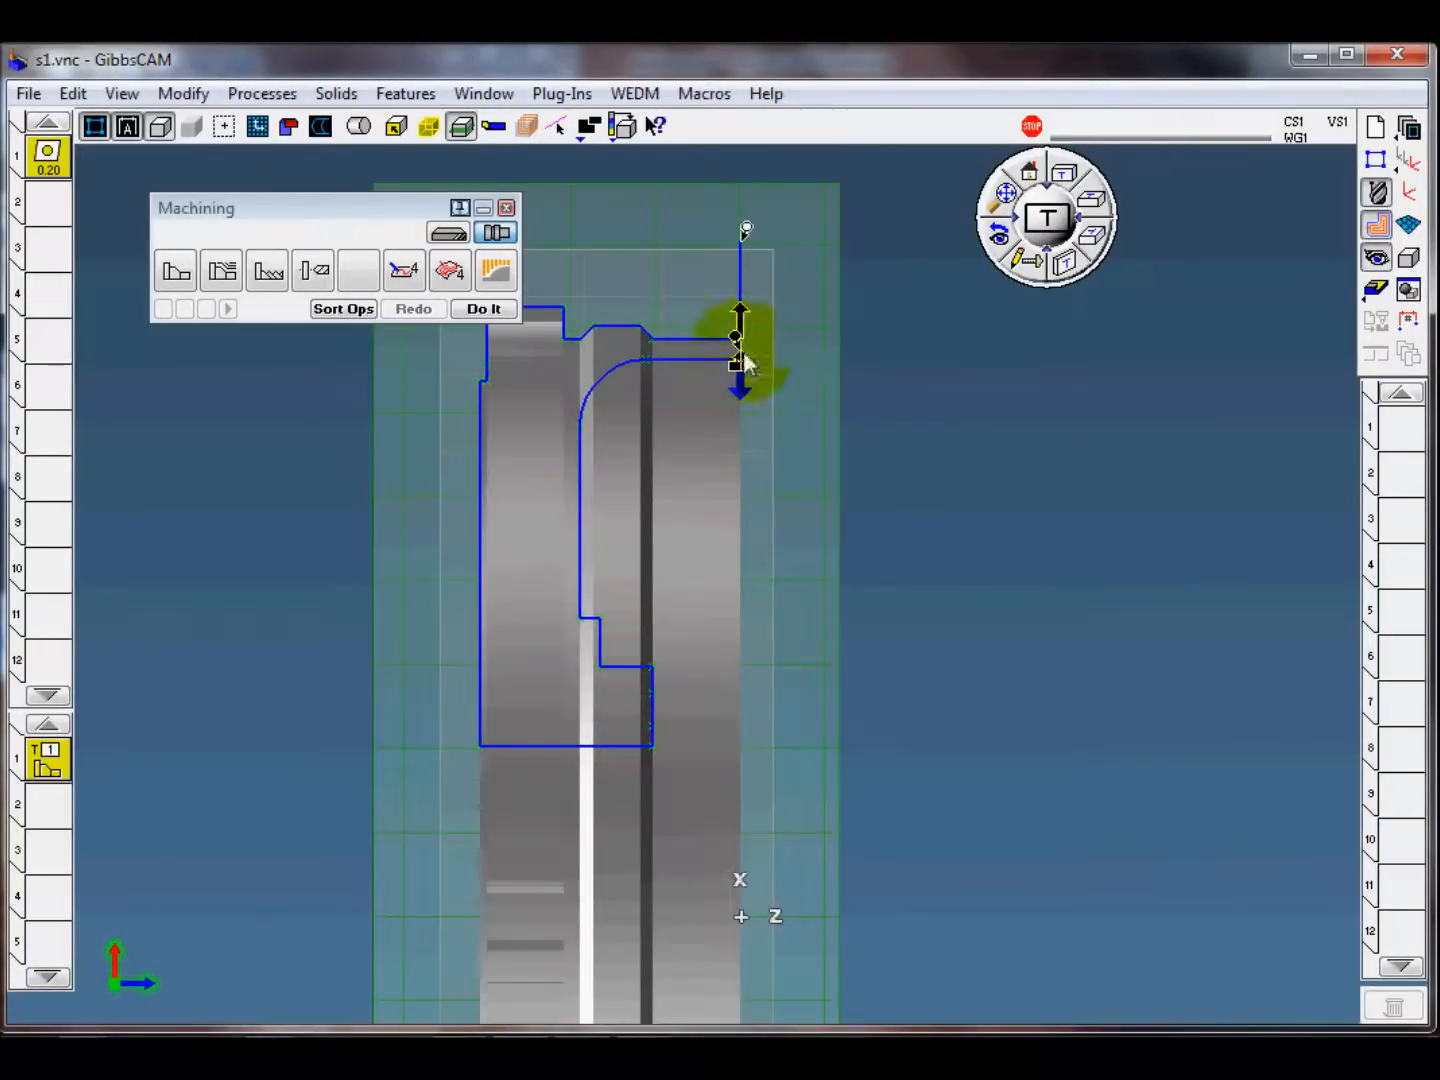
click(738, 910)
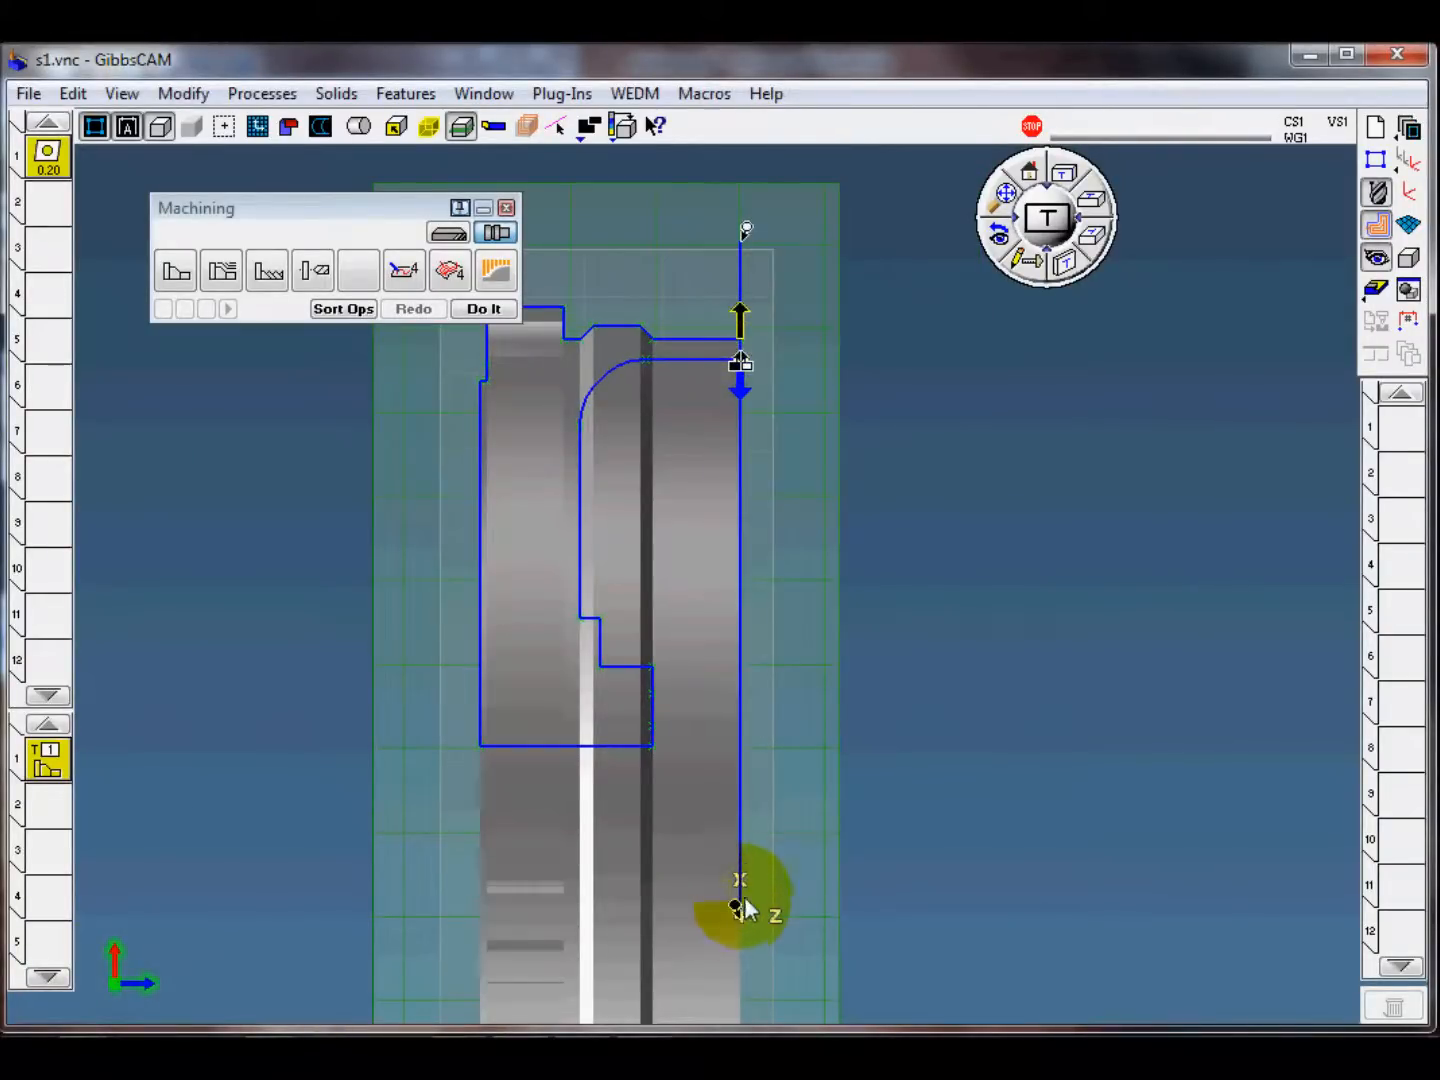
click(751, 234)
click(813, 246)
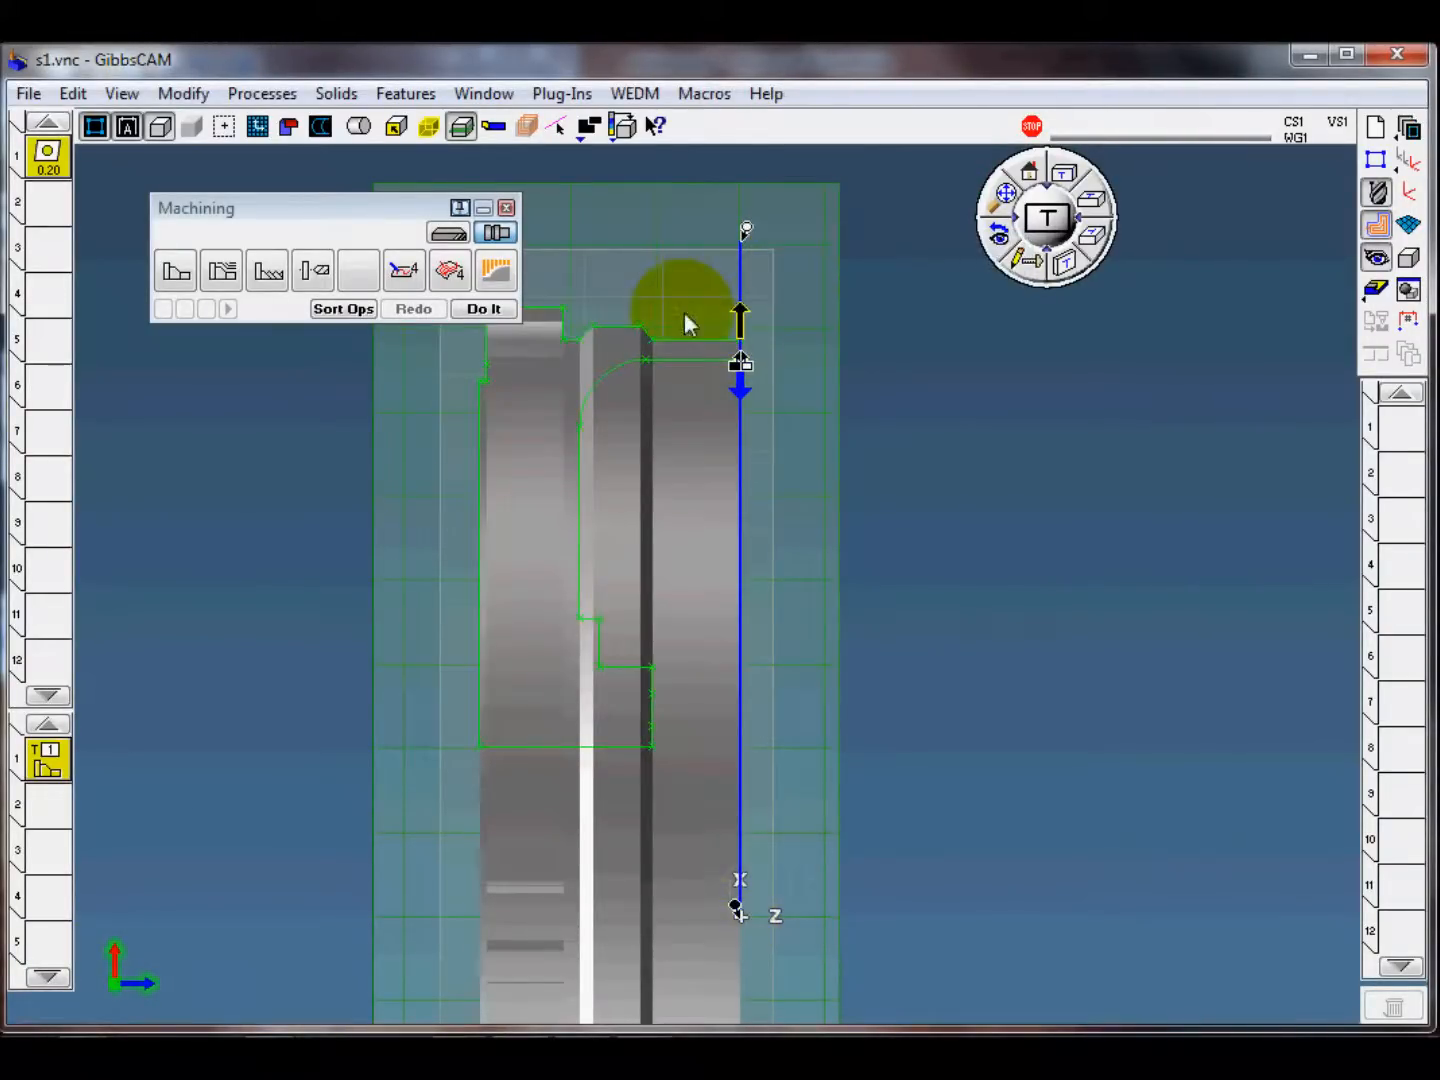
Step: Generate the front facing operation from process 1 and view its toolpath on the part at an angle
click(484, 309)
scroll(1084, 697, down, 3)
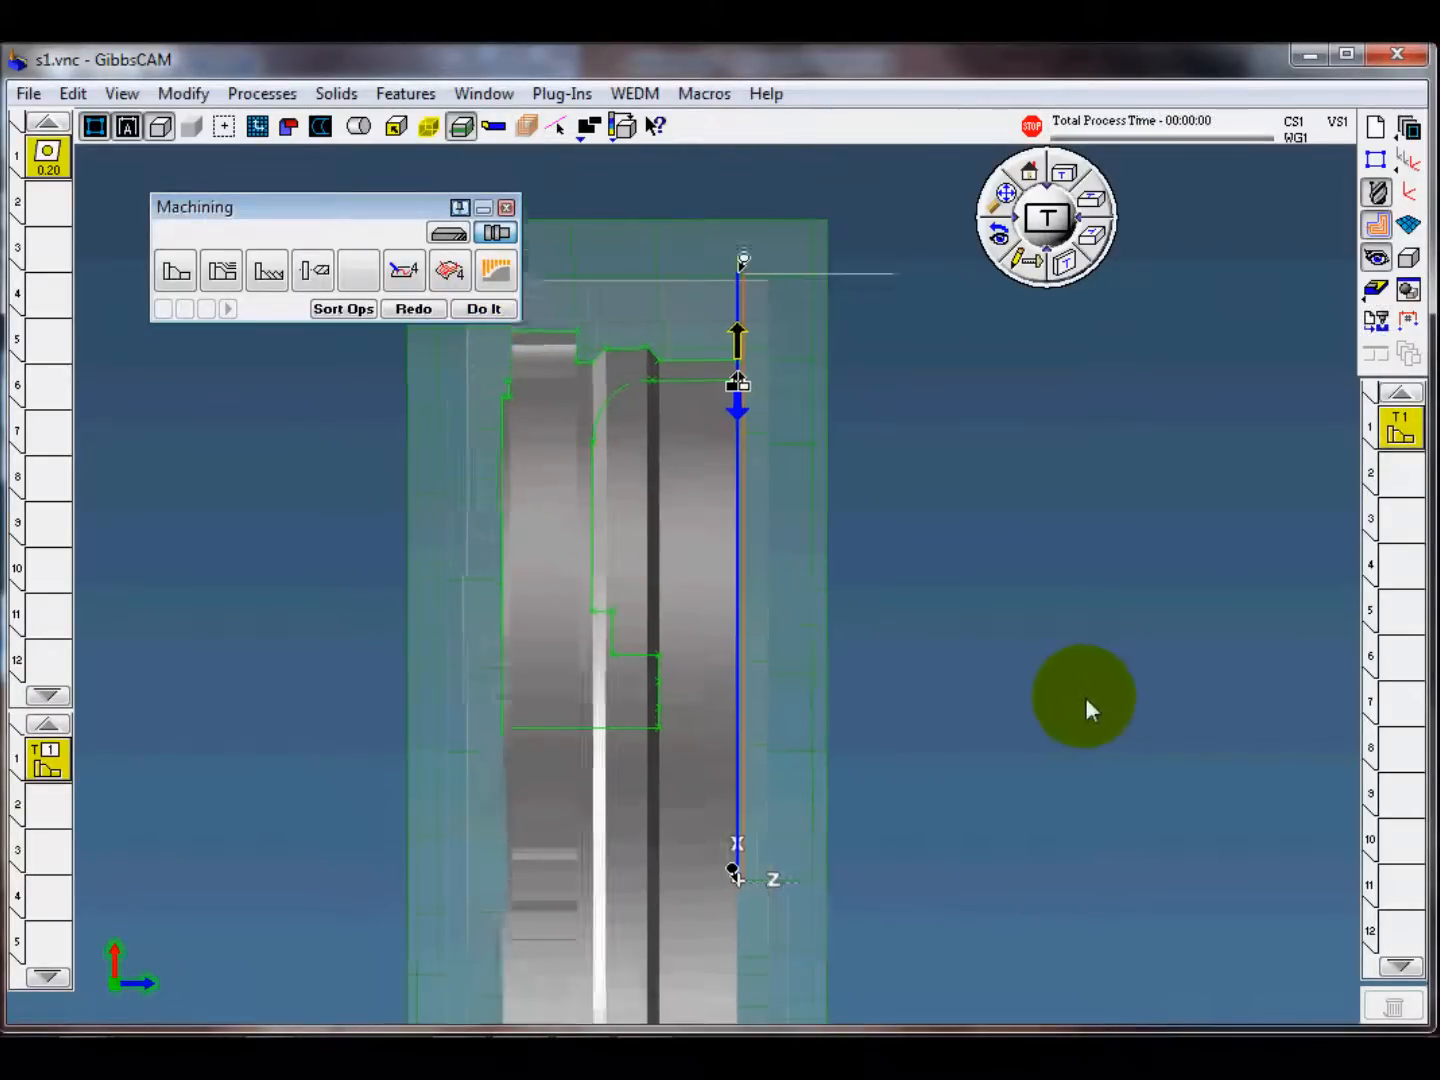
middle_drag(1004, 661, 1032, 529)
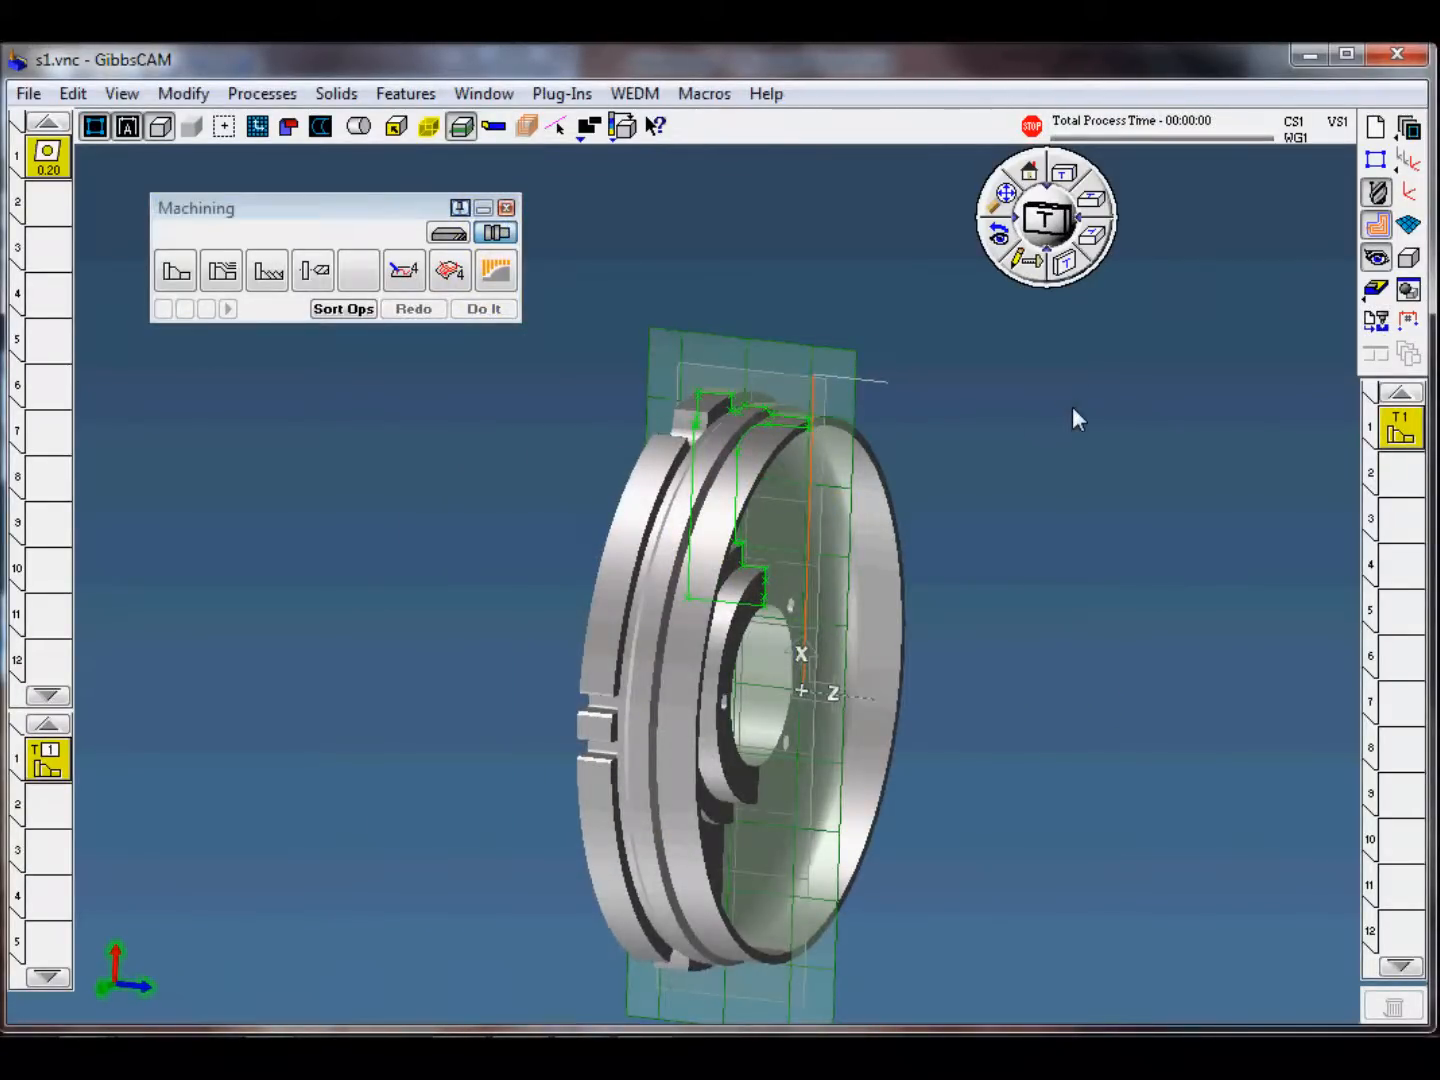
Step: Start the machine simulation, reduce its playback speed to about the middle, and advance into the facing operation for a close look
click(1376, 289)
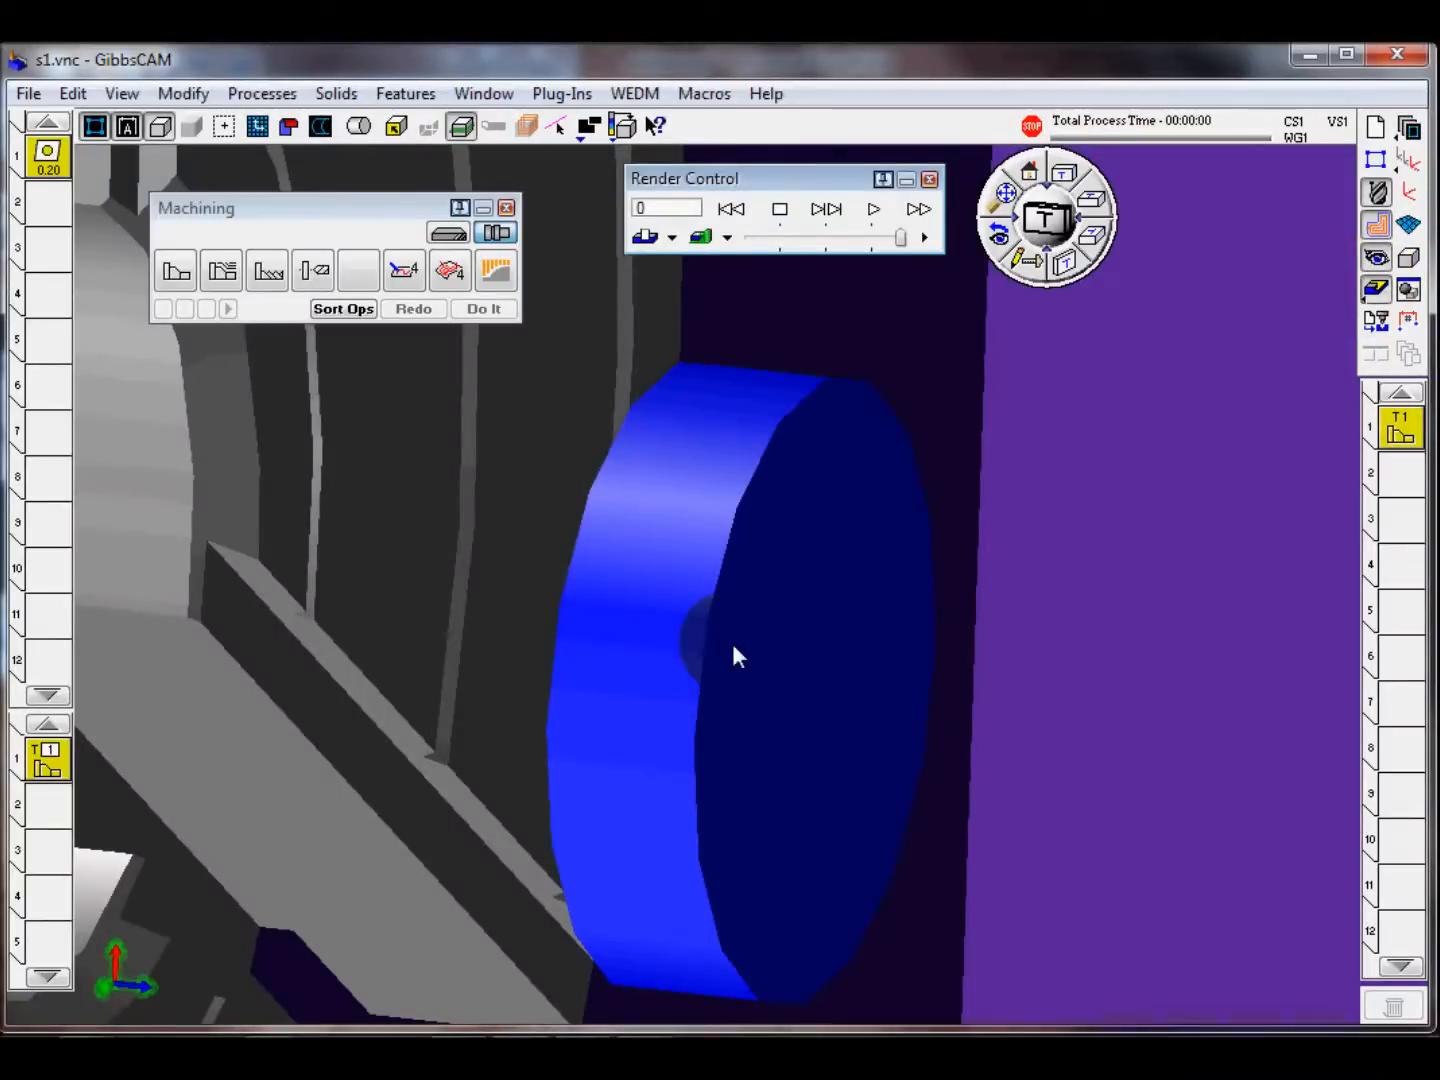
scroll(747, 645, down, 7)
middle_drag(928, 621, 886, 599)
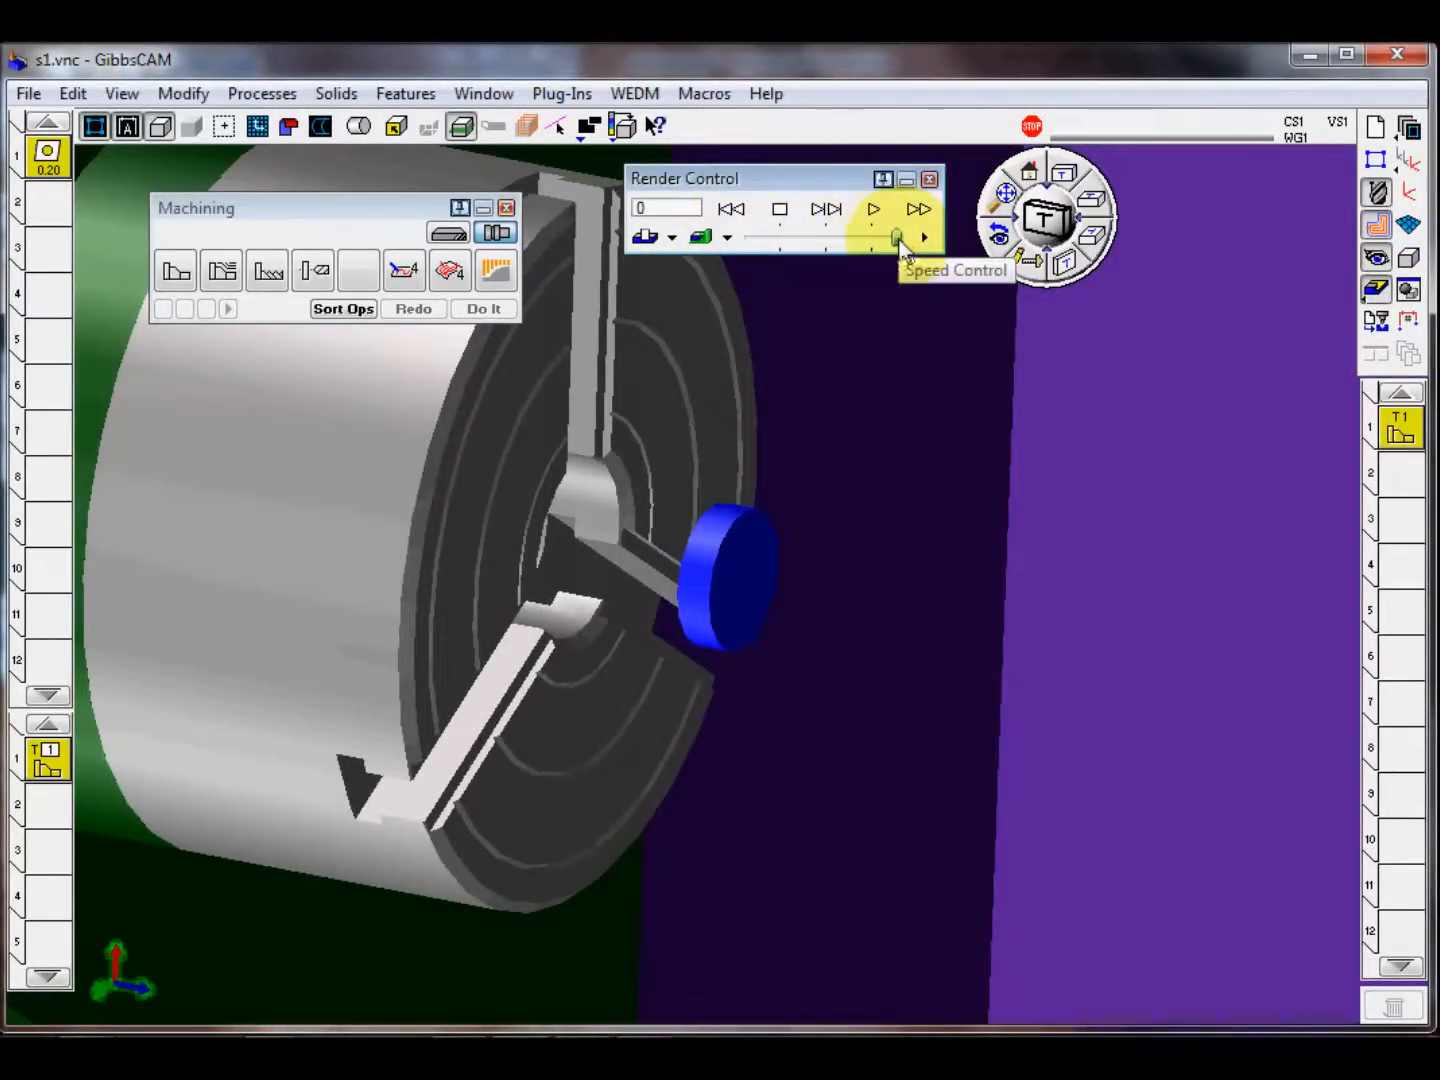
drag(898, 239, 816, 239)
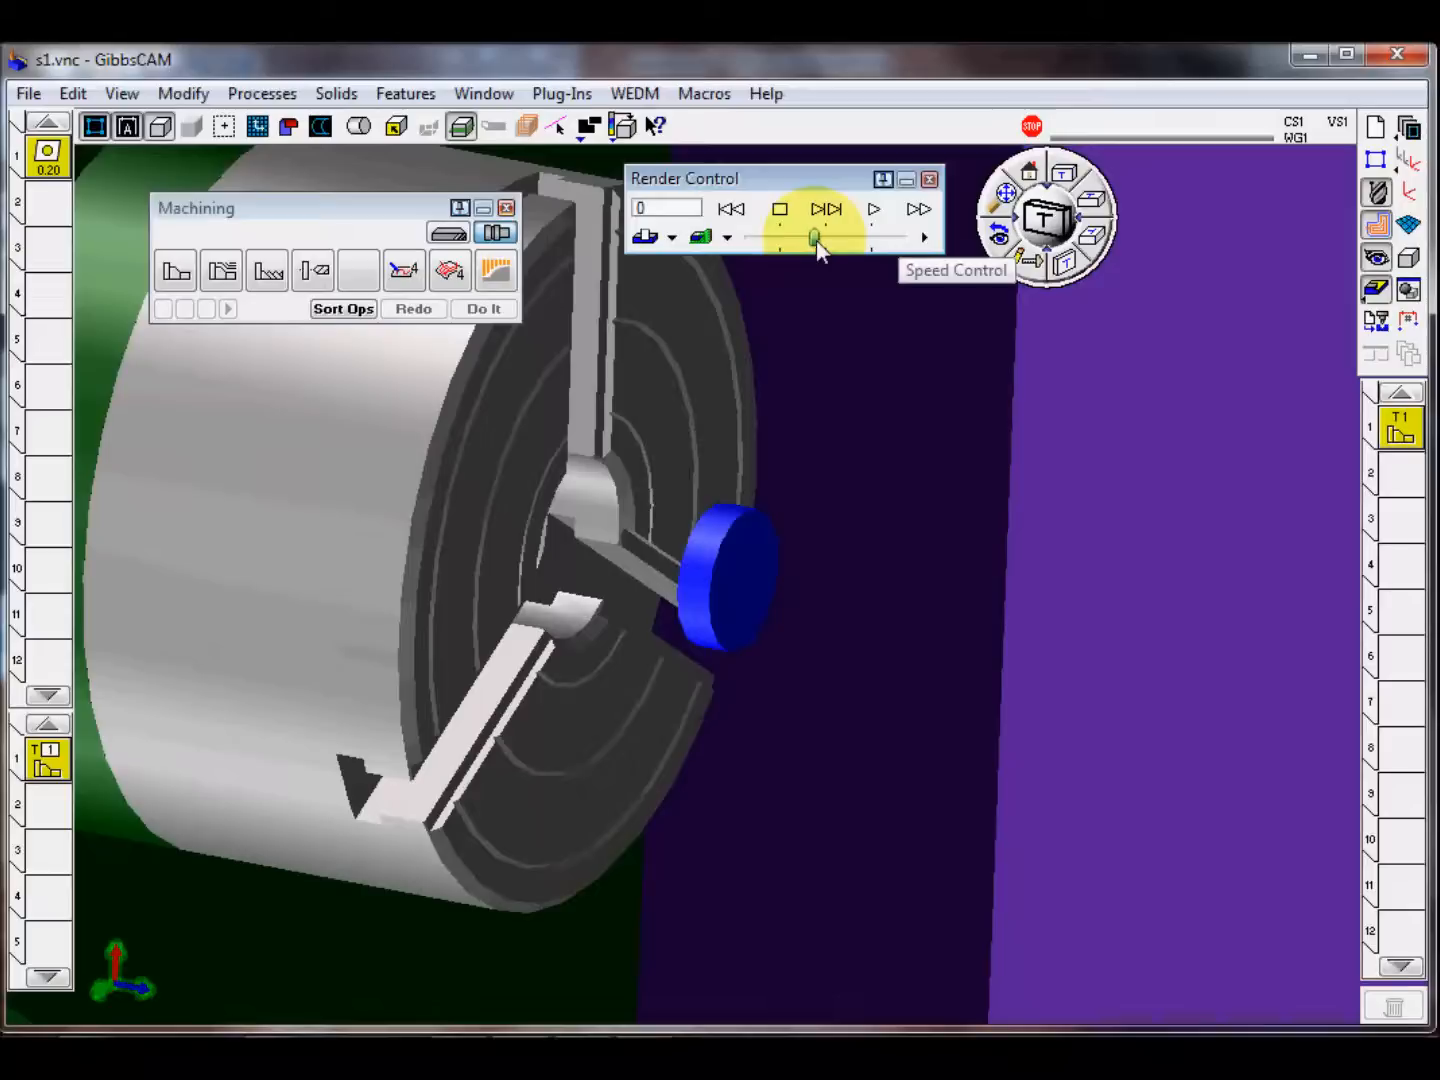
click(829, 211)
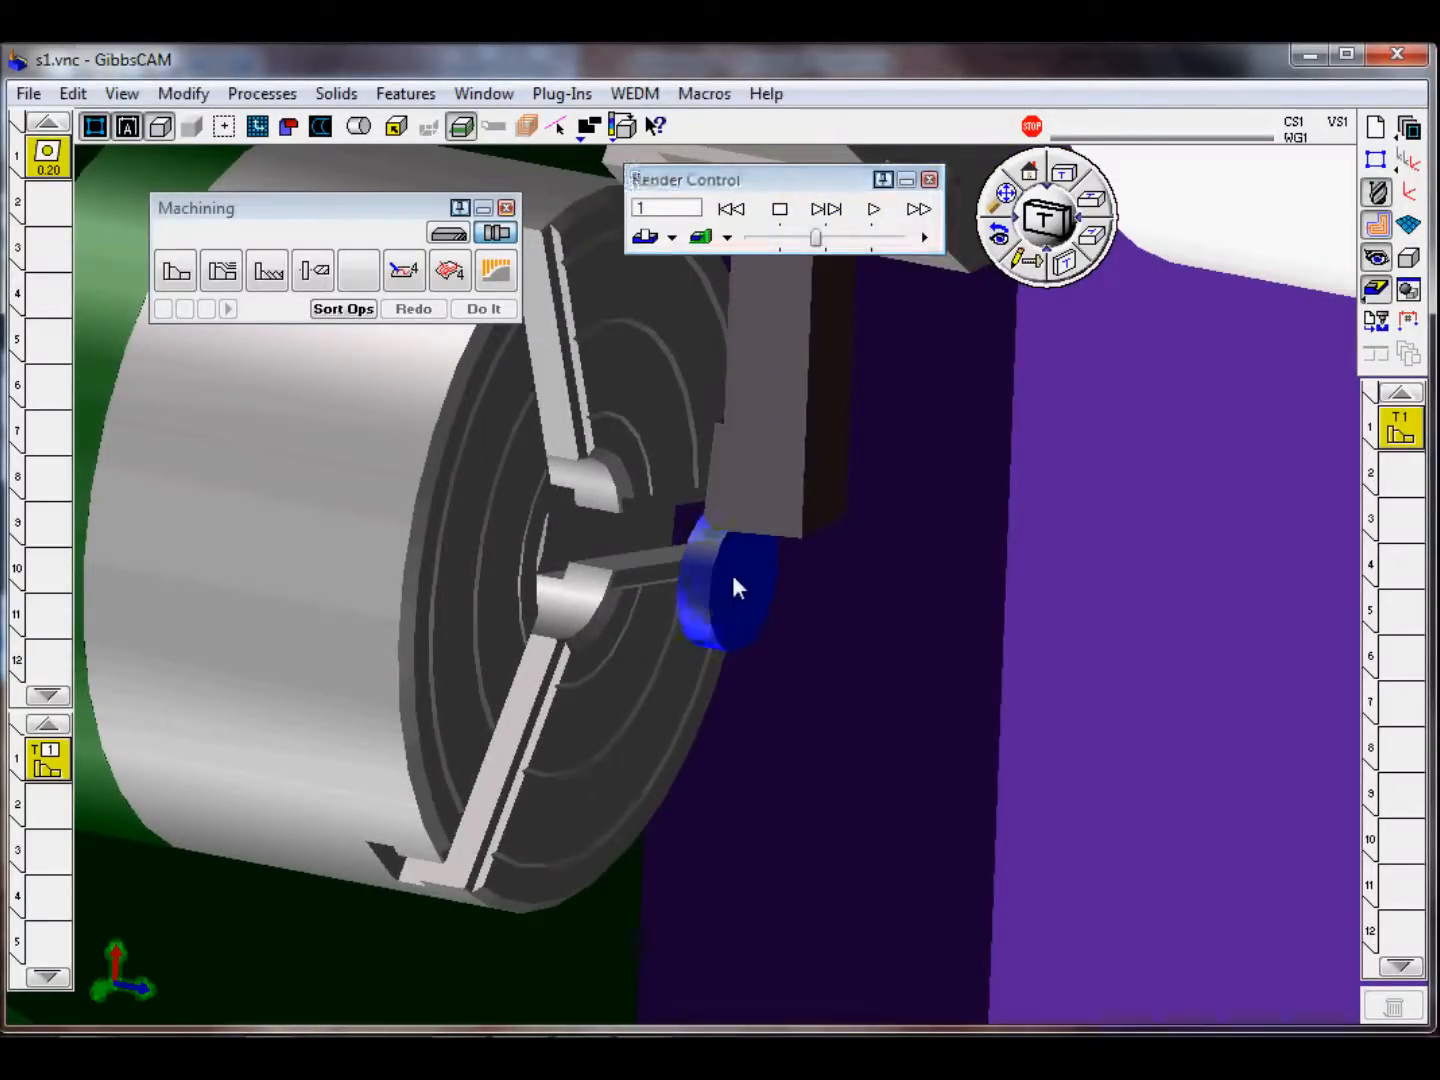
scroll(736, 572, up, 2)
scroll(736, 572, up, 1)
mouse_move(735, 572)
middle_down()
mouse_move(766, 534)
mouse_move(734, 586)
middle_up()
mouse_move(735, 585)
right_down()
mouse_move(1066, 454)
mouse_move(1206, 478)
mouse_move(1013, 337)
mouse_move(786, 545)
mouse_move(568, 555)
mouse_move(796, 607)
right_up()
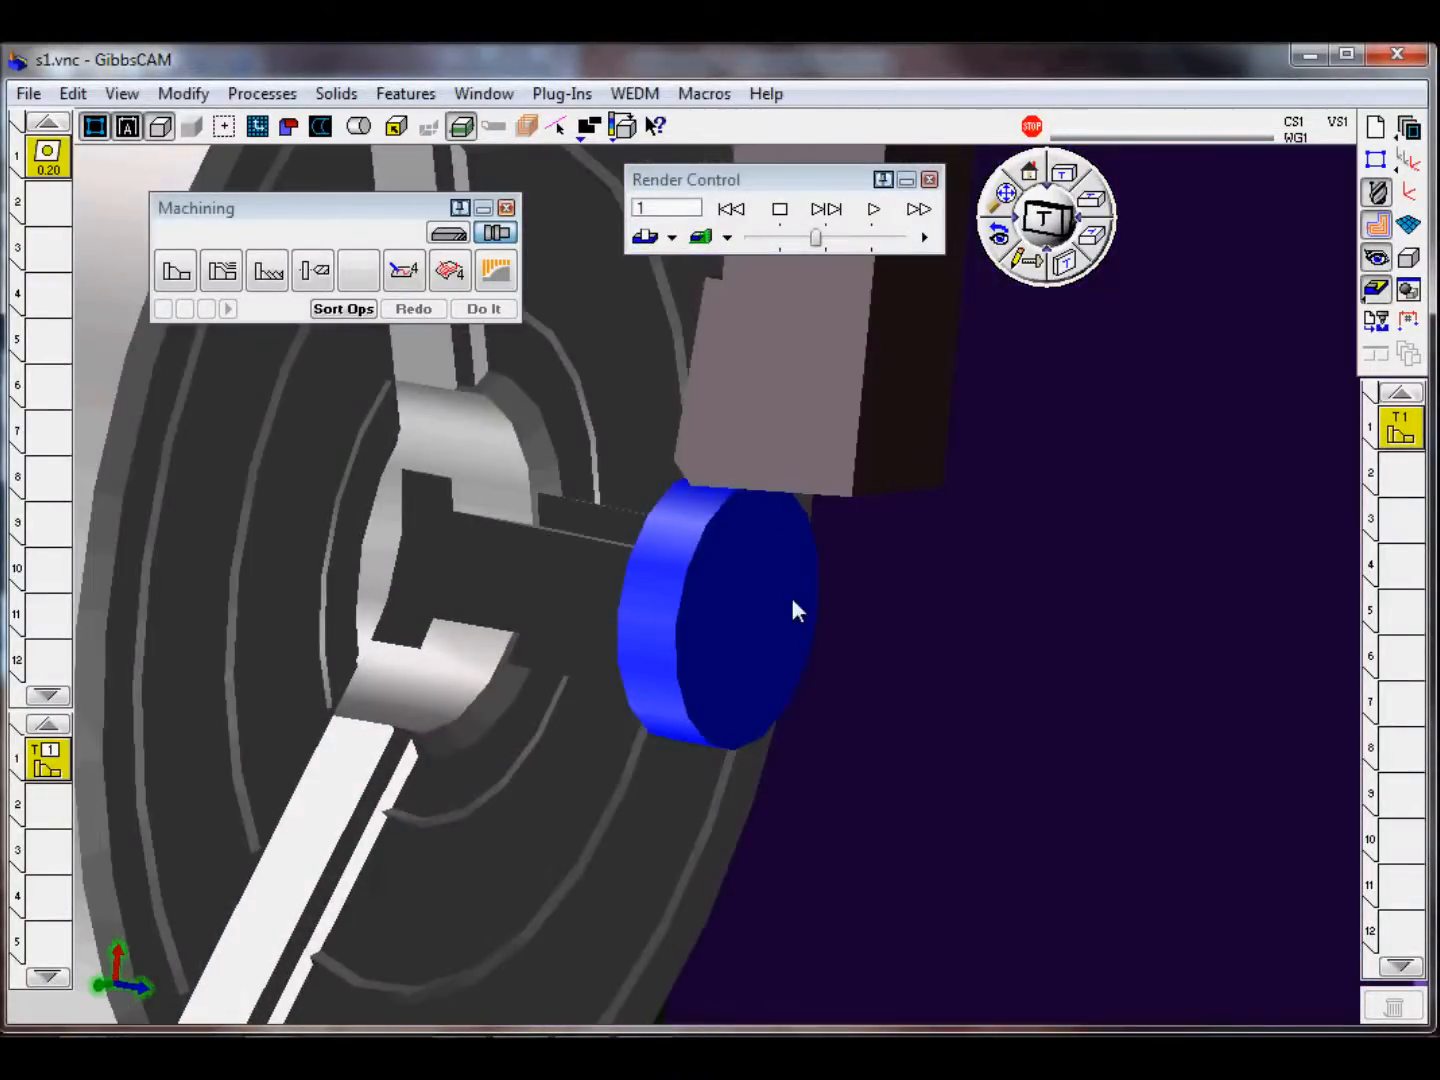
Step: Change the simulation's tool display mode and run the facing cut through to its end
click(673, 241)
click(694, 264)
right_drag(800, 515, 836, 289)
click(824, 211)
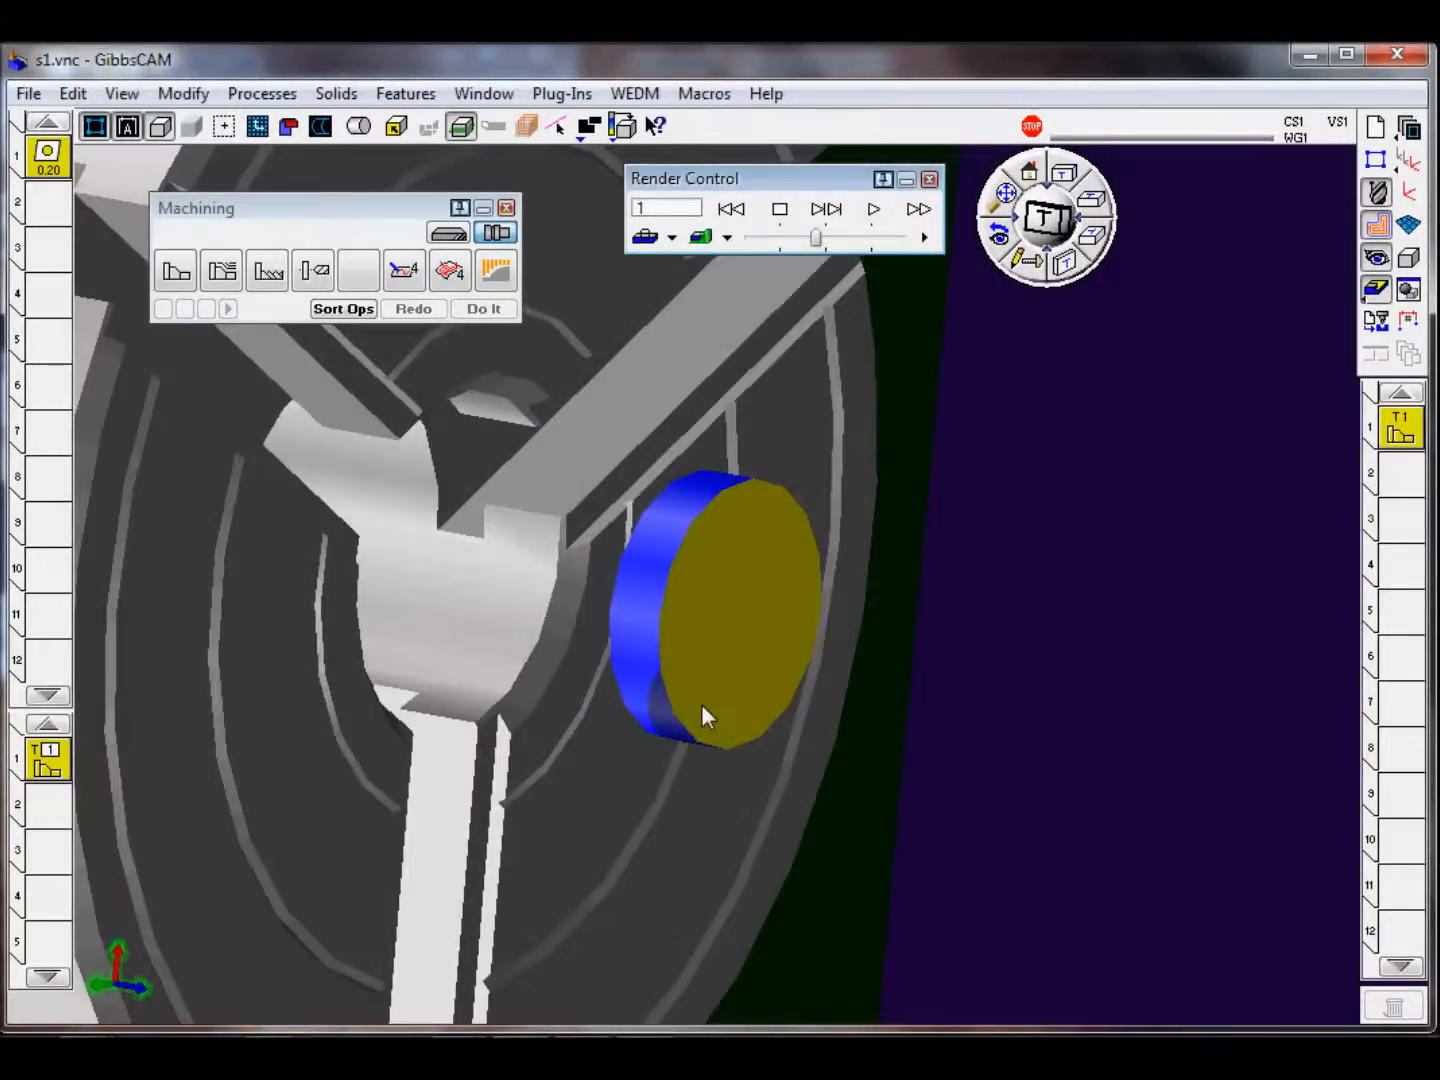
click(921, 207)
Step: Close the machine simulation and restore the home view with the whole part fitted
click(929, 180)
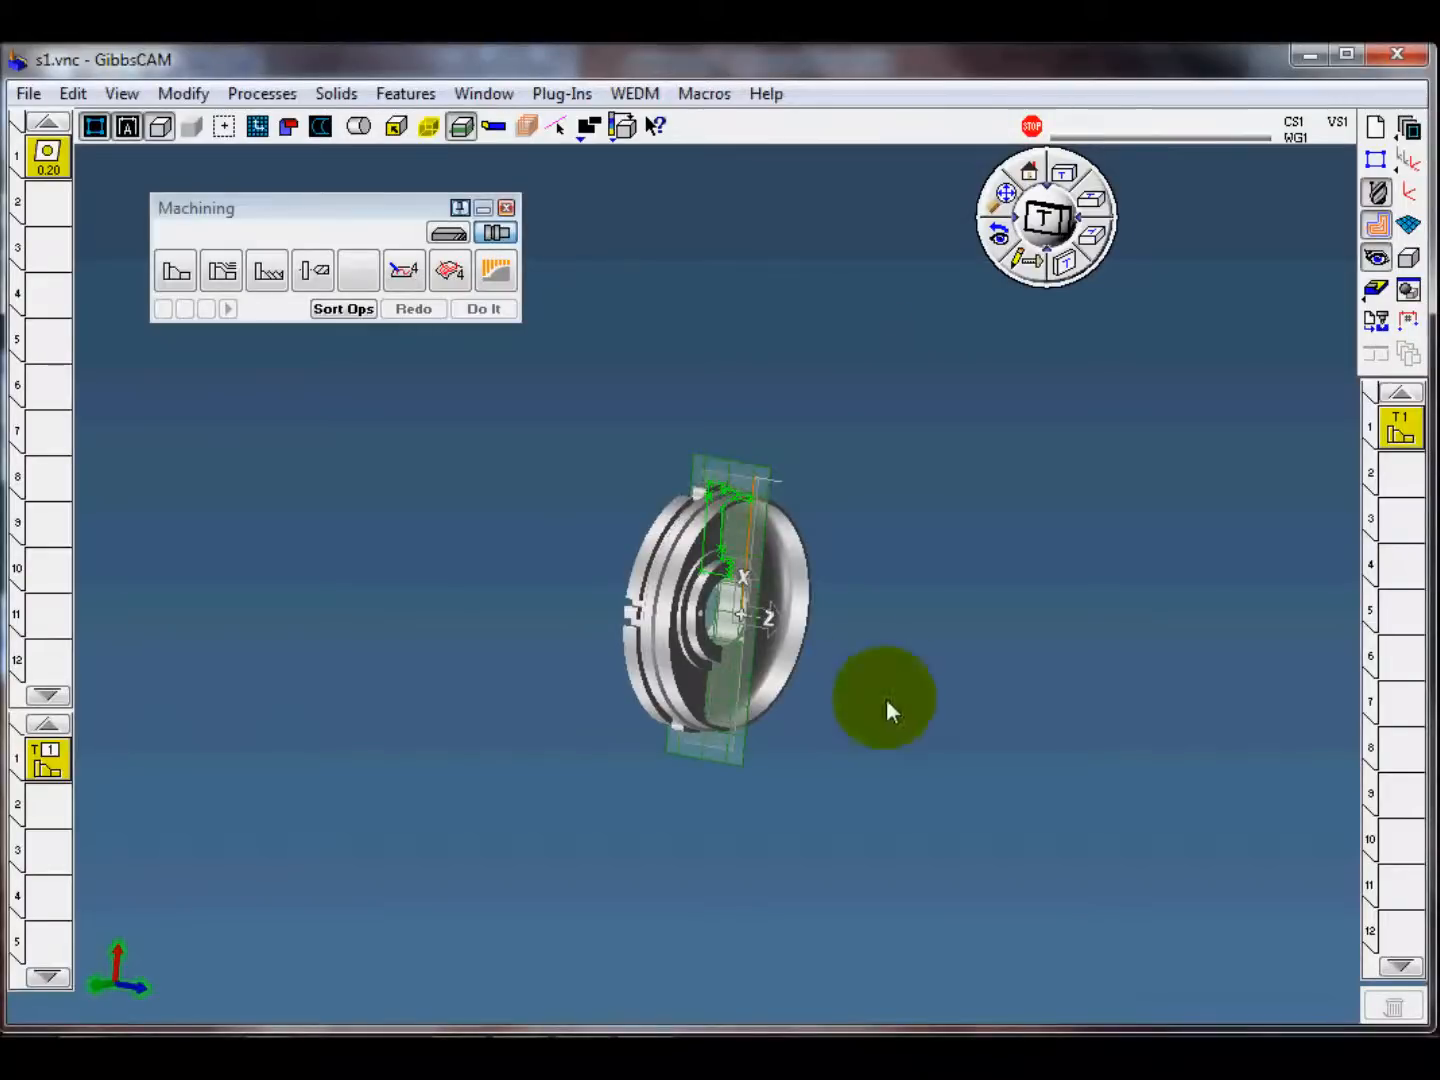
scroll(866, 672, down, 3)
middle_drag(864, 670, 976, 790)
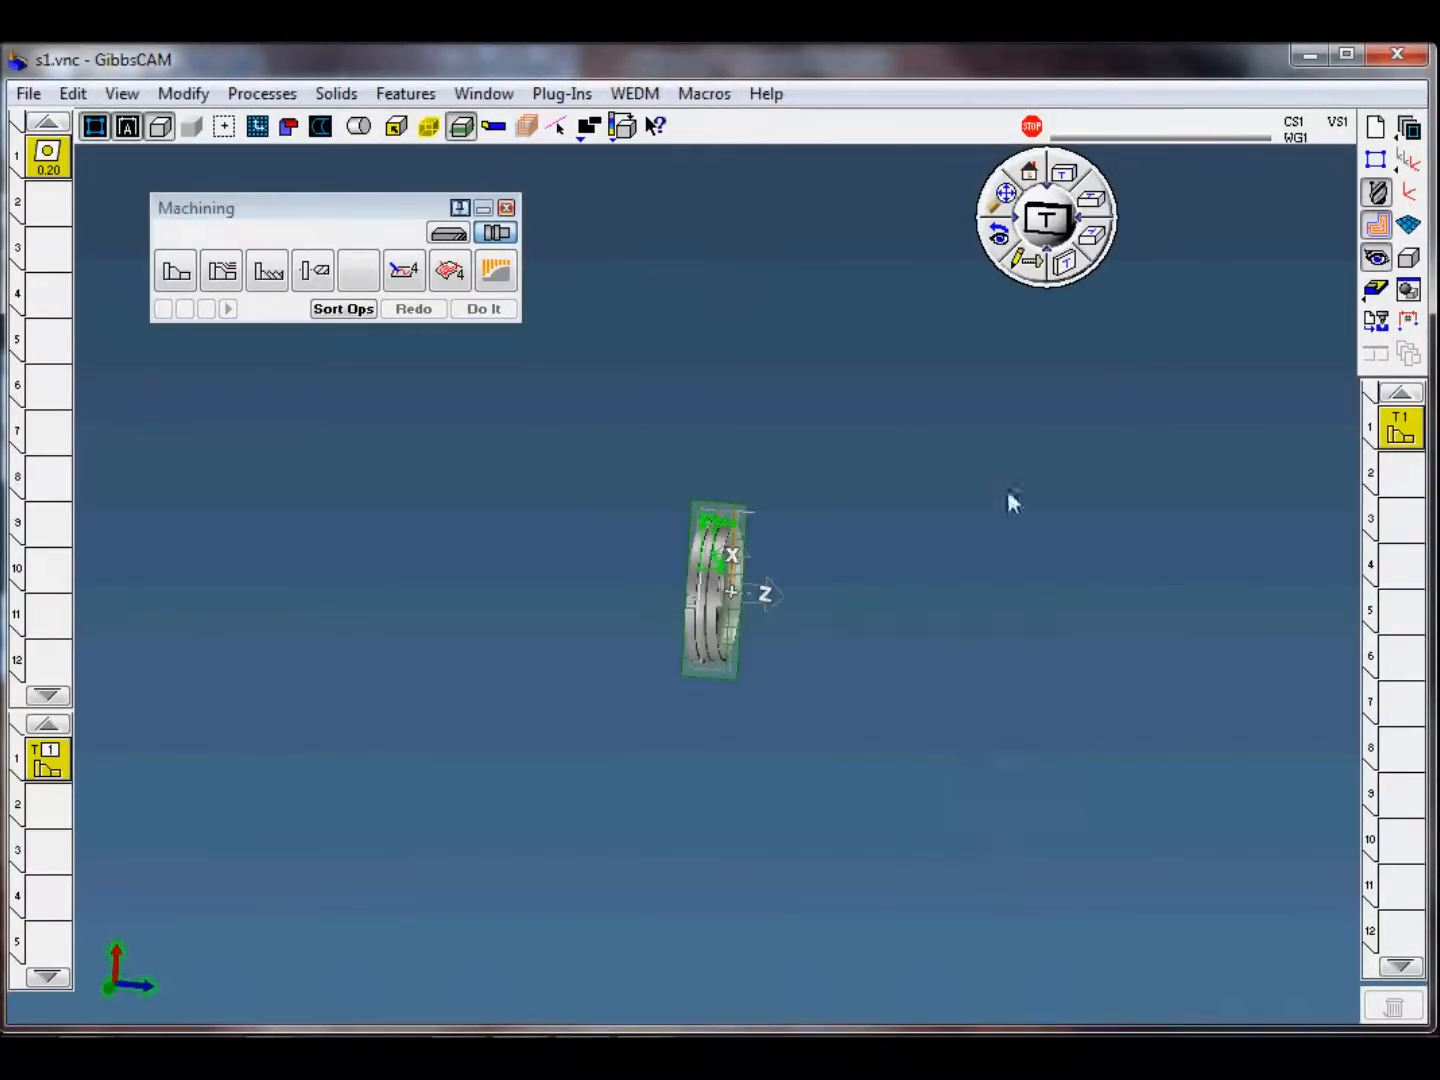
click(1003, 221)
click(1029, 180)
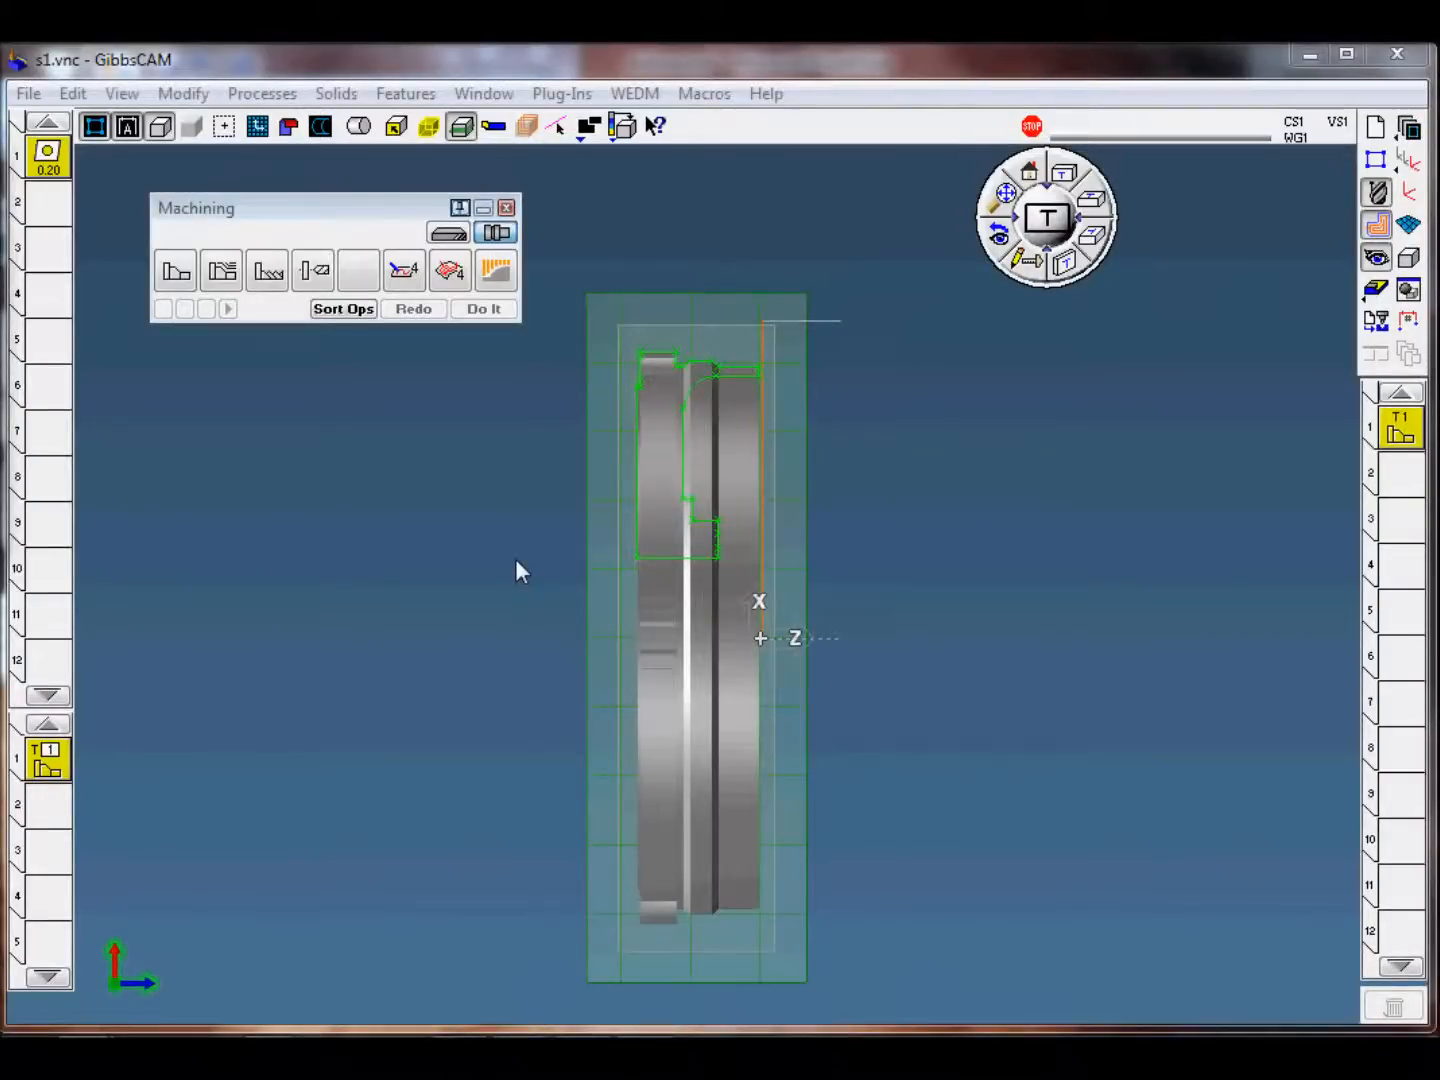
Step: Review the settings of turning tool 1 and the cutting parameters of the process 1 contour, closing each unchanged
double_click(48, 152)
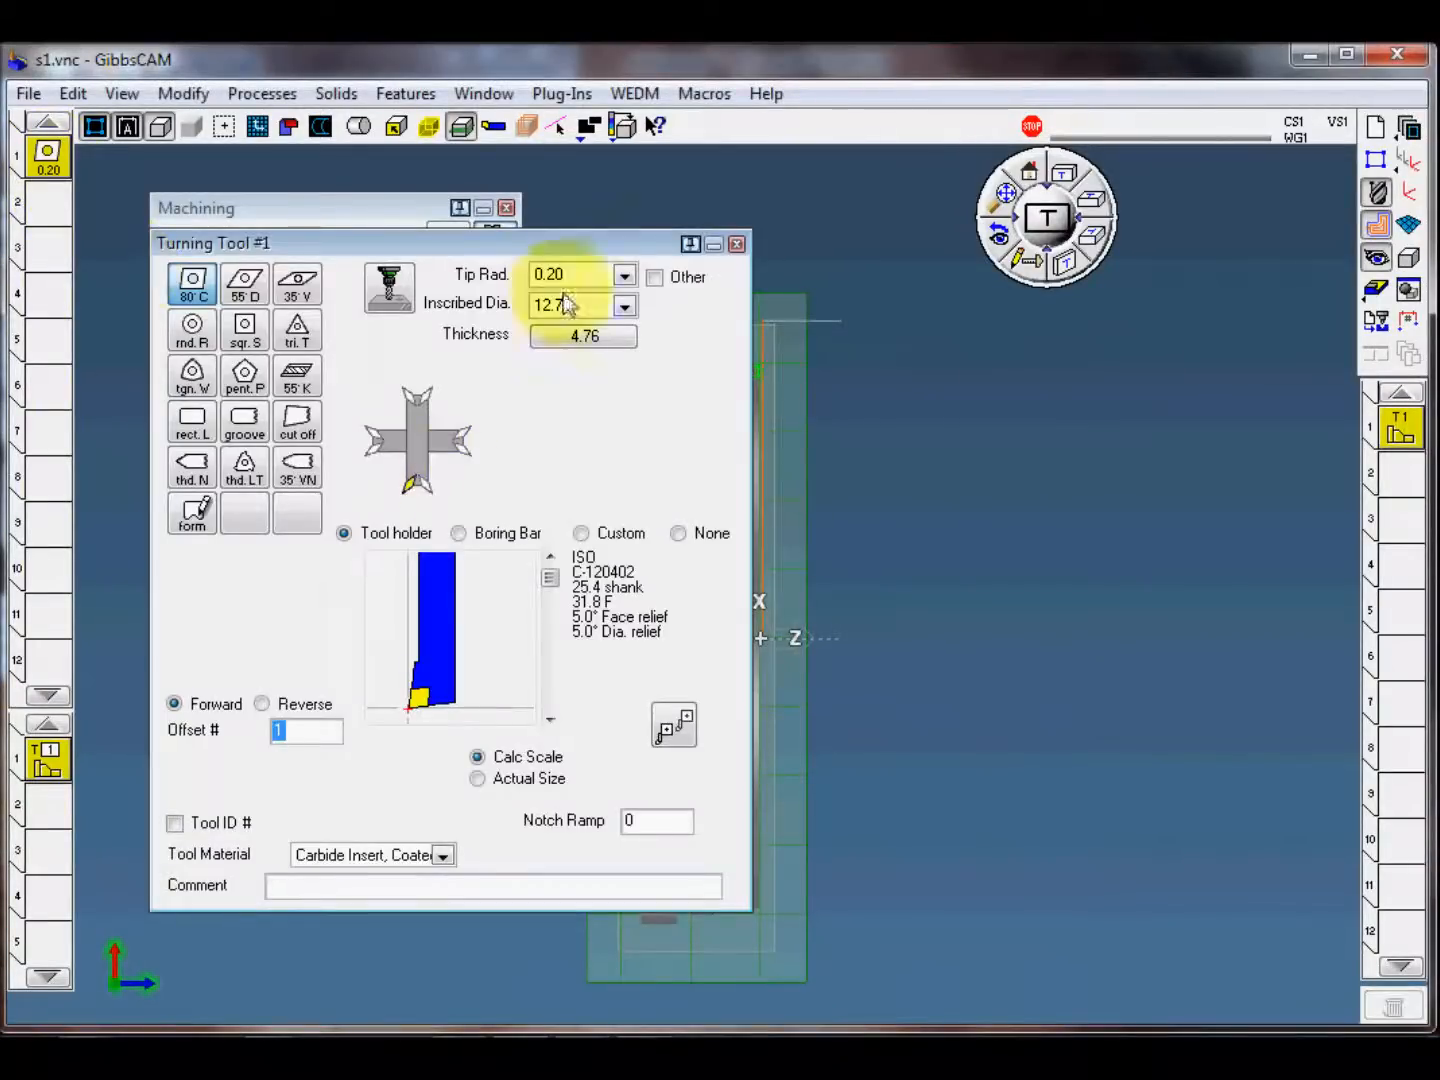
click(736, 245)
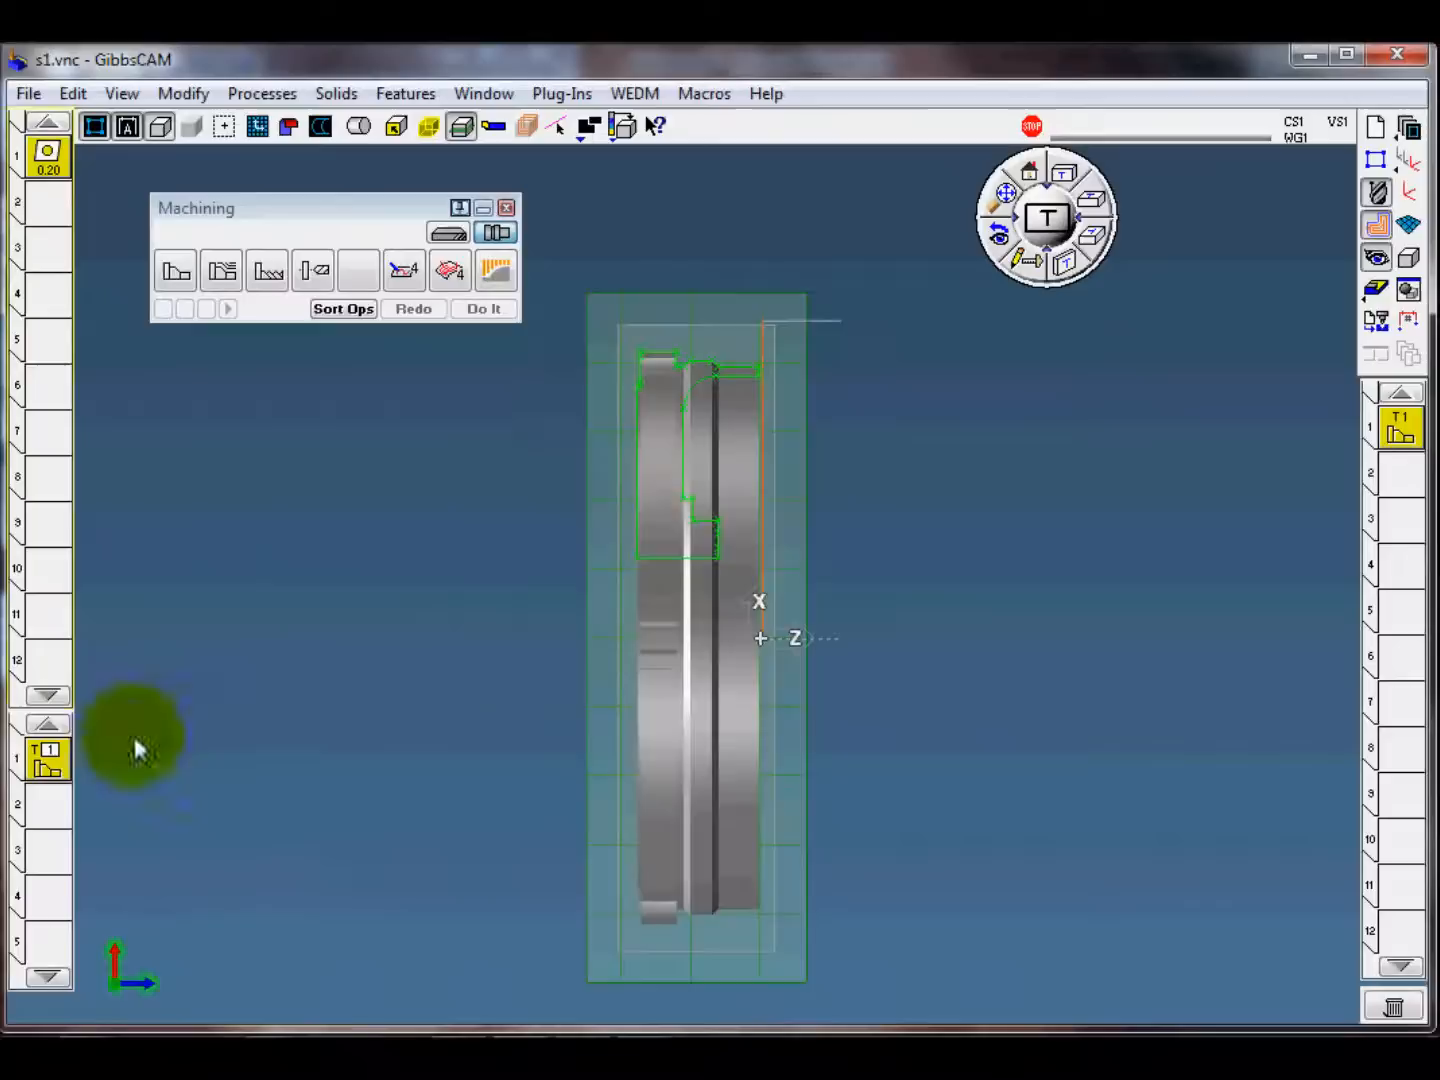
double_click(47, 762)
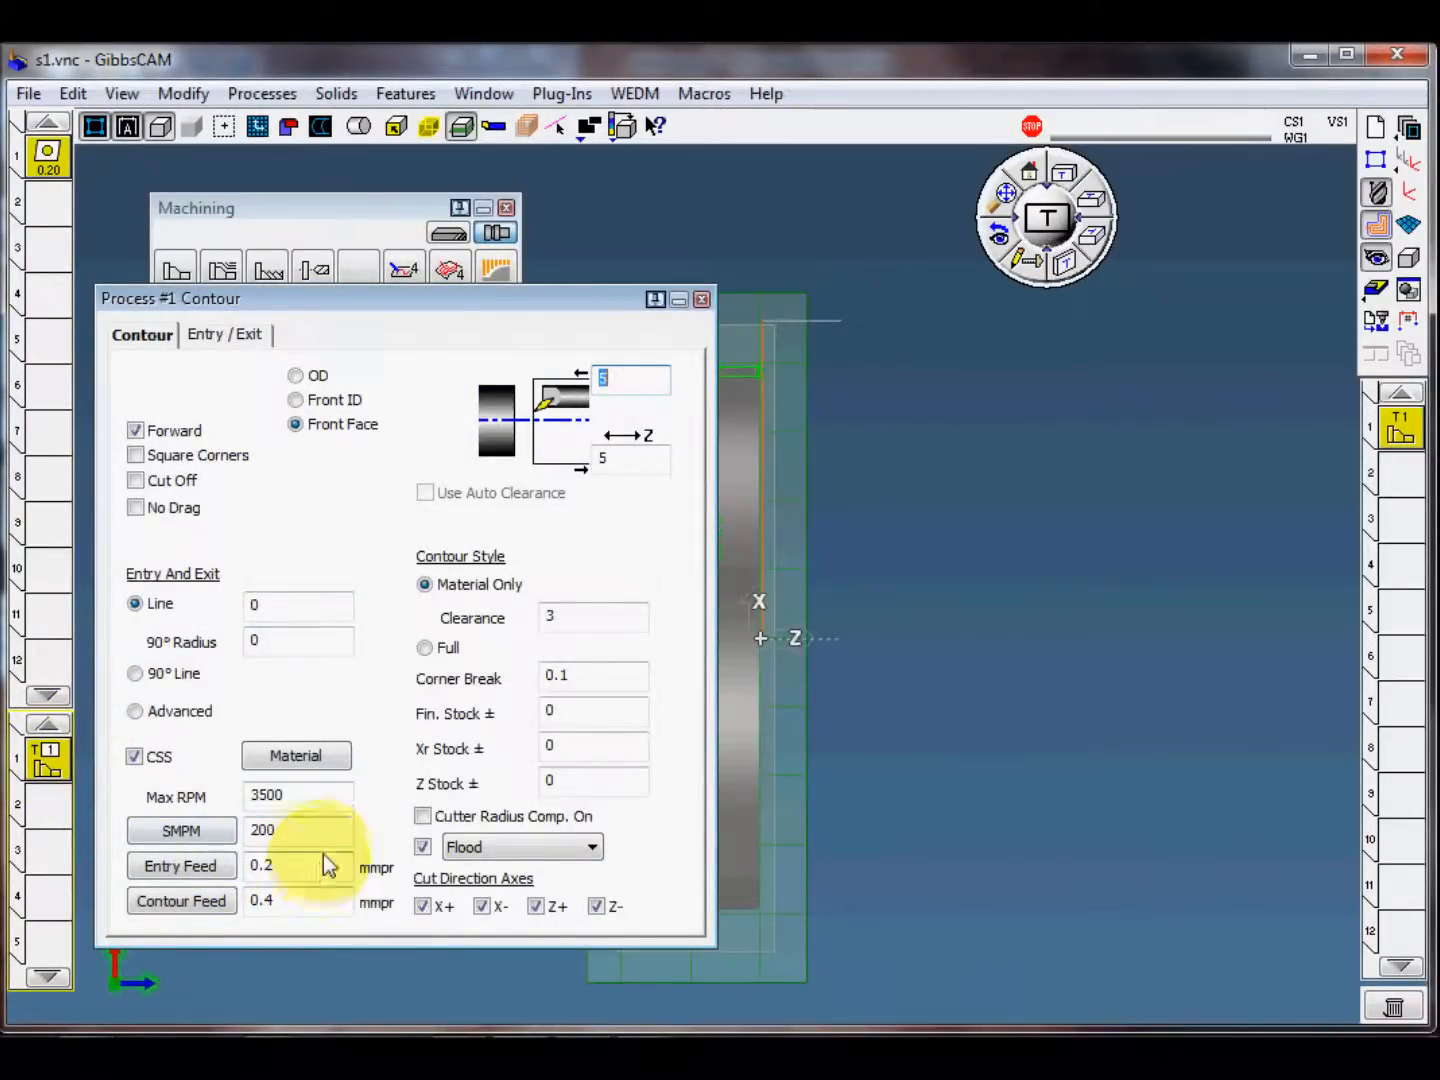
click(702, 300)
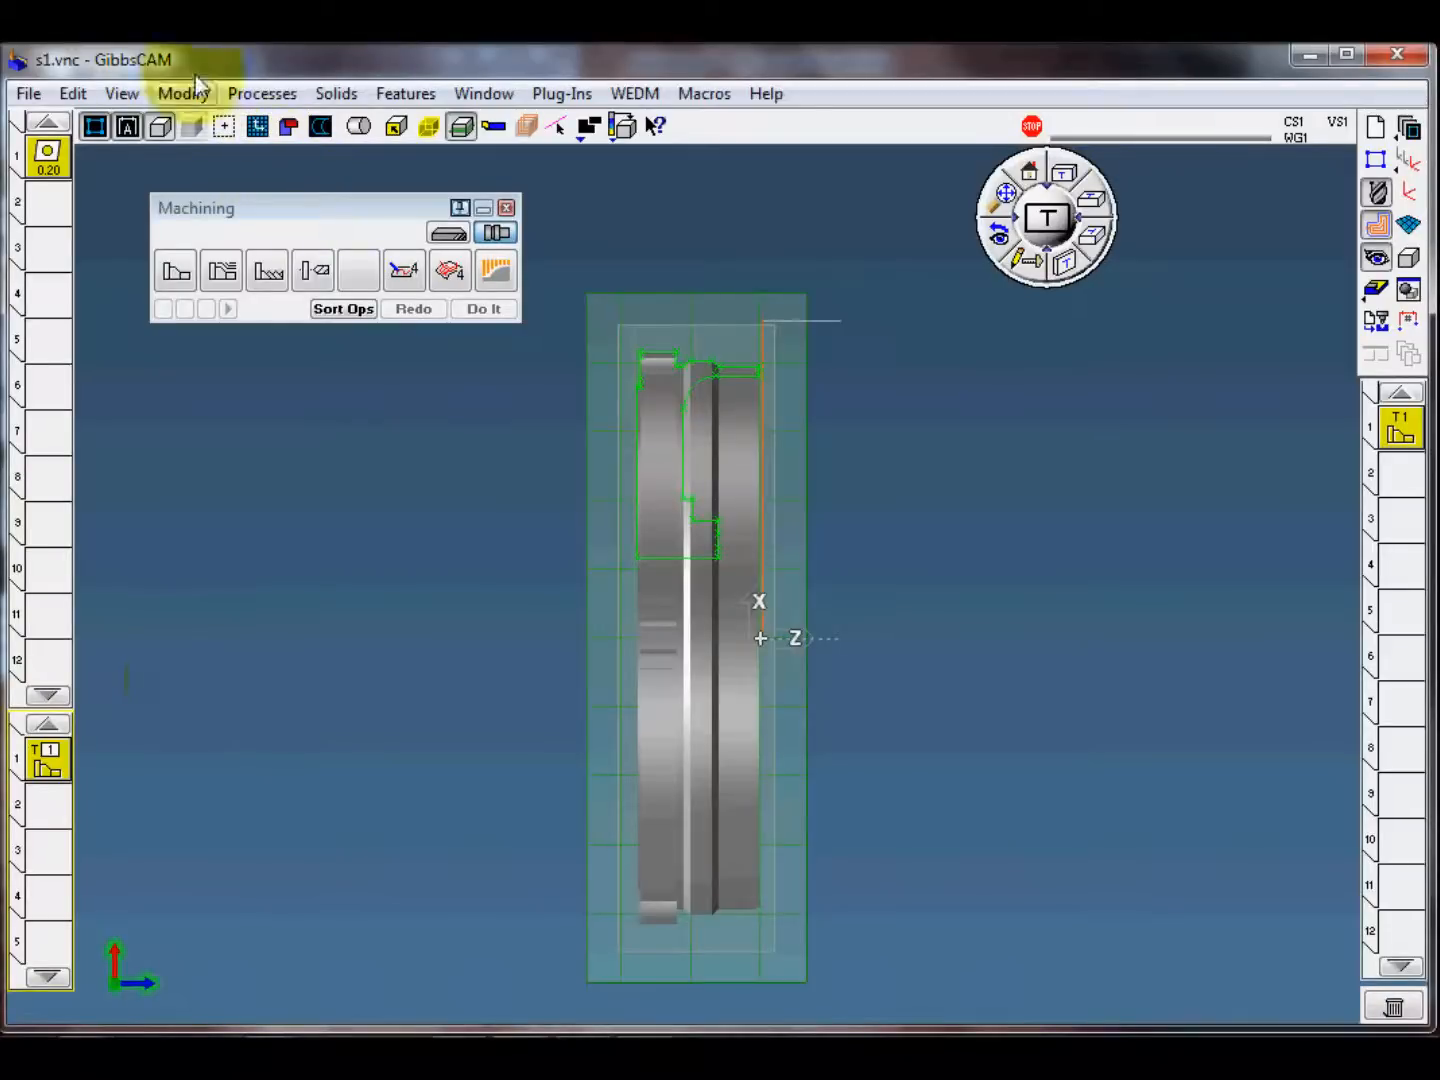
Step: Save the facing process as a process file named "my facing" in the x1 folder on drive D:
click(260, 93)
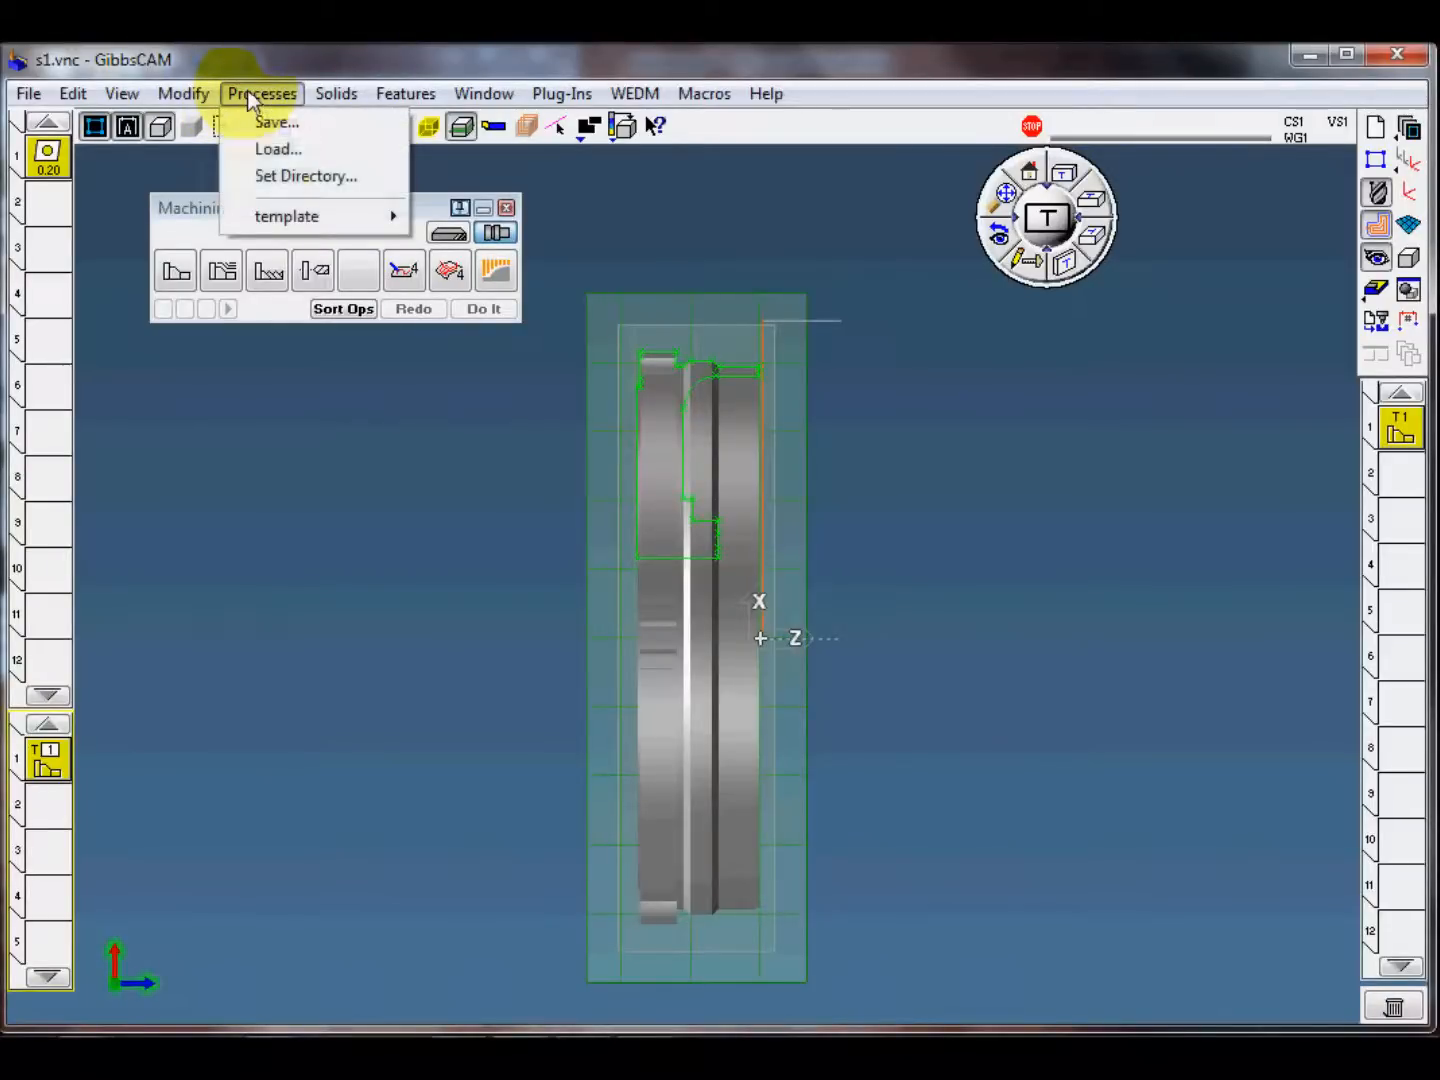
click(299, 125)
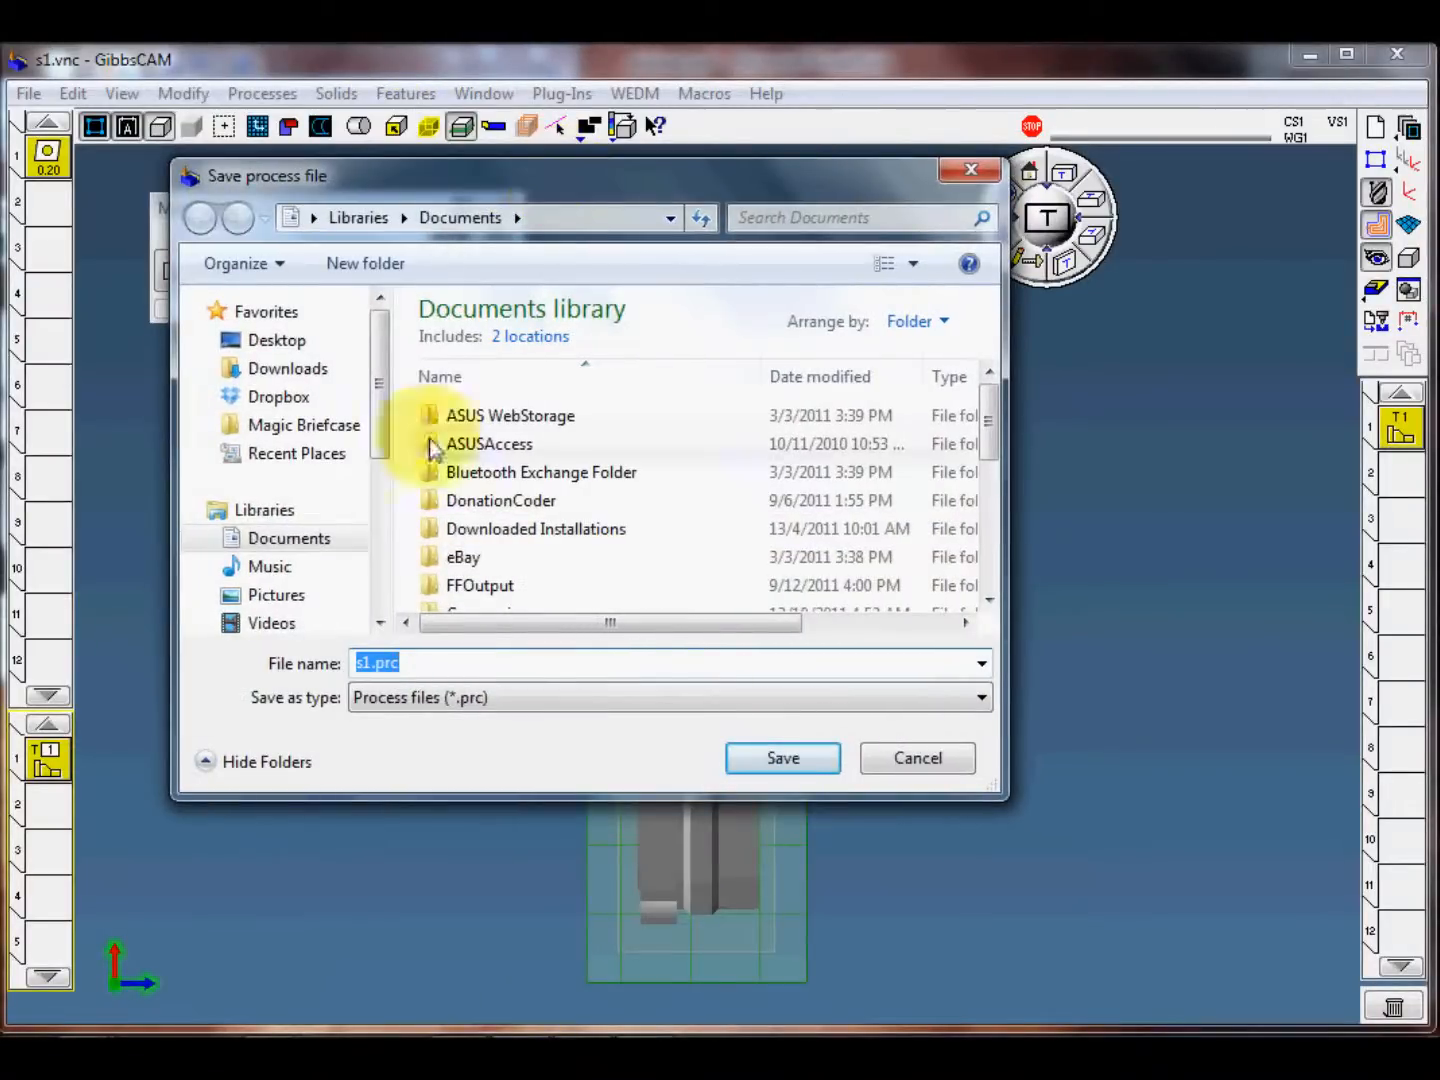
click(275, 338)
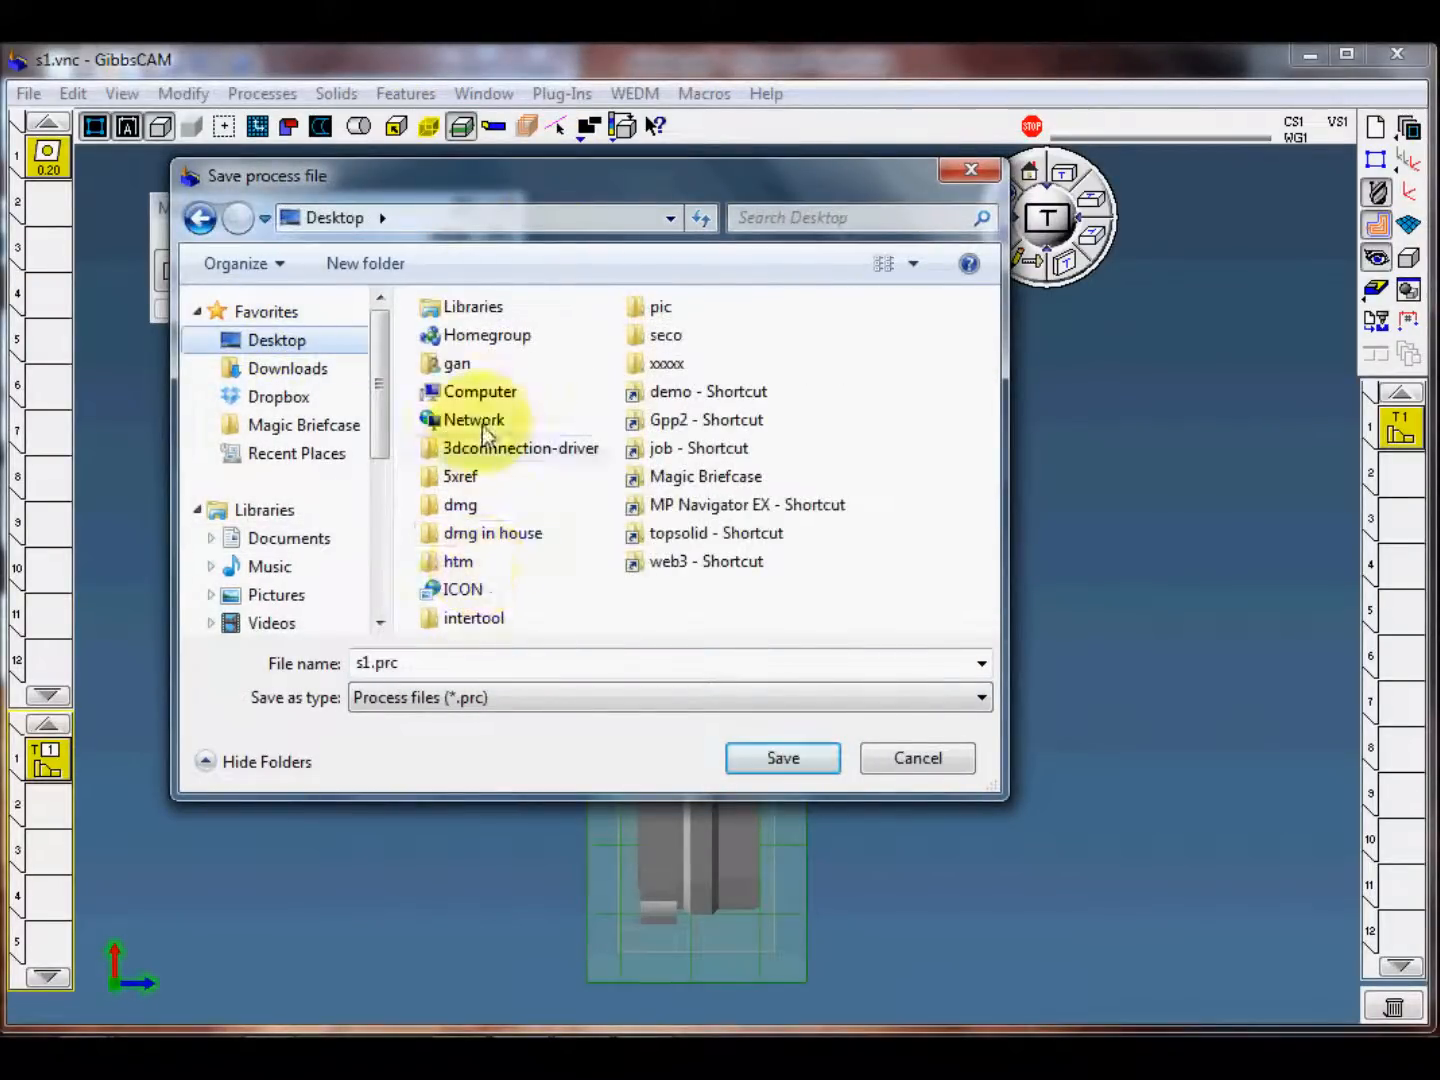
double_click(492, 391)
double_click(520, 440)
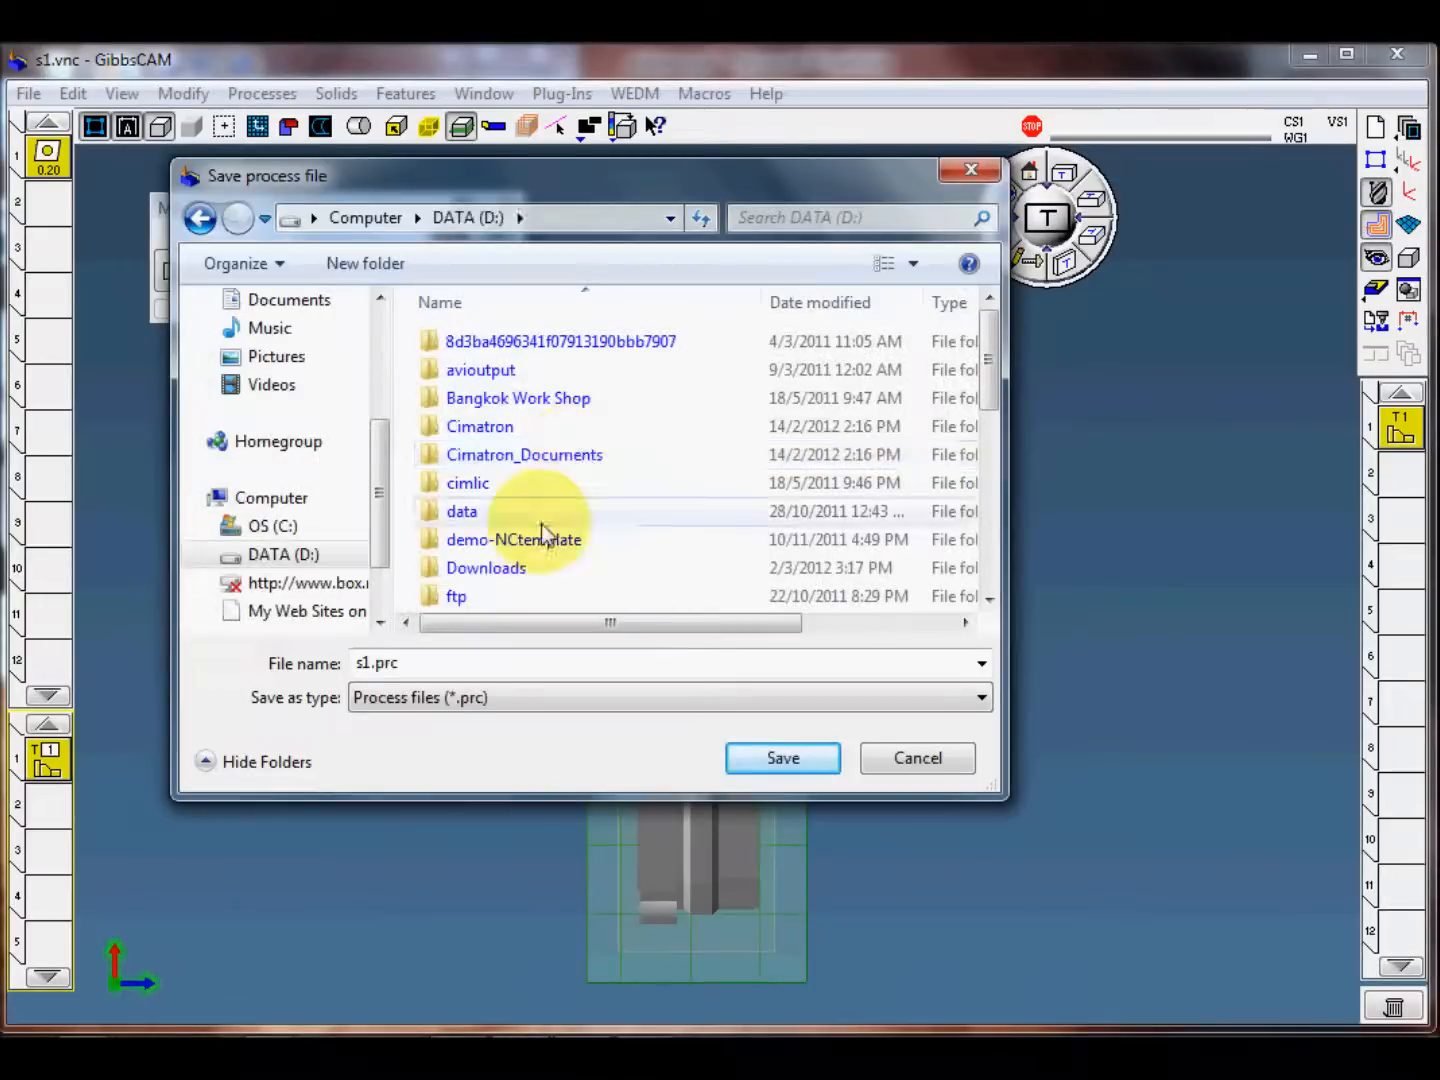
scroll(554, 530, down, 2)
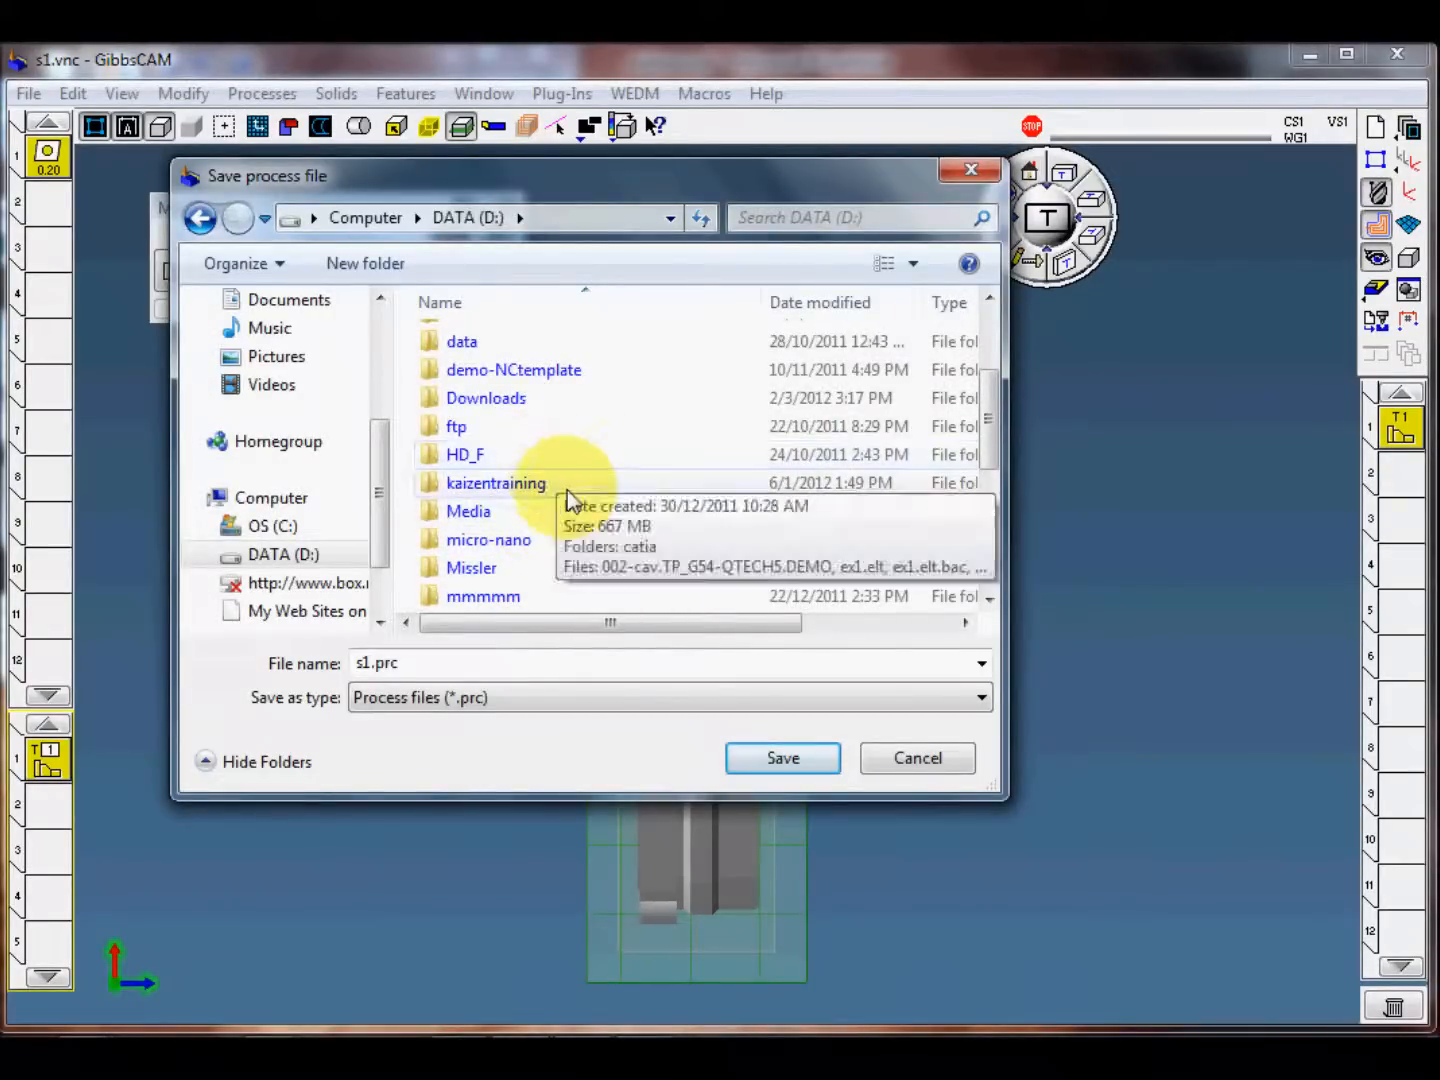
click(568, 491)
scroll(567, 490, down, 3)
click(483, 567)
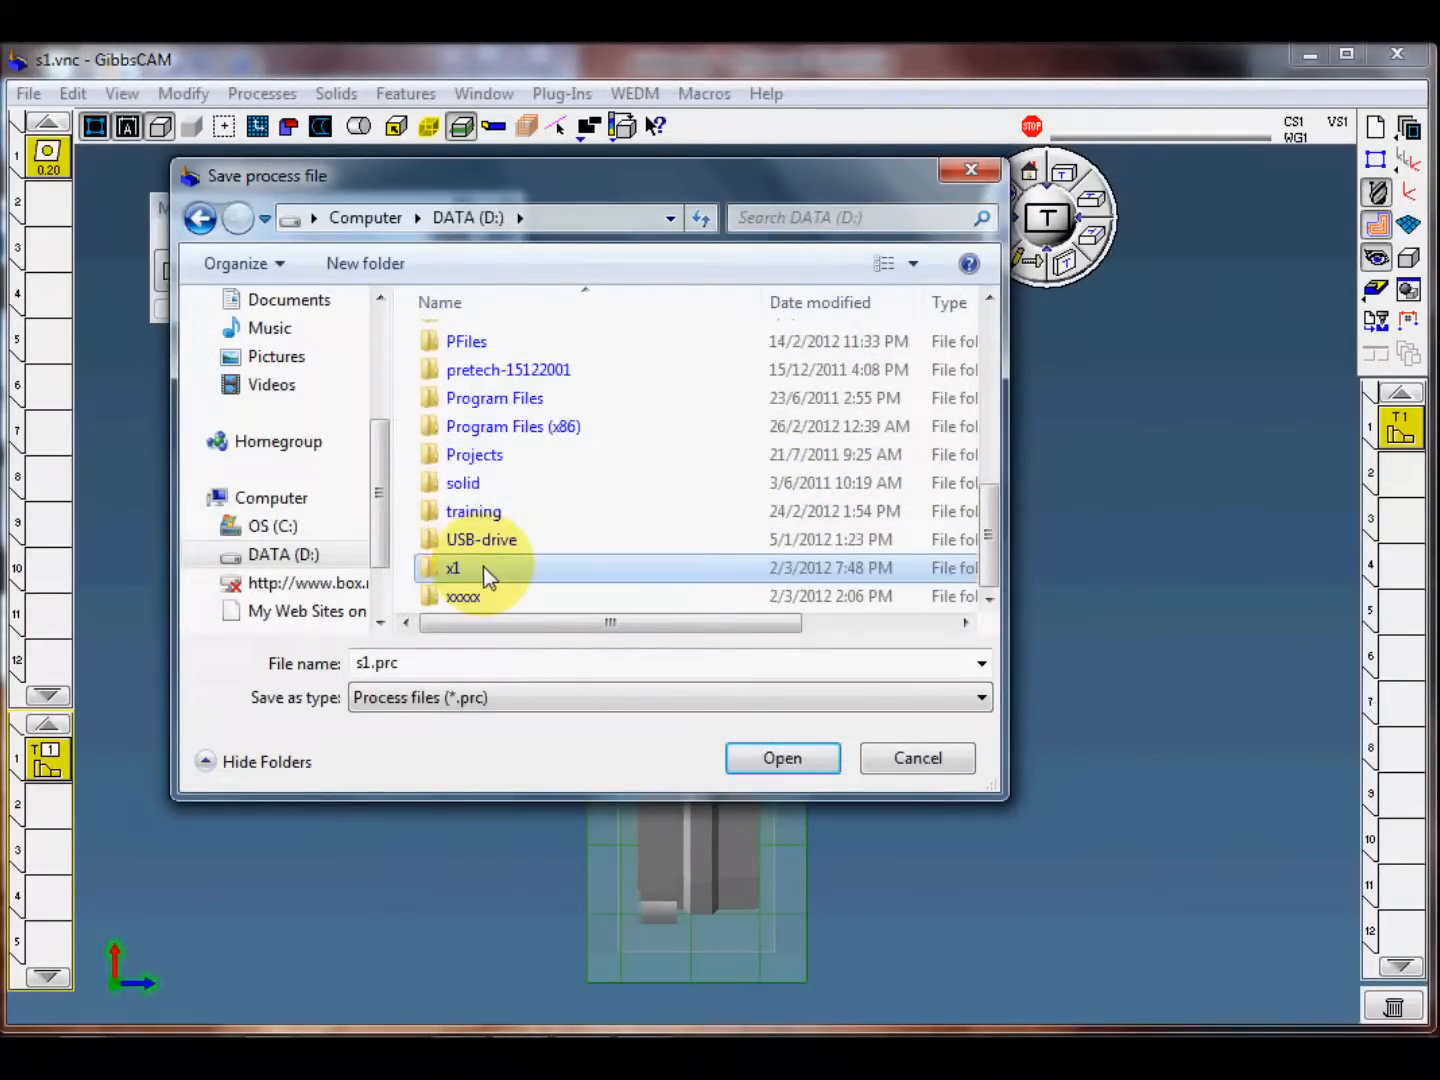
double_click(482, 567)
double_click(432, 668)
text(my facing)
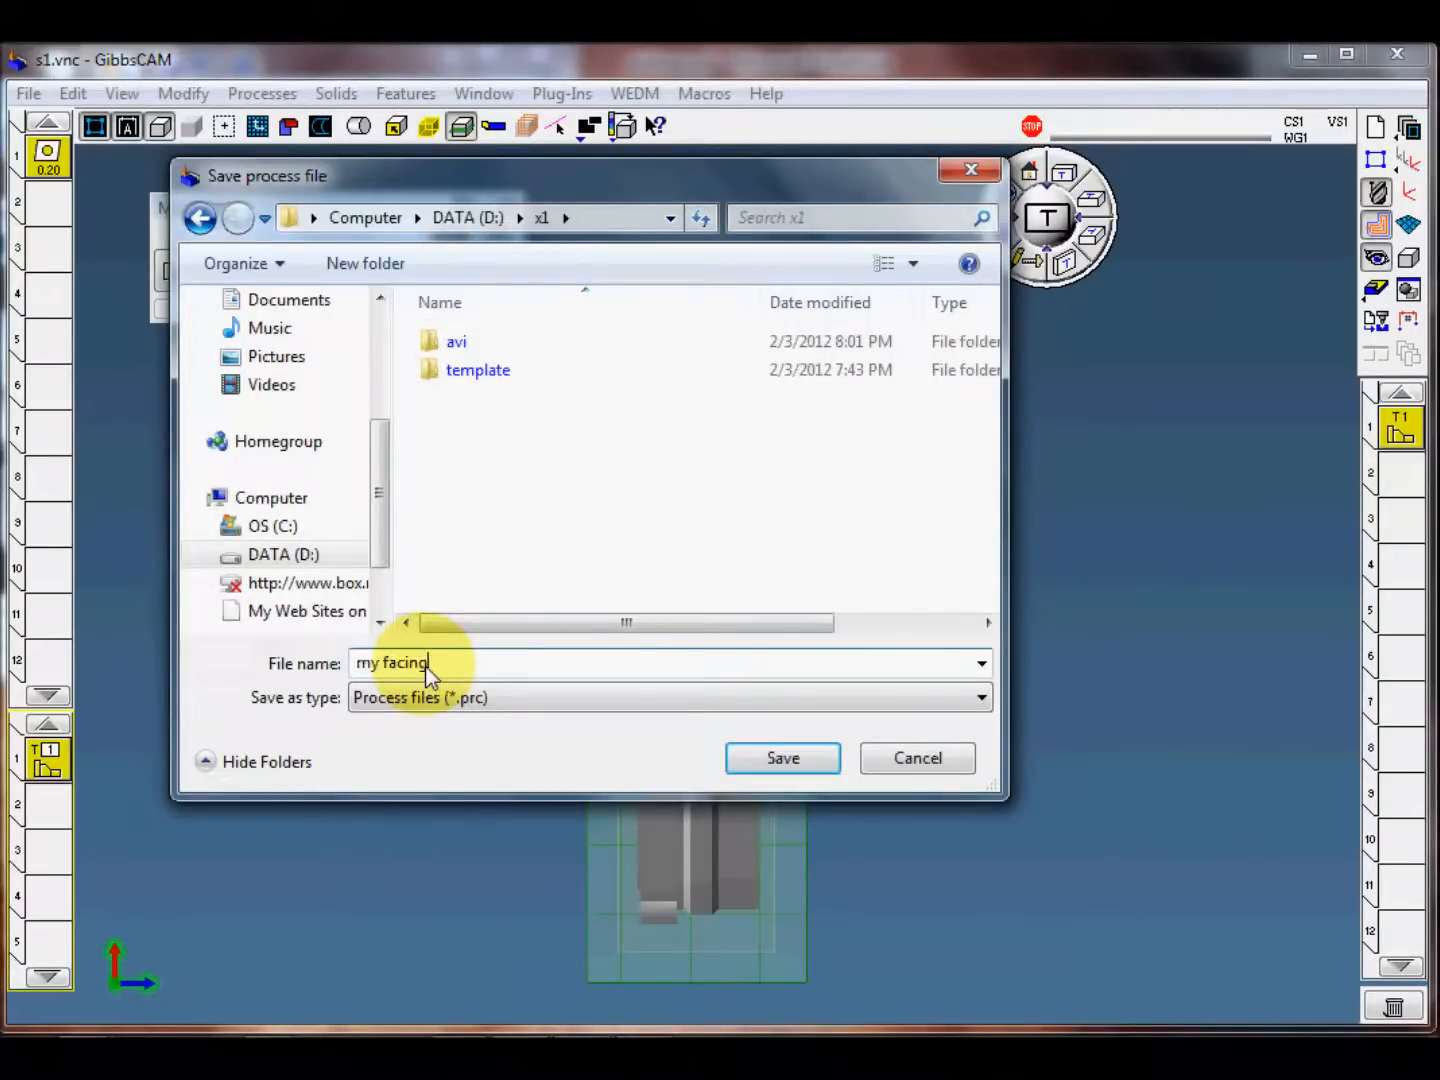
click(784, 761)
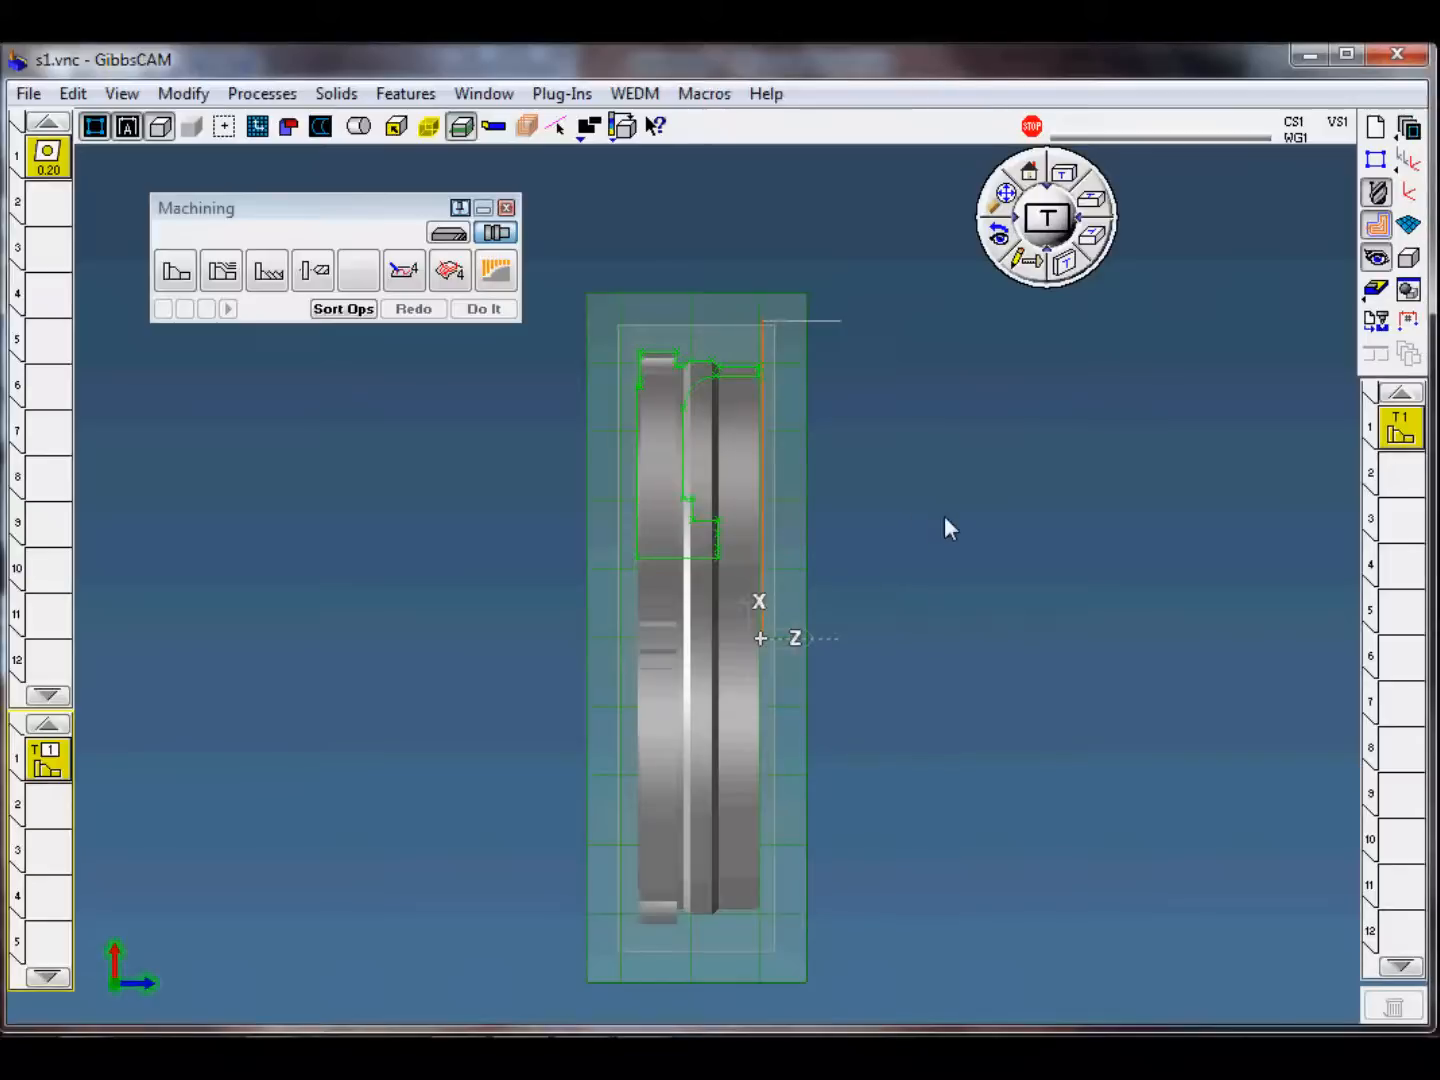
Step: Make the empty operation position 2 current and delete the contour process from process position 1
click(1401, 491)
middle_drag(872, 638, 931, 568)
middle_drag(1039, 514, 1003, 542)
click(48, 754)
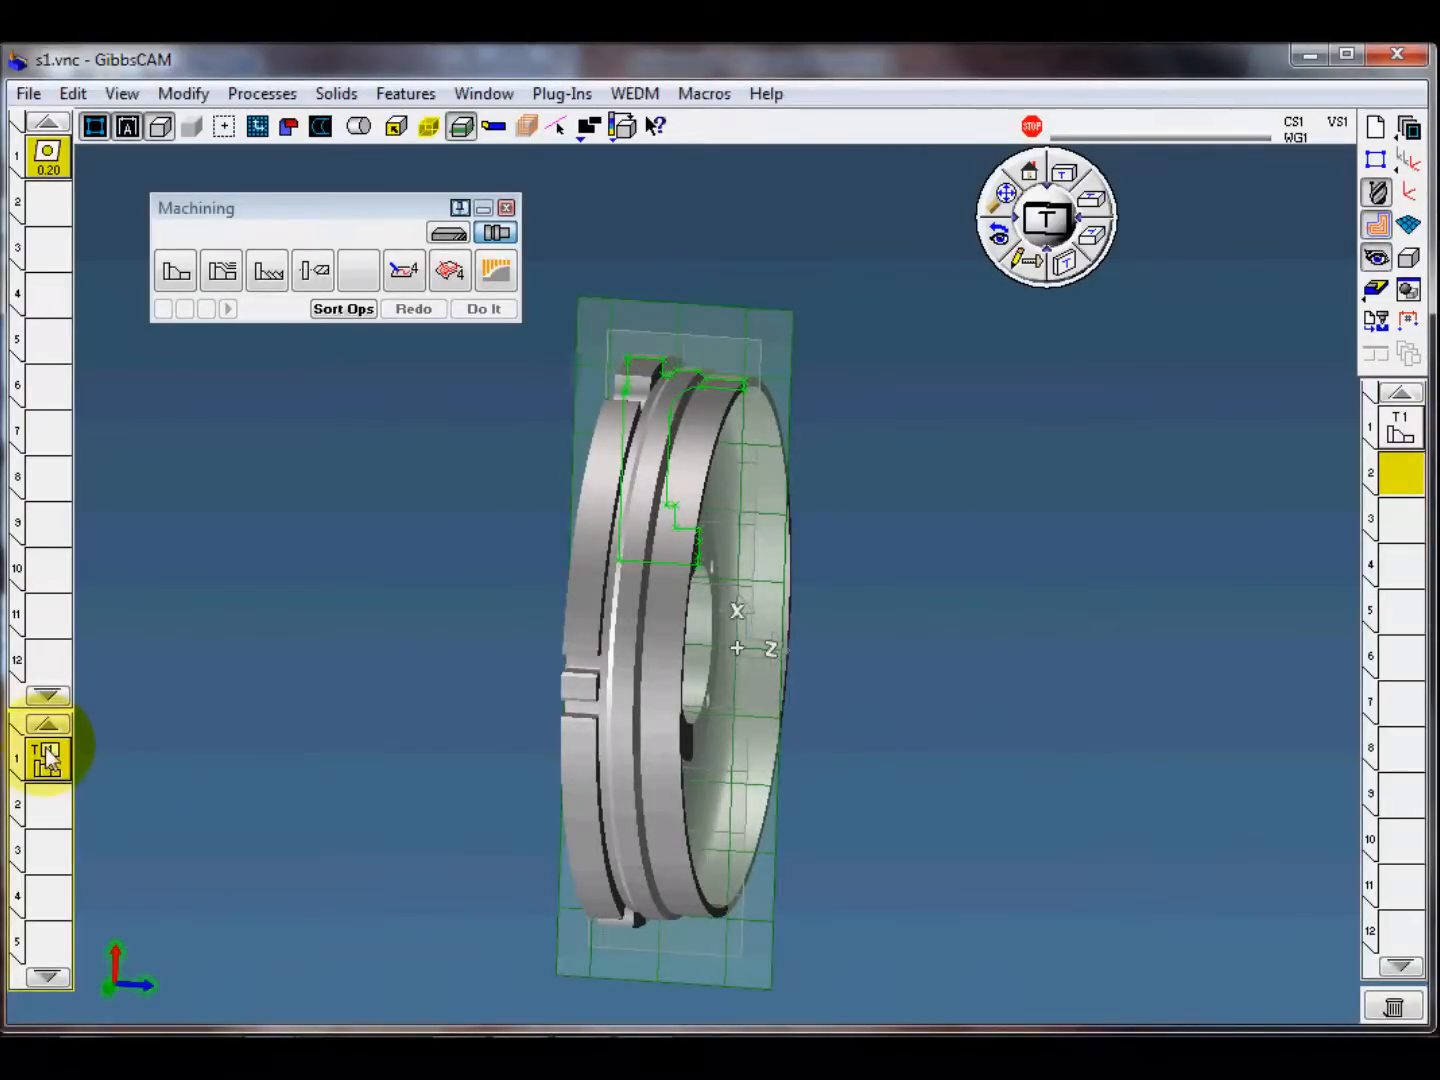
key(Delete)
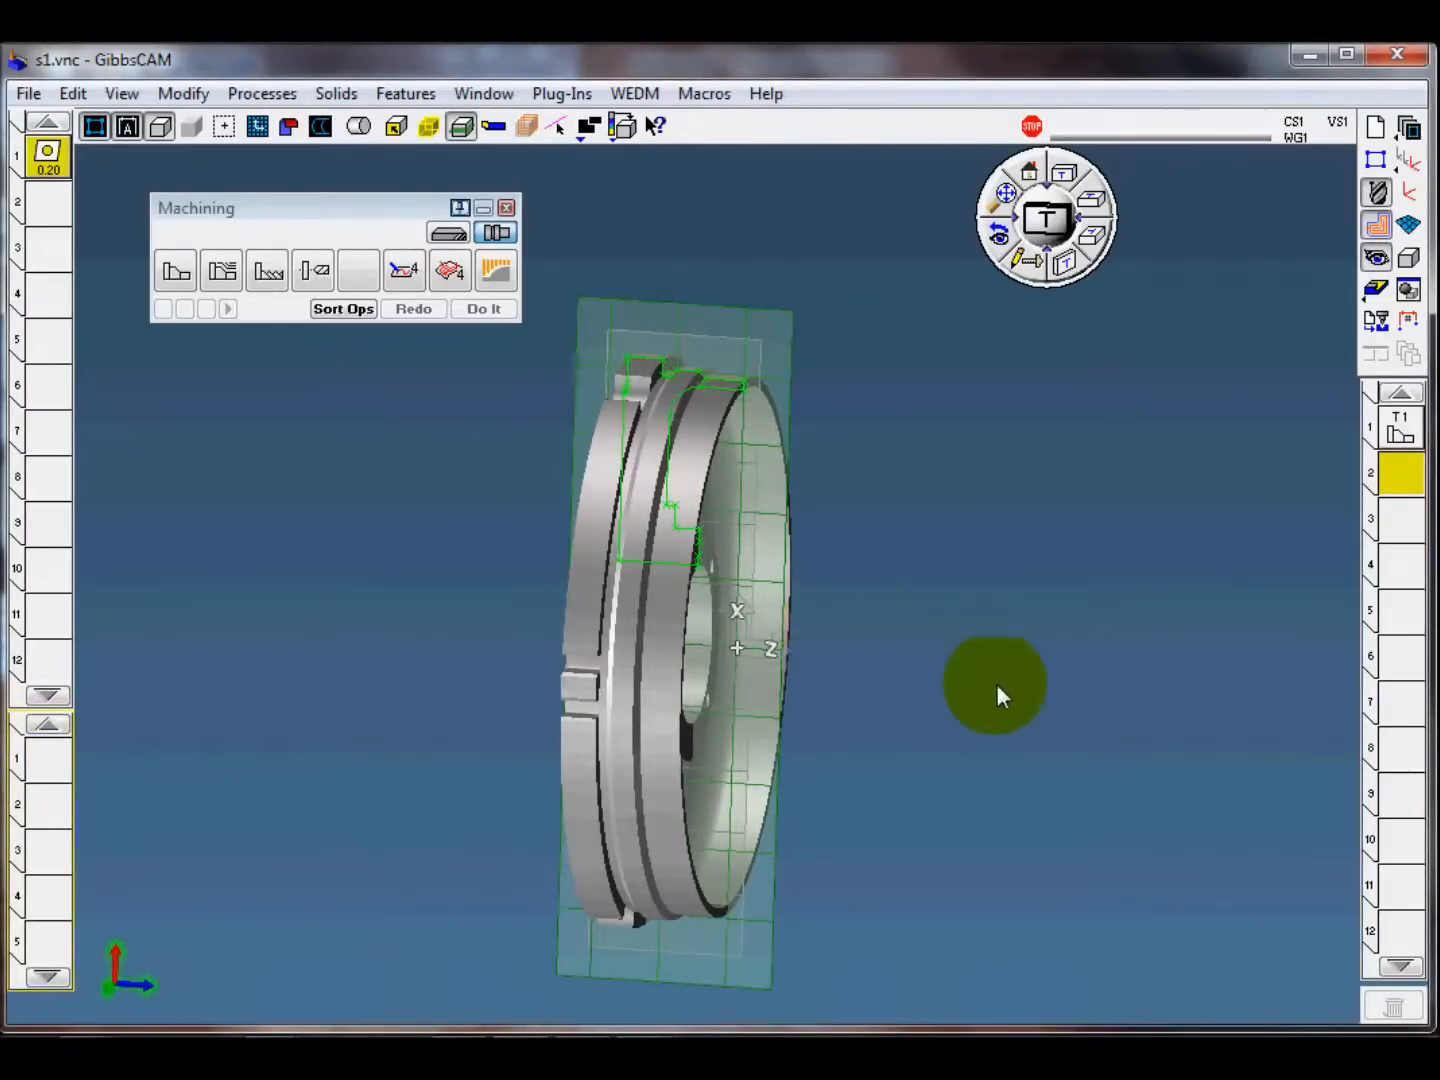
Step: Examine the part's front and back sides with its profile outline, and return to the home view
middle_drag(998, 692, 629, 613)
middle_drag(892, 663, 1030, 638)
scroll(947, 617, down, 2)
scroll(1120, 560, down, 1)
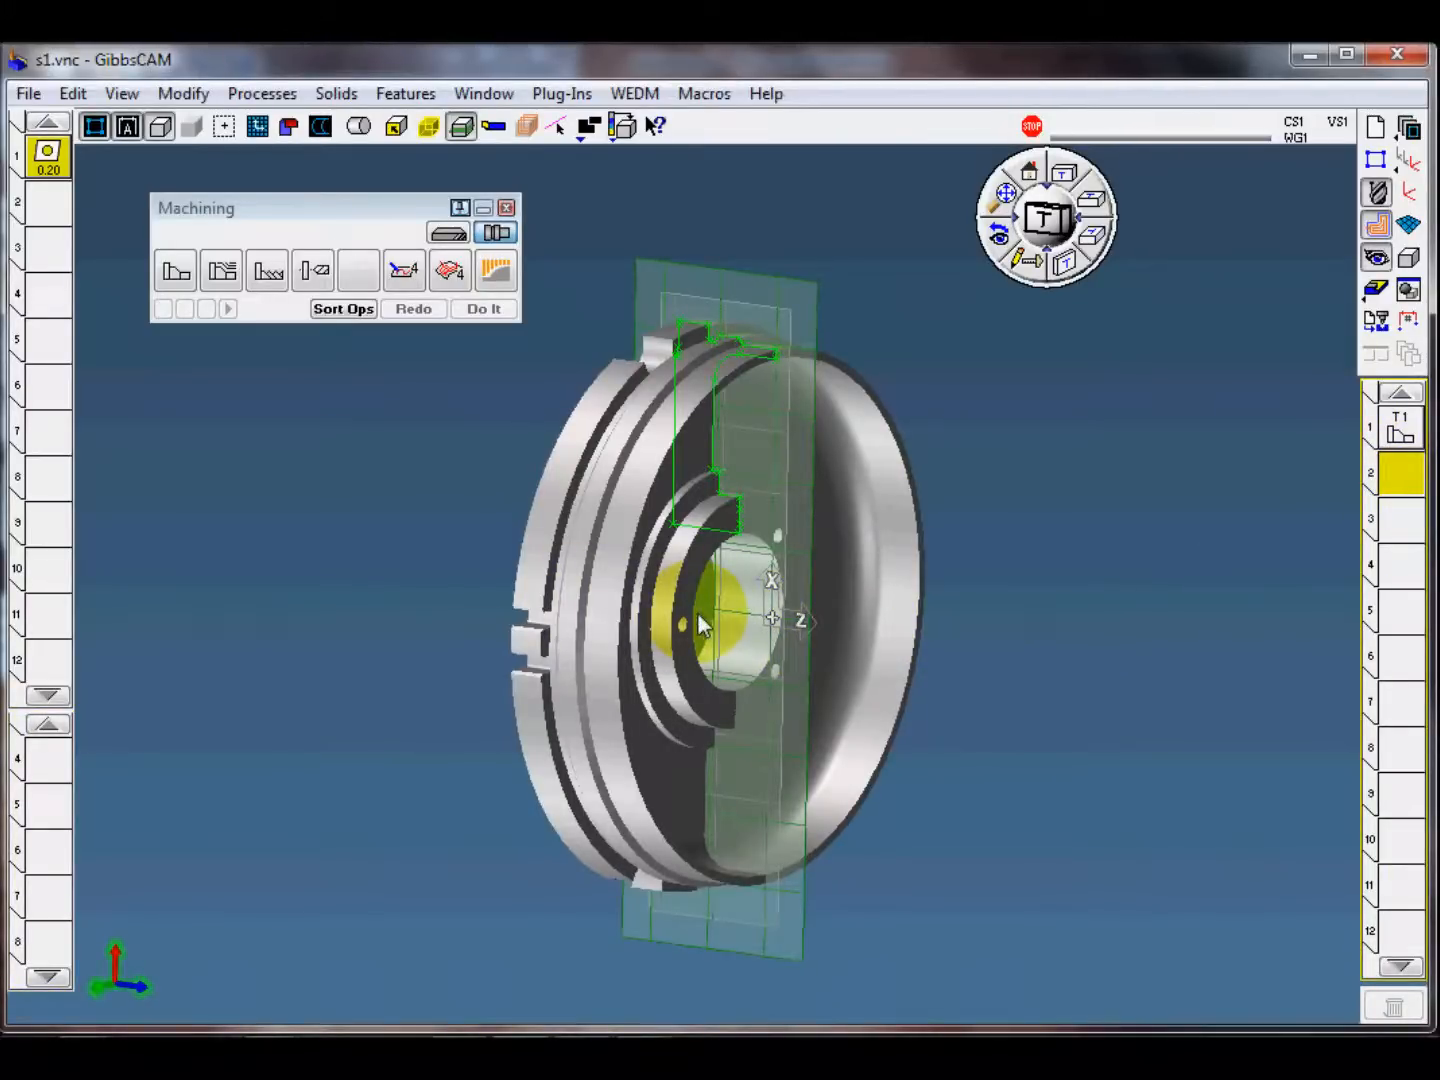
middle_drag(669, 638, 529, 529)
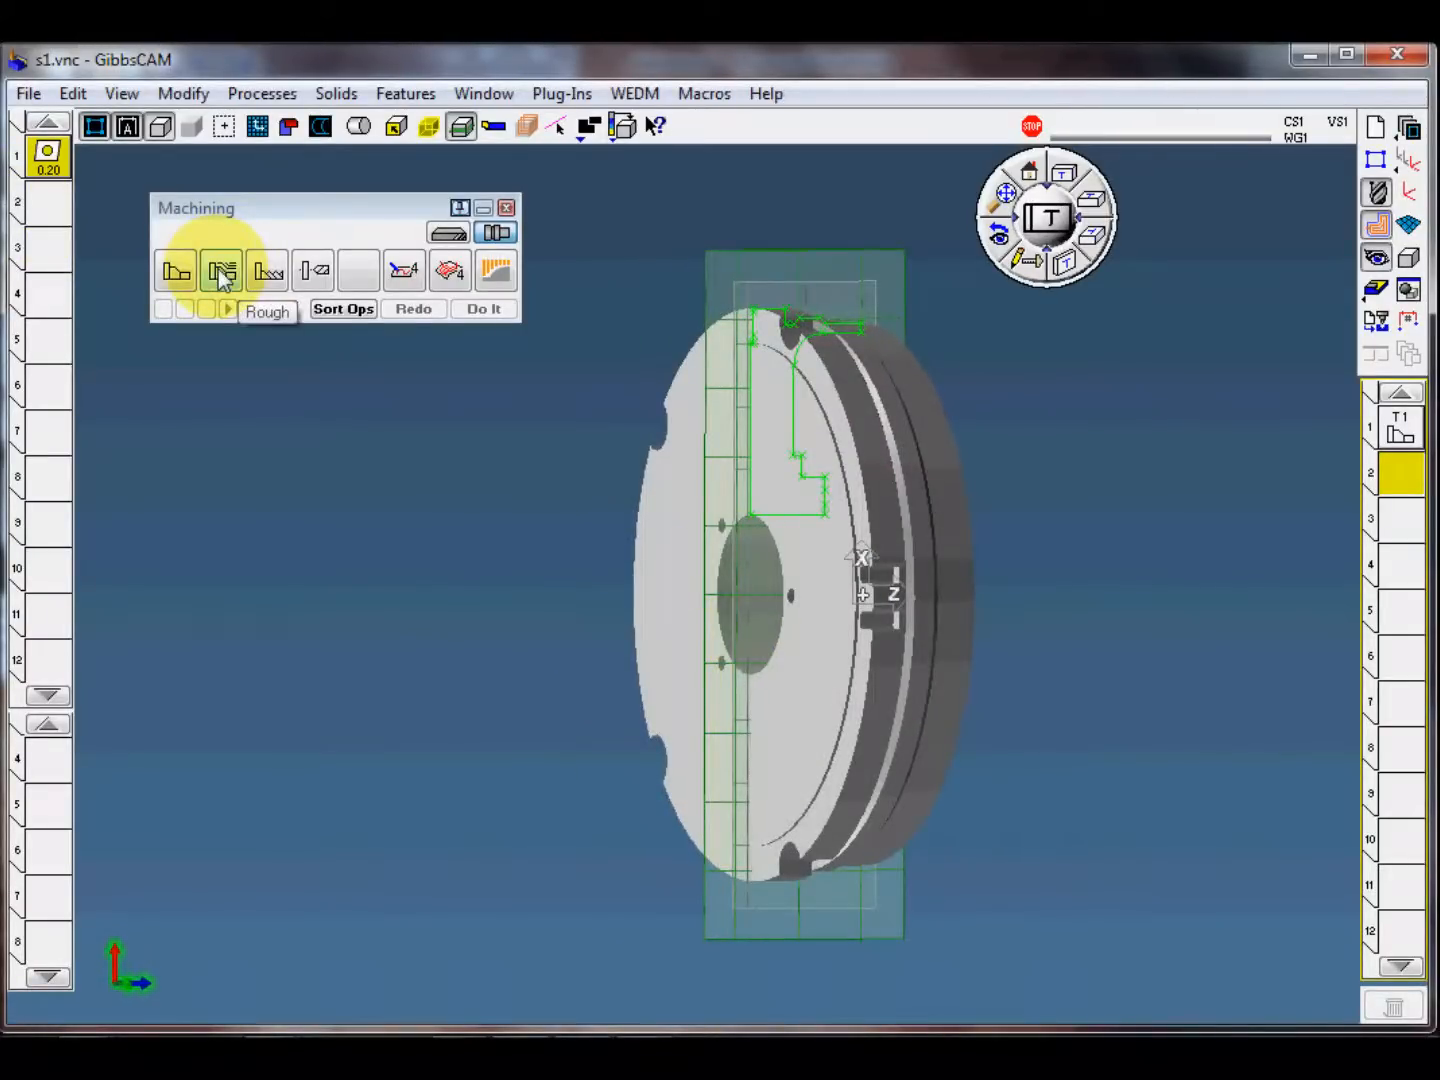
middle_drag(992, 593, 958, 508)
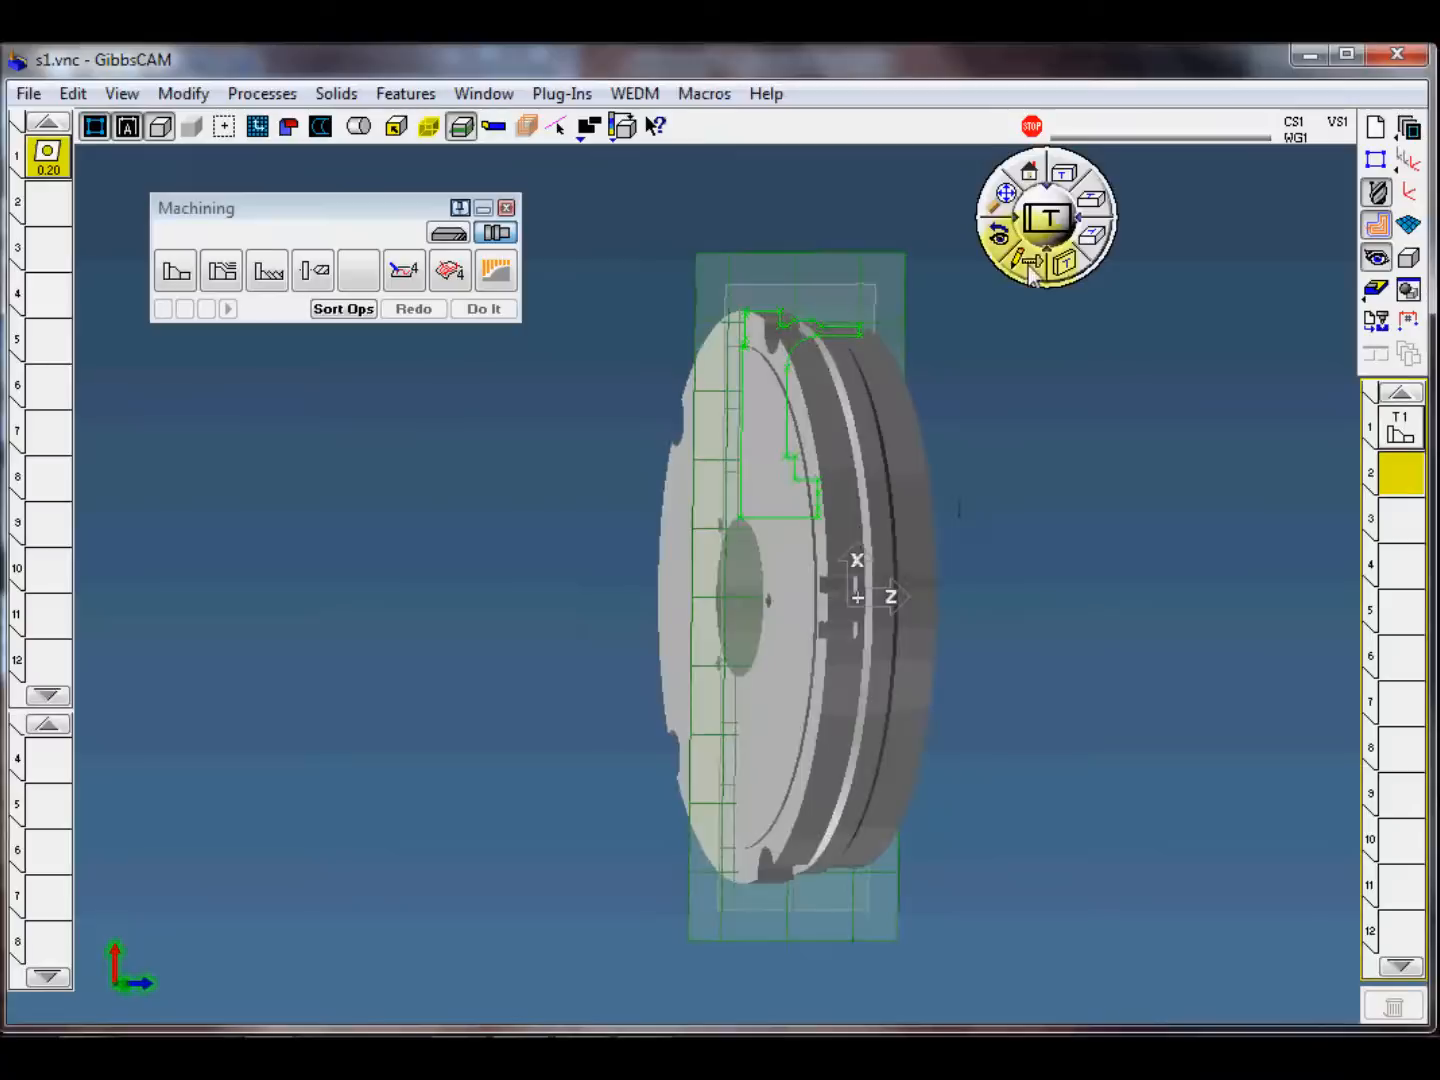
click(1030, 176)
middle_drag(1022, 565, 980, 583)
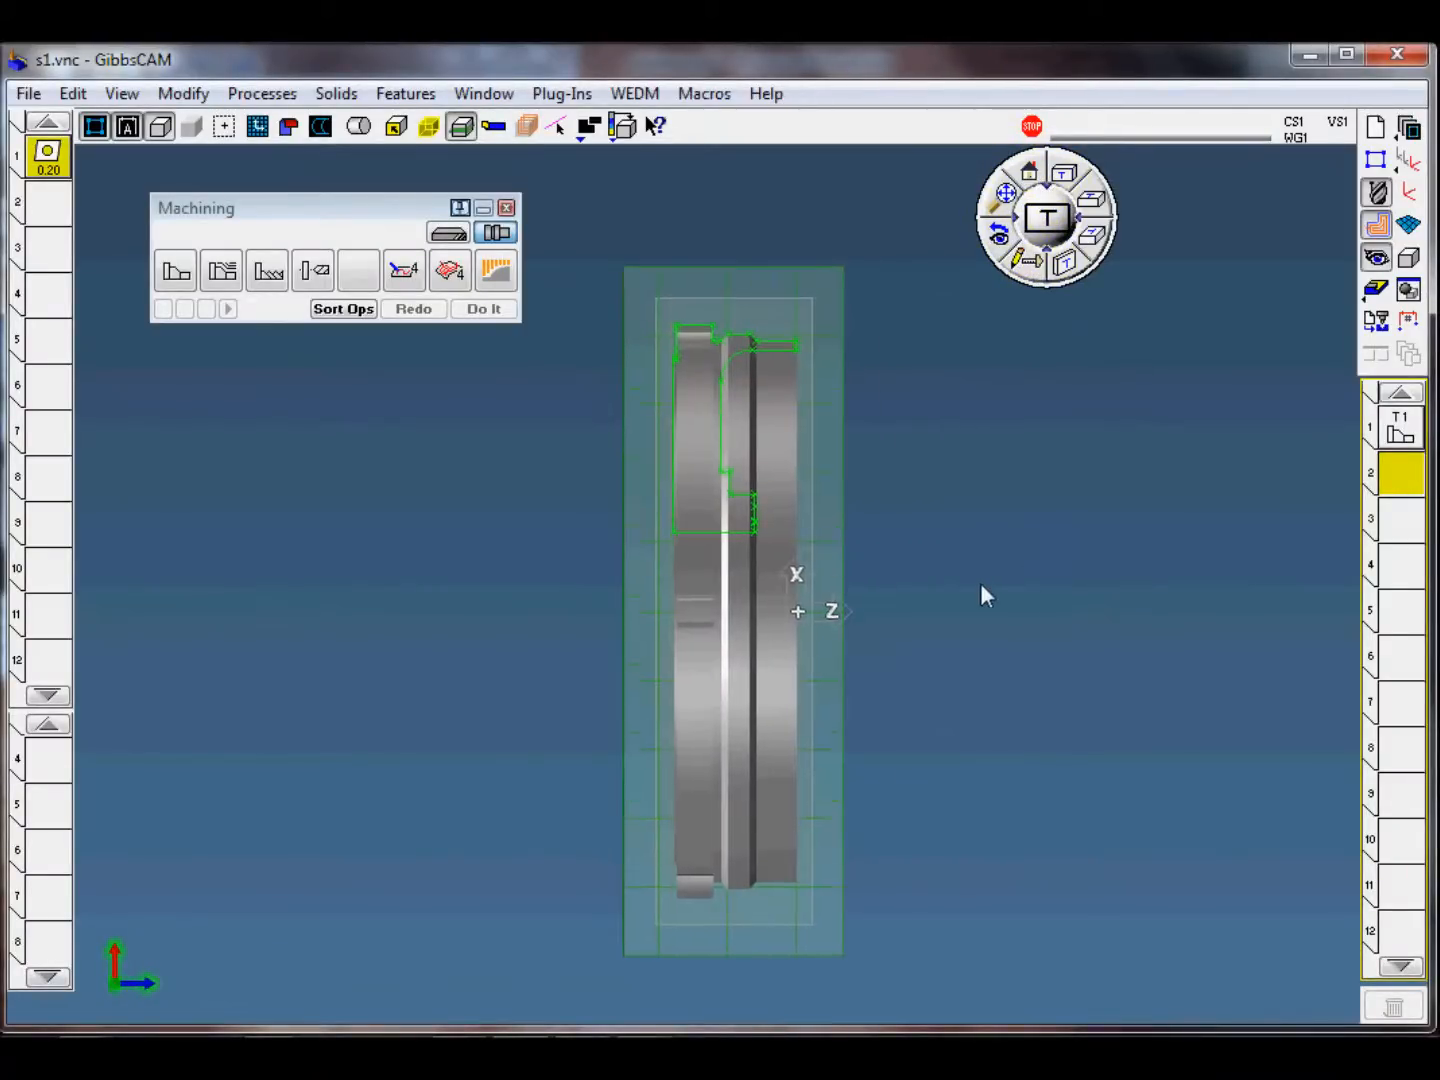
scroll(929, 585, up, 2)
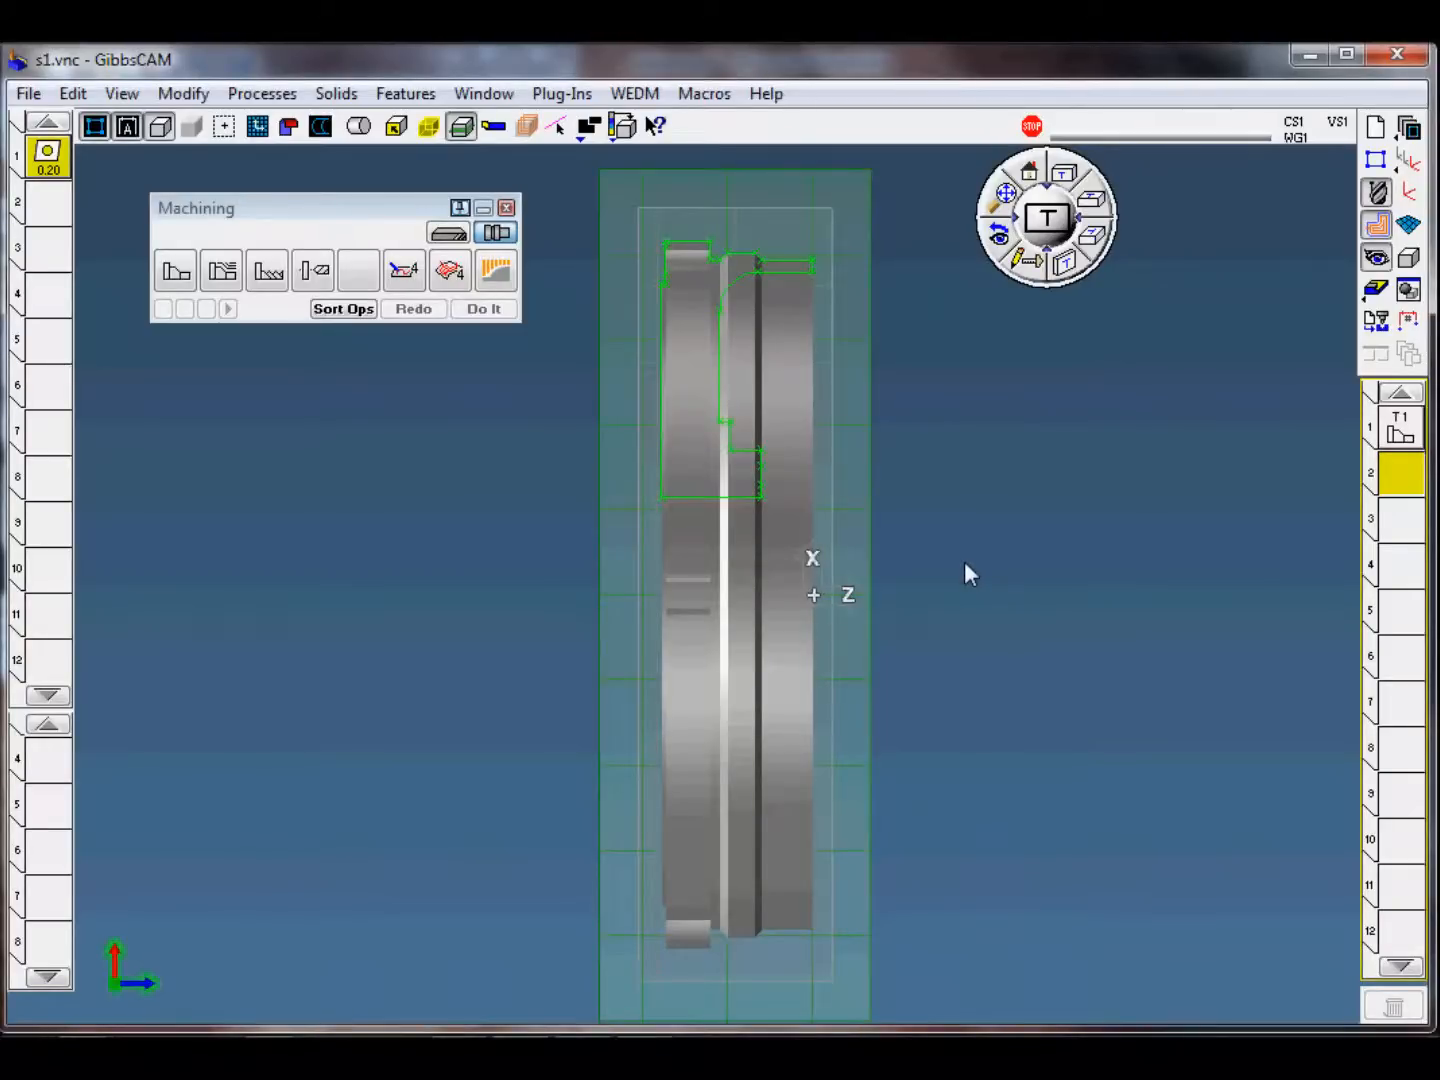
Step: Load the saved process "s1-1 centre drill dr10" from the template folder
click(264, 94)
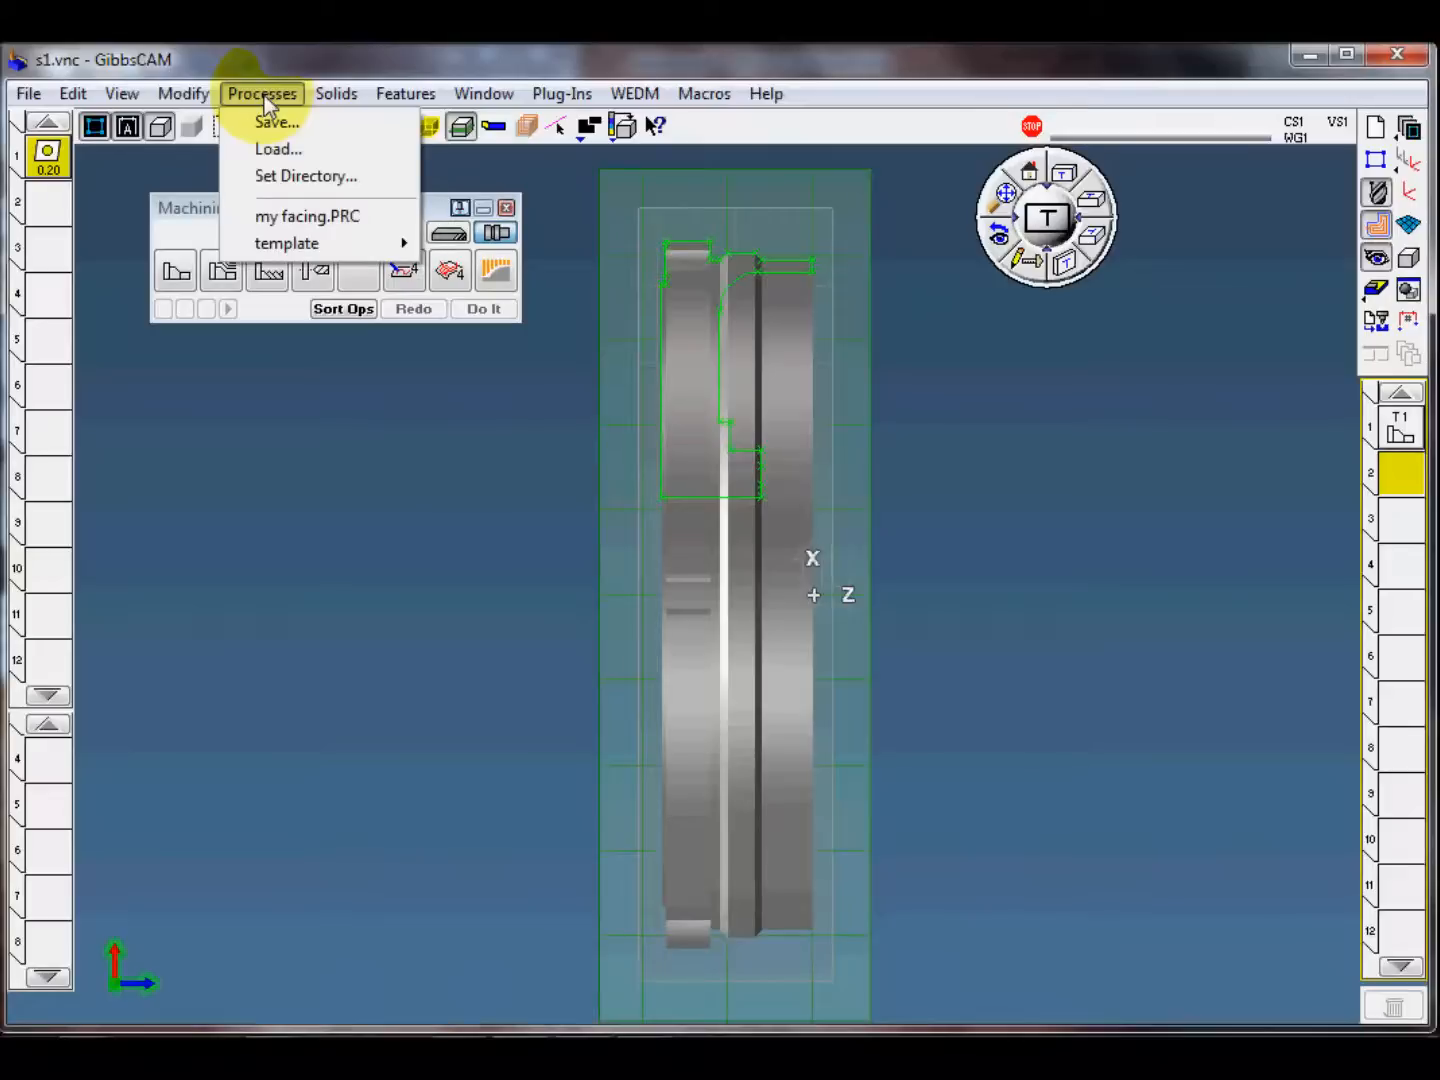
mouse_move(298, 243)
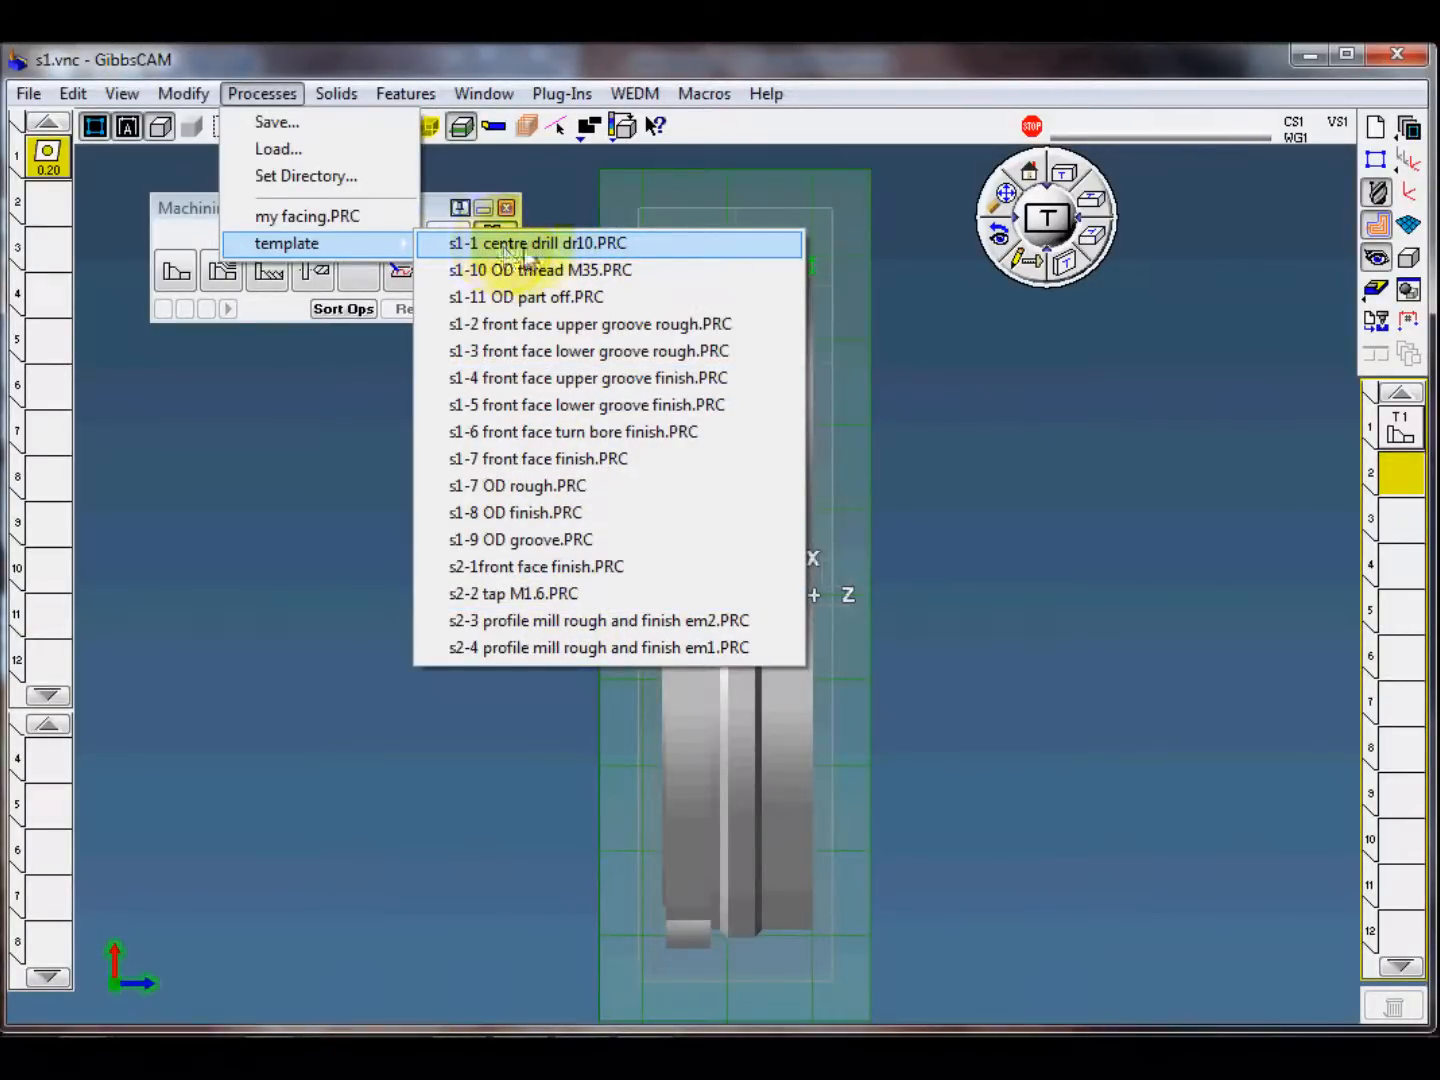
click(594, 246)
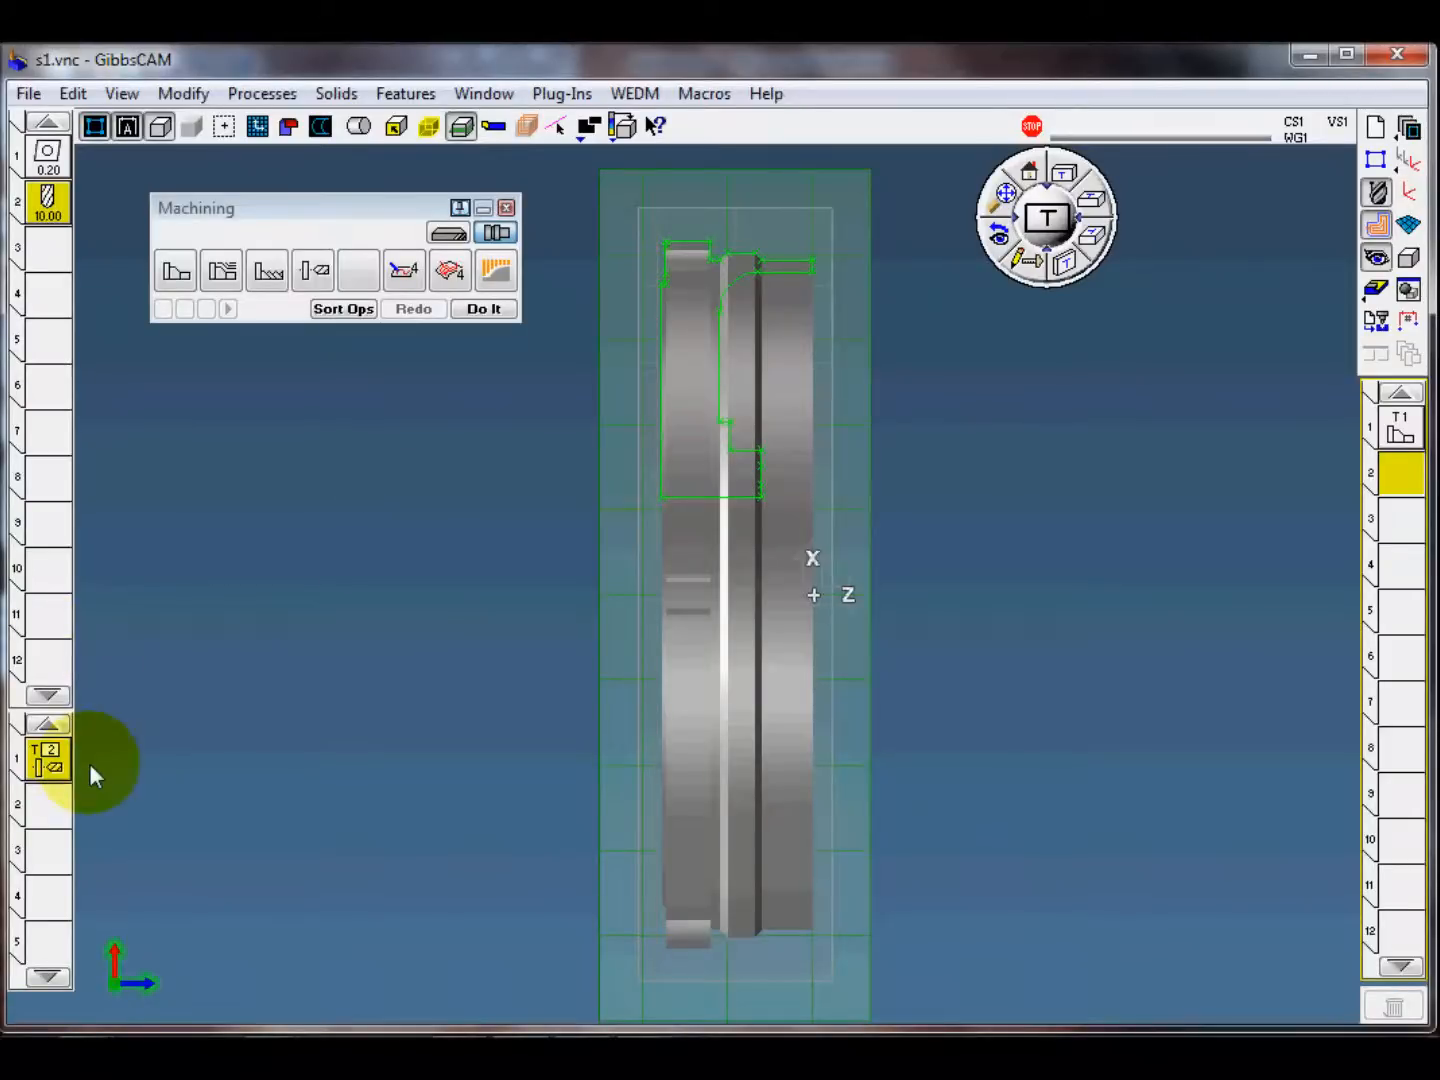
Step: Review the settings of milling tool 2 and the drilling parameters of the process 1 holes, closing each unchanged
double_click(48, 204)
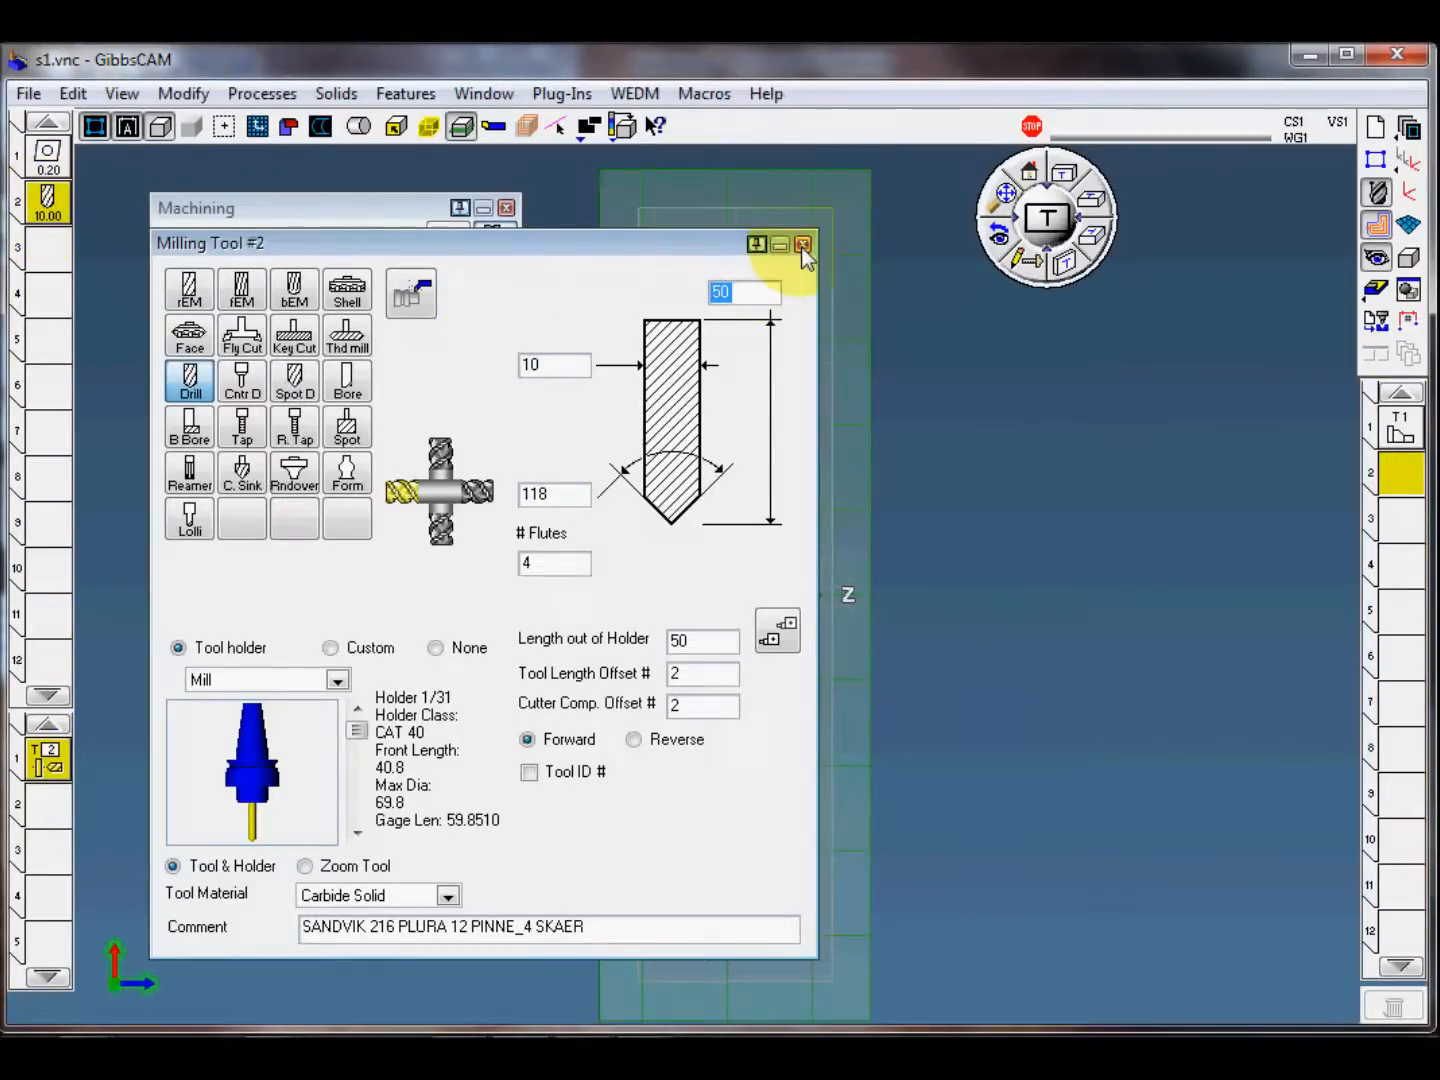
click(802, 245)
double_click(50, 760)
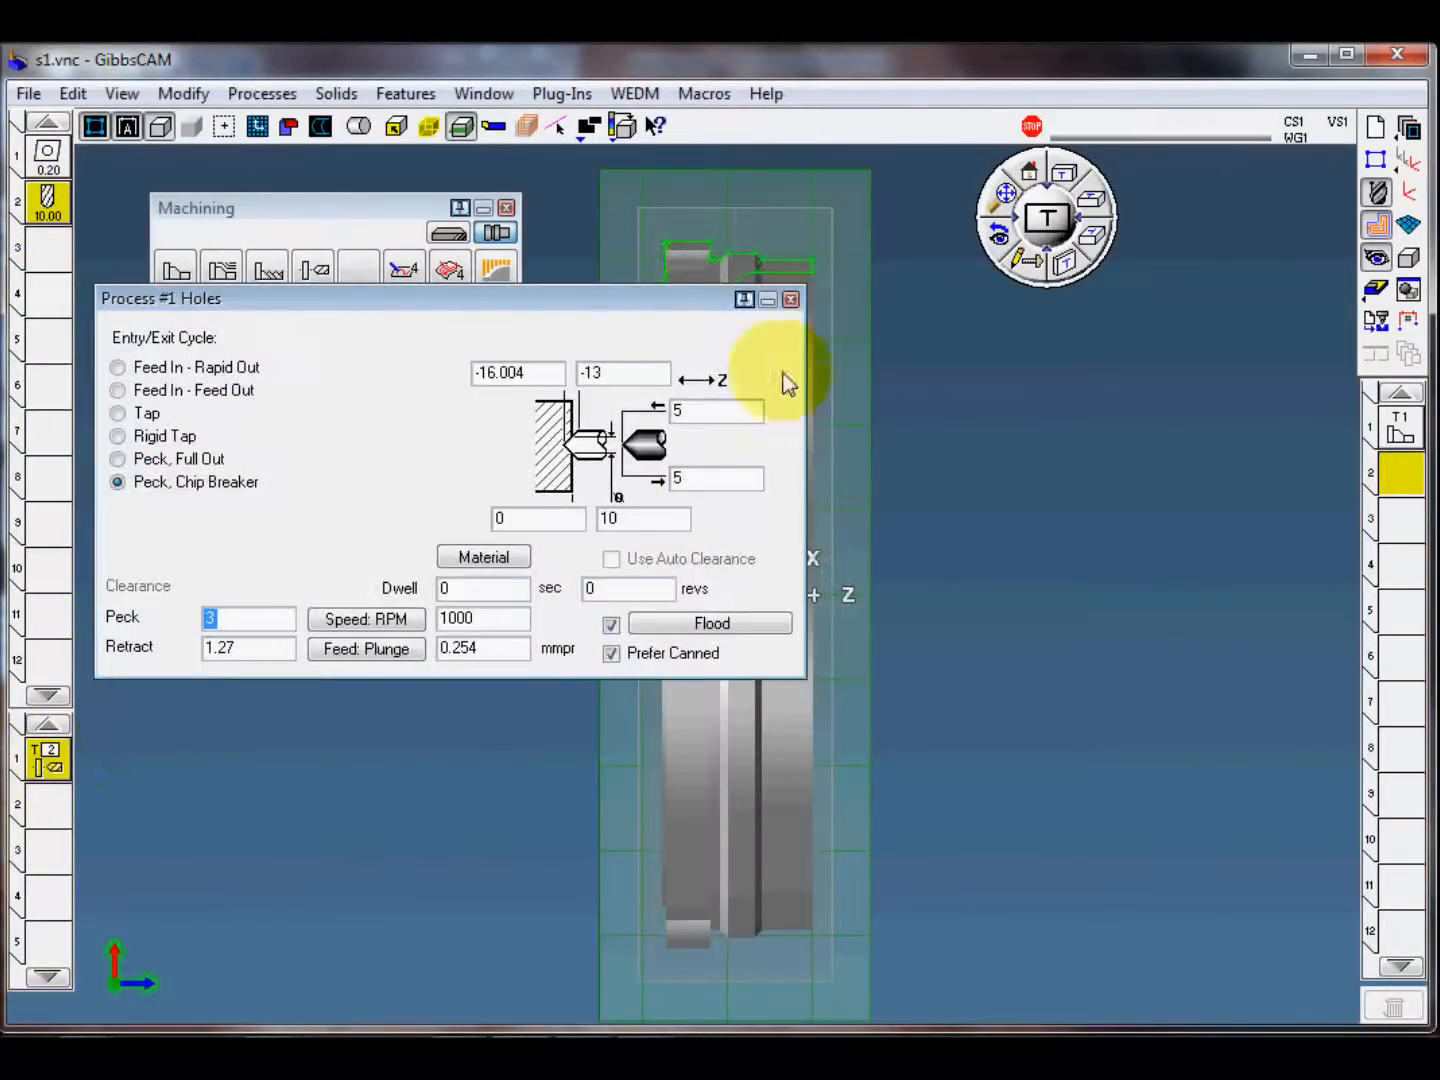
click(790, 300)
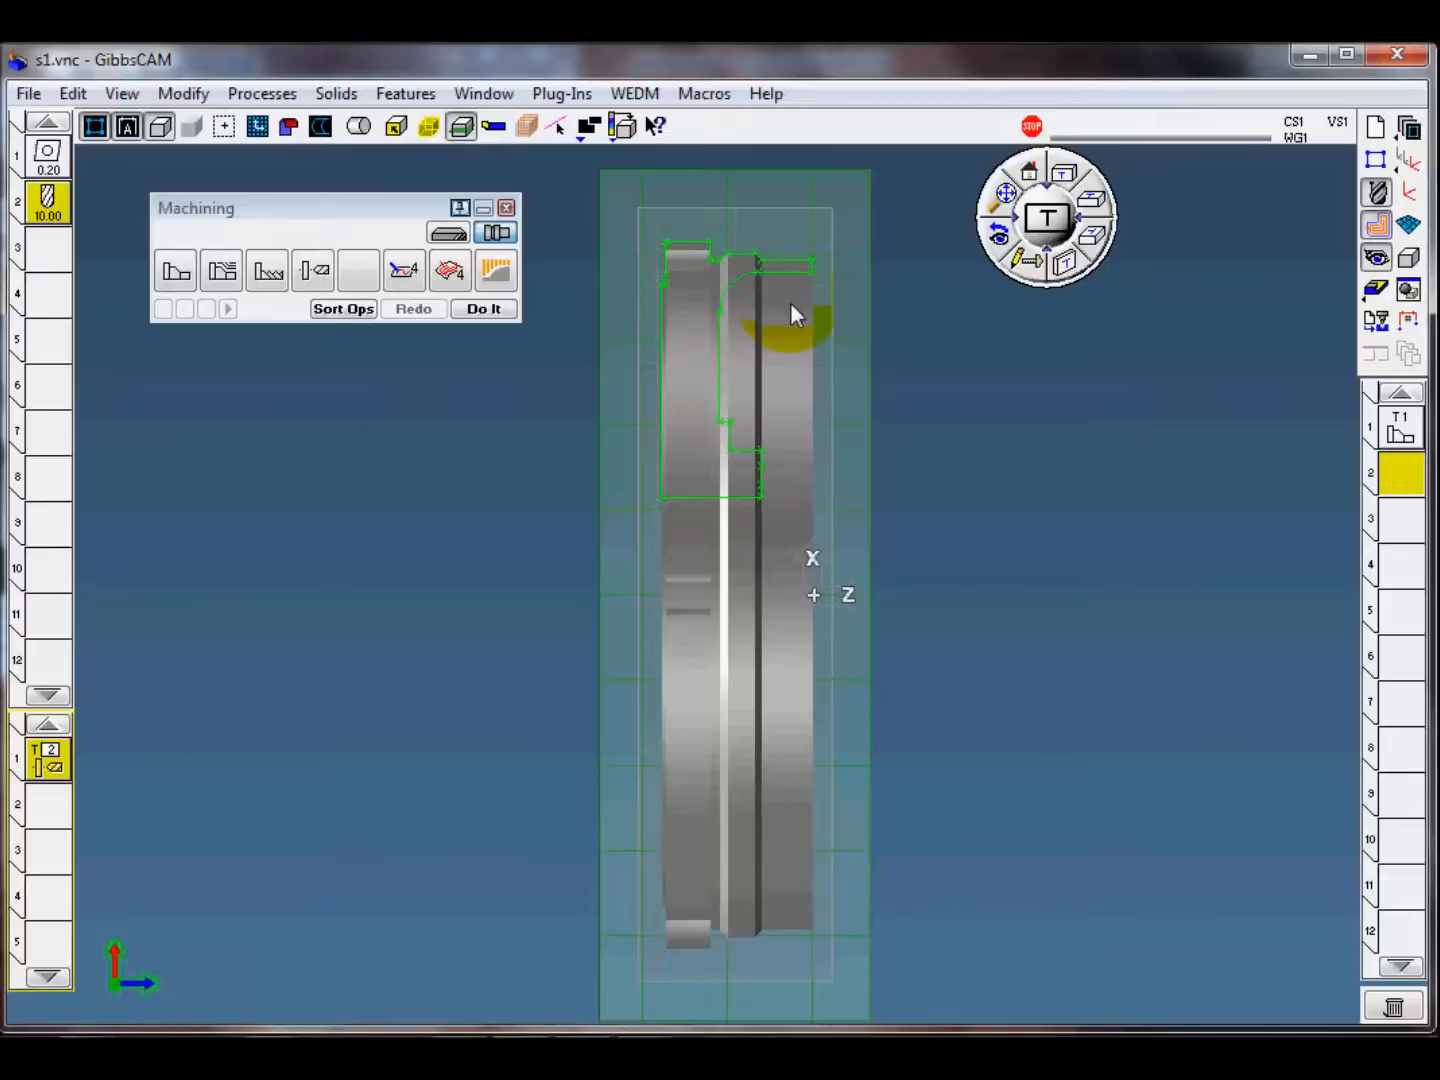
Step: Generate the drilling operation from the loaded holes process and view its toolpath through the part's central bore
click(484, 309)
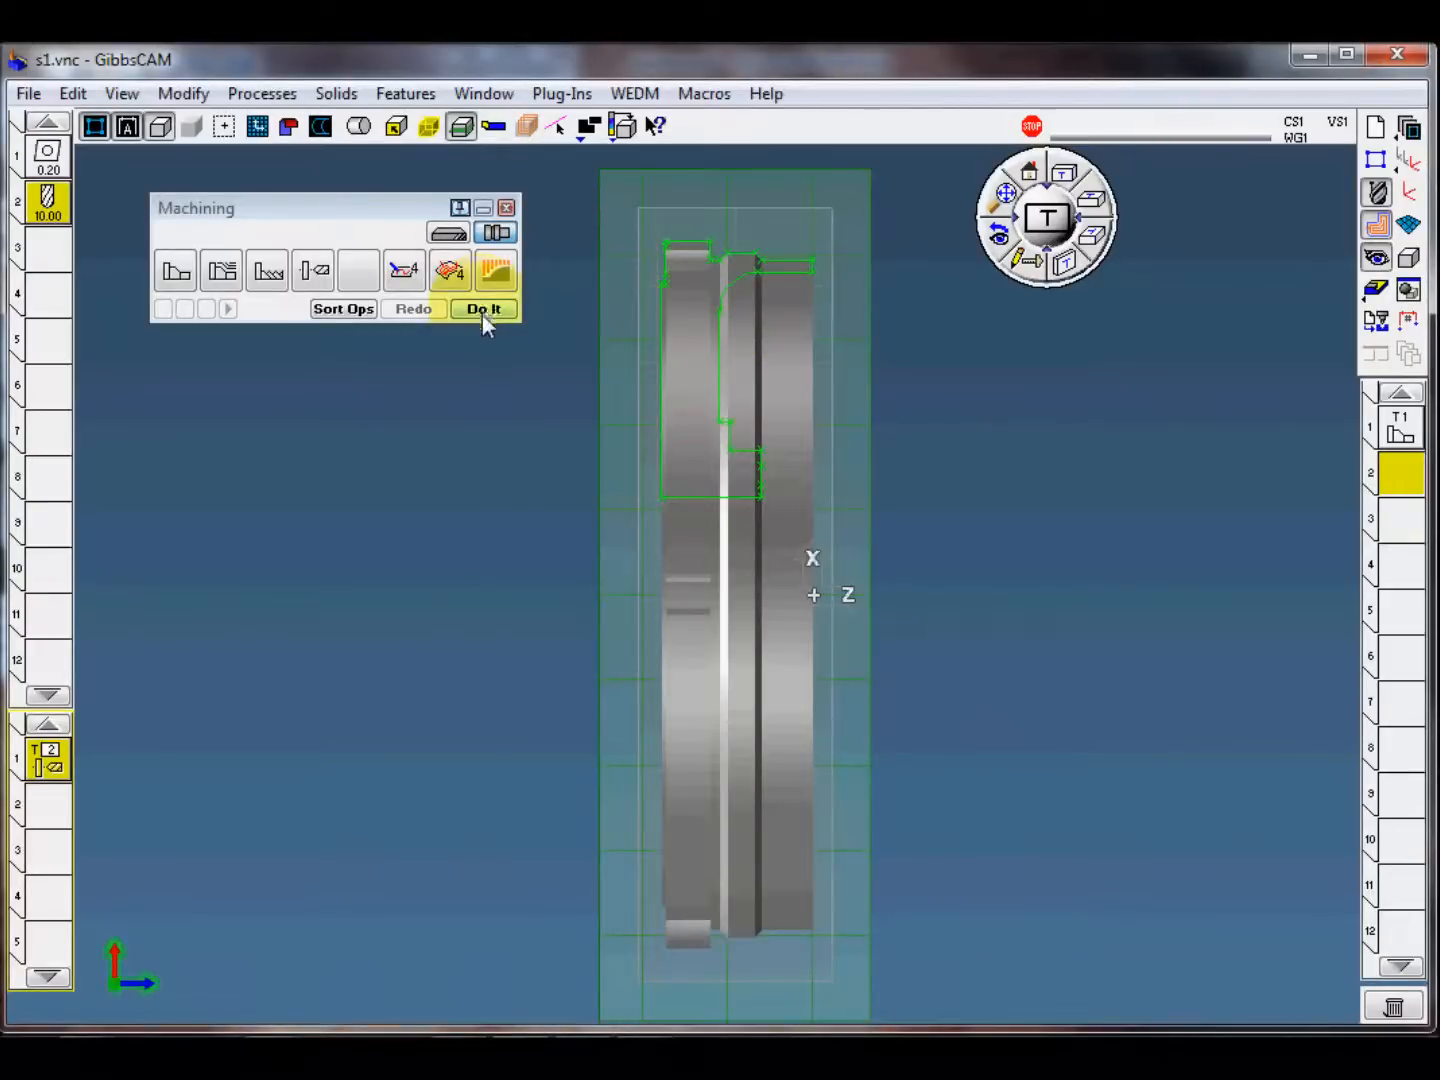
middle_drag(1023, 472, 458, 676)
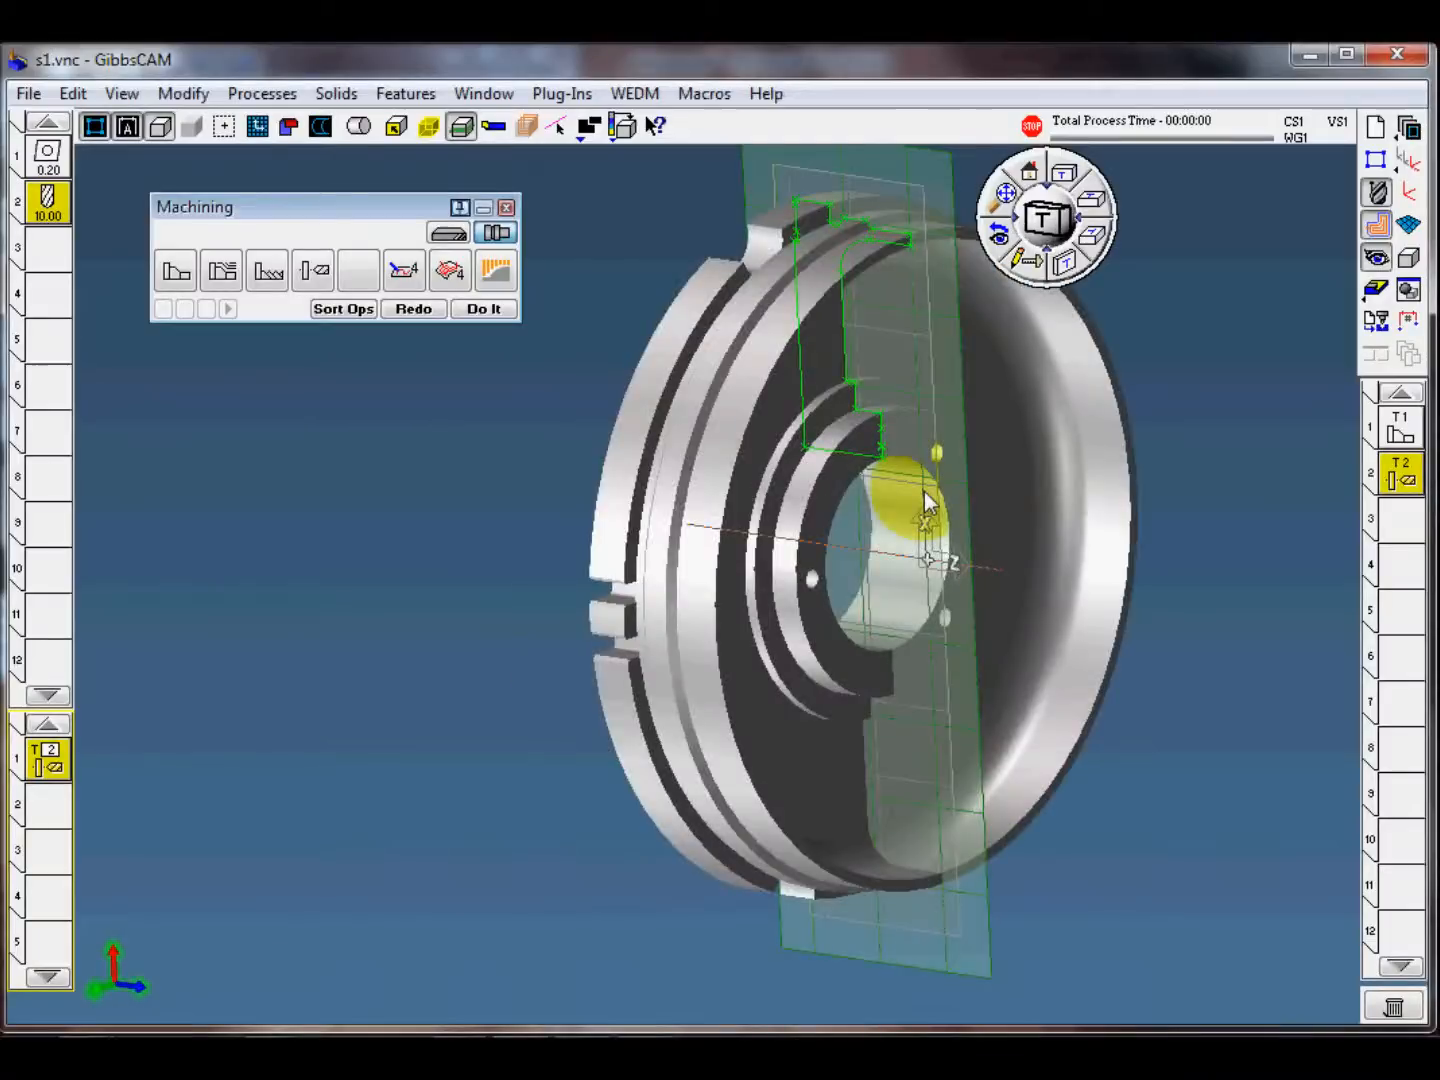
middle_drag(924, 491, 946, 509)
middle_drag(1162, 693, 993, 784)
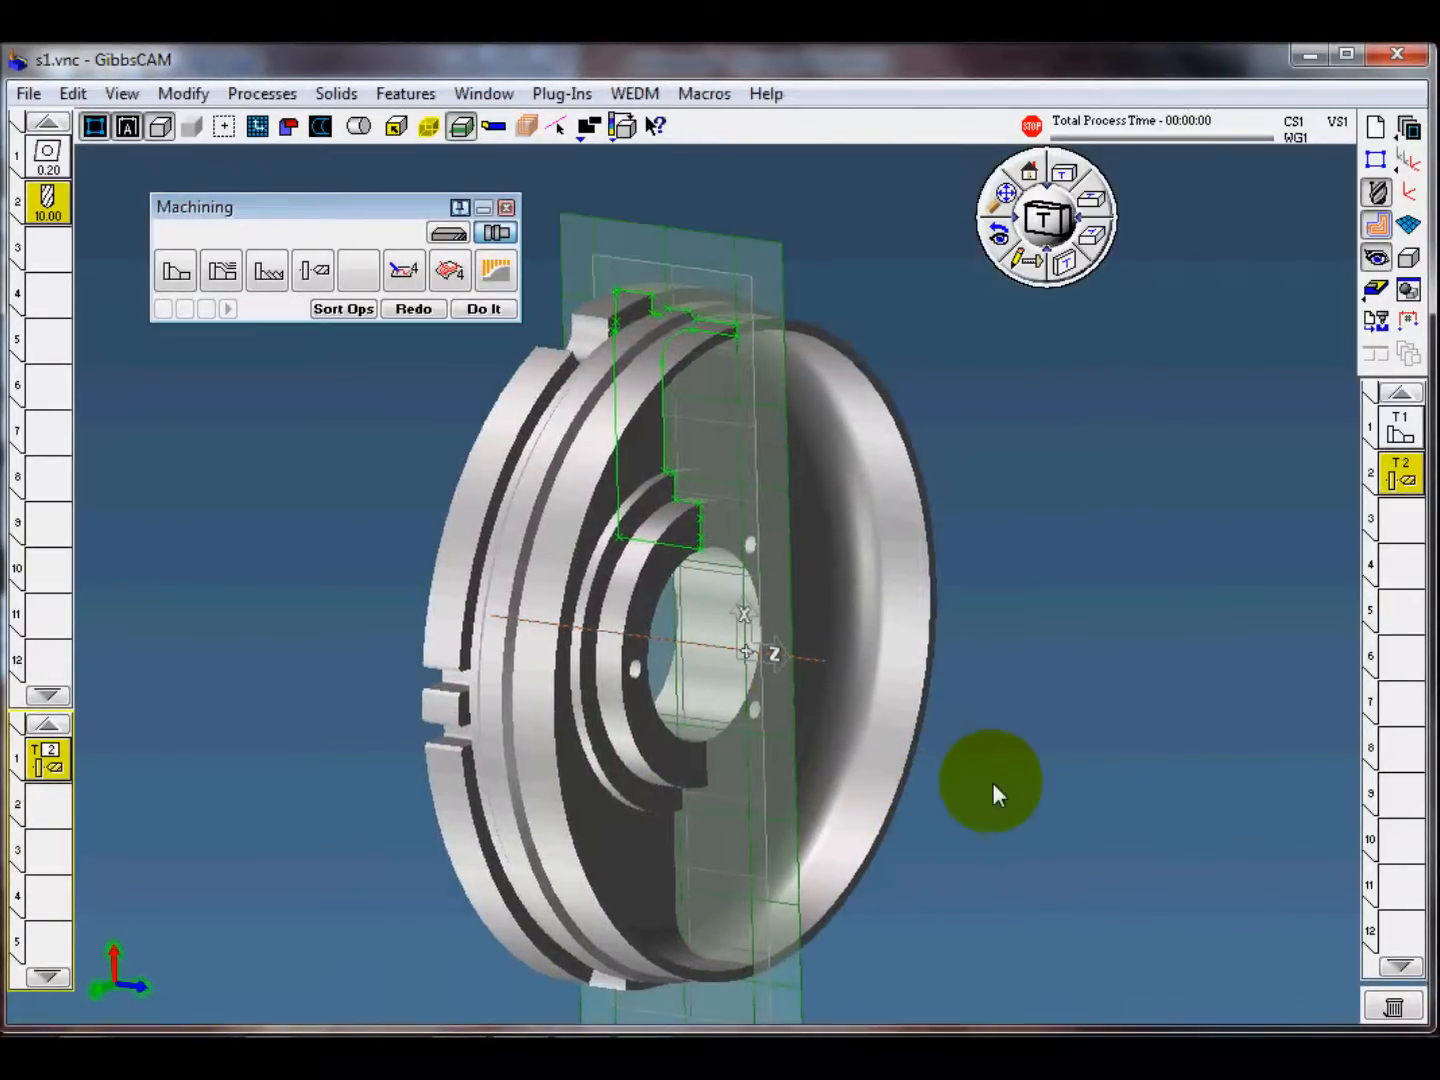
Step: Run the machine simulation of the facing and drilling operations, replay it at a slower speed, and close the simulation
click(1376, 289)
click(750, 222)
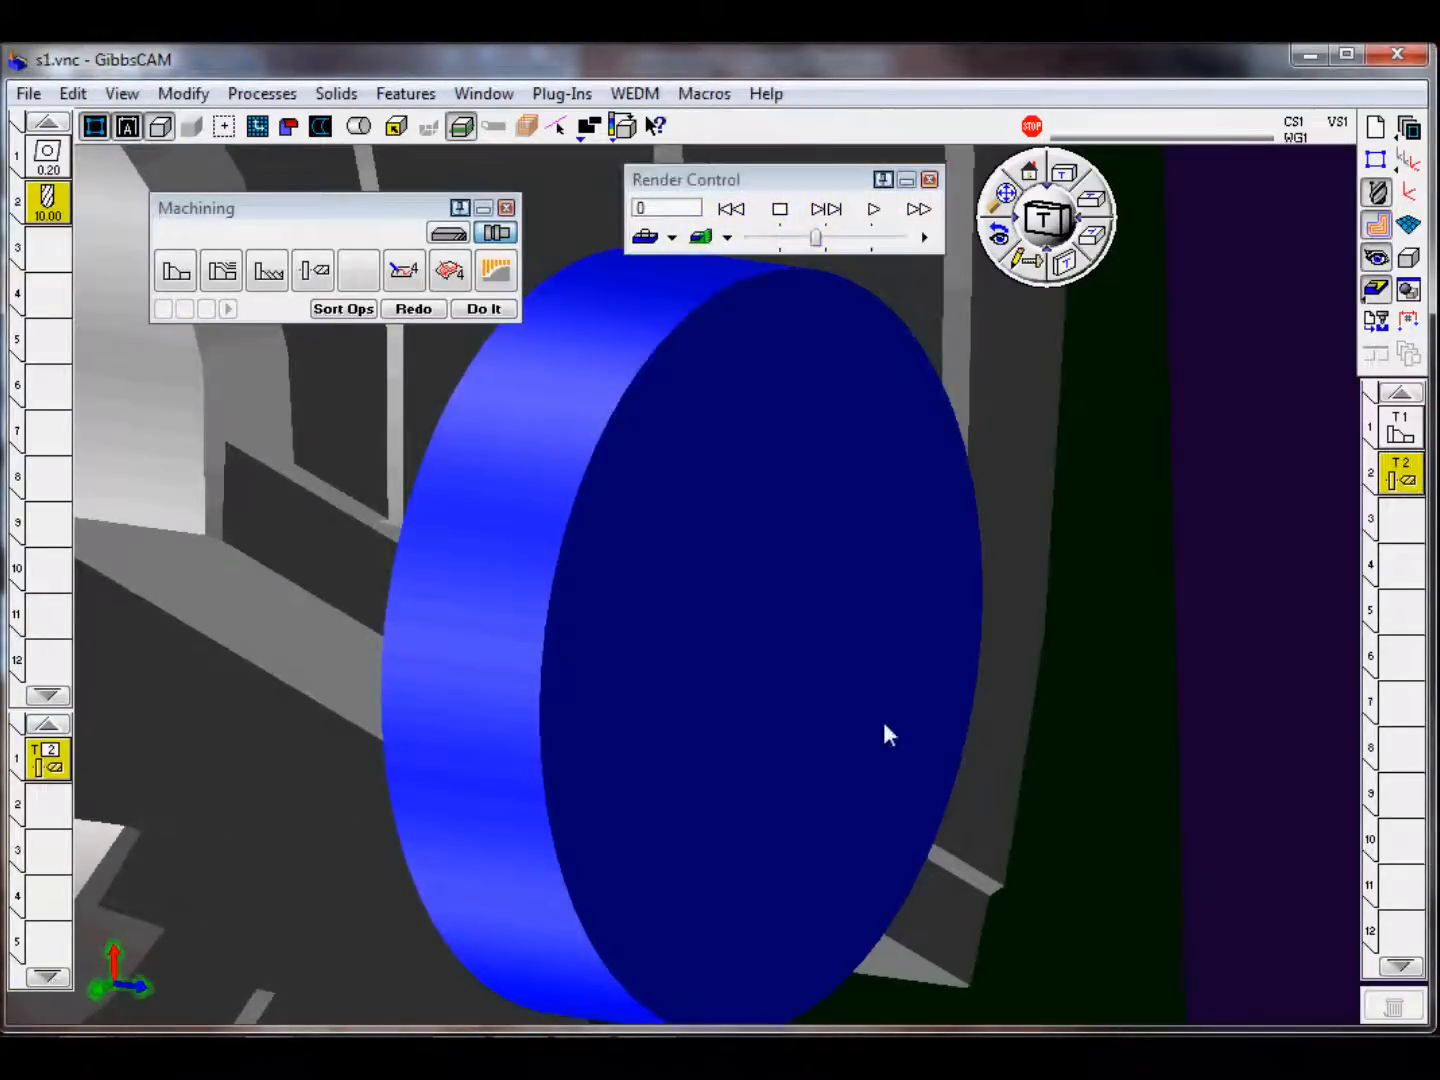
scroll(890, 713, down, 5)
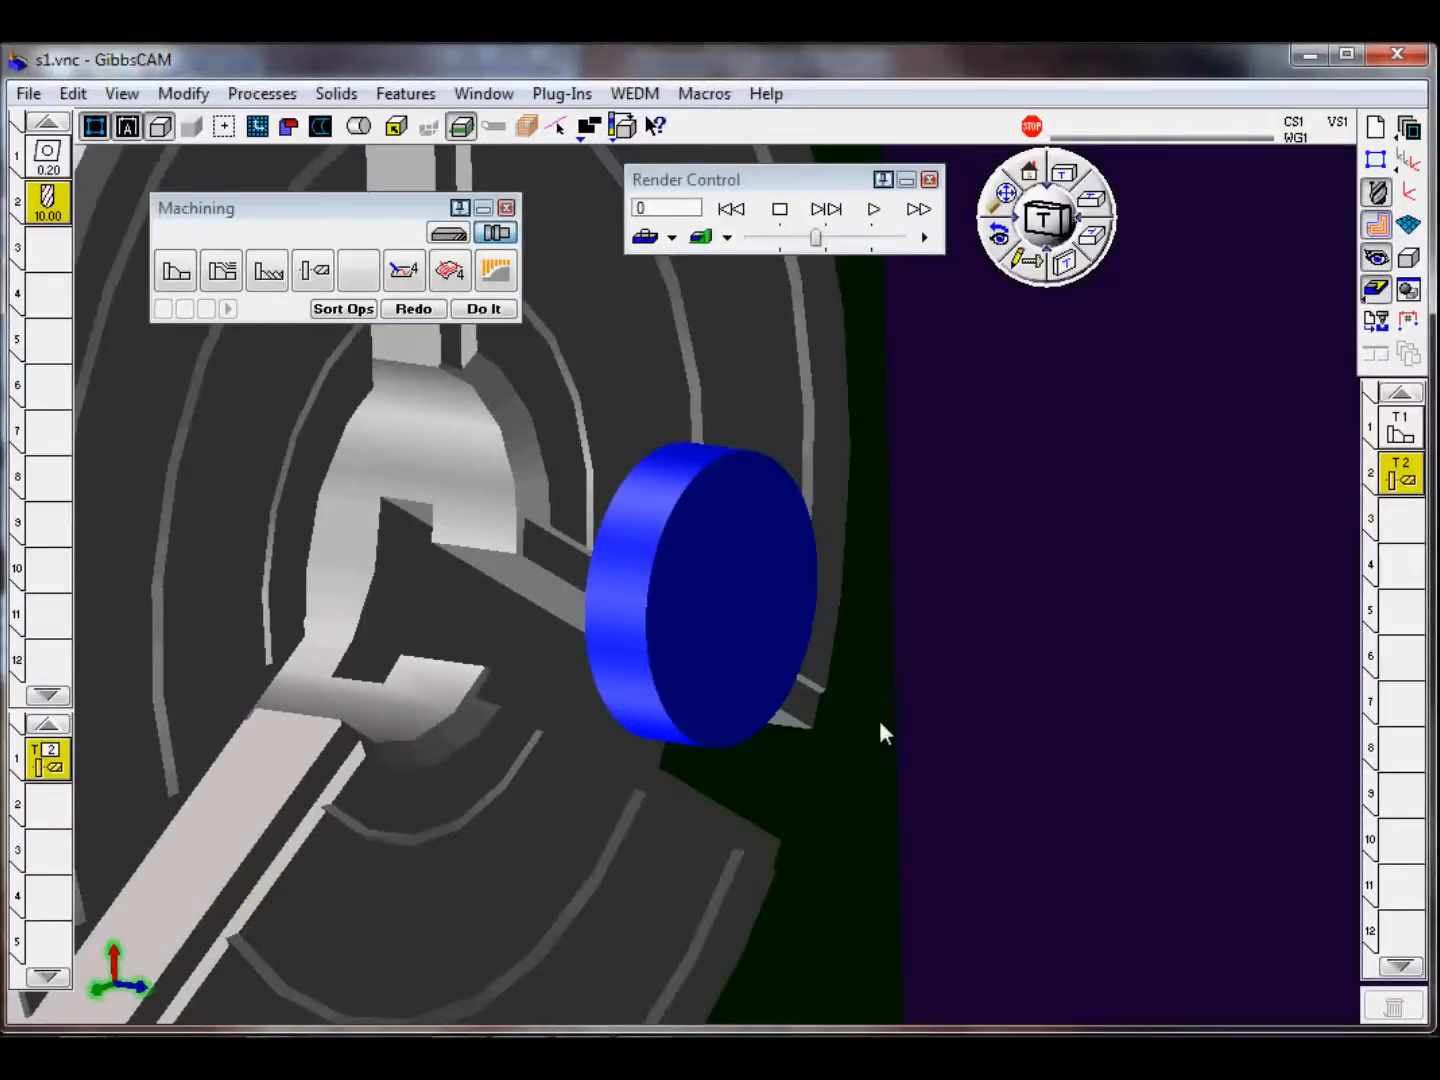
click(872, 212)
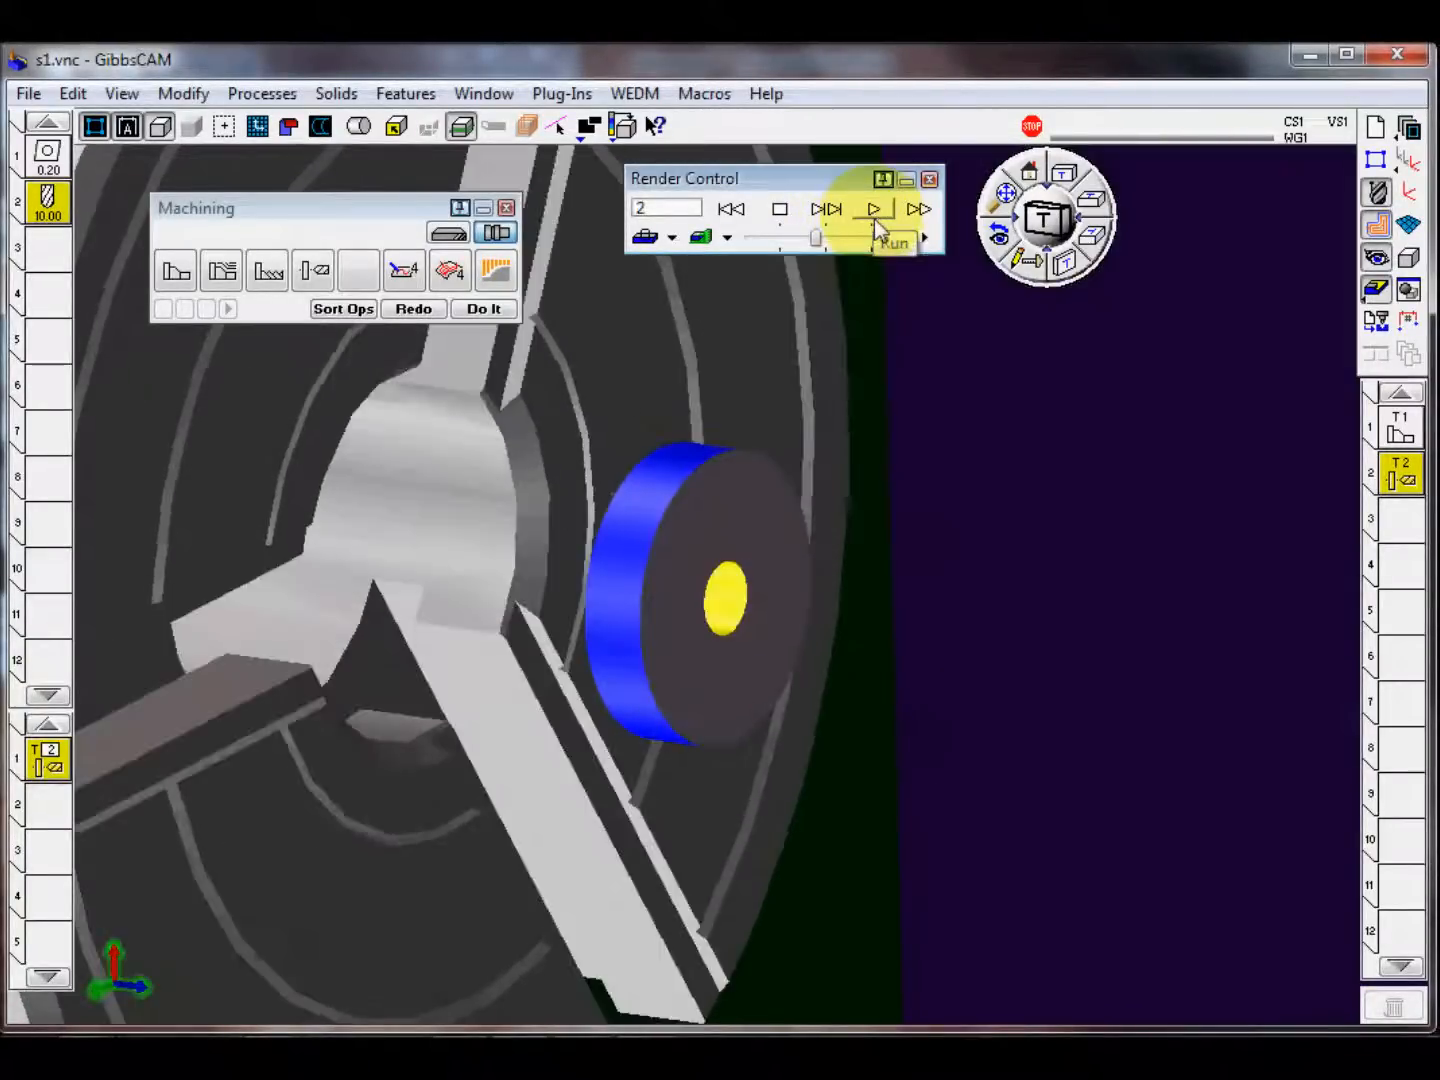
click(748, 216)
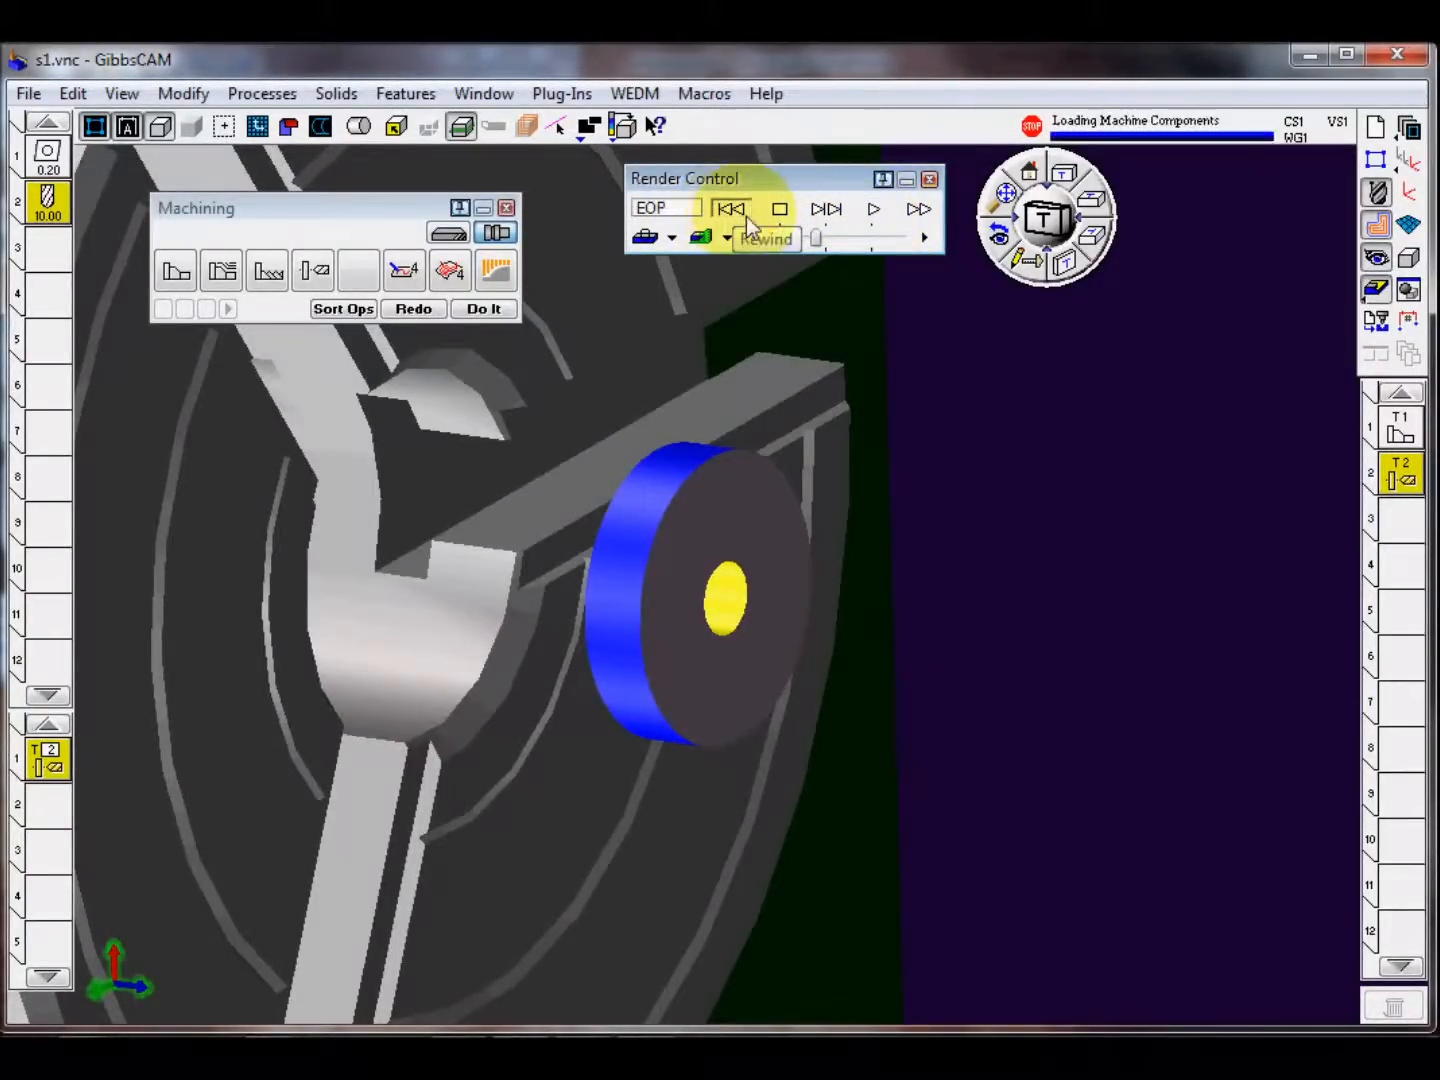
drag(816, 238, 767, 245)
click(872, 211)
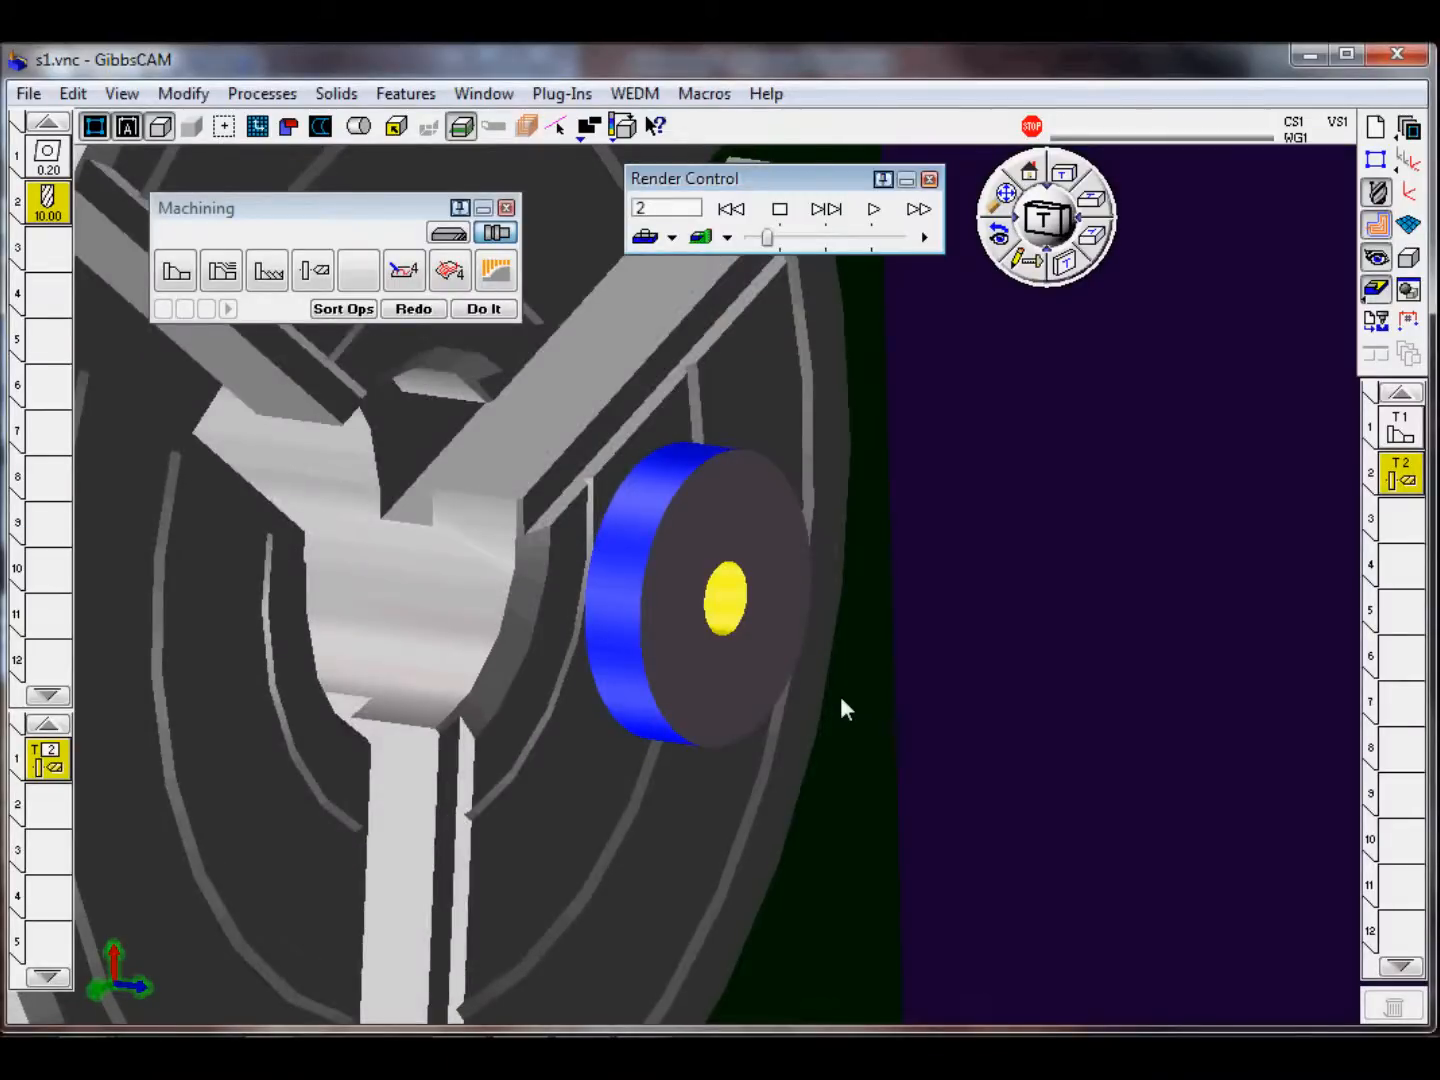
click(931, 185)
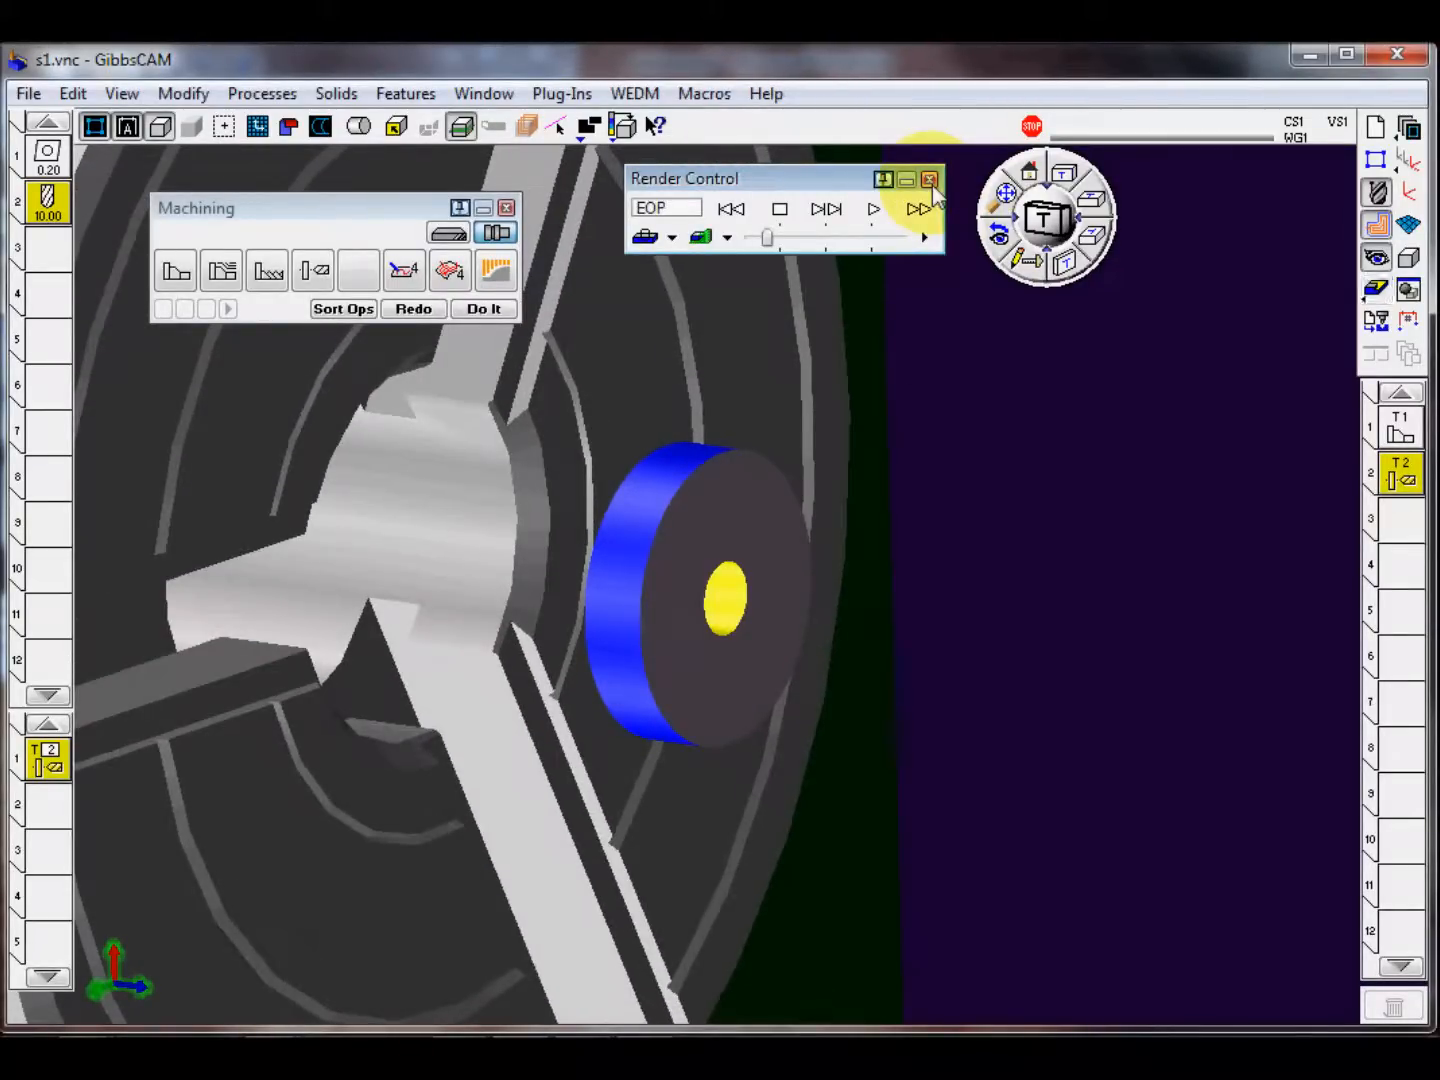
click(929, 180)
Step: Make the empty operation position 3 current and delete the holes process from process position 1
middle_drag(538, 708, 870, 644)
scroll(877, 602, up, 5)
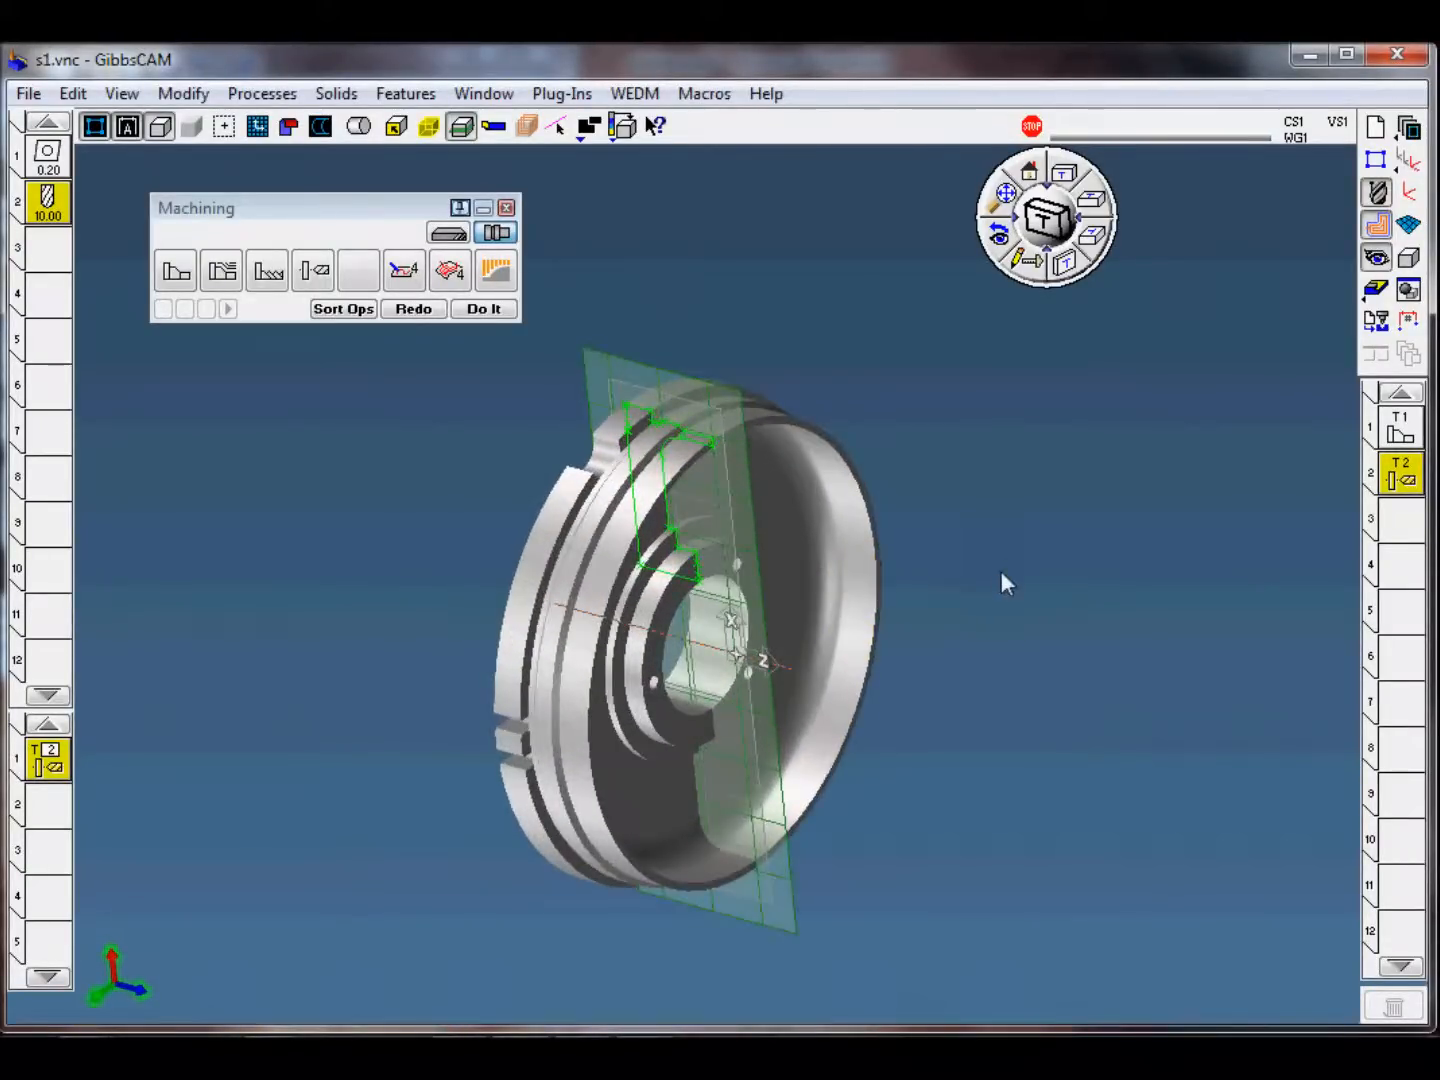
middle_drag(958, 546, 1052, 724)
scroll(977, 490, up, 3)
click(1400, 520)
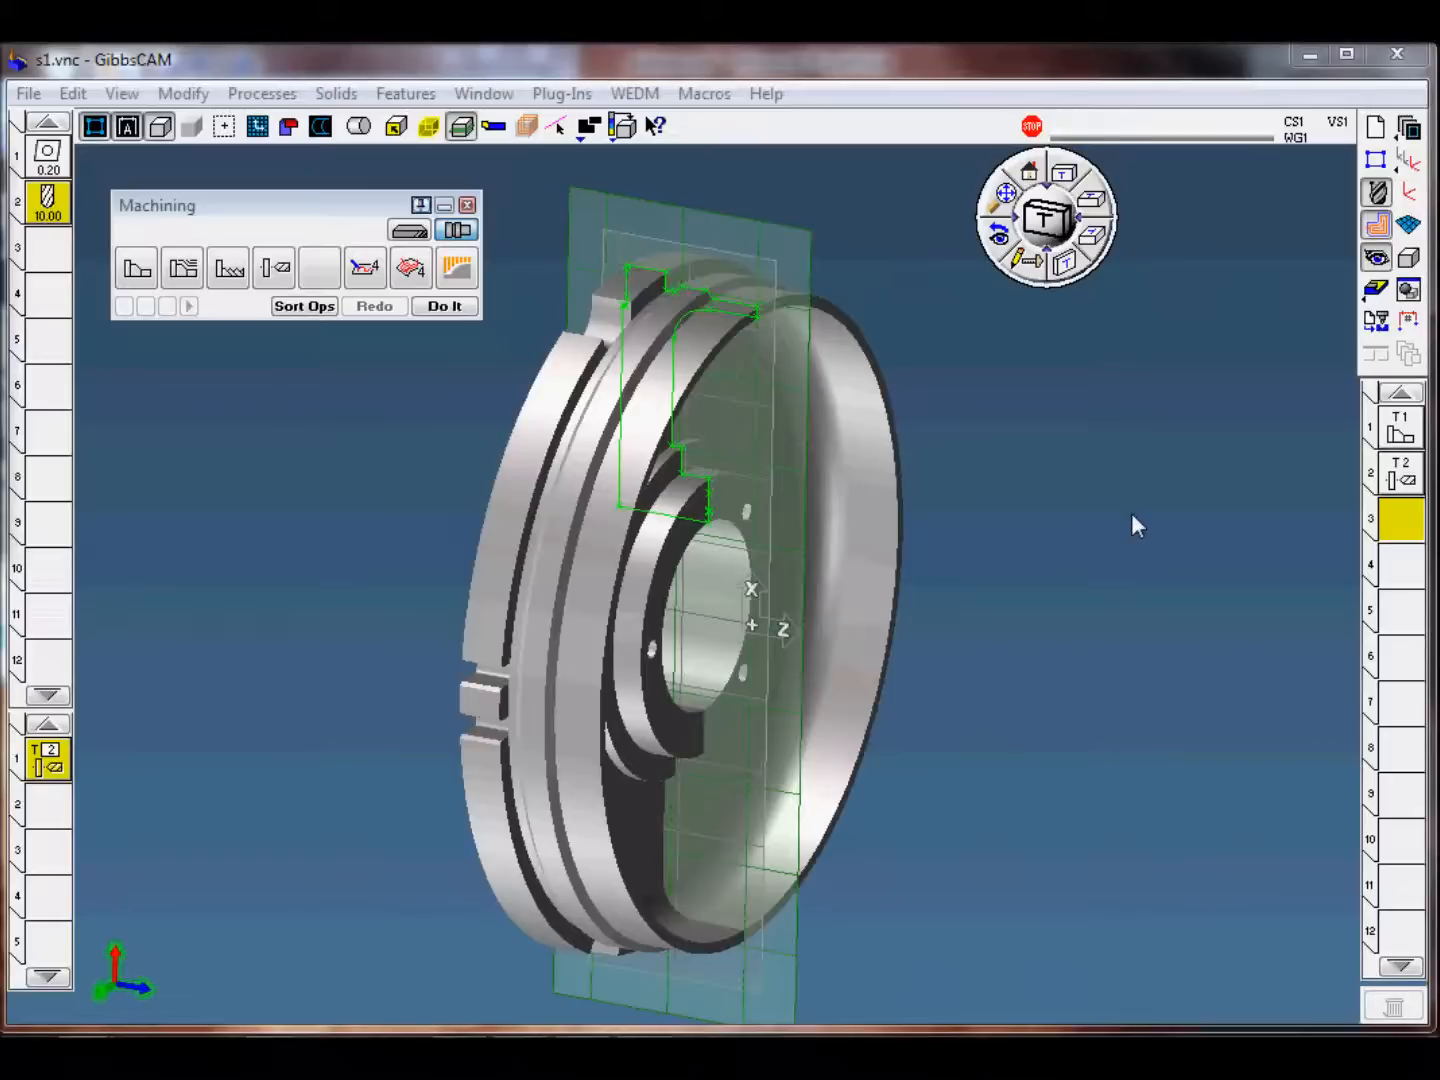
click(1028, 175)
middle_drag(1034, 506, 1005, 715)
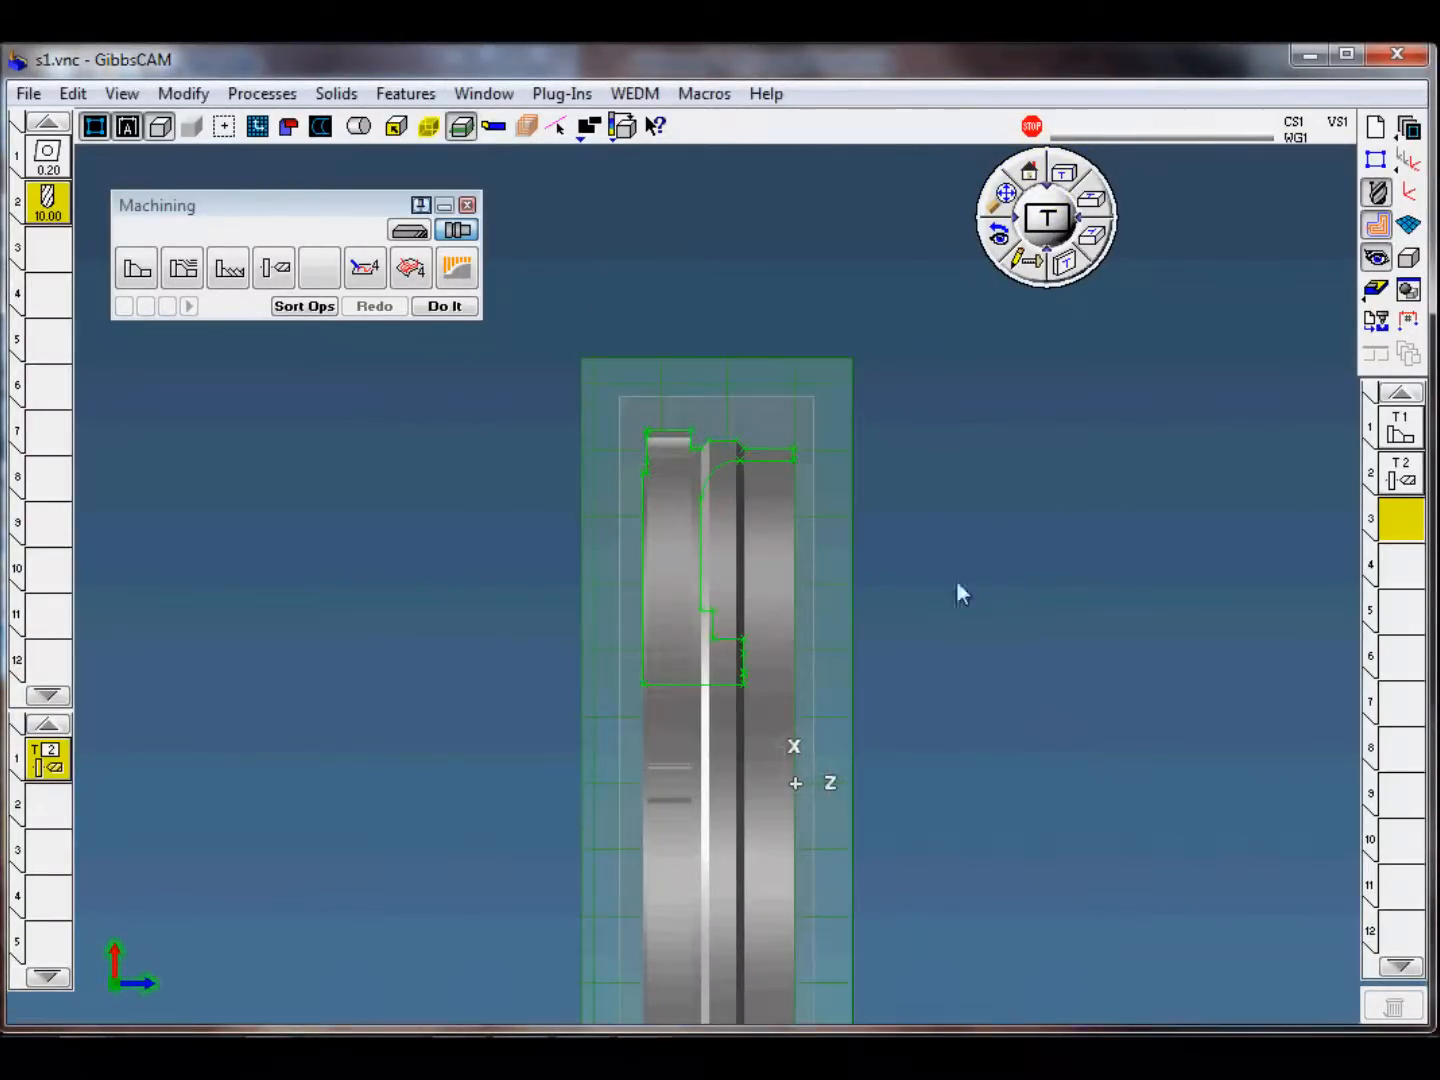
scroll(941, 555, up, 3)
middle_drag(1067, 580, 1068, 567)
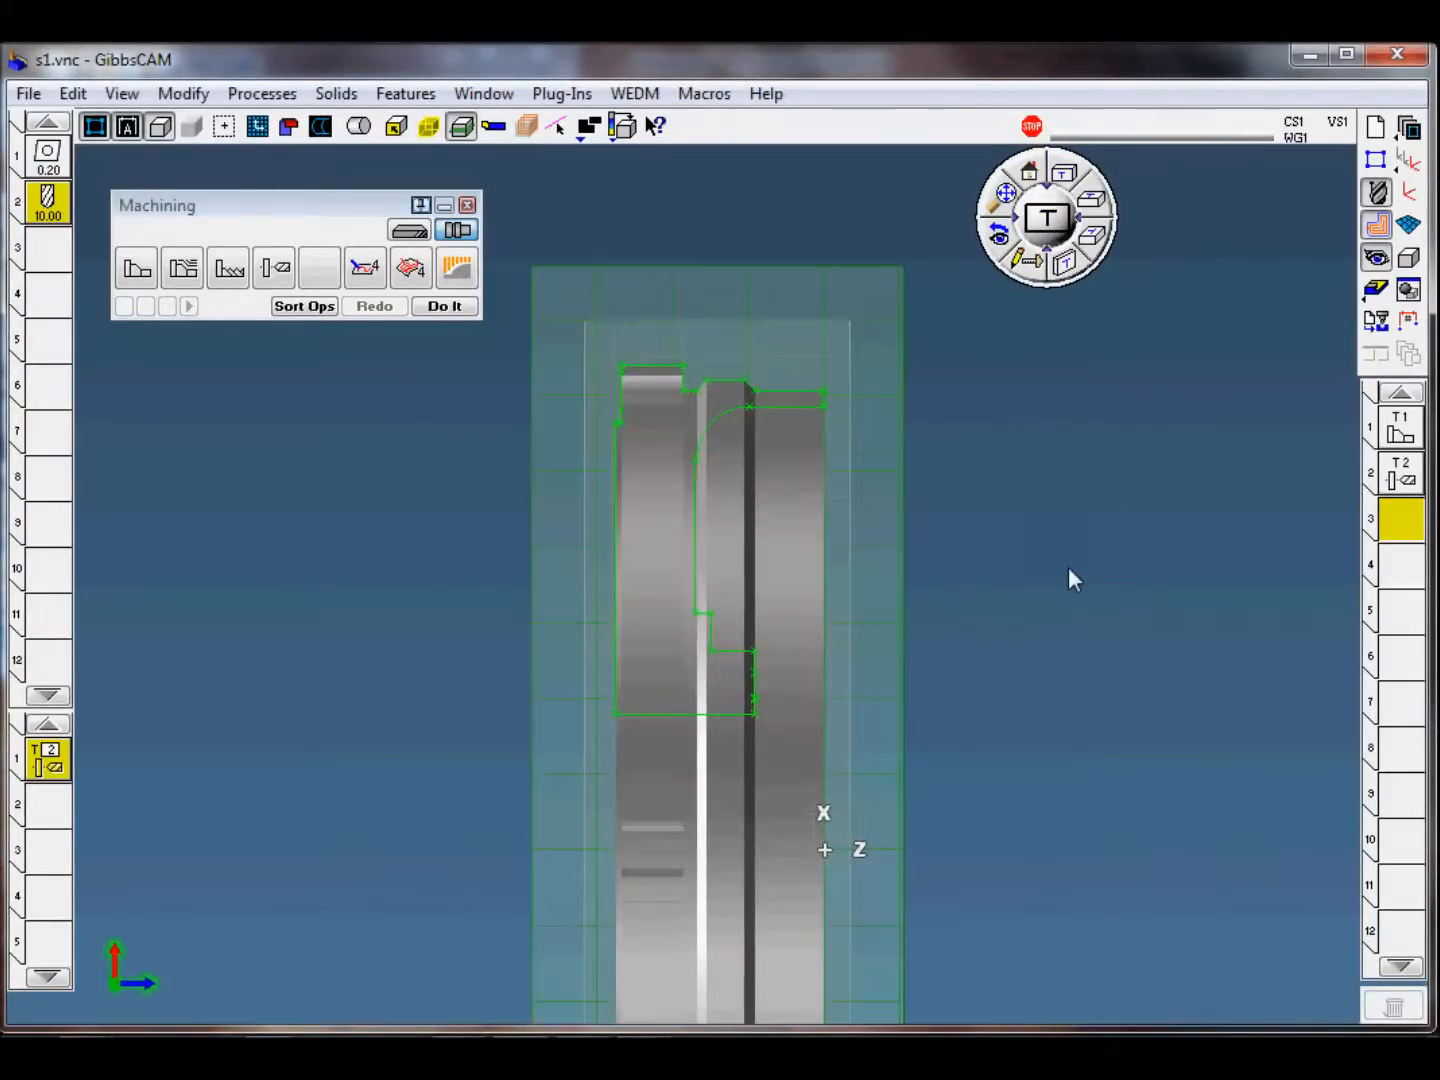
click(45, 773)
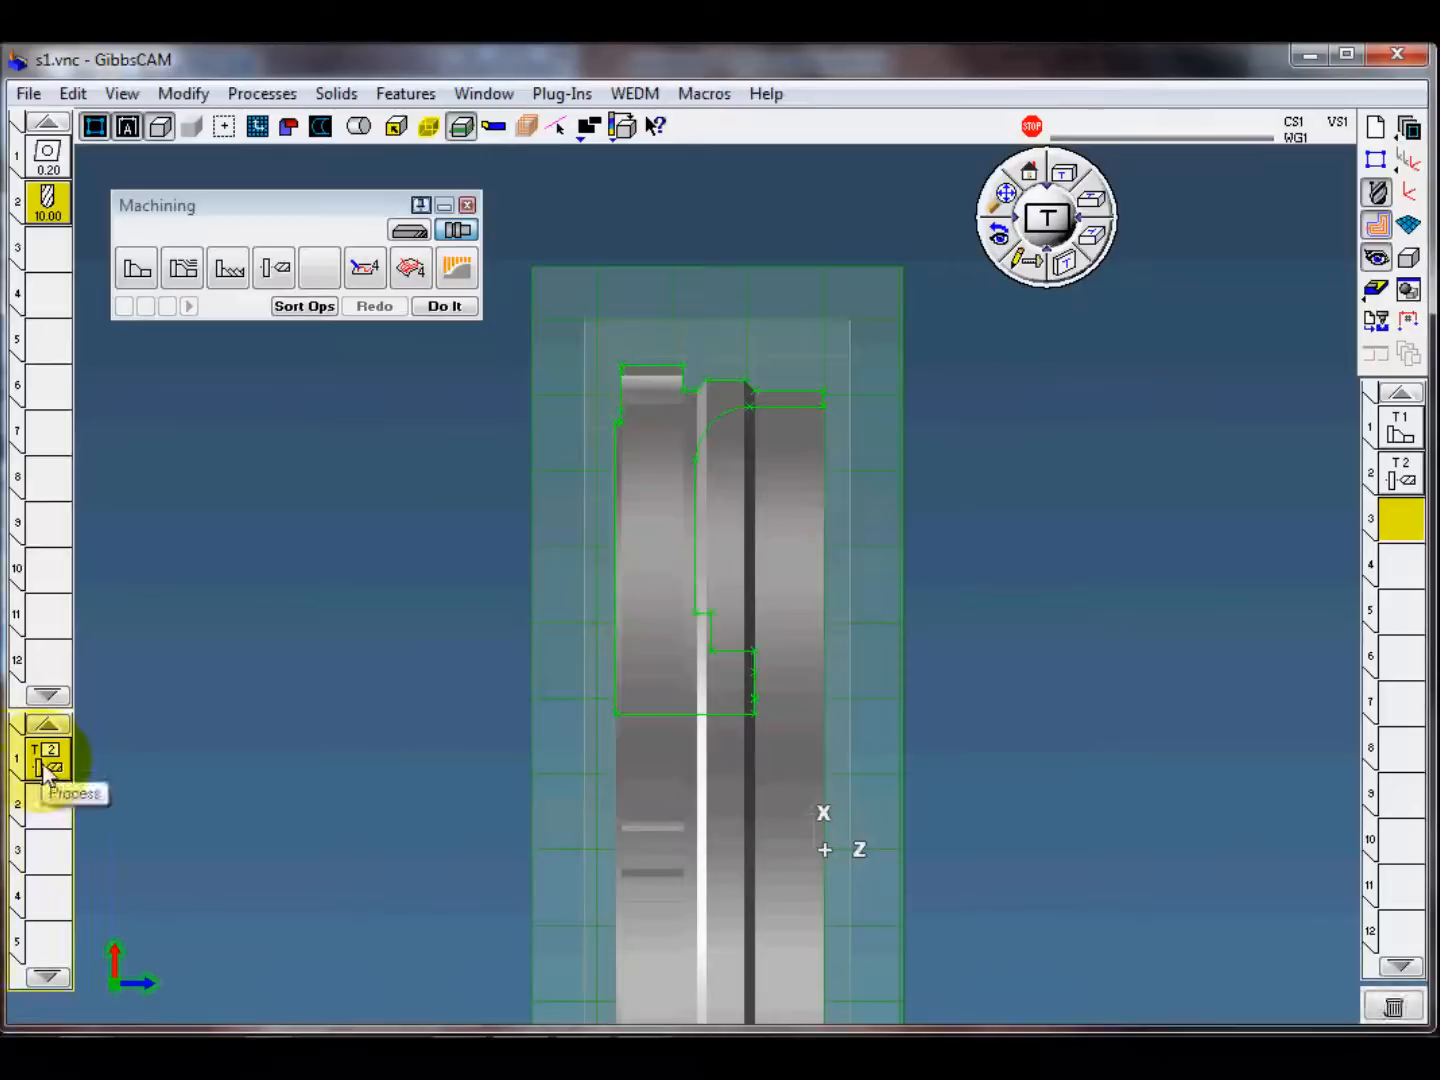
key(Delete)
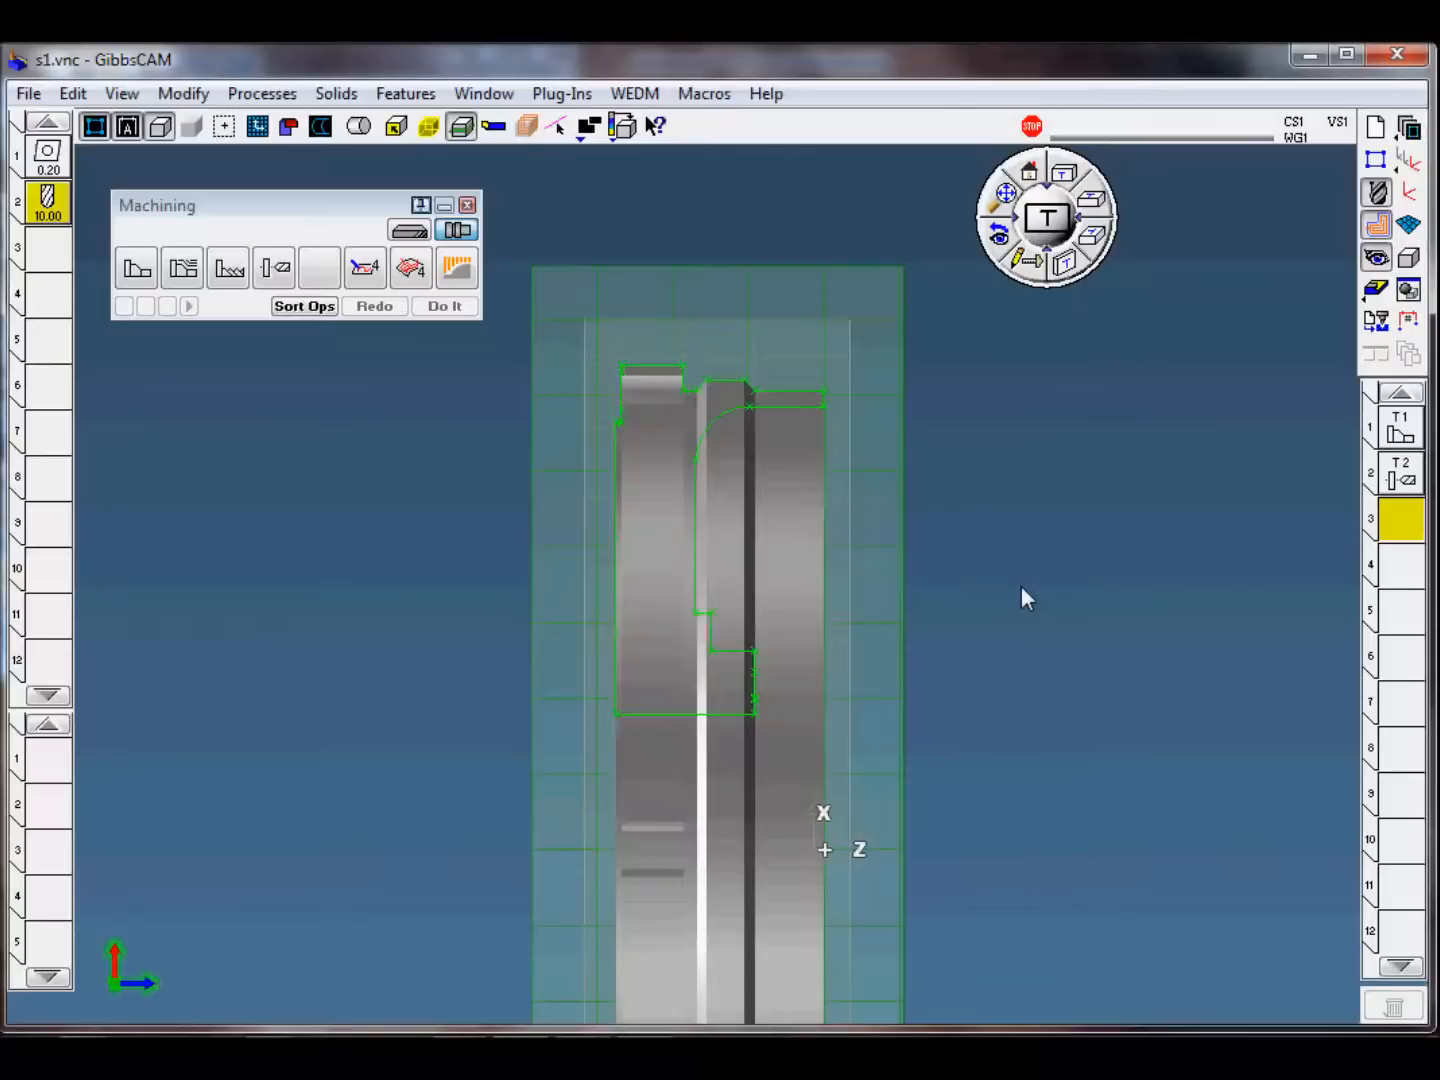
Step: Load the saved process "s1-2 front face upper groove rough" from the template folder
click(262, 95)
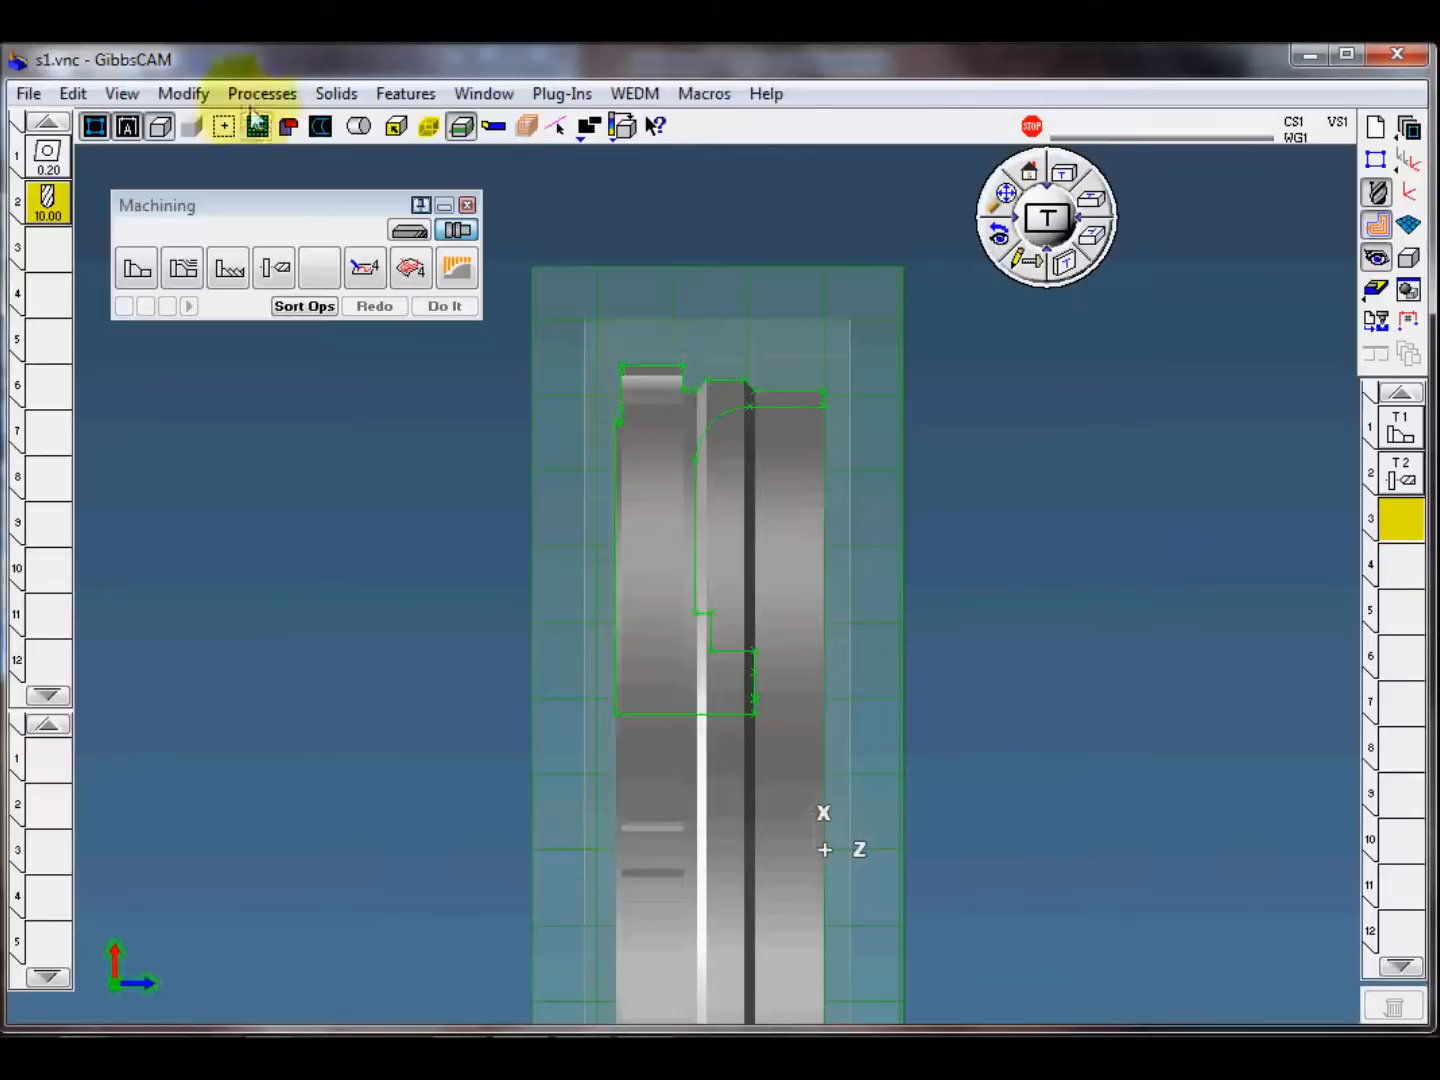
mouse_move(316, 244)
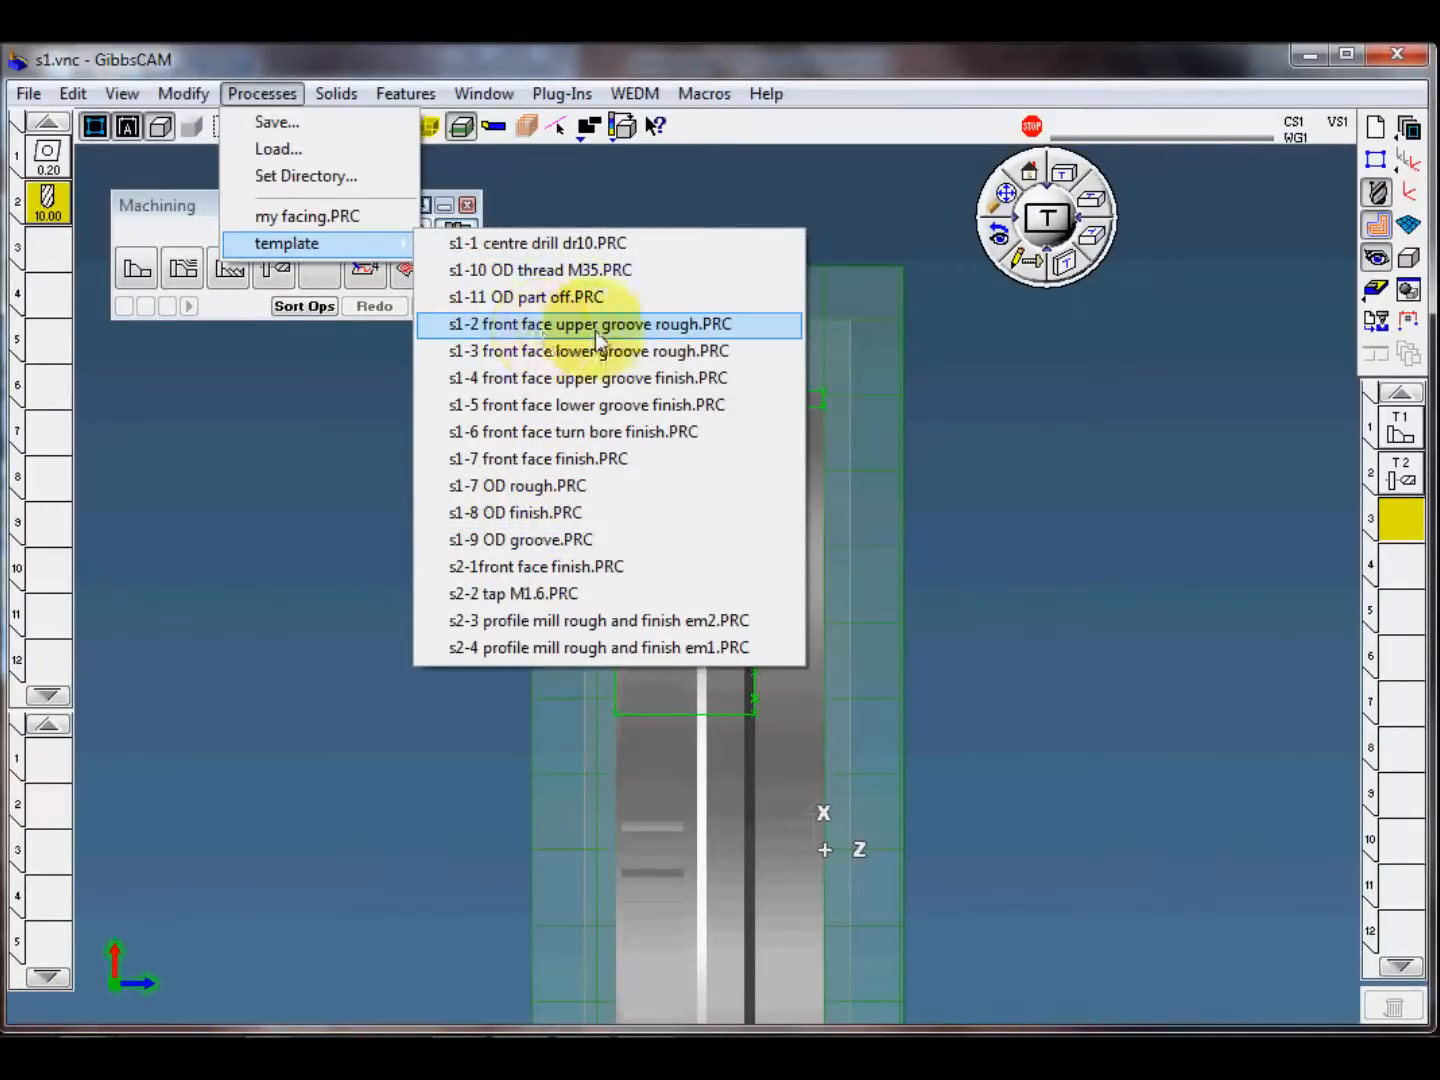
click(662, 325)
Step: Review the settings of turning tool 3 and the parameters of the front face roughing process, closing each unchanged
double_click(46, 255)
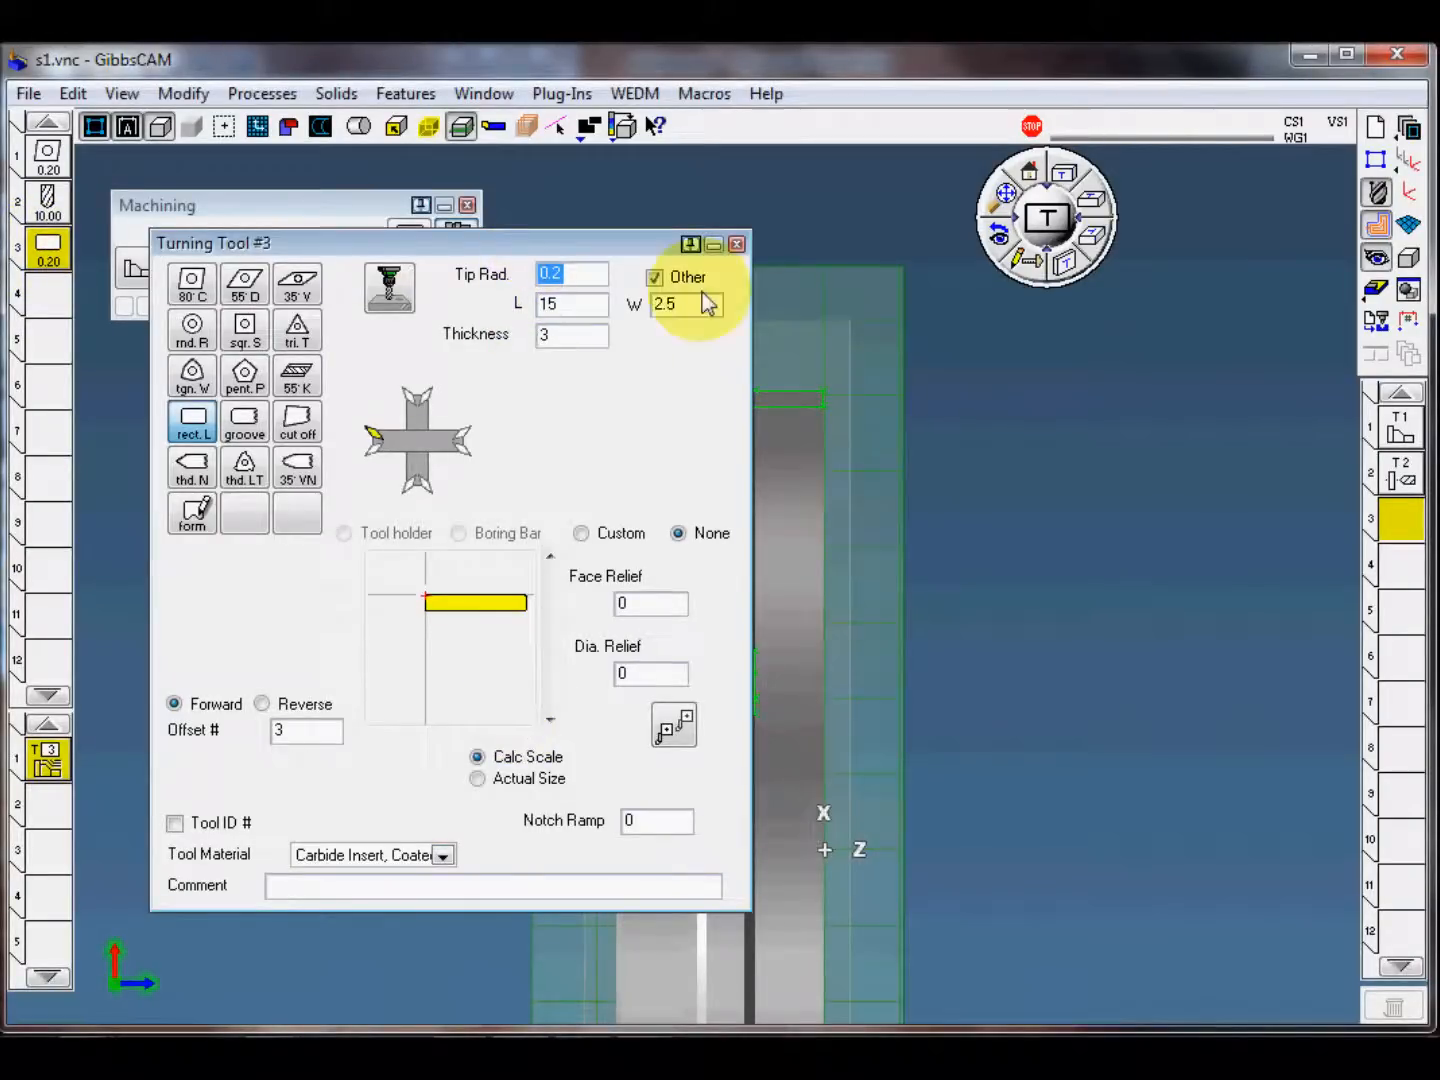
click(736, 244)
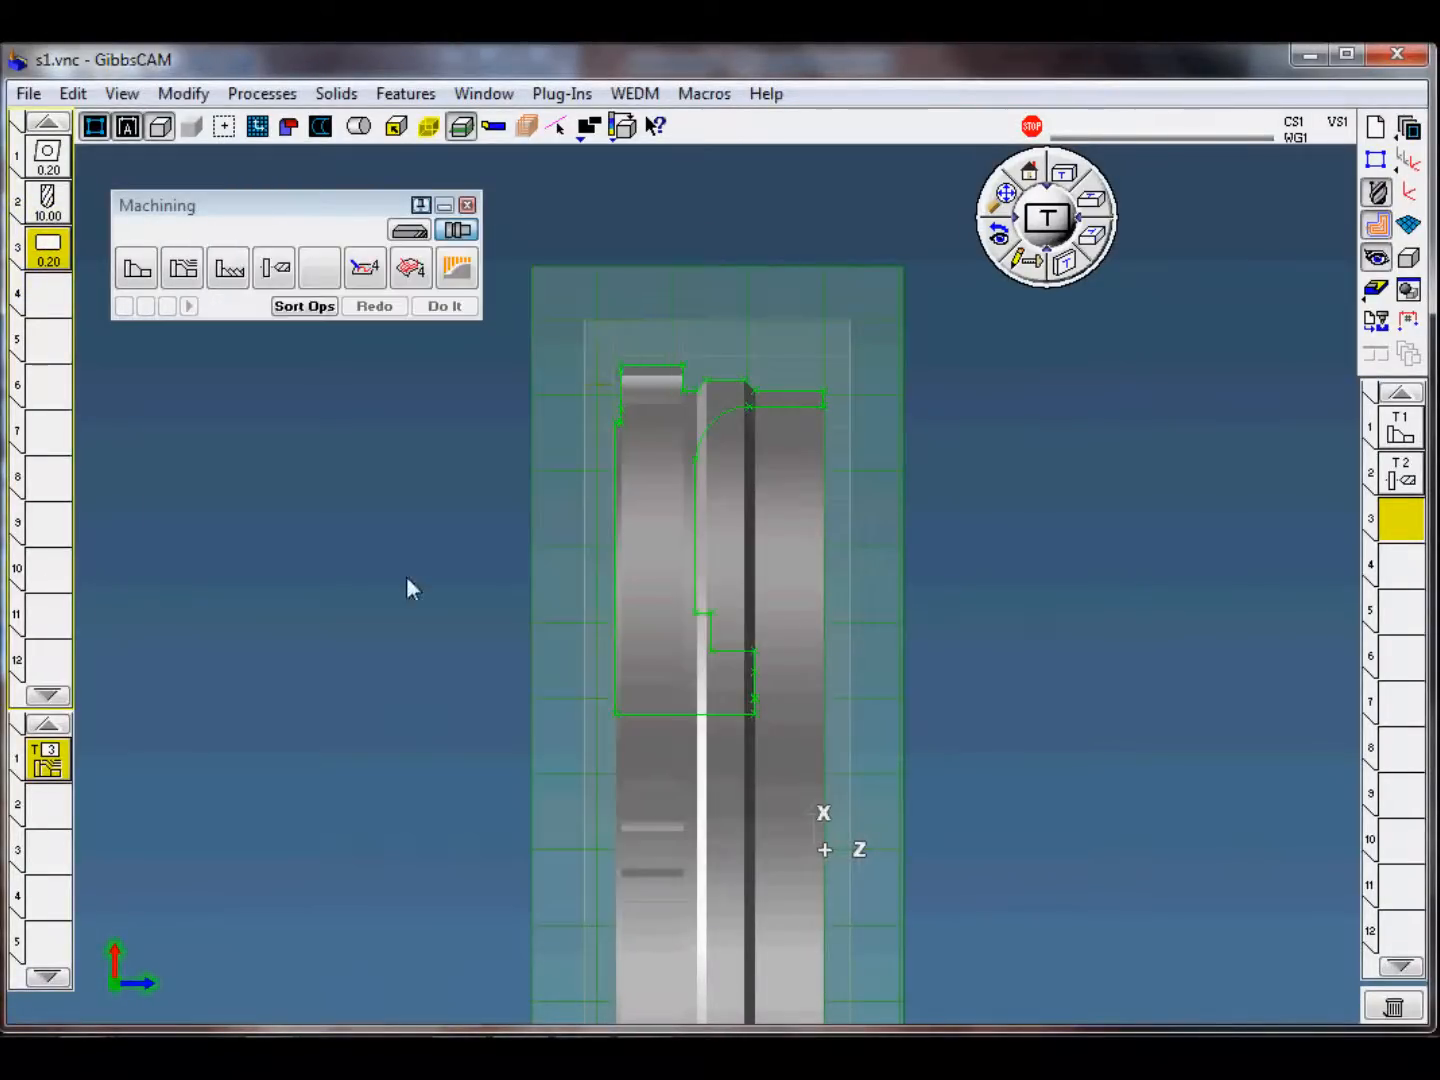
double_click(48, 757)
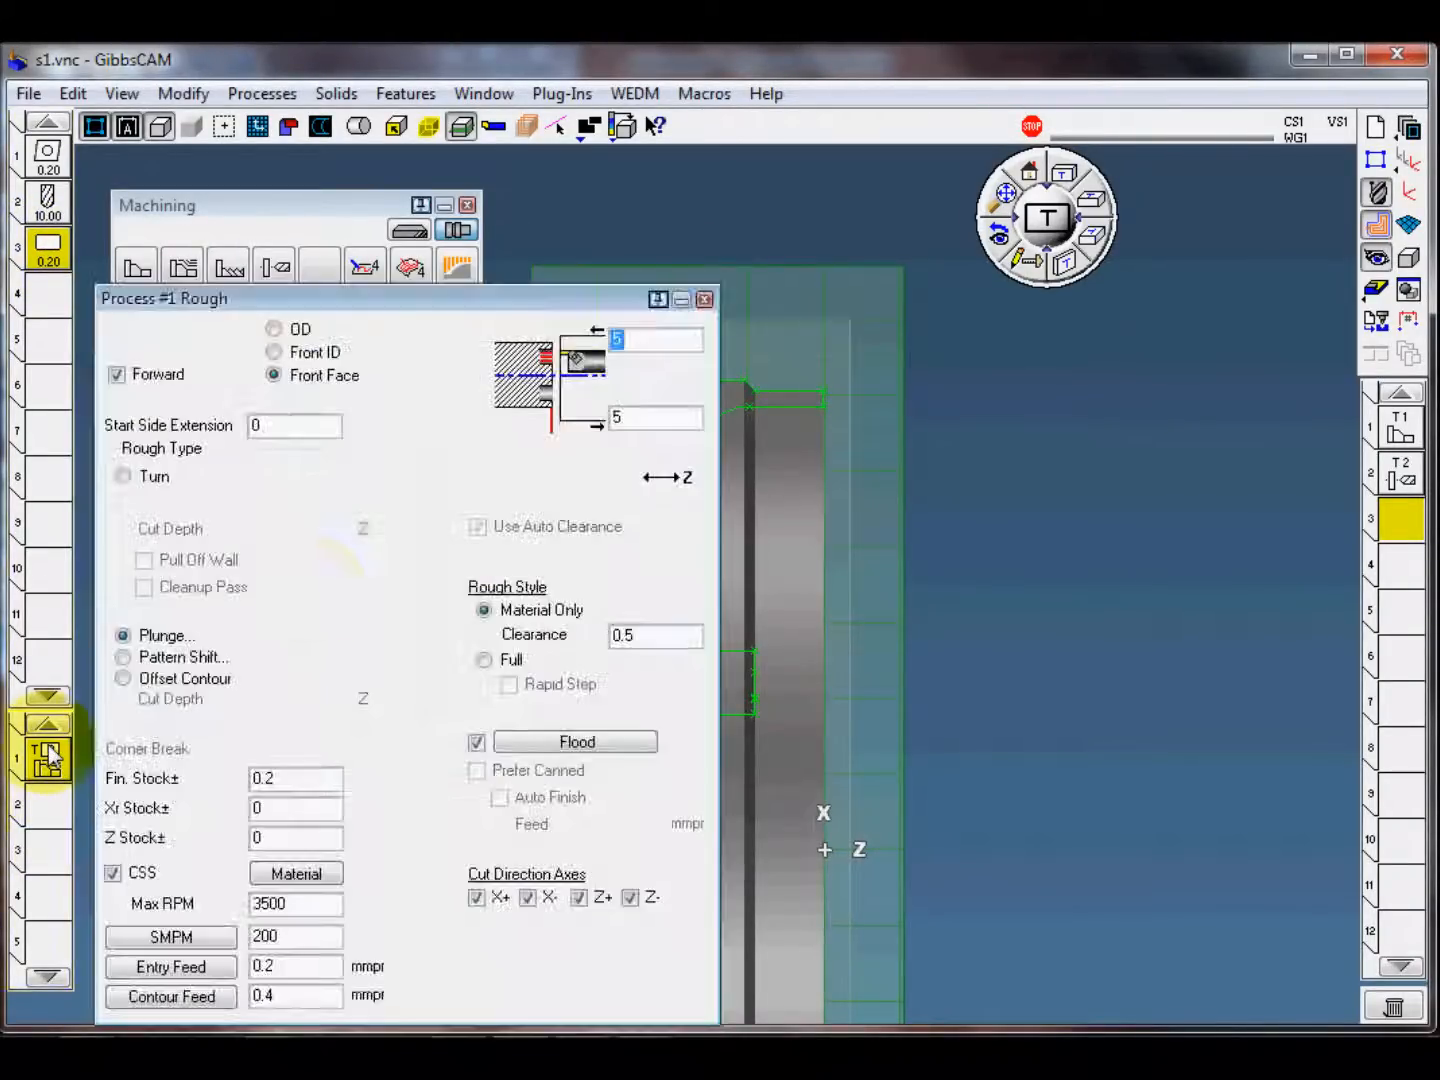
click(707, 300)
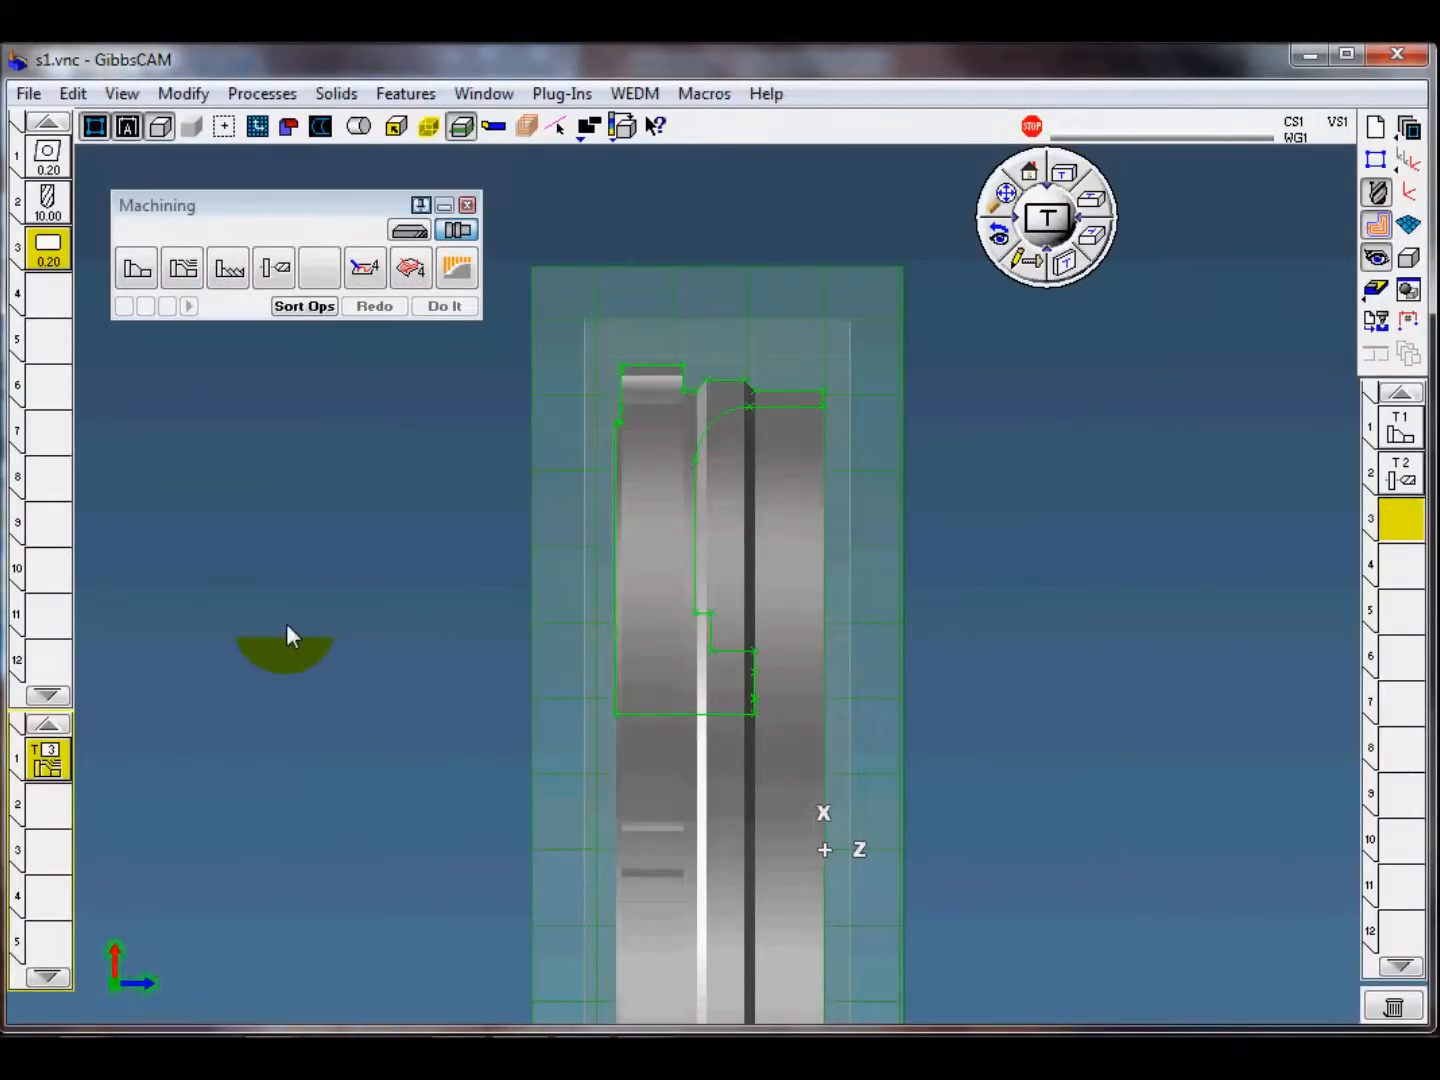
Step: Select the groove's vertical profile line as the cut shape and set the cutting direction upward toward the arc
middle_drag(325, 677, 435, 609)
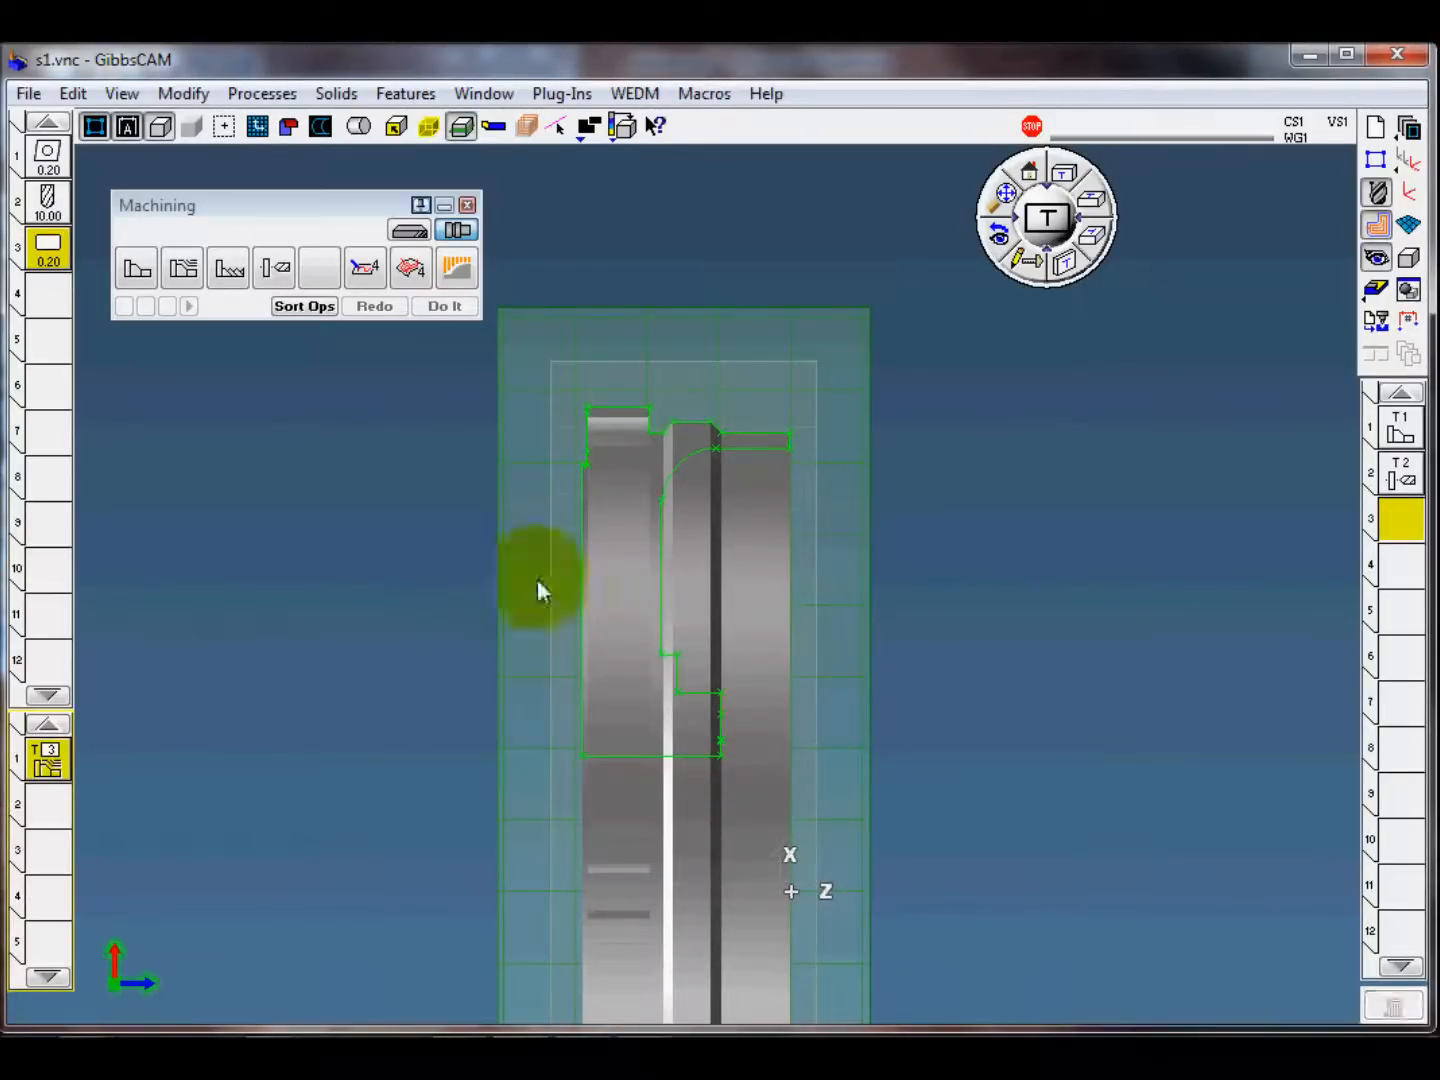
scroll(905, 518, up, 2)
middle_drag(1039, 580, 1022, 570)
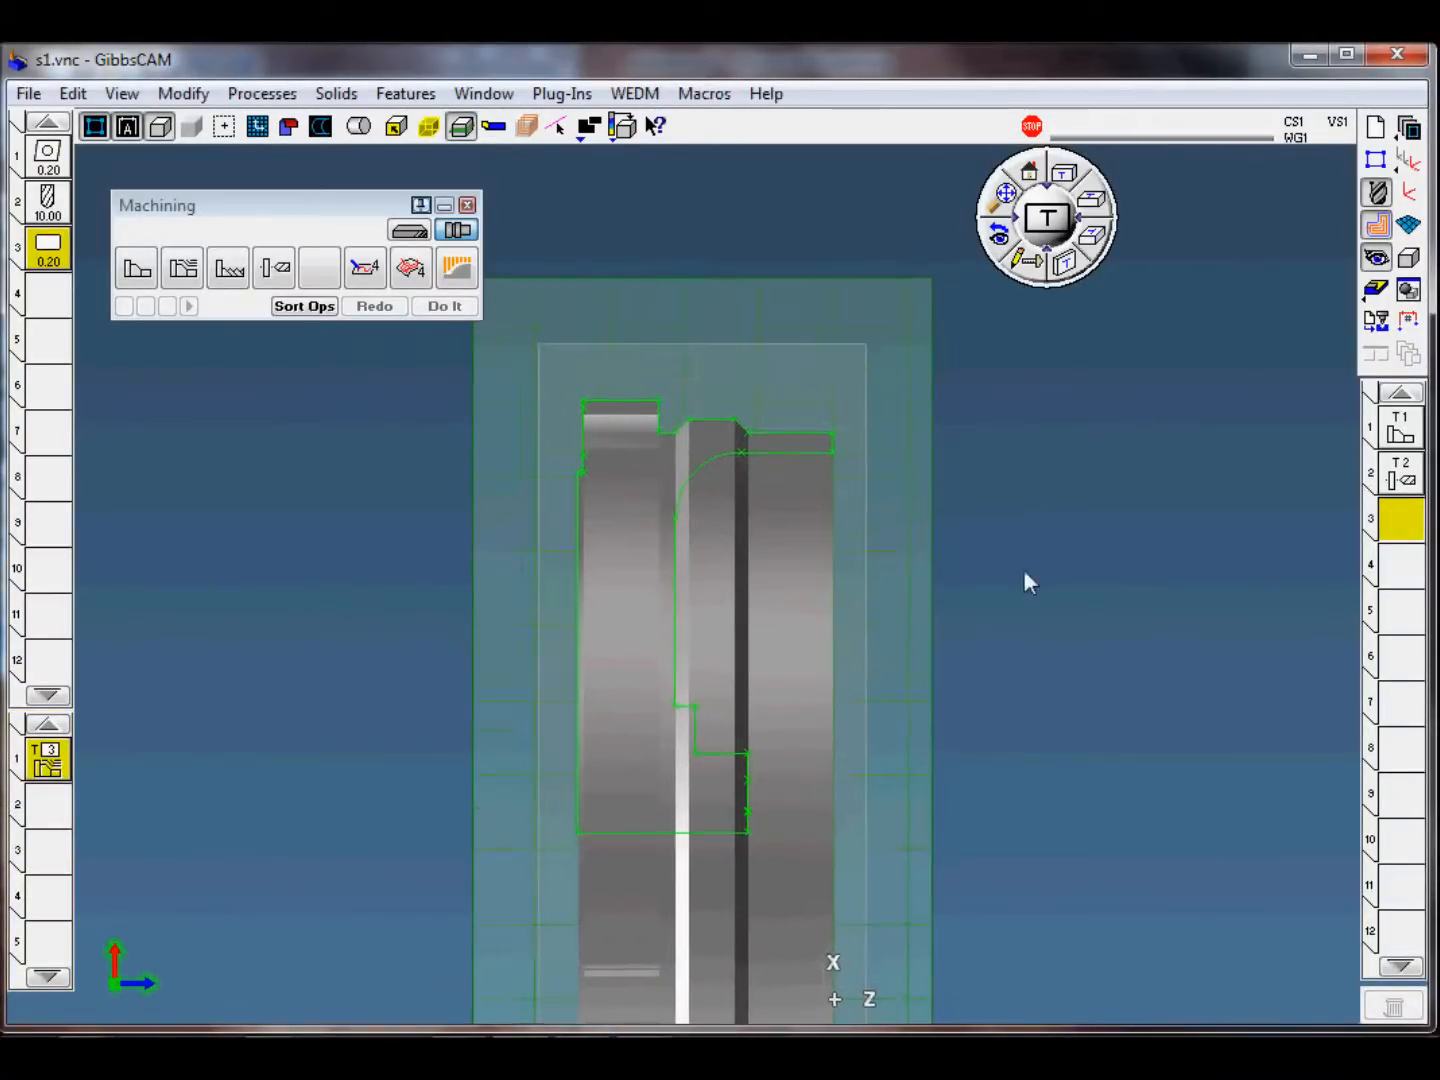
scroll(1021, 566, up, 1)
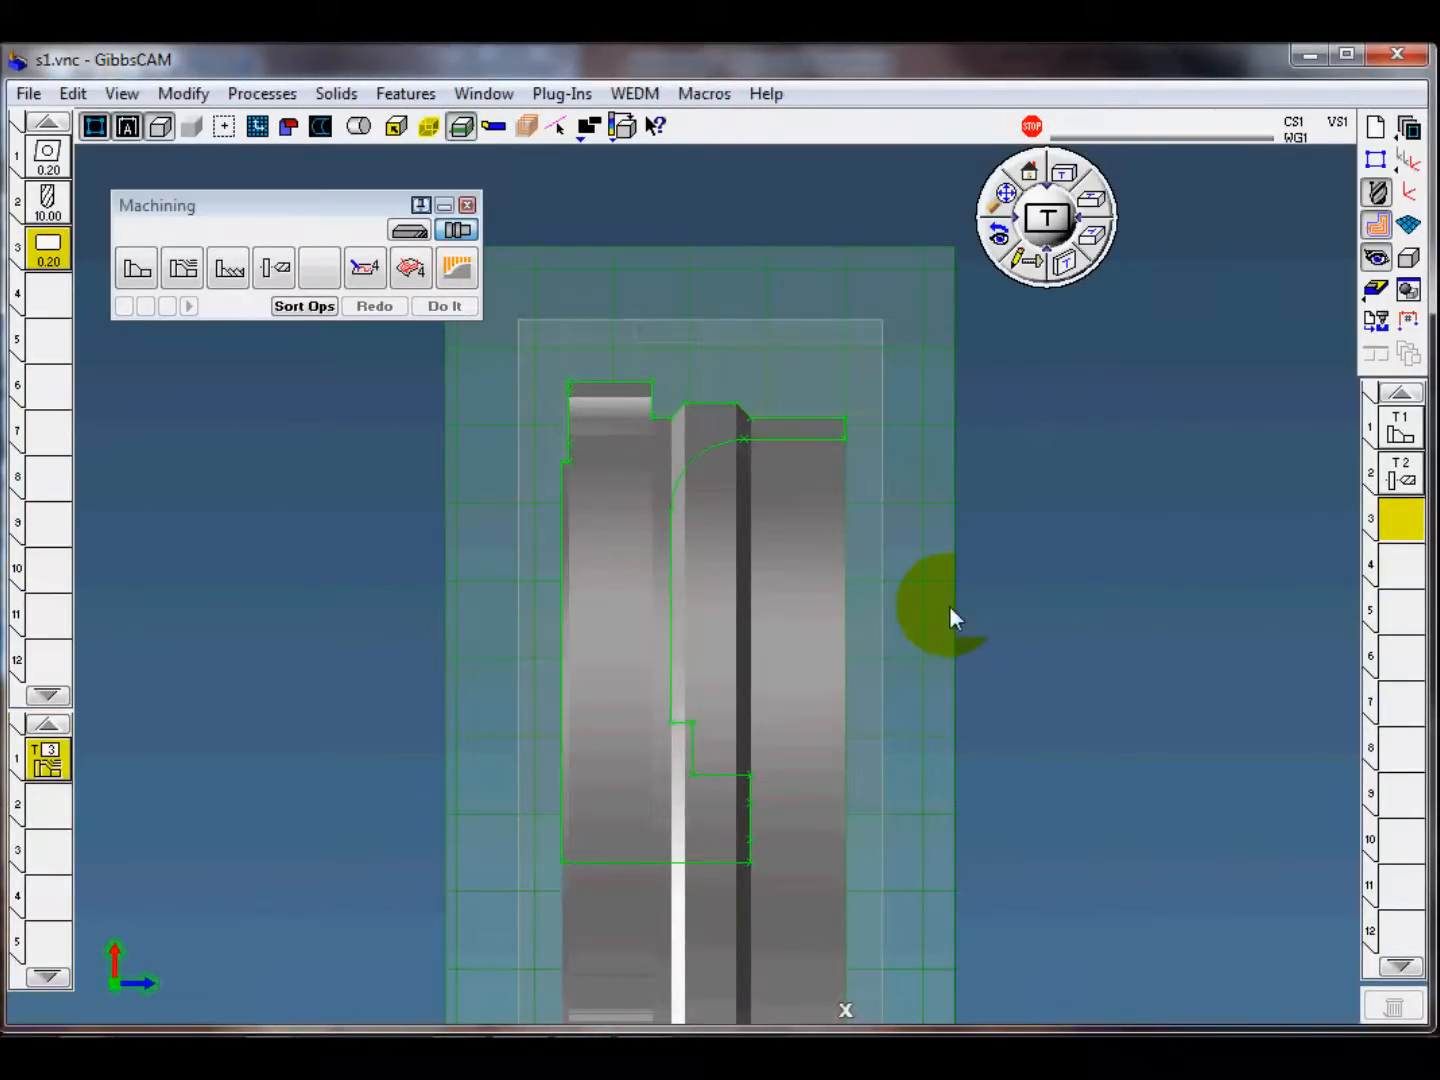
click(671, 589)
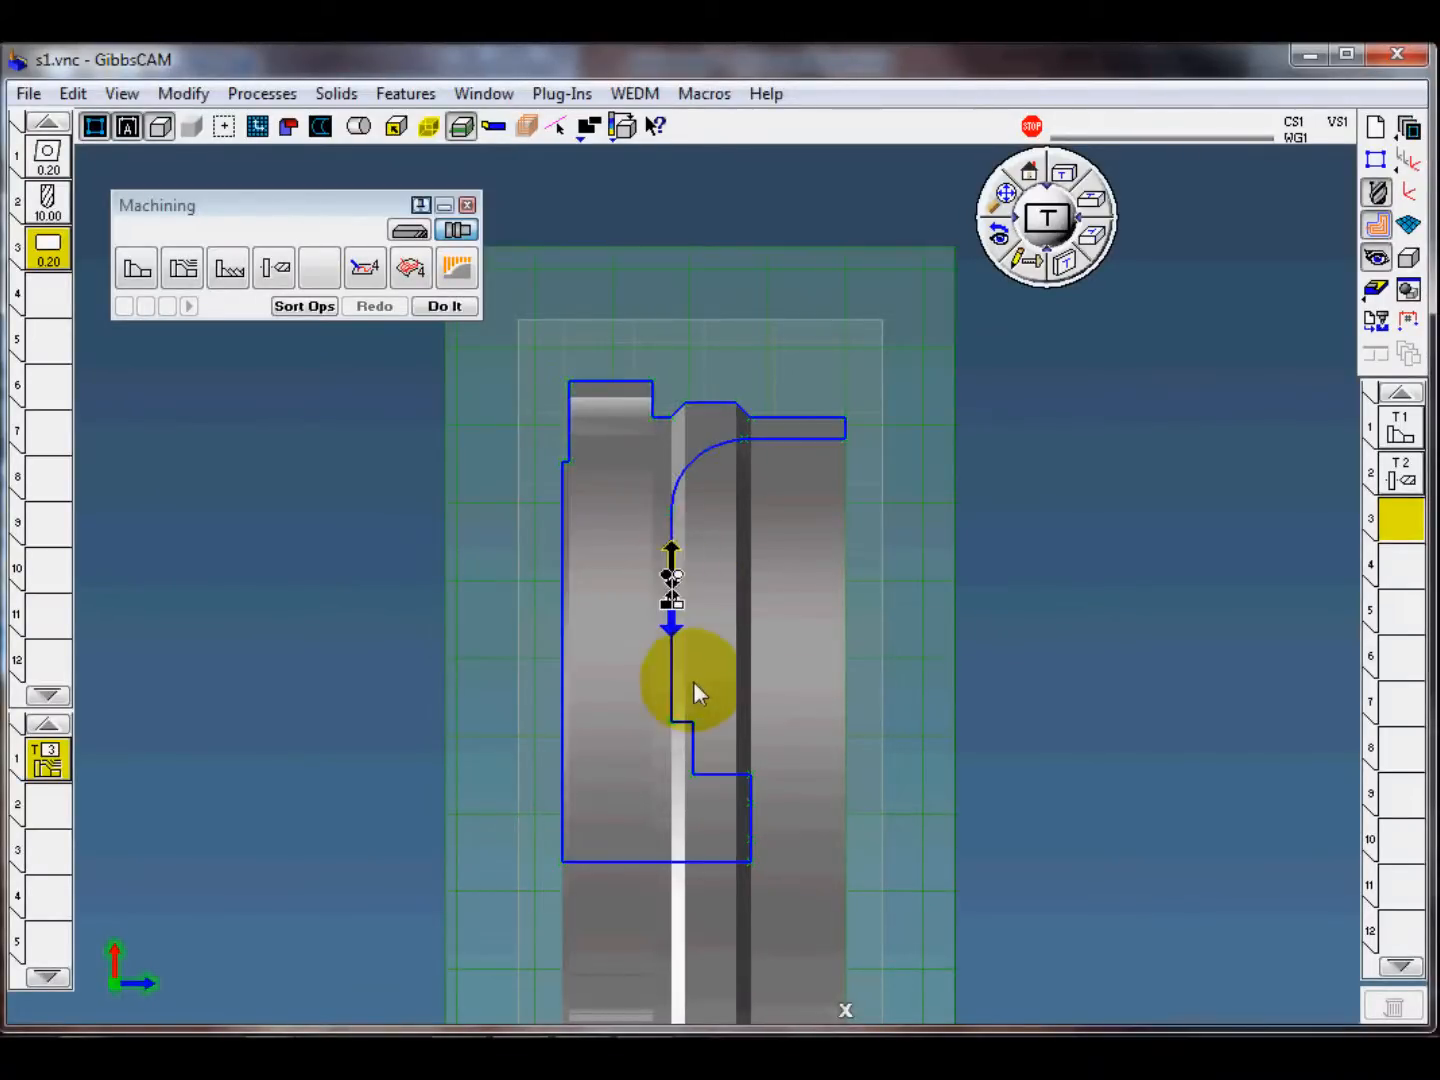
click(671, 552)
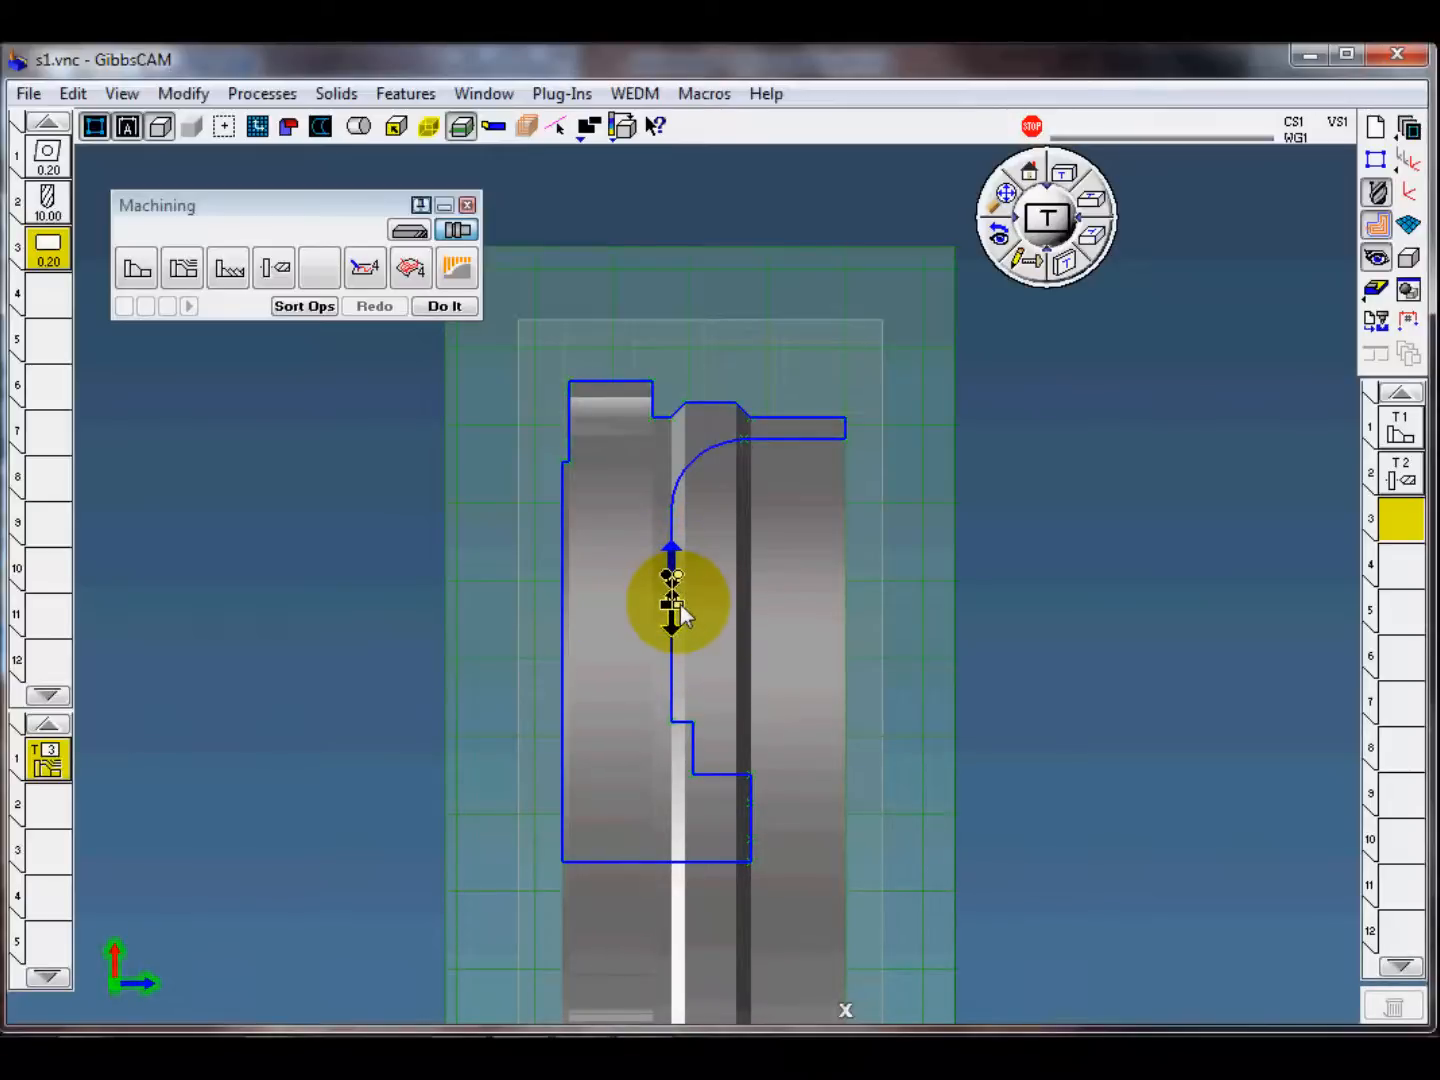
Step: Set the cut's end feature to the horizontal line after the arc and extend its end point beyond the stock's front face
click(793, 460)
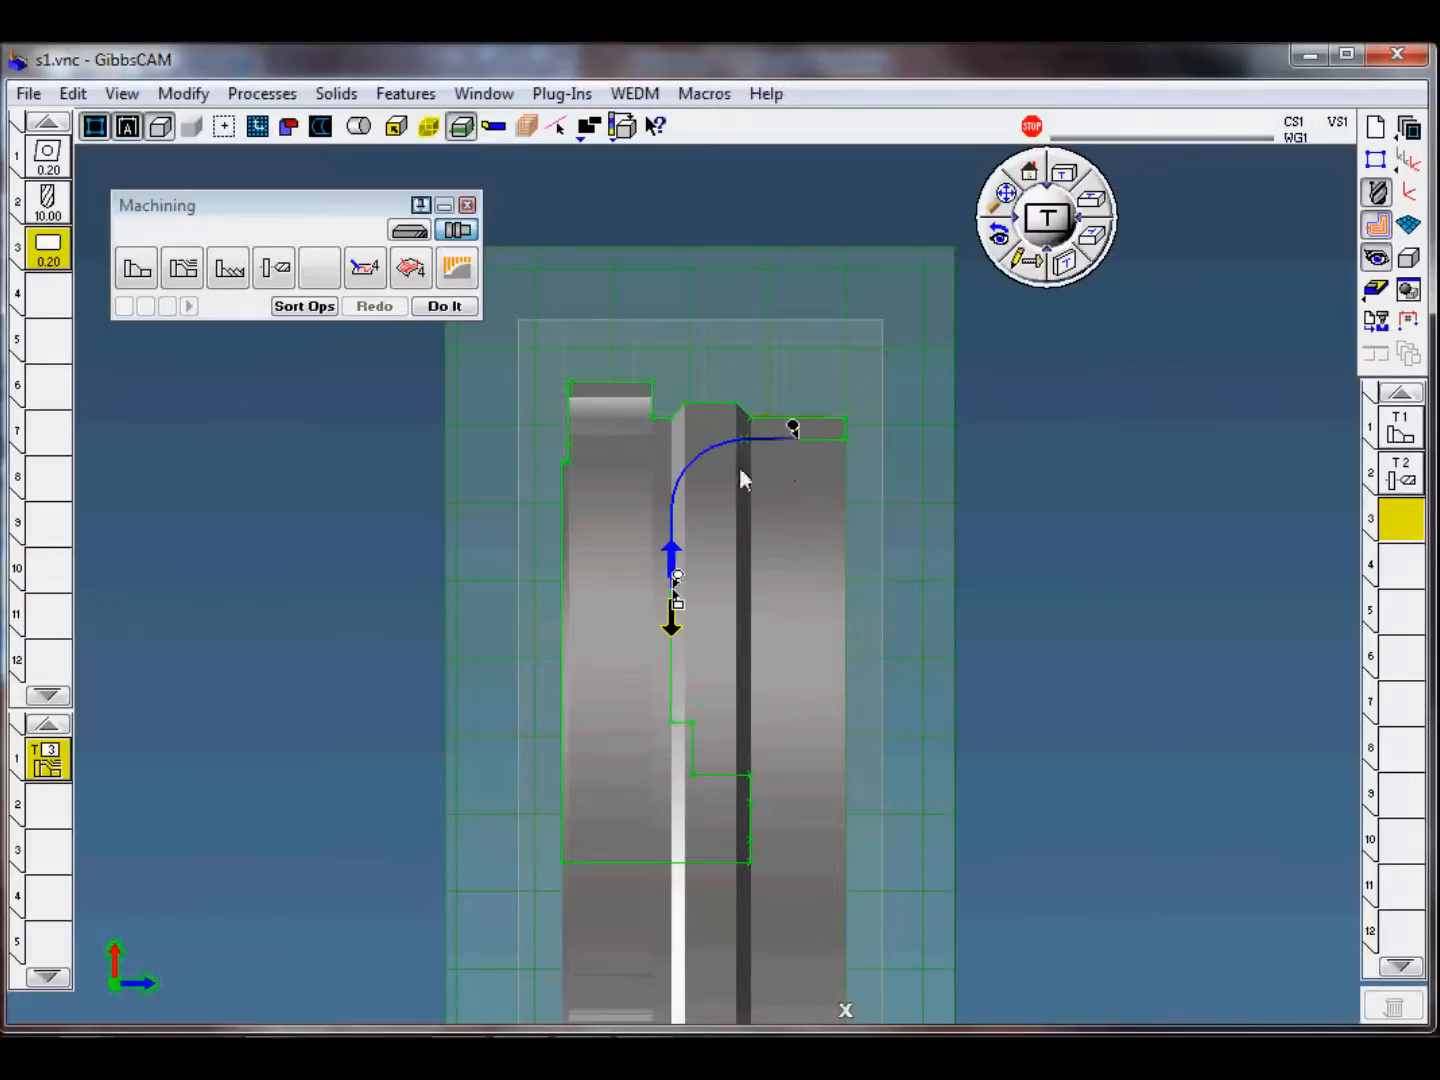
click(726, 441)
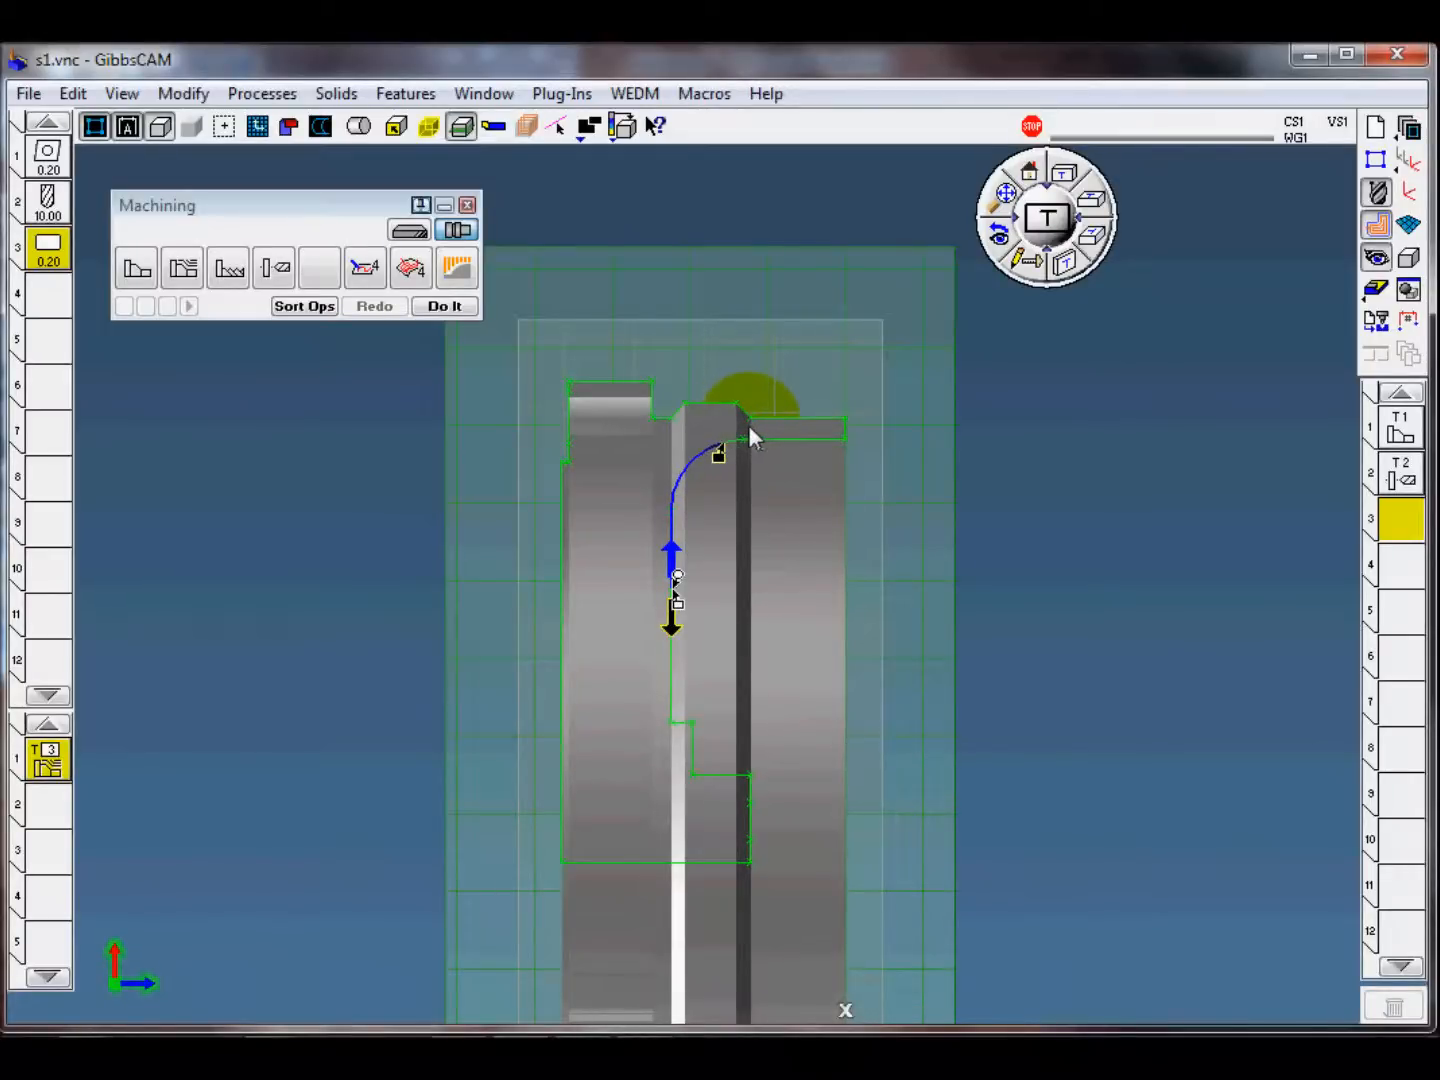
click(735, 428)
click(800, 440)
click(910, 429)
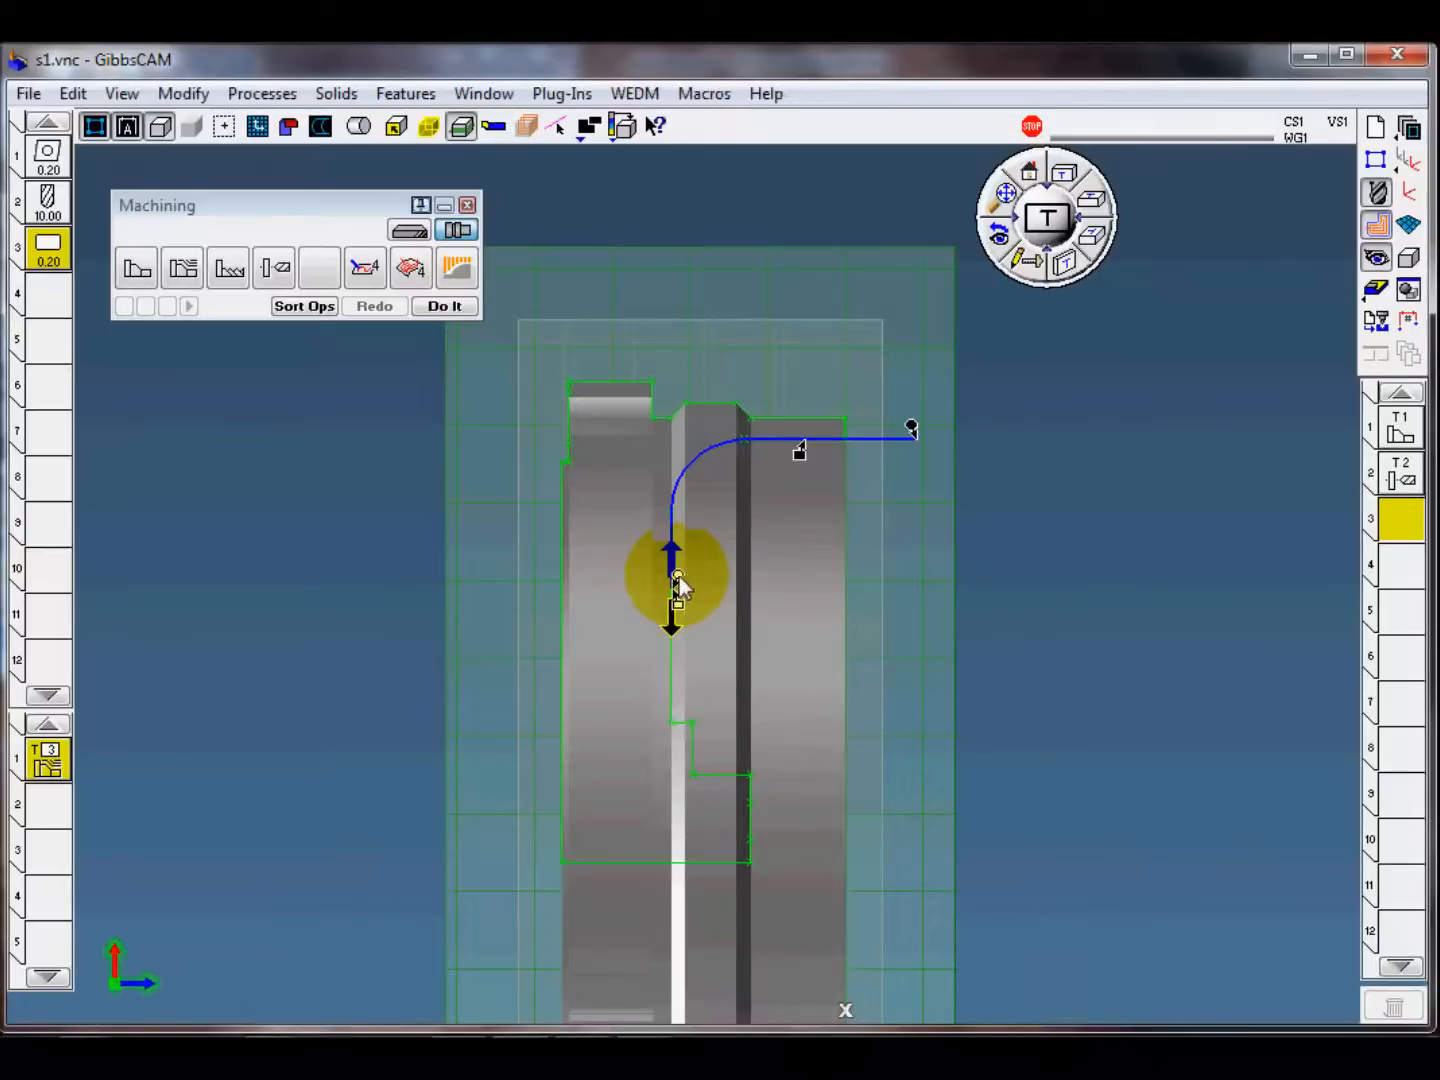
Step: Place the cut's start point at the lower end of the groove's vertical line and shift it by -2.6
drag(680, 578, 681, 709)
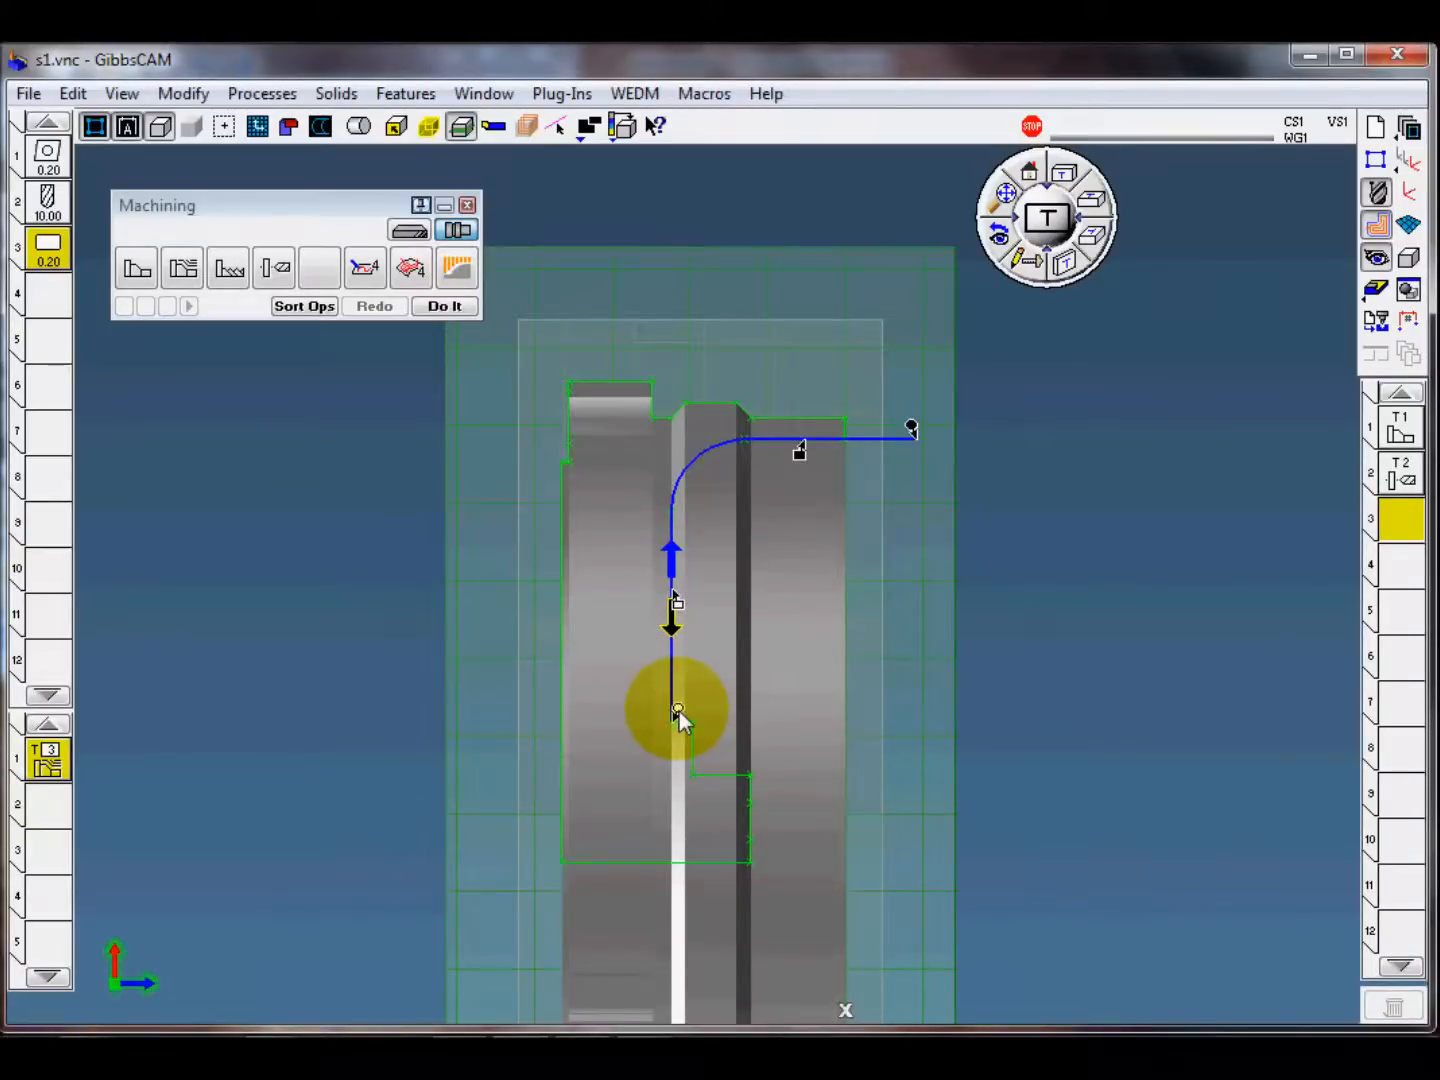
right_click(680, 711)
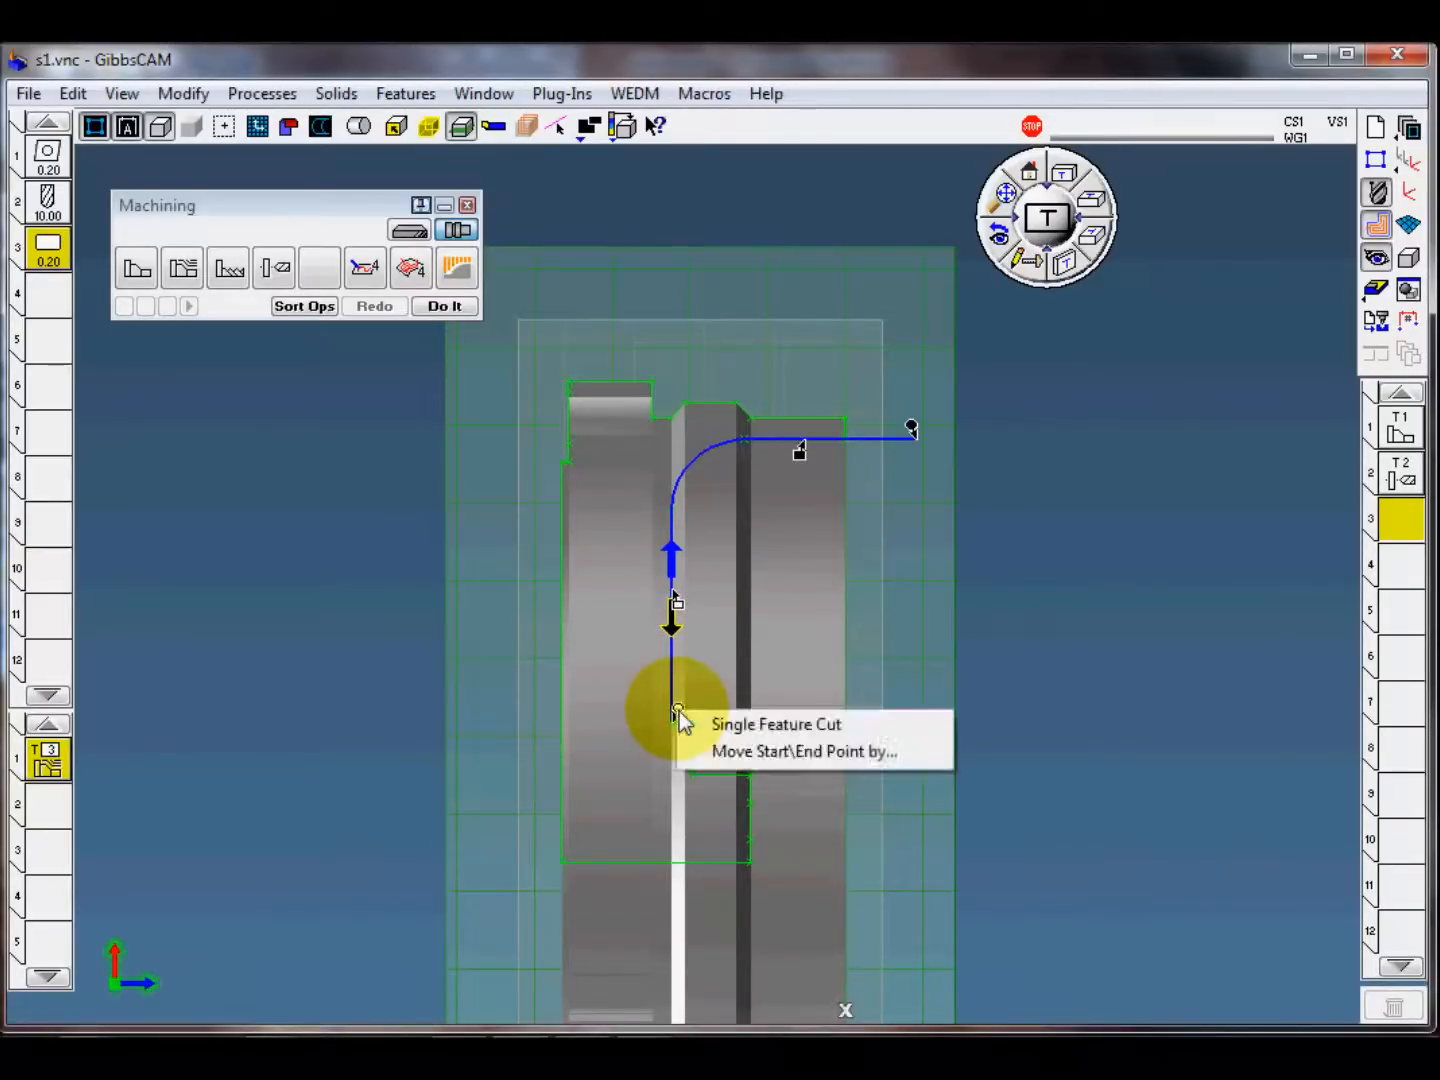
double_click(62, 284)
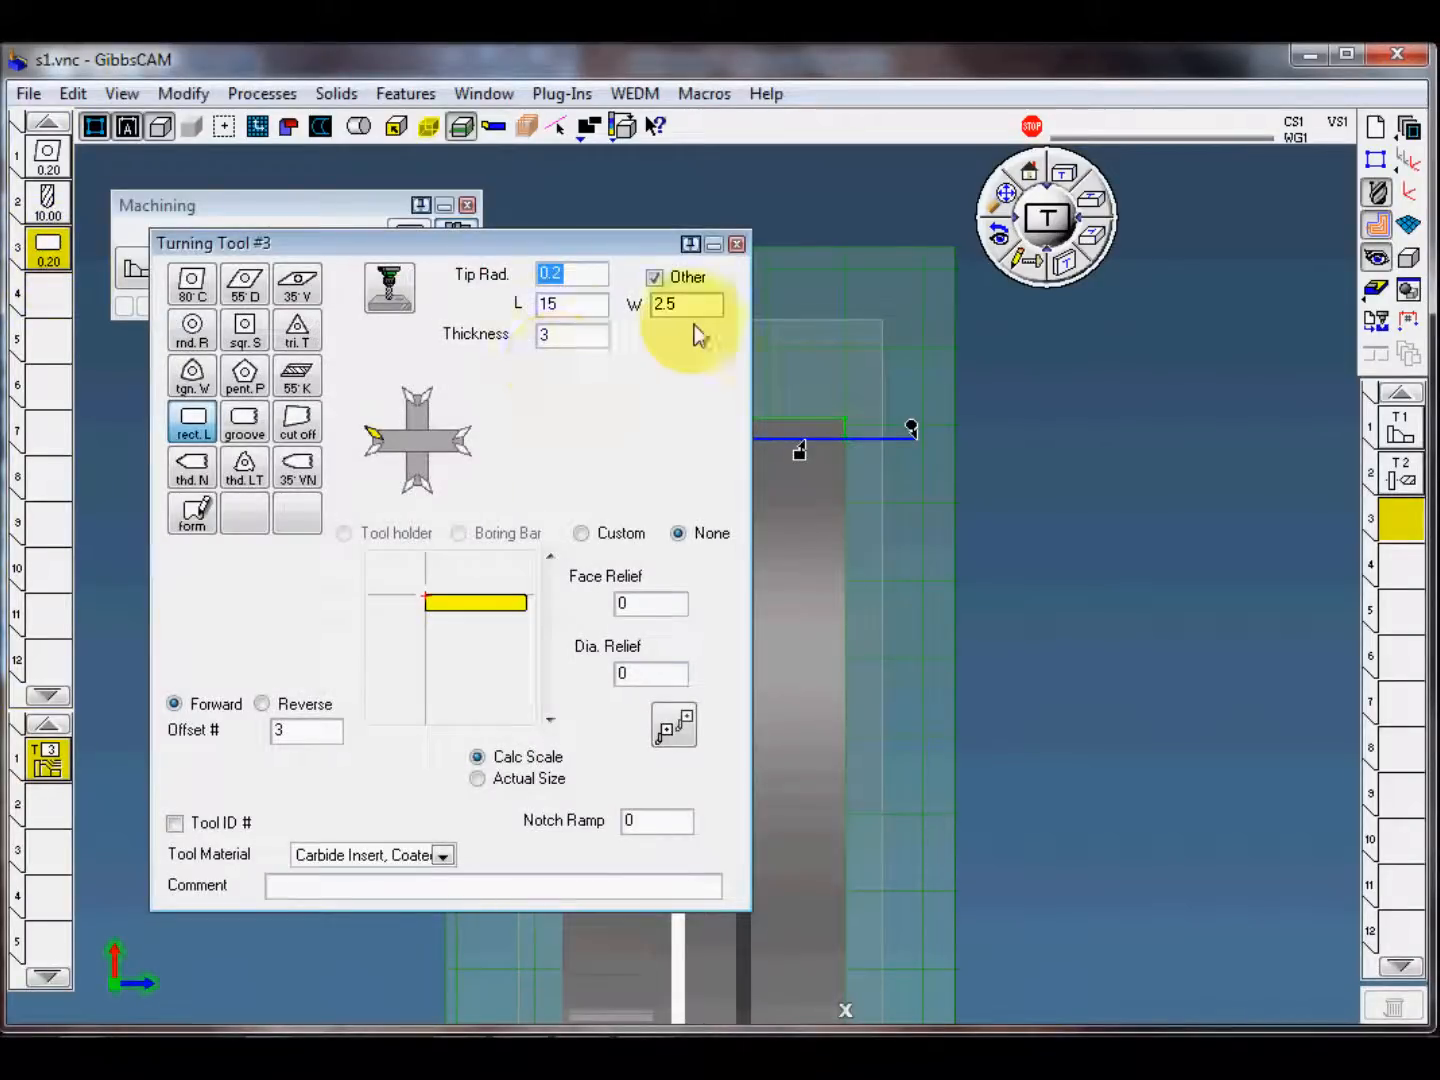
click(738, 245)
right_click(678, 710)
click(743, 750)
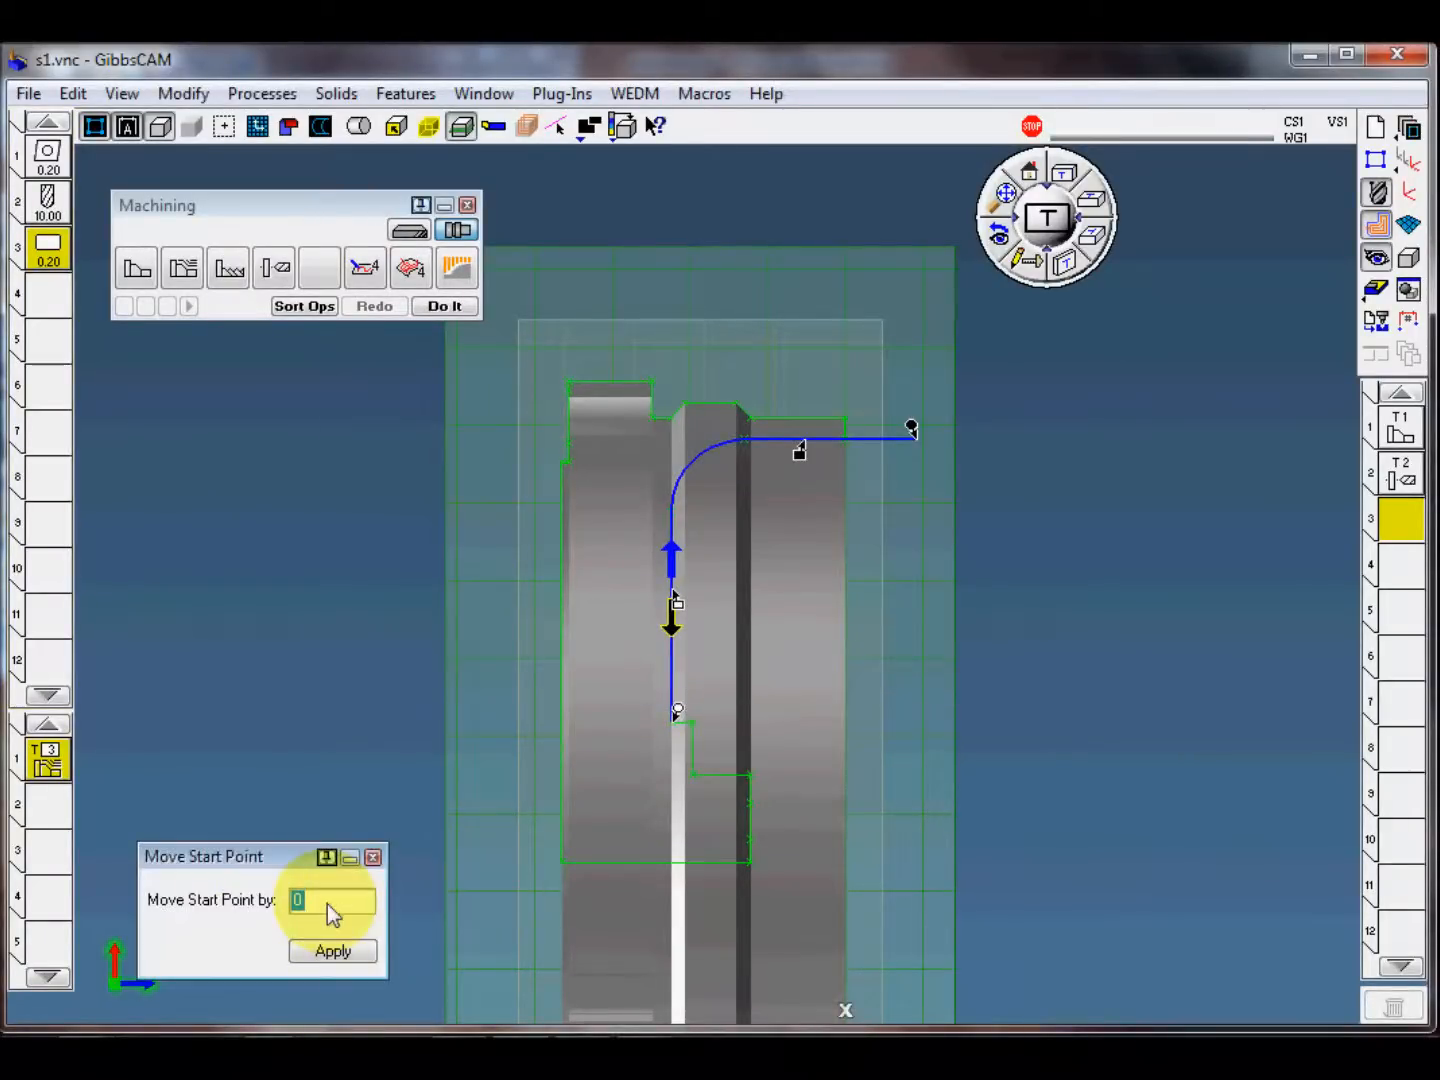
text(-)
click(333, 950)
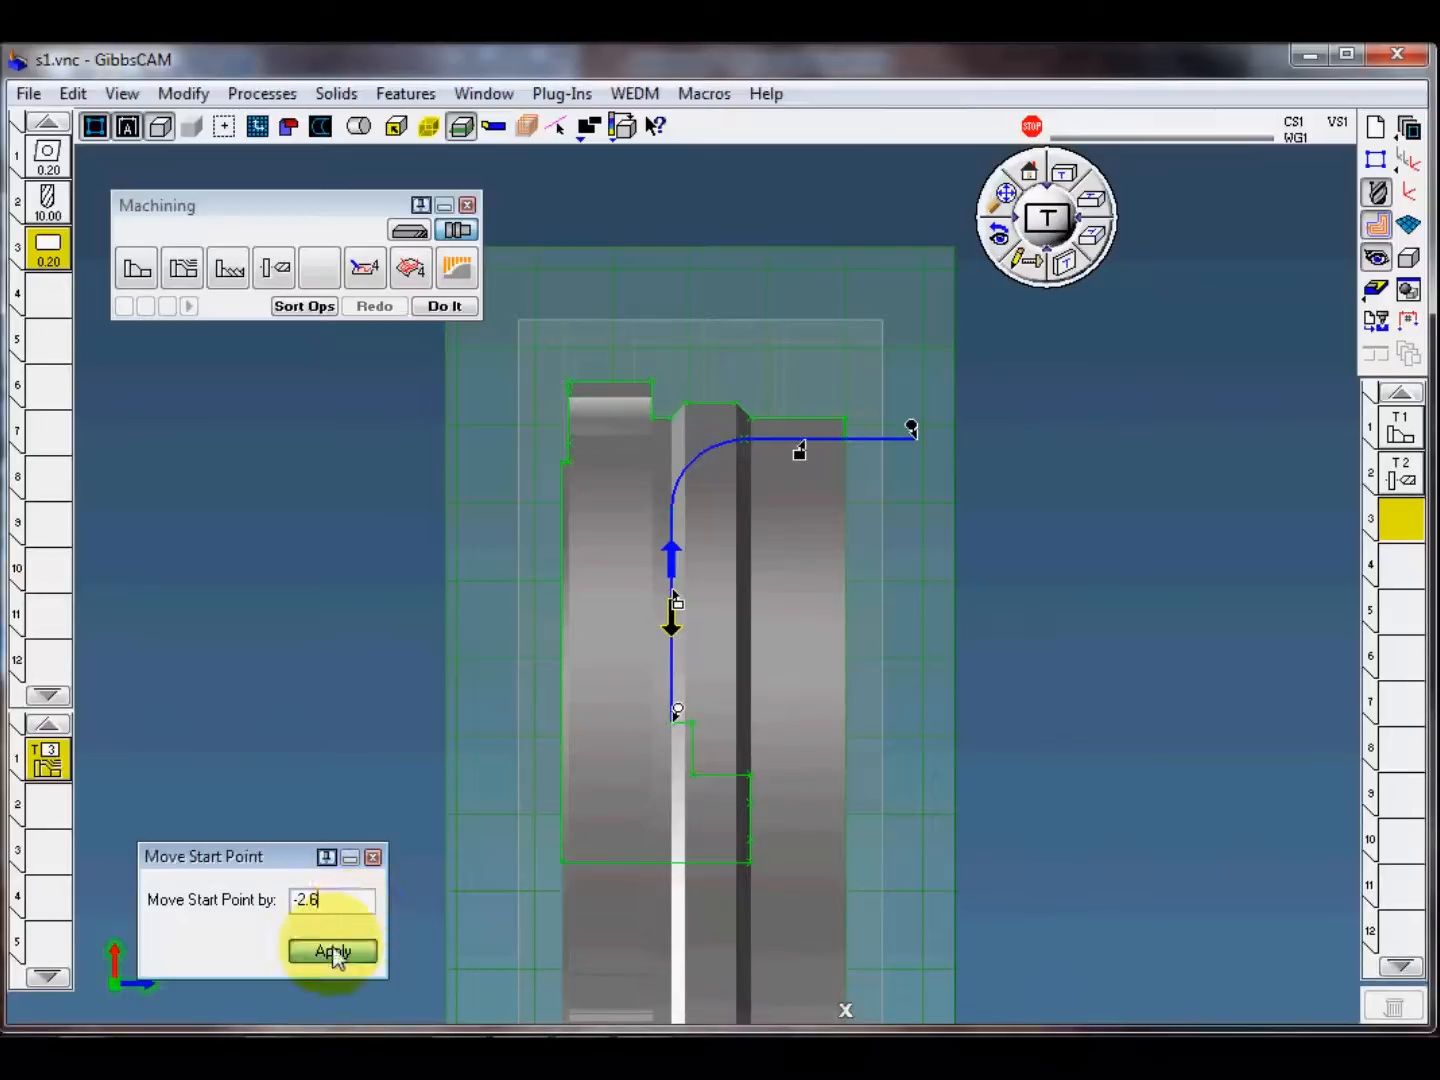
click(374, 858)
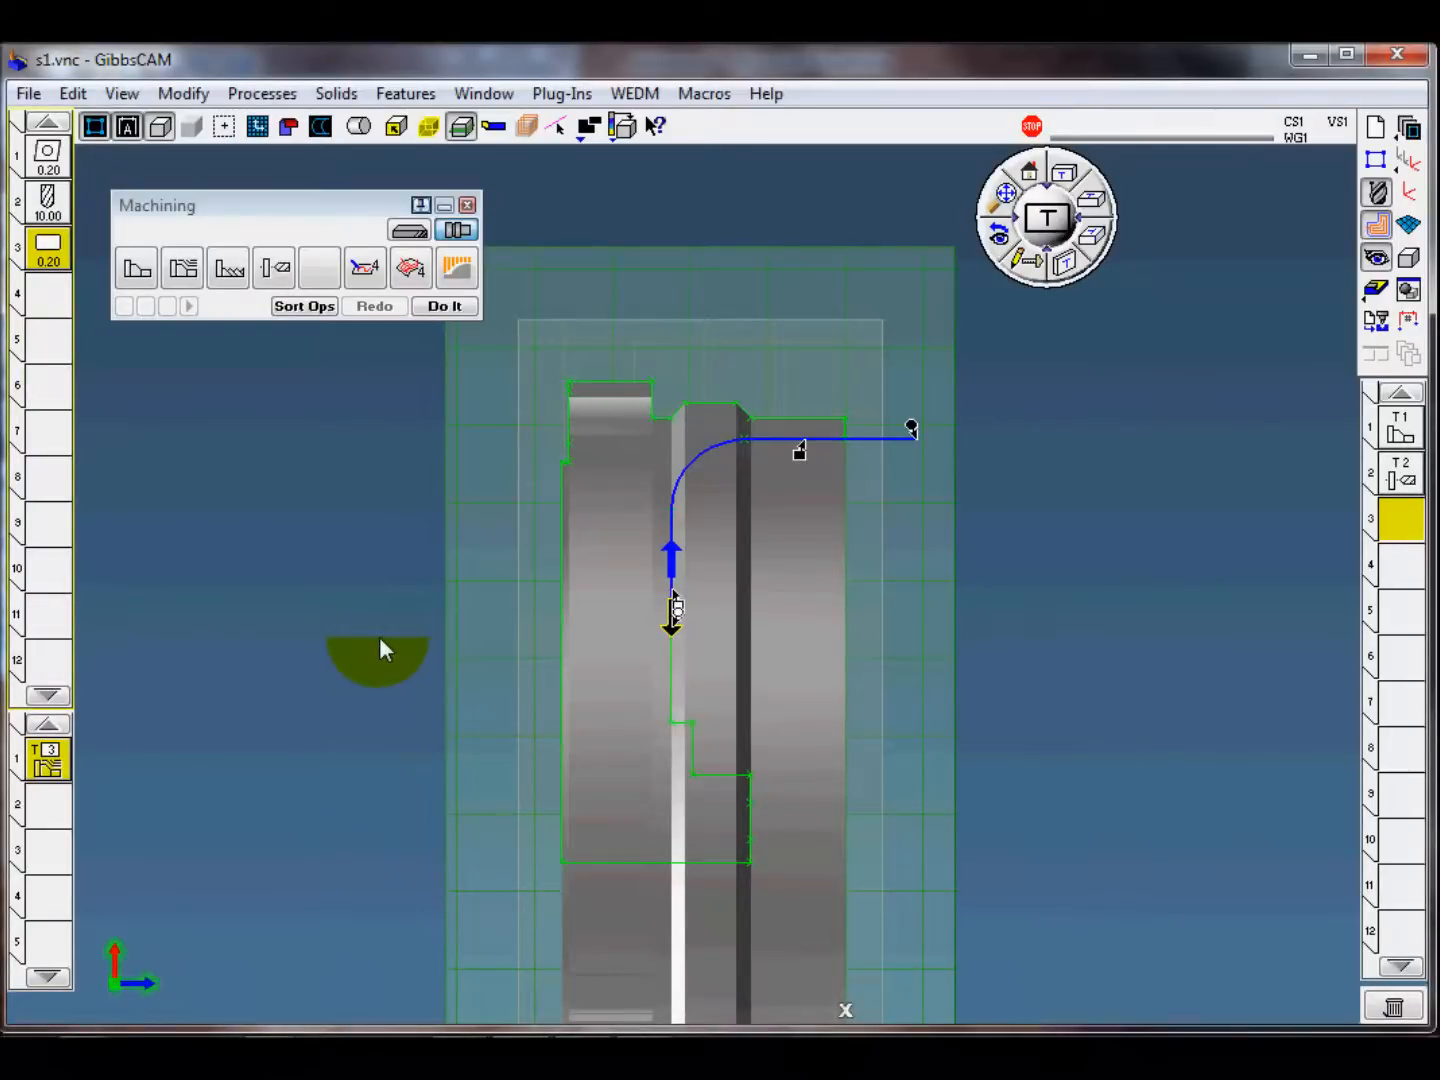
Step: Create the upper groove roughing operation and simulate the machining from the beginning at a changed playback speed
click(446, 306)
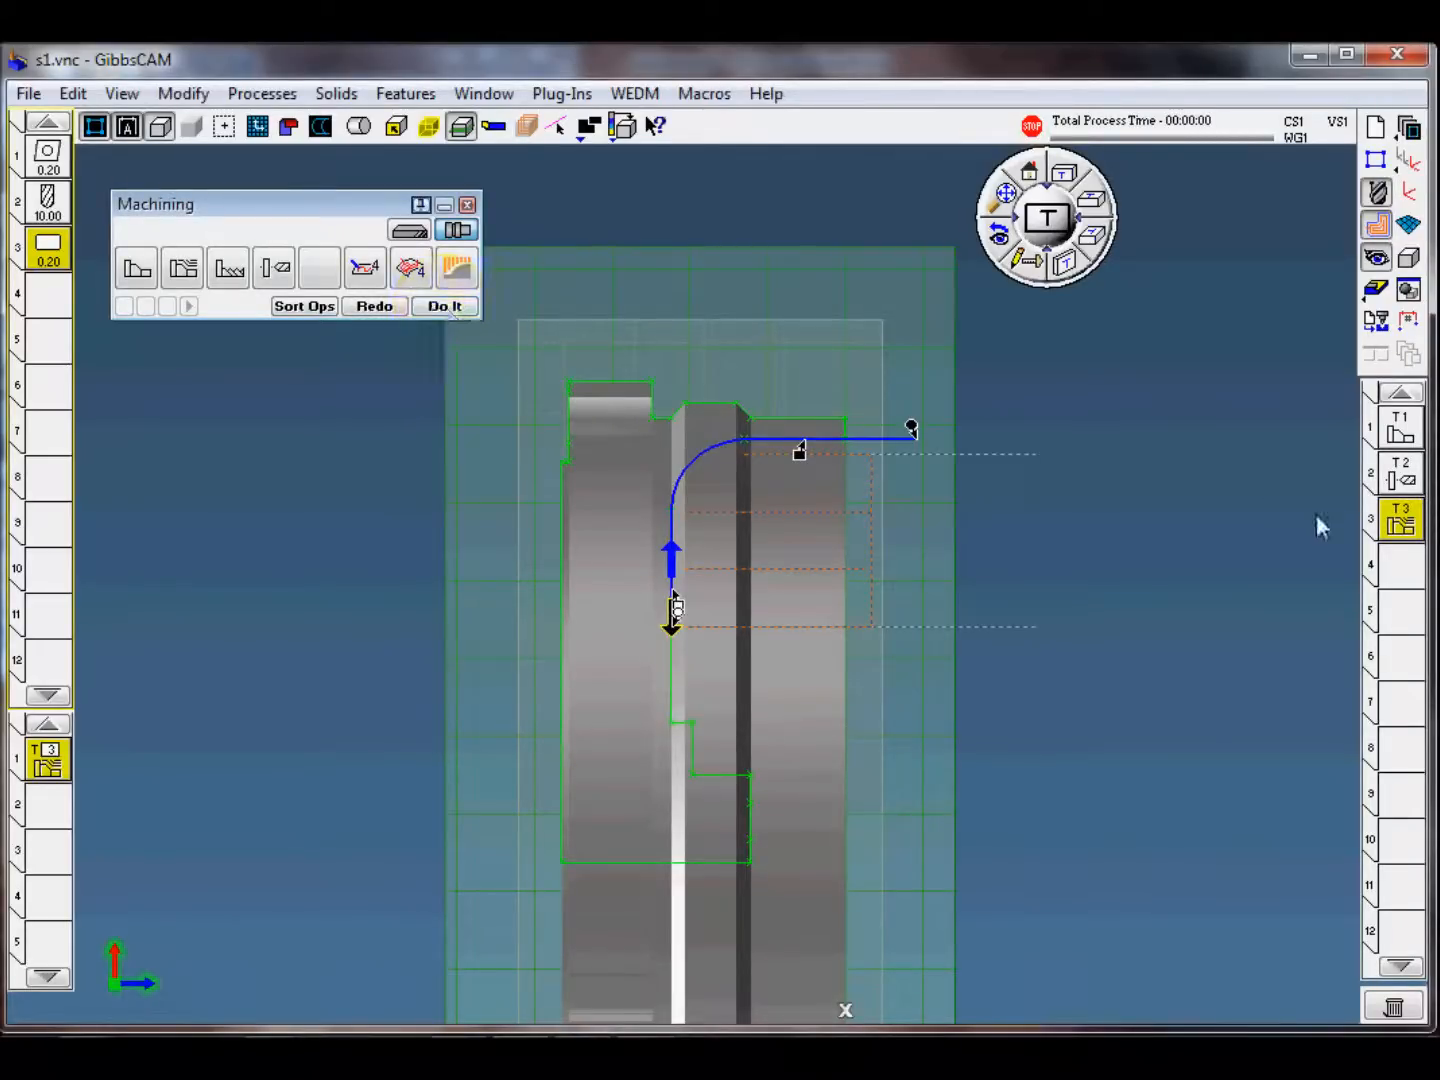
click(1377, 289)
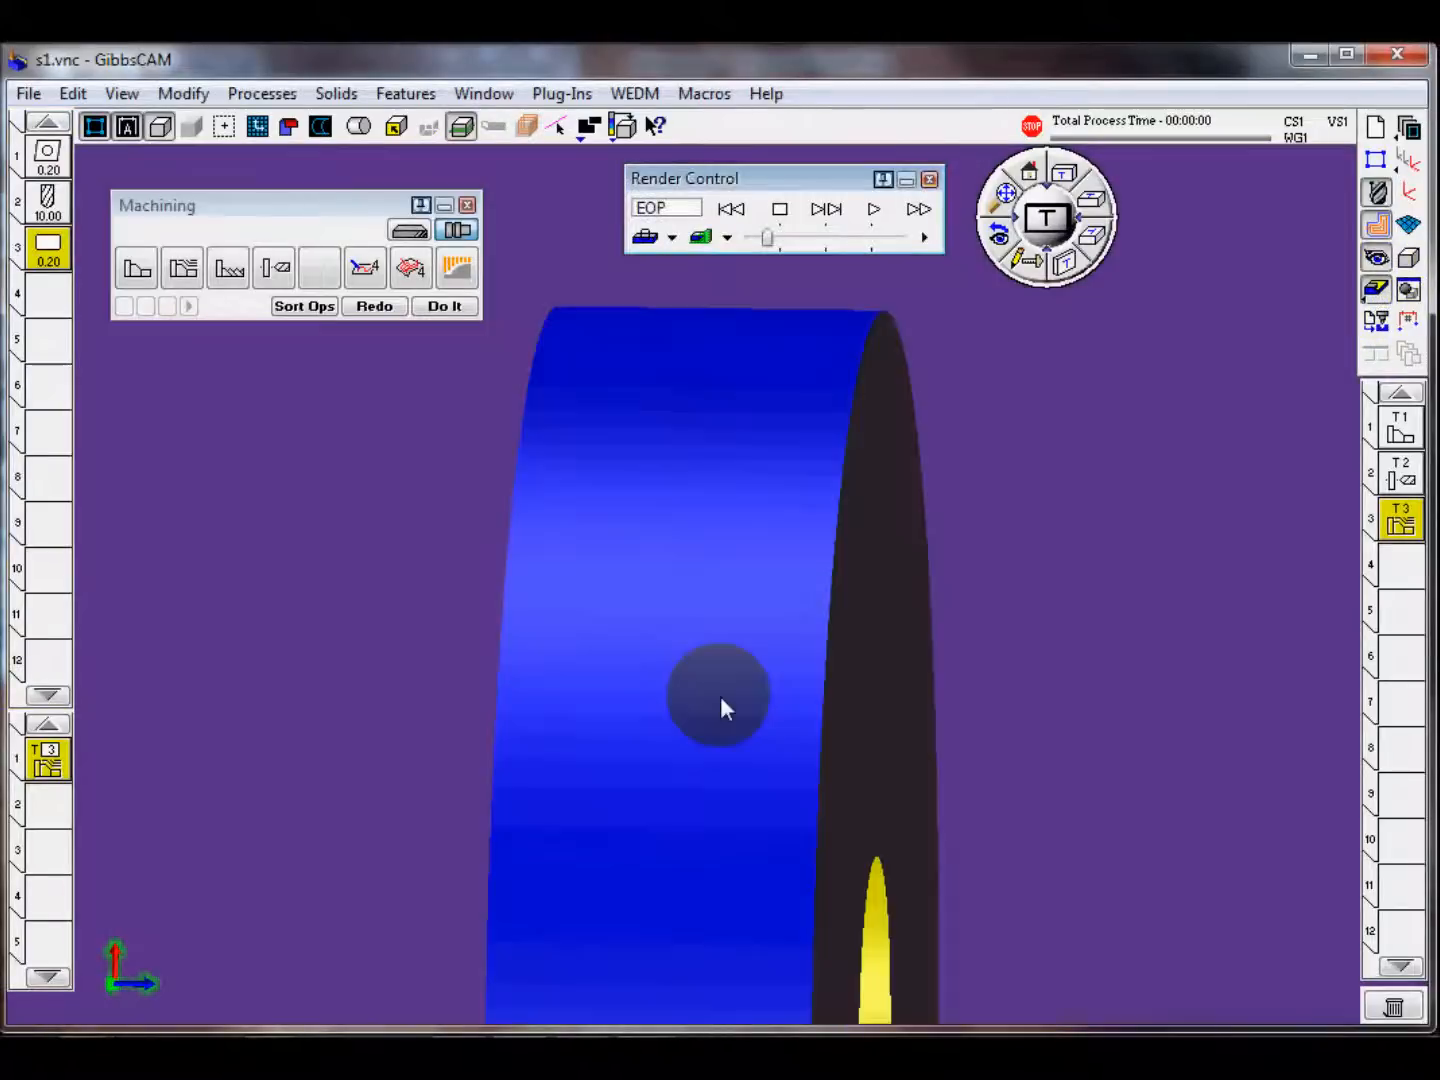
middle_drag(720, 696, 953, 394)
click(634, 428)
click(731, 208)
click(873, 209)
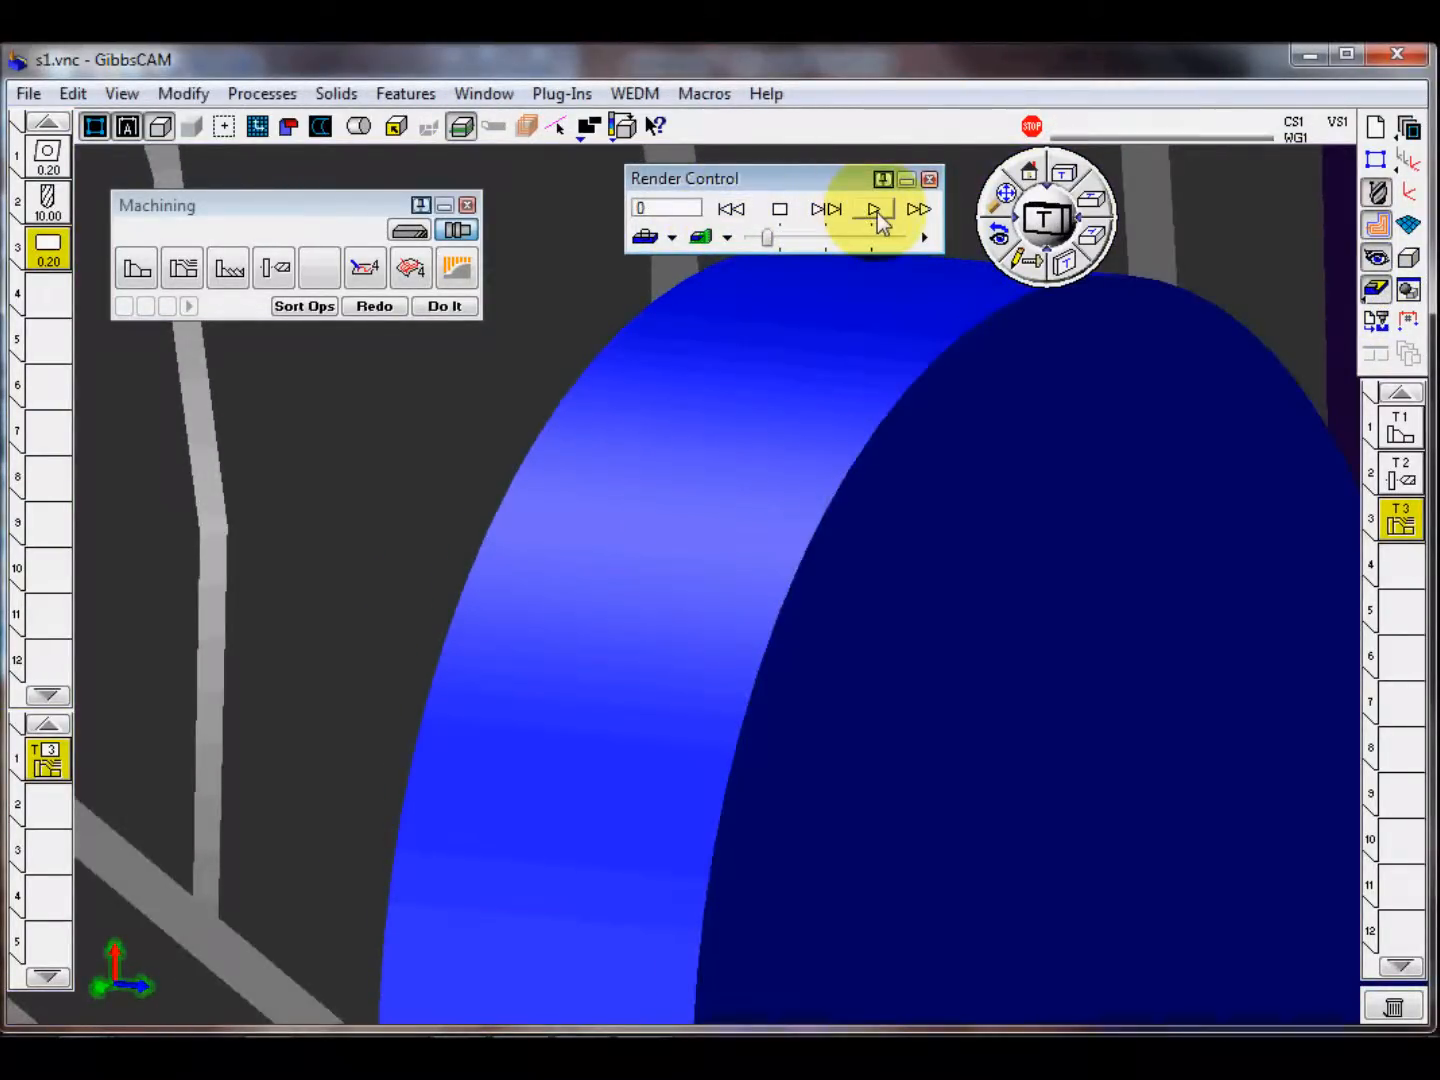
drag(764, 239, 849, 244)
middle_drag(794, 720, 1055, 495)
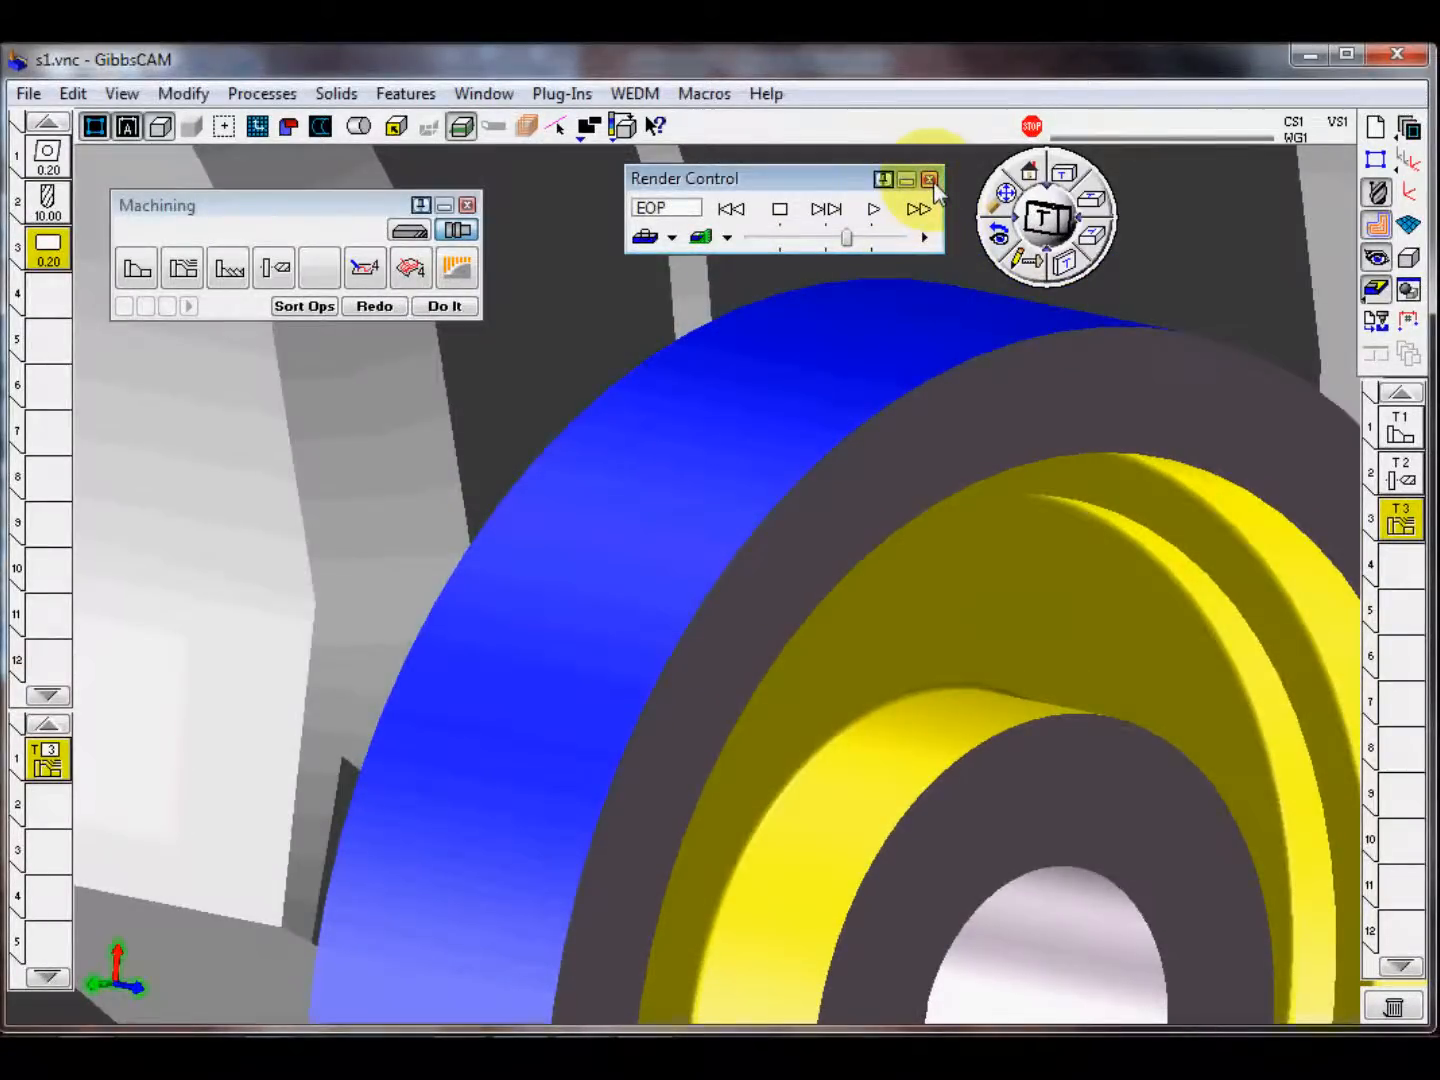
click(929, 180)
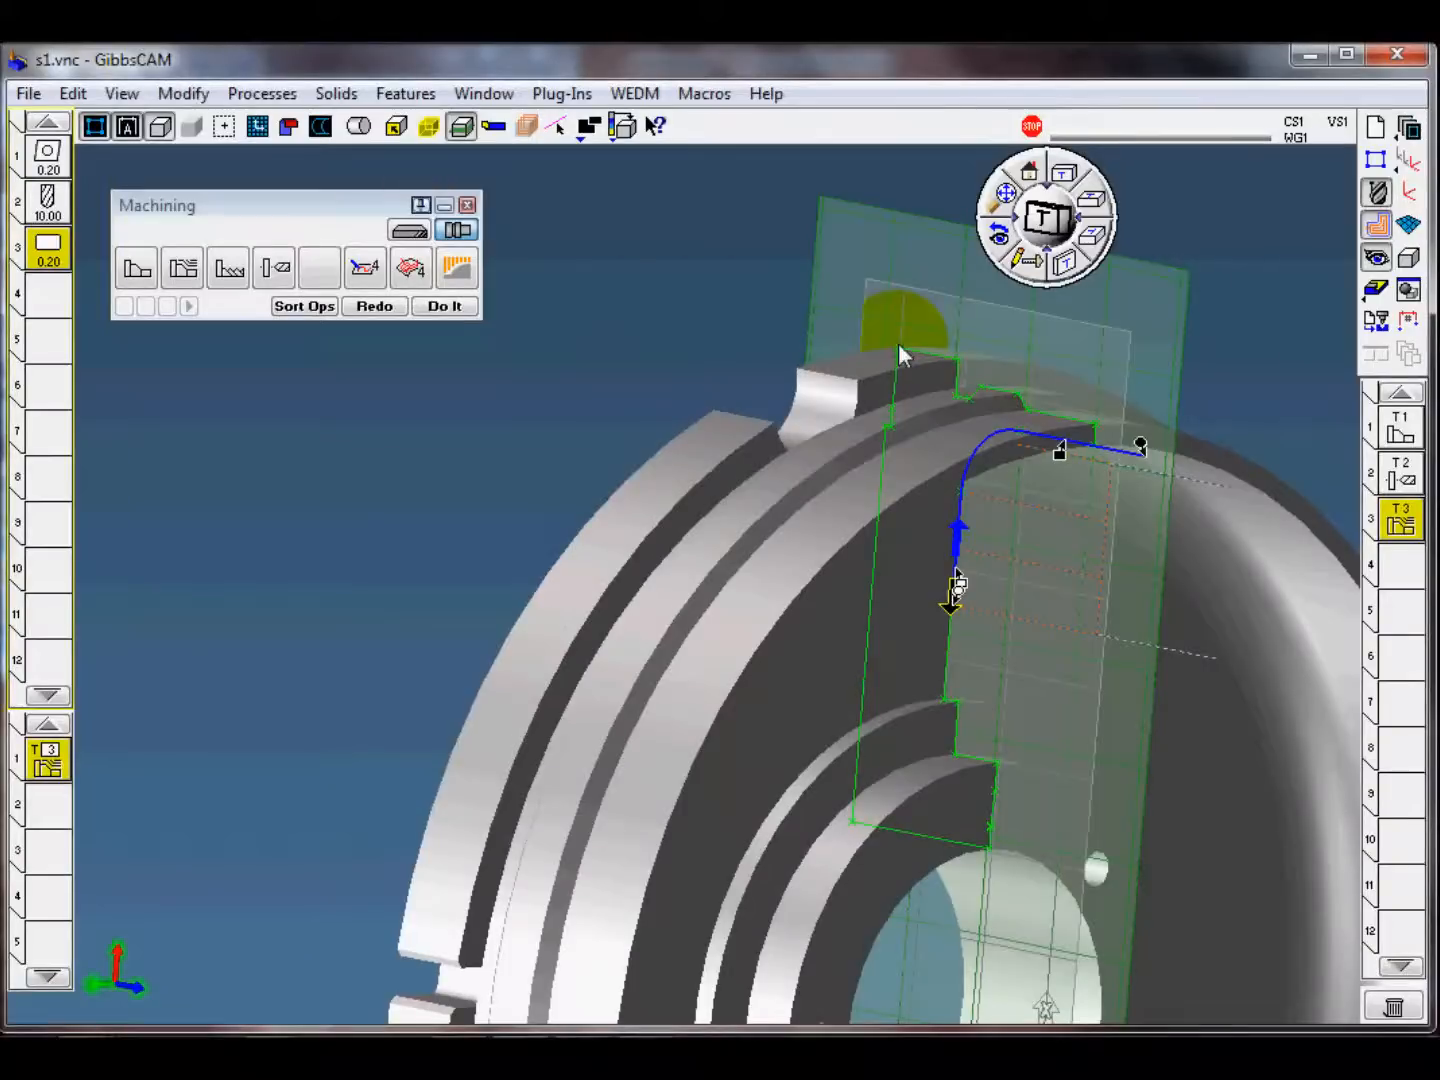
Step: Deselect the geometry, target the empty operation 4 and remove the tool 3 process from the process list
click(1031, 178)
click(1140, 722)
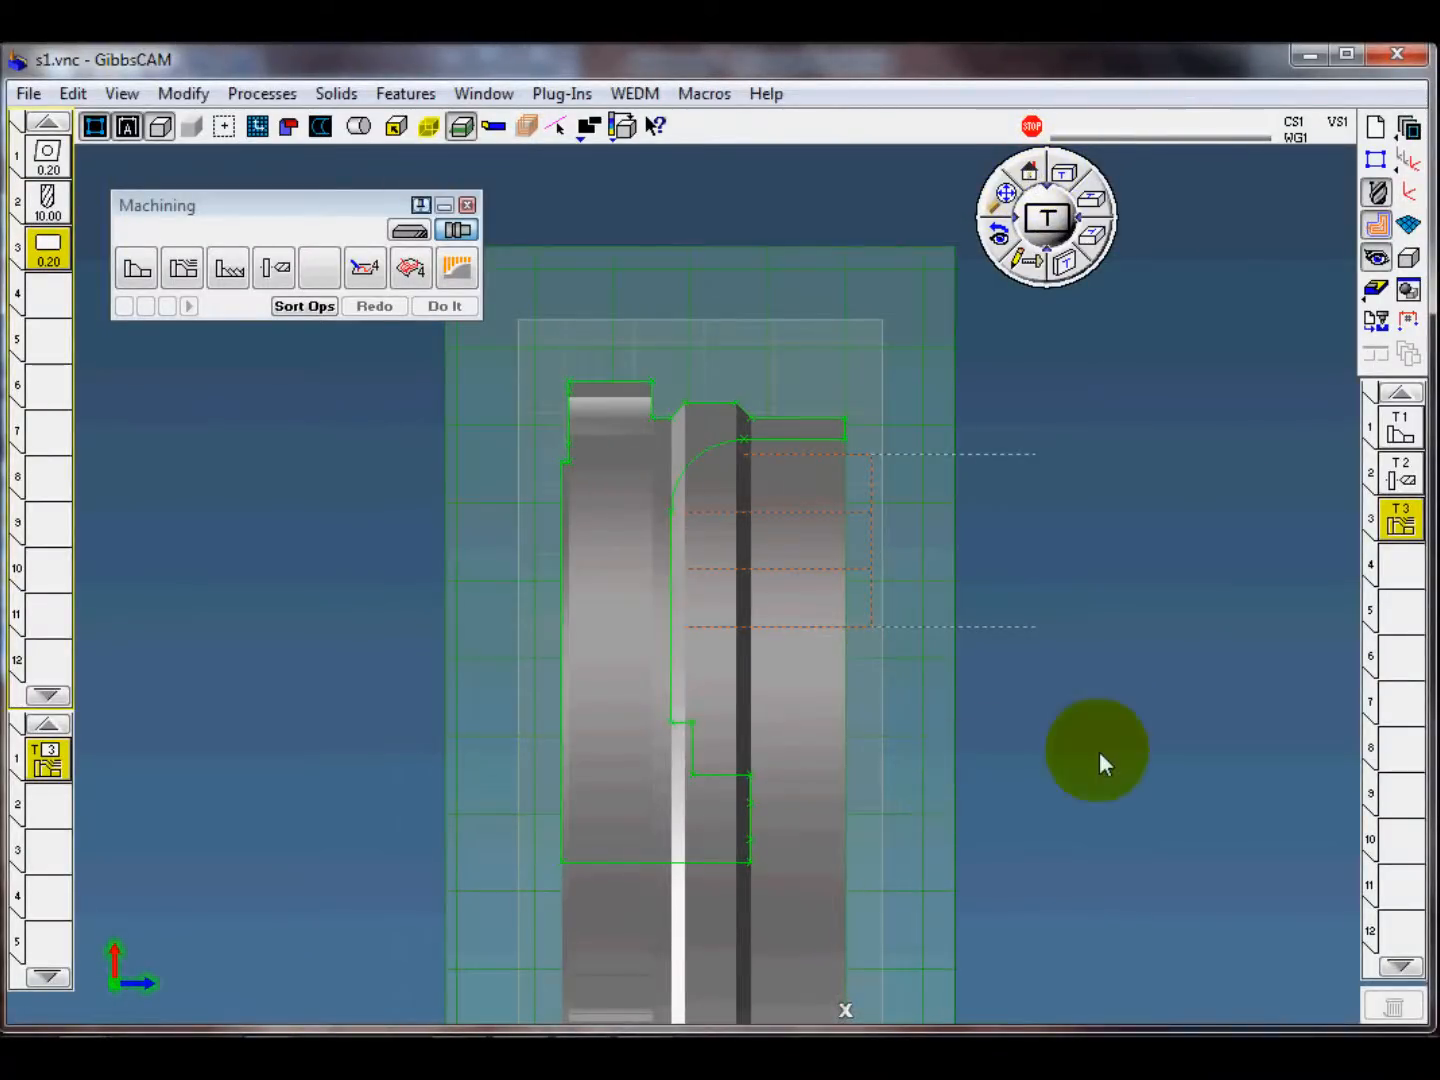
middle_drag(1099, 752, 1094, 663)
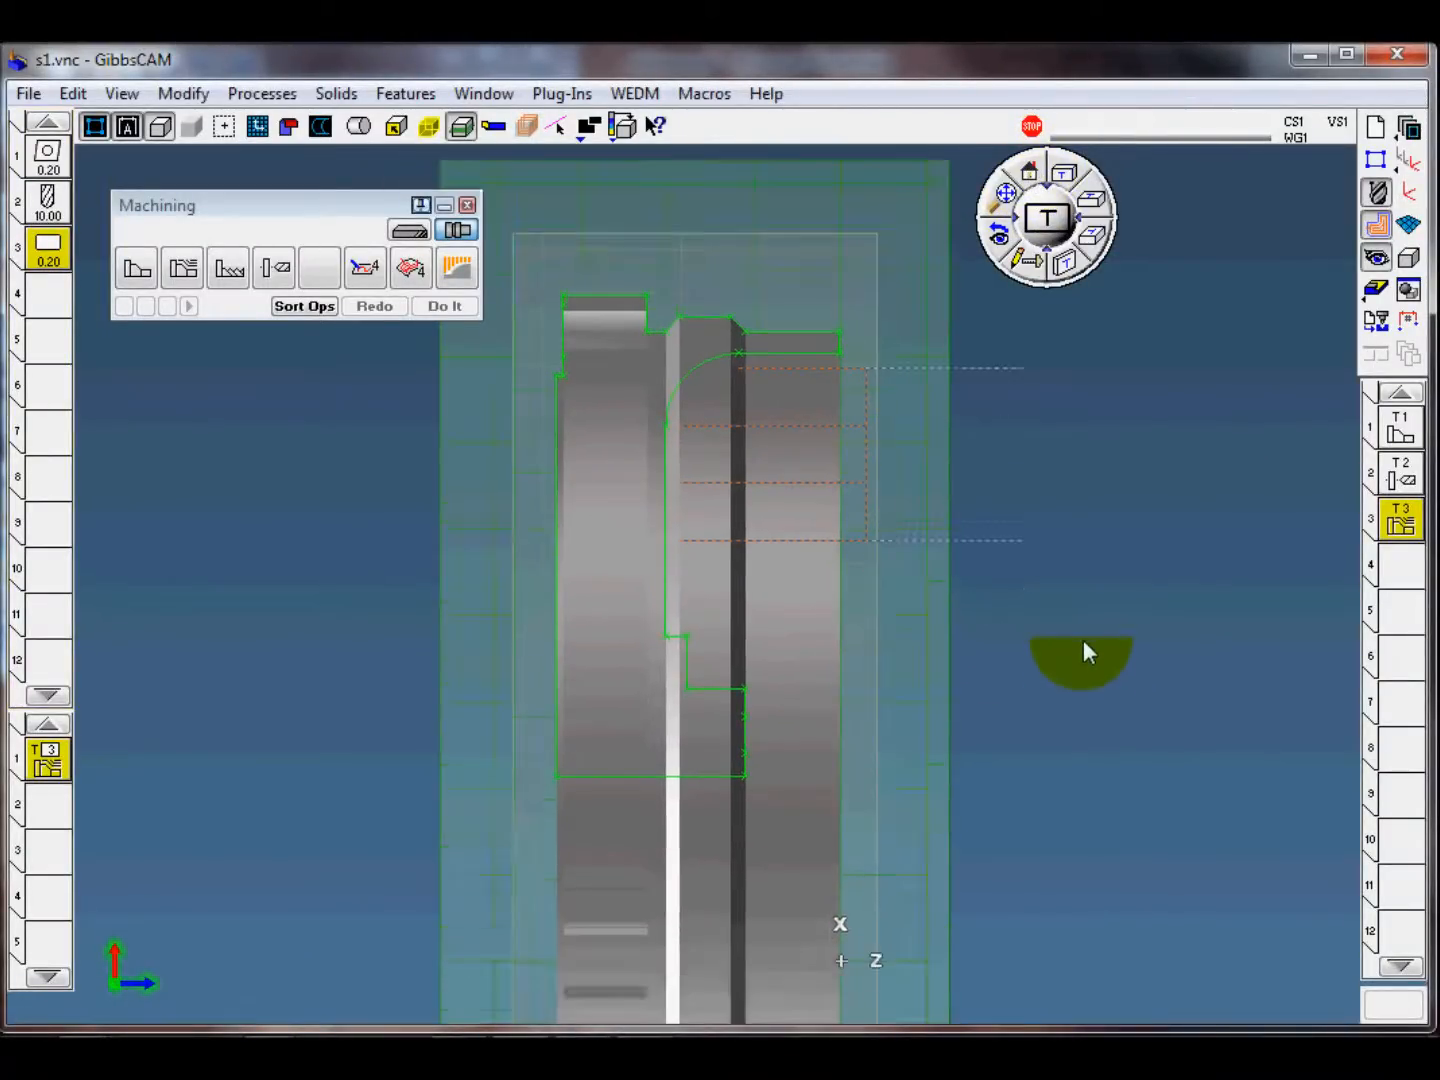
click(1366, 607)
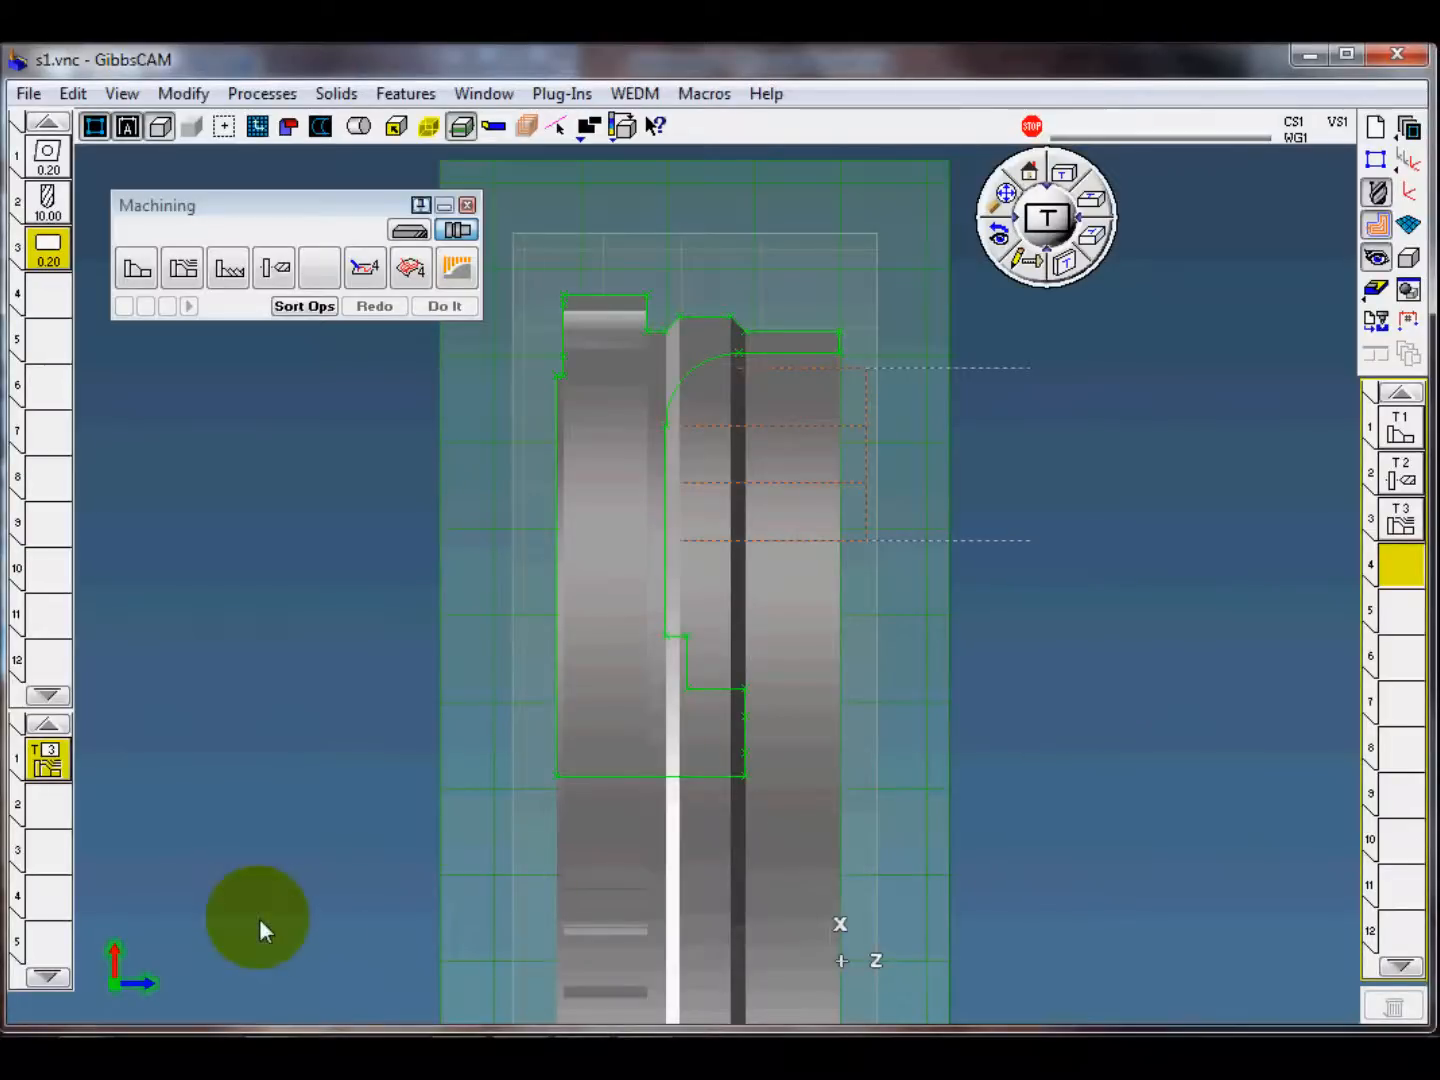
click(66, 806)
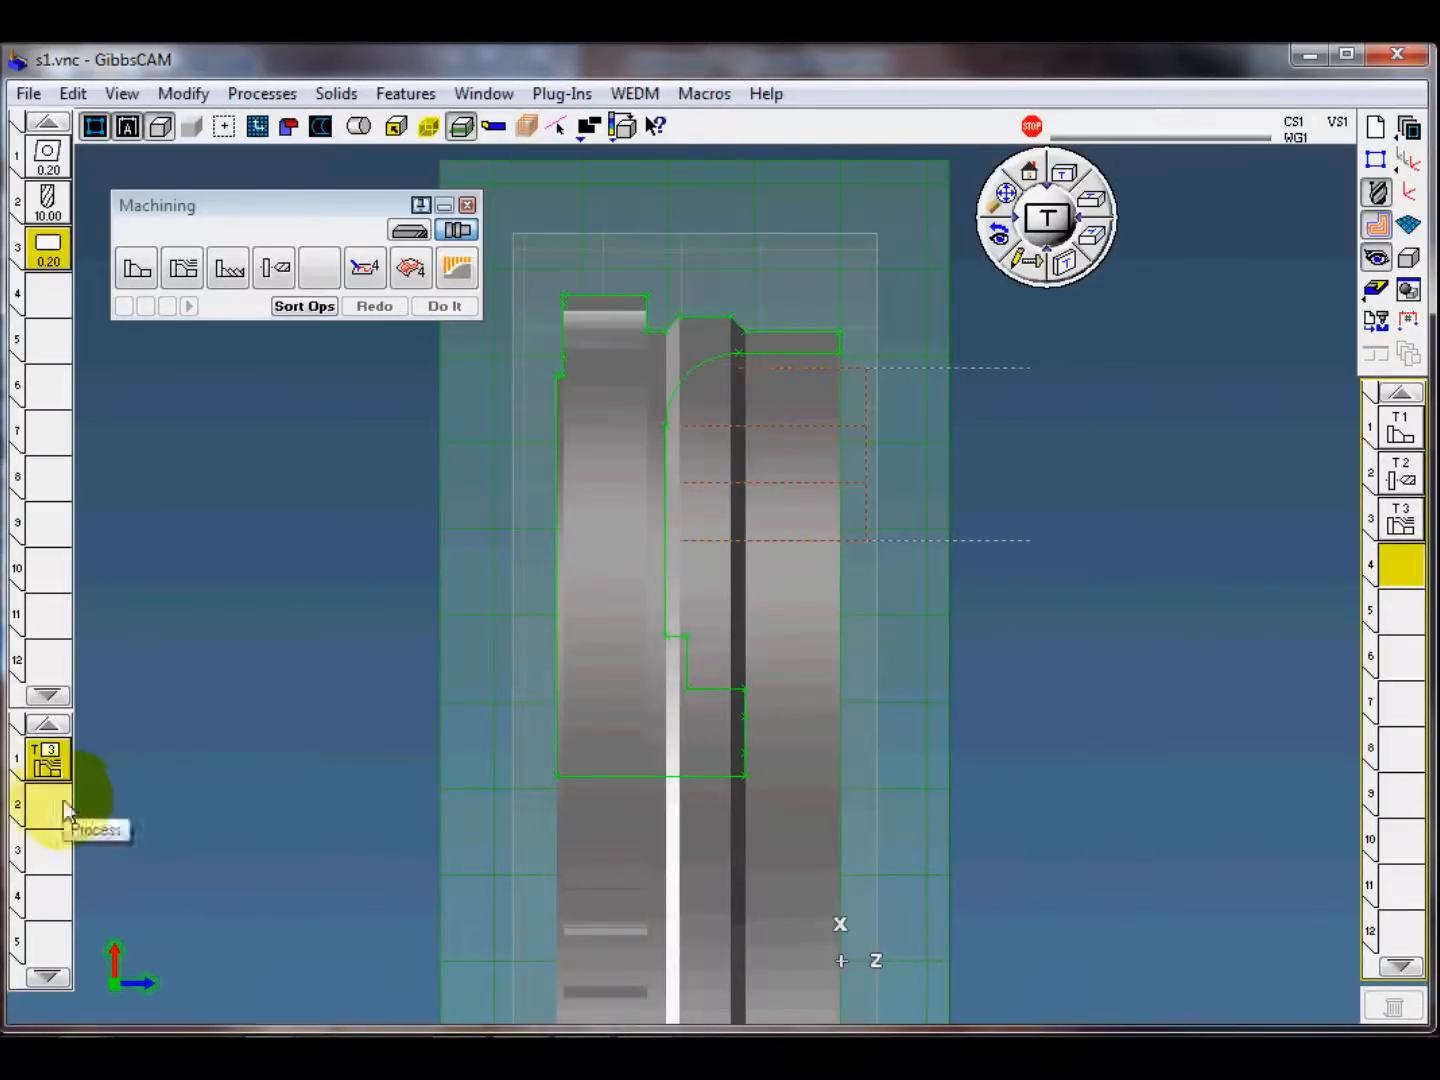
click(48, 767)
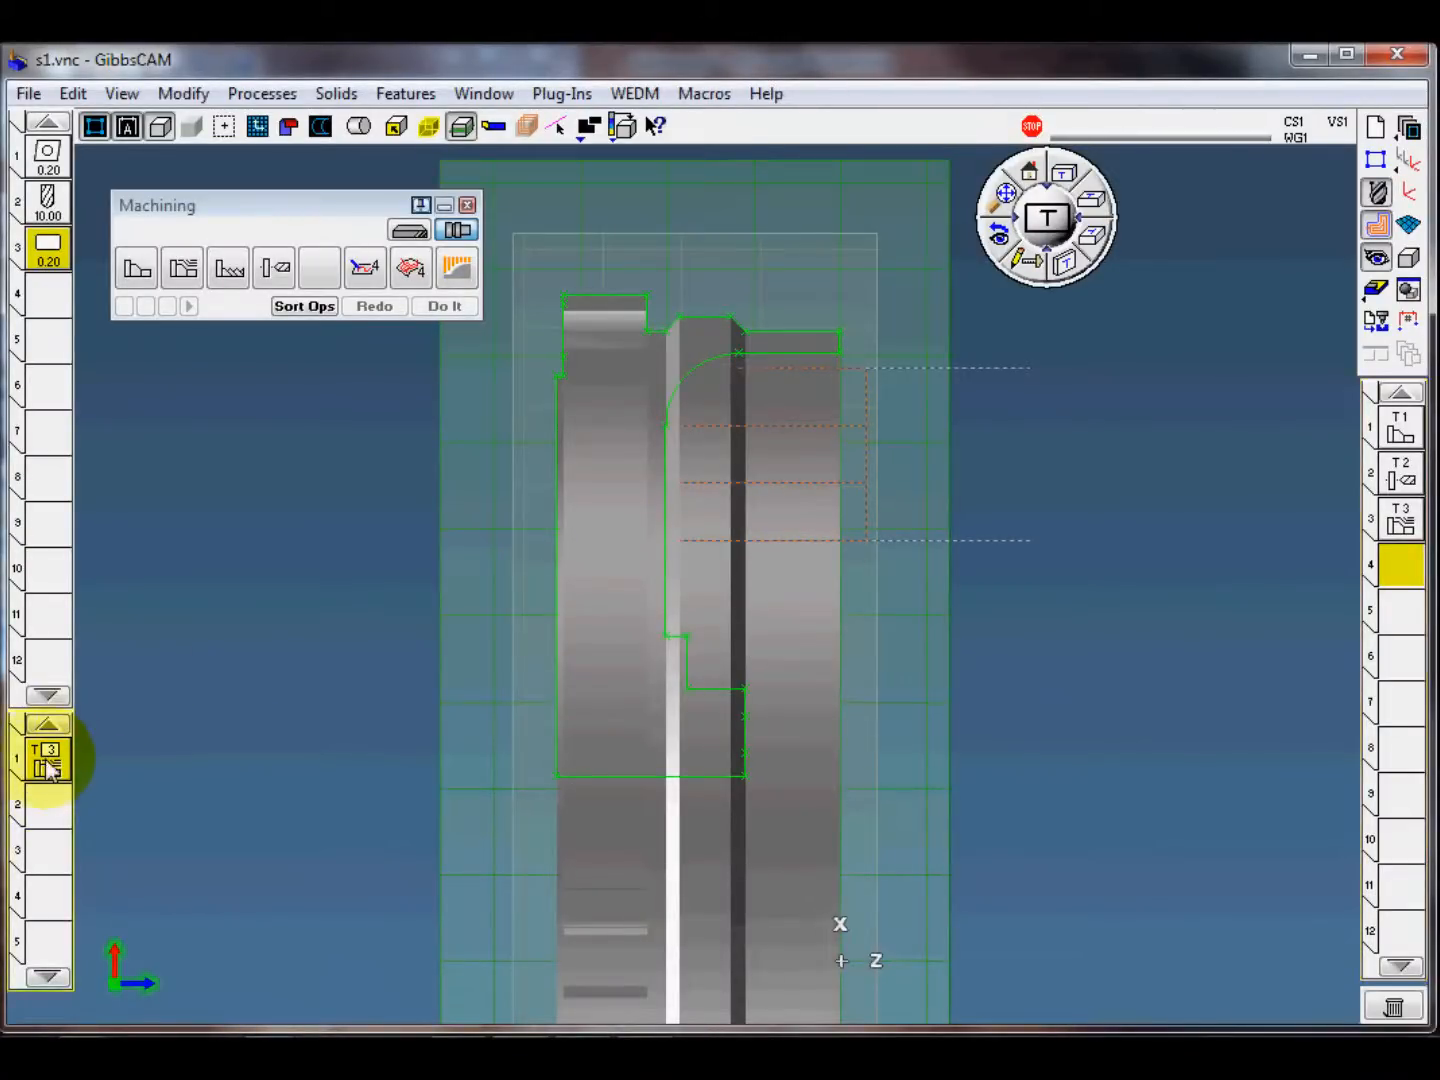
drag(46, 761, 301, 573)
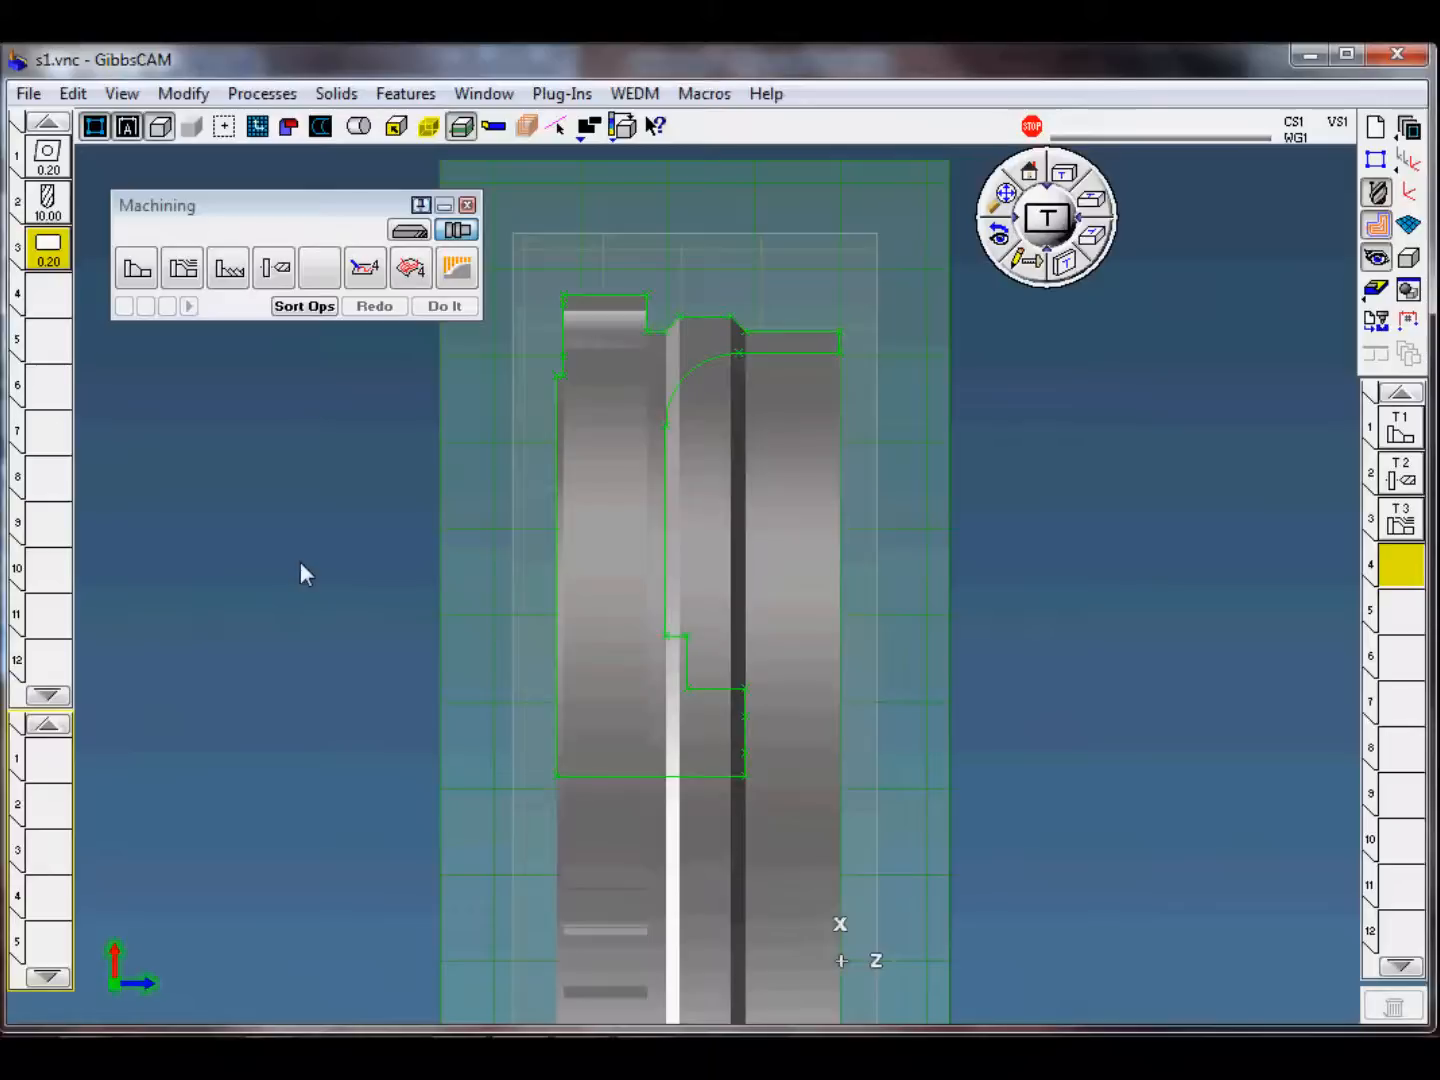
Step: Load the template process "s1-3 front face lower groove rough" and review the settings of turning tool 4
click(262, 94)
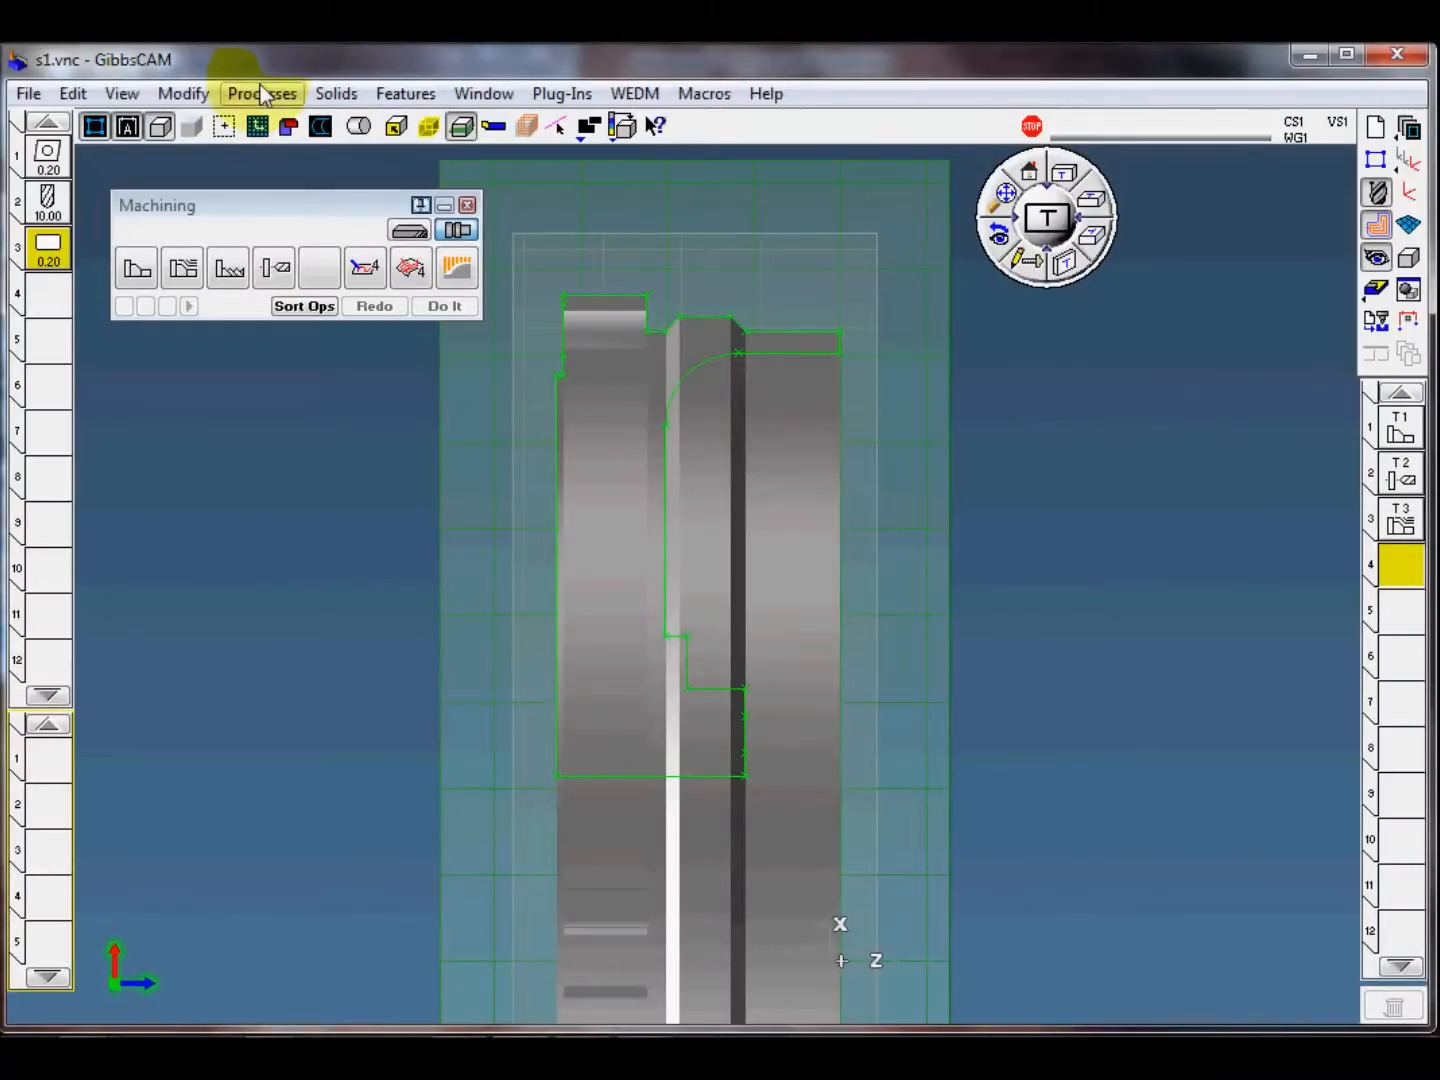
click(355, 248)
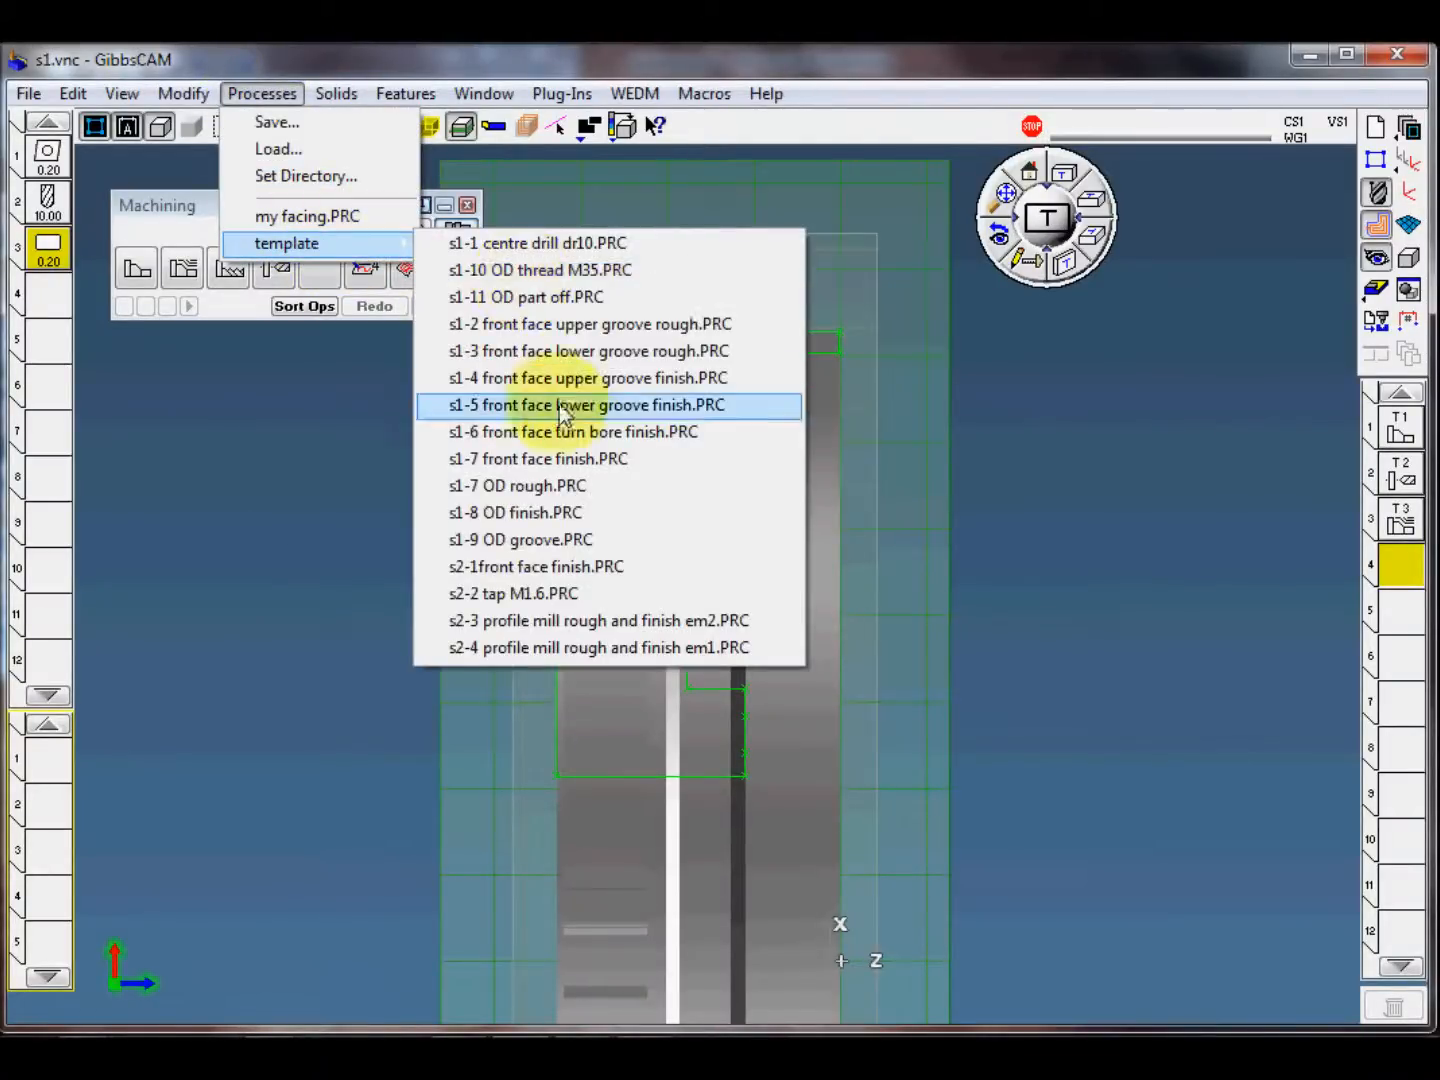
click(565, 351)
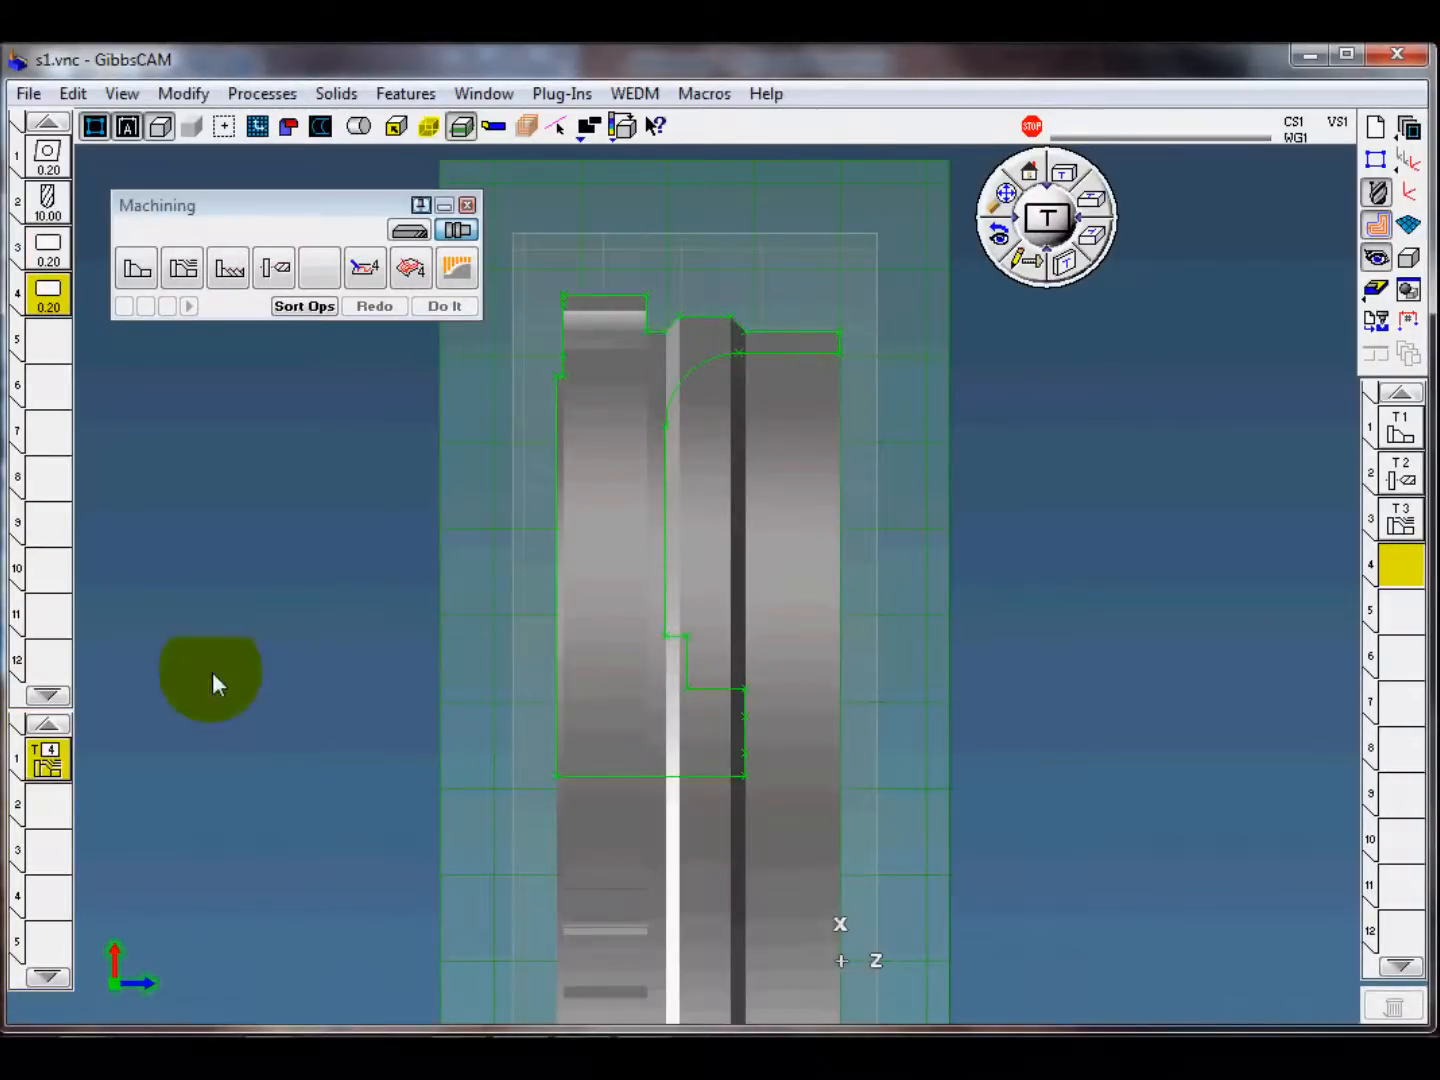
double_click(48, 296)
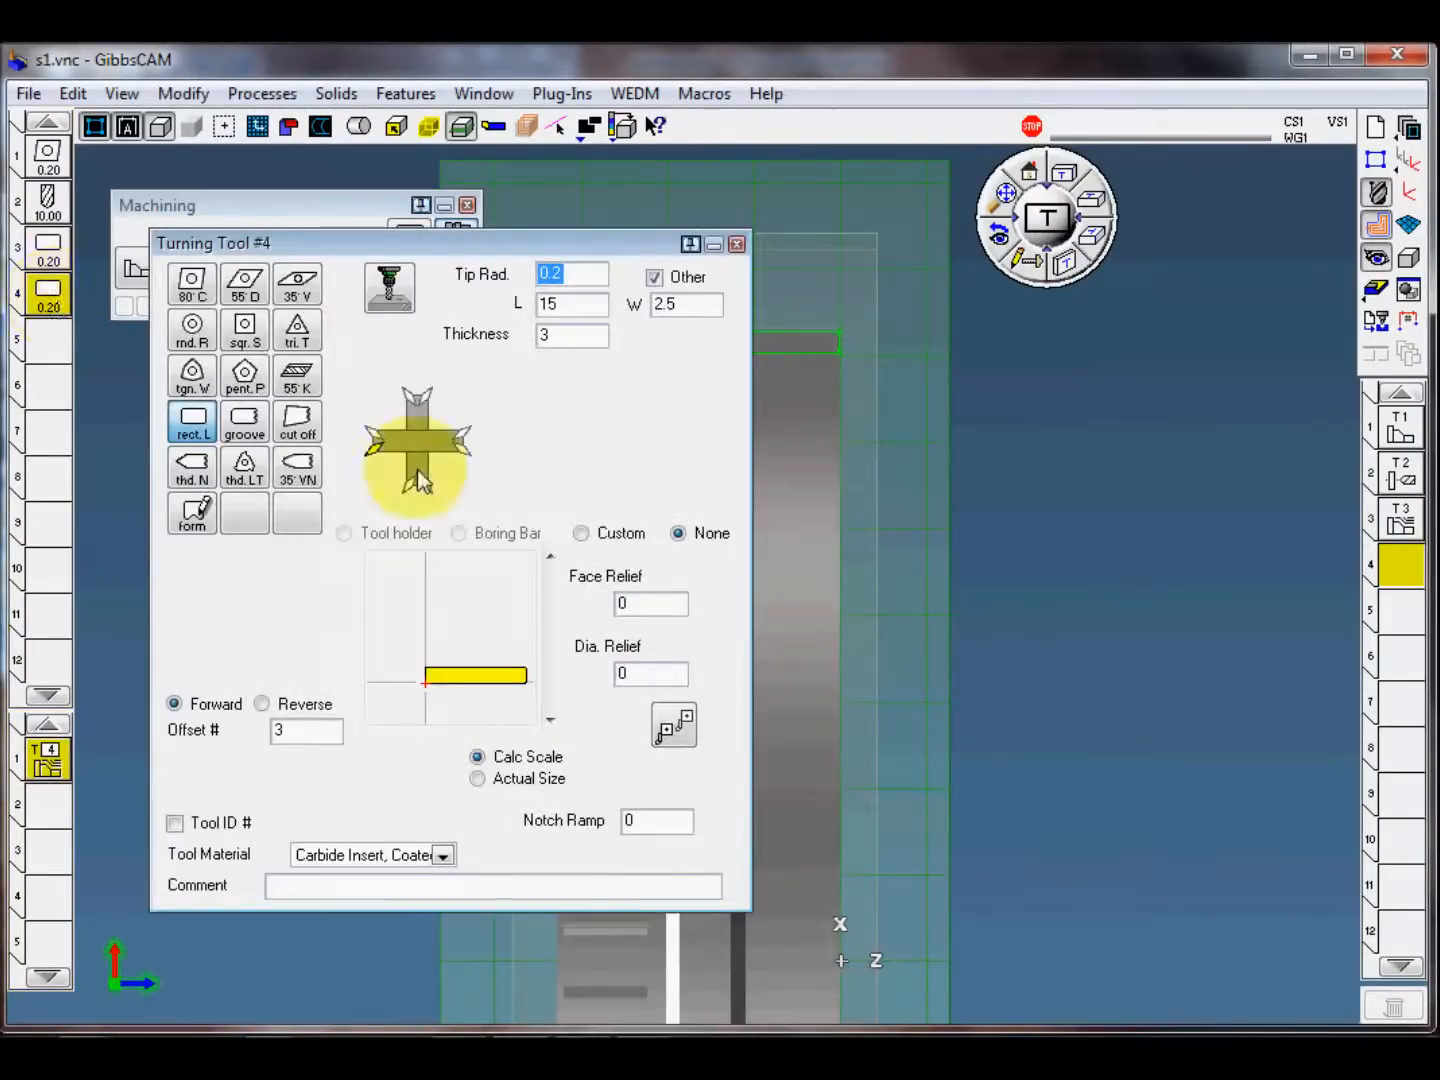
click(737, 244)
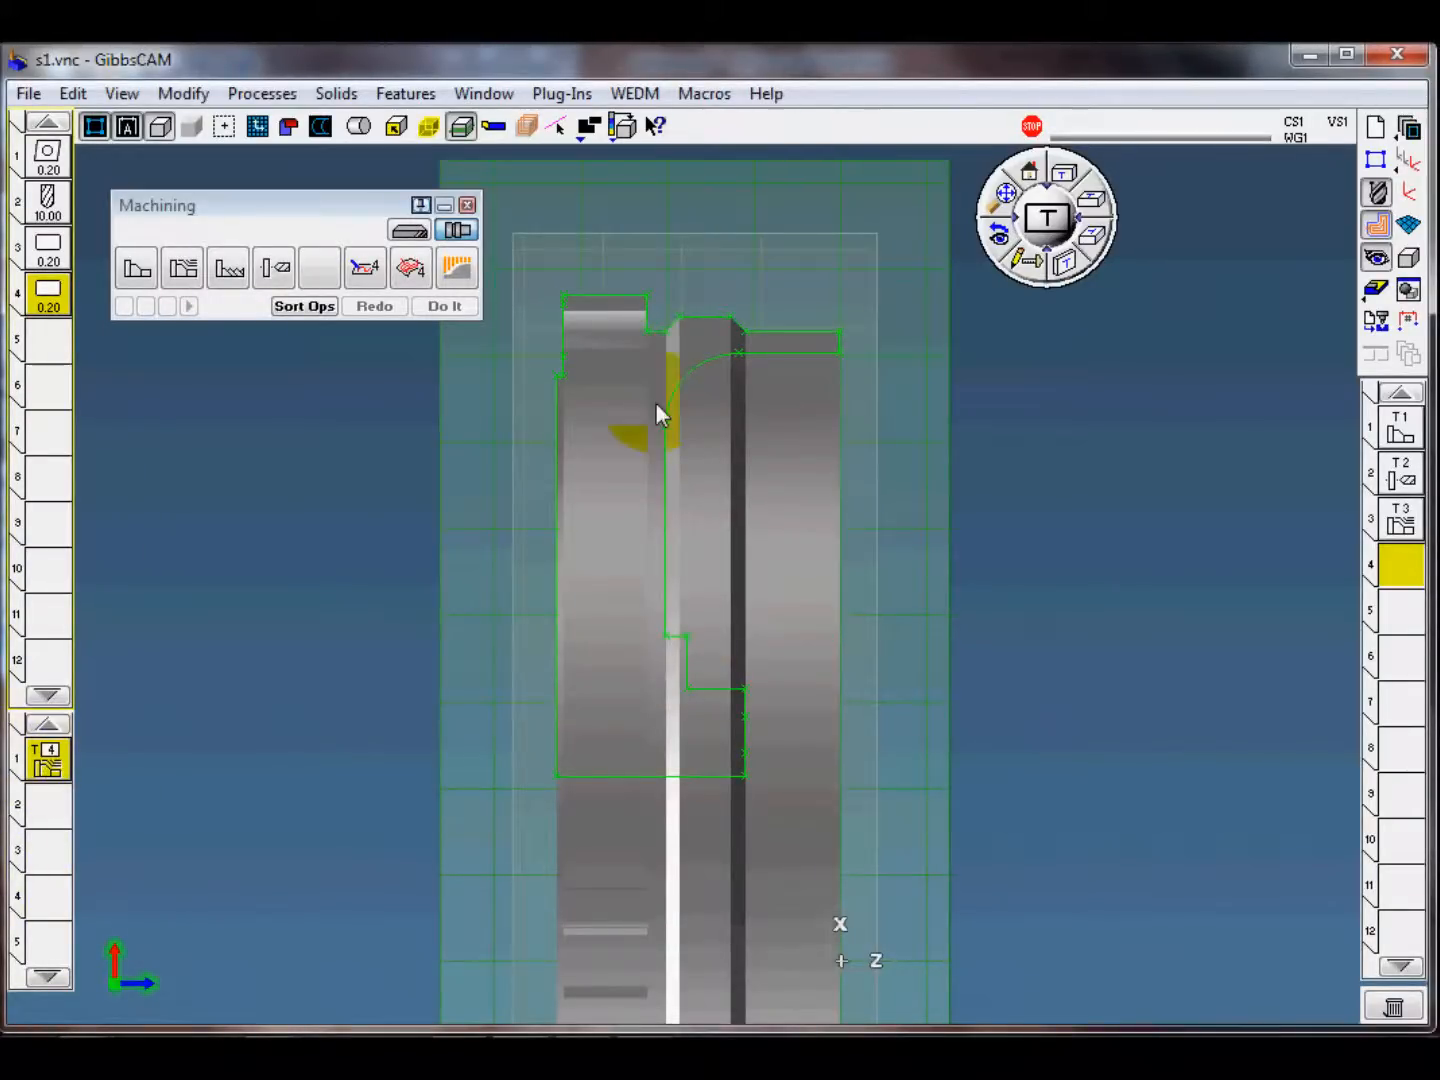
Step: Select the groove's vertical line as the cut shape, directed downward, with the hub's vertical front face as end feature
double_click(668, 523)
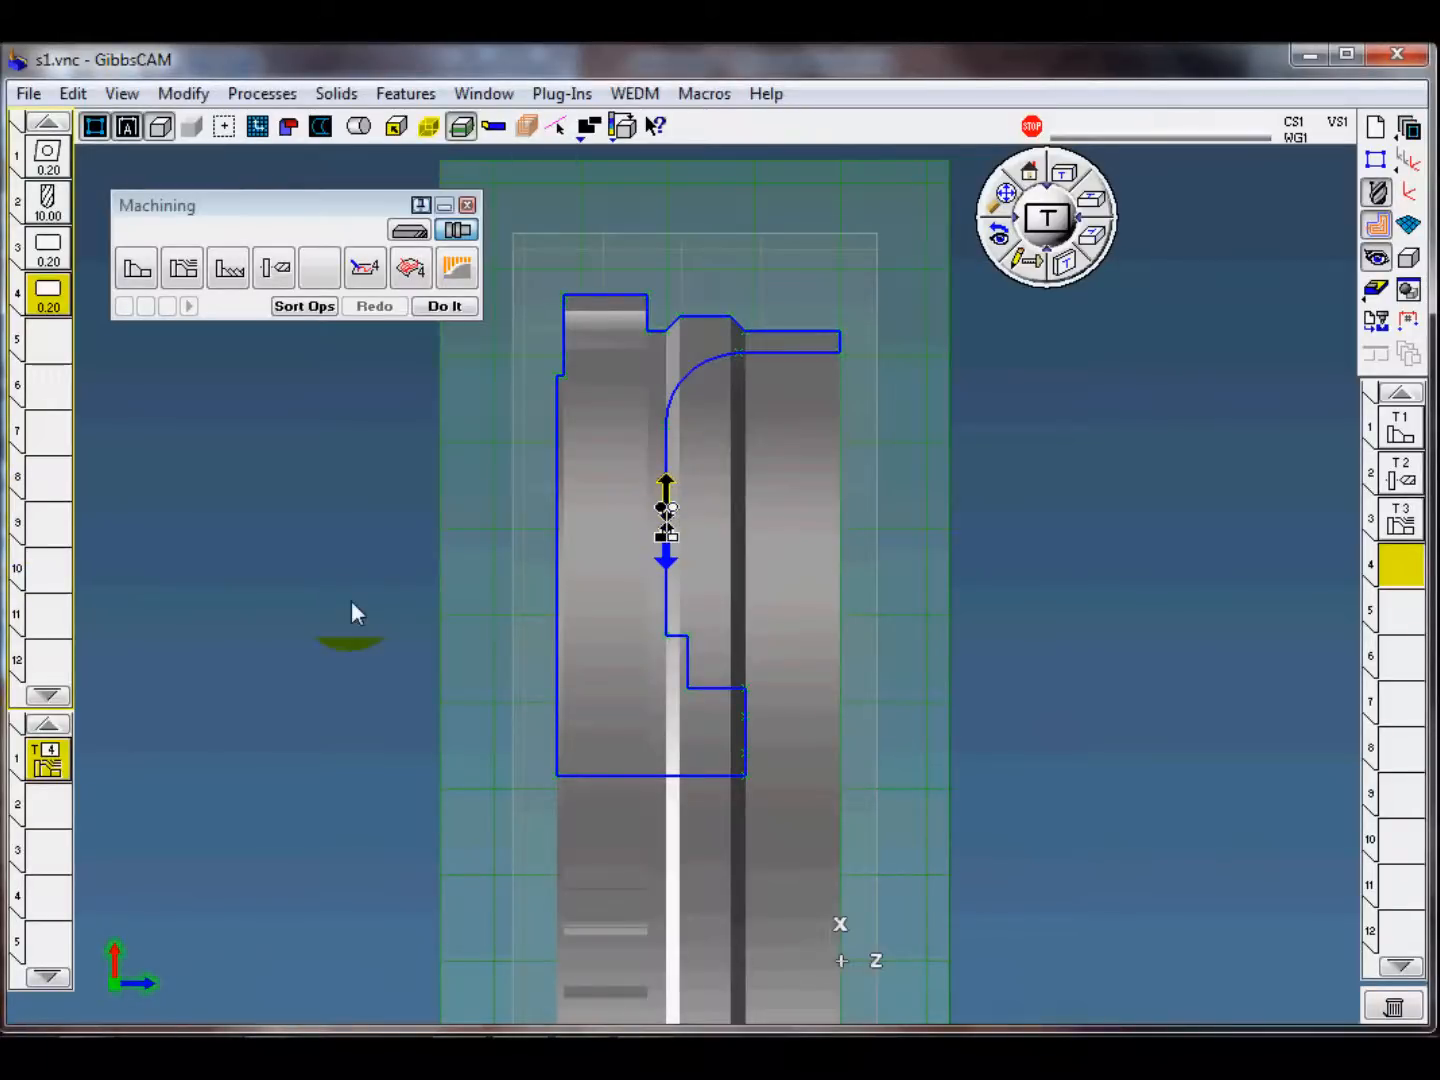
click(665, 553)
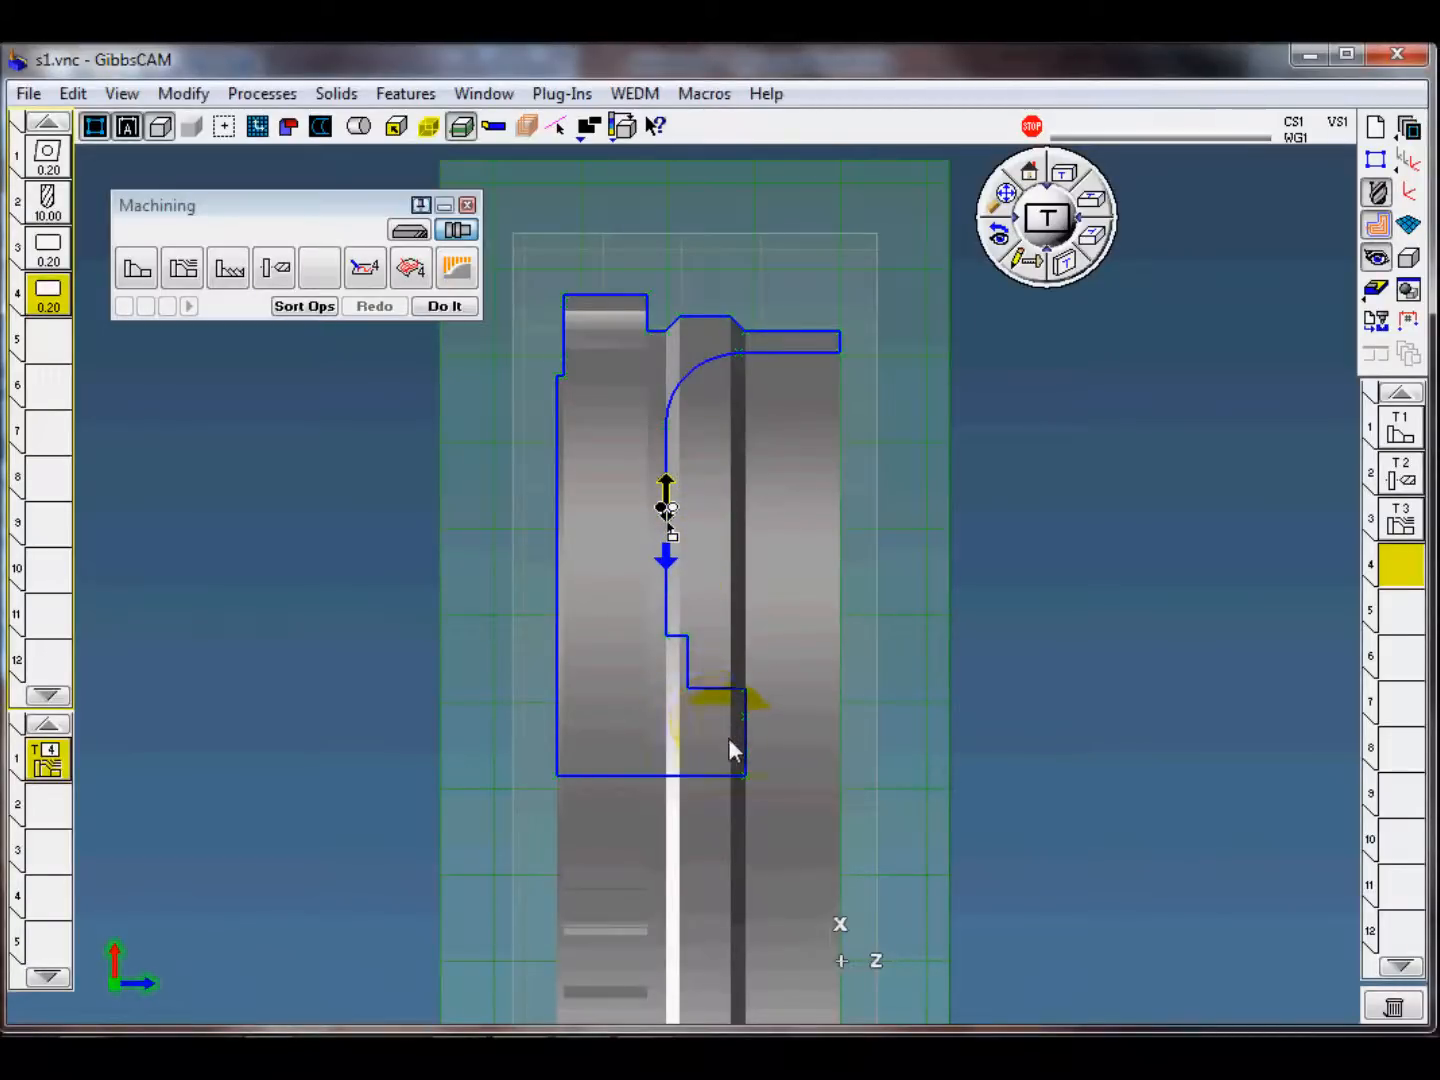
click(718, 700)
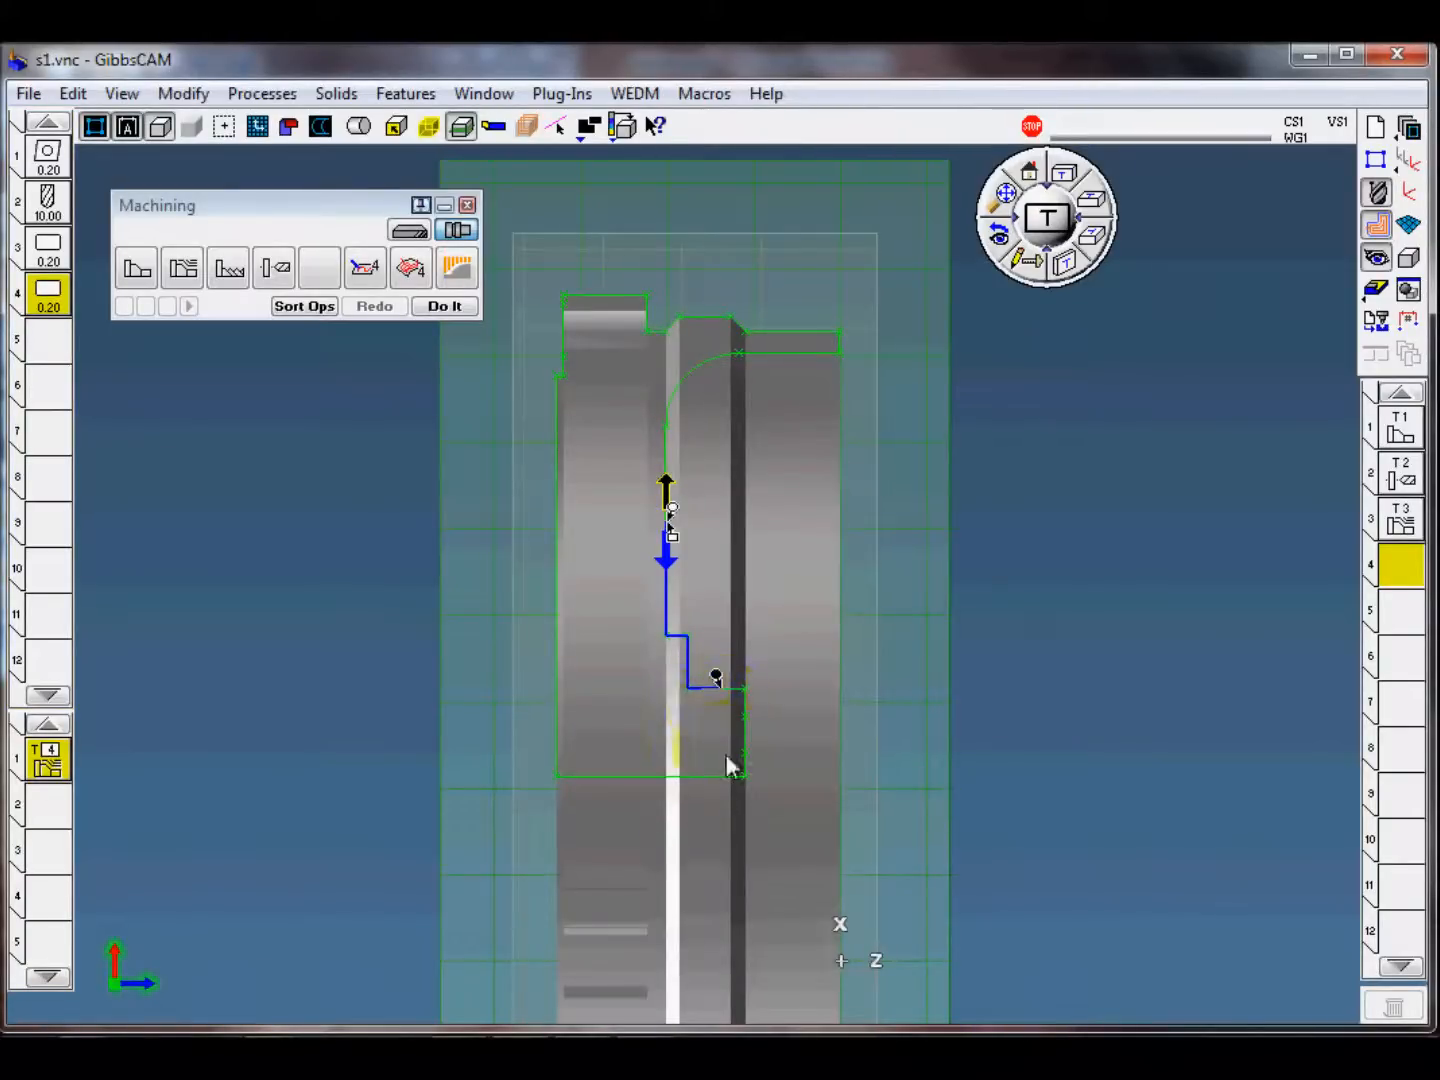
click(740, 785)
Step: Extend the cut's end point below the hub face's lower corner and move the start point slightly up the groove's vertical line
drag(738, 751, 742, 816)
click(742, 808)
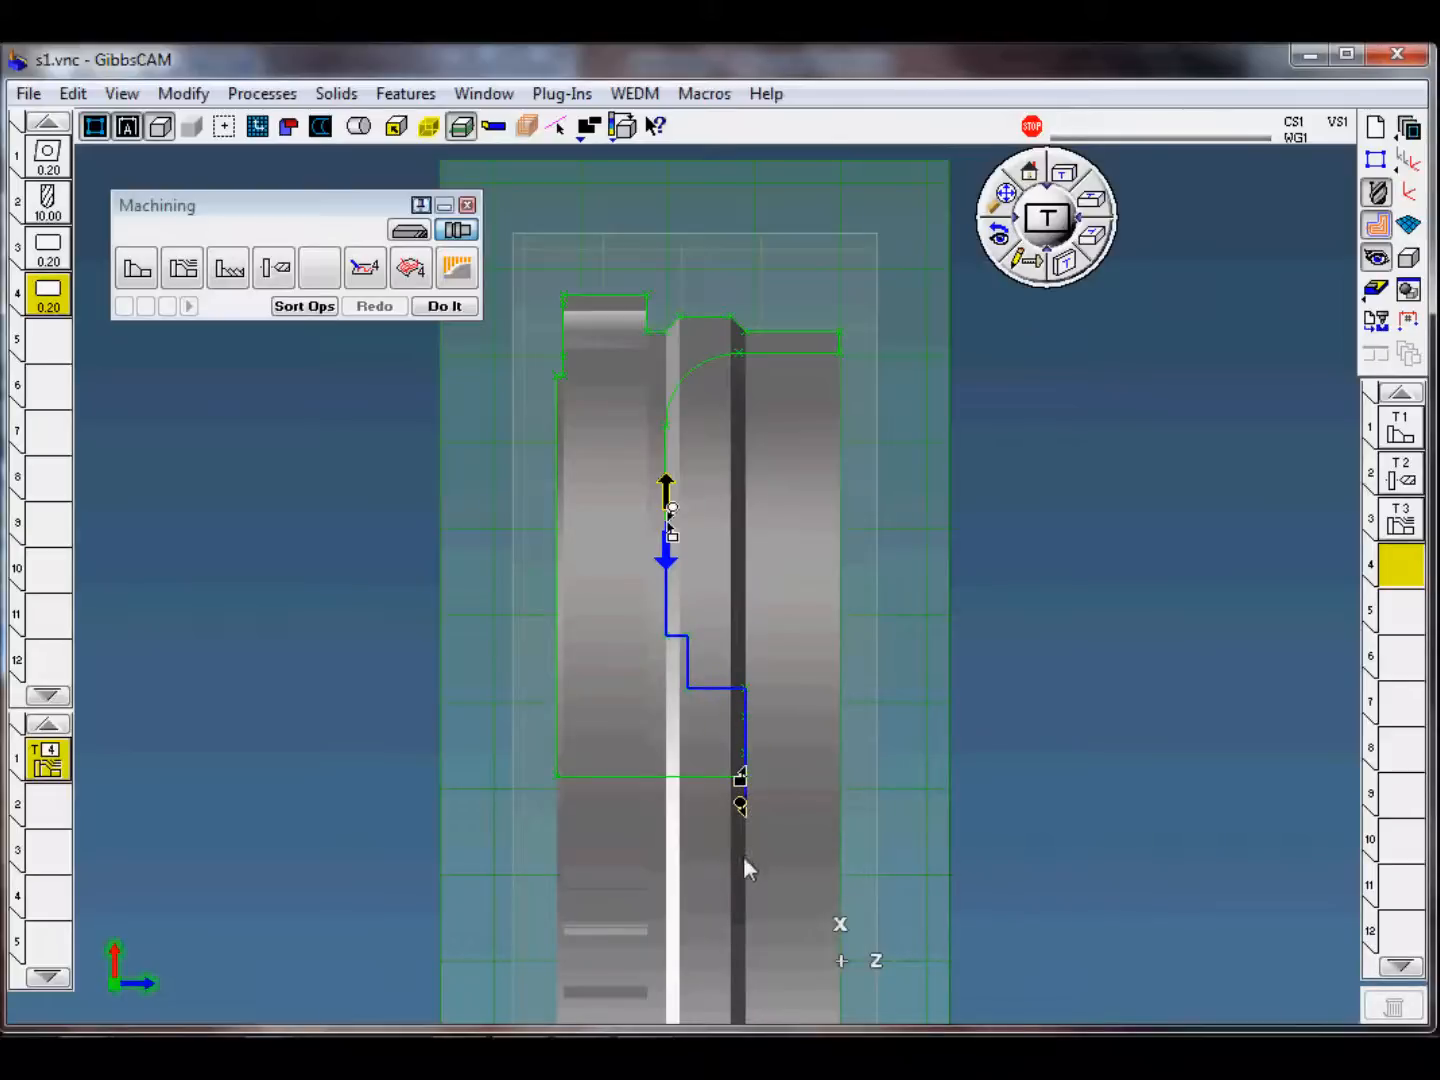
drag(673, 509, 680, 478)
Step: Create the lower groove roughing operation and simulate the machining from the beginning in an angled view
click(446, 306)
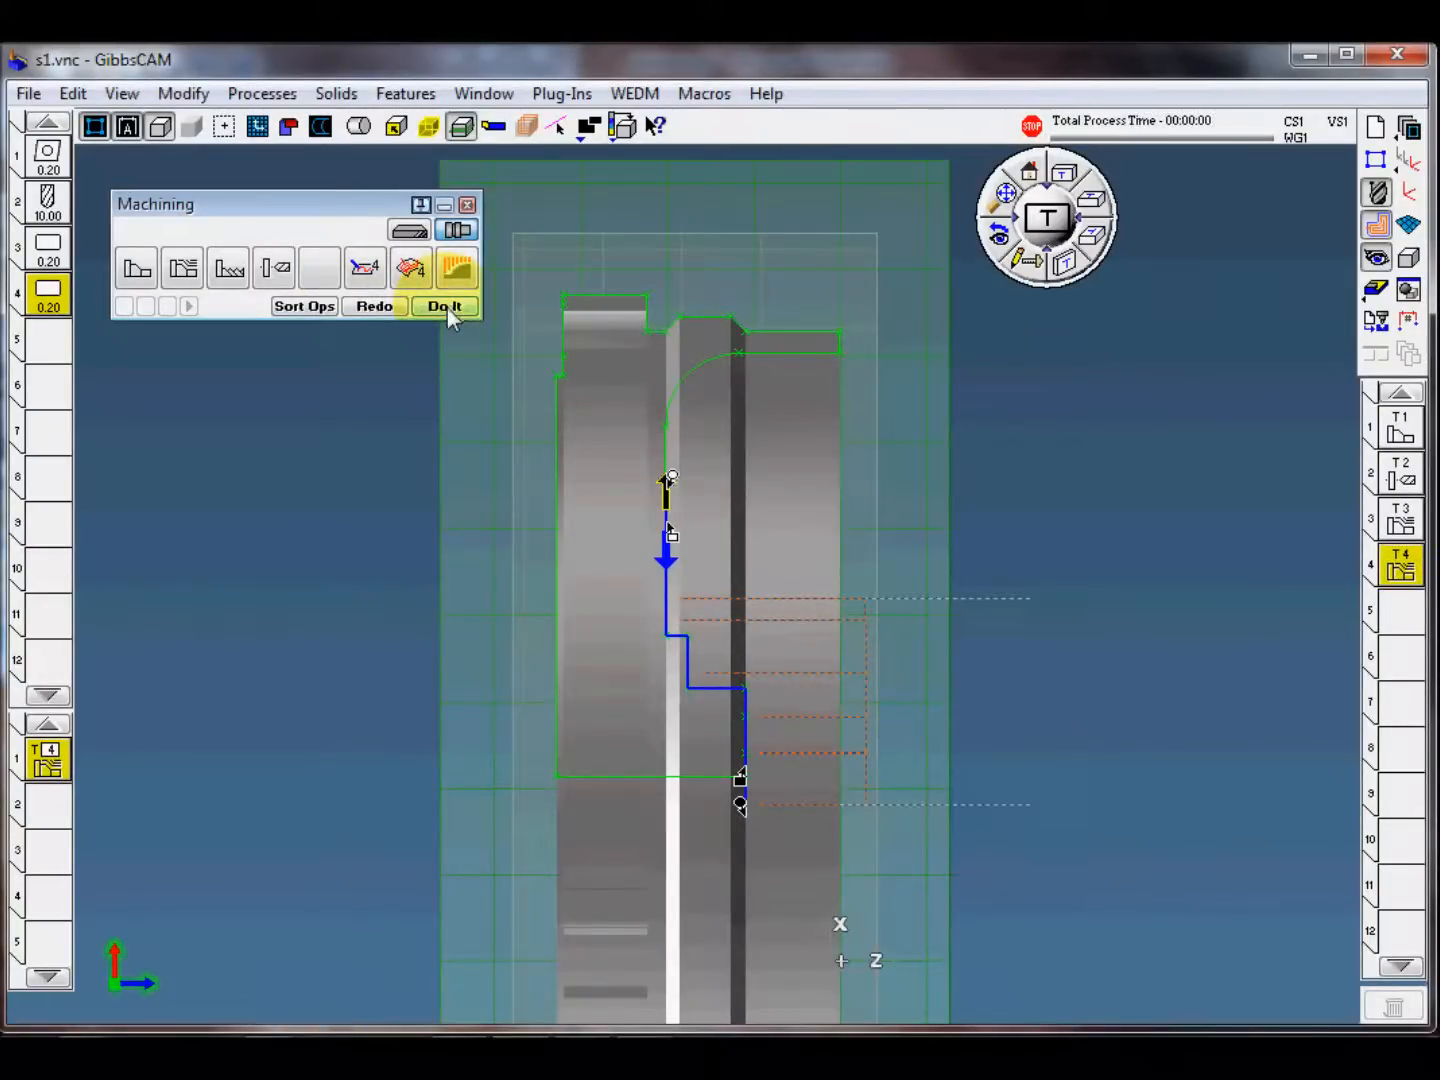
click(1112, 534)
middle_drag(901, 589, 849, 644)
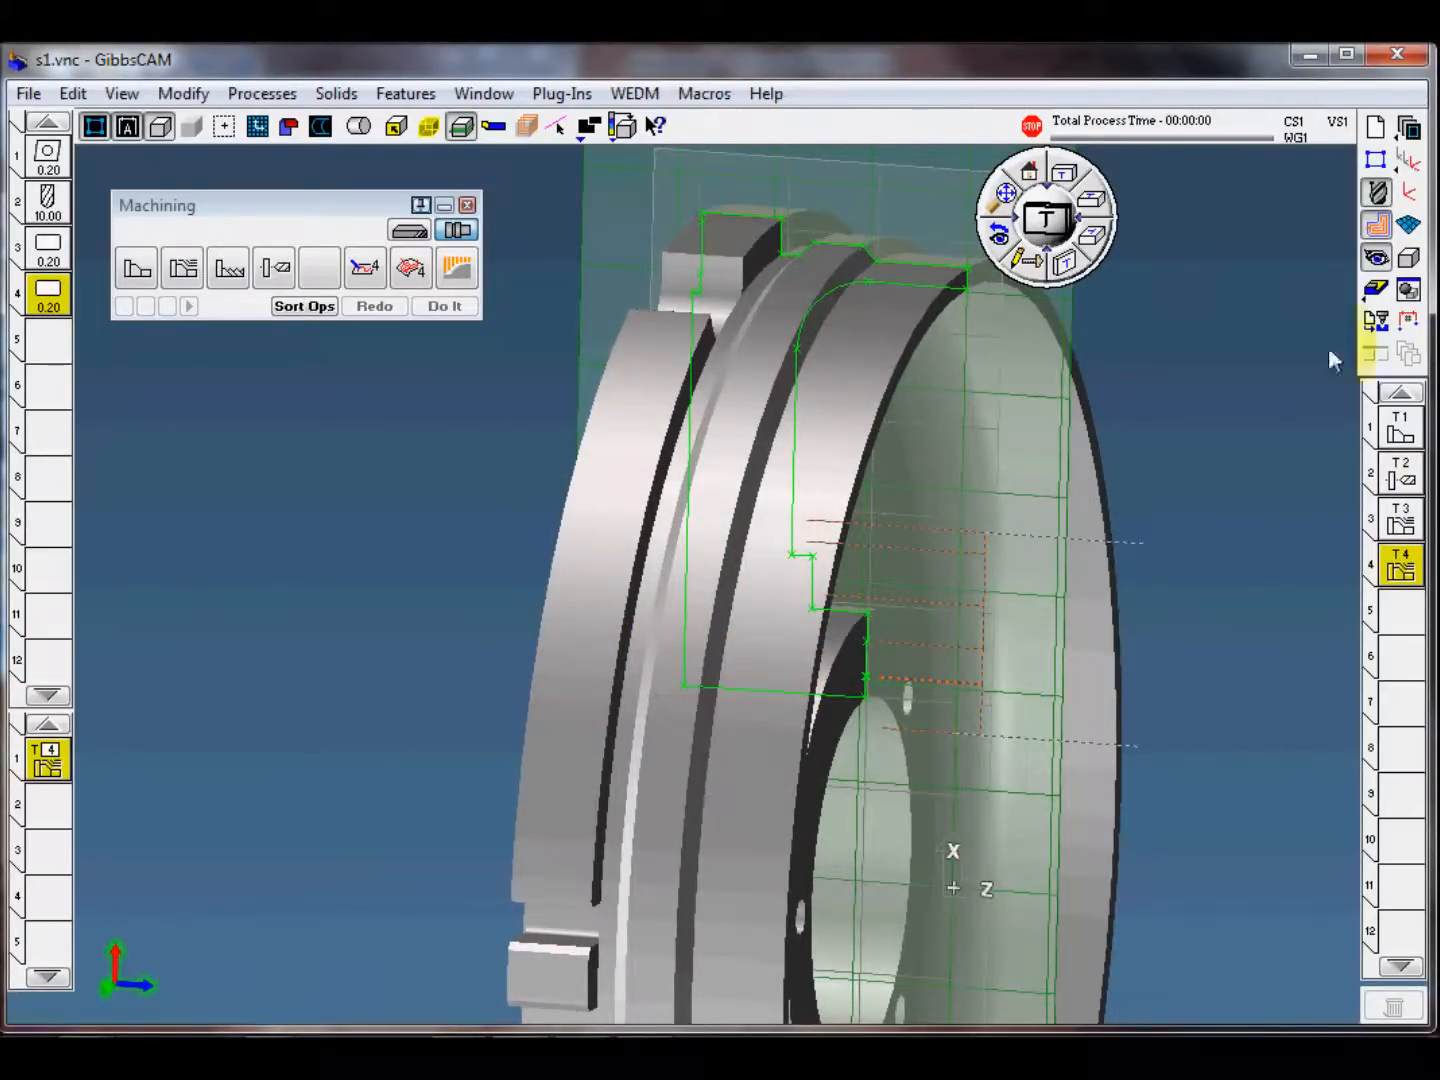
click(1376, 290)
click(731, 208)
drag(848, 238, 824, 240)
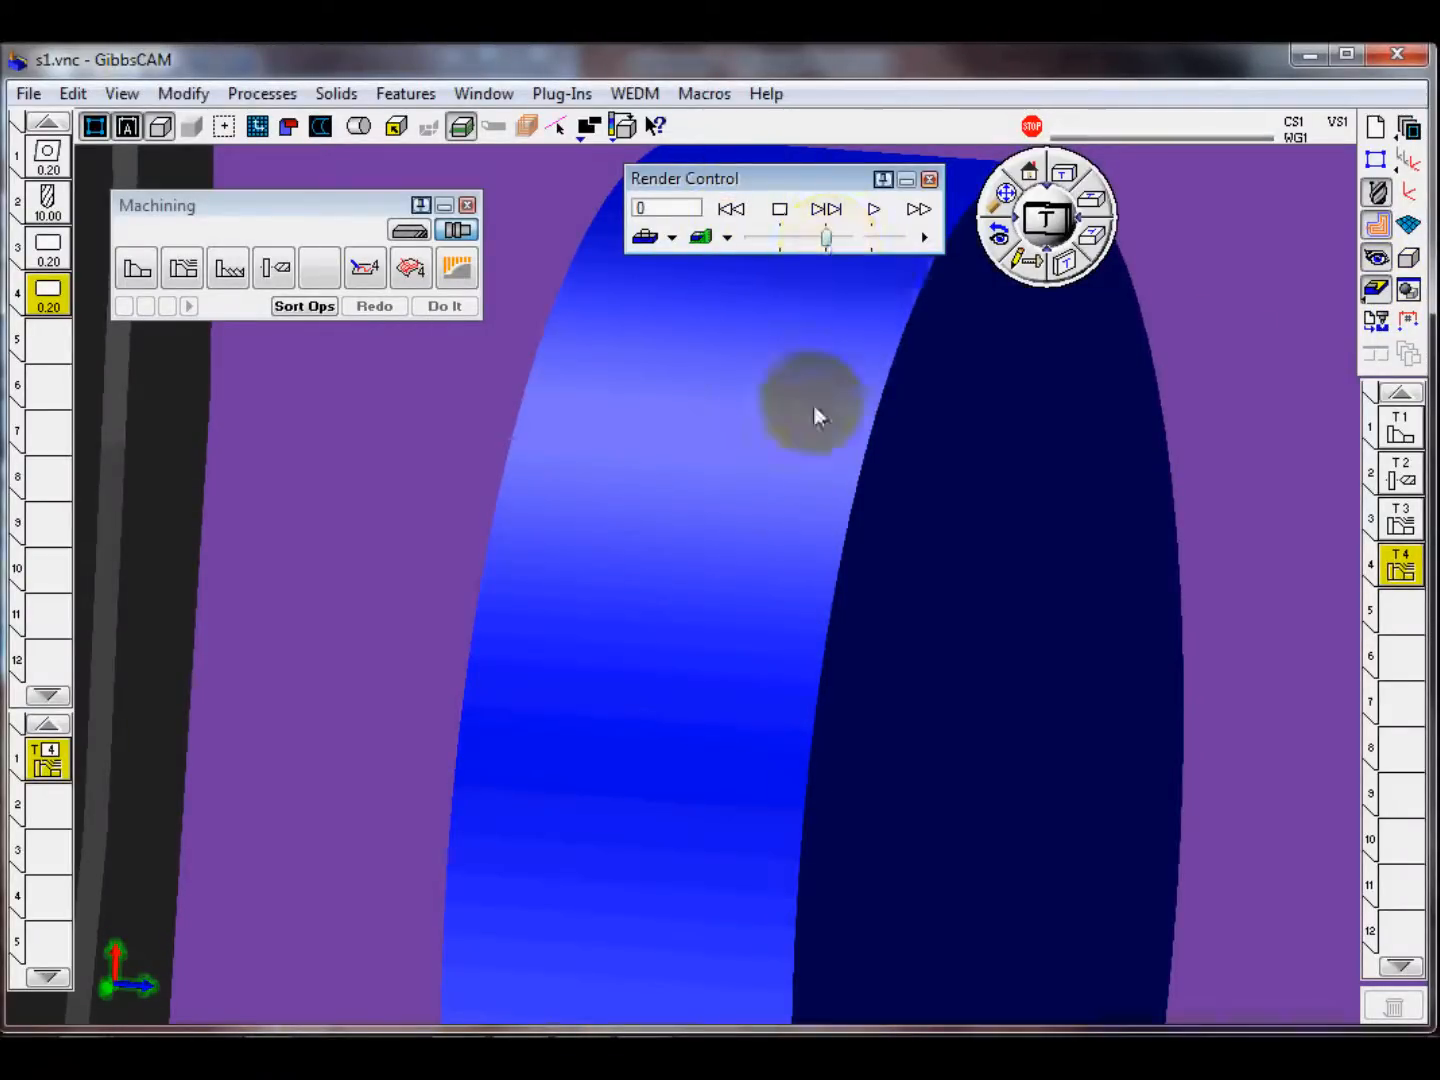
scroll(679, 675, down, 3)
click(872, 209)
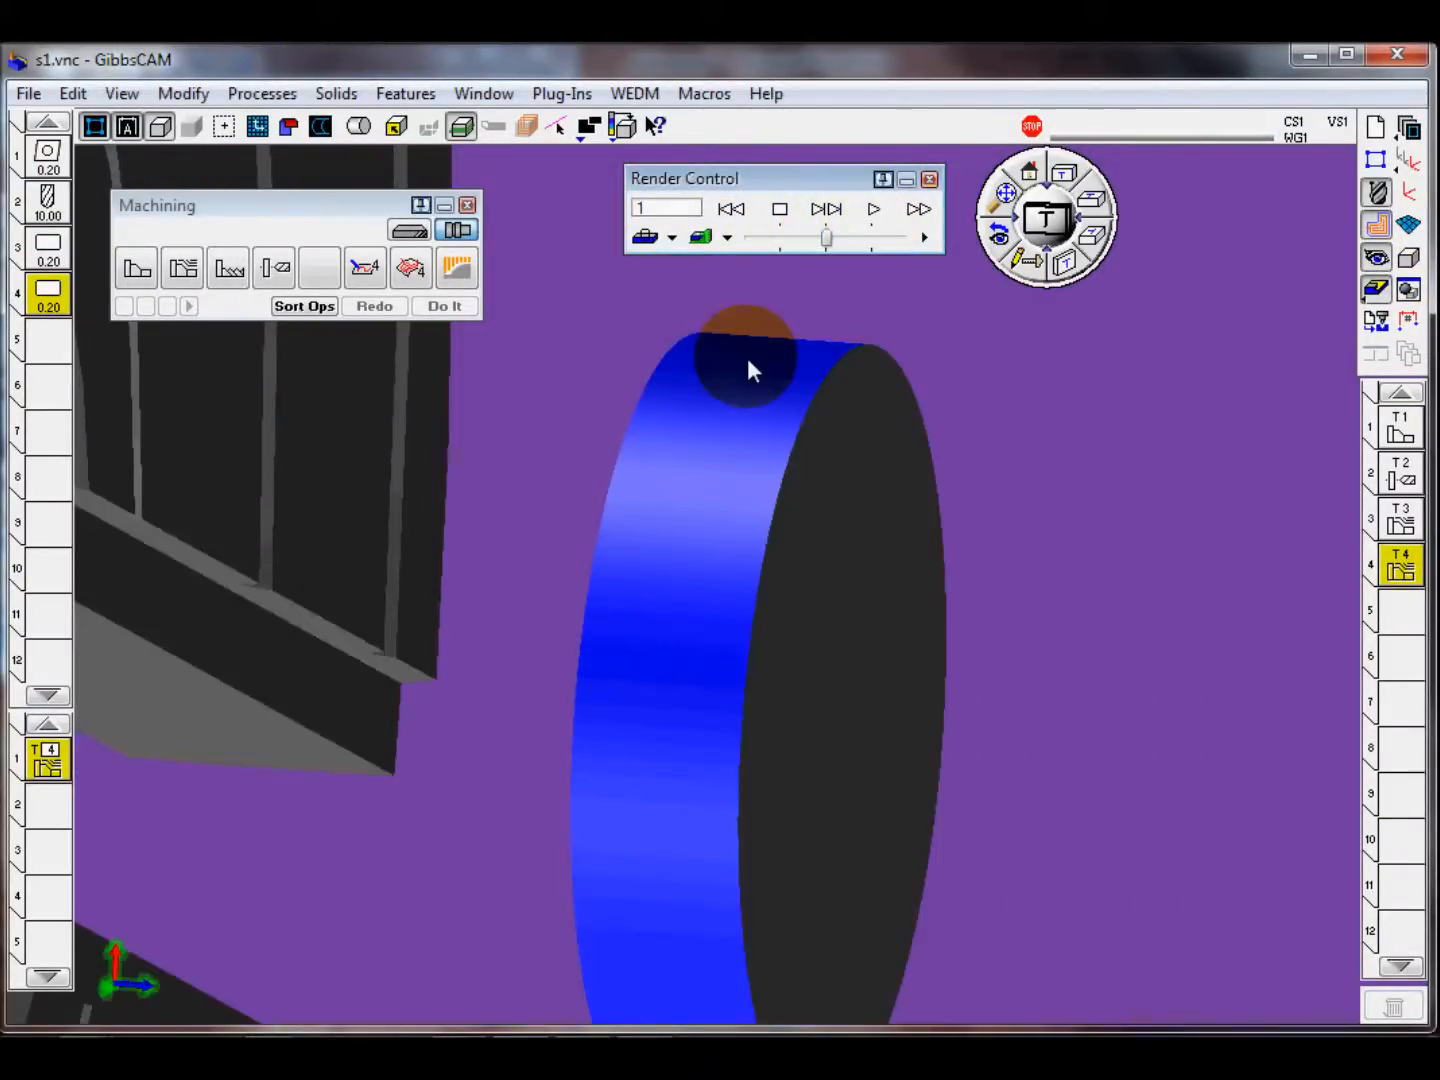
middle_drag(756, 701, 410, 707)
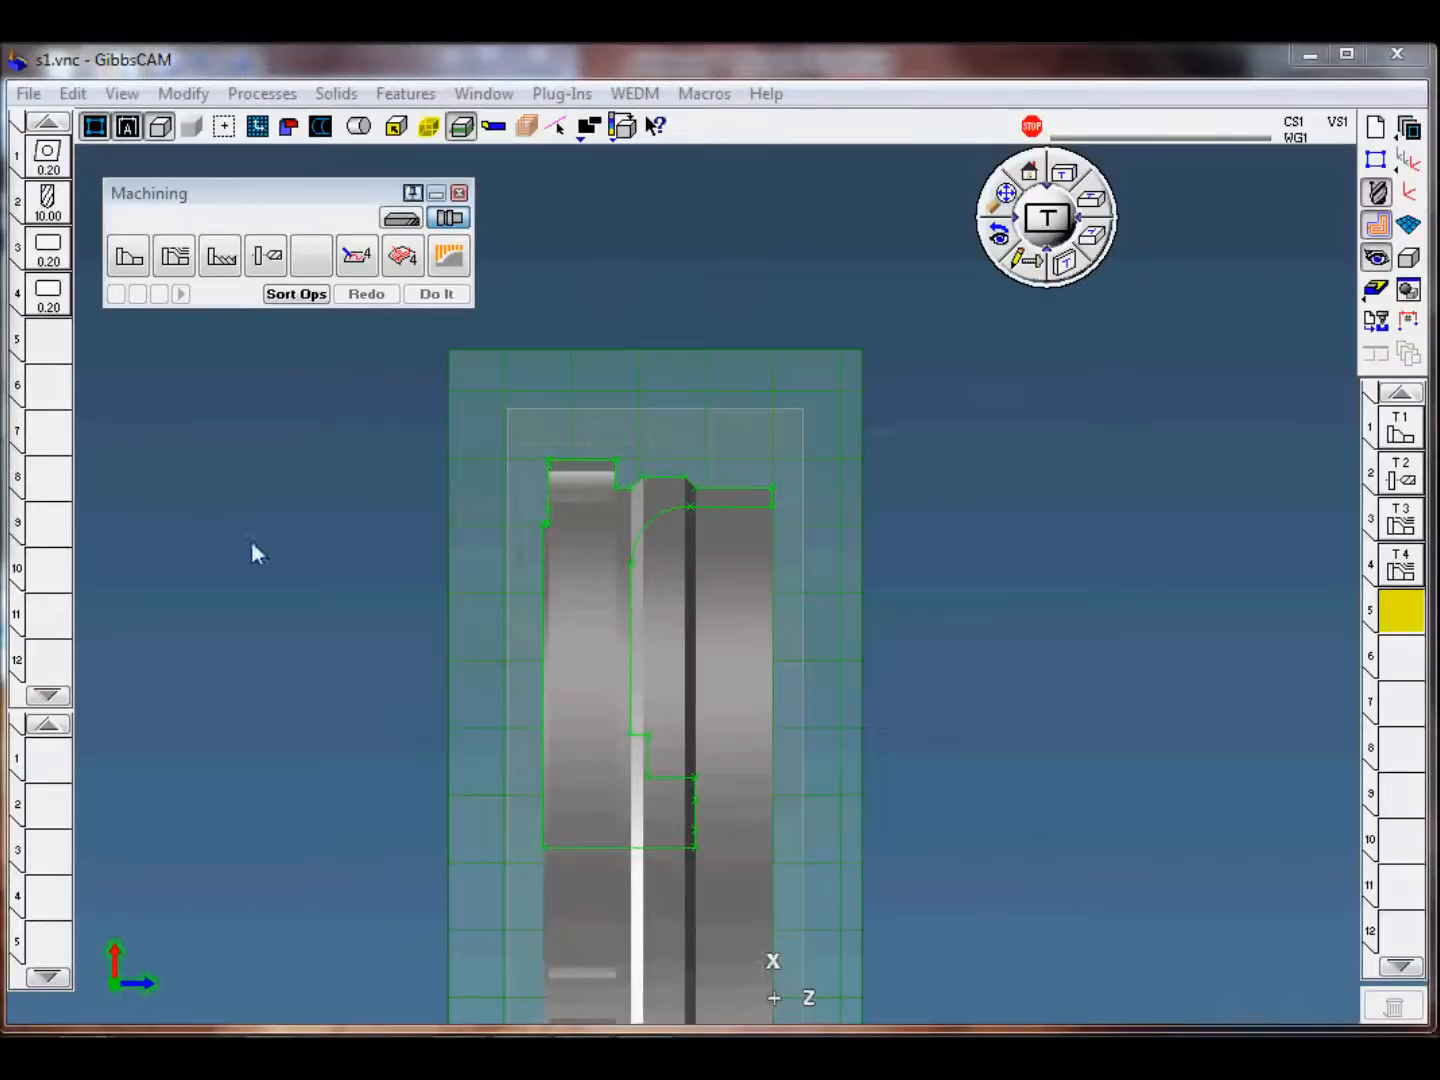
click(1033, 668)
mouse_move(1020, 611)
mouse_down()
mouse_move(860, 724)
mouse_move(960, 618)
mouse_up()
middle_drag(960, 624, 1018, 603)
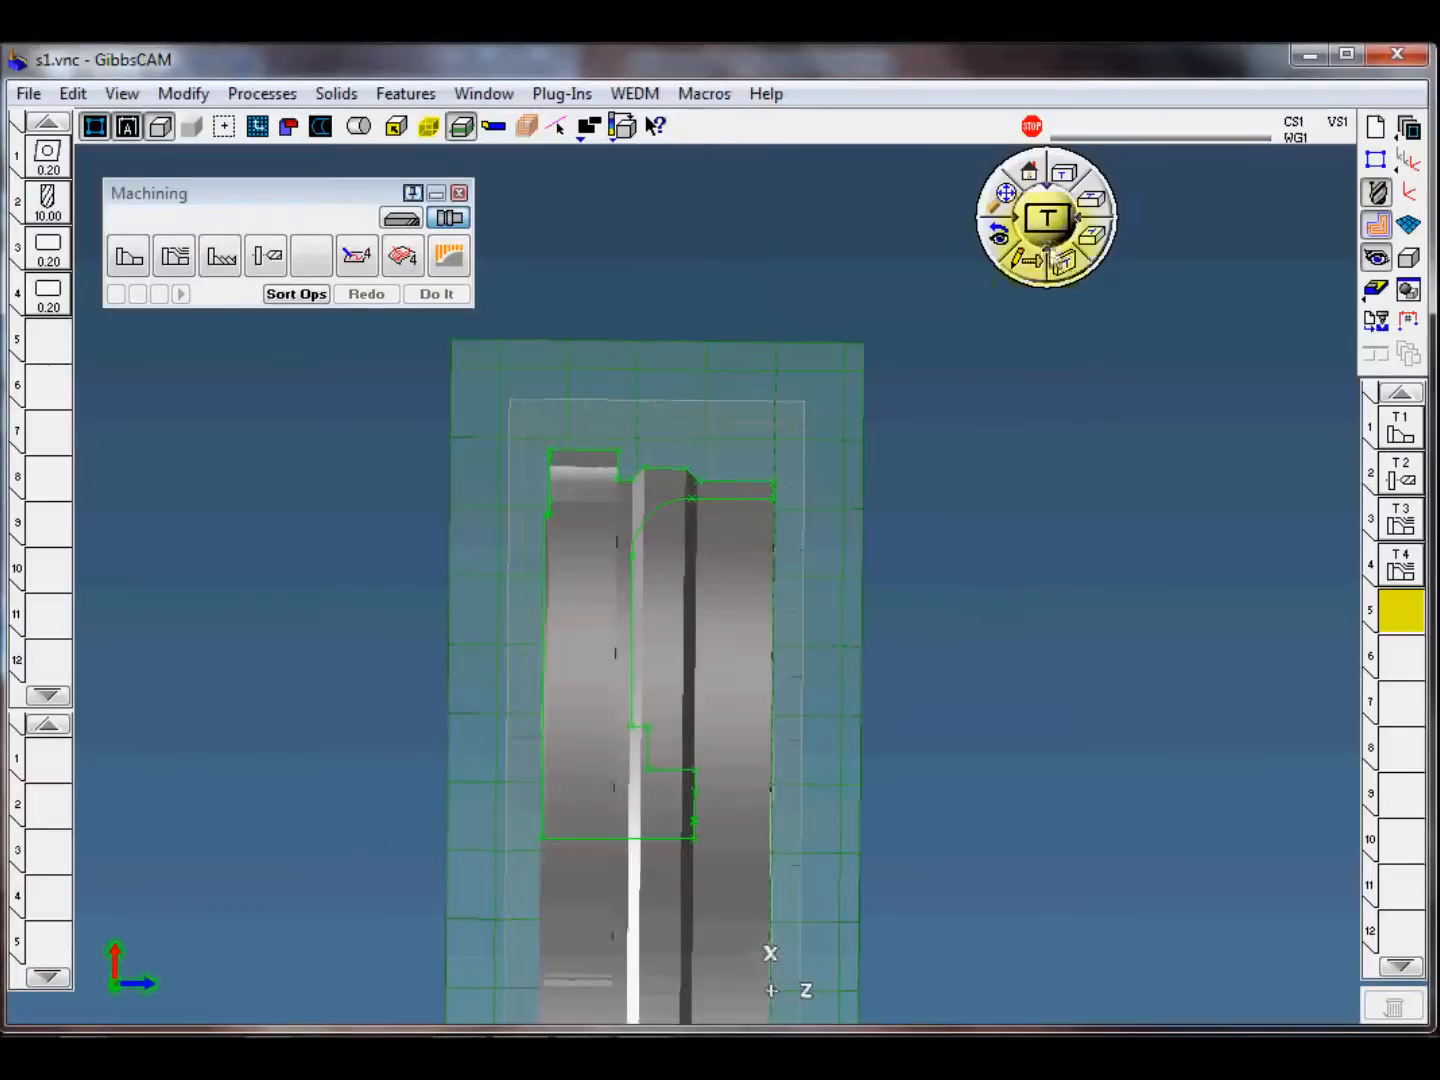
click(1031, 172)
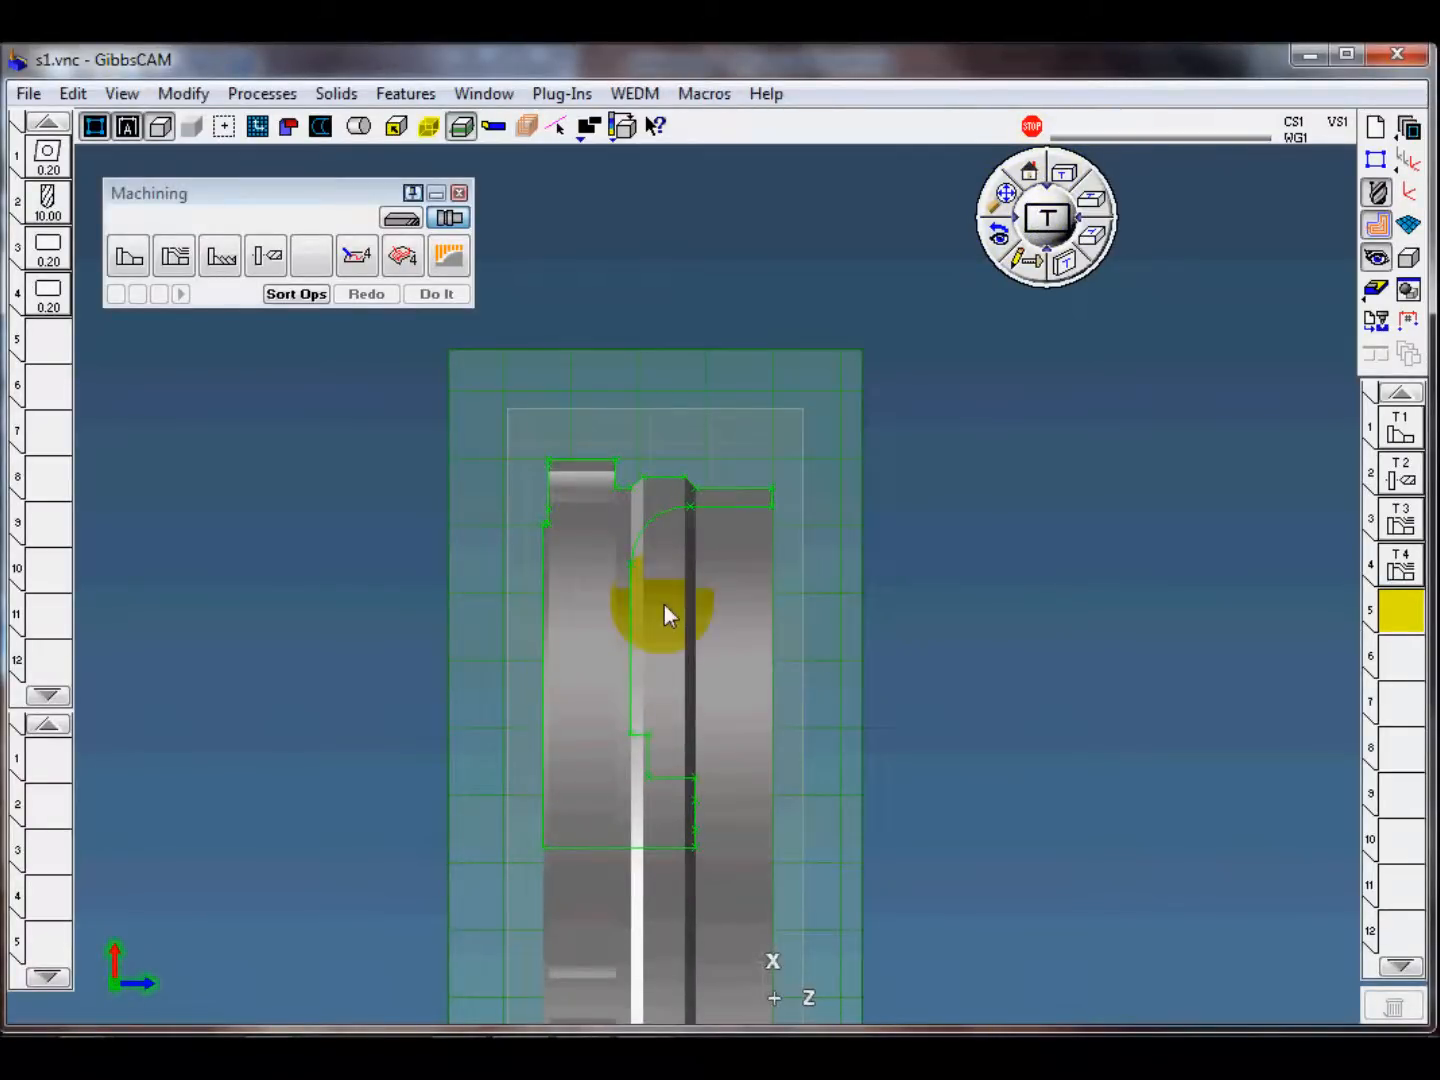
Step: Load the template process "s1-4 front face upper groove finish" and review its contour settings
scroll(899, 668, up, 3)
middle_drag(970, 656, 967, 590)
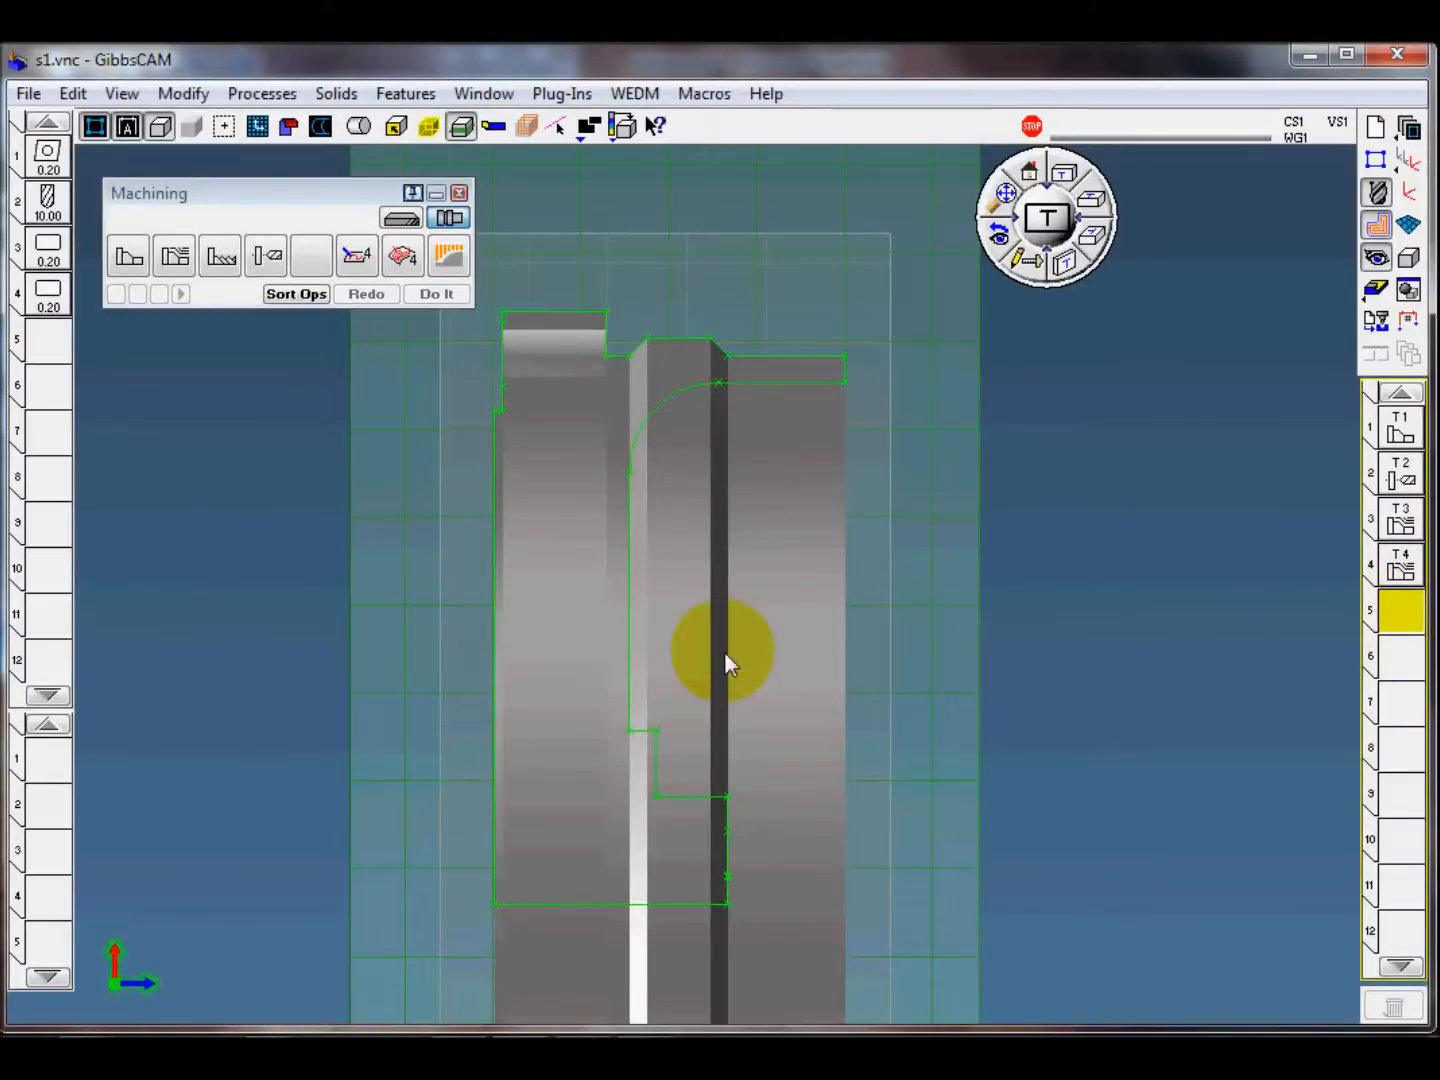
click(262, 93)
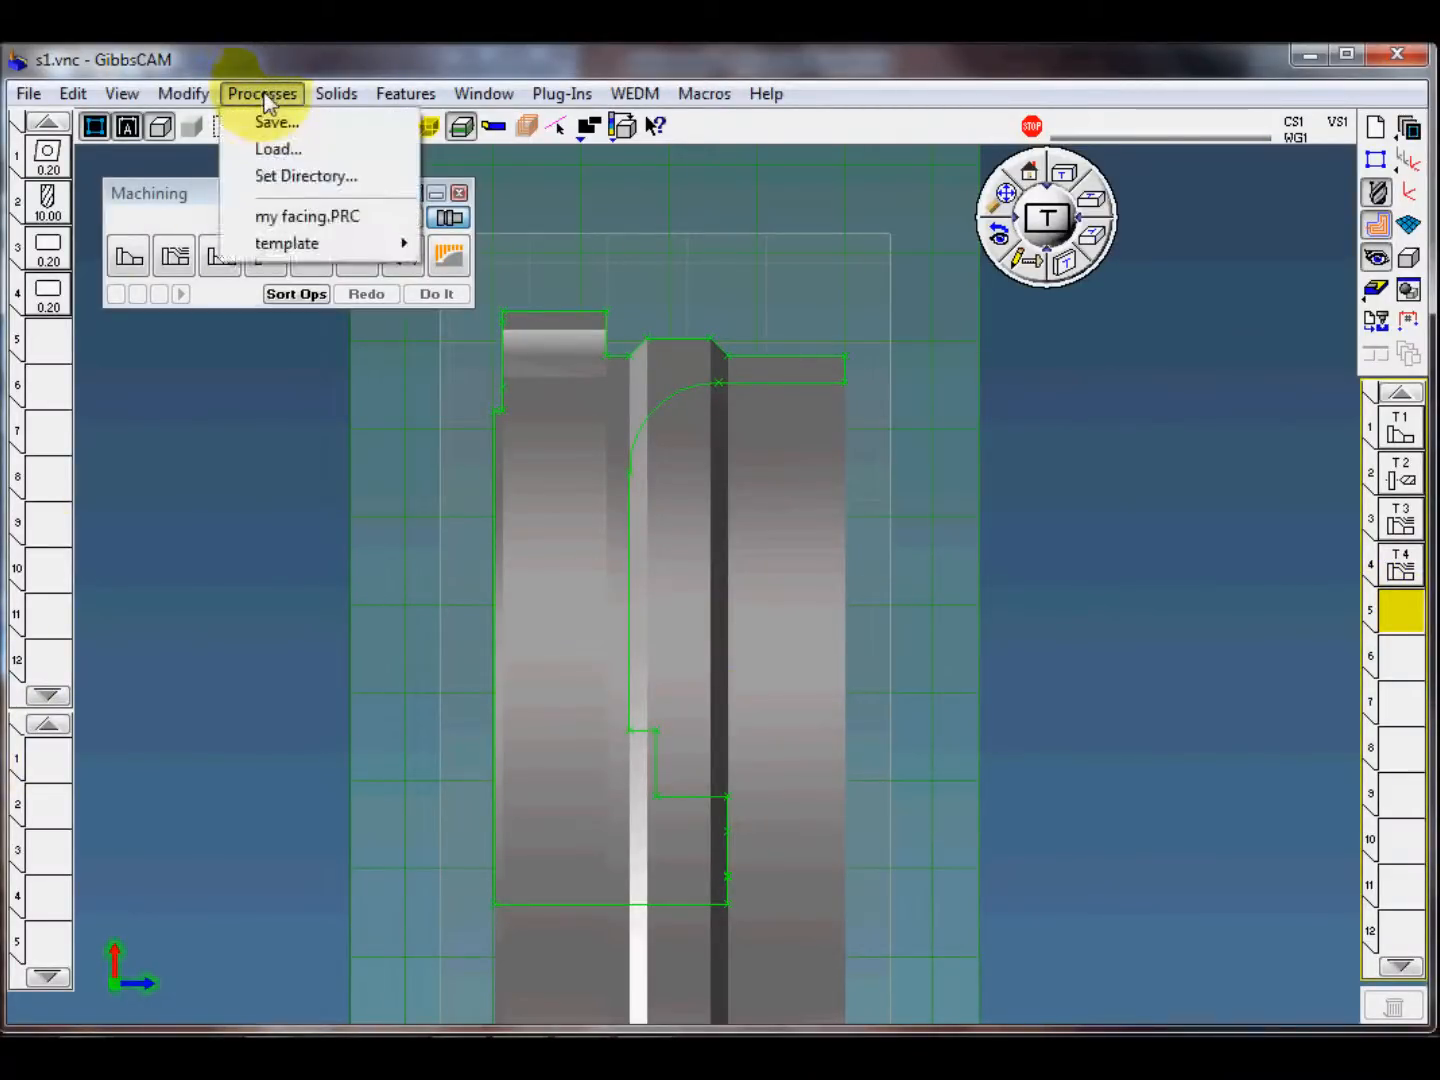
mouse_move(304, 243)
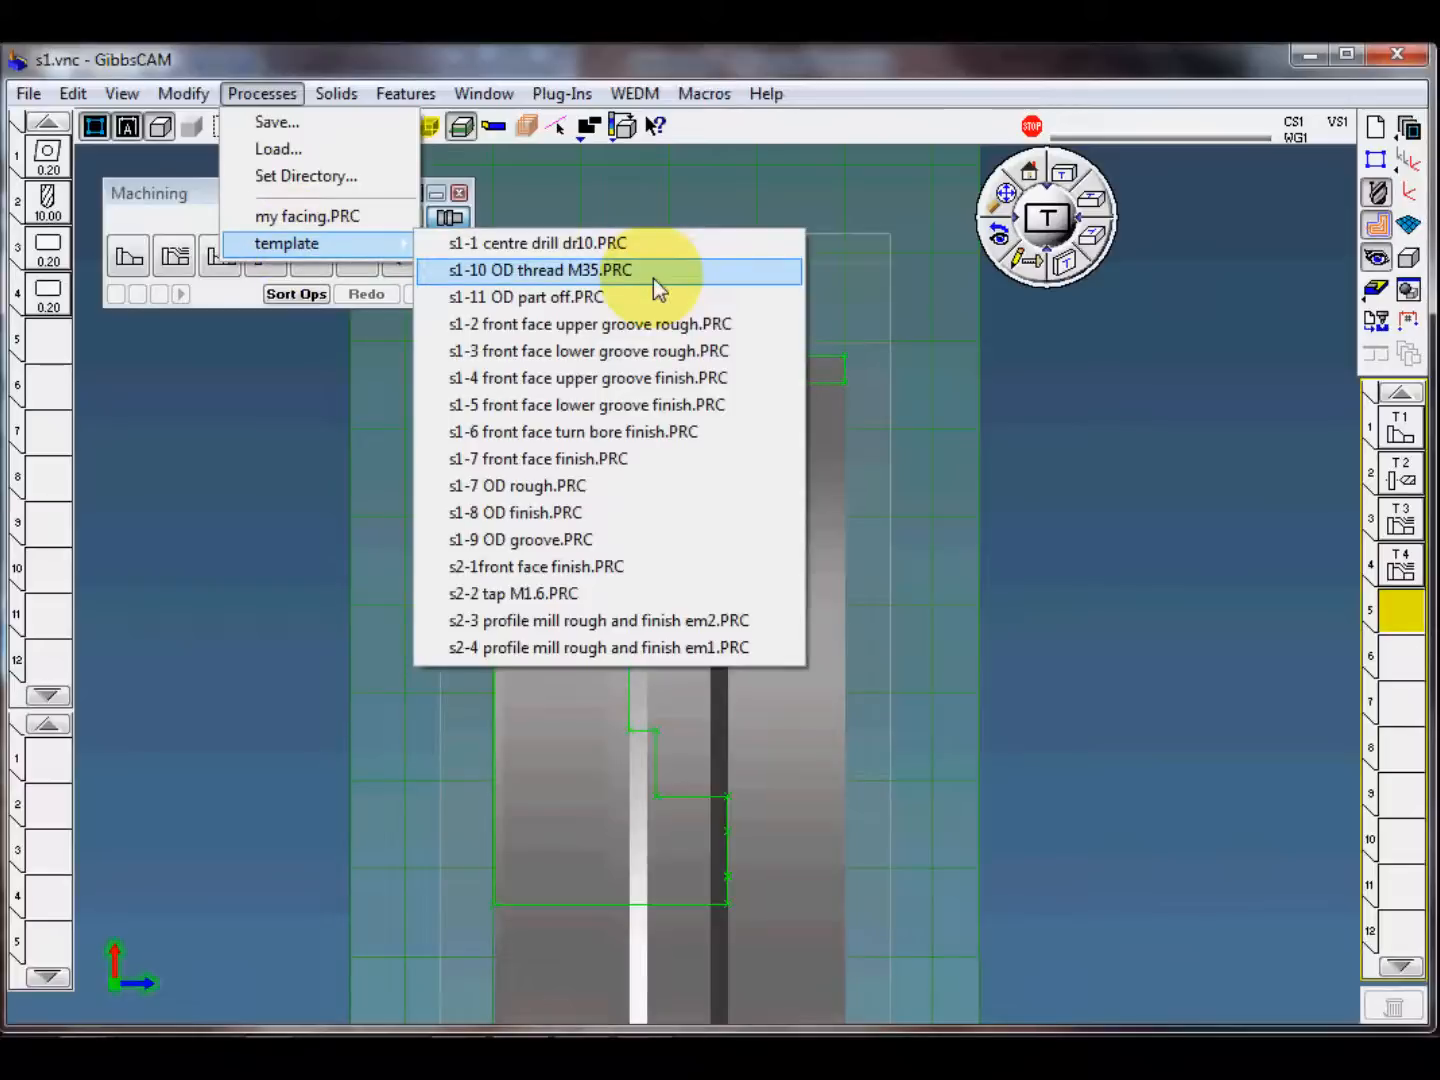
click(656, 386)
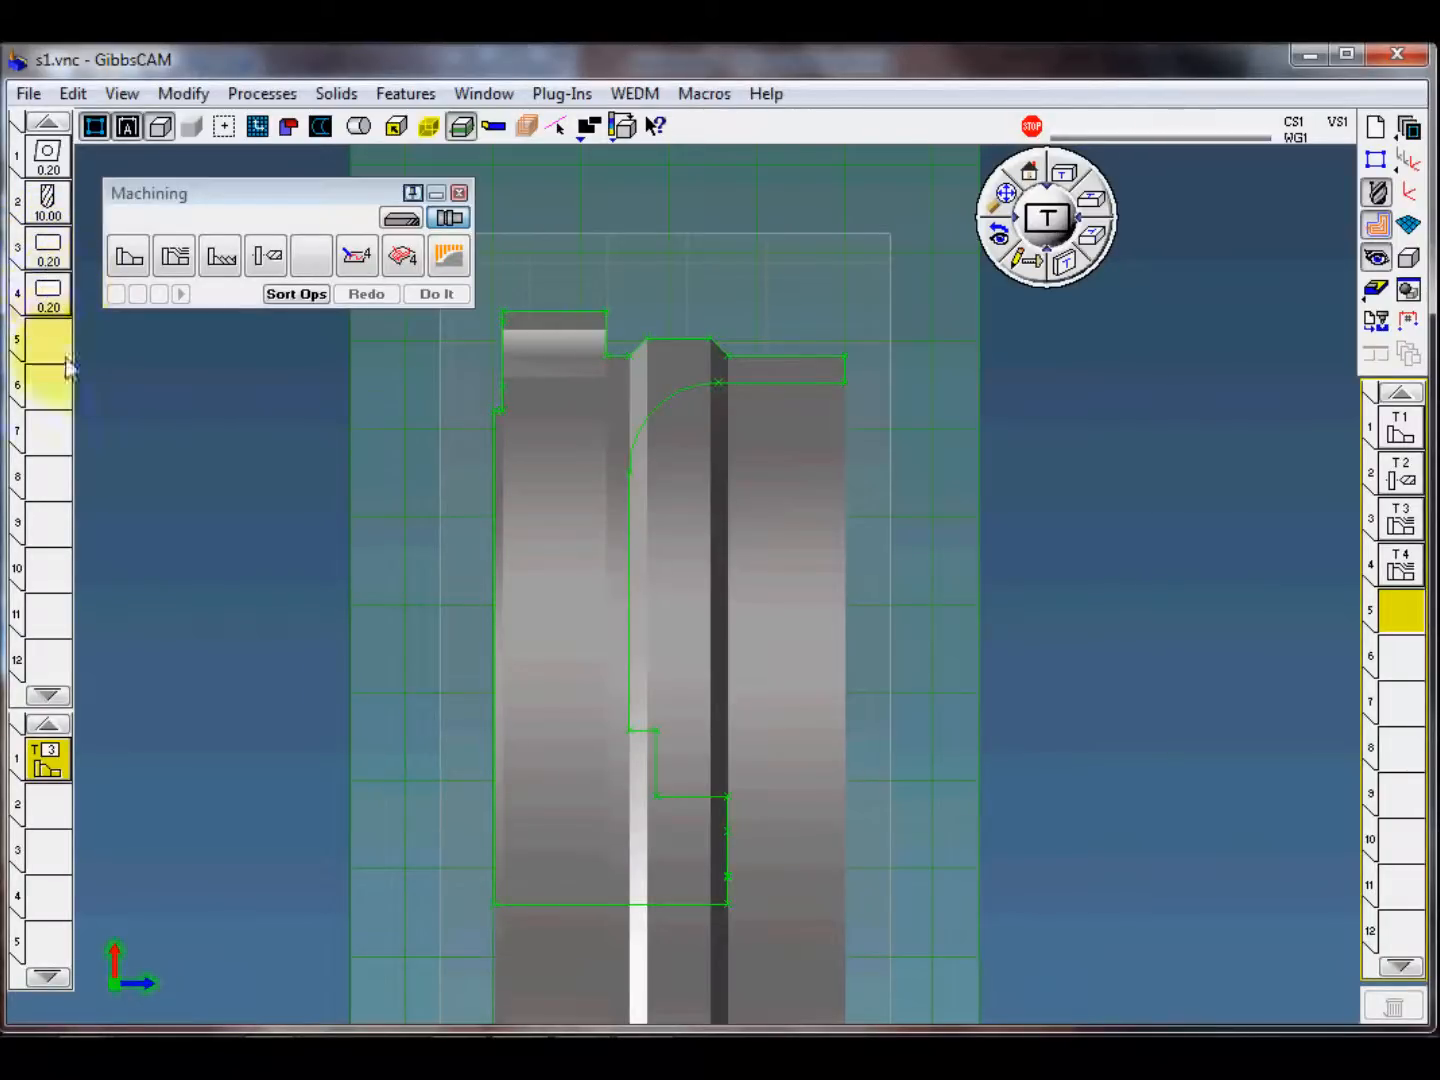
double_click(47, 759)
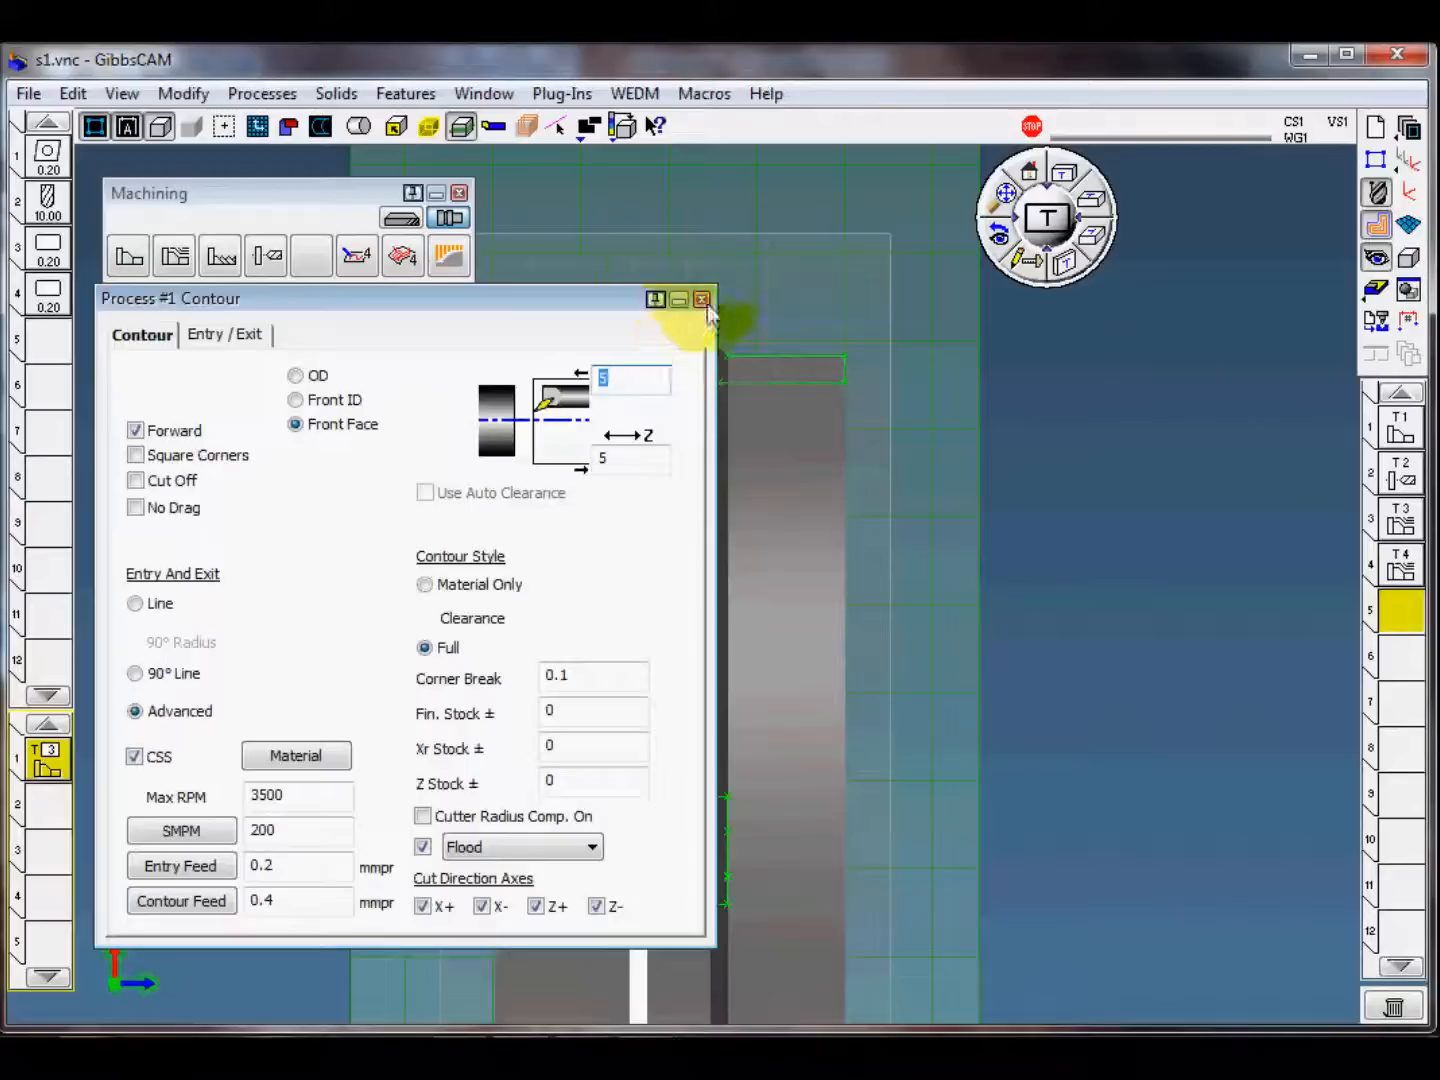
click(702, 300)
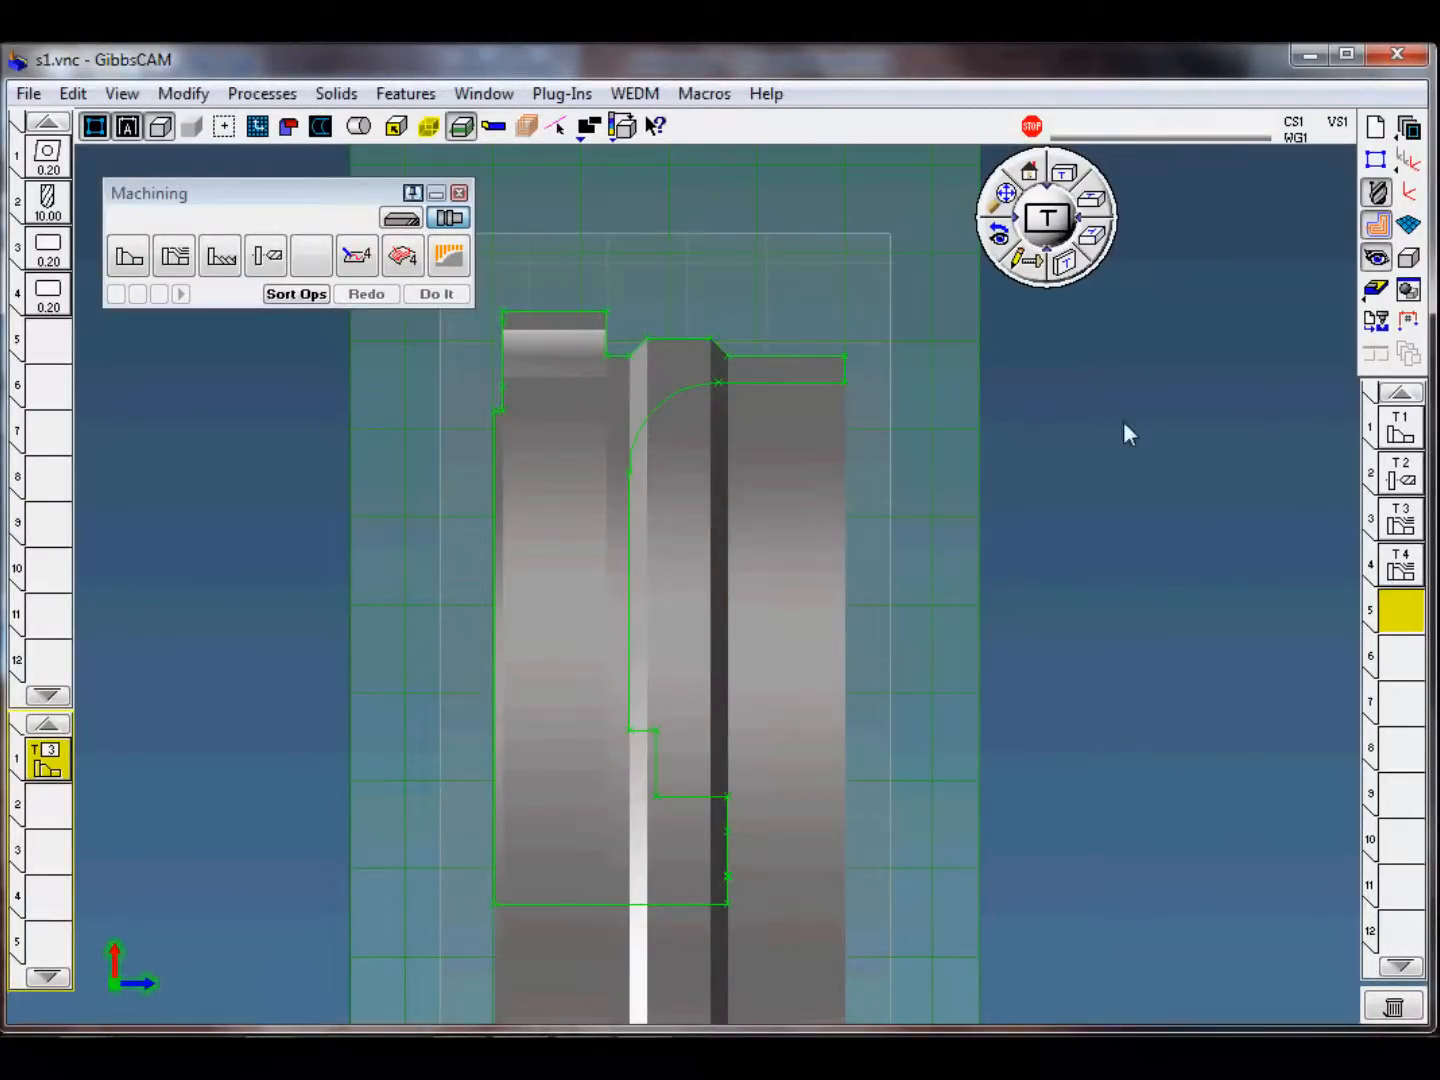
Step: Define the upper groove cut from the rim's inner horizontal line to the groove's vertical line, extending the start past the stock and the end downward
click(631, 528)
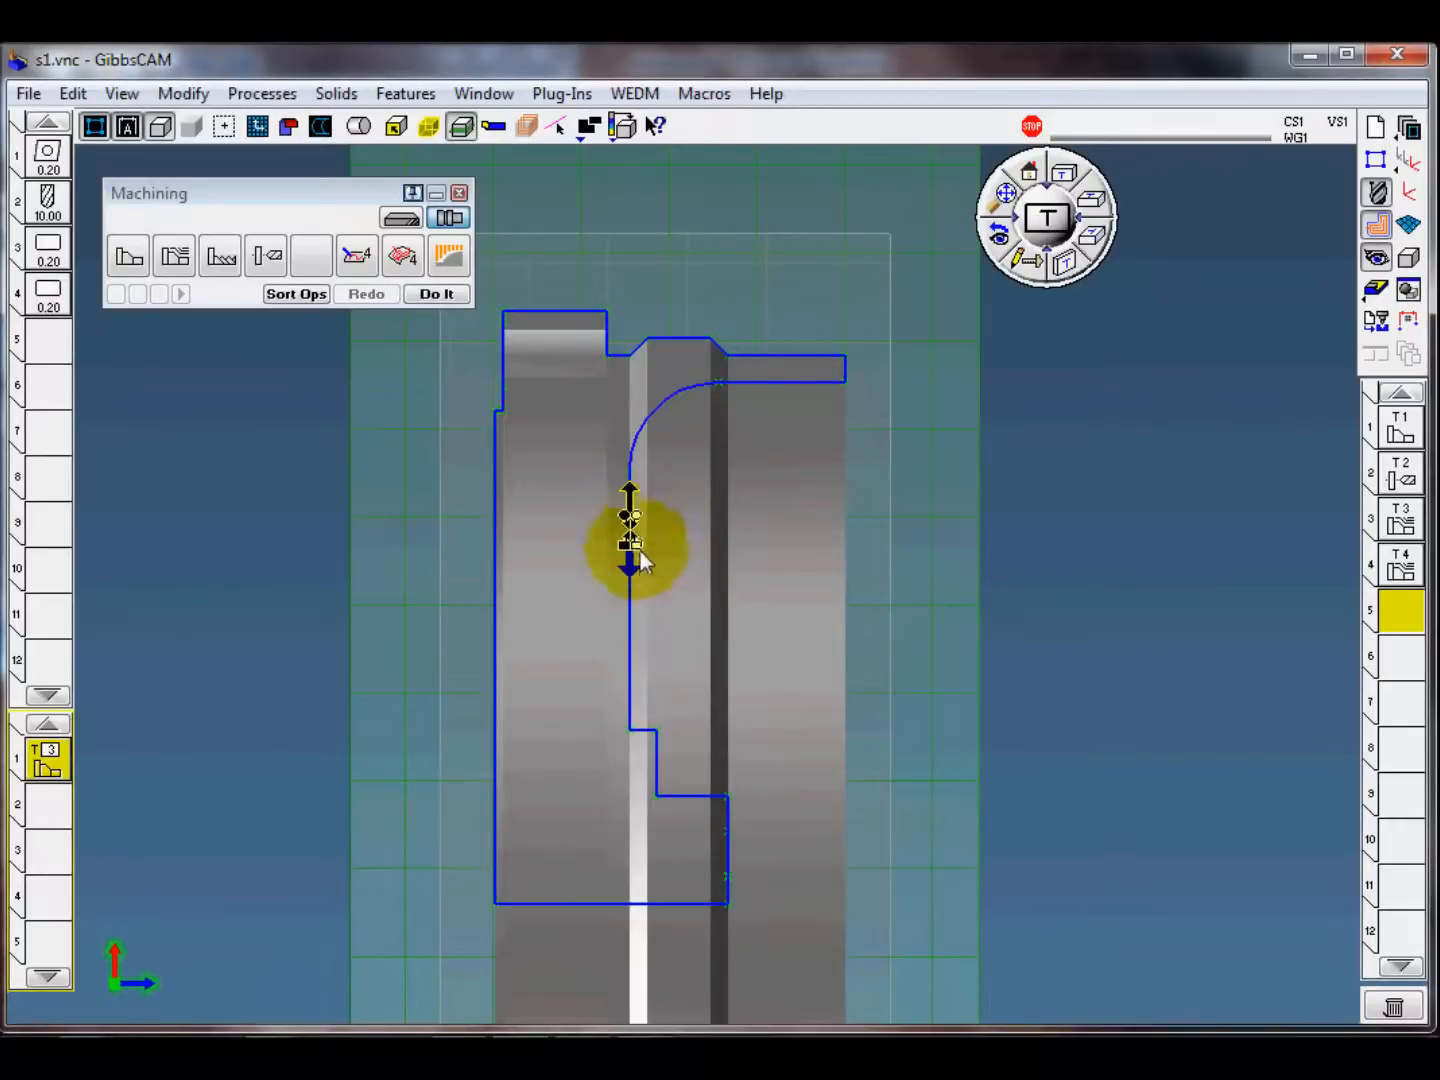
click(823, 396)
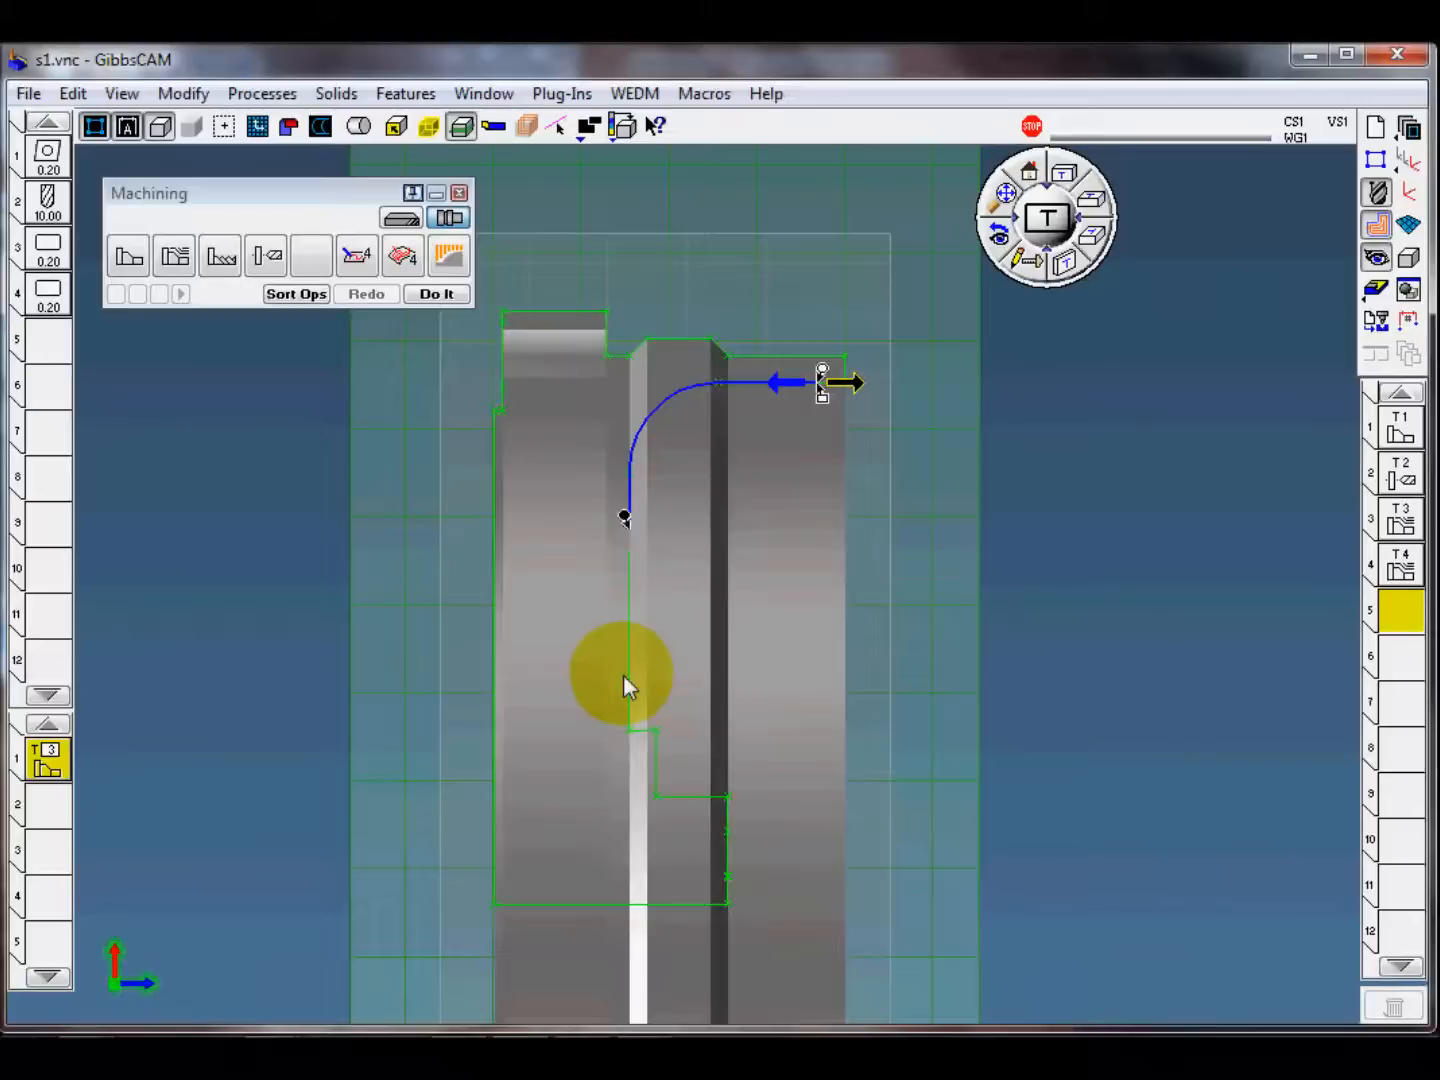
click(625, 619)
drag(625, 518, 635, 599)
drag(822, 370, 1004, 370)
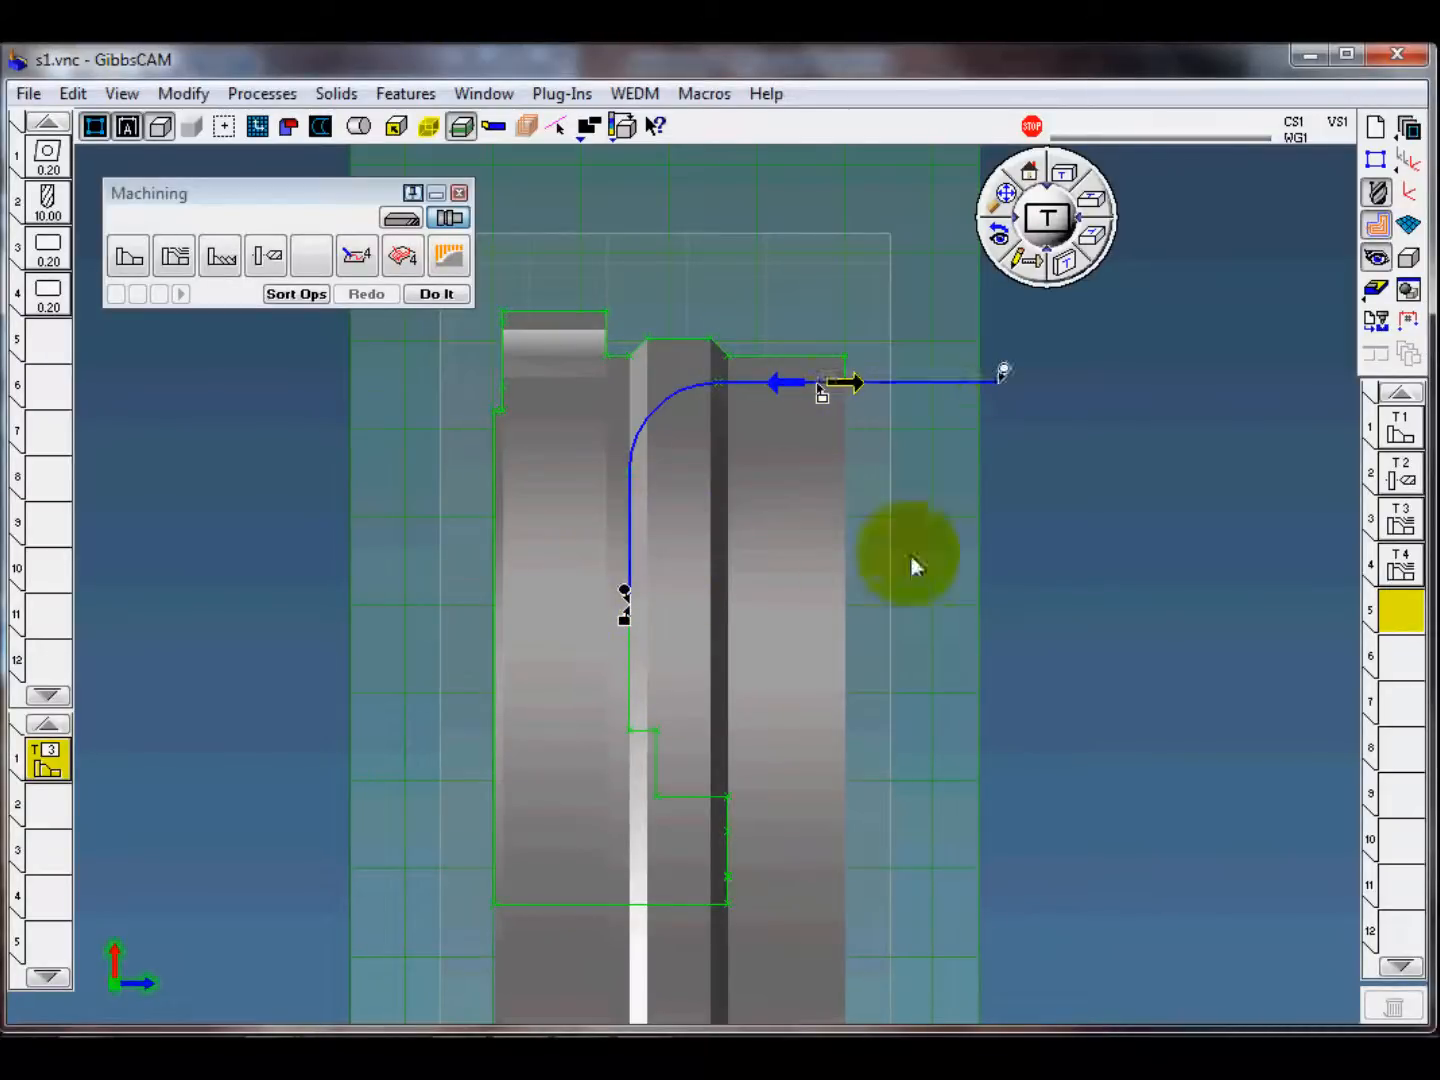
Step: Create the upper groove finishing operation, shorten its start extension to just outside the rim face, and regenerate the toolpath
click(446, 297)
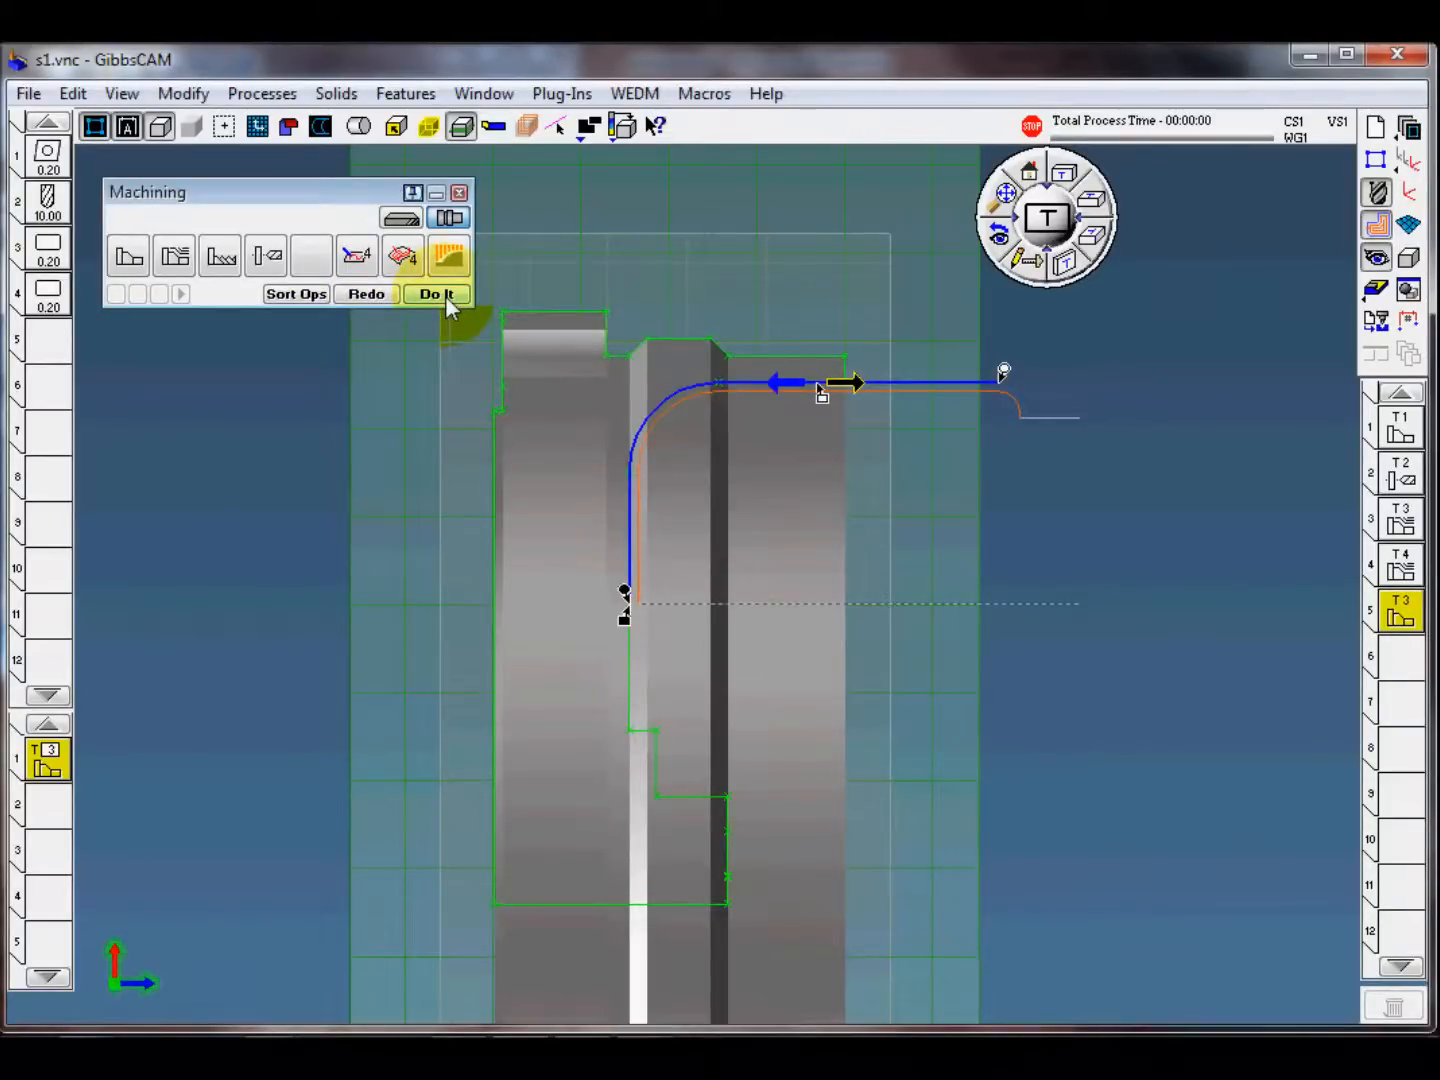
drag(1001, 373, 868, 370)
click(368, 294)
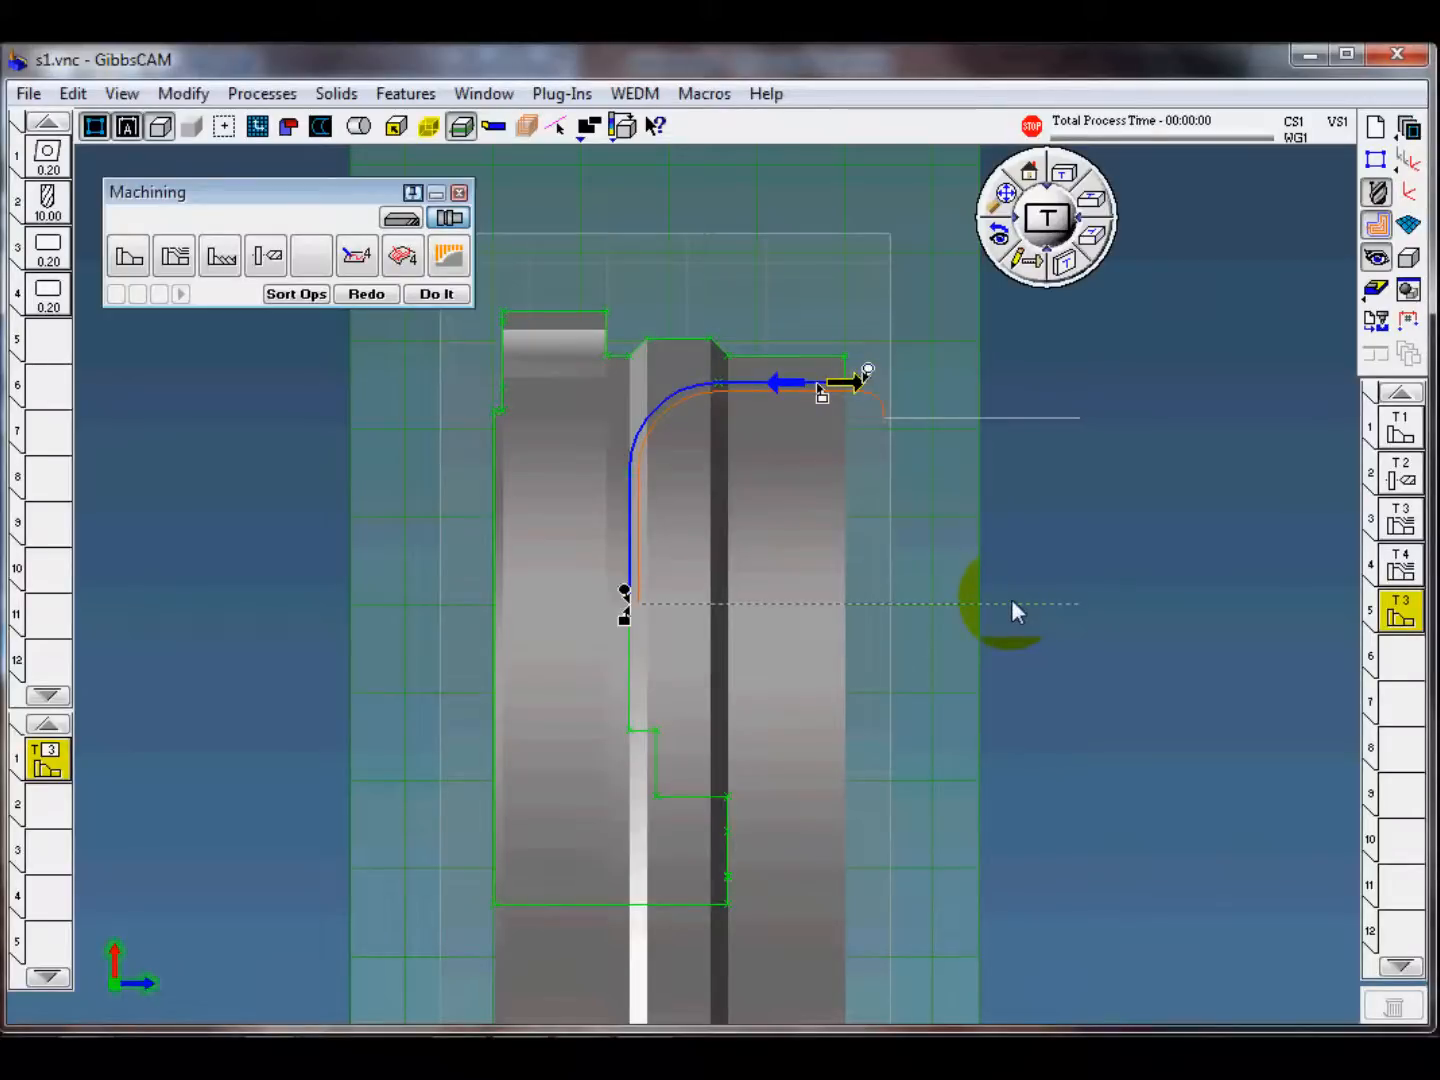
Step: Select operation position 6, discard the current process, and load the template "s1-5 front face lower groove finish"
click(1399, 655)
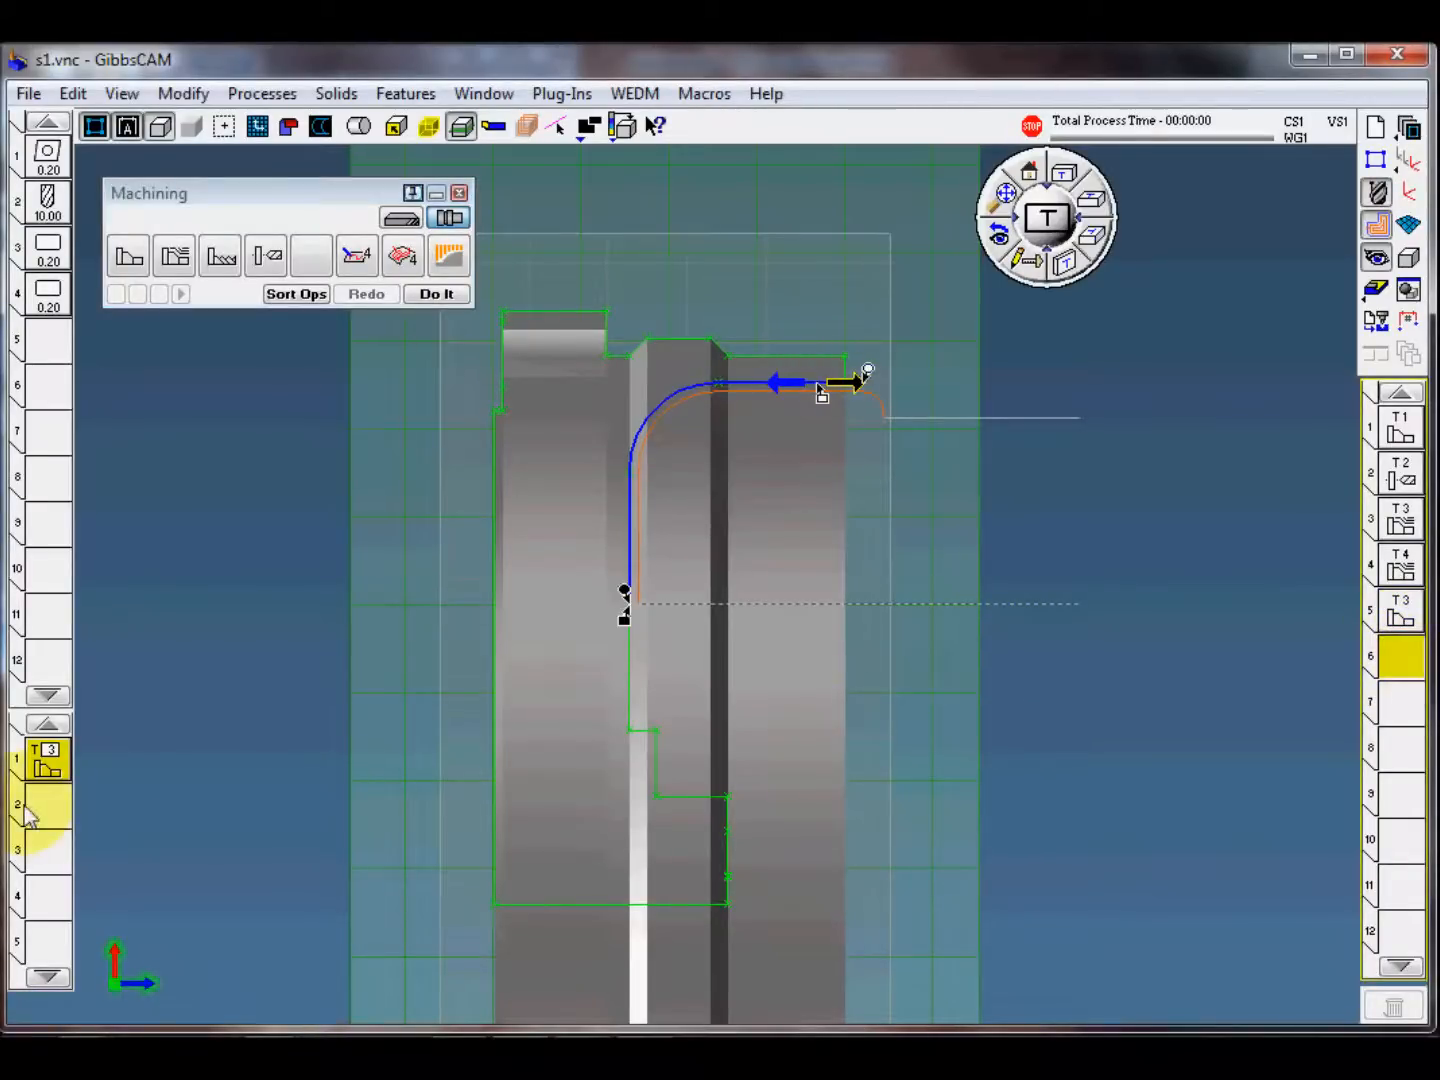
drag(48, 764, 202, 794)
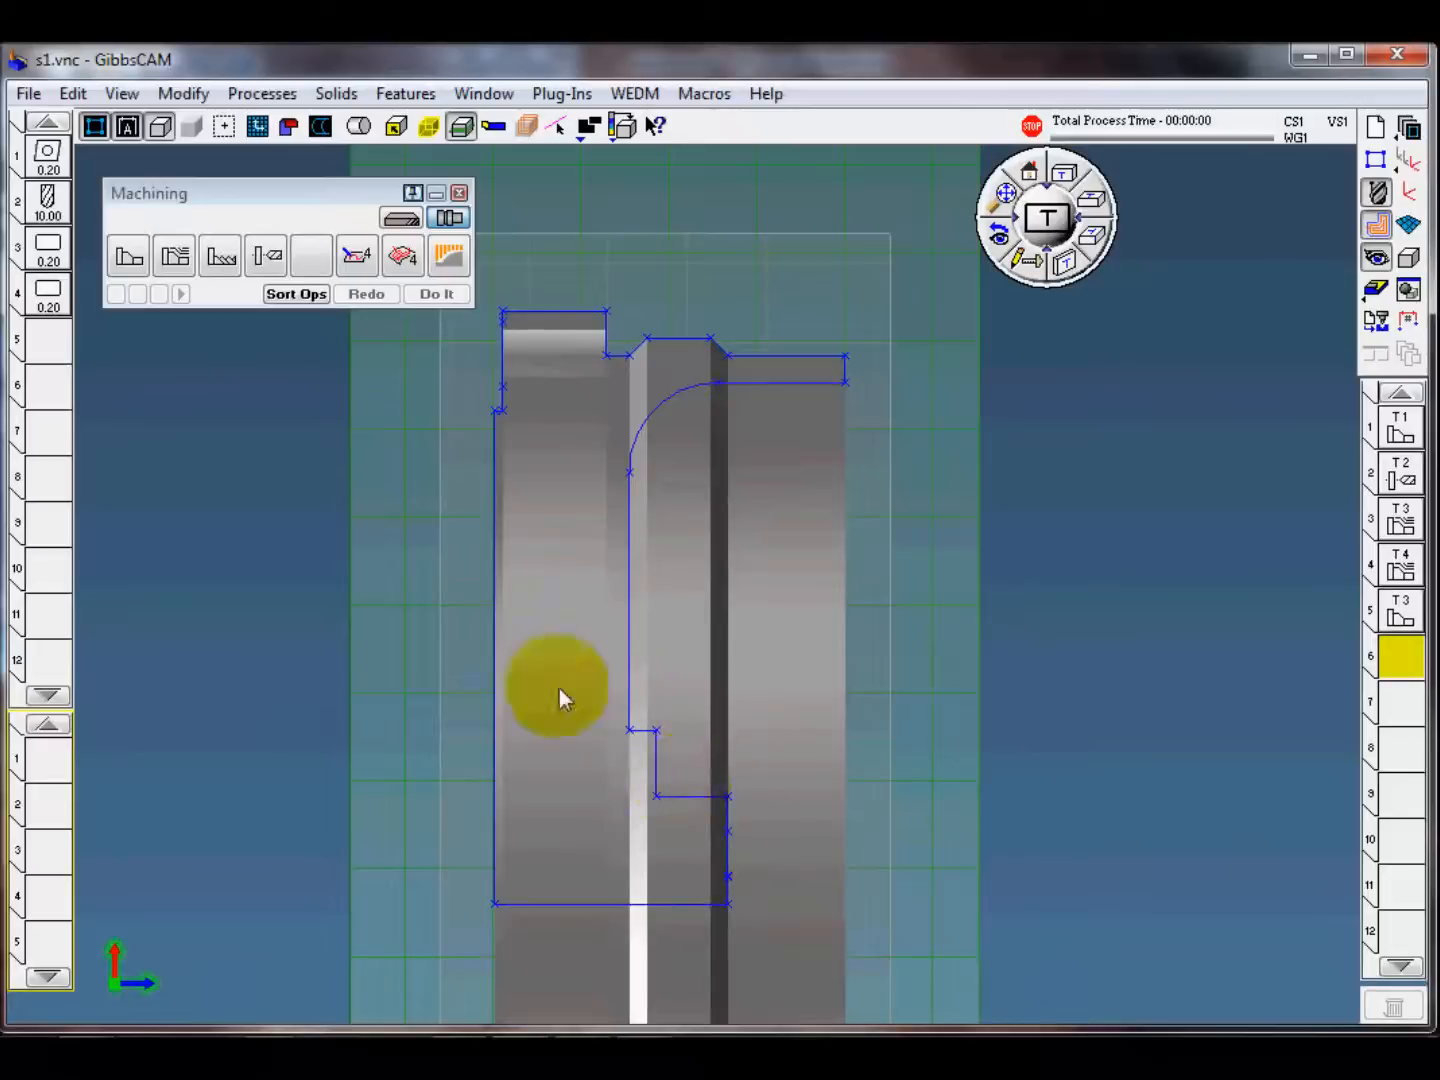
click(262, 94)
mouse_move(300, 256)
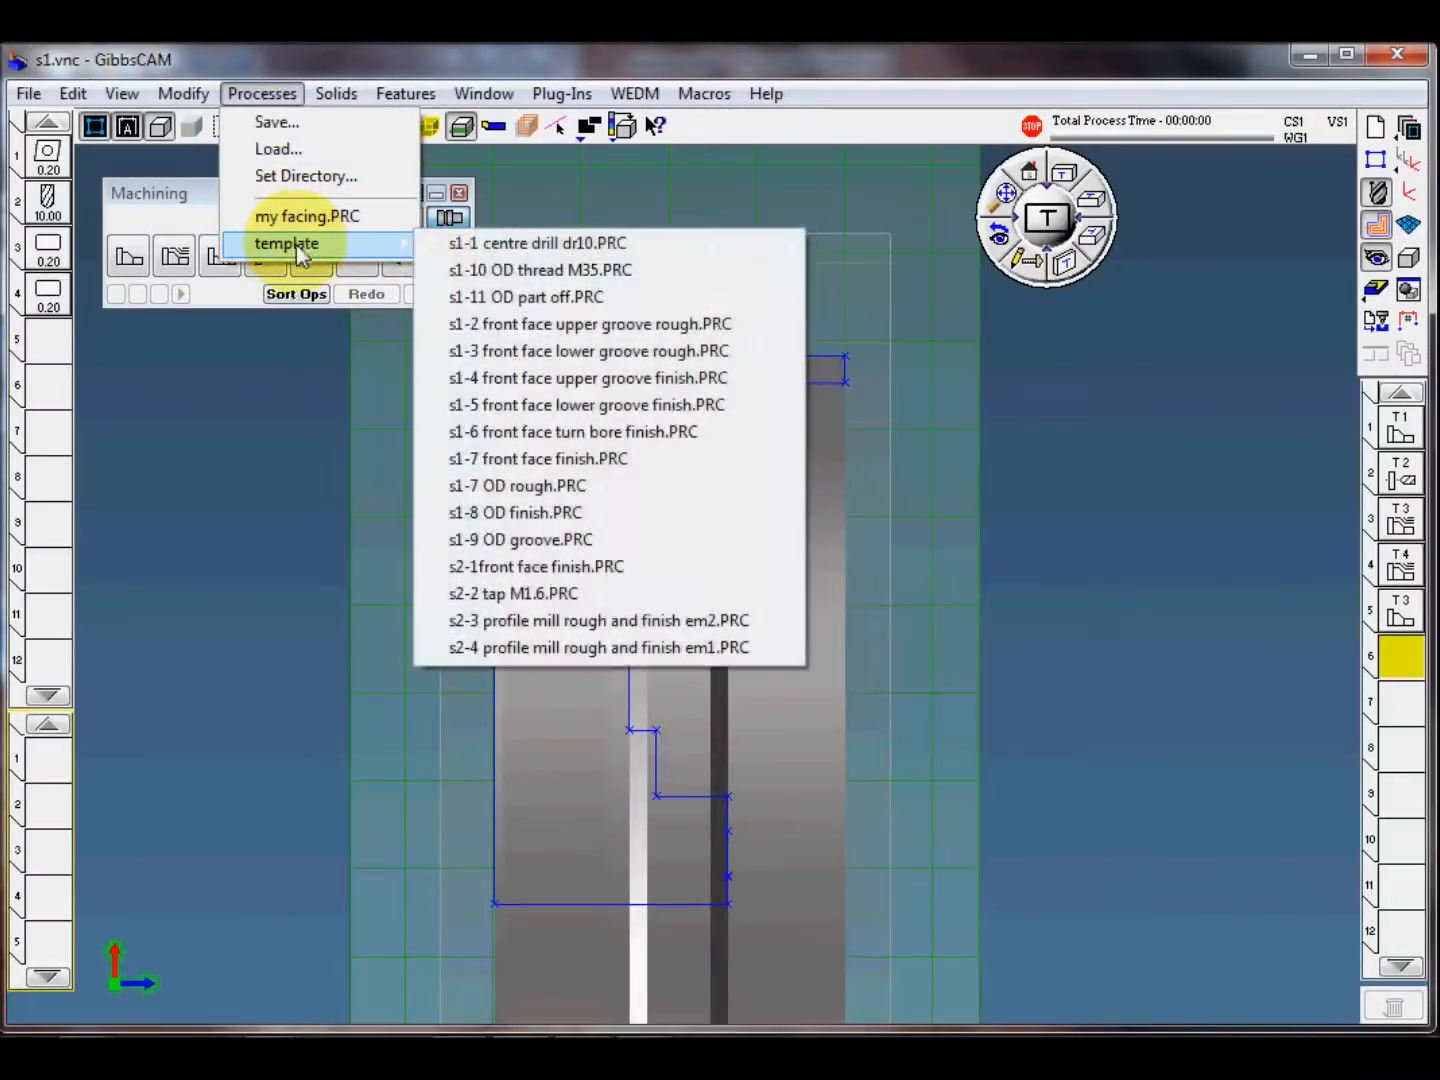
click(560, 405)
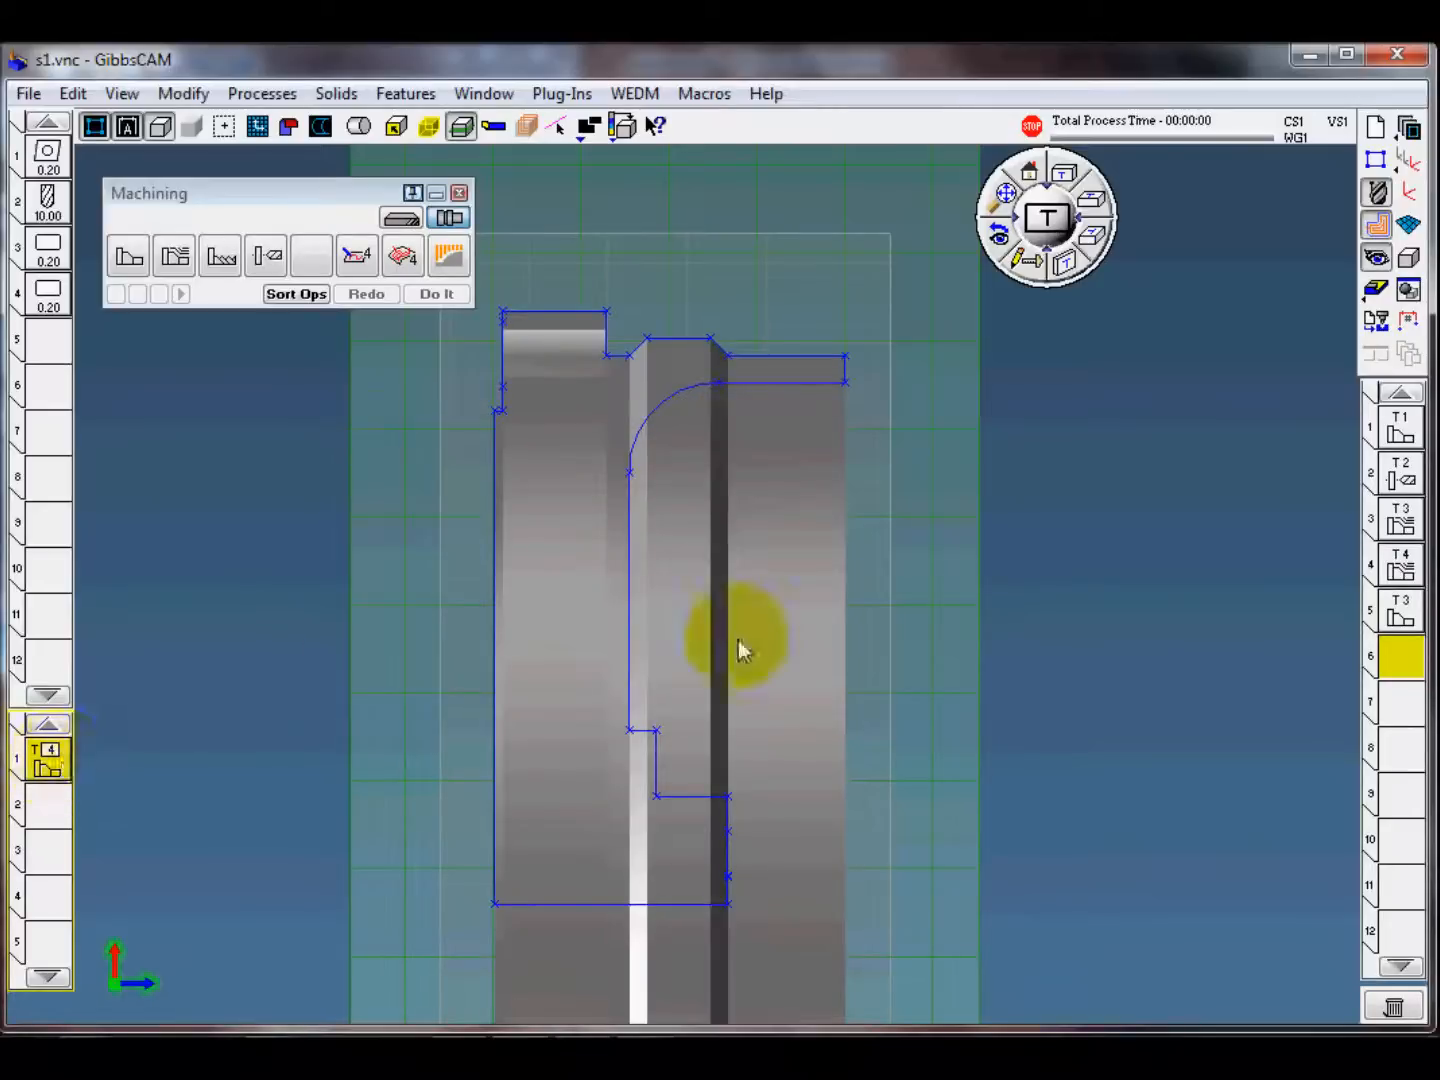
Step: Create the lower groove finishing operation from just outside the hub's upper horizontal line to a raised end point on the groove's vertical line
click(632, 582)
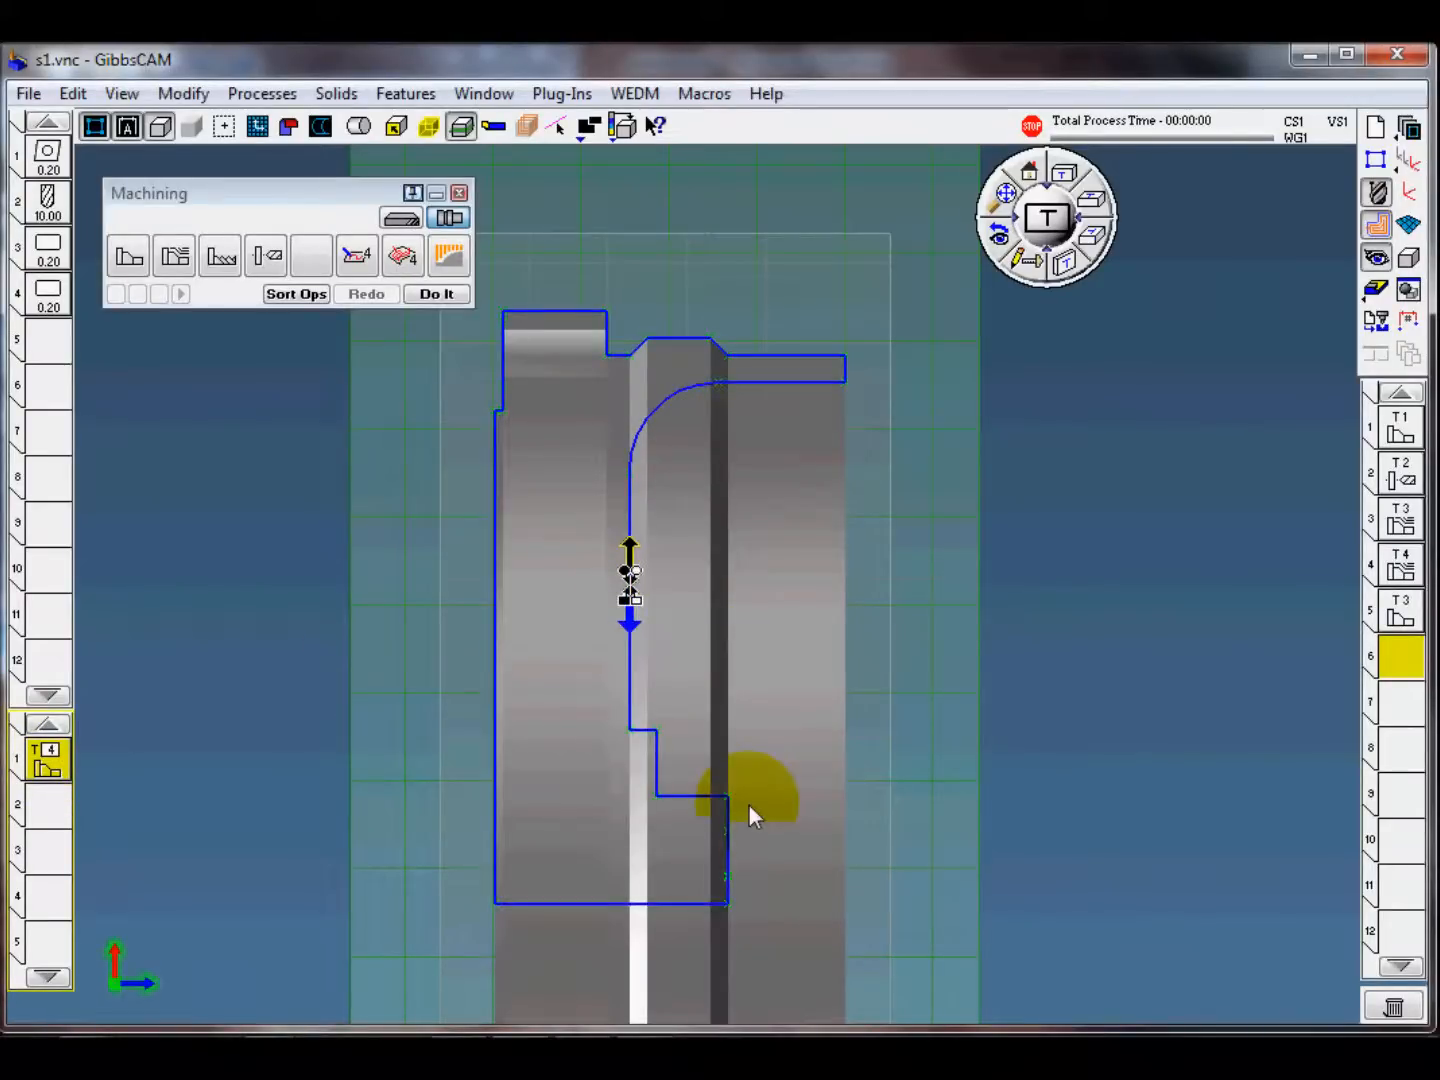
click(631, 555)
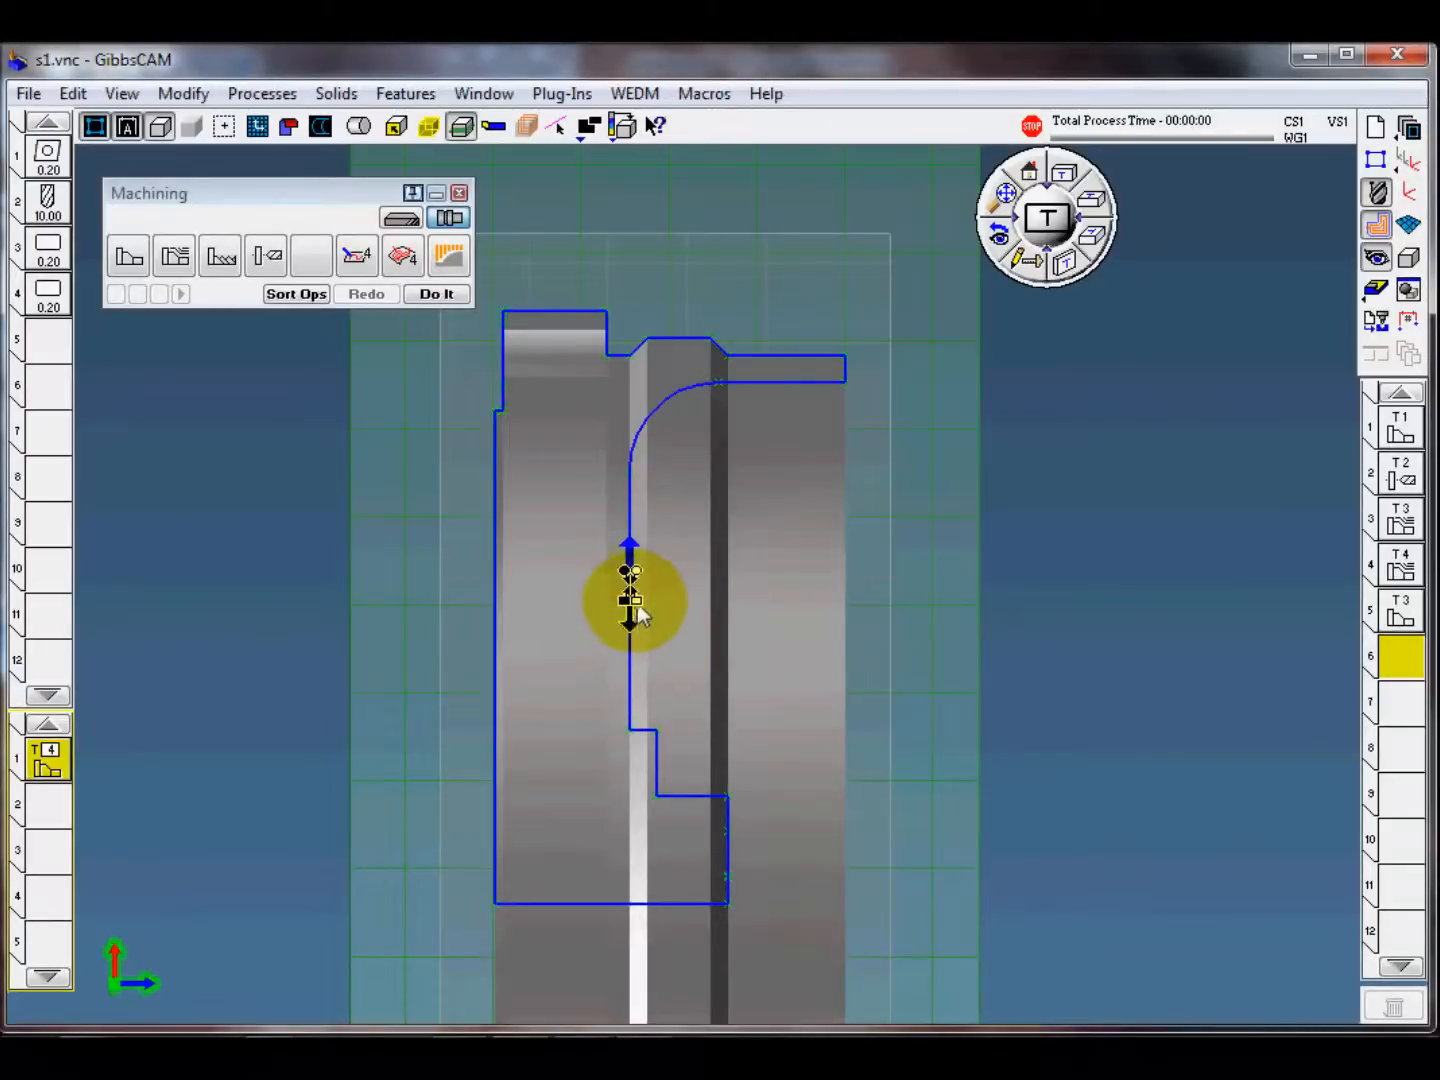
click(711, 811)
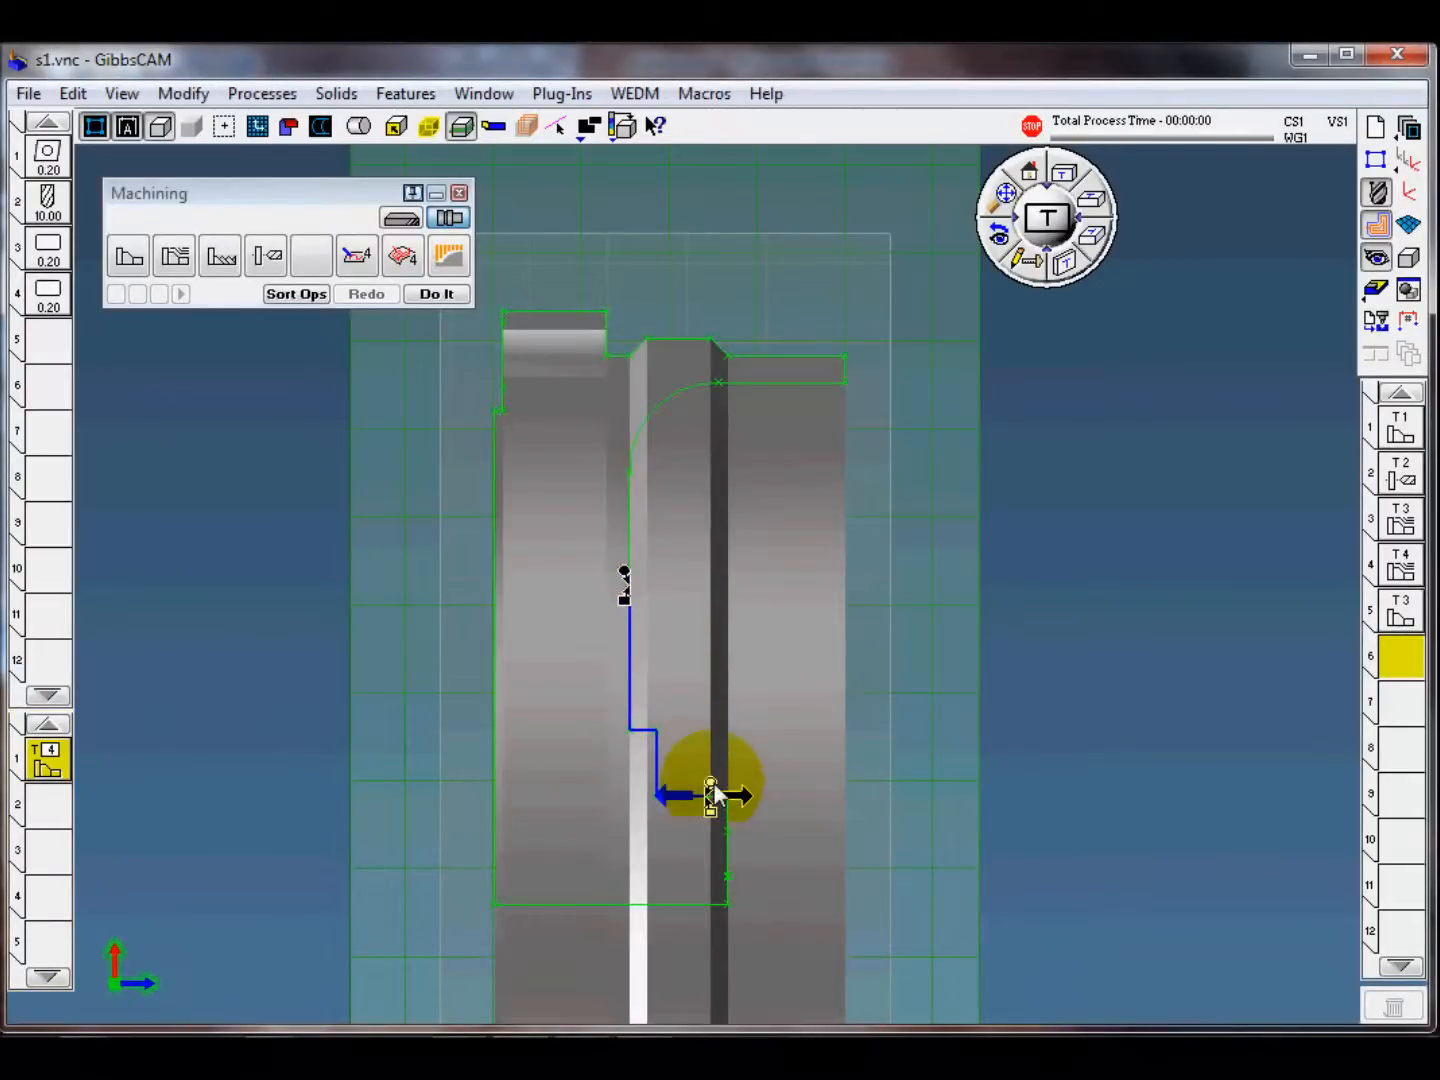
click(787, 783)
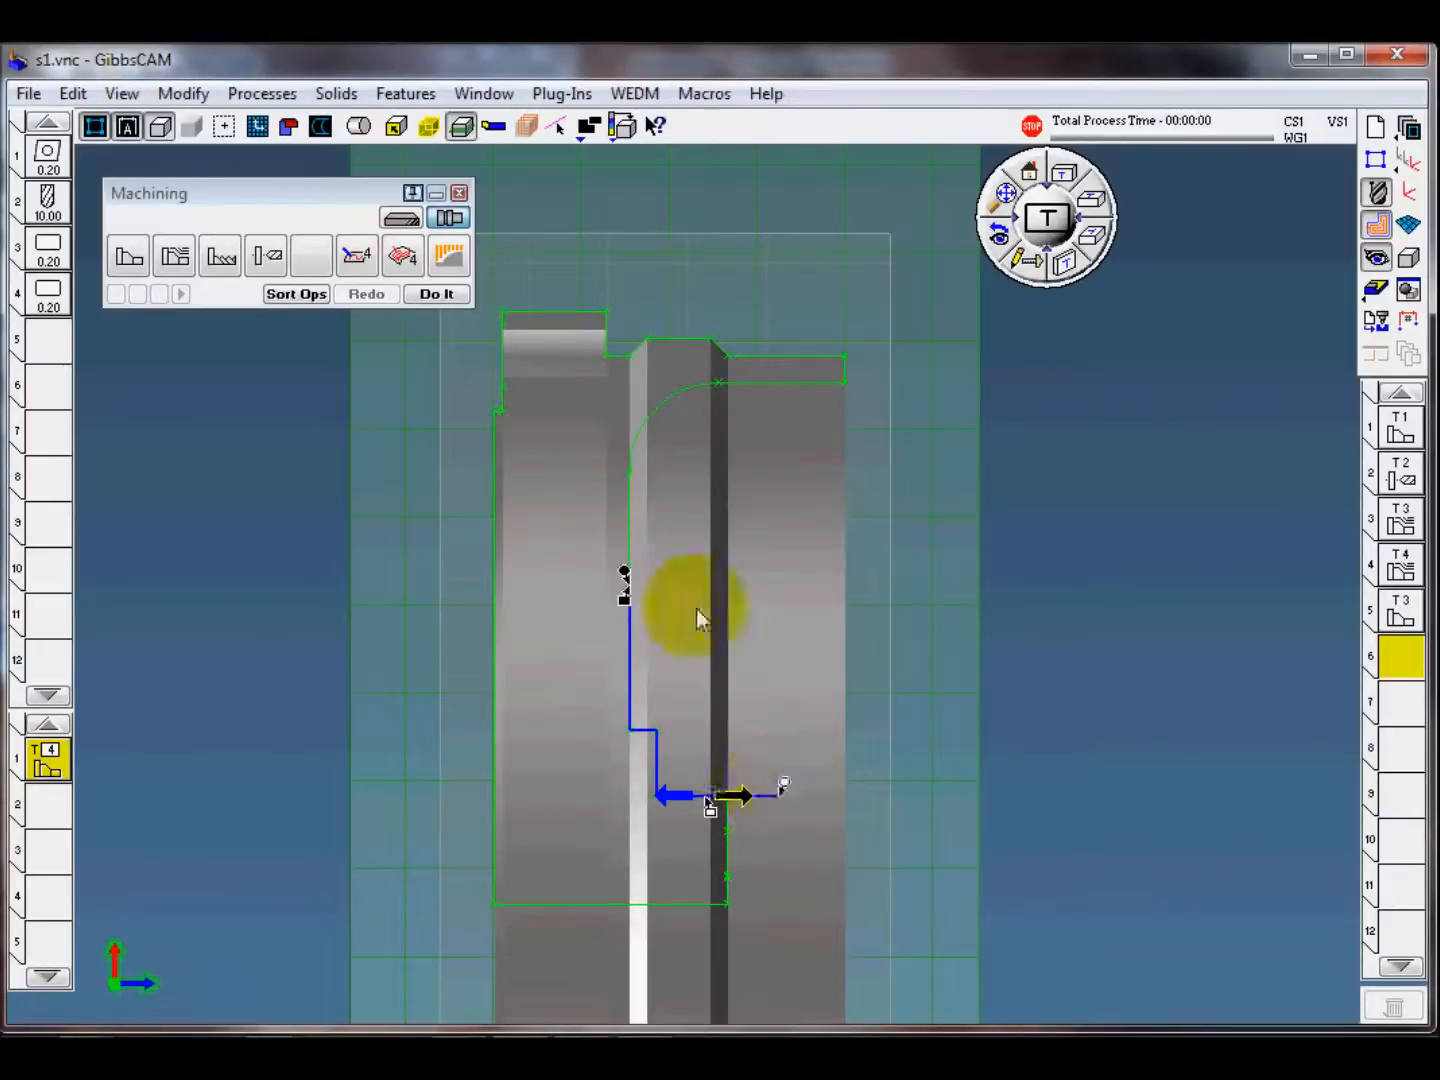
mouse_move(626, 601)
mouse_down()
mouse_move(626, 545)
mouse_move(635, 563)
mouse_up()
click(438, 296)
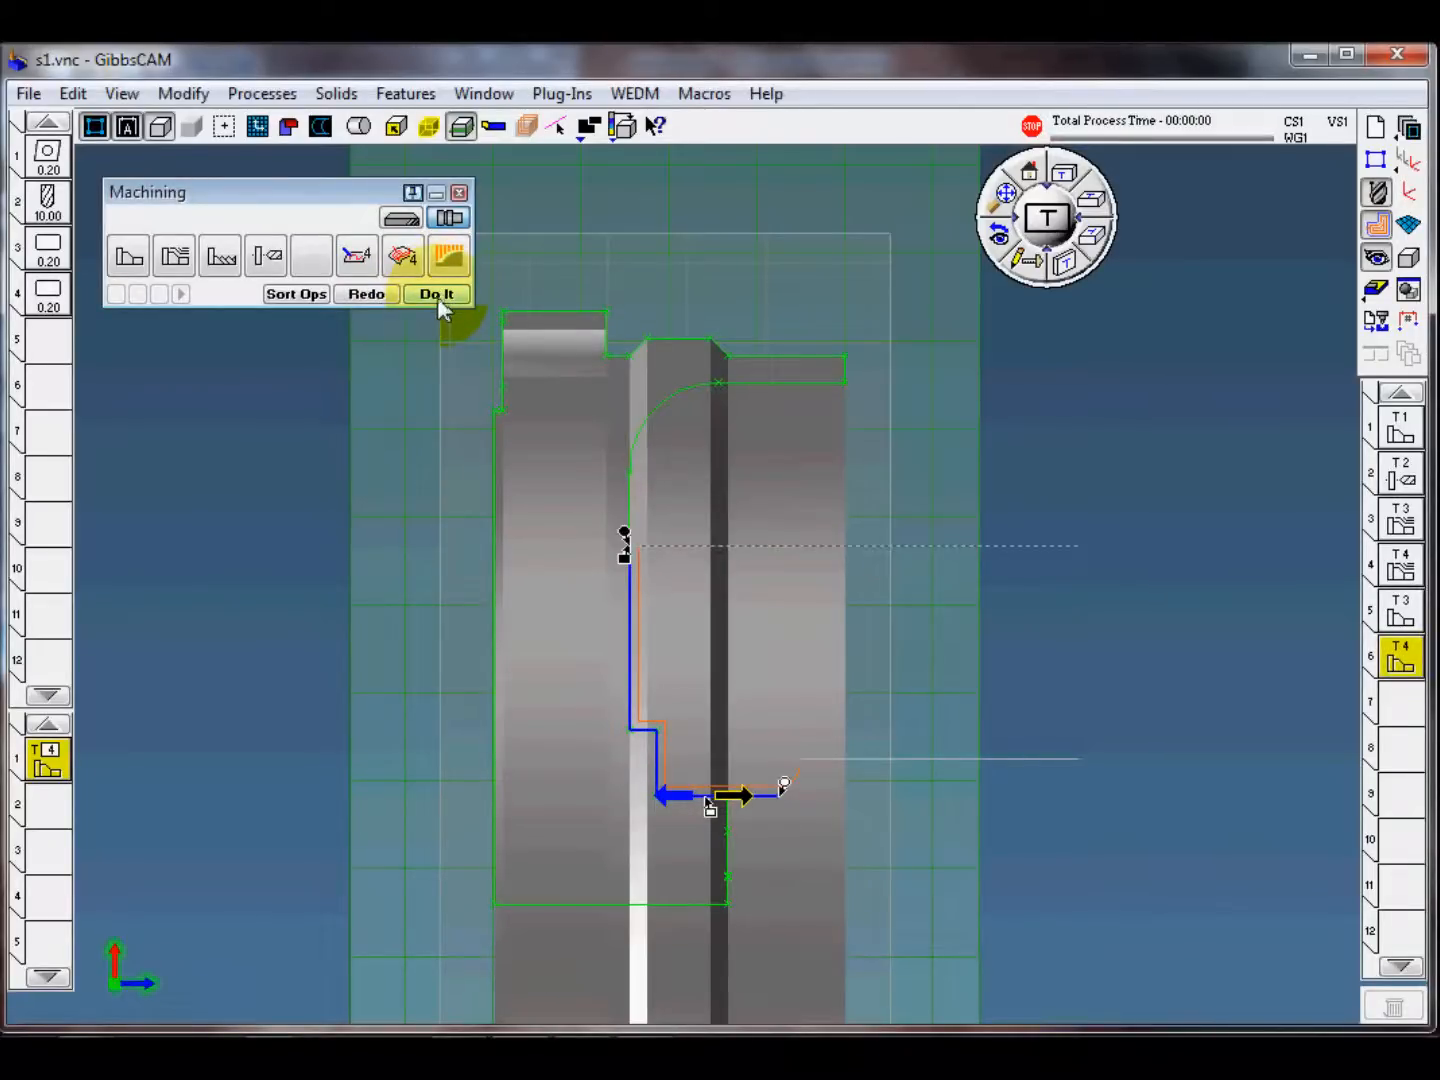
click(1080, 355)
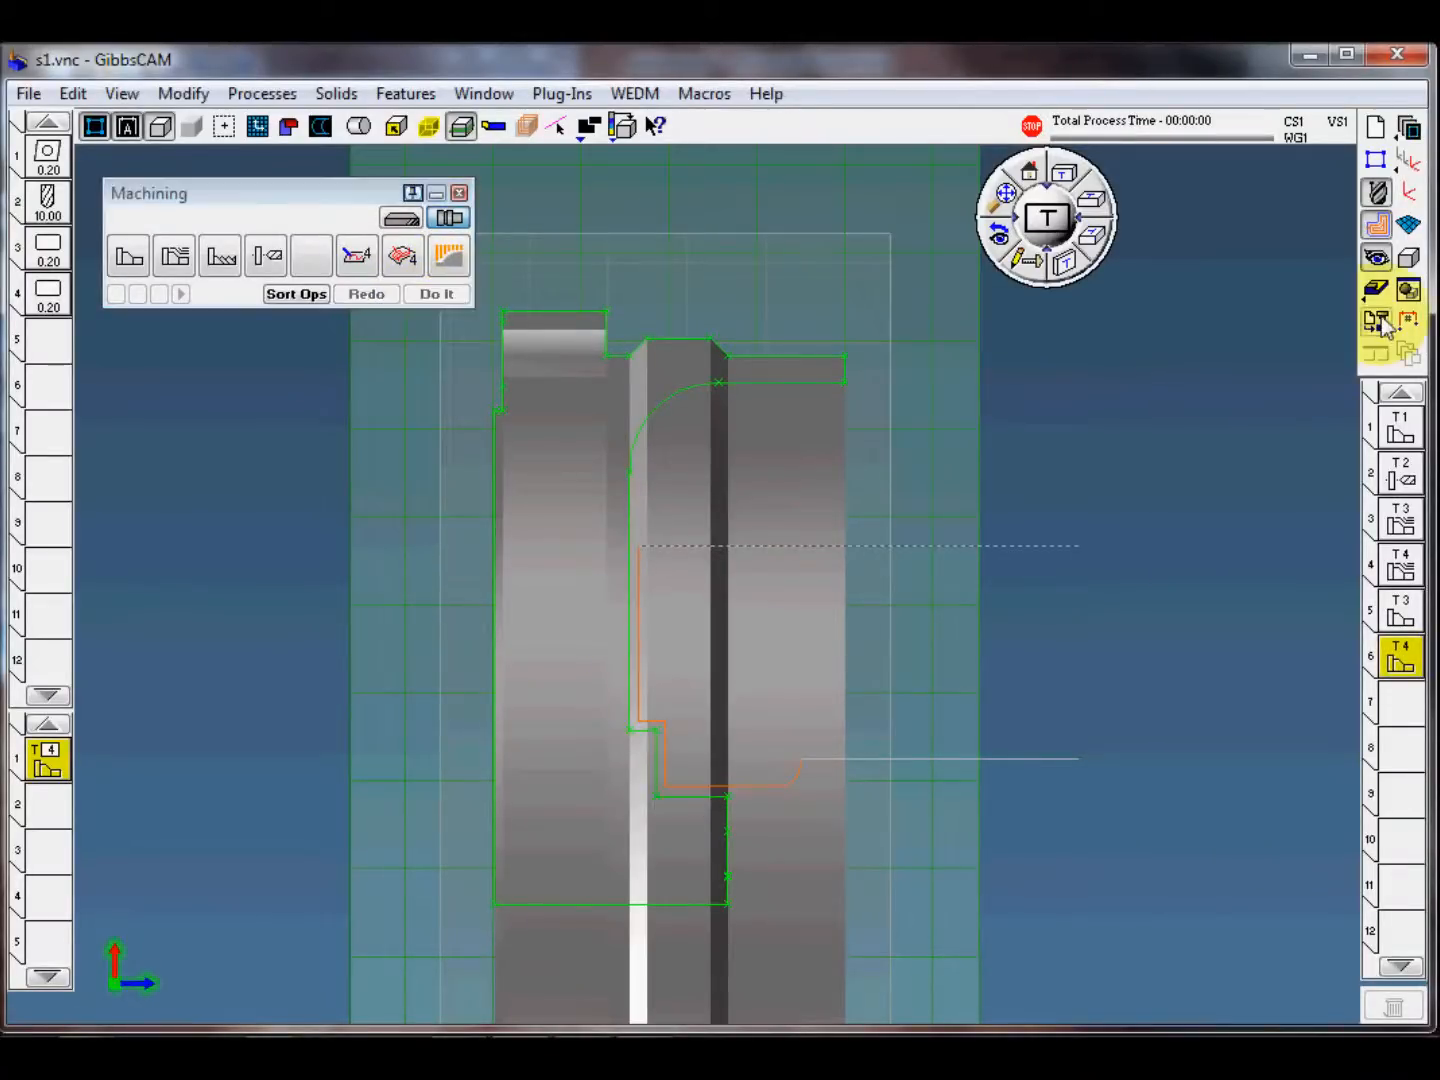
Step: Open the machining simulation and make it stop before operation 5
click(1377, 292)
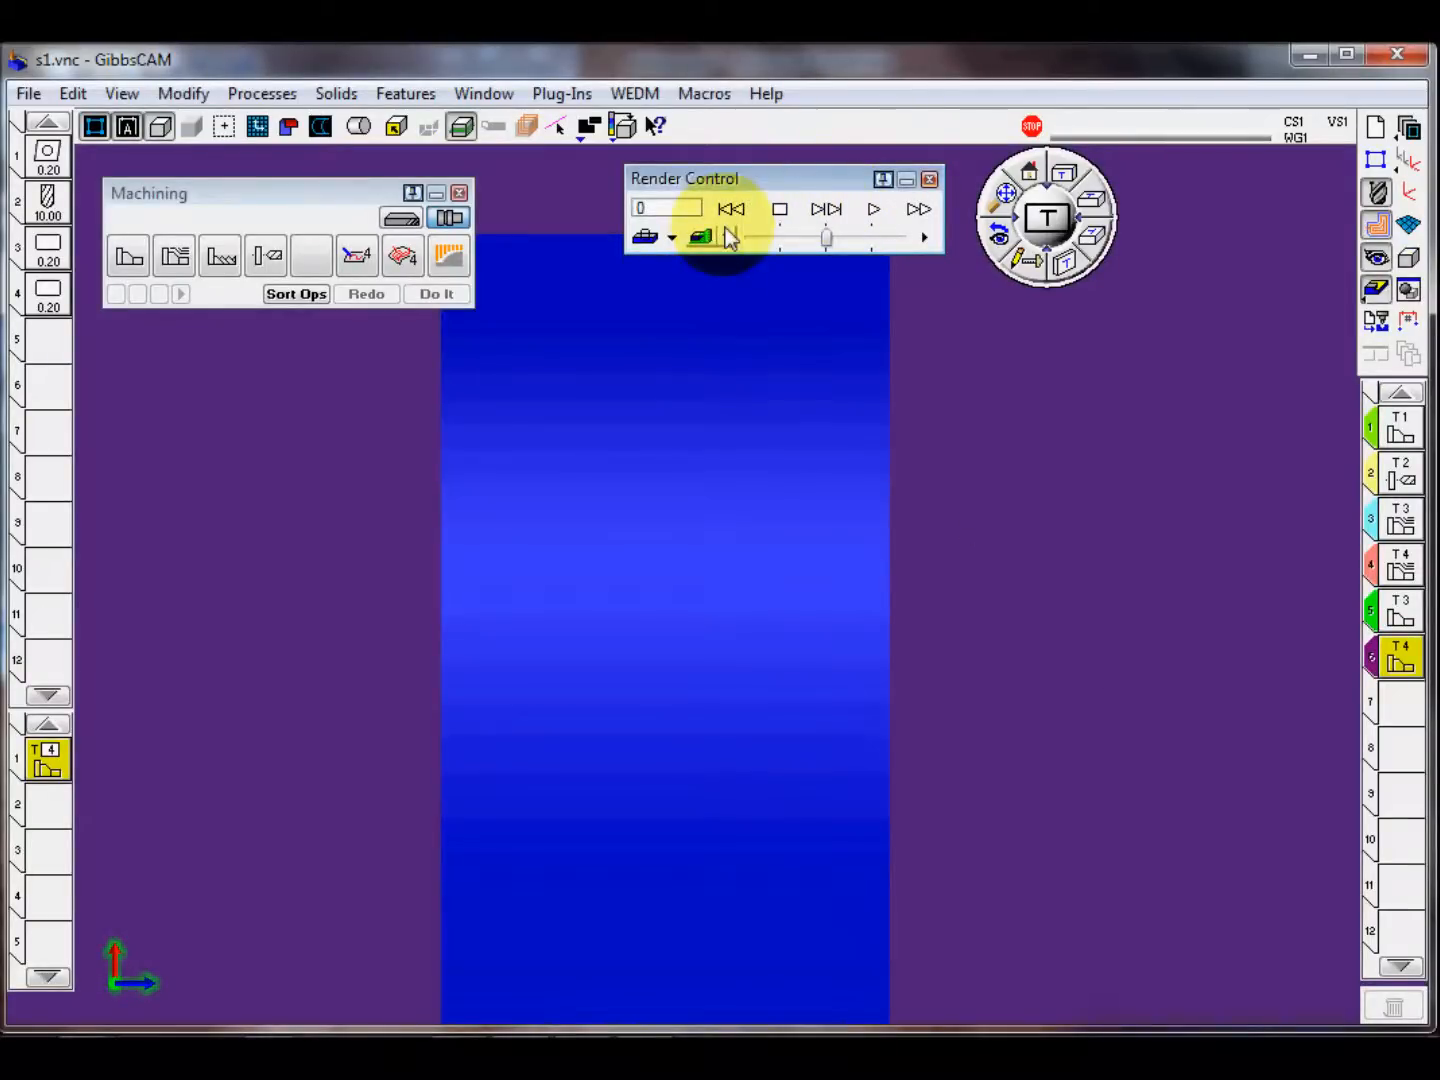
right_click(808, 184)
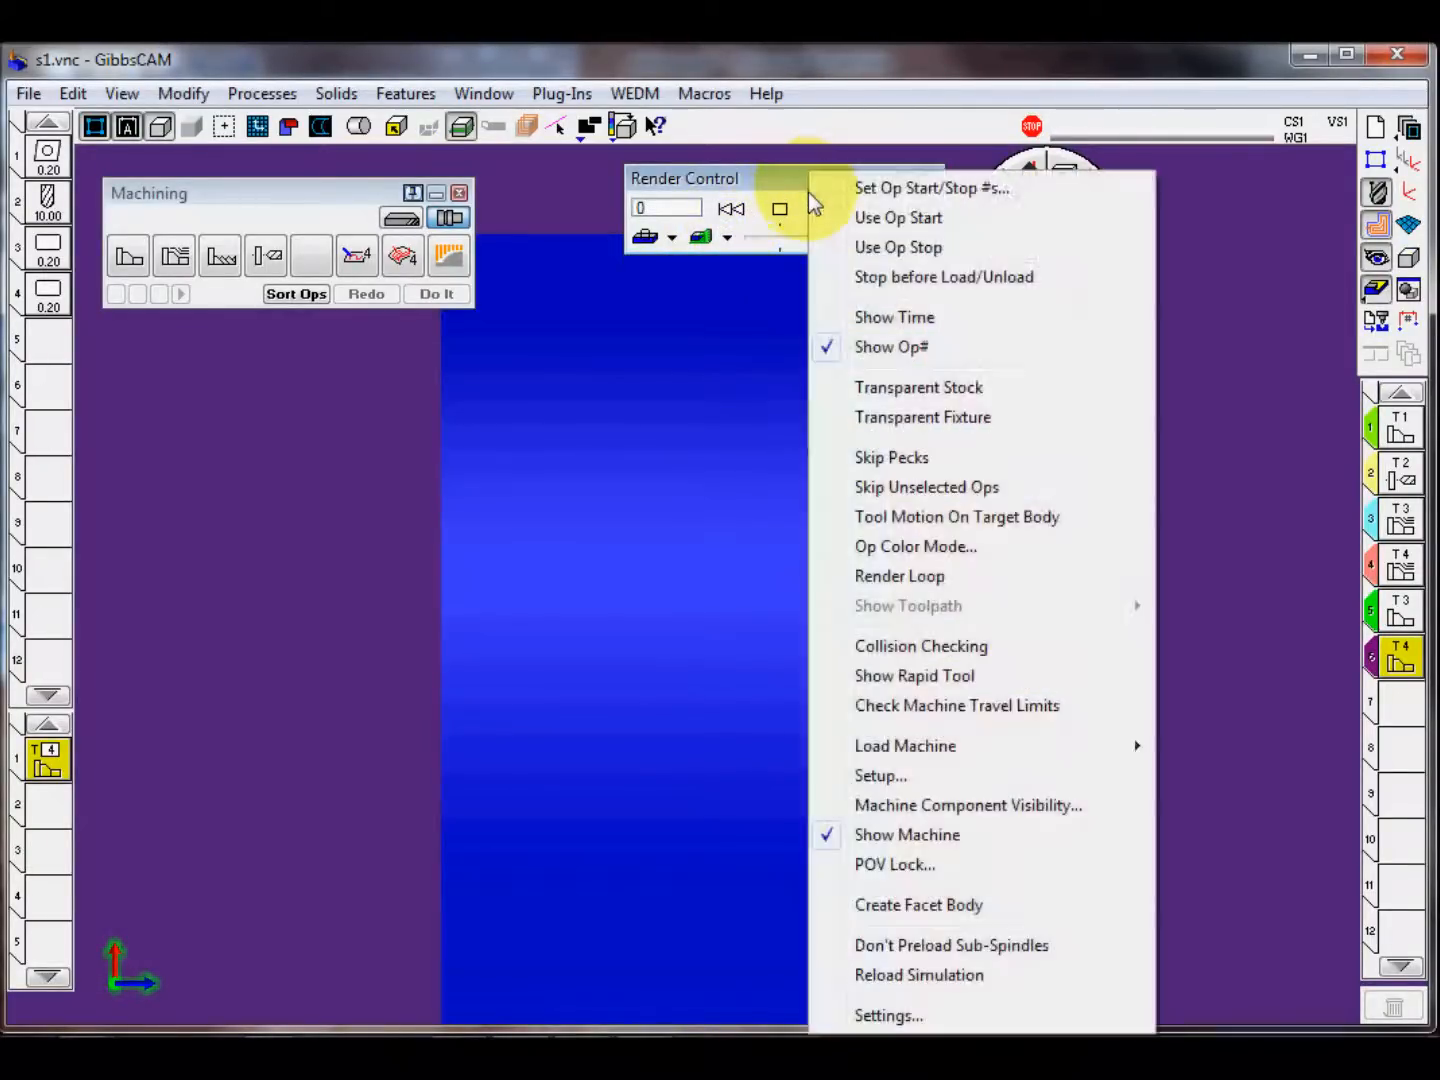
click(954, 199)
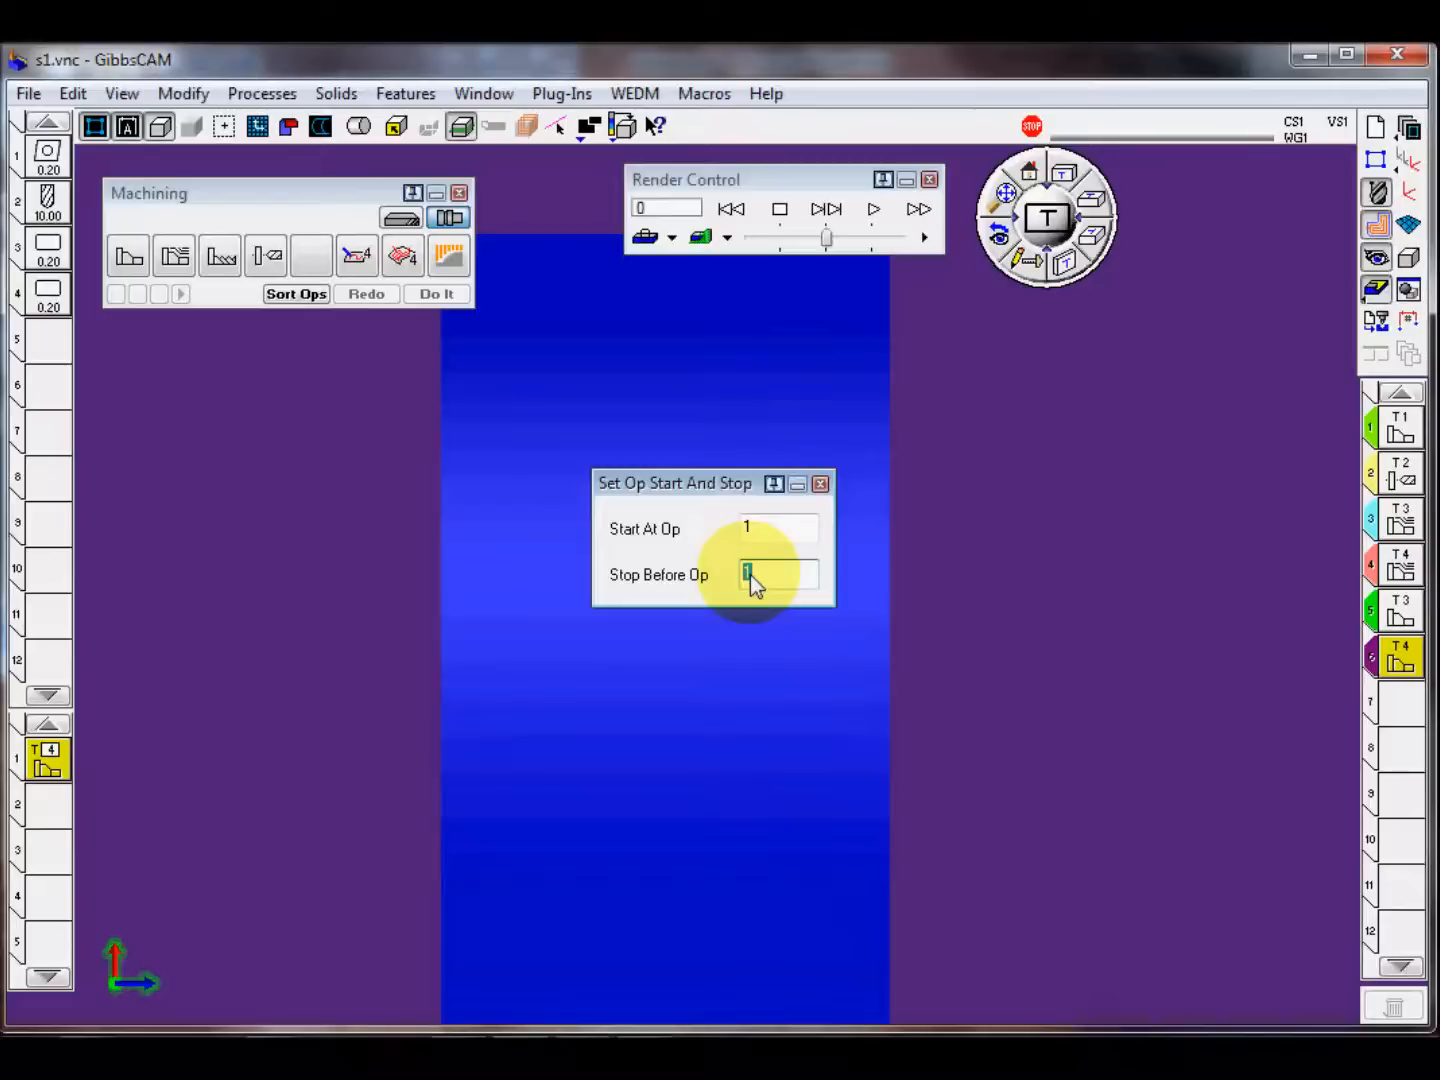
text(5)
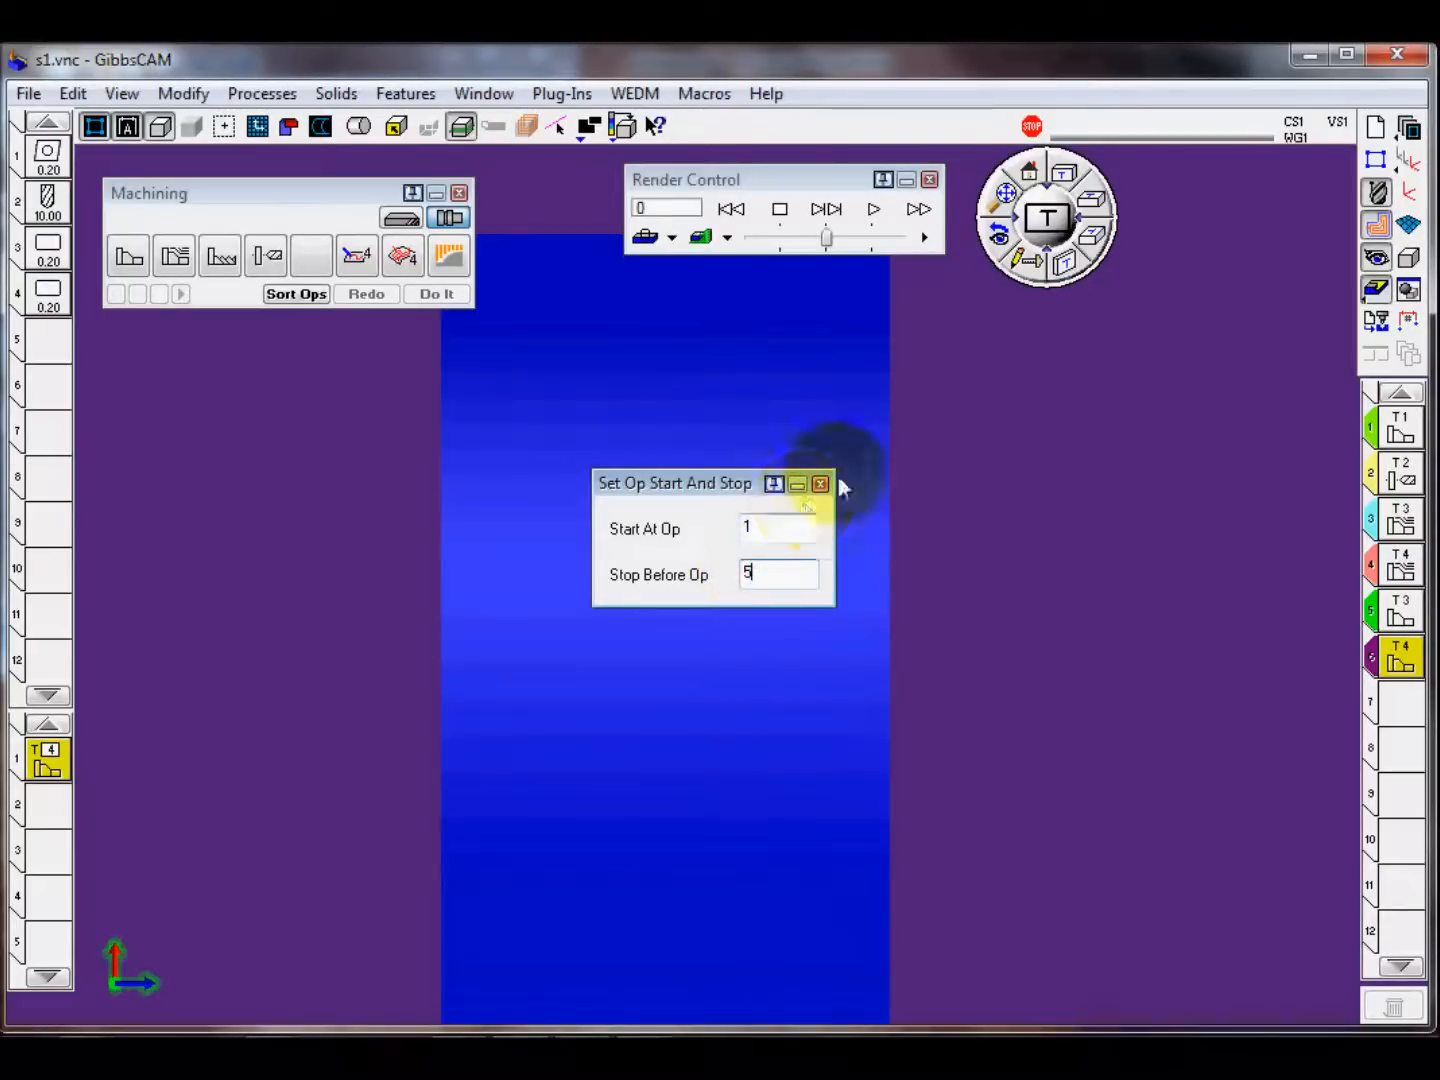
click(820, 483)
right_click(822, 210)
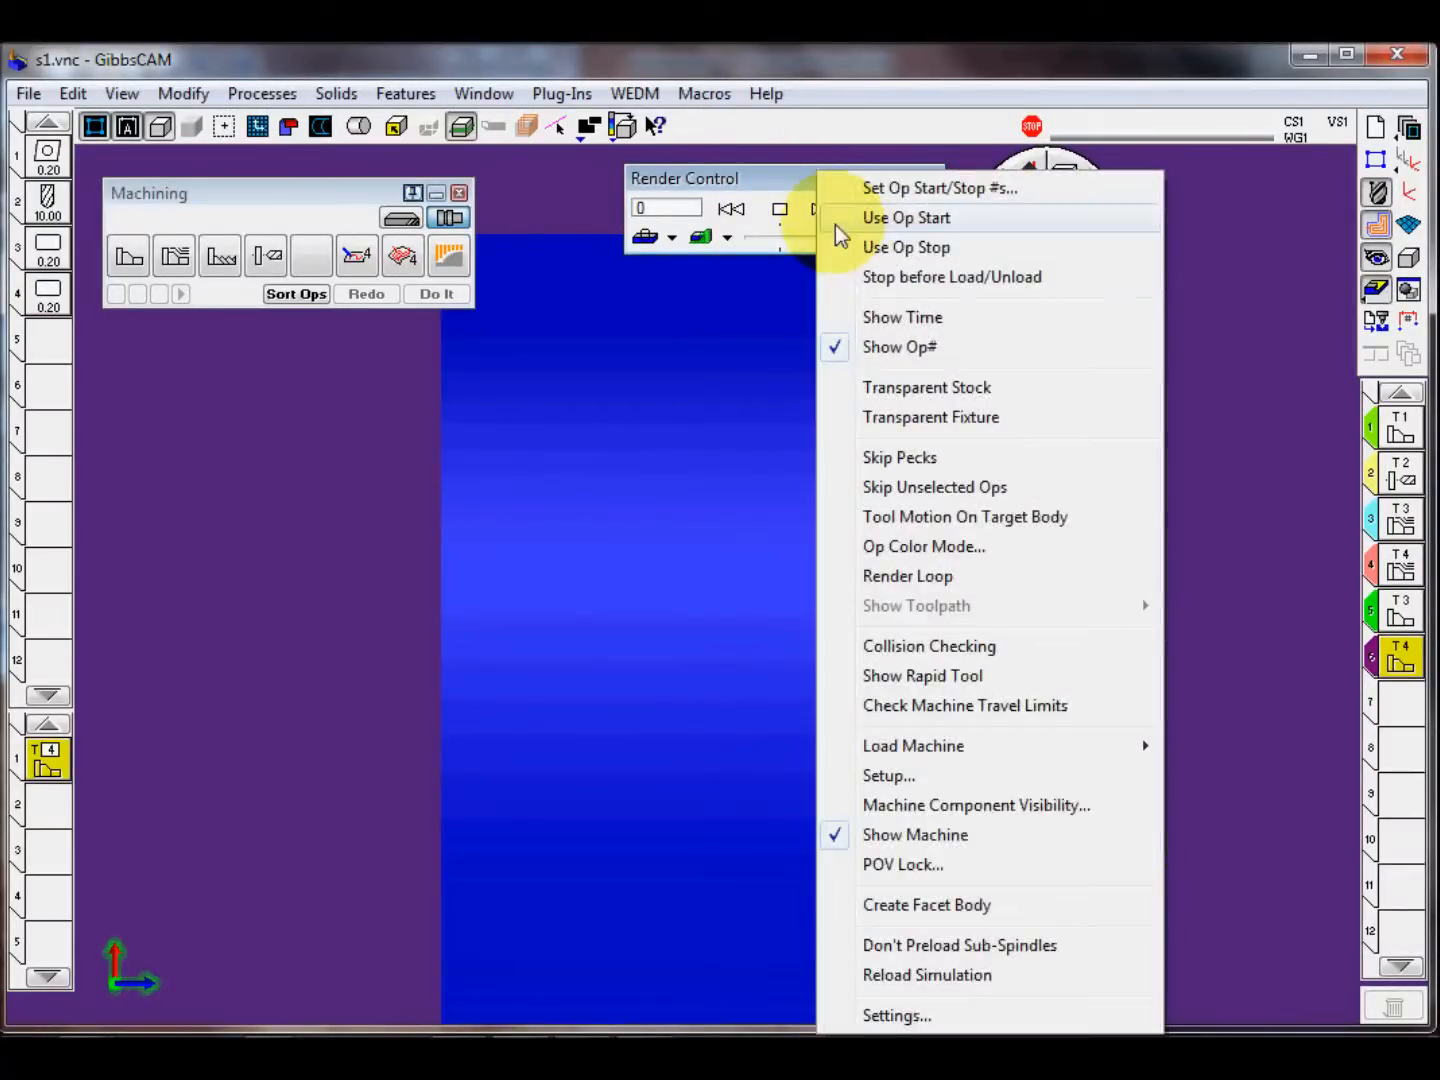
click(917, 247)
Step: Simulate the machining up to the stop point at a higher speed in an angled view
middle_drag(1025, 561, 880, 716)
scroll(949, 692, down, 5)
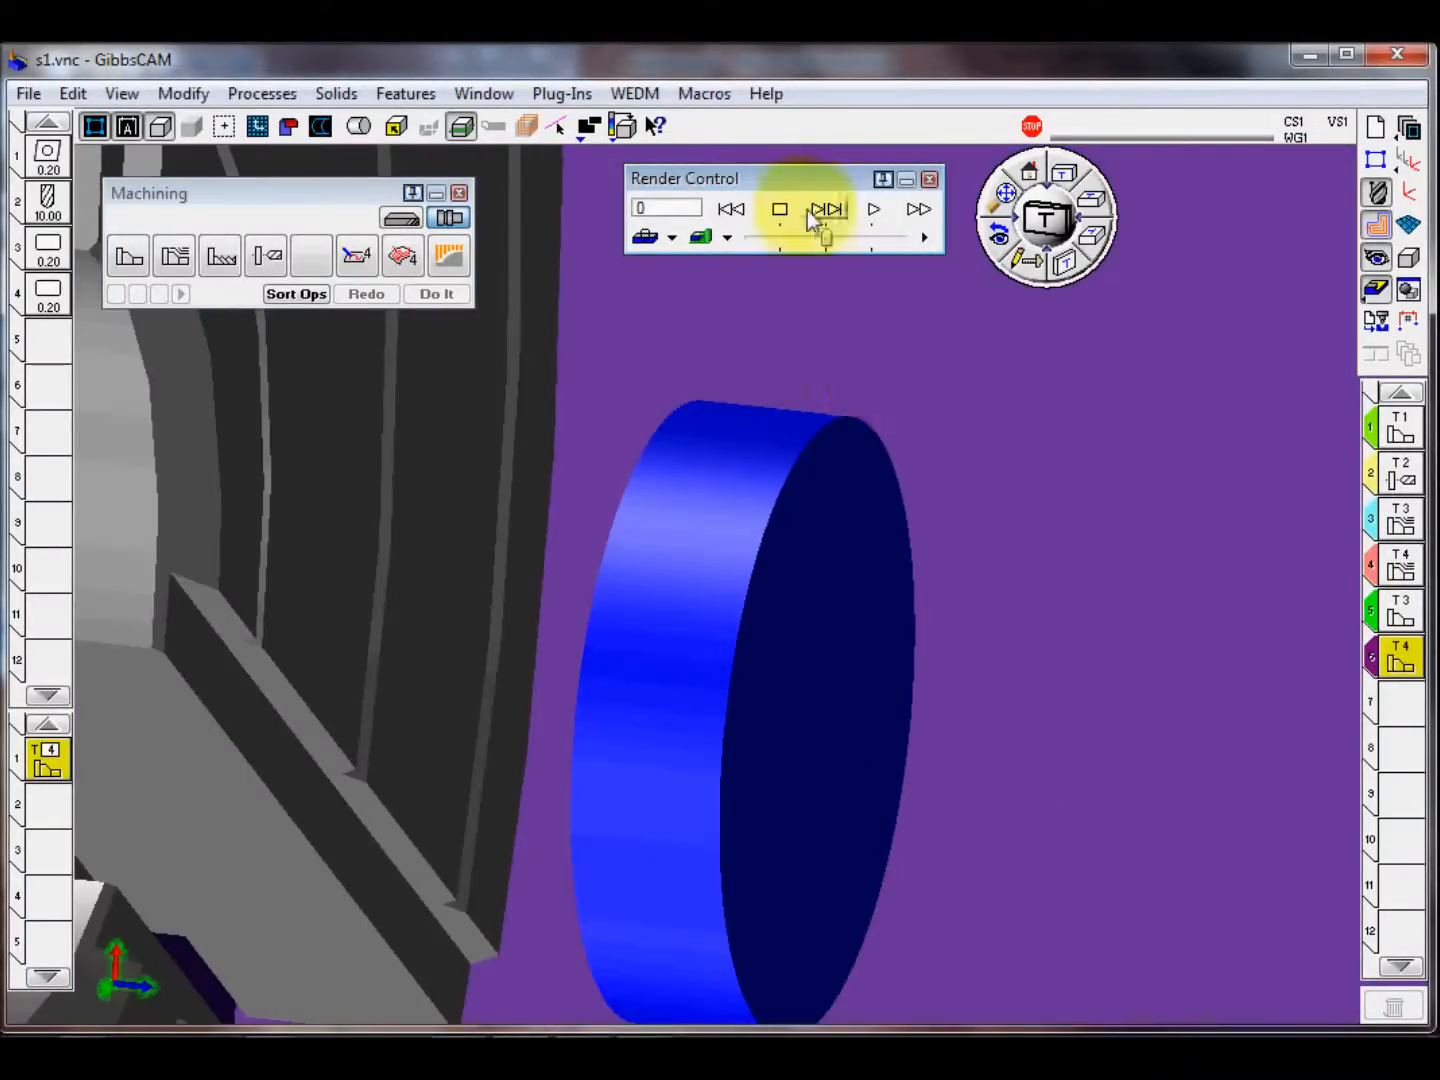
drag(827, 238, 900, 237)
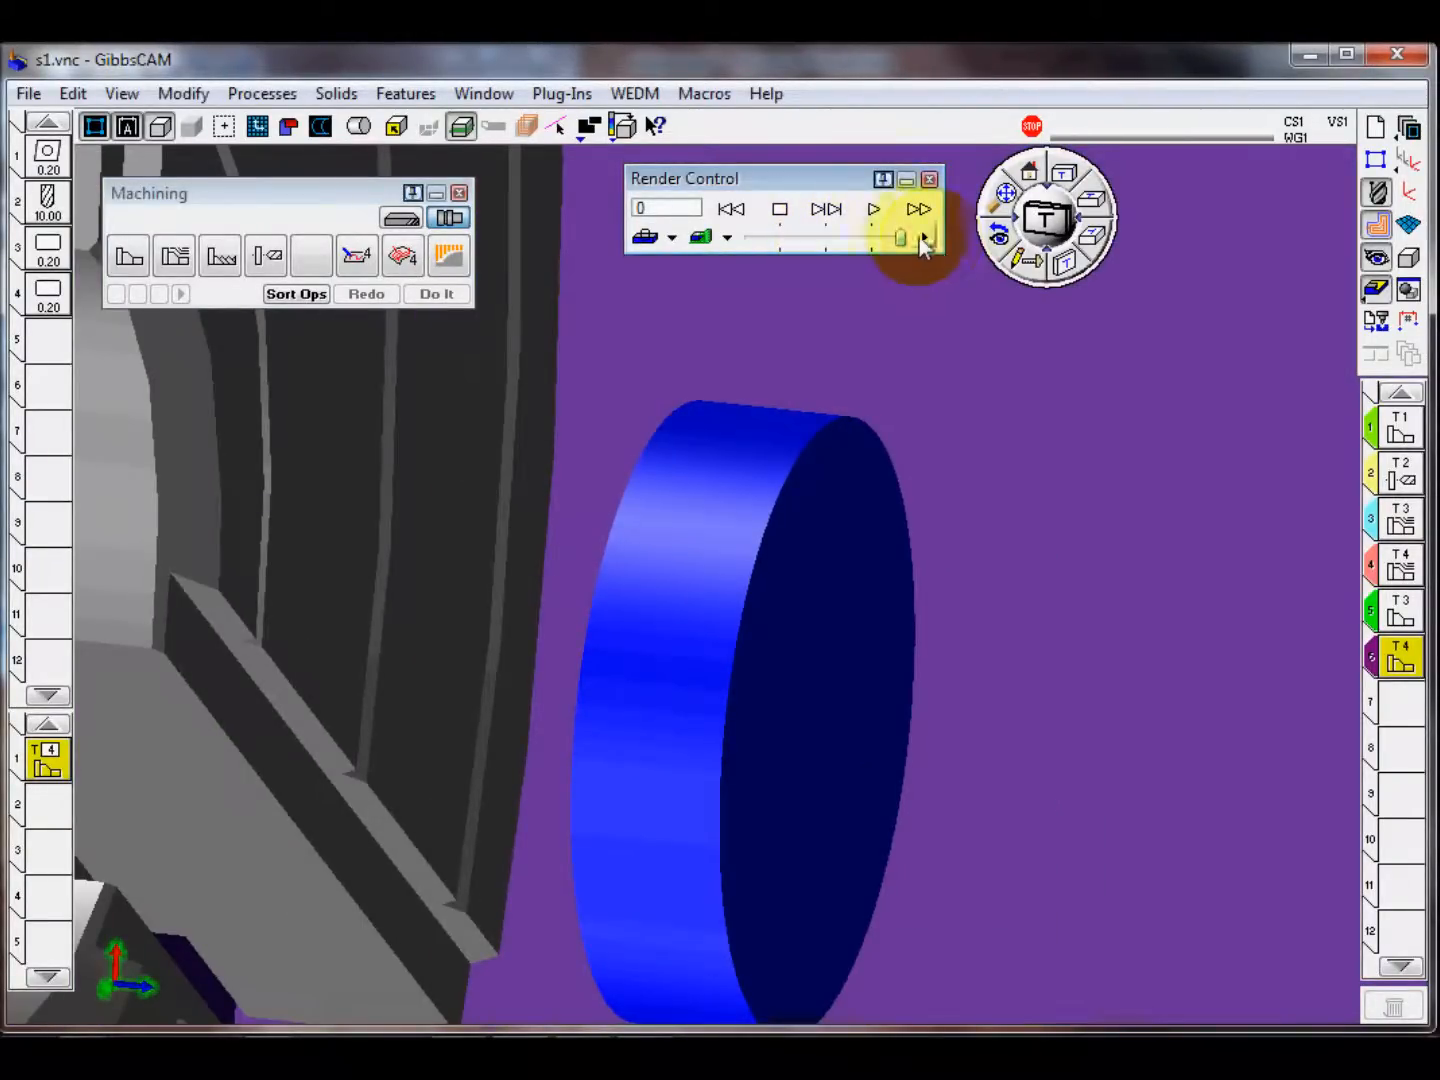
click(873, 209)
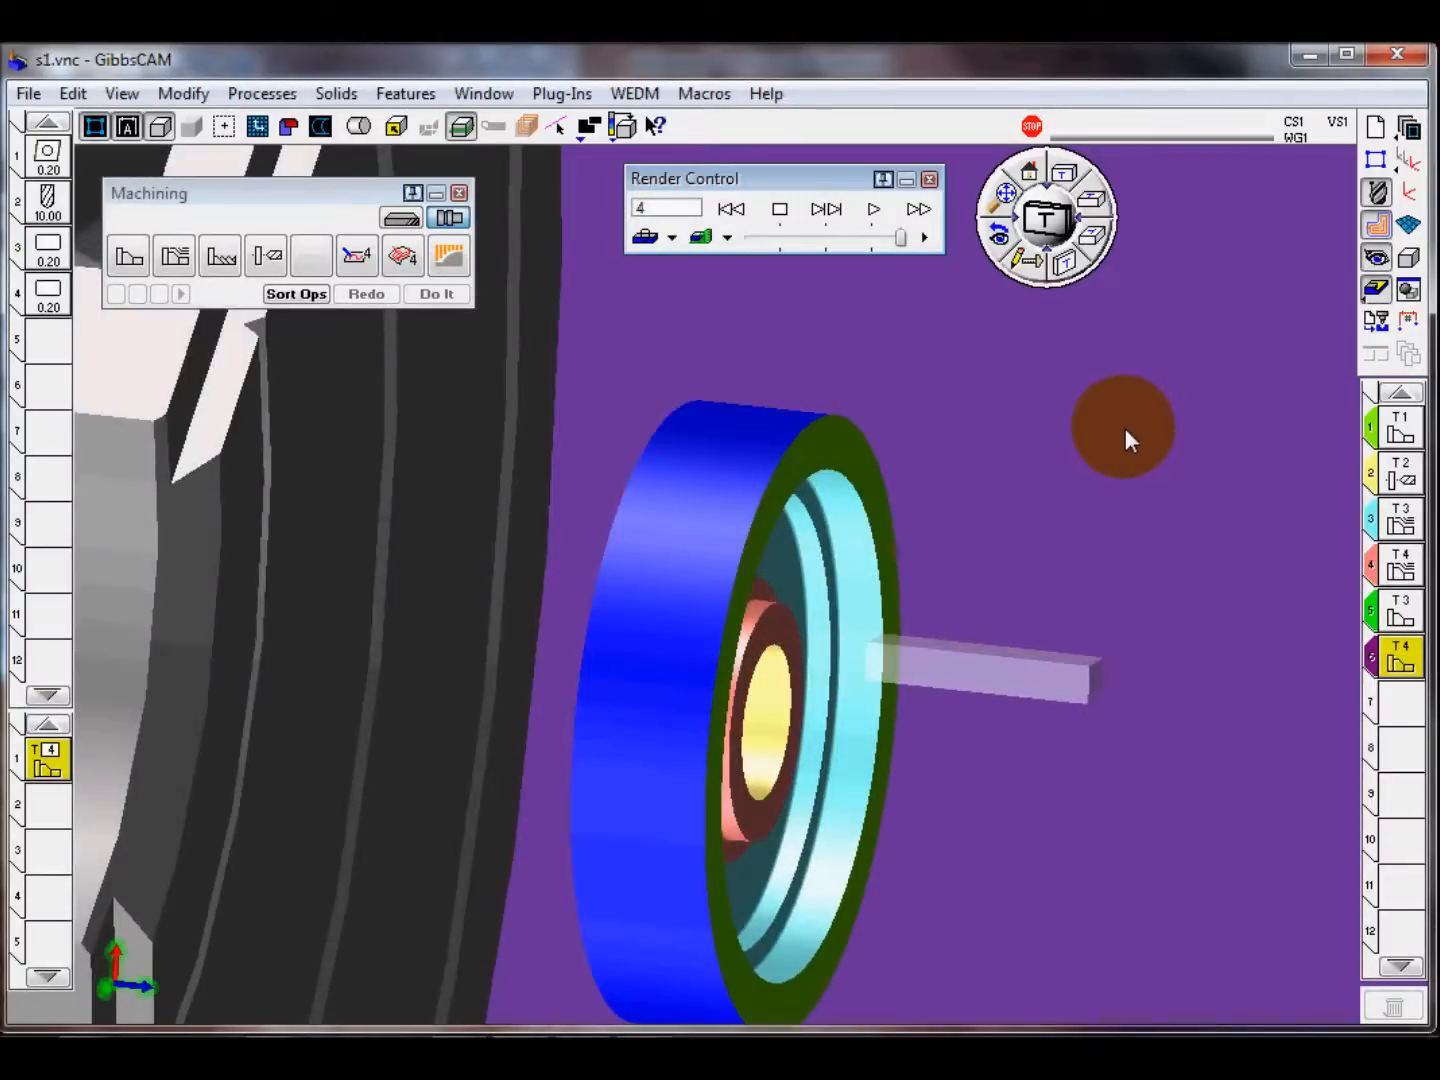
Step: Inspect the roughed grooves, simulate finishing operations 5 and 6 one at a time, and close the simulation with the home view restored
middle_drag(879, 428, 502, 593)
middle_drag(947, 603, 1030, 558)
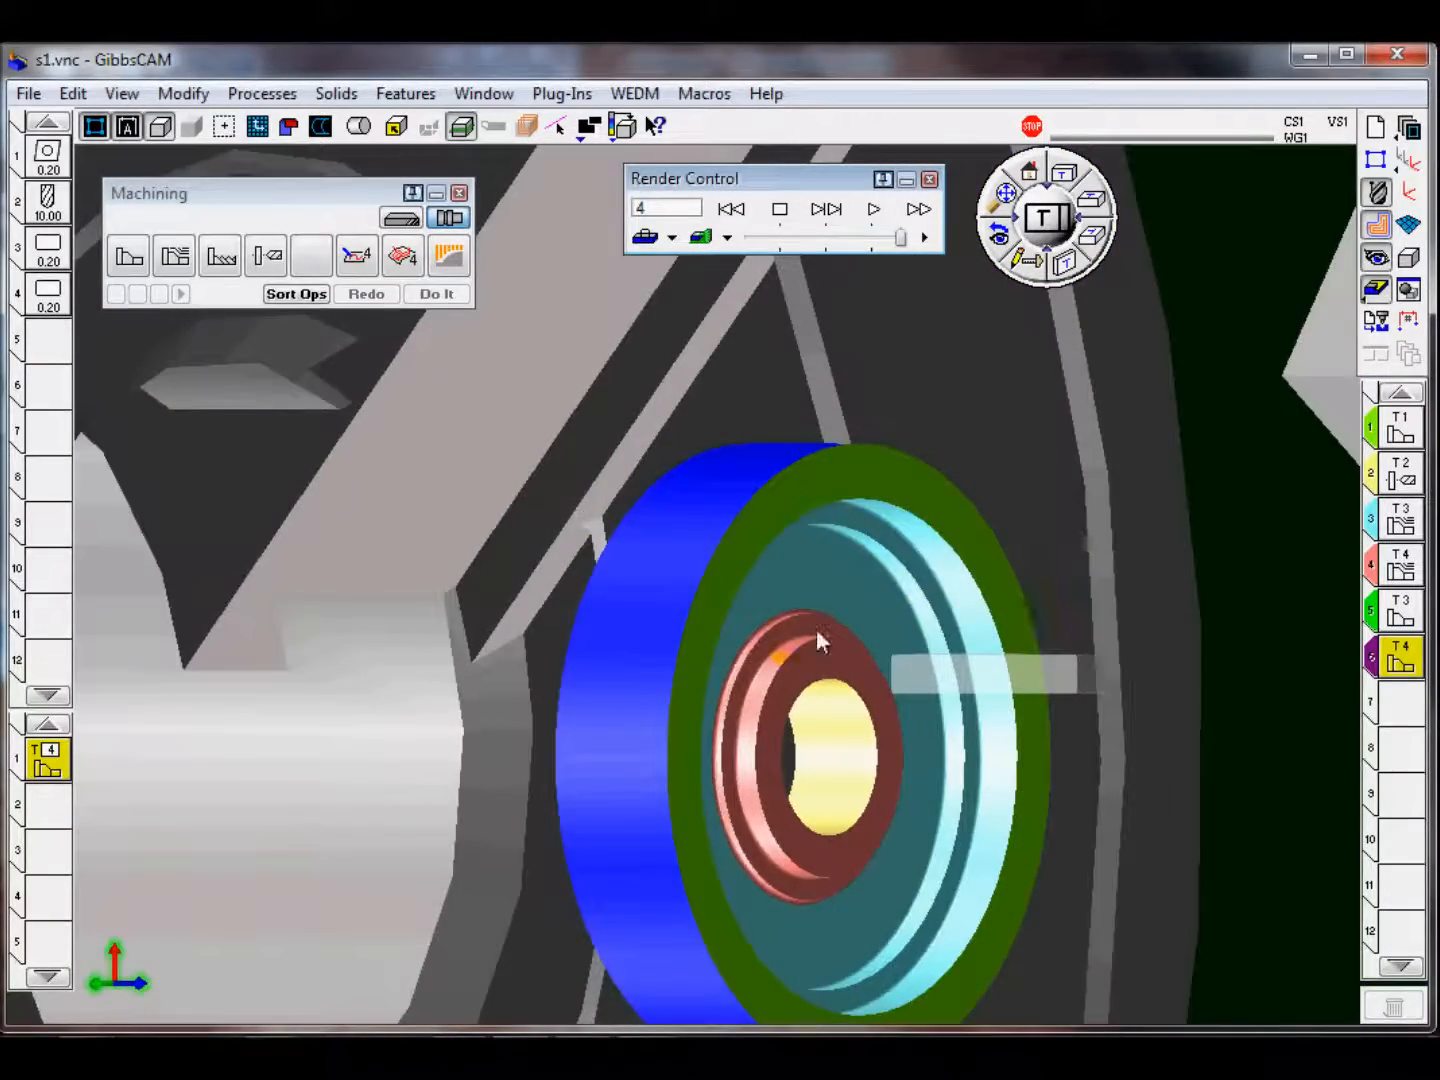
middle_drag(910, 595, 905, 553)
click(826, 209)
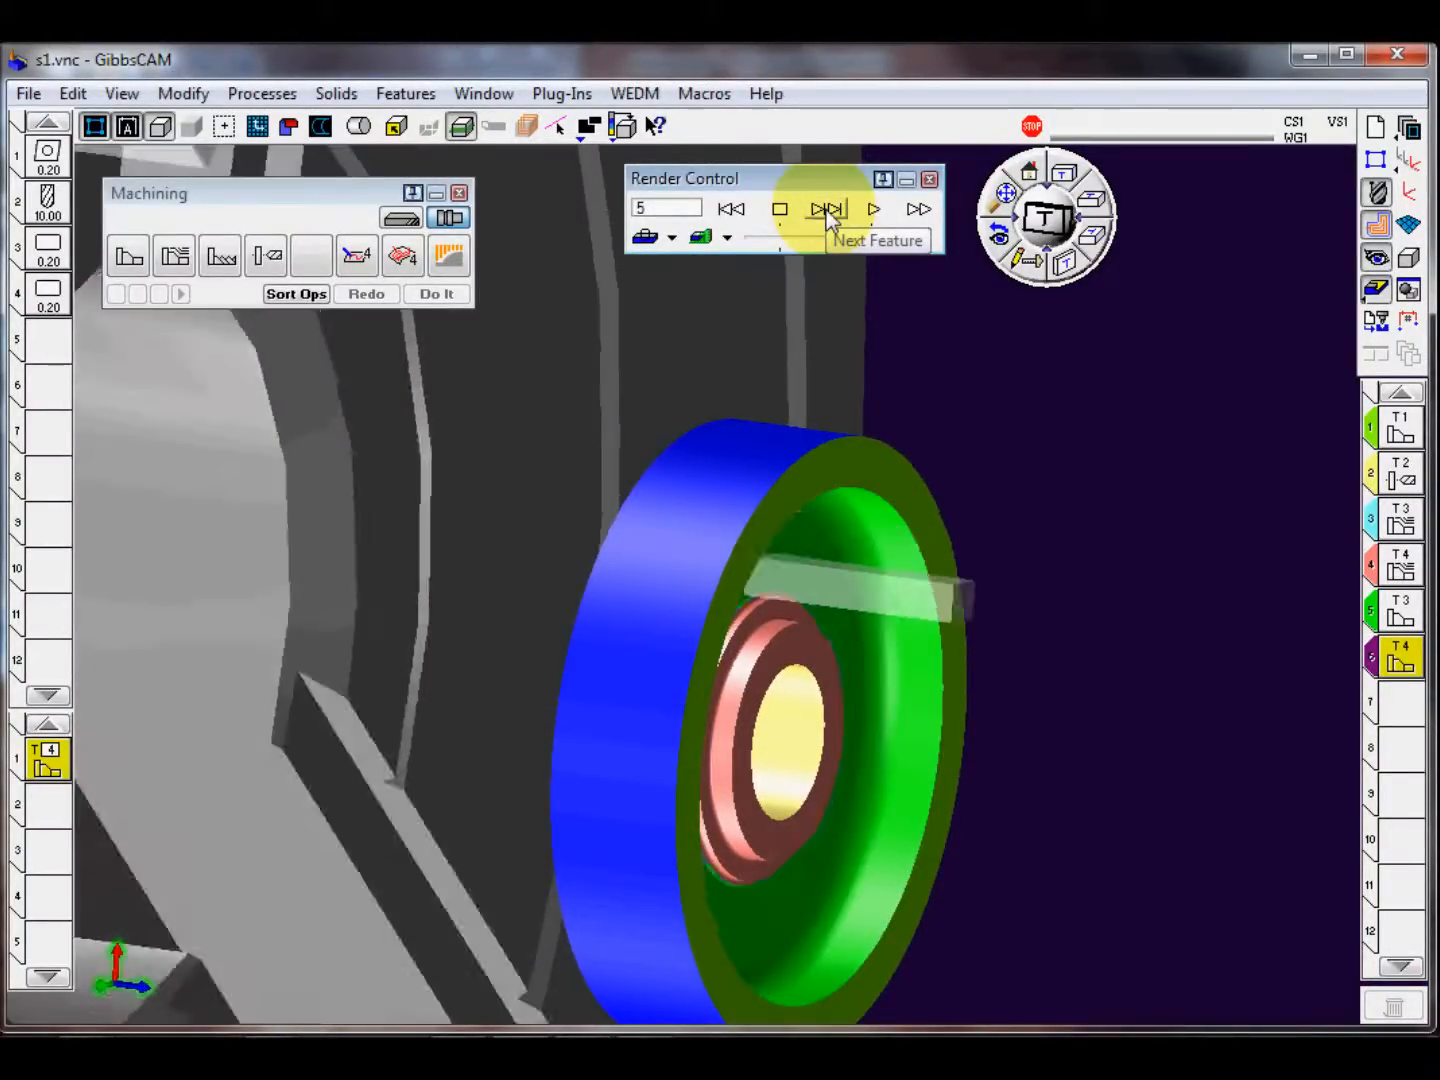
click(826, 210)
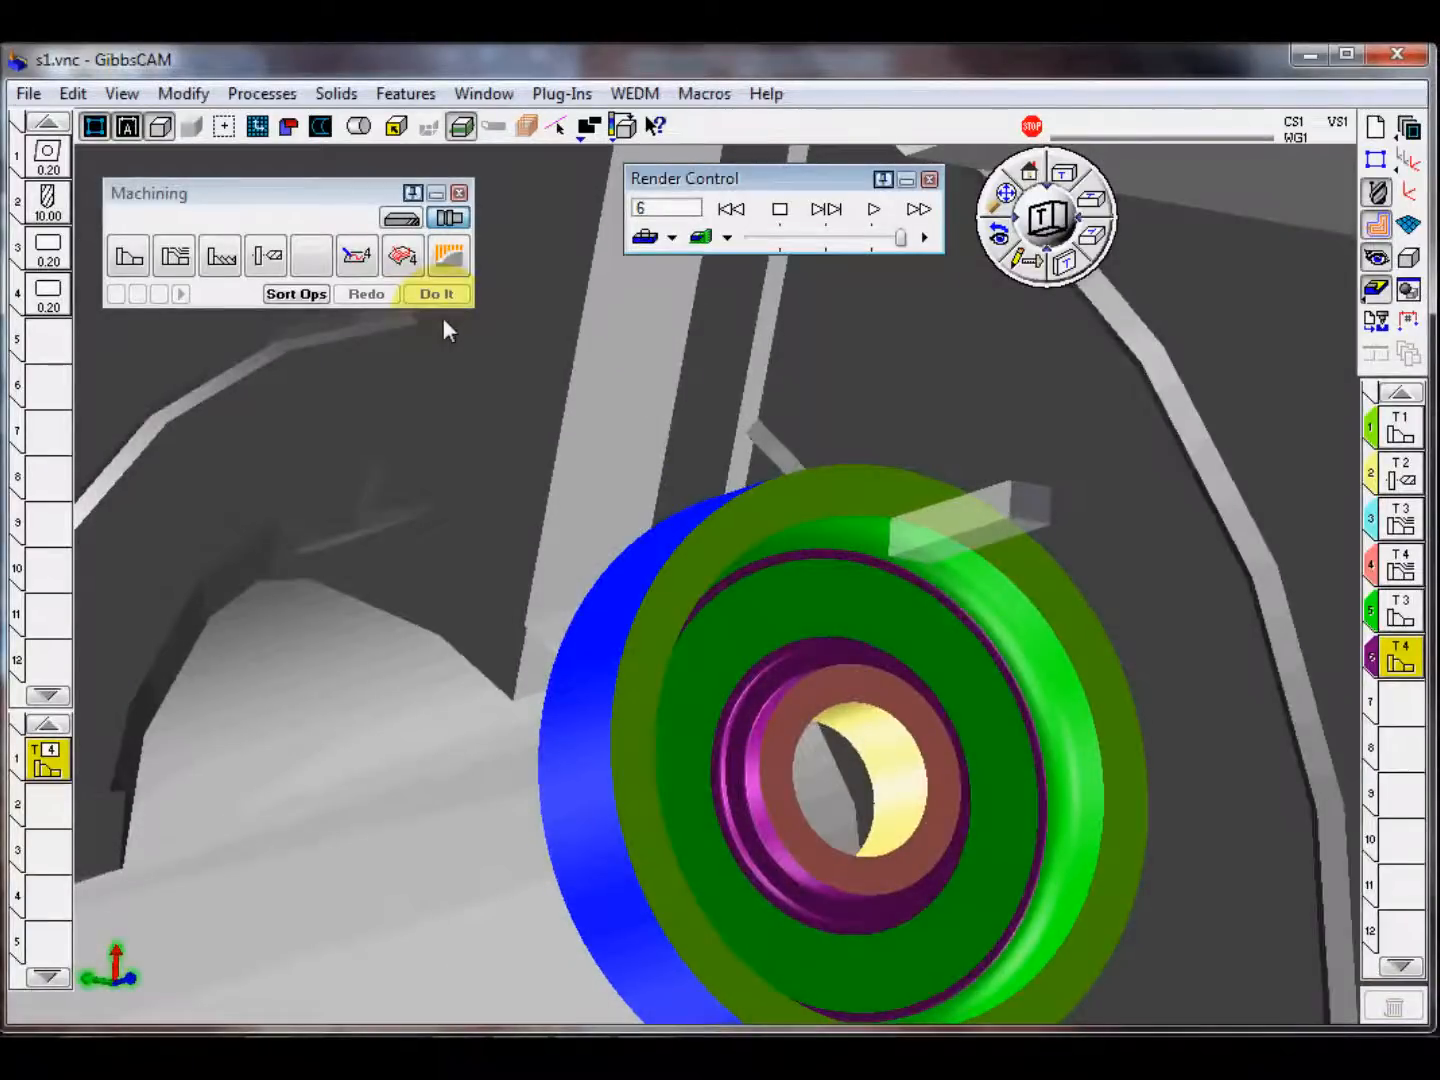
middle_drag(442, 318, 1030, 649)
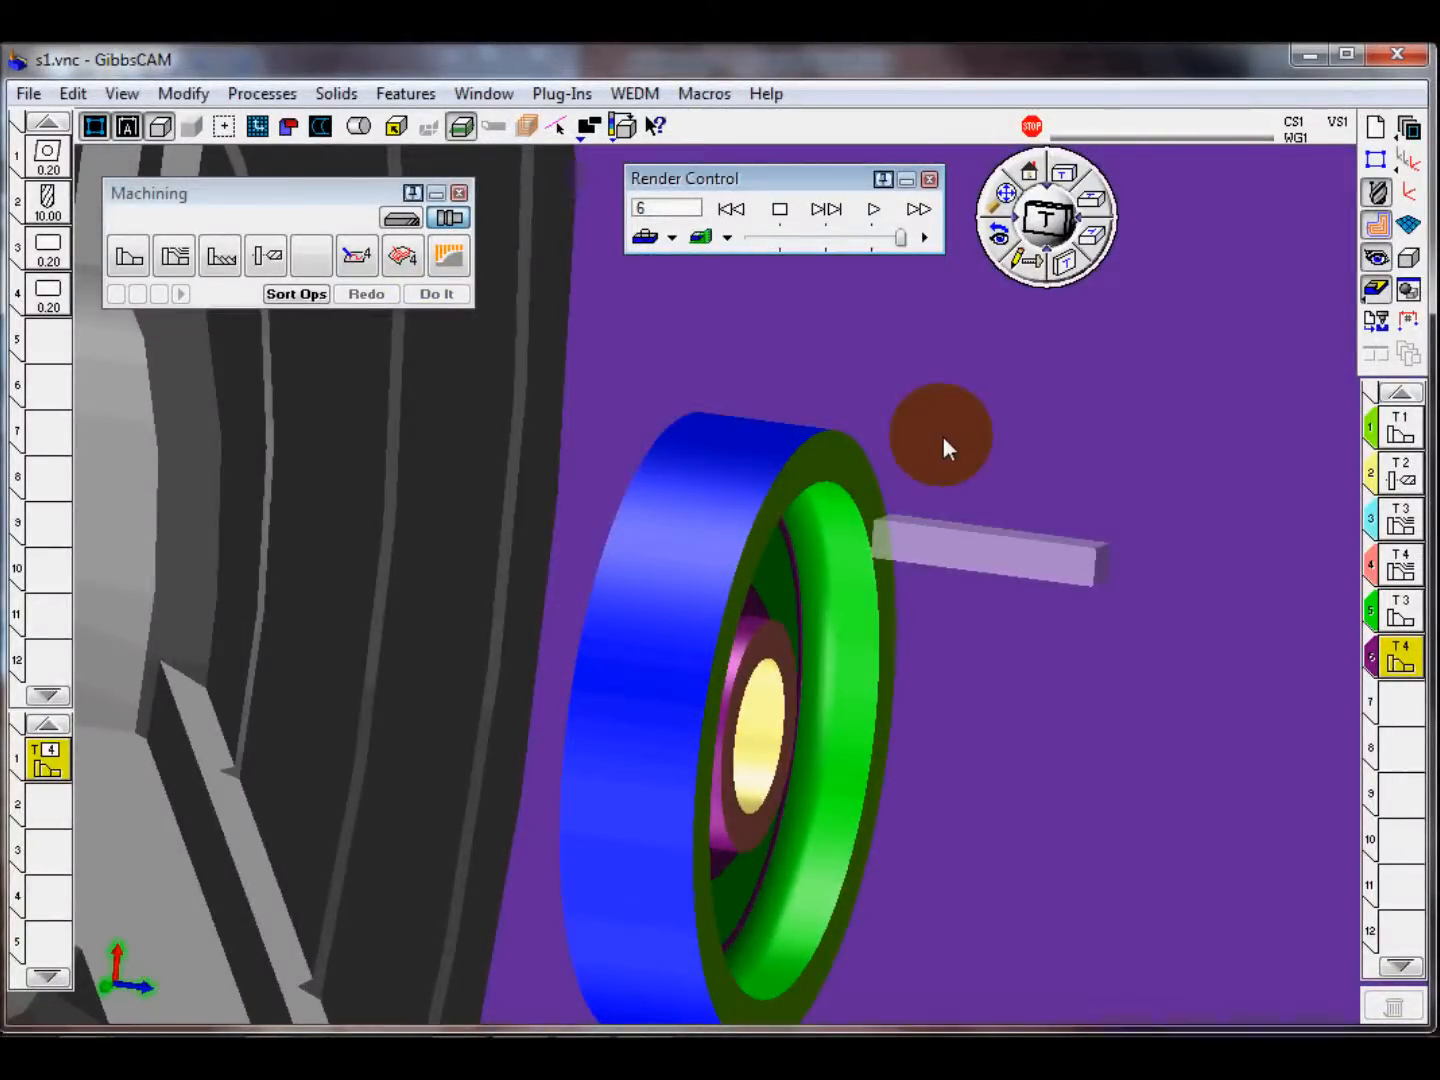
click(929, 179)
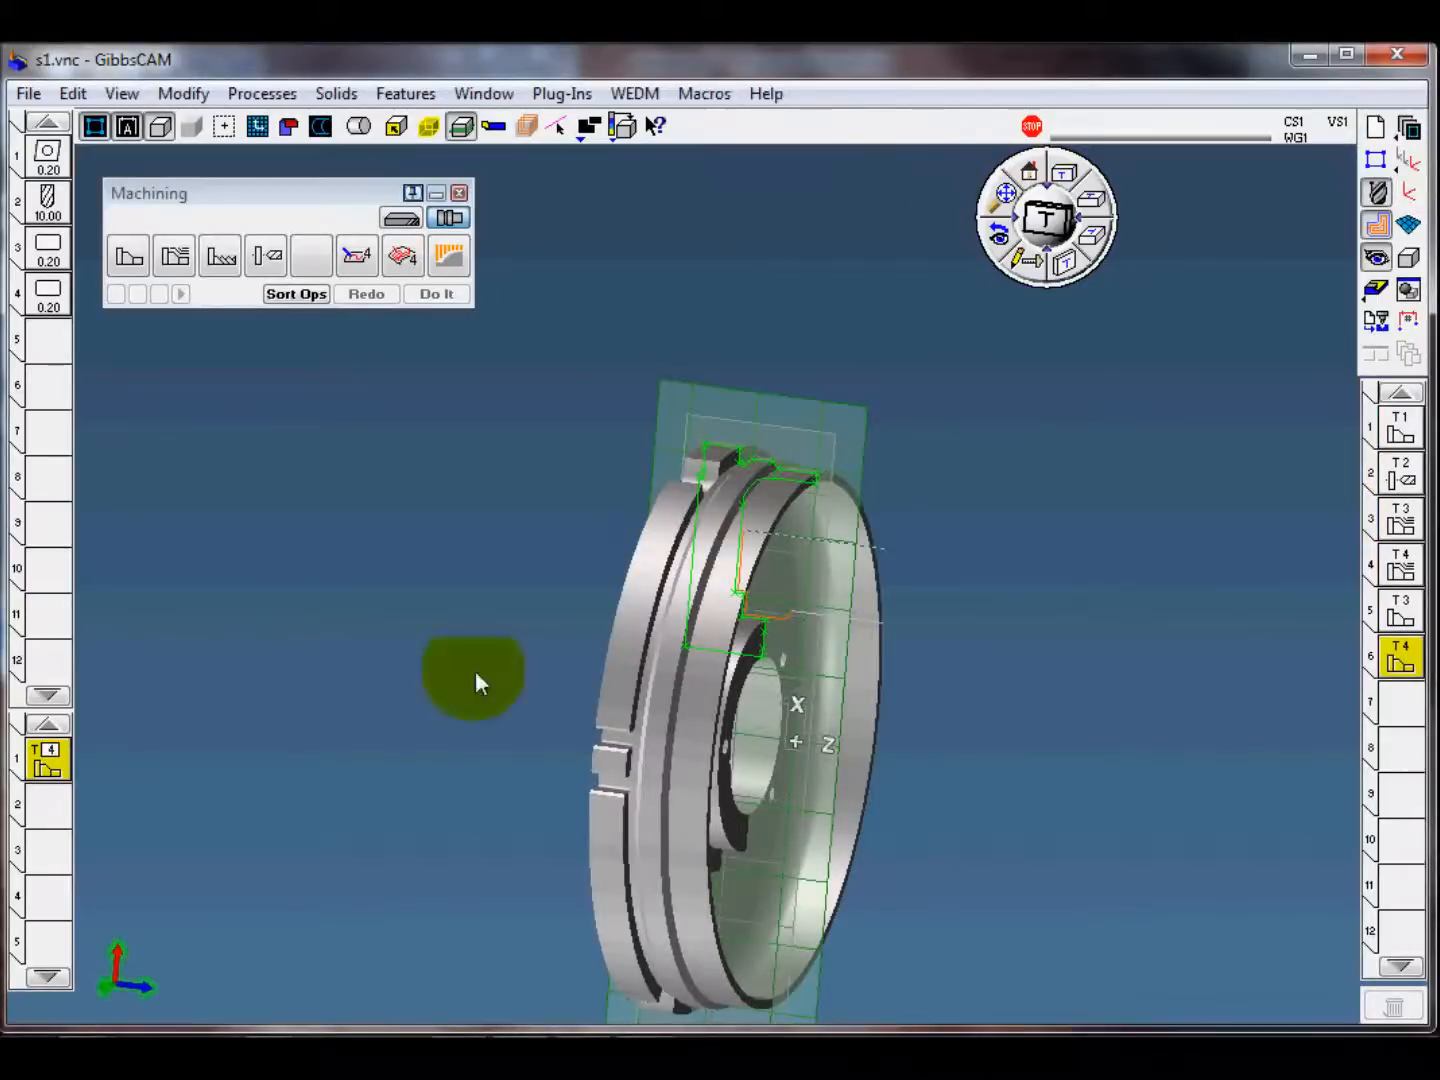
click(1030, 178)
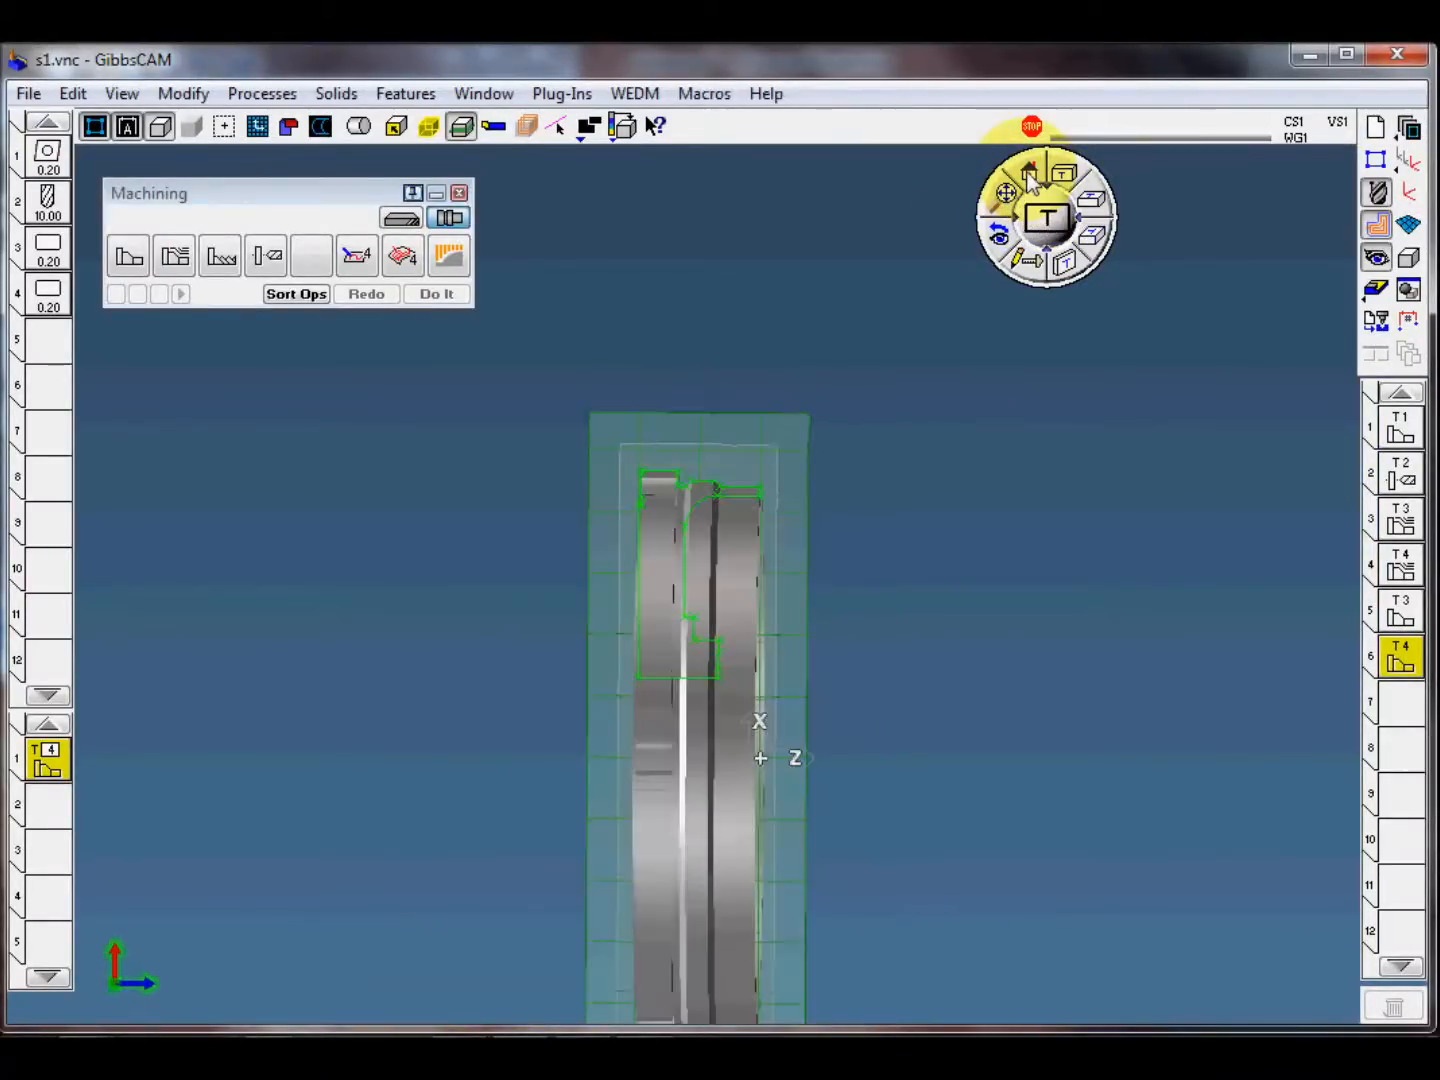
Step: Lower the end point of operation 6's cut on the groove's vertical line and regenerate the lower groove finishing toolpath
double_click(1398, 663)
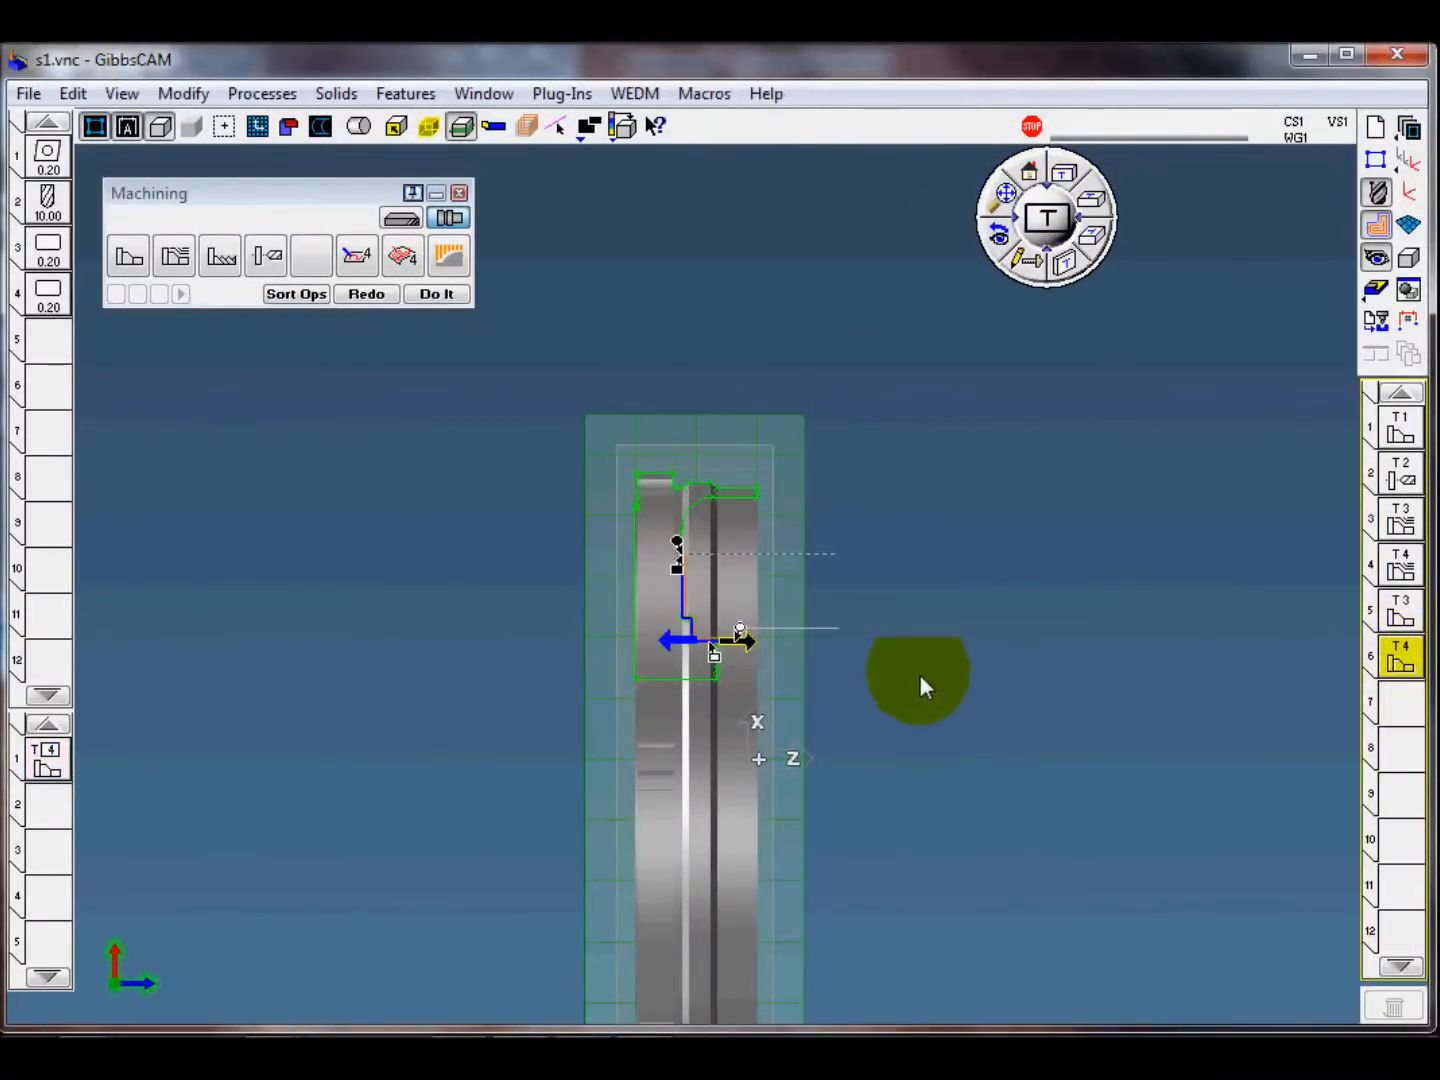
scroll(919, 674, up, 5)
click(616, 543)
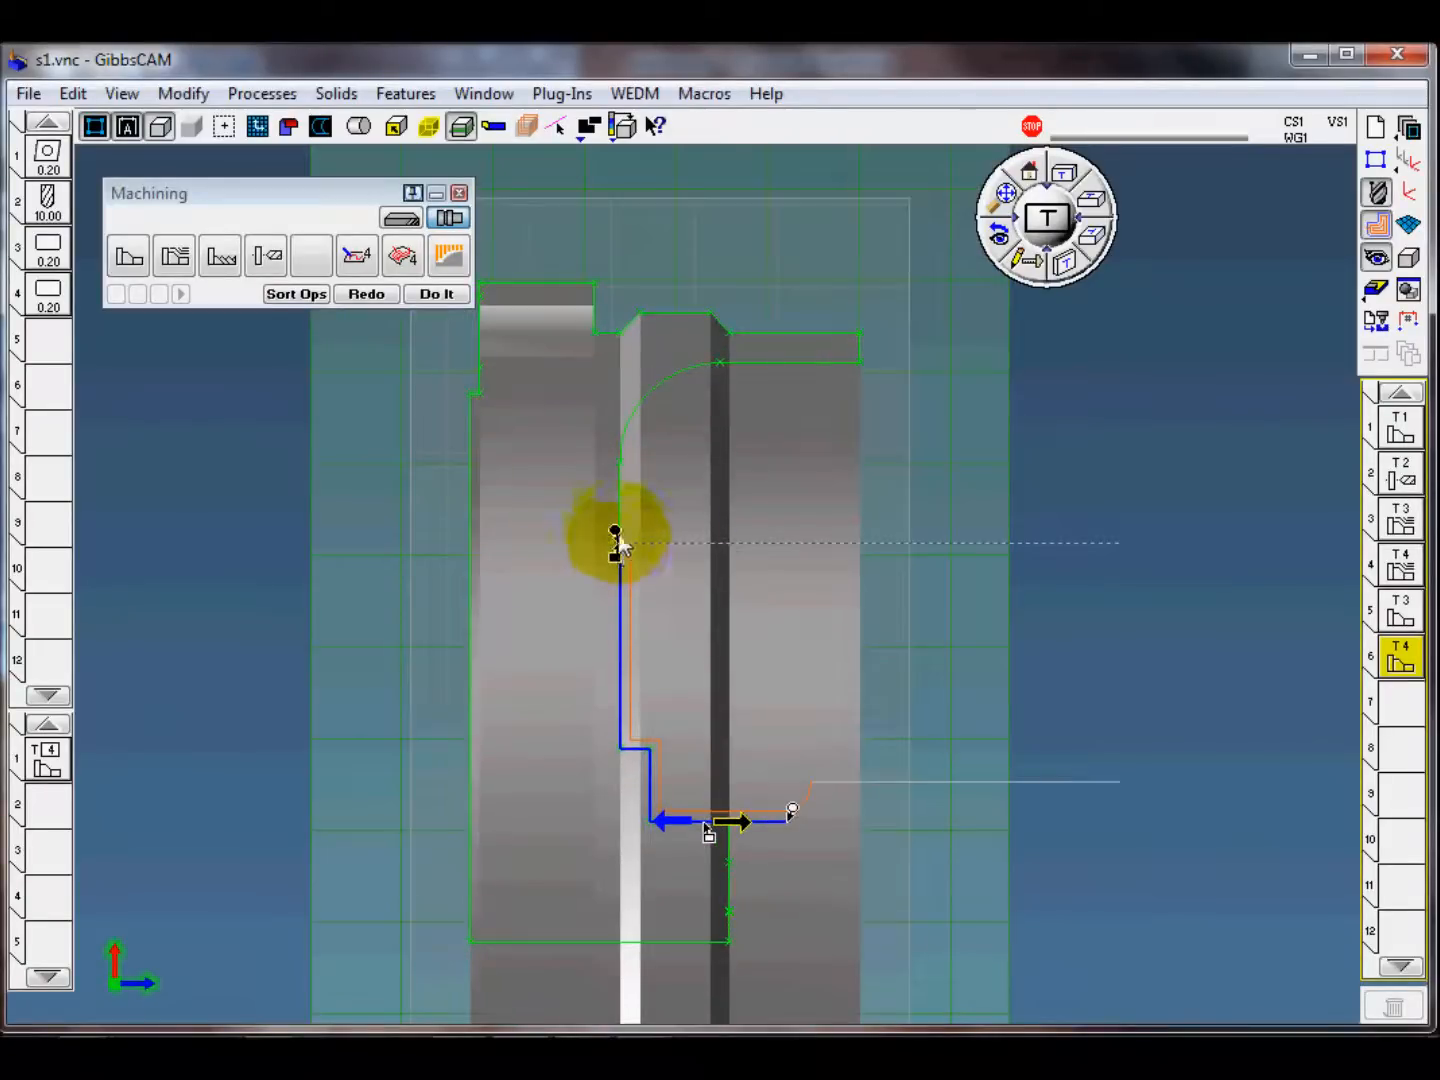
mouse_move(616, 543)
mouse_down()
mouse_move(635, 631)
mouse_move(619, 583)
mouse_move(617, 599)
mouse_up()
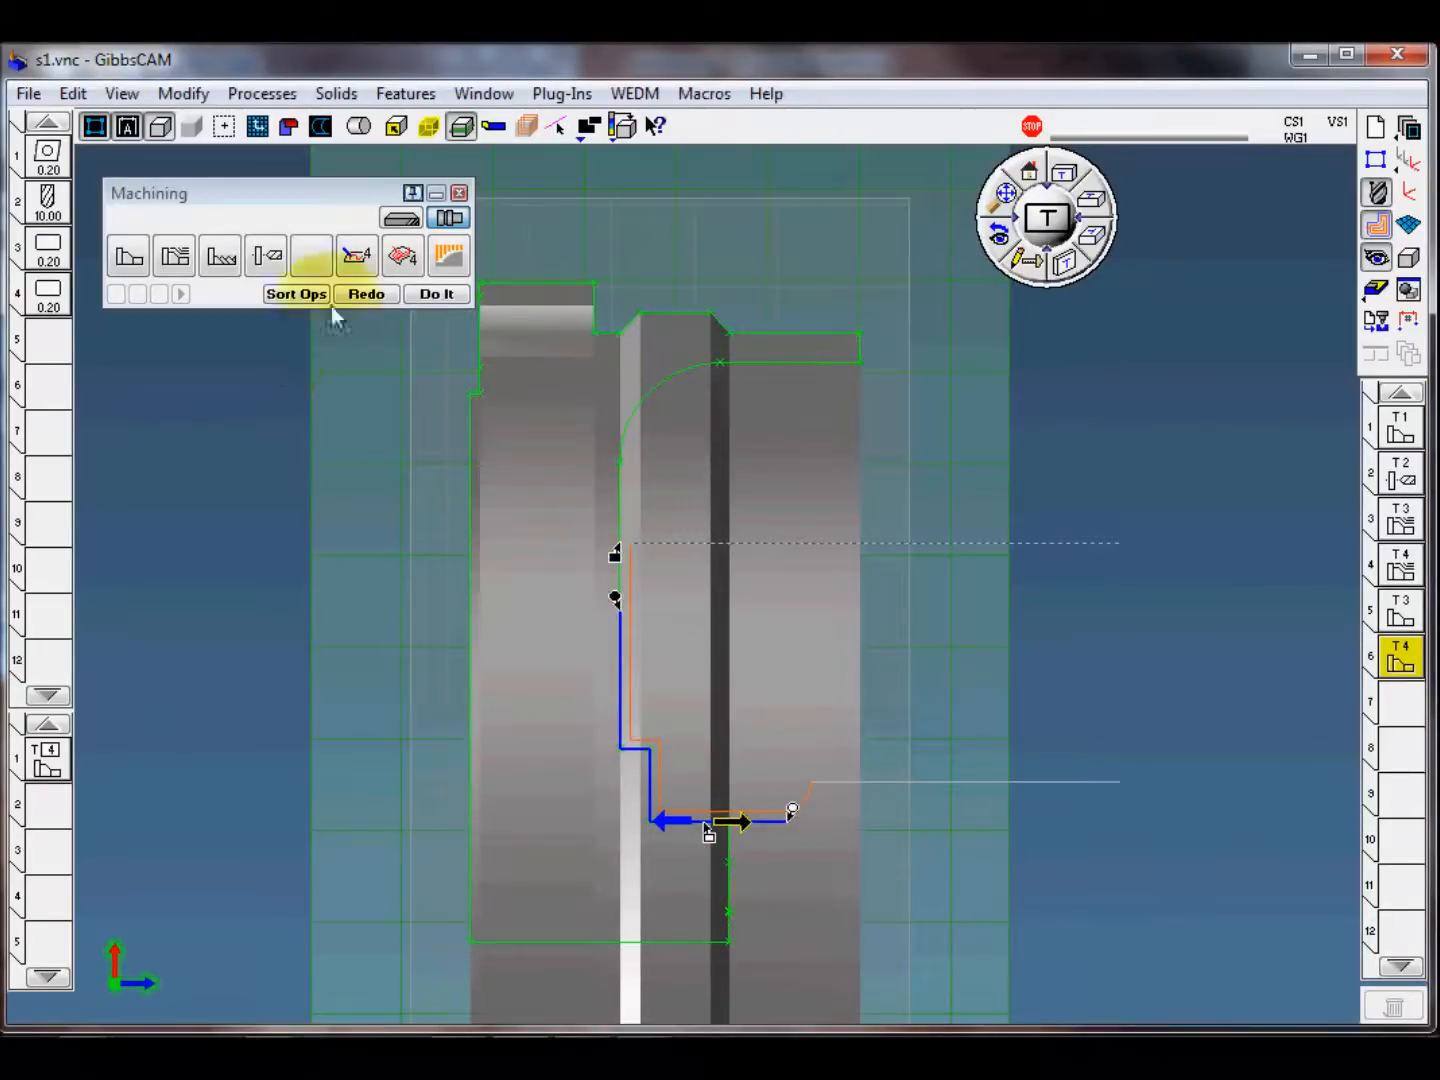
click(367, 294)
middle_drag(1107, 594, 836, 642)
scroll(372, 635, down, 6)
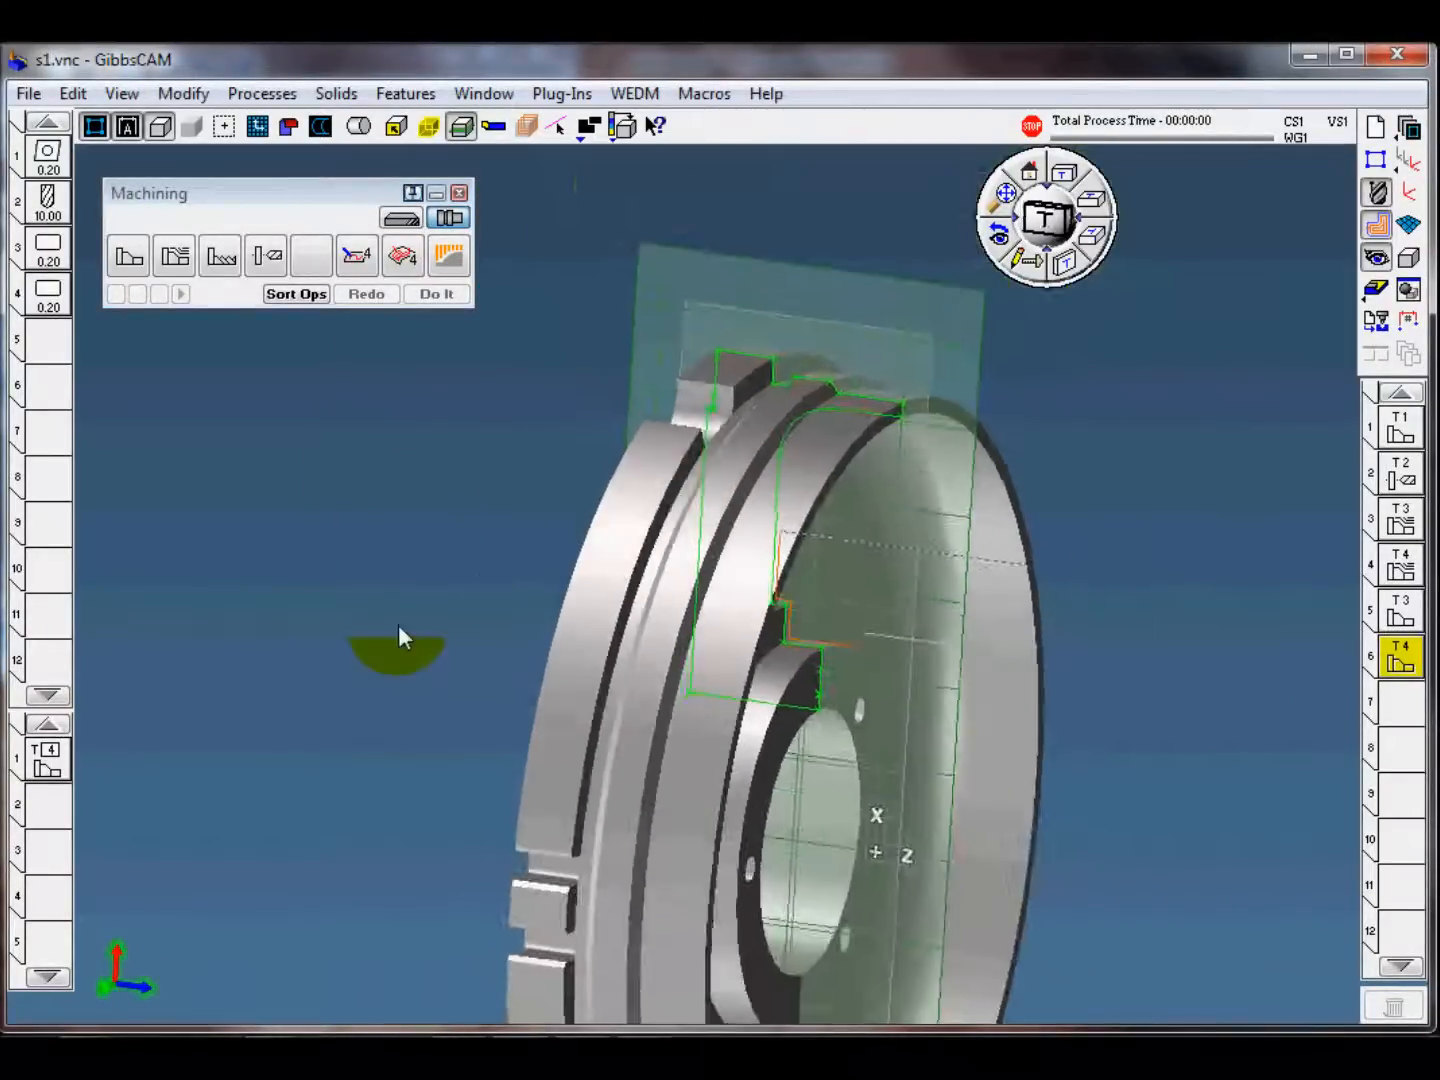
middle_drag(480, 578, 386, 589)
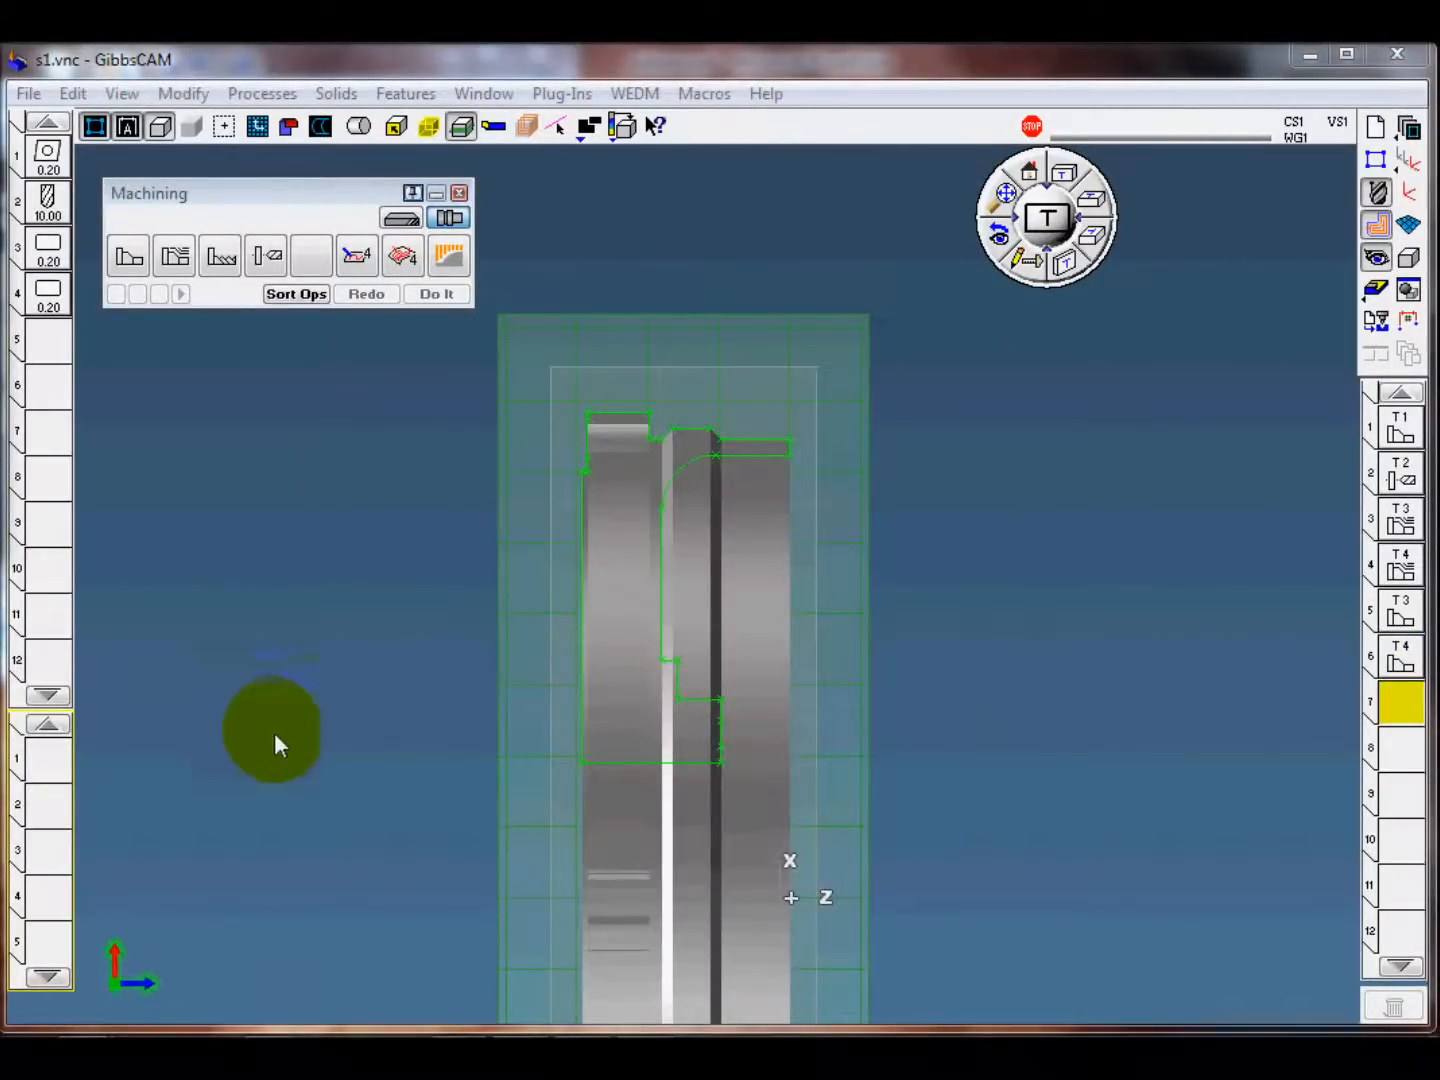
Step: Load the "s1-6 front face turn bore finish.PRC" template for a new operation and review its boring bar tool
middle_drag(379, 738, 364, 670)
scroll(509, 732, up, 4)
scroll(514, 731, up, 2)
middle_drag(382, 751, 438, 573)
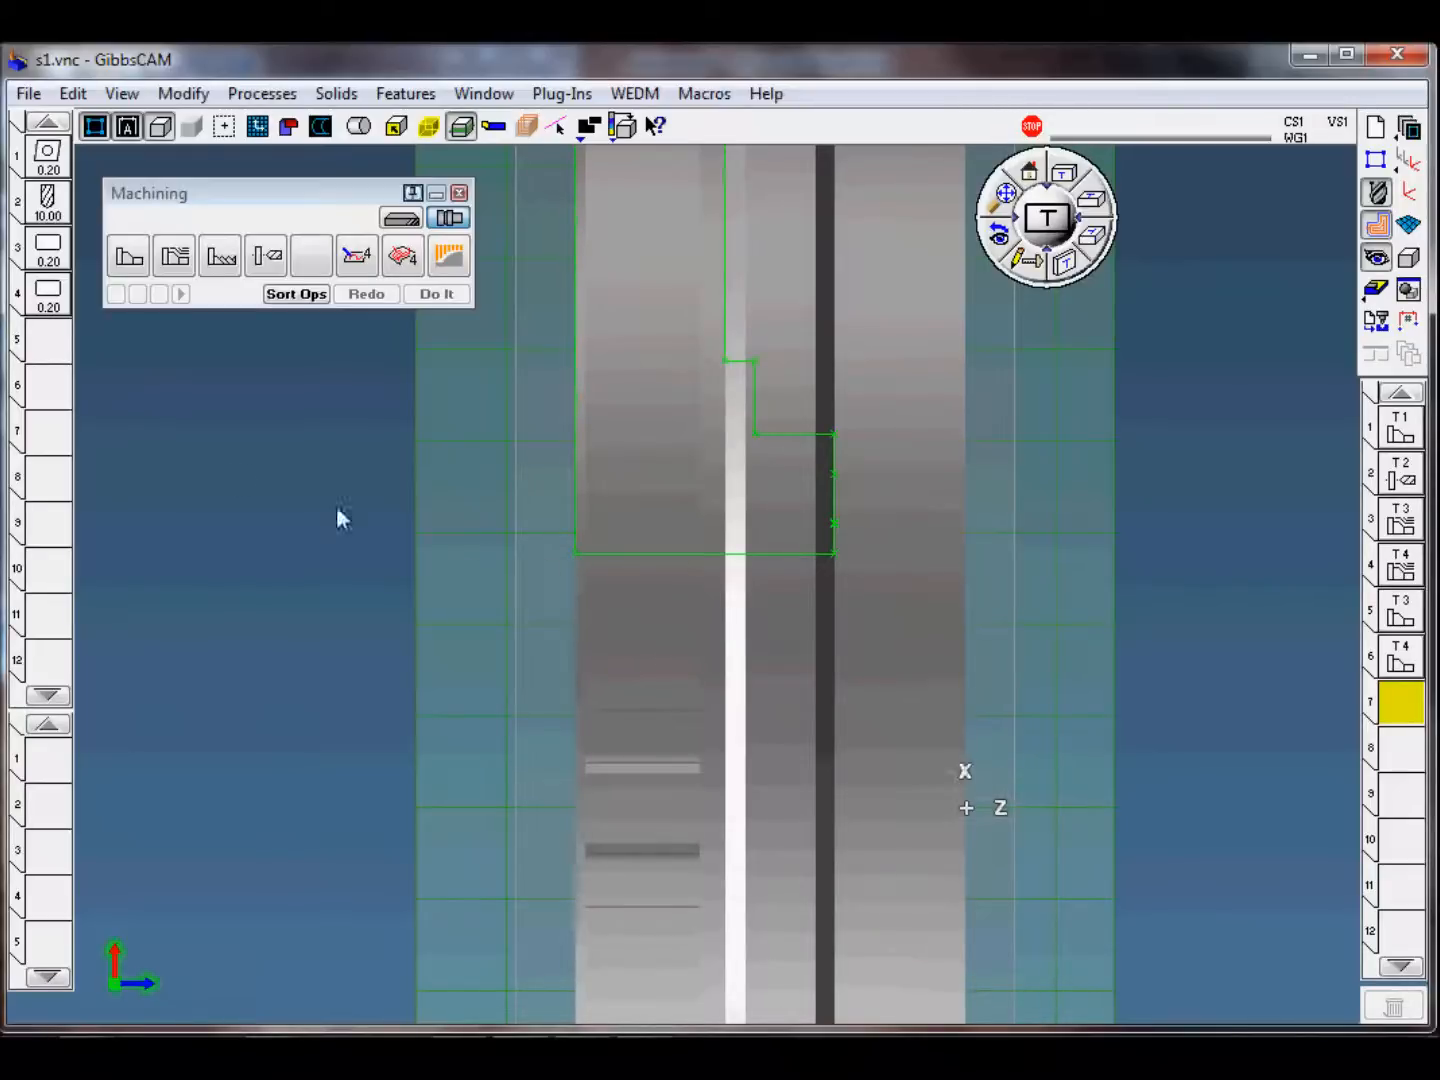
click(183, 93)
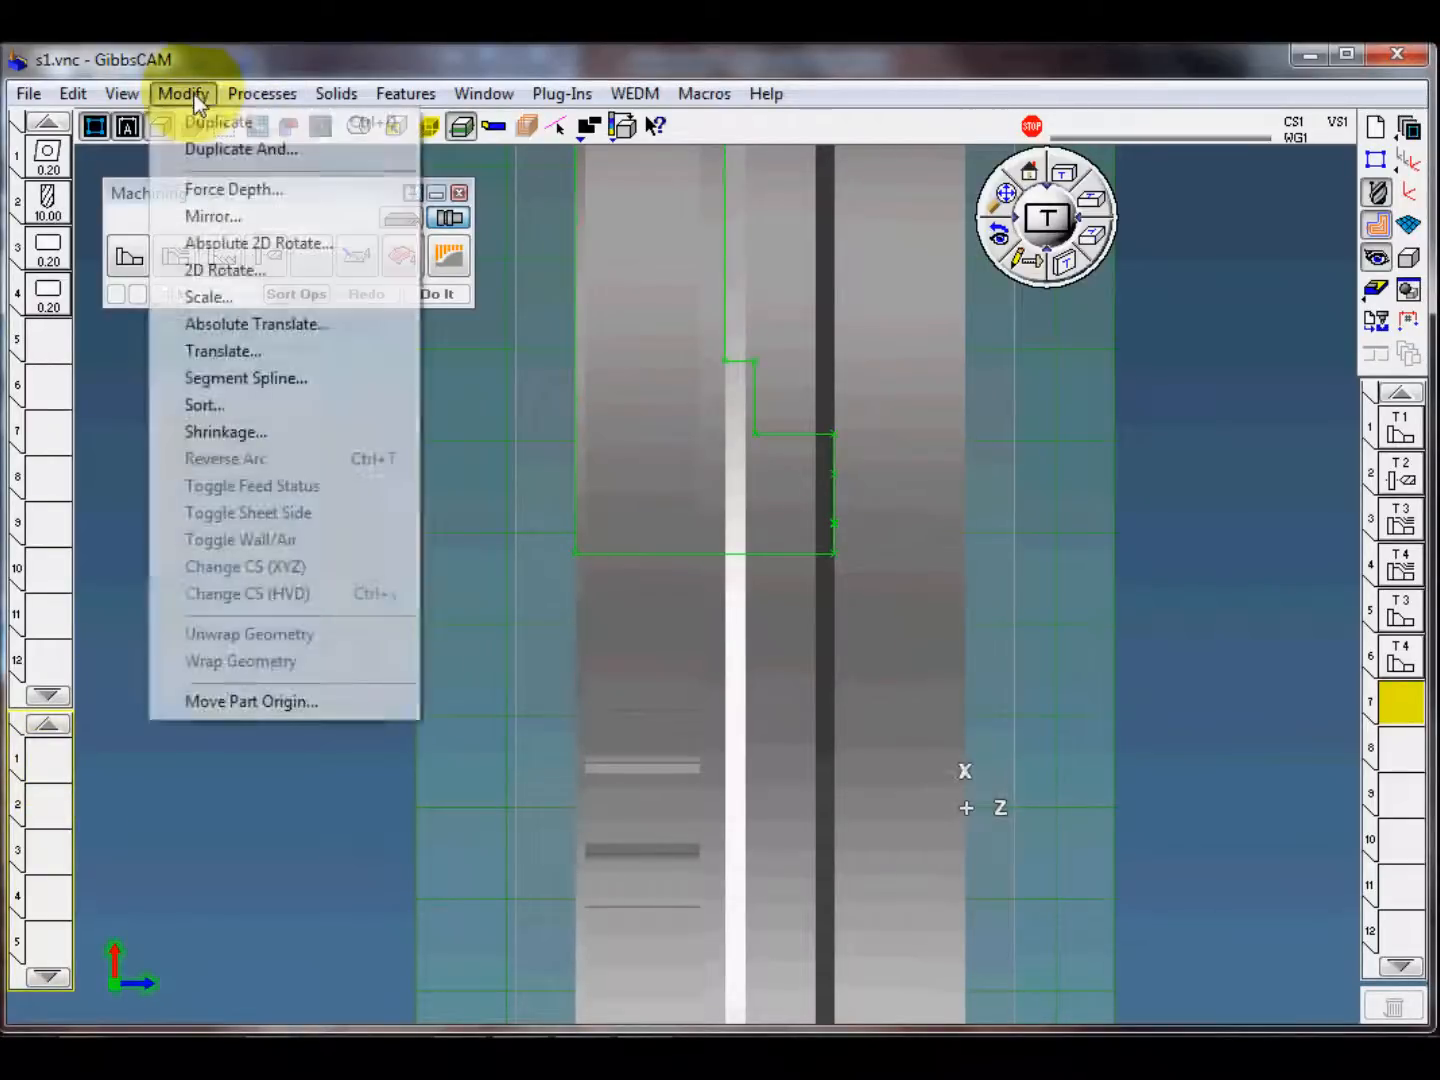
mouse_move(264, 94)
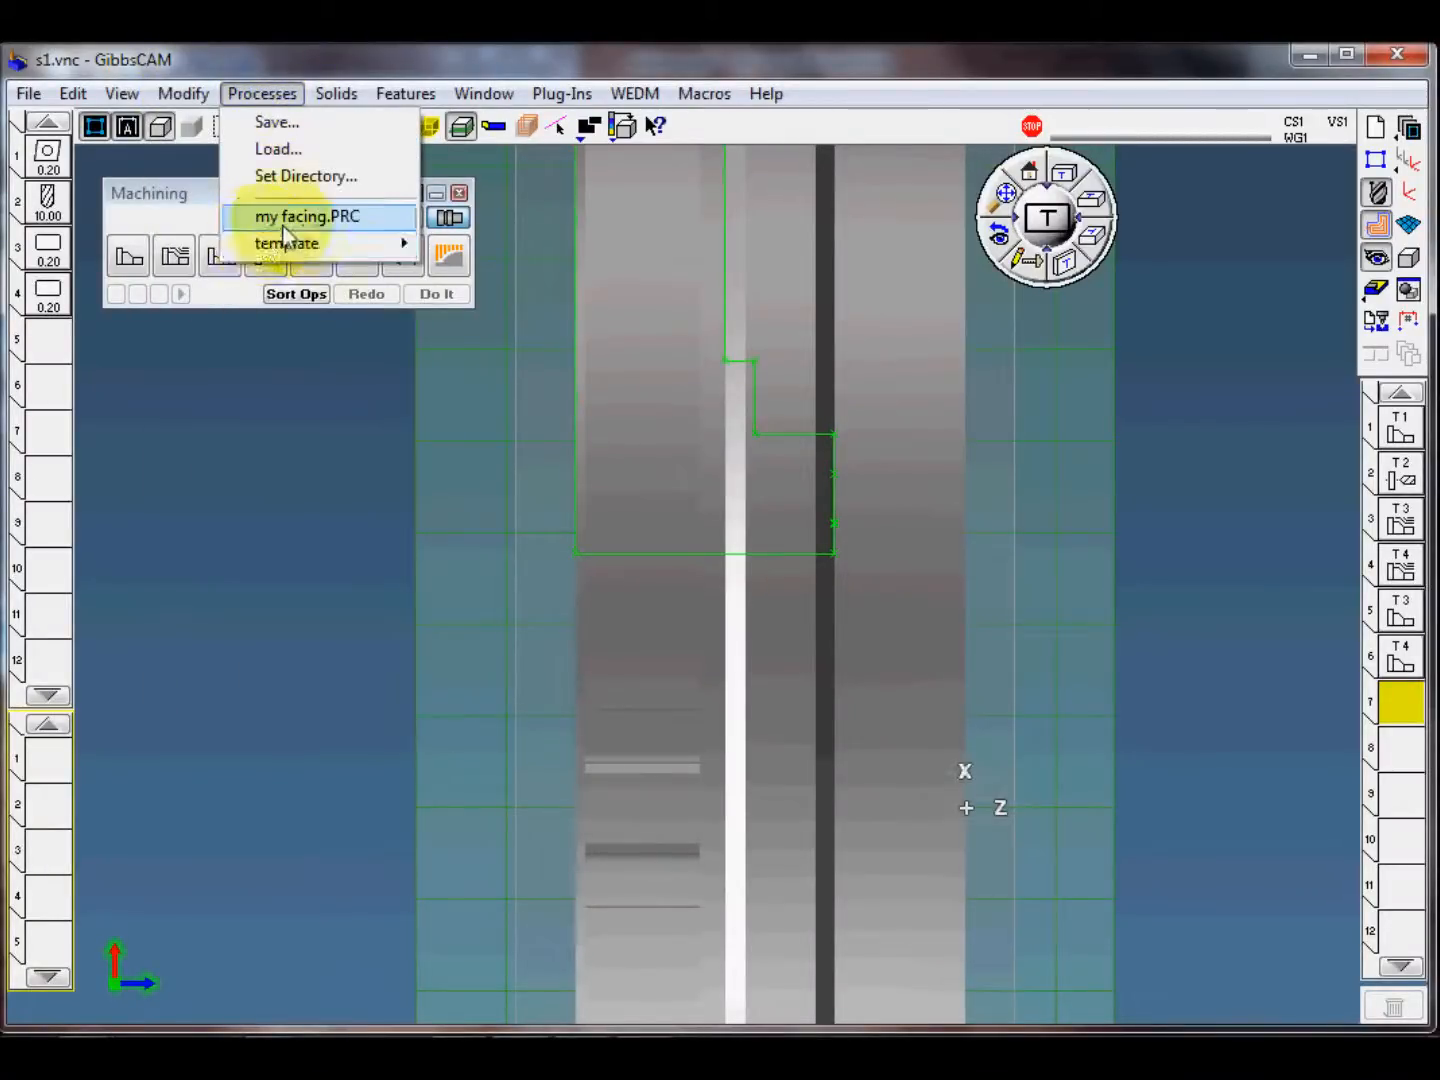
mouse_move(300, 243)
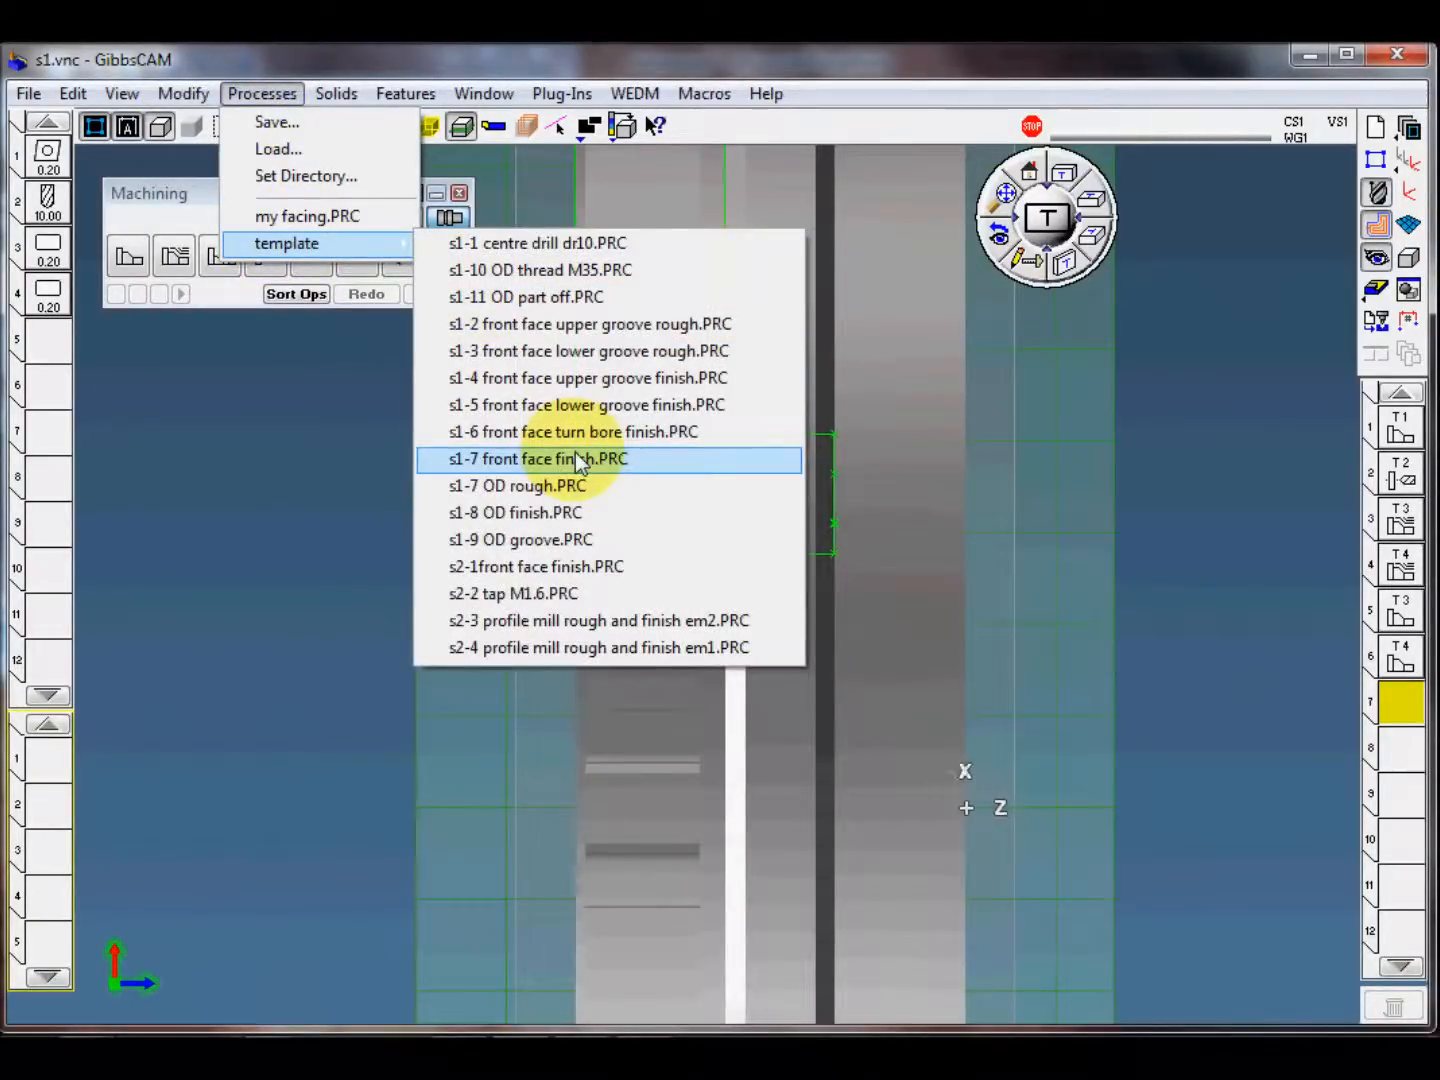
click(620, 432)
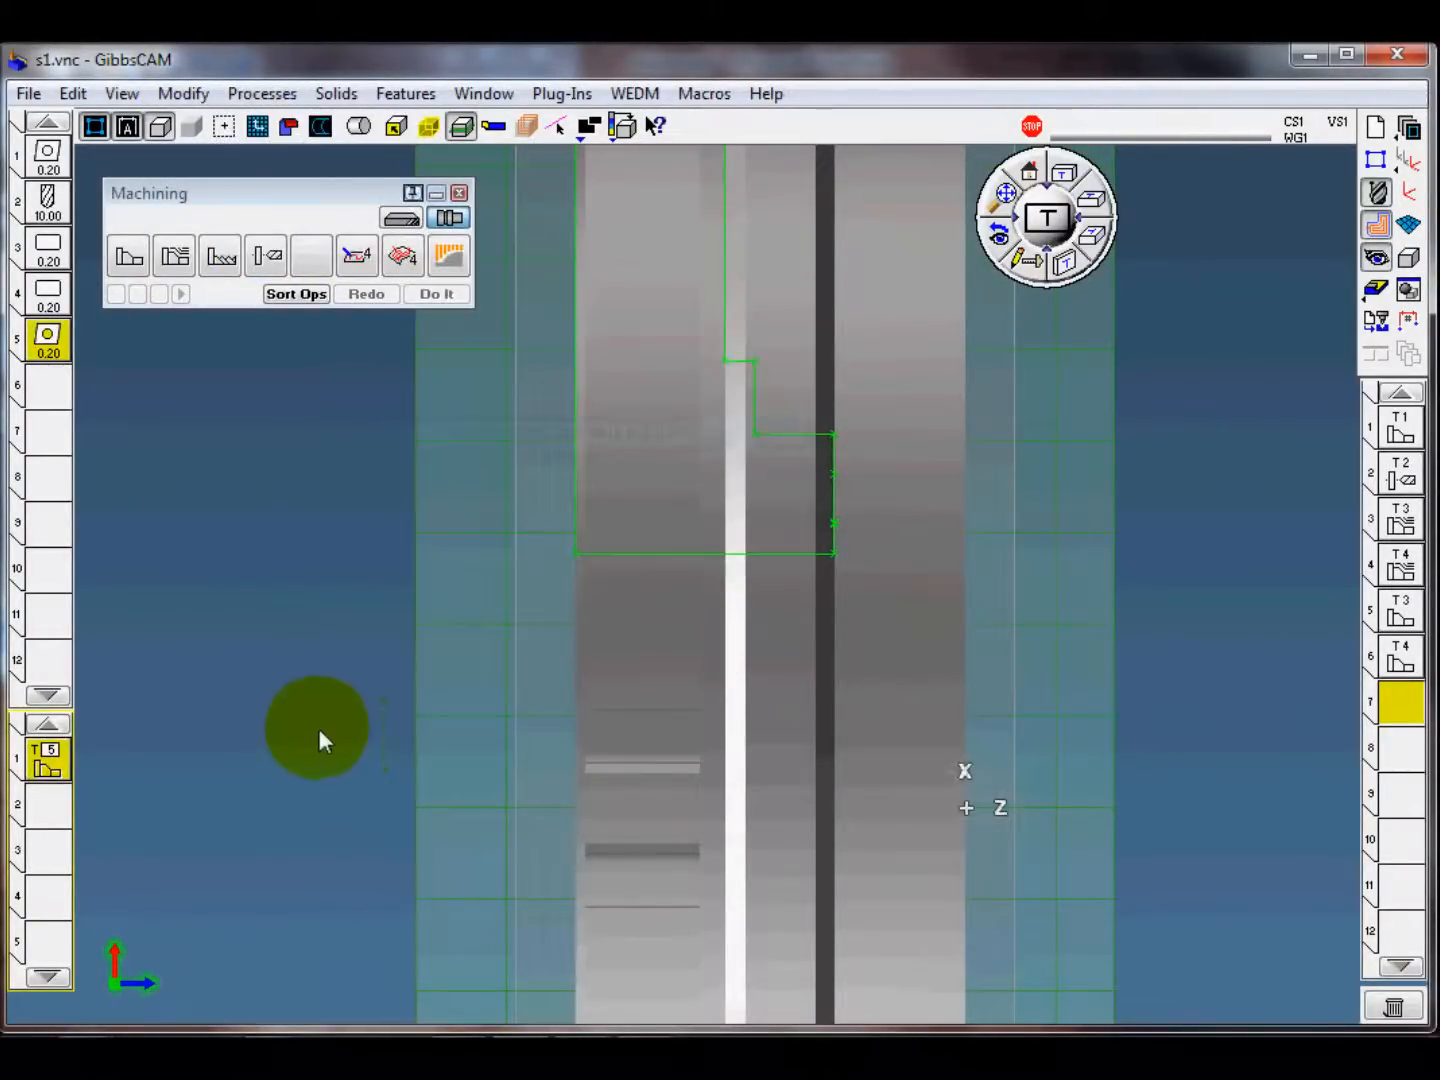
double_click(48, 339)
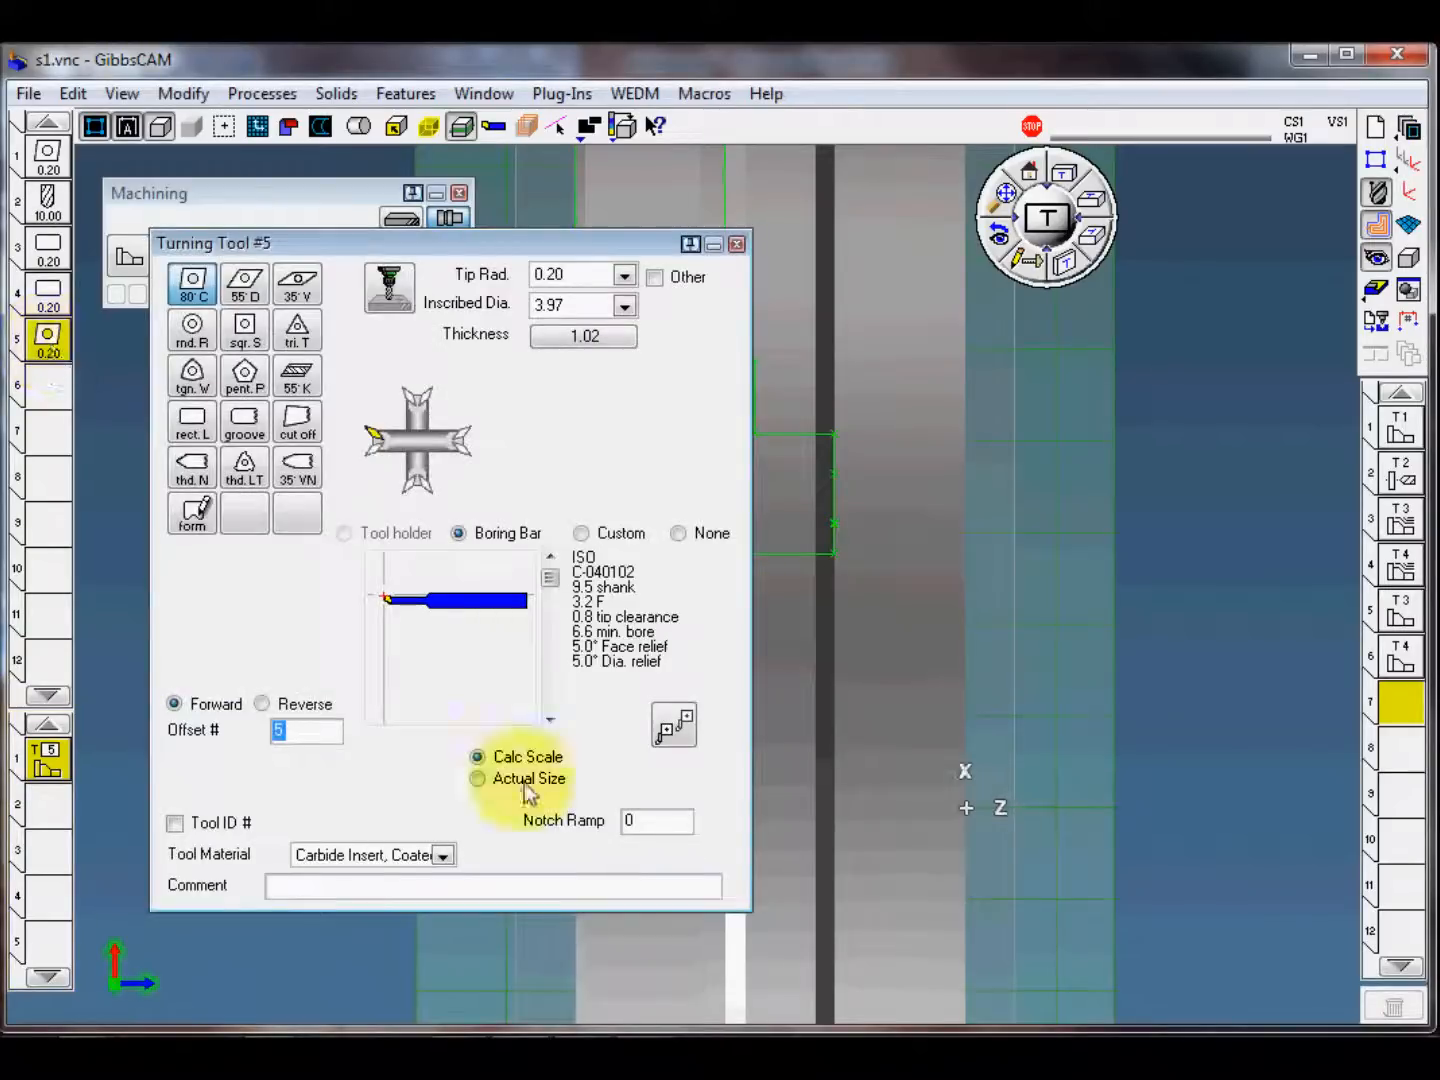
click(736, 244)
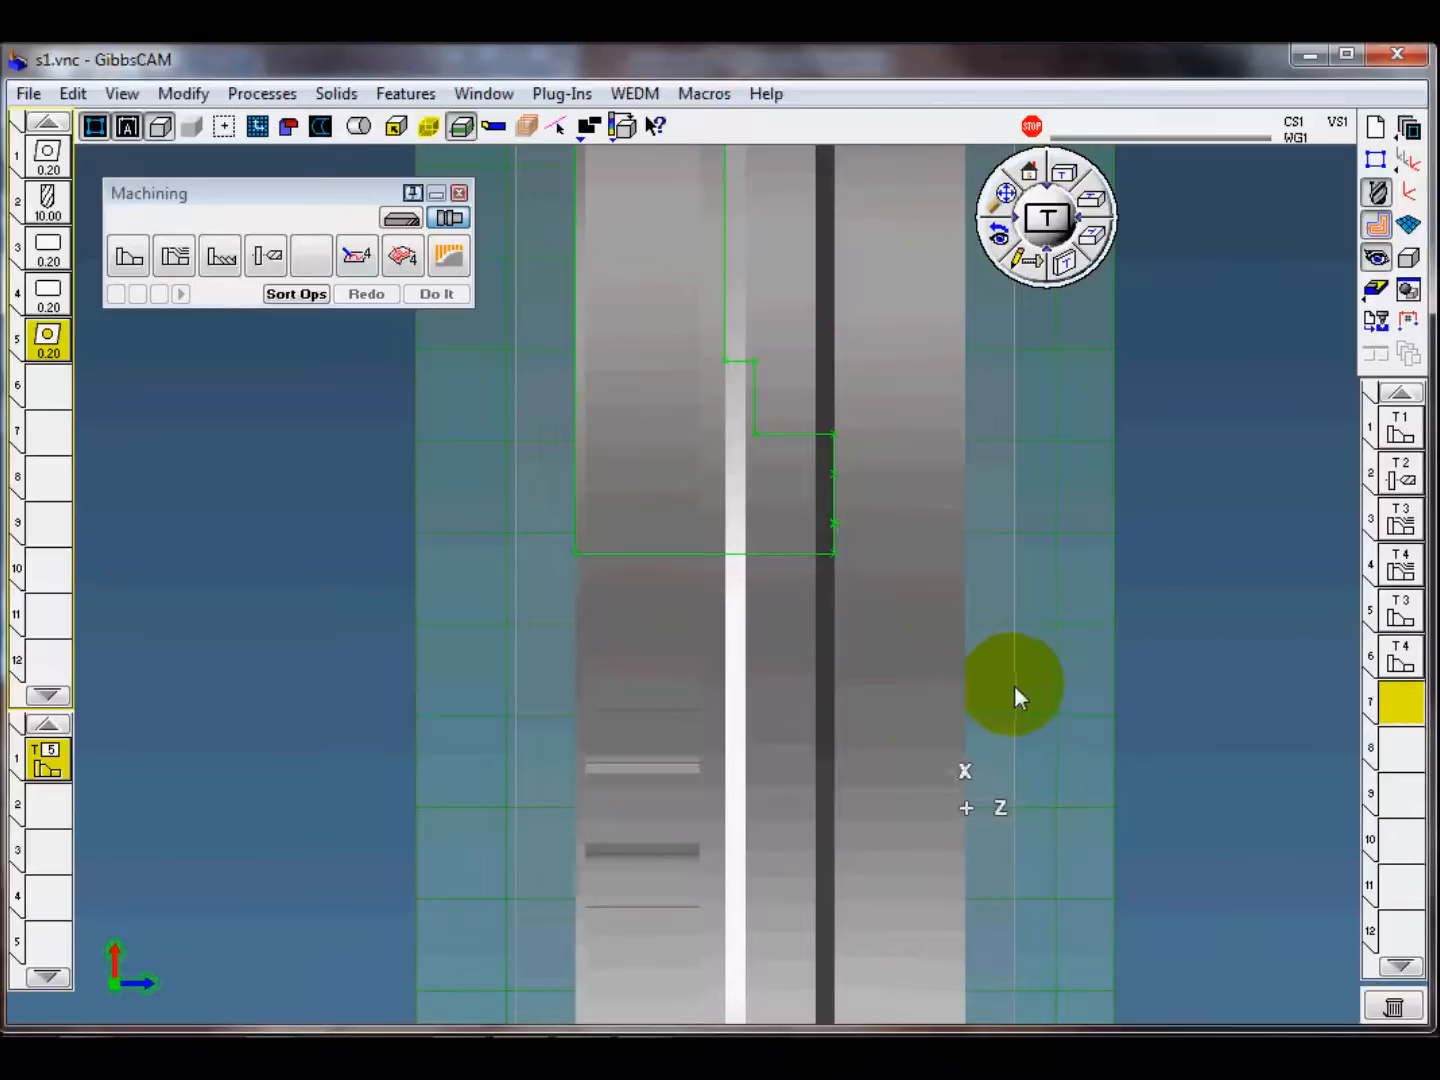
Step: Create the bore finishing operation as a Single Feature Cut on the bore line, starting beyond its front end and ending past the back face
click(766, 558)
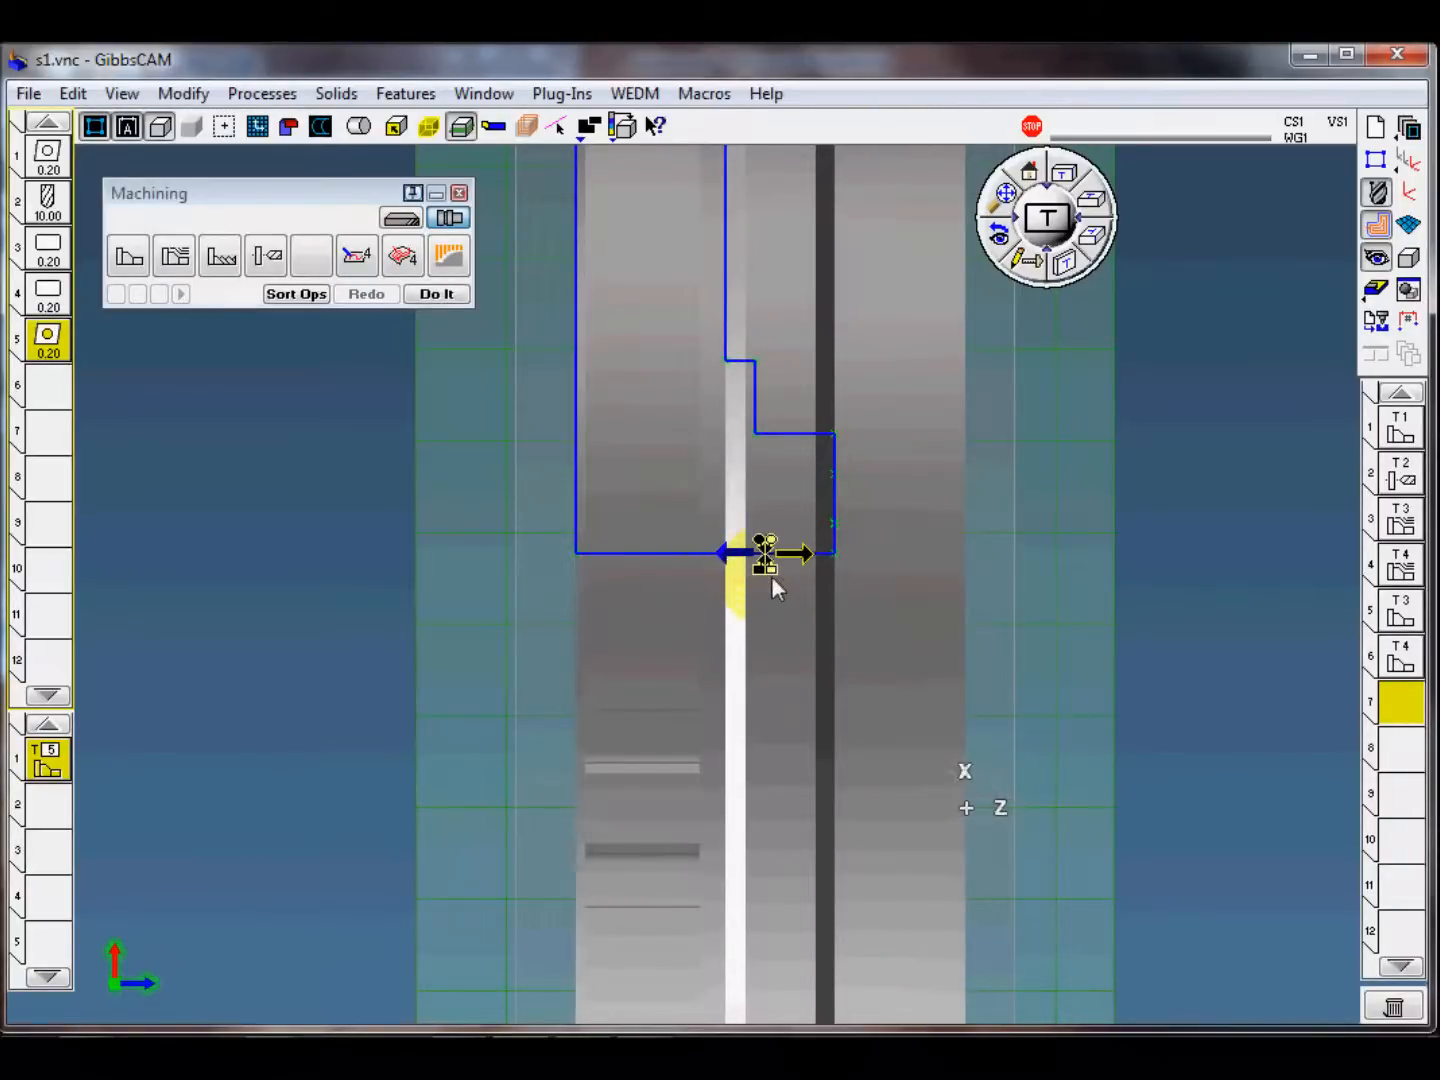
drag(847, 543, 922, 553)
drag(761, 542, 570, 545)
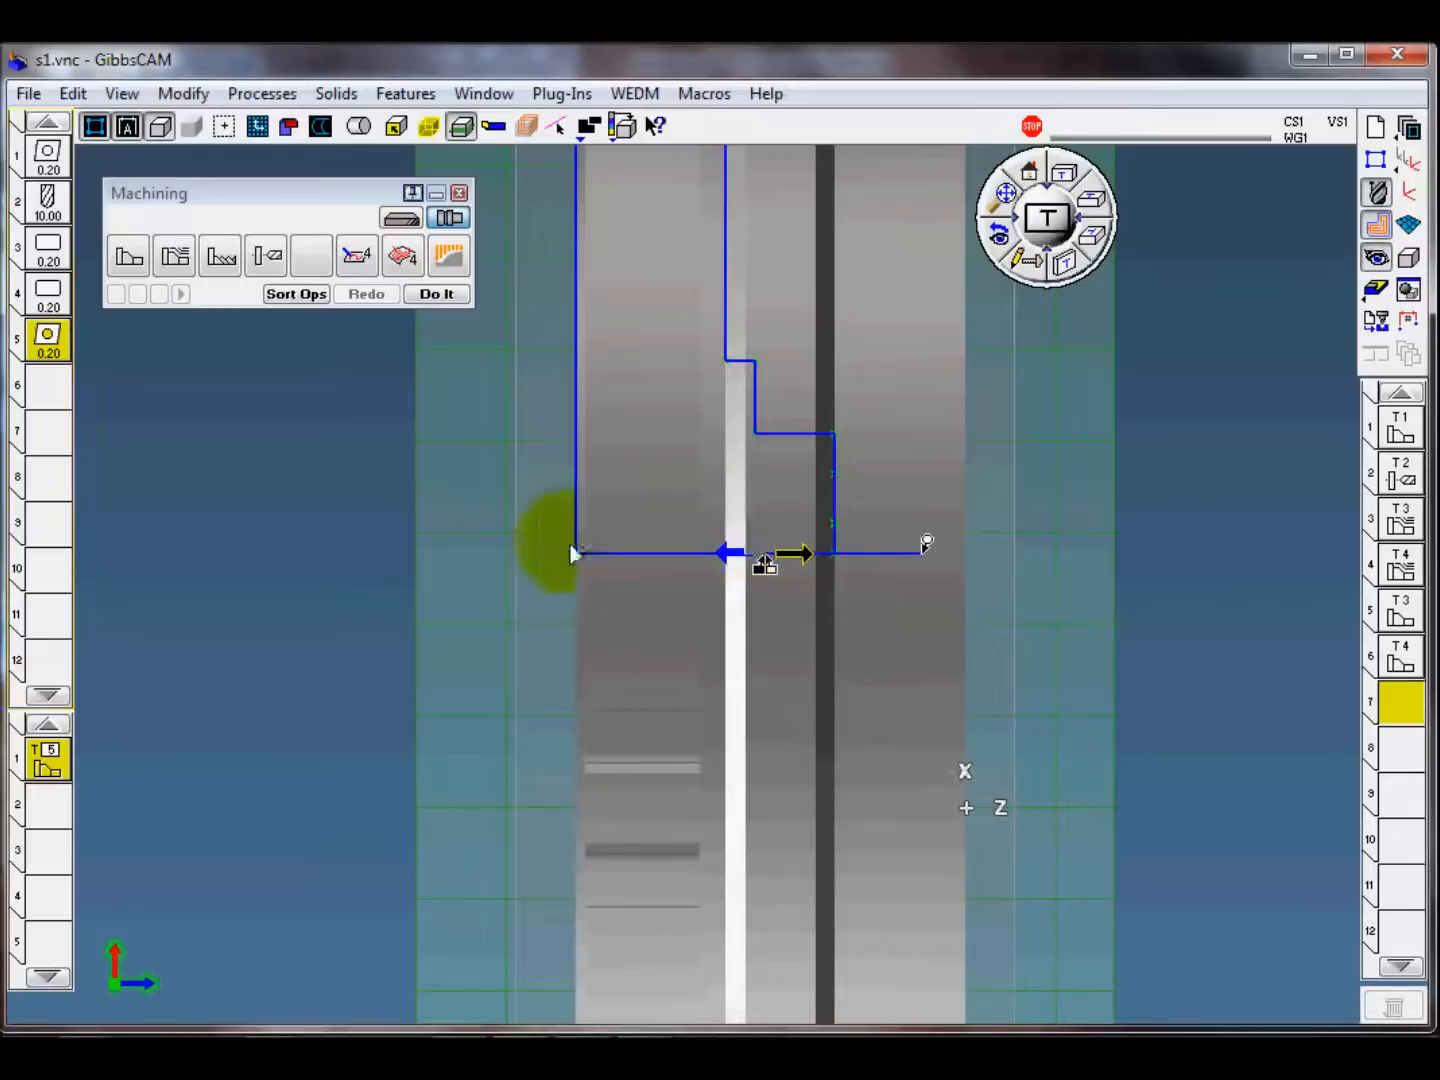
right_click(535, 537)
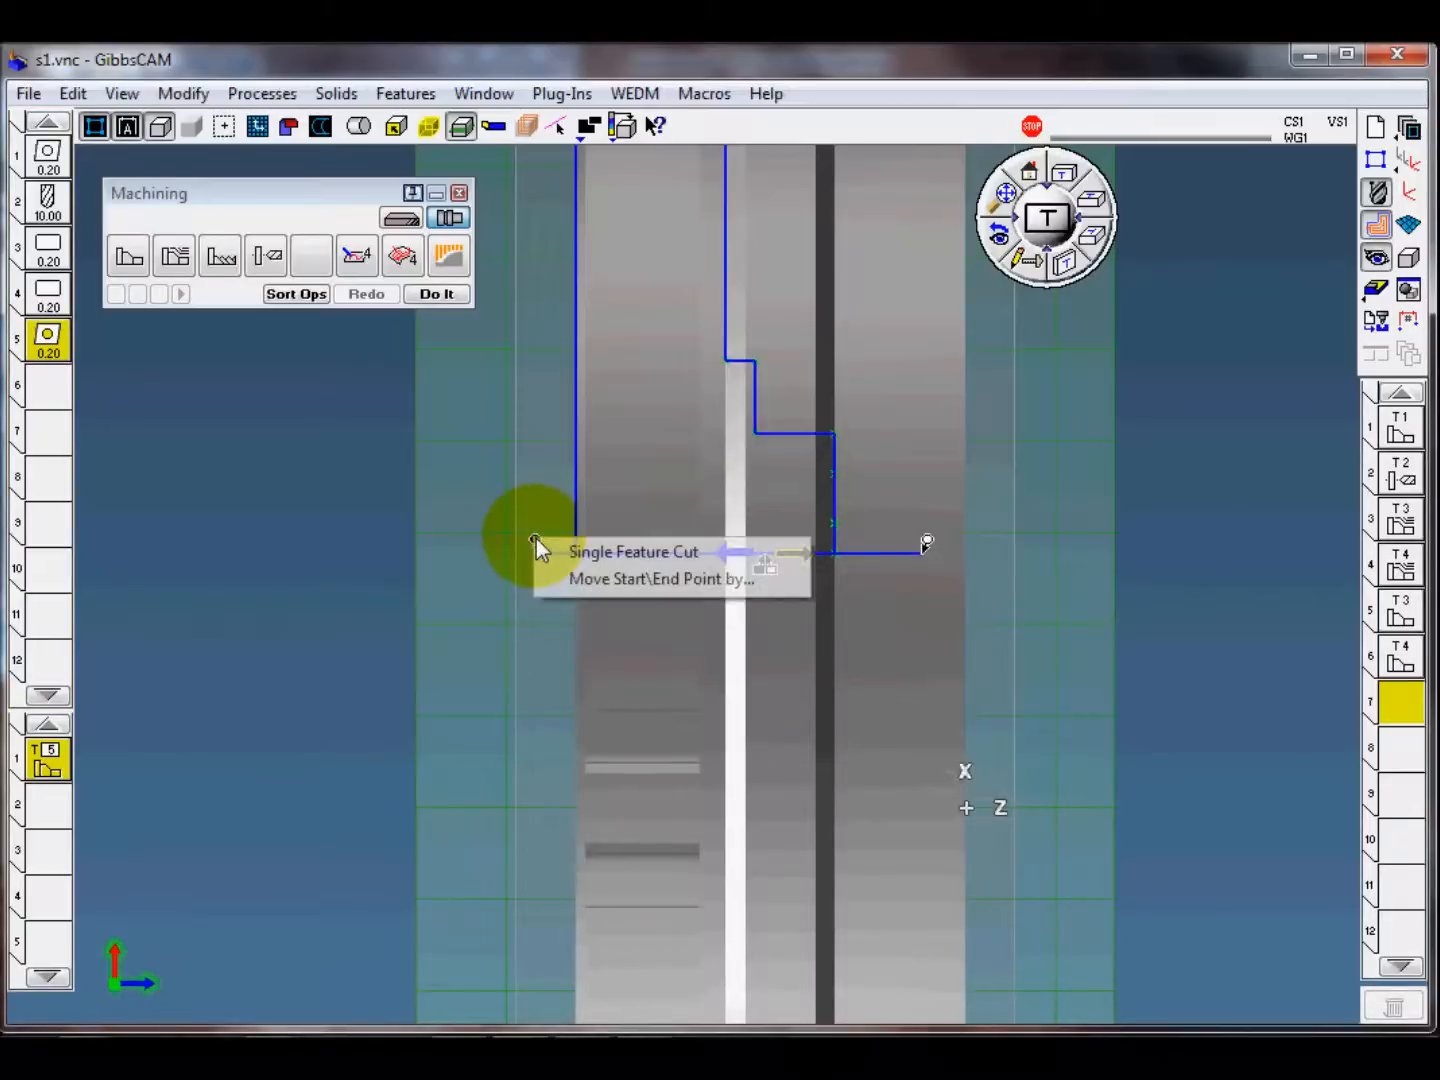
click(606, 552)
click(436, 294)
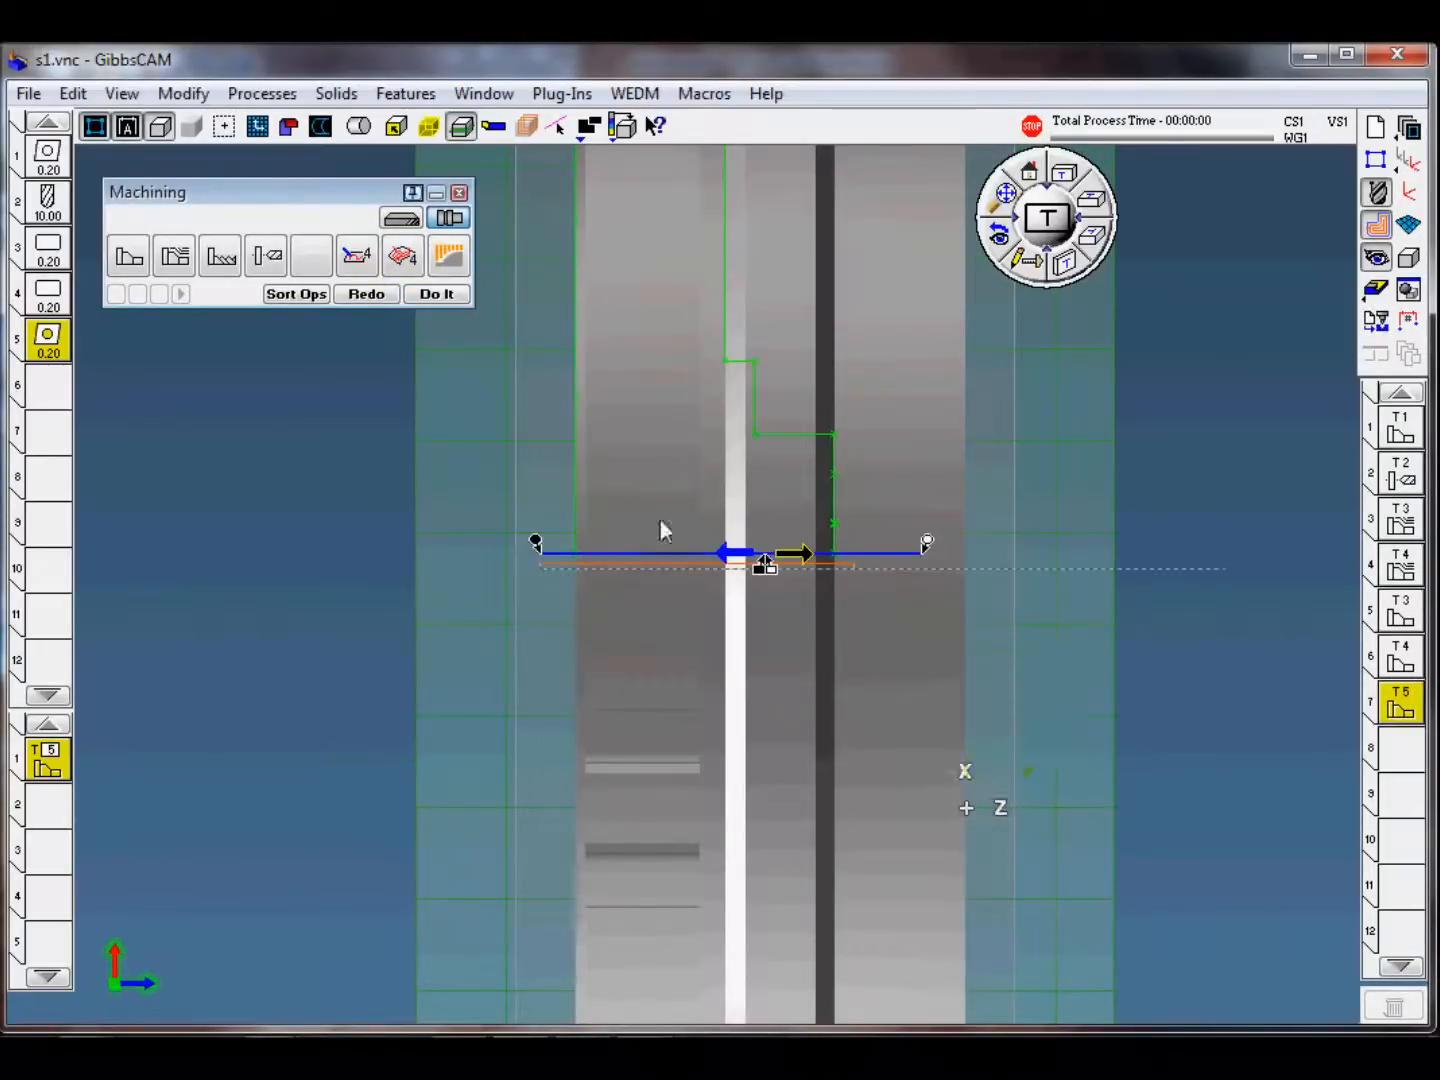
click(1278, 673)
Step: Simulate the machining through the bore finishing operation at adjusted playback speeds and inspect the bore from different angles
middle_drag(1216, 681, 791, 759)
click(1376, 289)
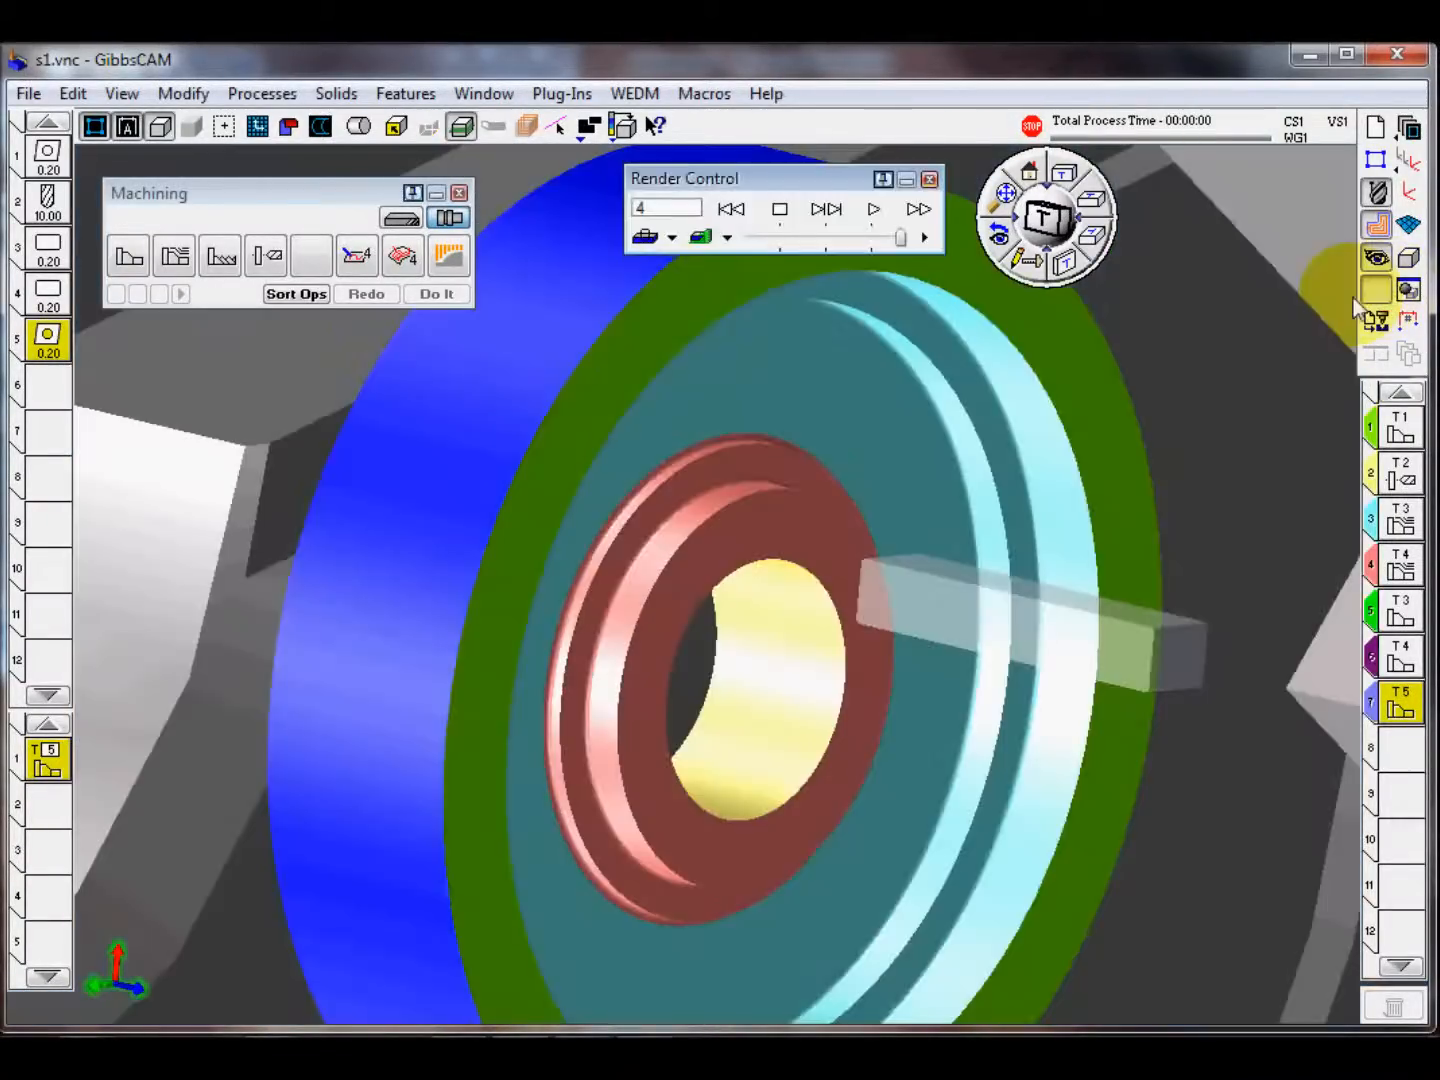
middle_drag(867, 627, 778, 316)
click(873, 210)
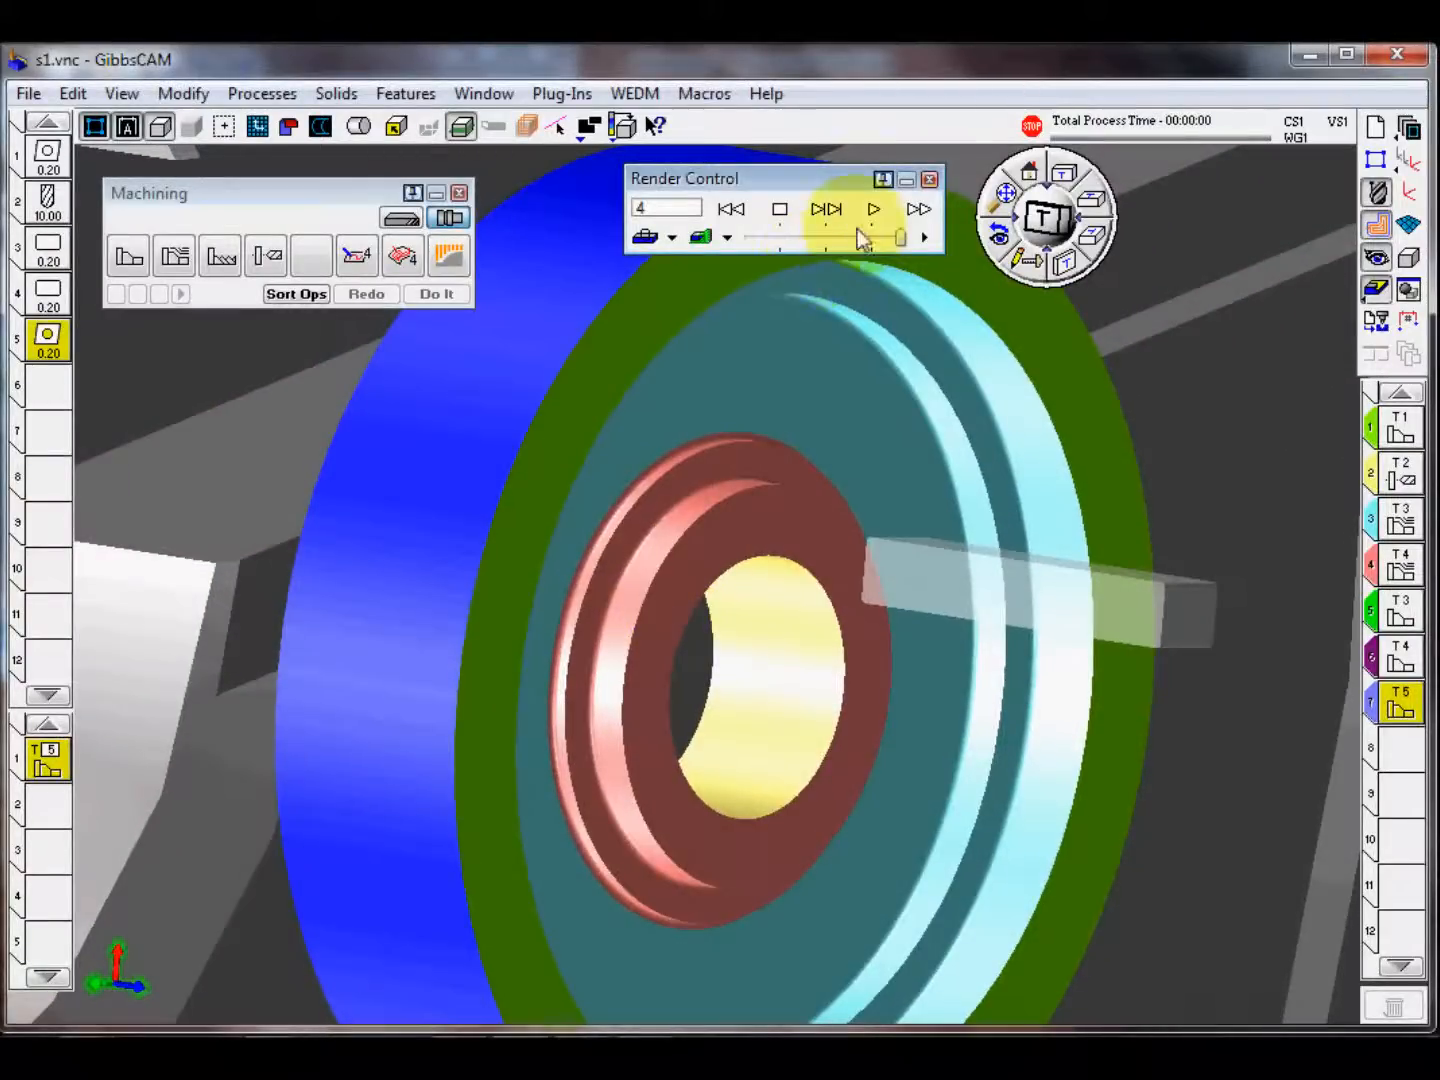
drag(901, 239, 793, 238)
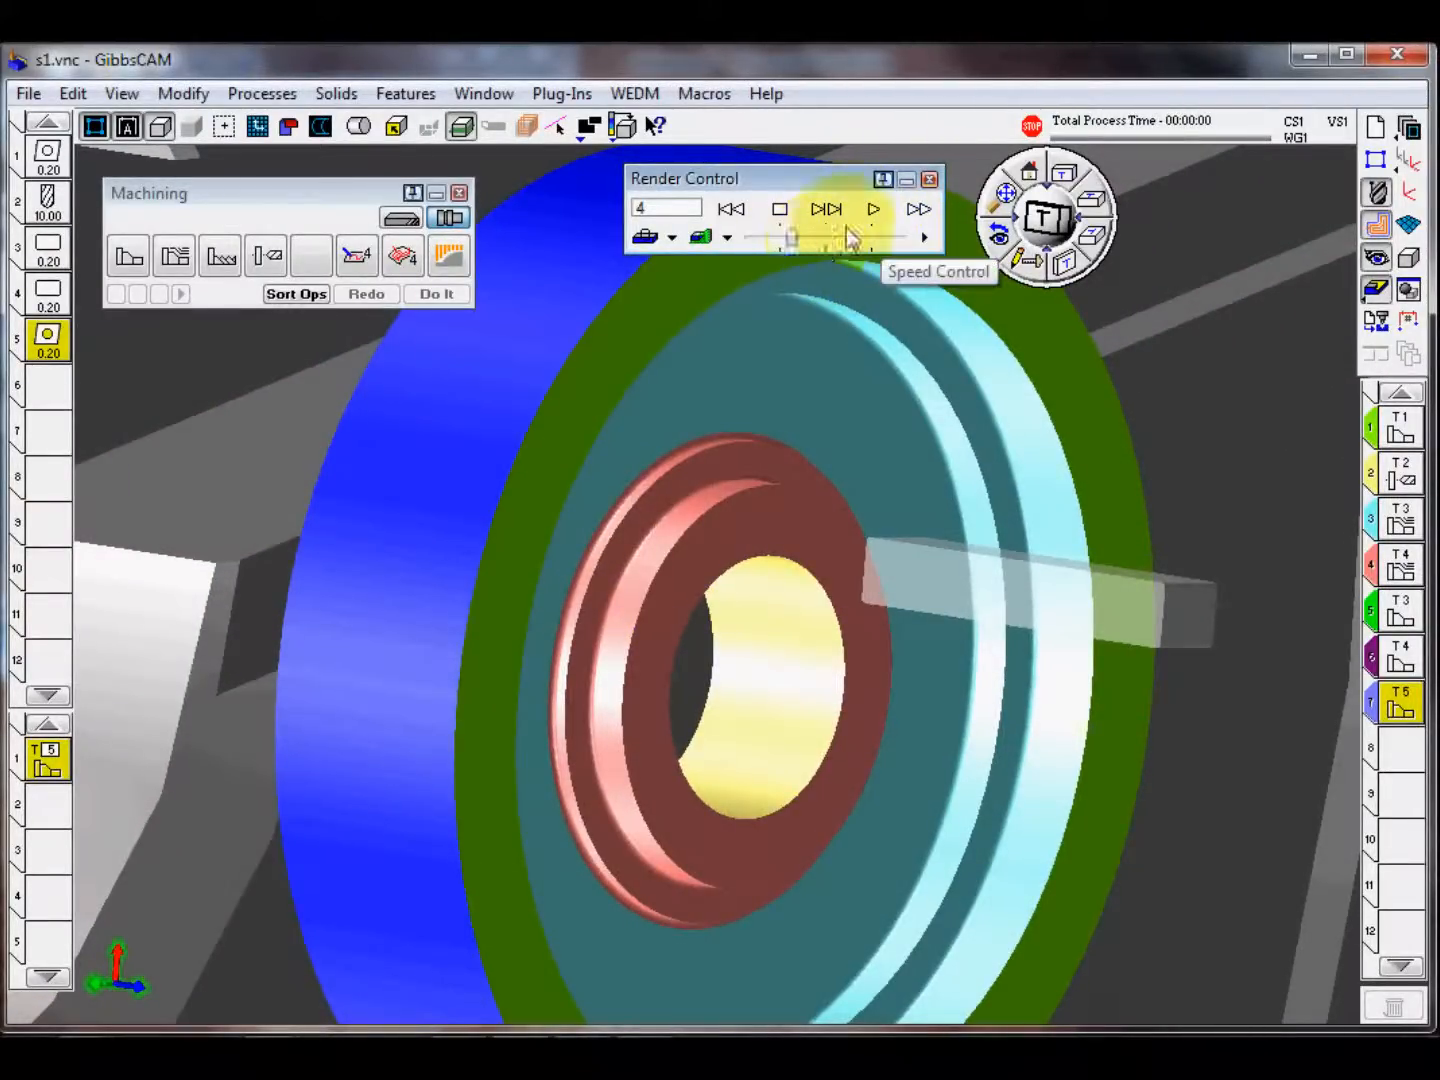
click(875, 213)
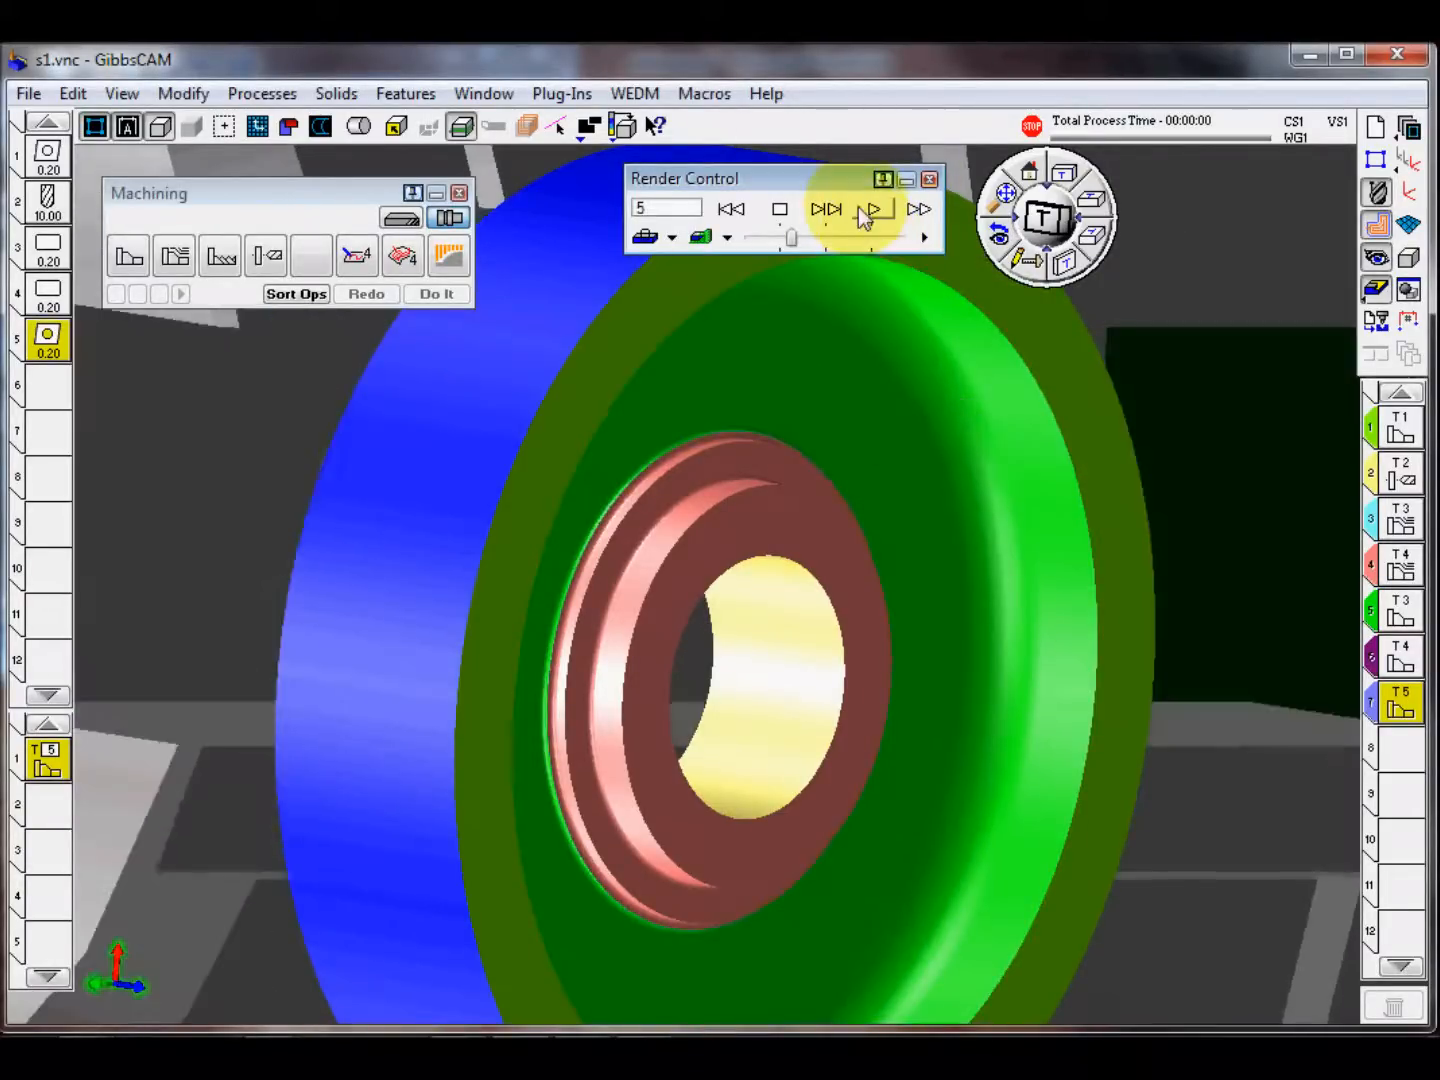
drag(792, 239, 900, 237)
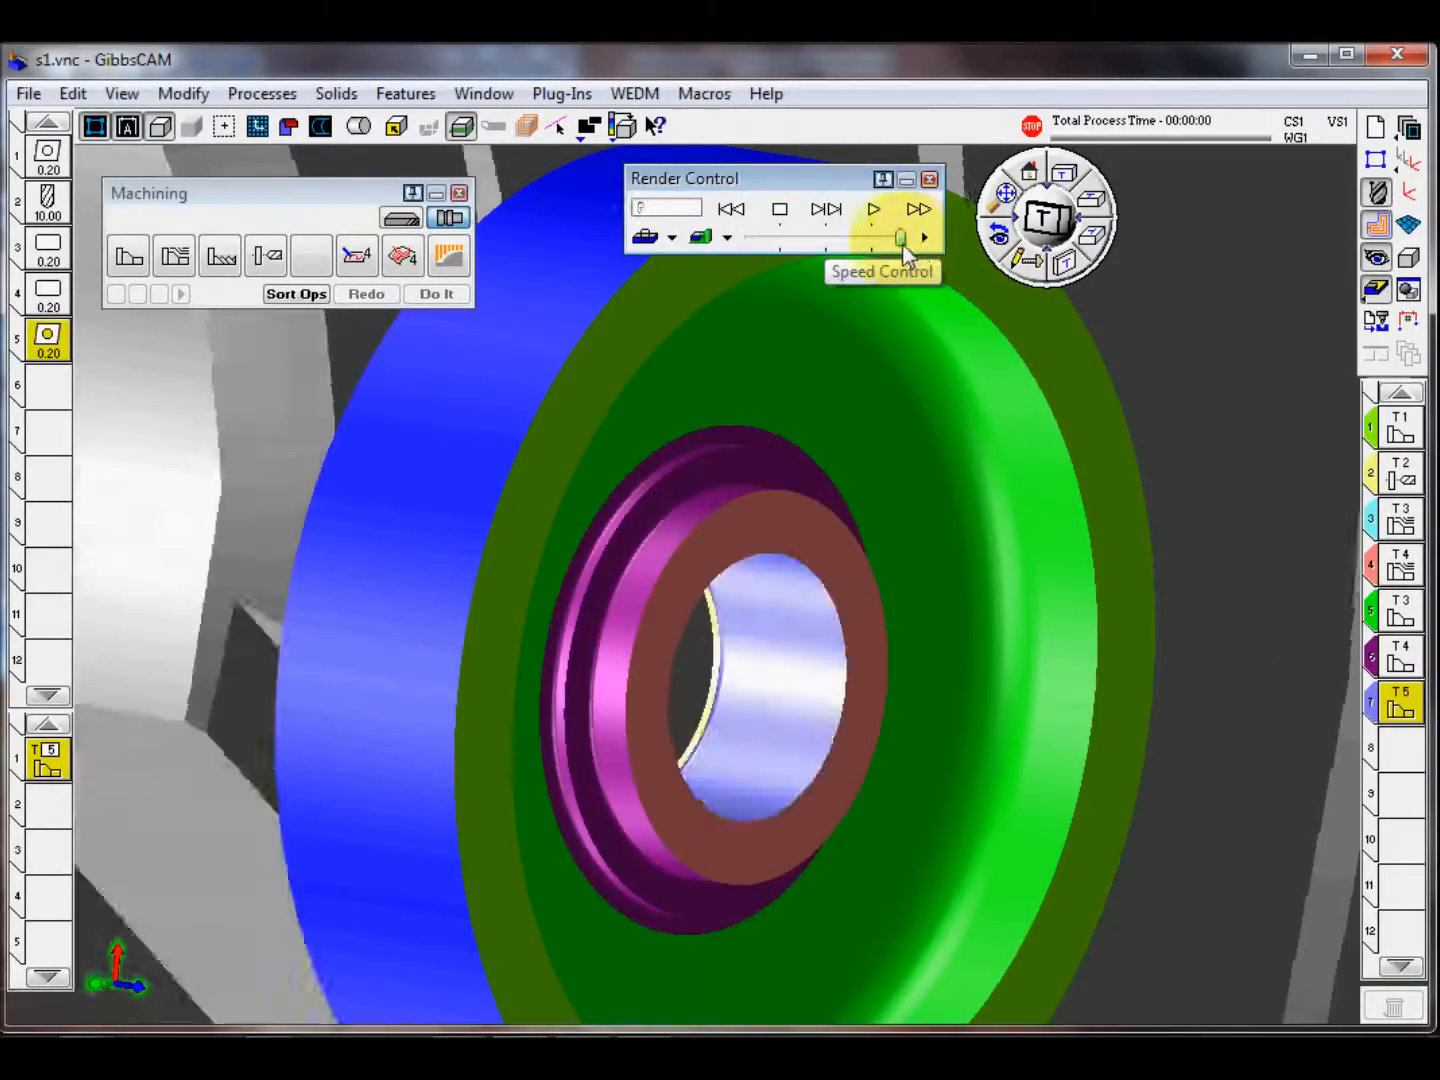
middle_drag(787, 781, 731, 757)
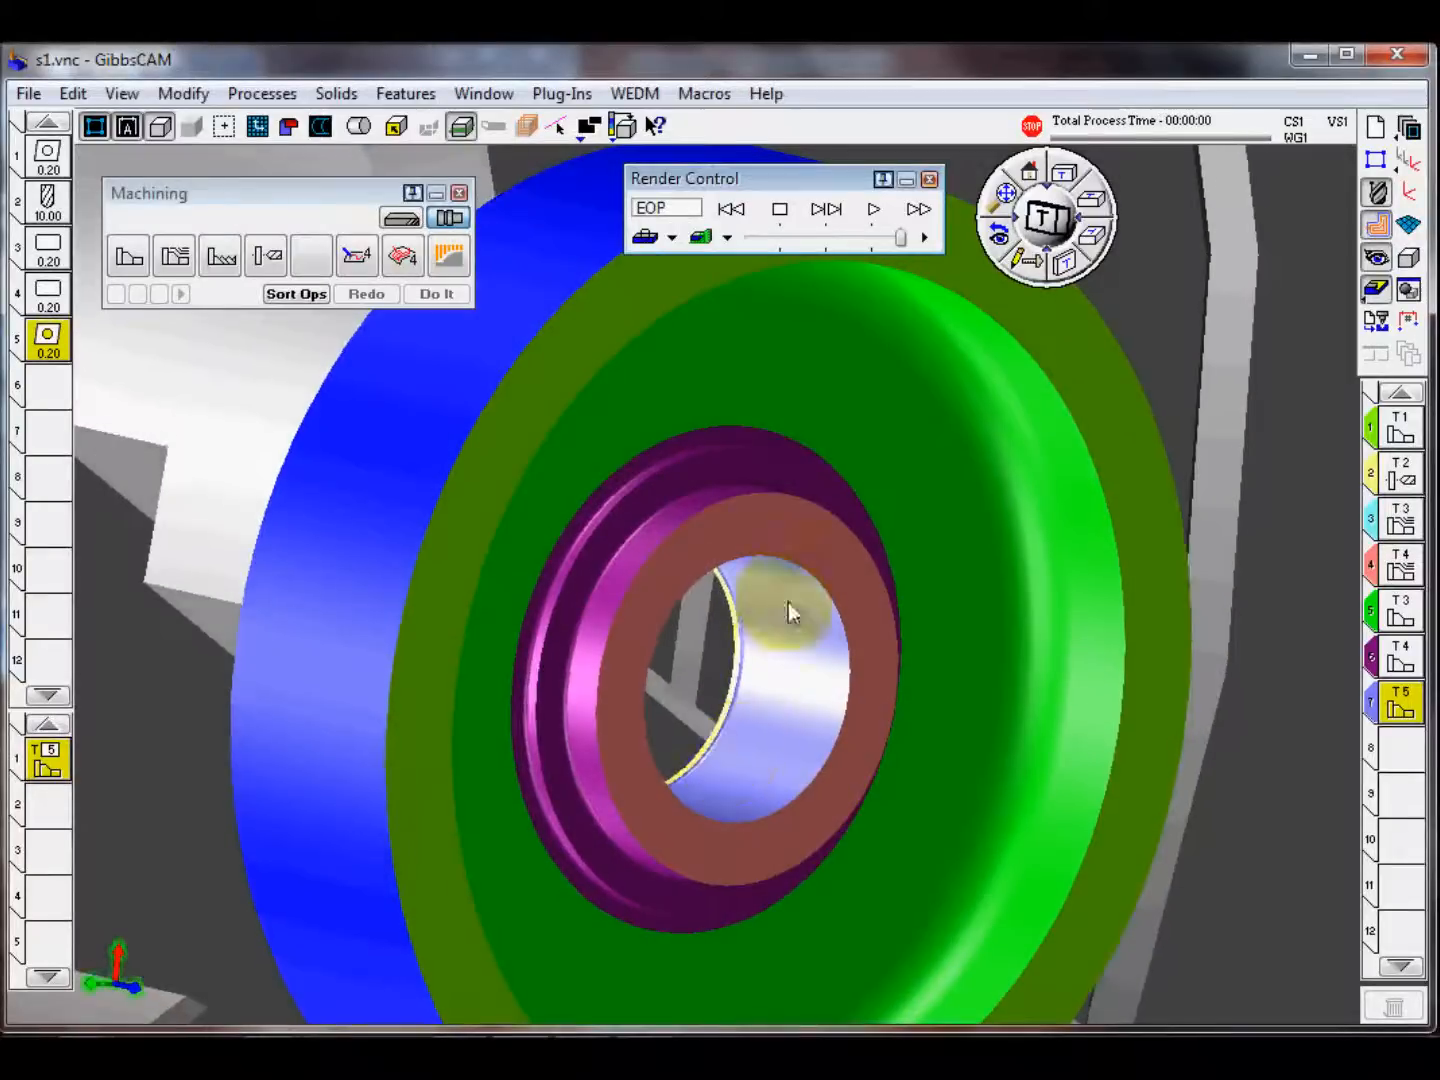
middle_drag(778, 615, 874, 688)
middle_drag(761, 749, 823, 680)
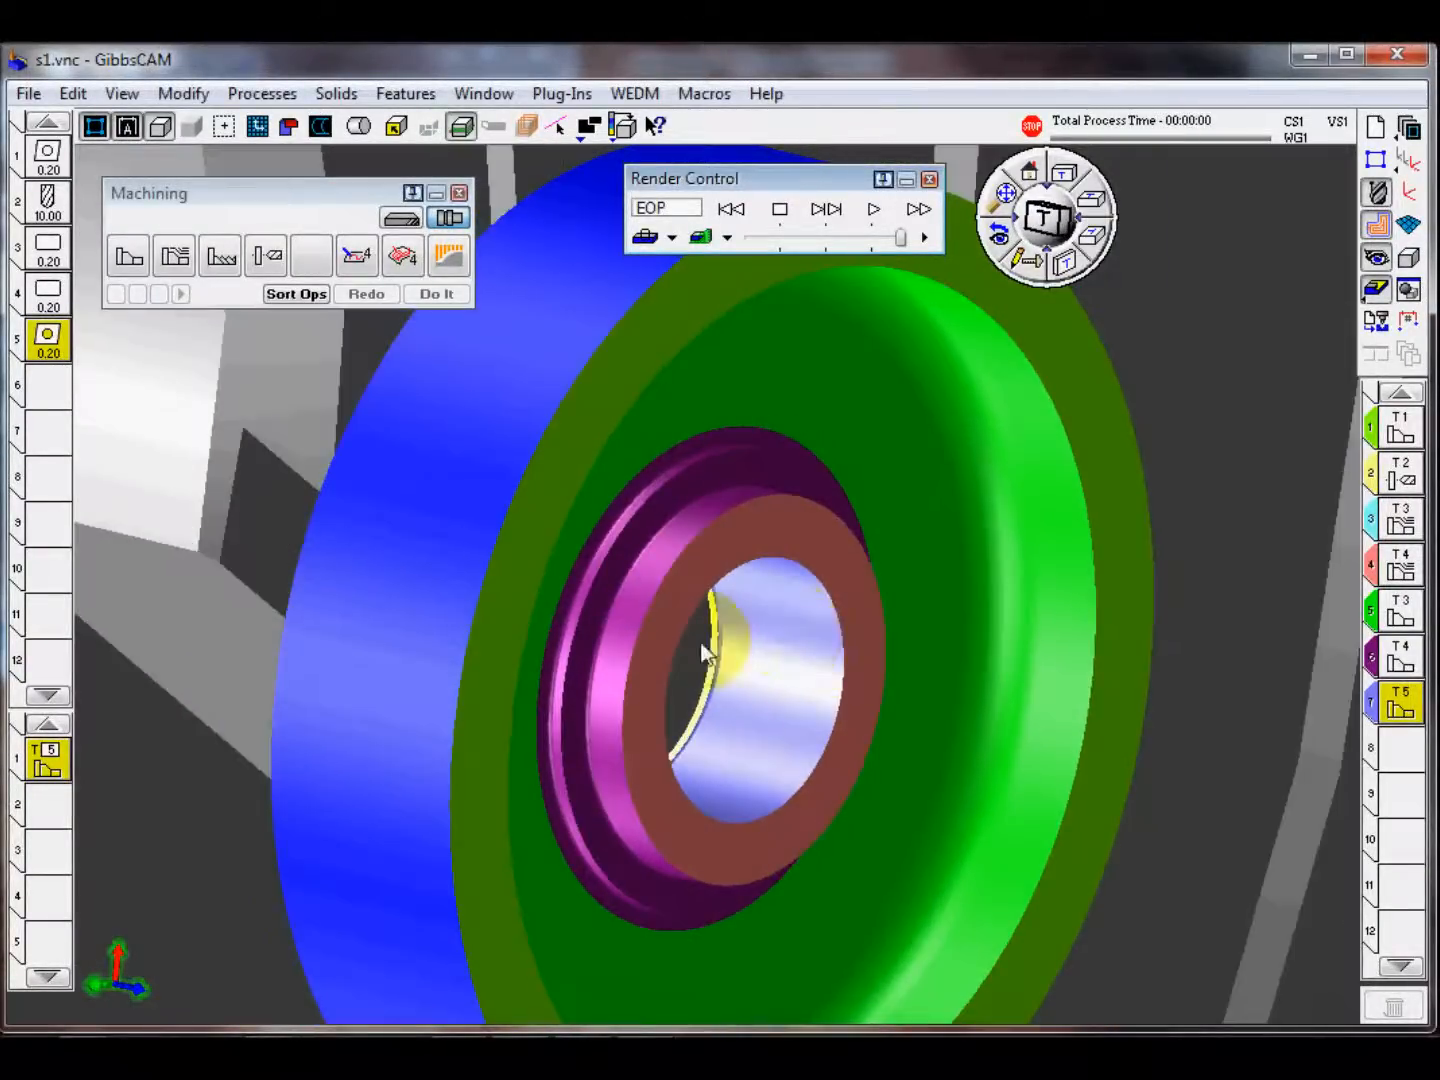
Step: Rewind the simulation and set it to stop before operation 7
click(731, 209)
right_click(804, 179)
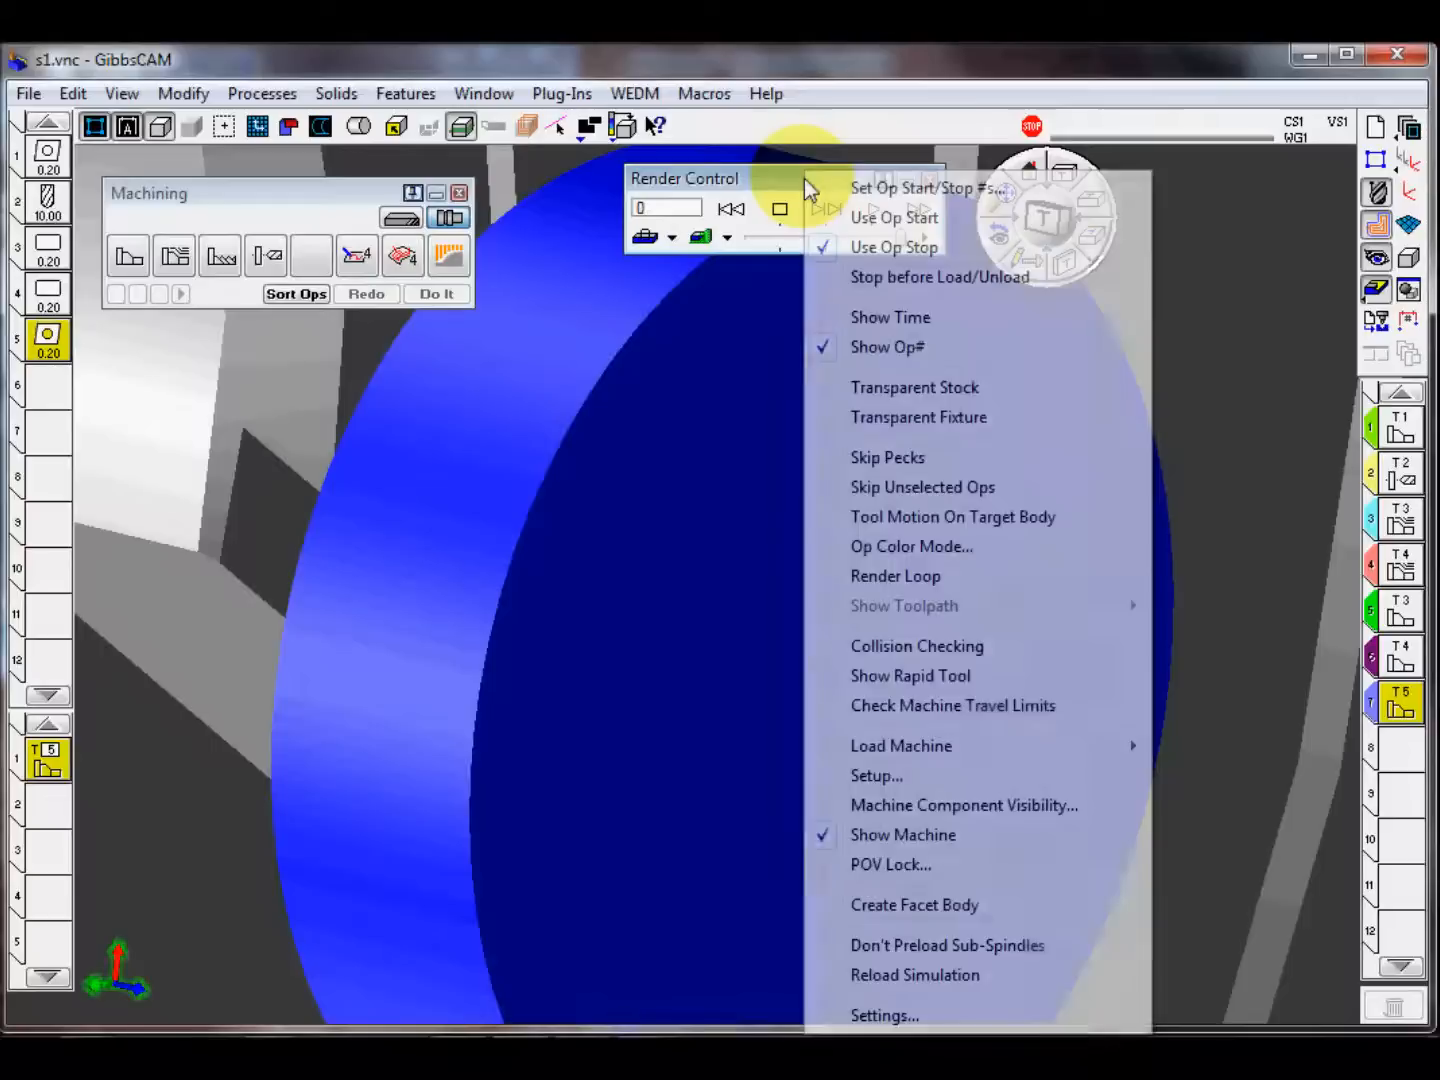
click(947, 190)
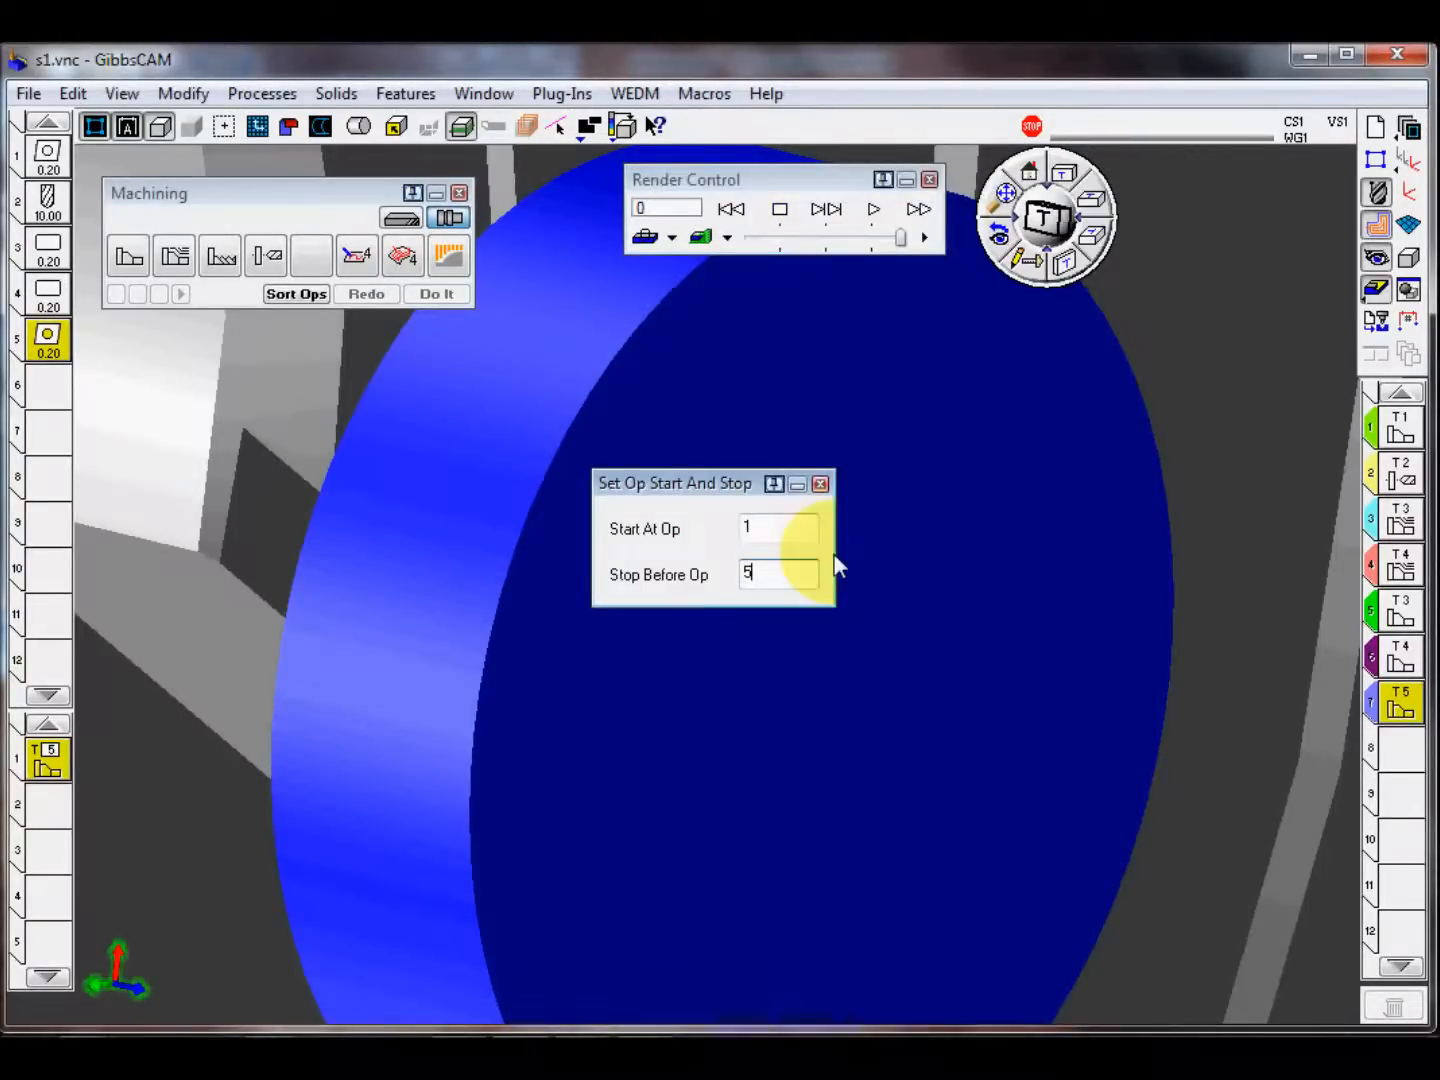
drag(792, 579, 740, 582)
key(ctrl+6)
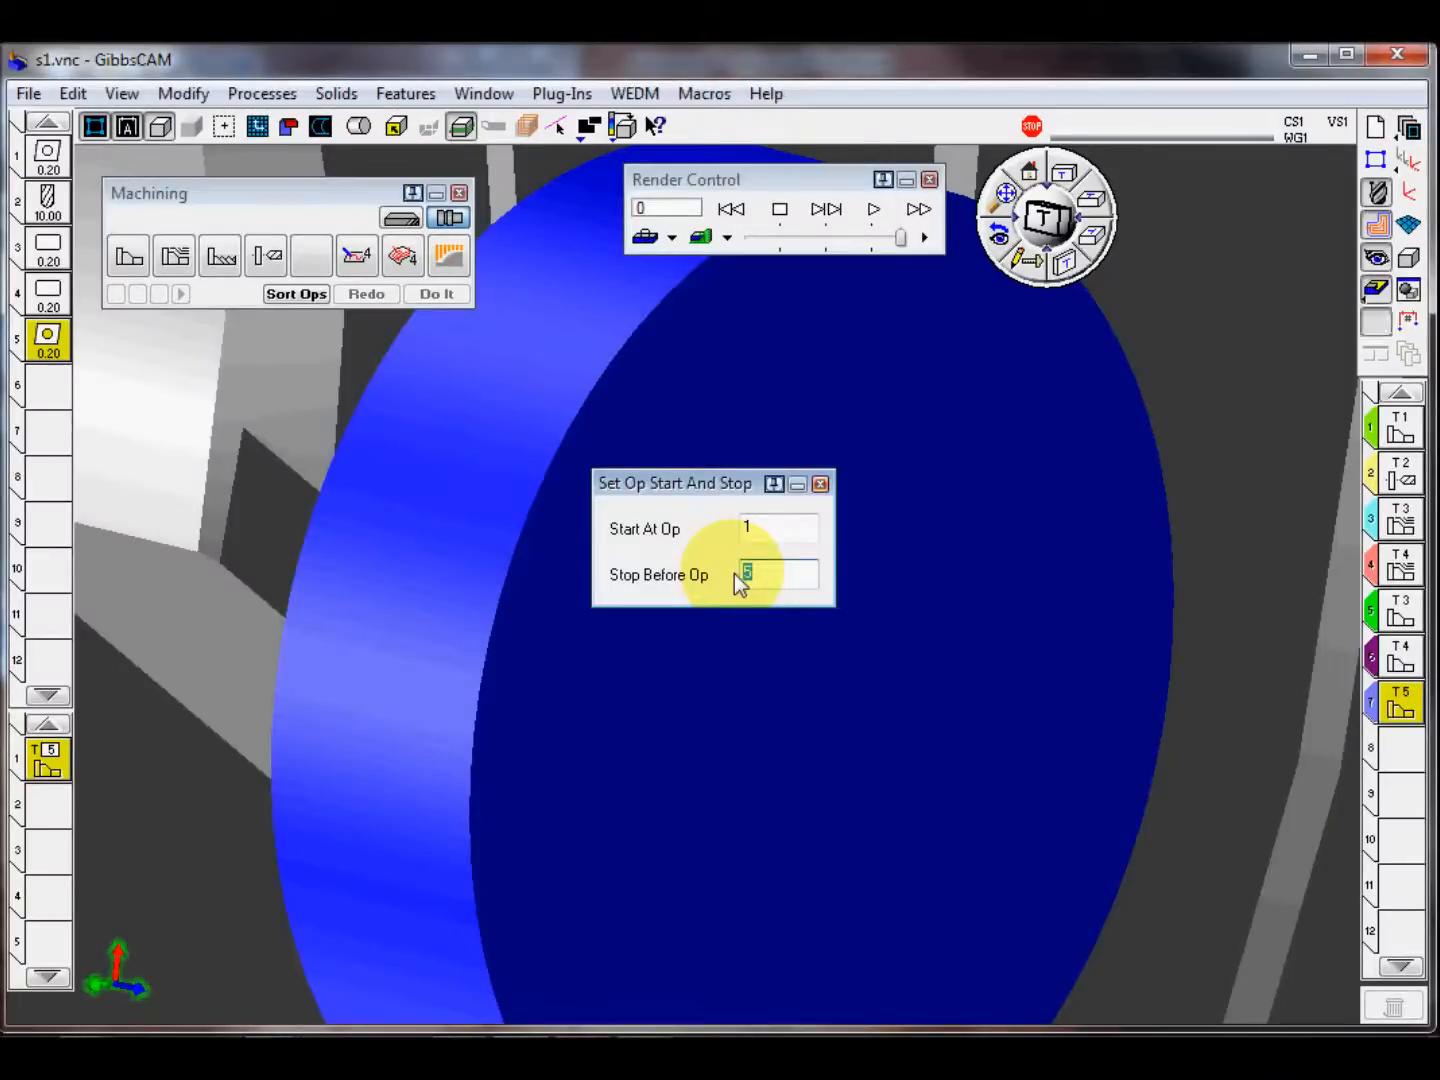
click(1170, 473)
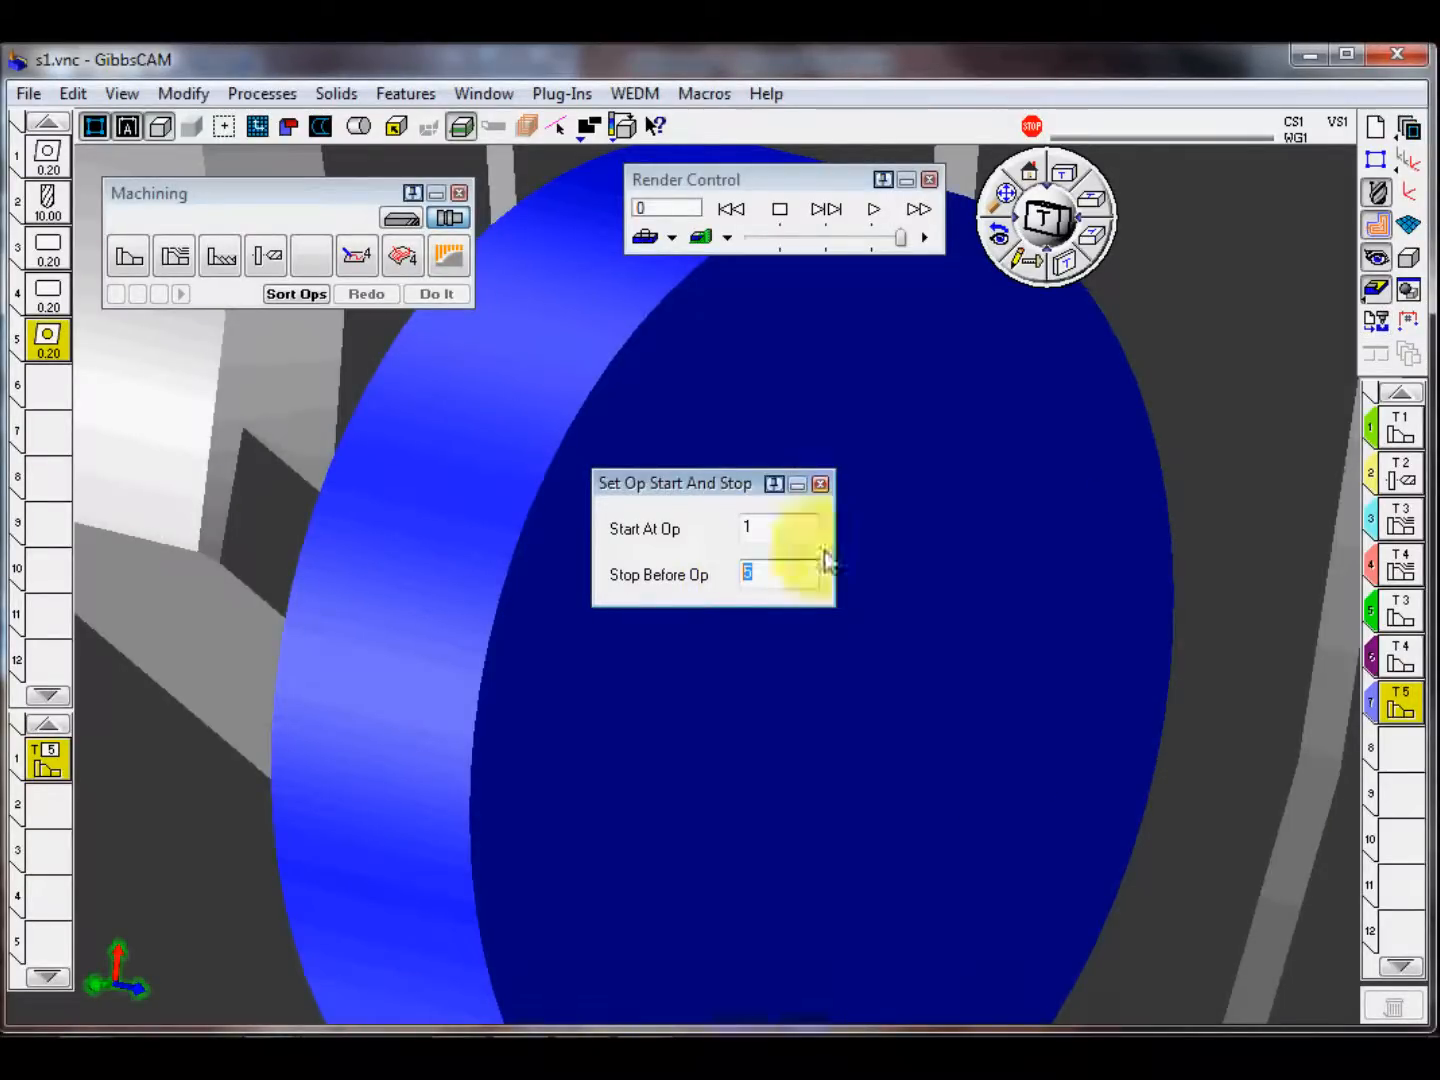
text(7)
click(821, 483)
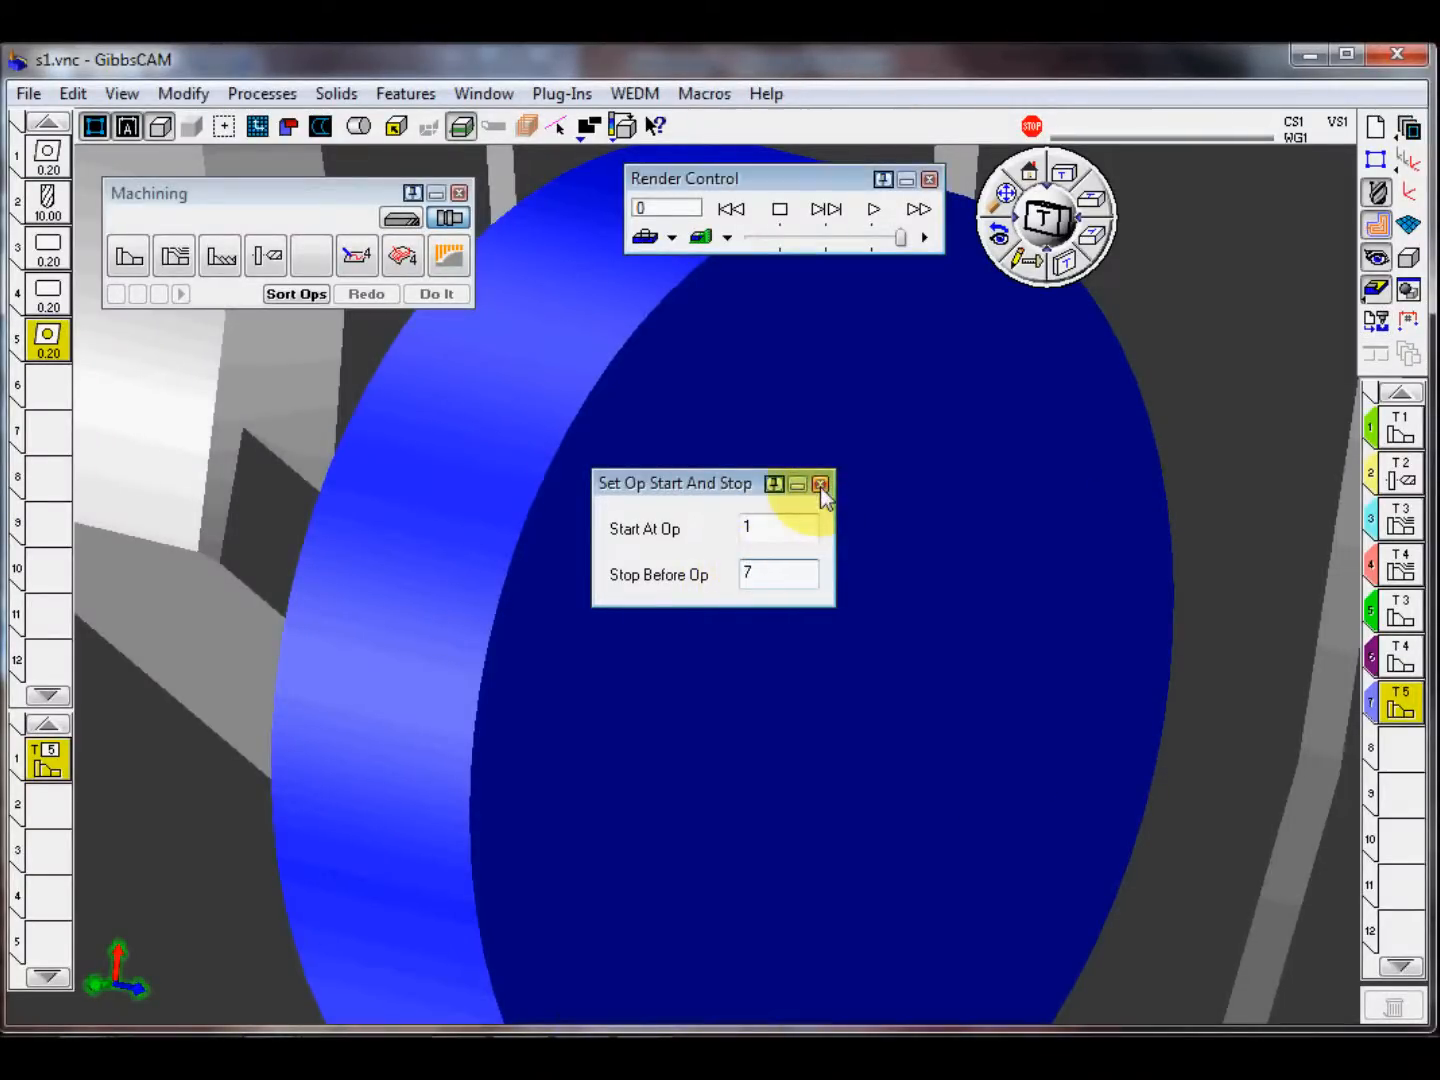
Step: Simulate up to the stop point, step through bore finishing operation 7, and close the simulation with the home view restored
click(733, 209)
click(872, 209)
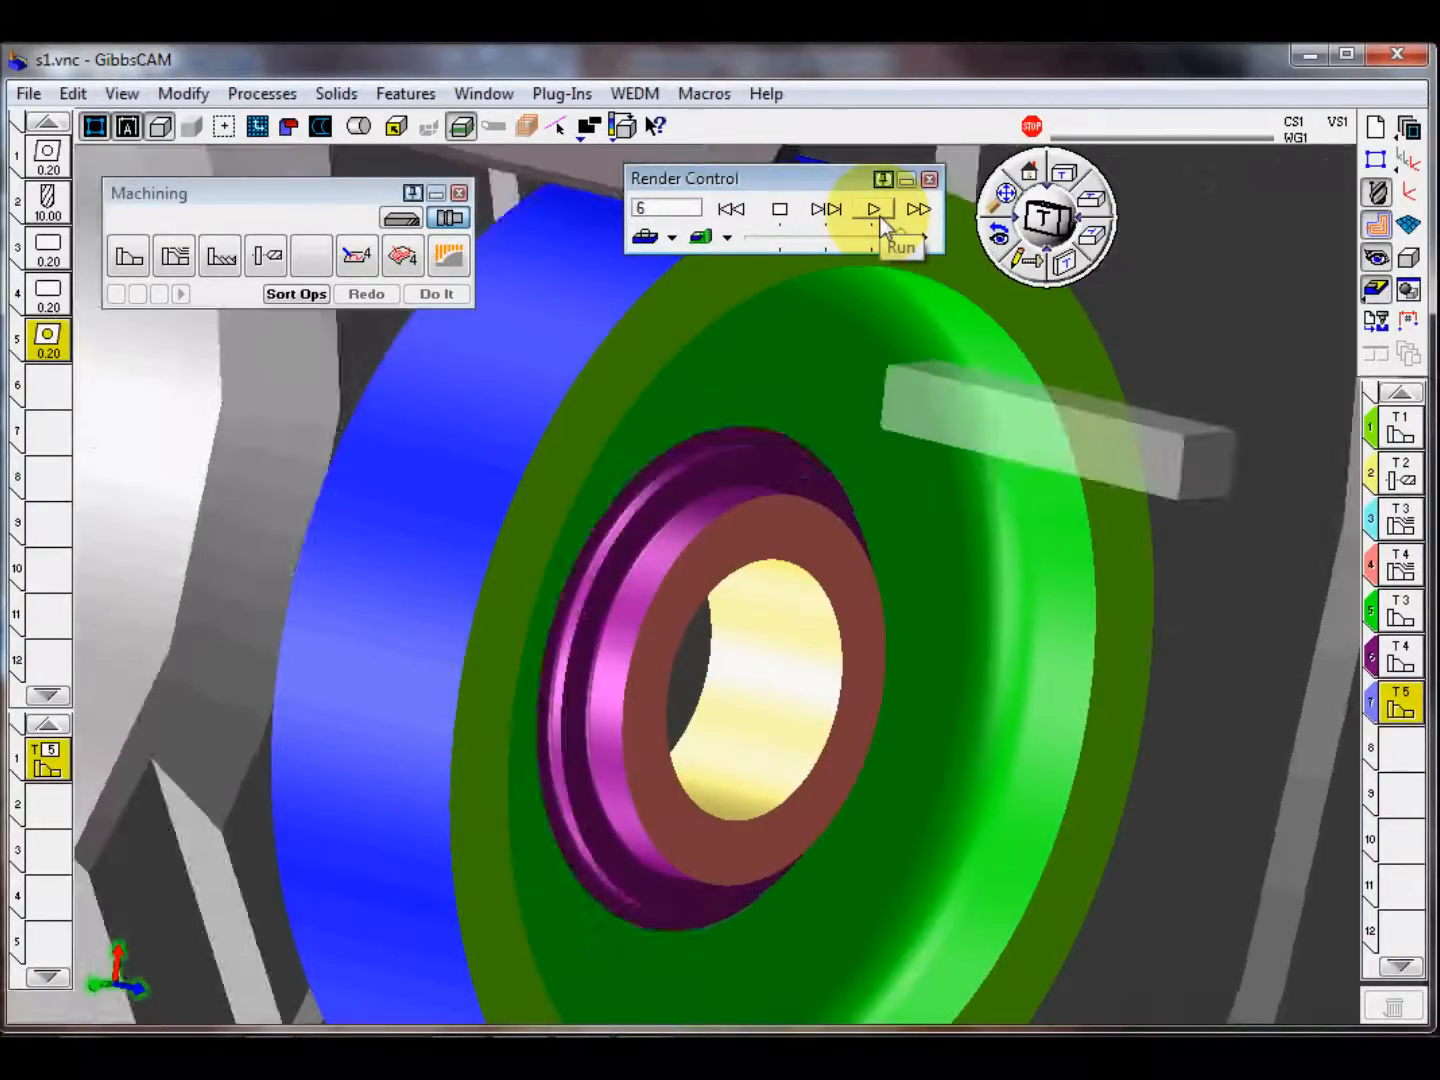
click(826, 210)
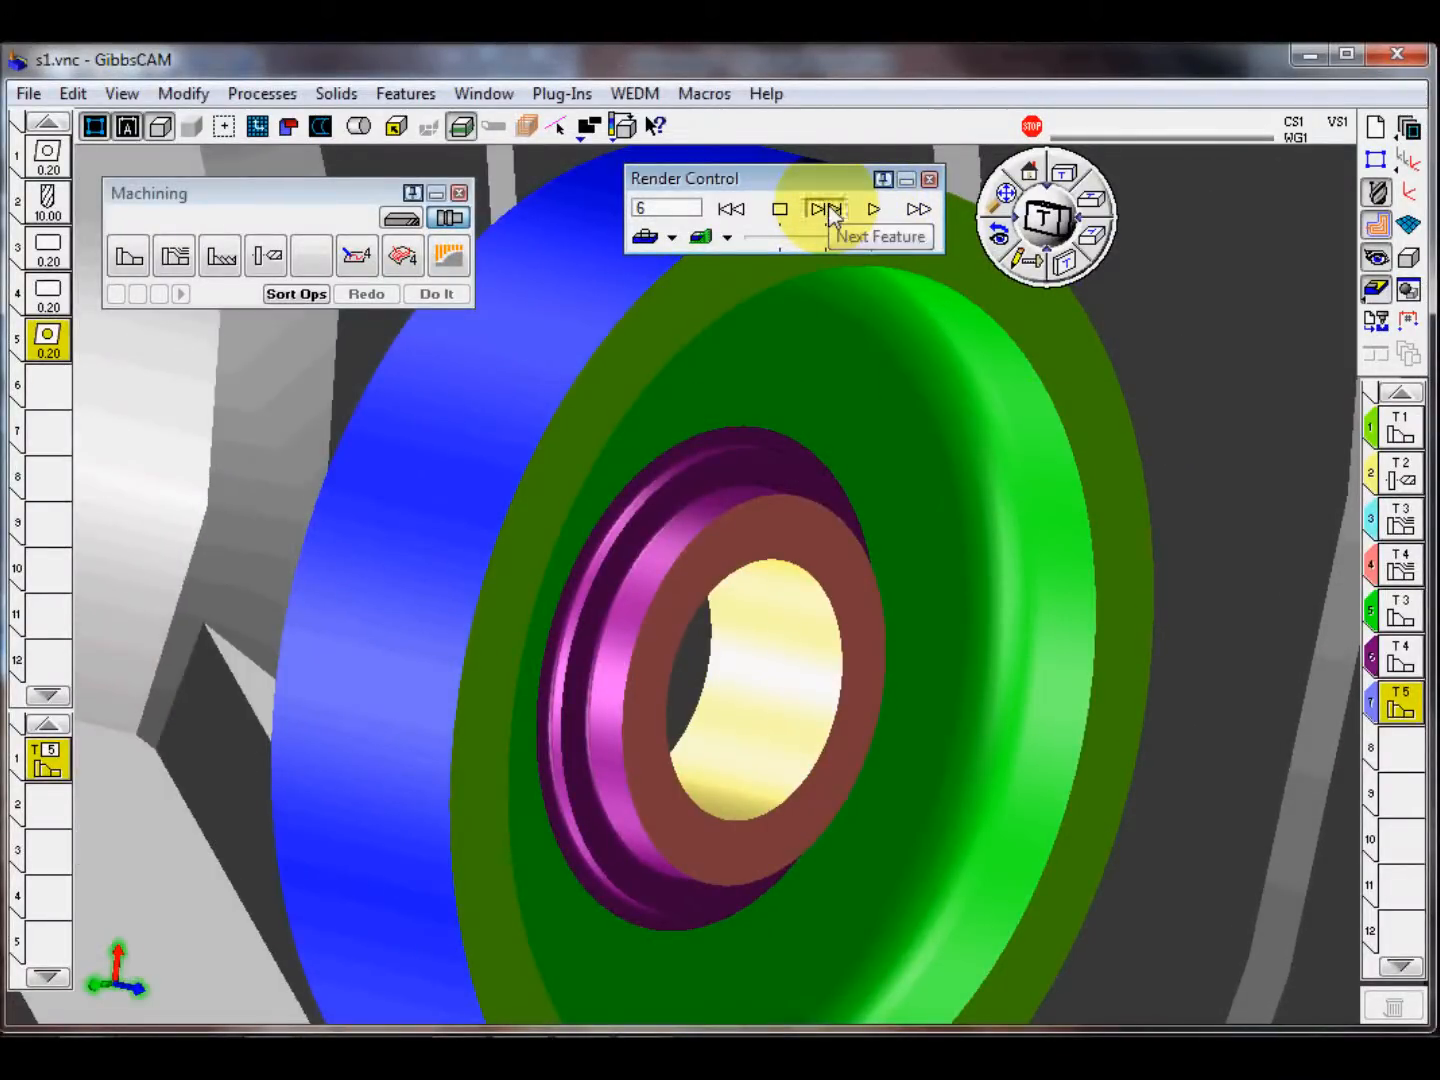
click(825, 210)
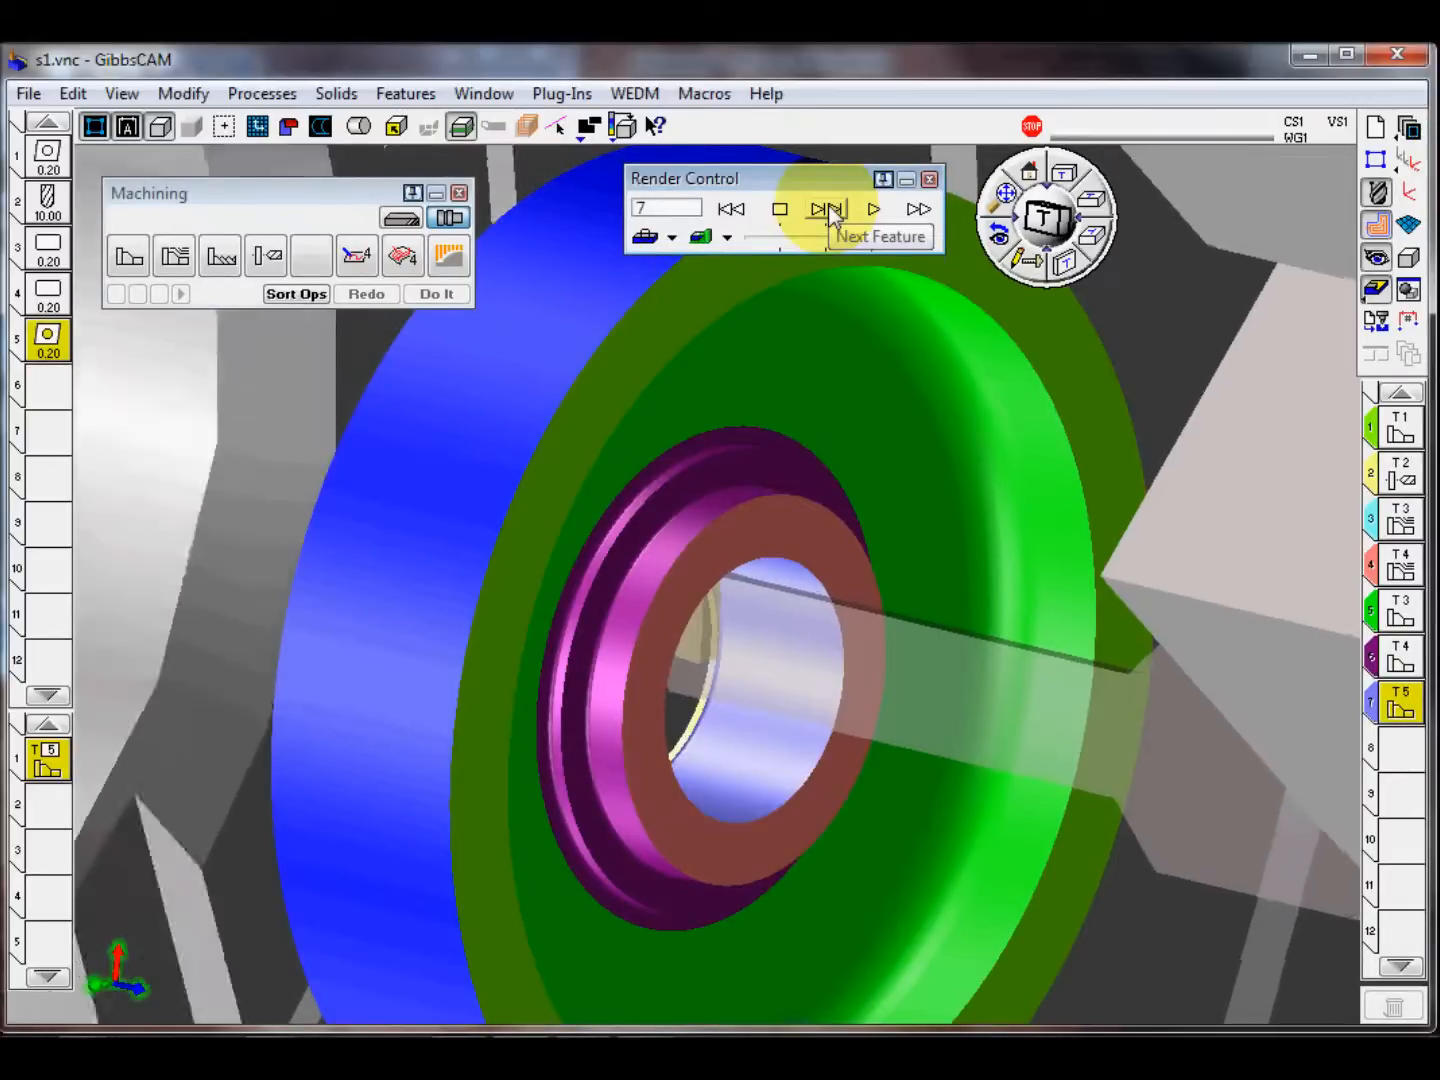
click(828, 211)
click(932, 181)
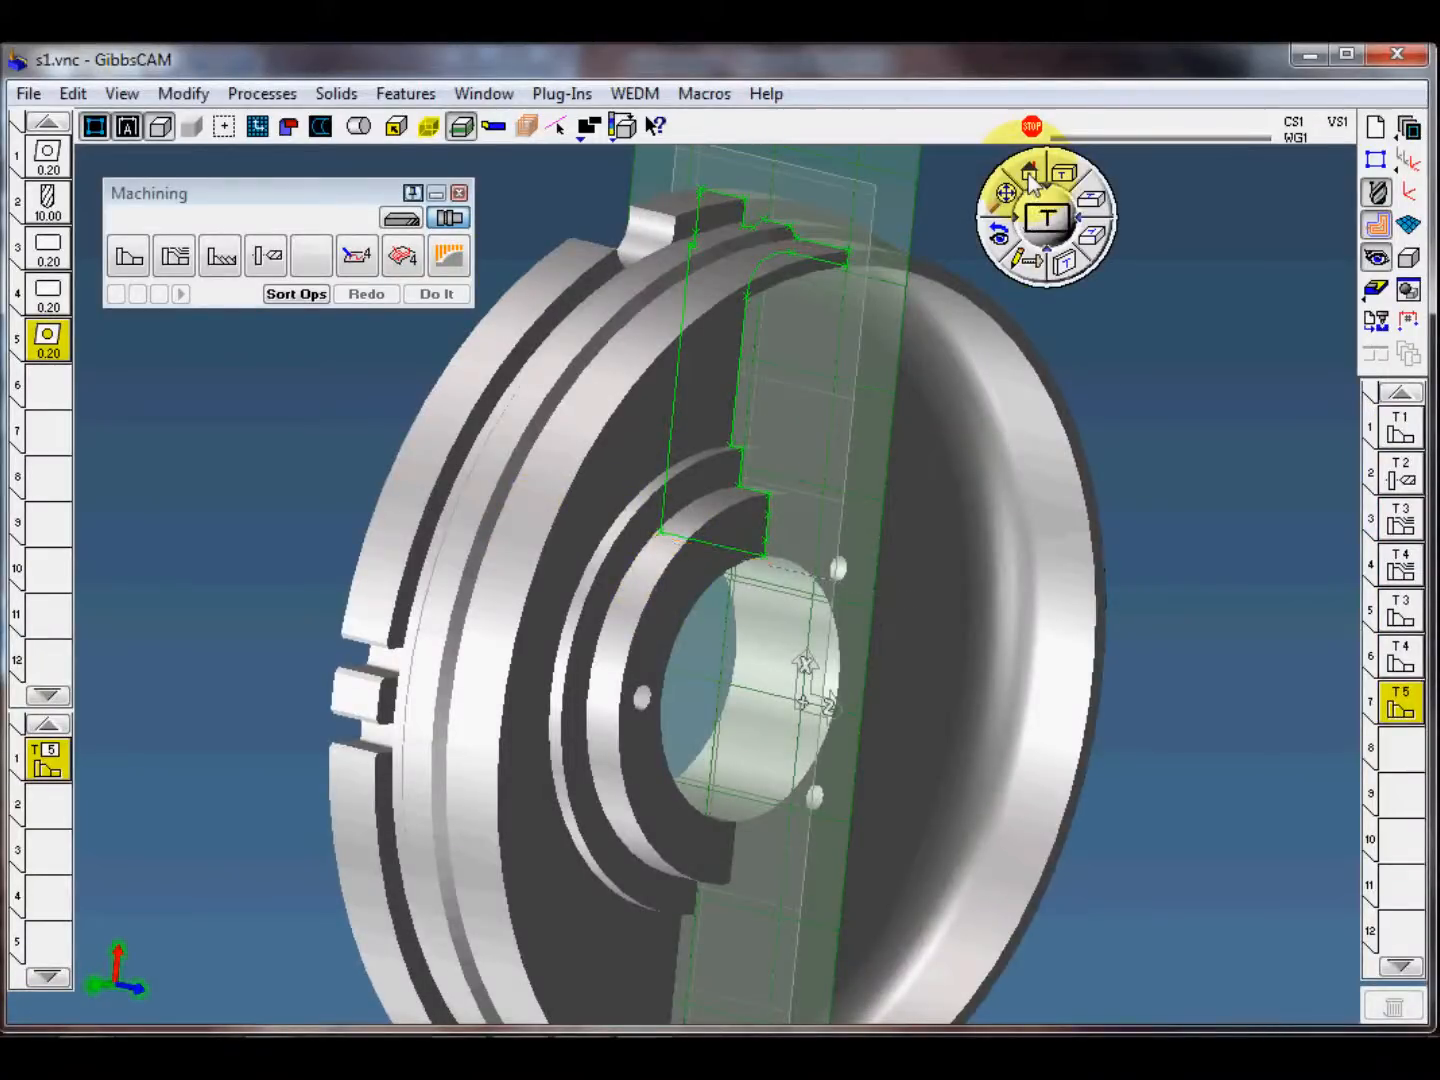
click(1030, 176)
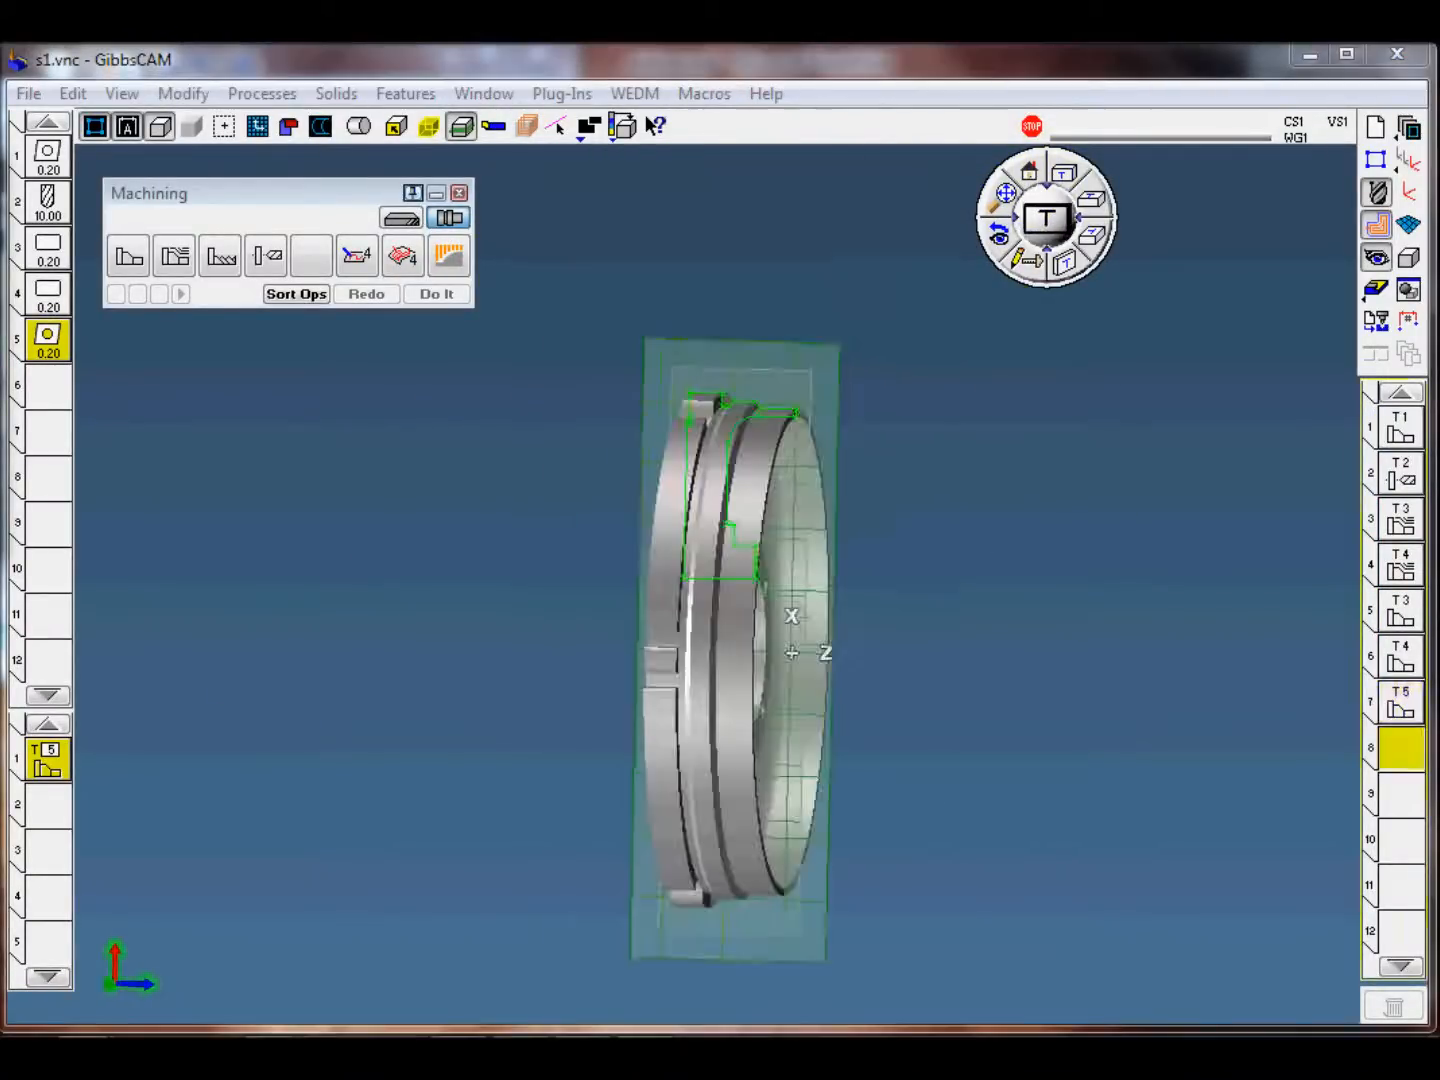
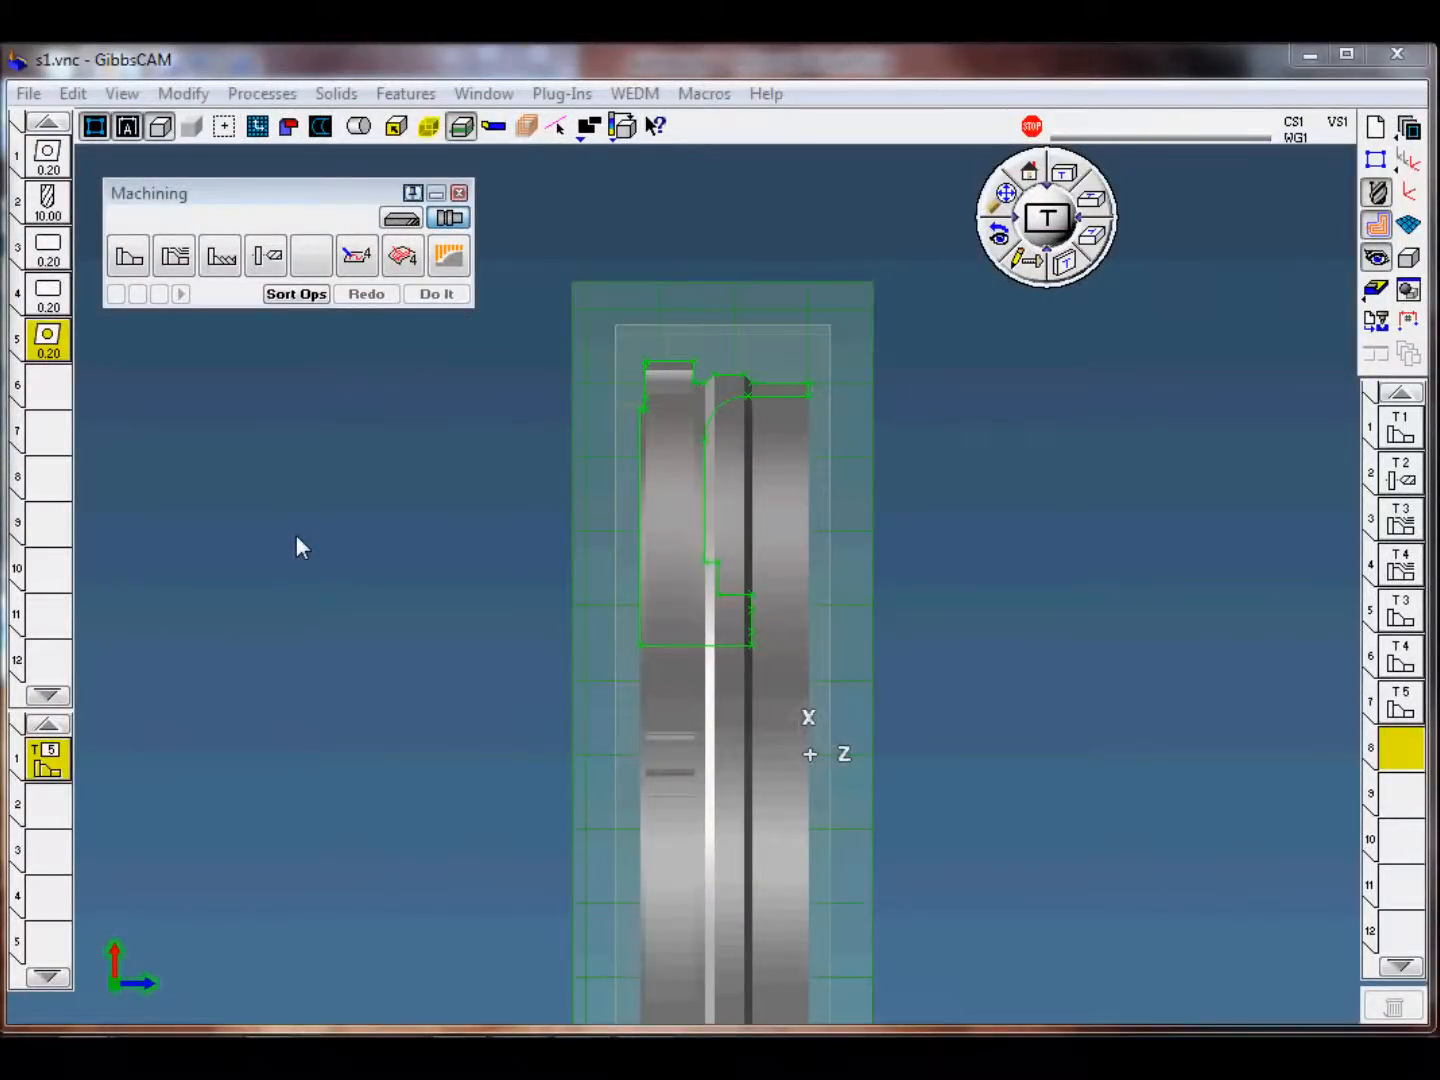
Step: Remove the bore finishing process from the process list and load the s1-7 OD rough process template
middle_drag(402, 544, 386, 715)
scroll(432, 638, up, 1)
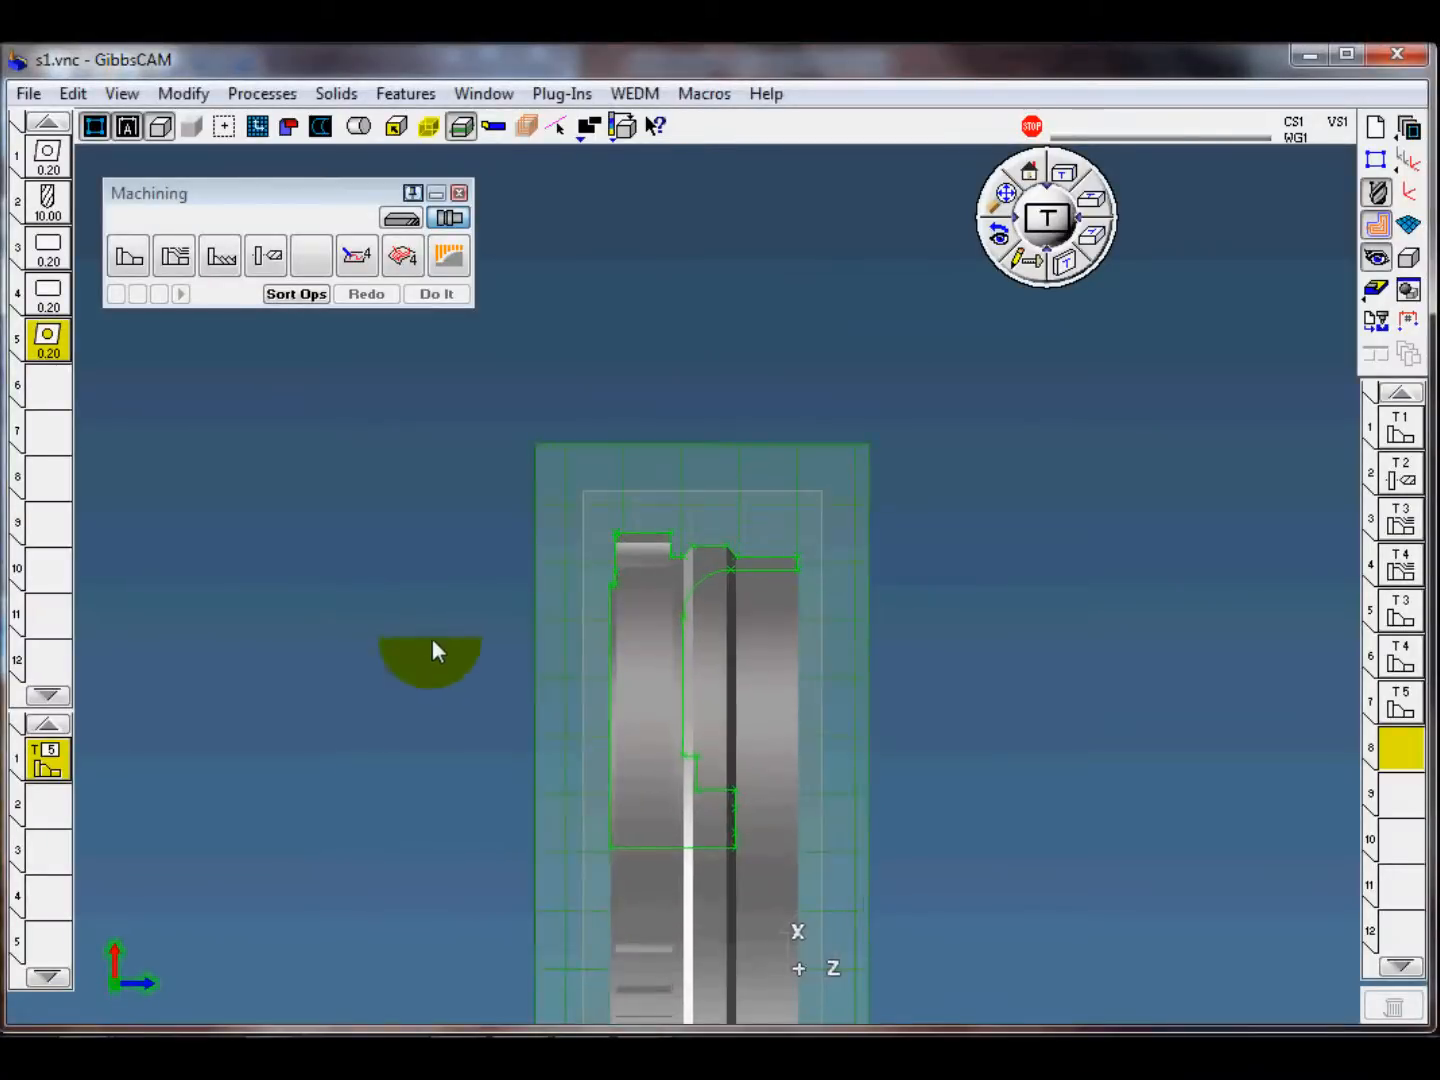
scroll(432, 638, up, 2)
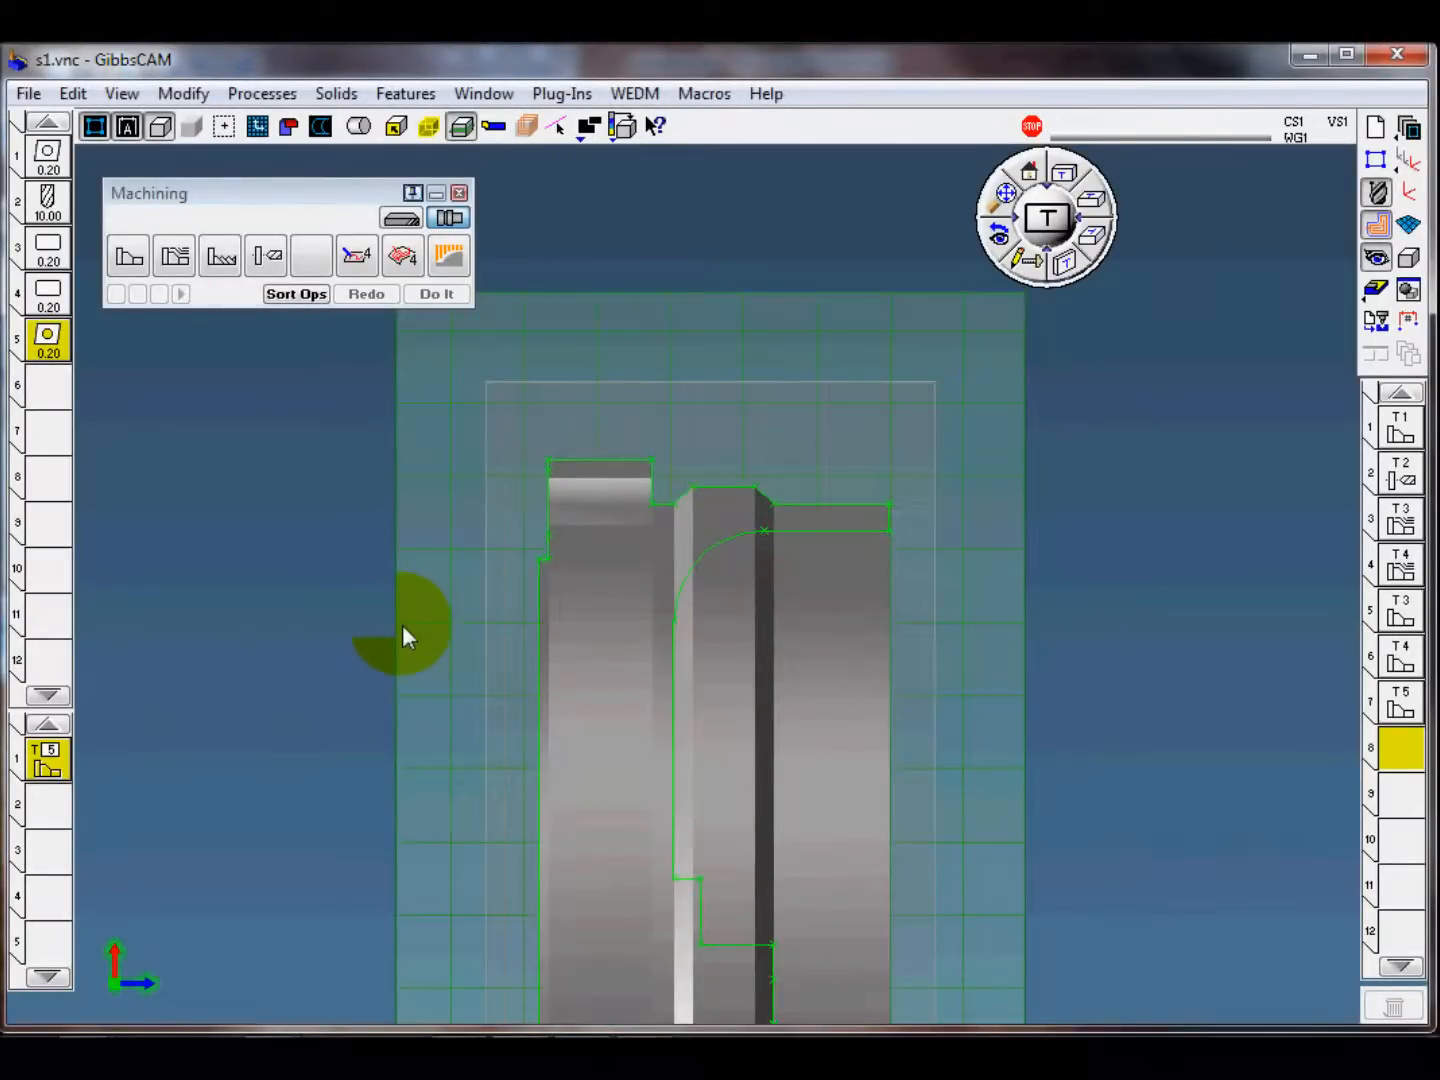
click(48, 757)
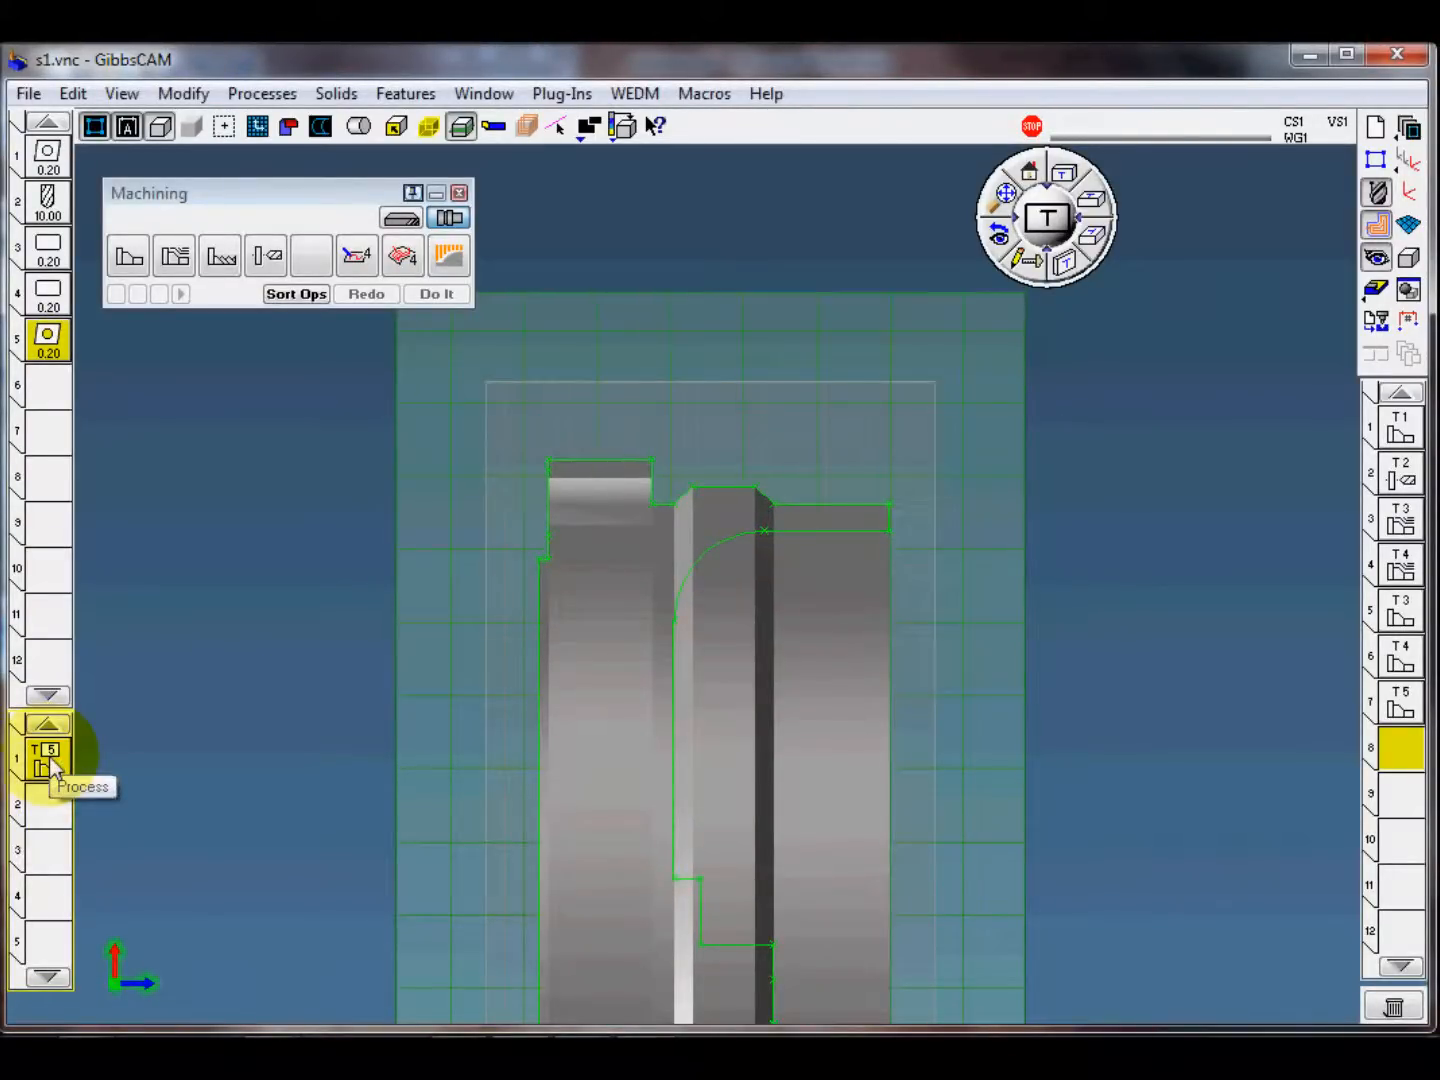
key(Delete)
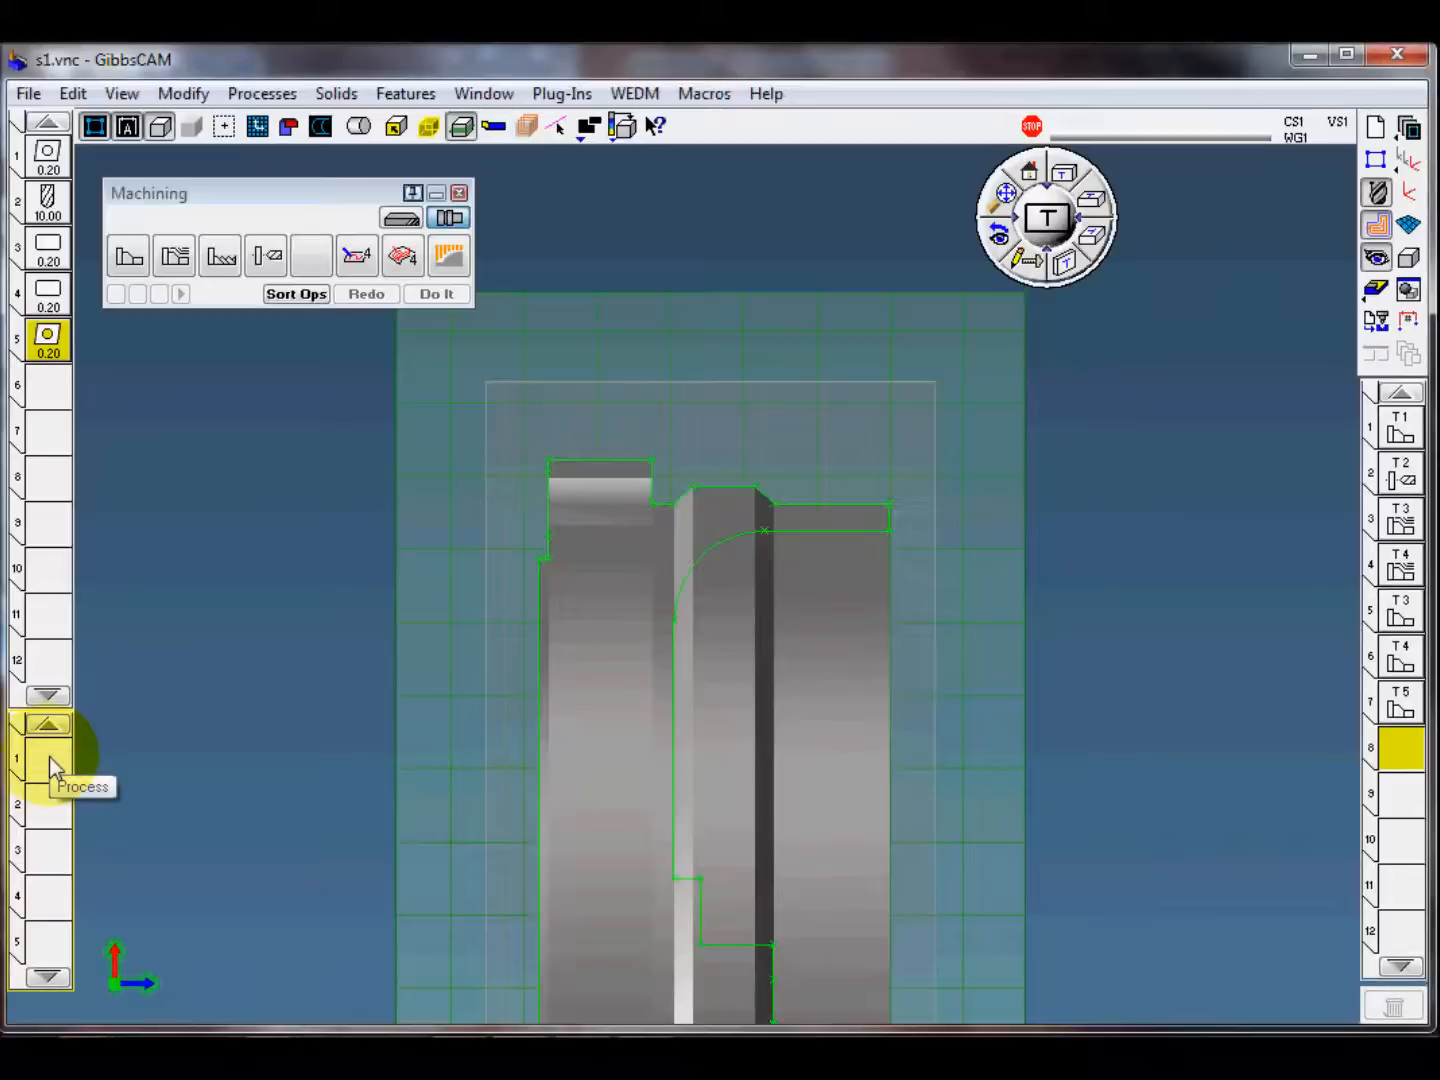
click(257, 94)
mouse_move(330, 250)
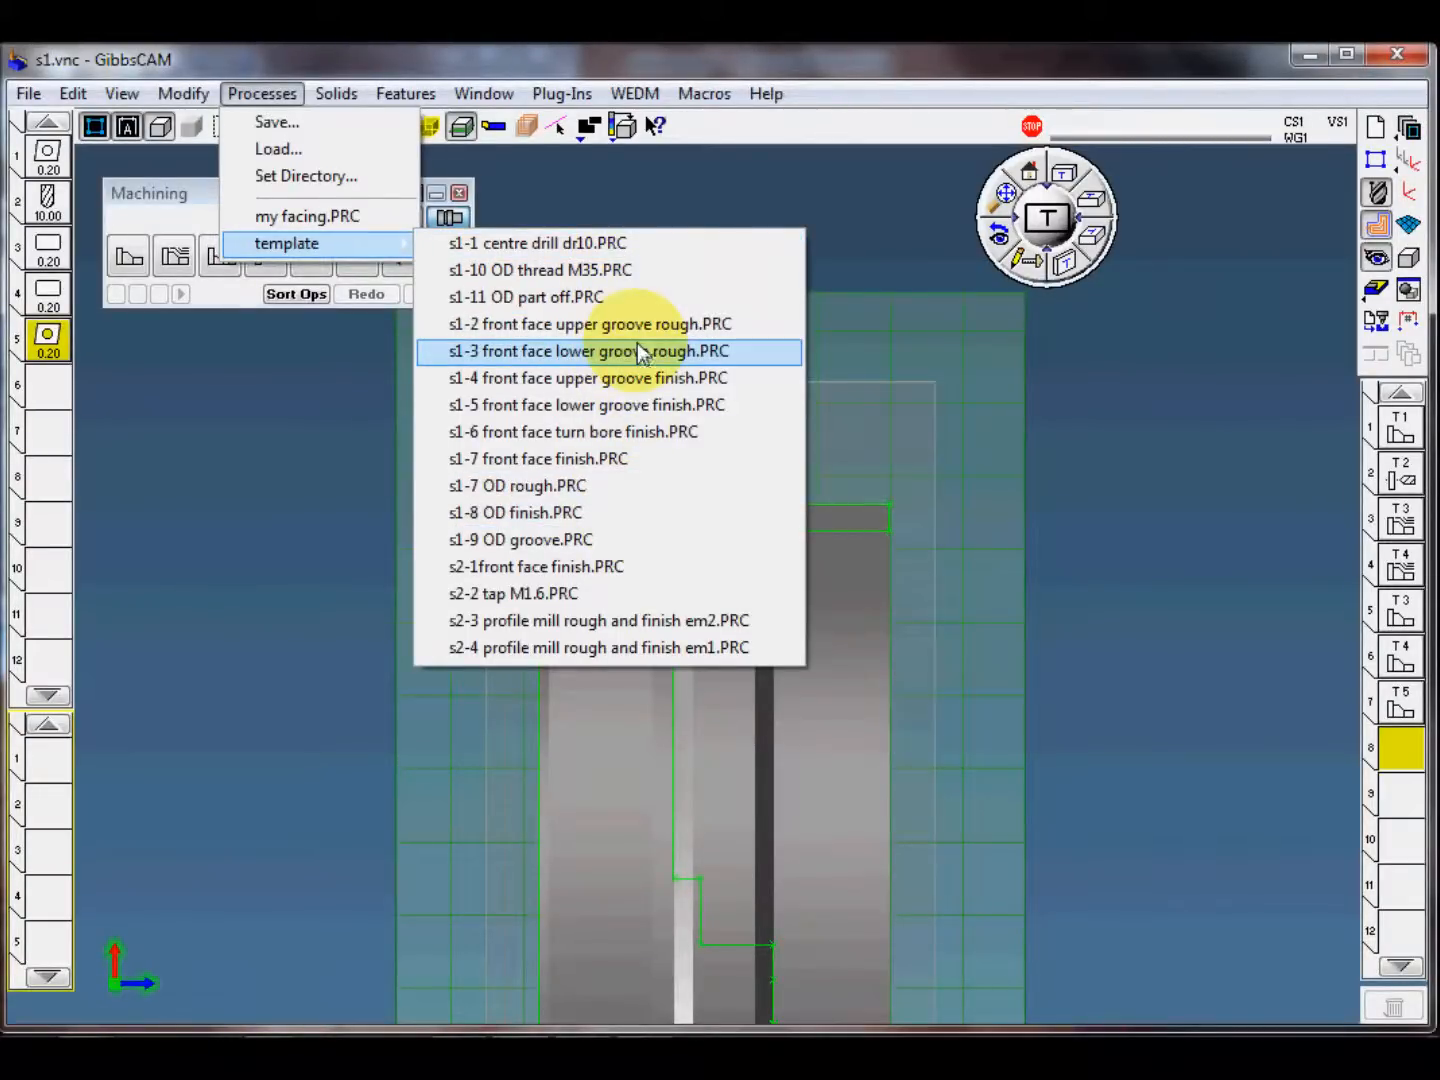
click(599, 487)
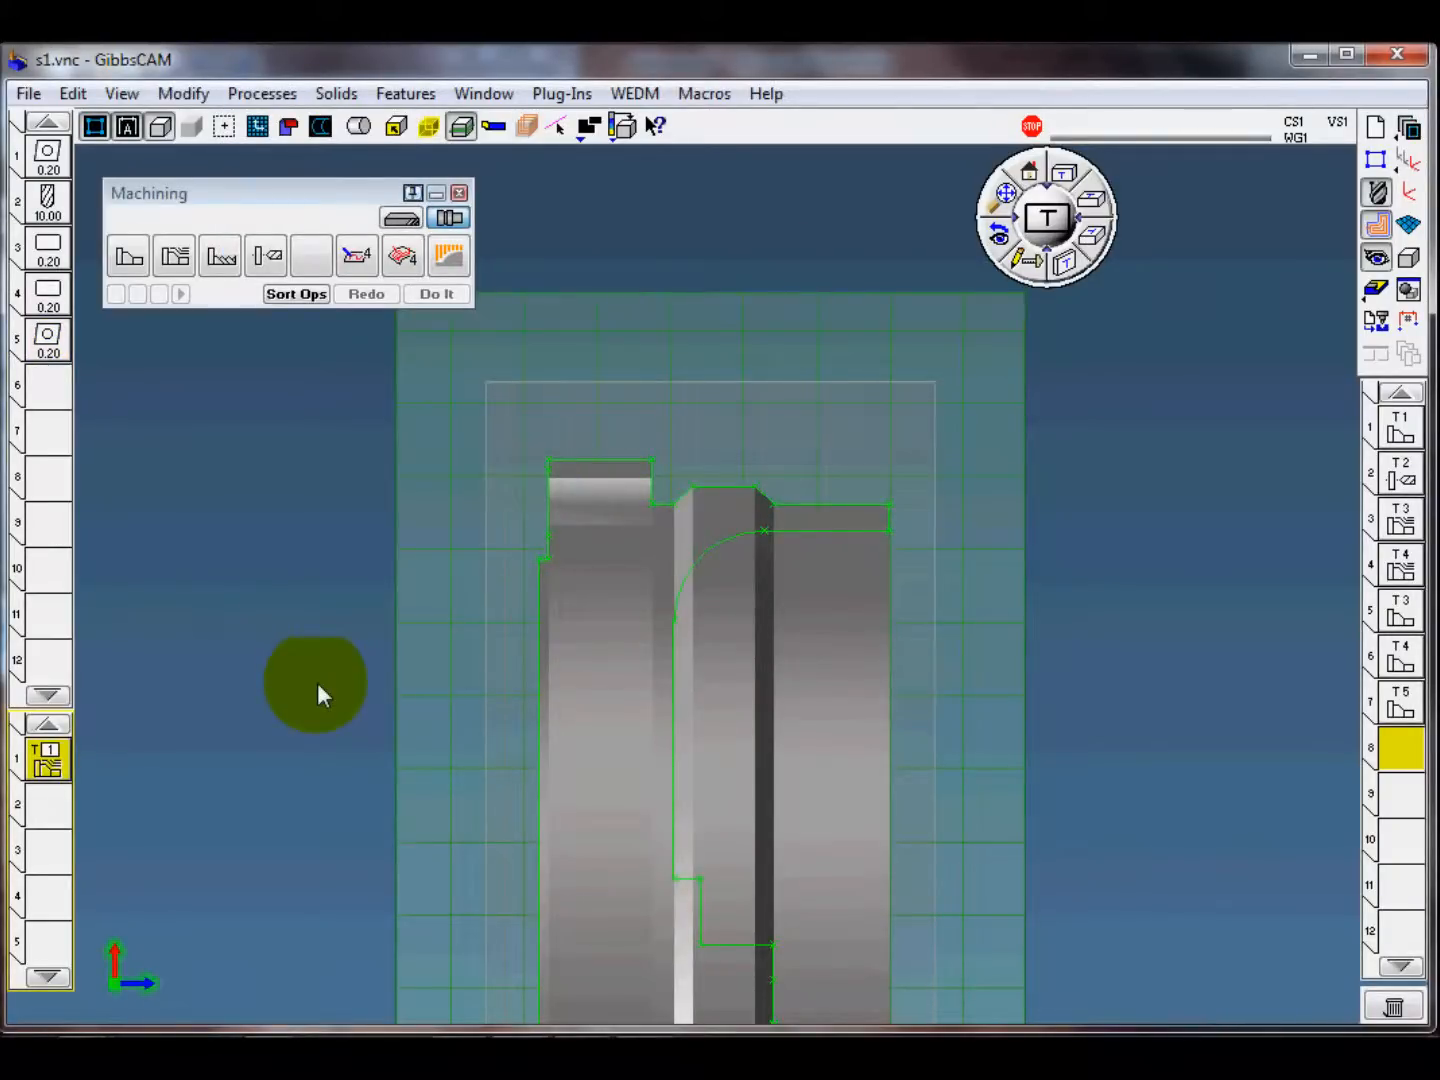
Step: Select the outer profile for OD roughing, with the cut starting beyond the front face and ending on the rear collar's outer edge
click(813, 513)
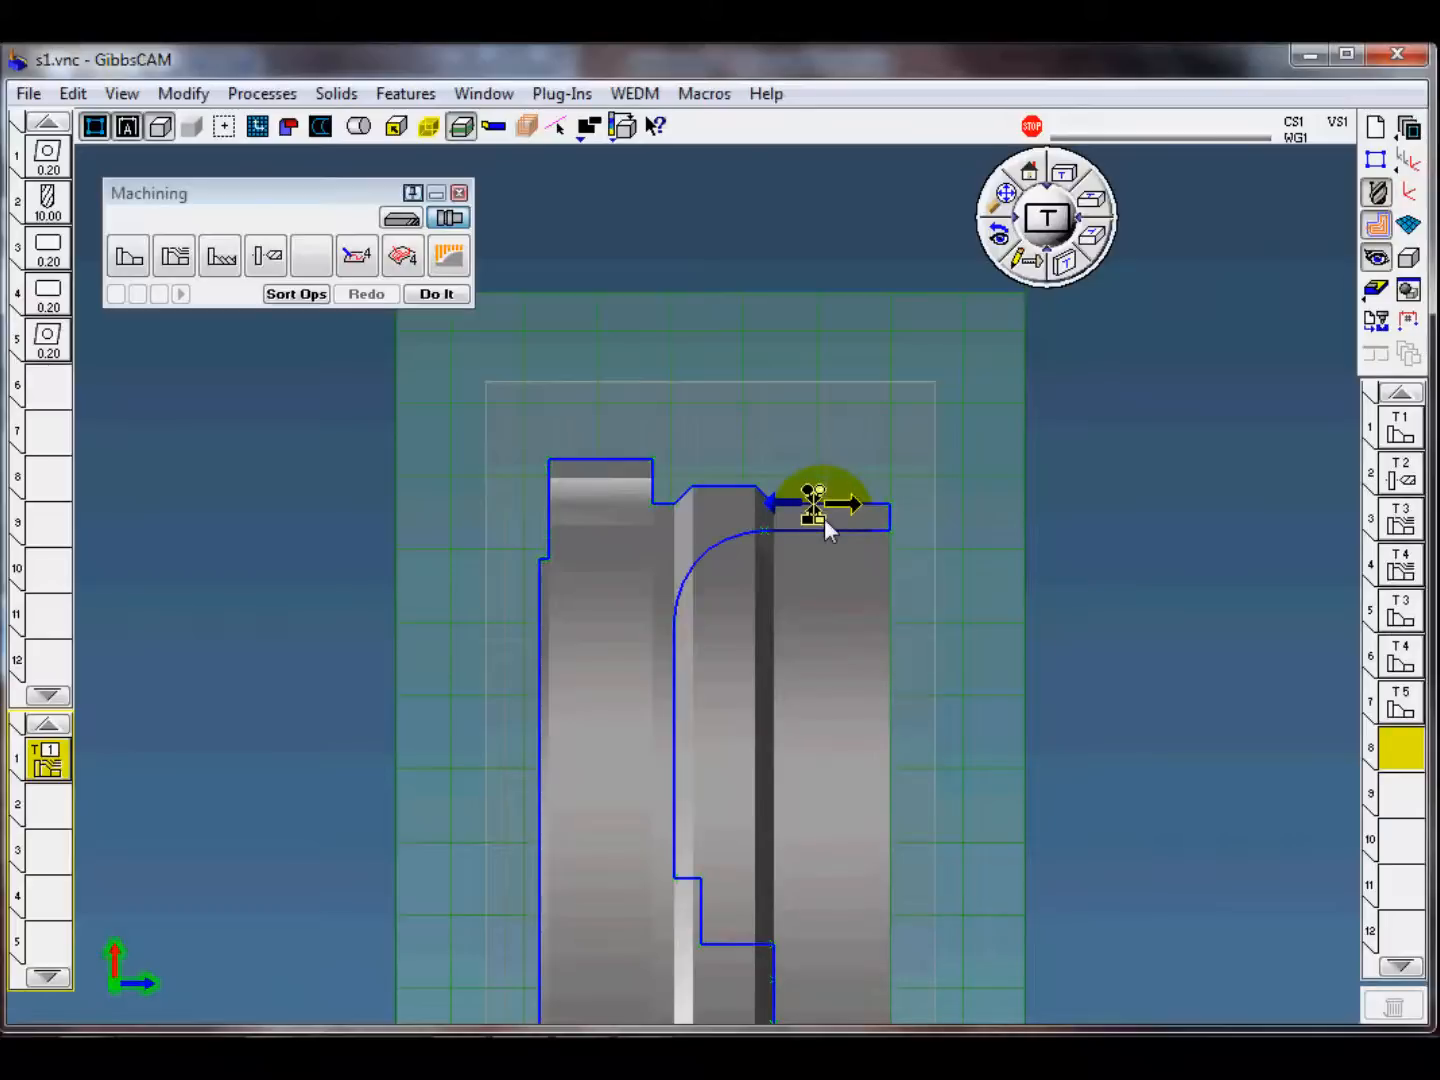
click(823, 517)
click(1087, 496)
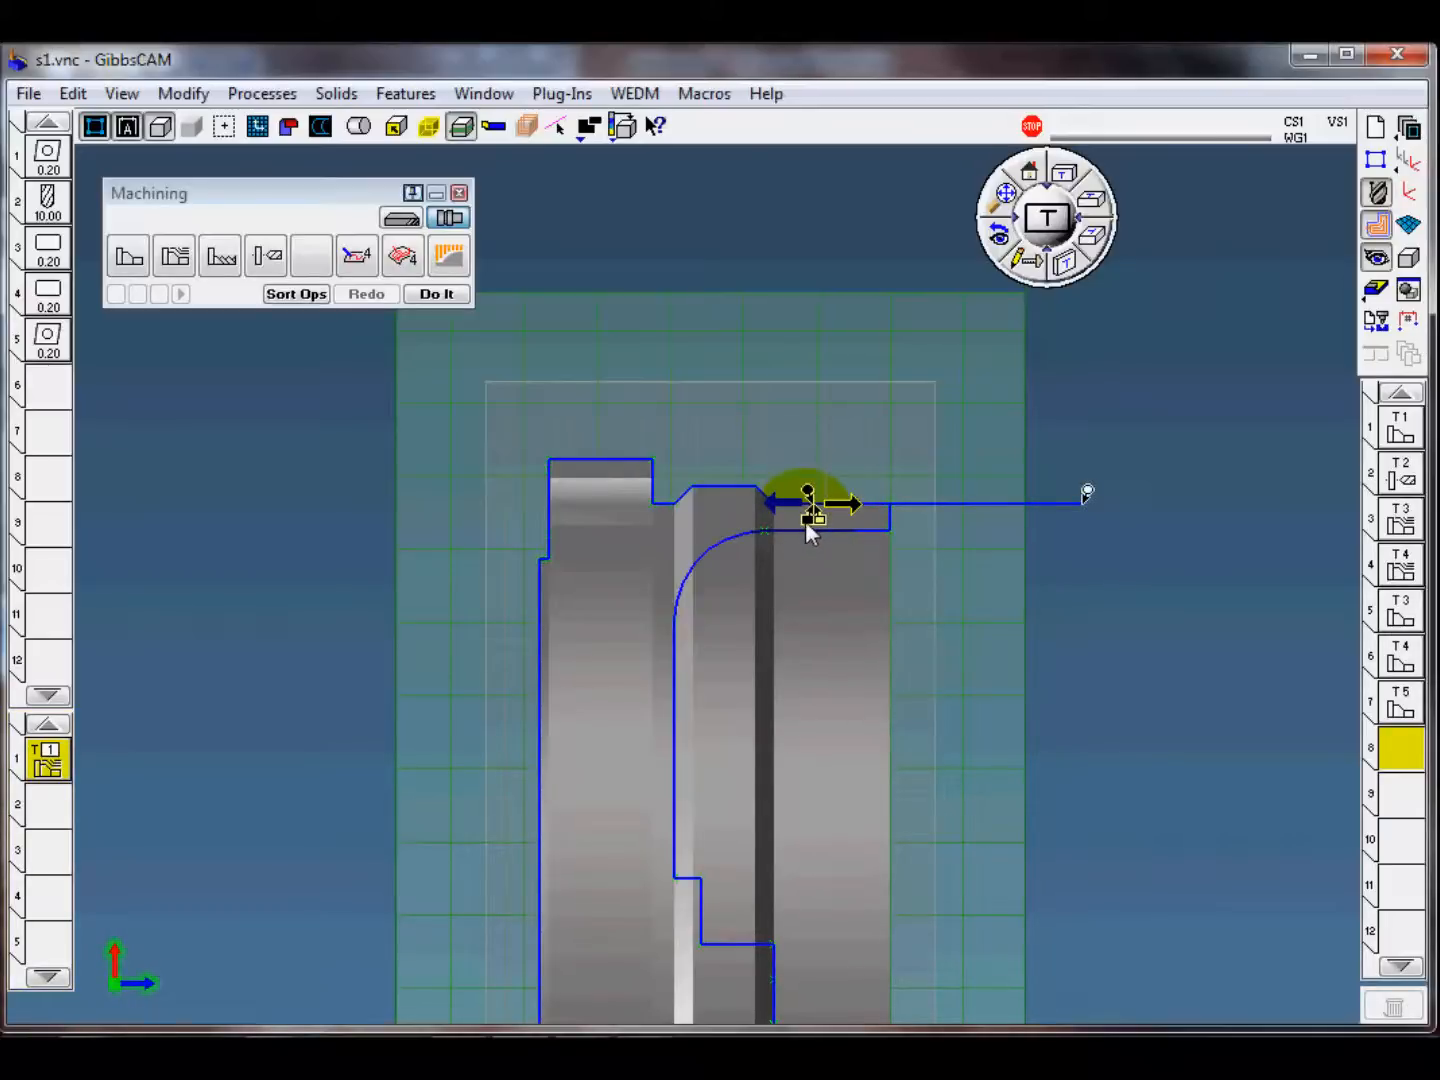
click(580, 472)
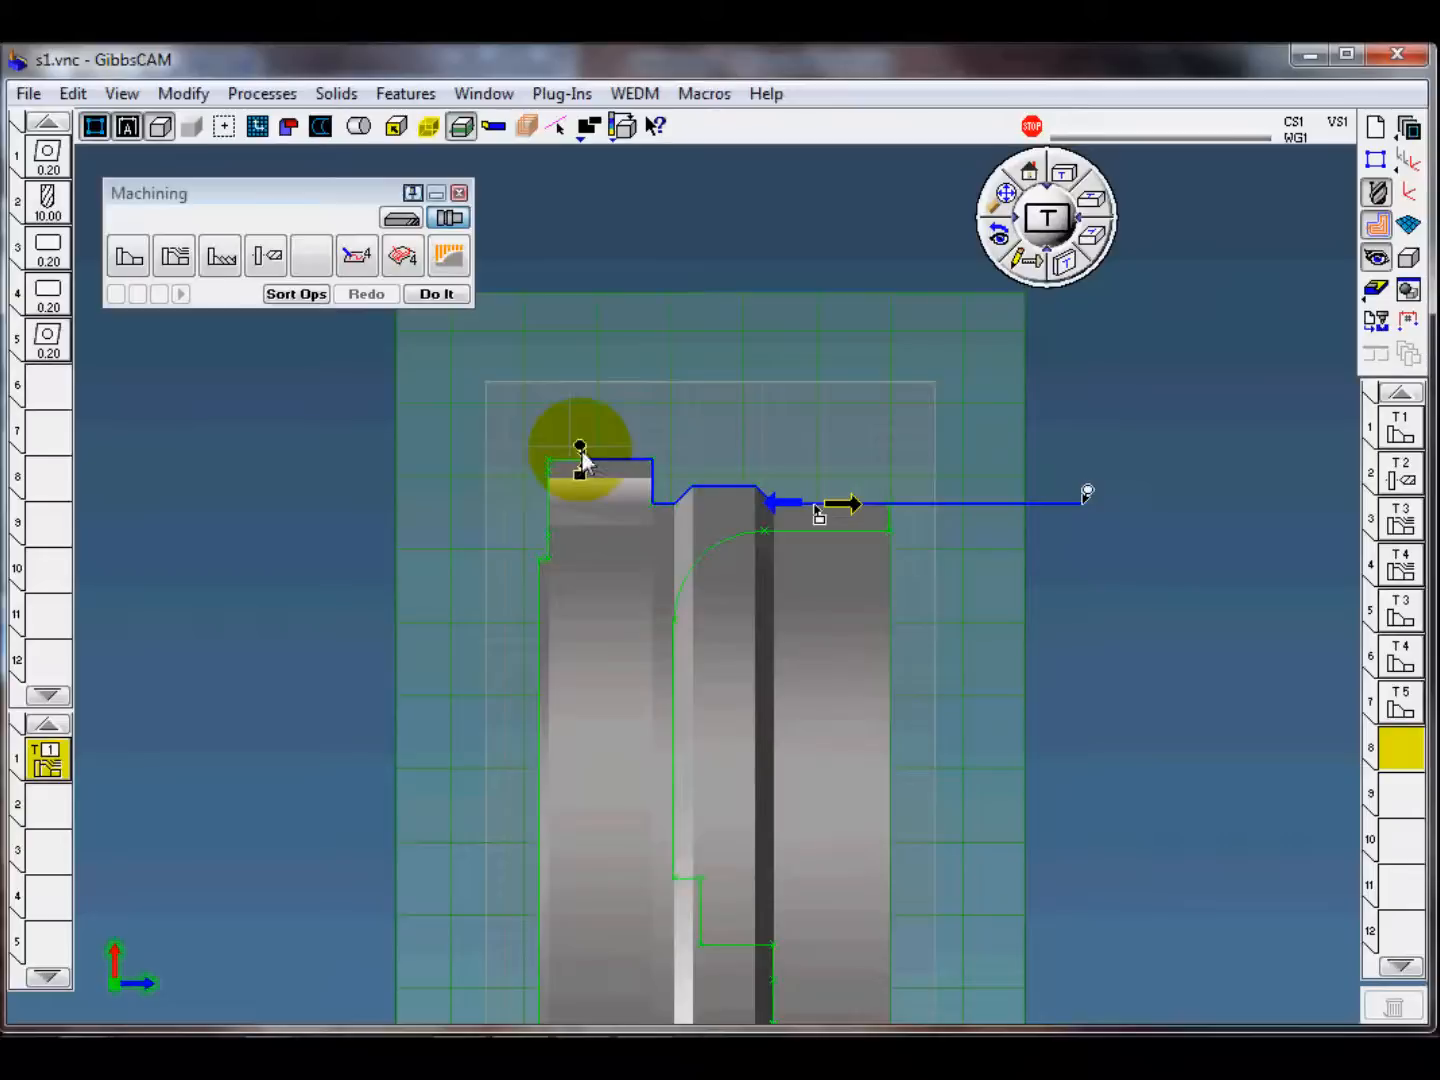
Step: Move the cut's end point by 3 past the back of the collar and create the OD roughing operation
right_click(581, 475)
click(653, 491)
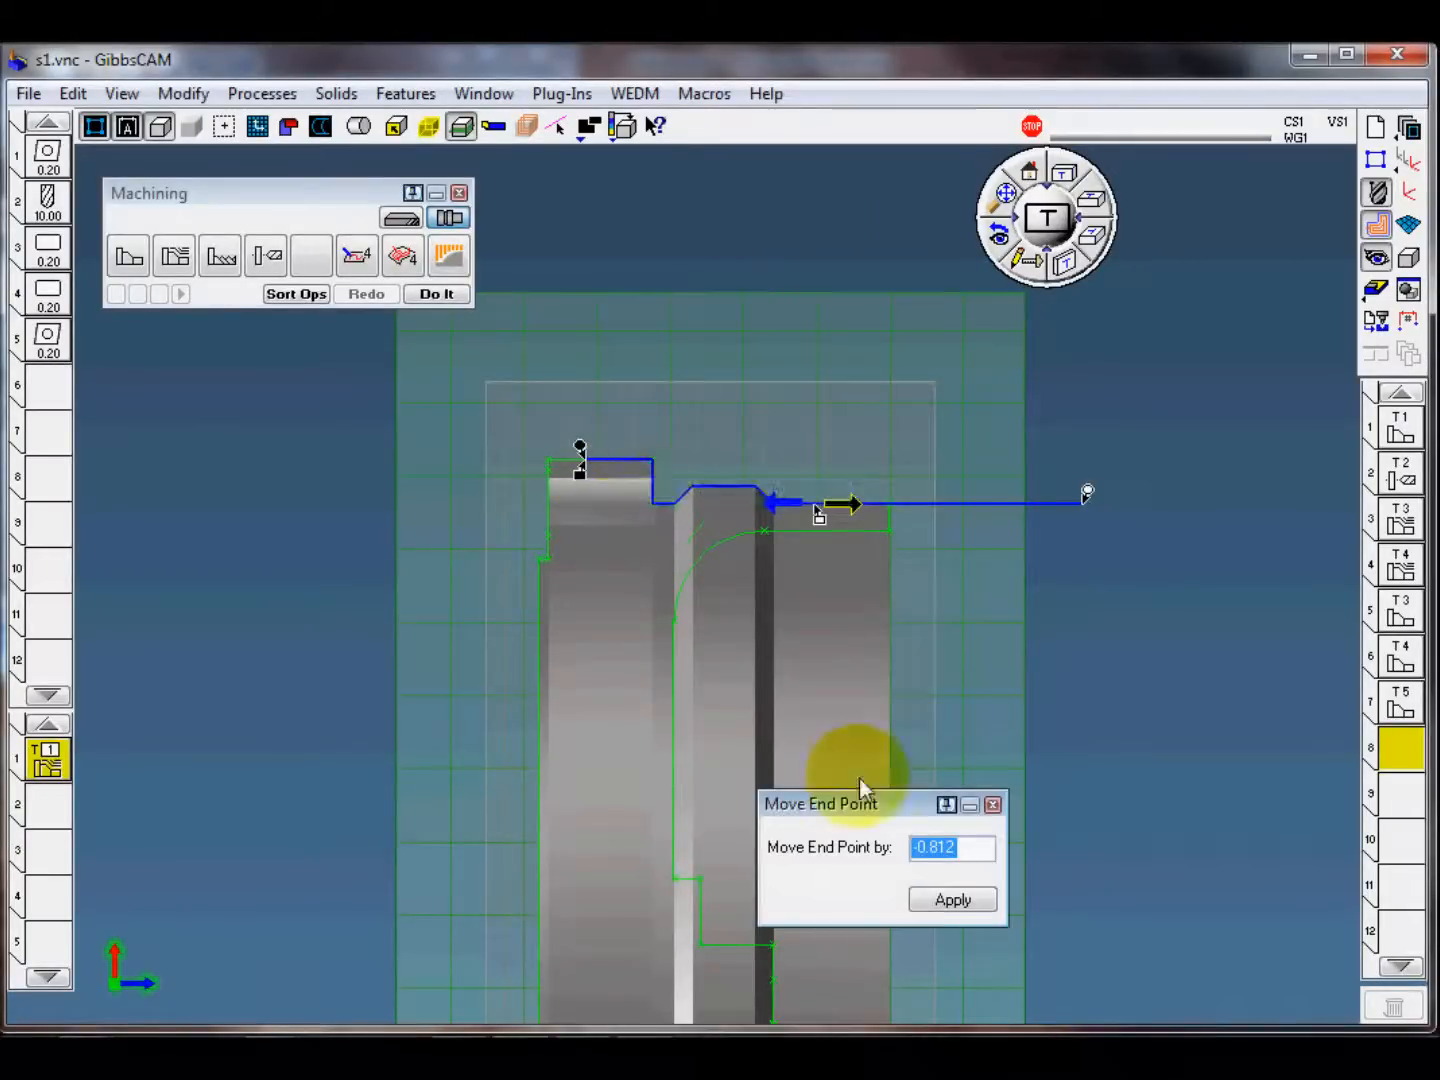
click(955, 898)
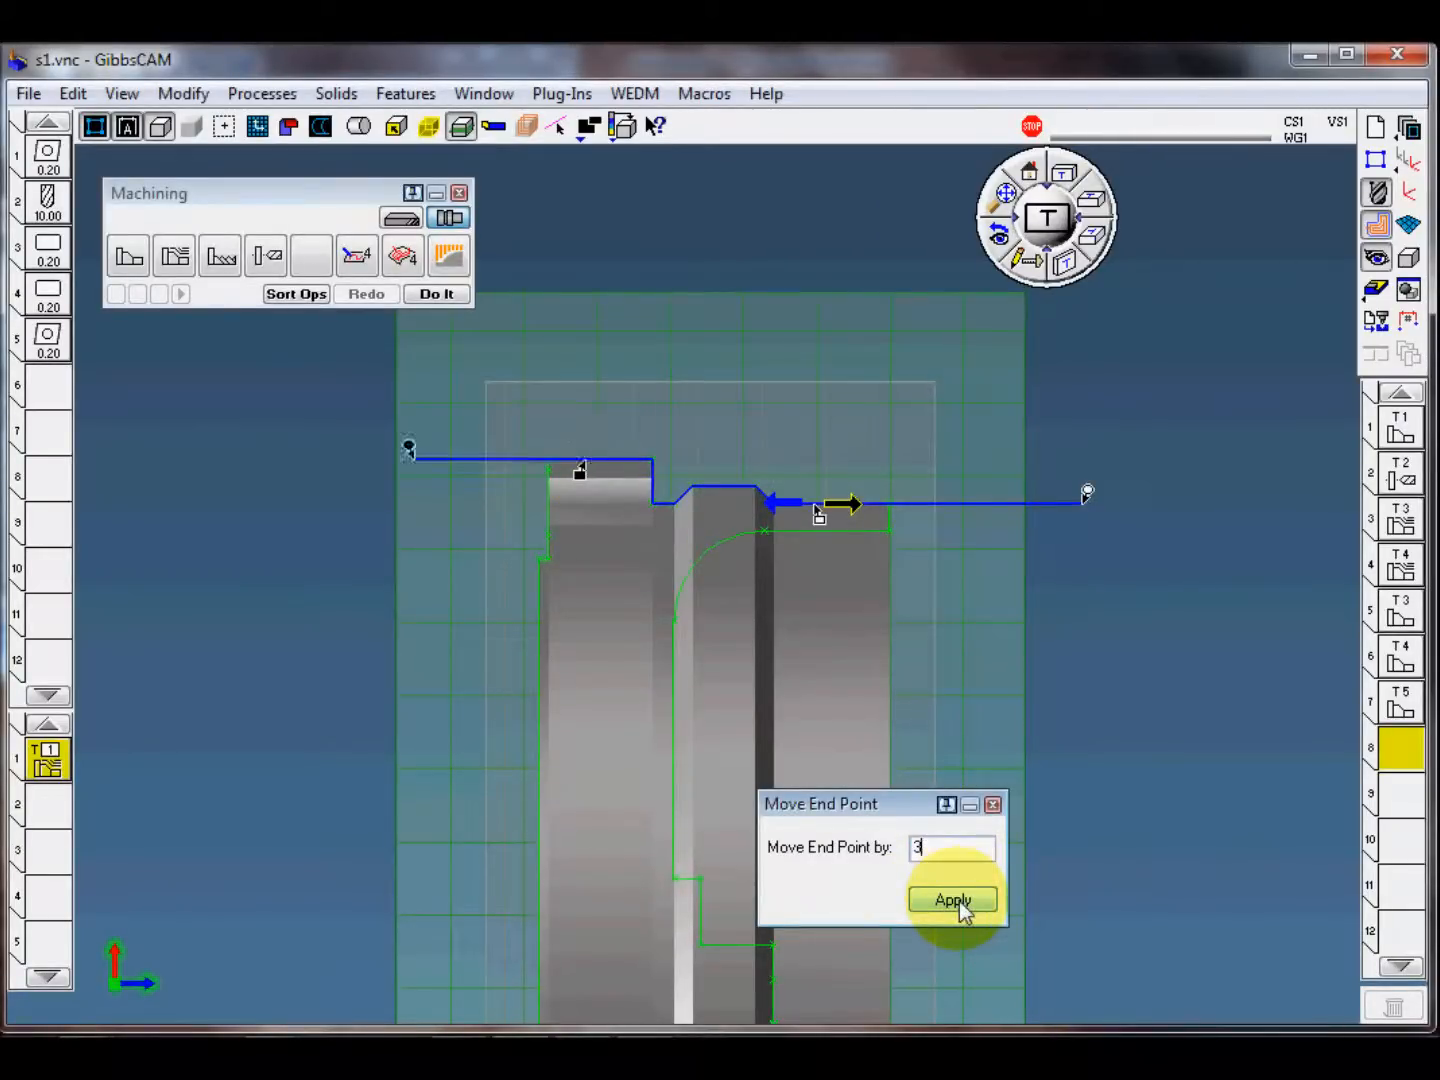
click(993, 805)
click(408, 448)
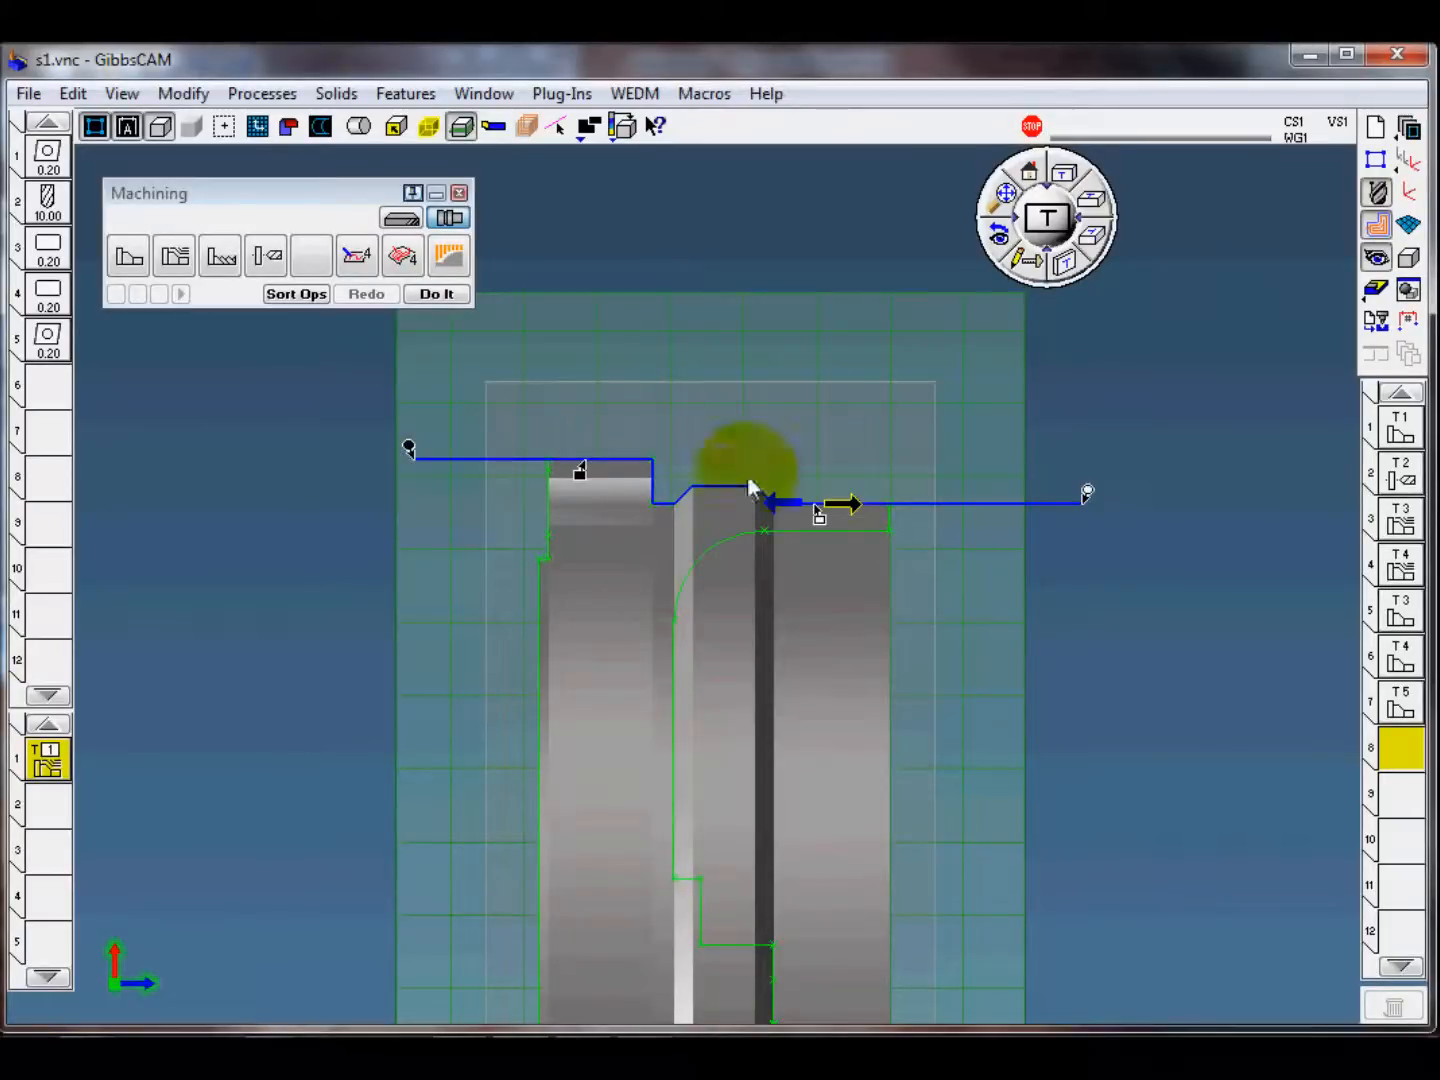
click(443, 293)
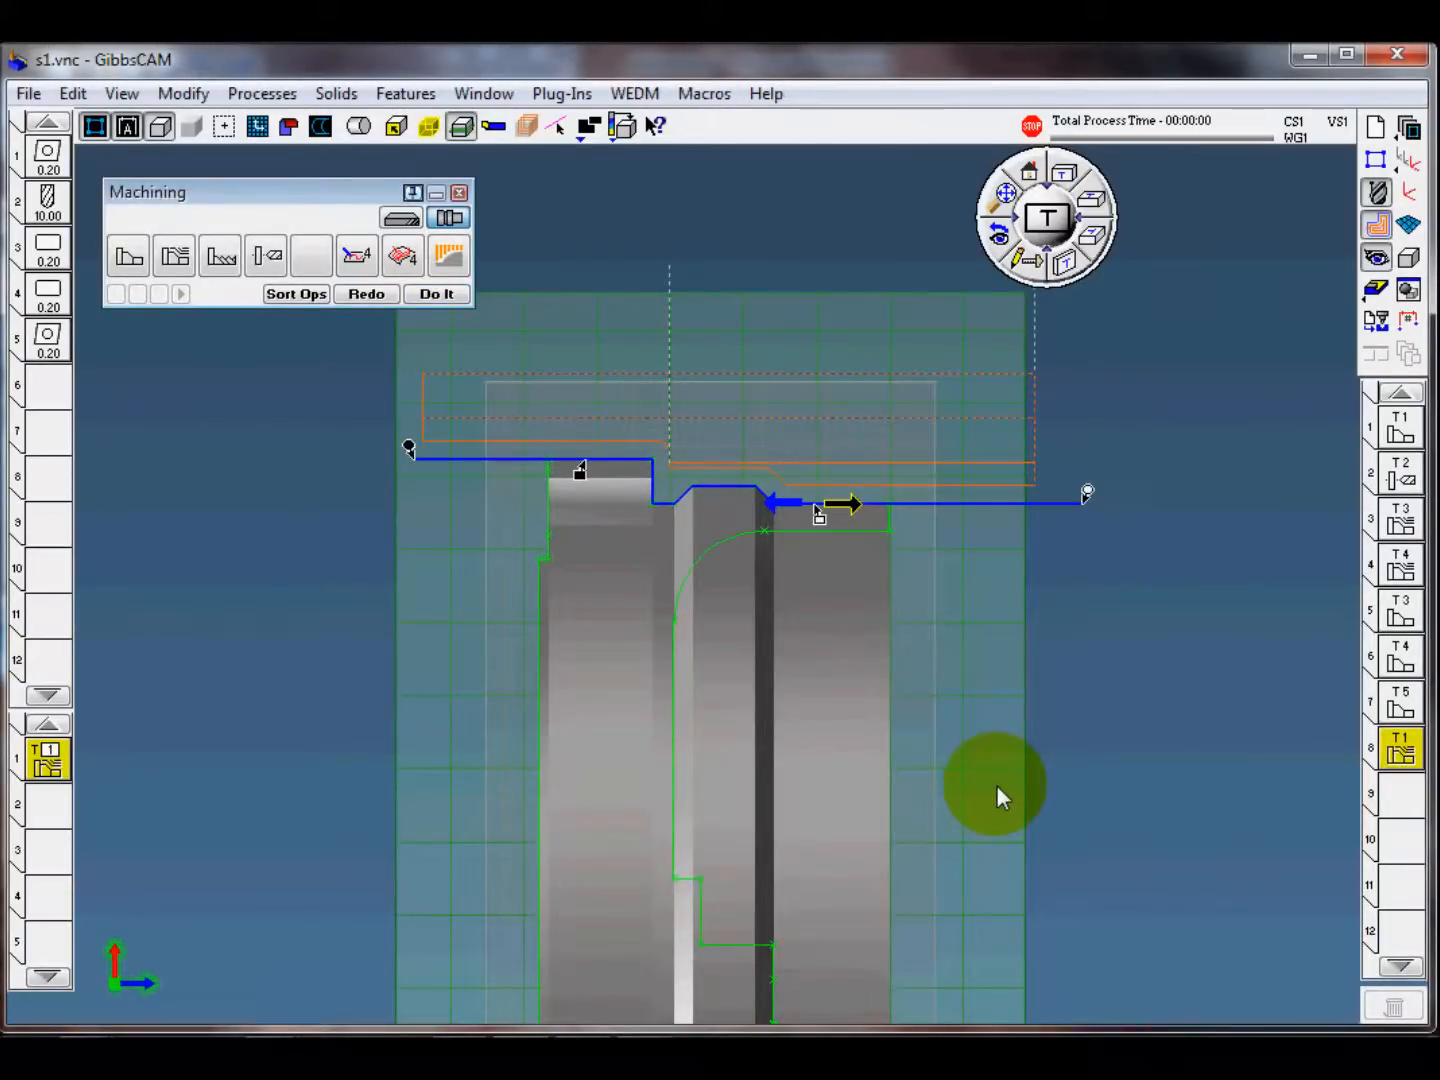
Step: Examine the OD roughing toolpath near the outer groove and the roughing process's cut direction axes
click(1070, 654)
scroll(671, 431, up, 3)
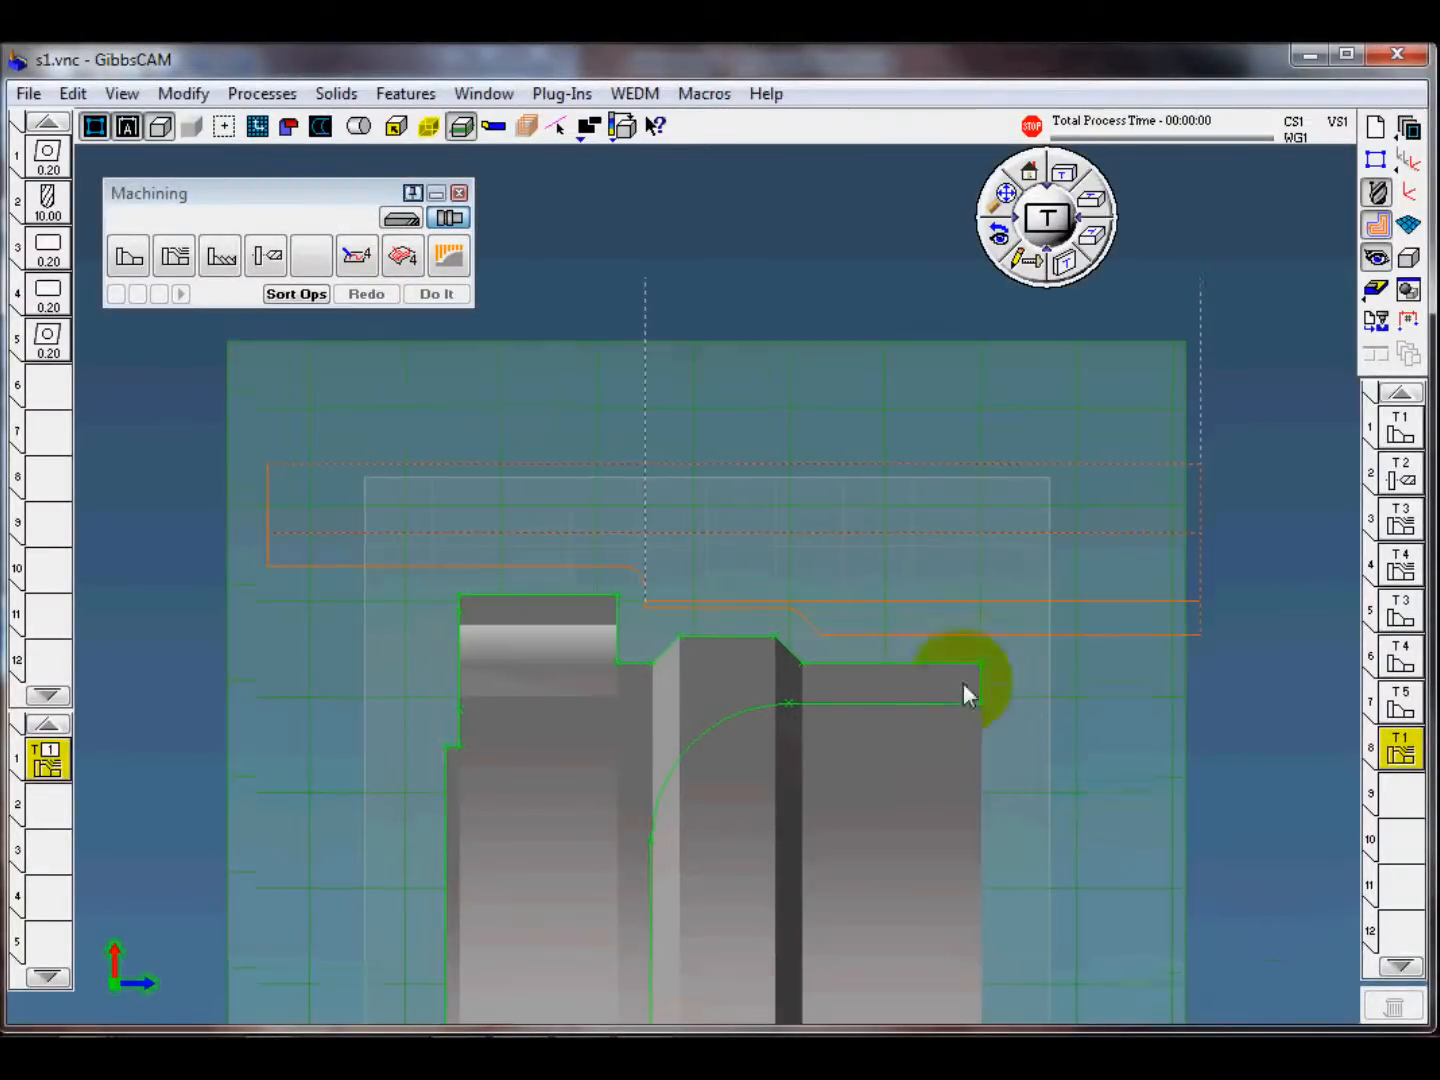
scroll(945, 679, up, 3)
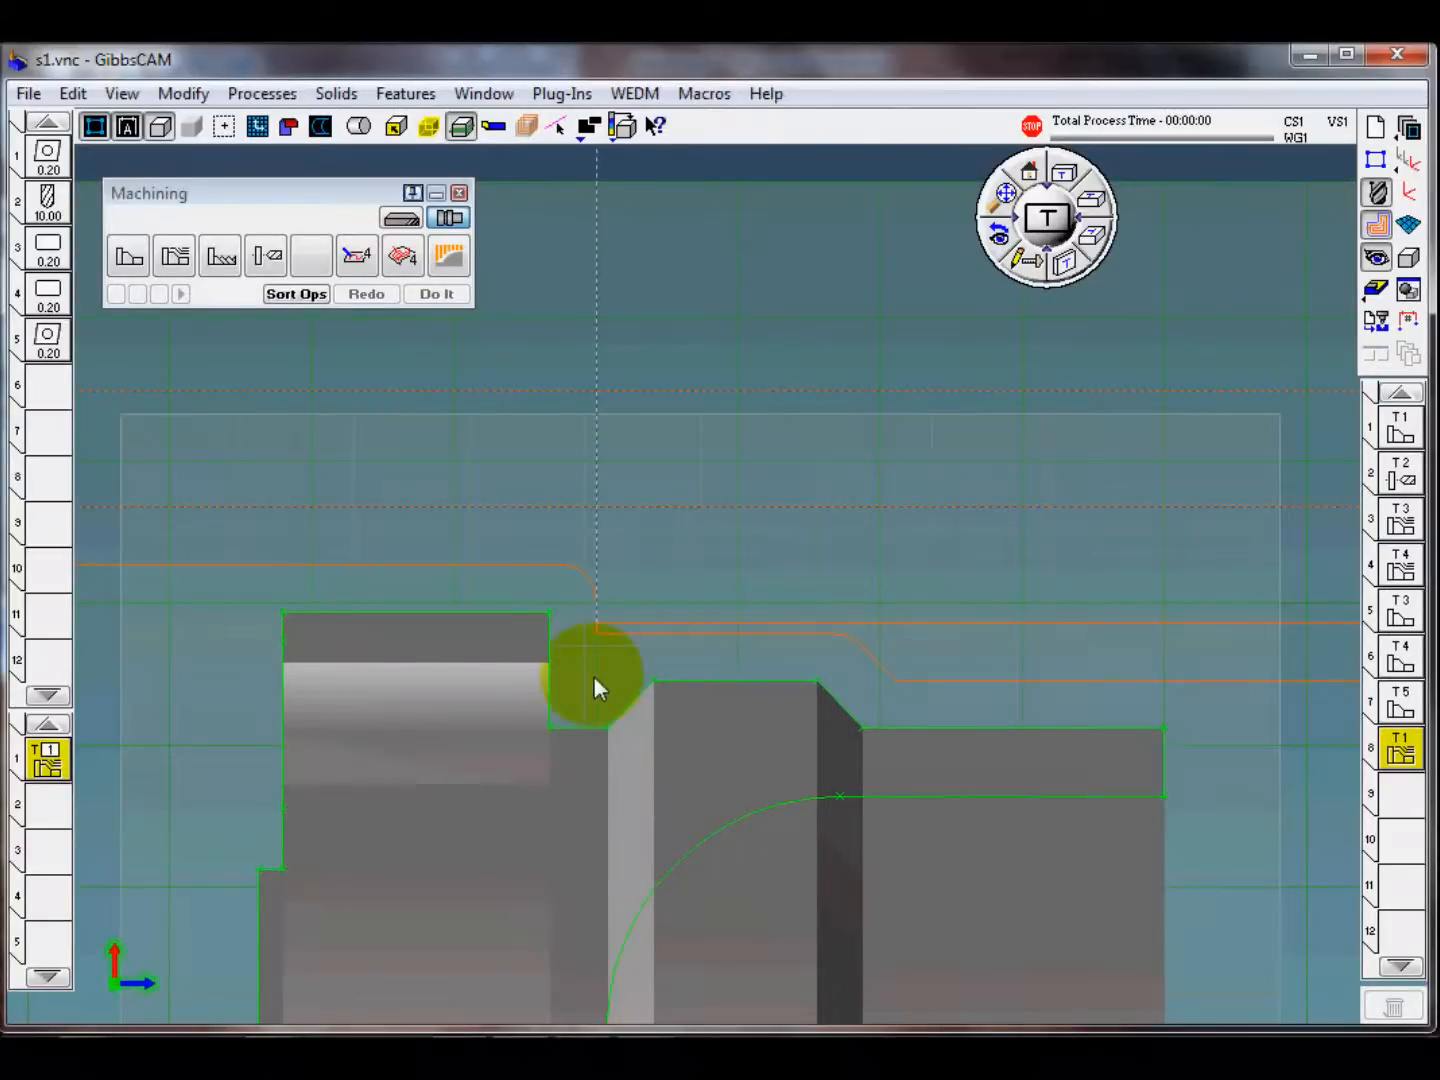
click(49, 763)
double_click(49, 763)
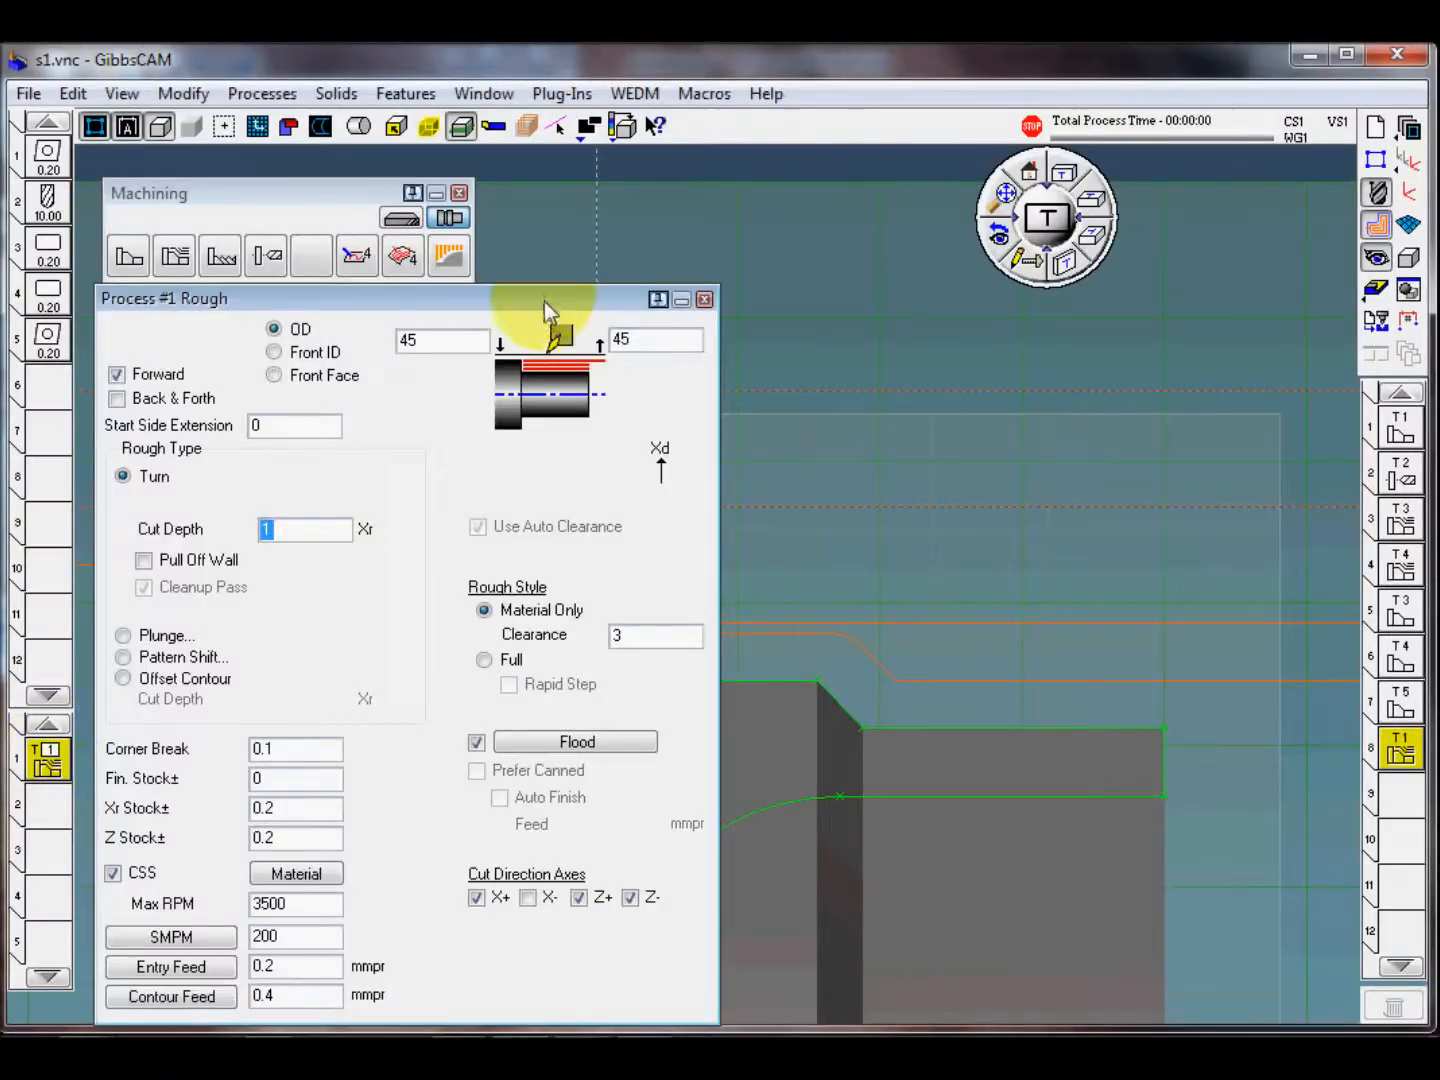
drag(545, 301, 553, 196)
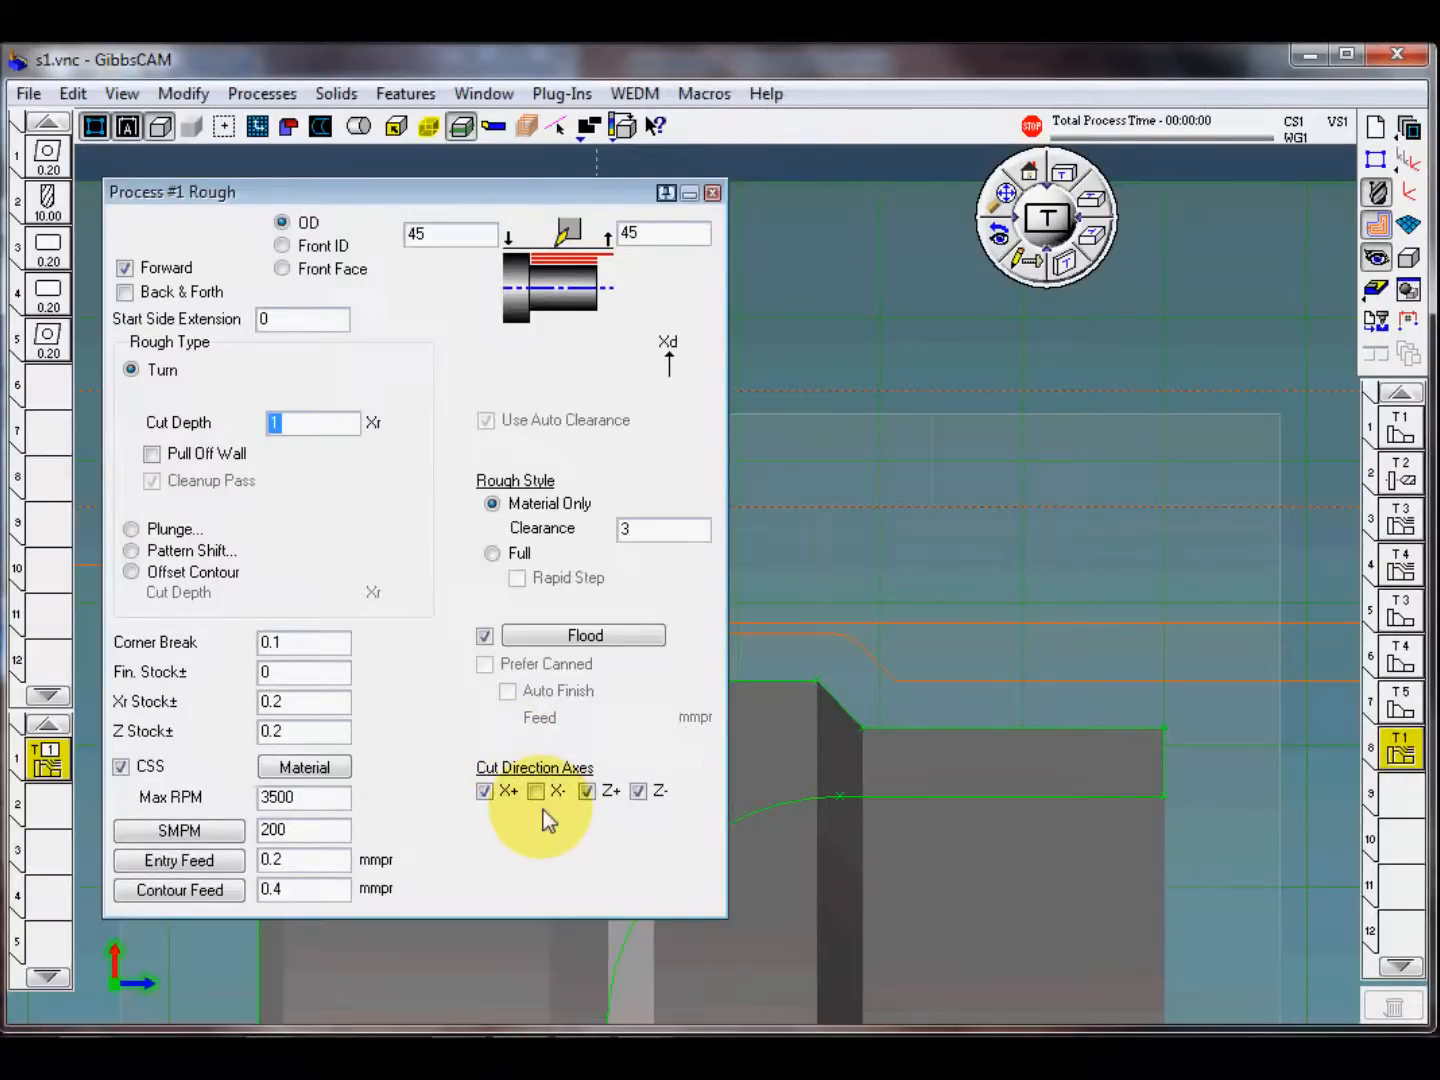
click(712, 194)
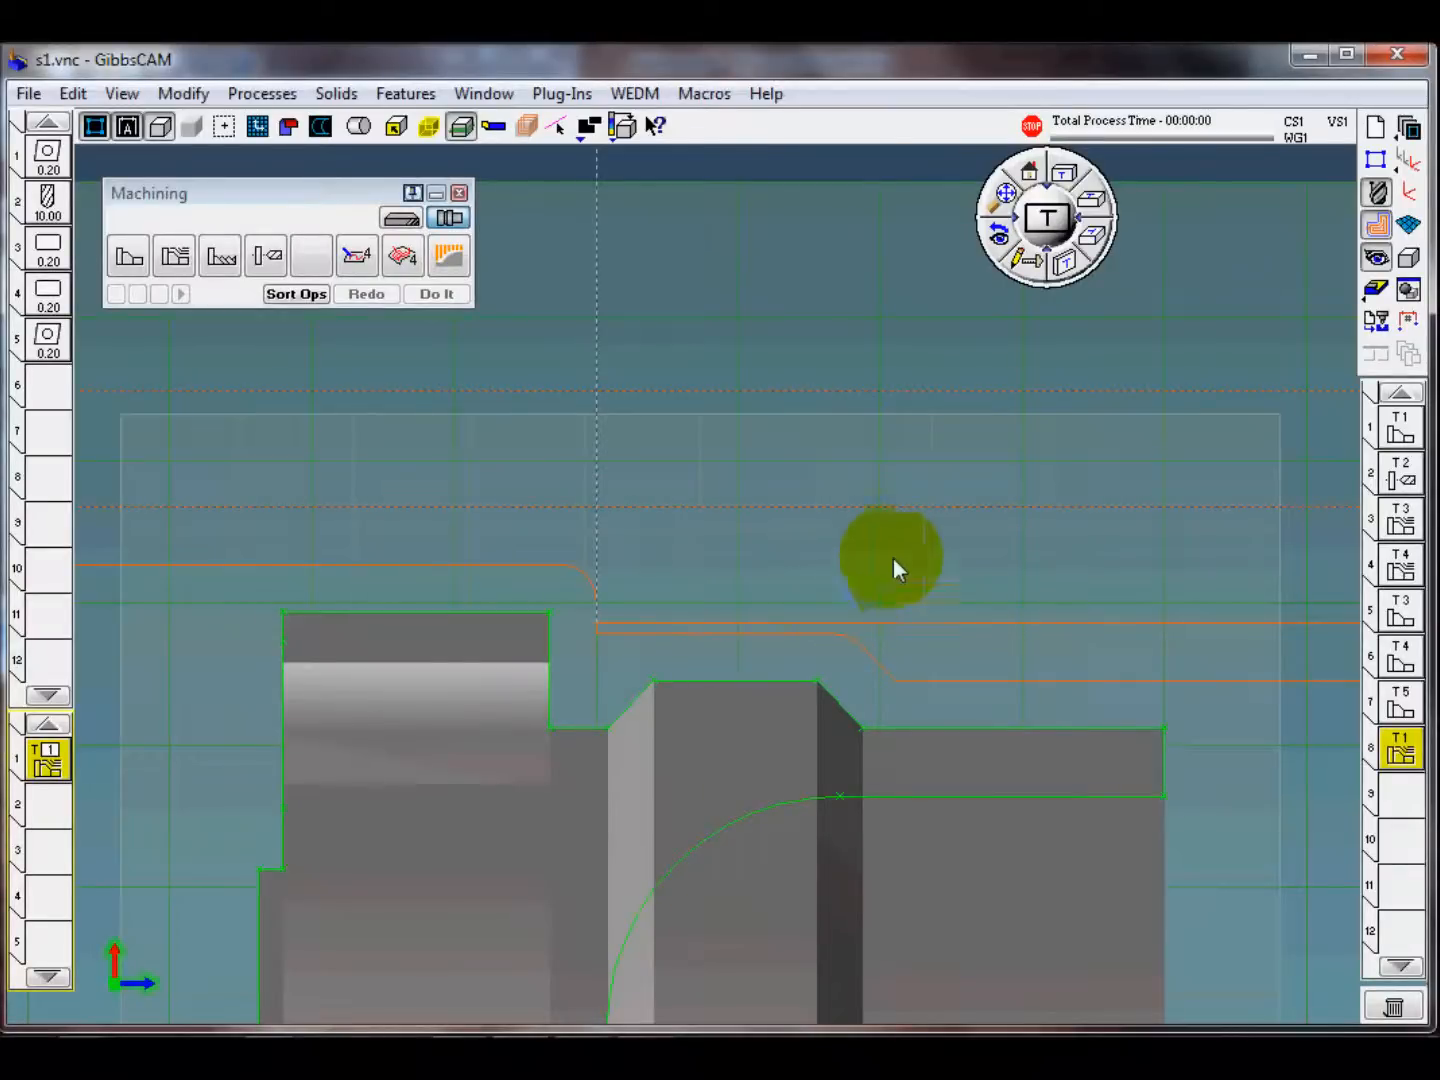
scroll(870, 479, down, 3)
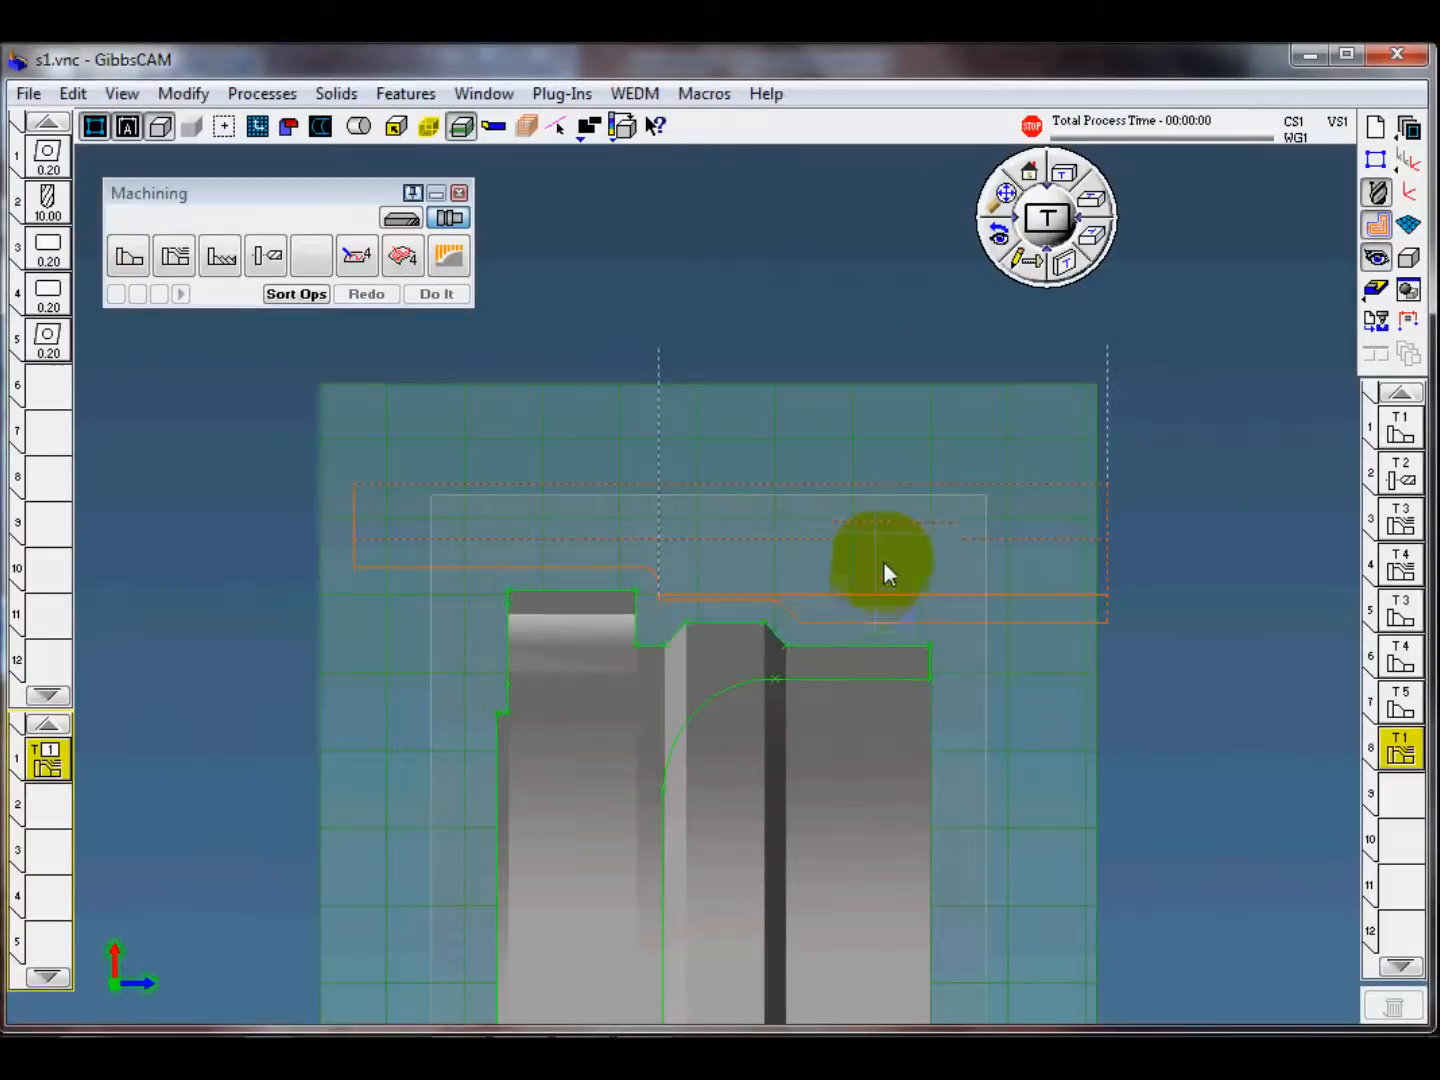
middle_drag(1175, 755, 1125, 697)
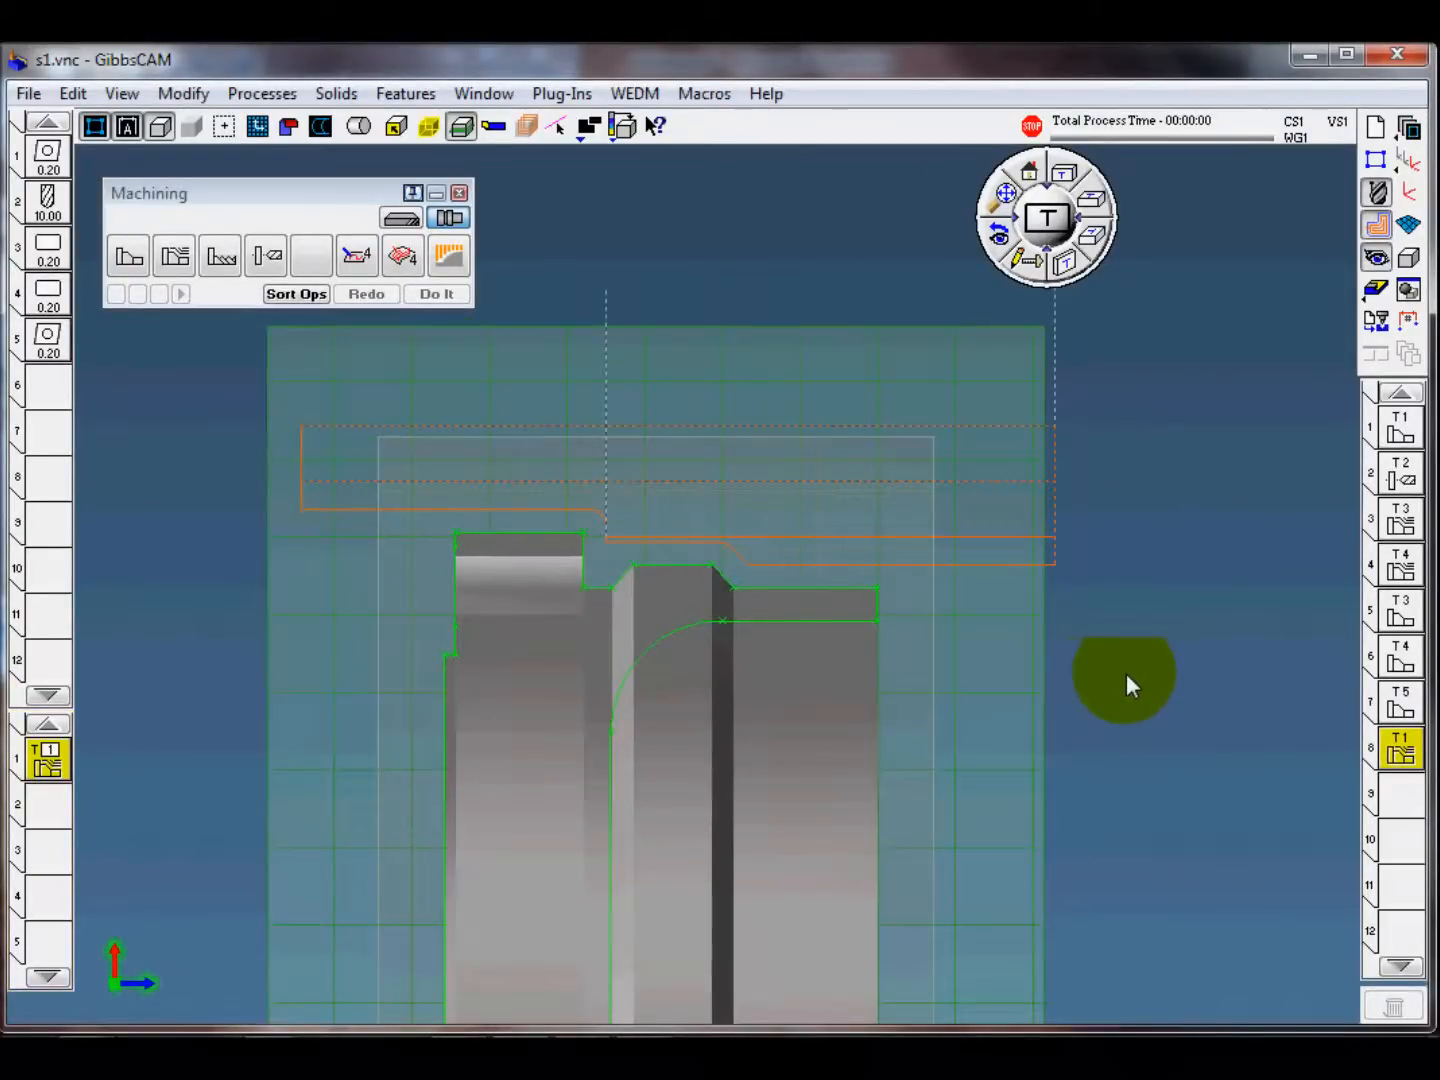
Step: Make operation position 9 current and remove the OD roughing process from the process list
click(1385, 751)
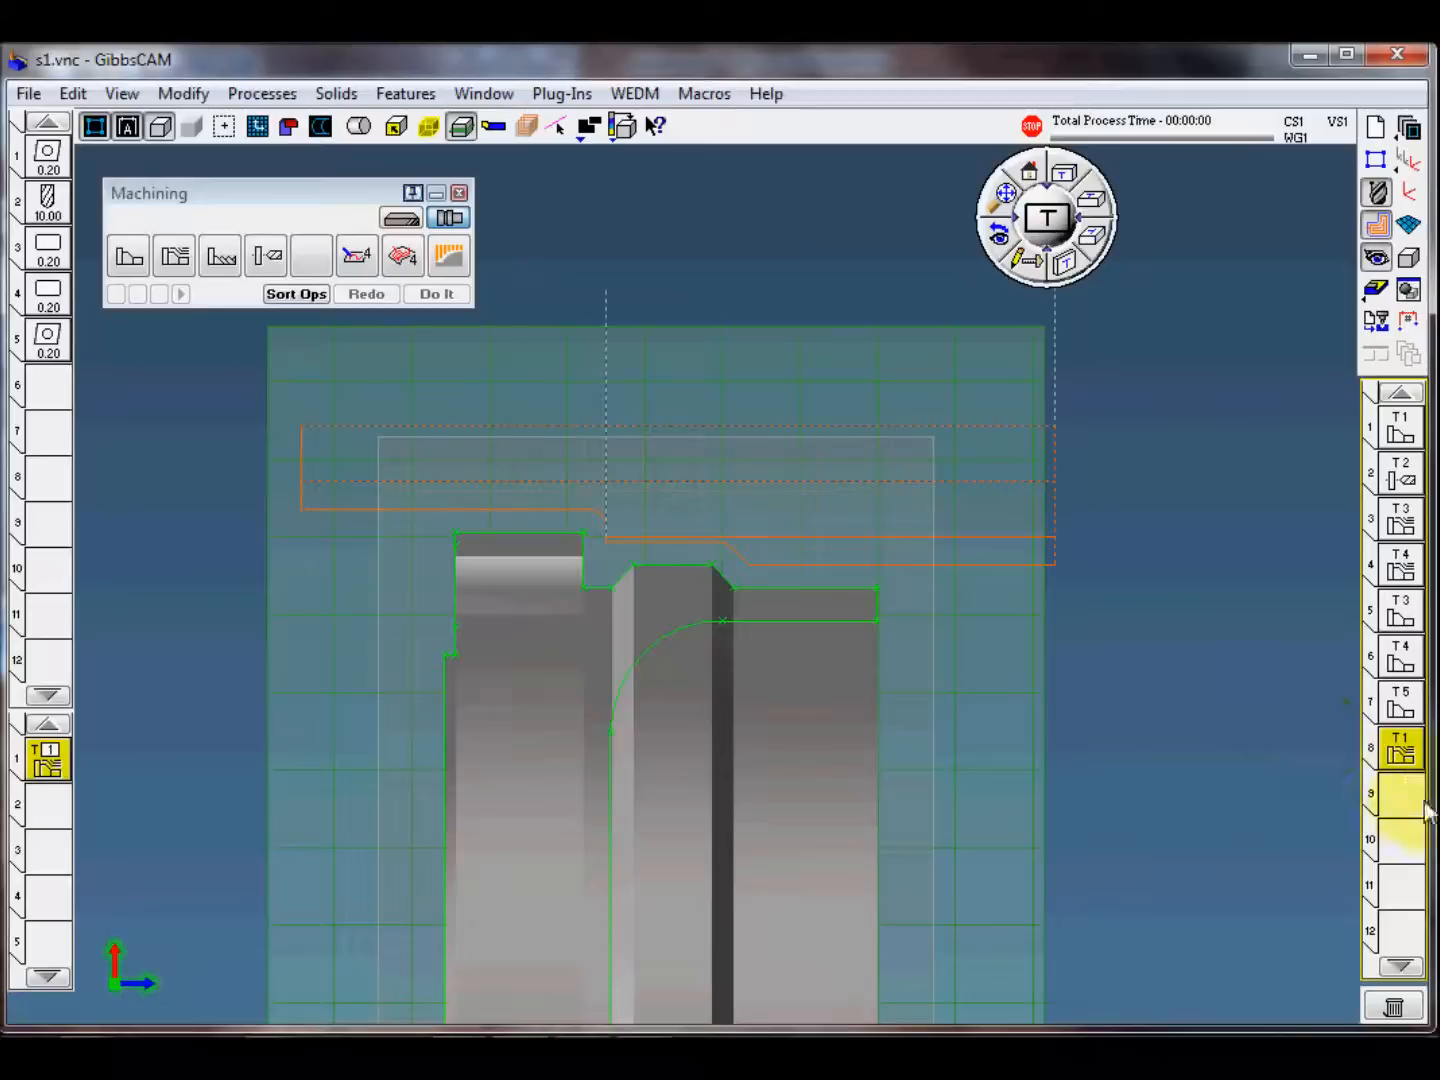
middle_drag(1170, 595, 1130, 599)
click(1039, 185)
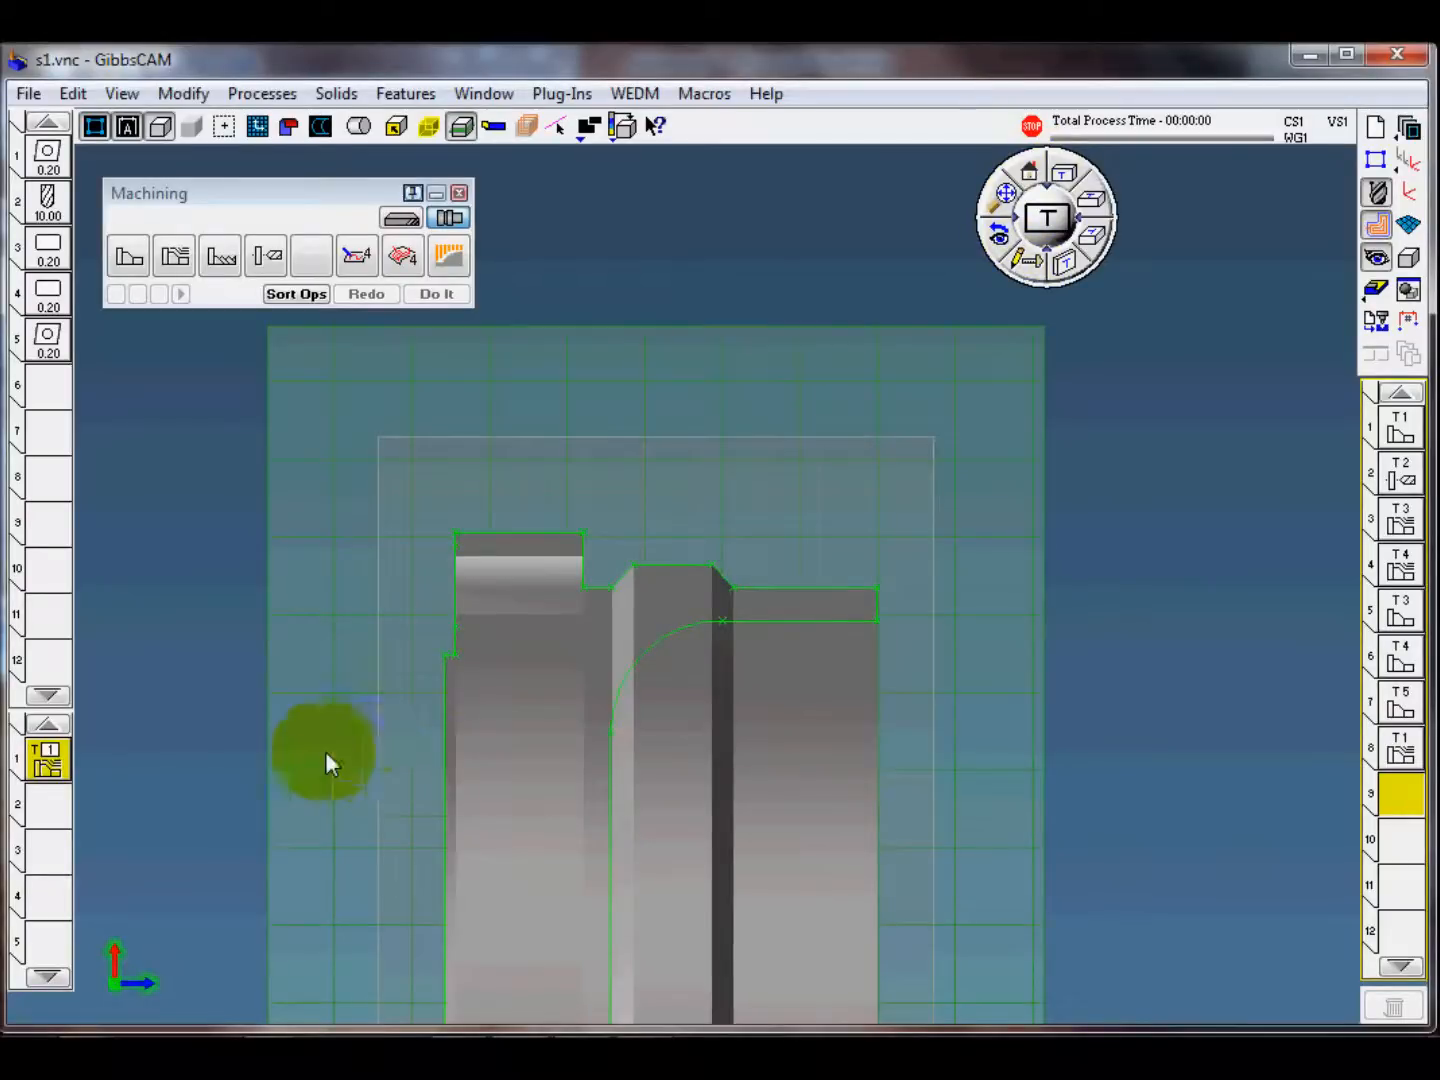
click(49, 759)
drag(48, 756, 276, 556)
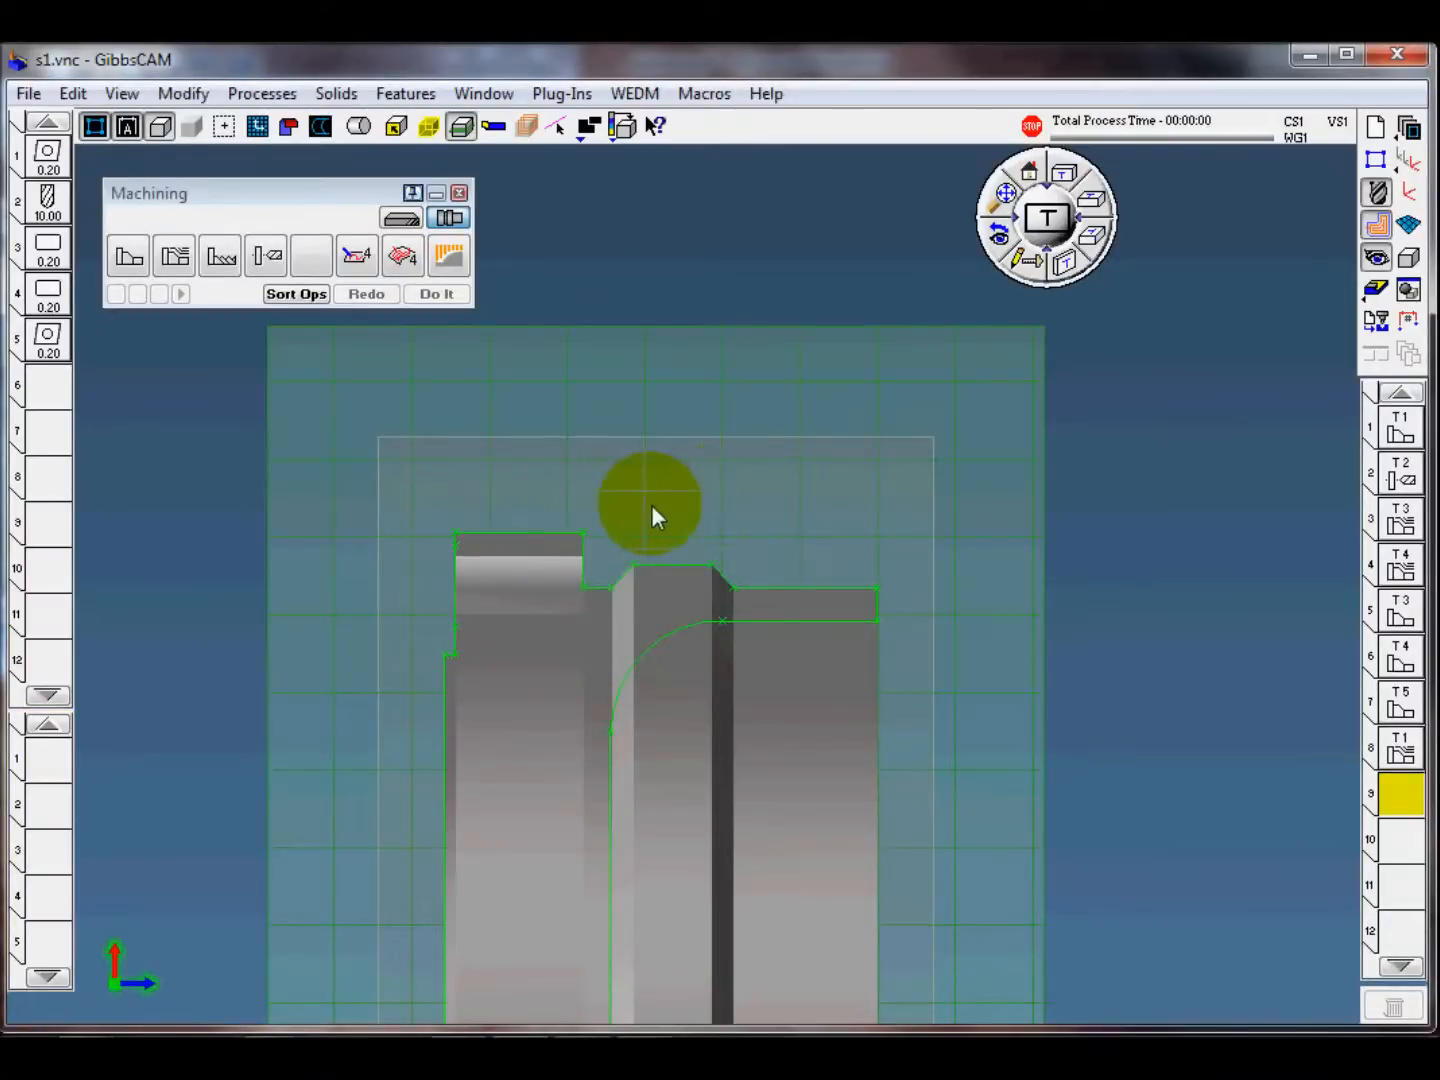
Step: Load the s1-9 OD groove process template and review the settings of its groove tool, tool 6
scroll(614, 527, up, 3)
scroll(589, 540, up, 5)
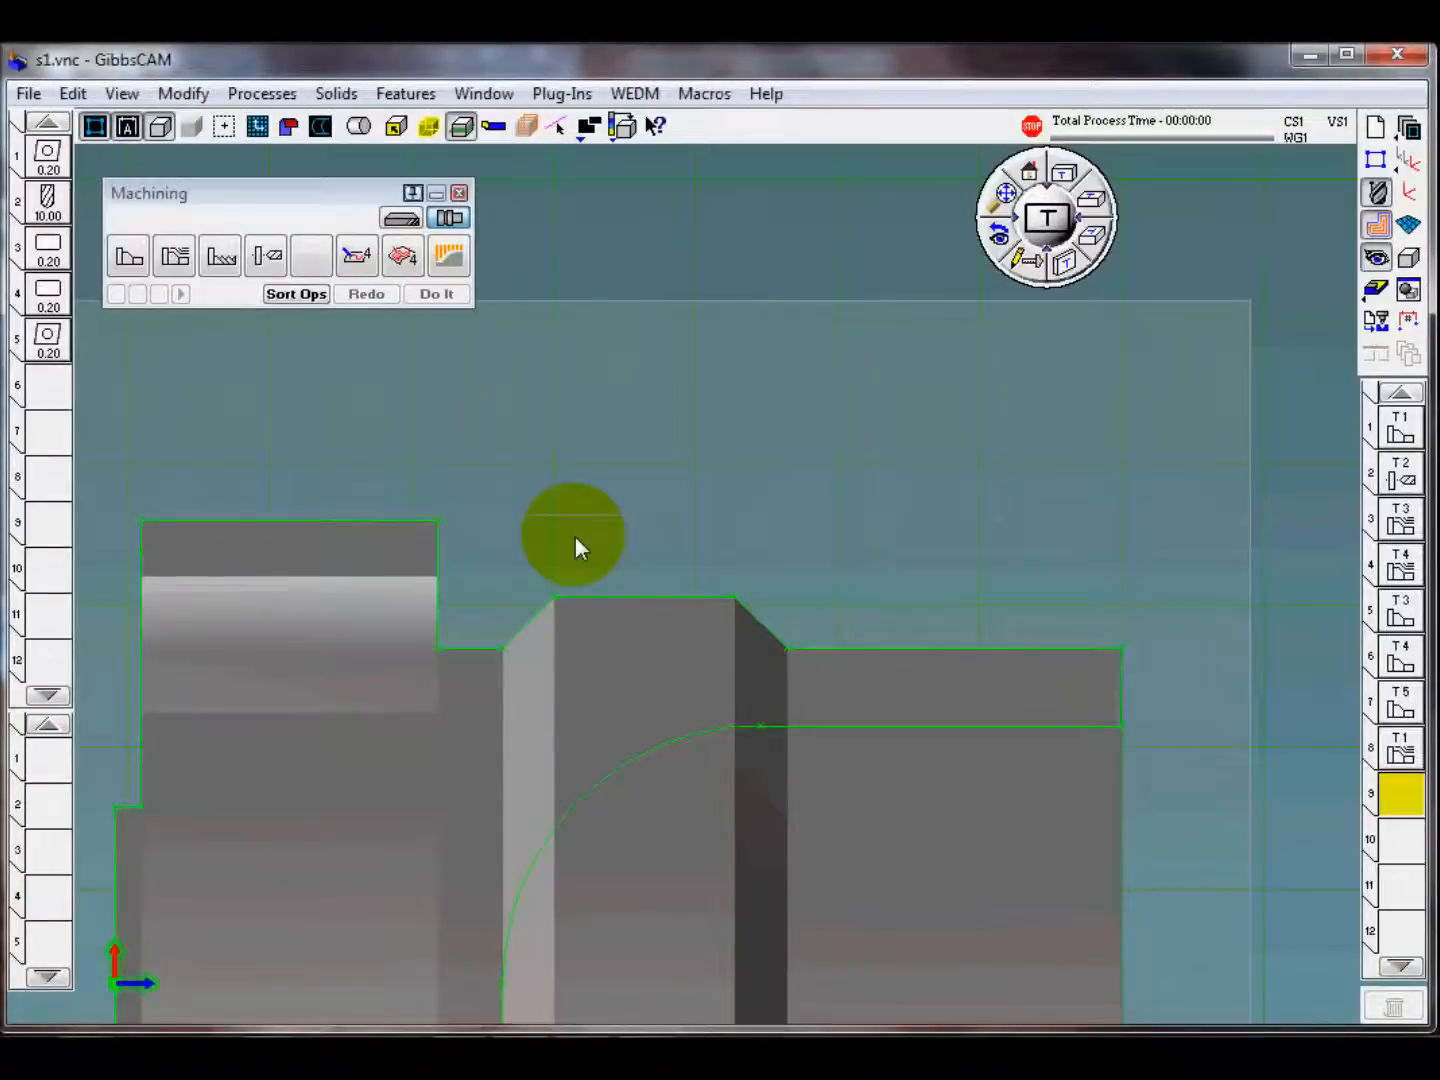
middle_drag(580, 546, 695, 512)
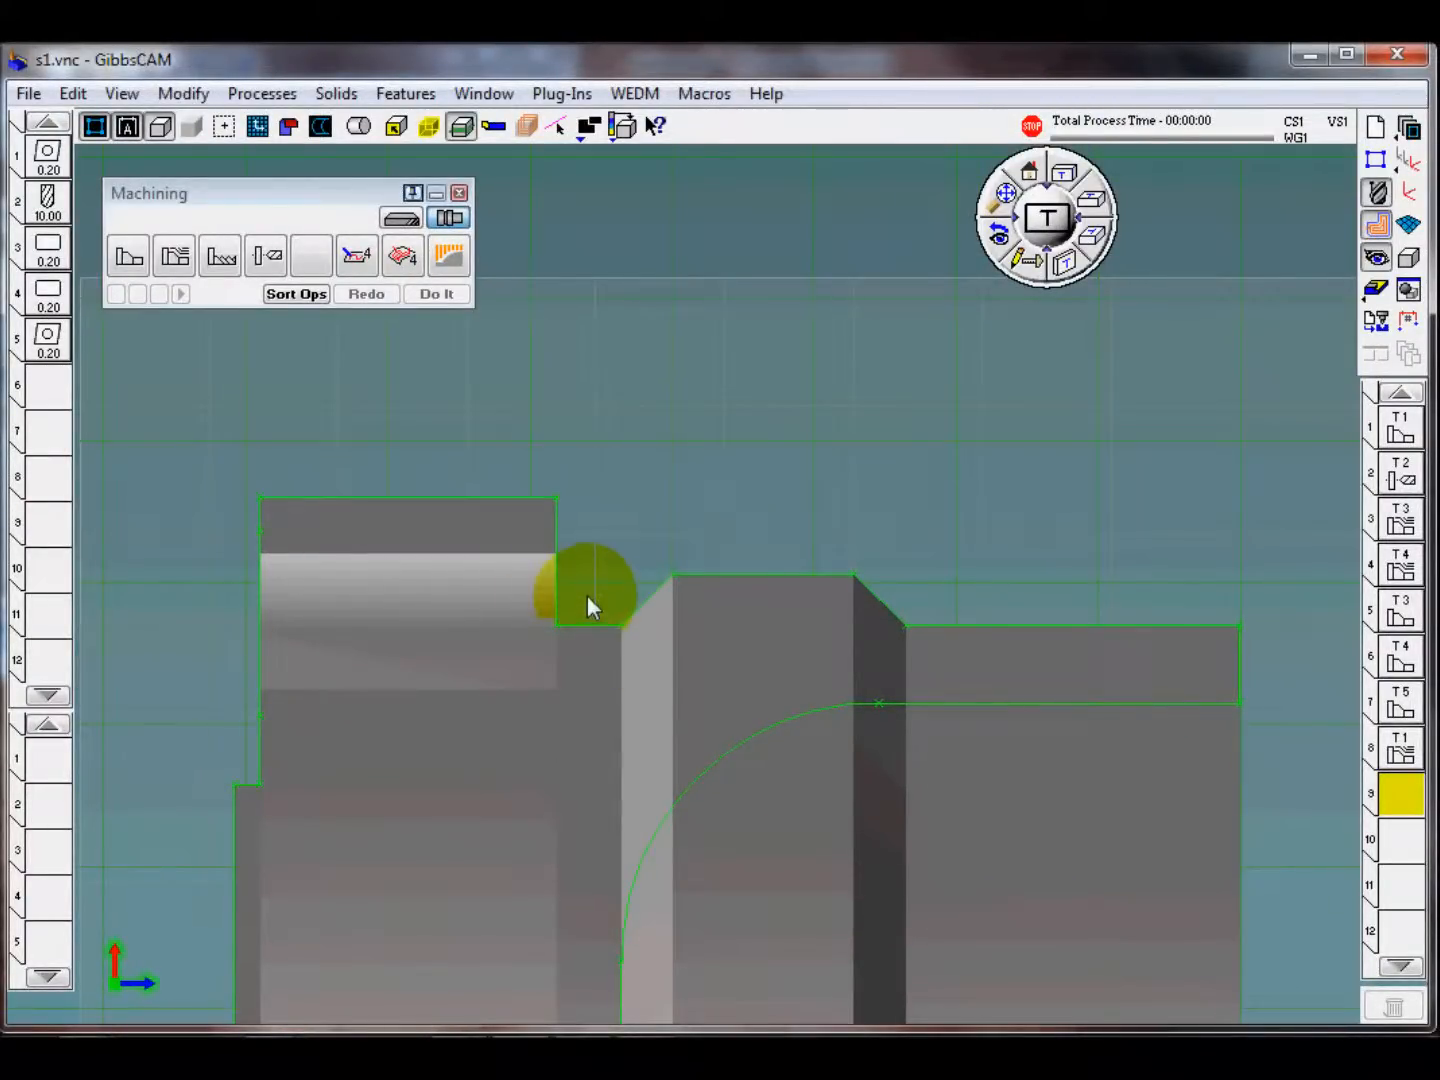
click(264, 94)
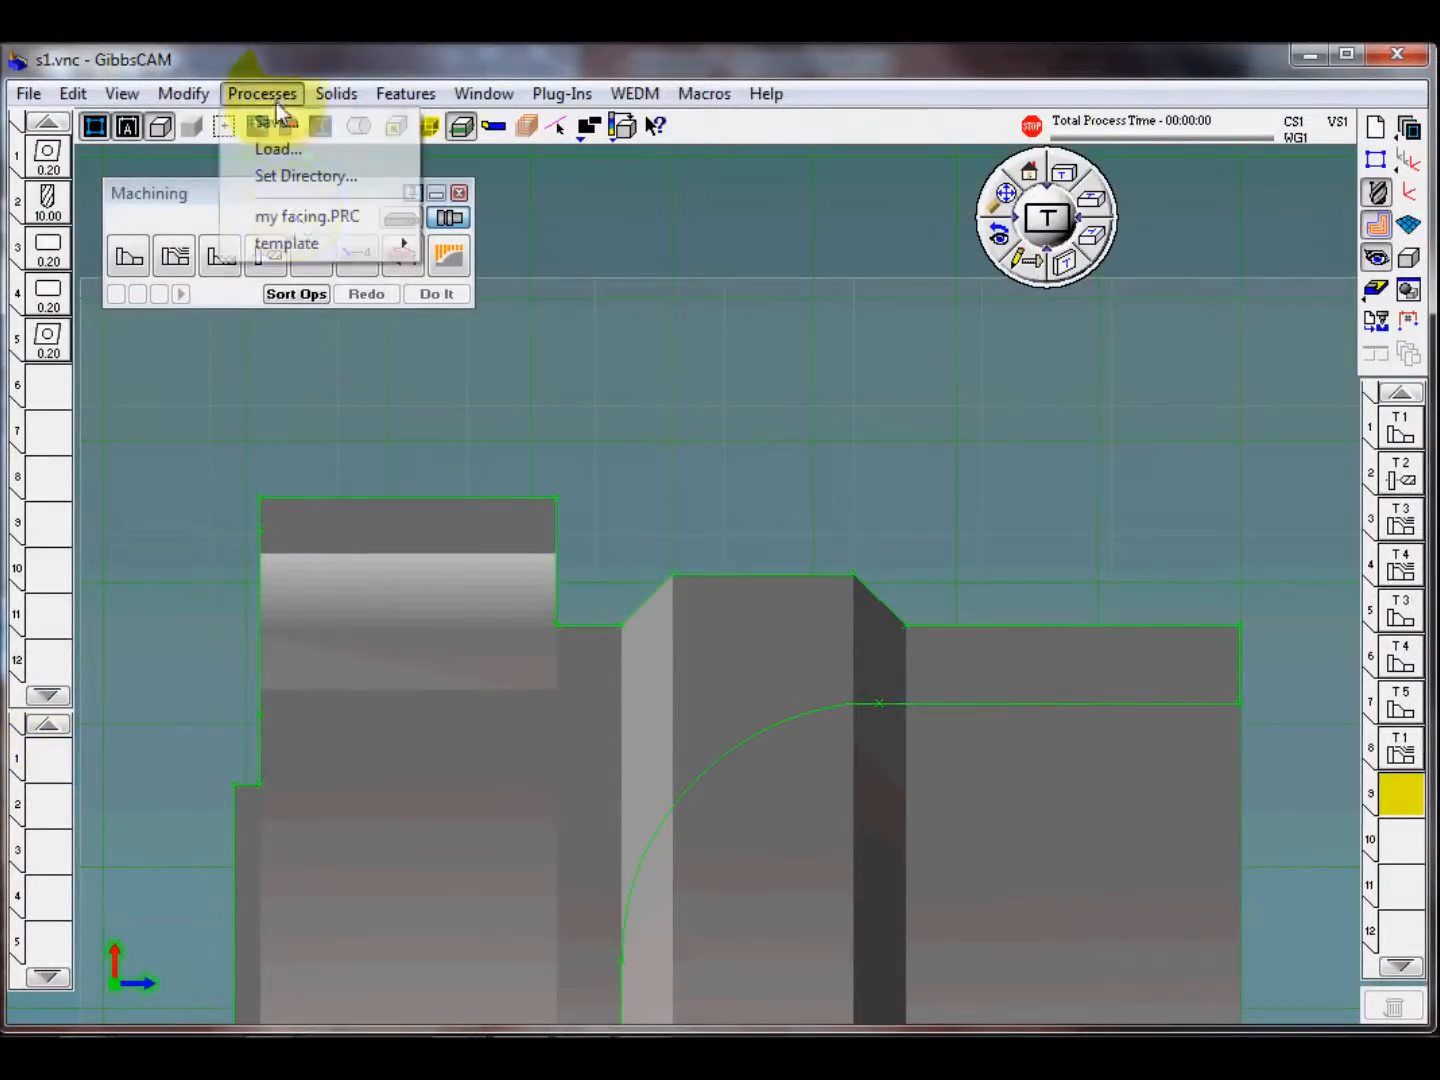
mouse_move(300, 243)
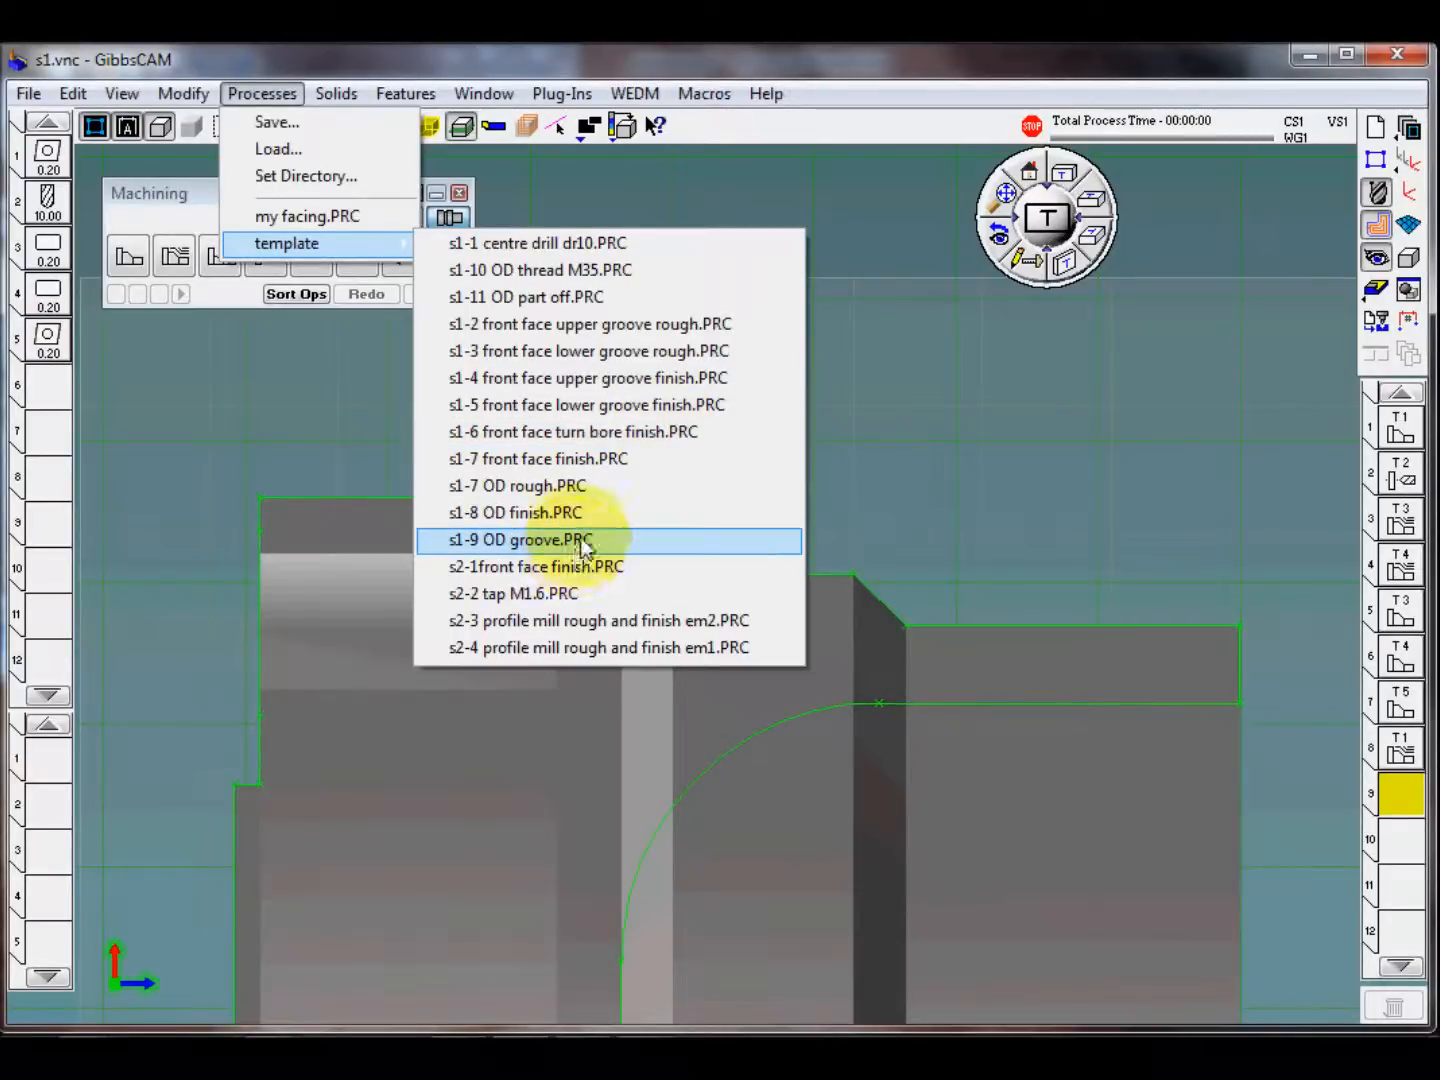
click(588, 548)
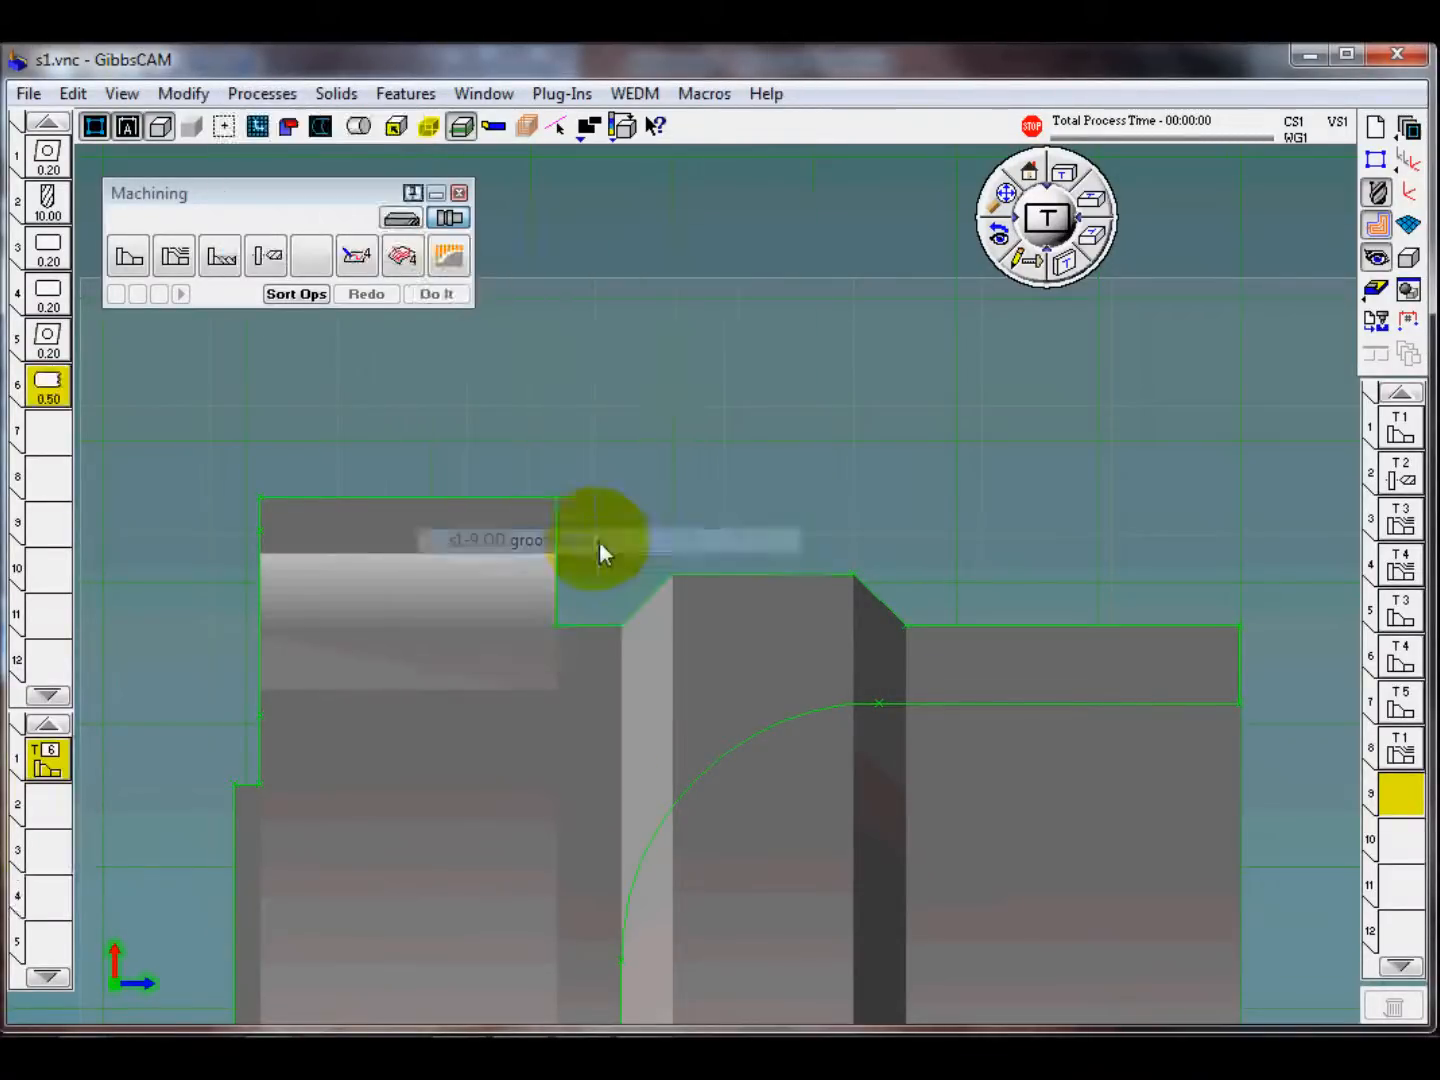
double_click(48, 384)
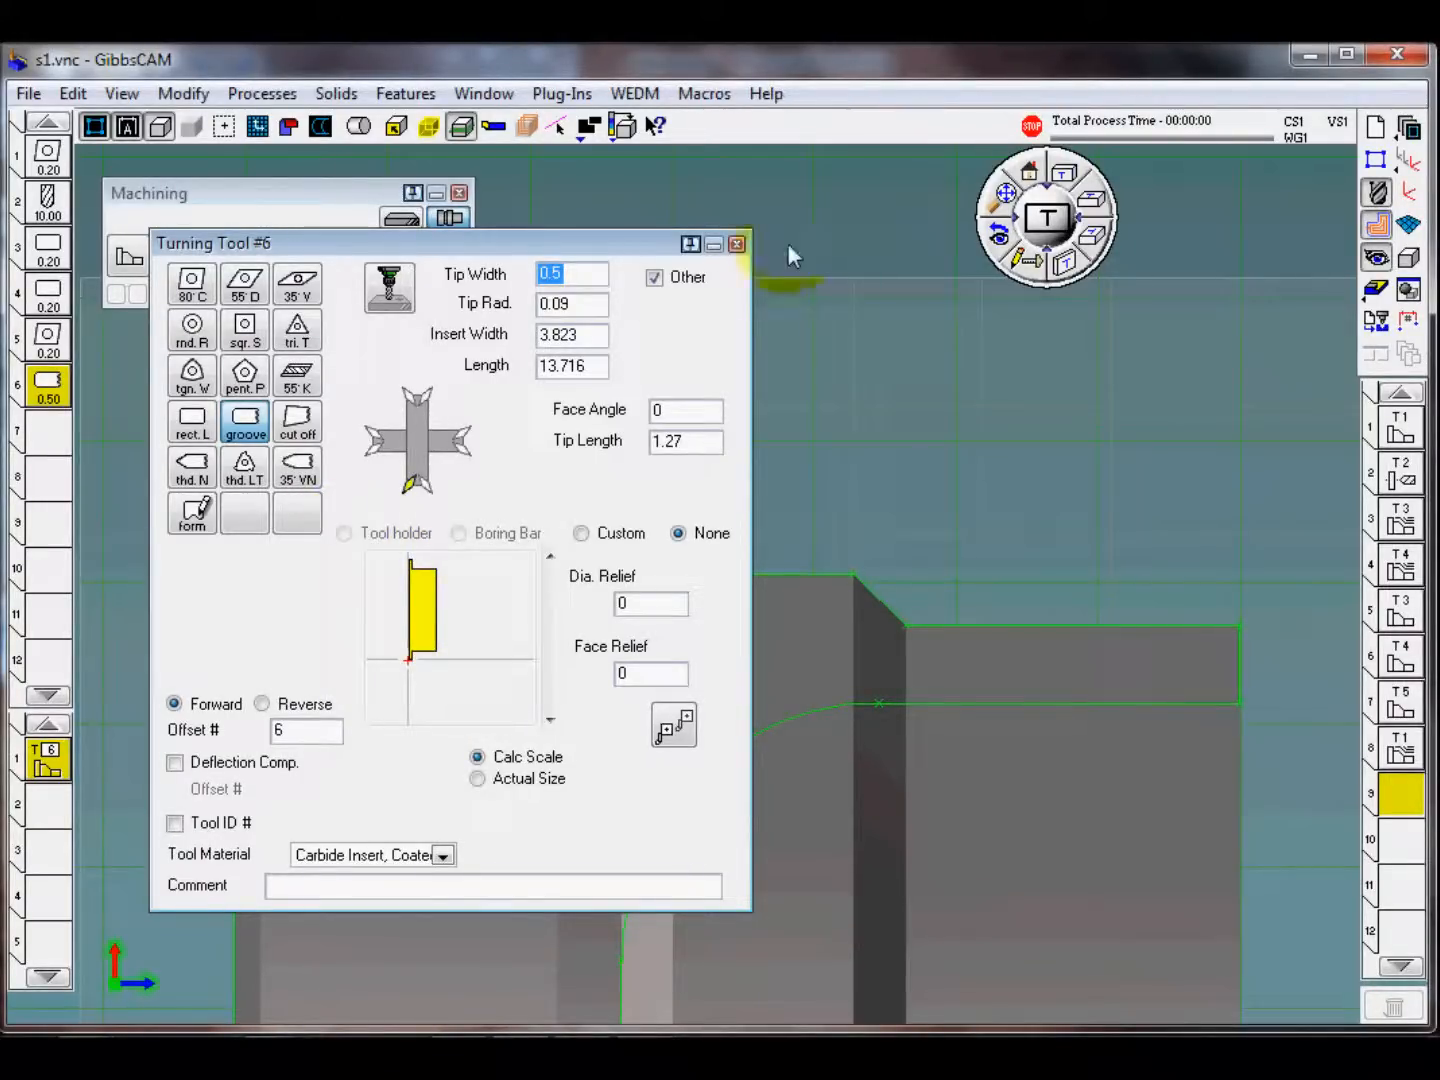
click(737, 245)
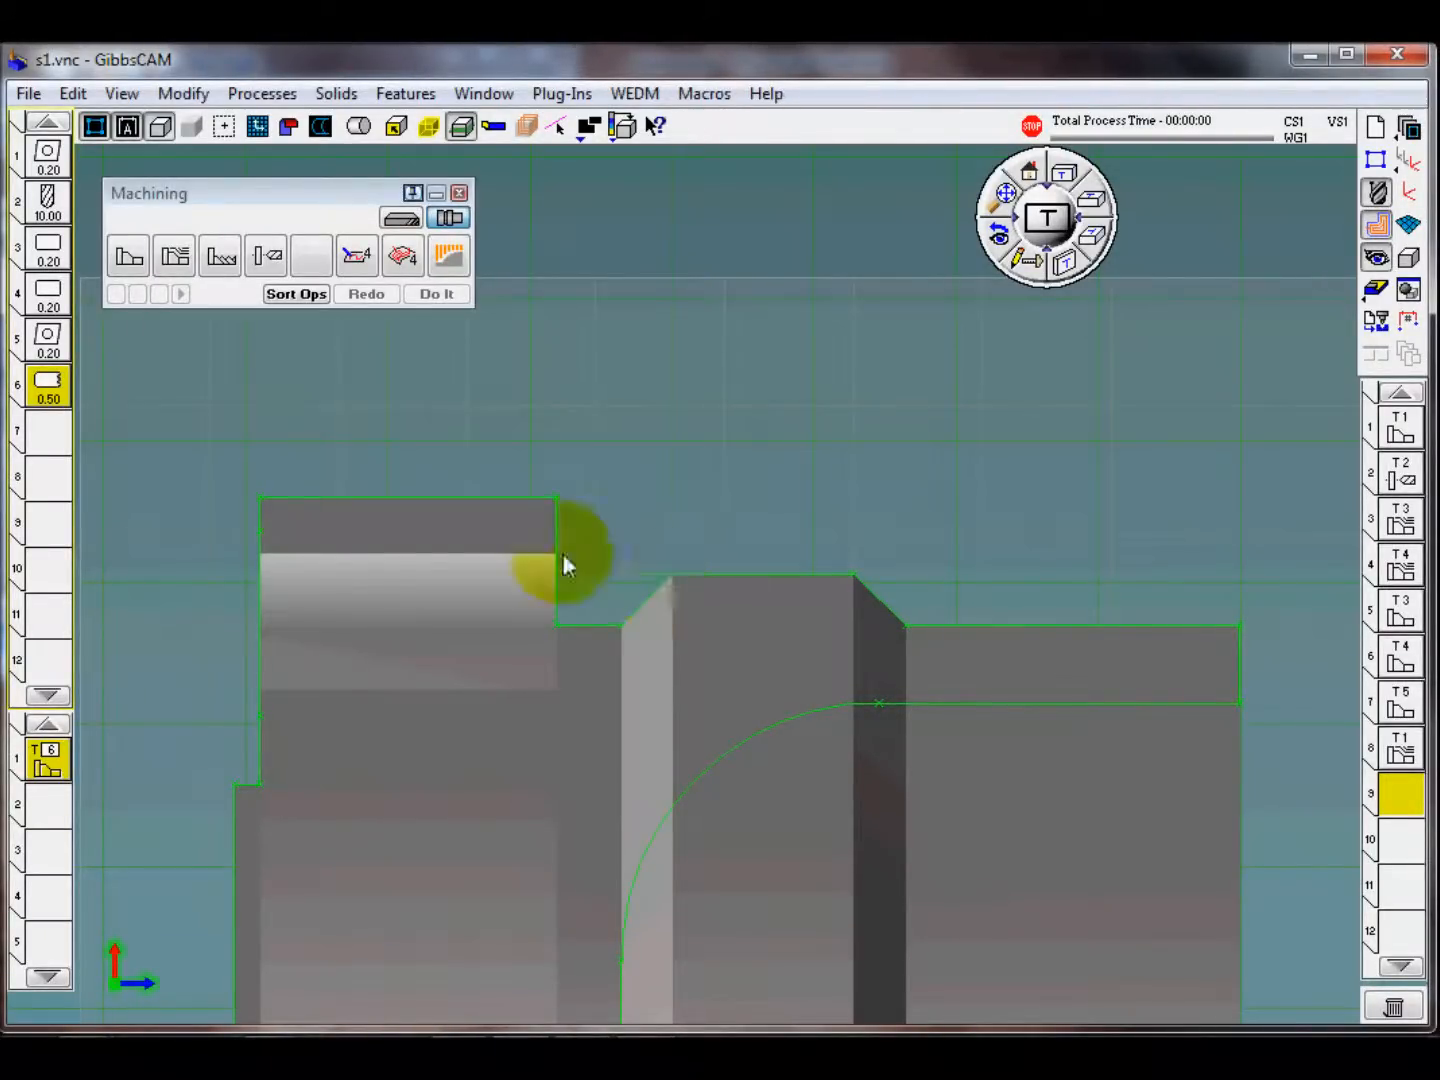
Step: Create the OD groove operation from the collar wall across the groove floor and up the chamfer, extending both ends outward beyond the part
click(587, 630)
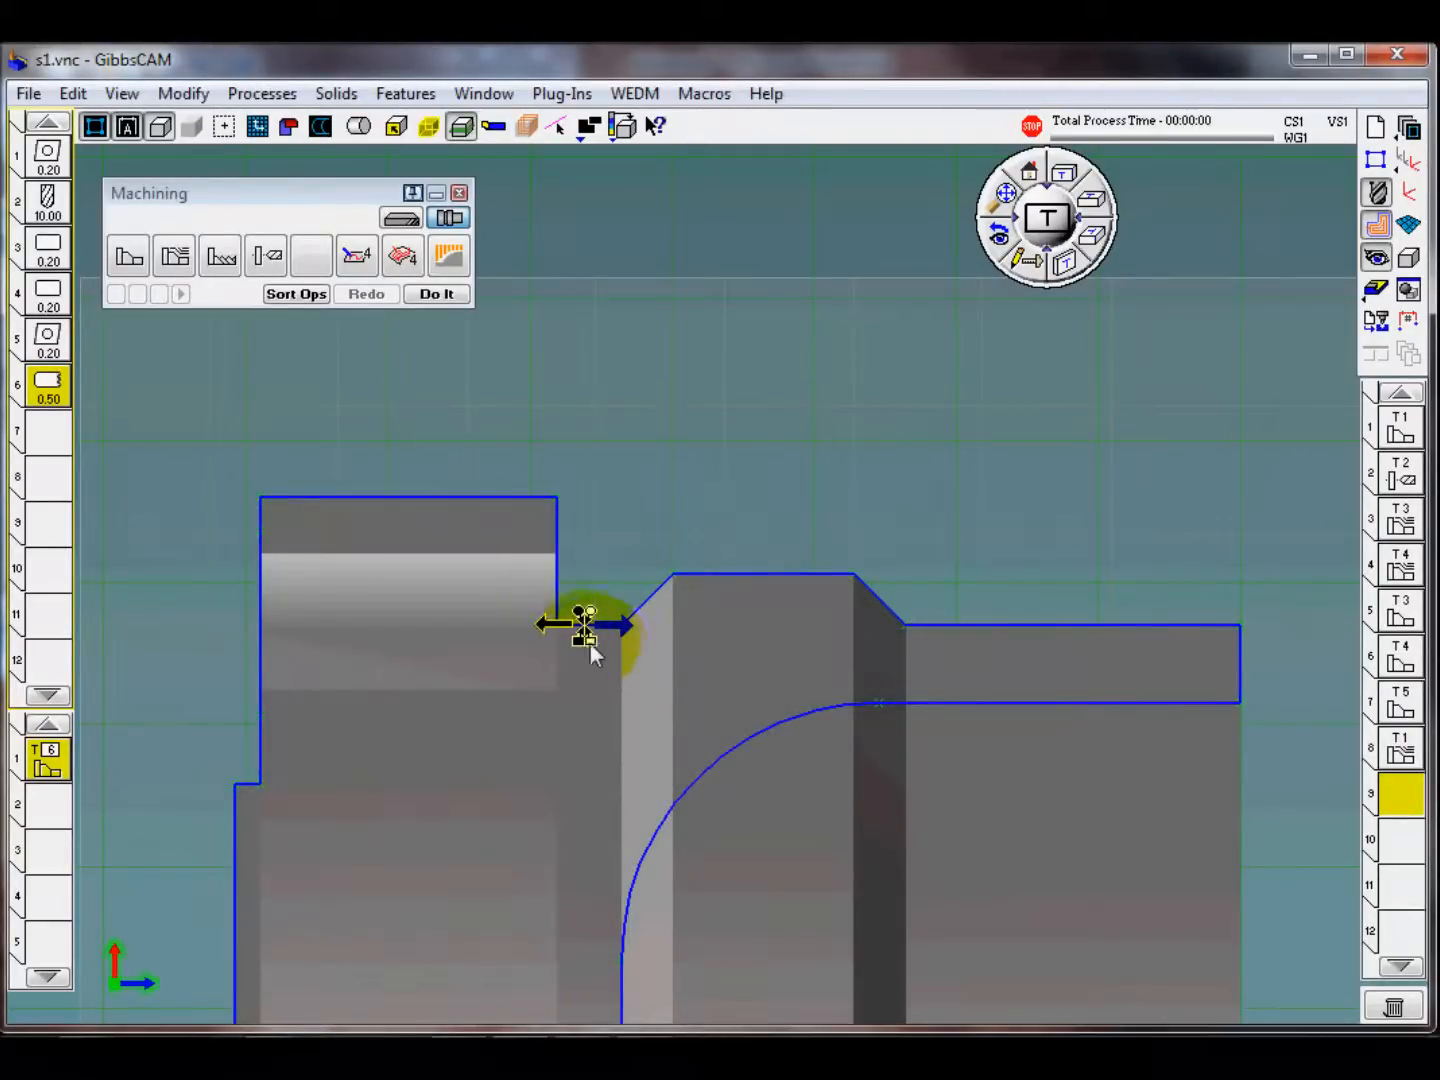
click(557, 553)
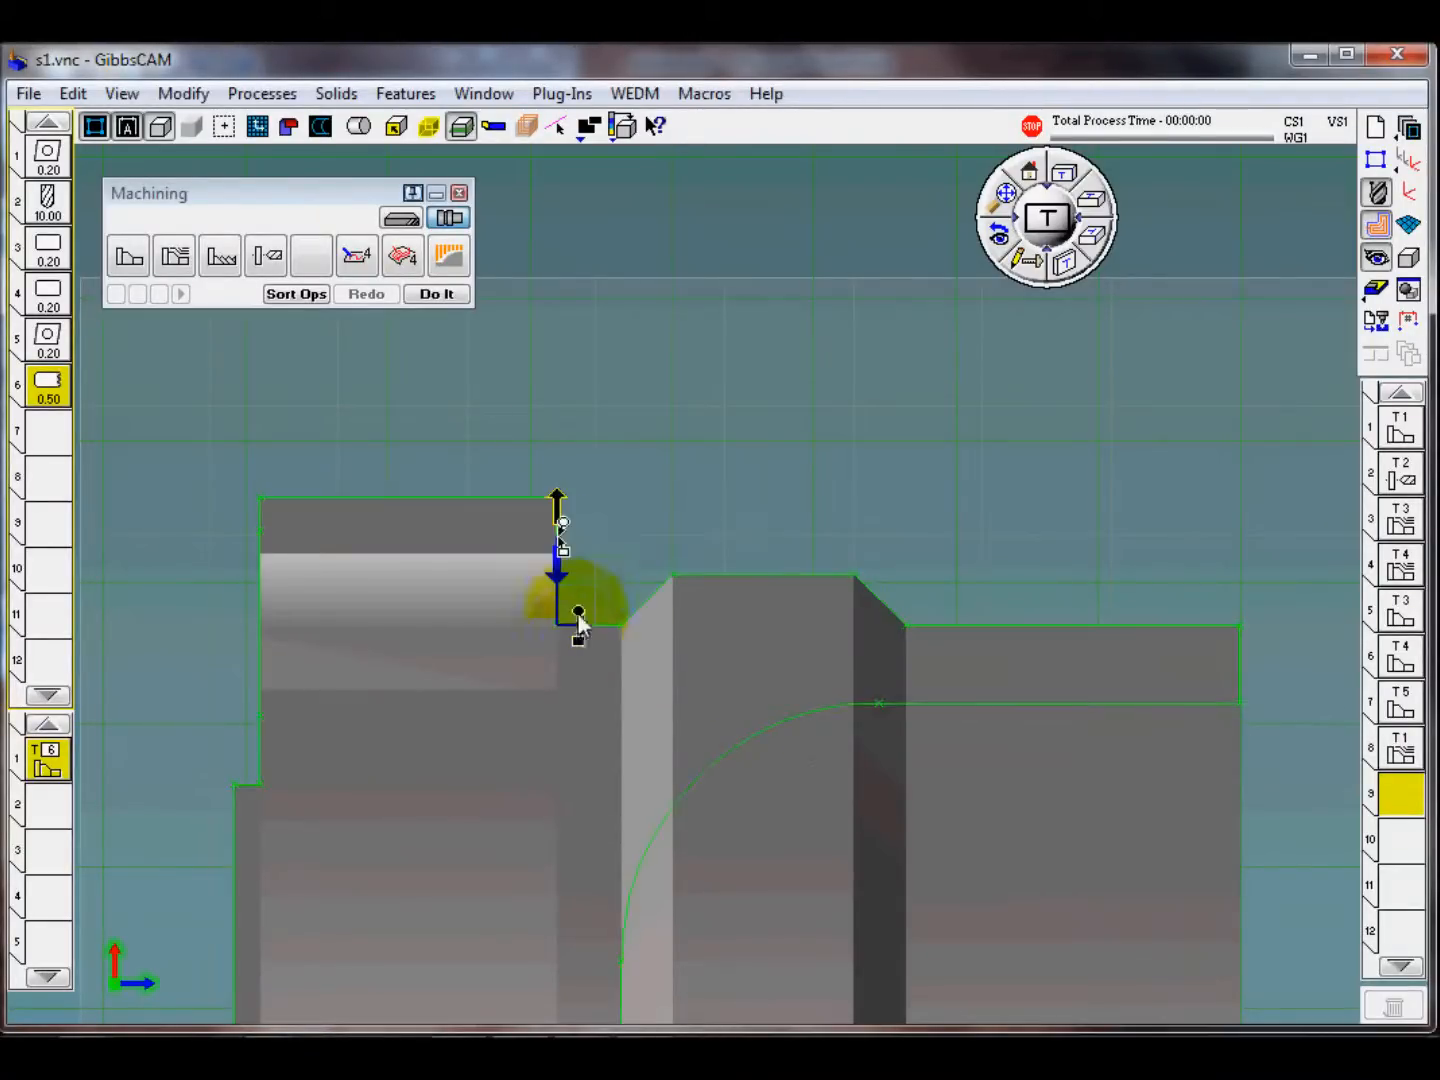
click(644, 612)
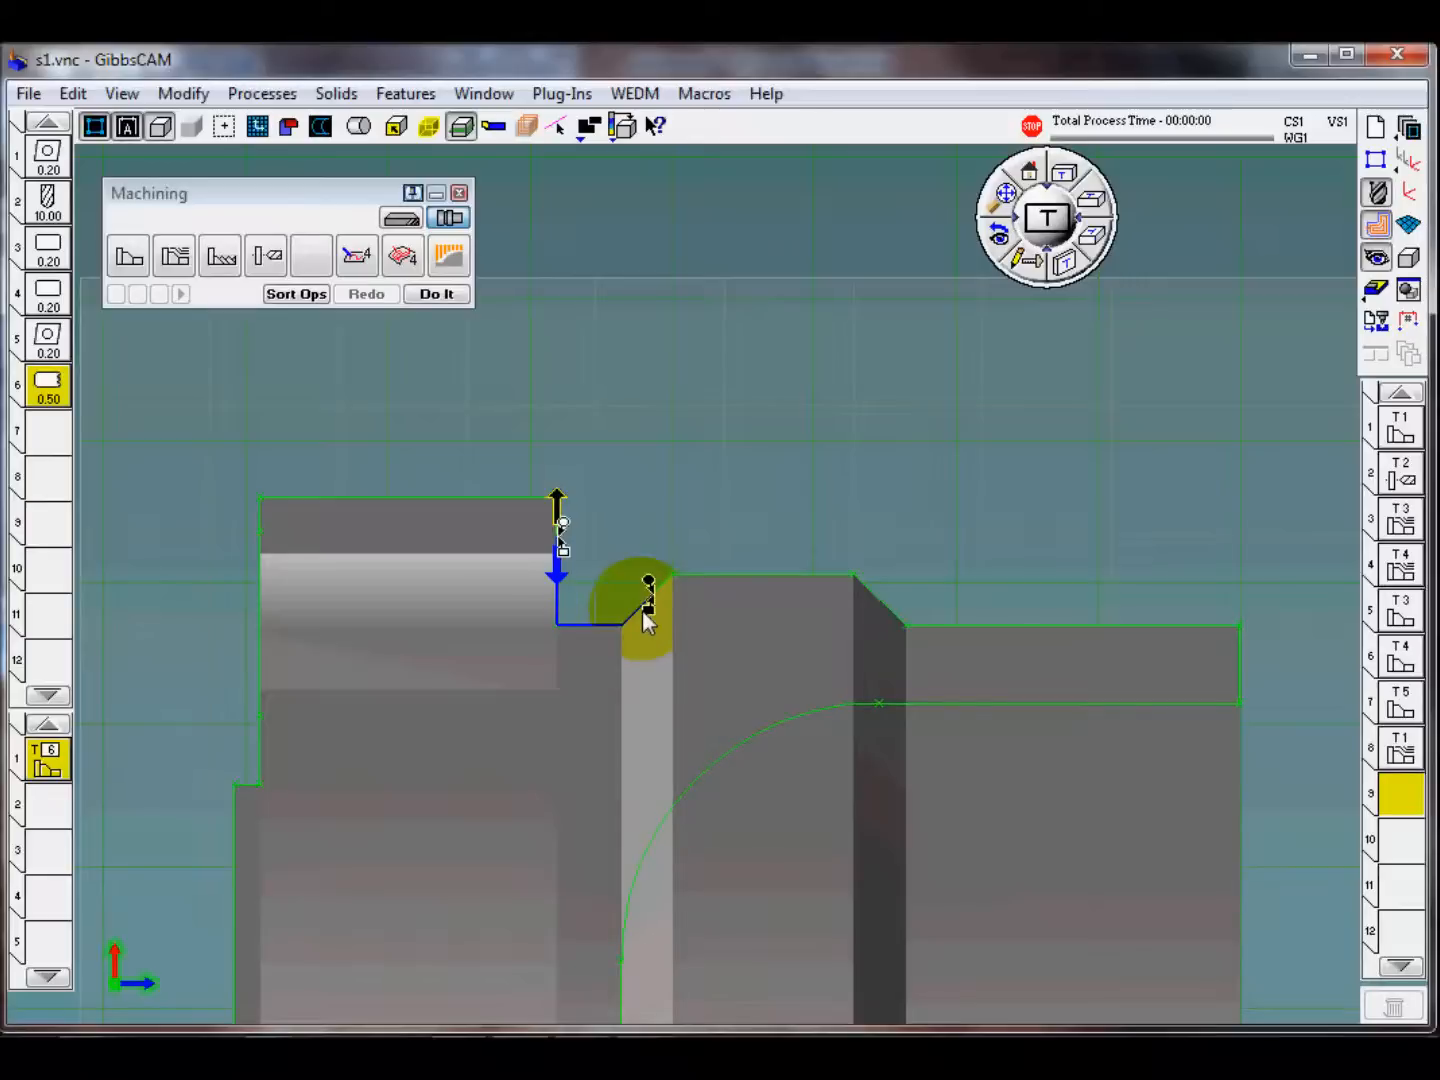
drag(651, 583, 855, 375)
drag(564, 526, 599, 282)
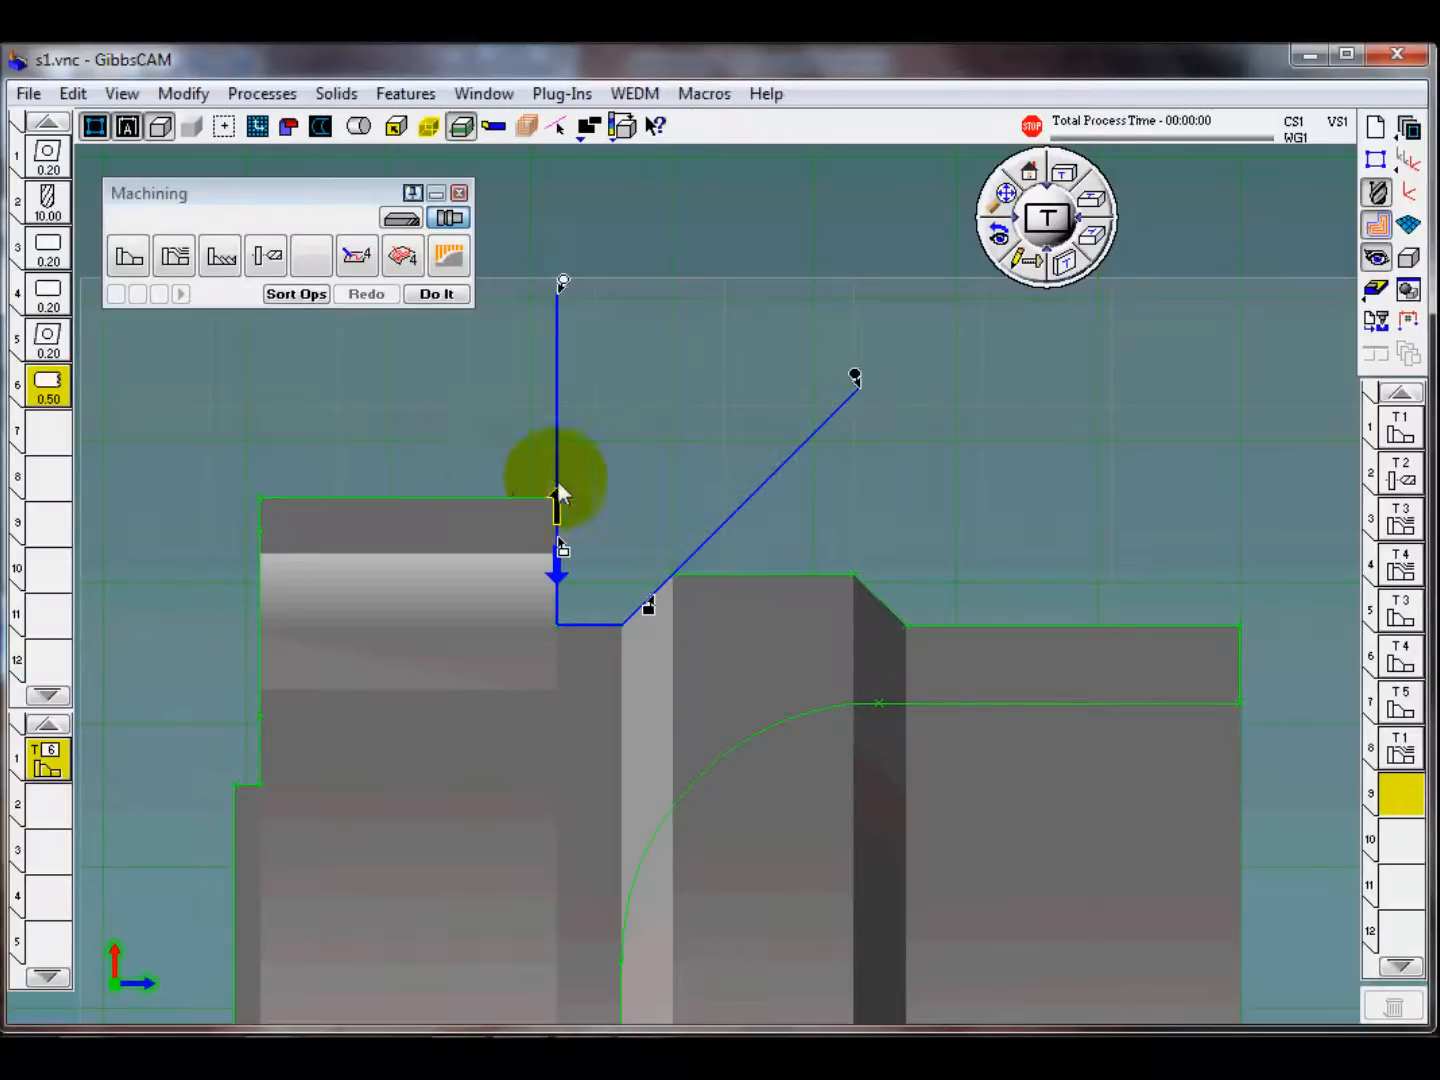
click(440, 295)
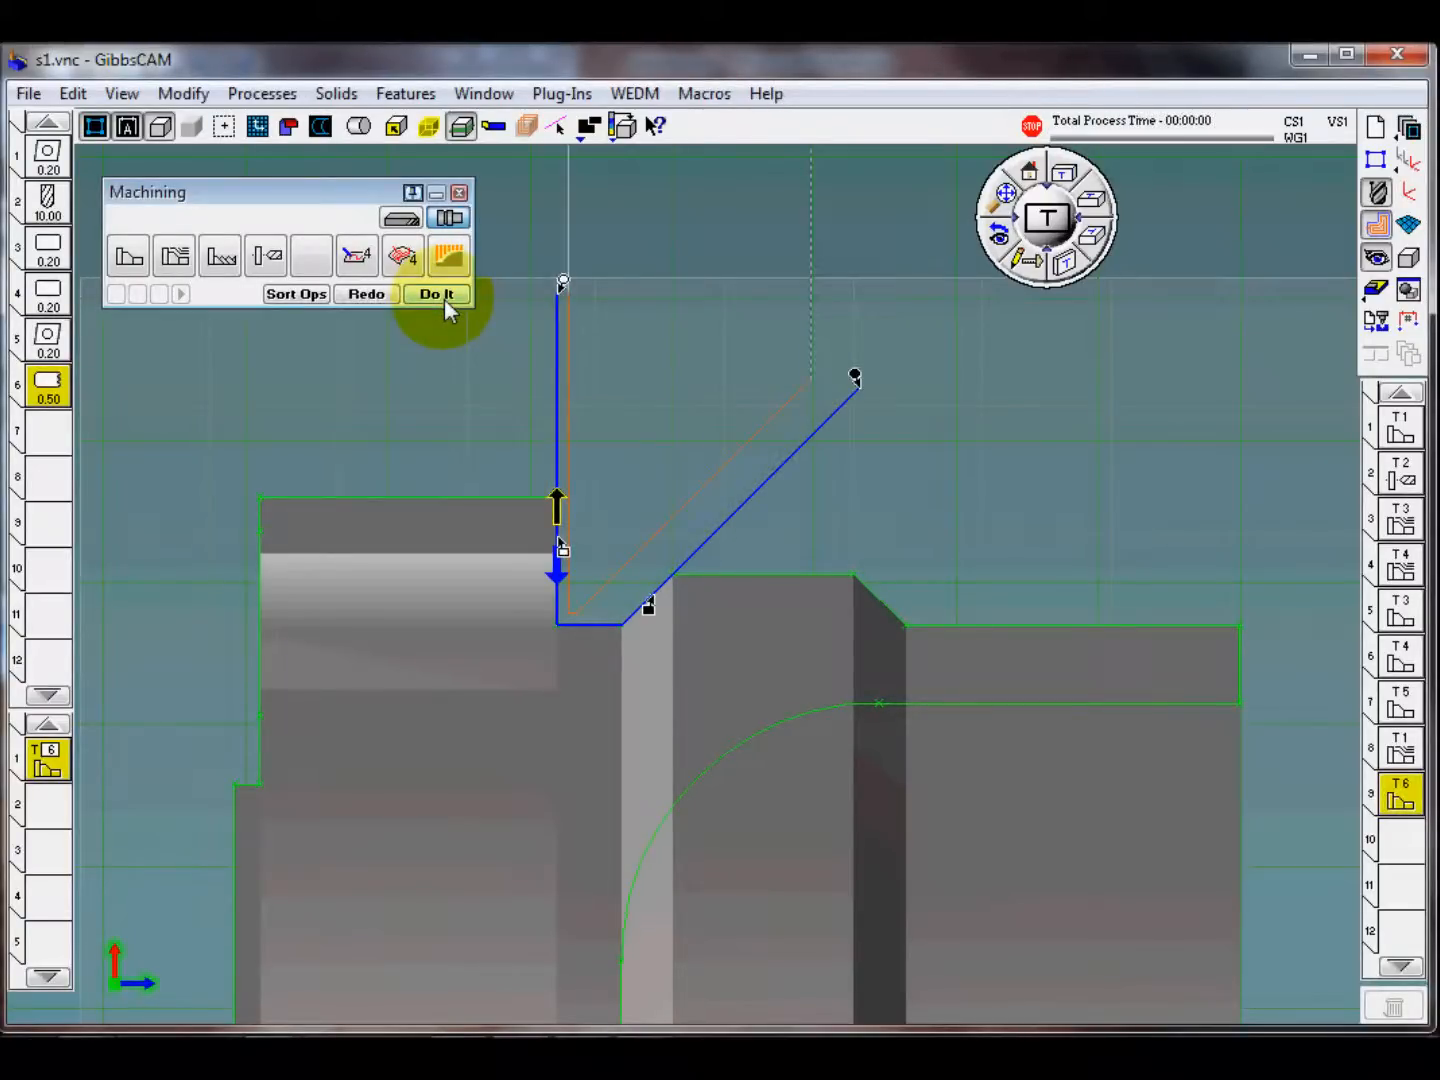
Step: Set the OD groove process's contour style to Material Only with a clearance of 3 and regenerate the groove operation
double_click(46, 762)
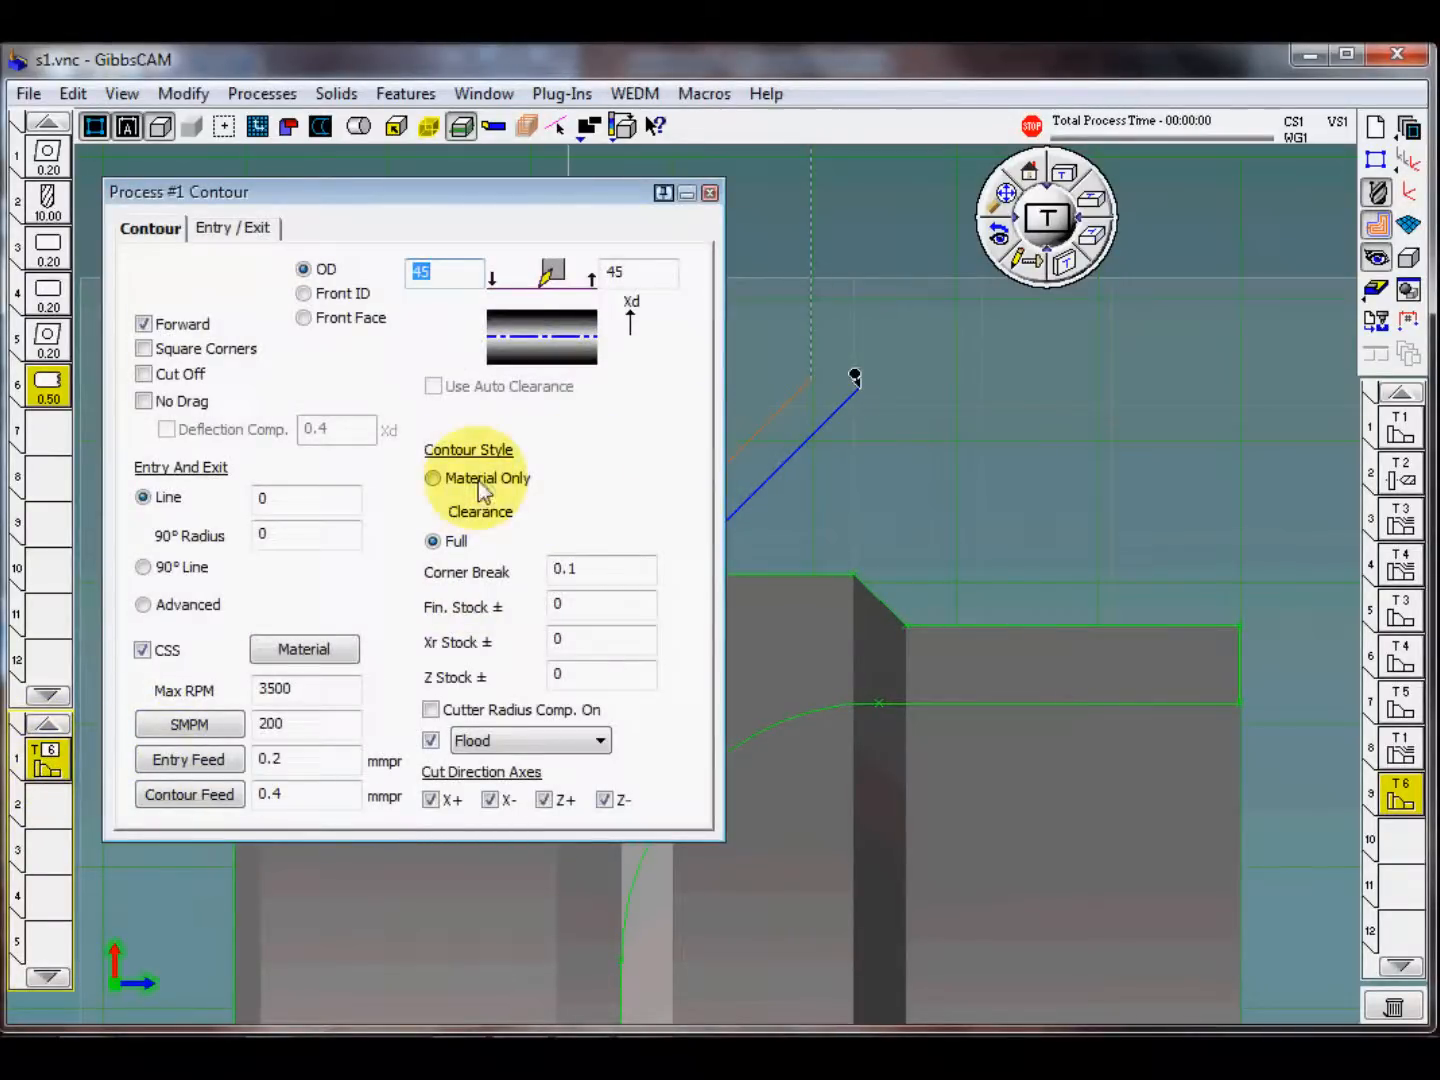
drag(590, 193, 598, 284)
click(517, 566)
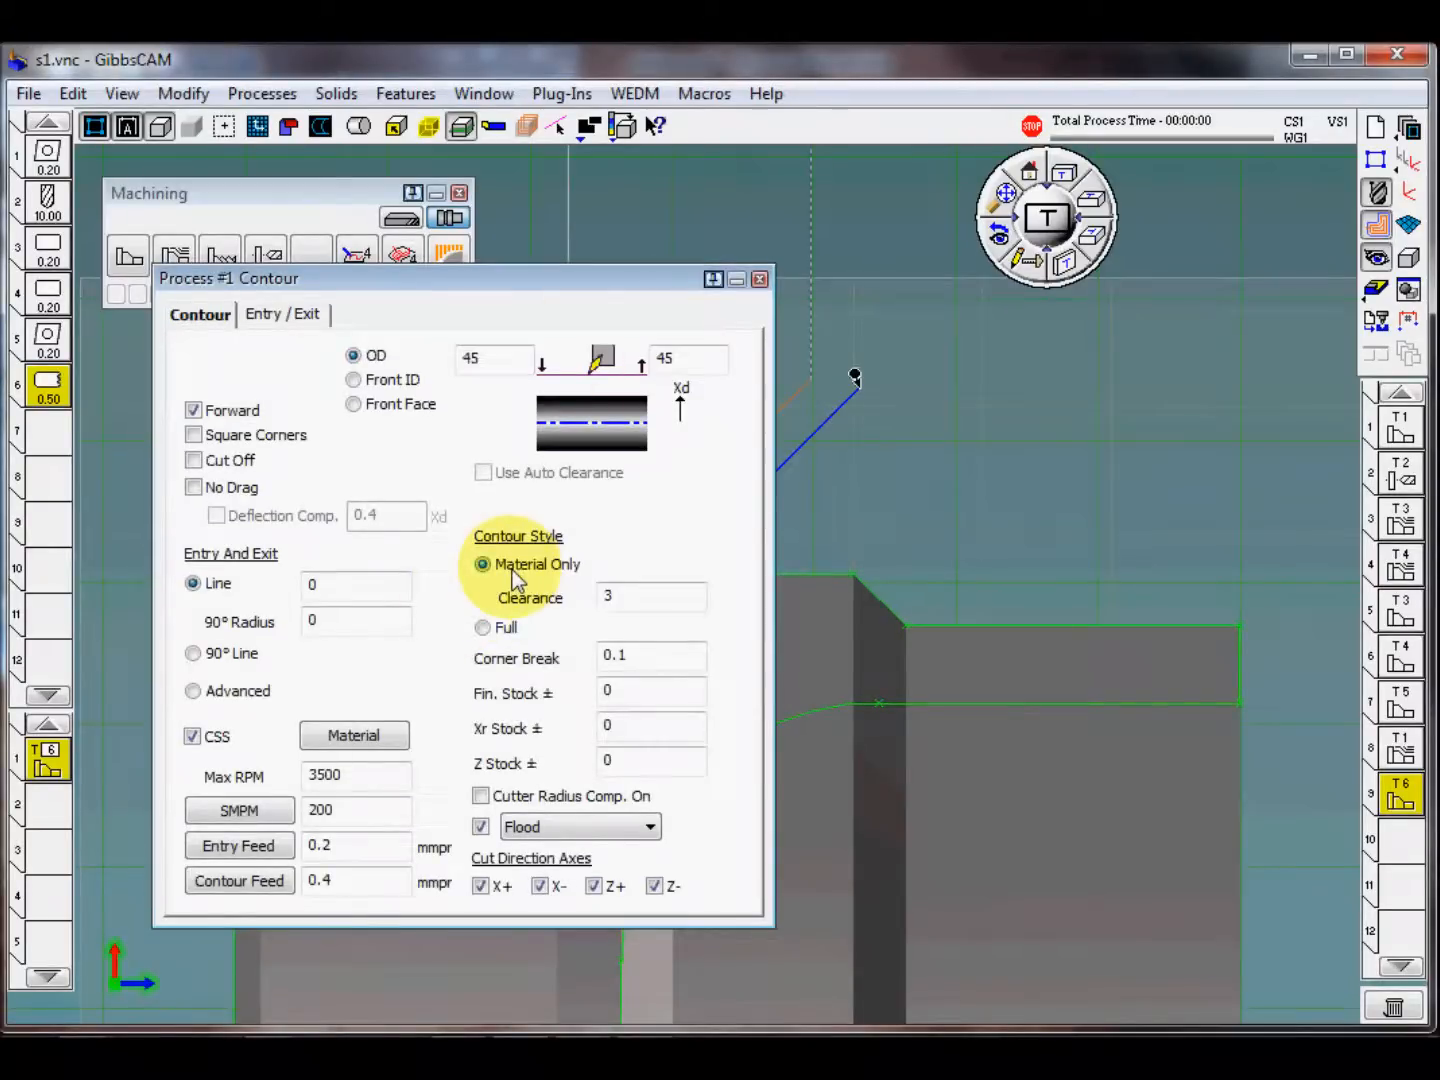
click(759, 283)
click(368, 295)
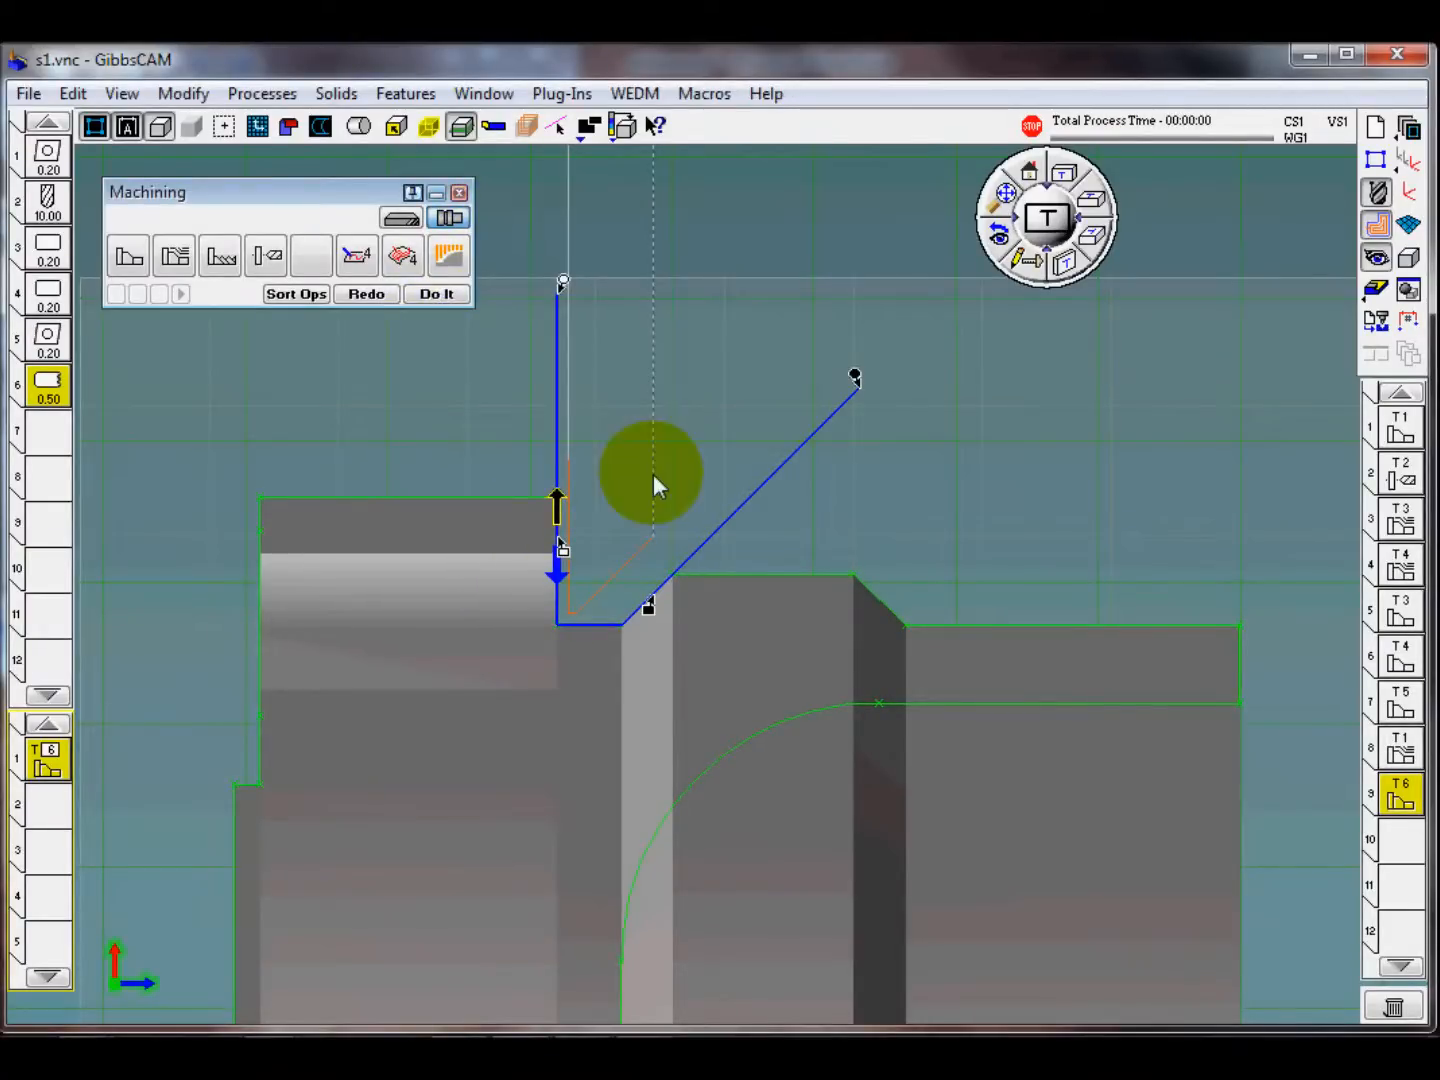
Step: Make operation position 10 current and replace the groove process with the s1-8 OD finish process template
click(1401, 841)
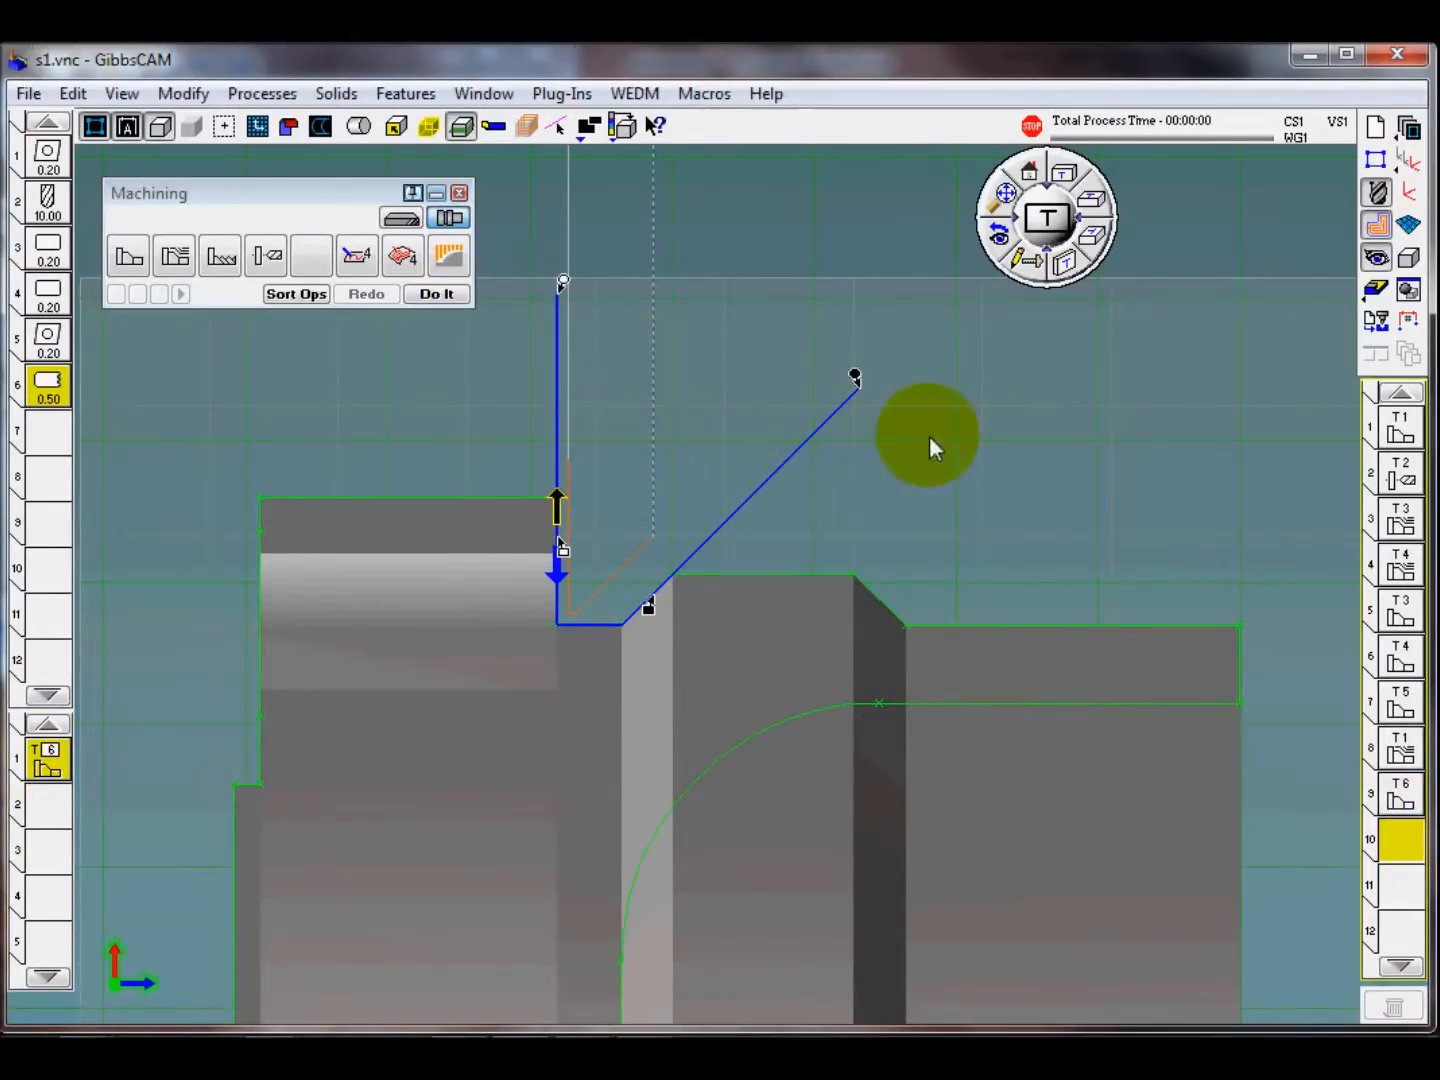
click(833, 228)
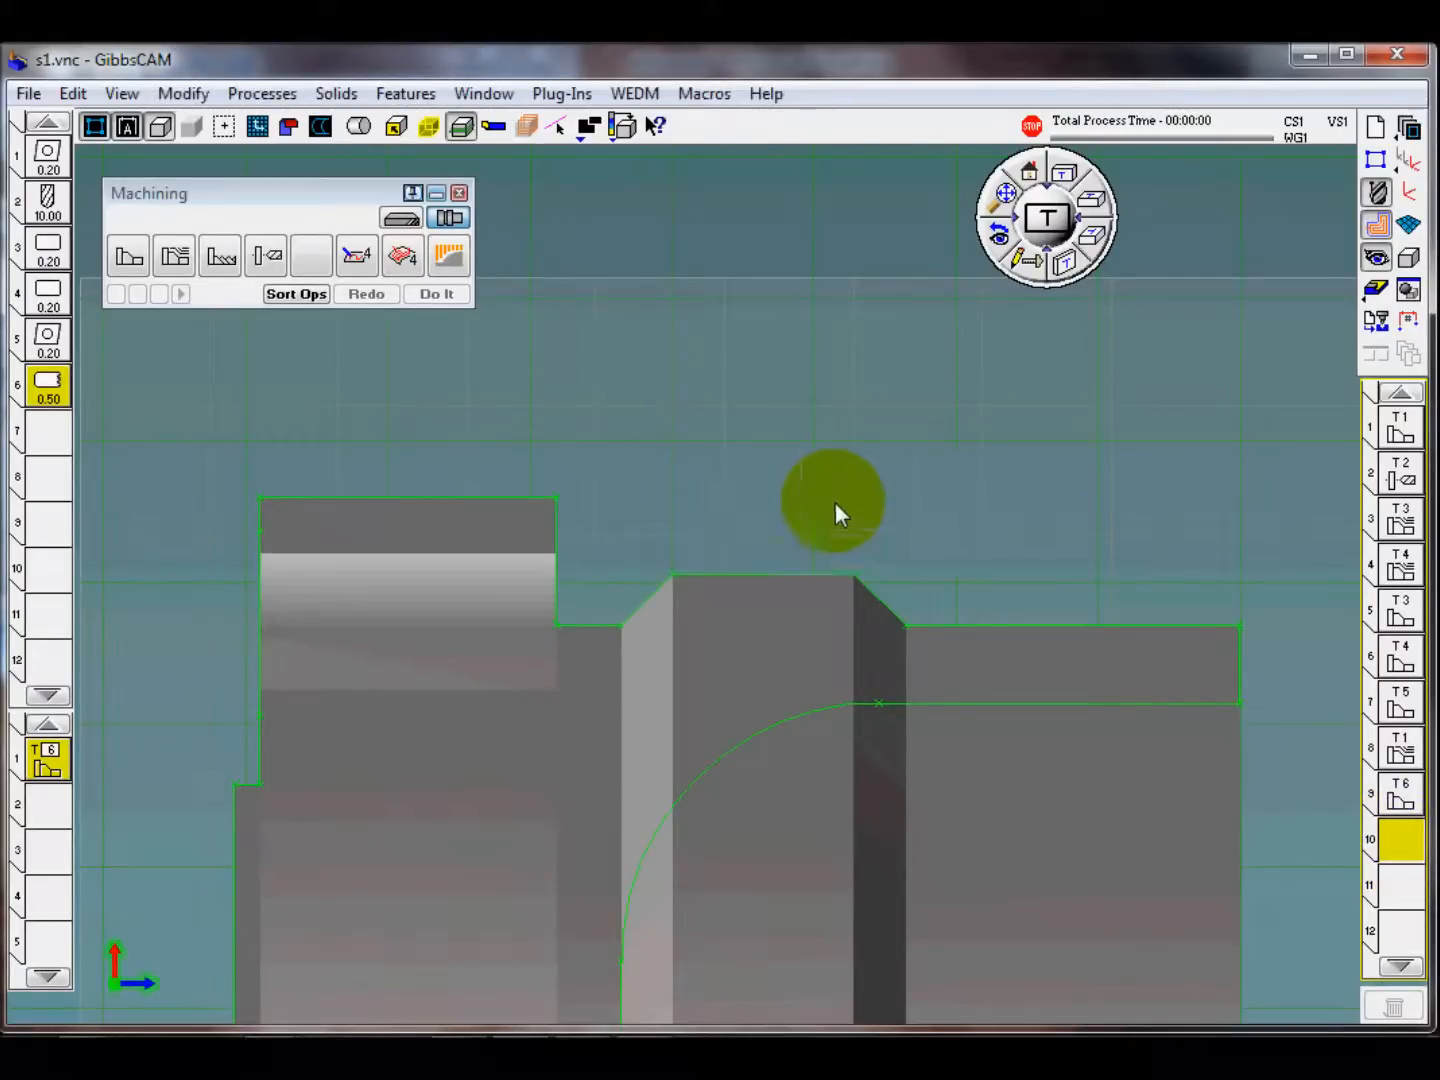
scroll(850, 498, down, 4)
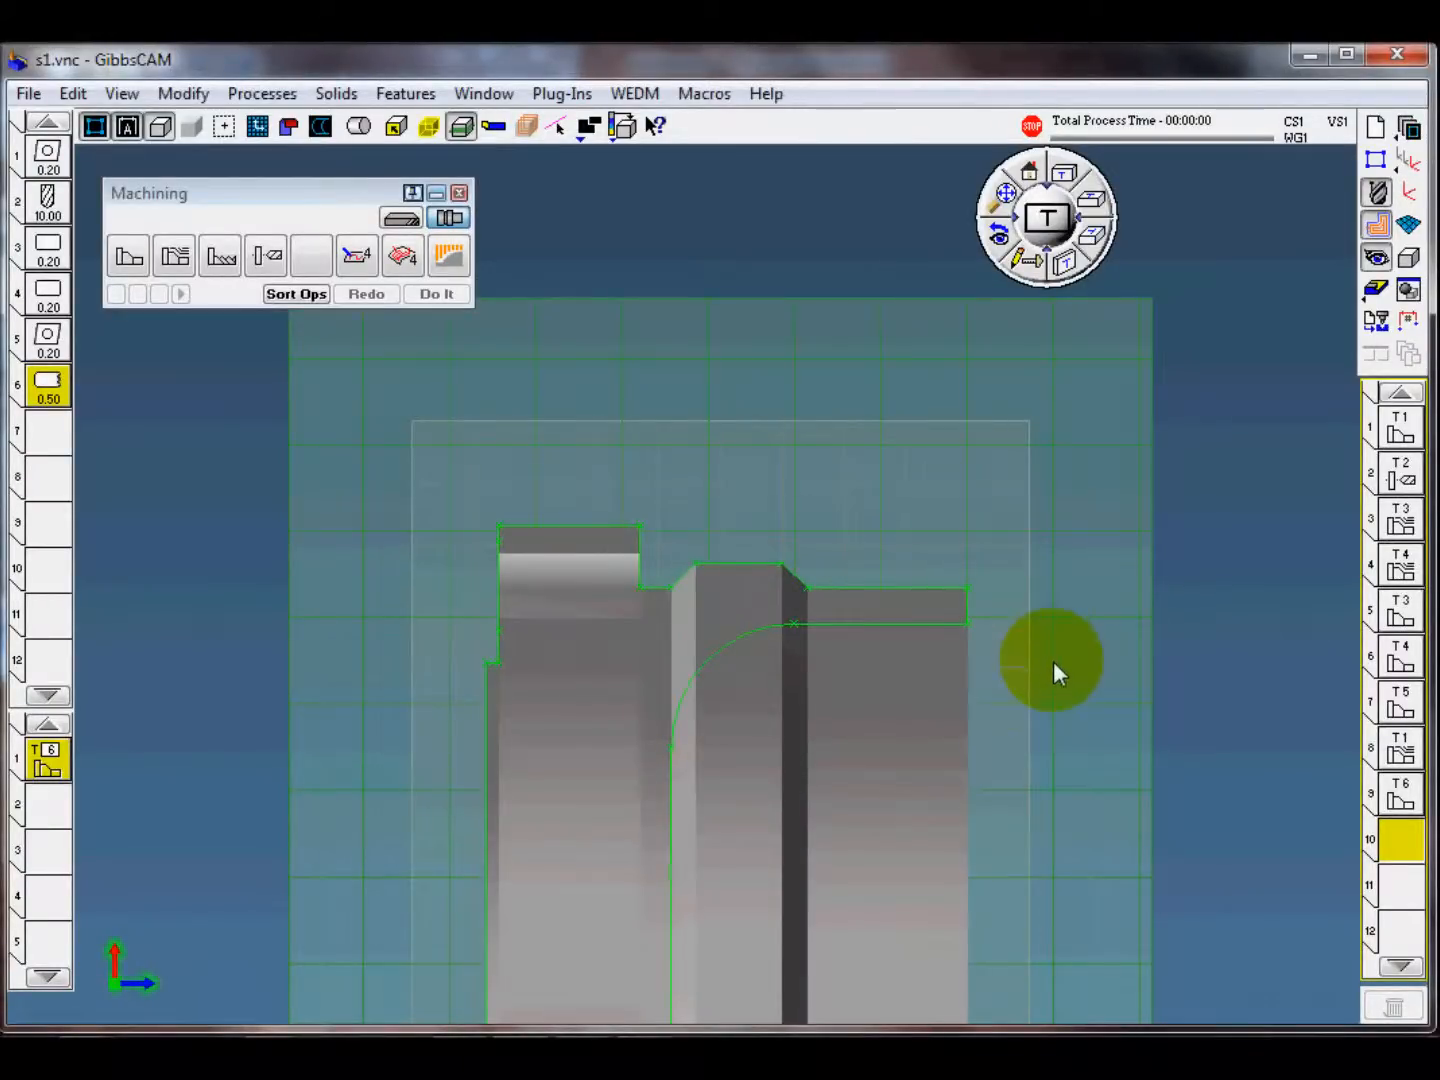
click(50, 768)
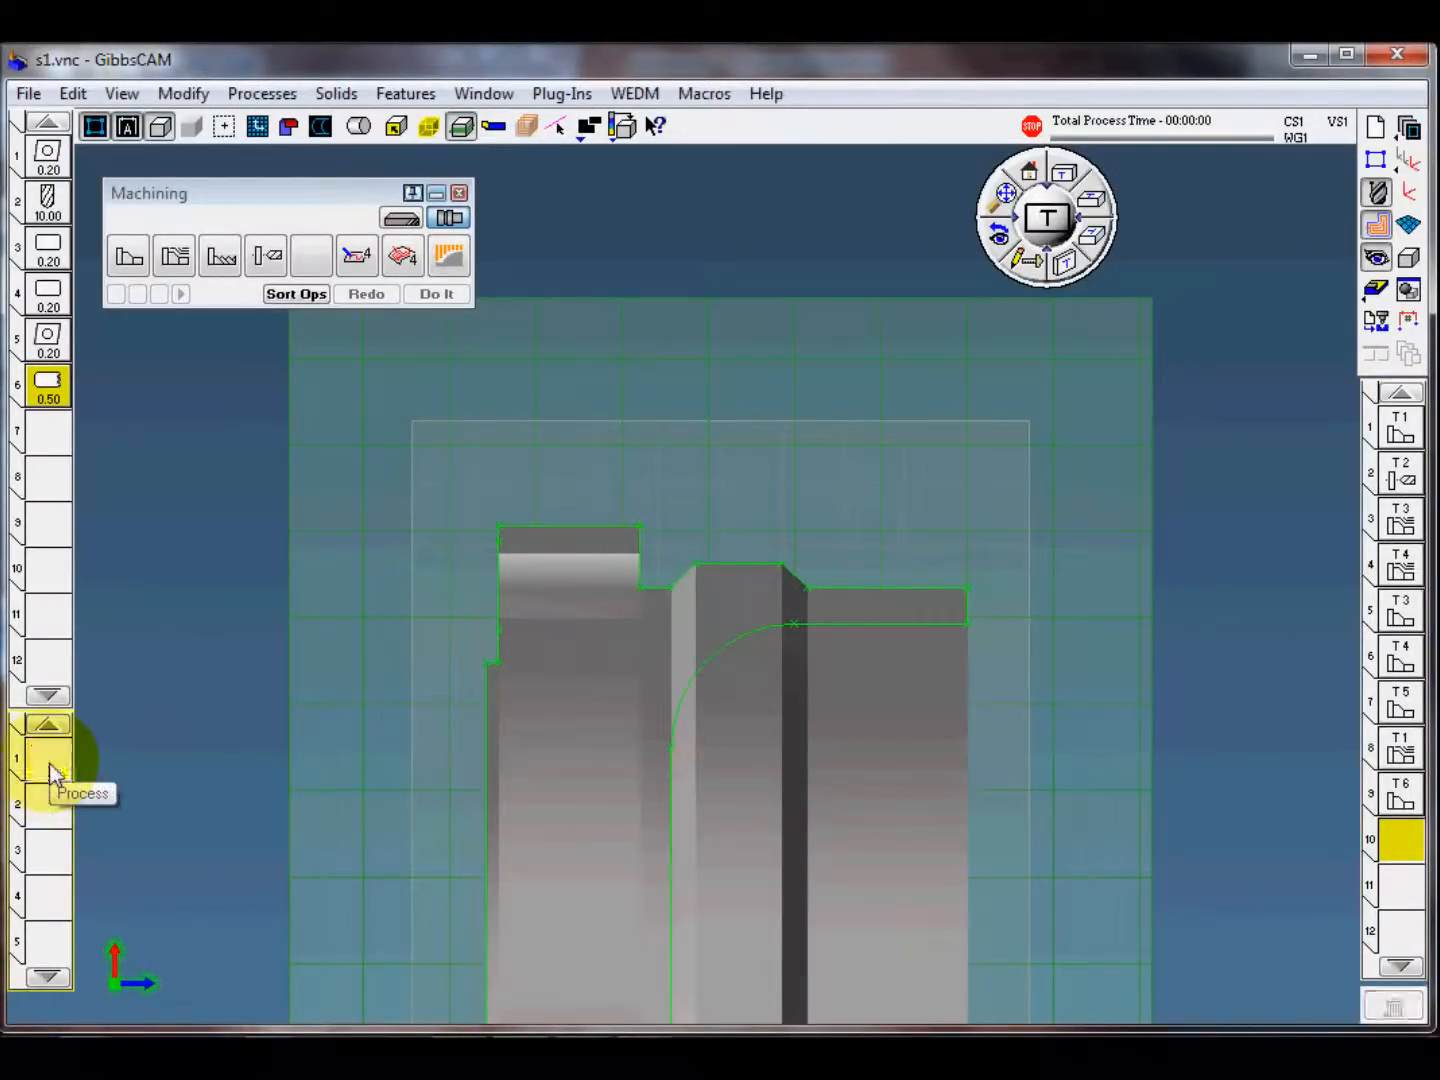
drag(50, 768, 283, 345)
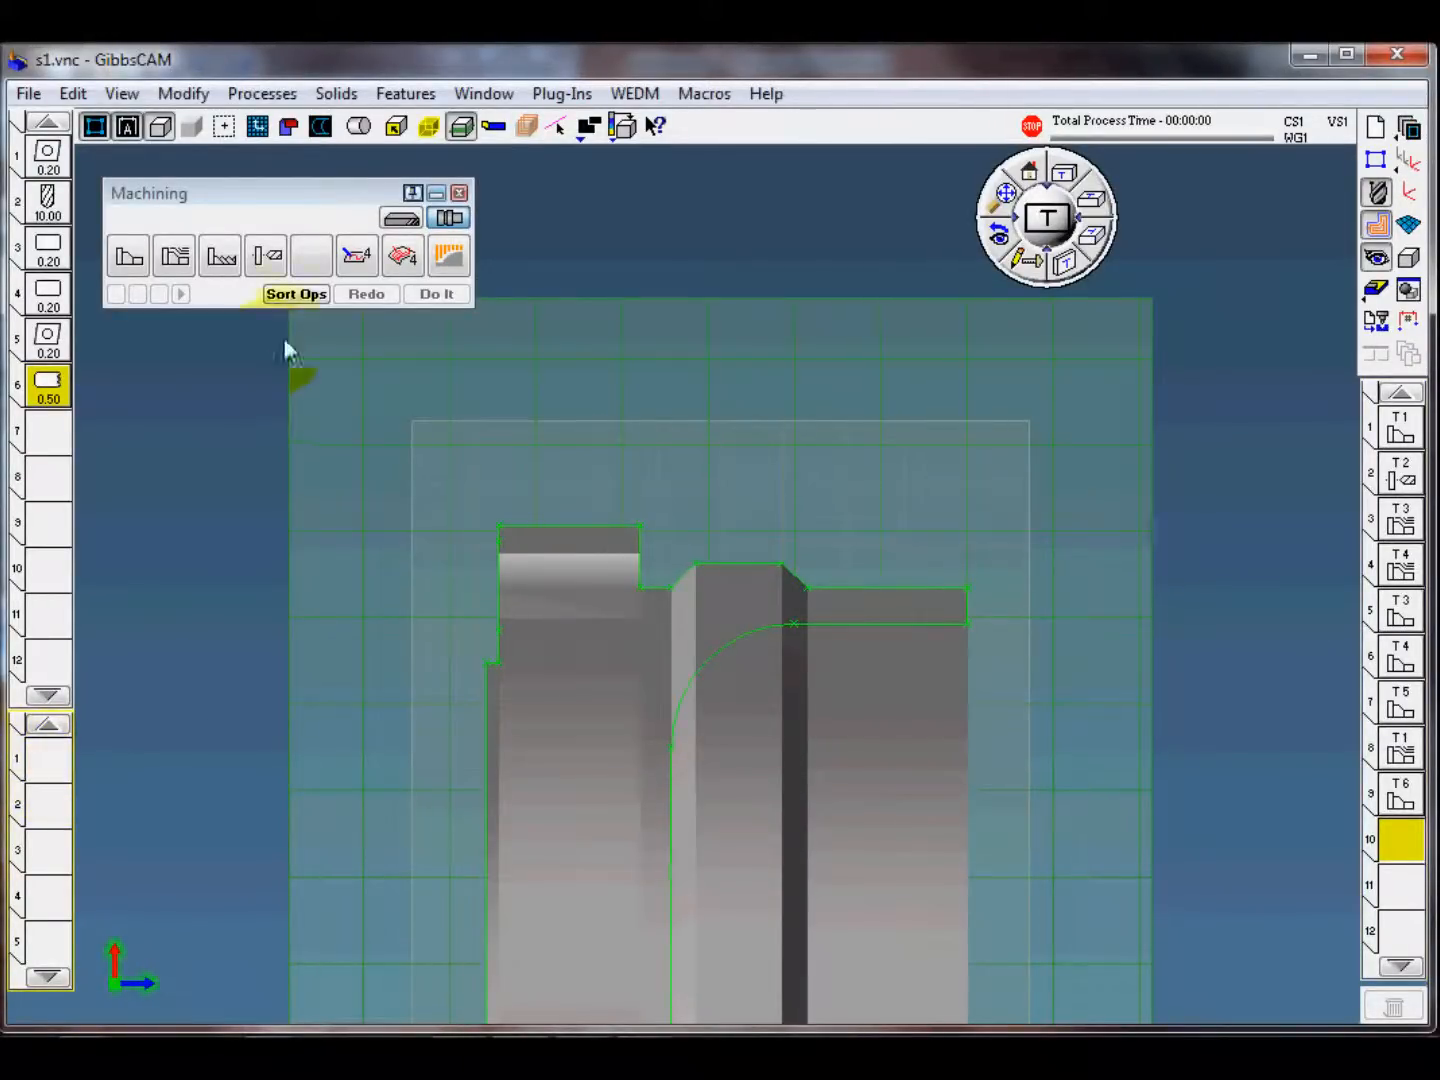
click(261, 93)
mouse_move(329, 245)
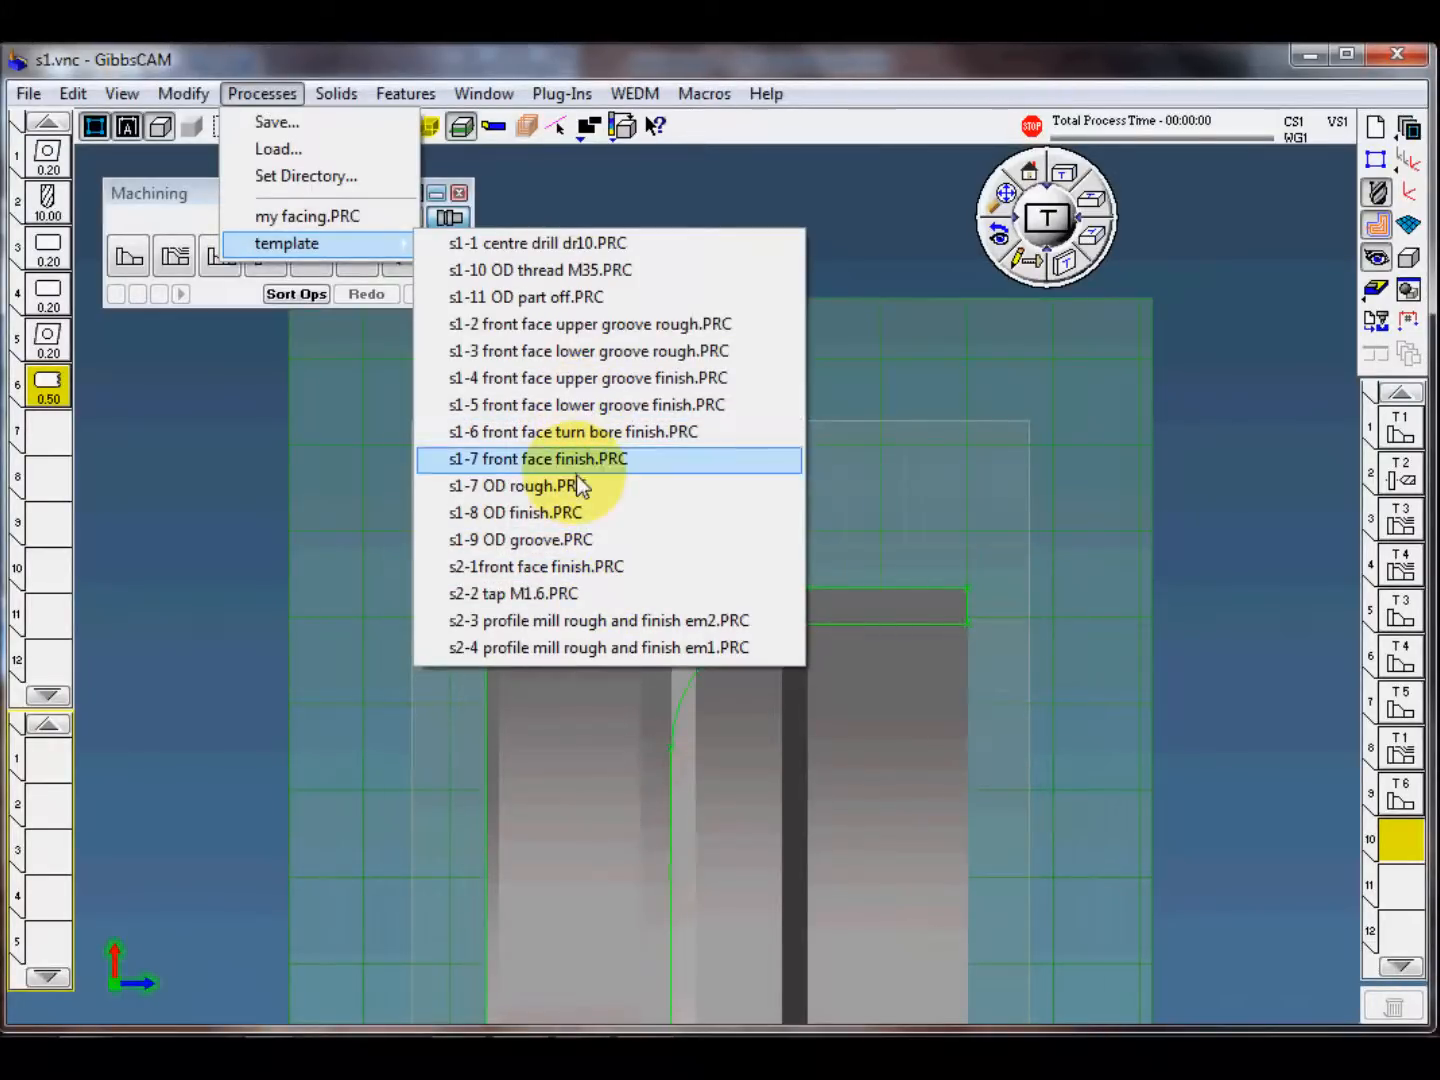
click(554, 516)
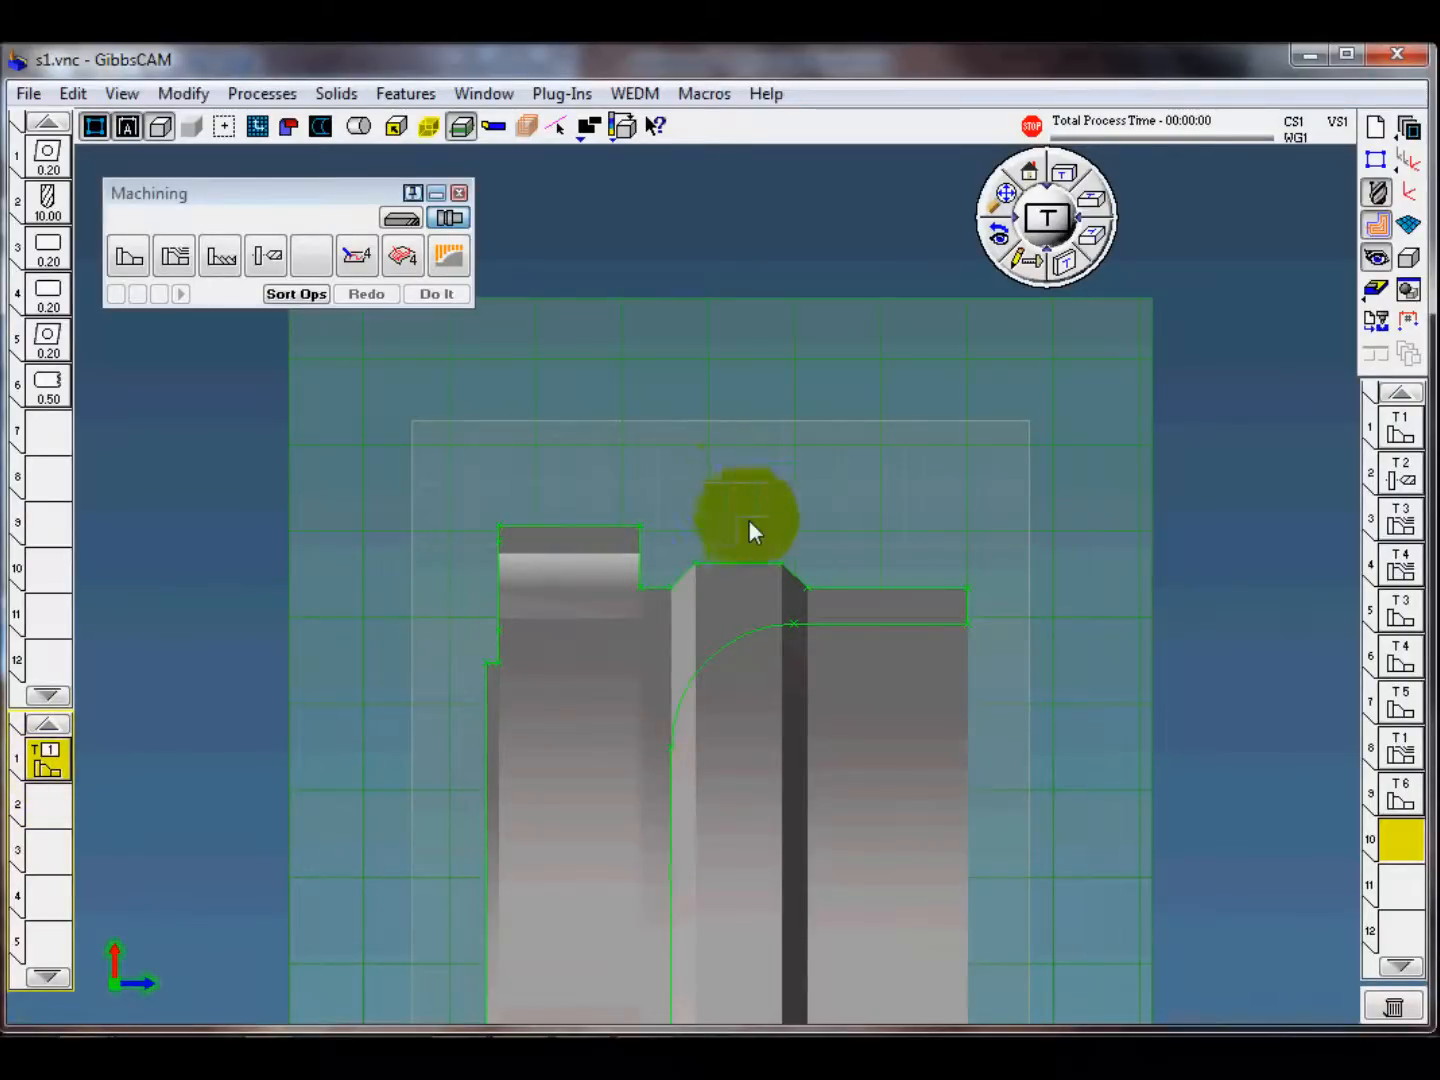
Step: Create the OD finish operation from beyond the front face to the collar's outer diameter, moving the end point 2 past the collar
click(850, 589)
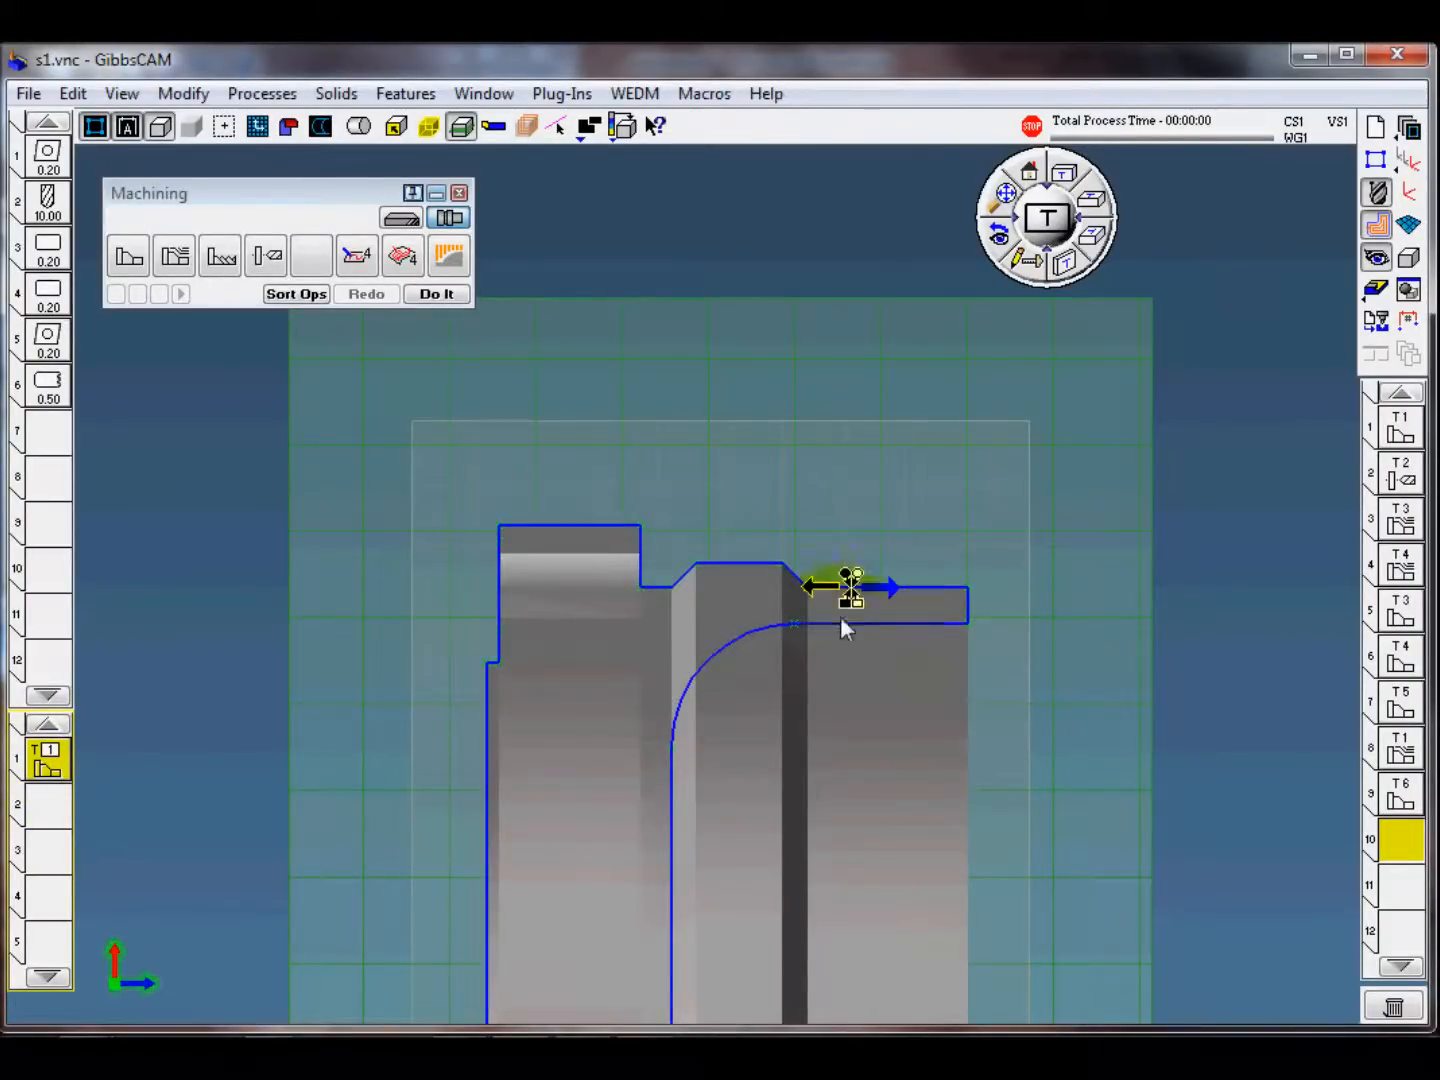
click(811, 587)
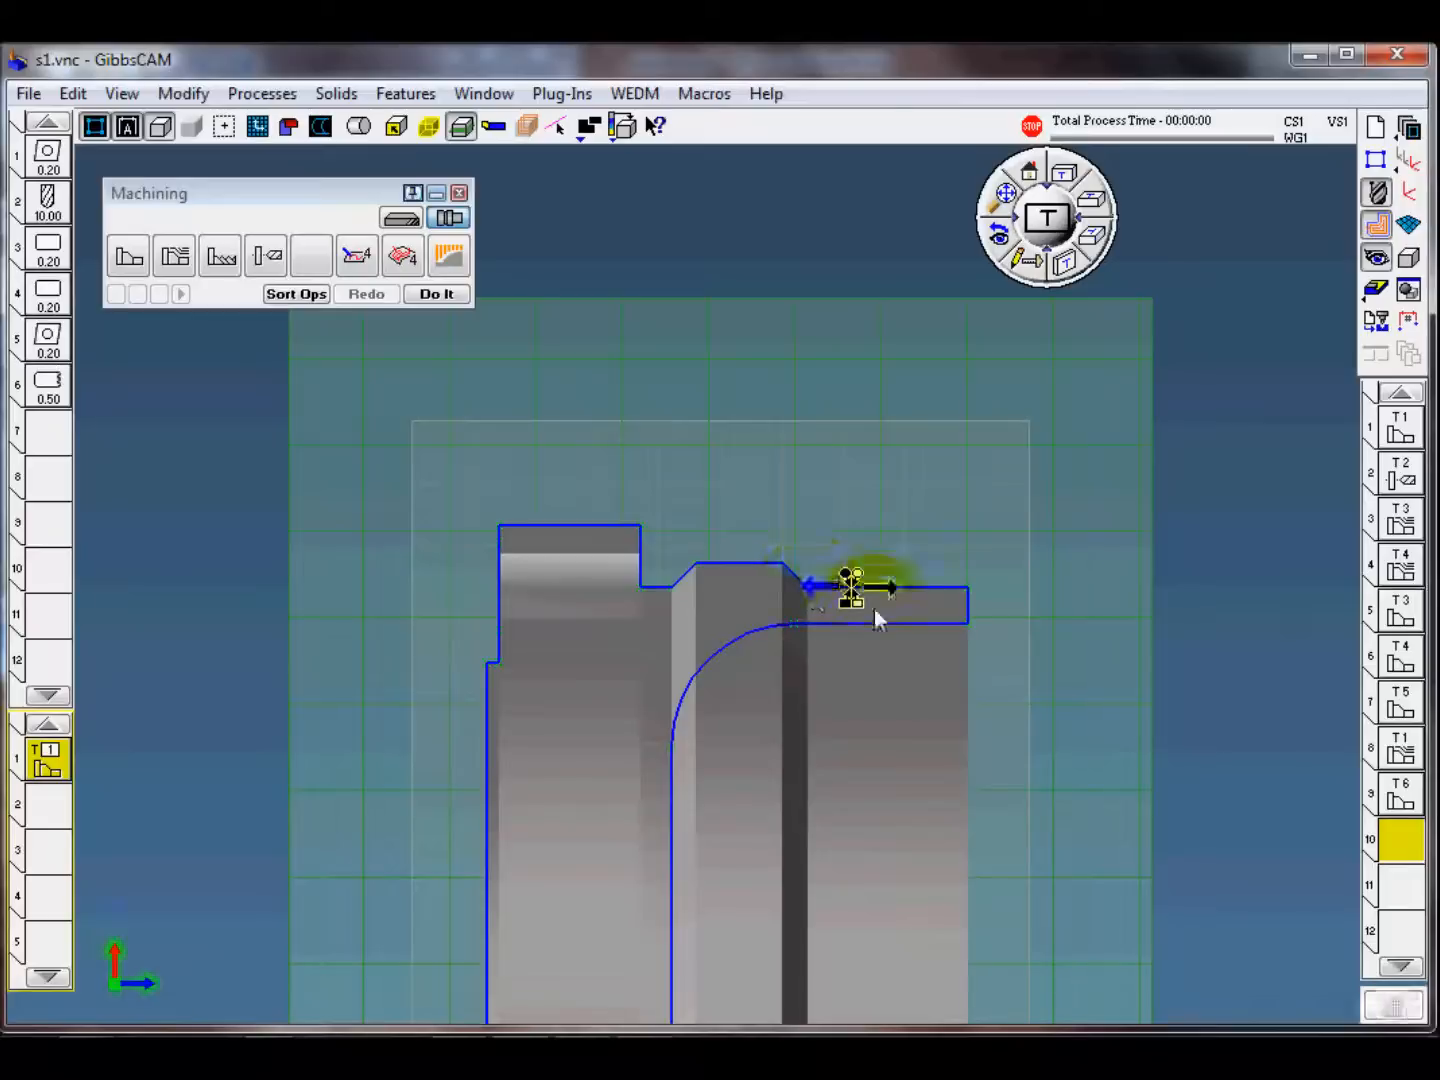
drag(857, 574, 1184, 576)
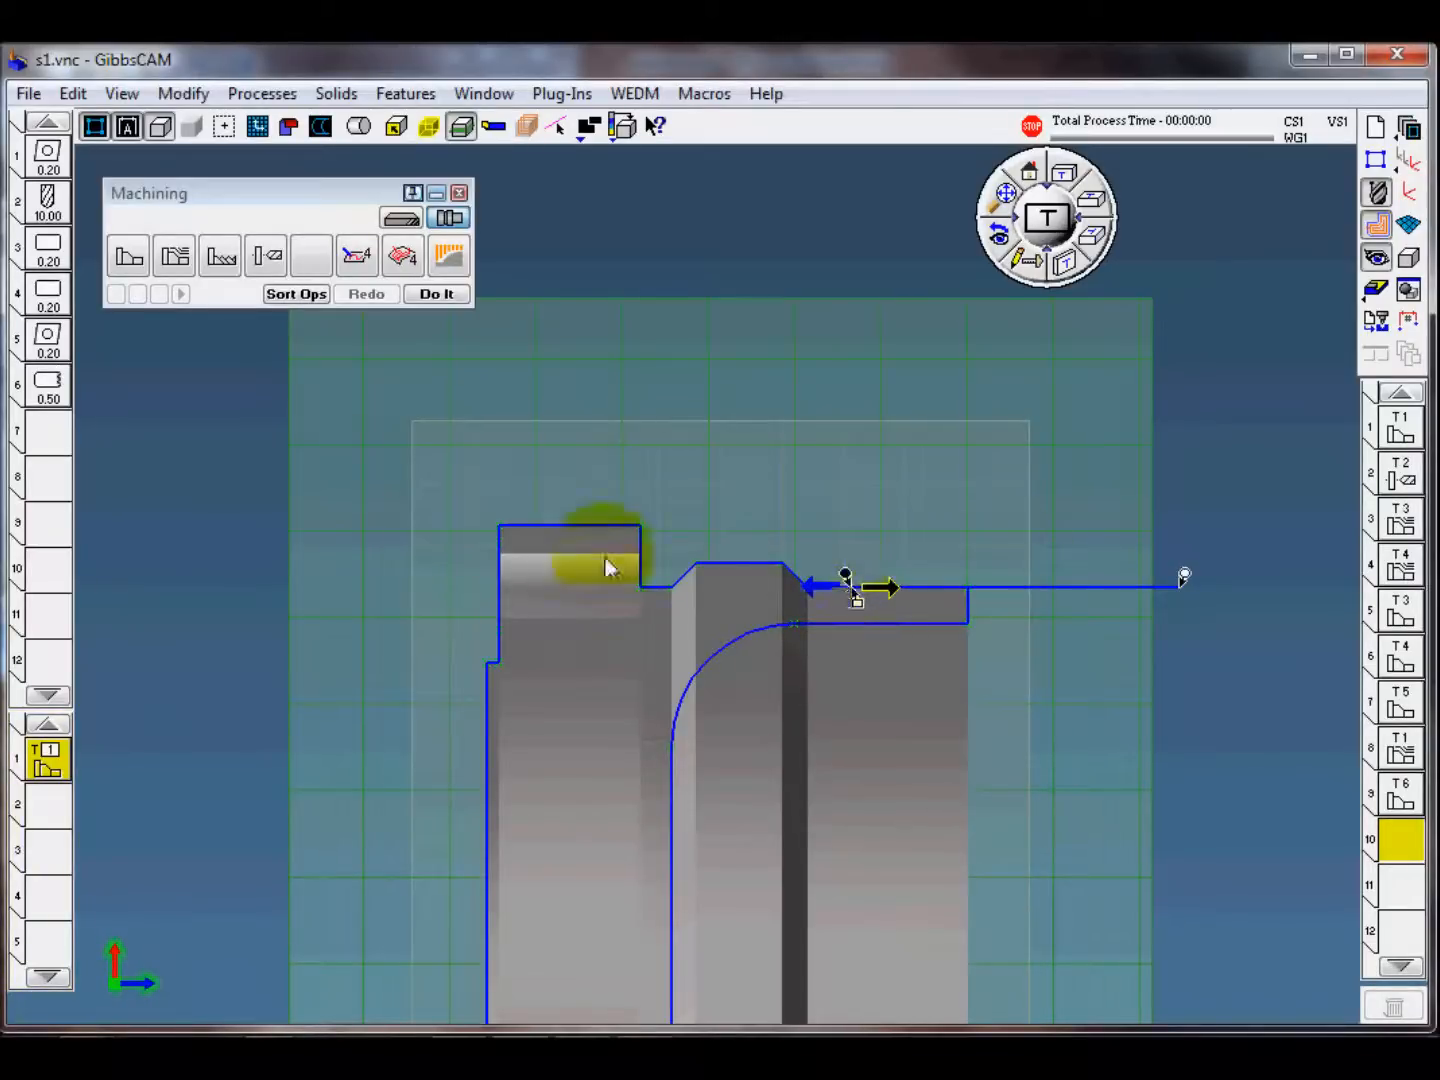
click(545, 542)
right_click(548, 514)
click(599, 556)
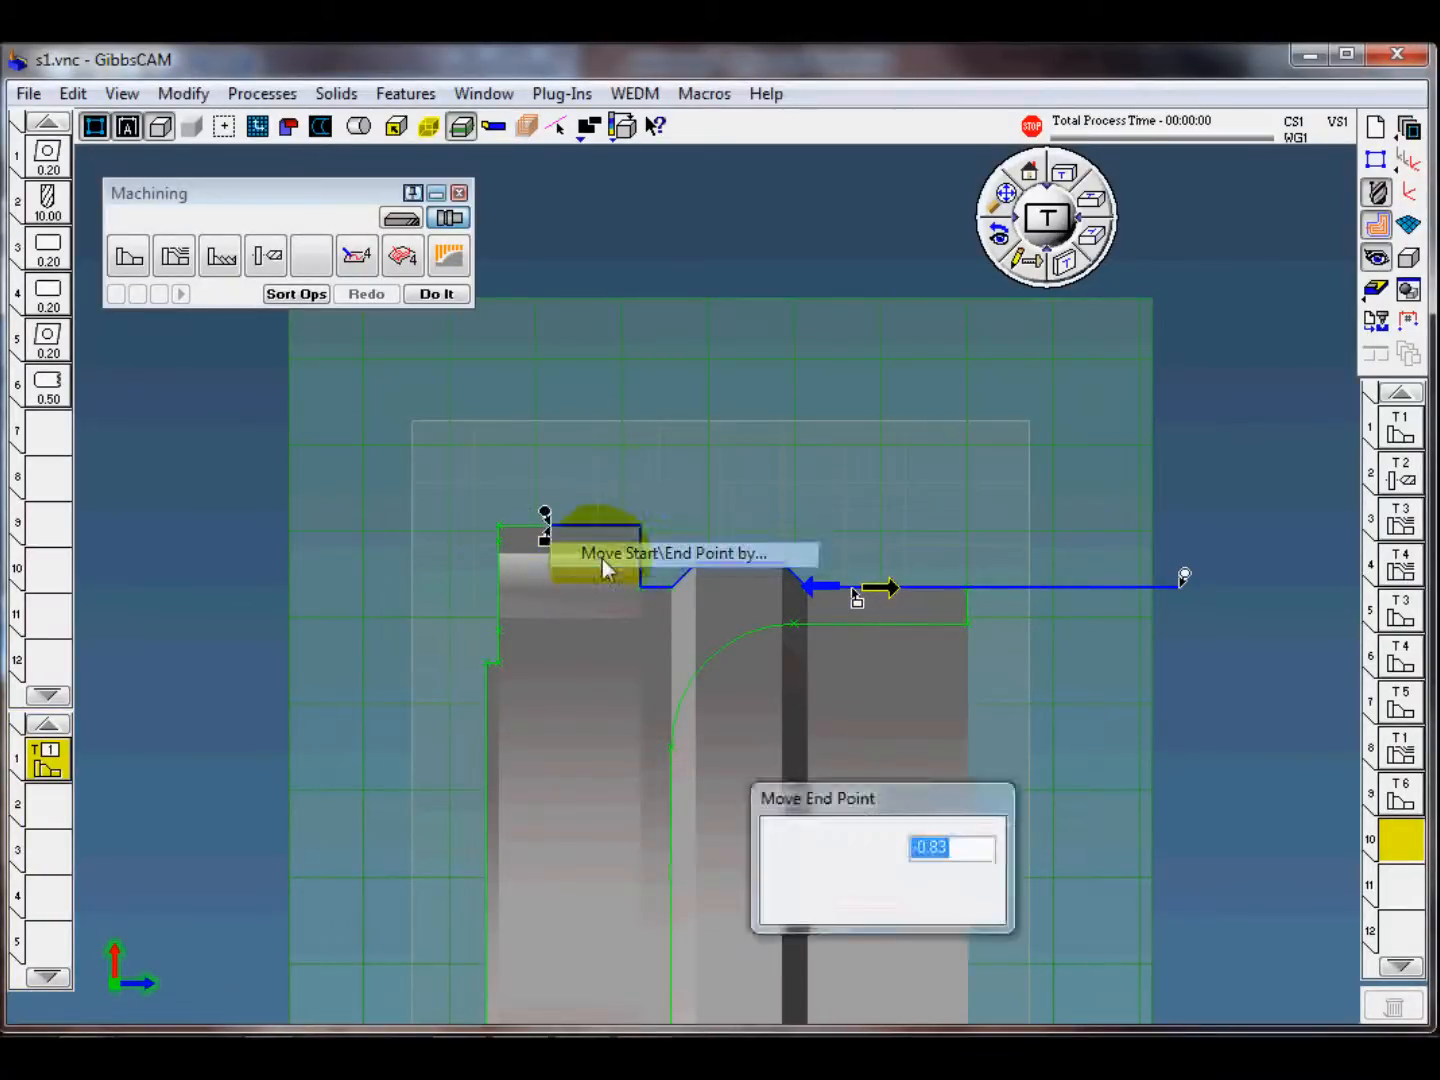
text(-1)
click(953, 899)
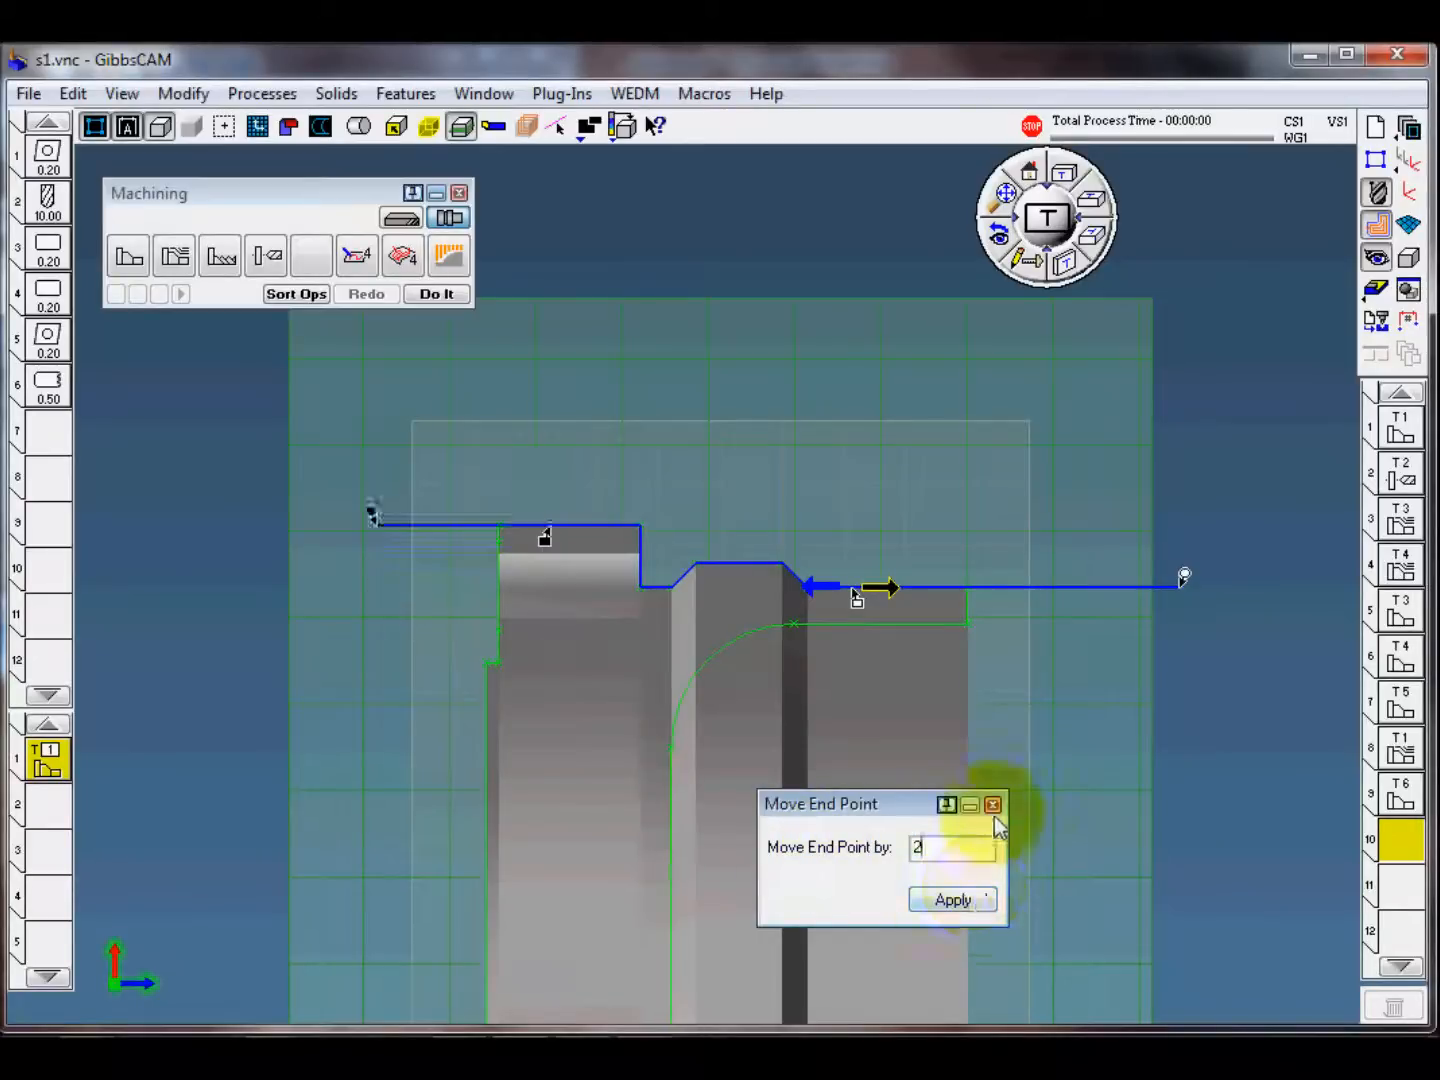
click(993, 804)
click(428, 294)
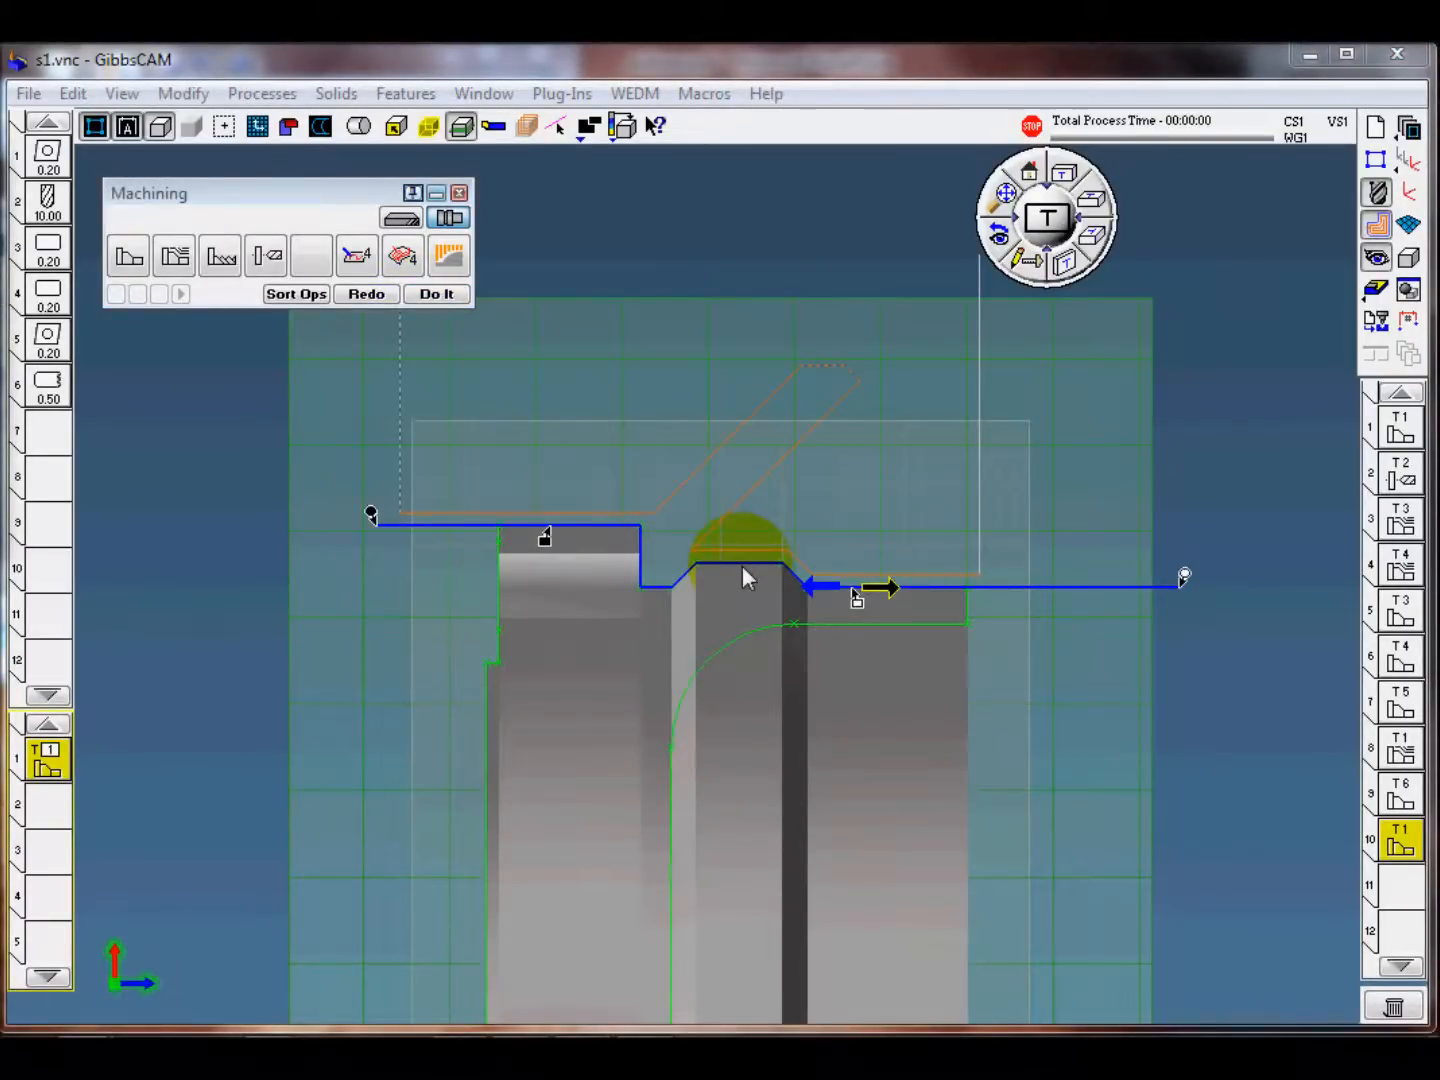
Step: Set the OD finish process's contour style to Full and regenerate the operation
double_click(48, 762)
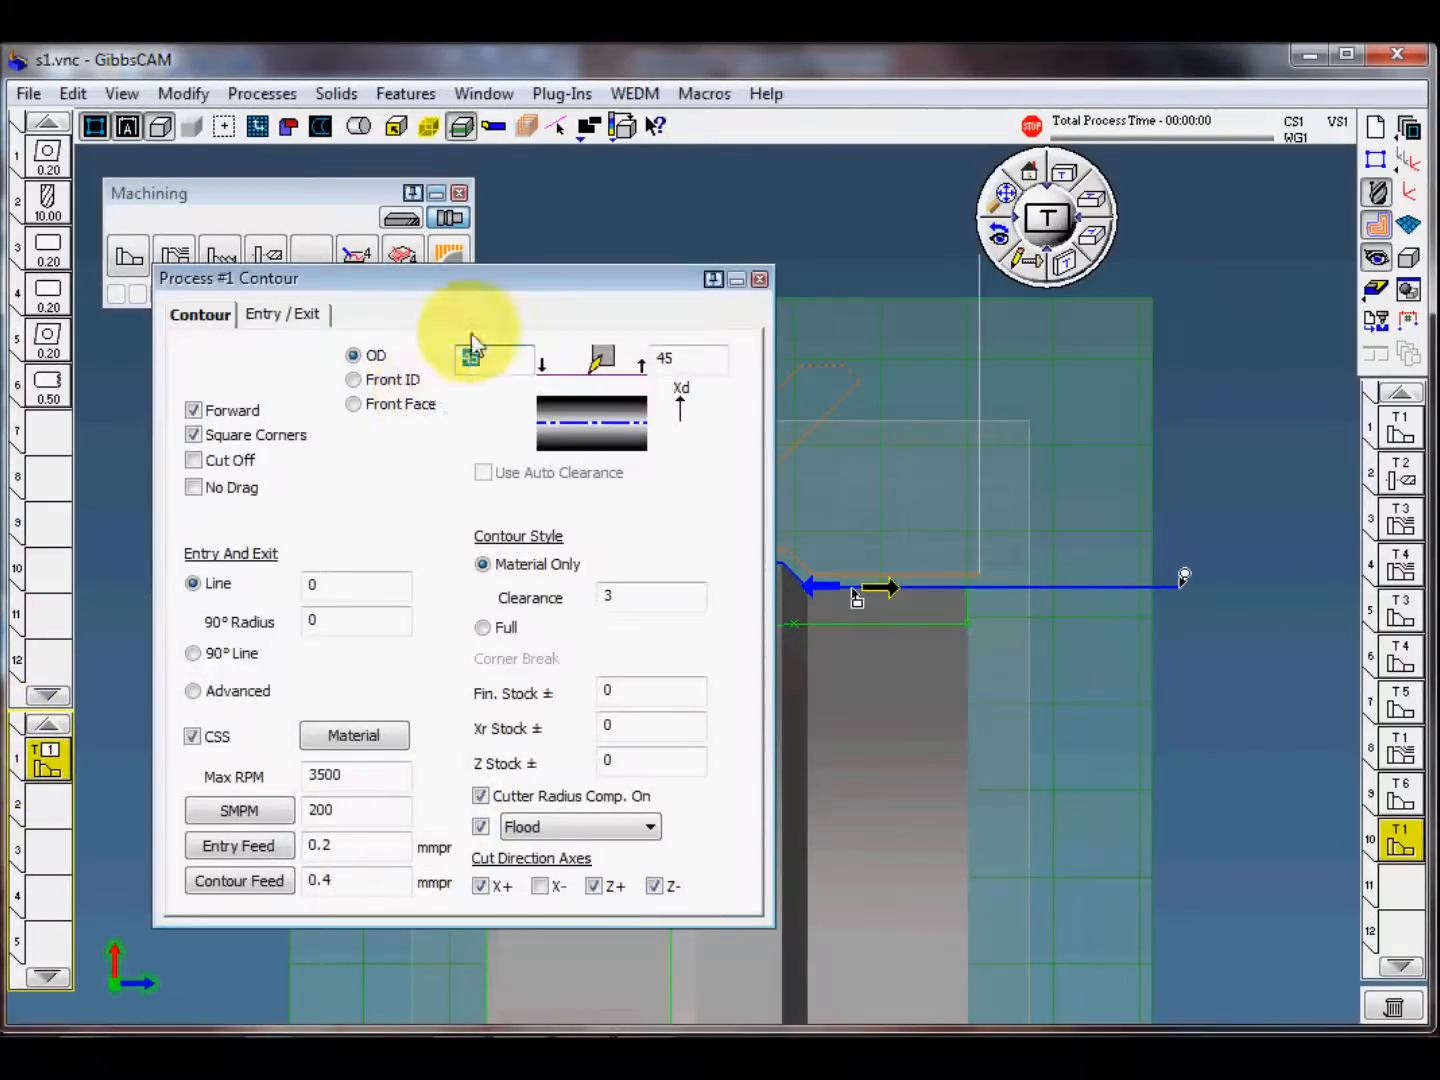
drag(515, 283, 497, 290)
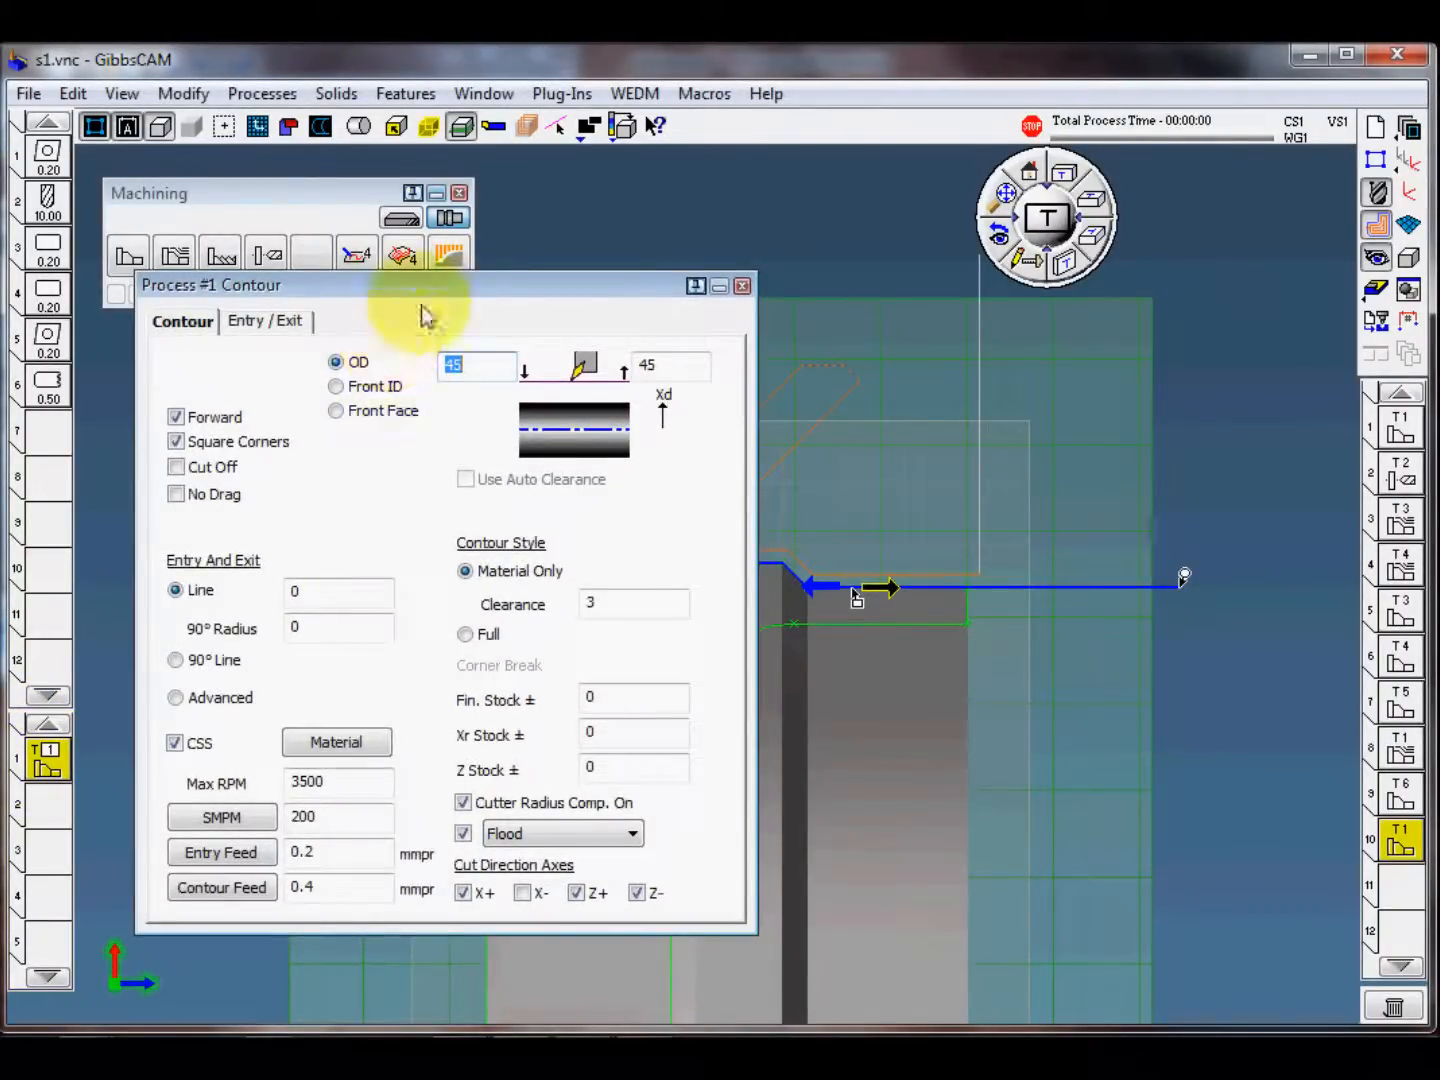
drag(421, 288, 418, 294)
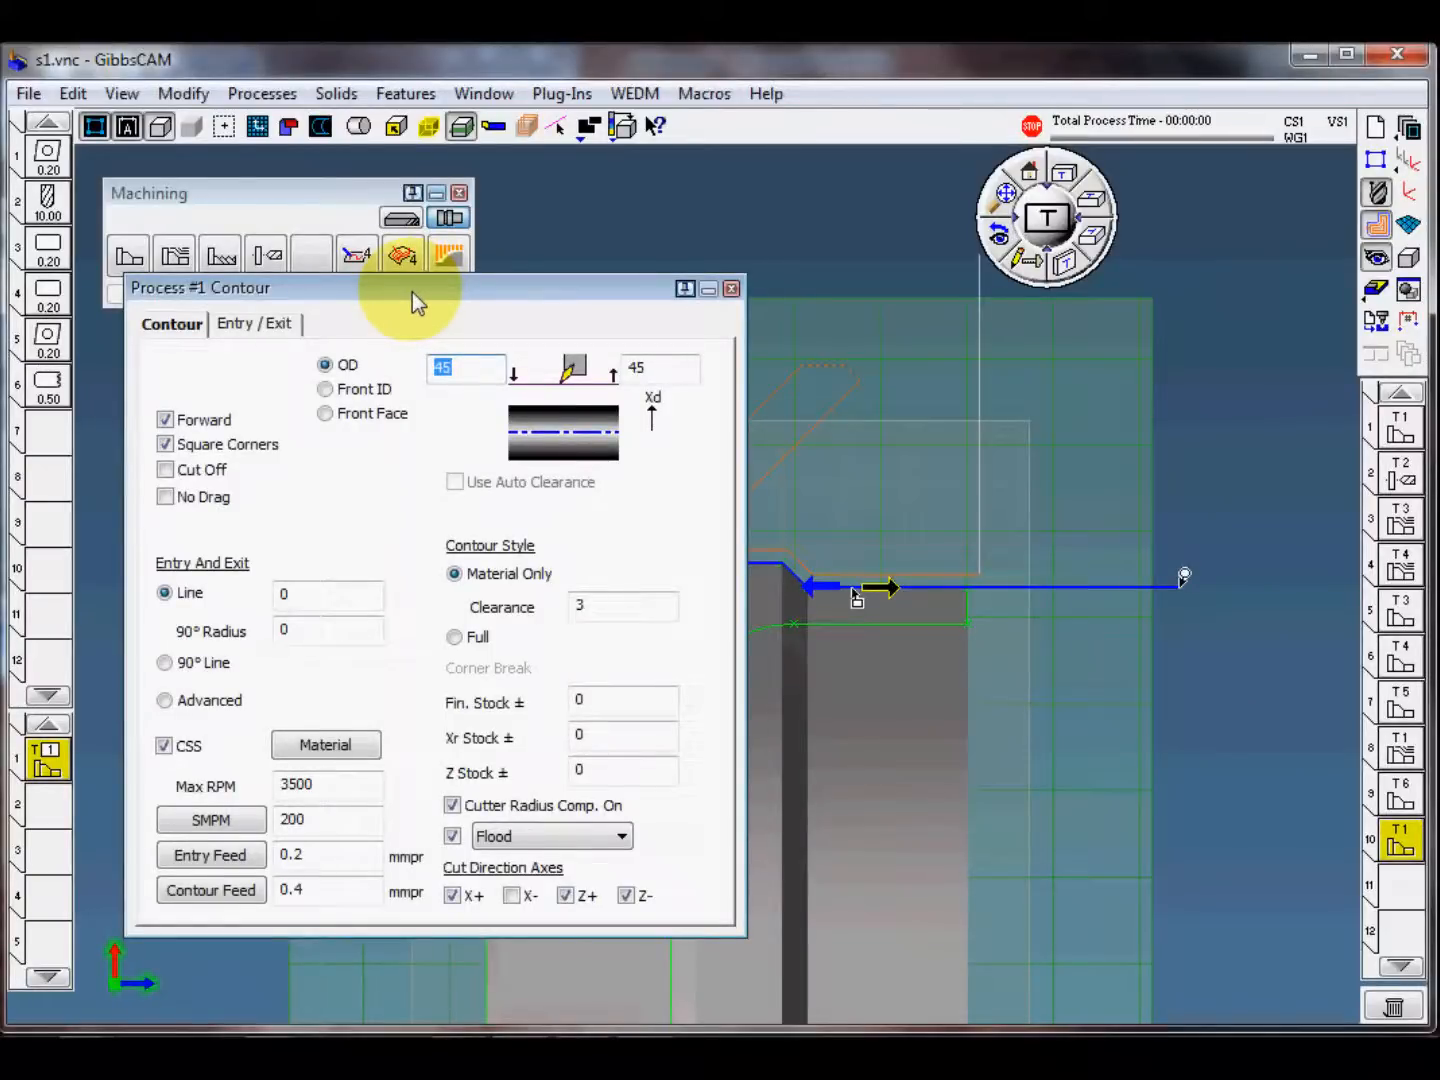
click(454, 637)
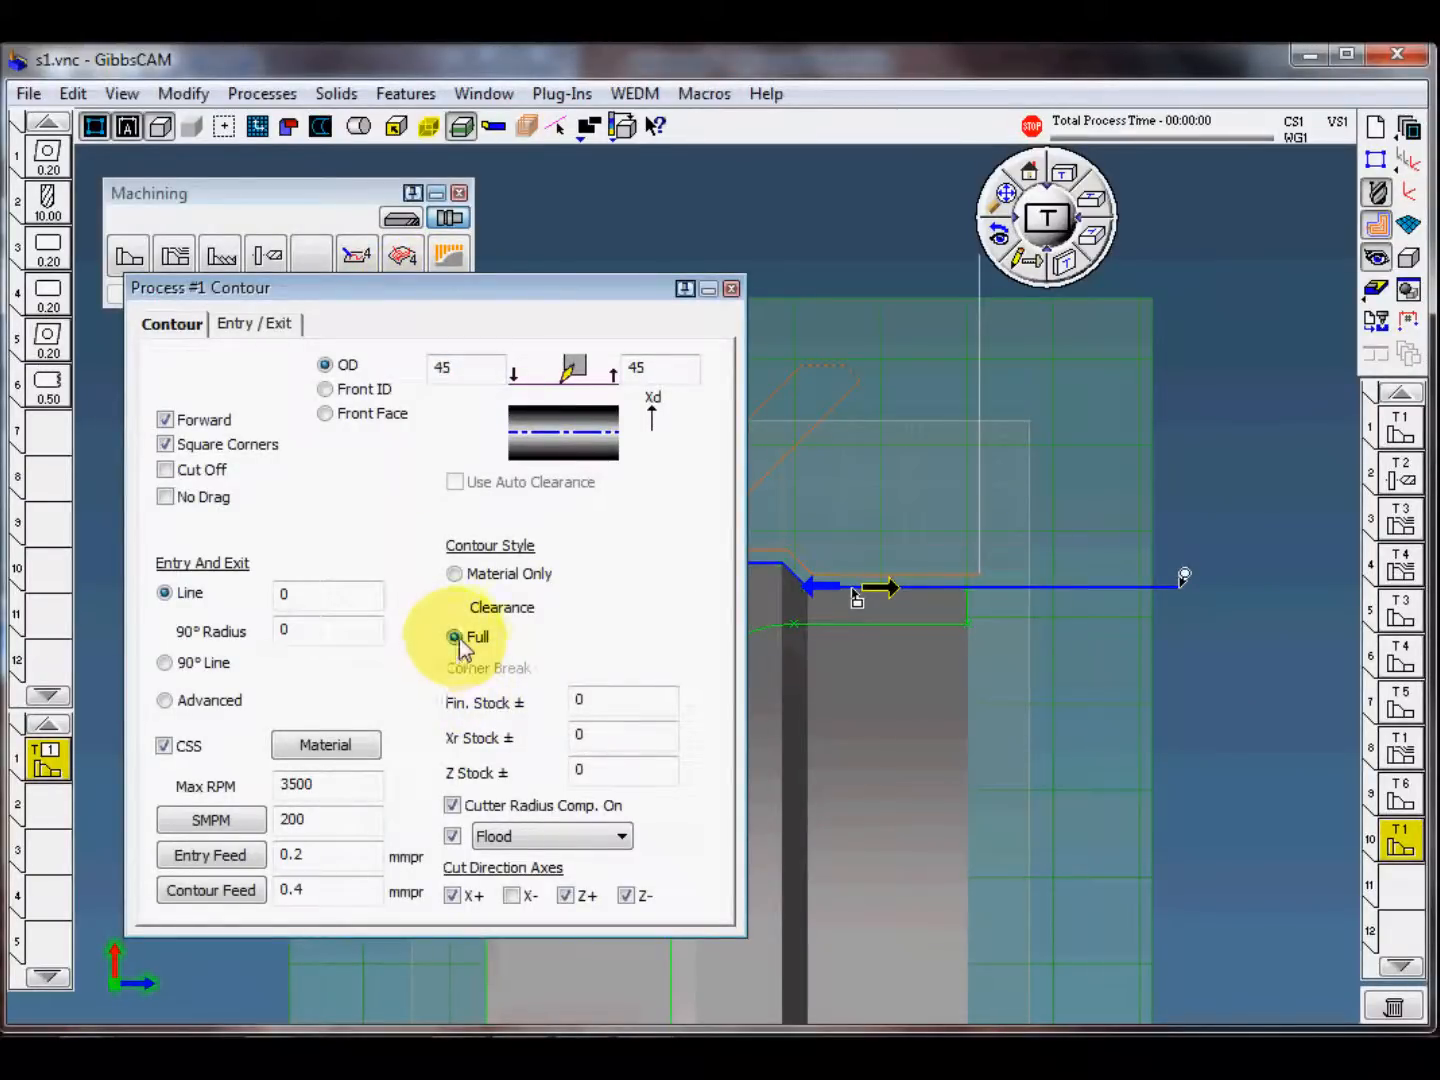
click(733, 291)
click(368, 294)
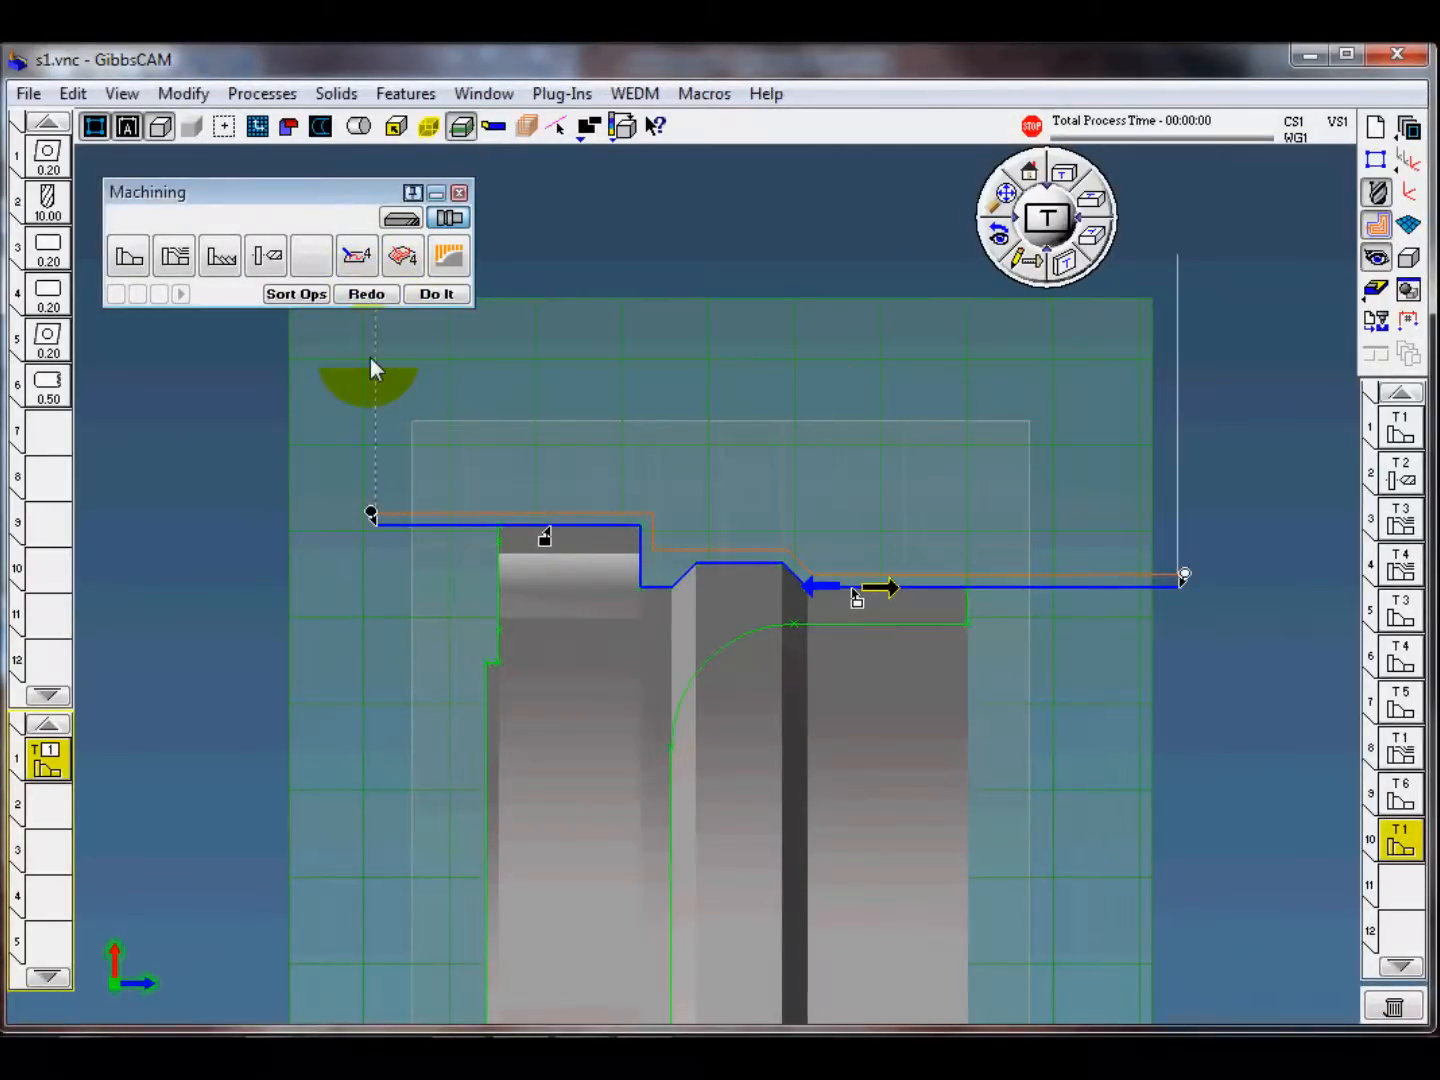
Step: Shorten the finish contour's start to just outside the front face, move its end point by 2, and regenerate the operation
drag(371, 515, 453, 509)
drag(1184, 575, 1008, 567)
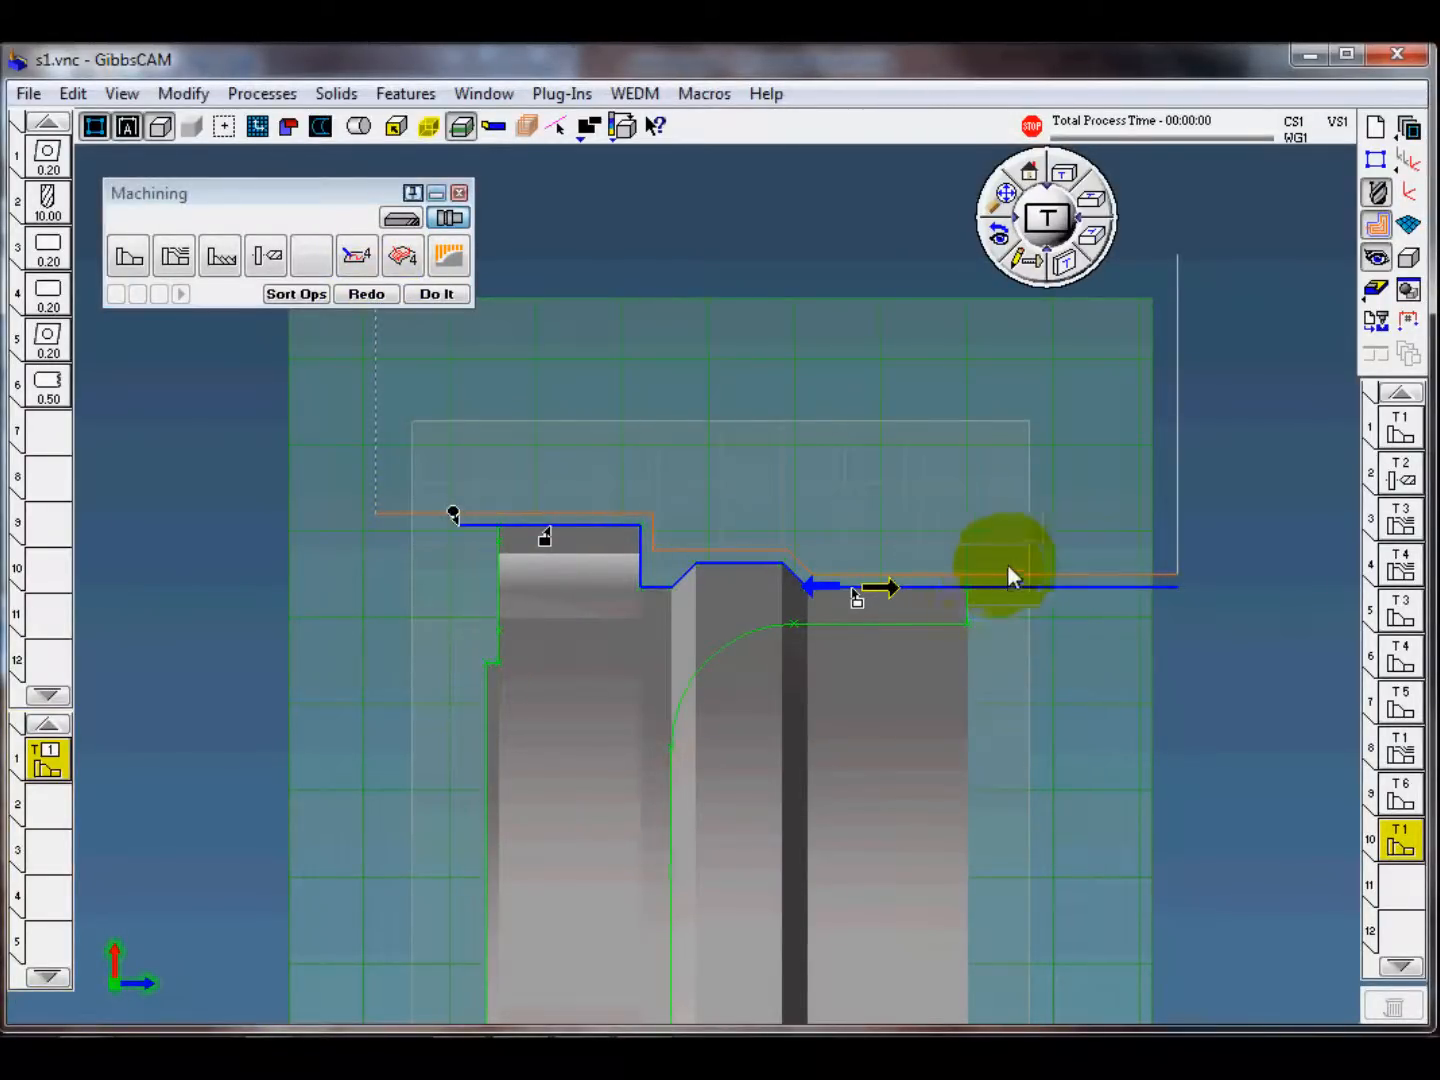
right_click(458, 516)
click(513, 552)
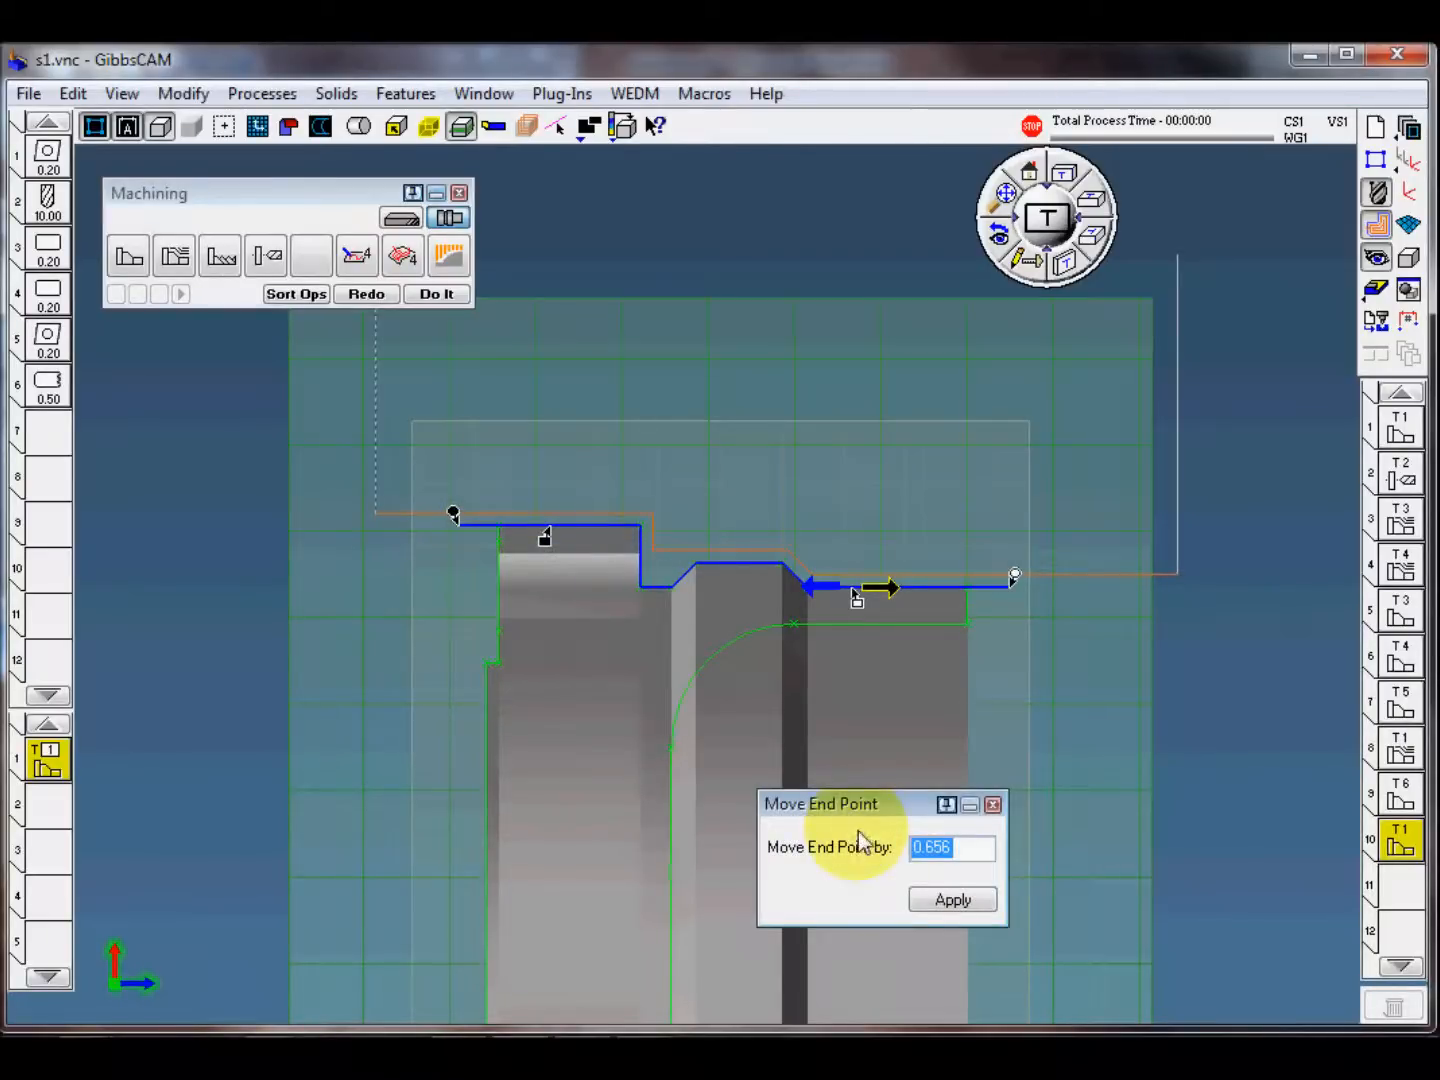
text(2)
click(953, 899)
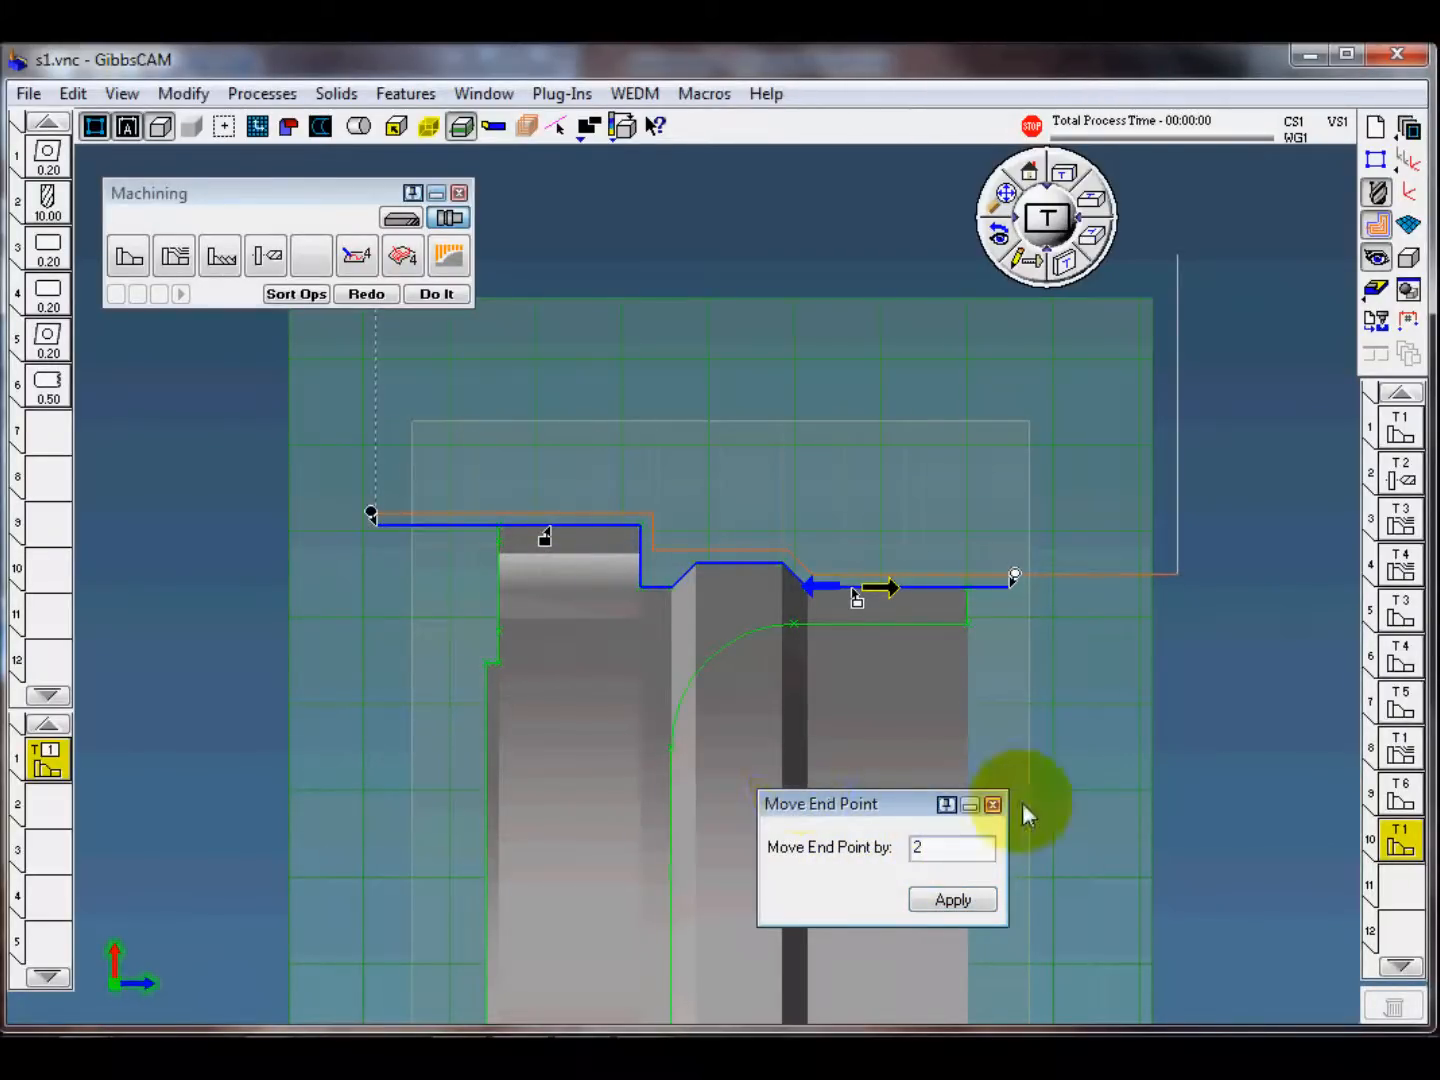
click(993, 804)
click(373, 294)
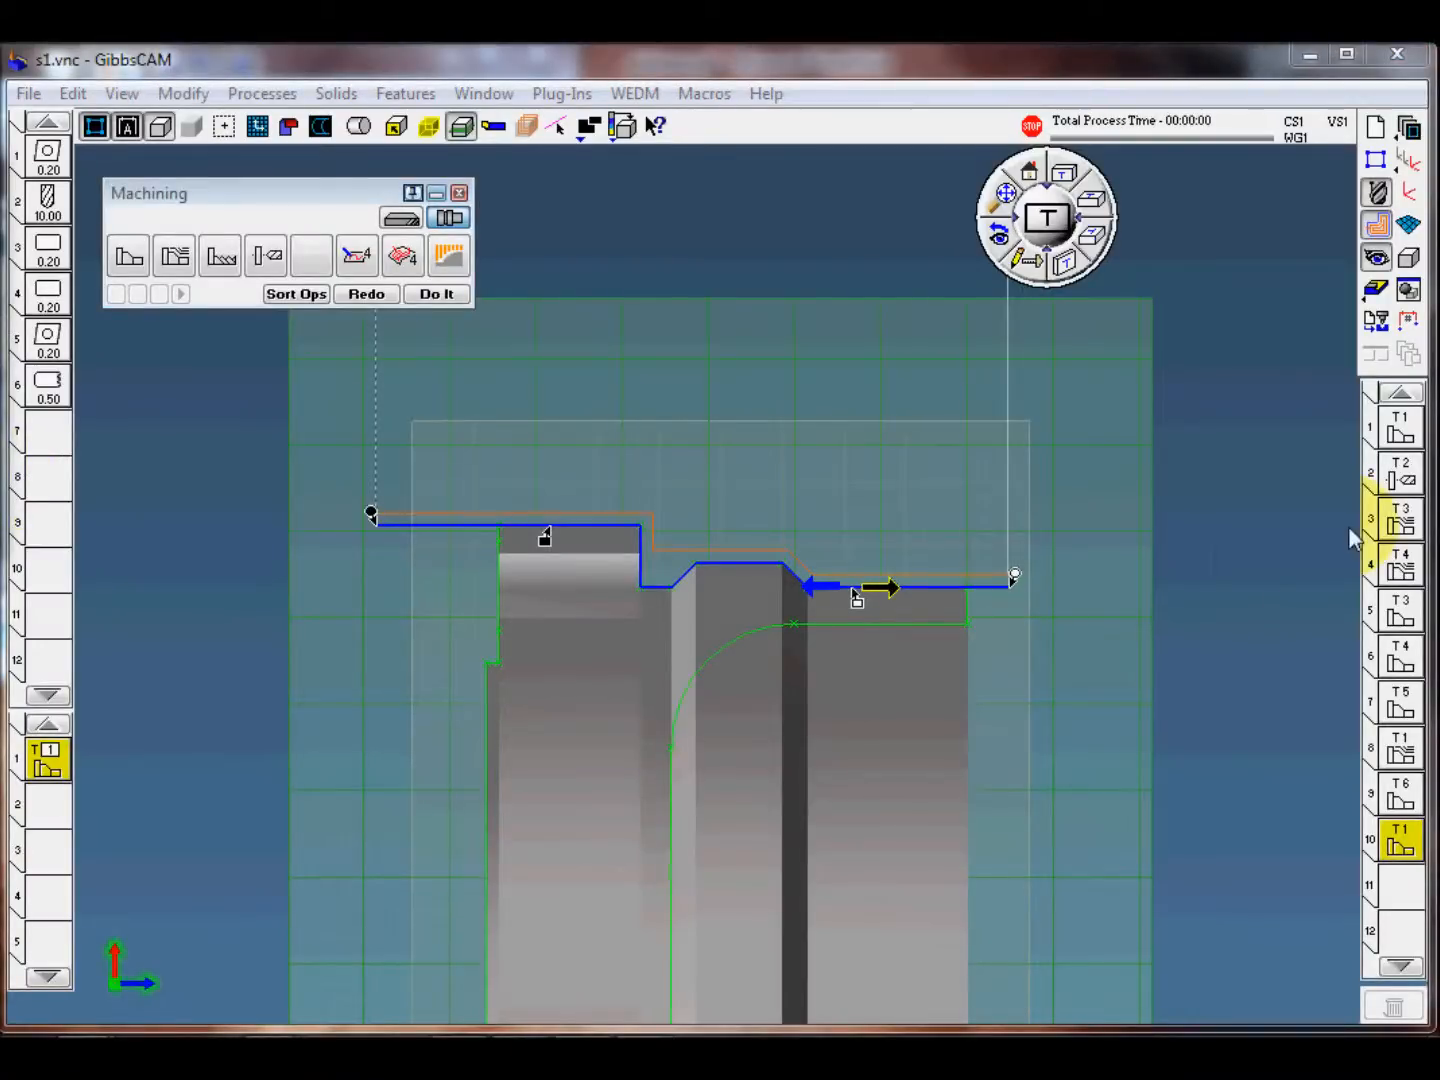
Step: Make operation position 11 current and replace the OD finish process with the s1-10 OD thread M35 process template
click(1390, 903)
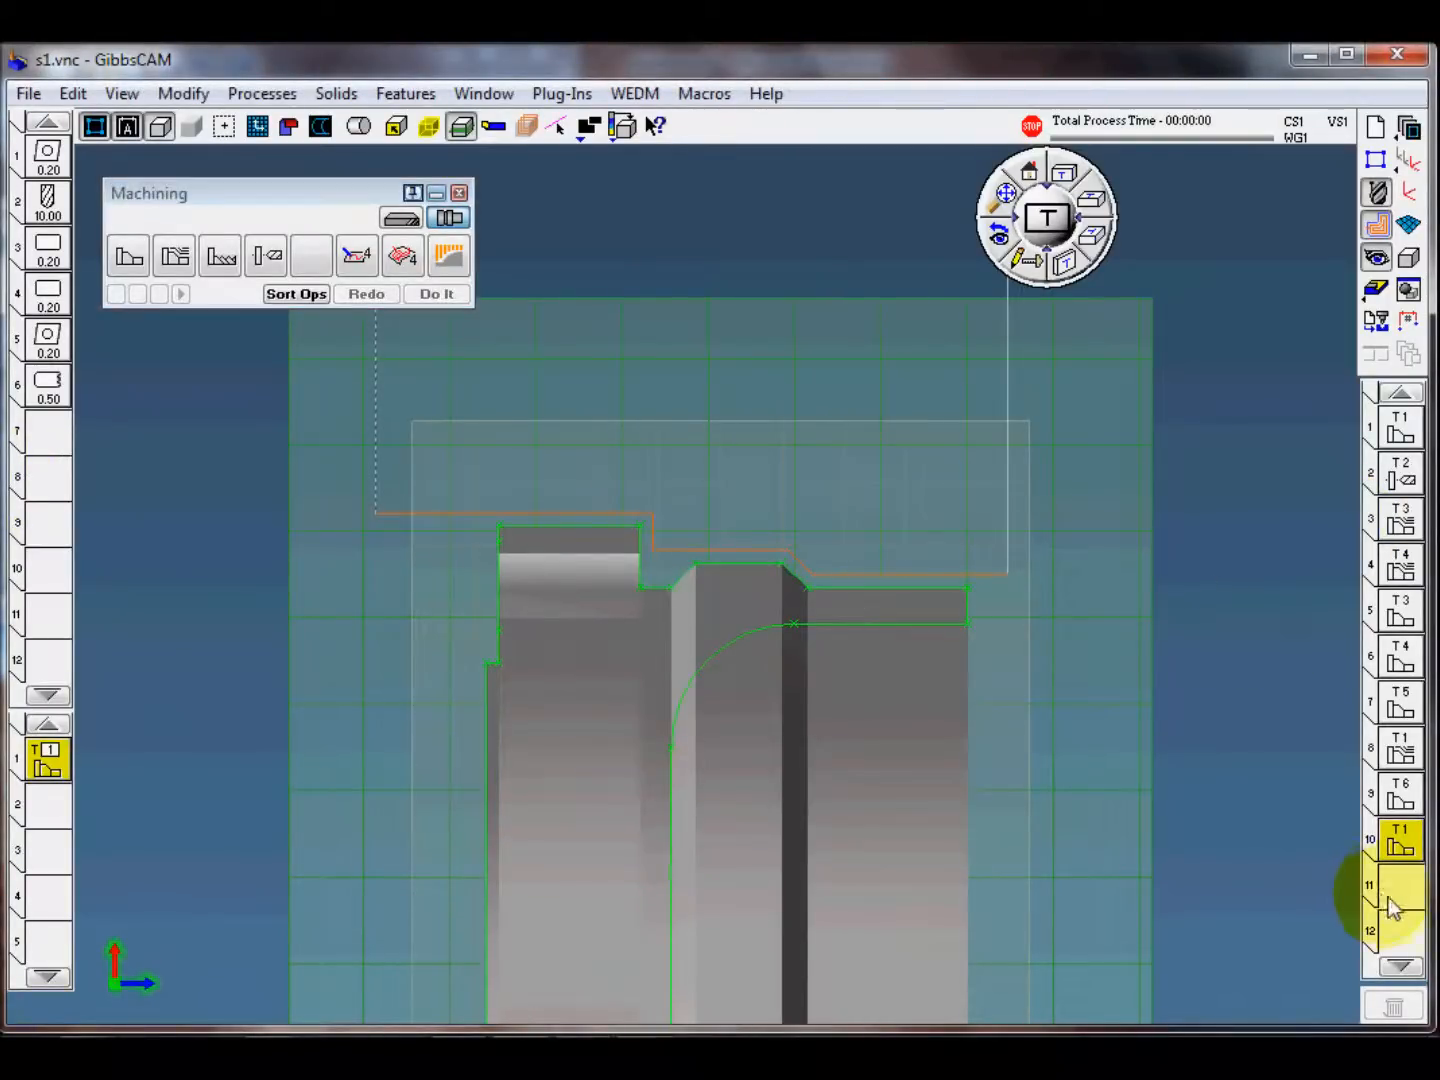
click(1390, 899)
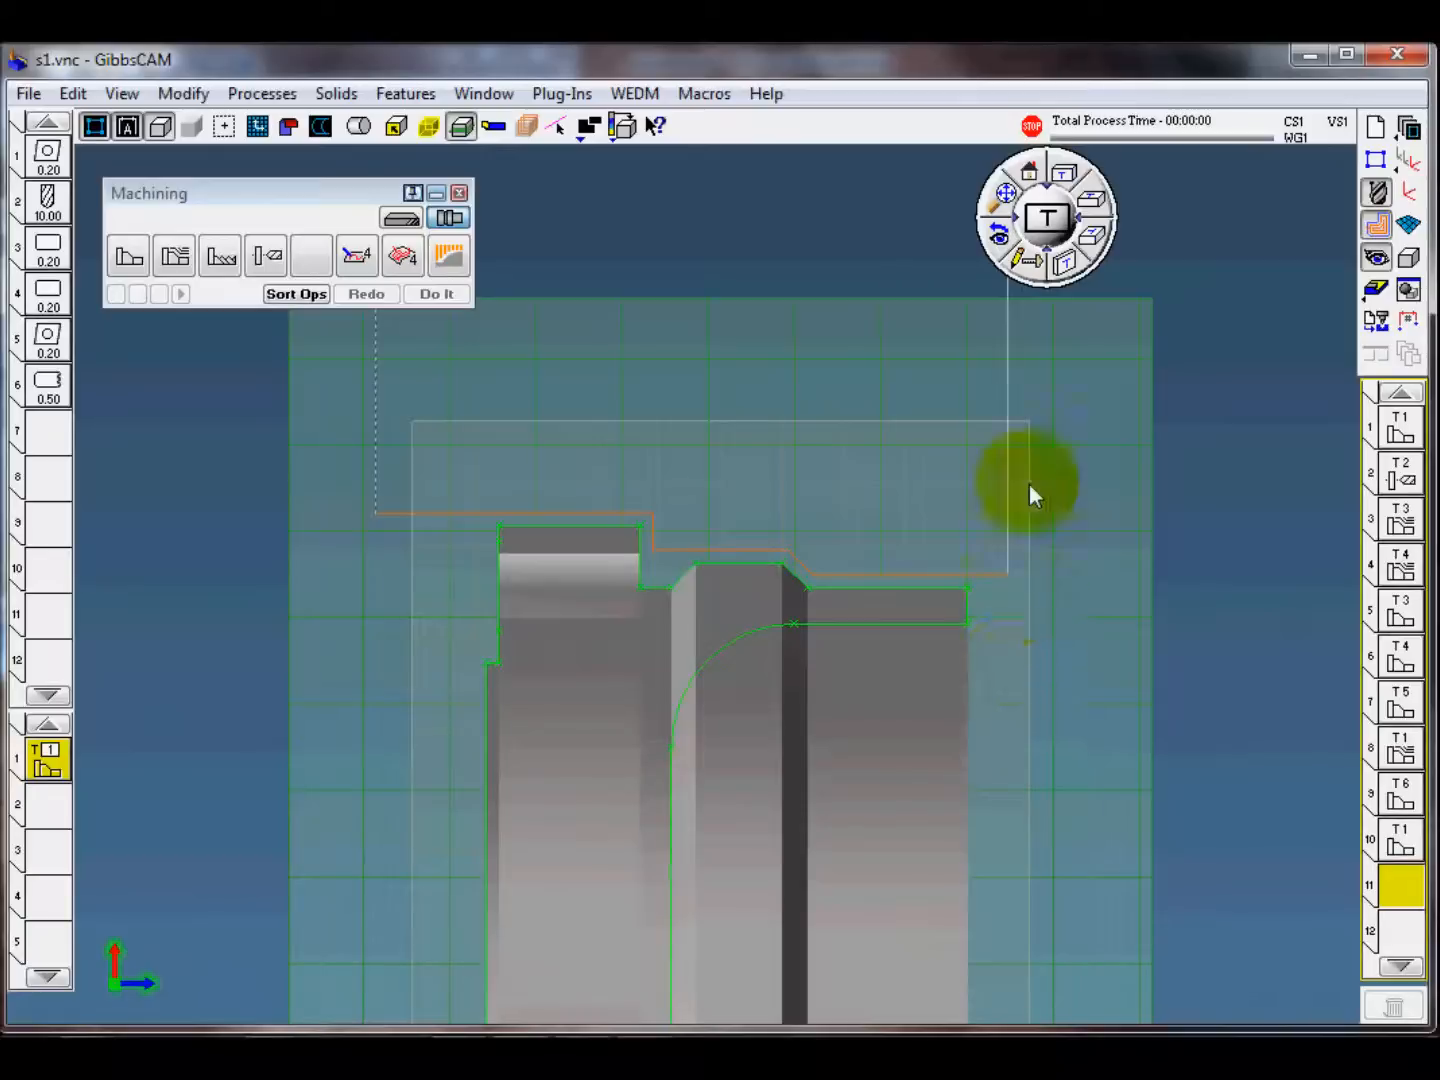
click(47, 761)
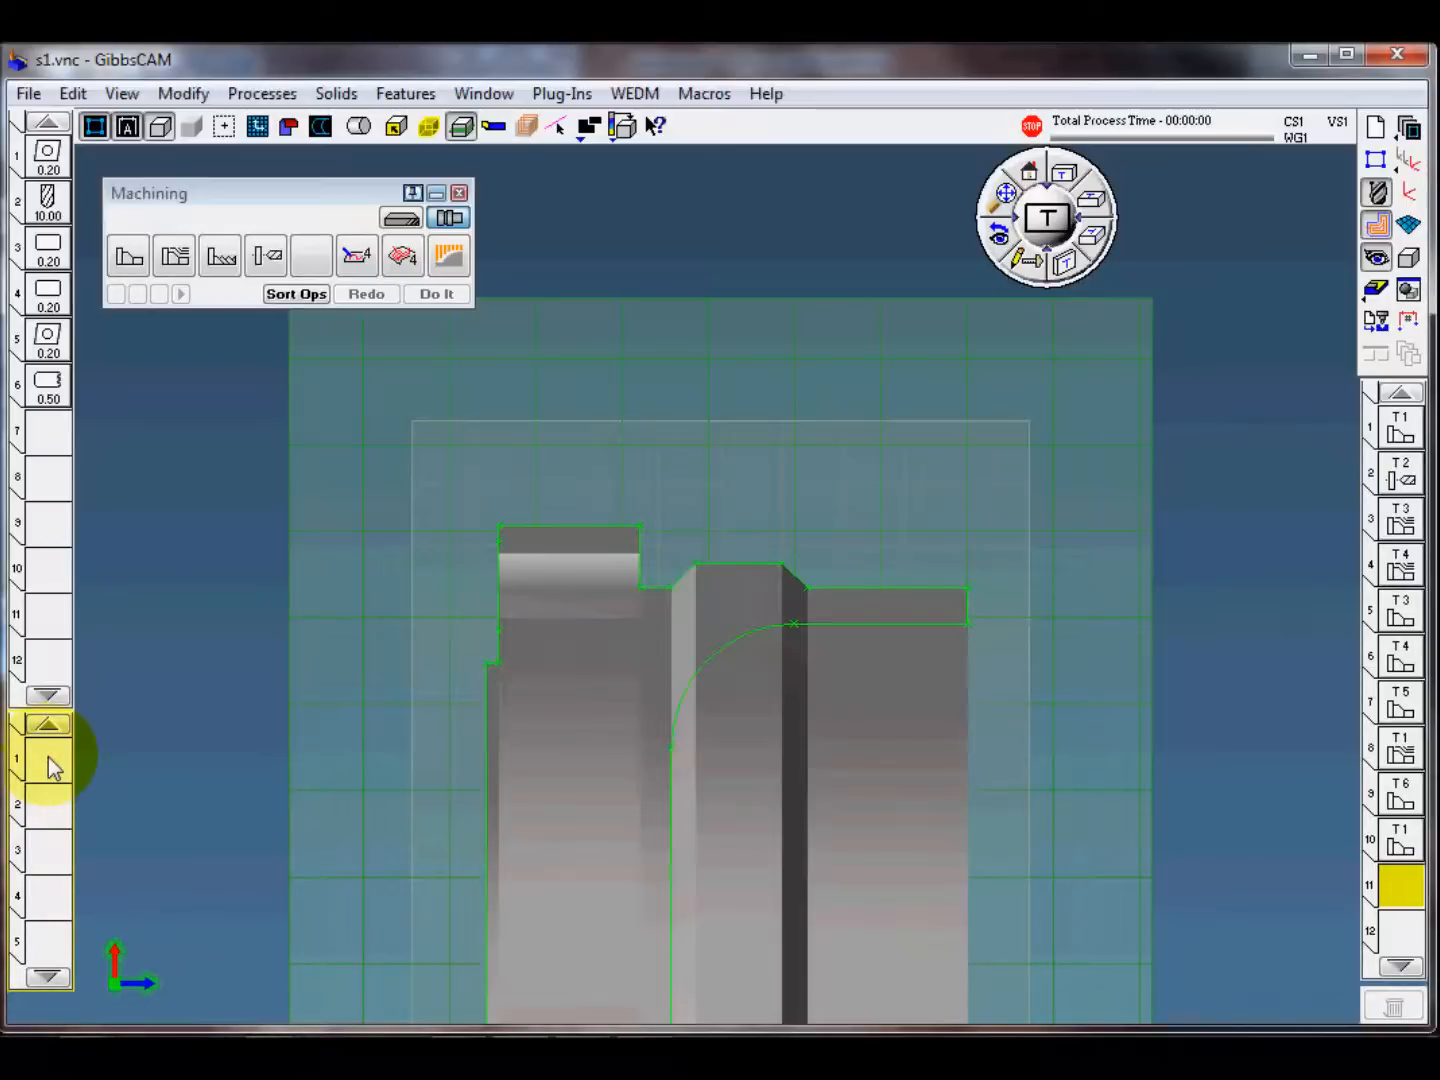
click(184, 94)
mouse_move(268, 100)
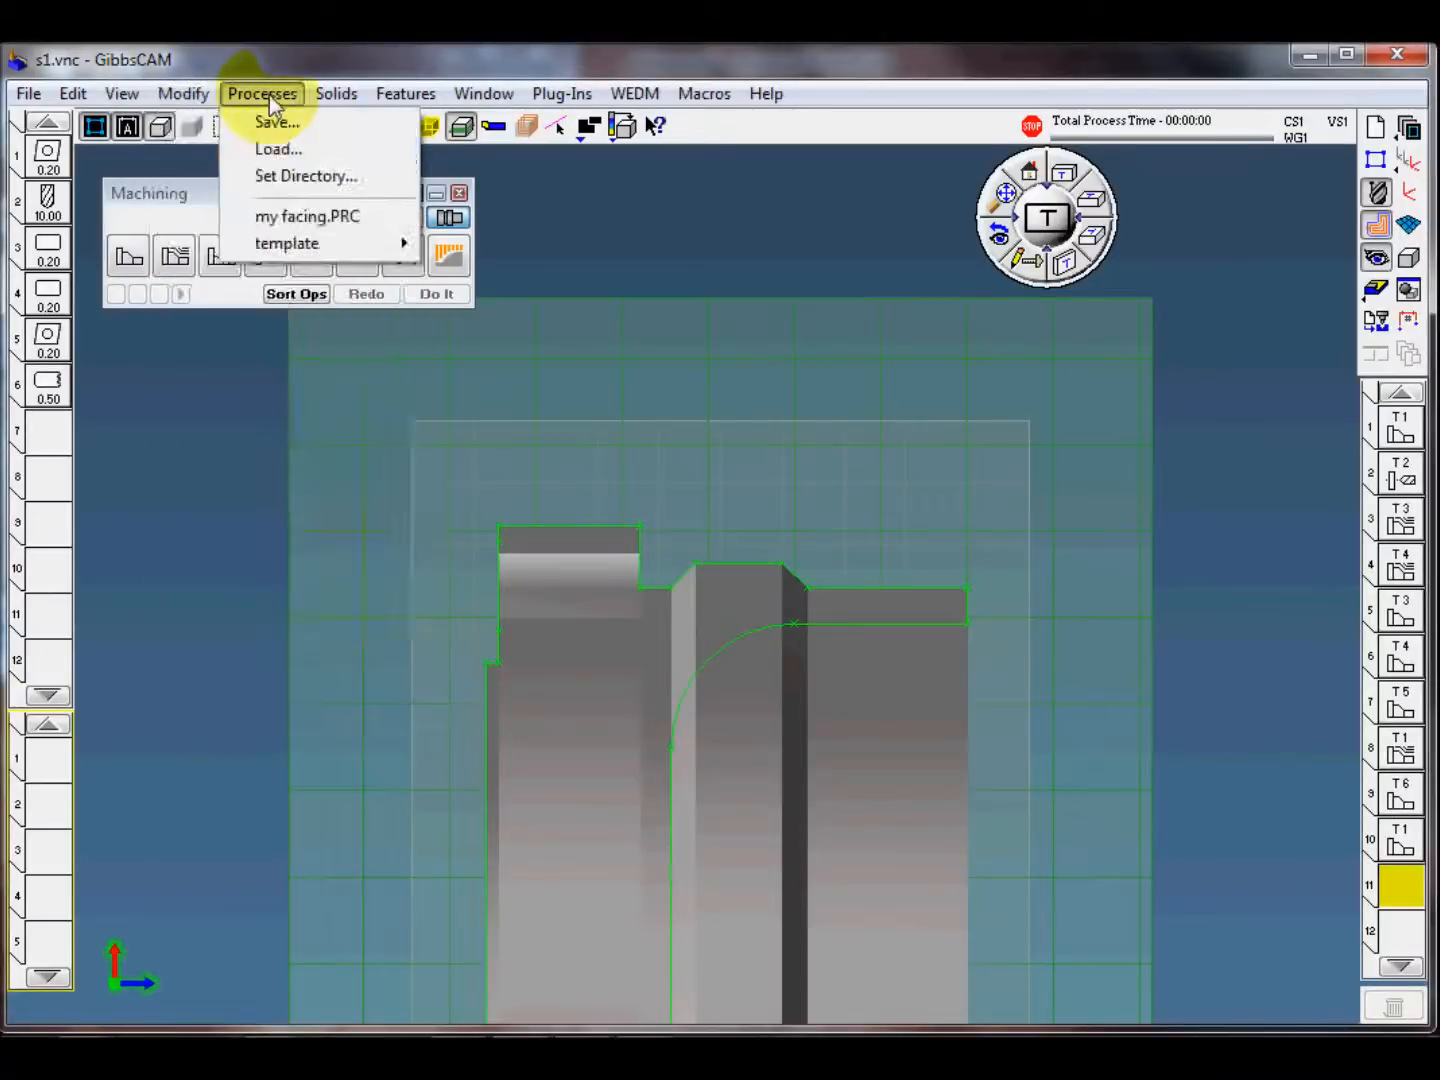
mouse_move(364, 249)
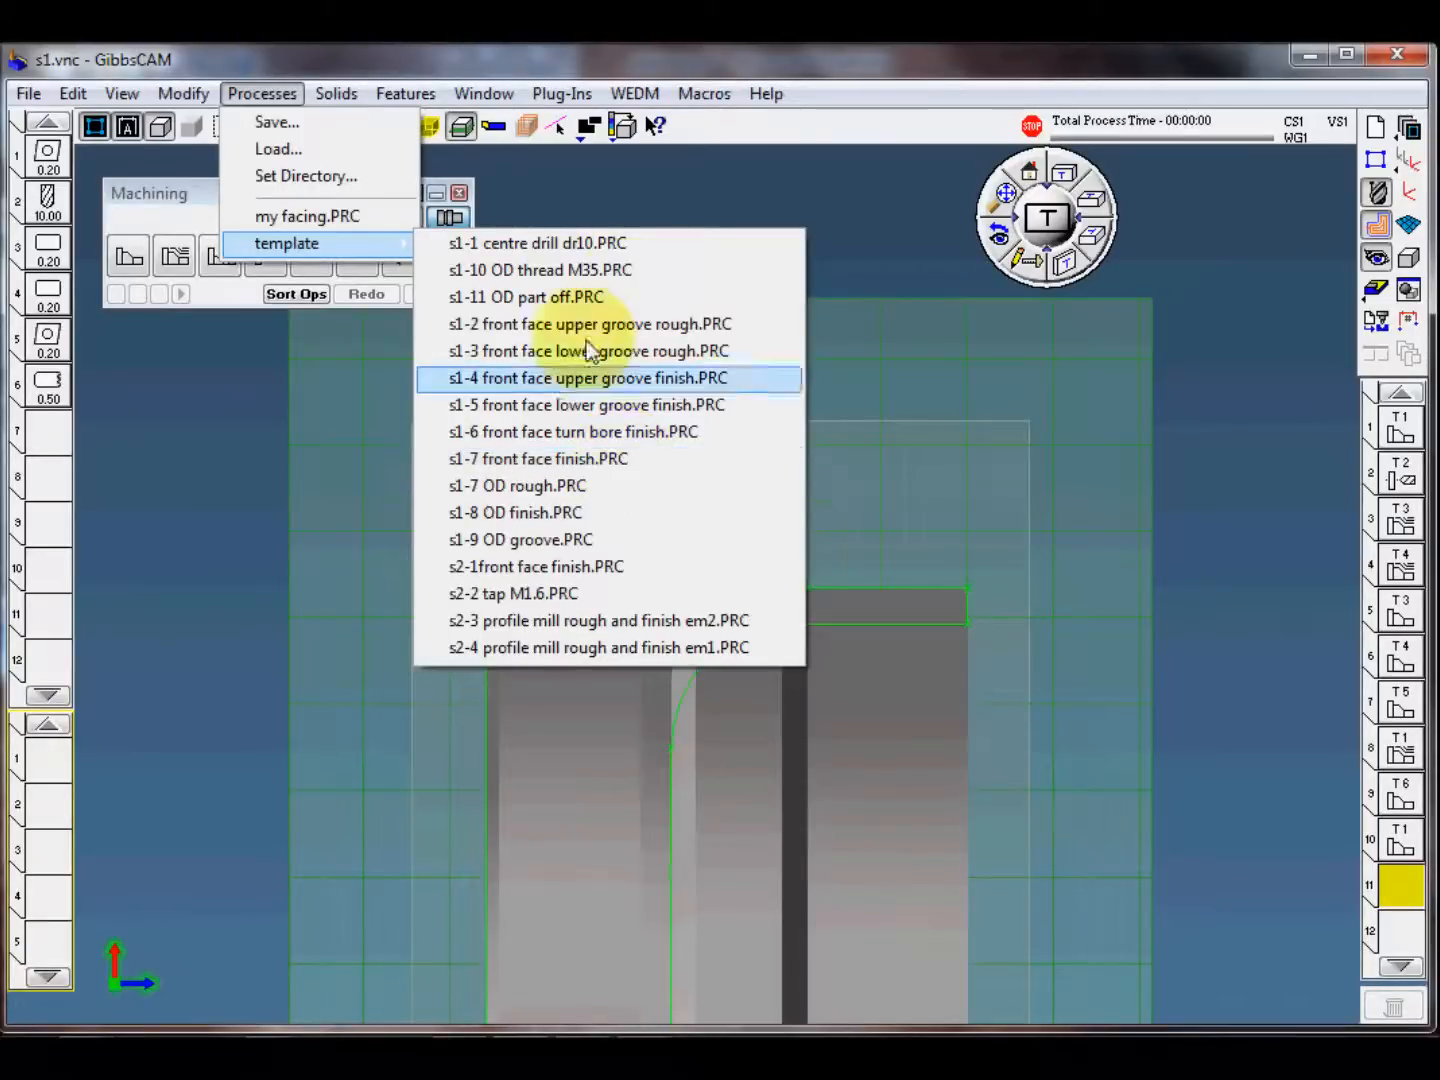
click(607, 270)
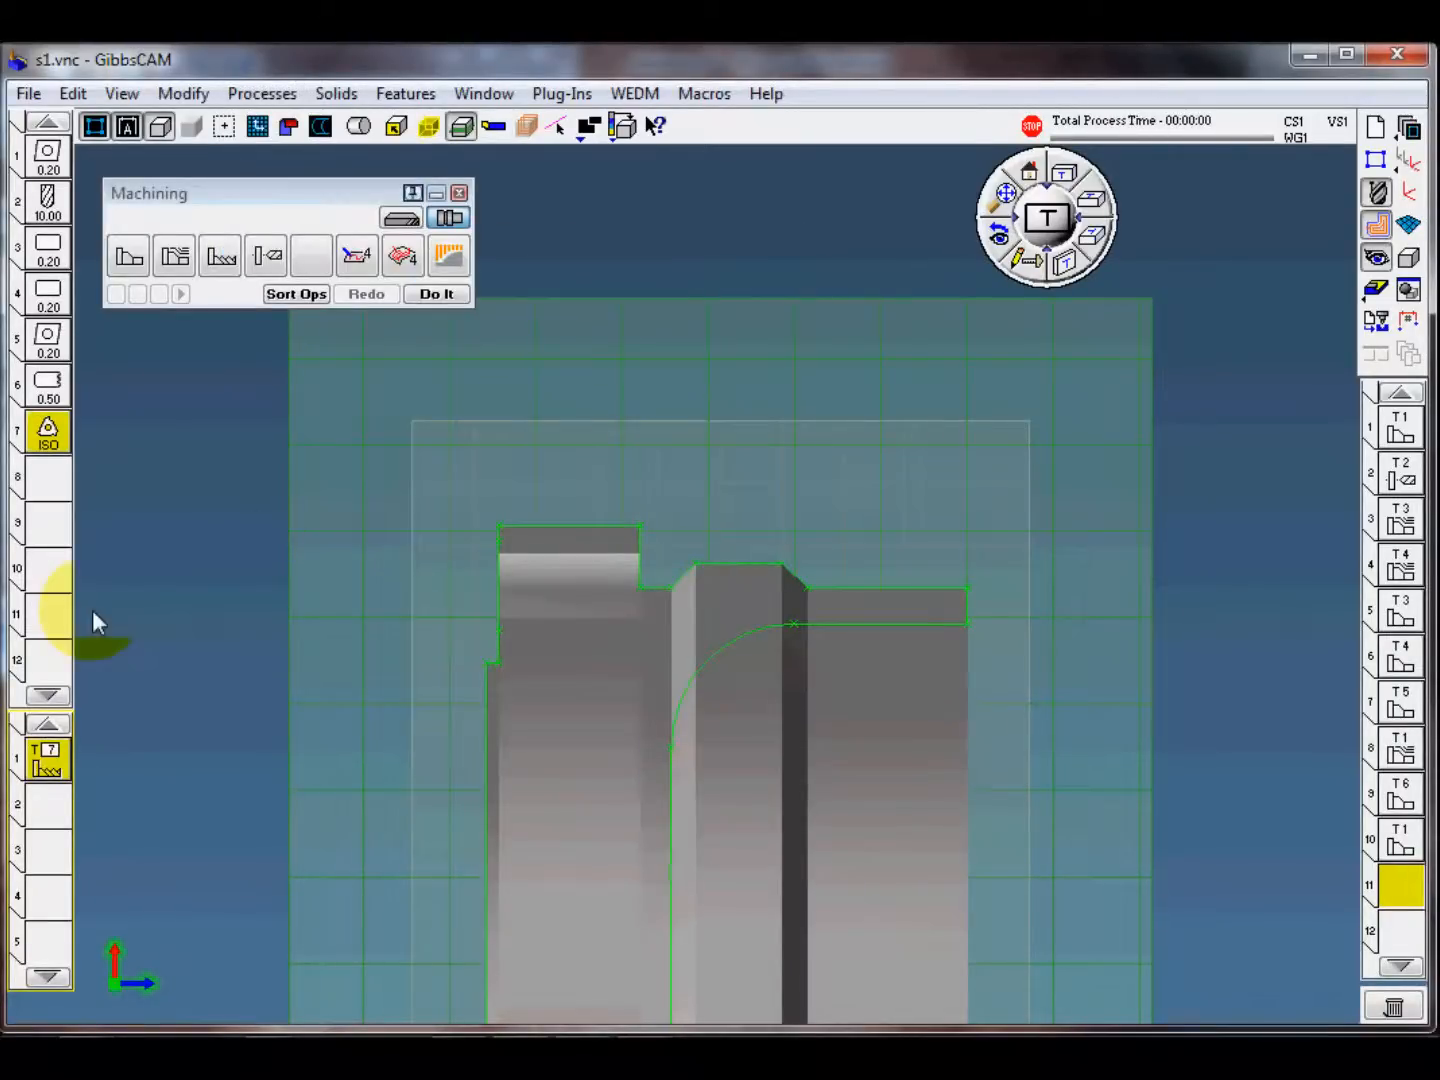
Step: Review the settings of threading tool 7 and the thread process, and create the OD thread operation
double_click(48, 432)
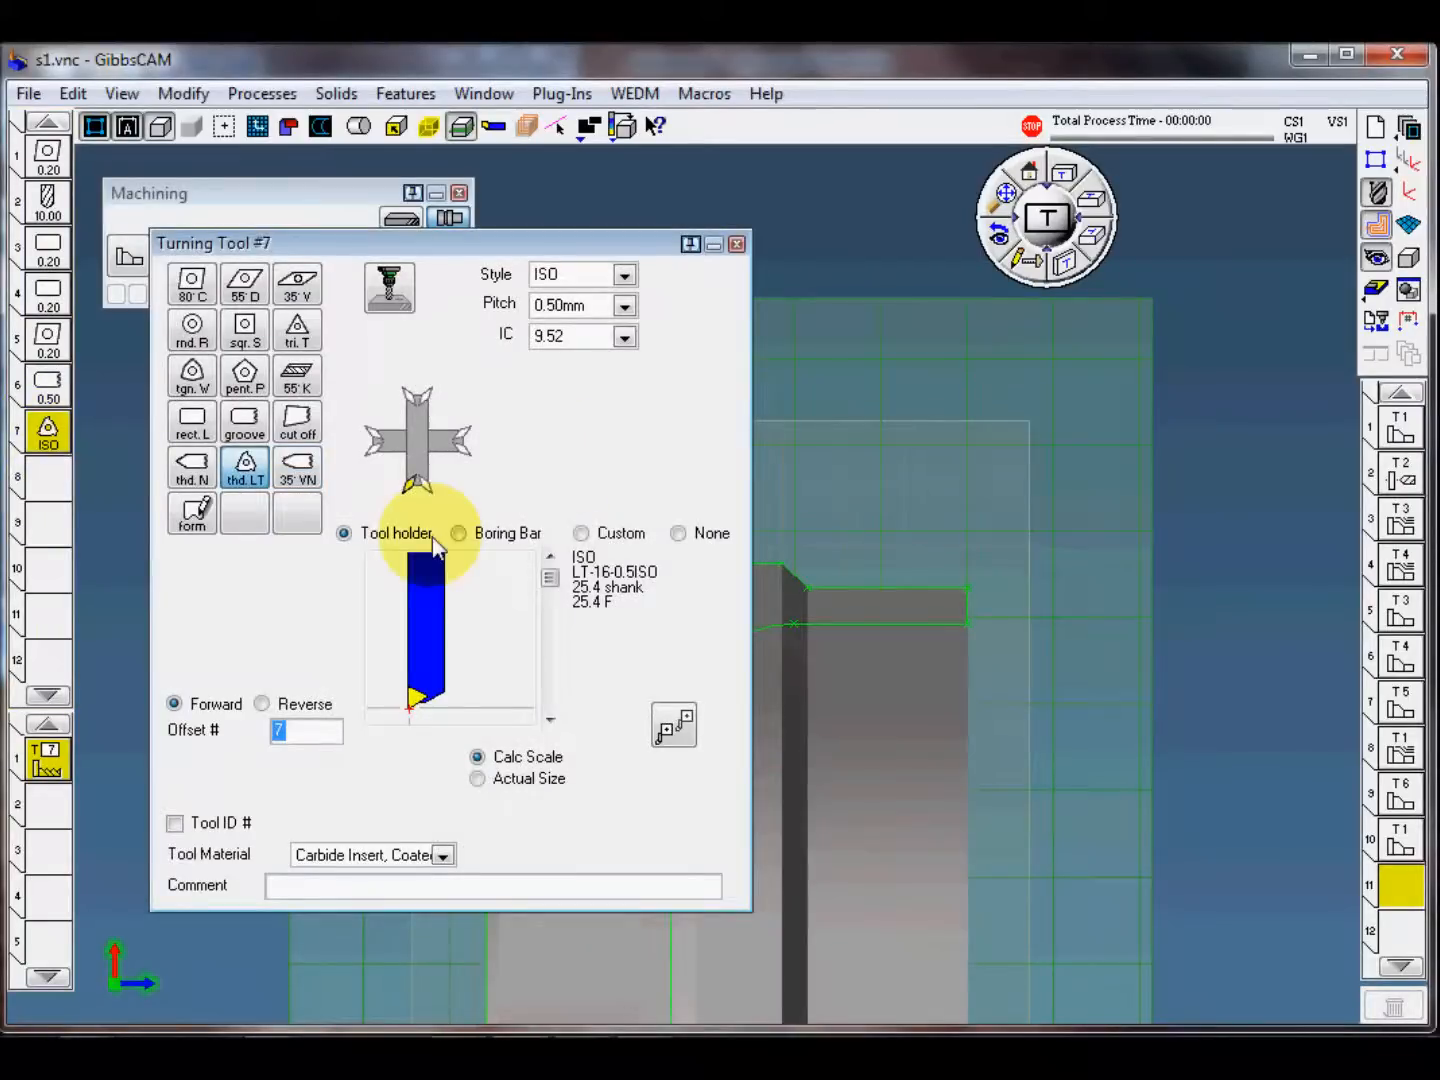
click(737, 244)
double_click(49, 762)
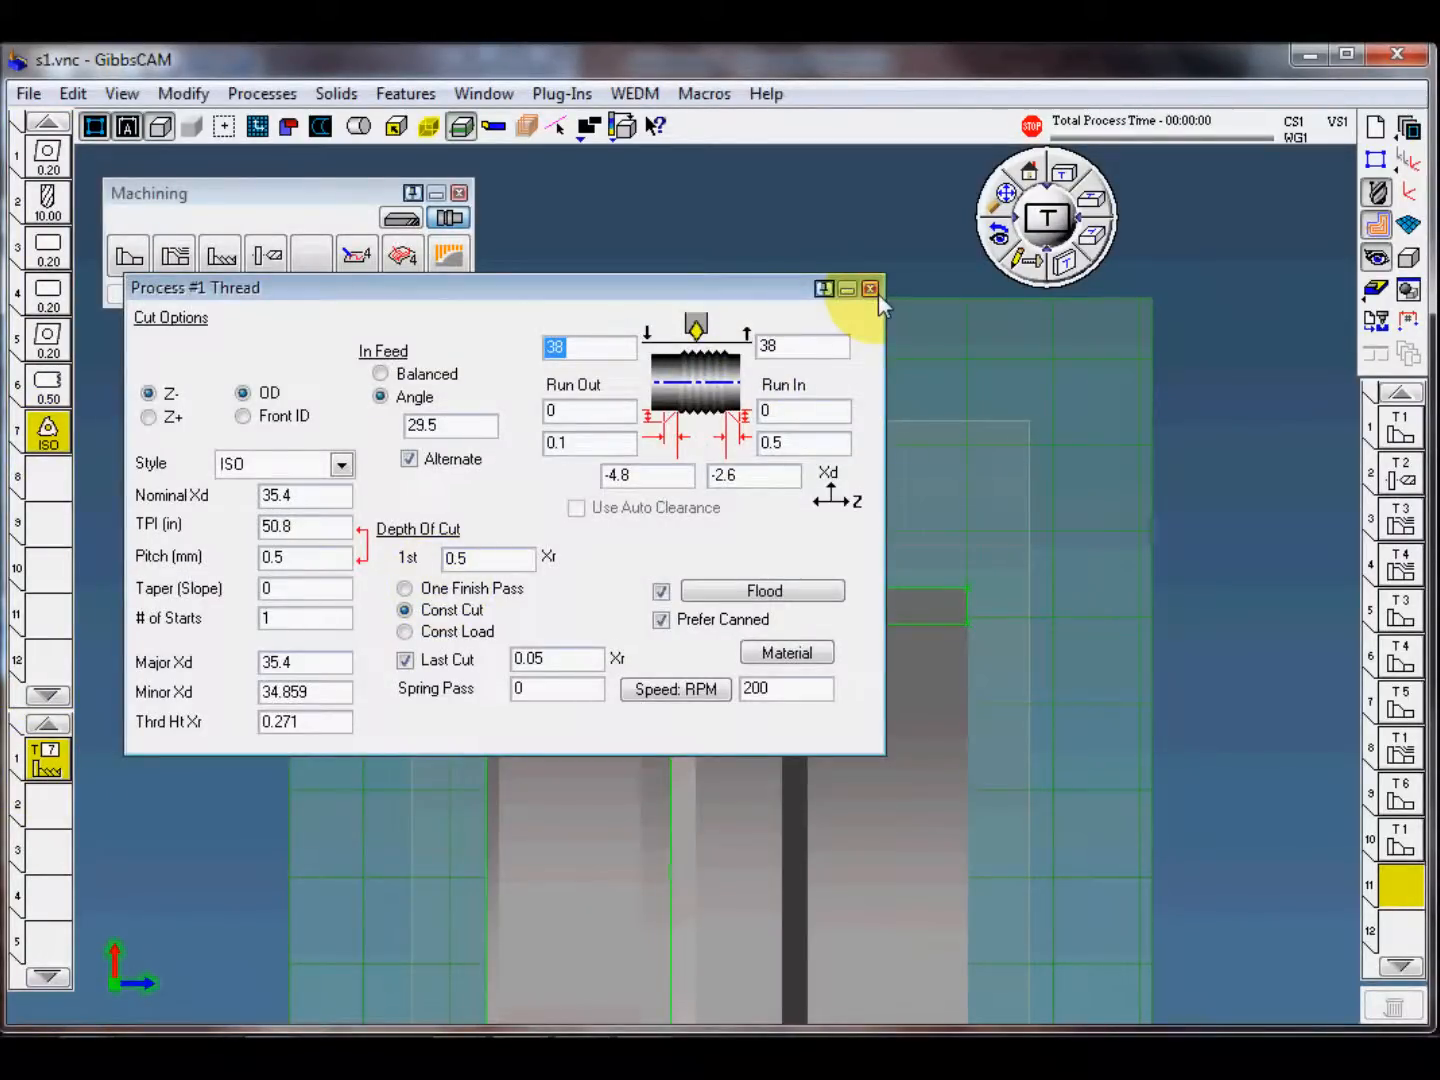
click(876, 291)
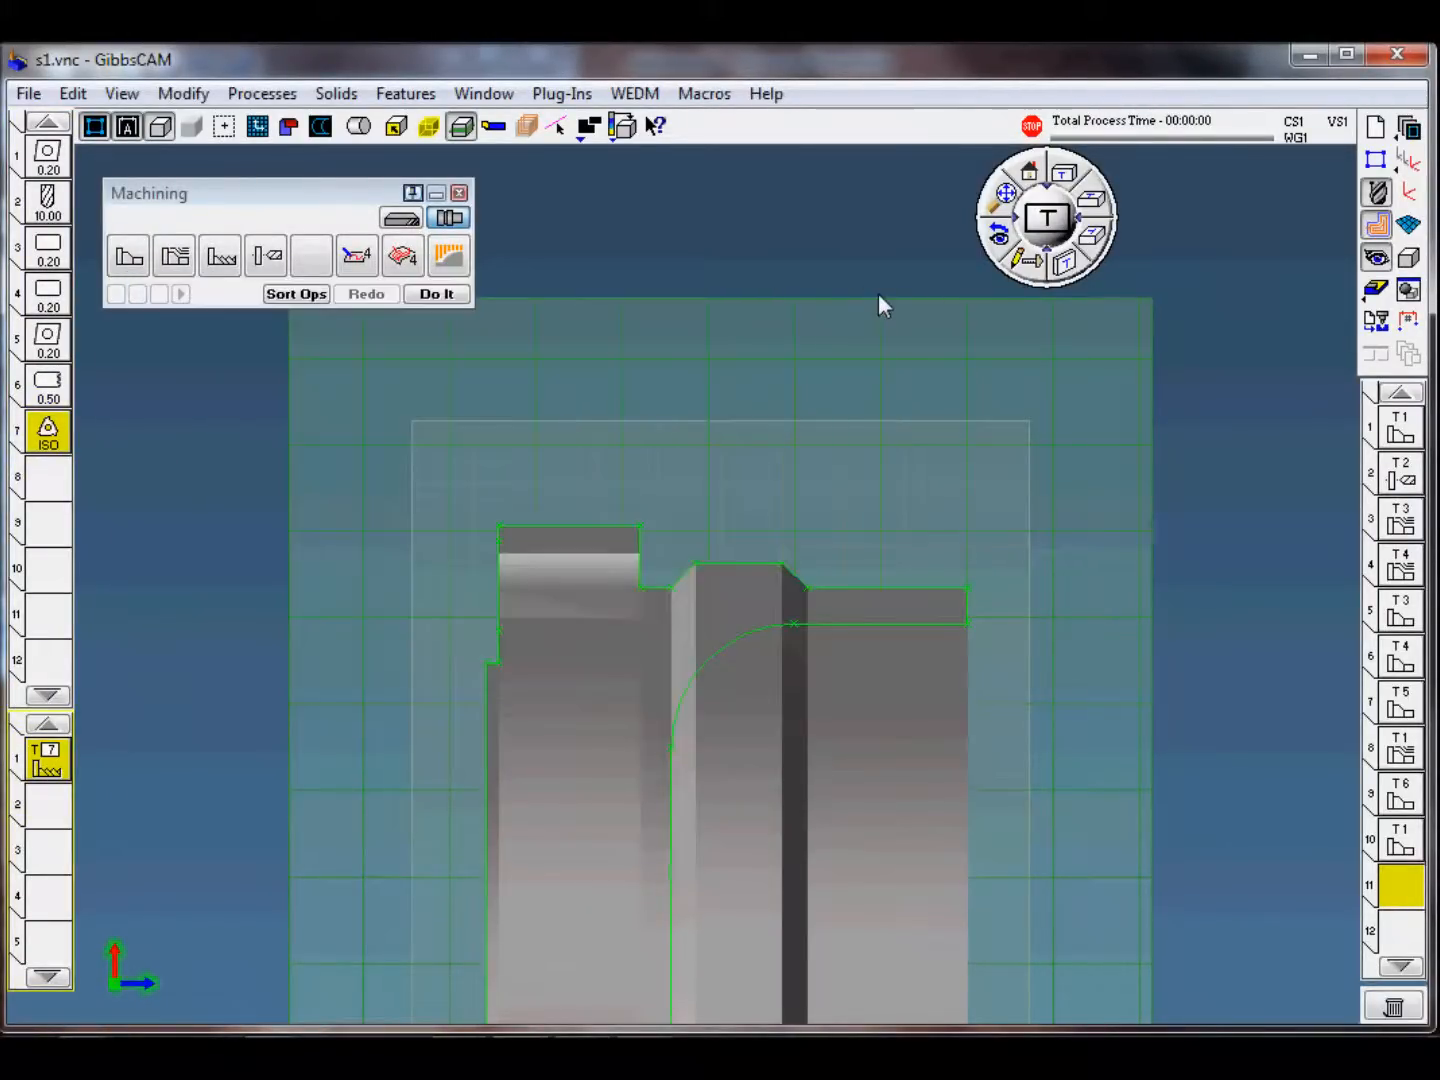
click(451, 300)
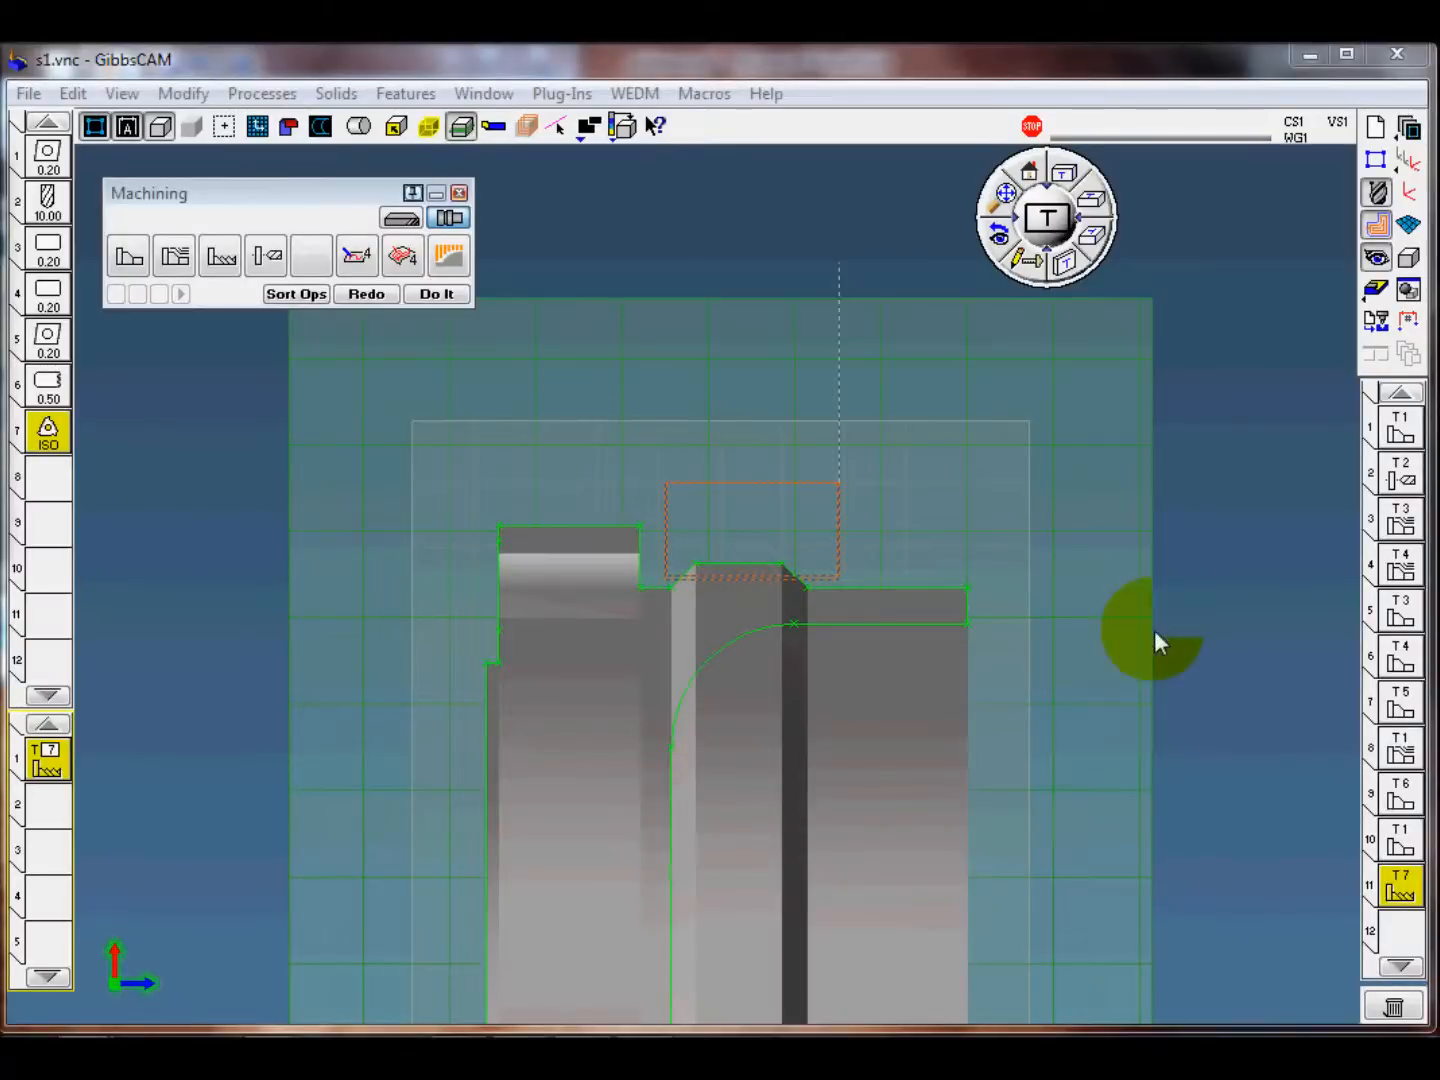
Step: Make operation position 12 current and replace the thread process with the s1-11 OD part off process template
click(1412, 935)
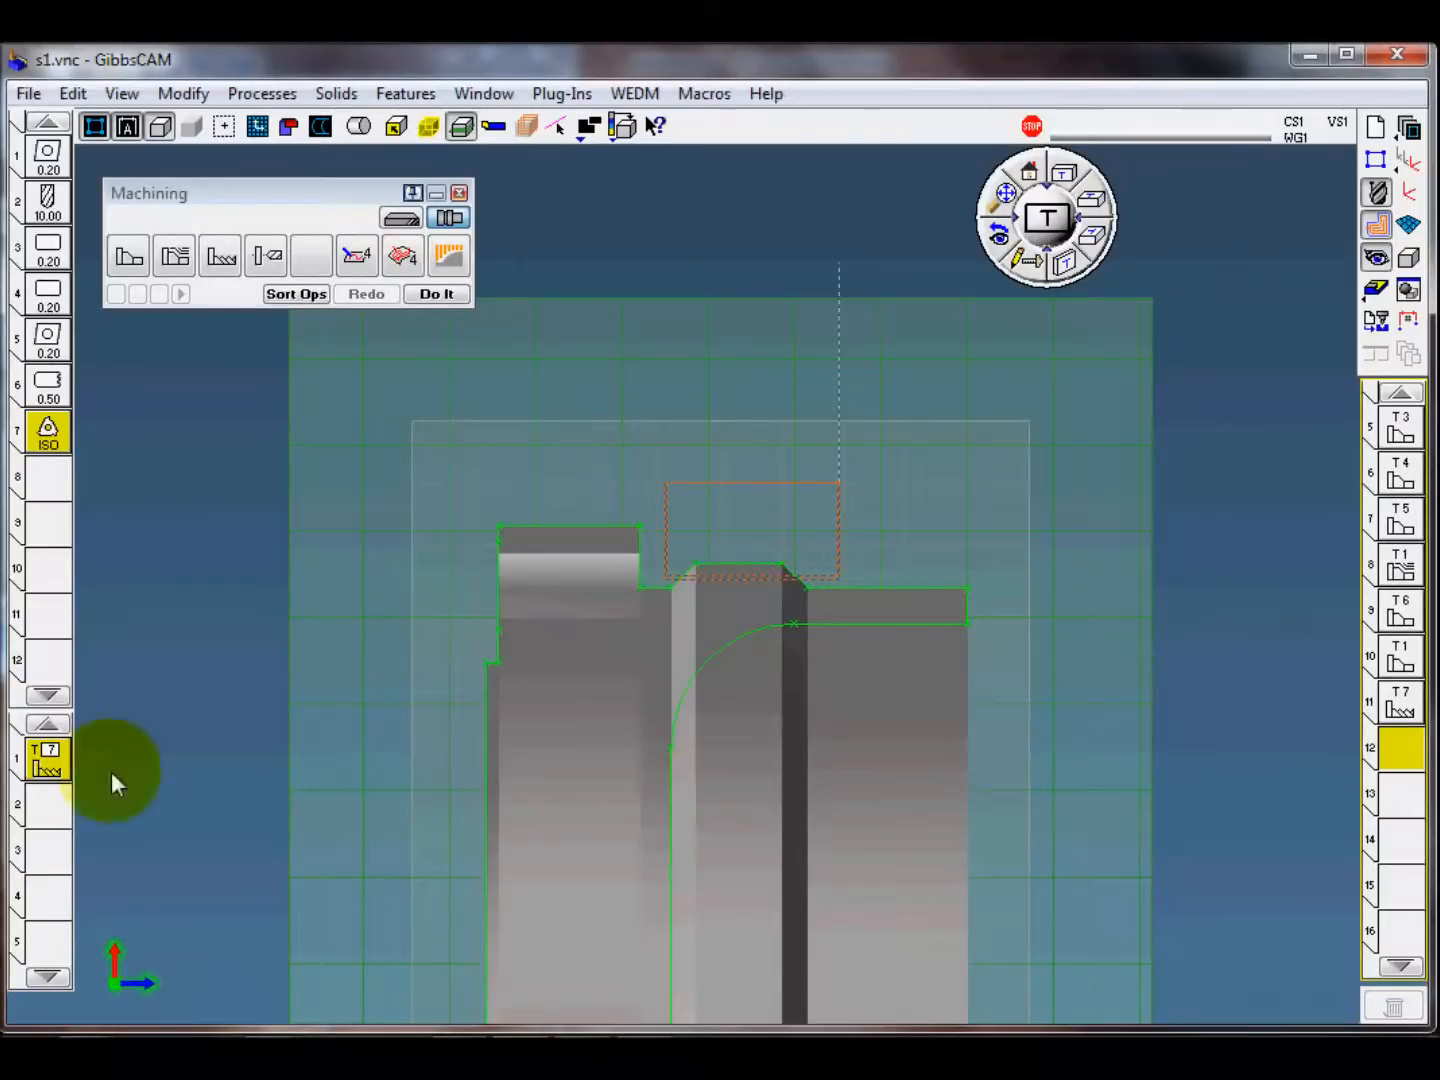
click(42, 768)
key(Delete)
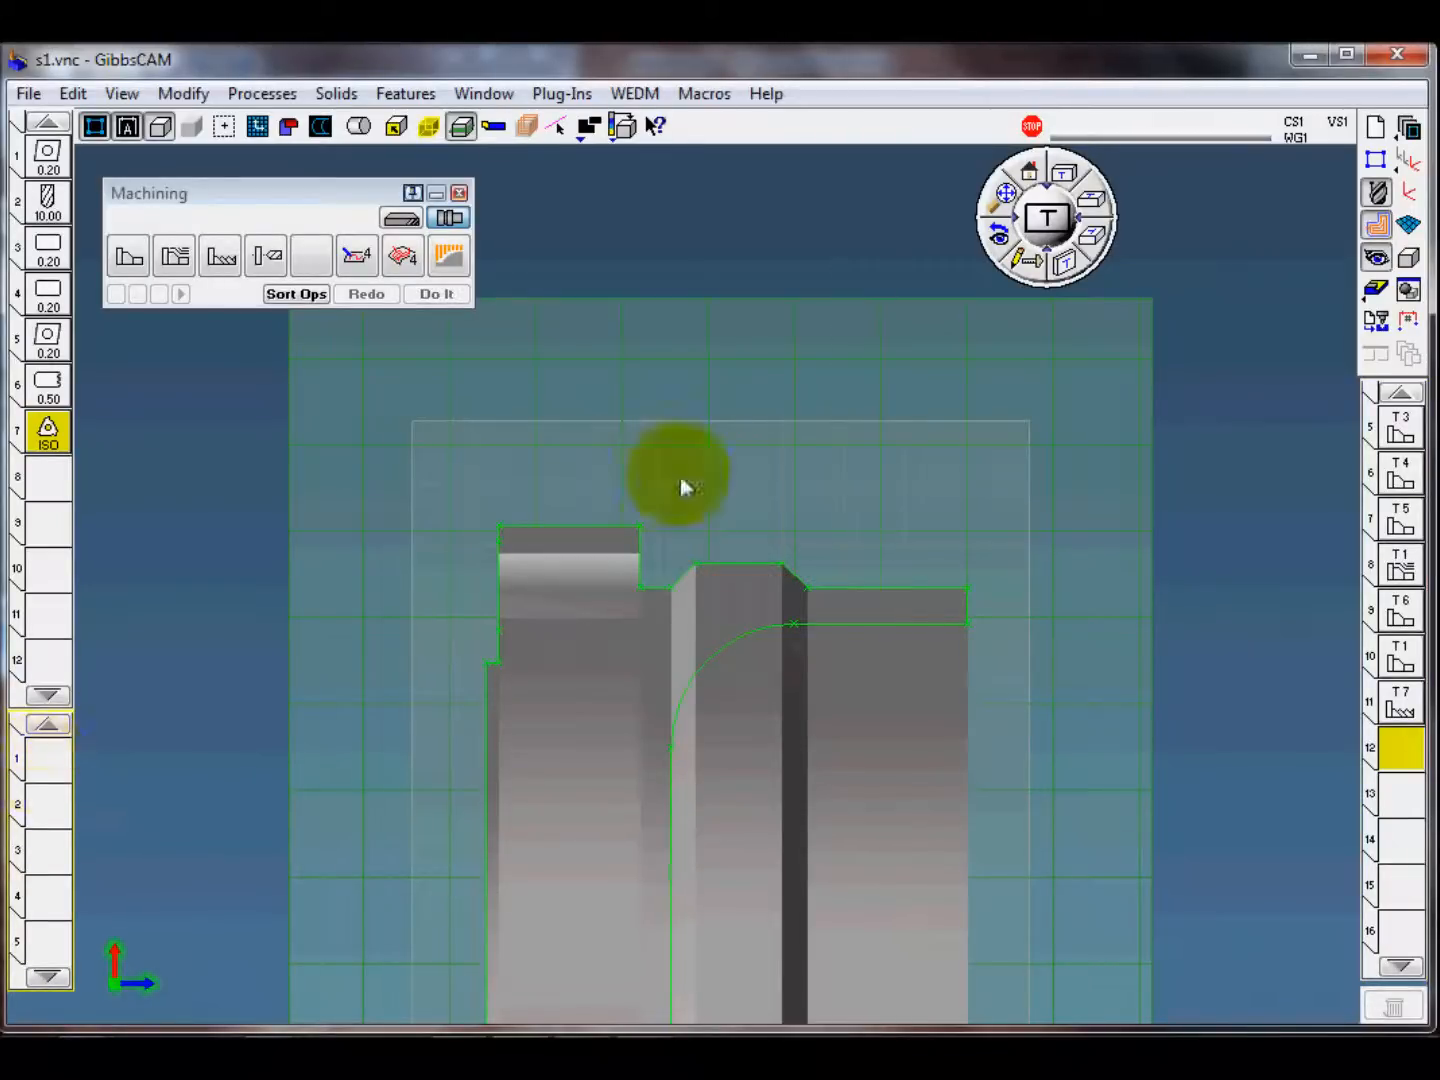
click(262, 94)
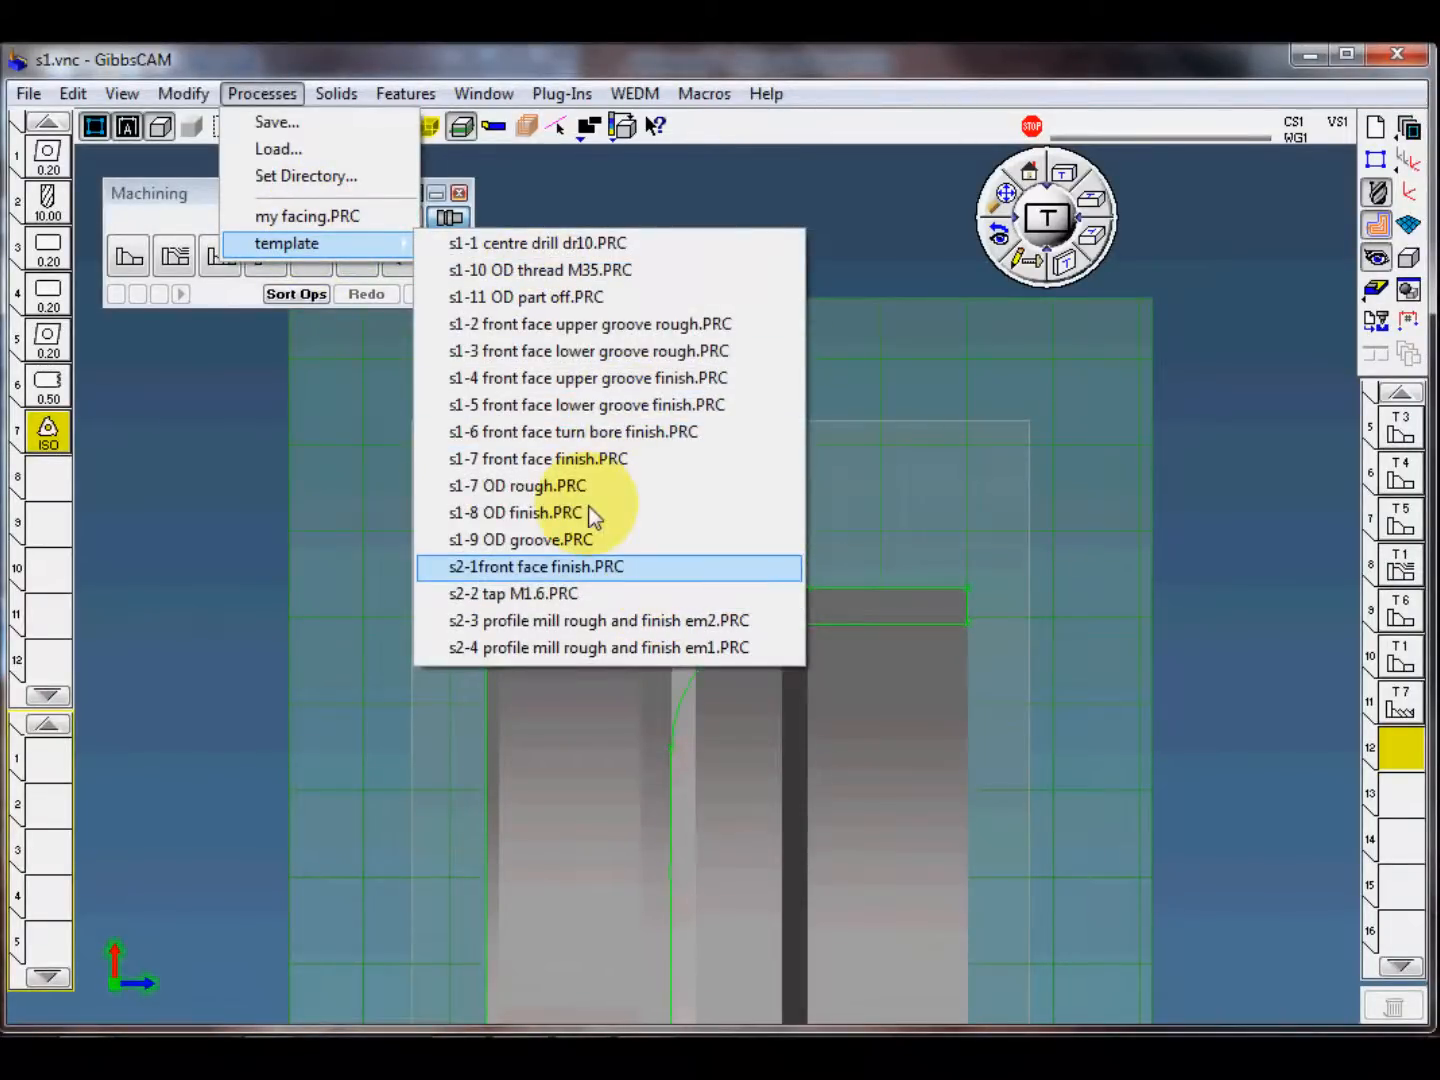
click(571, 323)
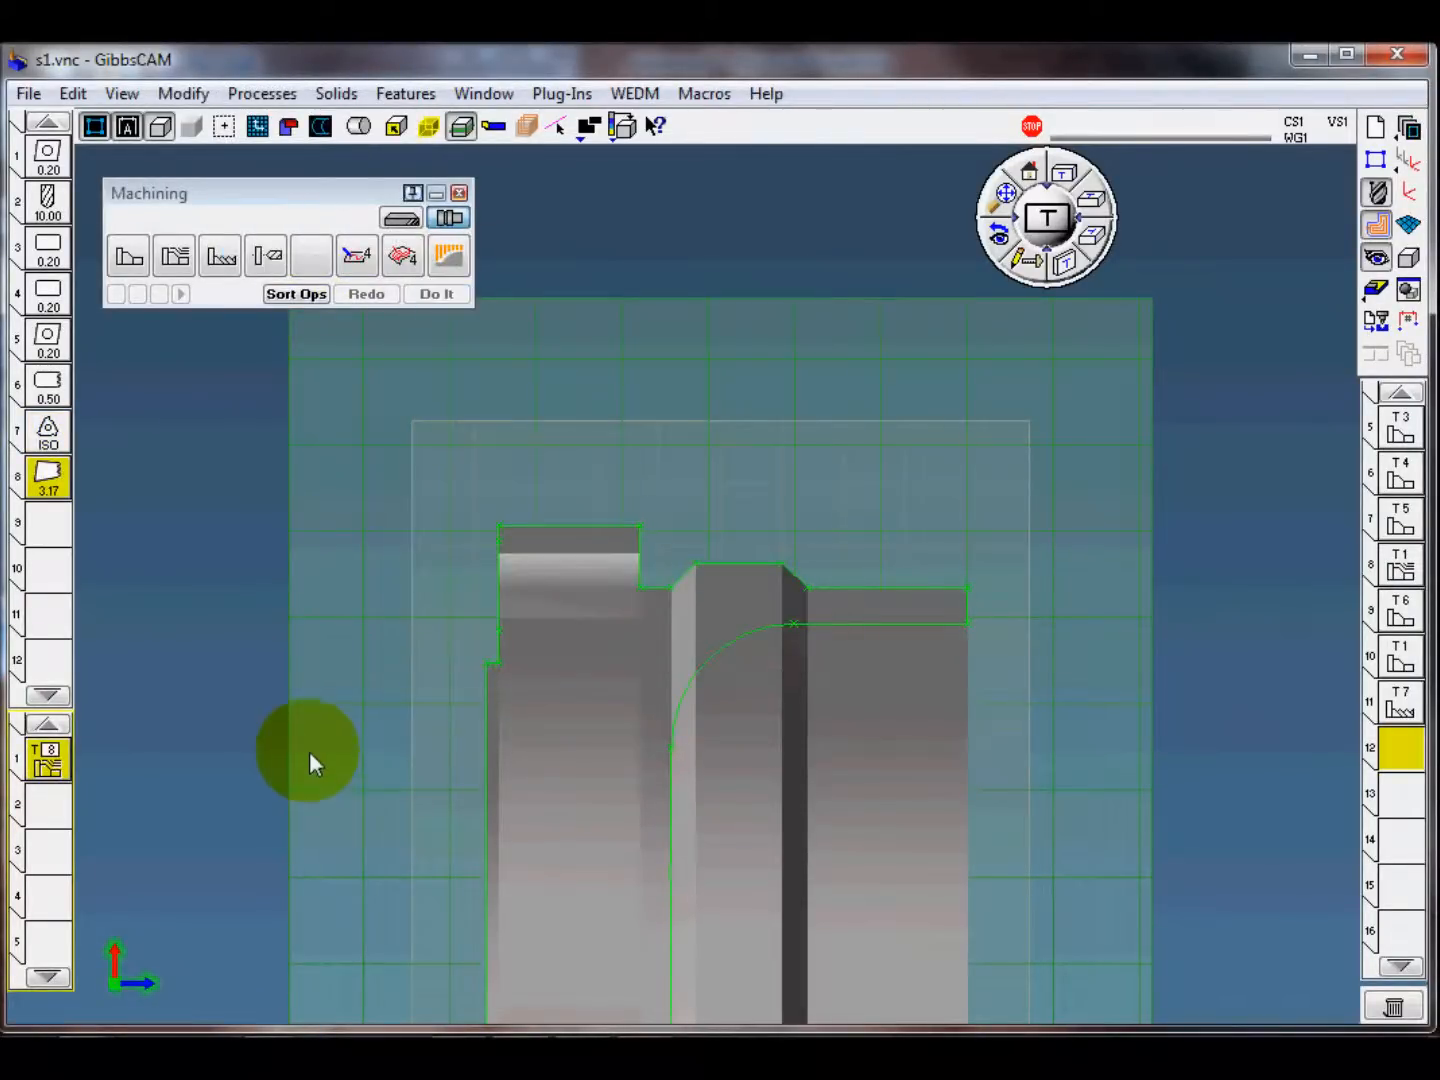
Step: Select the part's back face as a Single Feature Cut, extend the contour past both ends of the face, and create the part-off operation
click(488, 749)
mouse_move(491, 772)
mouse_down()
mouse_move(499, 686)
mouse_move(500, 699)
mouse_up()
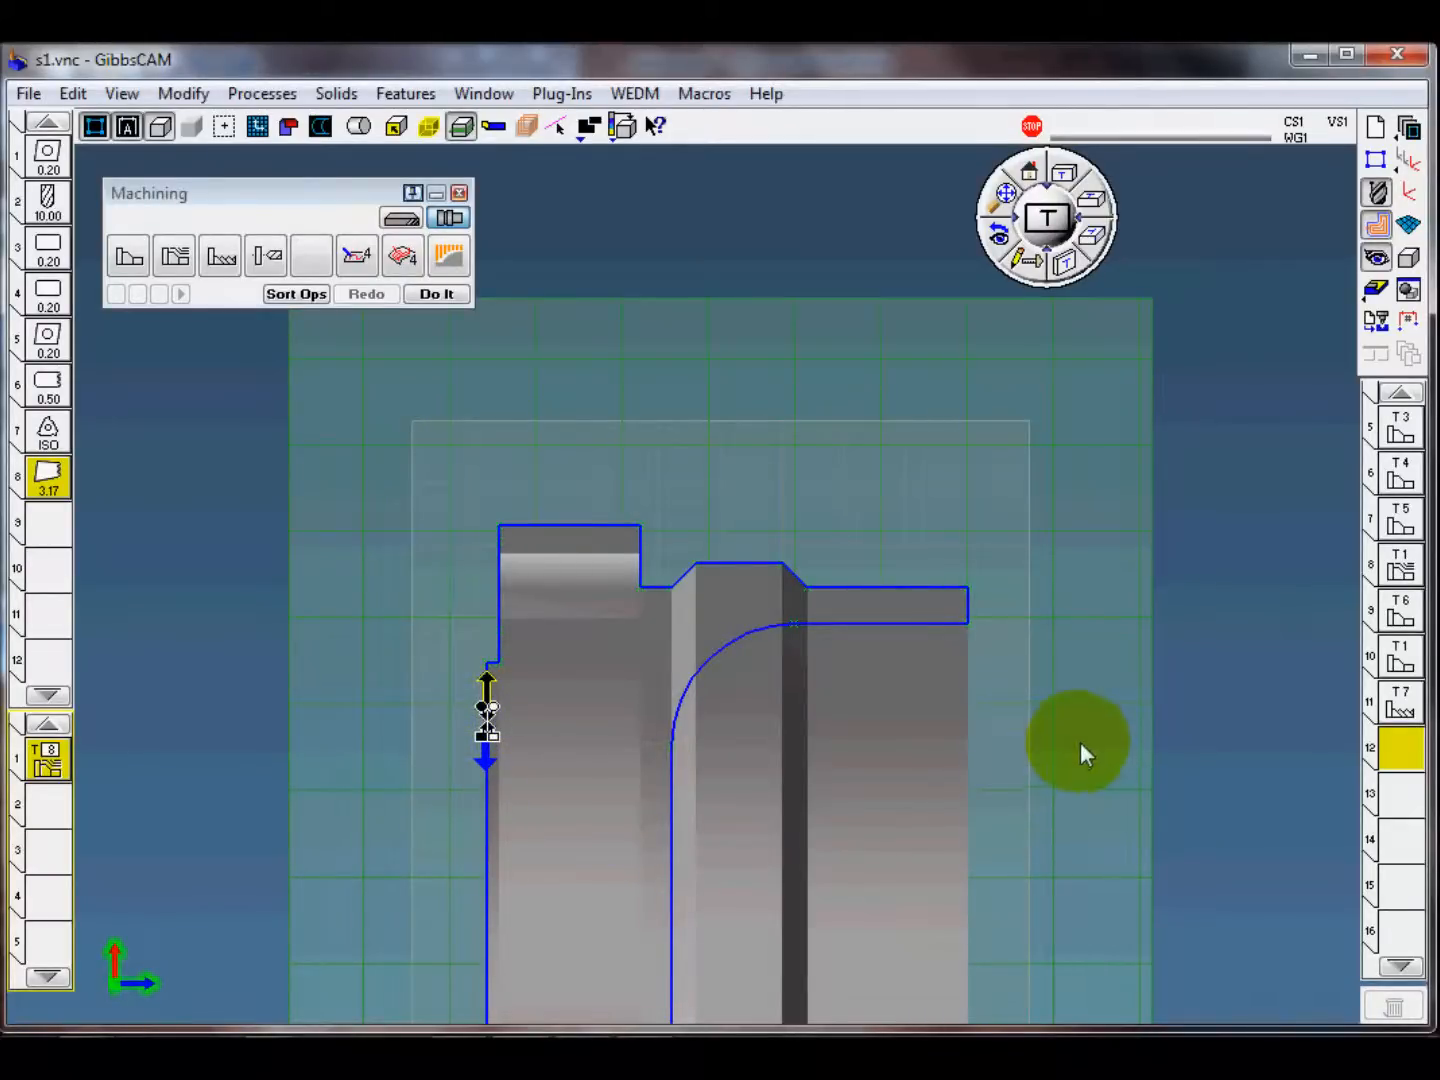
scroll(1126, 703, up, 1)
scroll(1129, 712, up, 4)
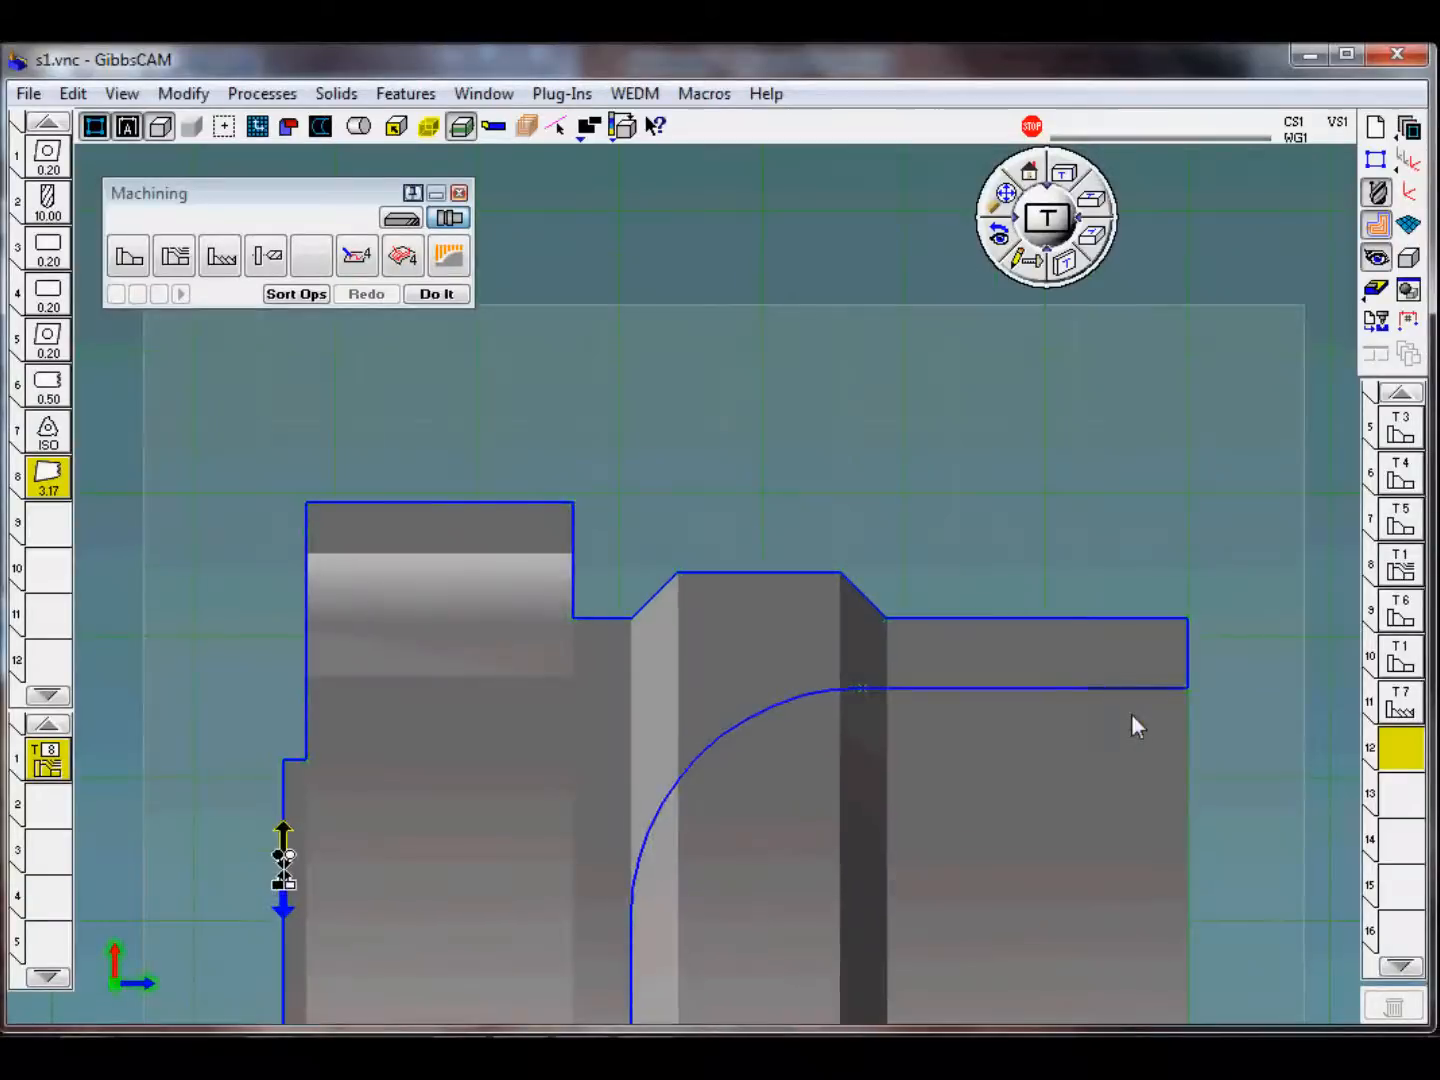
scroll(1132, 717, down, 10)
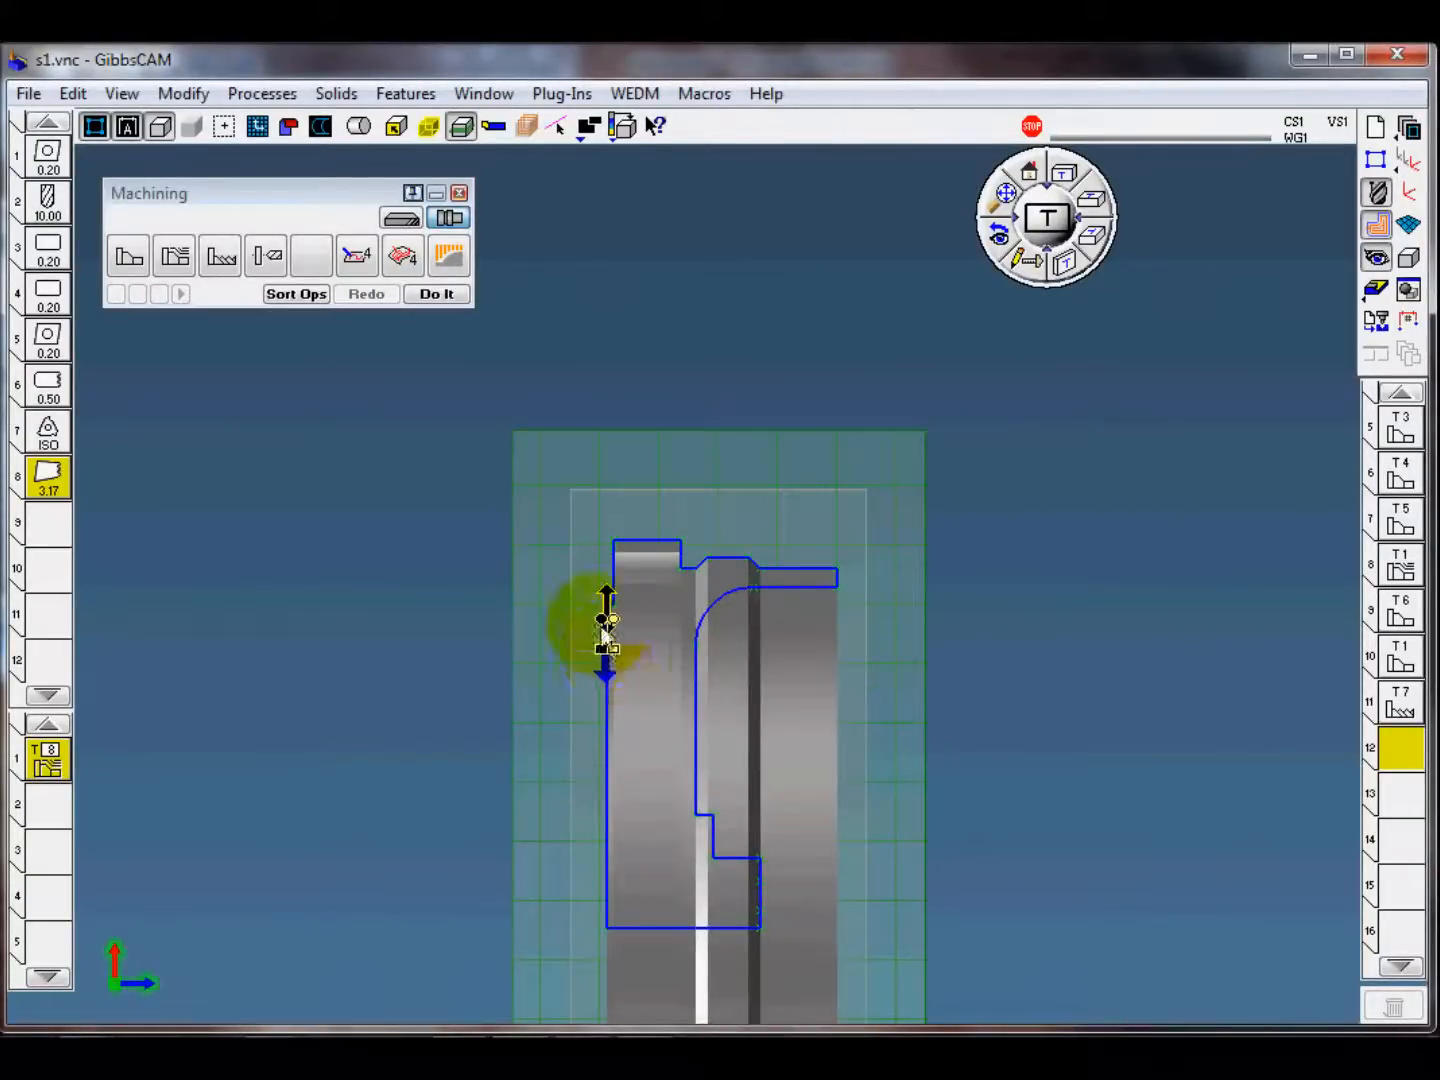
drag(598, 963, 598, 963)
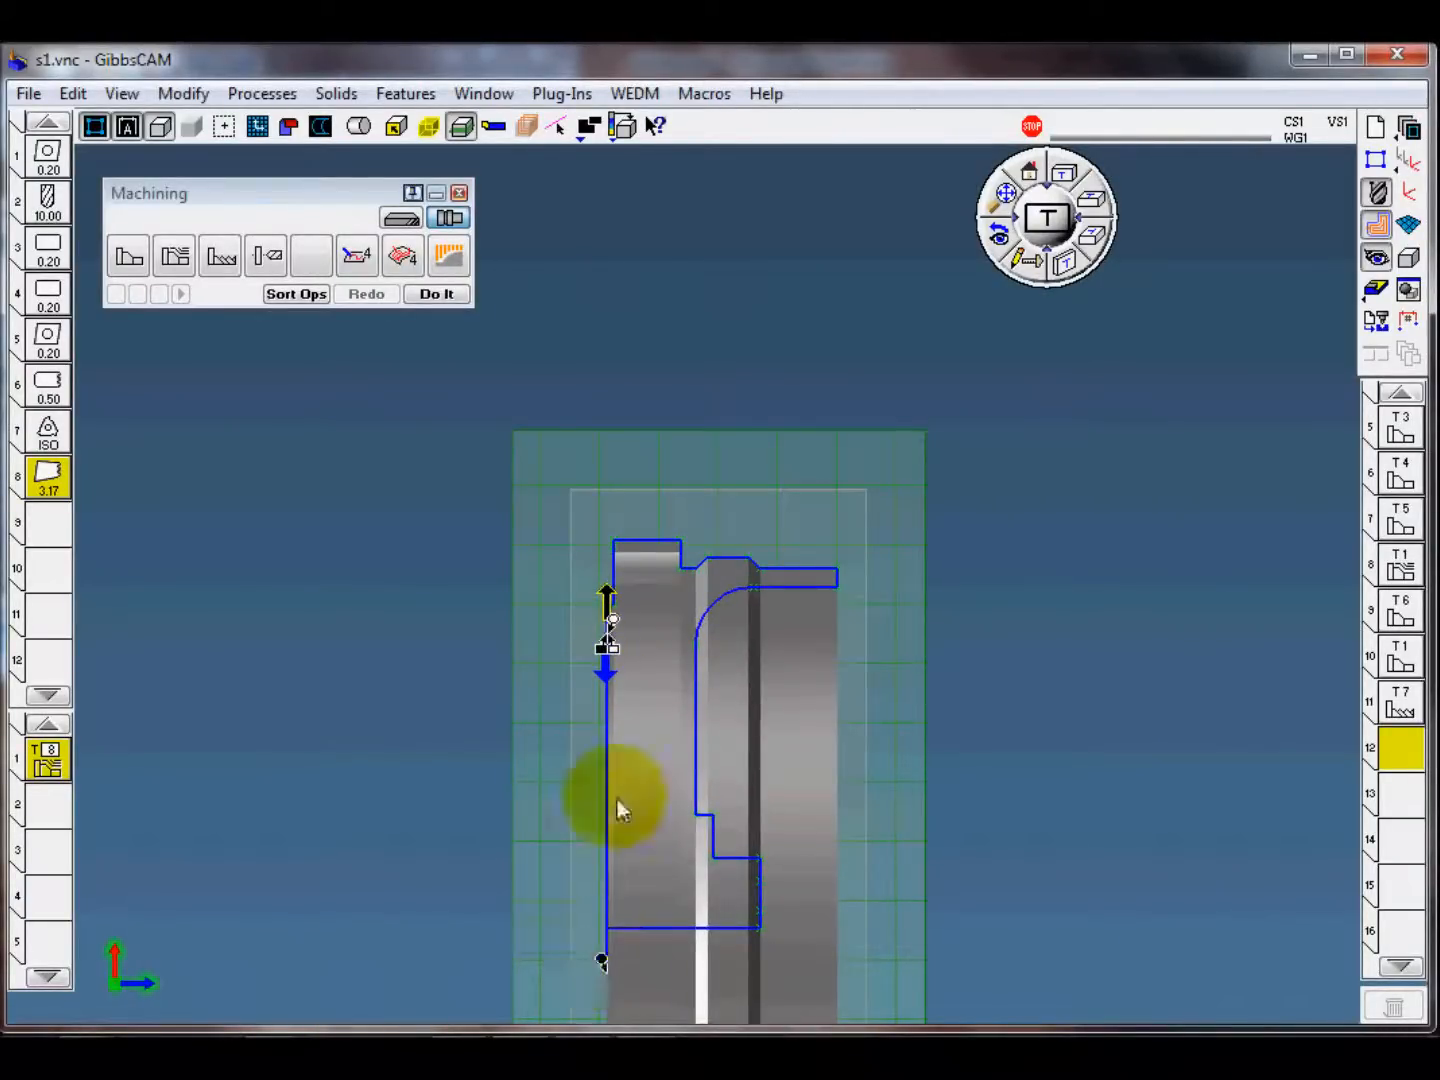
mouse_move(612, 619)
mouse_down()
mouse_move(603, 443)
mouse_move(615, 491)
mouse_up()
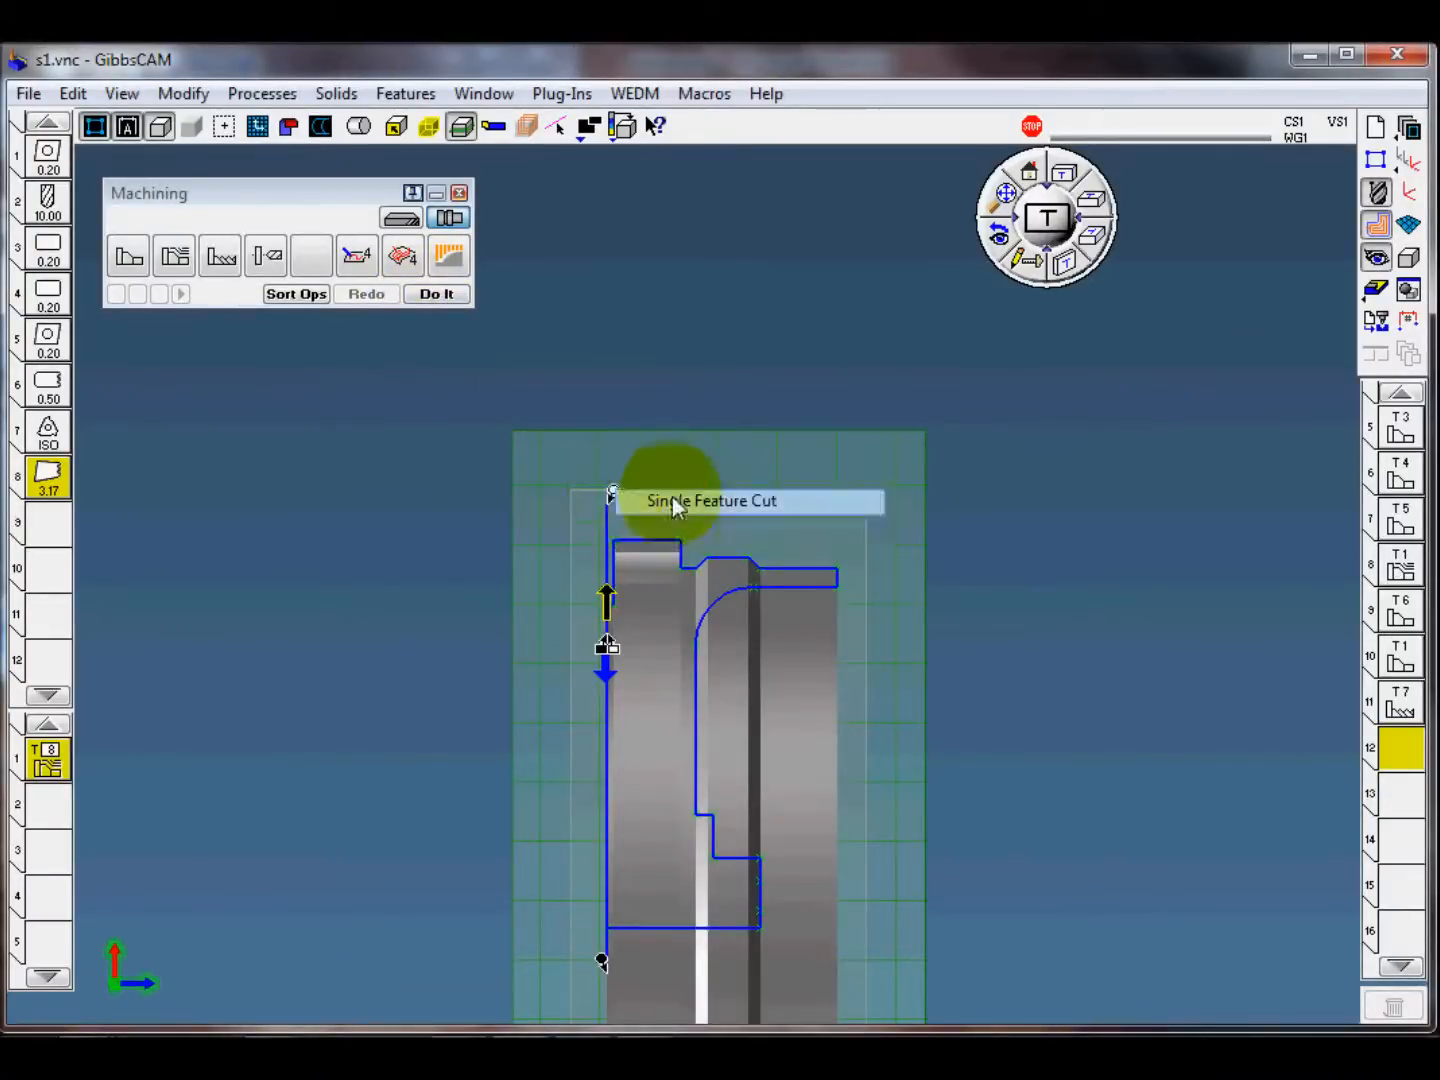
click(437, 293)
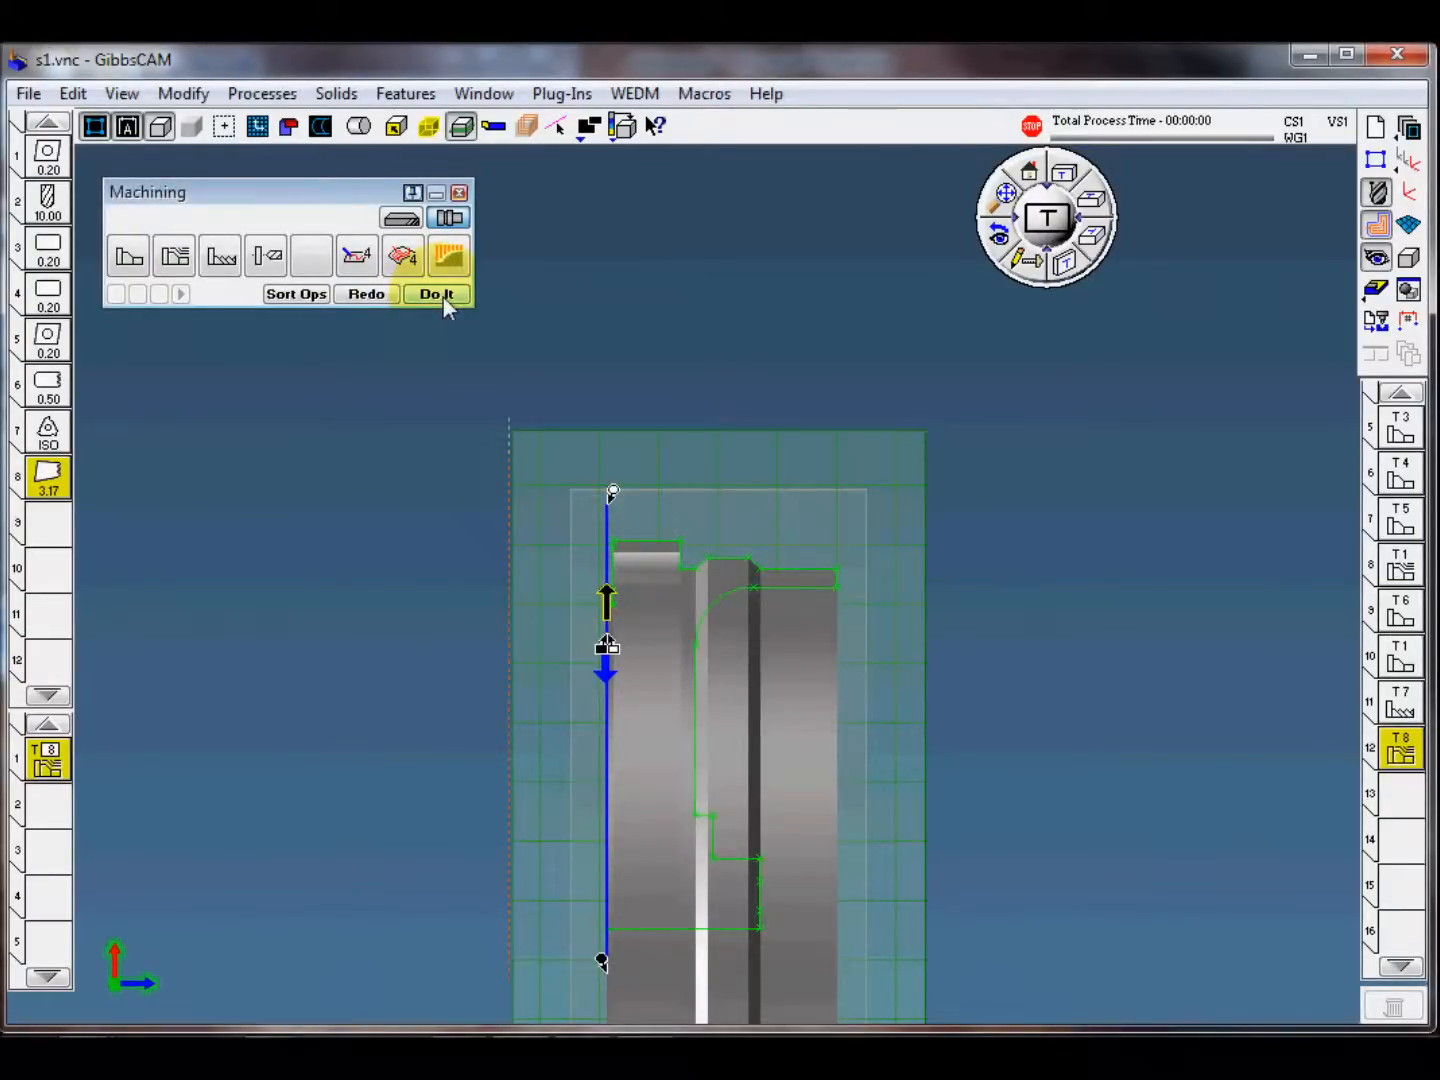
Step: Make operation position 13 current, start the cut part rendering, and show the lathe stock with a quarter cut away
scroll(714, 553, down, 2)
click(910, 696)
click(1401, 796)
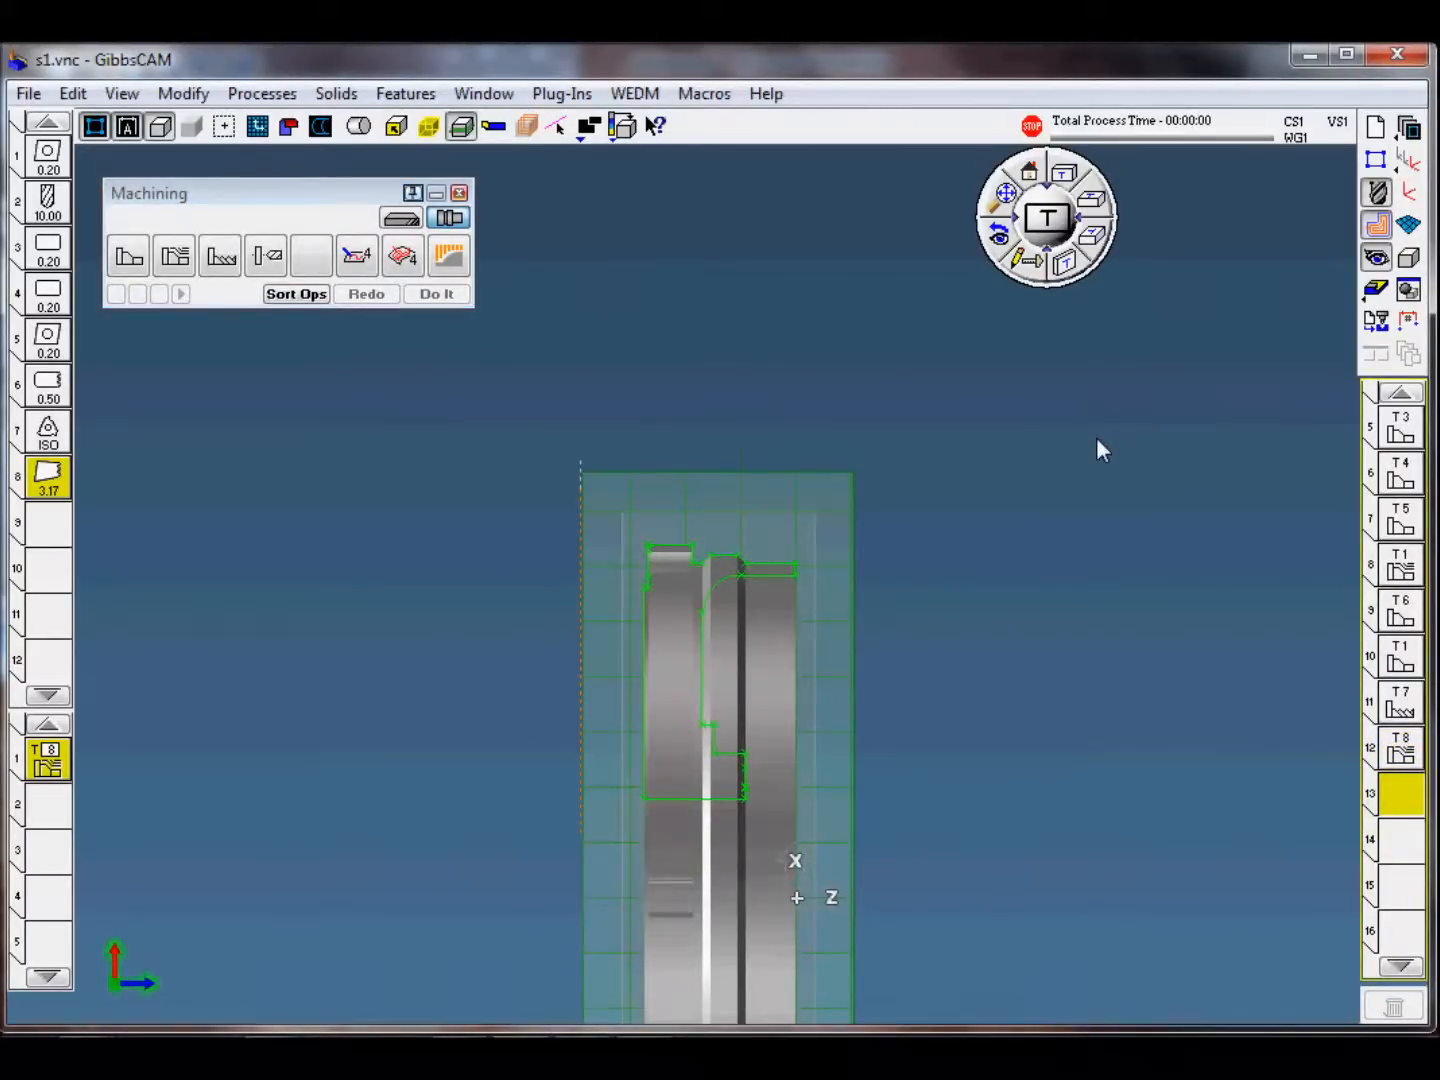
click(1376, 289)
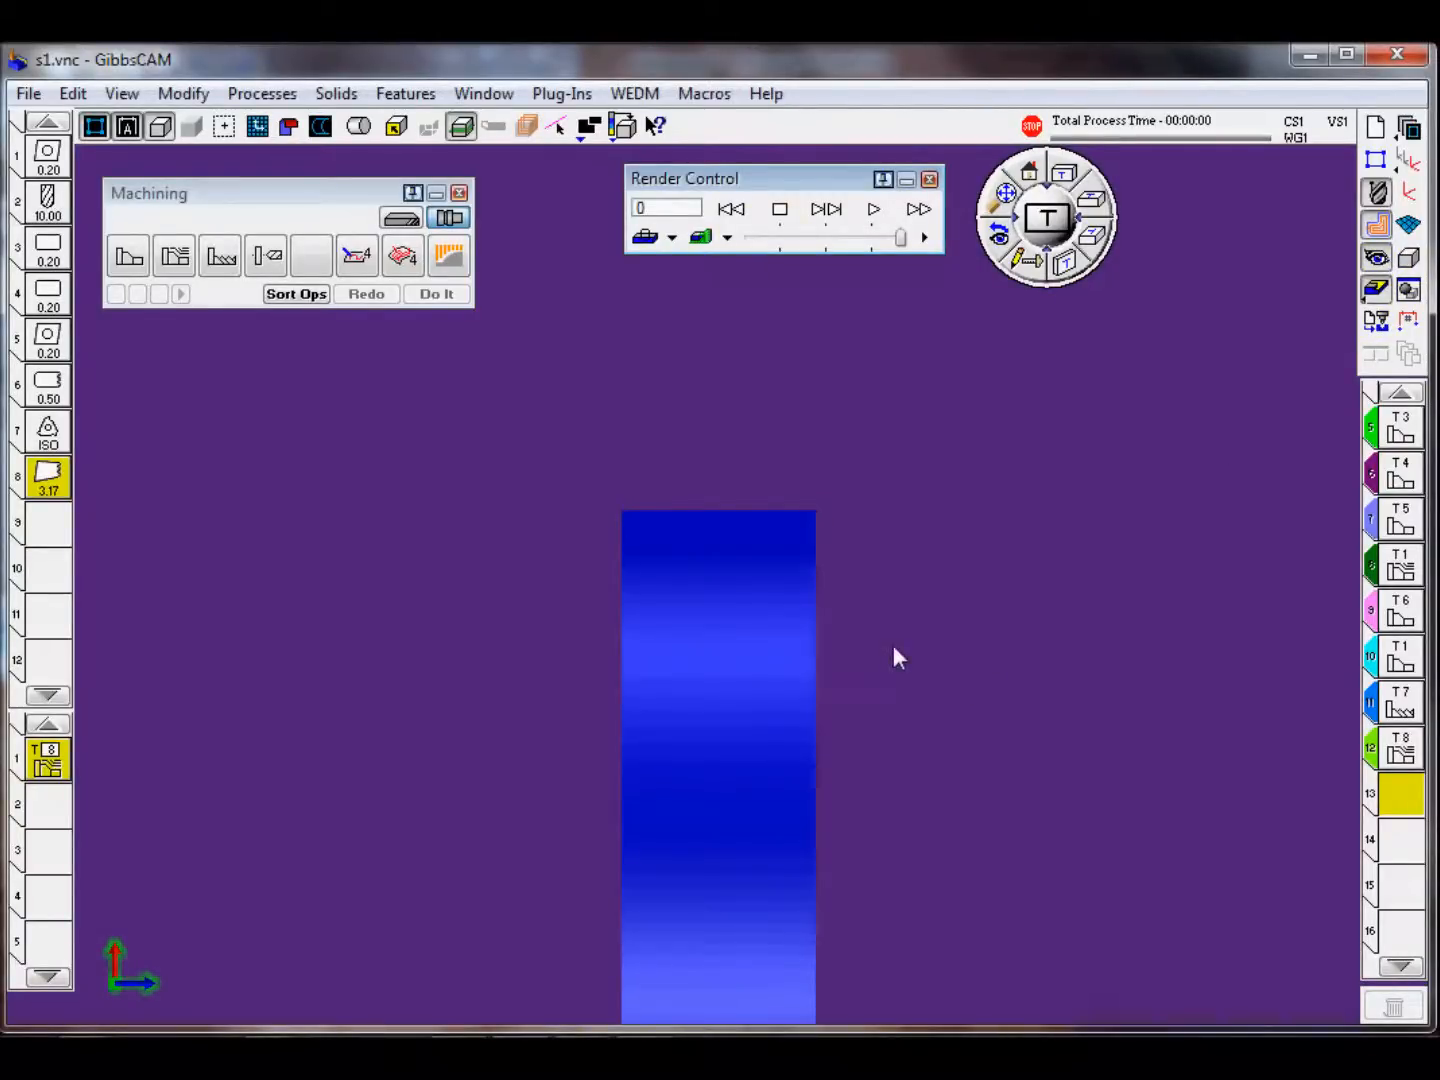
click(731, 209)
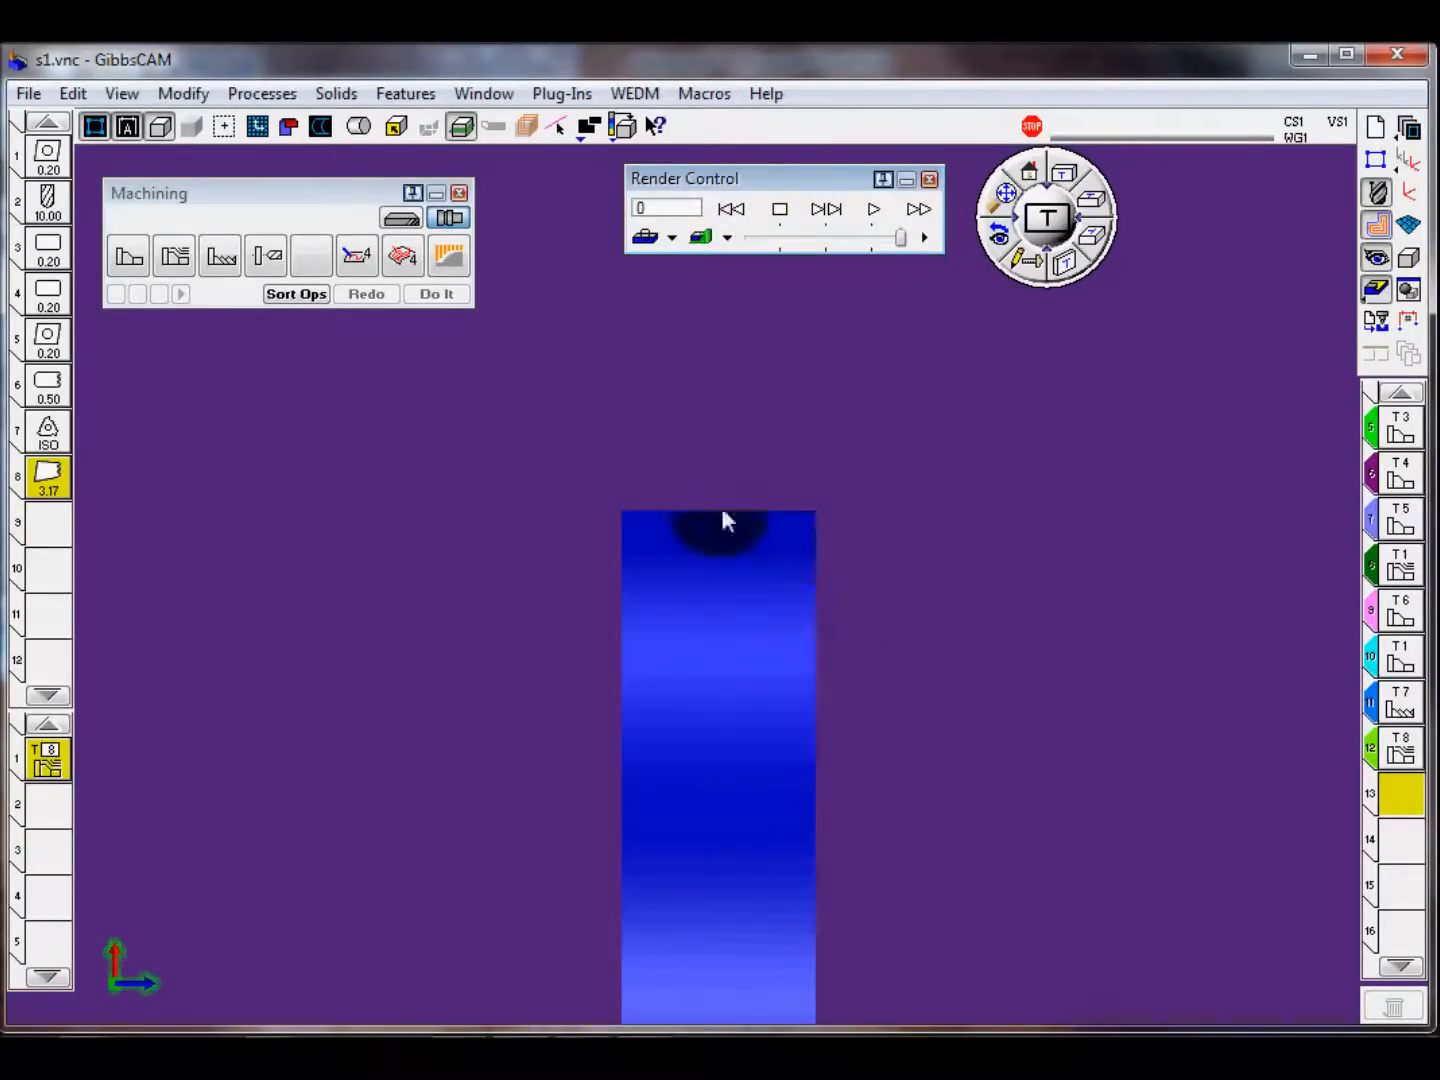
middle_drag(882, 553, 601, 594)
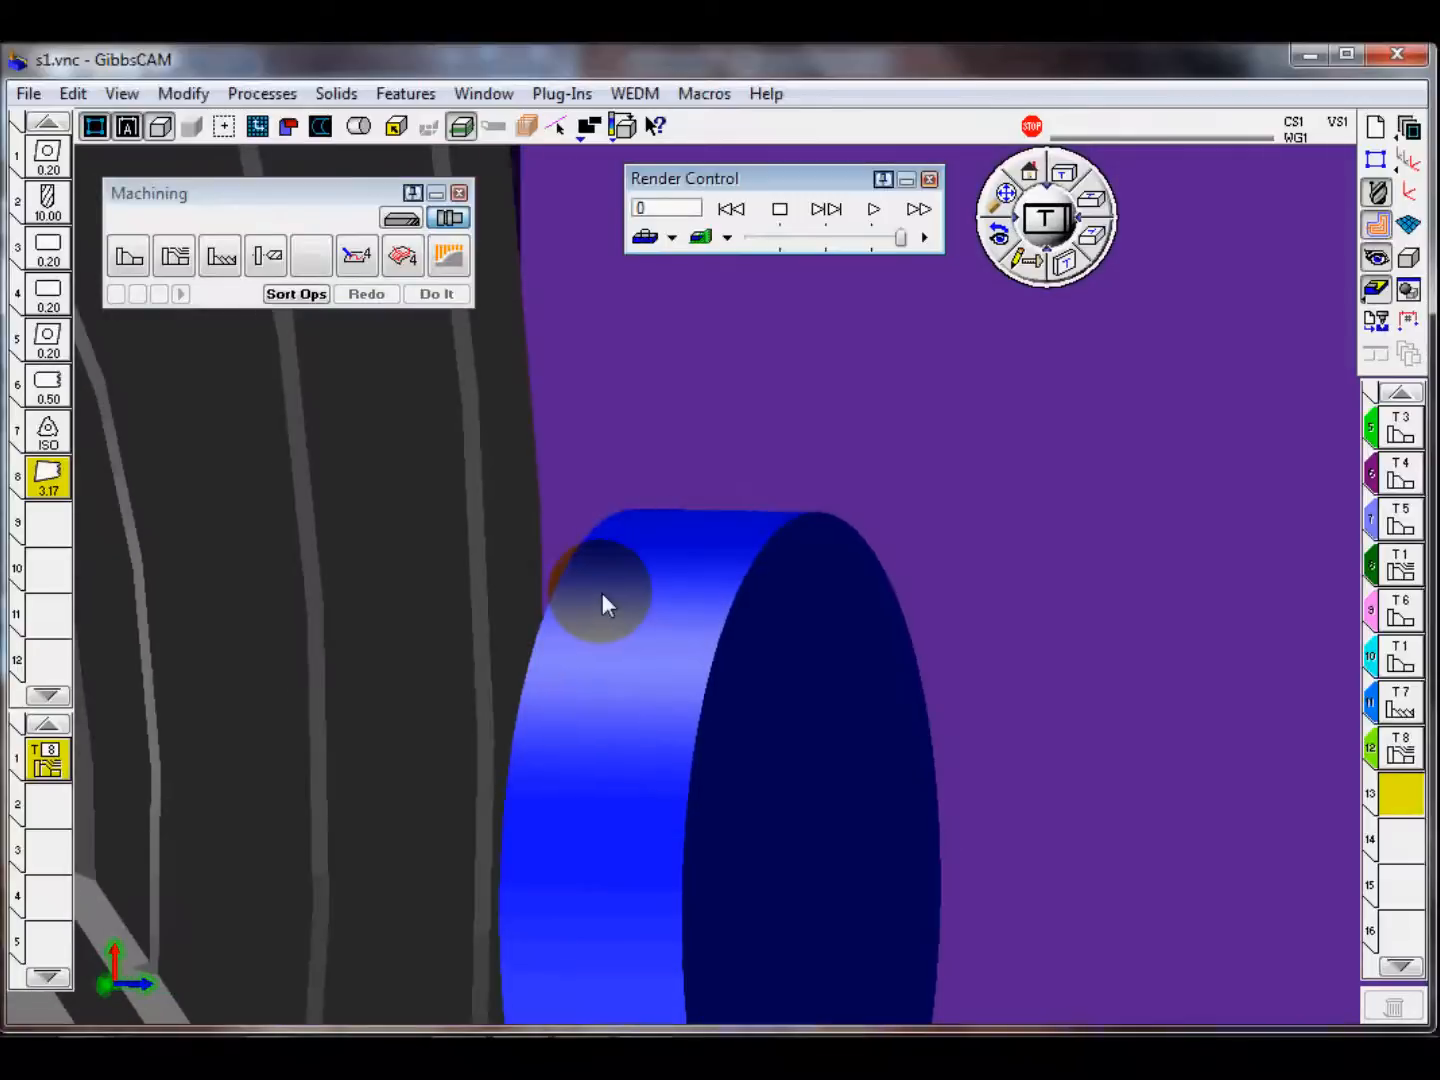
click(362, 126)
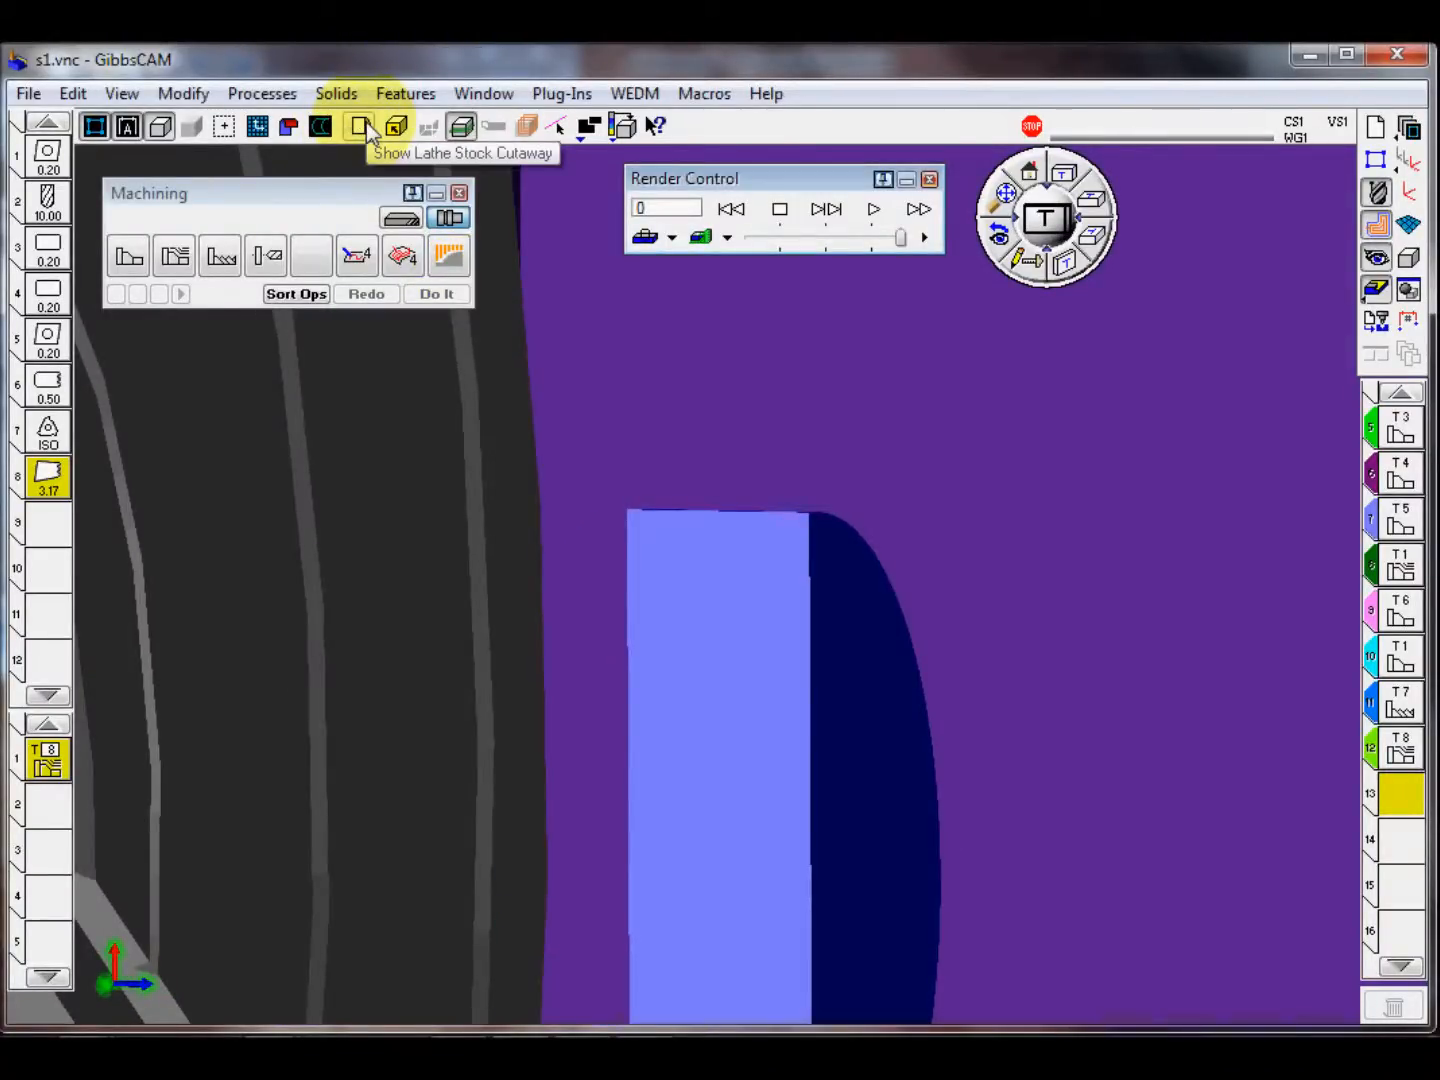
click(362, 126)
click(362, 126)
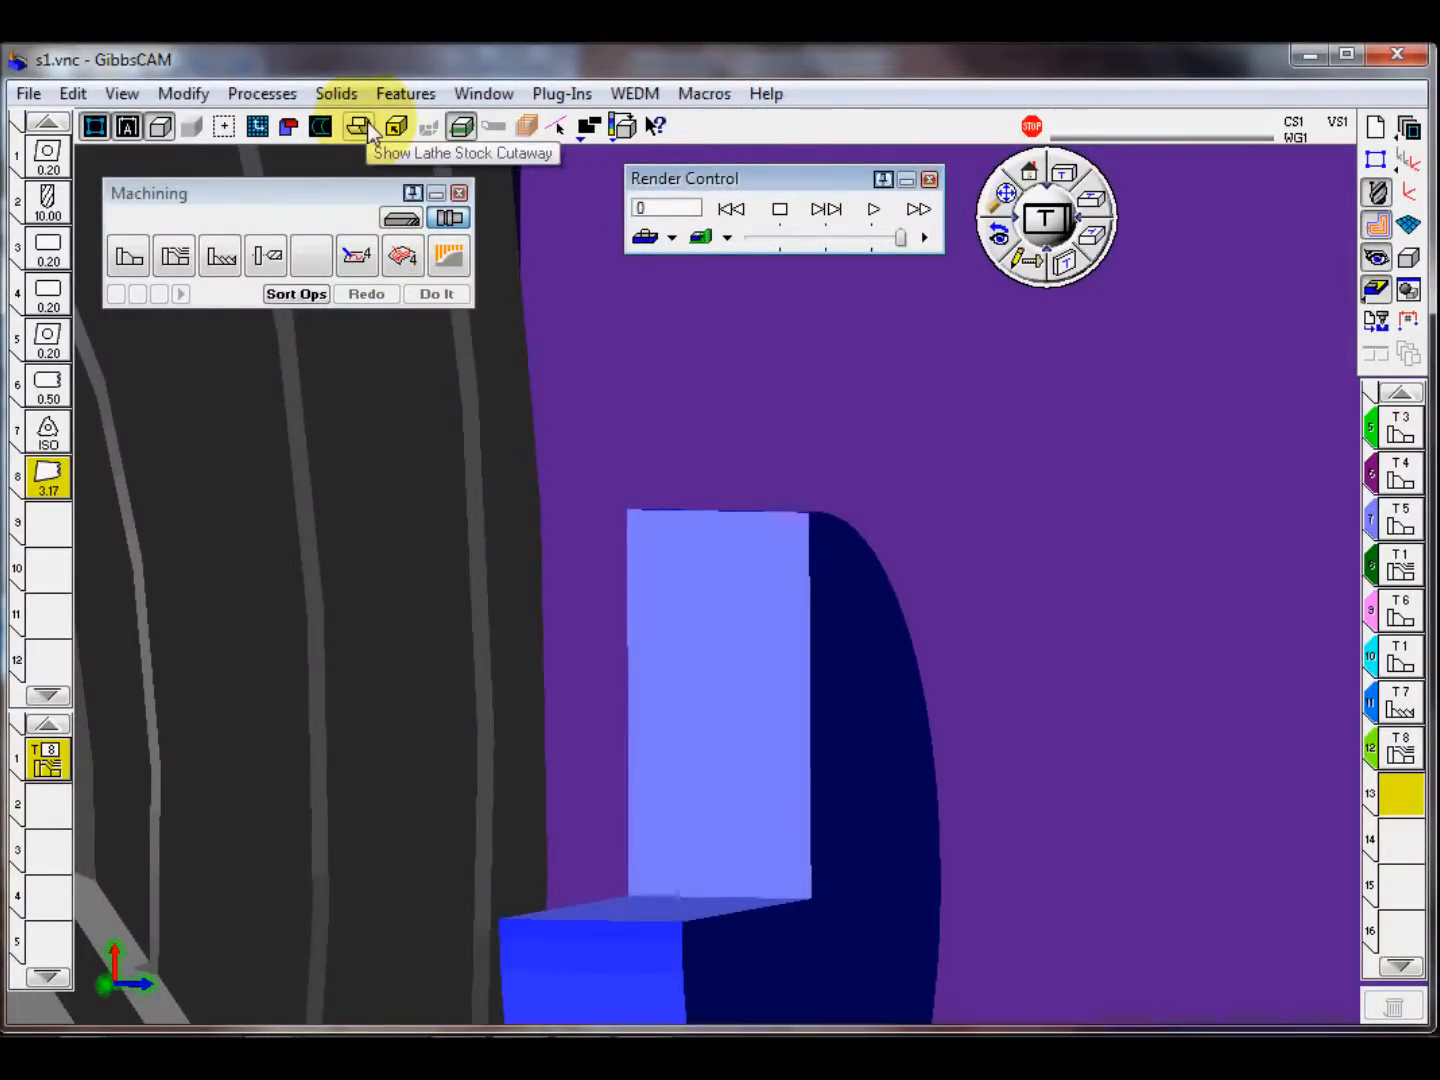
click(1046, 218)
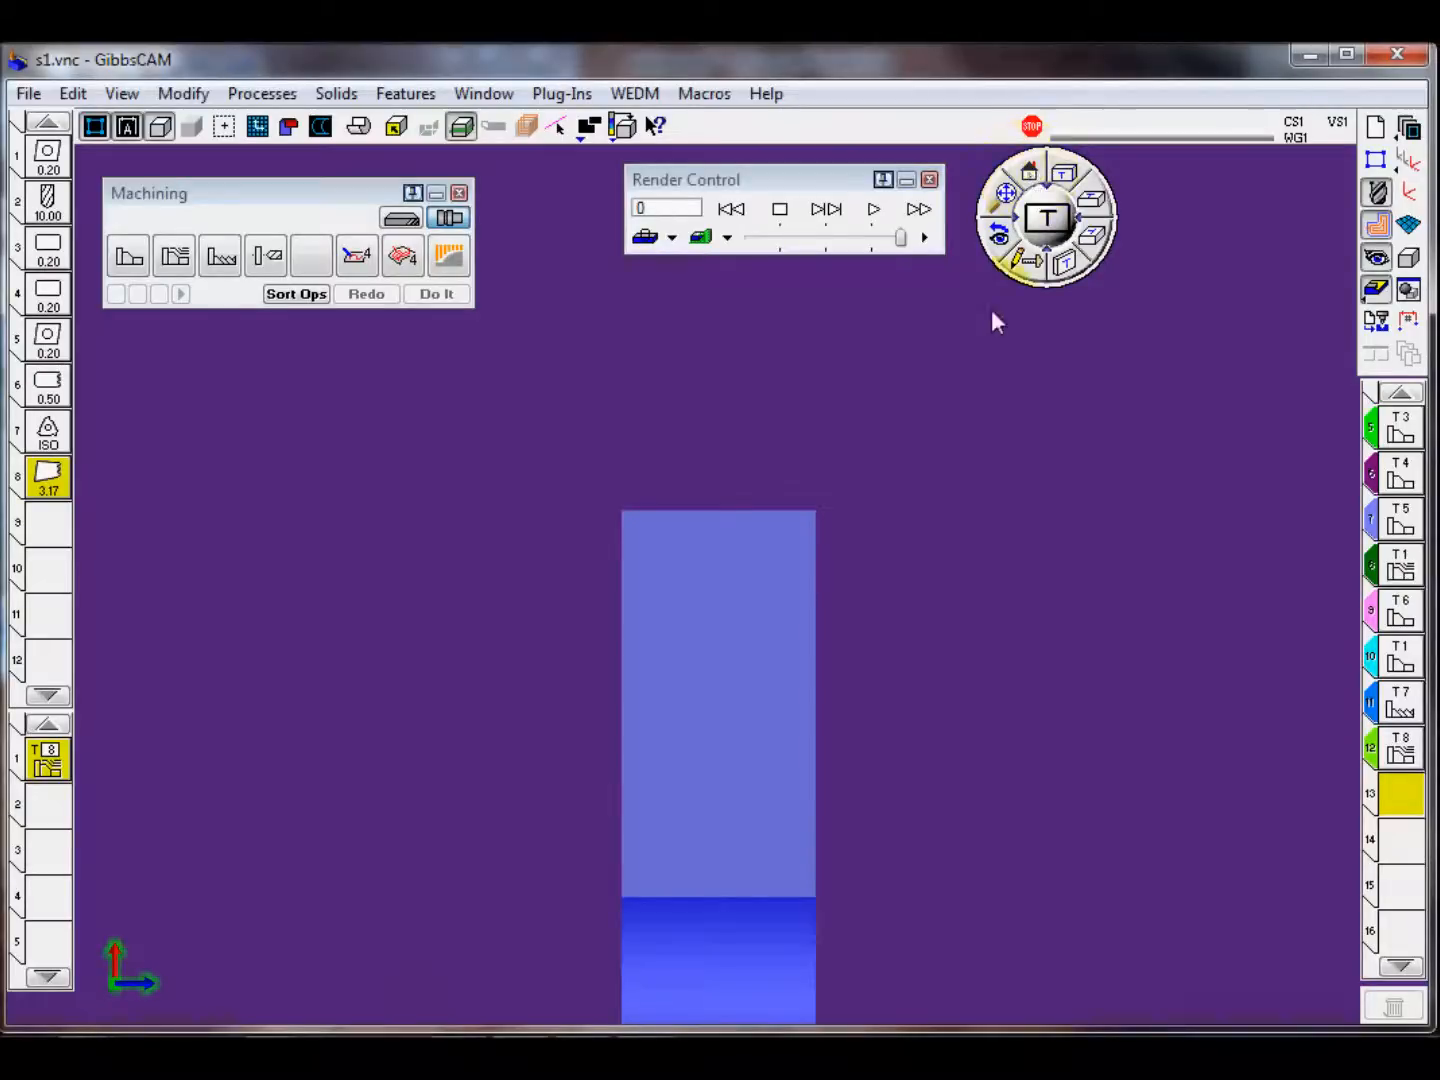
Step: Play the machining simulation through to its end, slowing the playback partway, and inspect the sectioned part
click(878, 211)
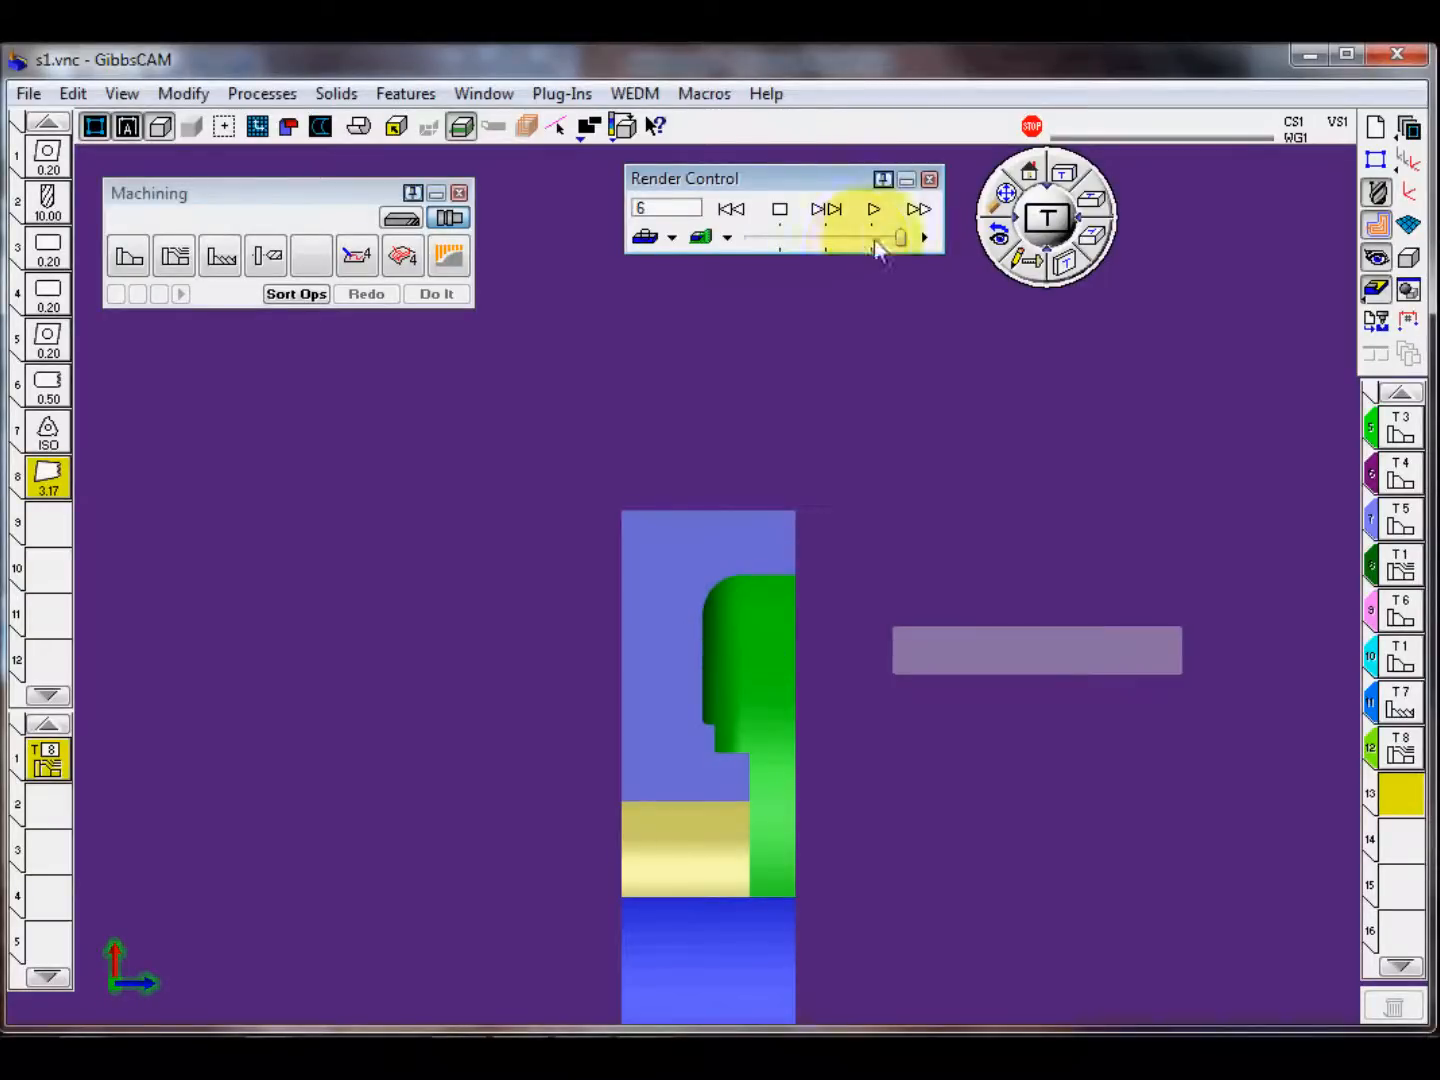
drag(899, 238, 807, 246)
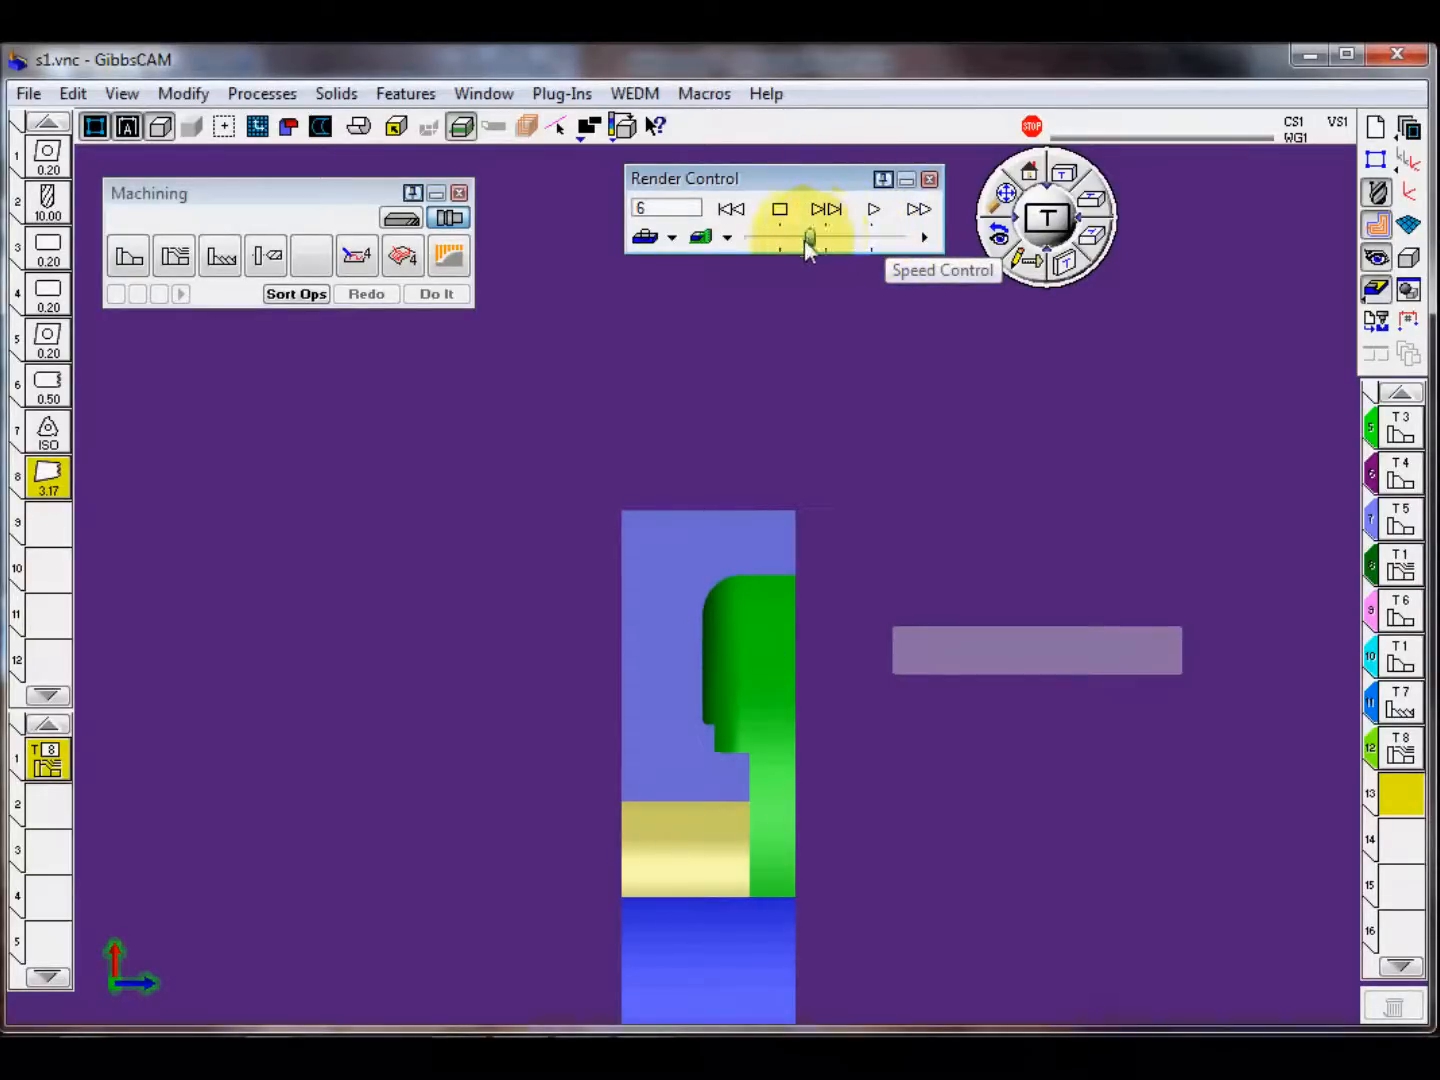
click(873, 208)
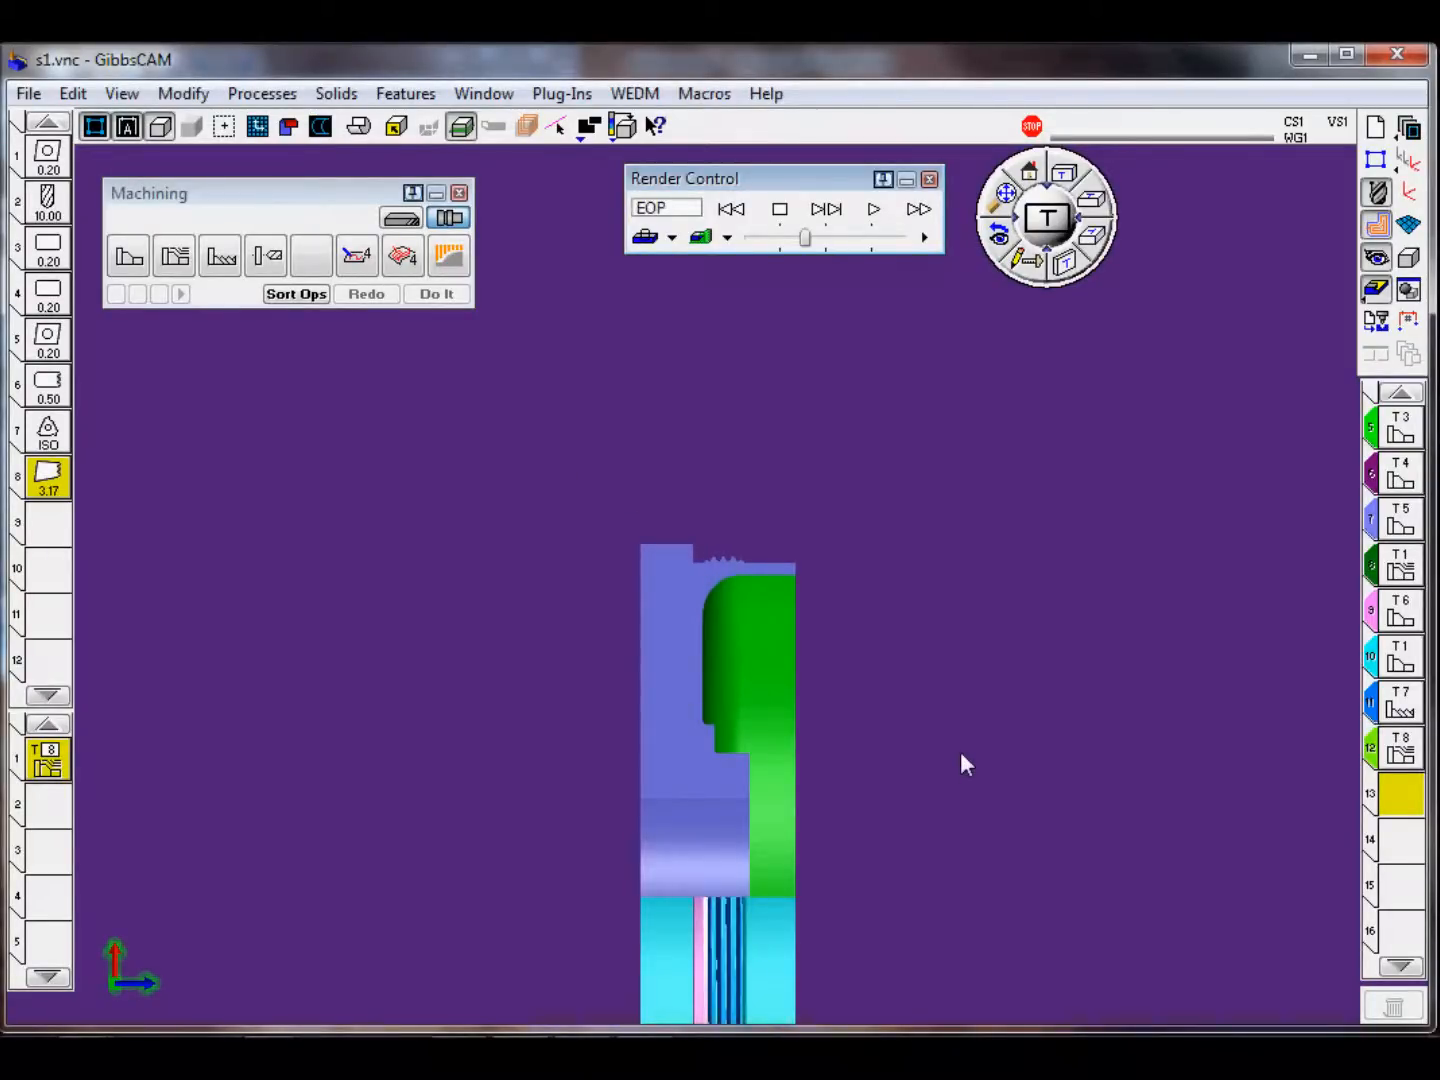
middle_drag(821, 747, 784, 720)
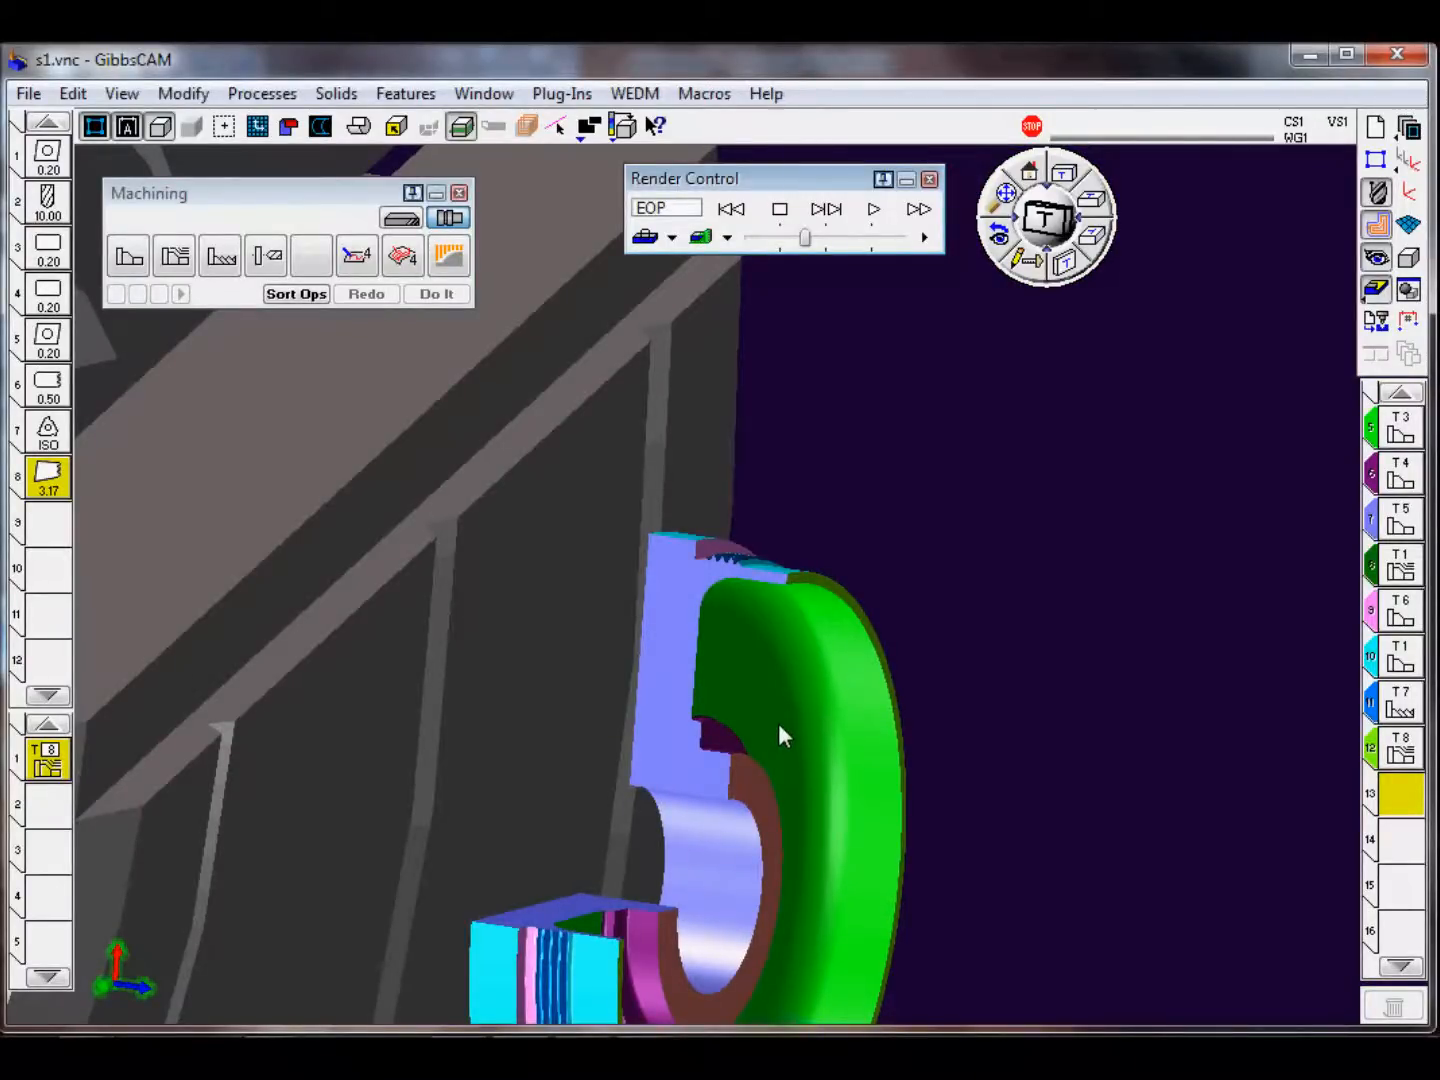
scroll(778, 727, down, 4)
scroll(704, 852, up, 2)
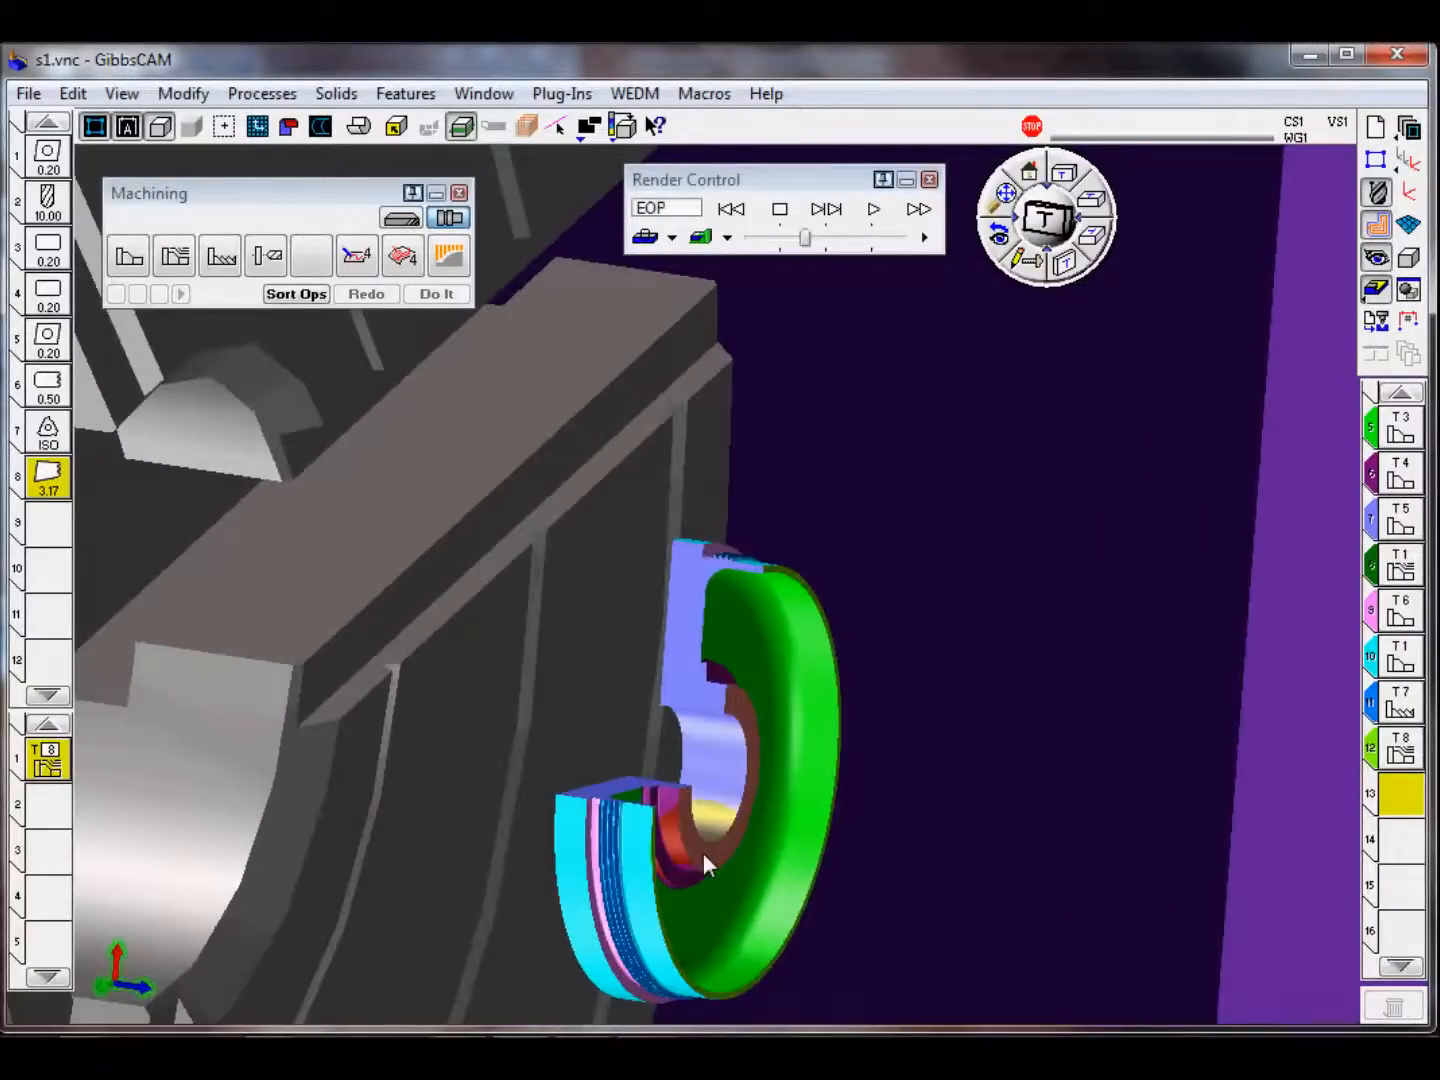
scroll(703, 851, up, 2)
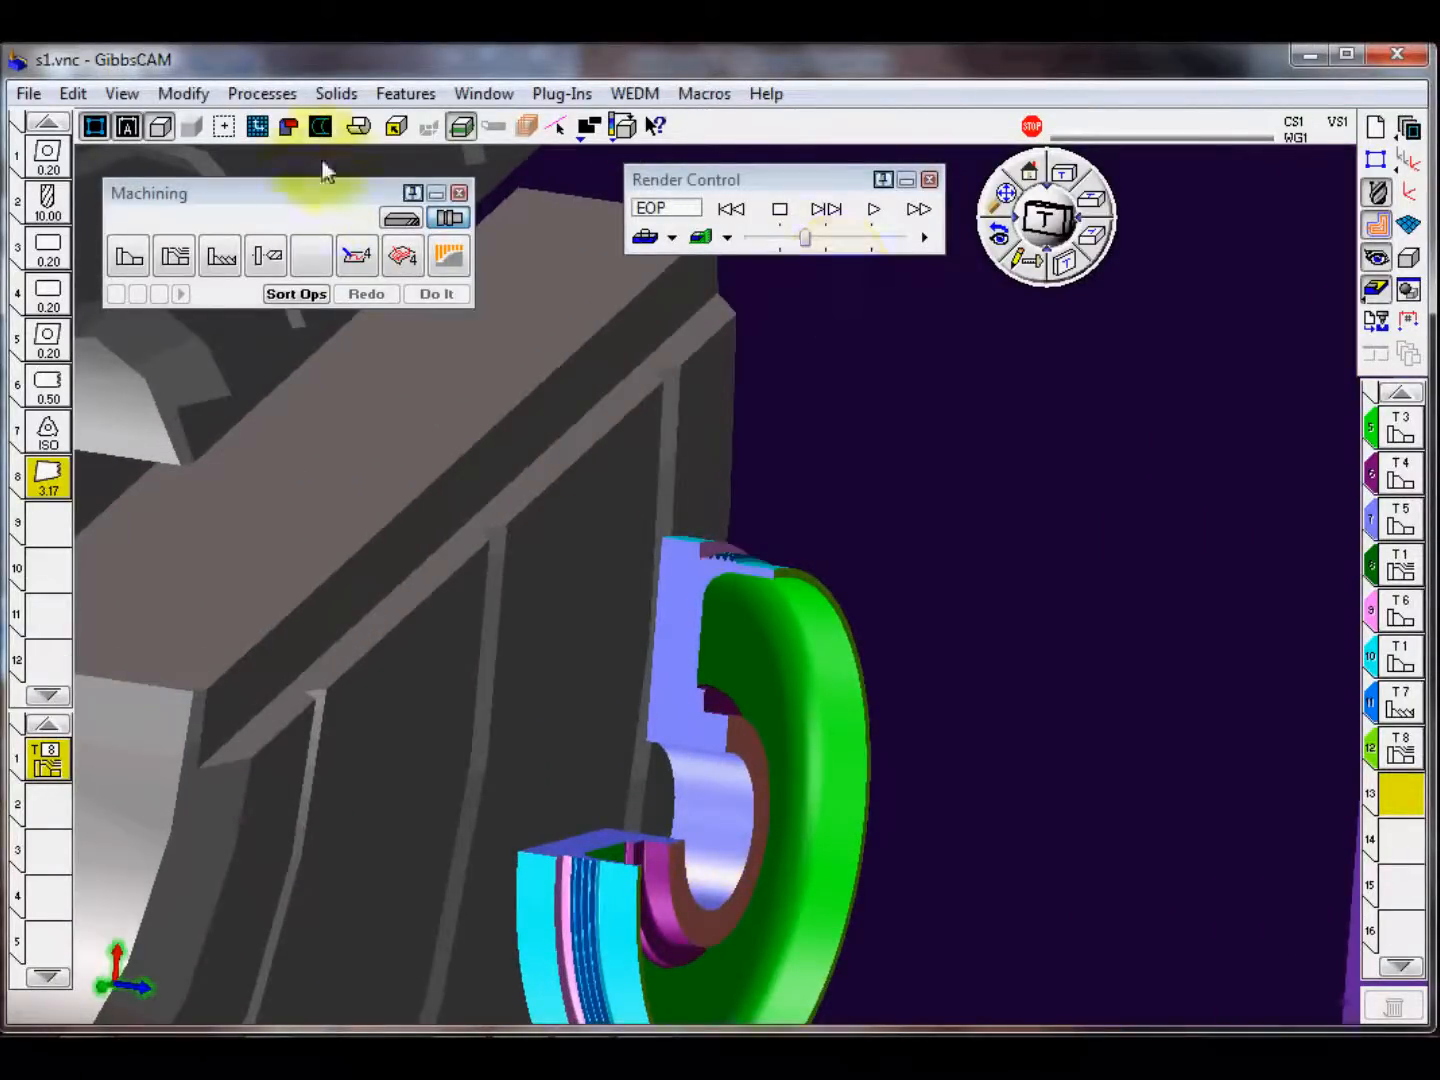
Step: Restore the full lathe stock display and examine the machined part's outer grooves, thread and front face from several angles
click(358, 126)
mouse_move(918, 677)
middle_down()
mouse_move(1039, 687)
mouse_move(778, 703)
mouse_move(652, 687)
mouse_move(679, 716)
mouse_move(681, 706)
mouse_move(665, 727)
mouse_move(771, 612)
mouse_move(813, 528)
mouse_move(852, 521)
mouse_move(589, 515)
mouse_move(538, 609)
mouse_move(710, 681)
middle_up()
scroll(653, 687, up, 2)
scroll(705, 695, down, 5)
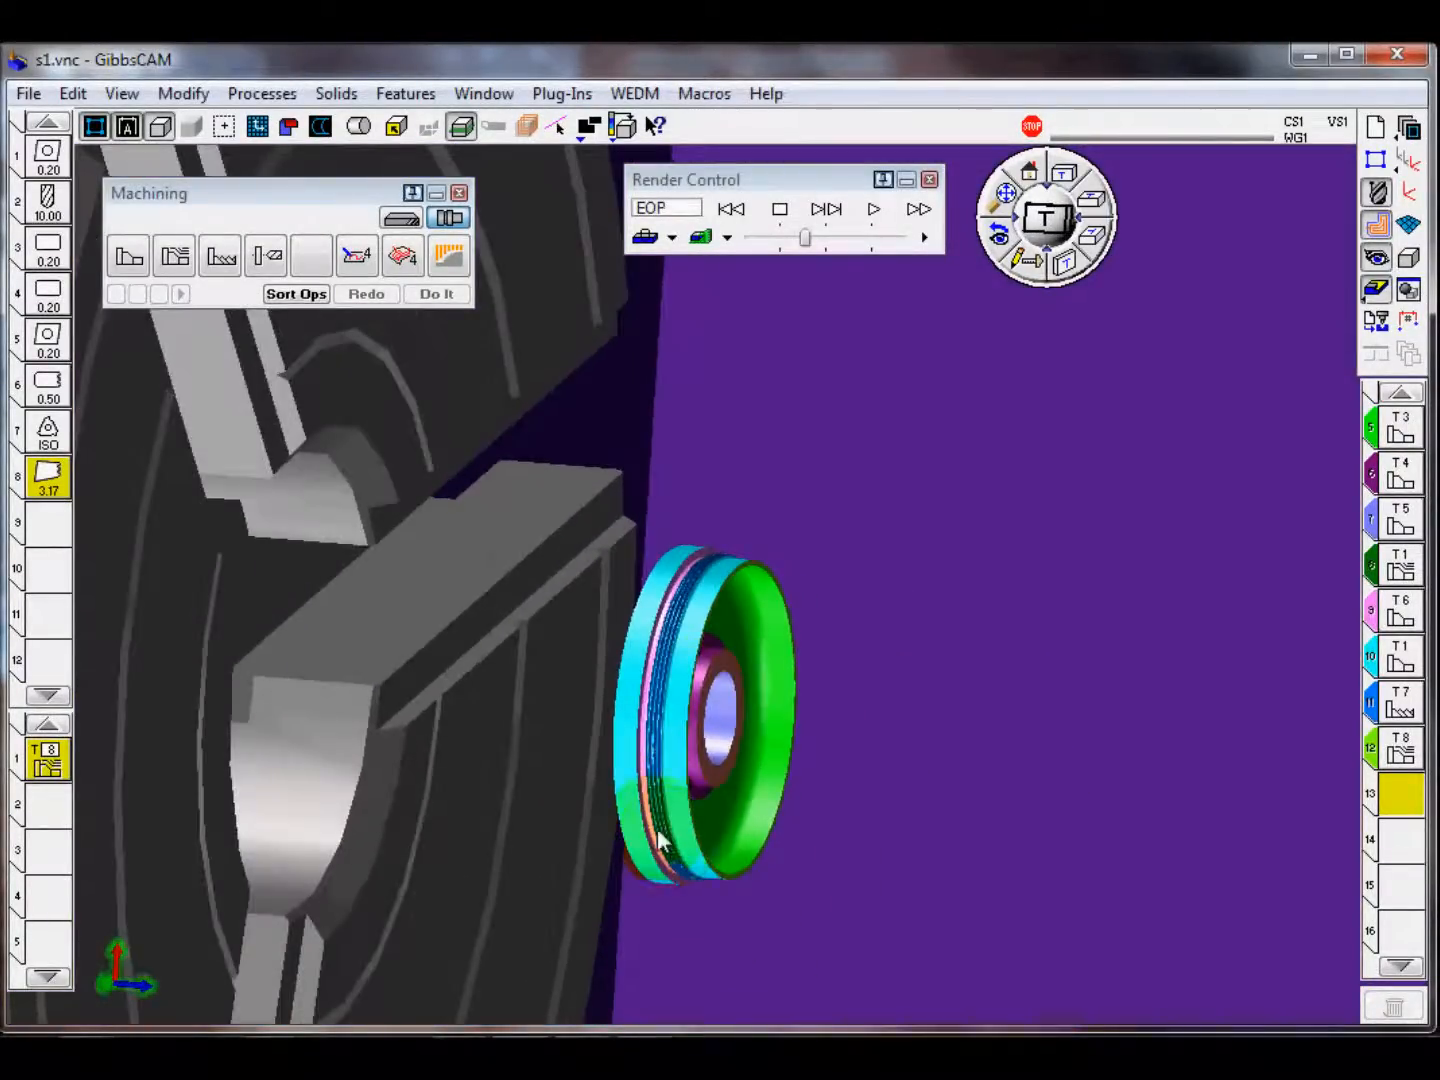
middle_drag(658, 831, 790, 632)
scroll(688, 662, up, 5)
middle_drag(674, 684, 554, 788)
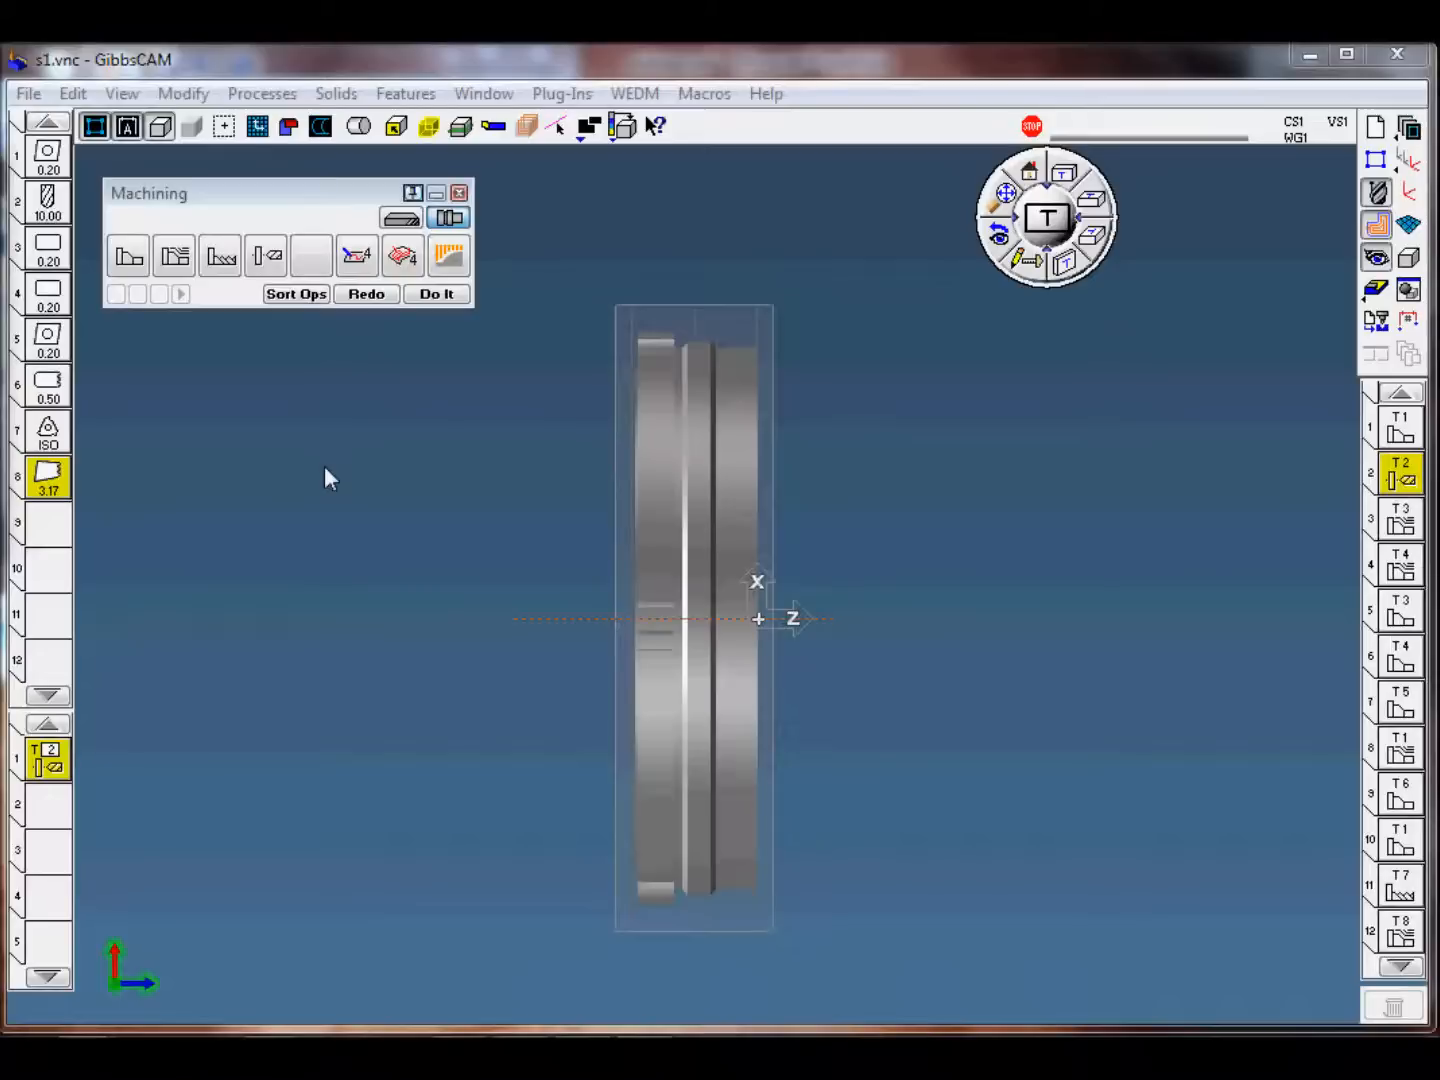
Step: Open the Operation Manager, enlarge it to fit every operation, and review the cut times and tool data
right_click(1398, 476)
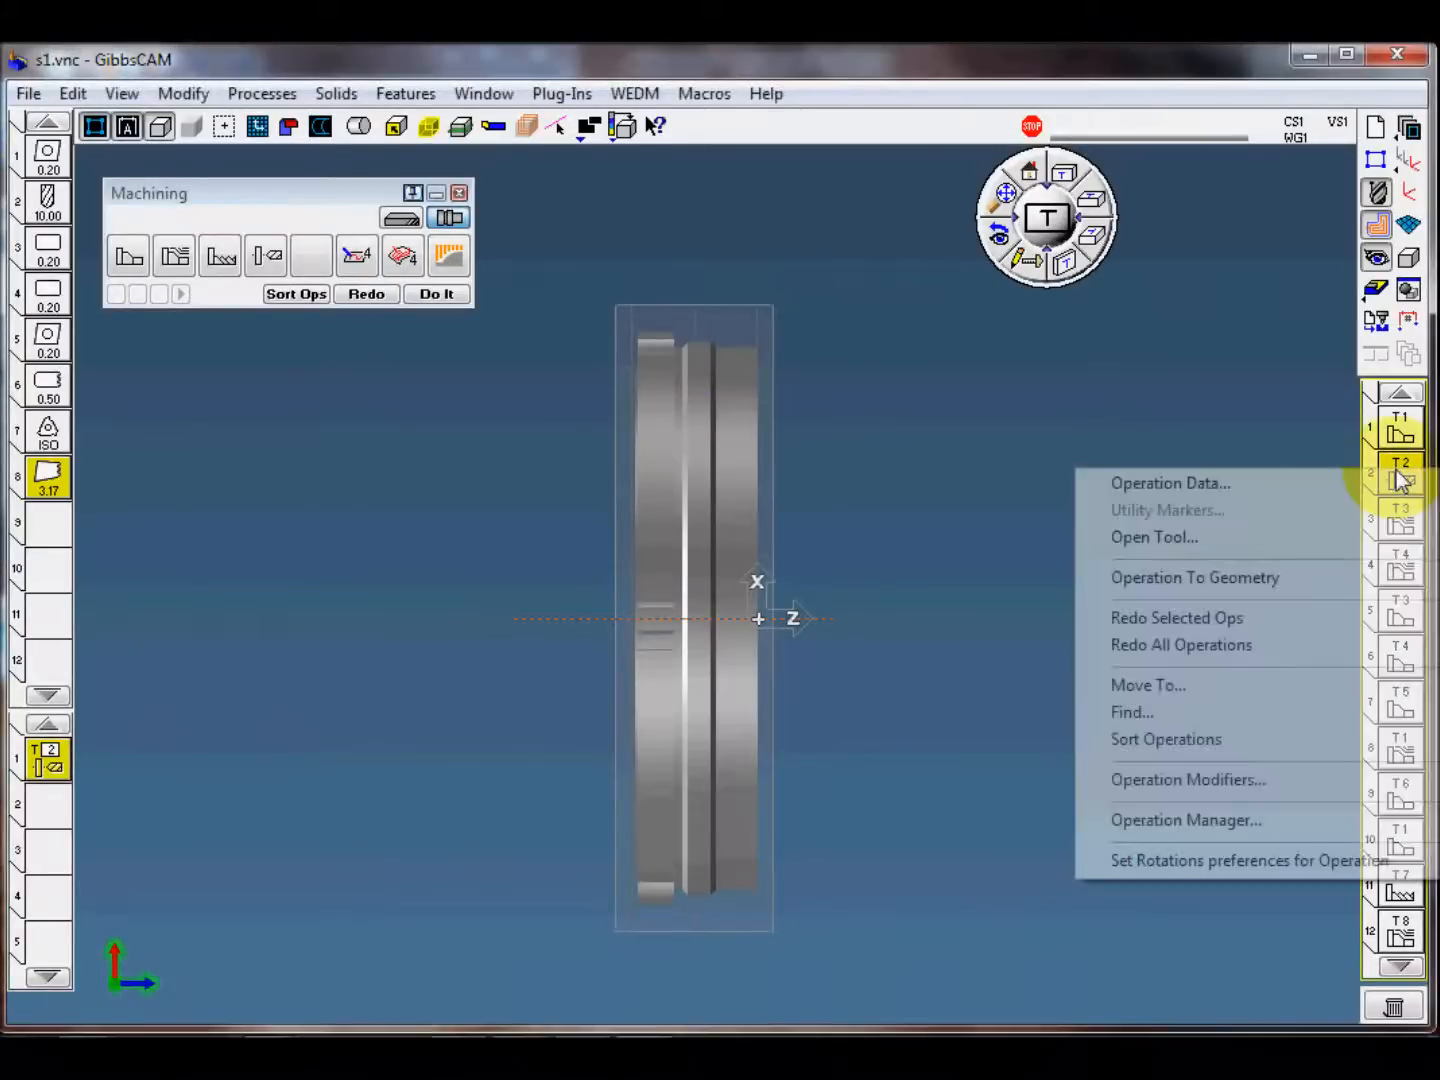
click(1211, 823)
drag(806, 364, 806, 357)
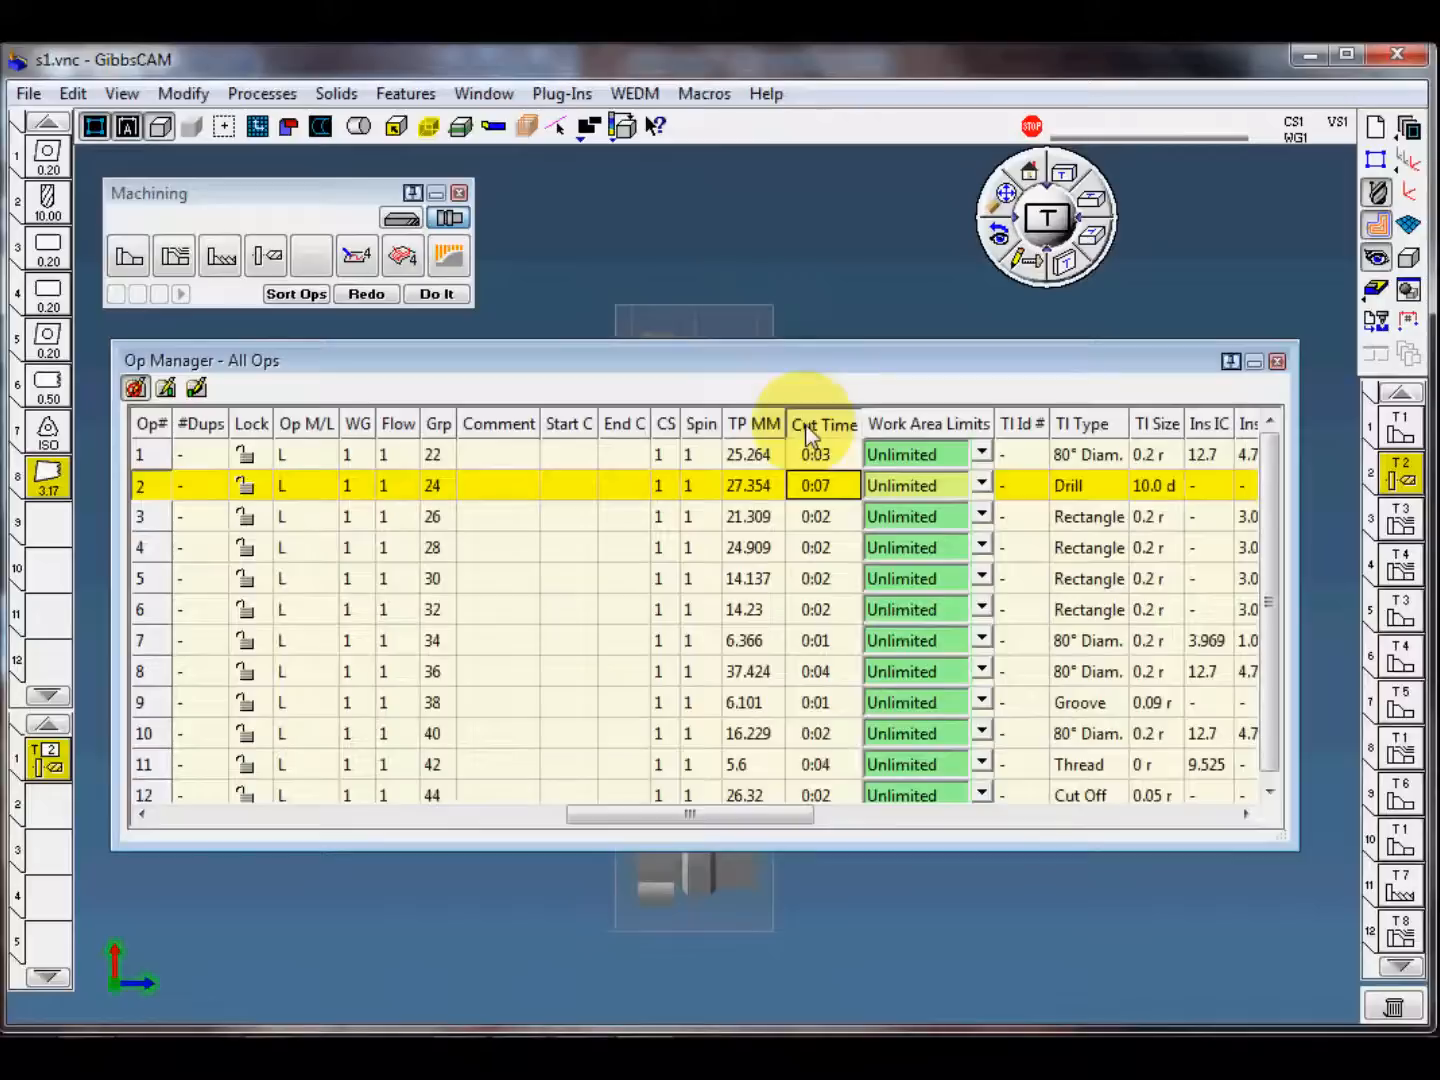
drag(851, 849, 855, 924)
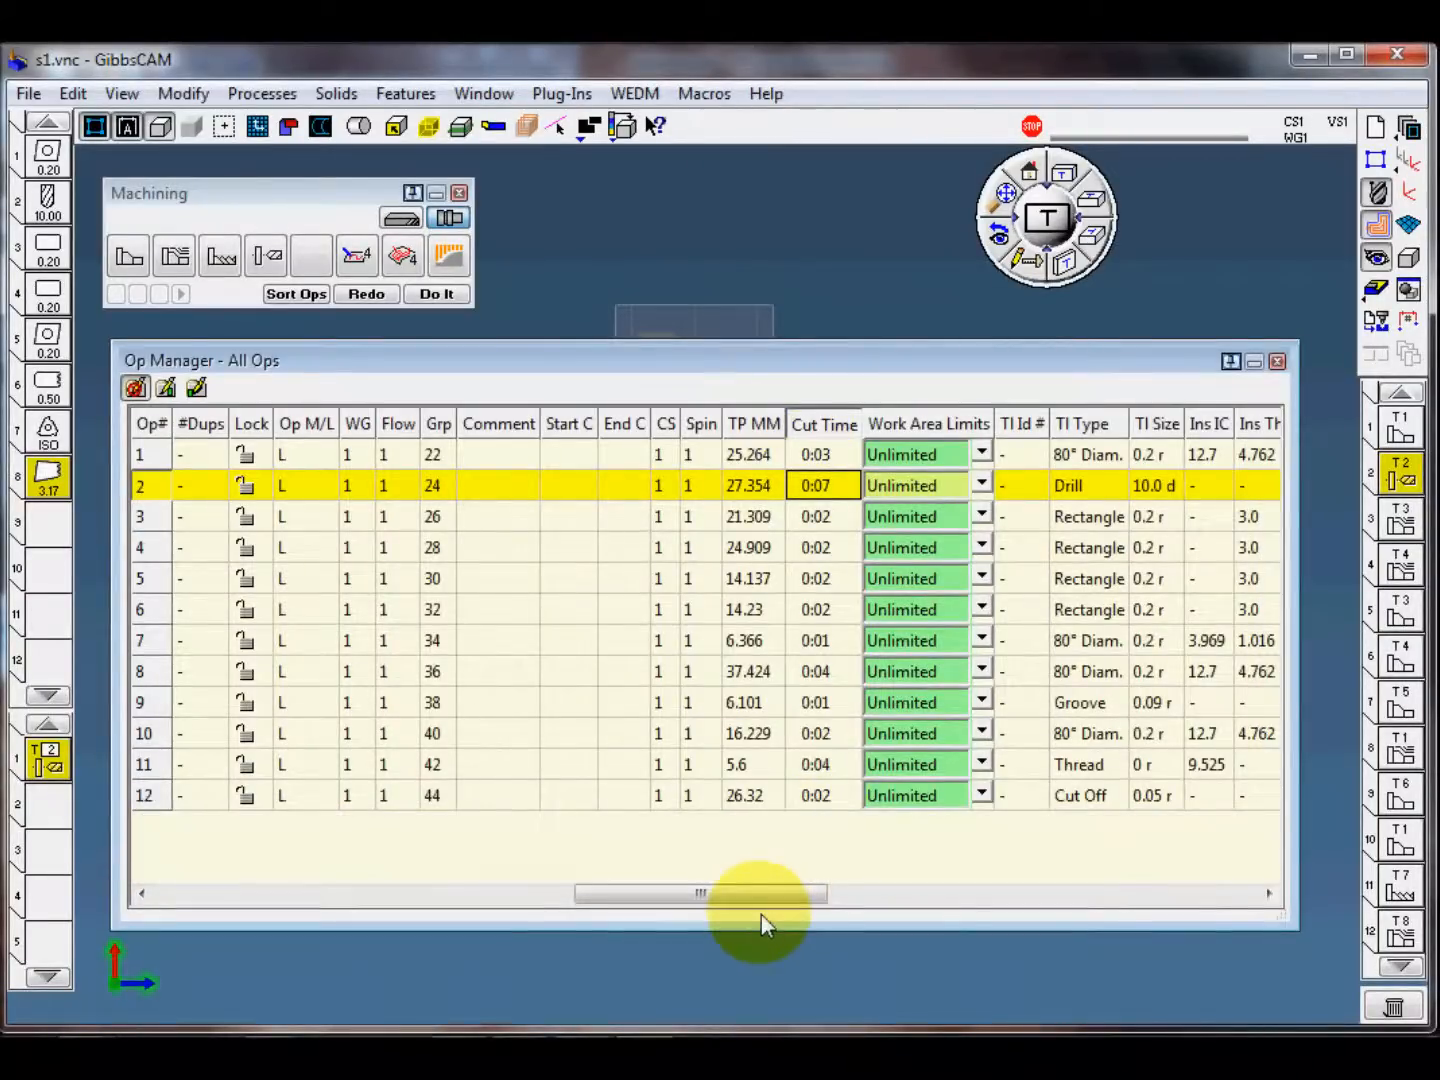
drag(760, 895, 864, 893)
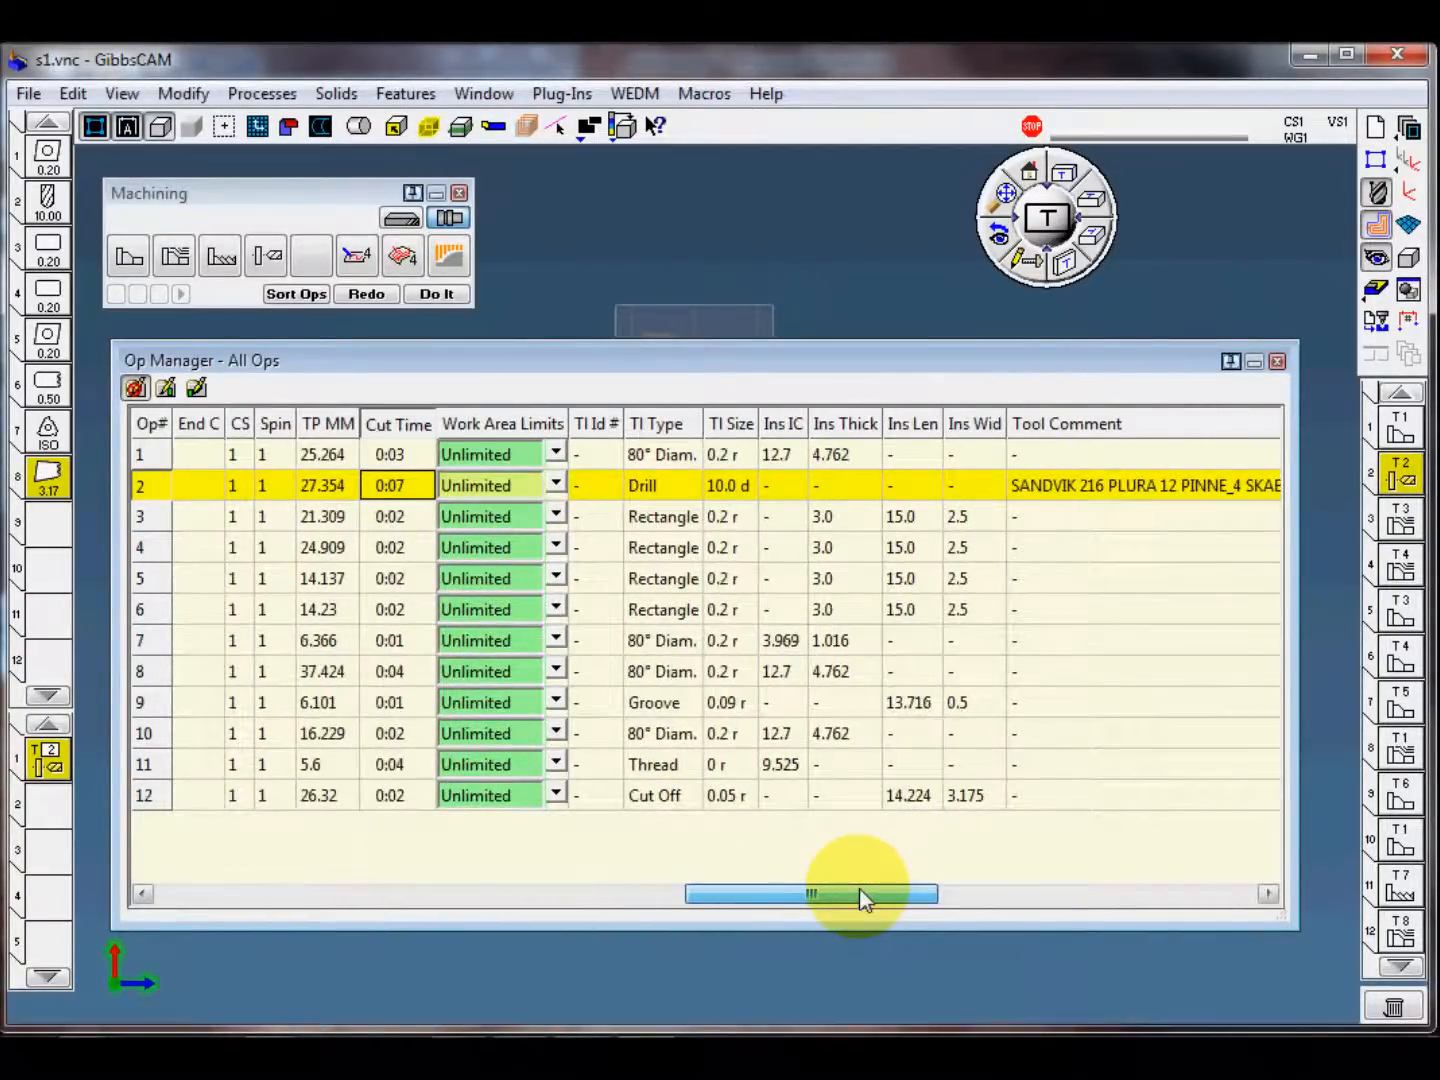
drag(859, 887, 743, 886)
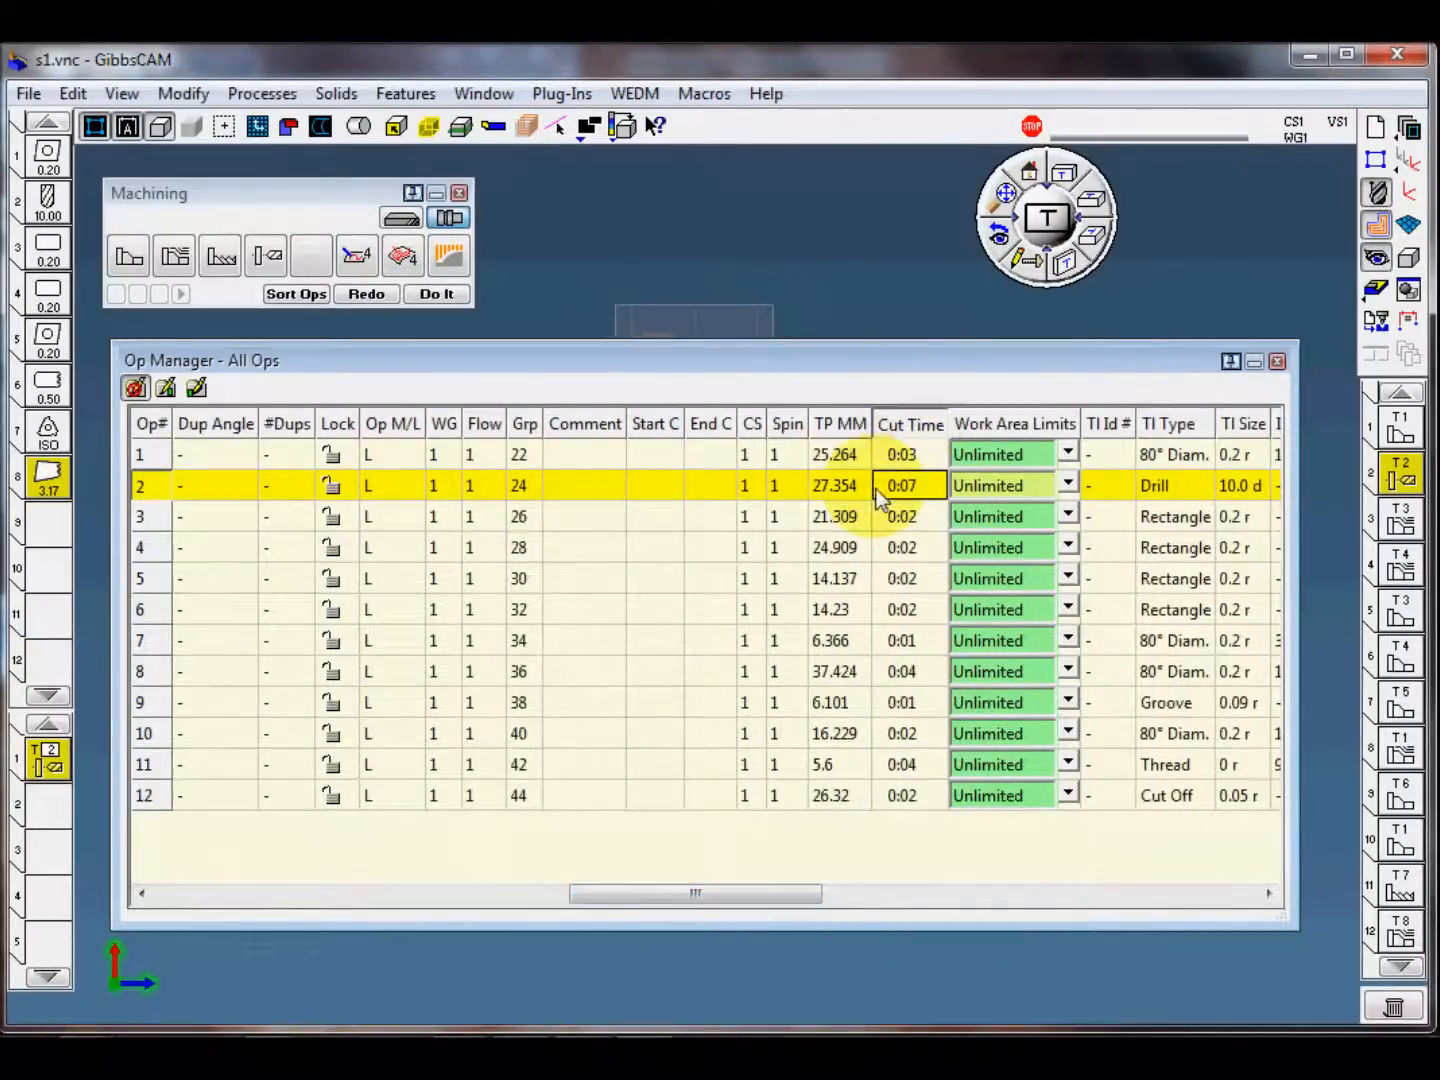
mouse_move(766, 897)
mouse_down()
mouse_move(745, 898)
mouse_move(782, 898)
mouse_up()
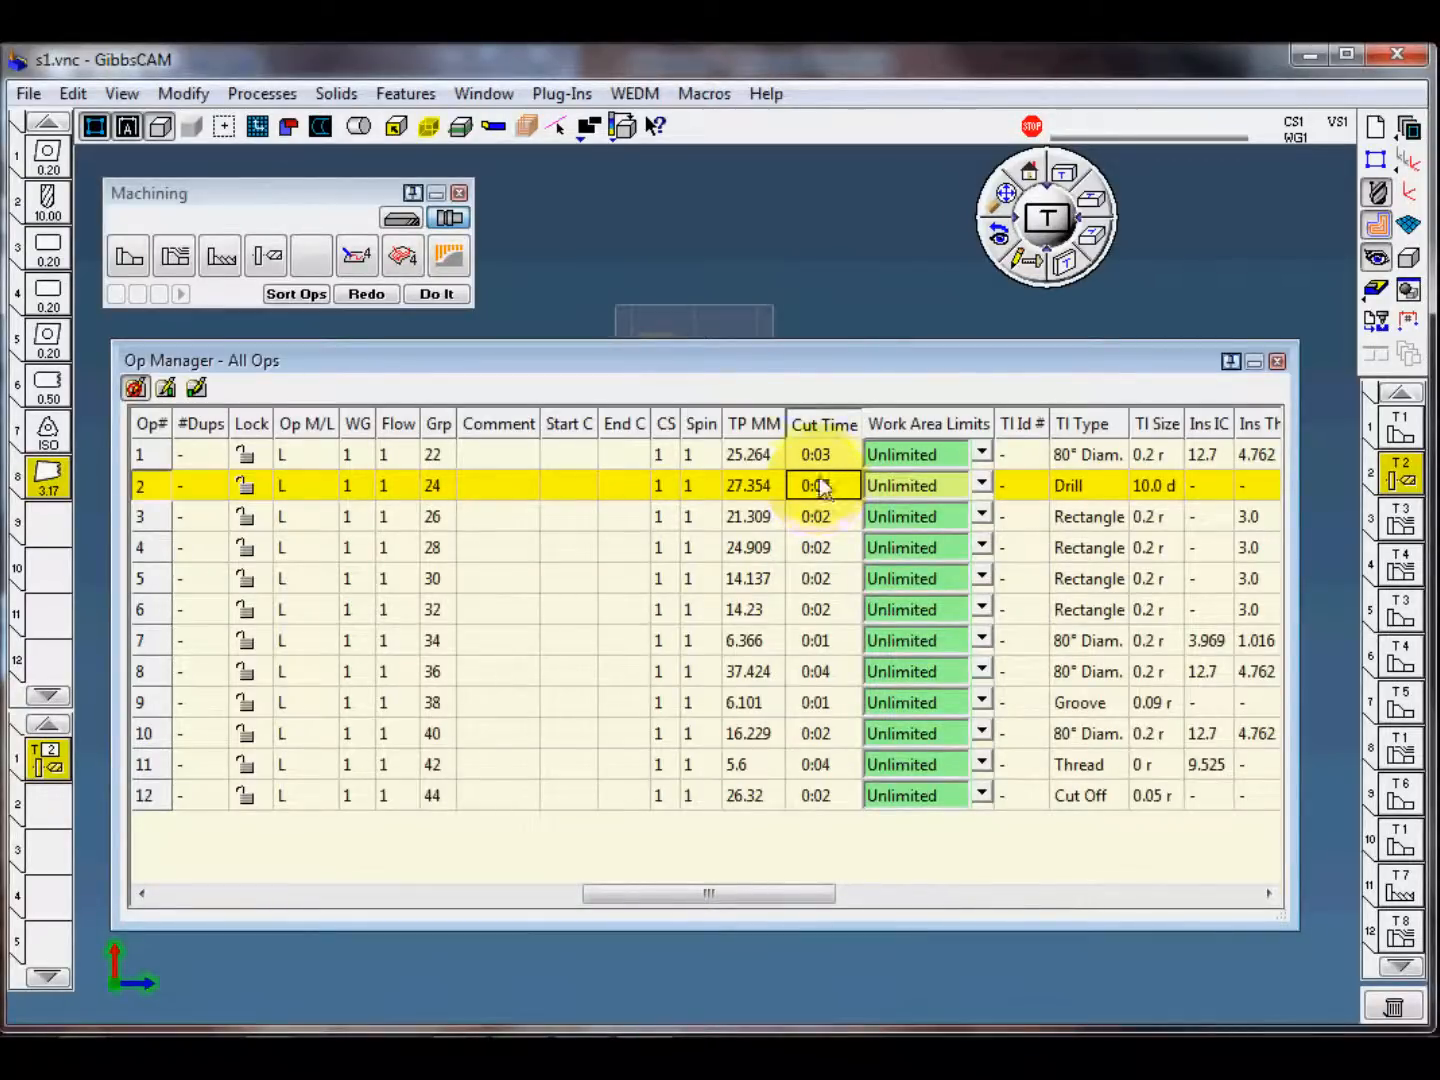
Step: Set the drilling process's plunge feed to 0.4 mmpr and regenerate operation 2
click(1398, 483)
double_click(1397, 481)
double_click(47, 758)
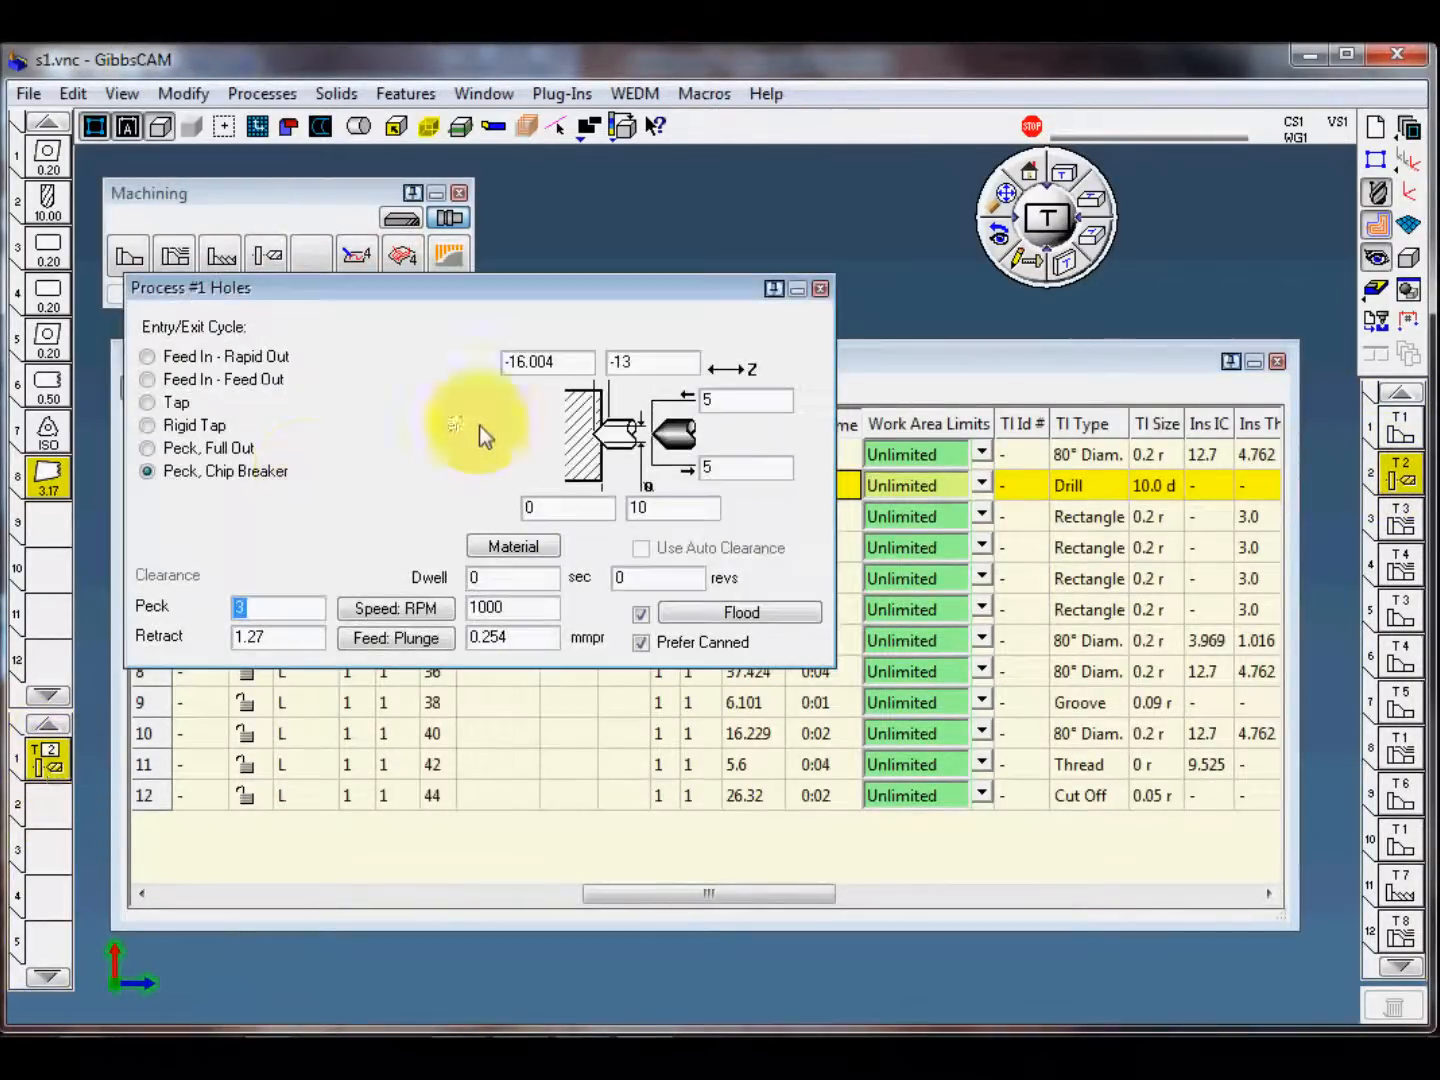
double_click(535, 645)
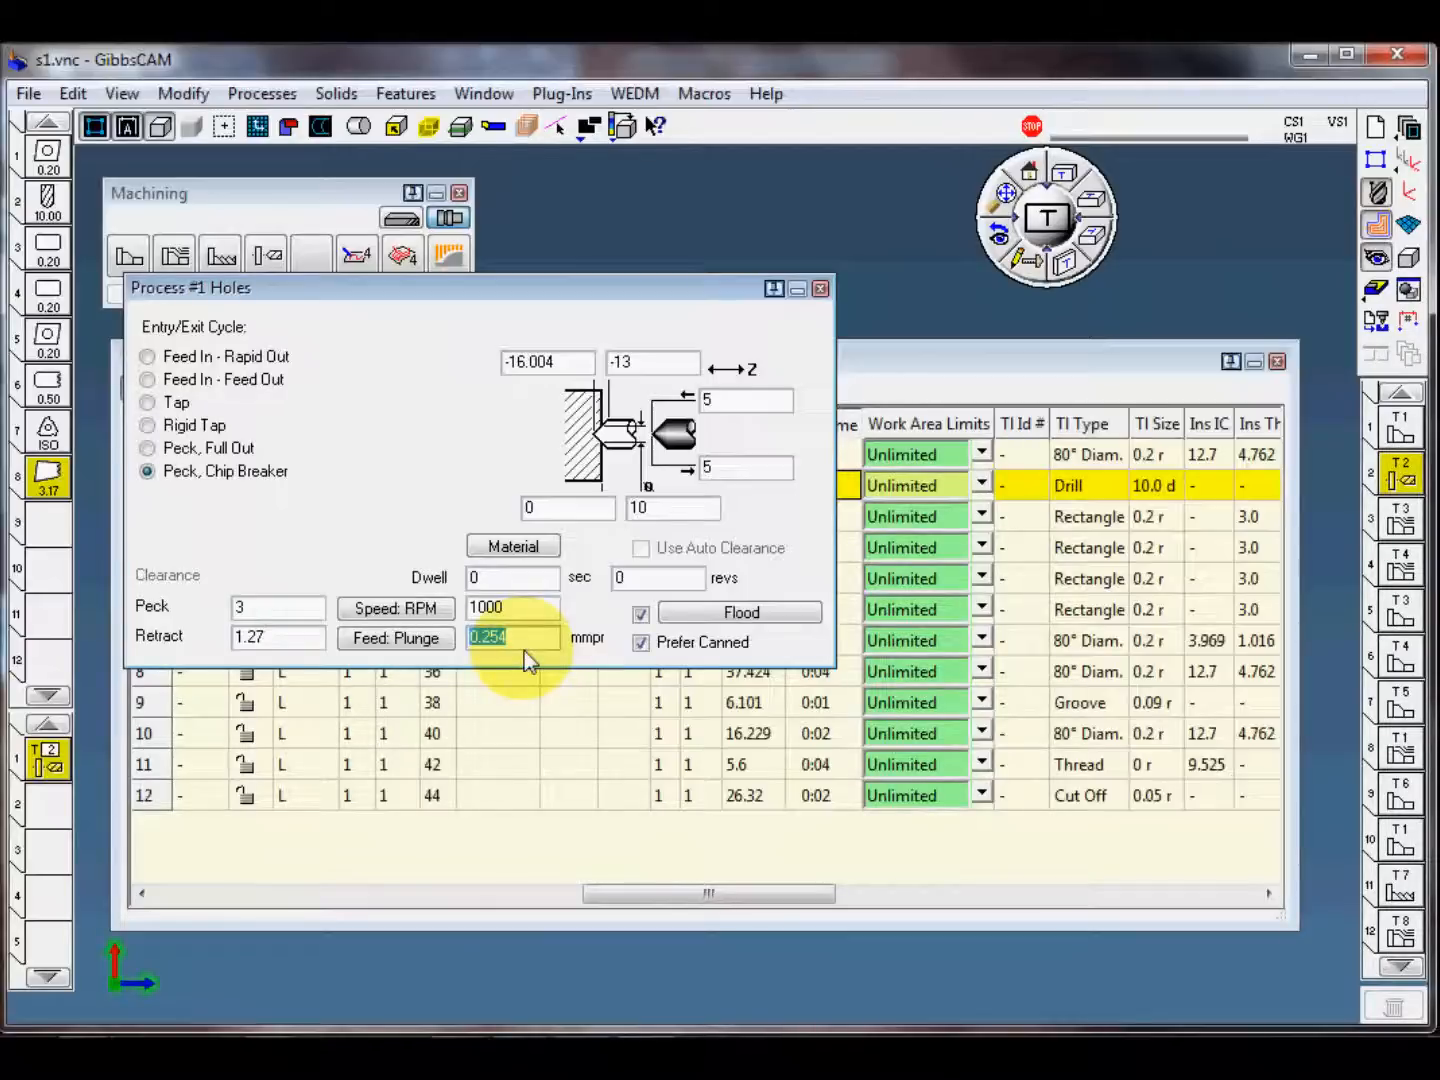
text(.4)
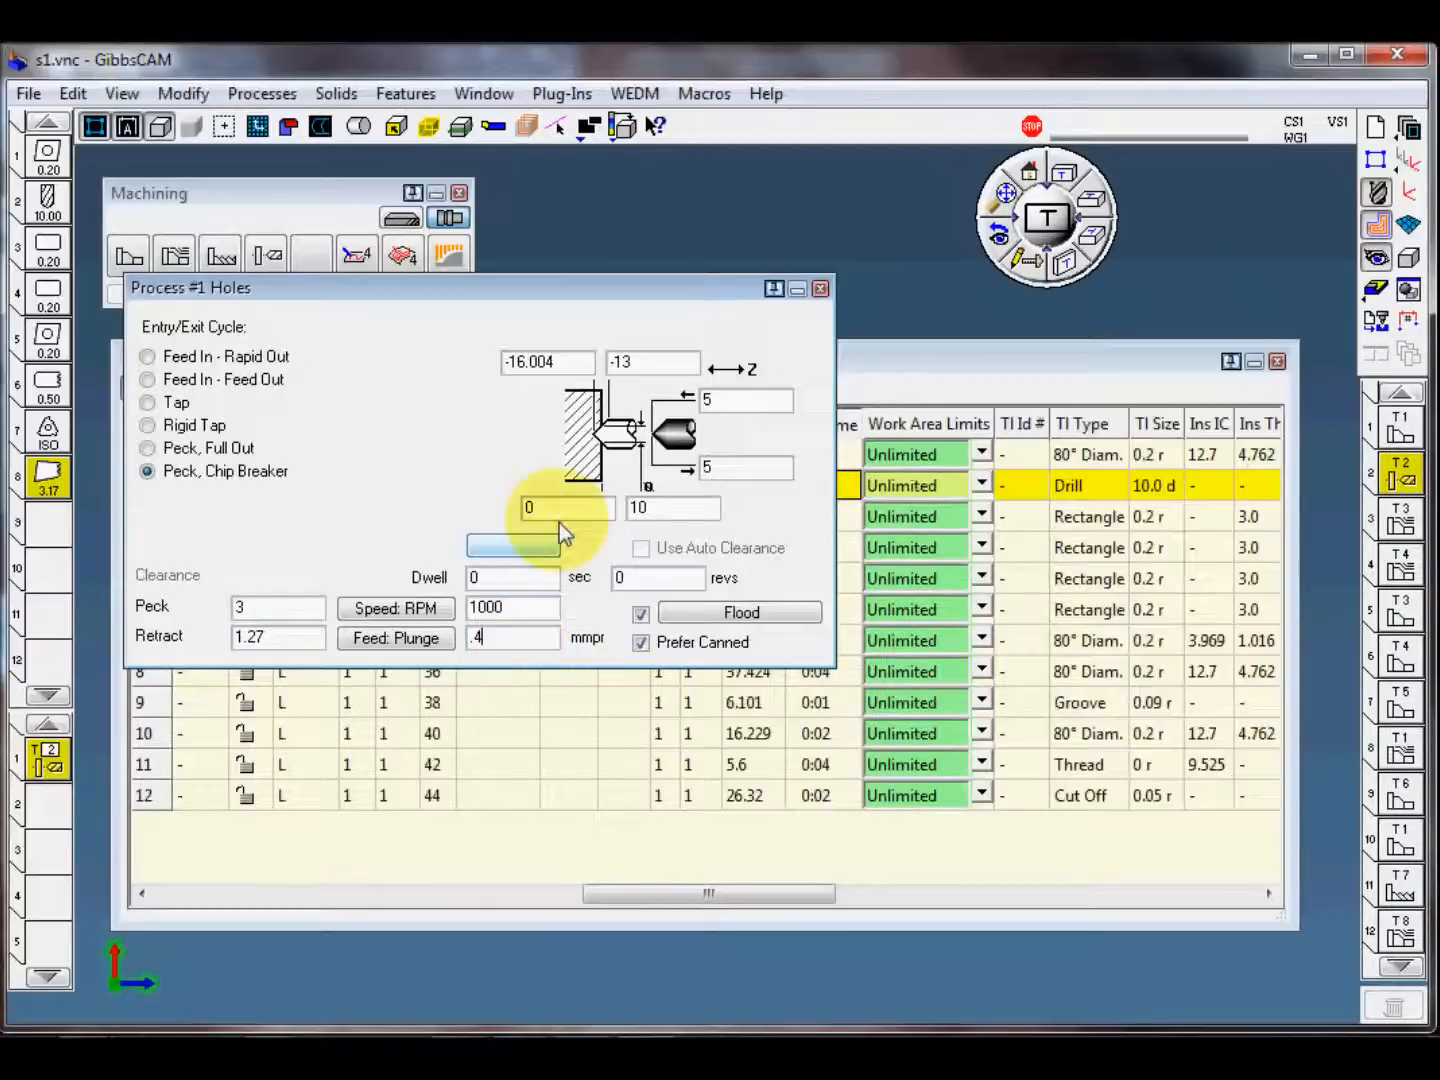
click(820, 289)
click(365, 293)
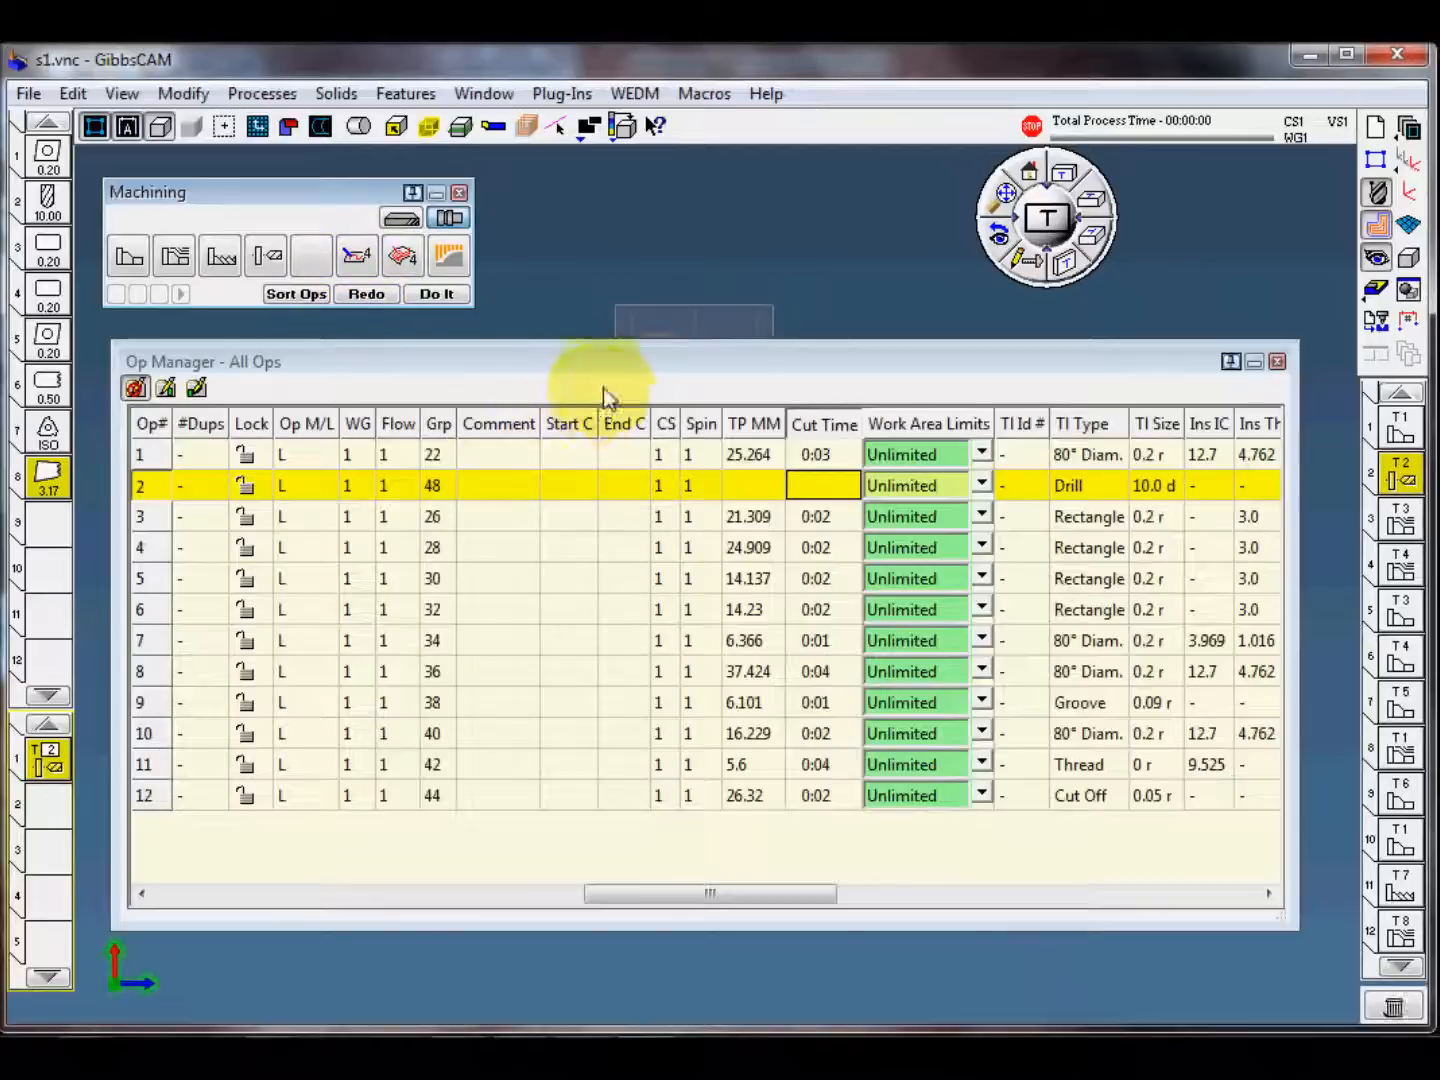
Step: Recalculate the cut time and toolpath length of drilling operation 2 in the Operation Manager
right_click(706, 413)
right_click(675, 369)
right_click(676, 363)
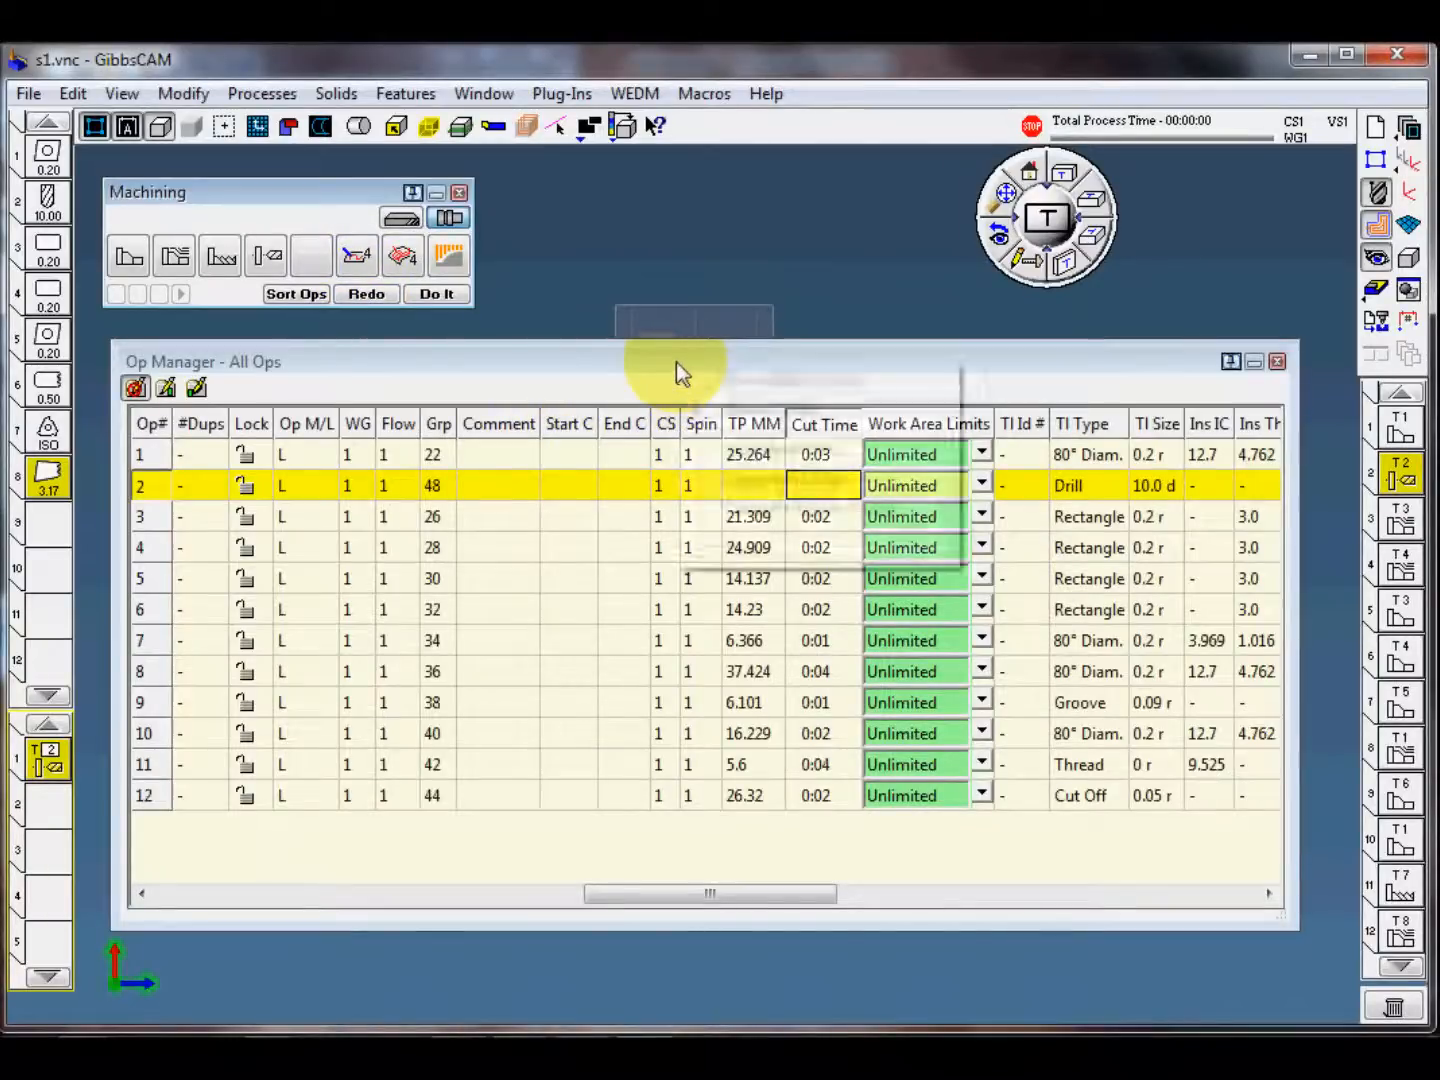
click(823, 508)
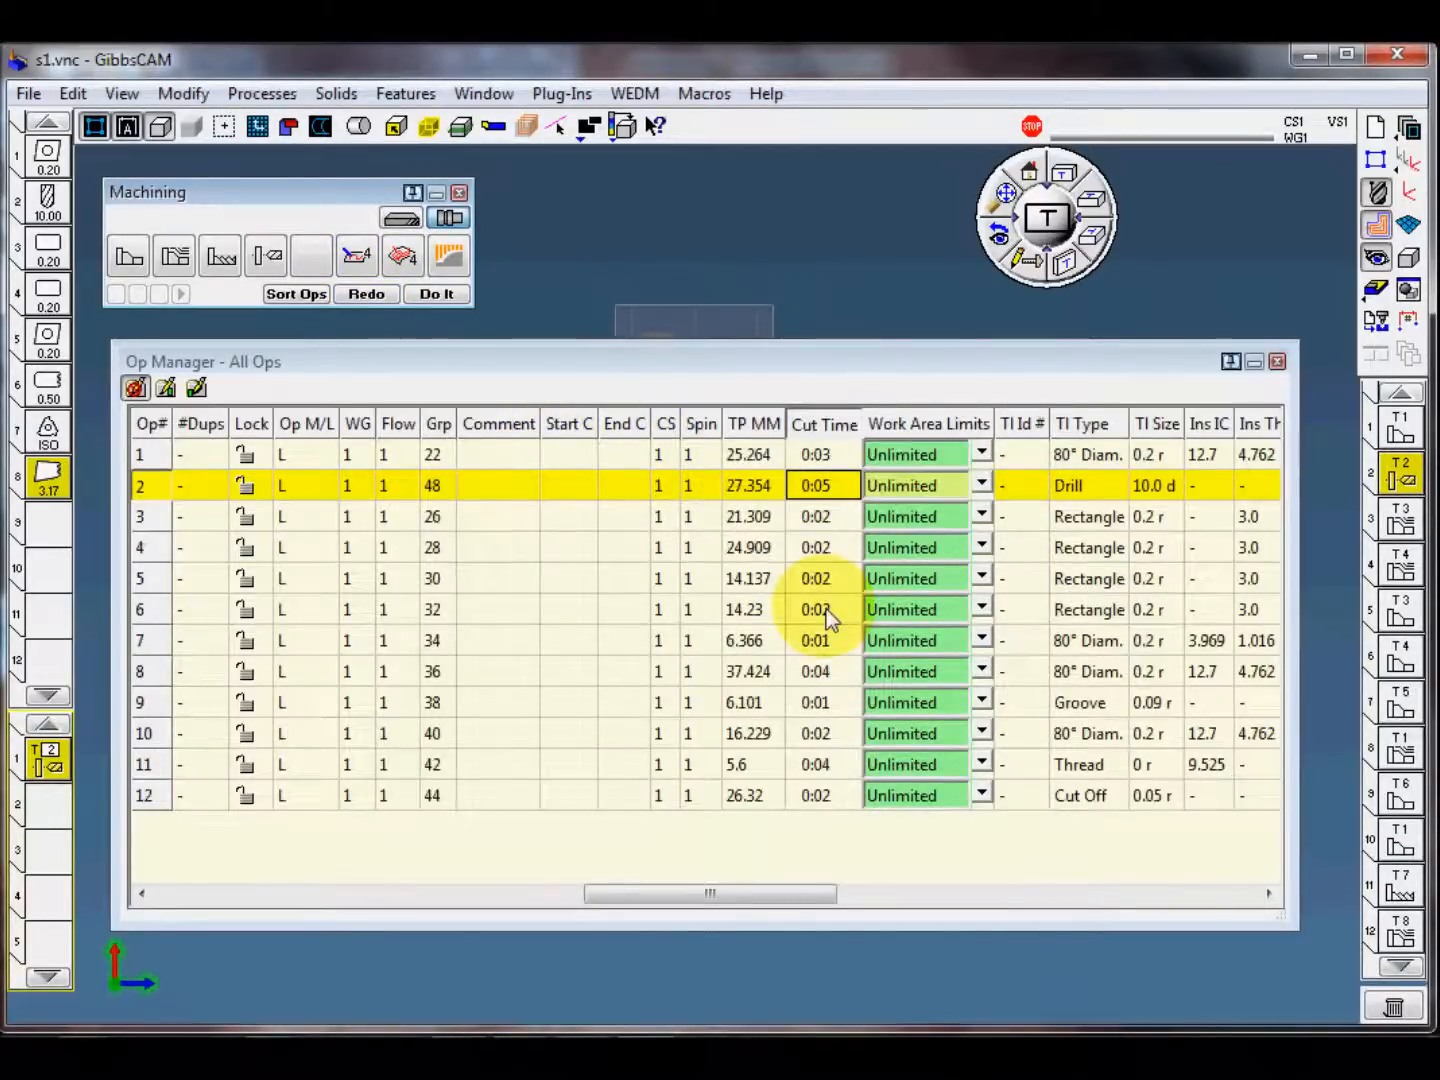
click(819, 491)
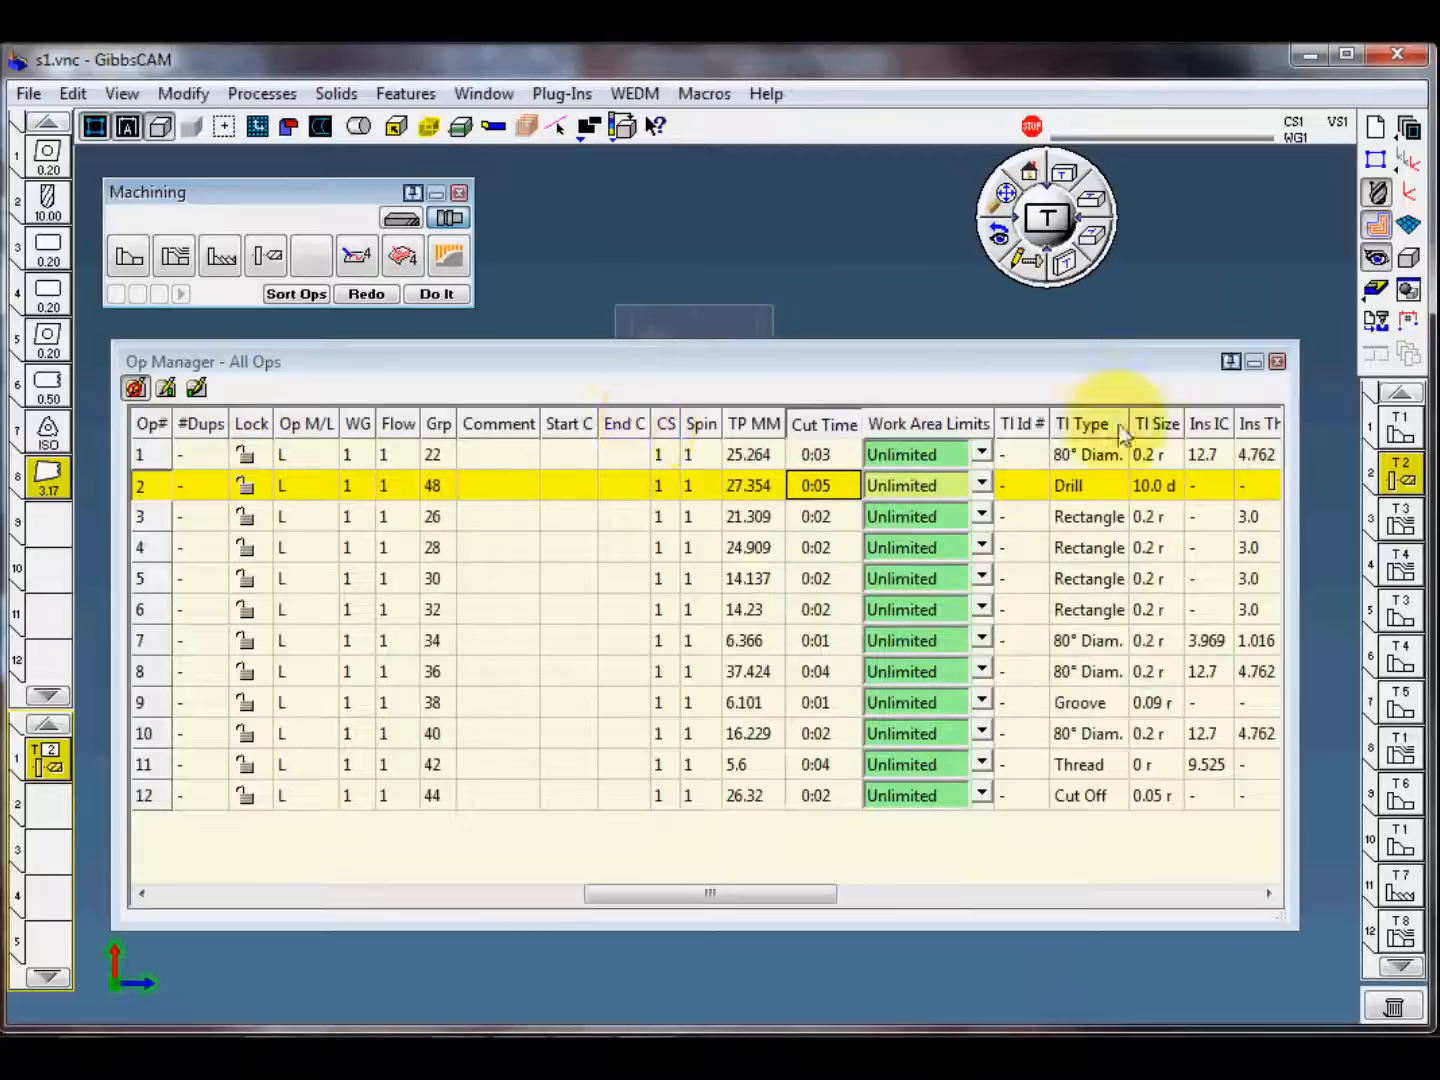
Step: View the Operation Manager's available data columns, cancel the customization, and close the Operation Manager
right_click(733, 420)
click(830, 437)
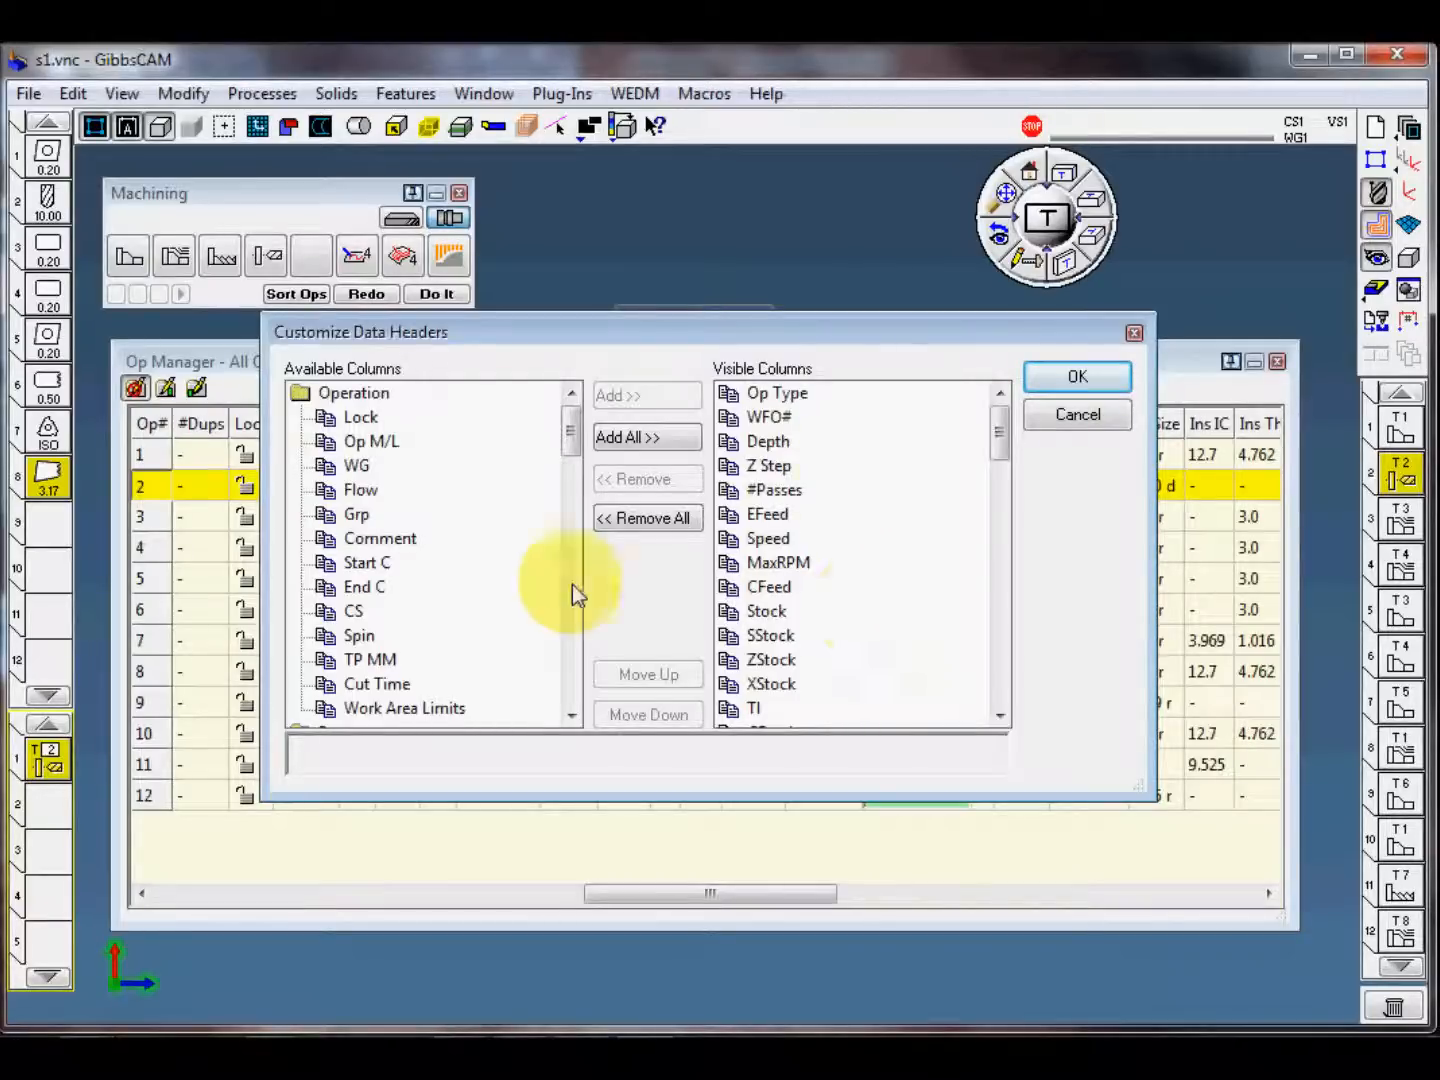
click(1098, 420)
drag(964, 362, 968, 369)
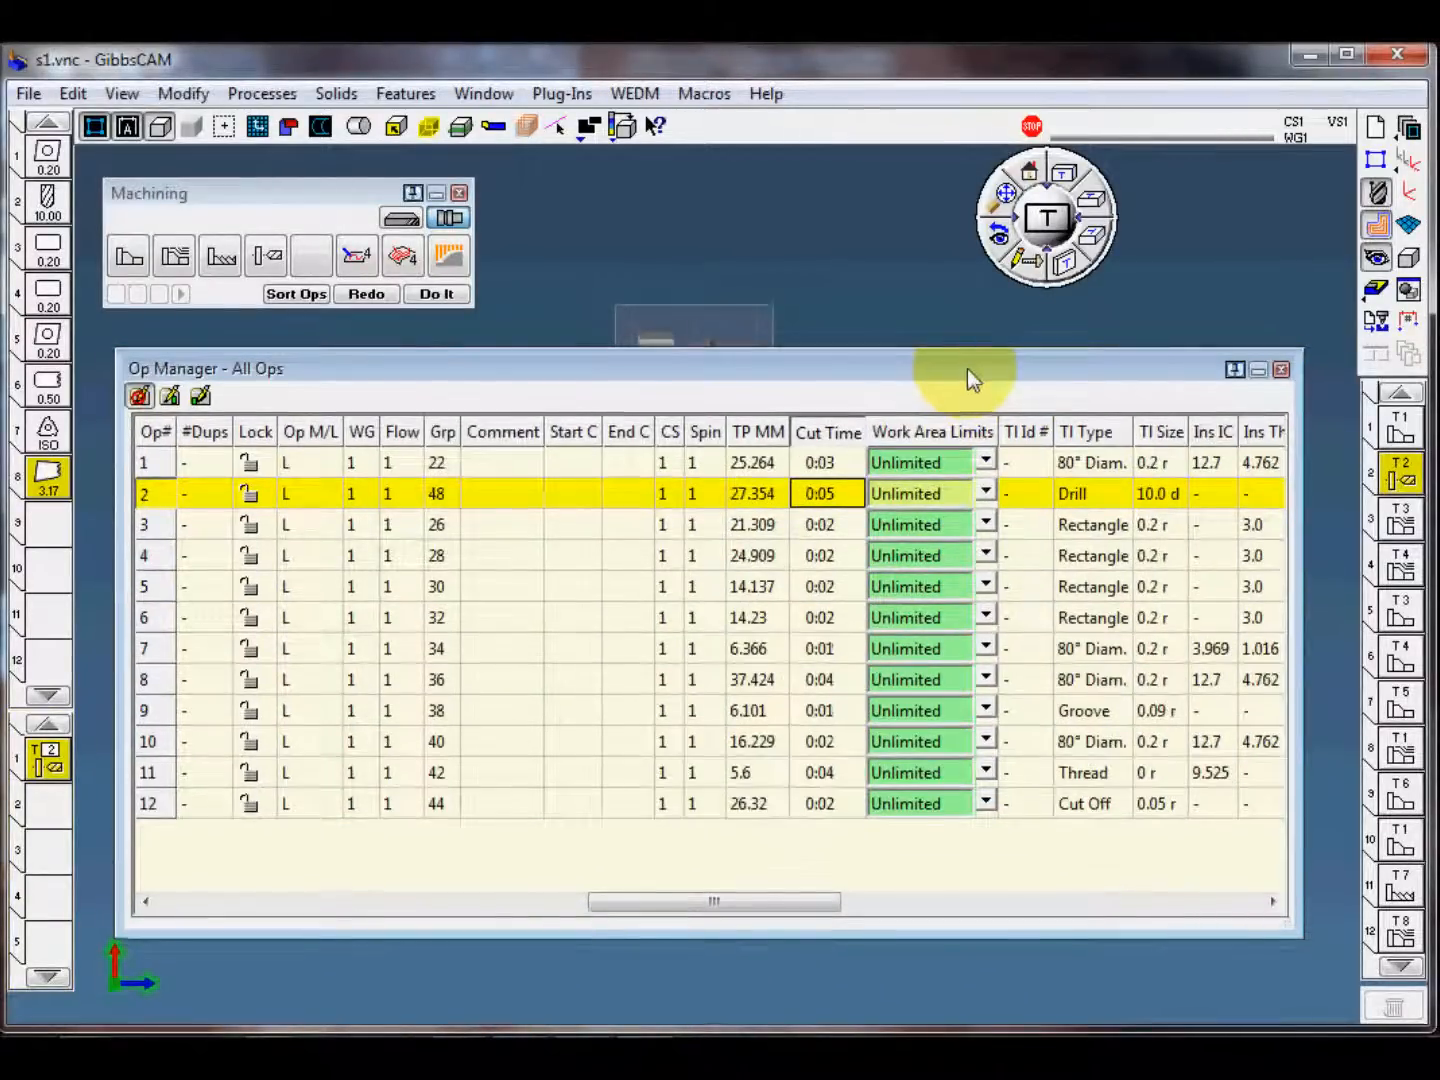
click(1282, 369)
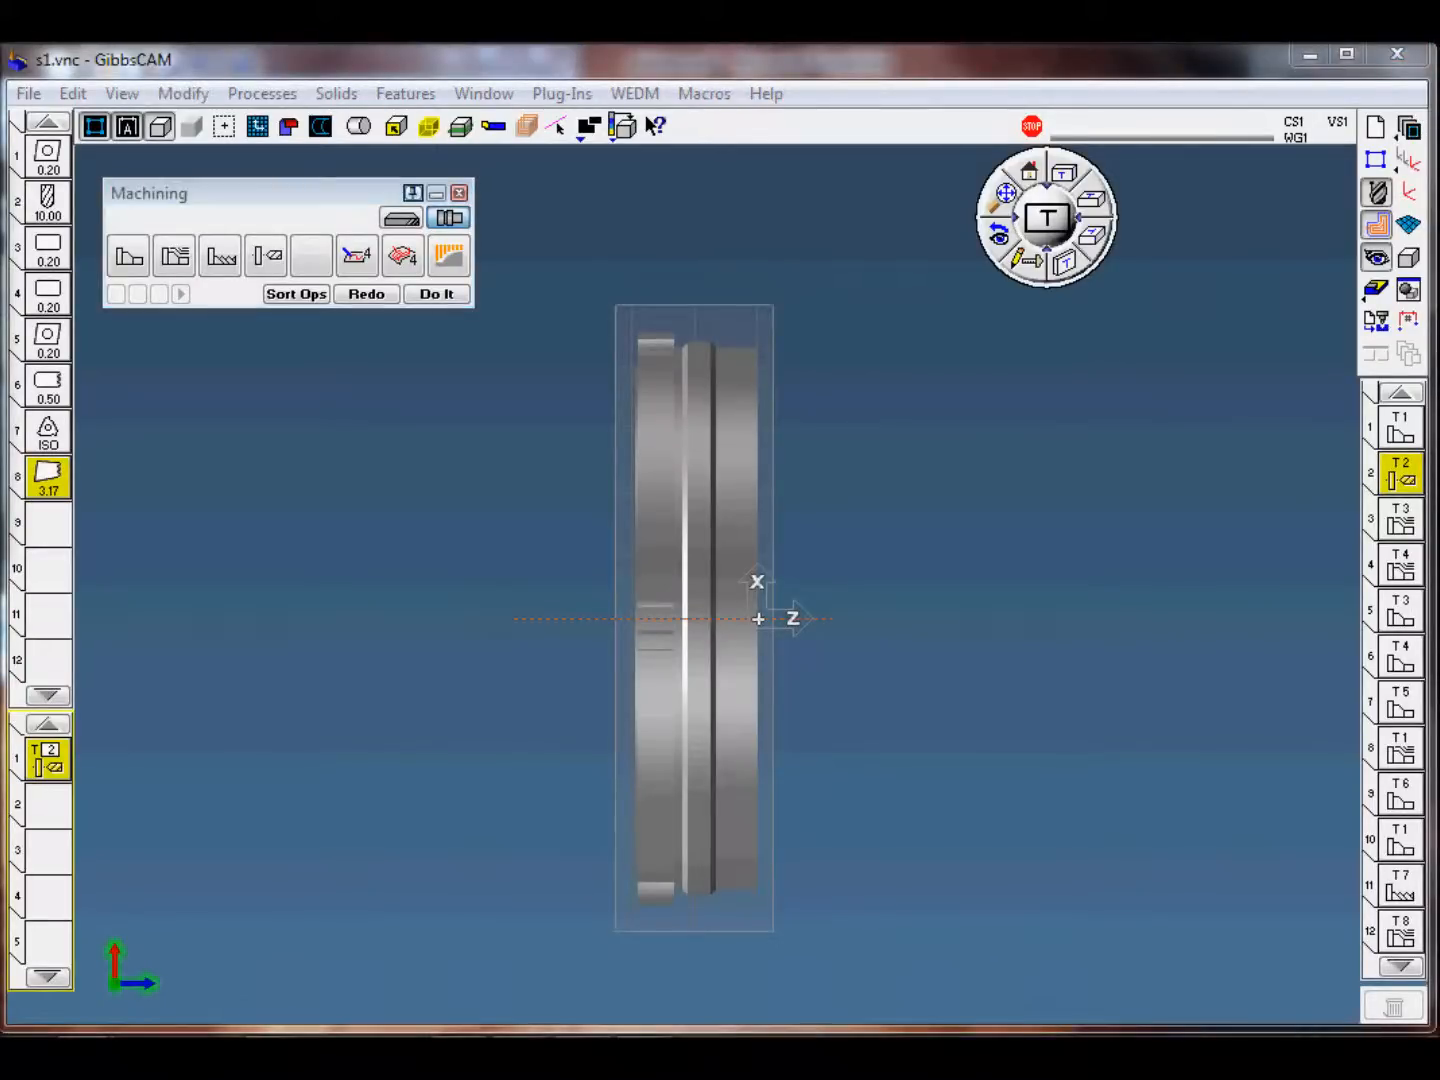
click(937, 445)
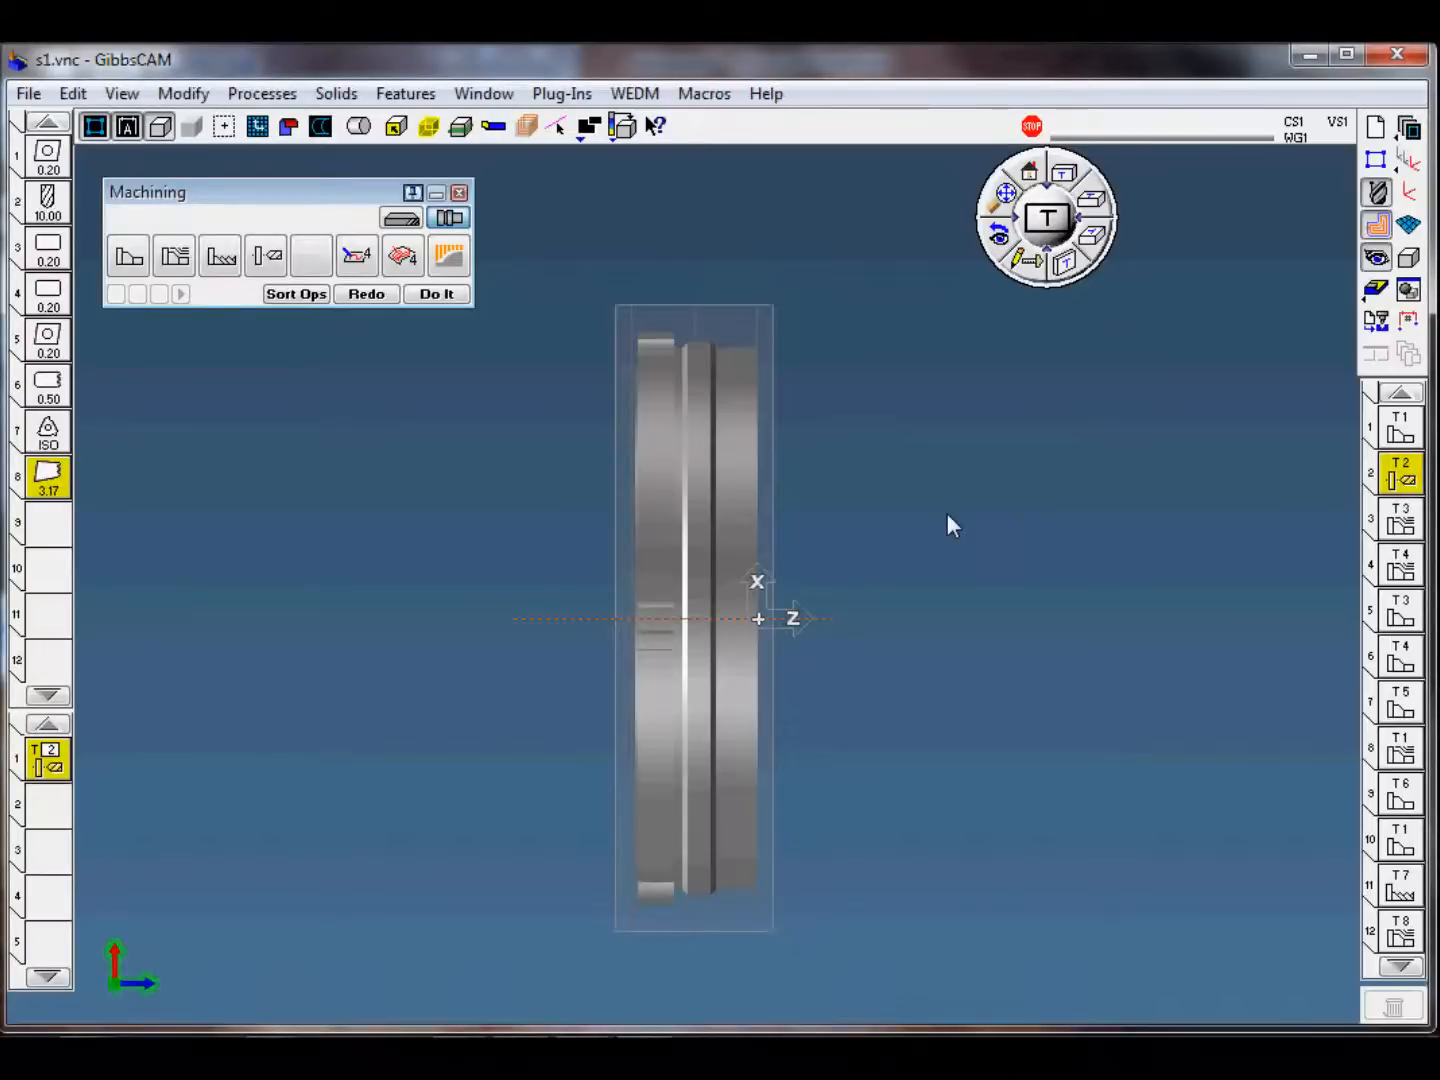
Step: Generate a Part Report for s1 with the Reporter plug-in, enabling Use FlashCPR
click(562, 95)
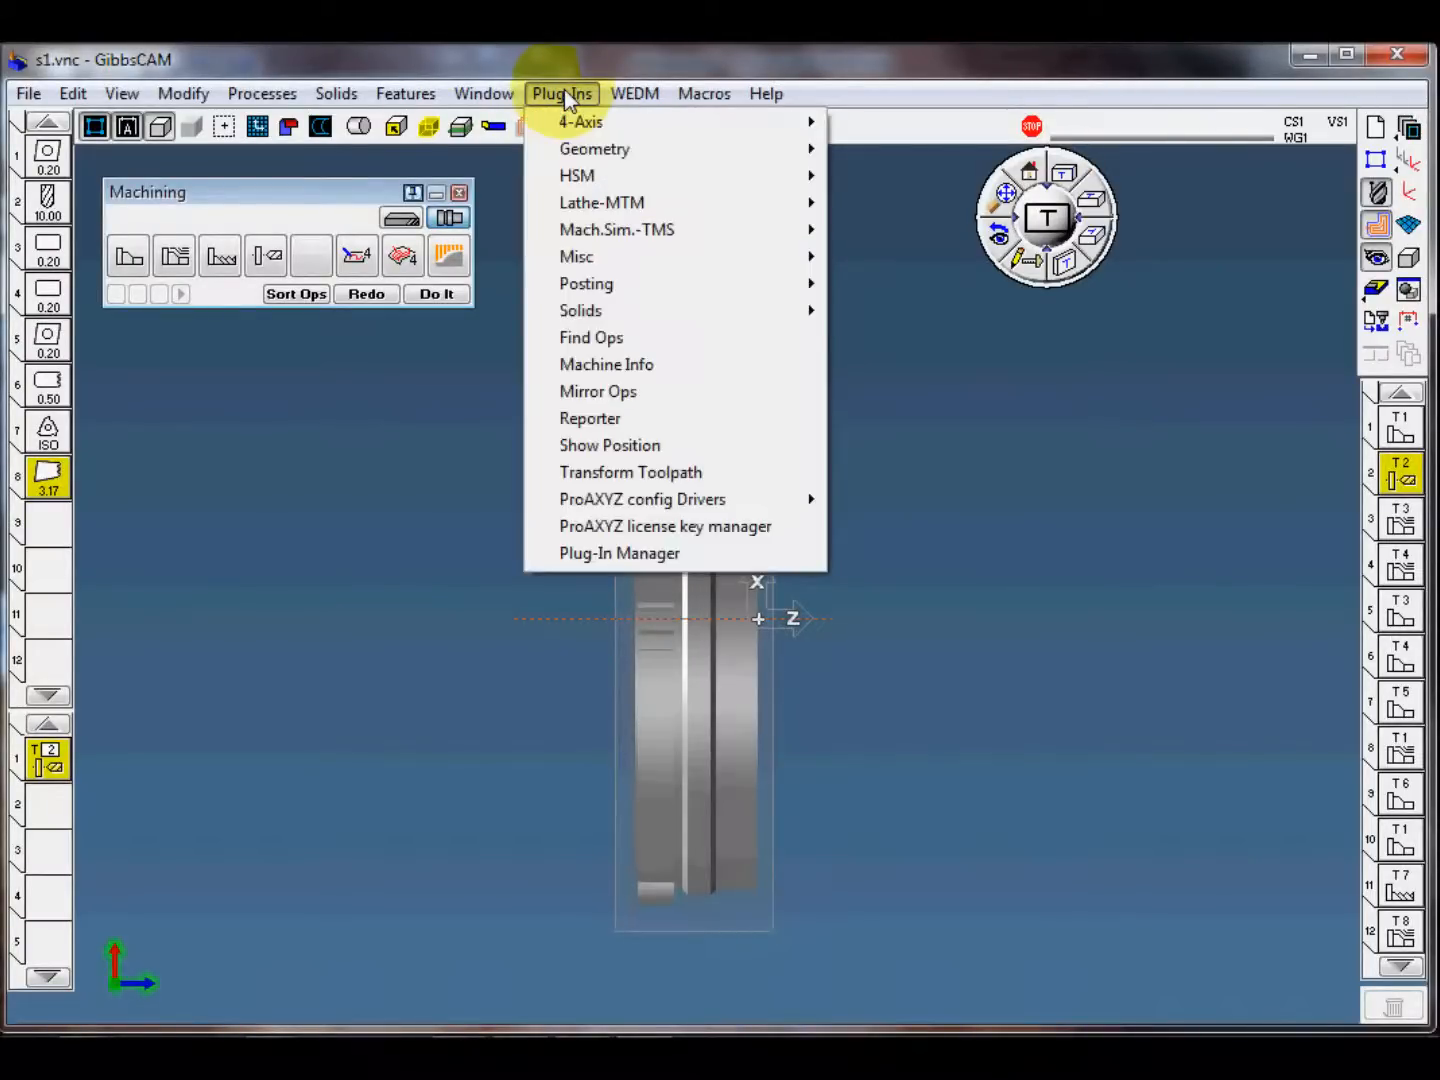
click(623, 417)
drag(665, 410, 617, 182)
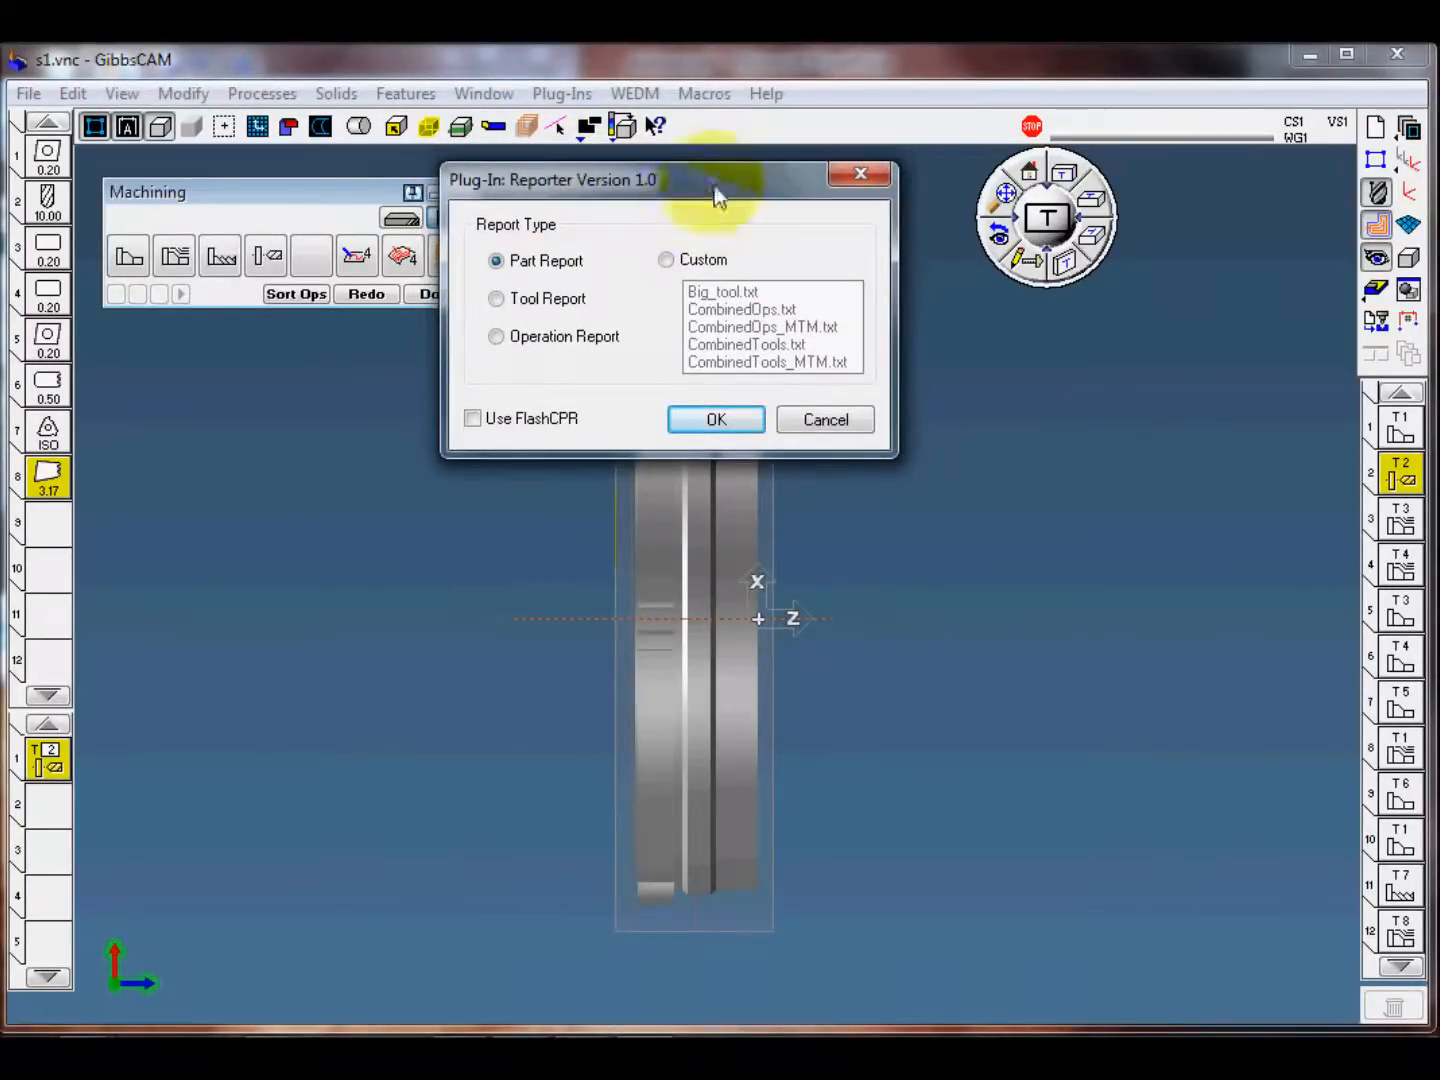
drag(713, 185, 706, 204)
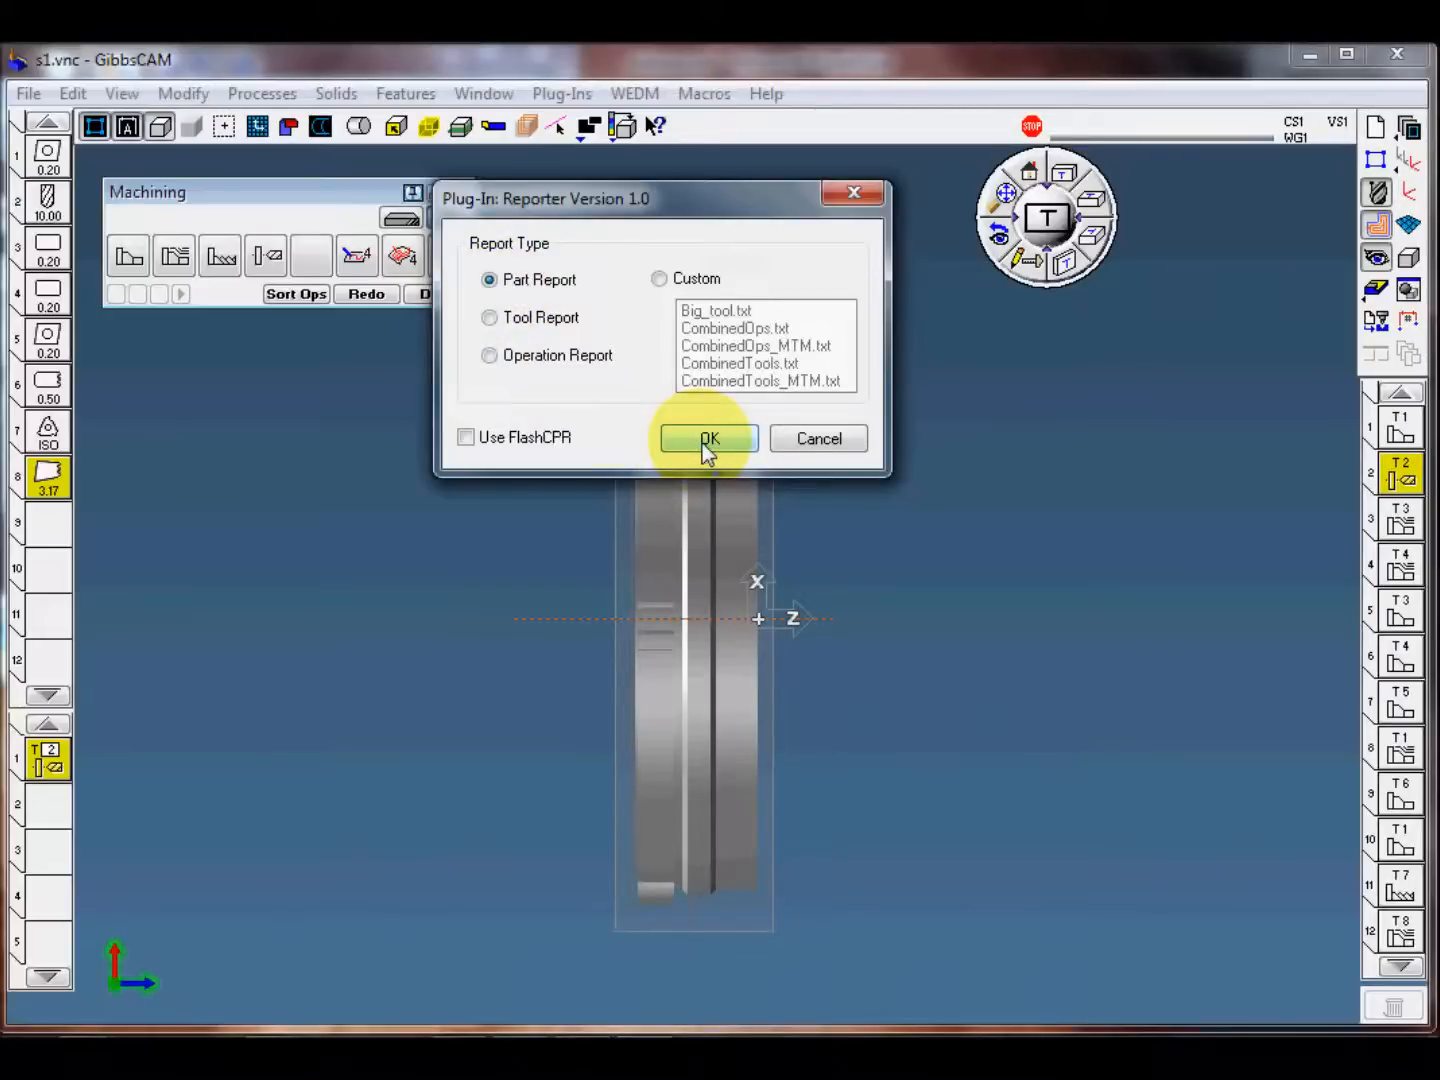
click(505, 438)
click(711, 437)
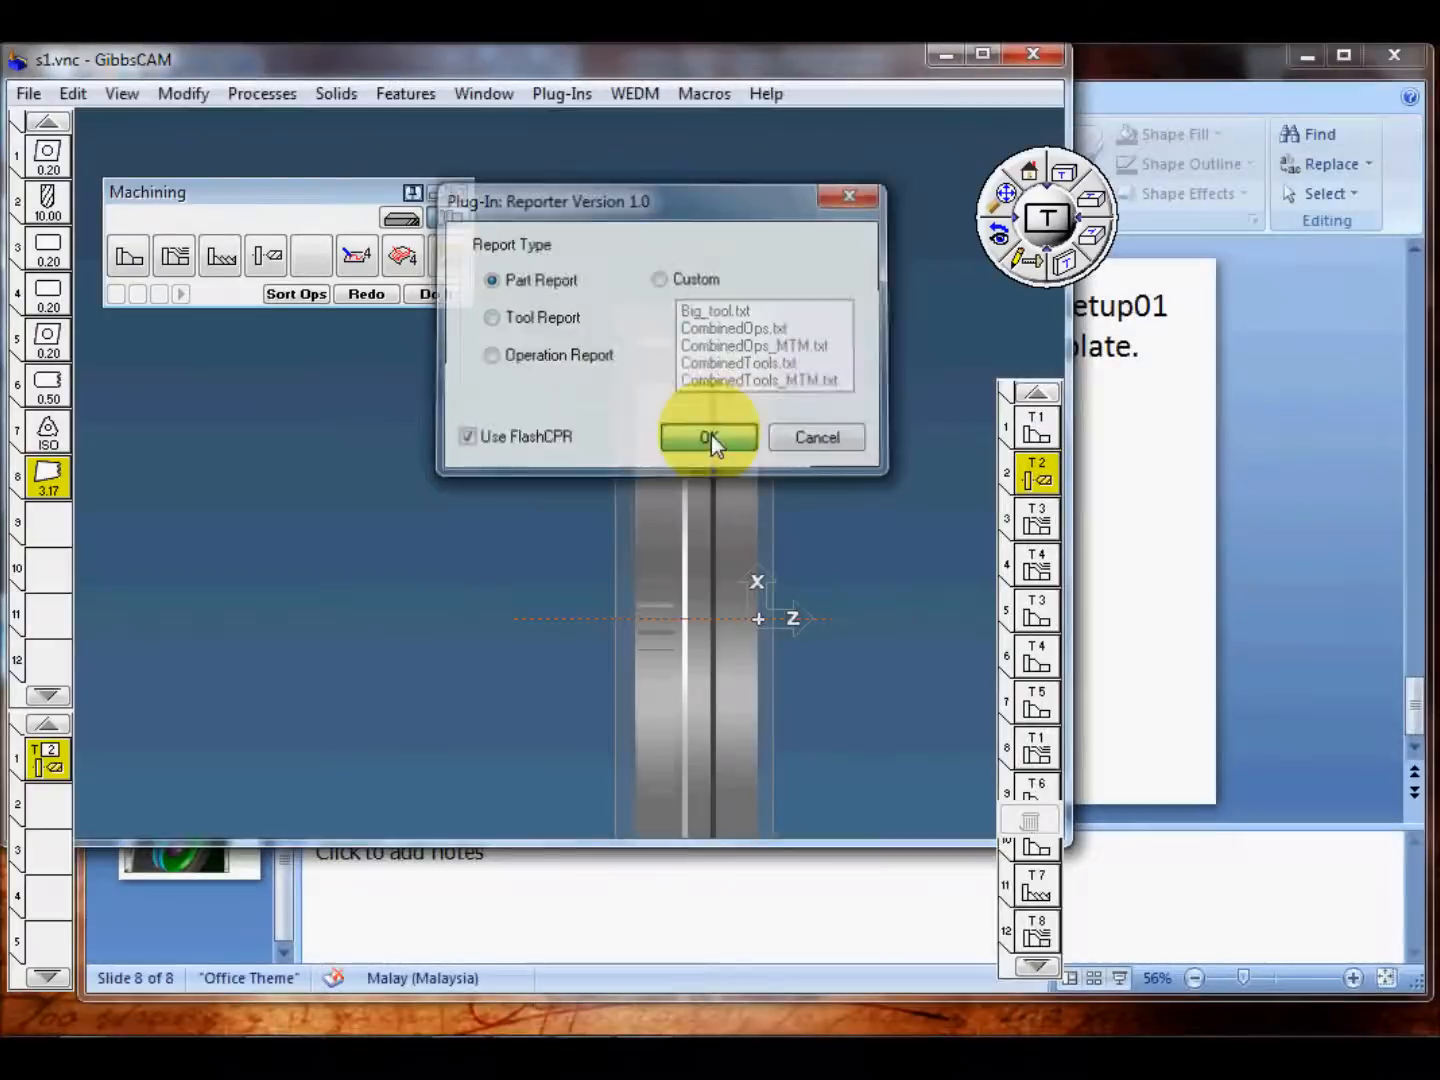
click(635, 312)
click(1247, 355)
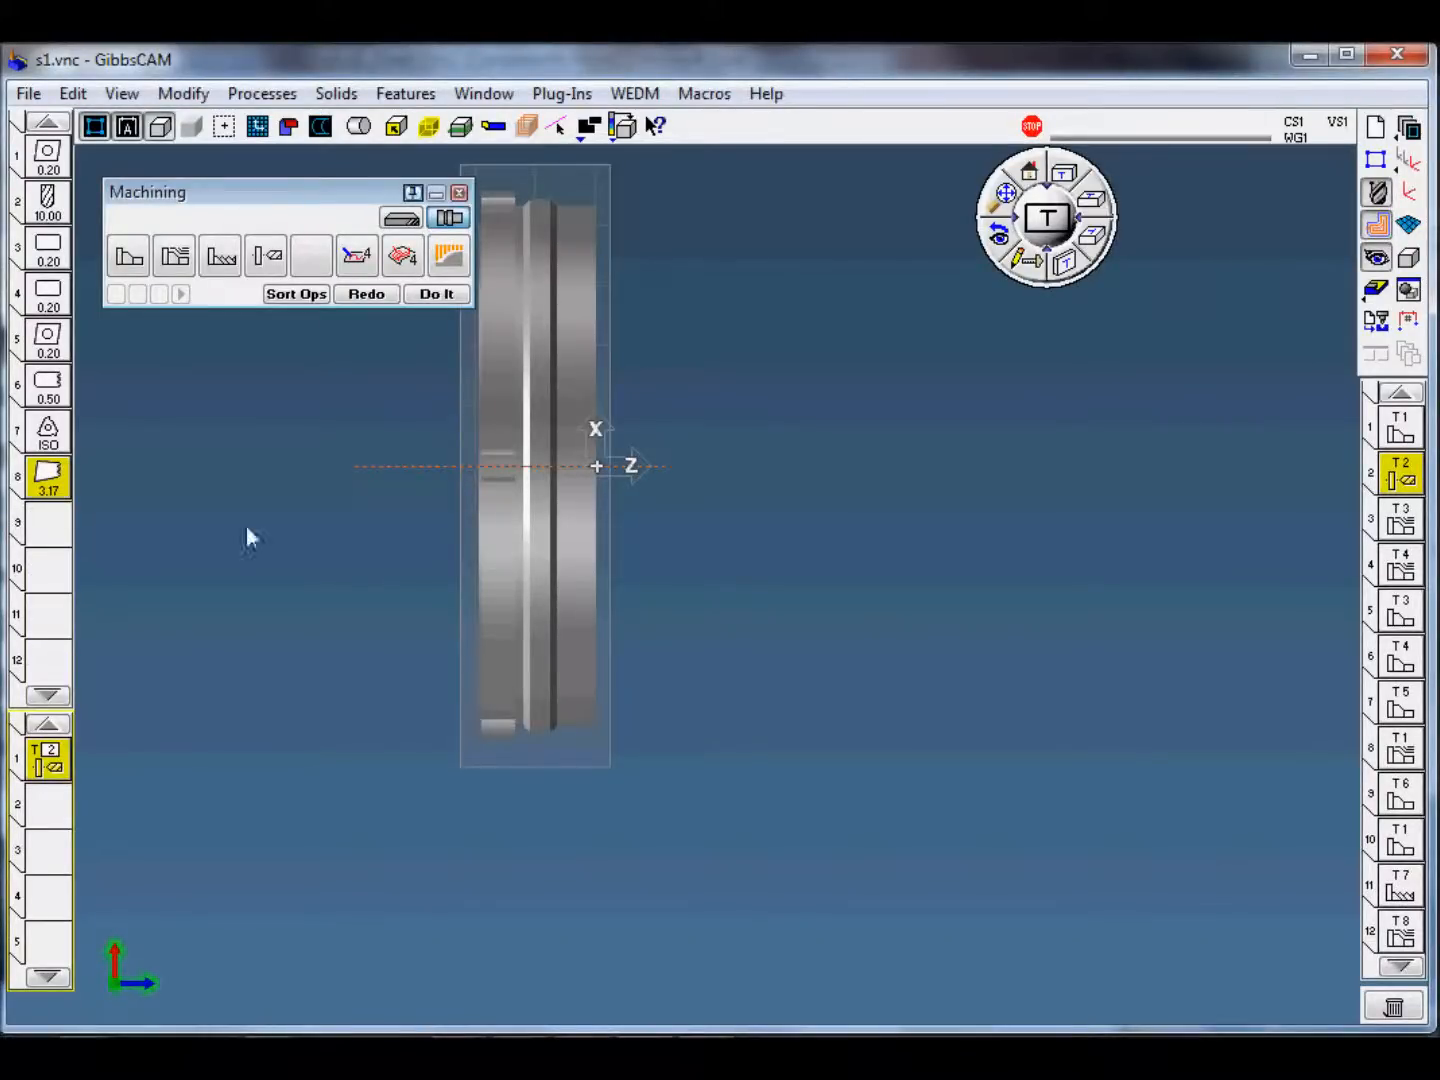
Step: Switch to Excel, zoom the Part.xls report to 70% to review the stock size sheet and part images, and close it
click(730, 1065)
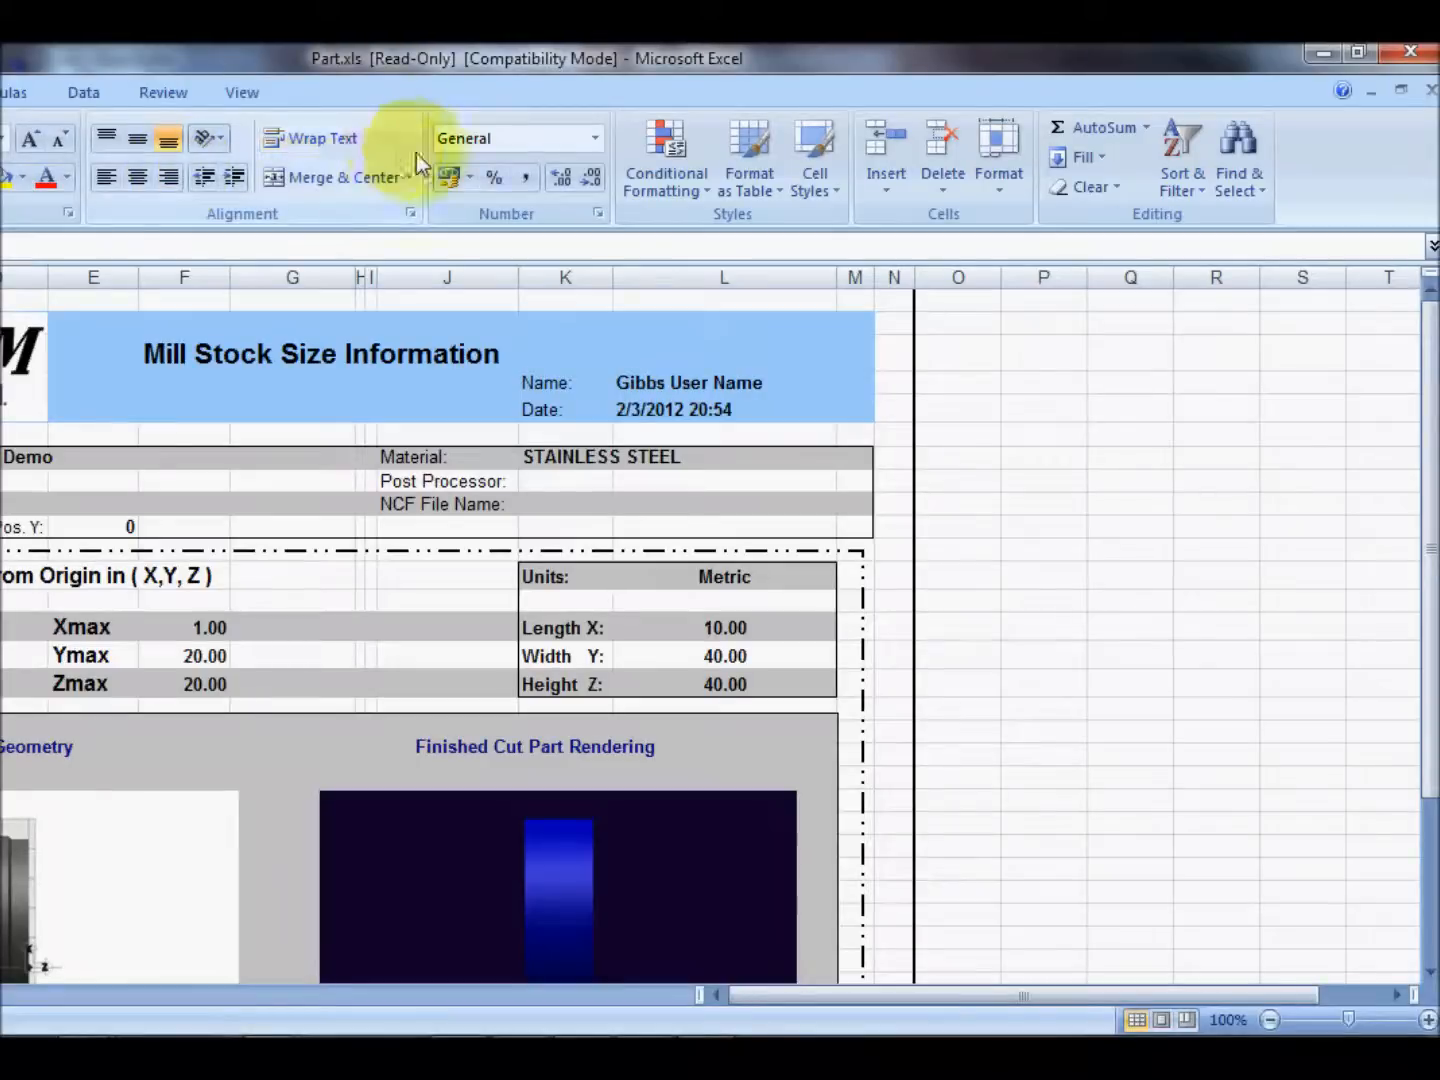
click(1355, 51)
drag(502, 85, 932, 121)
scroll(884, 665, down, 5)
scroll(890, 681, up, 4)
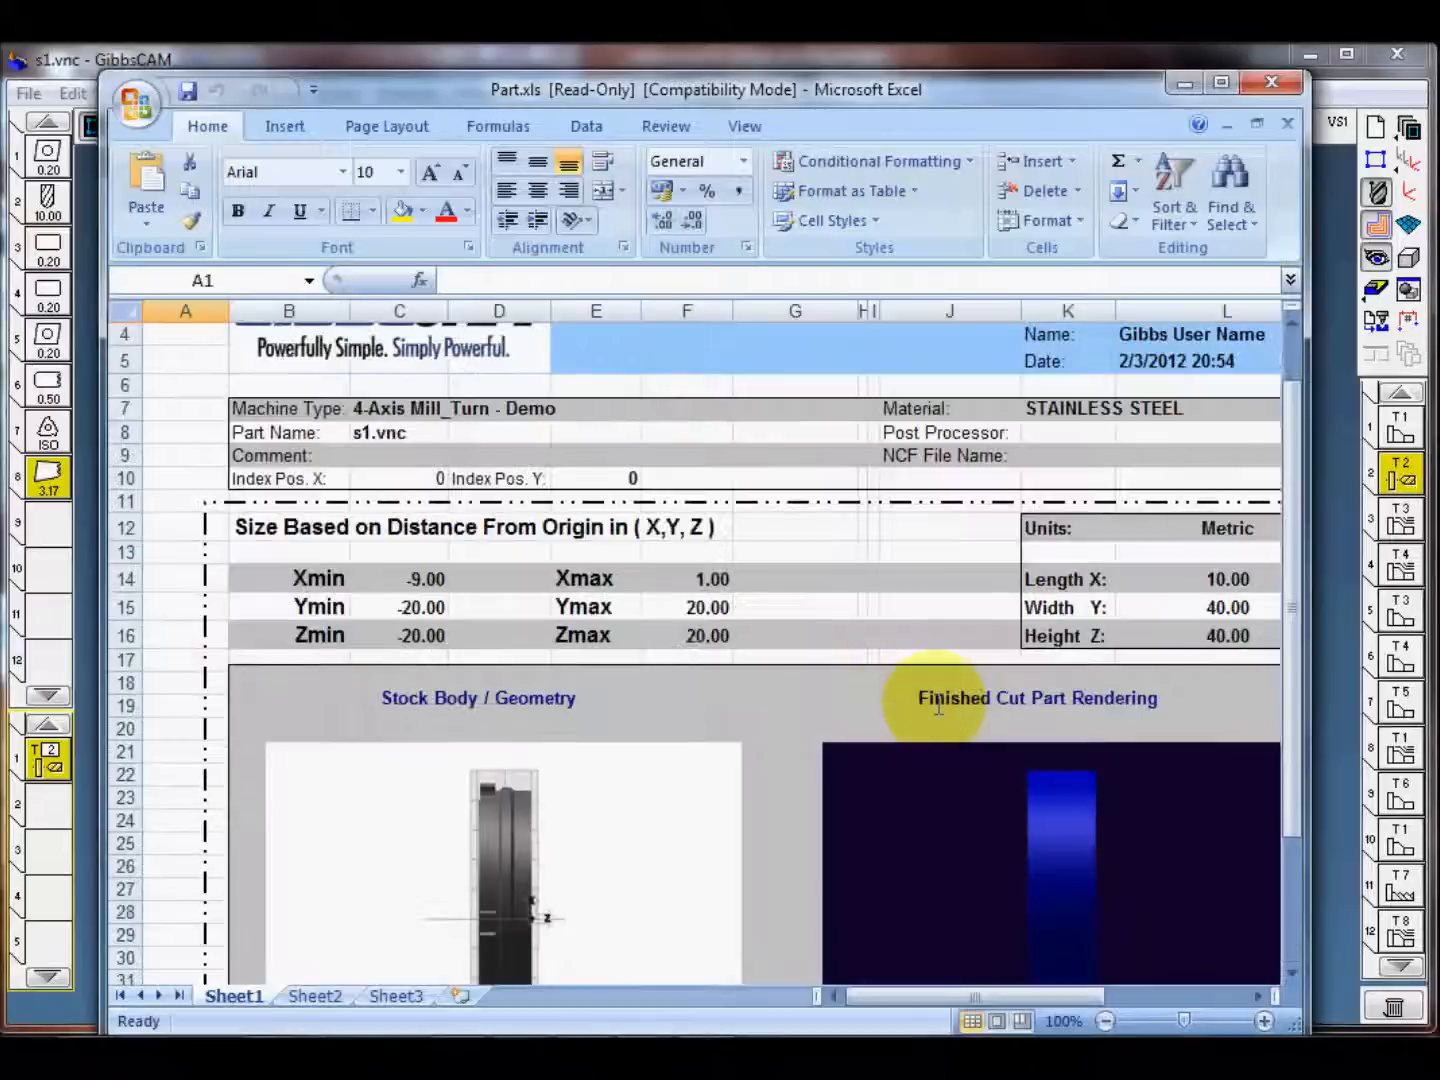
drag(1308, 493, 1335, 493)
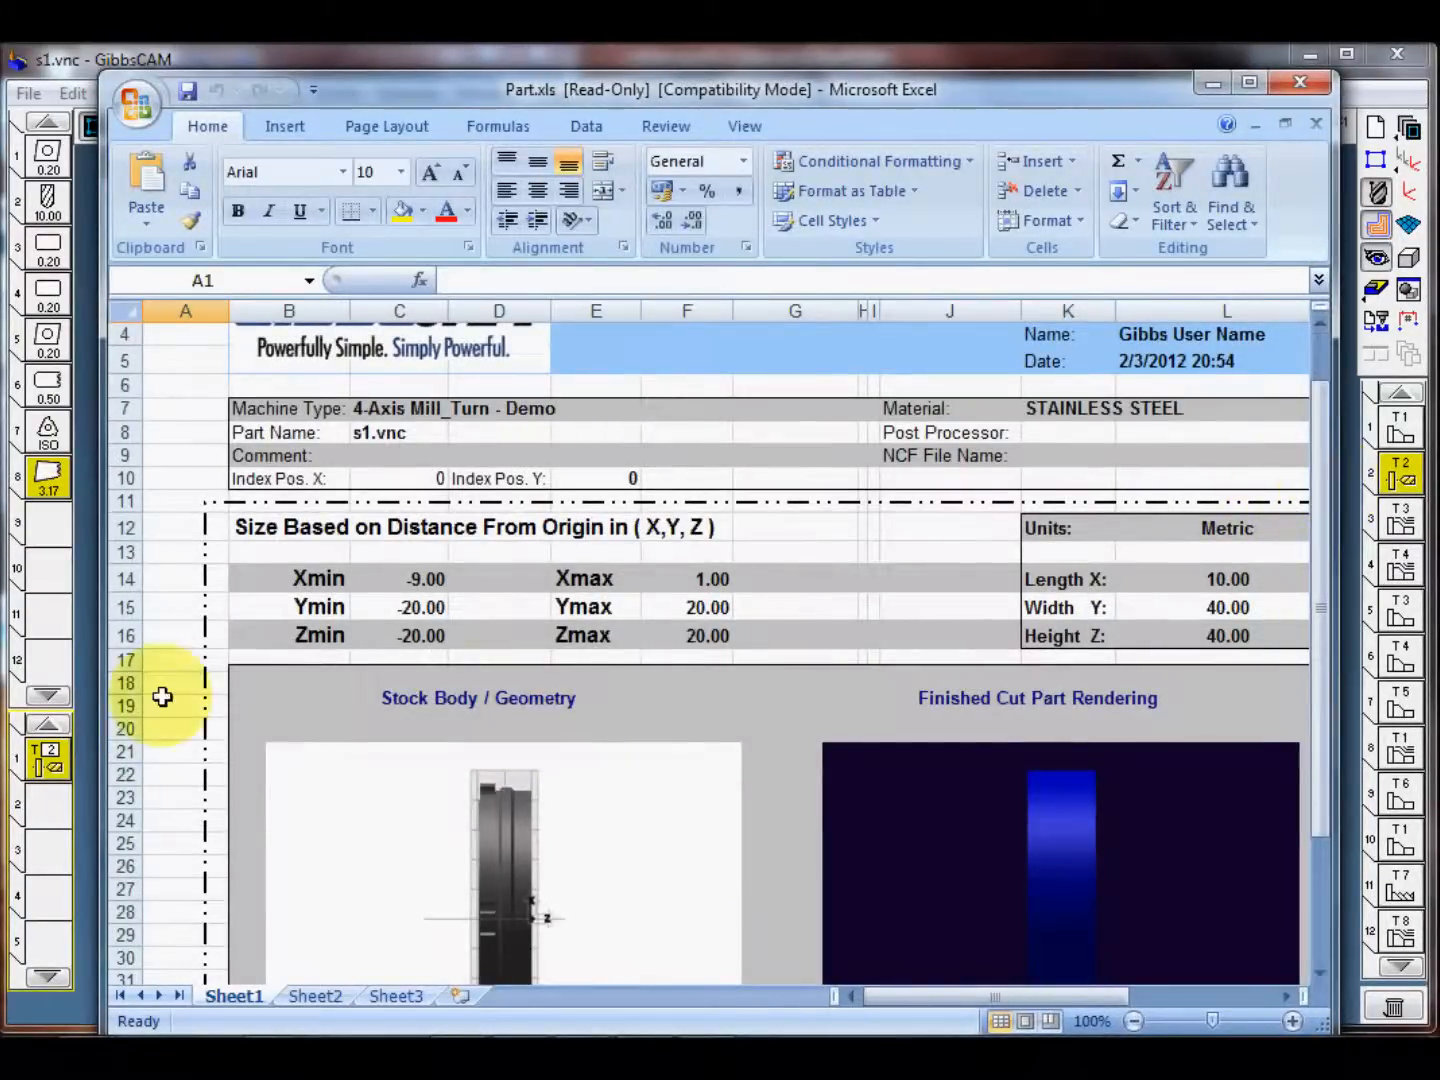
click(170, 660)
ctrl+scroll(194, 655, down, 3)
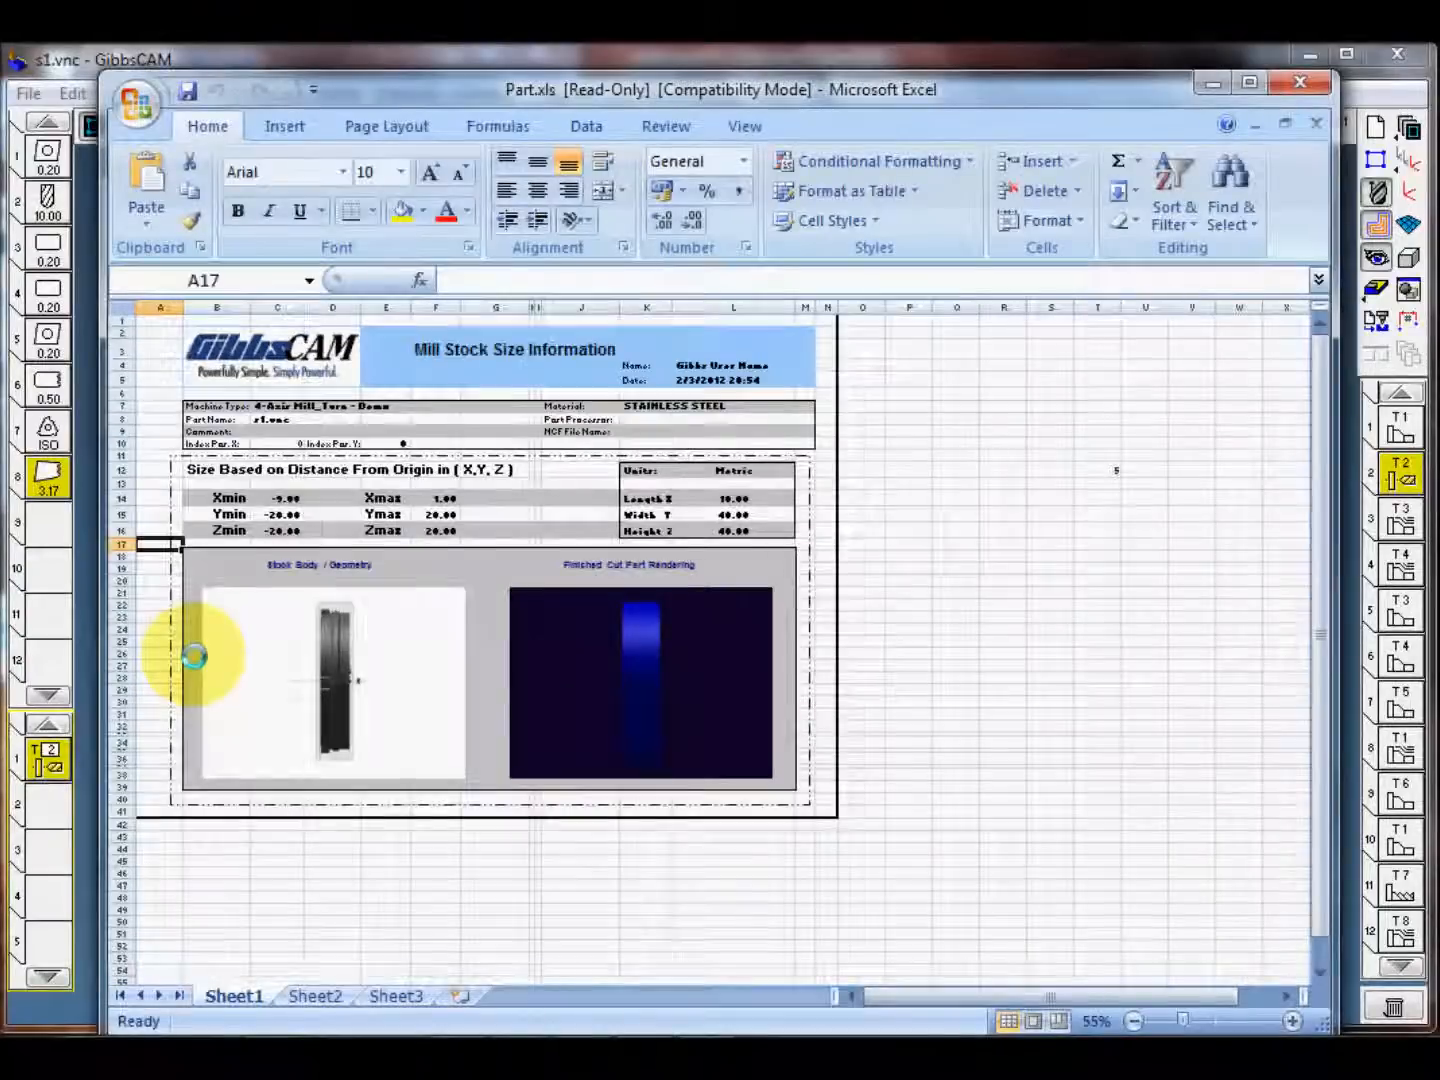
ctrl+scroll(194, 660, up, 1)
click(1055, 641)
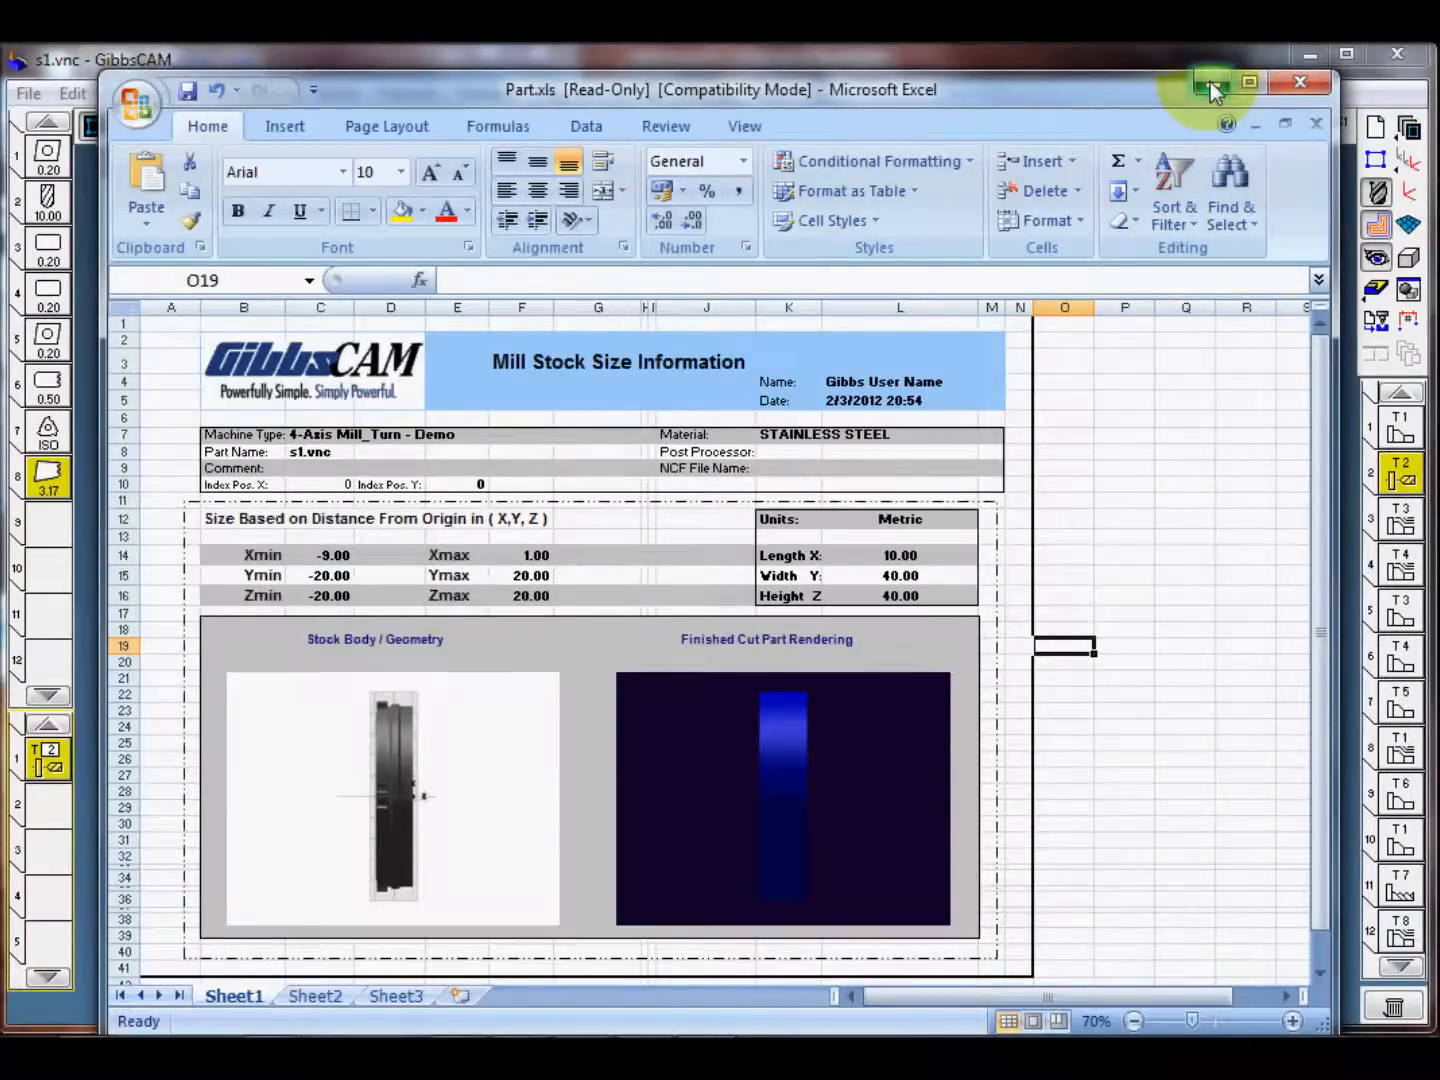
click(1300, 82)
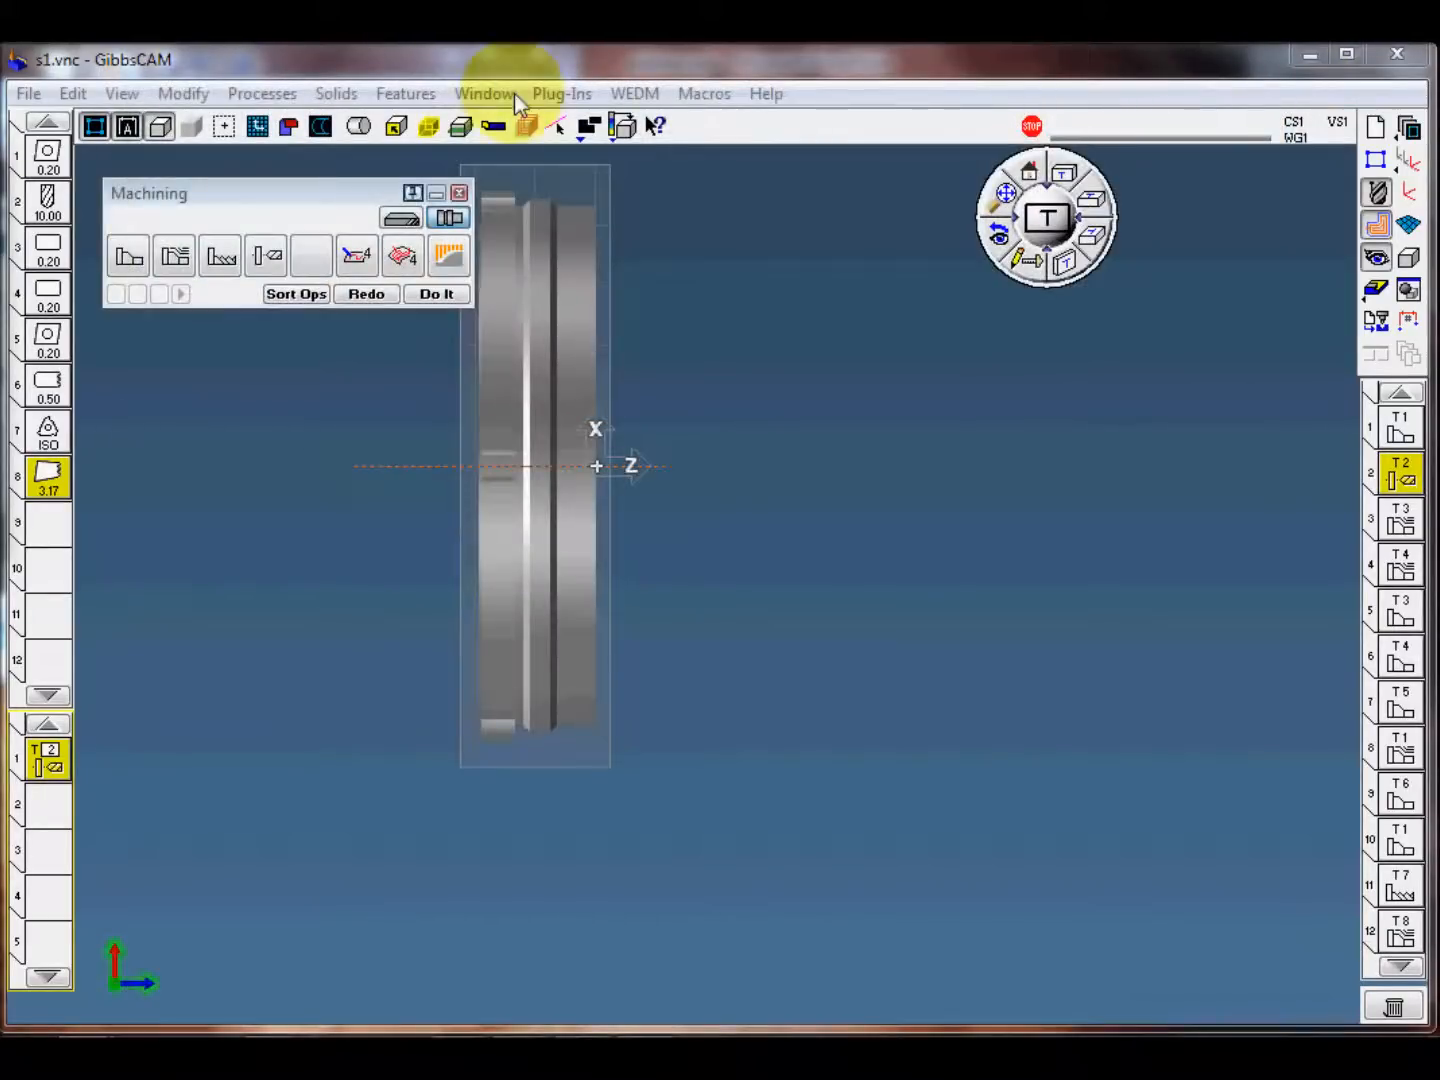
Step: Generate a Tool Report for the part with the Reporter plug-in
click(560, 95)
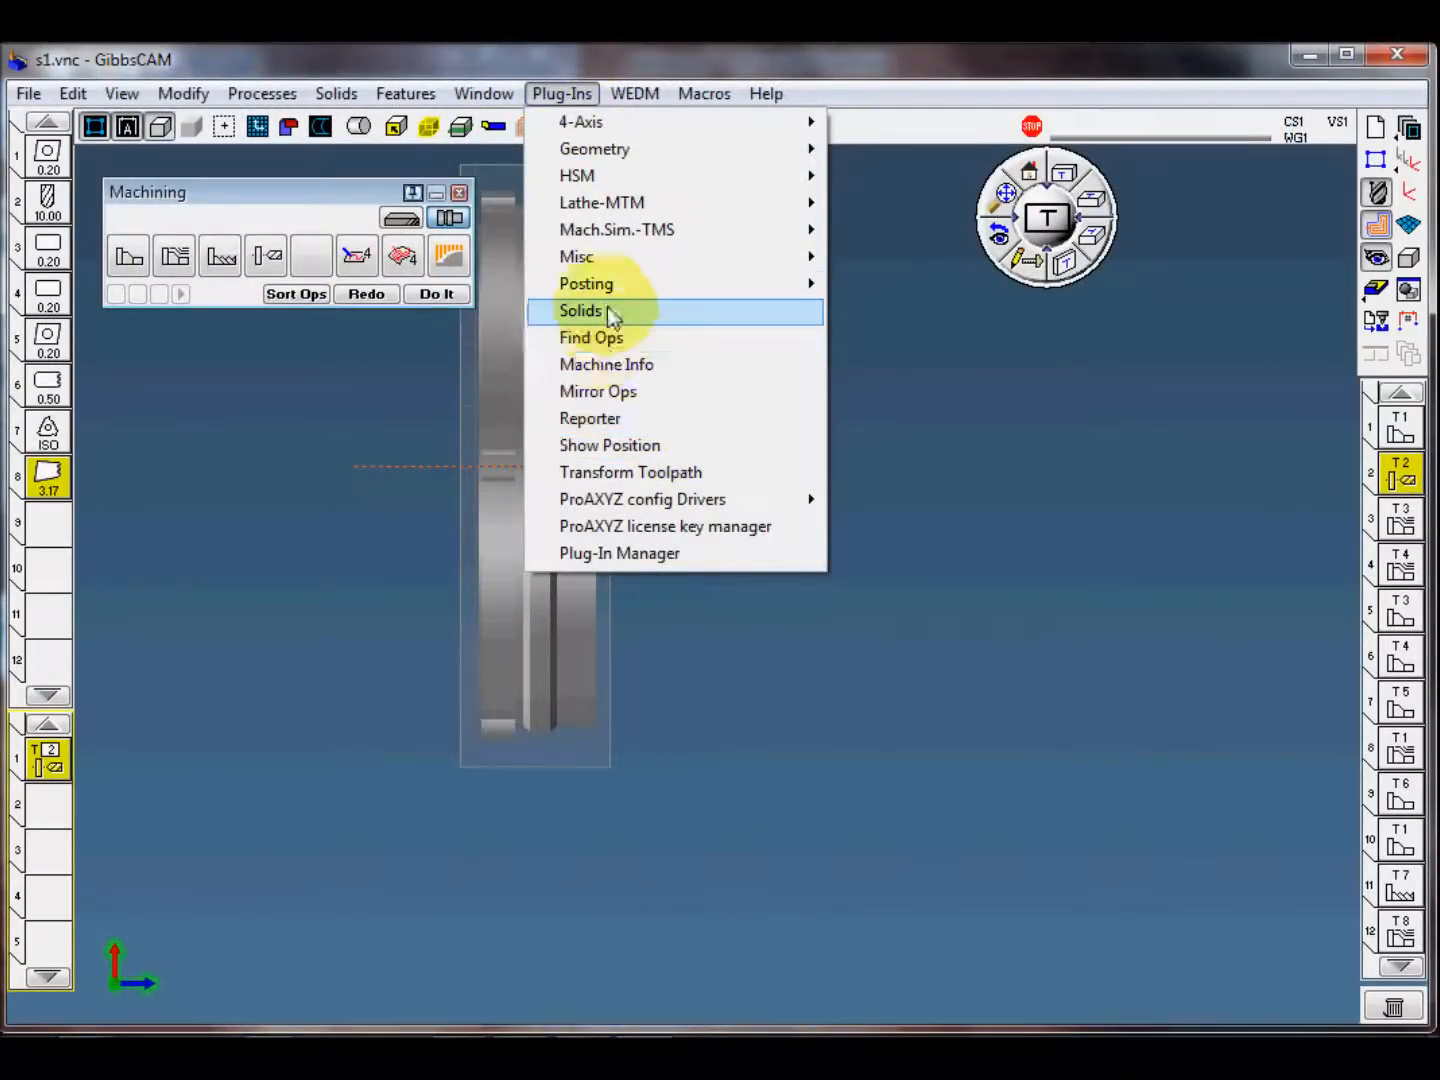
click(622, 418)
drag(684, 398, 658, 276)
click(563, 410)
click(734, 527)
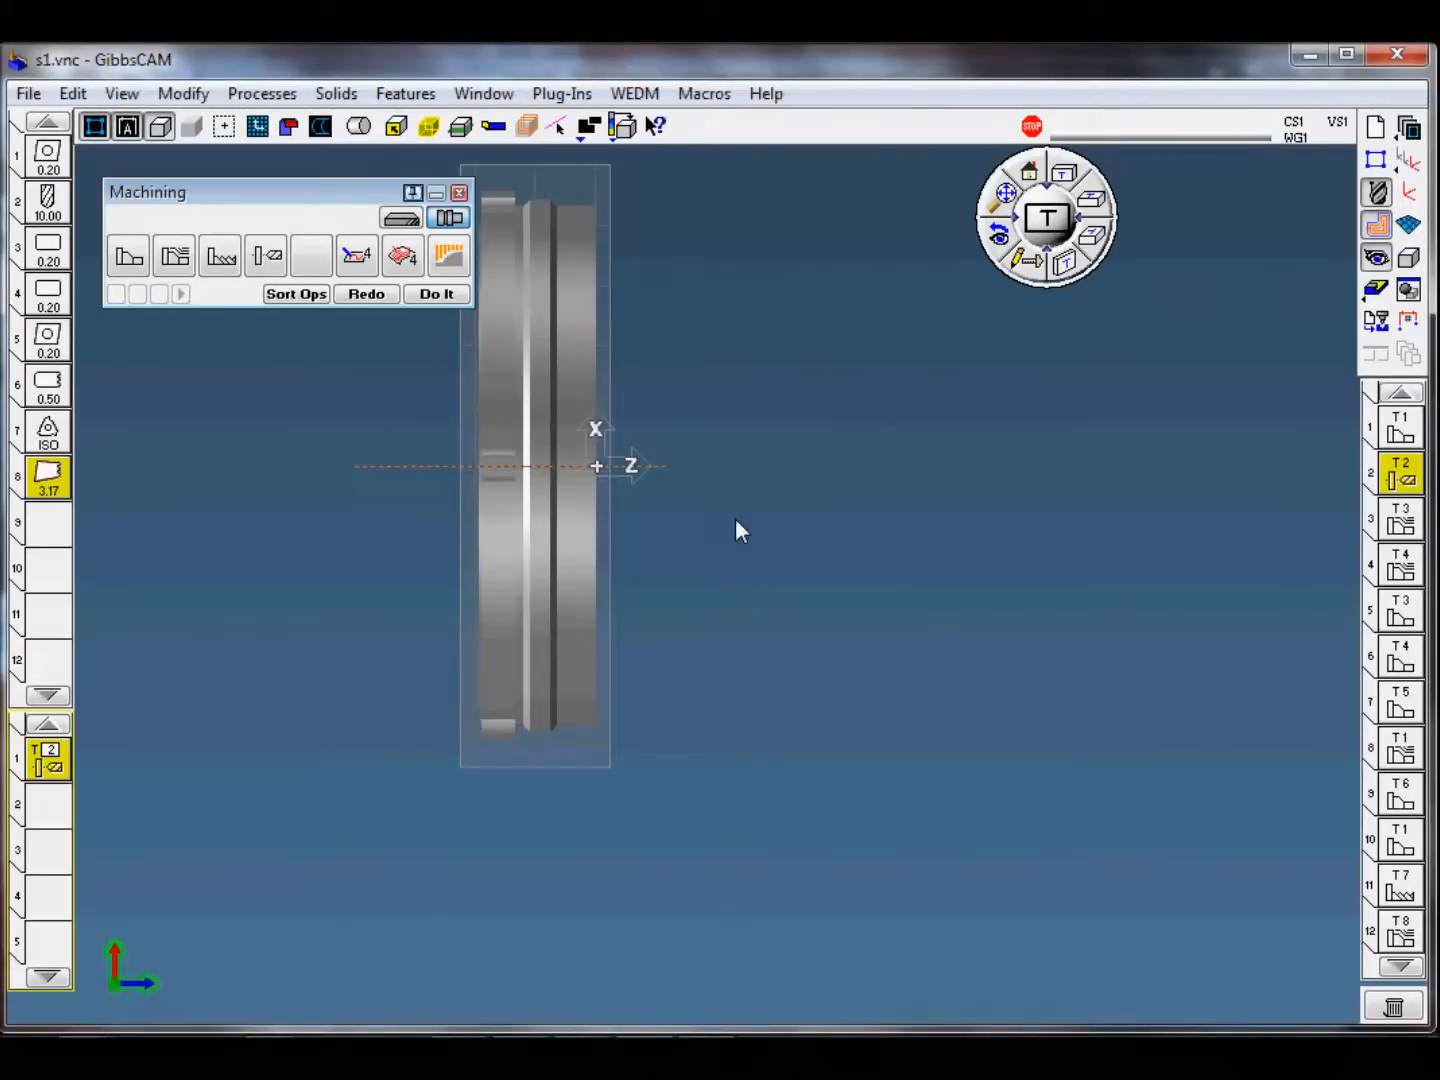
Step: Switch to Excel, review the mill and lathe tool summaries in Tool.xls, and close the workbook
click(701, 1052)
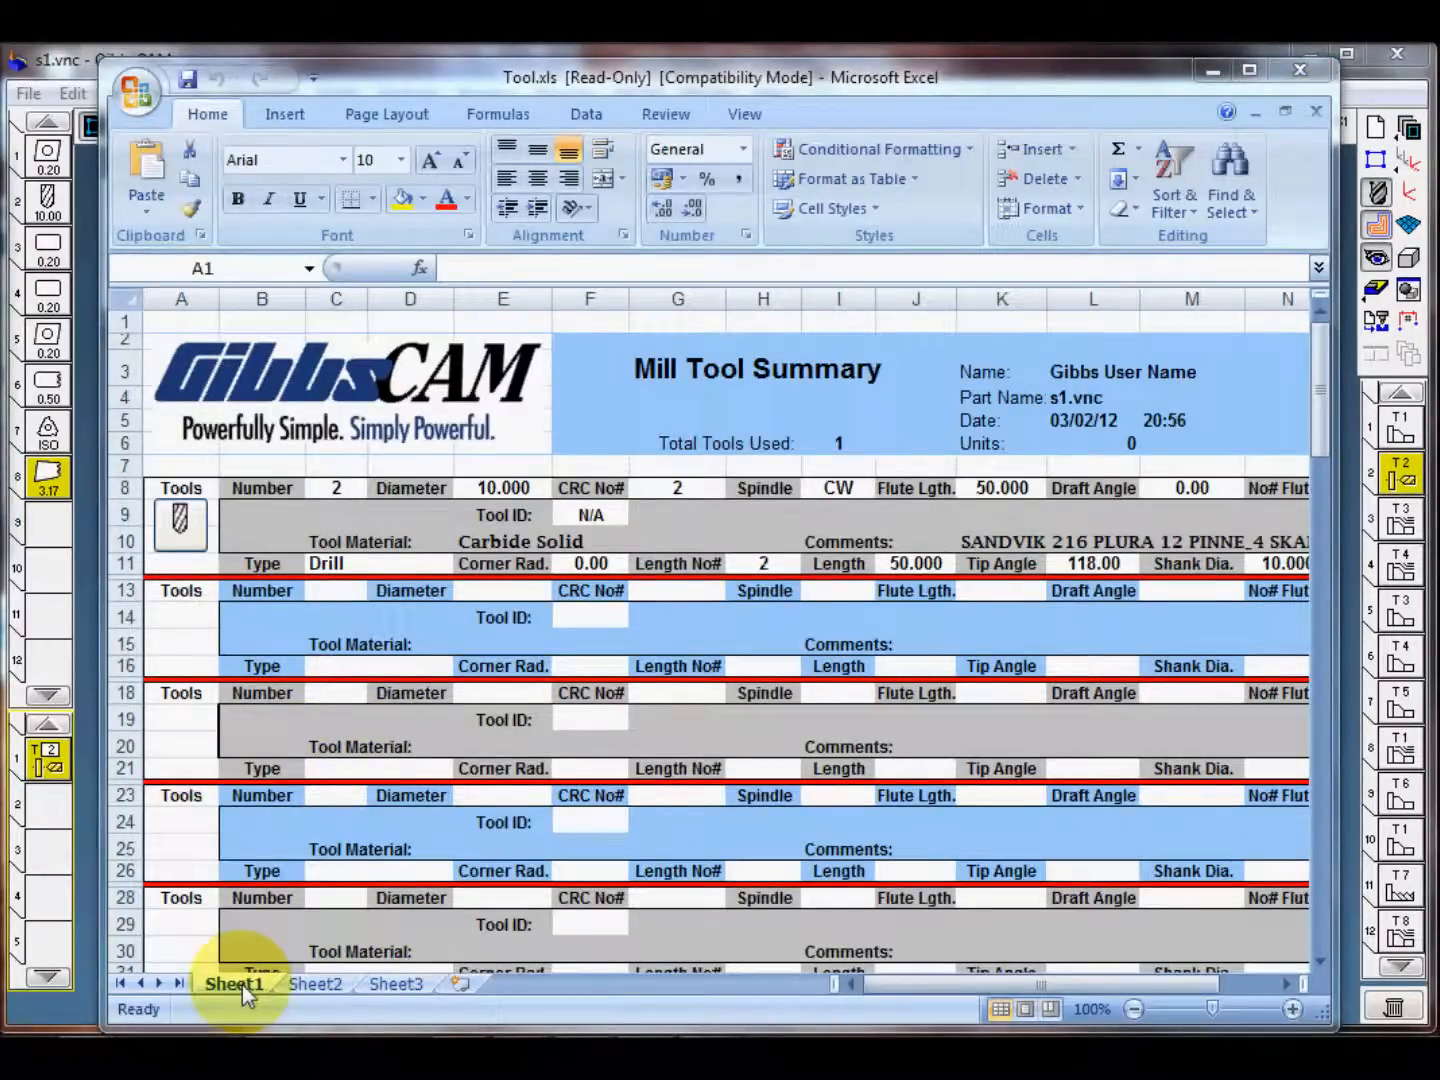
click(320, 984)
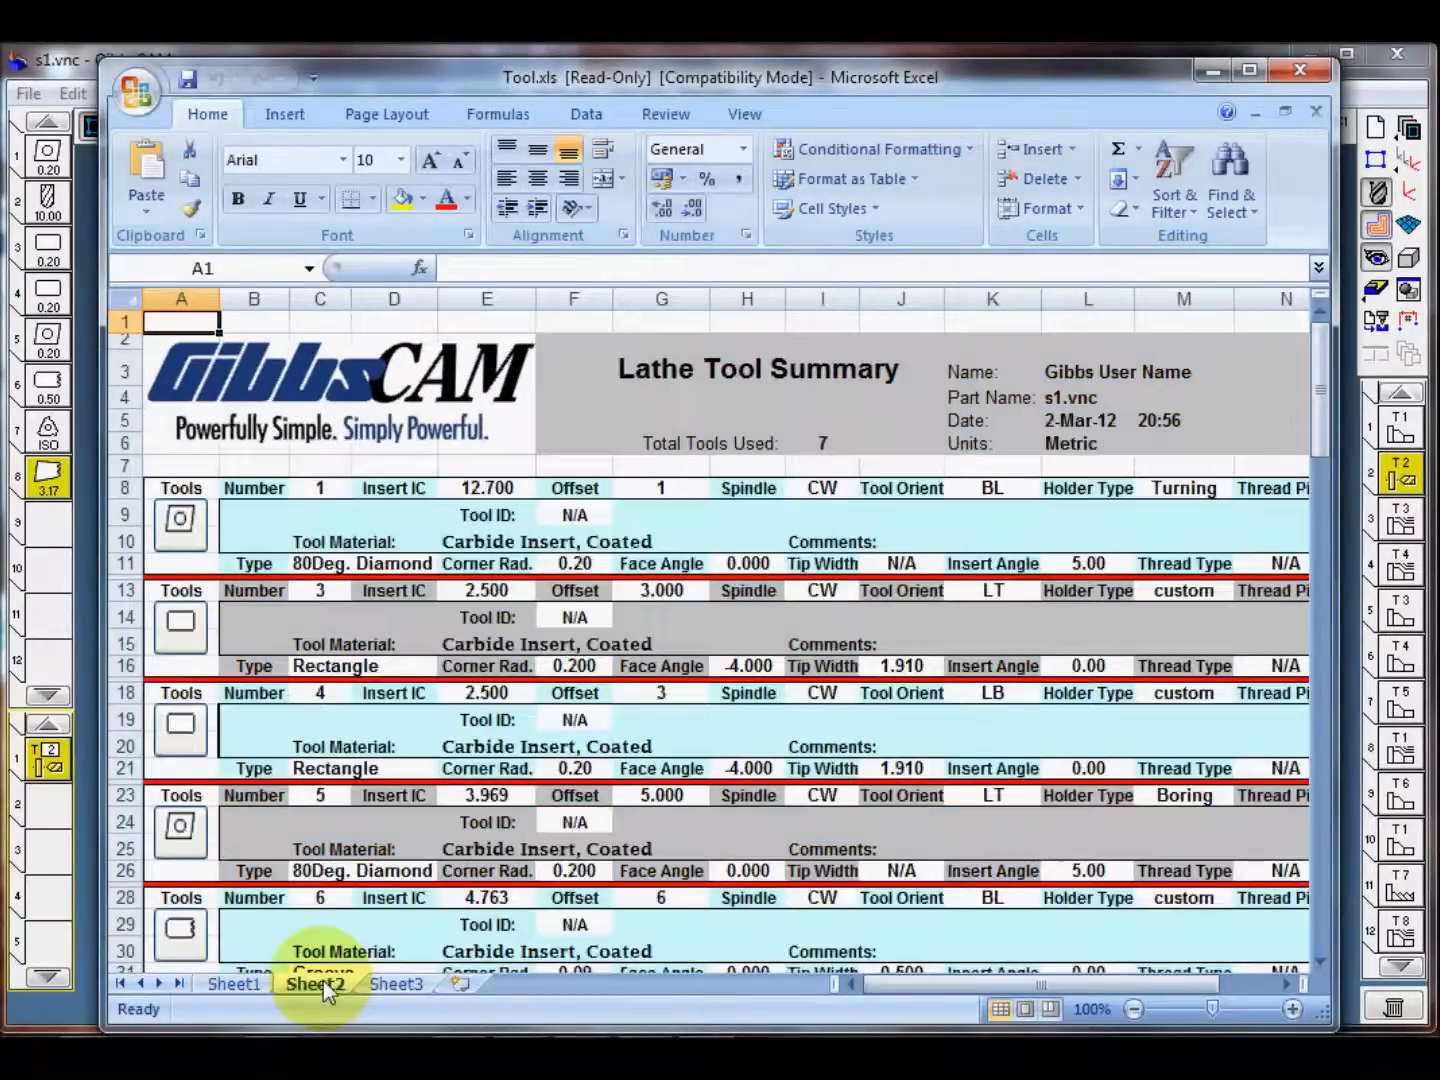
scroll(654, 560, down, 3)
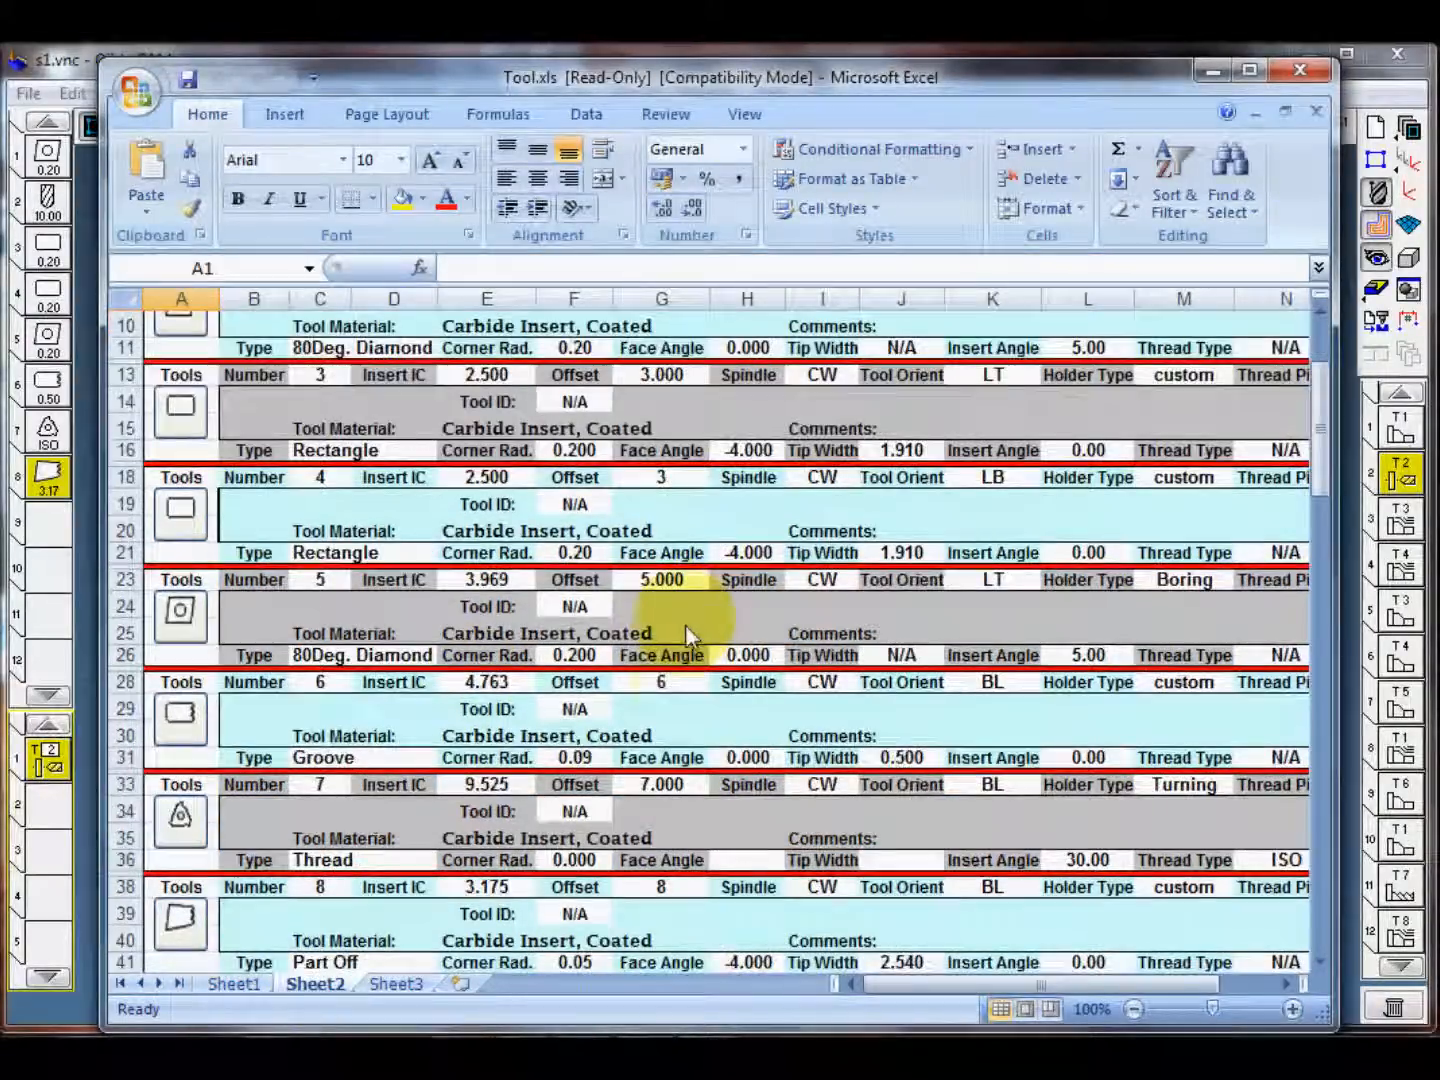
scroll(685, 627, up, 3)
scroll(685, 630, down, 5)
scroll(687, 650, up, 5)
scroll(680, 655, down, 5)
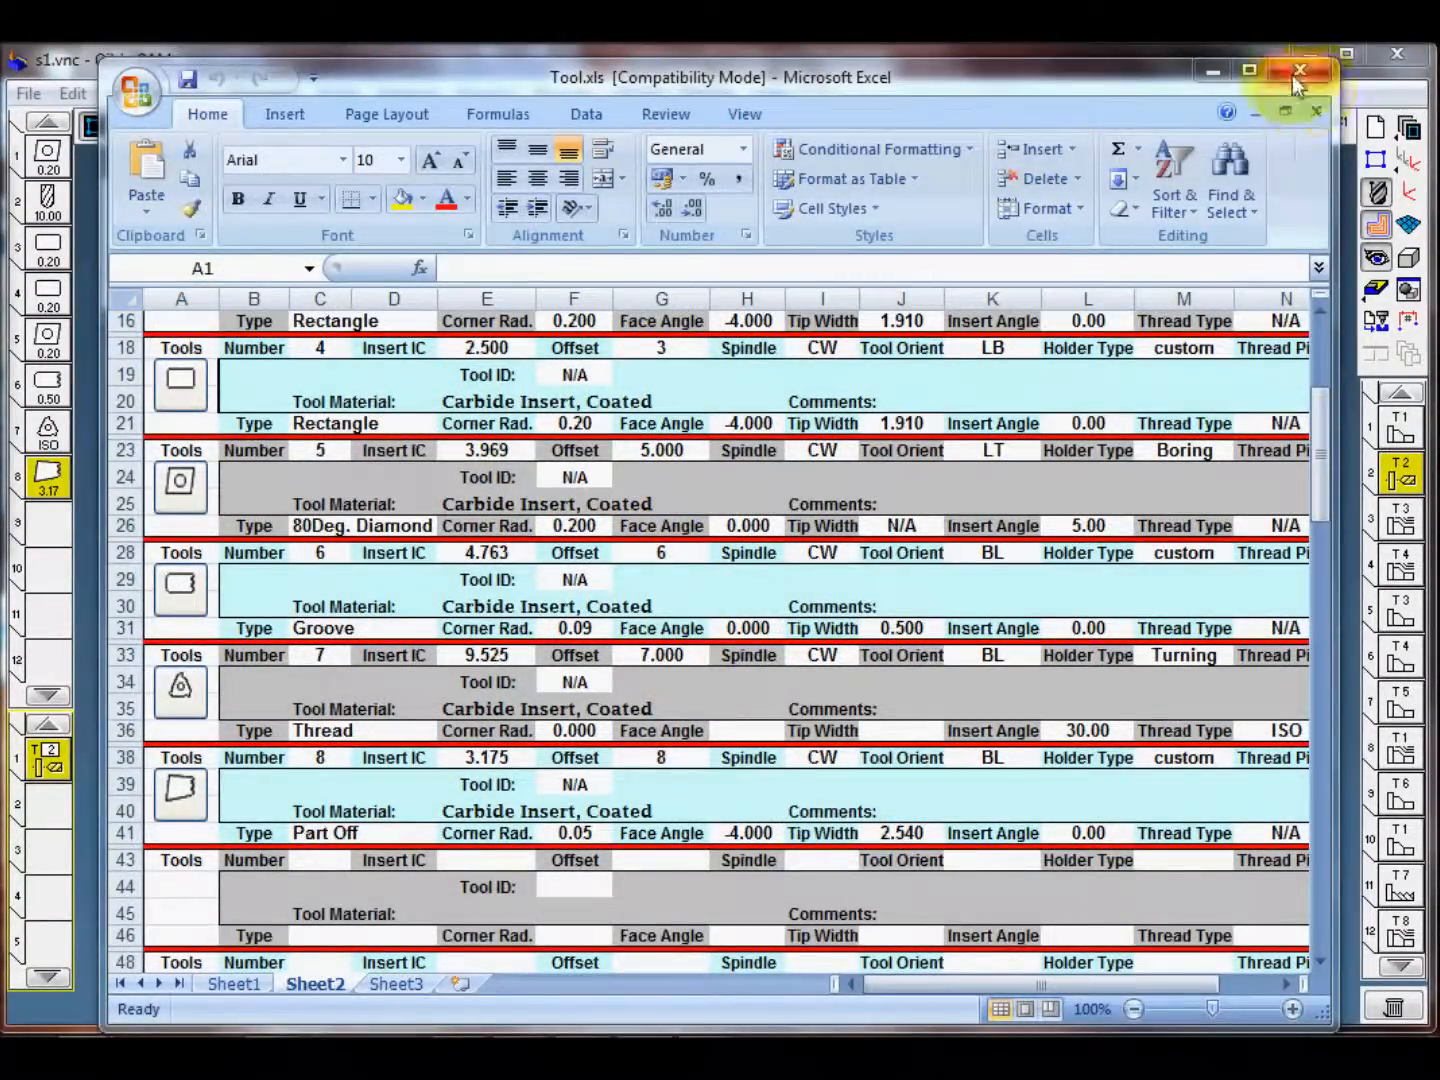
click(1298, 71)
Step: Generate an Operation Report for the part with the Reporter plug-in
click(562, 94)
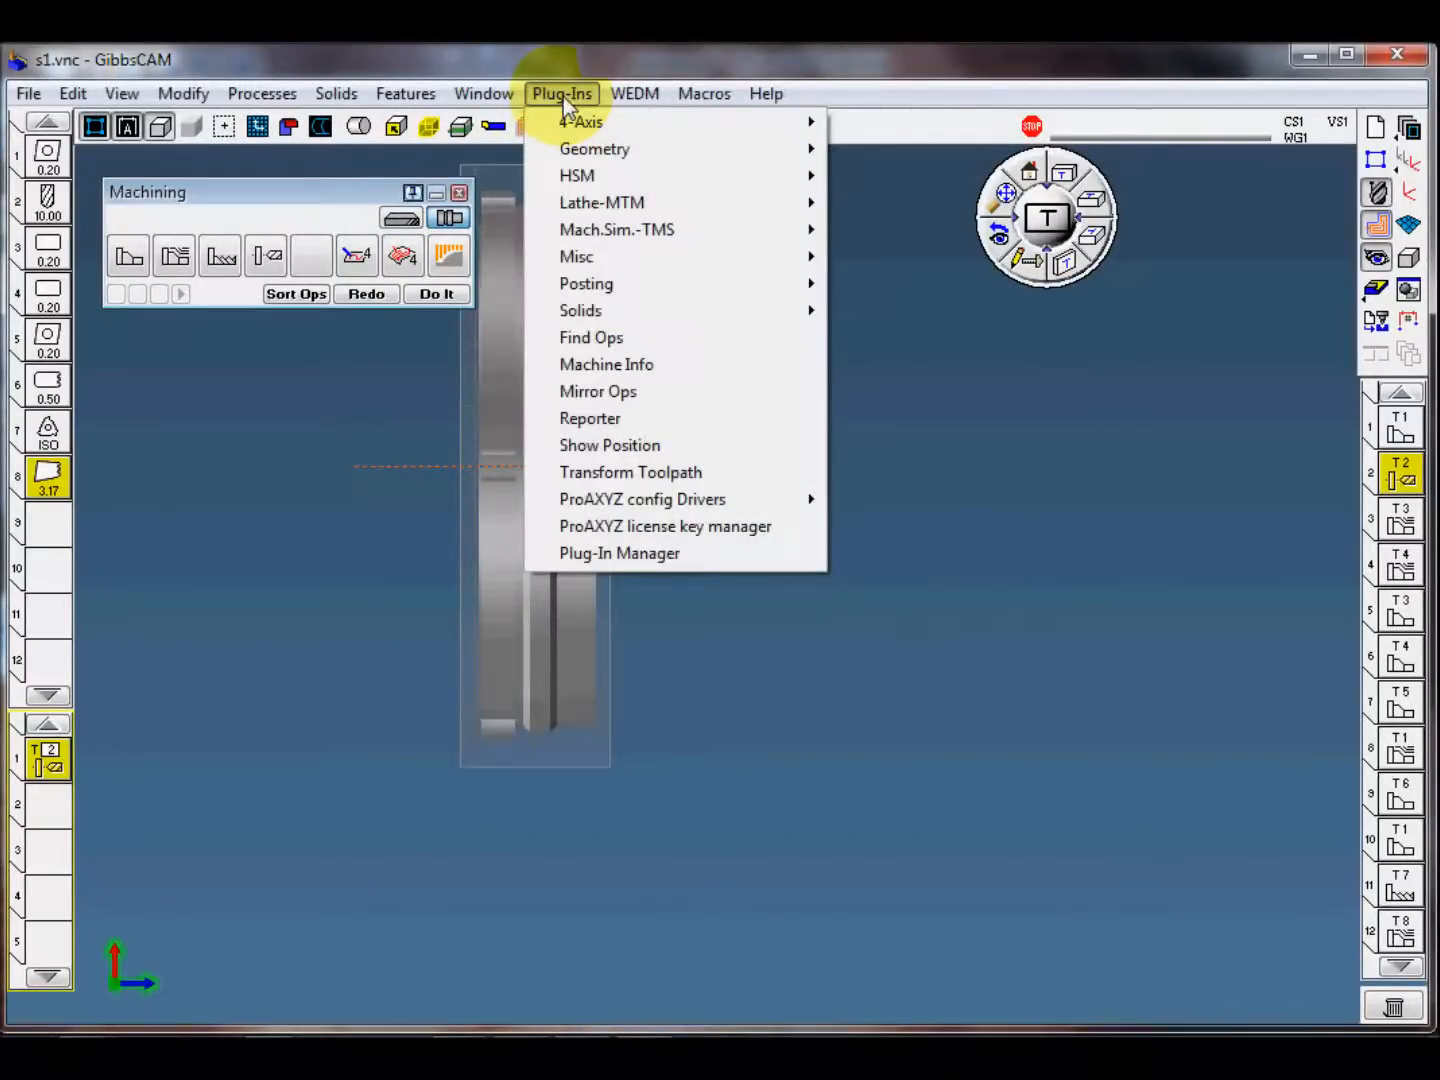
click(605, 418)
click(587, 568)
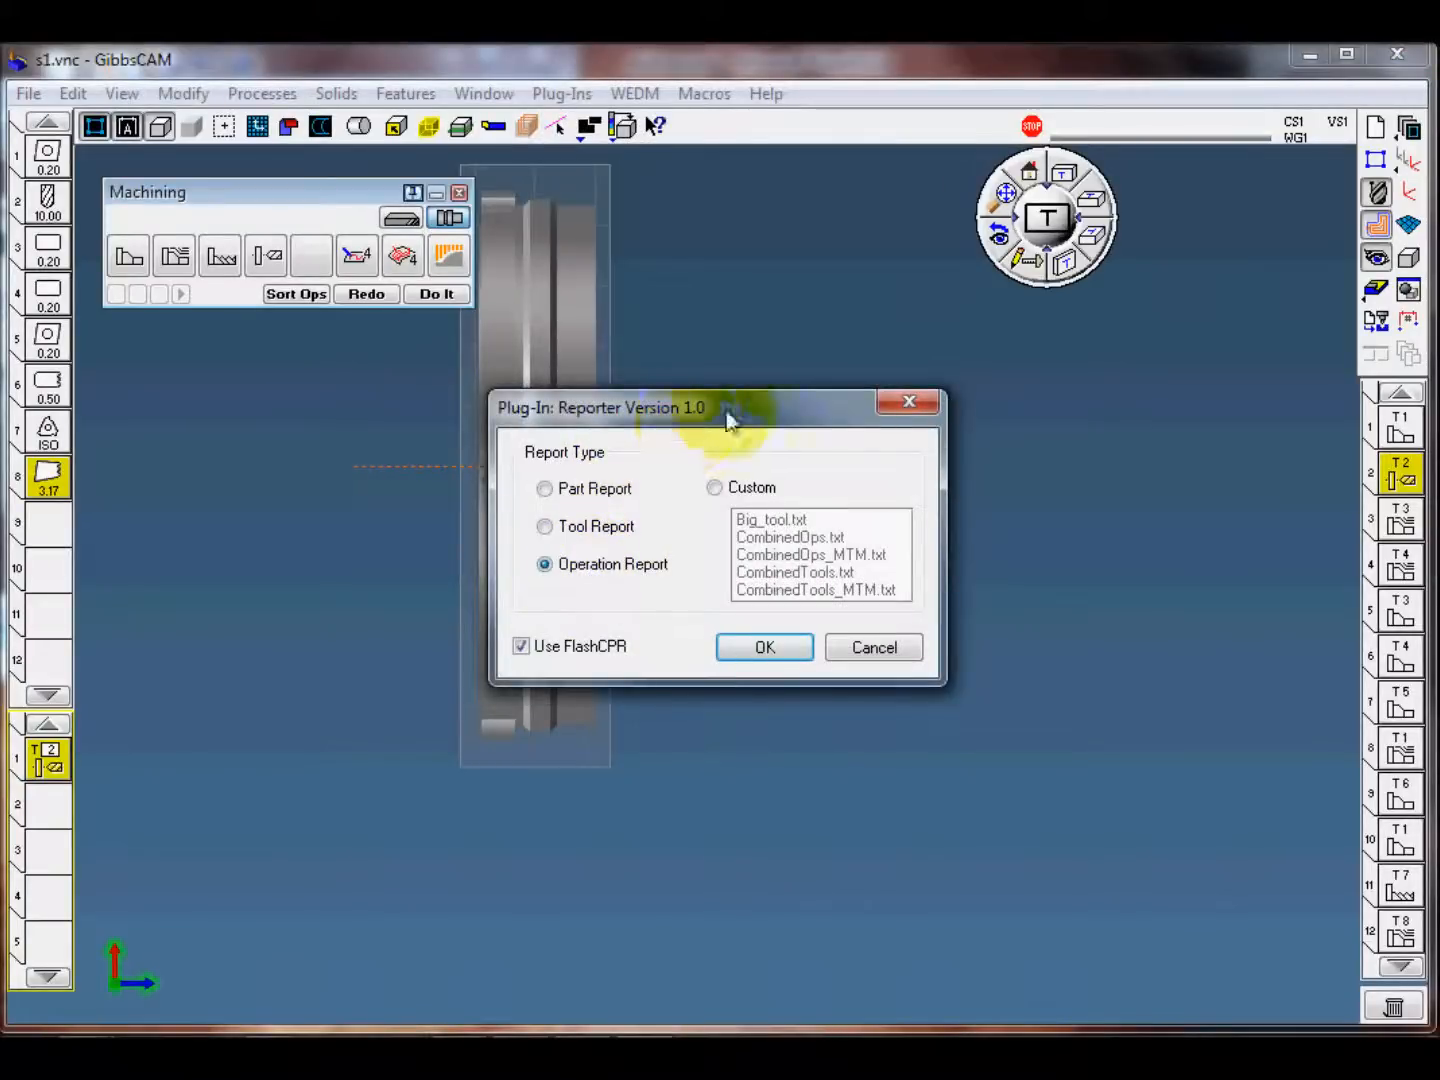
drag(725, 409, 738, 311)
click(788, 552)
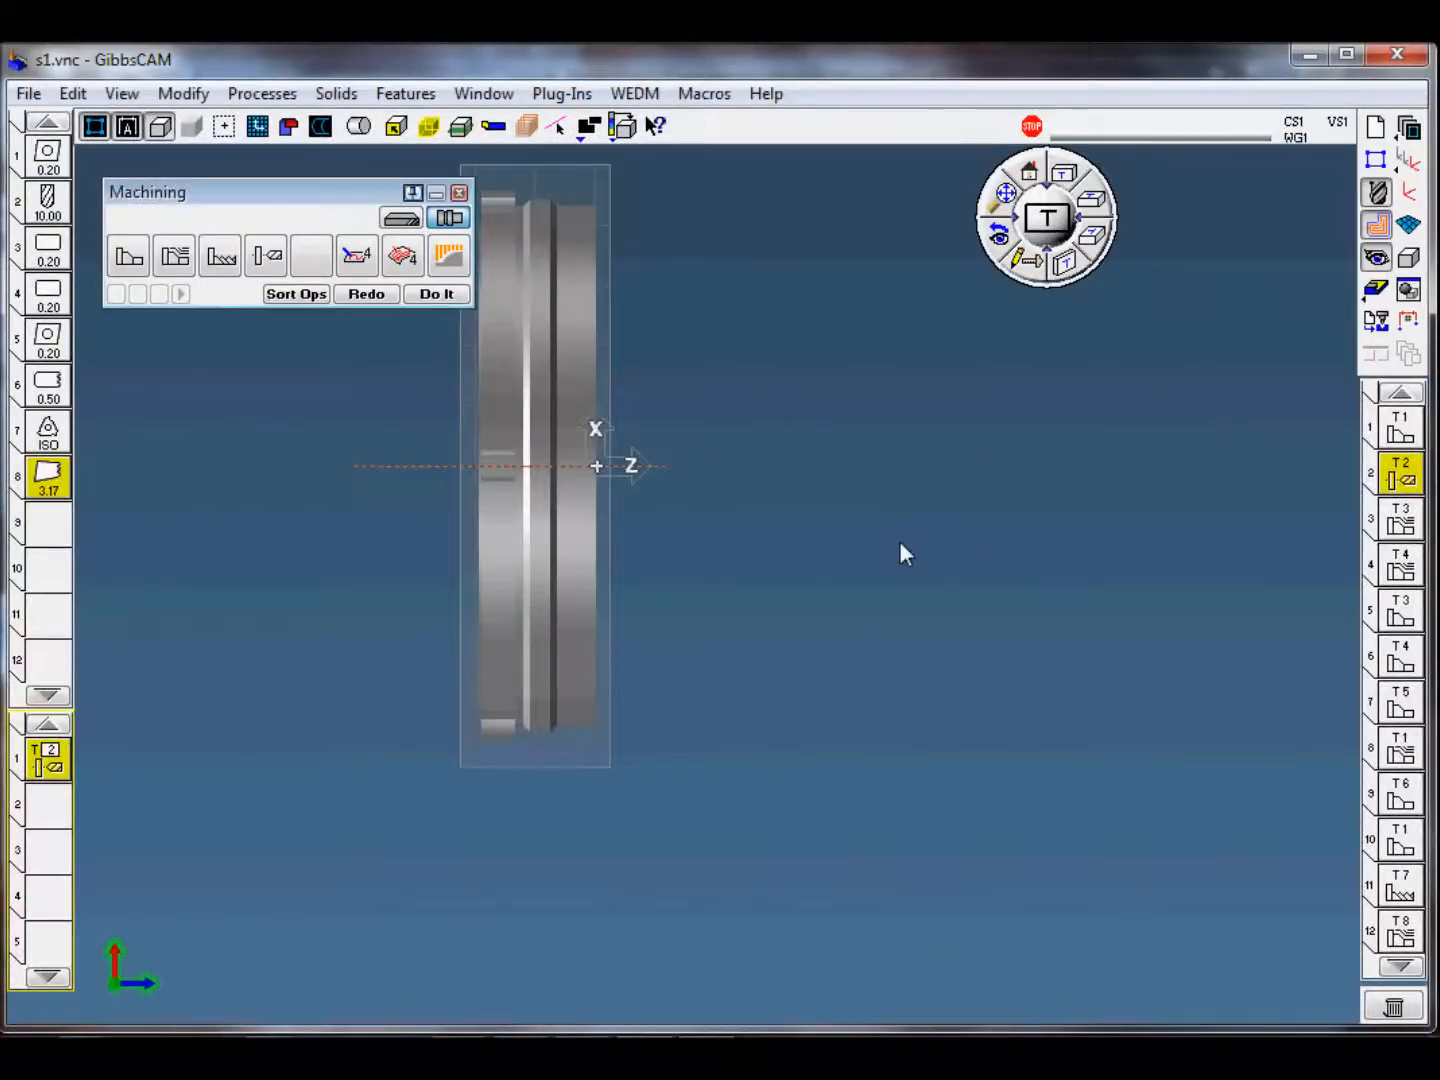
Step: Switch to Excel and review the mill and lathe operation summaries in Ops.xls, including each operation's start and end condition
click(700, 1031)
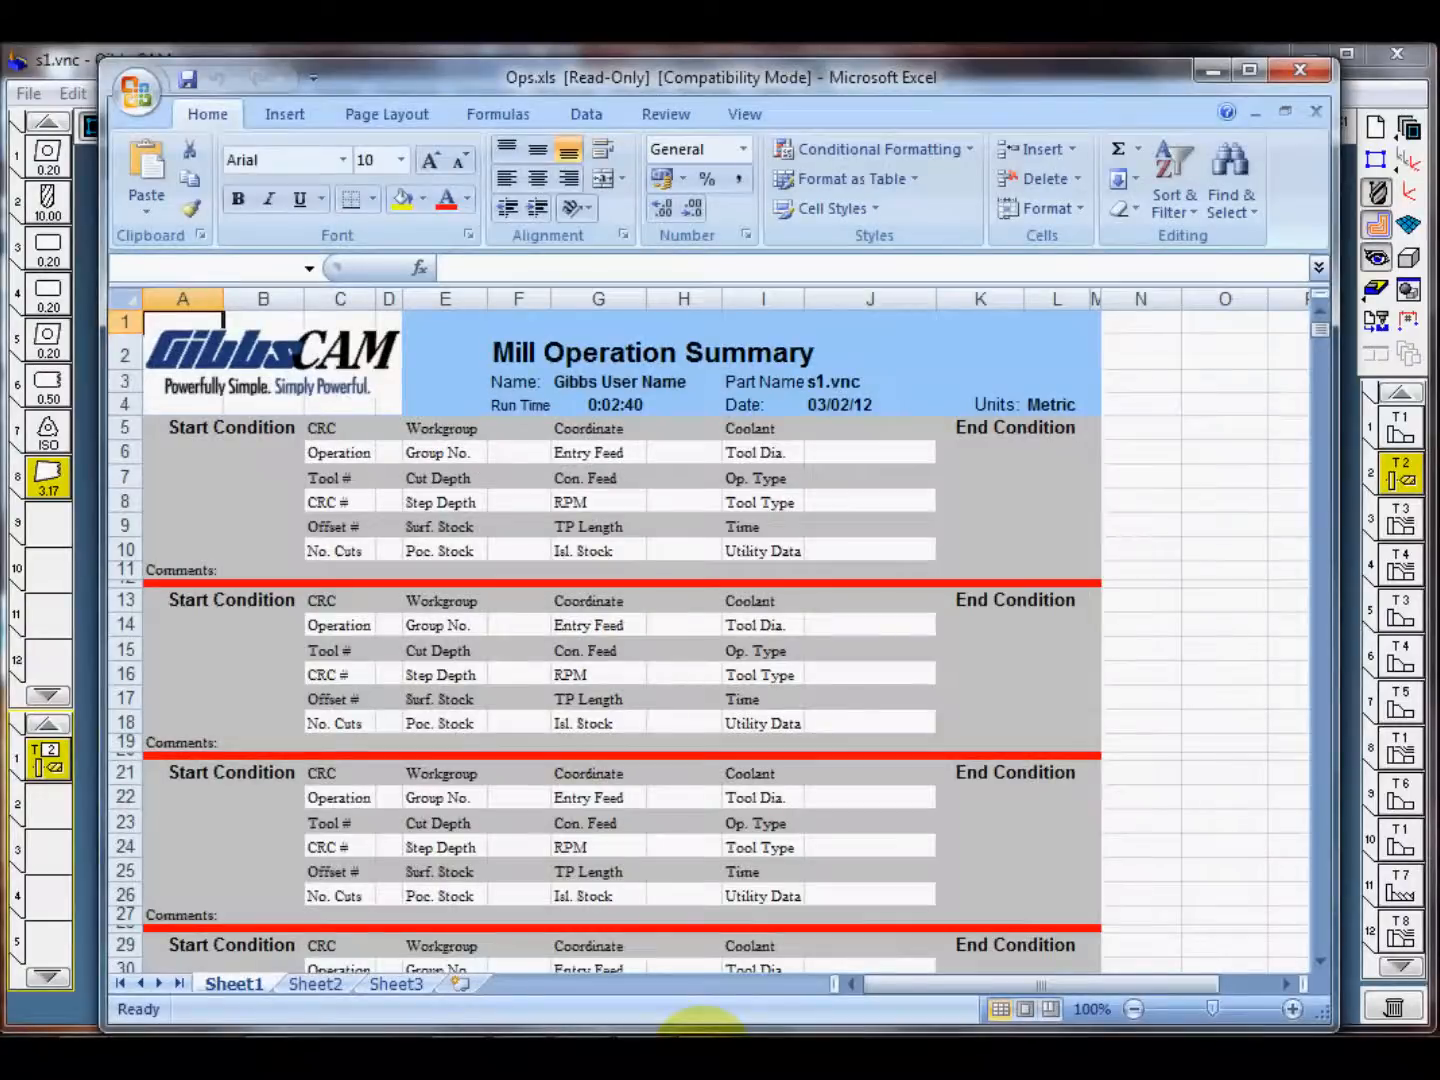
click(1198, 476)
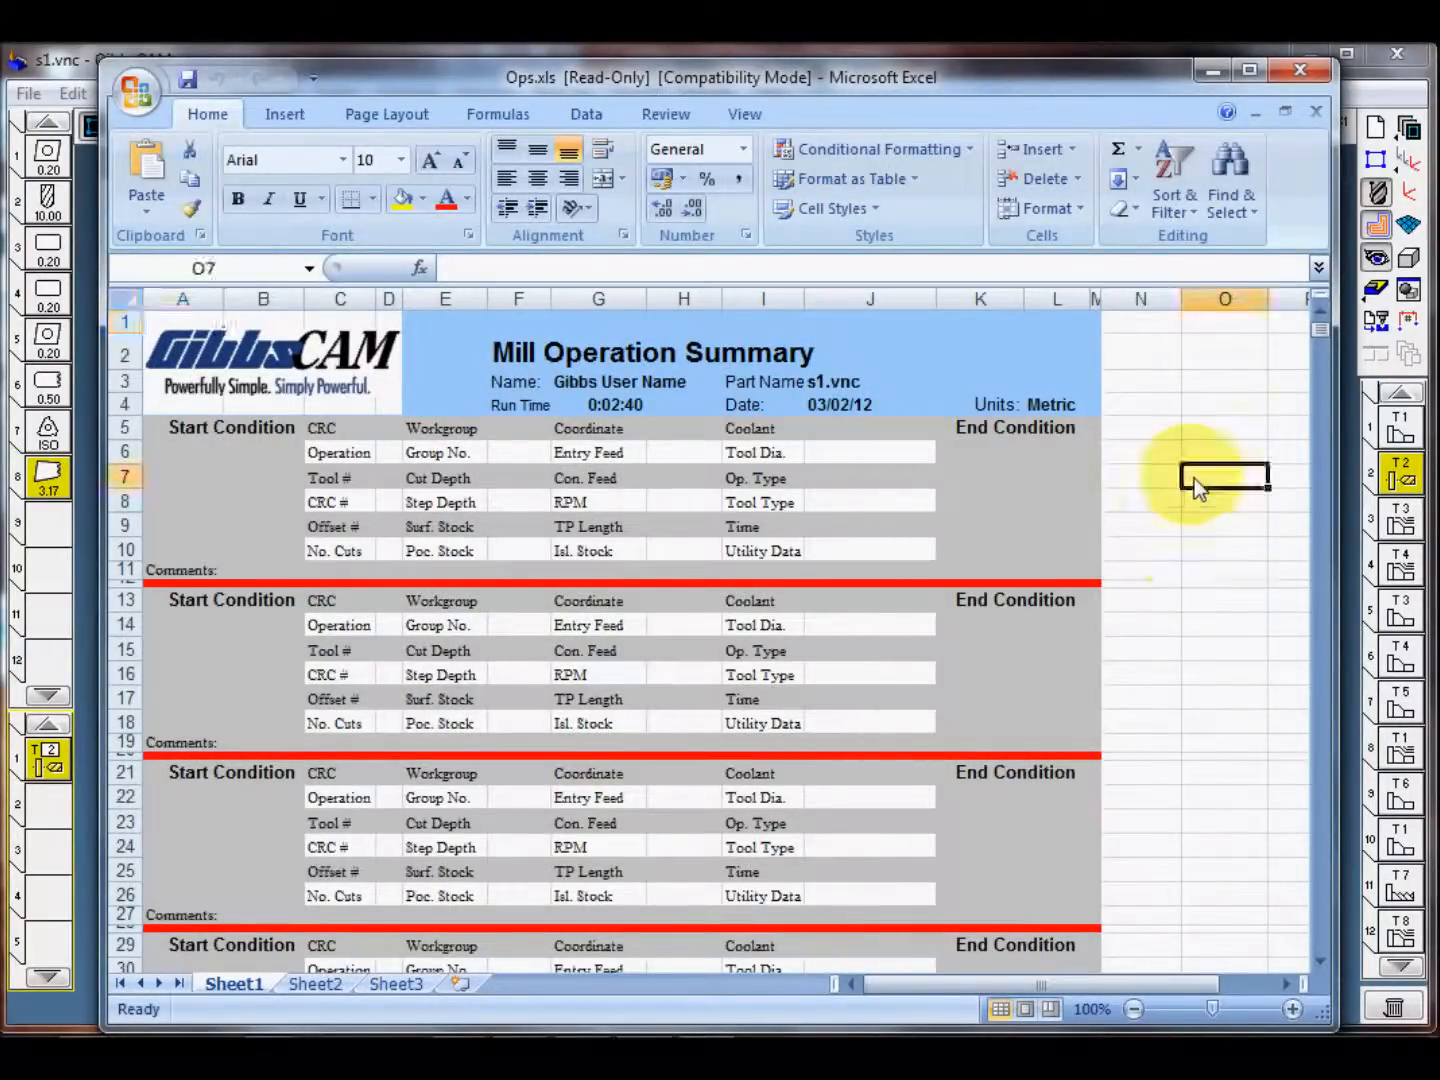
click(316, 984)
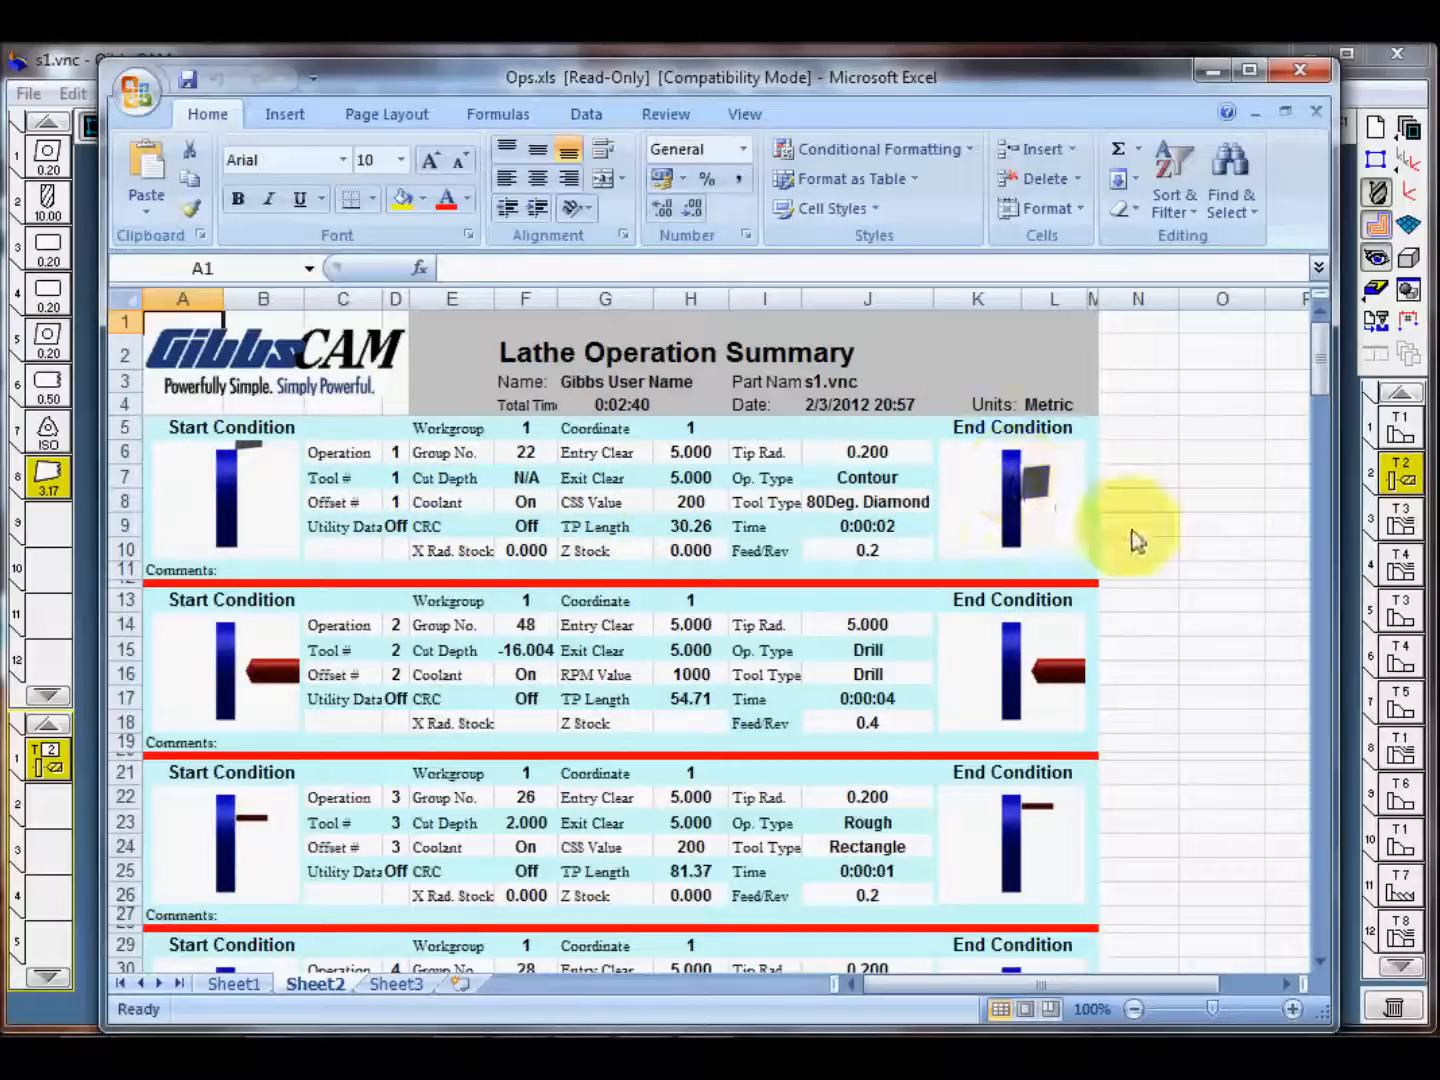
scroll(1059, 538, down, 1)
scroll(1071, 536, down, 4)
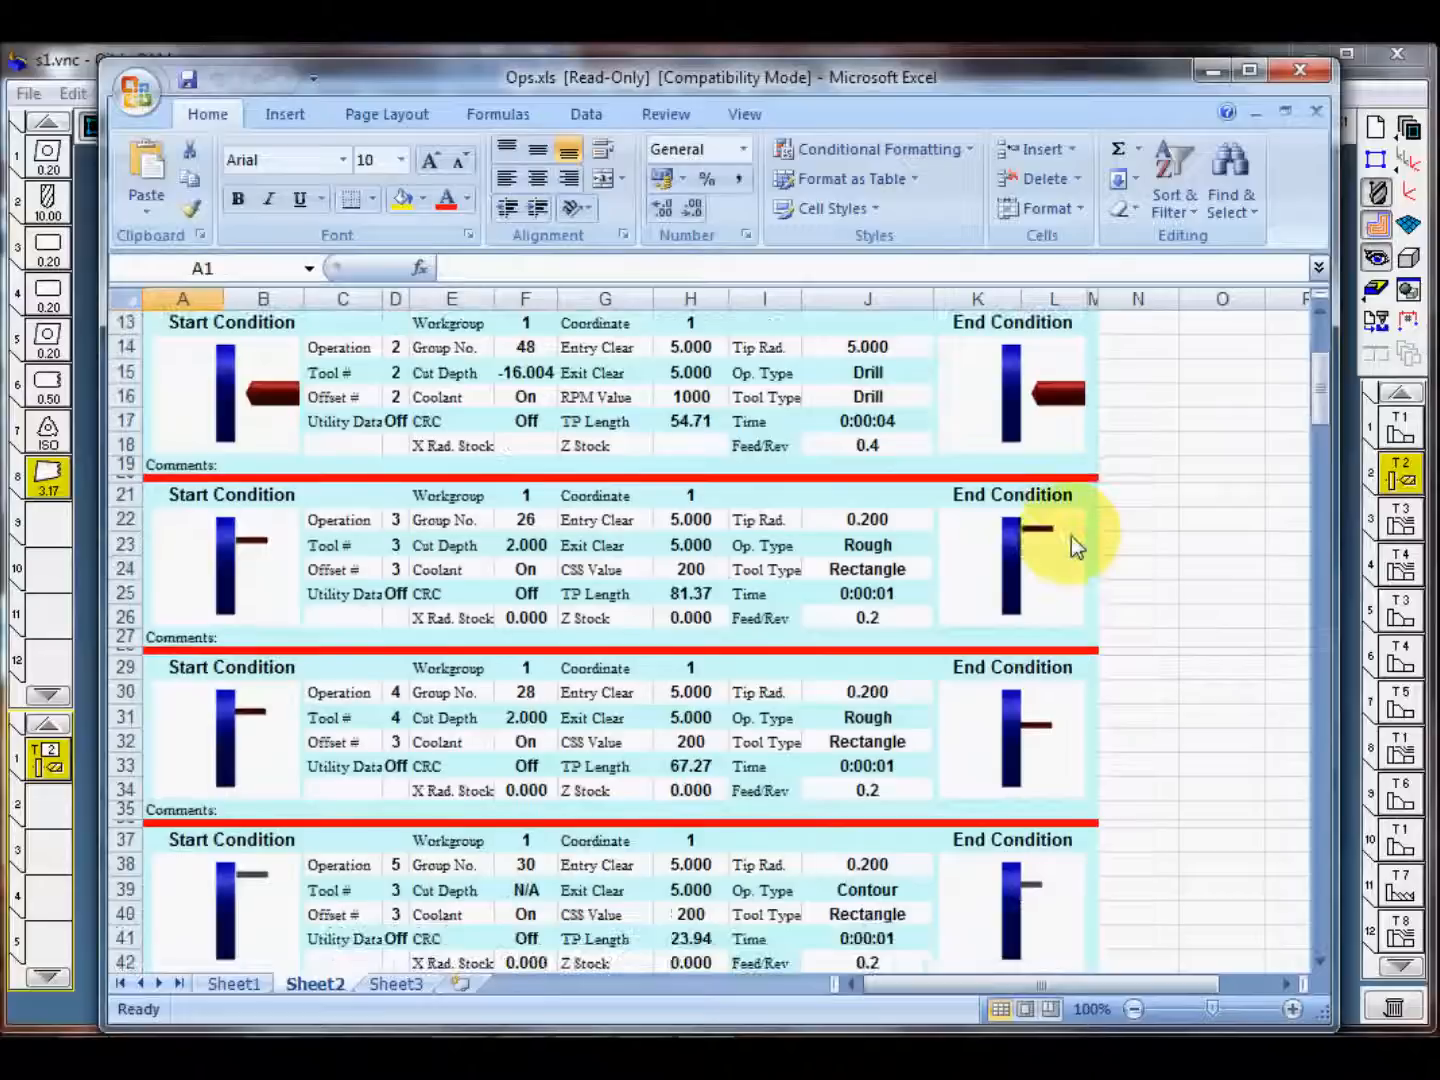
scroll(1088, 556, down, 7)
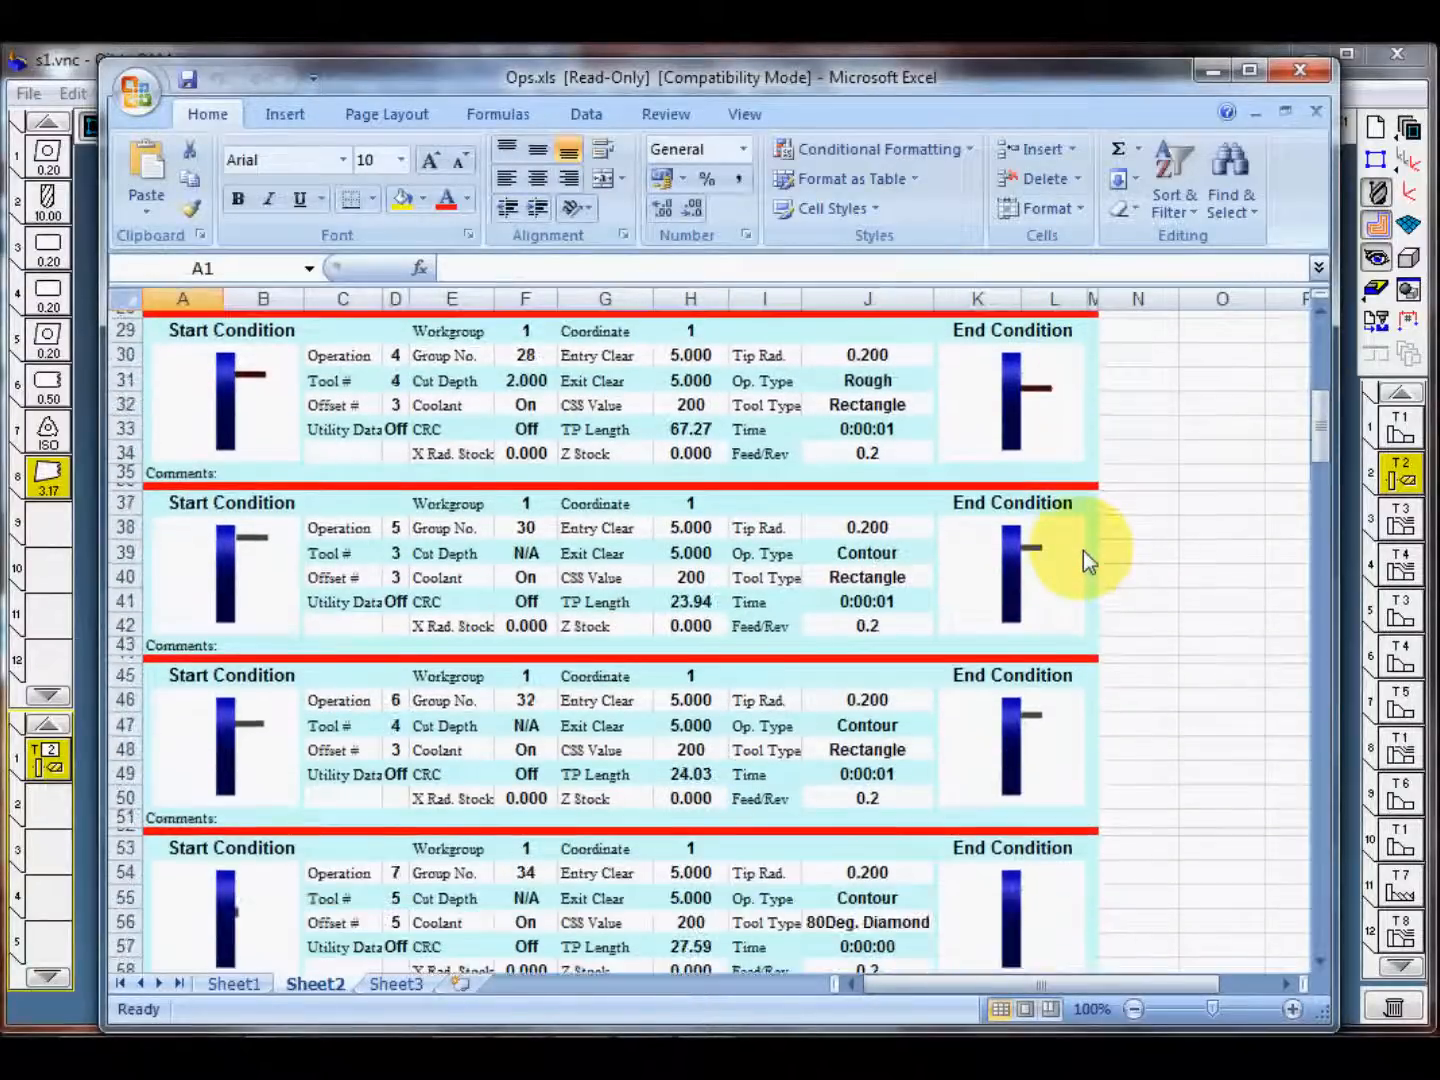
scroll(1084, 554, down, 9)
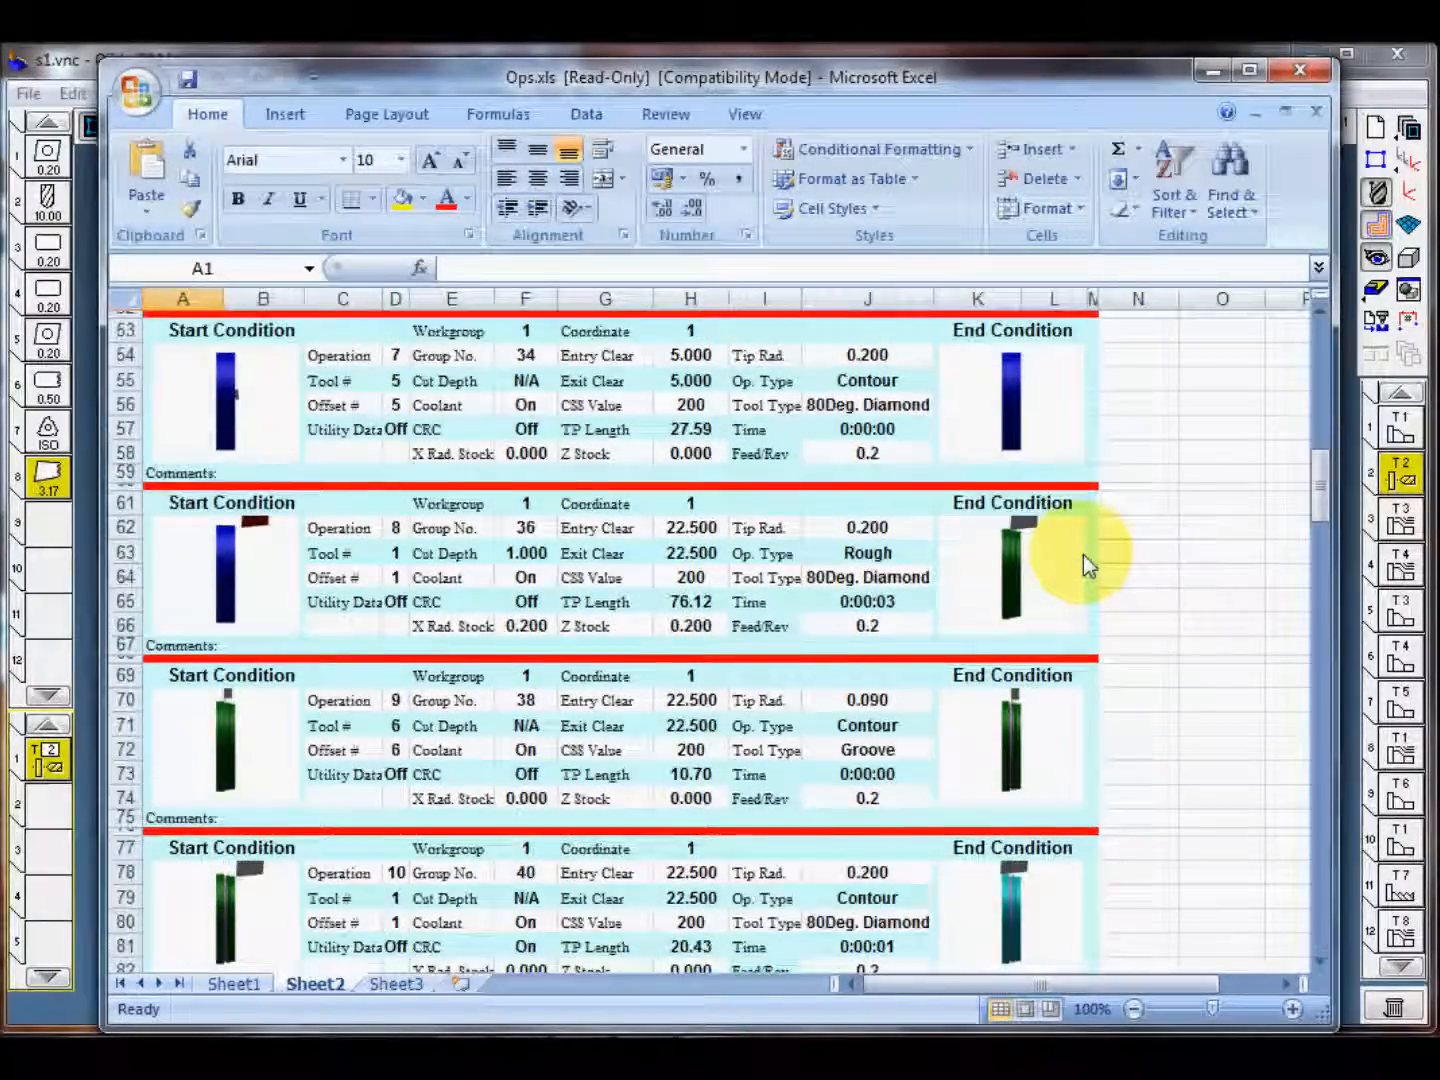
scroll(1084, 557, down, 12)
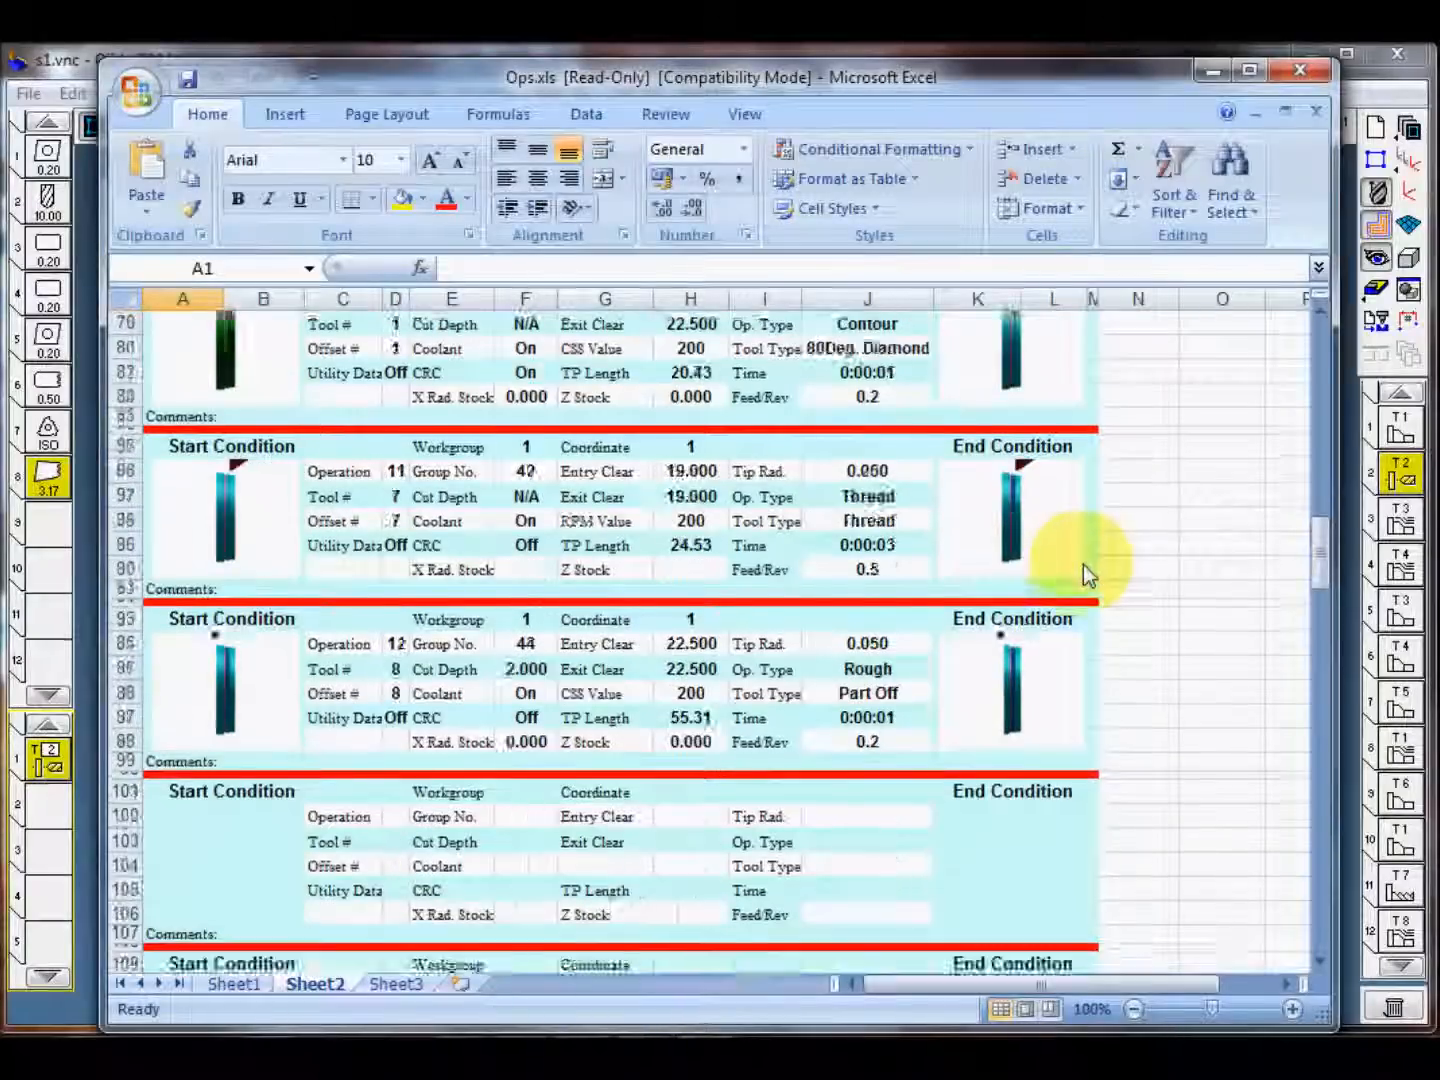
scroll(1083, 578, up, 20)
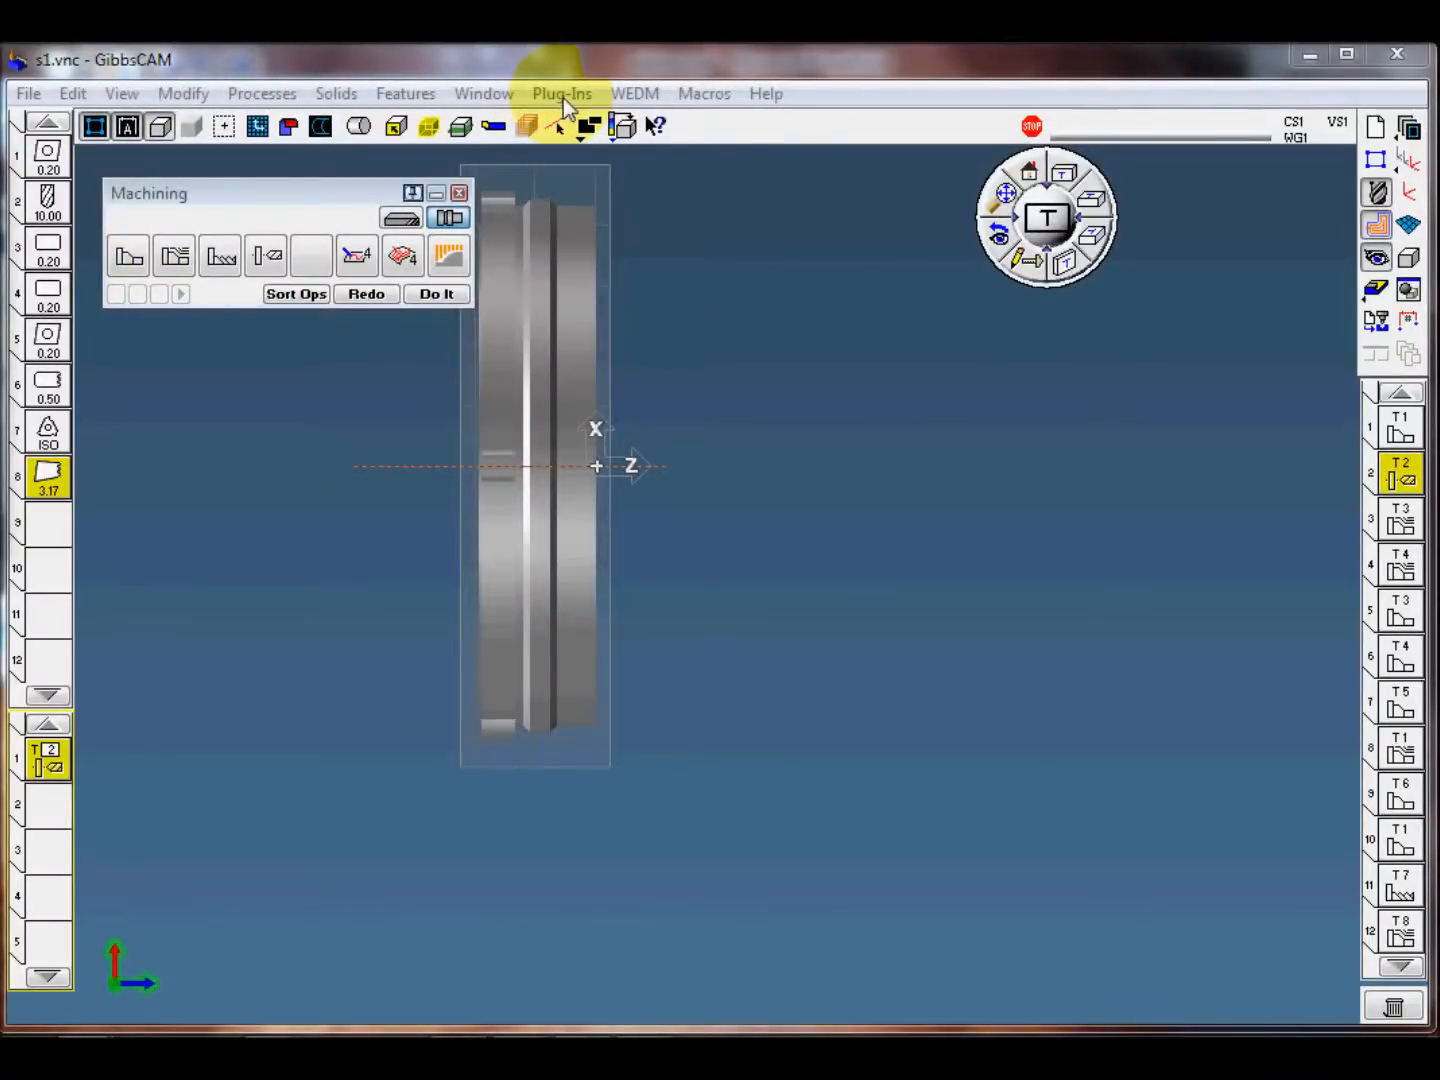
Step: Review the custom report templates in the Reporter plug-in and close it without generating a report
click(562, 94)
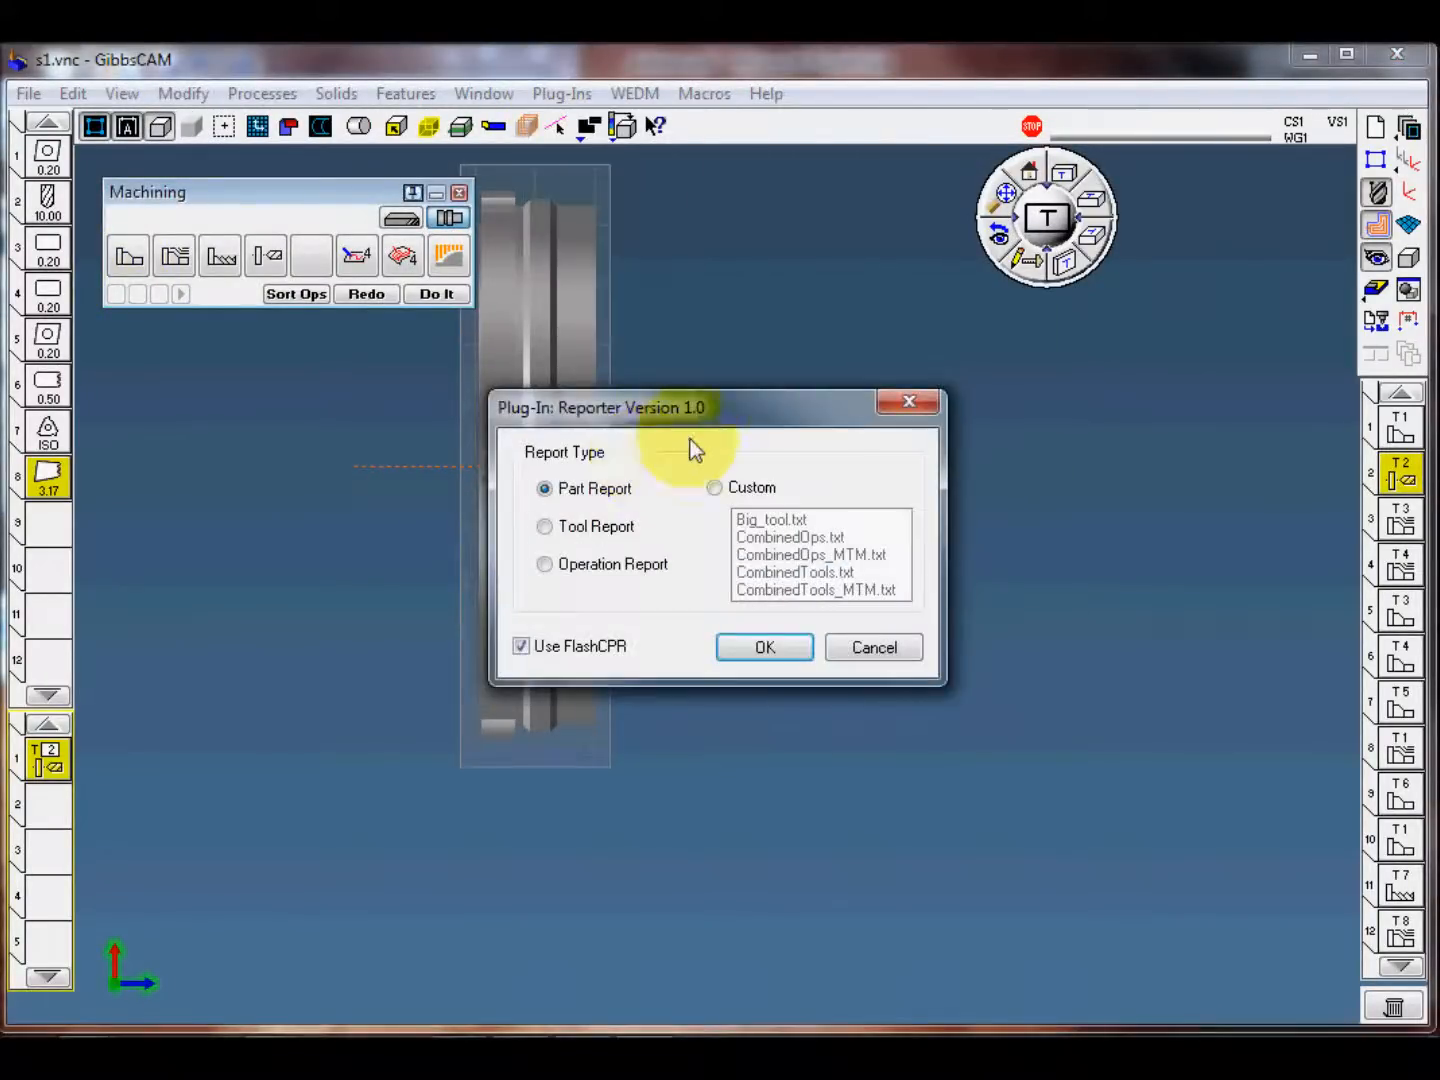
click(724, 491)
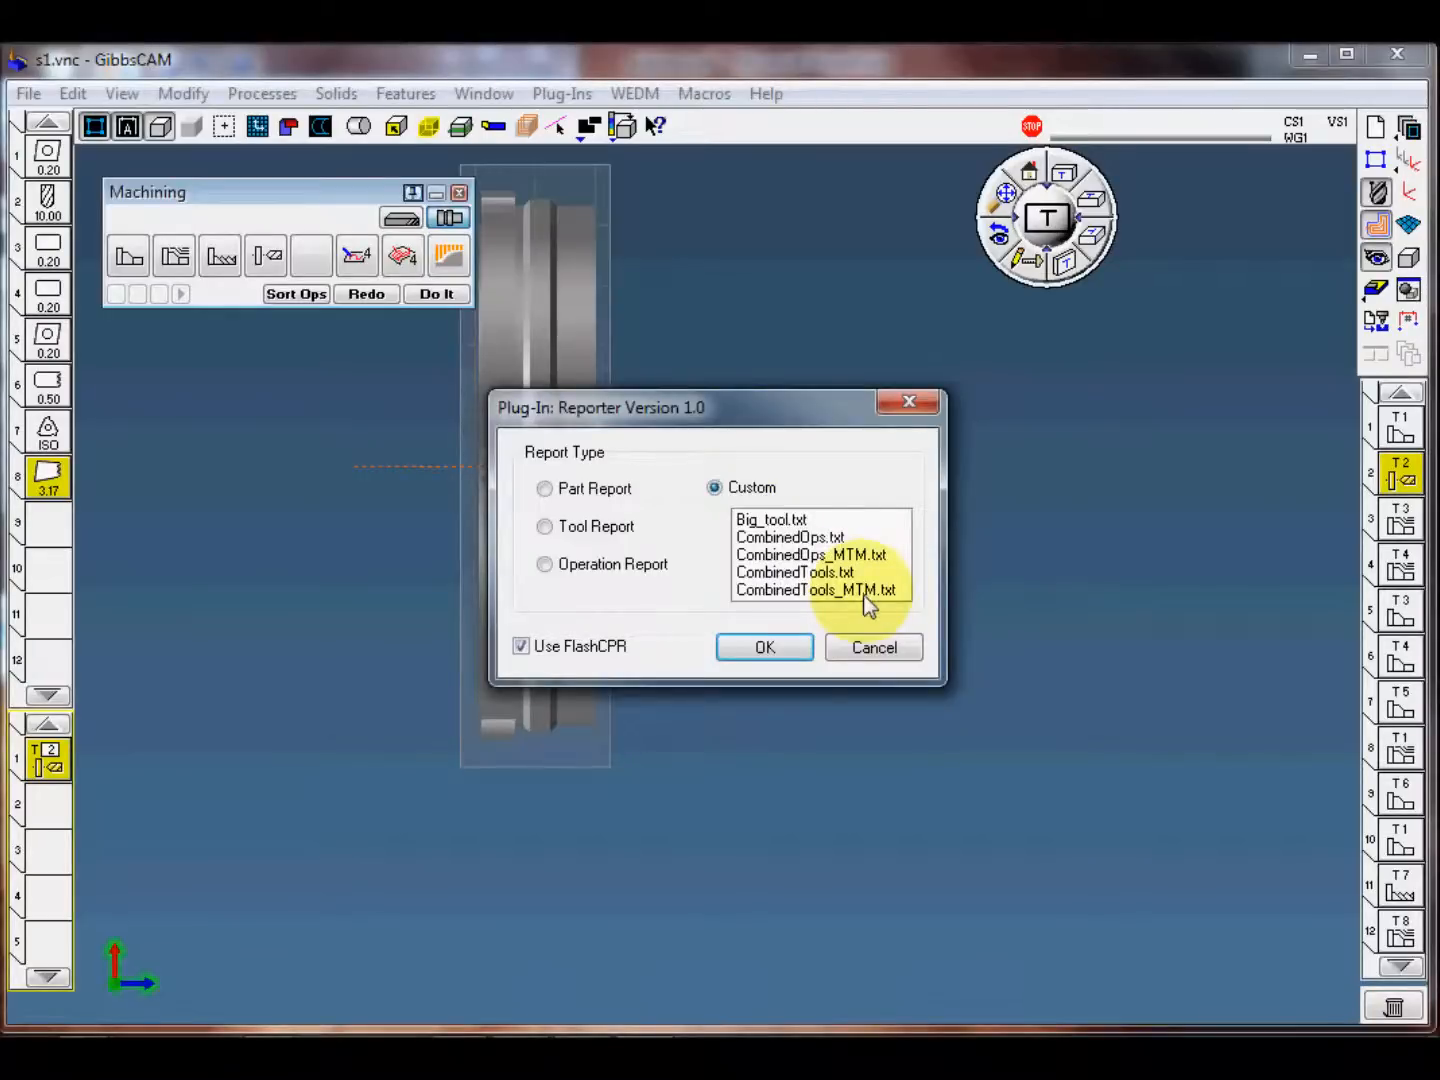
click(594, 490)
click(874, 648)
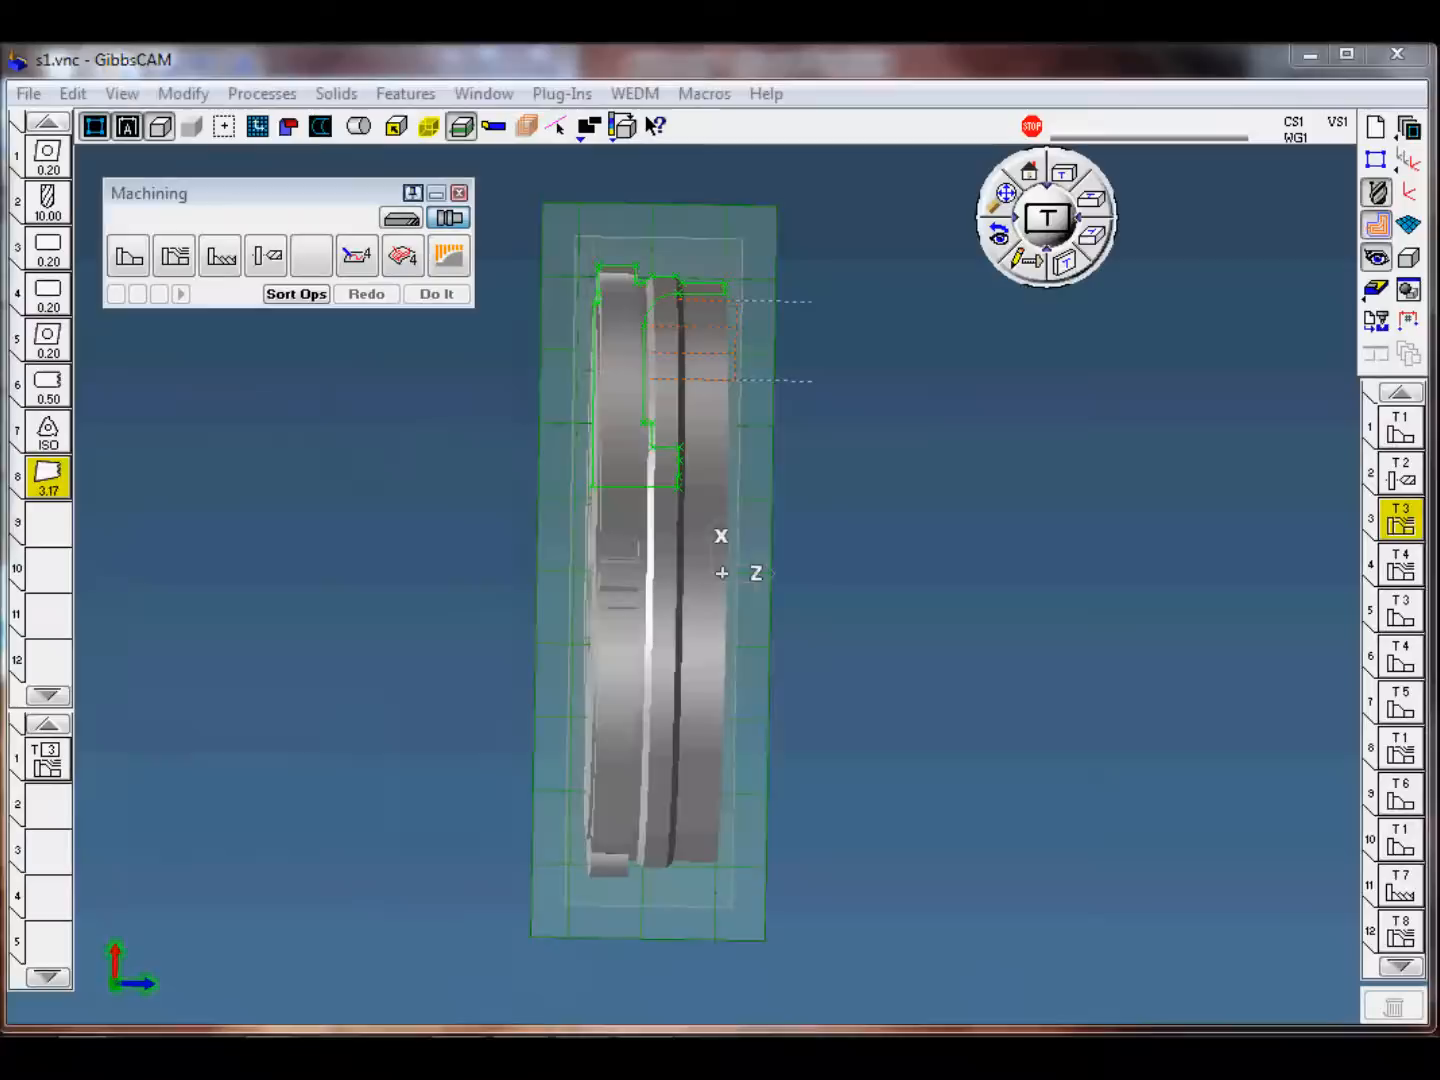
Step: Open the post processor and load the metric mill-turn post file Fanuc 16T Goodway [HT] SML2156.17.1m.pst
click(714, 607)
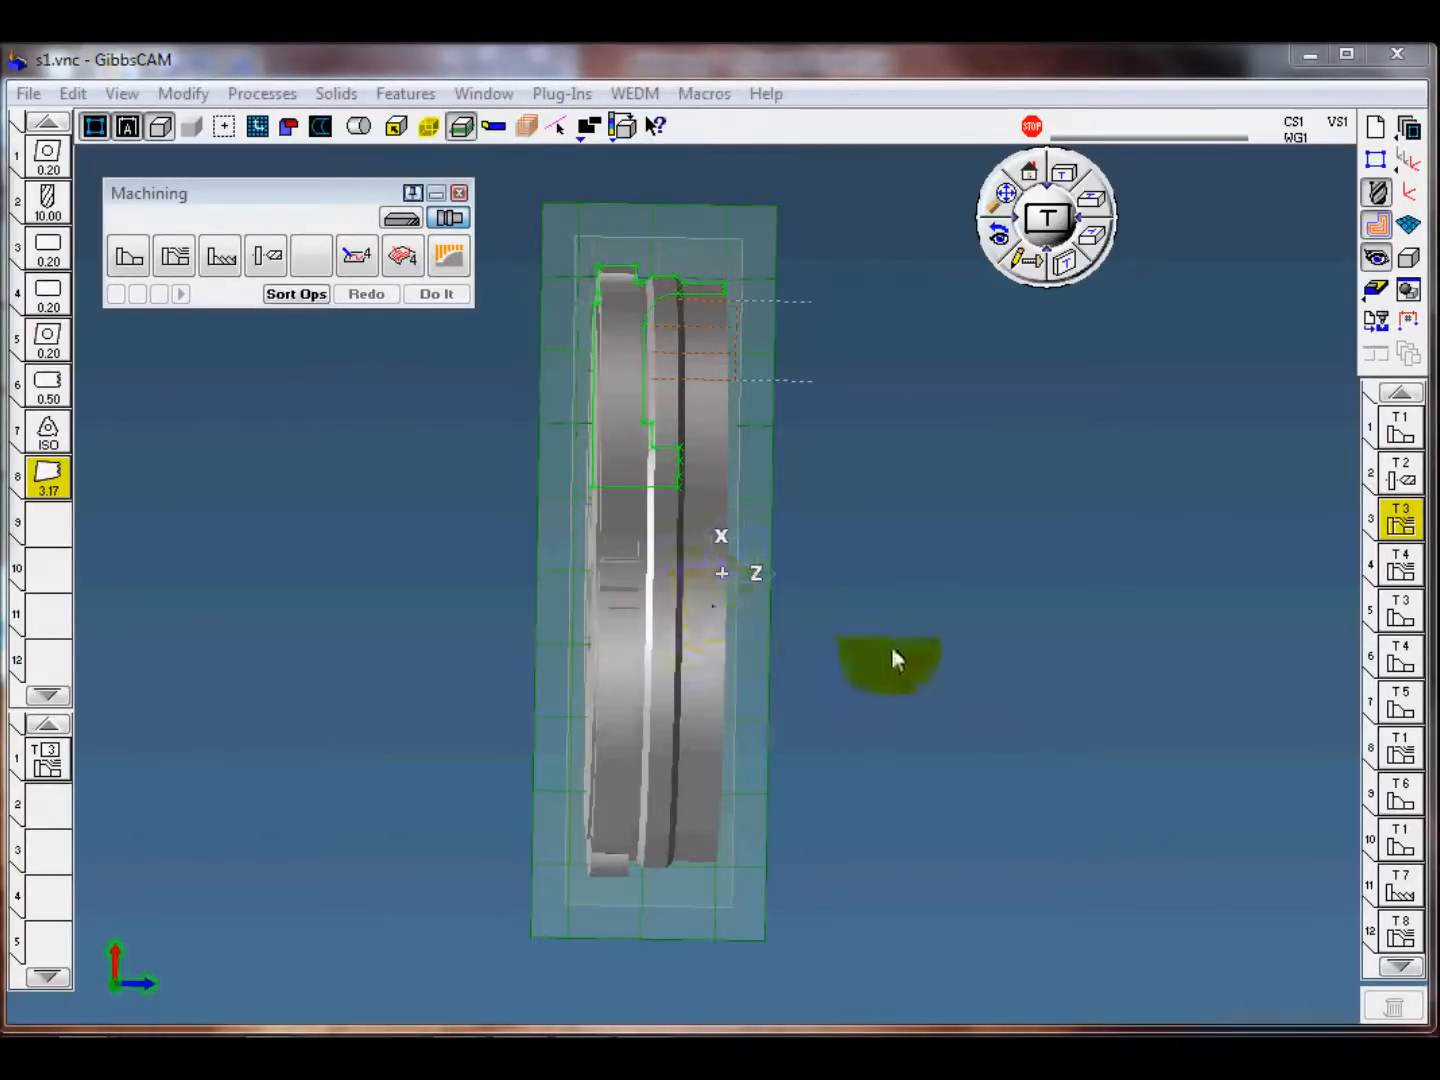
click(751, 399)
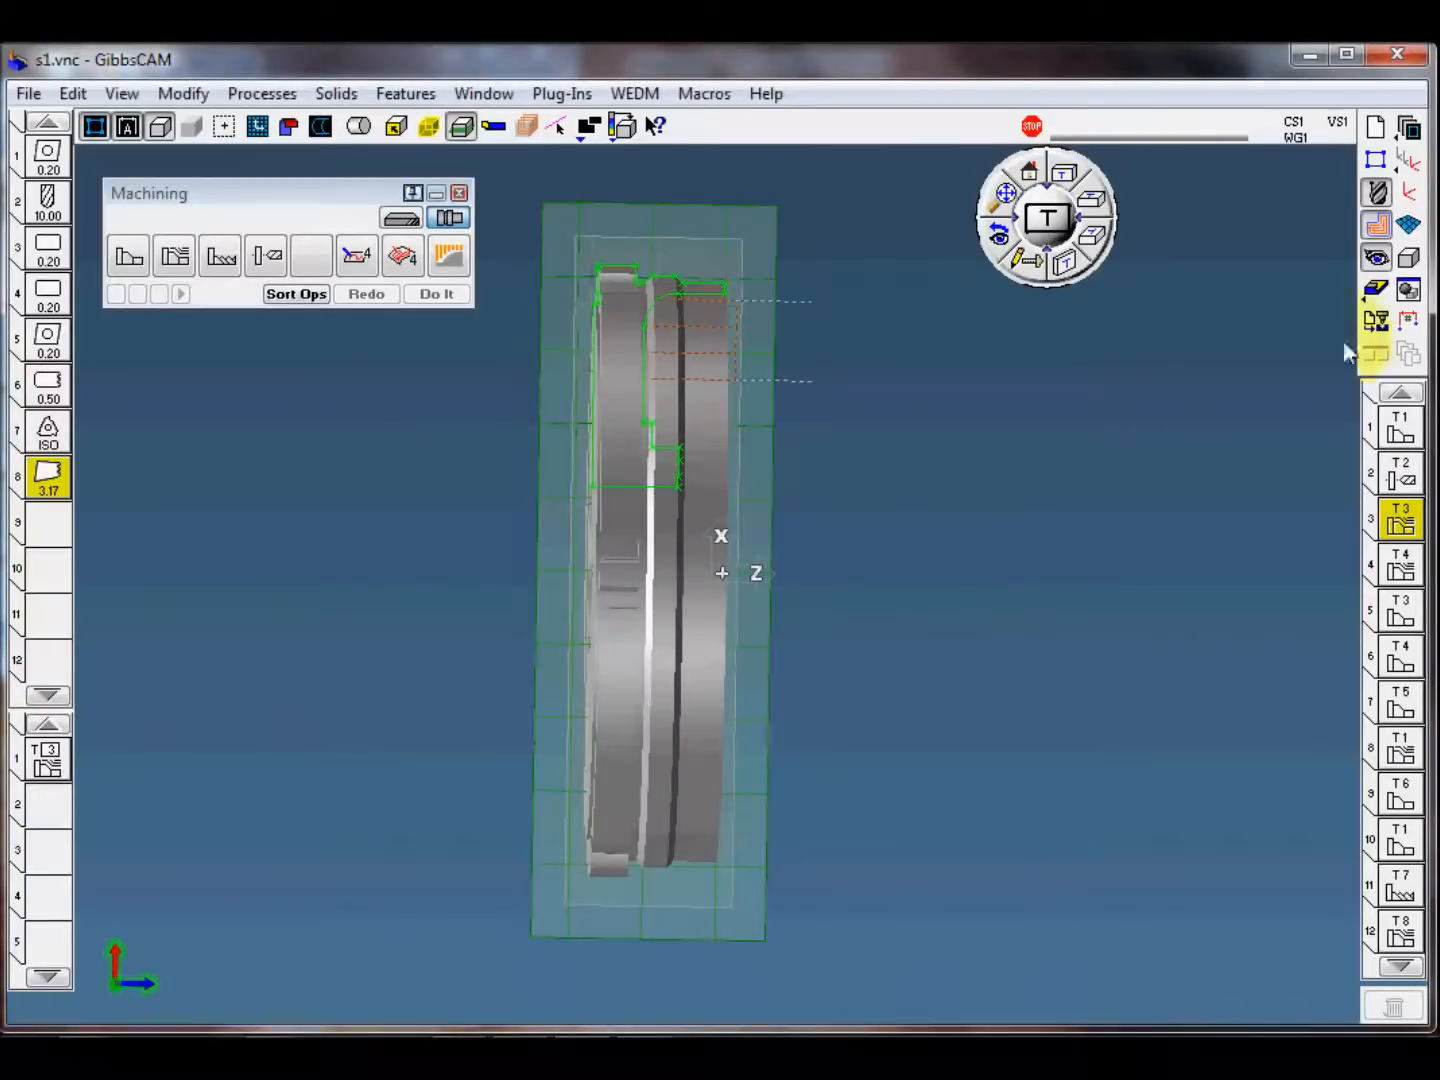
click(1376, 322)
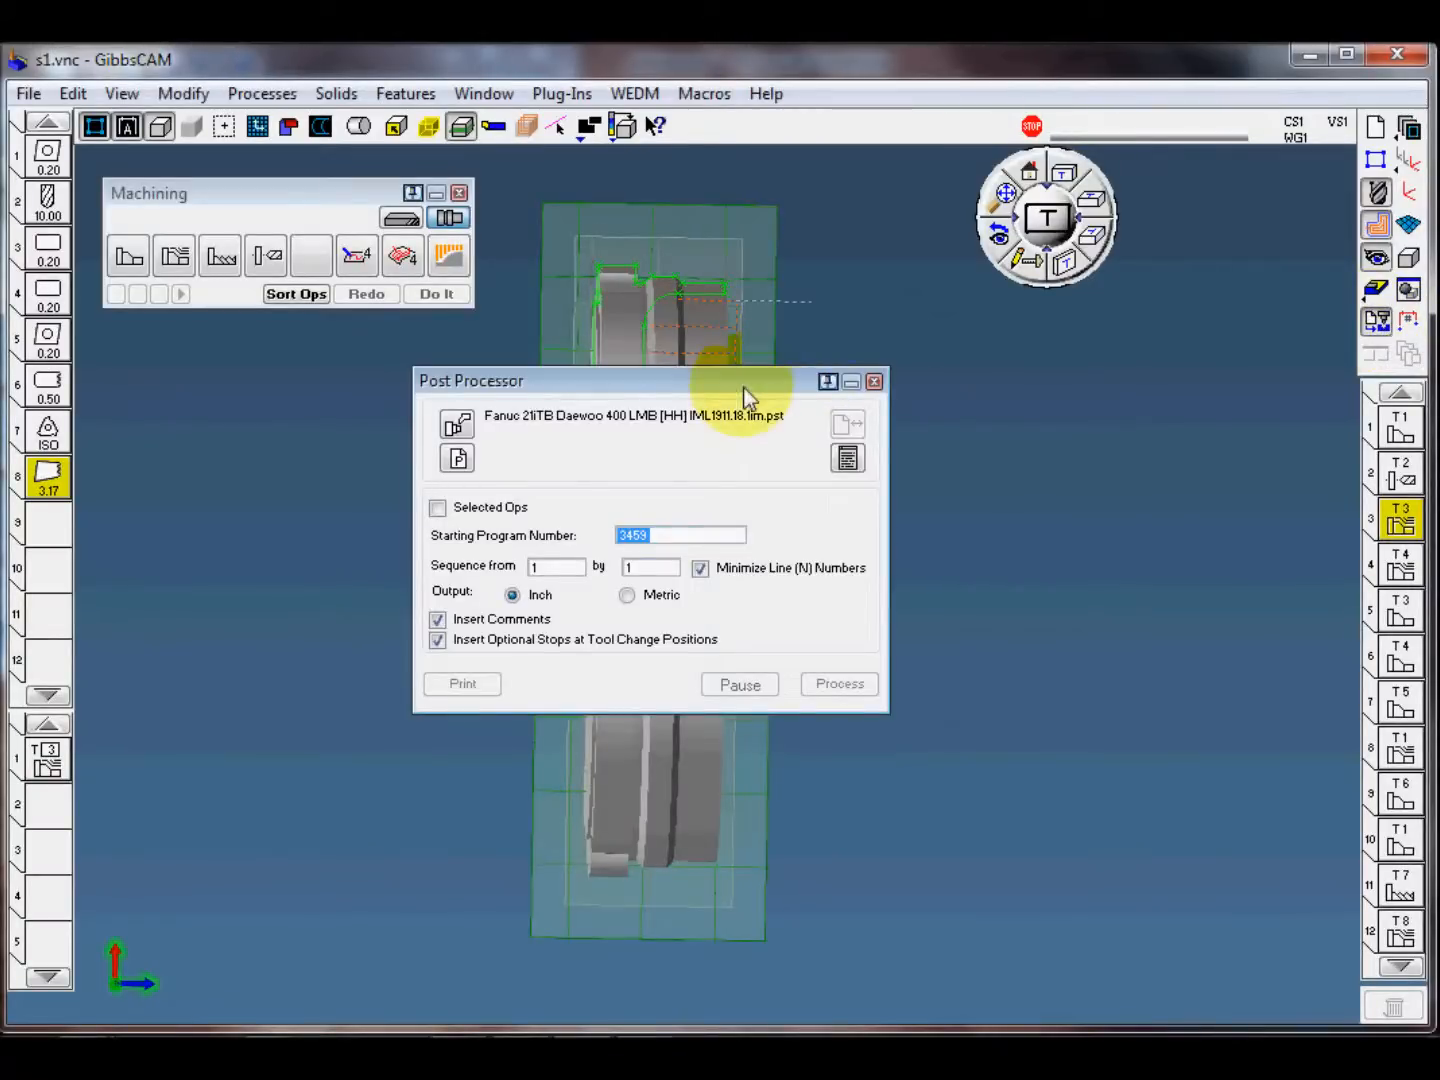
drag(743, 391, 769, 370)
click(490, 404)
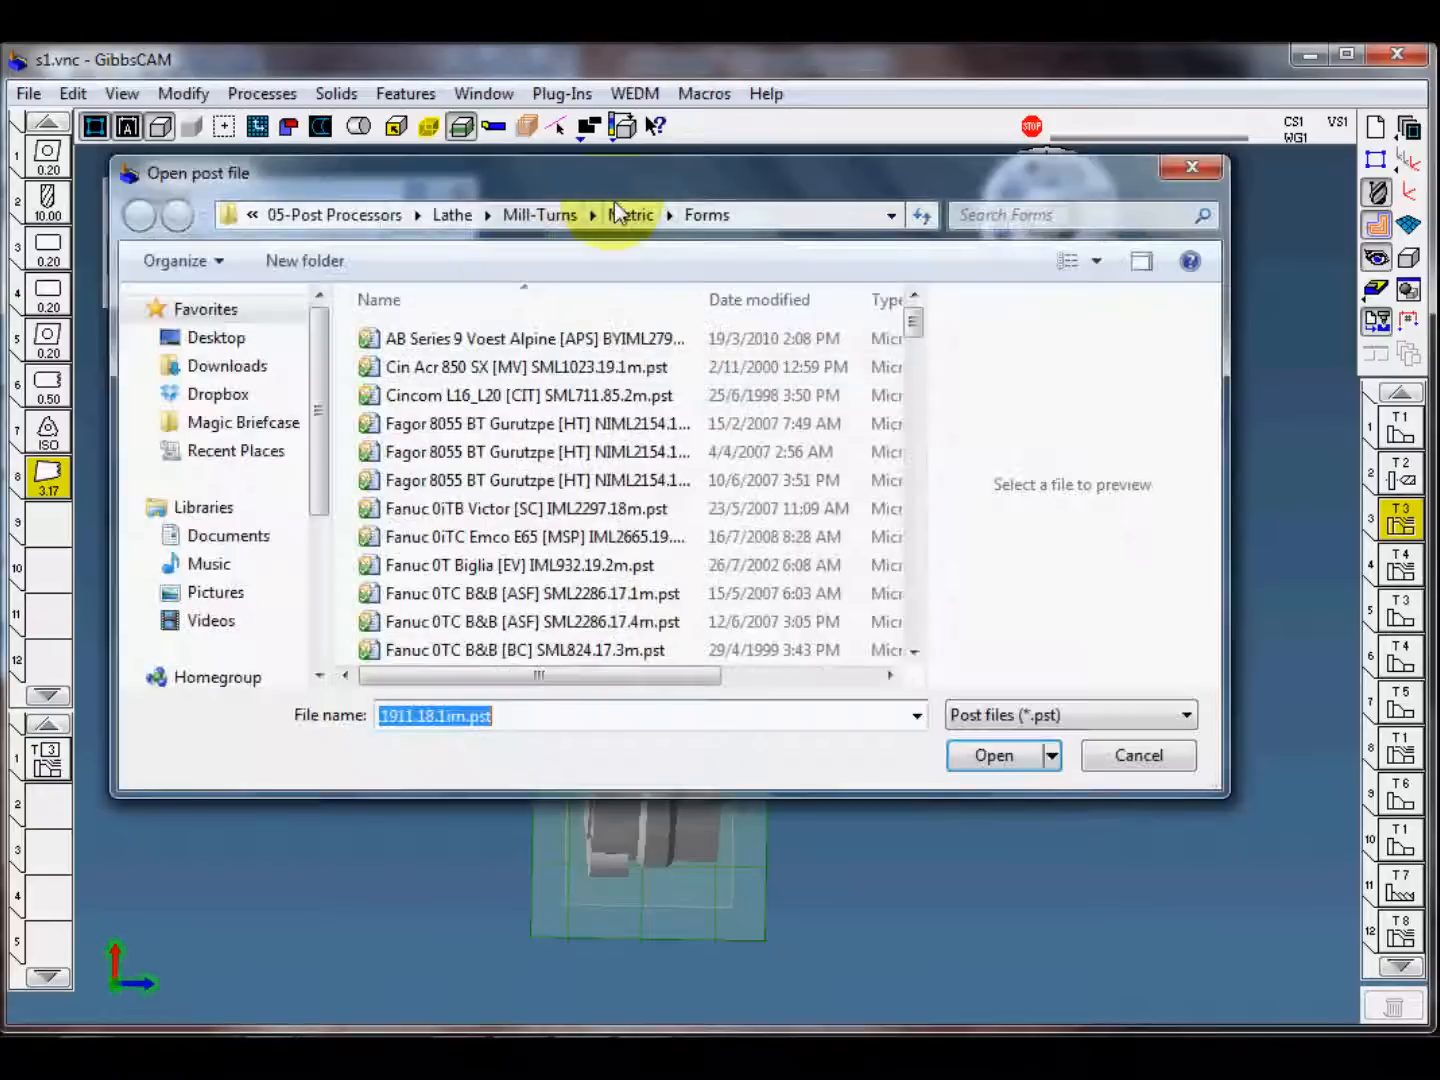
drag(629, 208, 633, 219)
drag(922, 352, 922, 433)
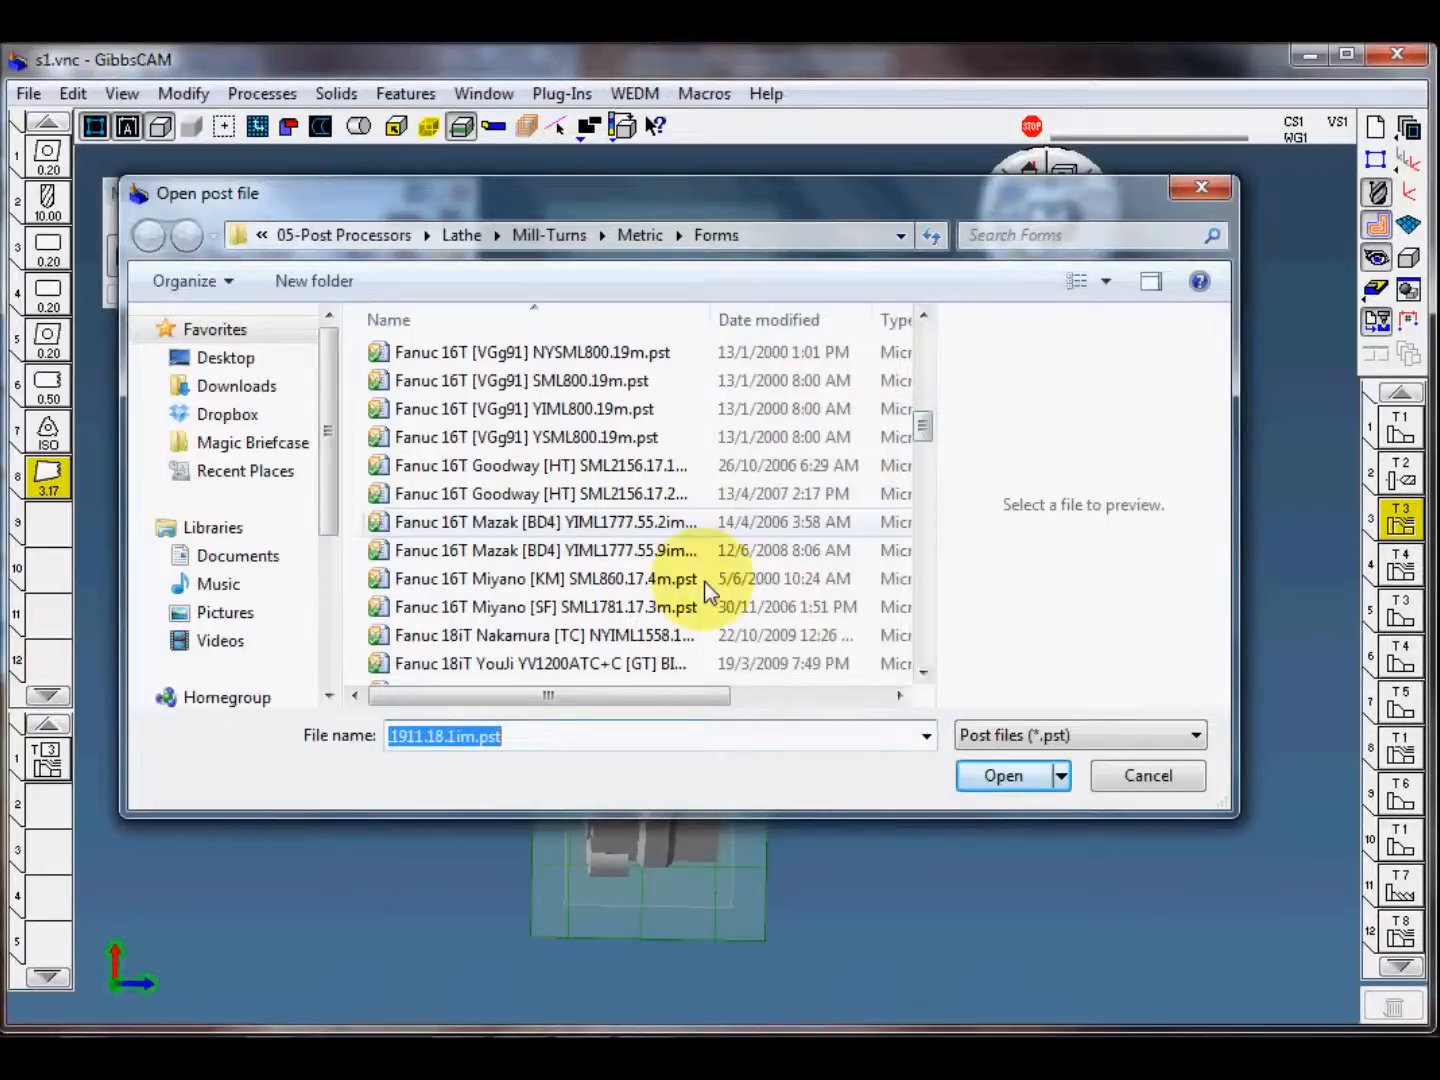
click(484, 466)
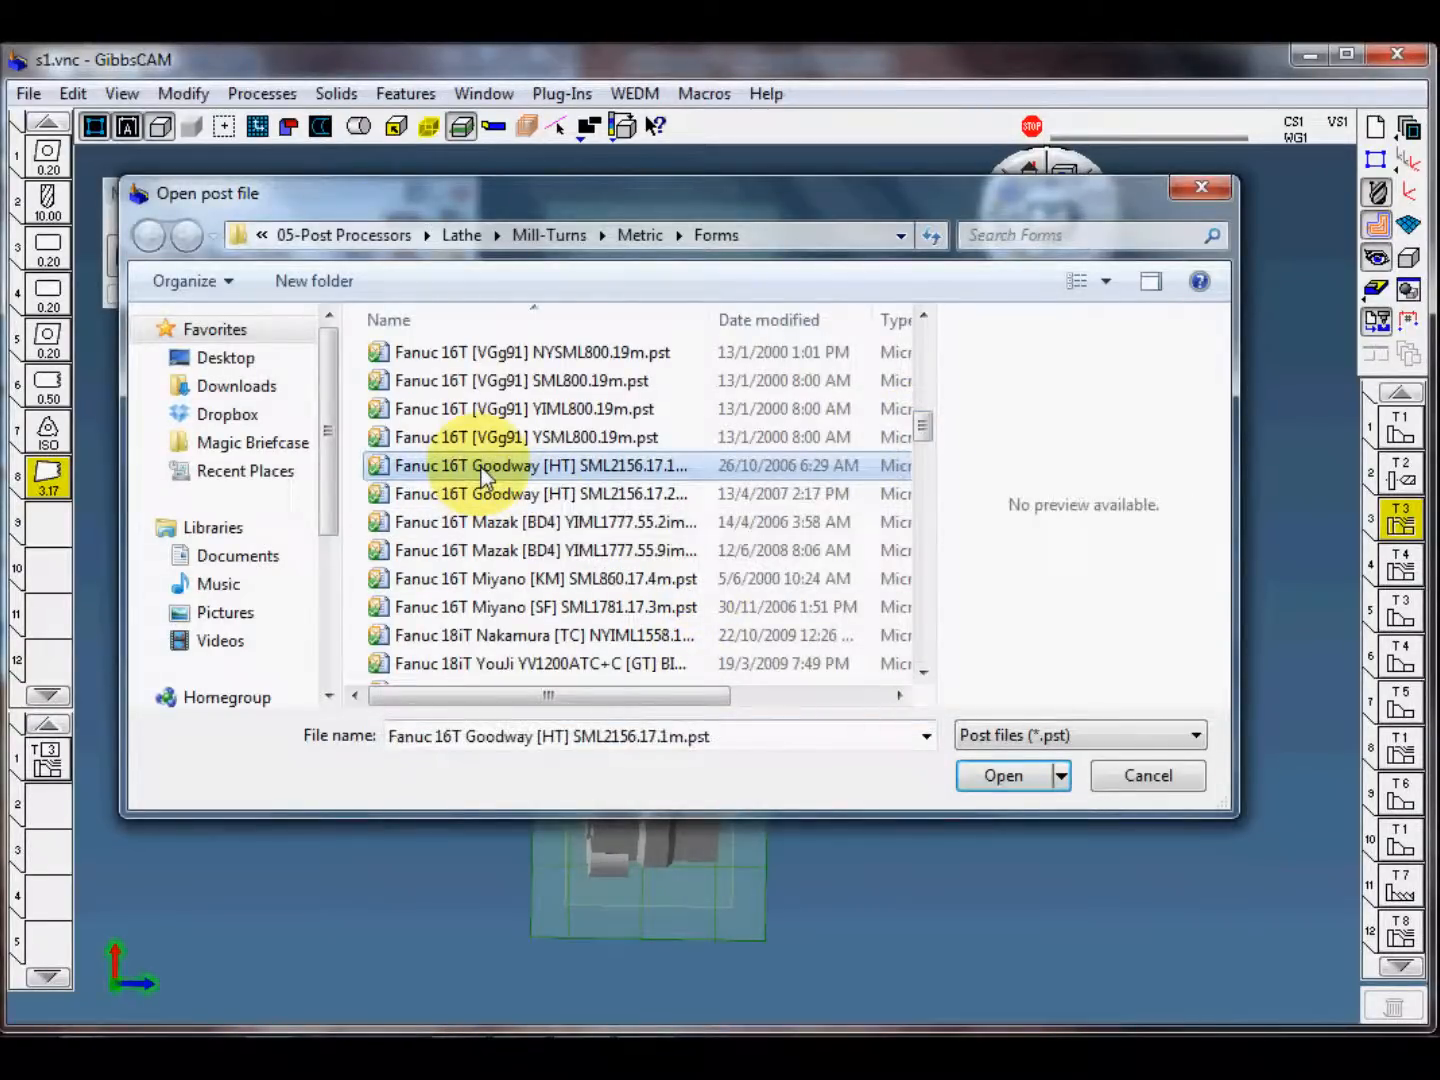
click(1004, 776)
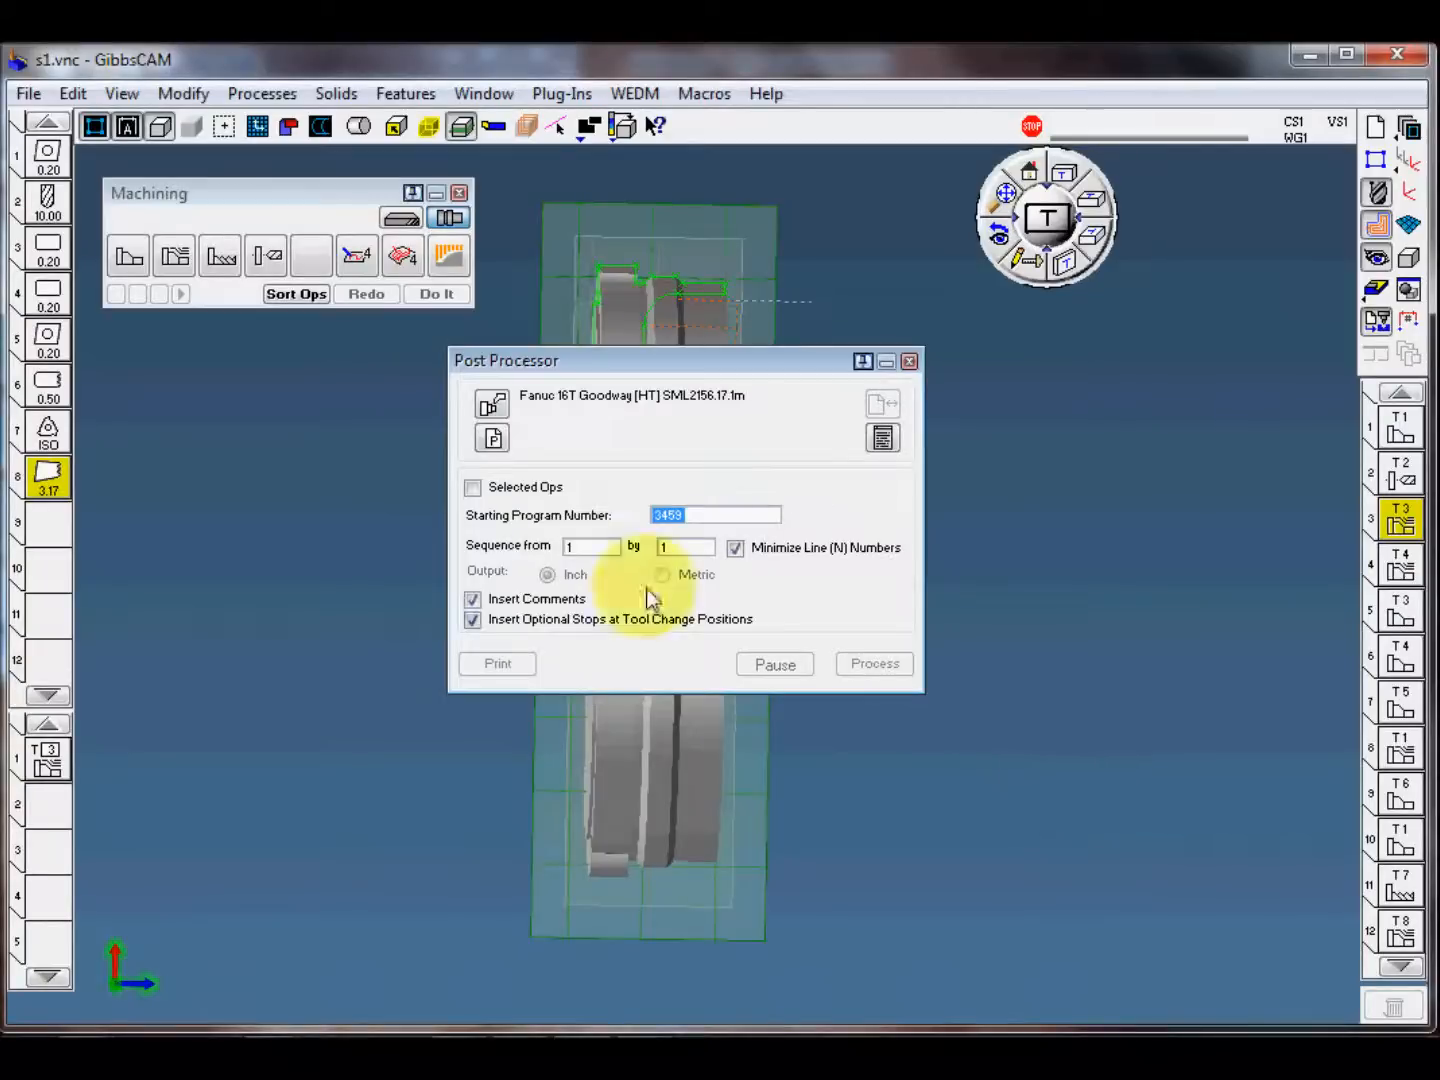
Step: Set the NC output file to s1.NCF in a folder on the DATA (D:) drive
drag(647, 373, 653, 364)
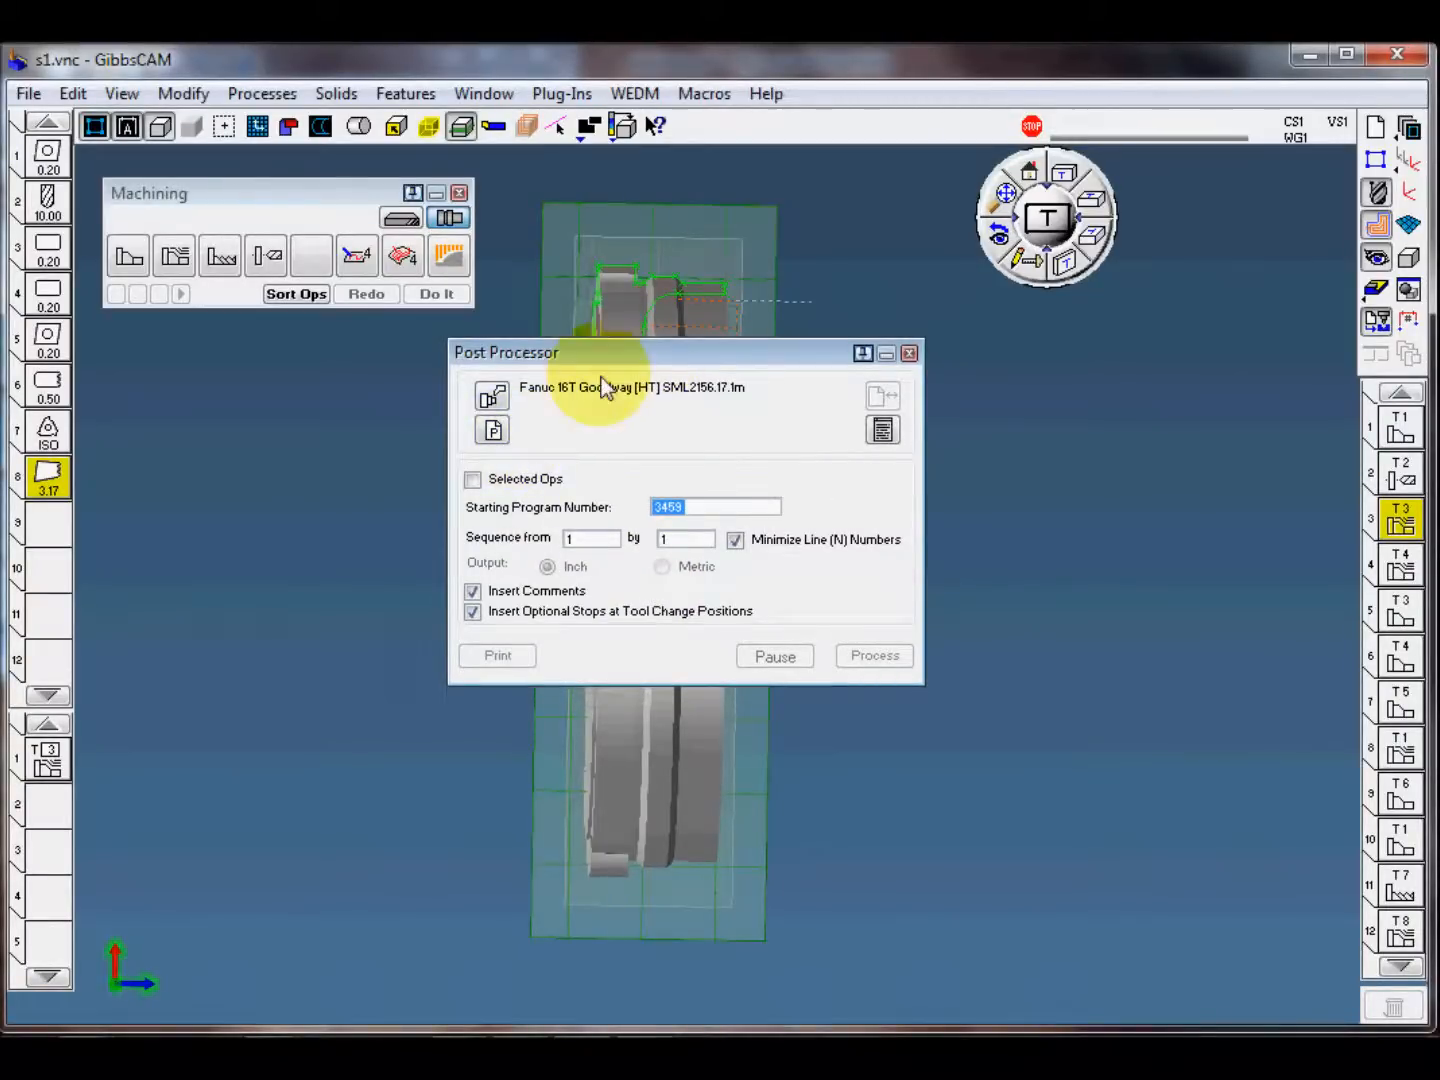
click(492, 430)
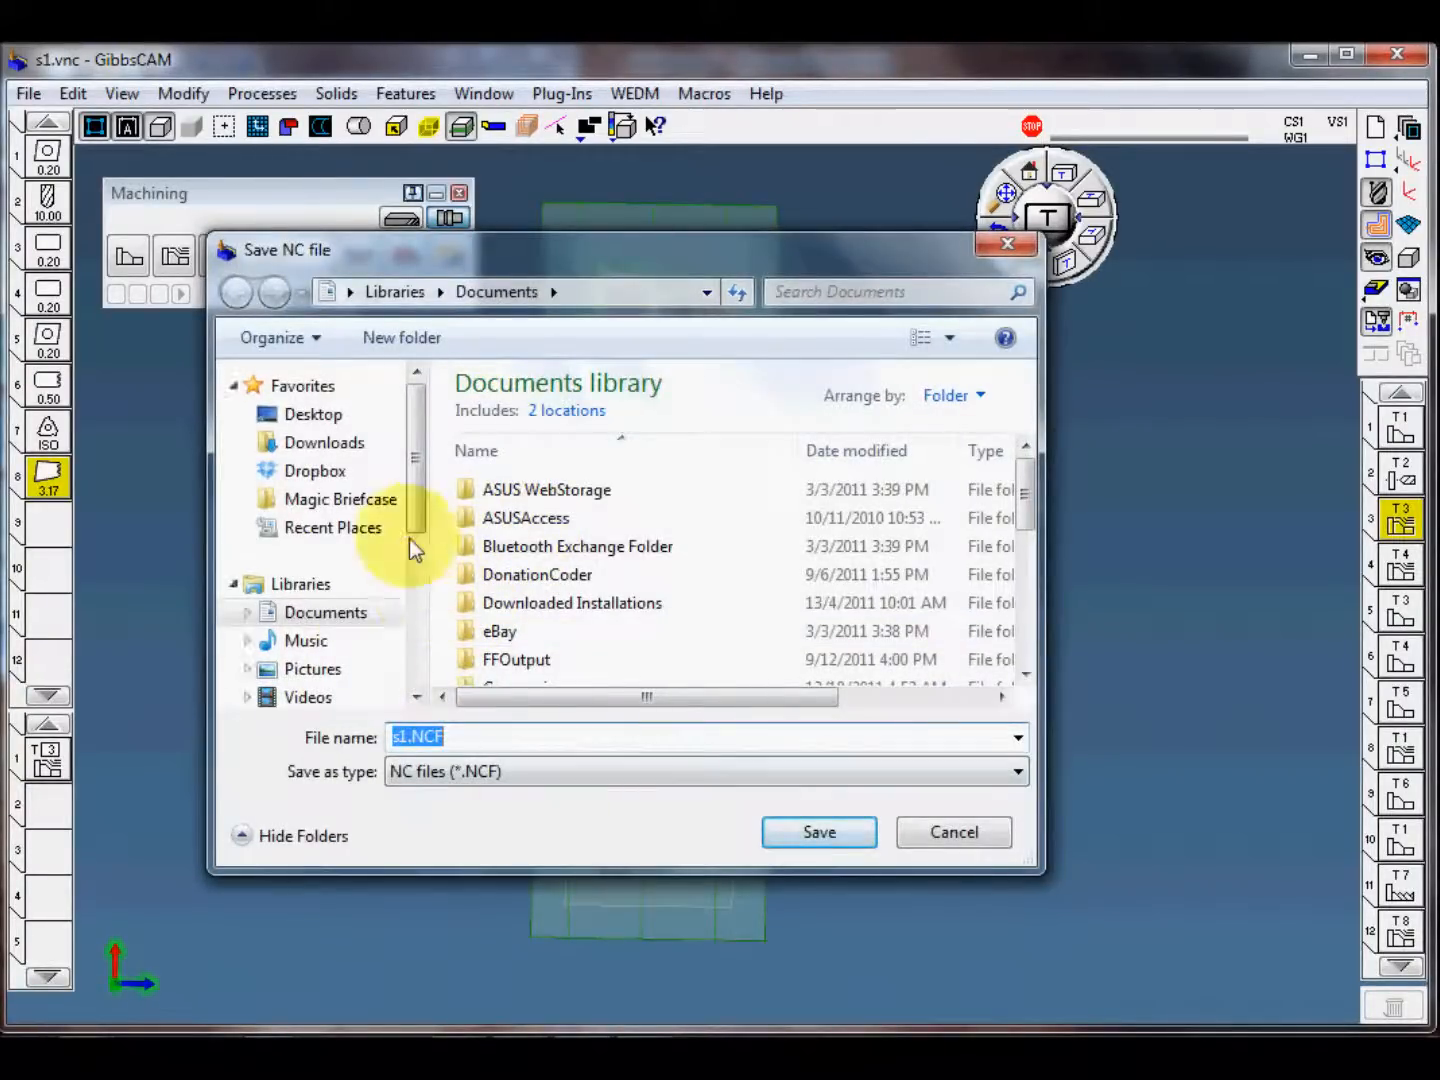
click(318, 414)
double_click(522, 465)
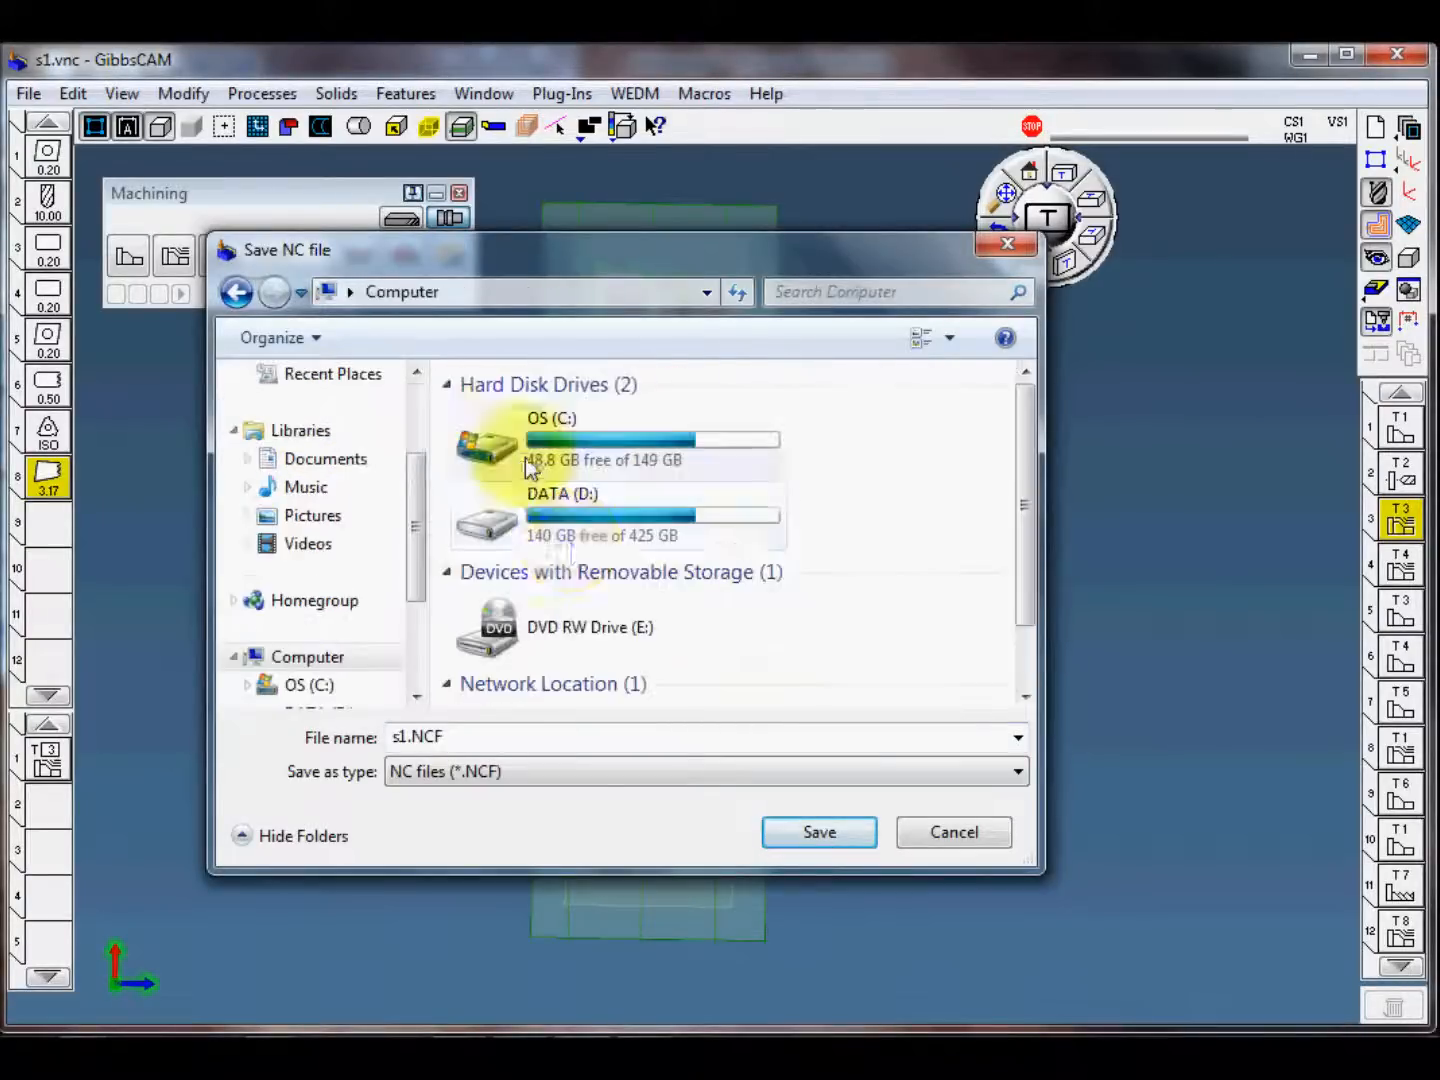
double_click(672, 505)
click(626, 614)
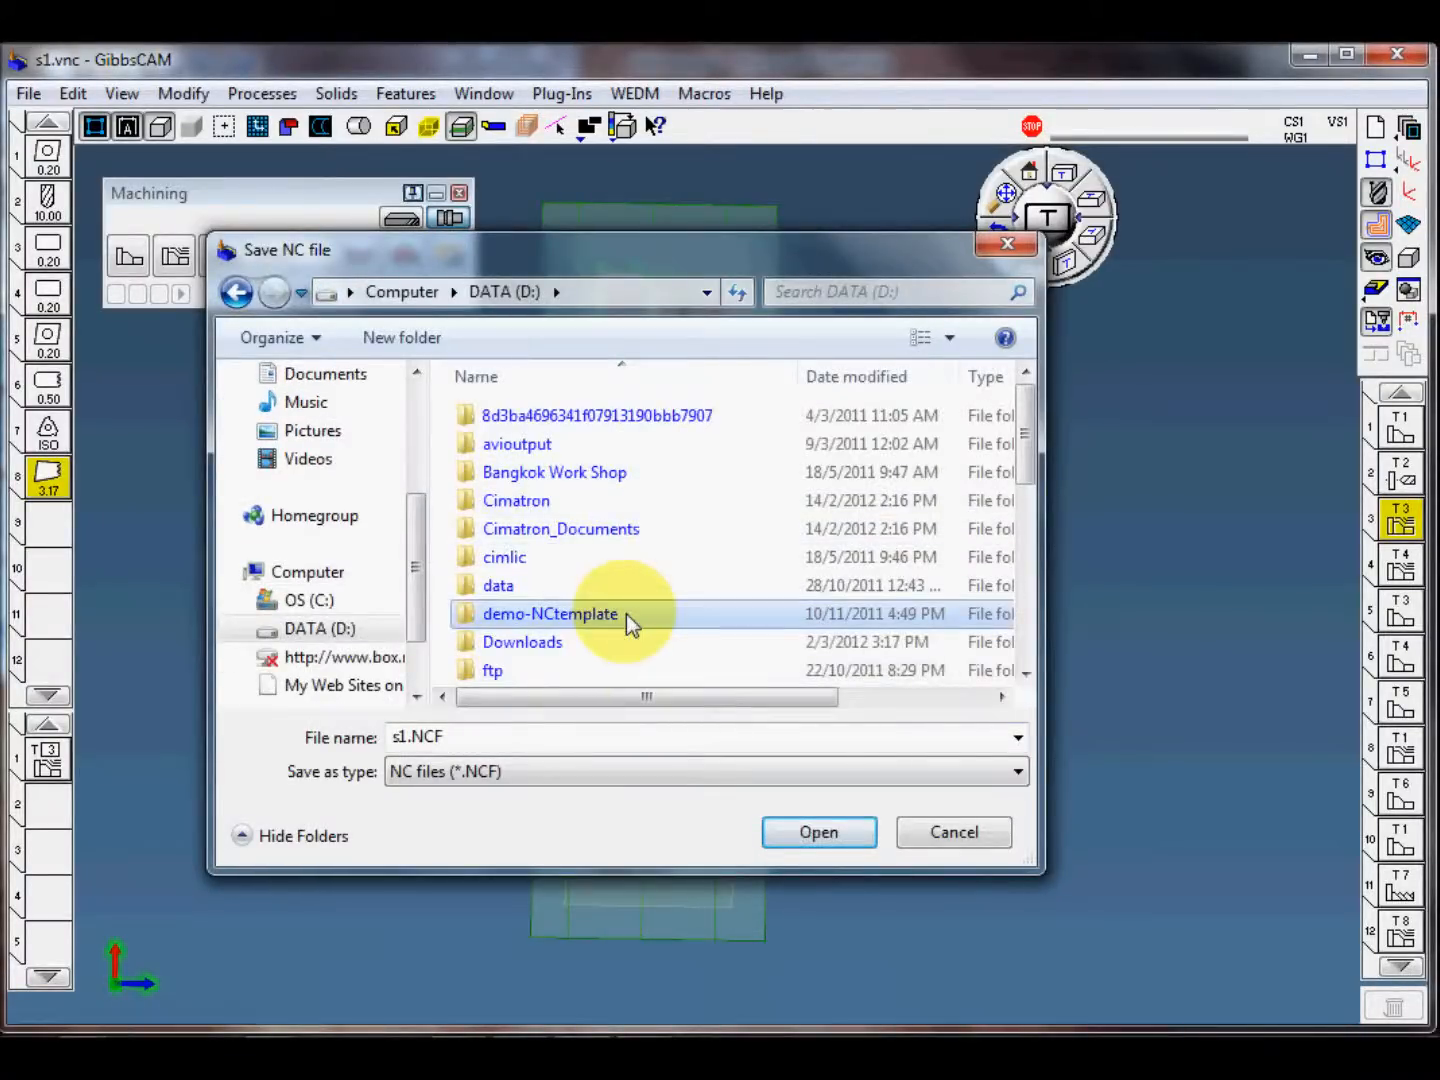
scroll(625, 613, down, 5)
click(570, 642)
double_click(537, 648)
click(819, 833)
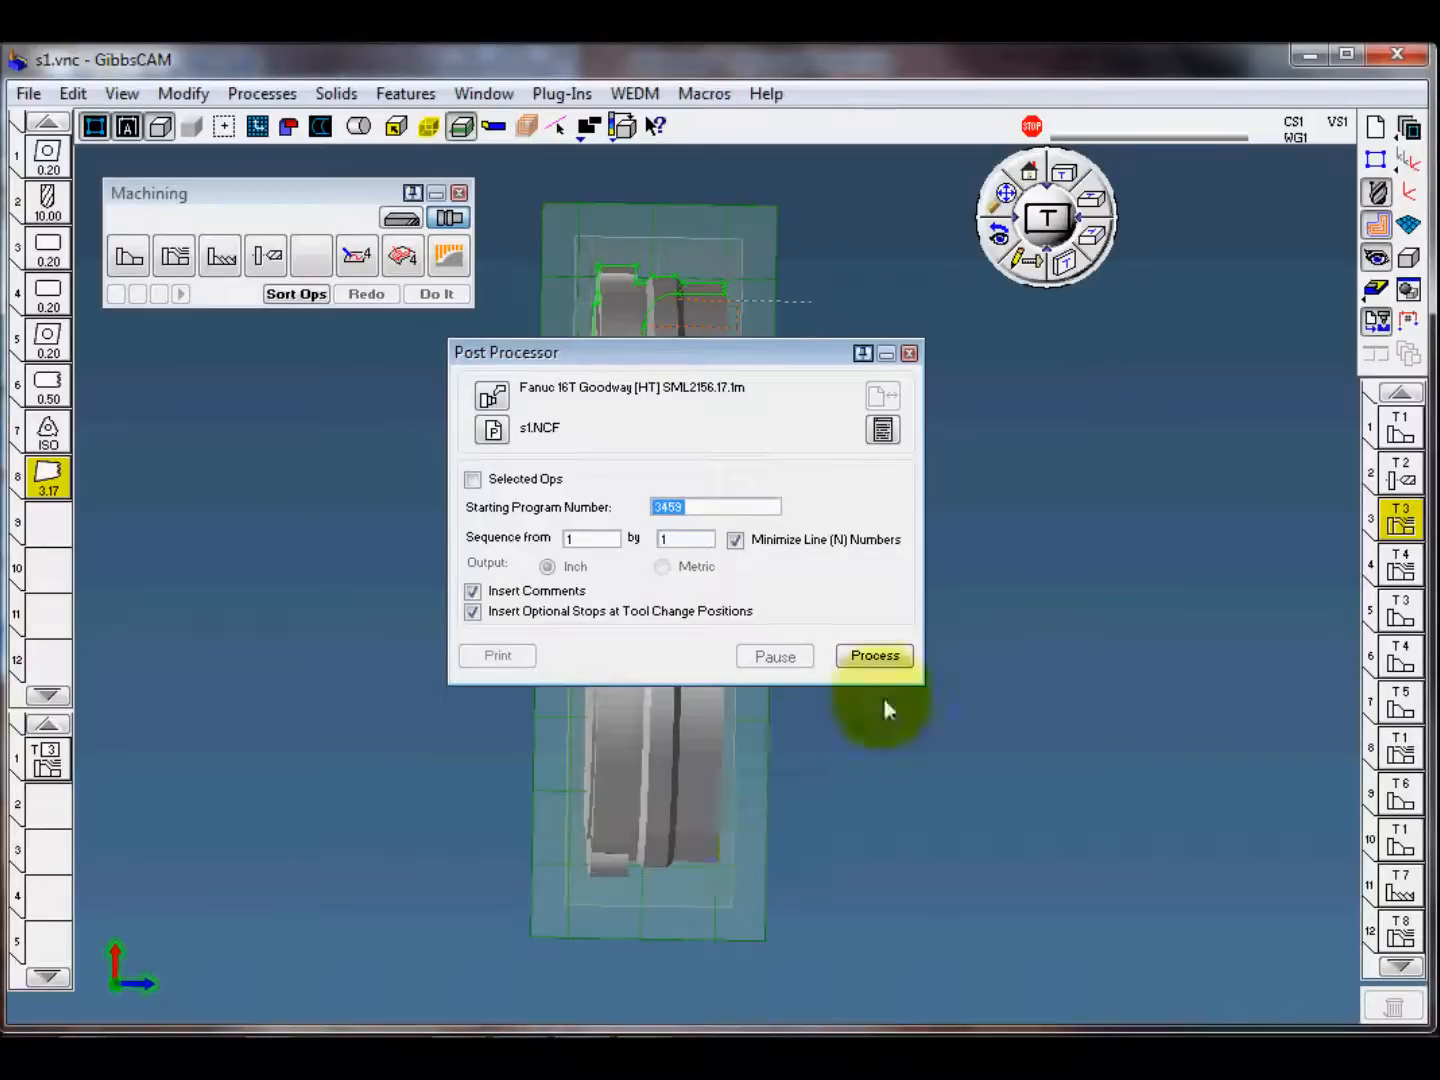
Step: Post-process the operations to s1.NCF, review the resulting G-code, and close the code listing and post processor
click(884, 658)
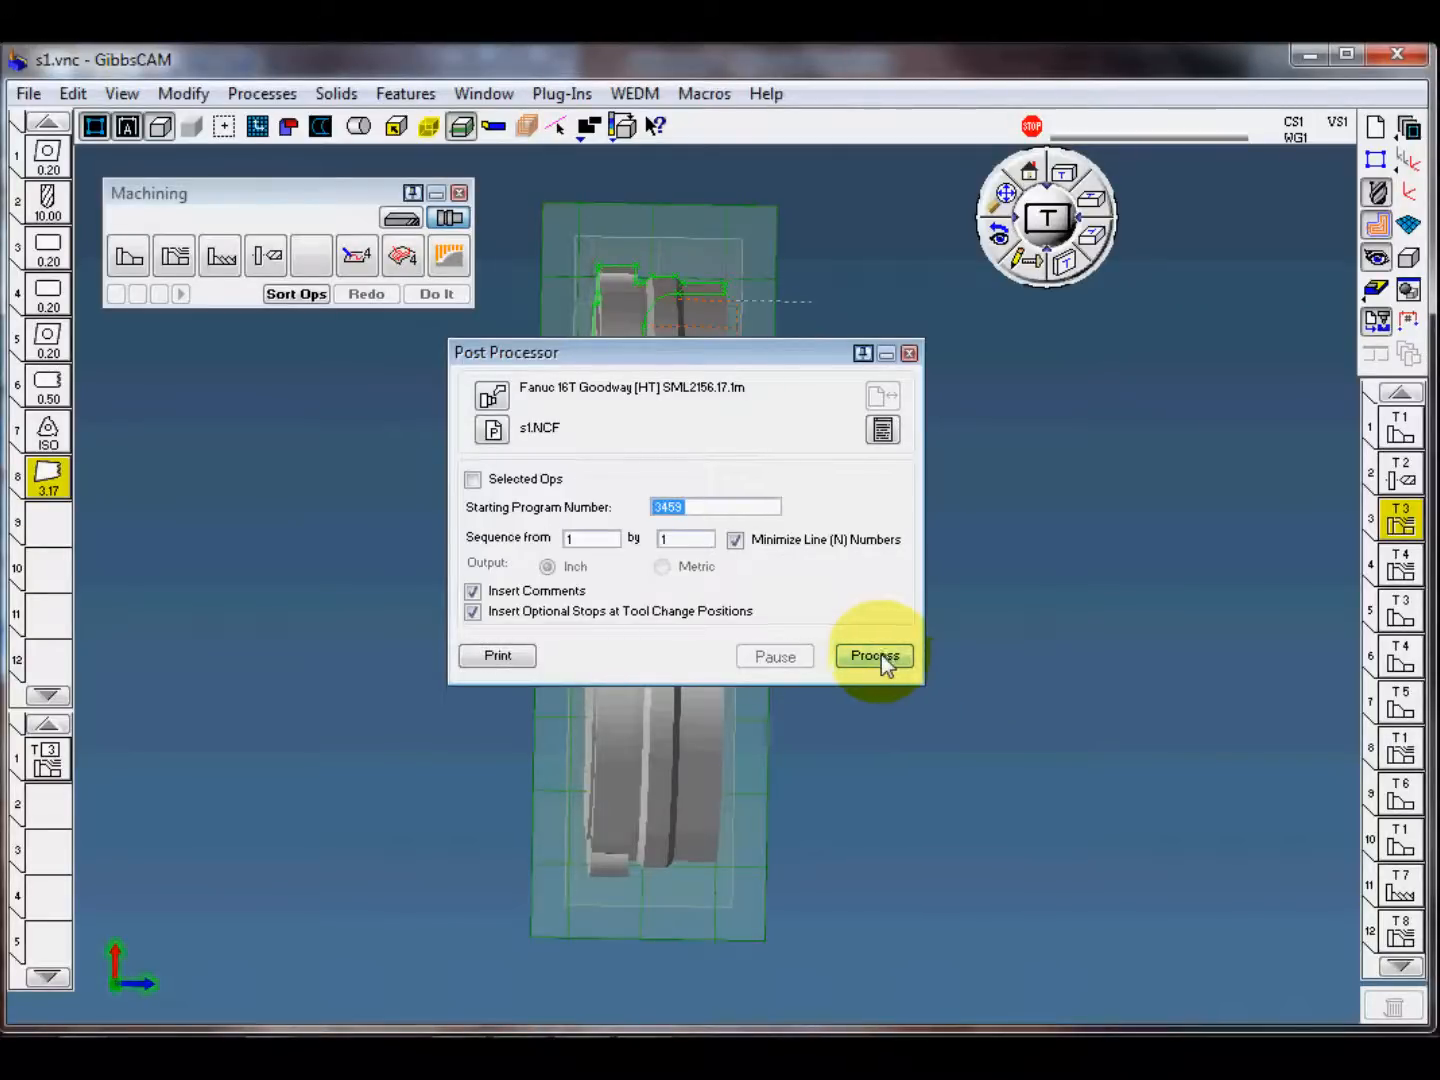
click(883, 430)
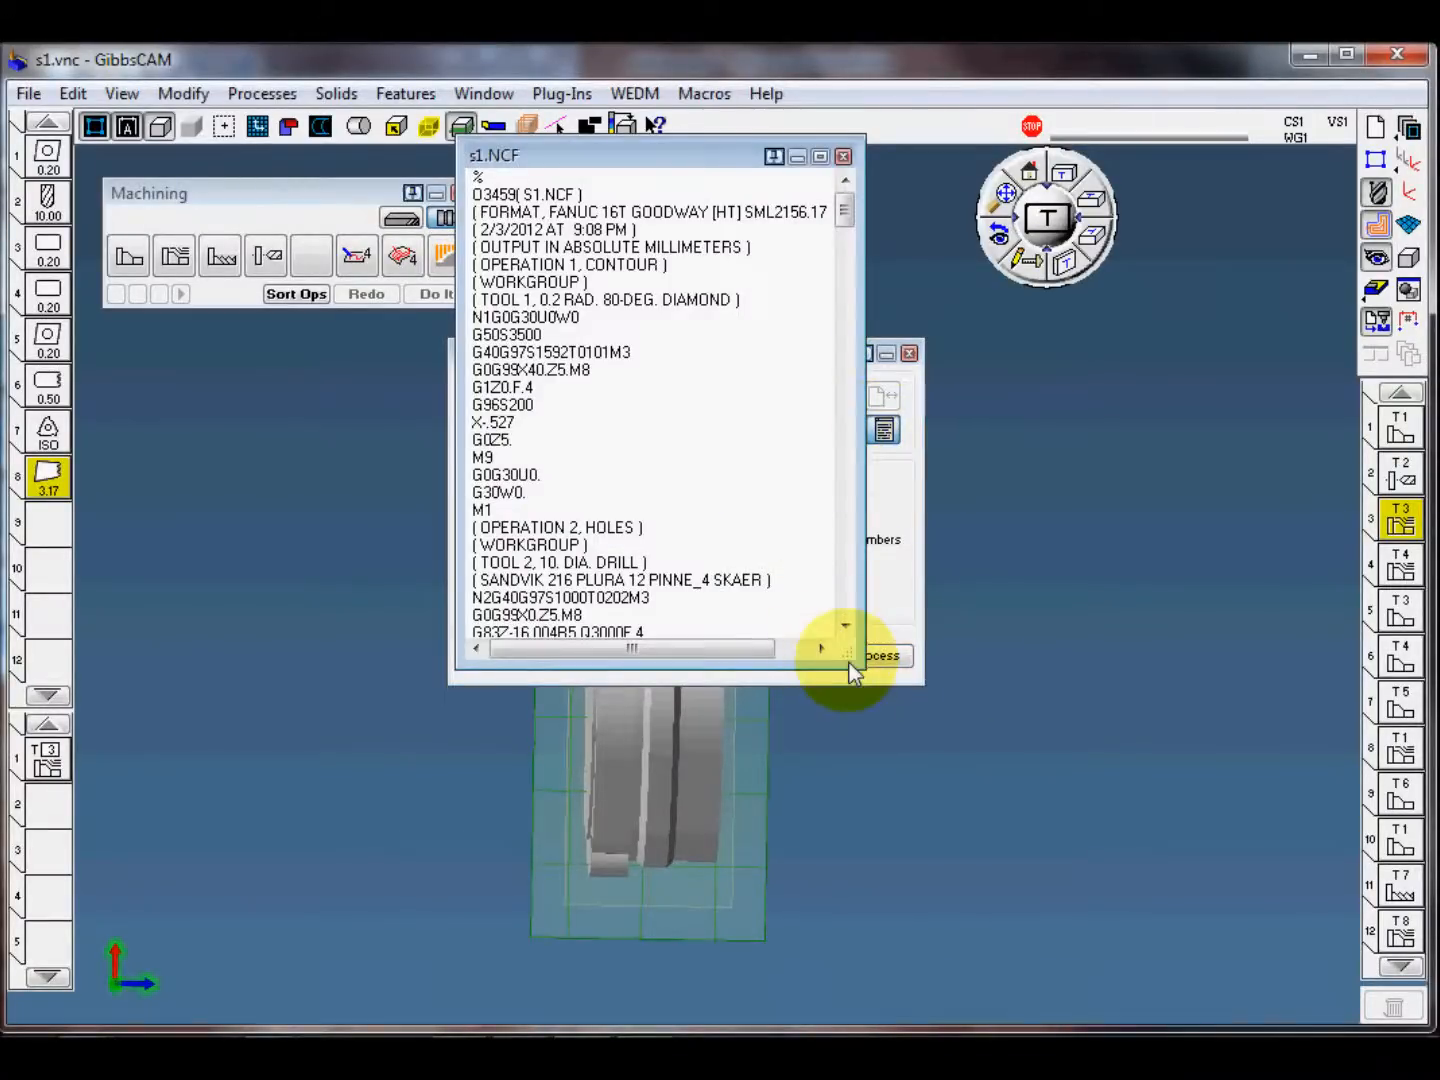
scroll(751, 530, down, 5)
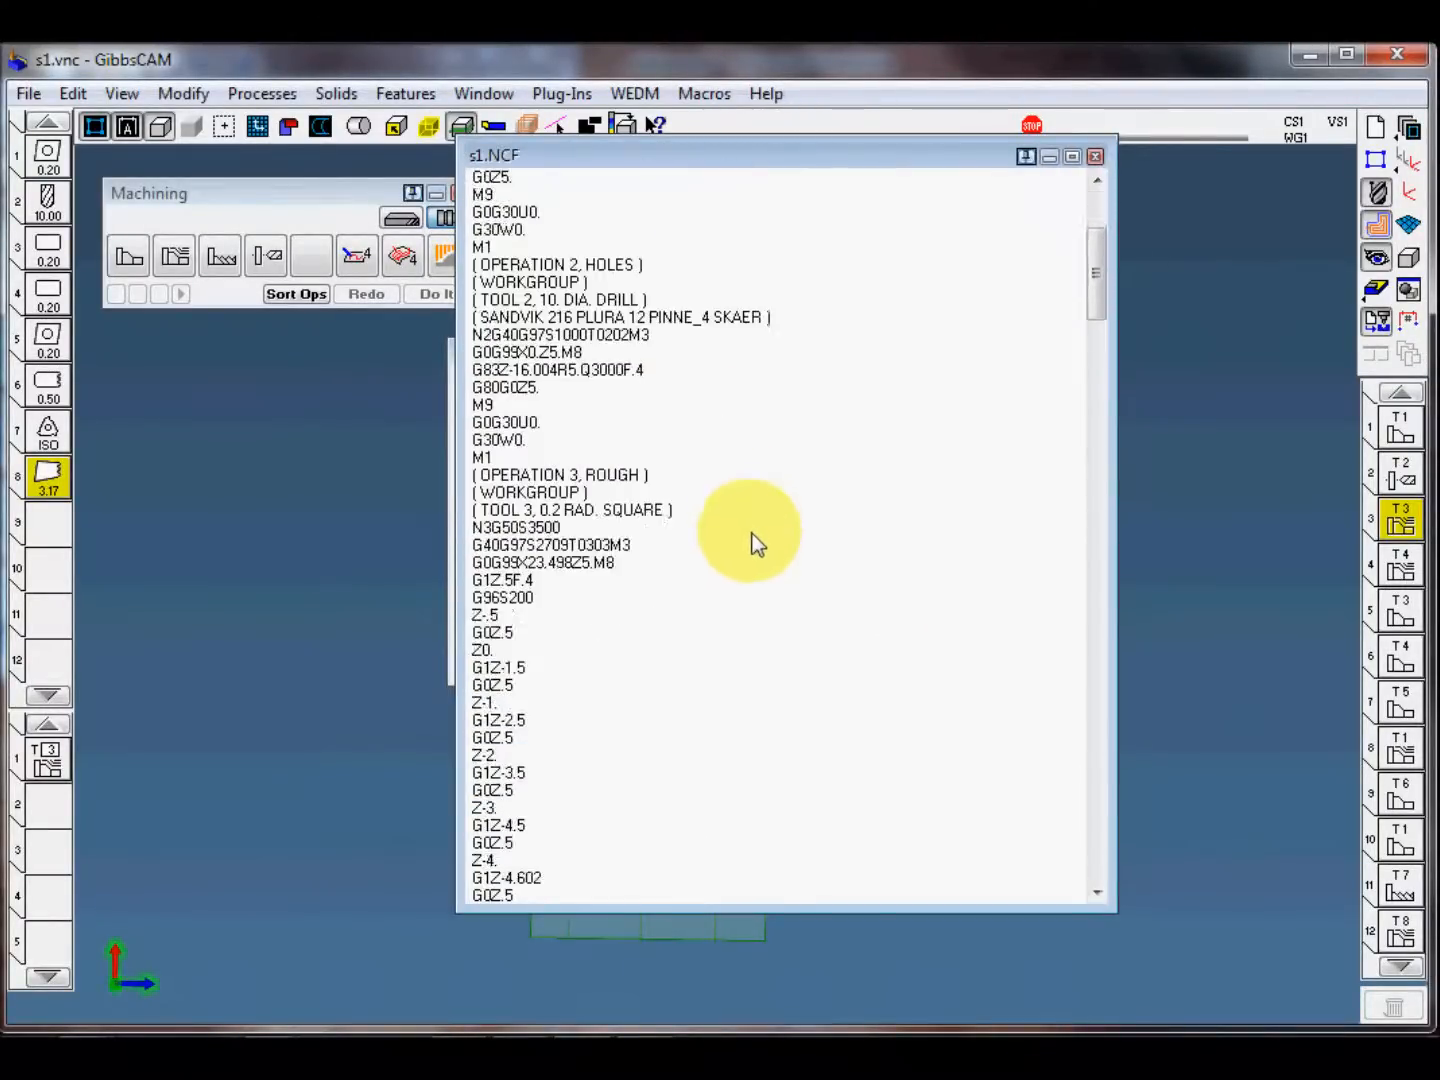
scroll(753, 560, down, 19)
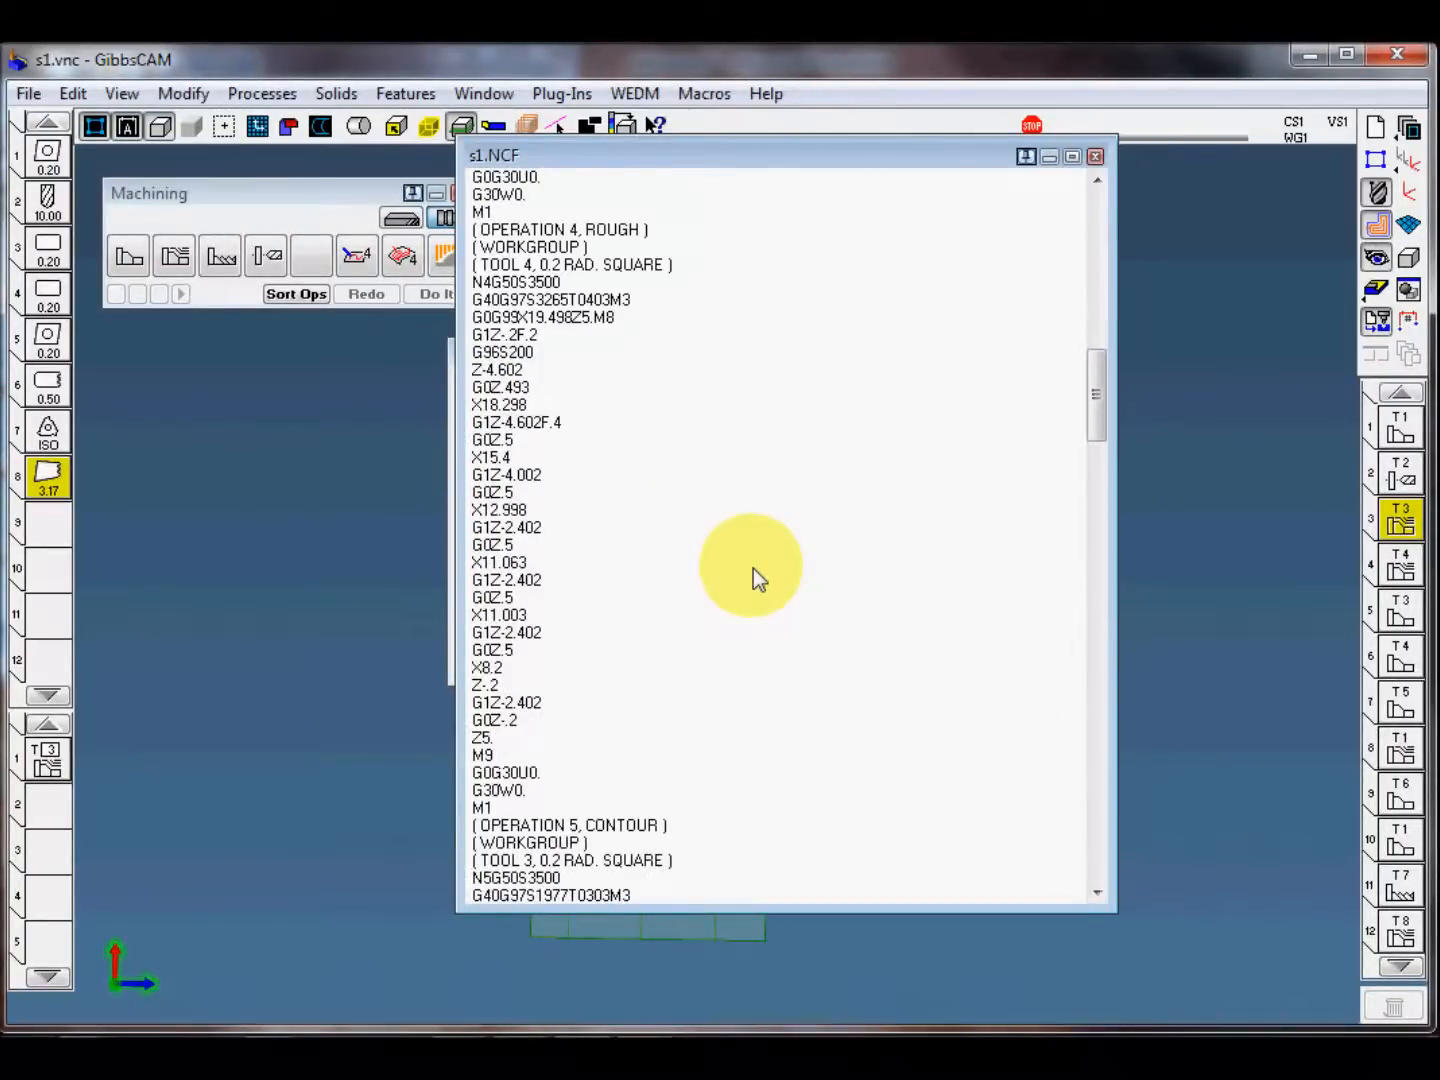
scroll(760, 592, up, 20)
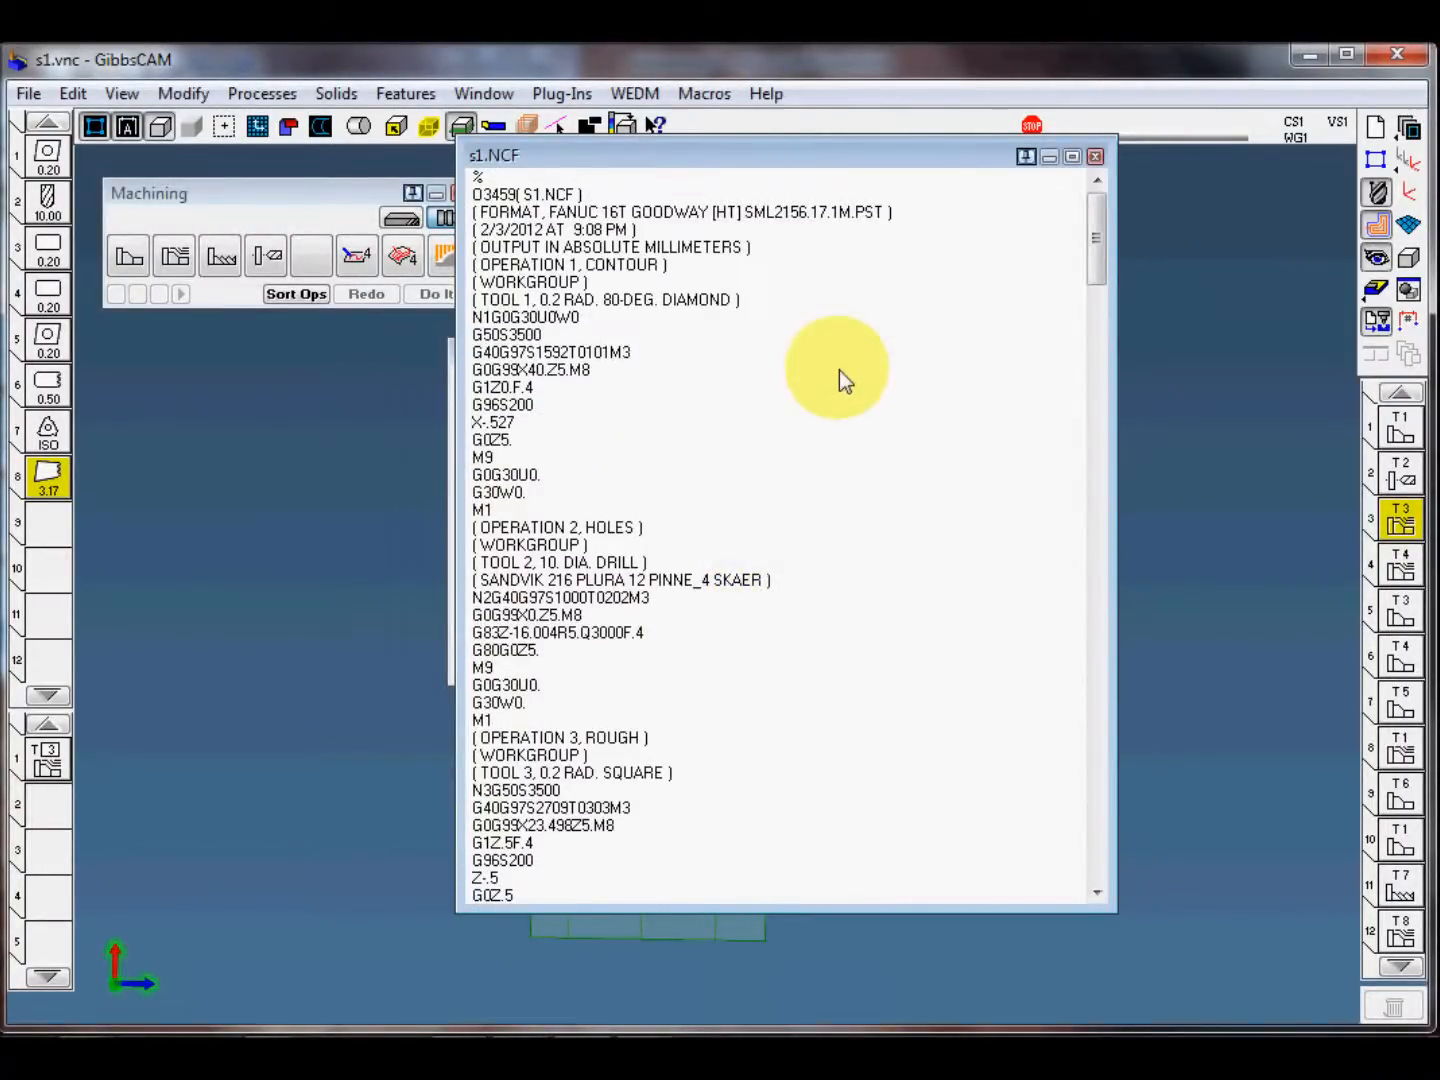
drag(819, 158, 781, 220)
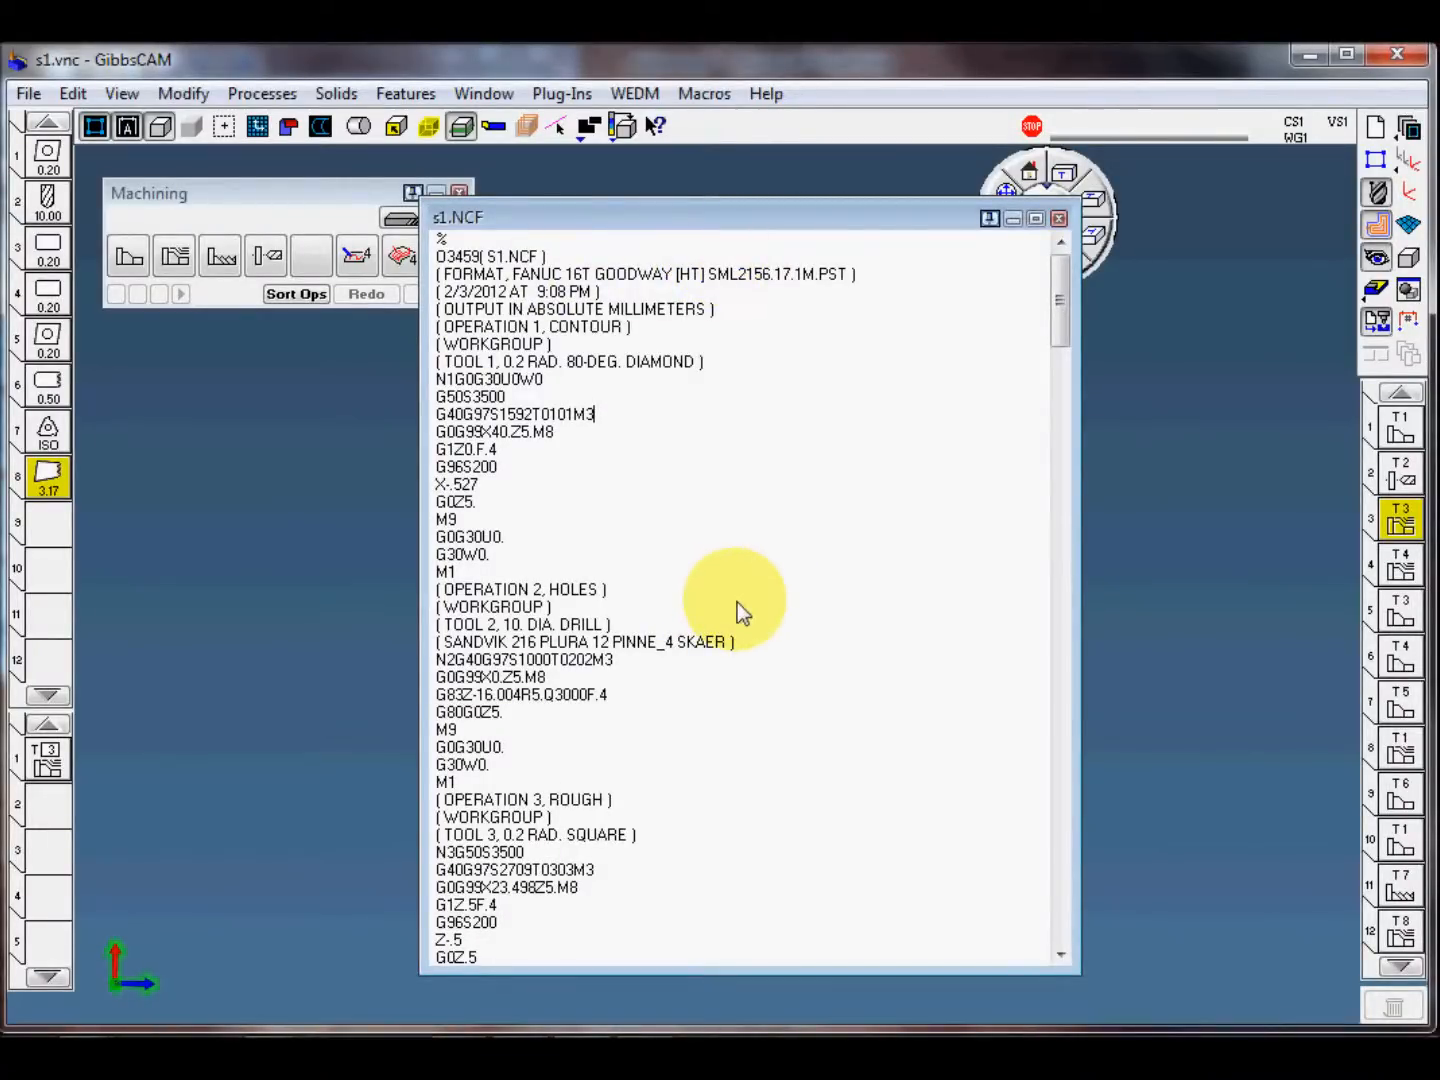
click(1057, 221)
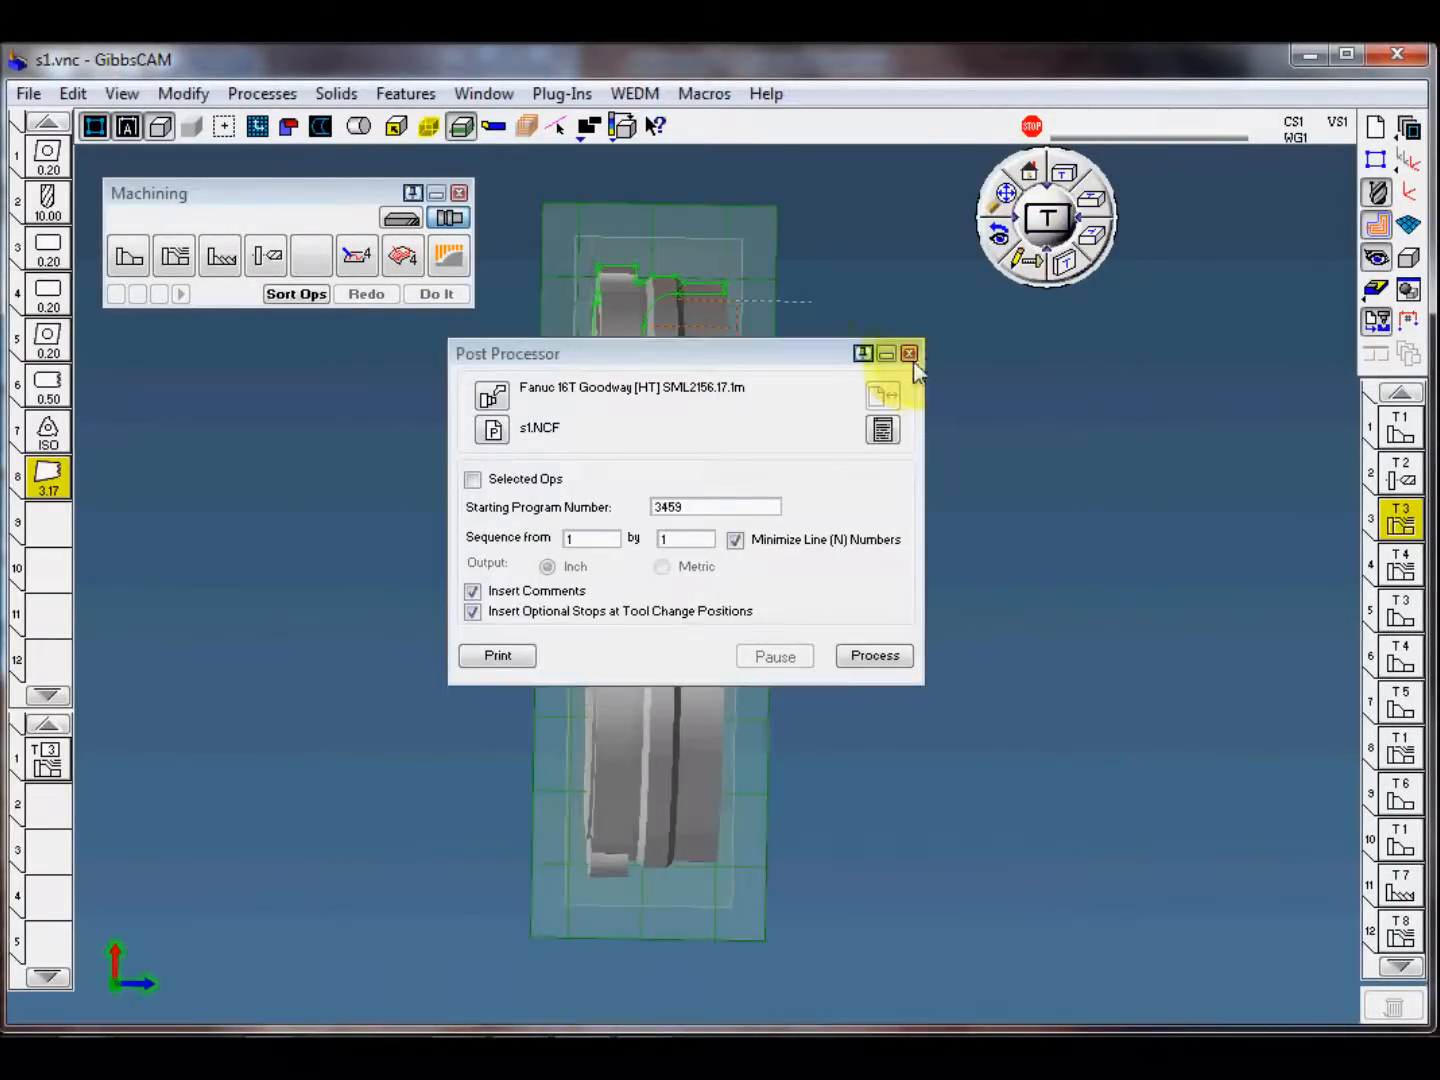
click(909, 354)
Step: Inspect the process parameters of the T3 rough operation and the post processor settings, closing both without changes
mouse_move(890, 537)
middle_down()
mouse_move(926, 507)
mouse_move(913, 518)
middle_up()
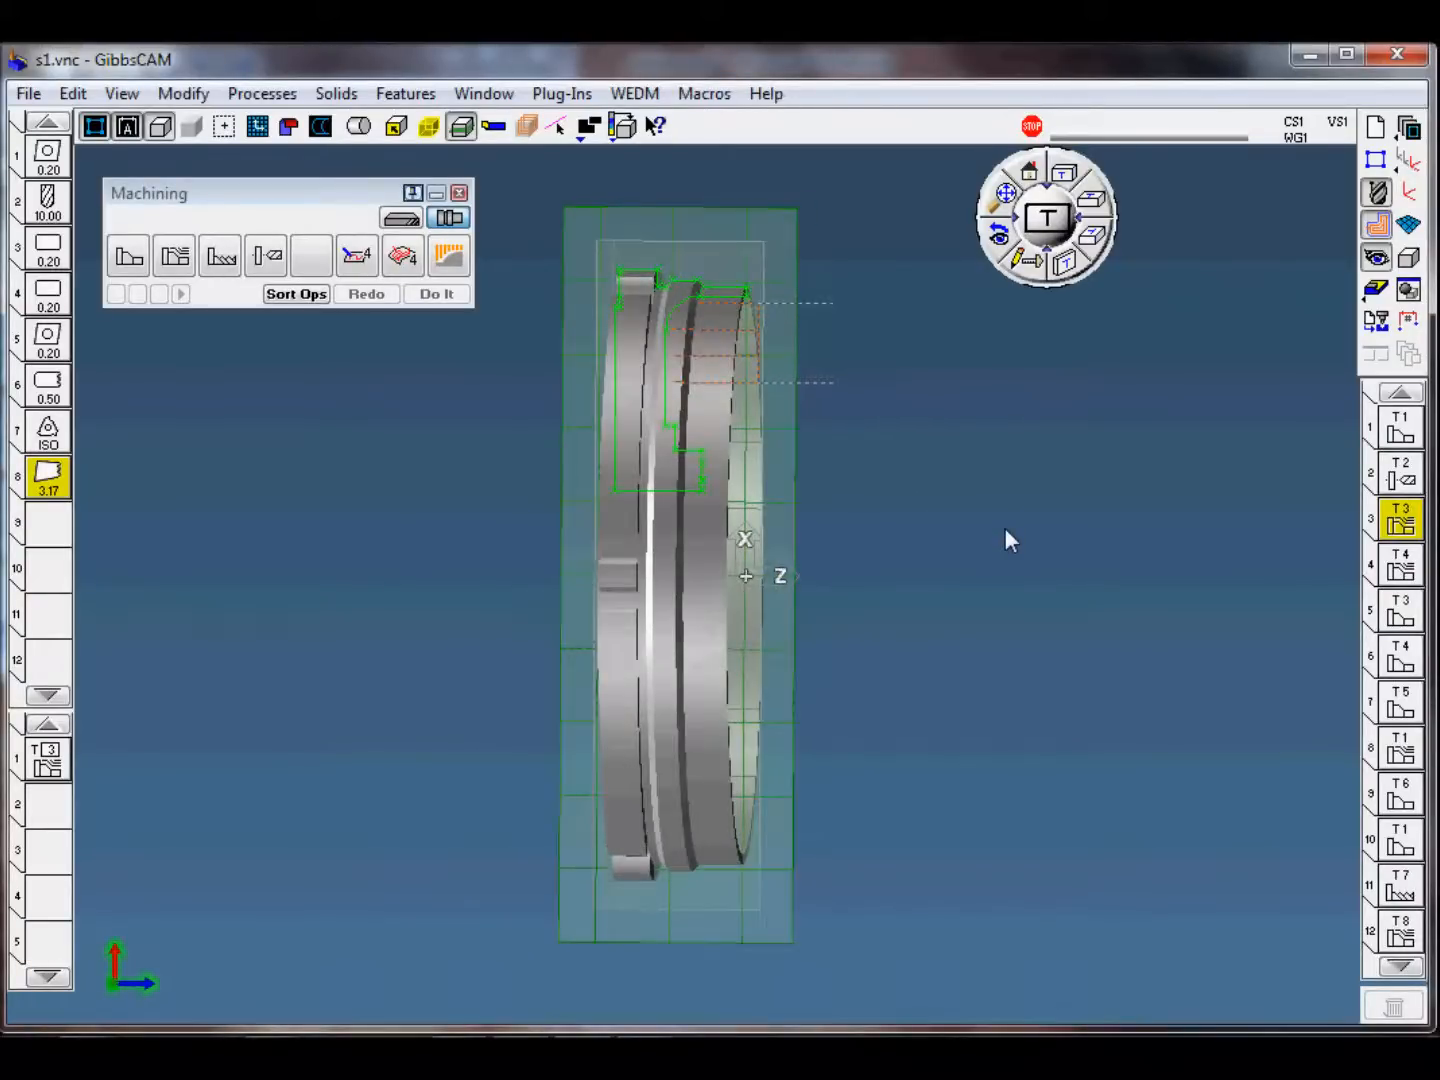
middle_drag(1006, 540, 994, 577)
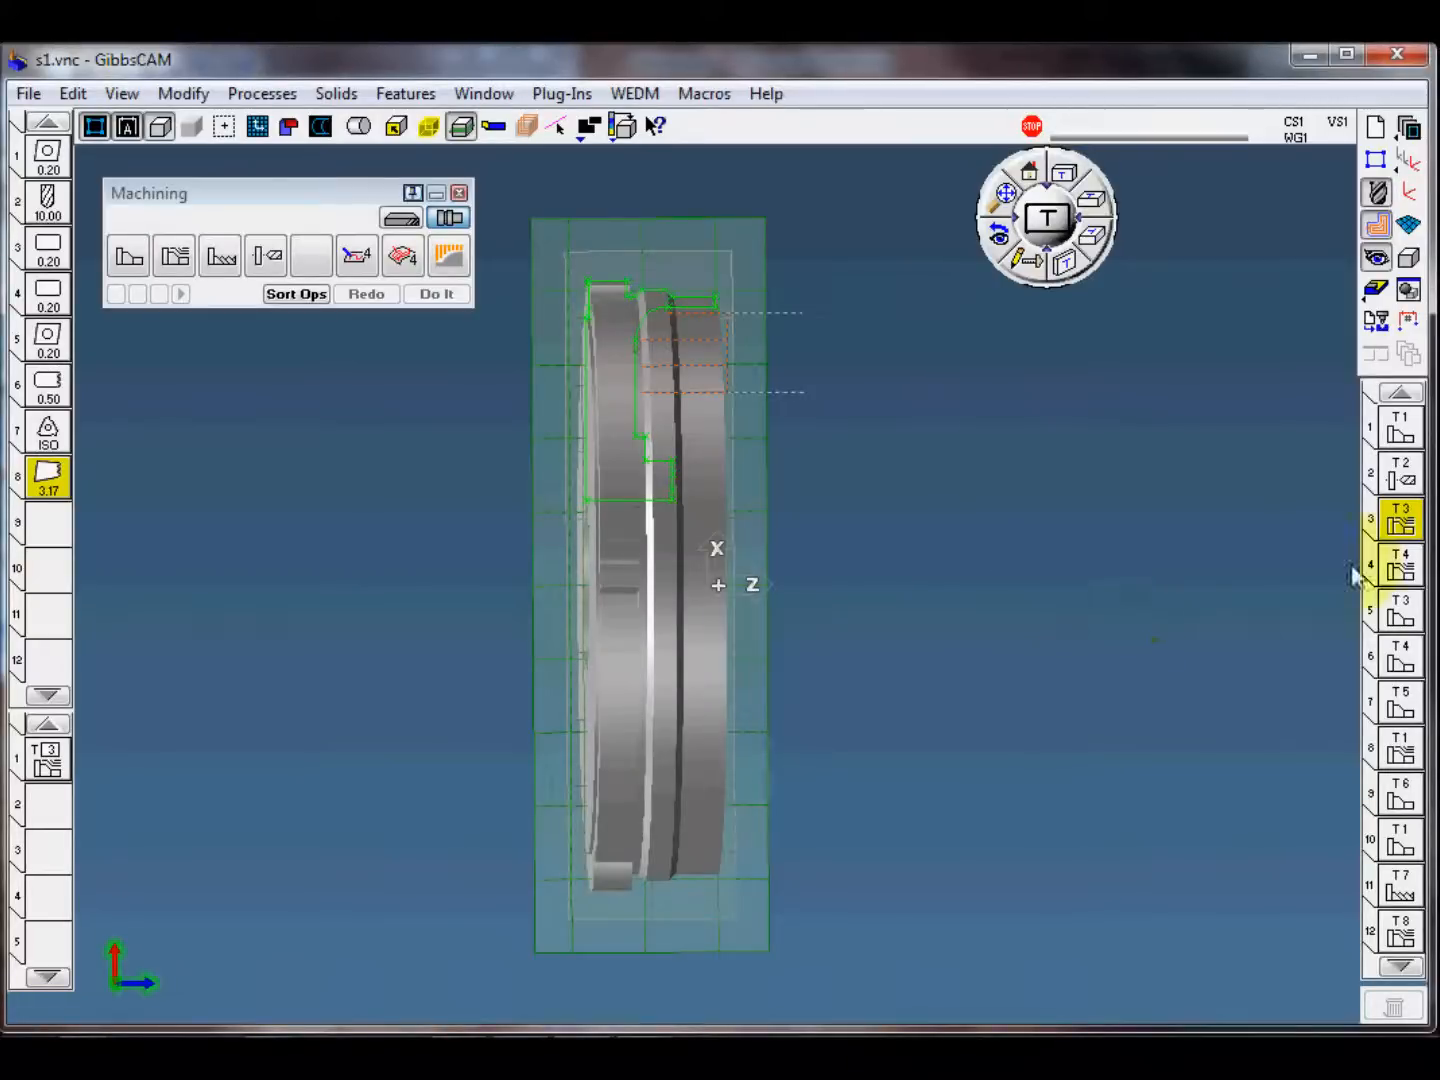
click(1398, 532)
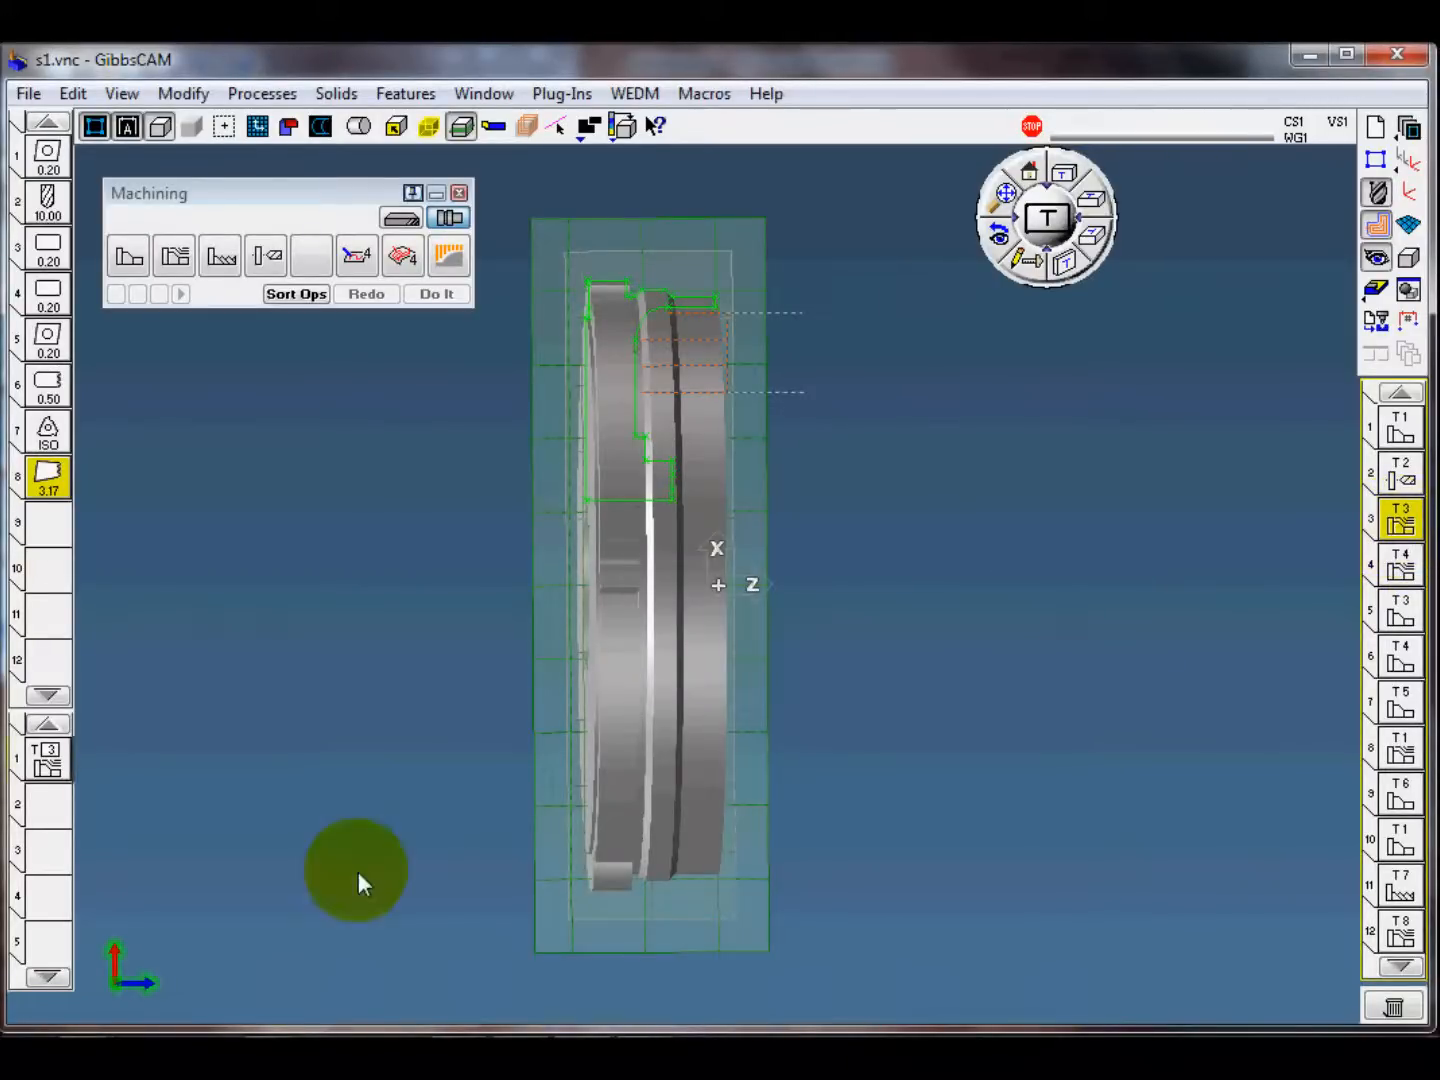
click(46, 765)
double_click(46, 765)
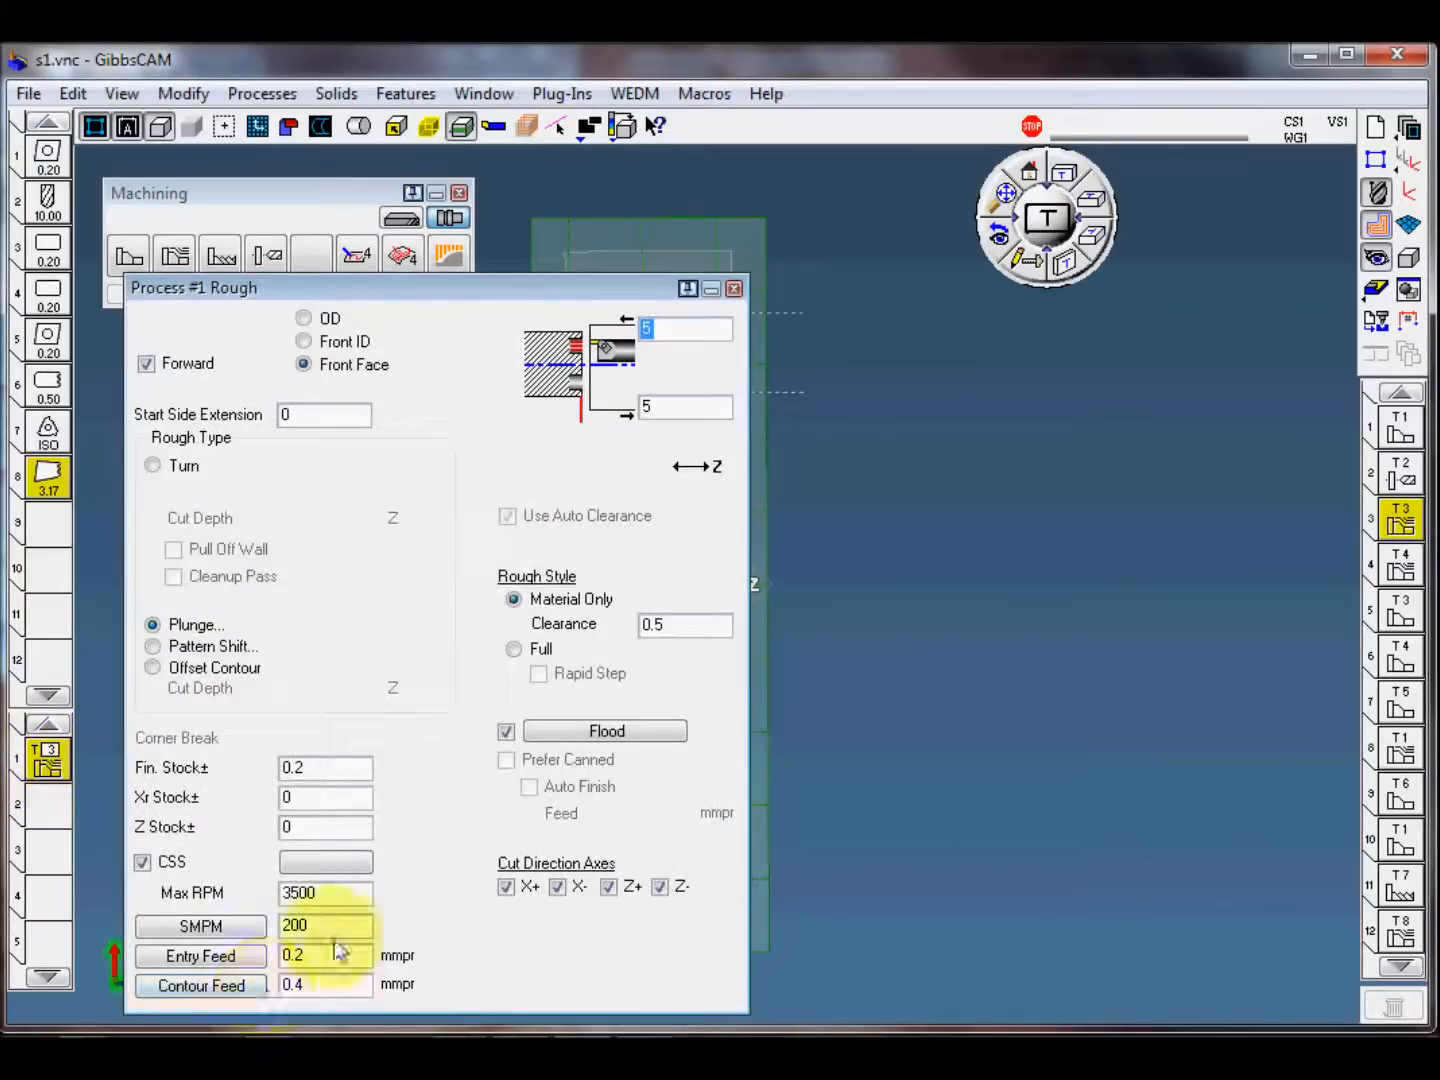
click(735, 290)
click(868, 537)
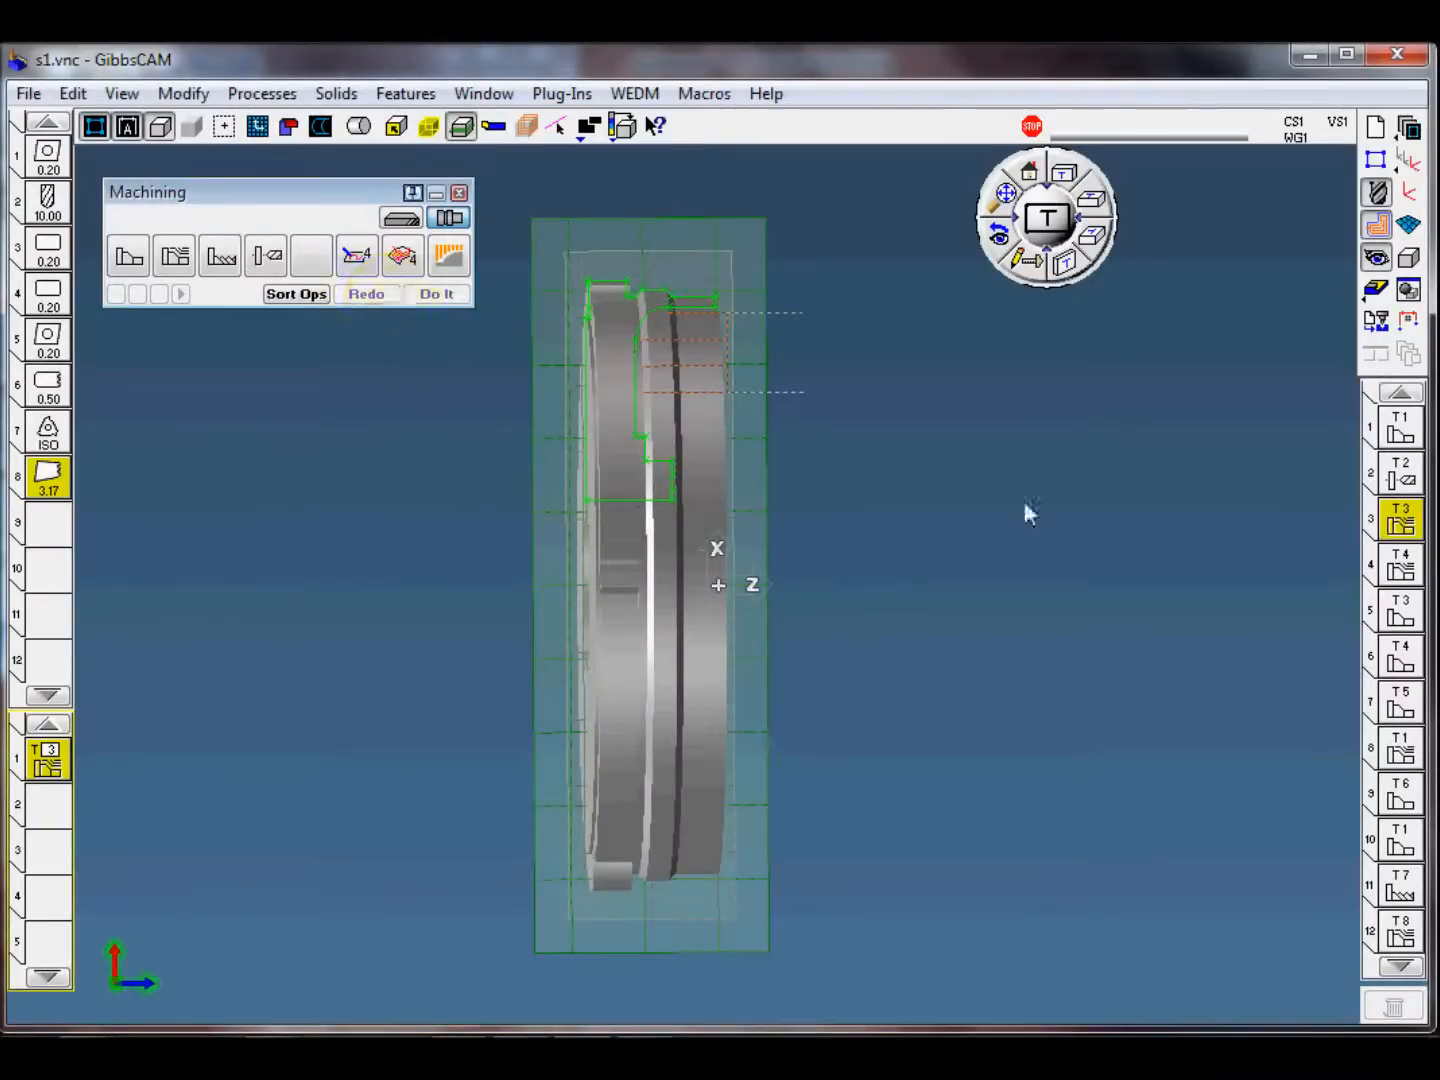
click(1376, 320)
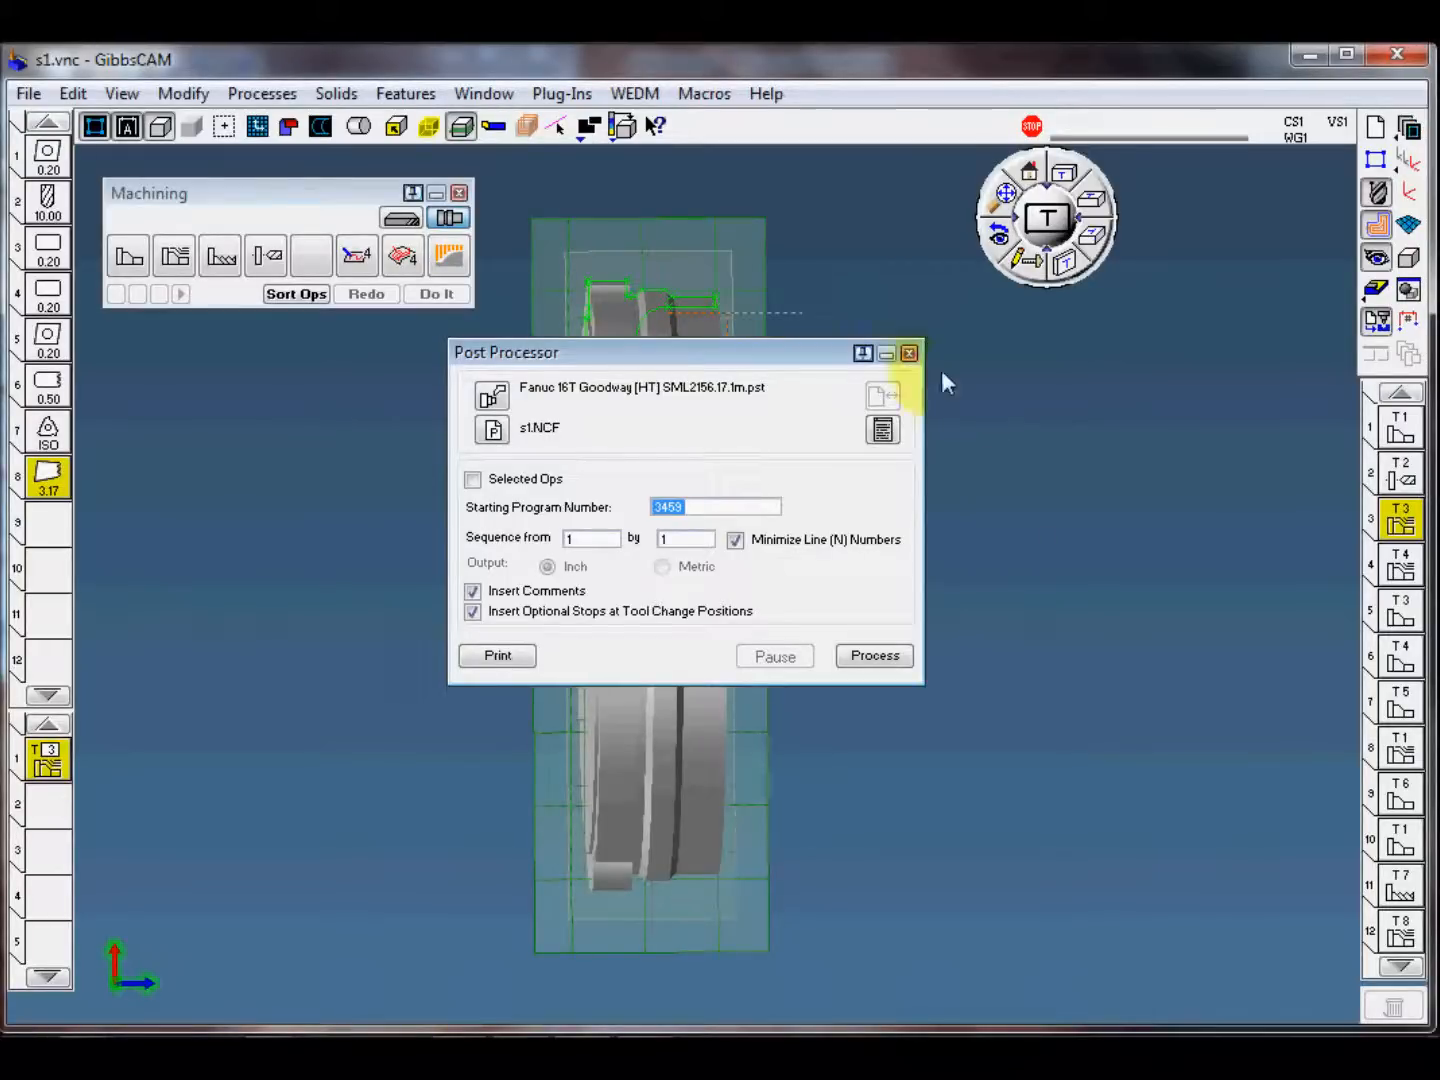
click(909, 355)
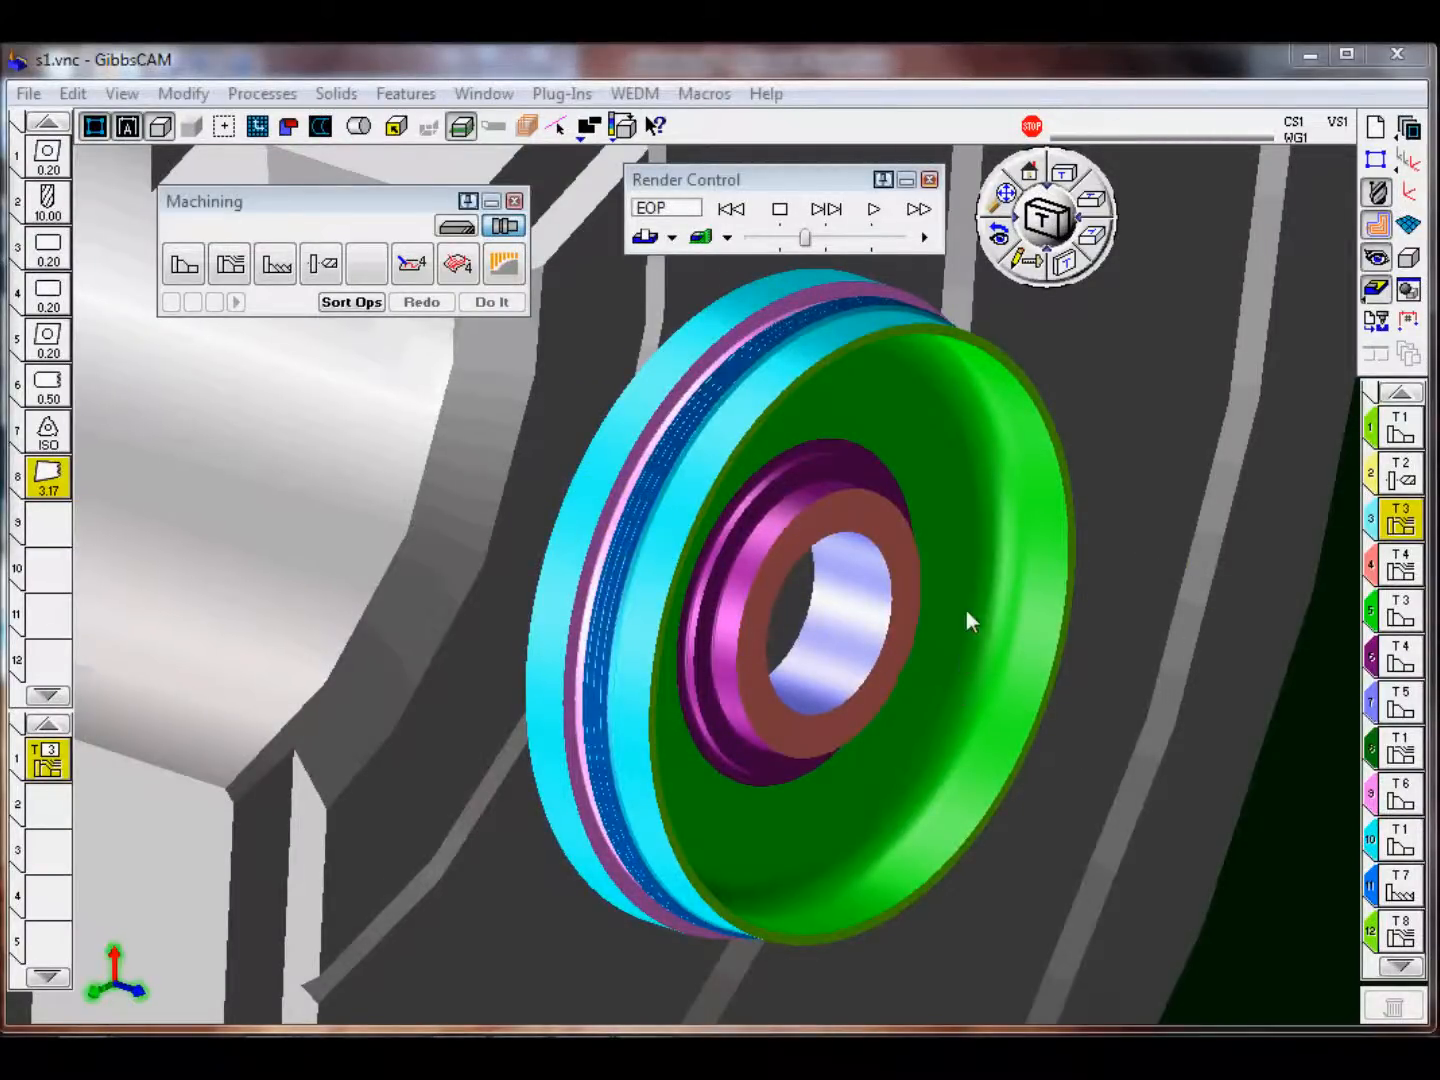
Step: Inspect the finished part in the machine simulation from several angles and create a facet body from it
middle_drag(797, 445, 1032, 685)
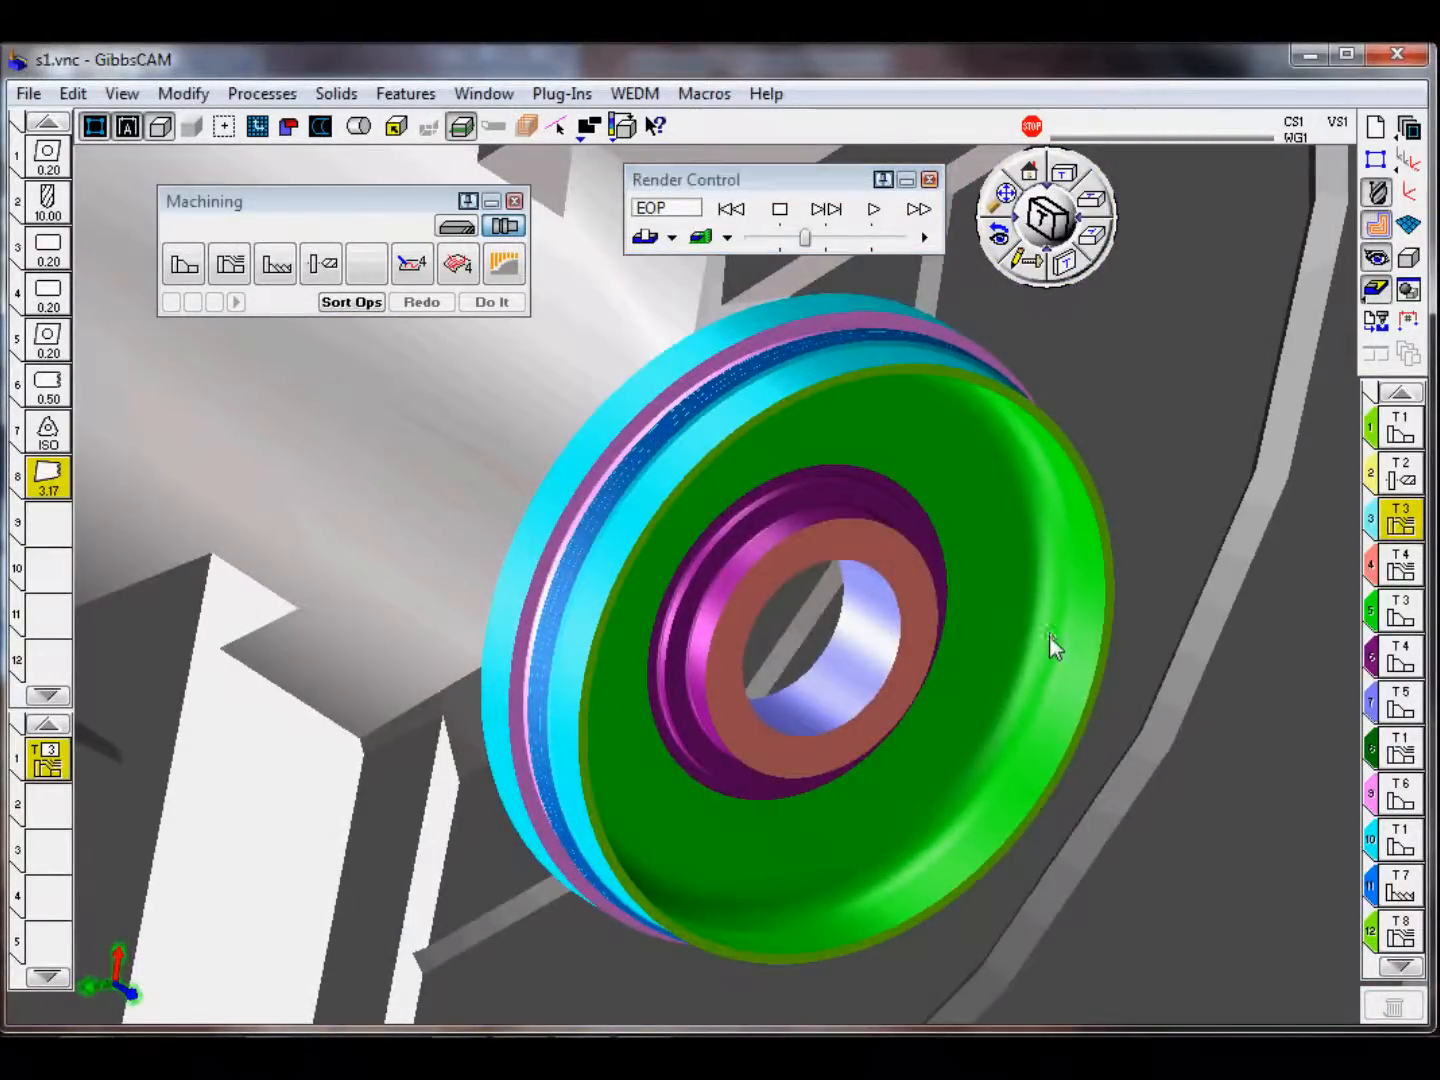
middle_drag(943, 589, 784, 386)
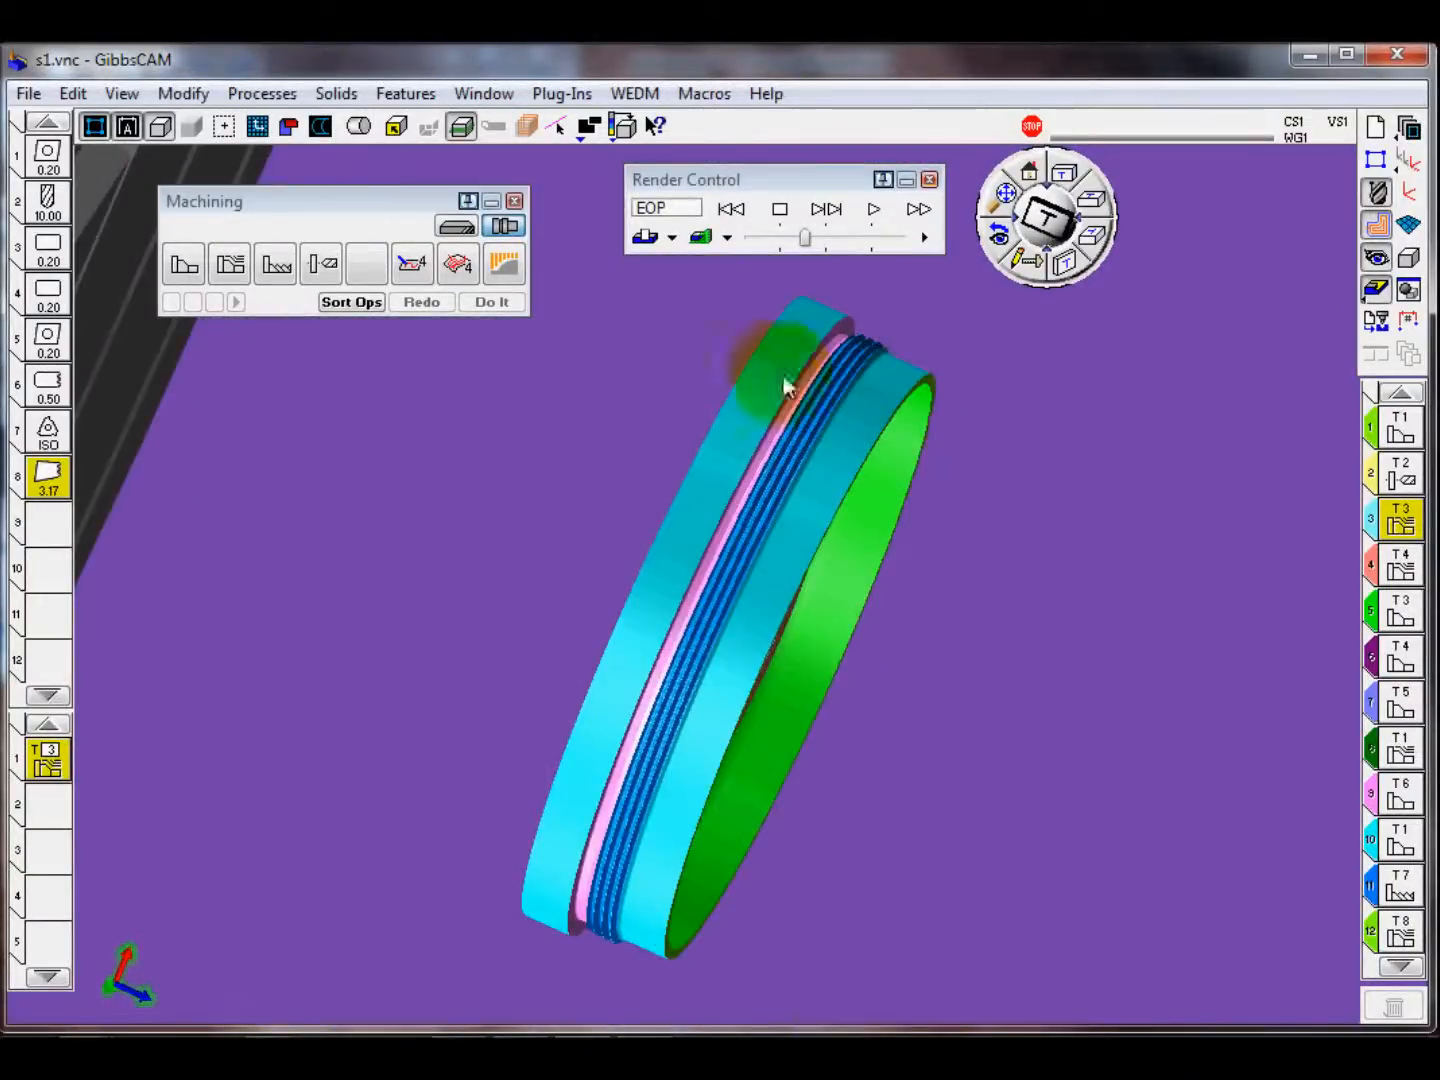
middle_drag(907, 537, 684, 632)
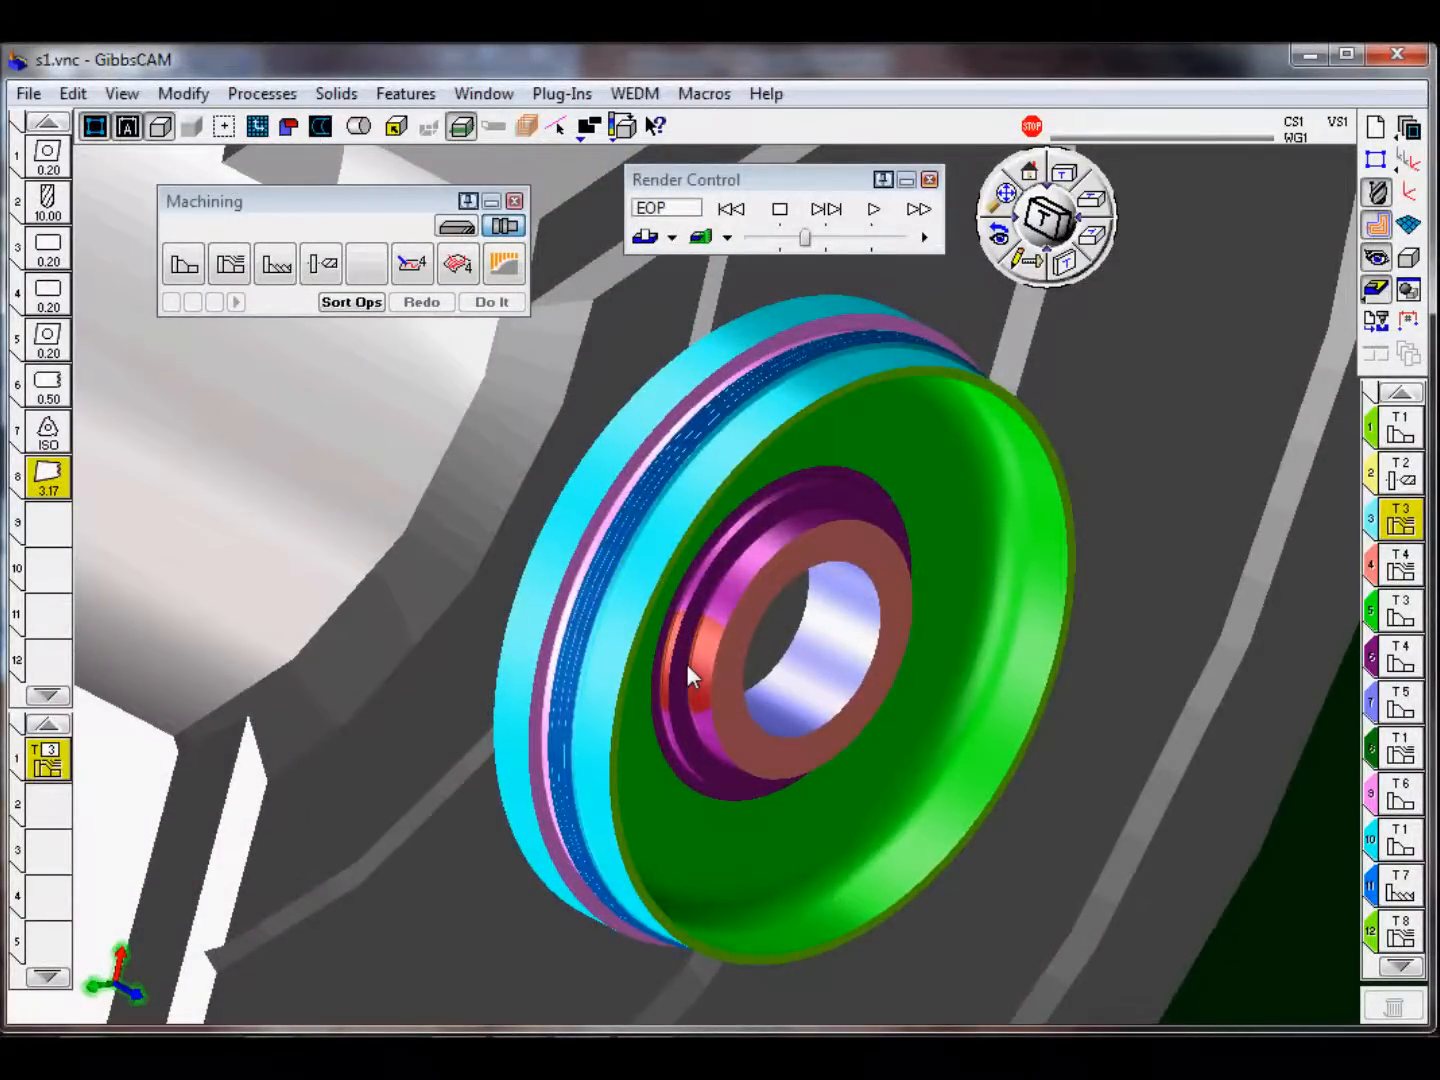
middle_drag(634, 652, 509, 644)
middle_drag(1052, 497, 1017, 553)
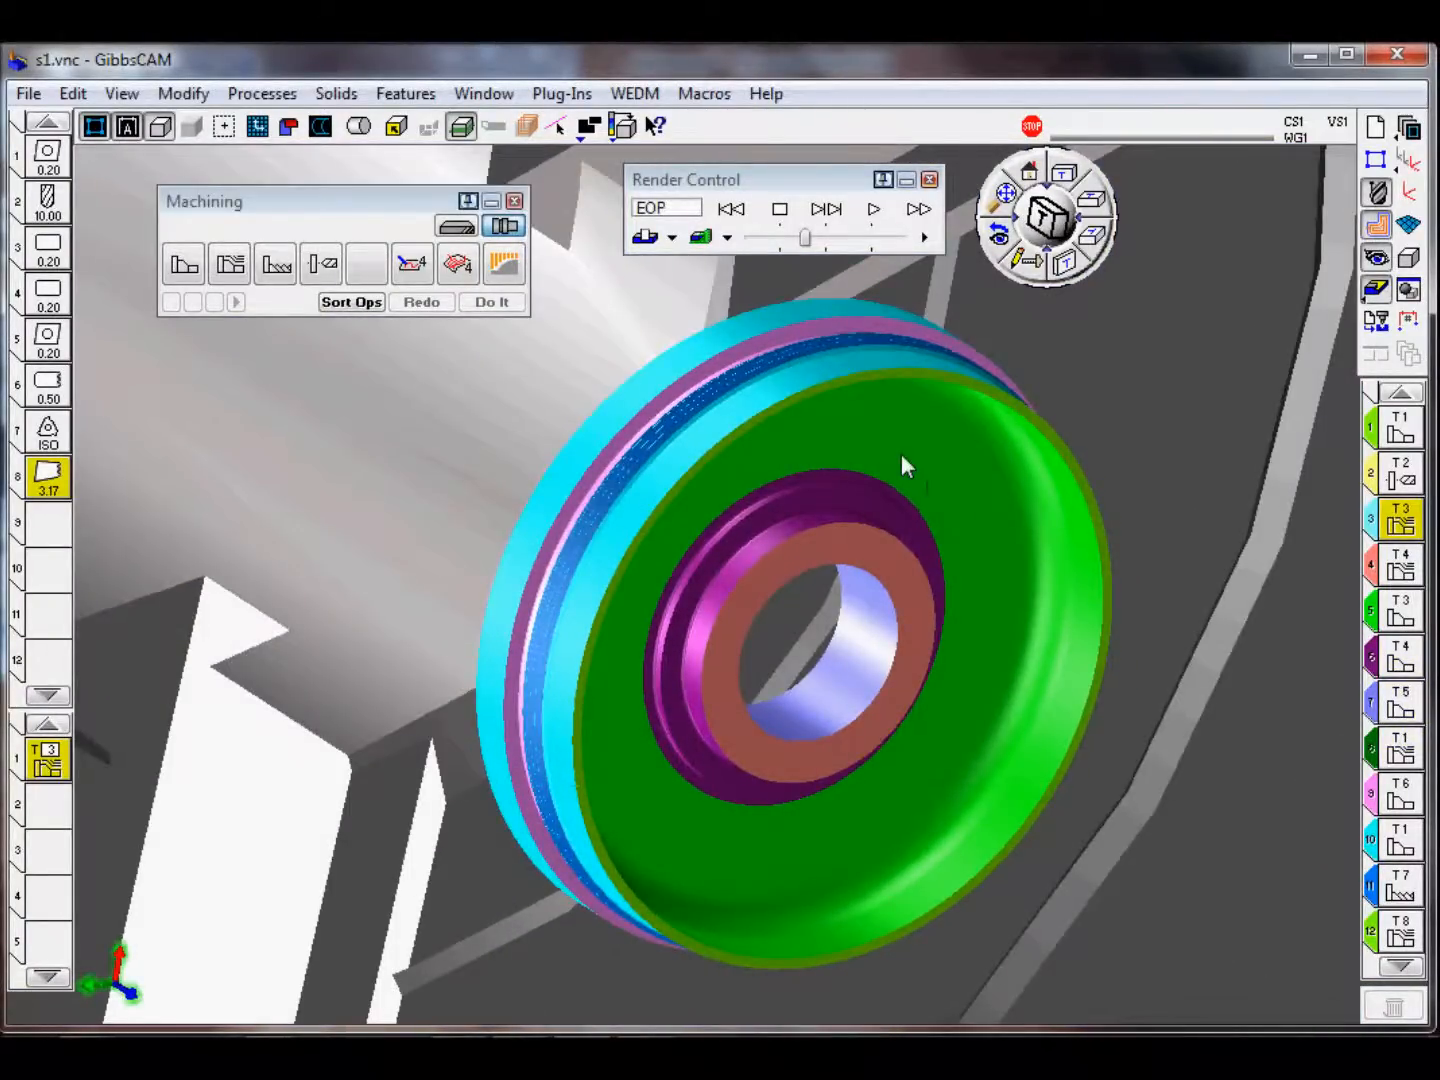
right_click(810, 180)
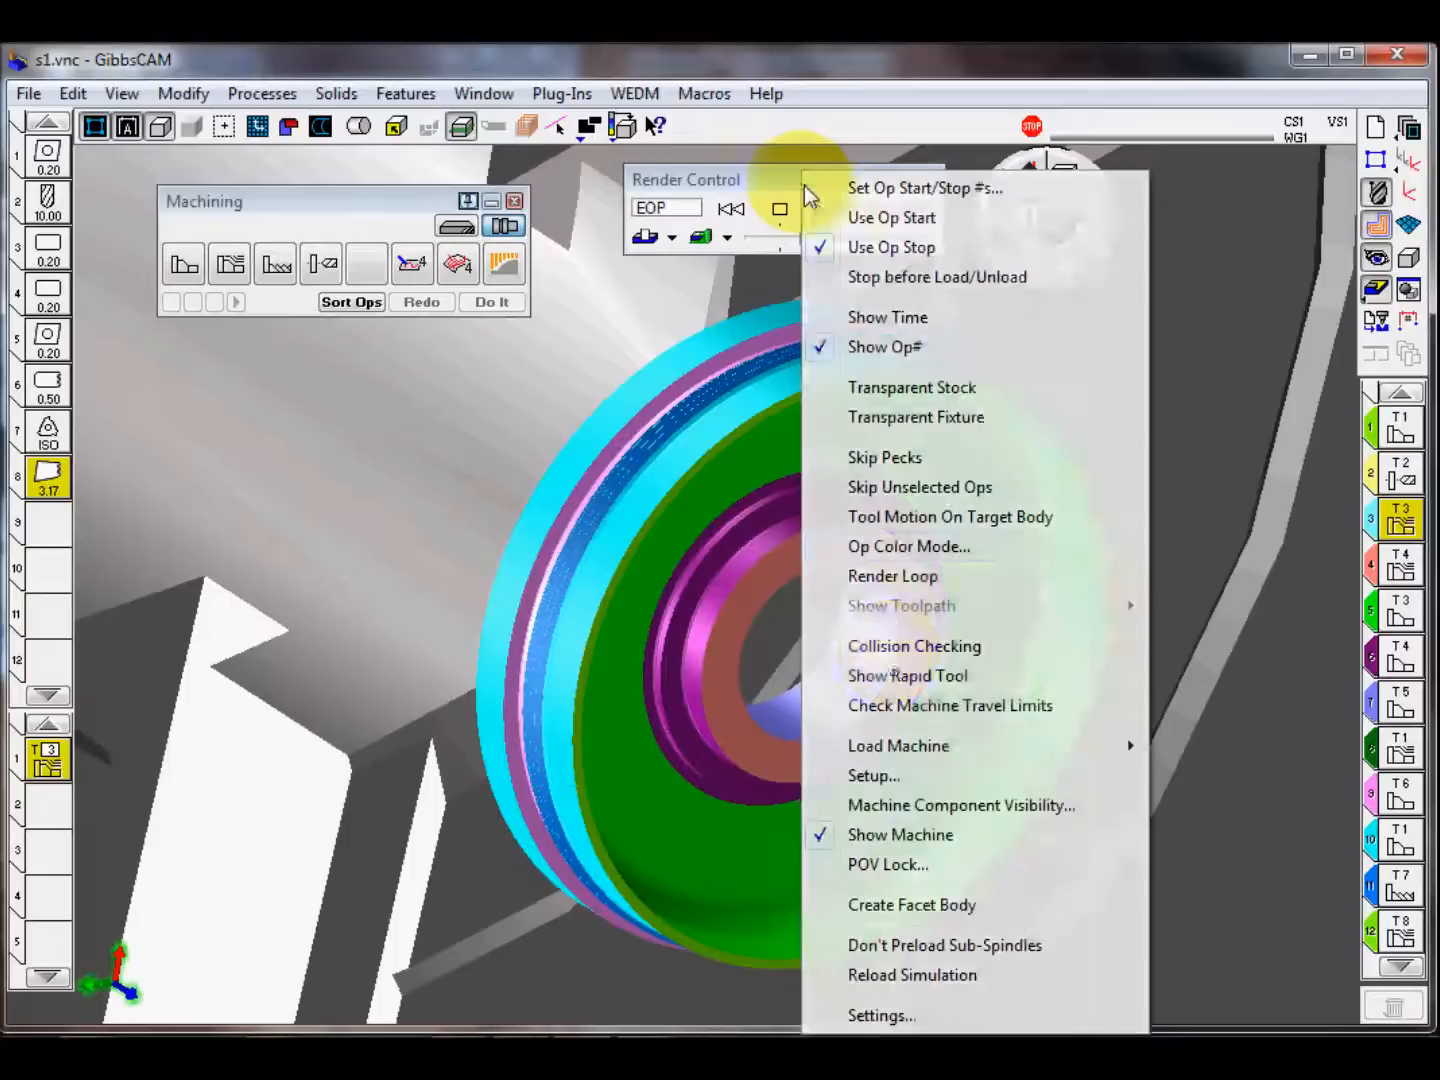
click(957, 904)
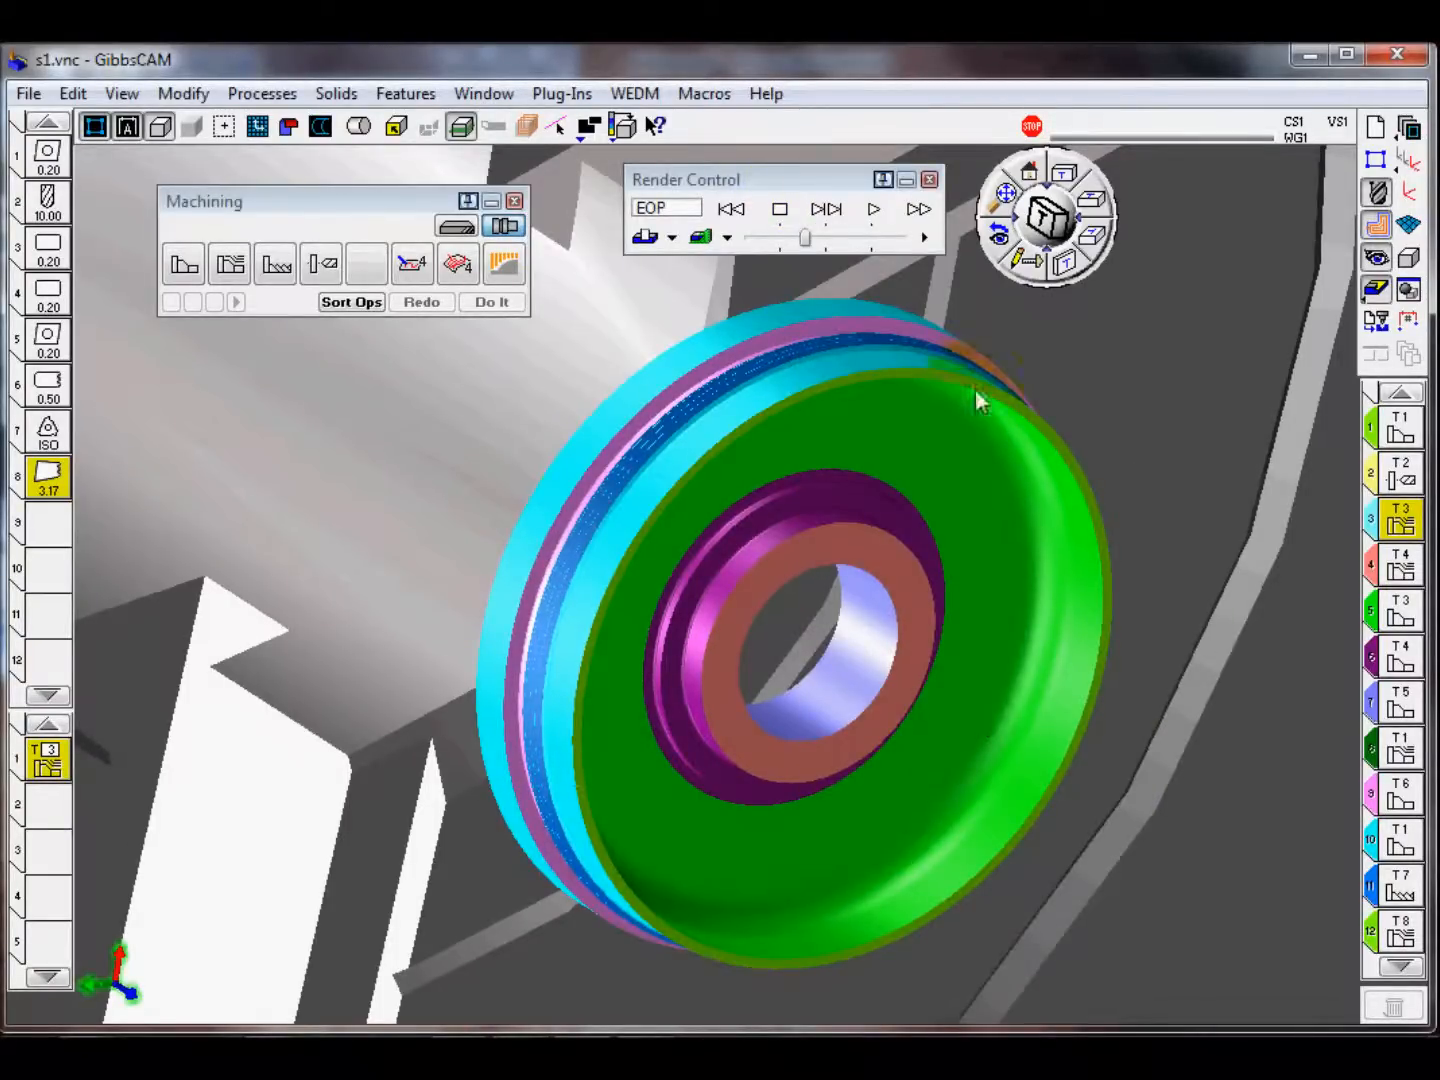
Step: Close the s1 machine simulation and return to the part model
click(928, 180)
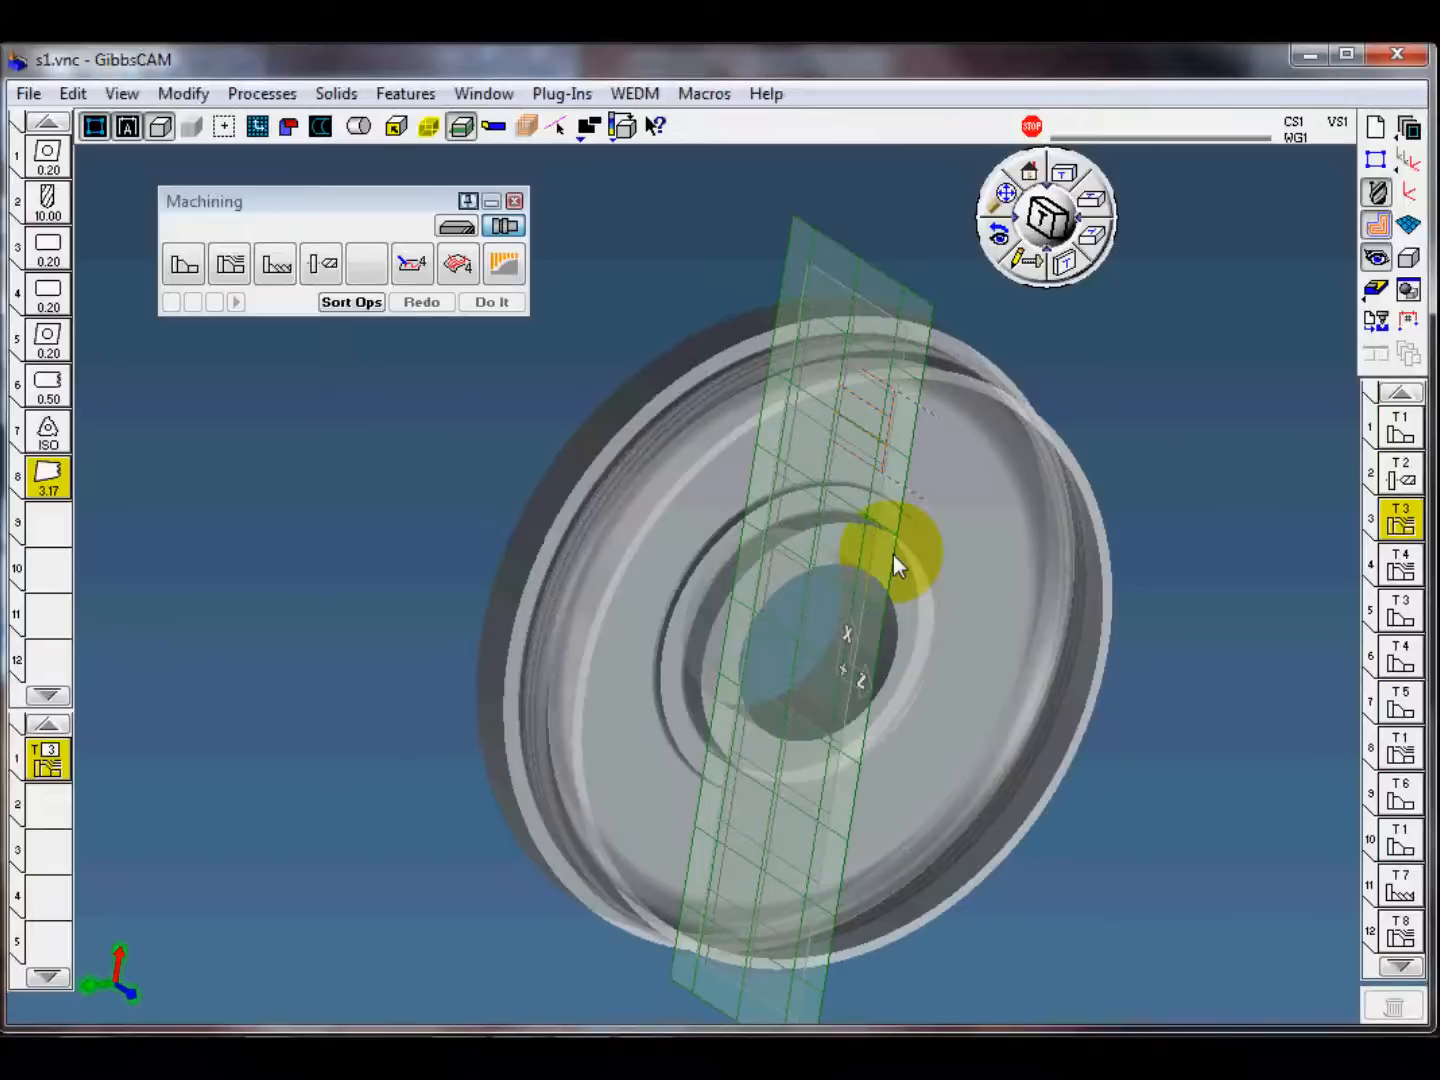
mouse_move(966, 527)
mouse_down()
mouse_move(1035, 842)
mouse_move(601, 770)
mouse_move(940, 700)
mouse_move(398, 740)
mouse_move(625, 717)
mouse_move(980, 584)
mouse_move(788, 540)
mouse_move(1270, 669)
mouse_move(745, 655)
mouse_up()
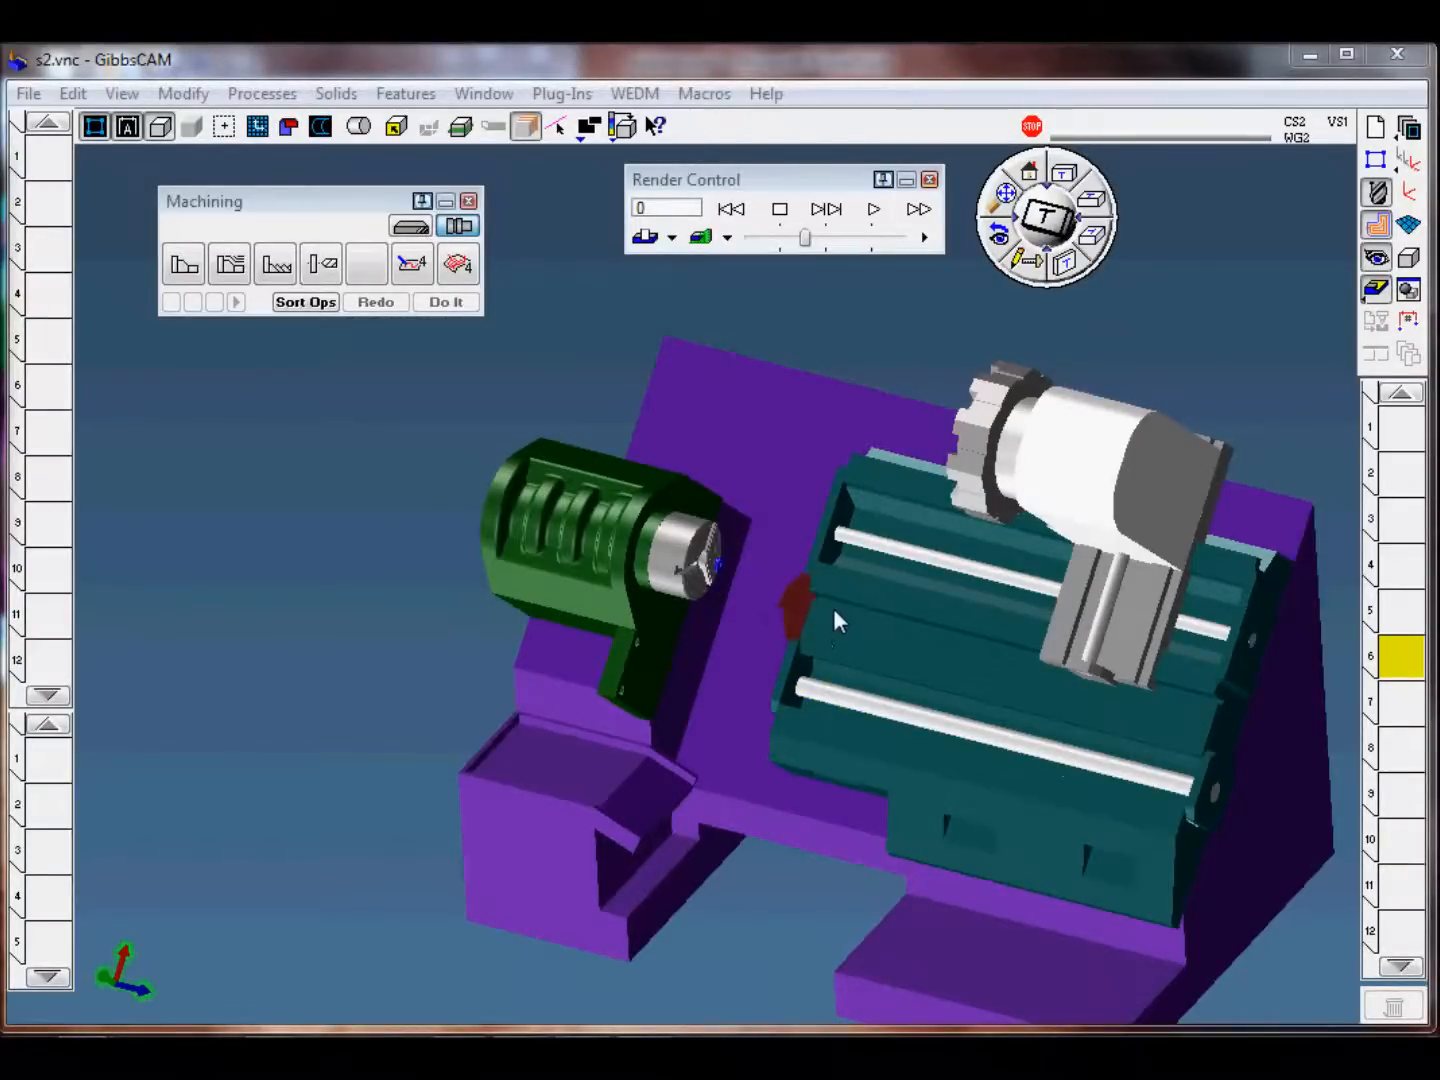
Step: Inspect the imported facet stock beside the chuck in the s2 machine simulation and close the simulation
scroll(770, 591, up, 10)
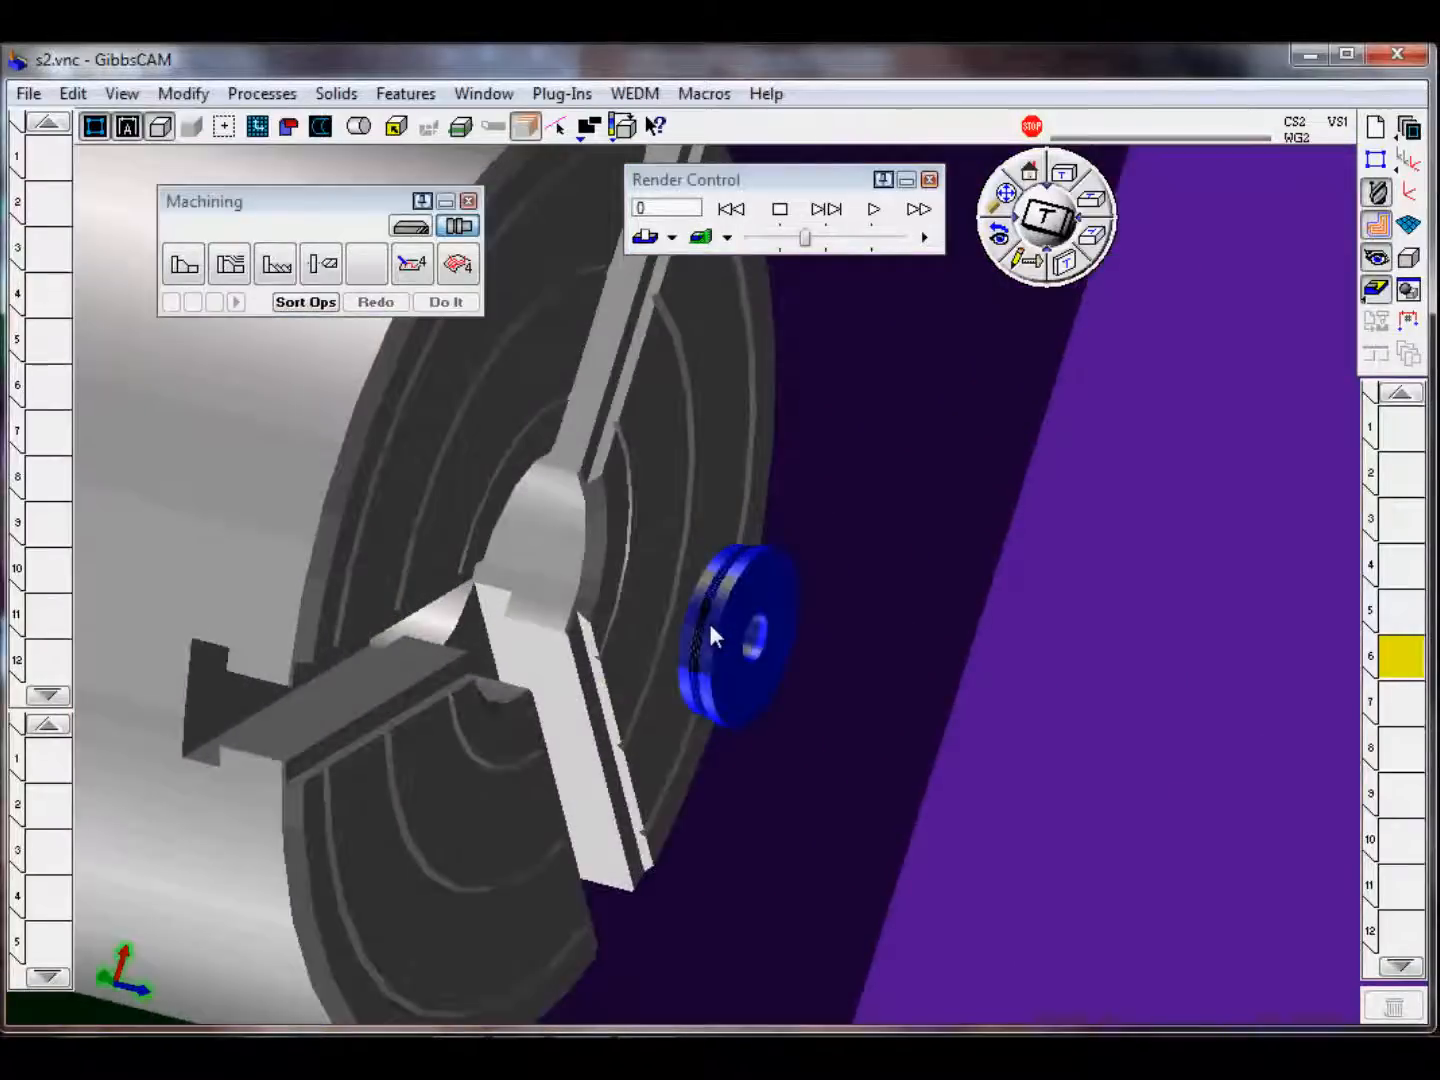
scroll(710, 625, up, 5)
middle_drag(713, 640, 1118, 663)
middle_drag(743, 768, 460, 736)
middle_drag(797, 768, 904, 752)
middle_drag(875, 812, 784, 692)
scroll(796, 720, down, 5)
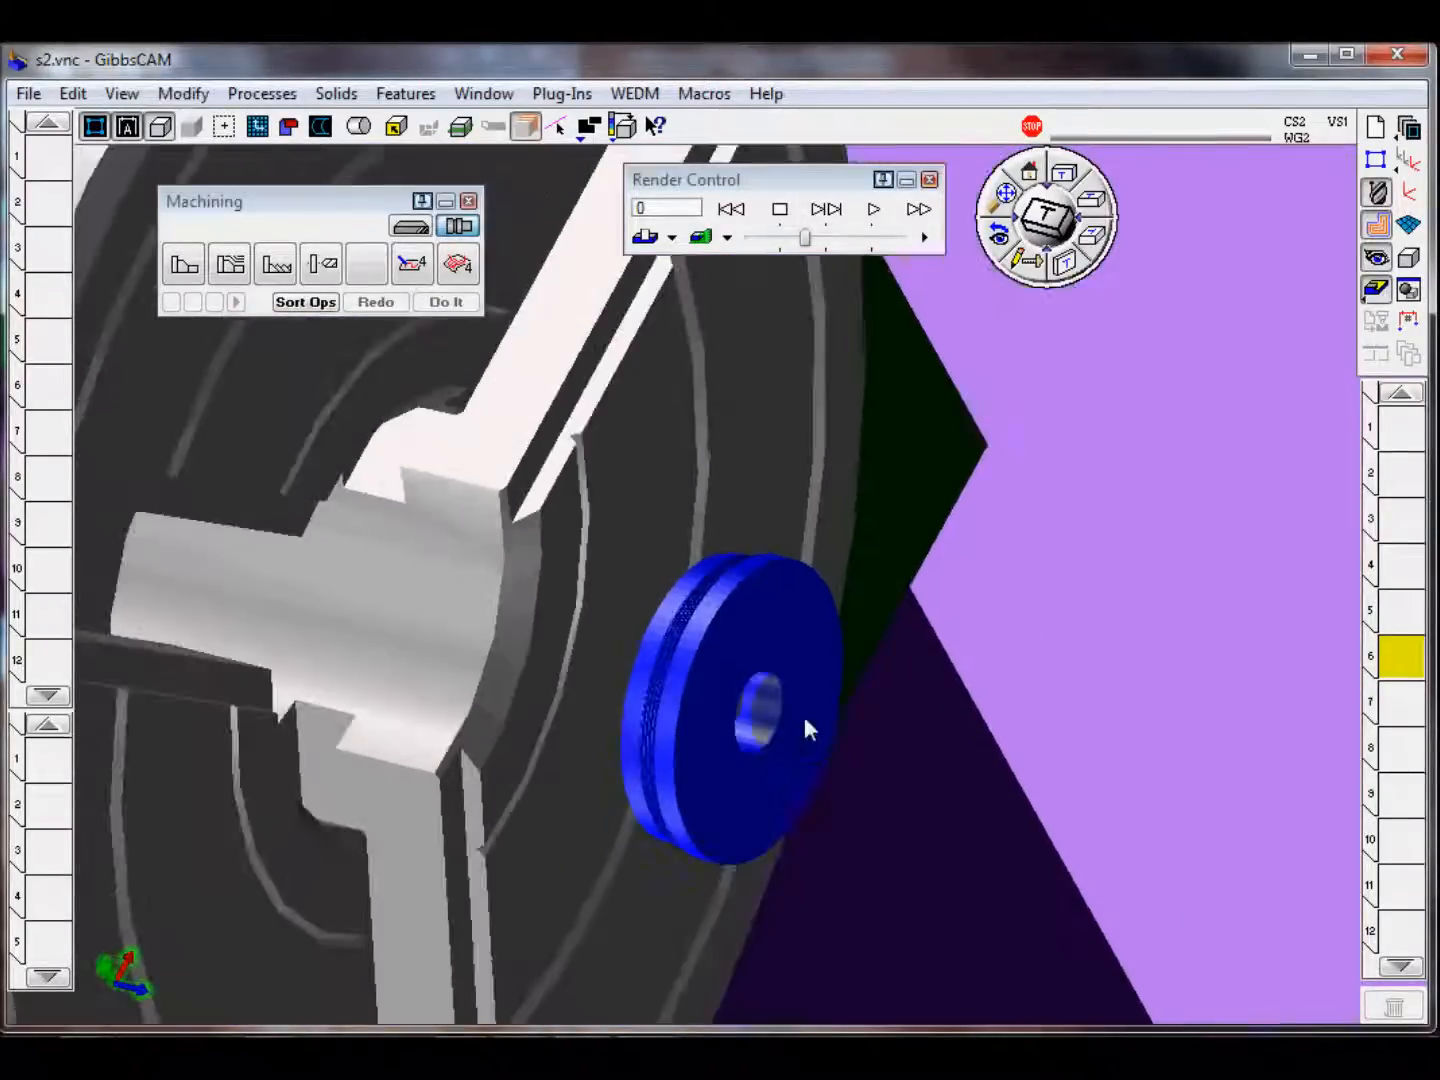
click(929, 179)
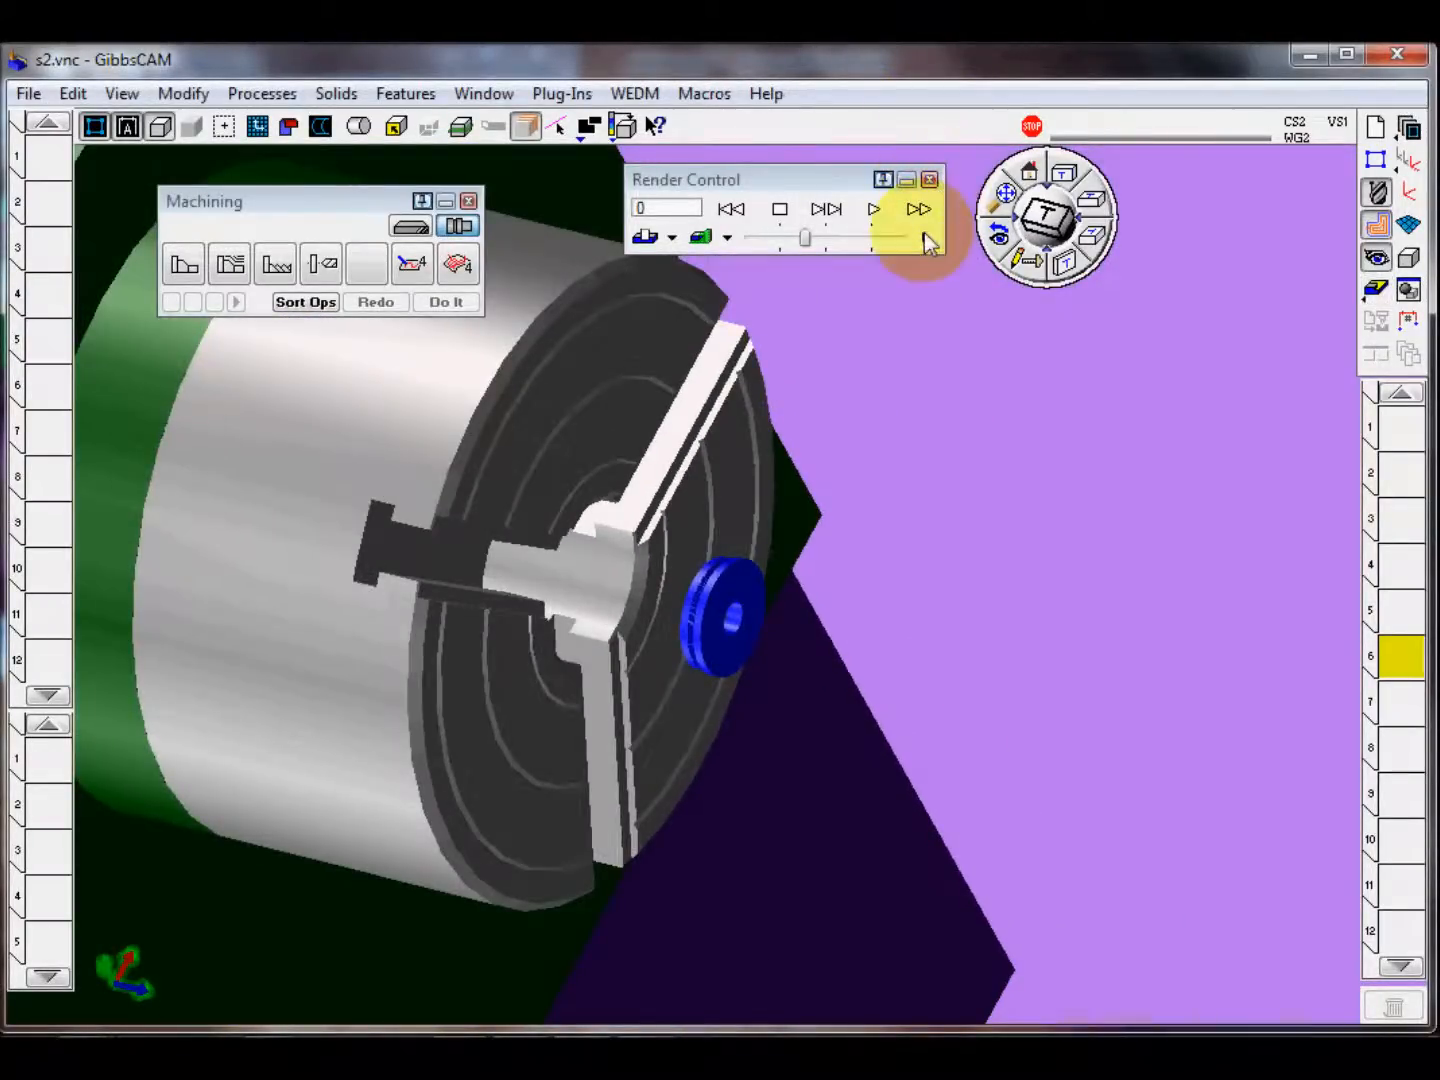
Step: Store the facet stock body in the Body Bag and bring the s2 part solid back into the workspace
double_click(702, 641)
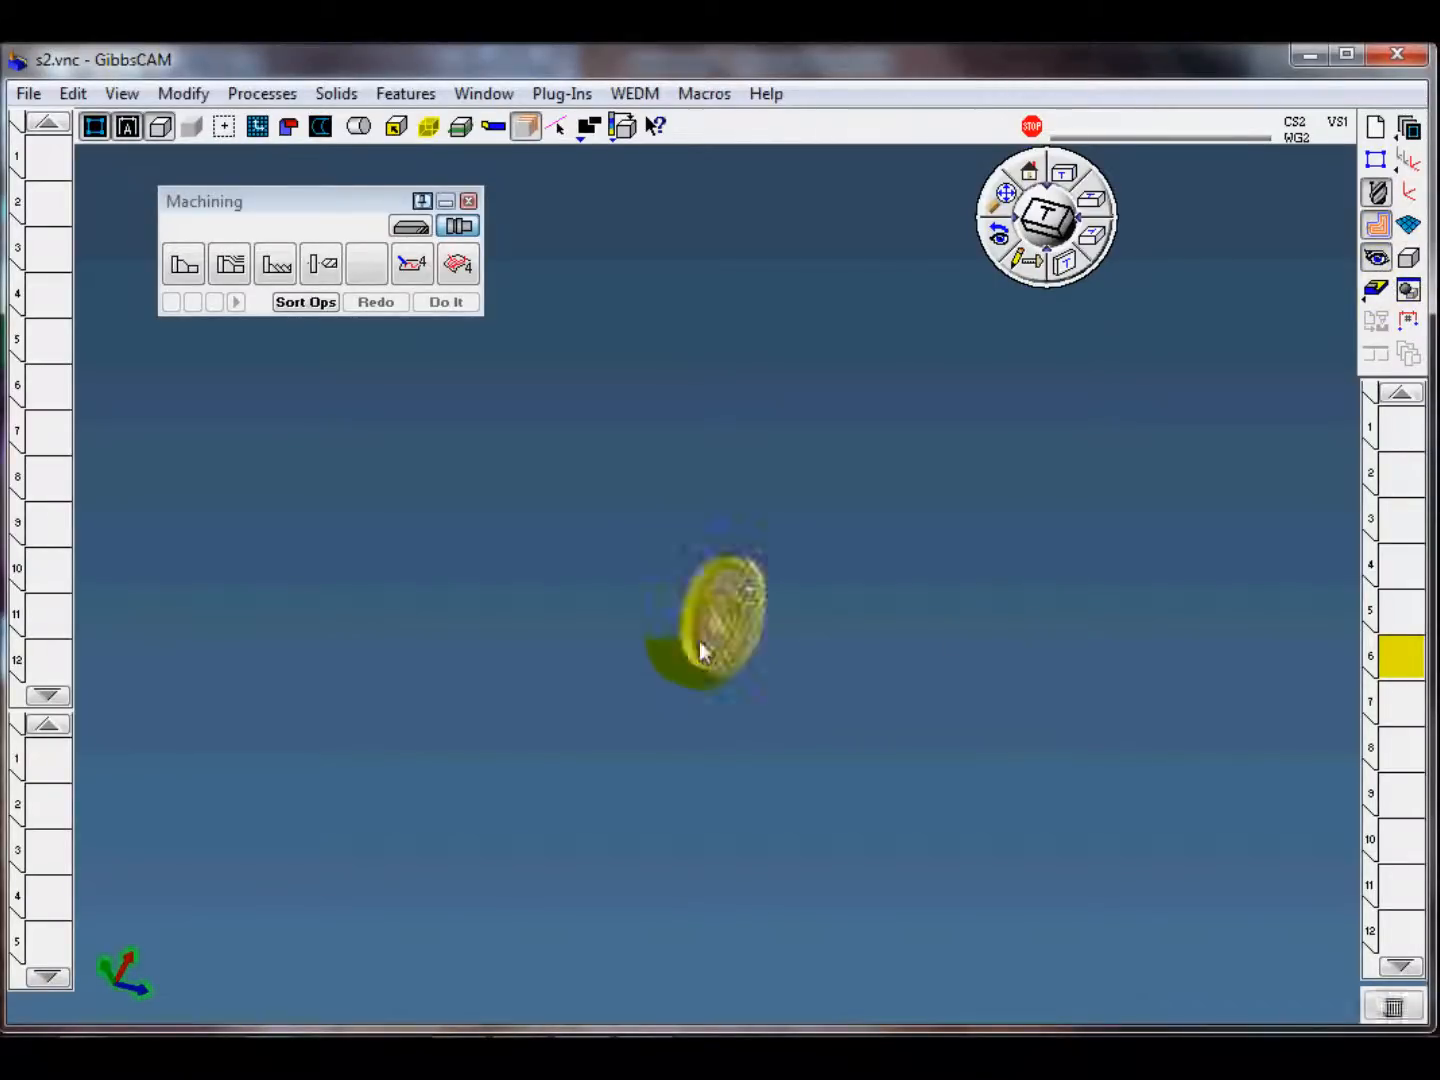
double_click(577, 456)
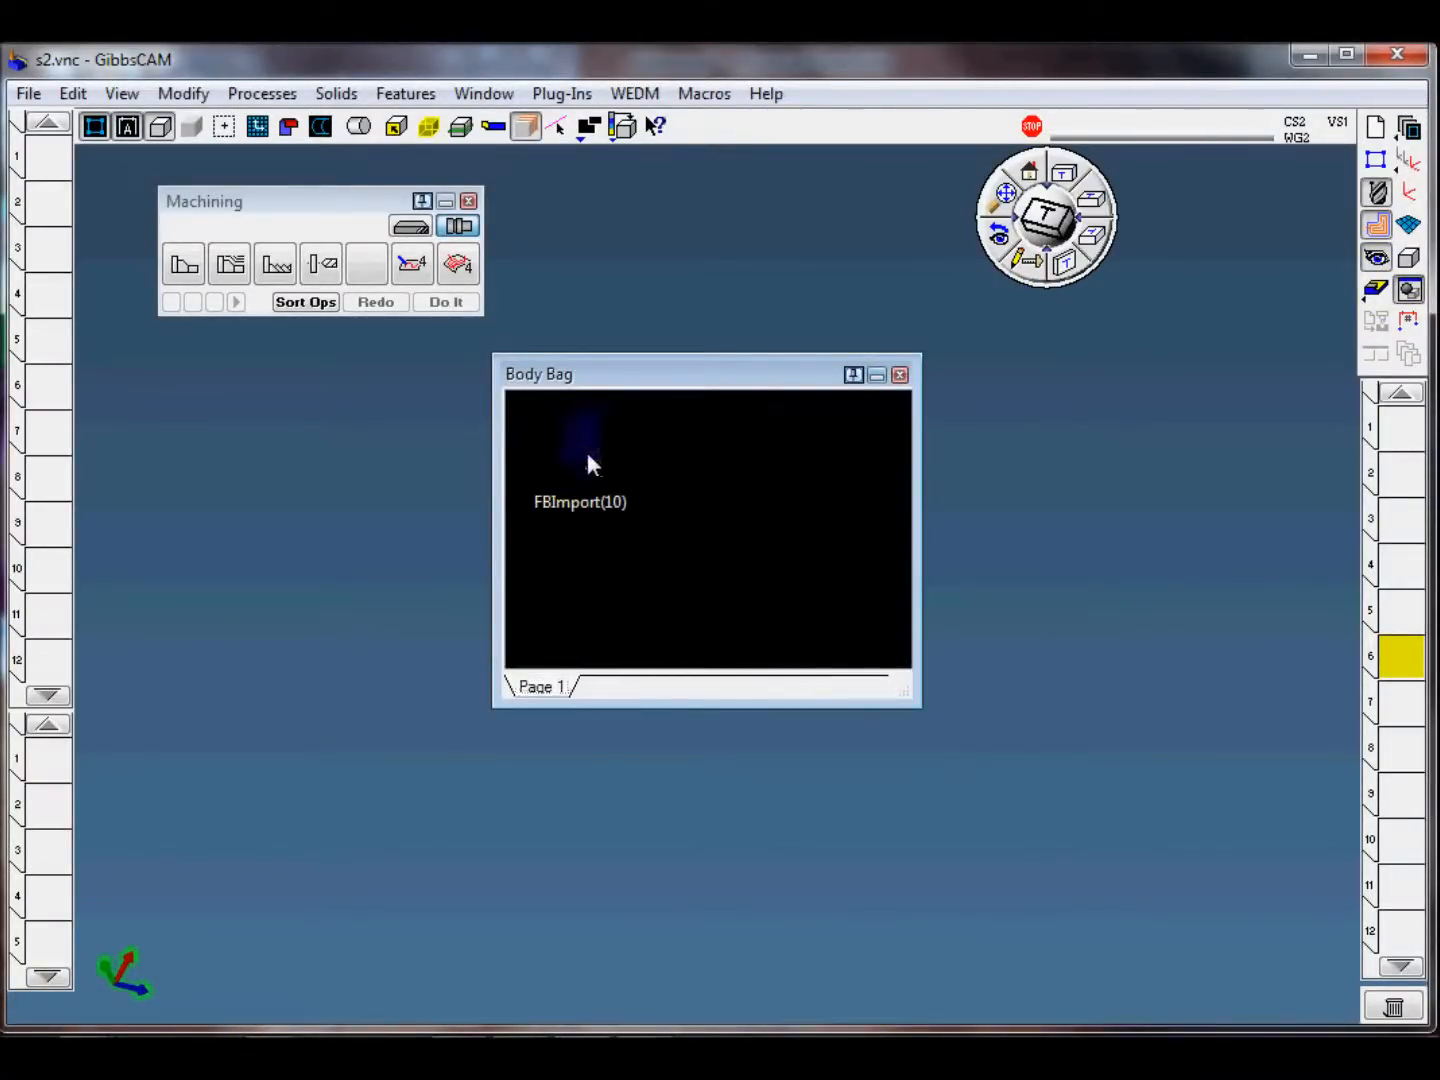
click(899, 373)
click(1030, 173)
click(1003, 196)
mouse_move(675, 643)
middle_down()
mouse_move(752, 375)
mouse_move(885, 499)
mouse_move(1148, 467)
middle_up()
scroll(843, 801, down, 2)
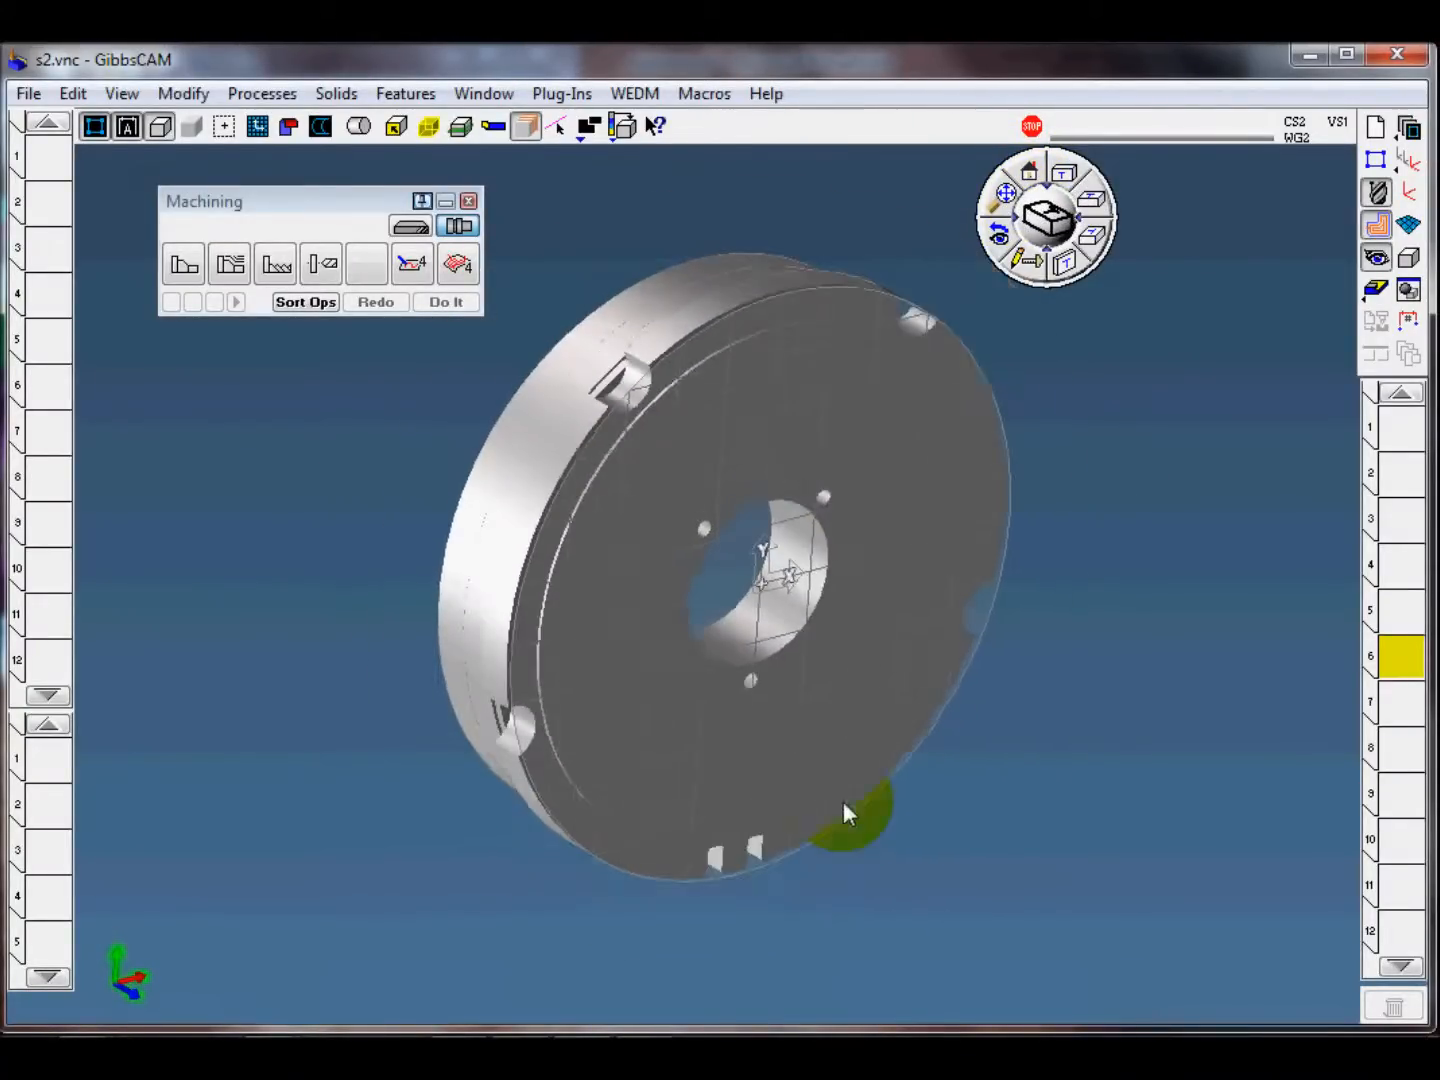
mouse_move(1109, 827)
middle_down()
mouse_move(1129, 875)
mouse_move(1110, 859)
middle_up()
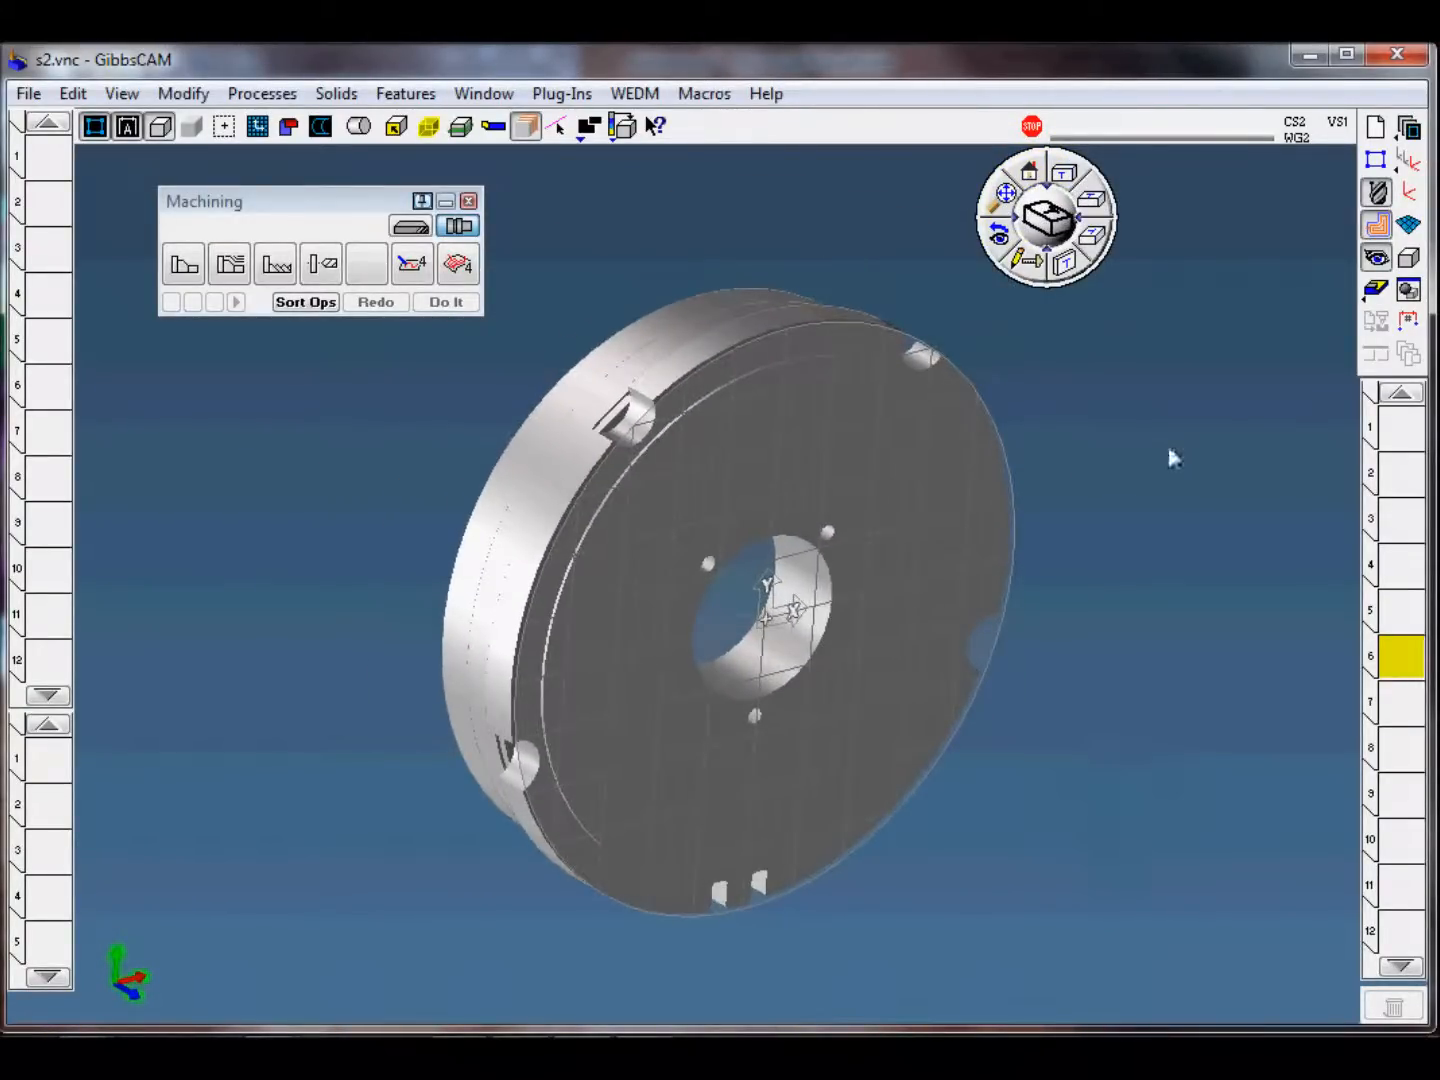
Step: Activate the first operation slot and make the ZX plane the current coordinate system, viewed face-on
click(1400, 430)
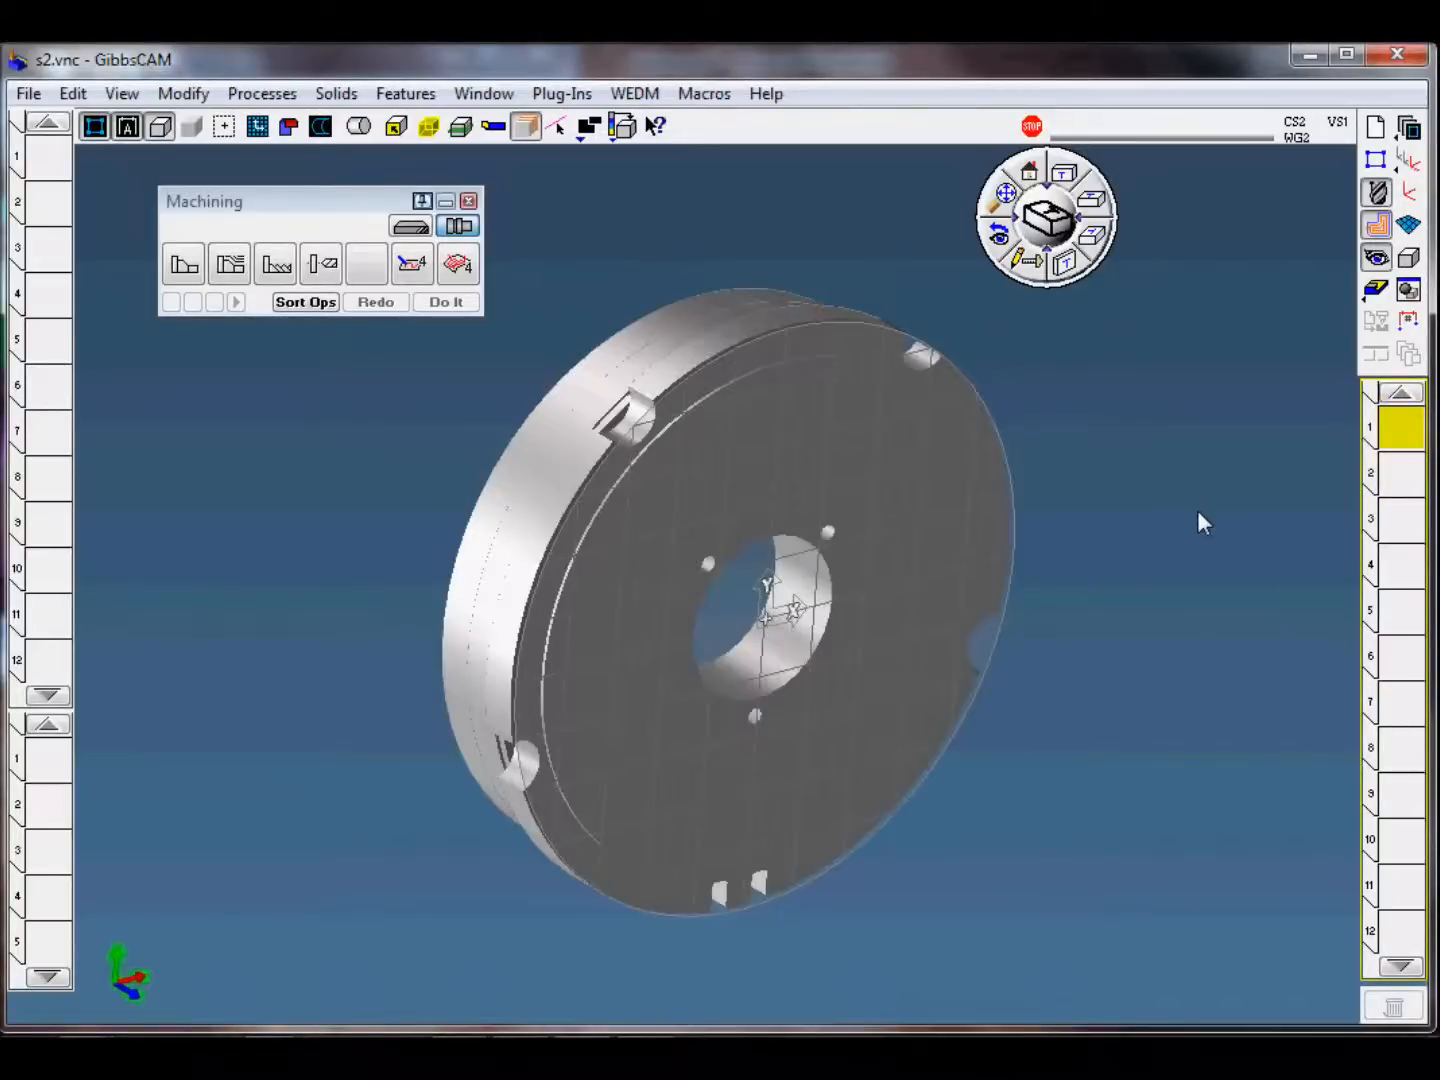
middle_drag(520, 676, 625, 676)
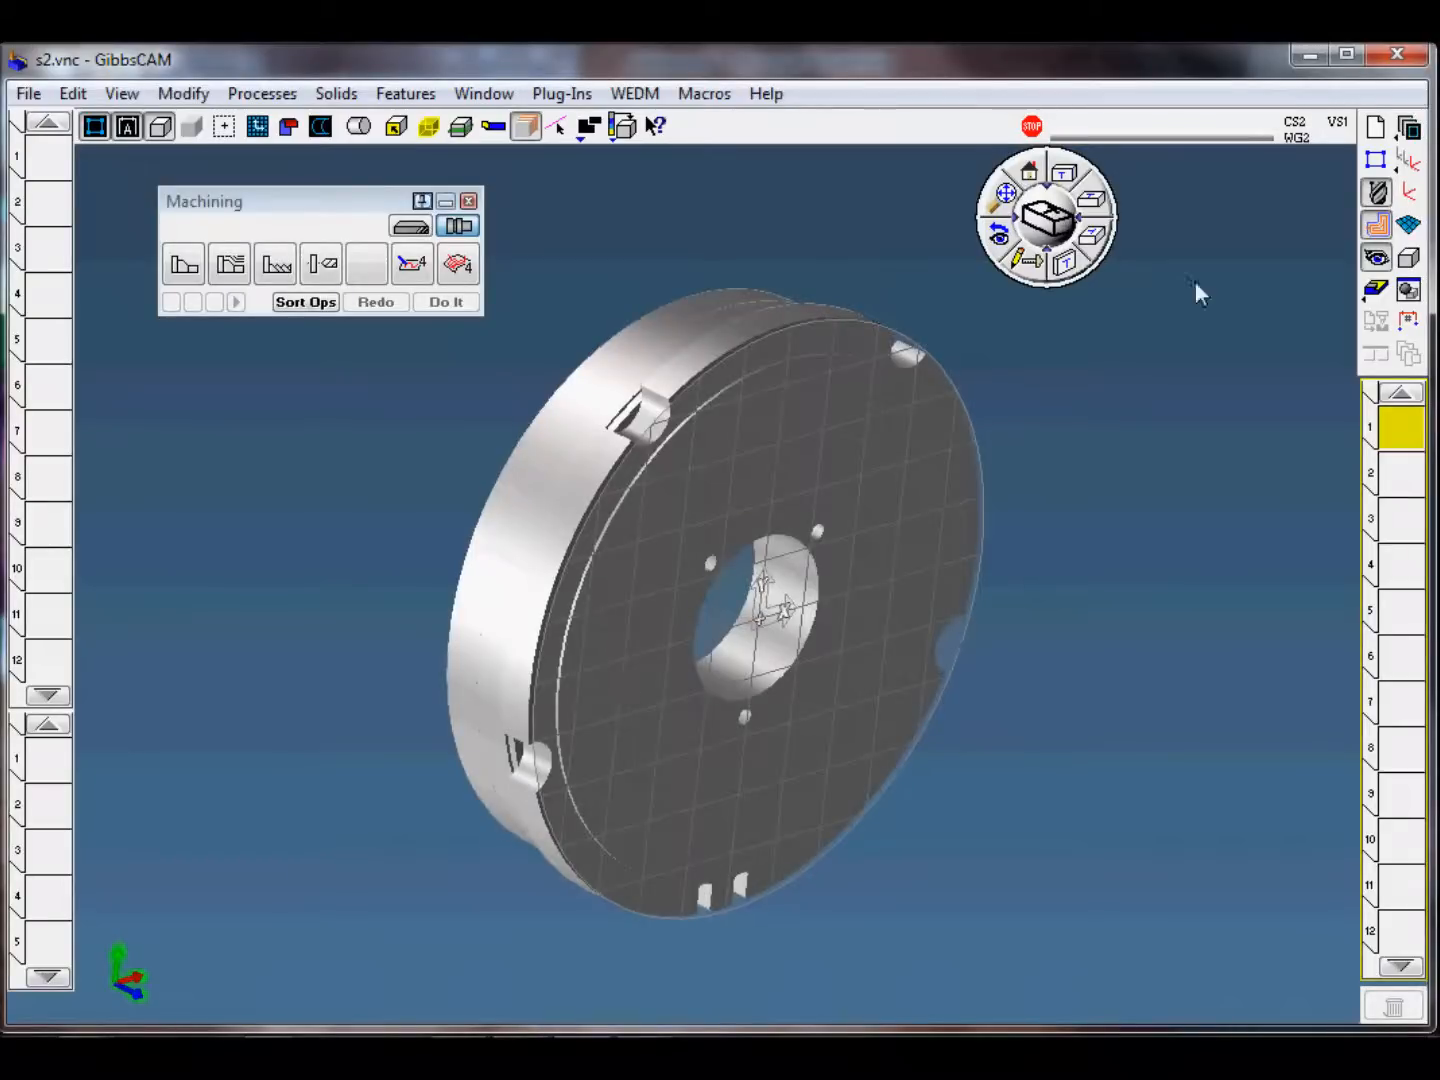
click(1408, 160)
click(929, 538)
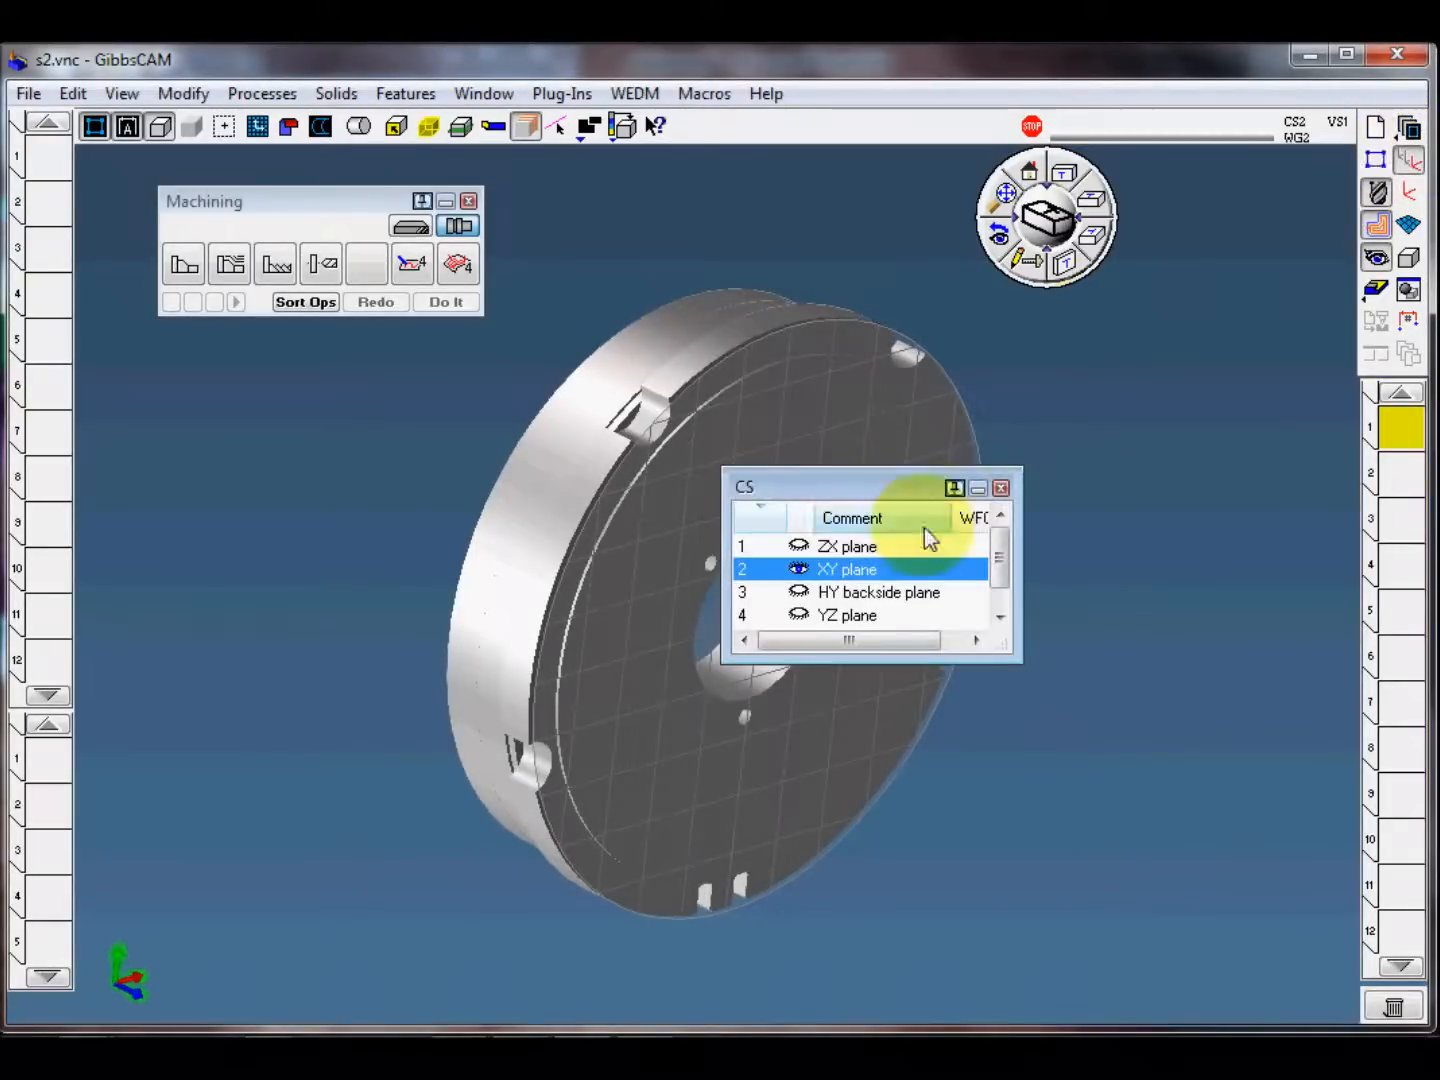
click(859, 546)
click(1001, 489)
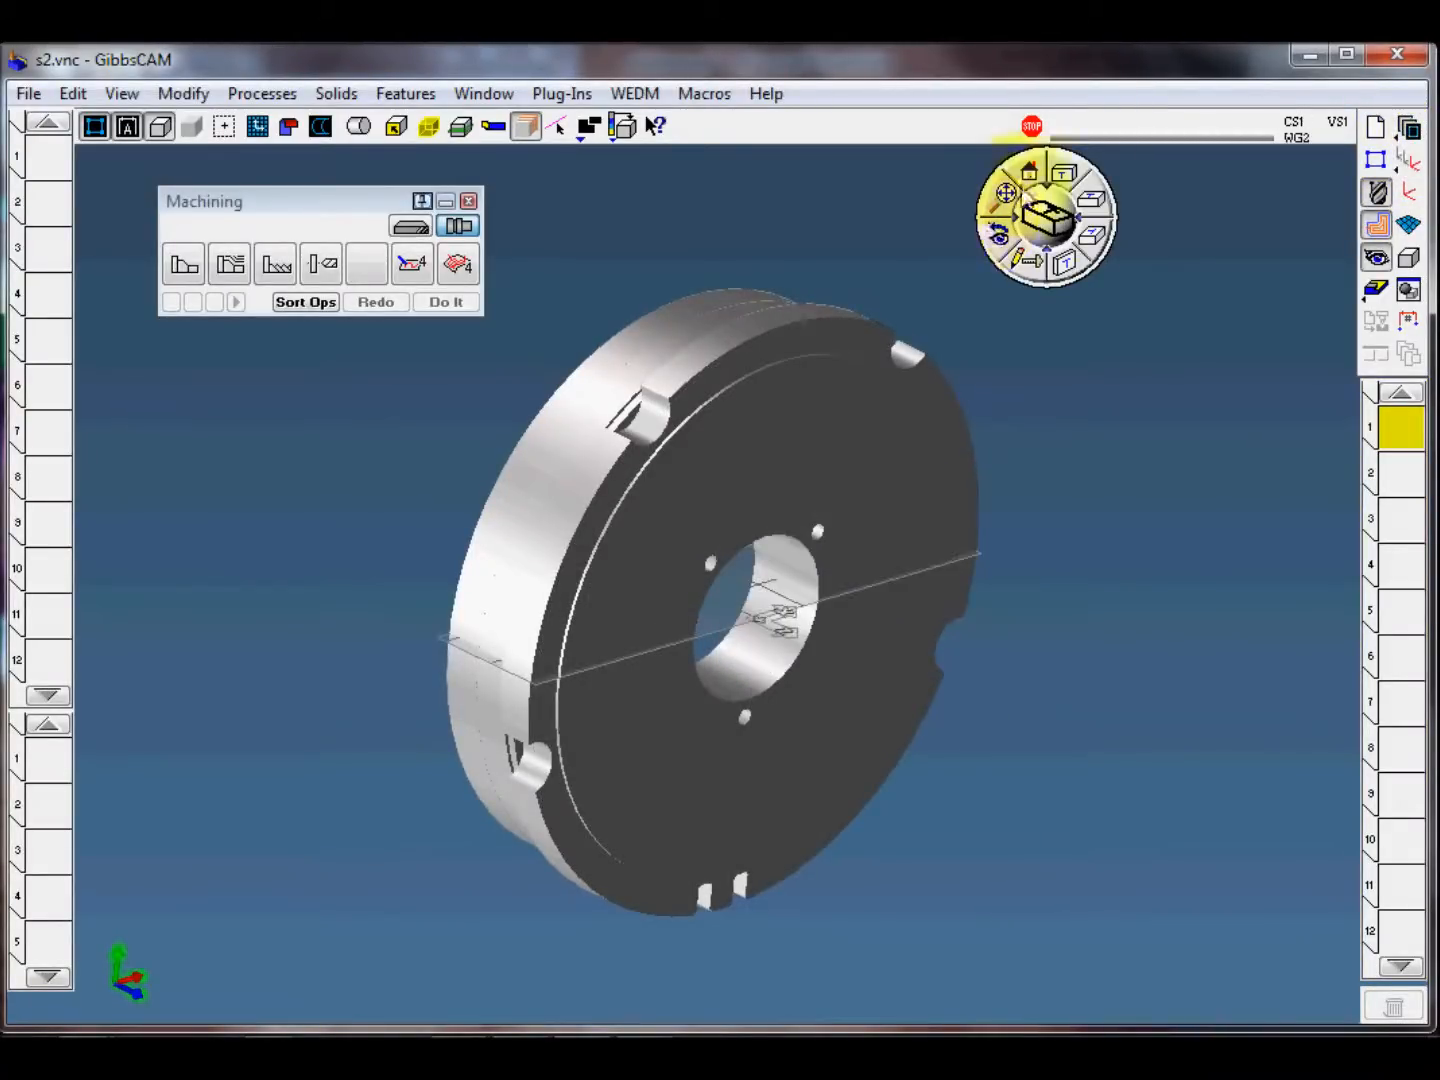
click(1027, 175)
middle_drag(966, 588, 927, 698)
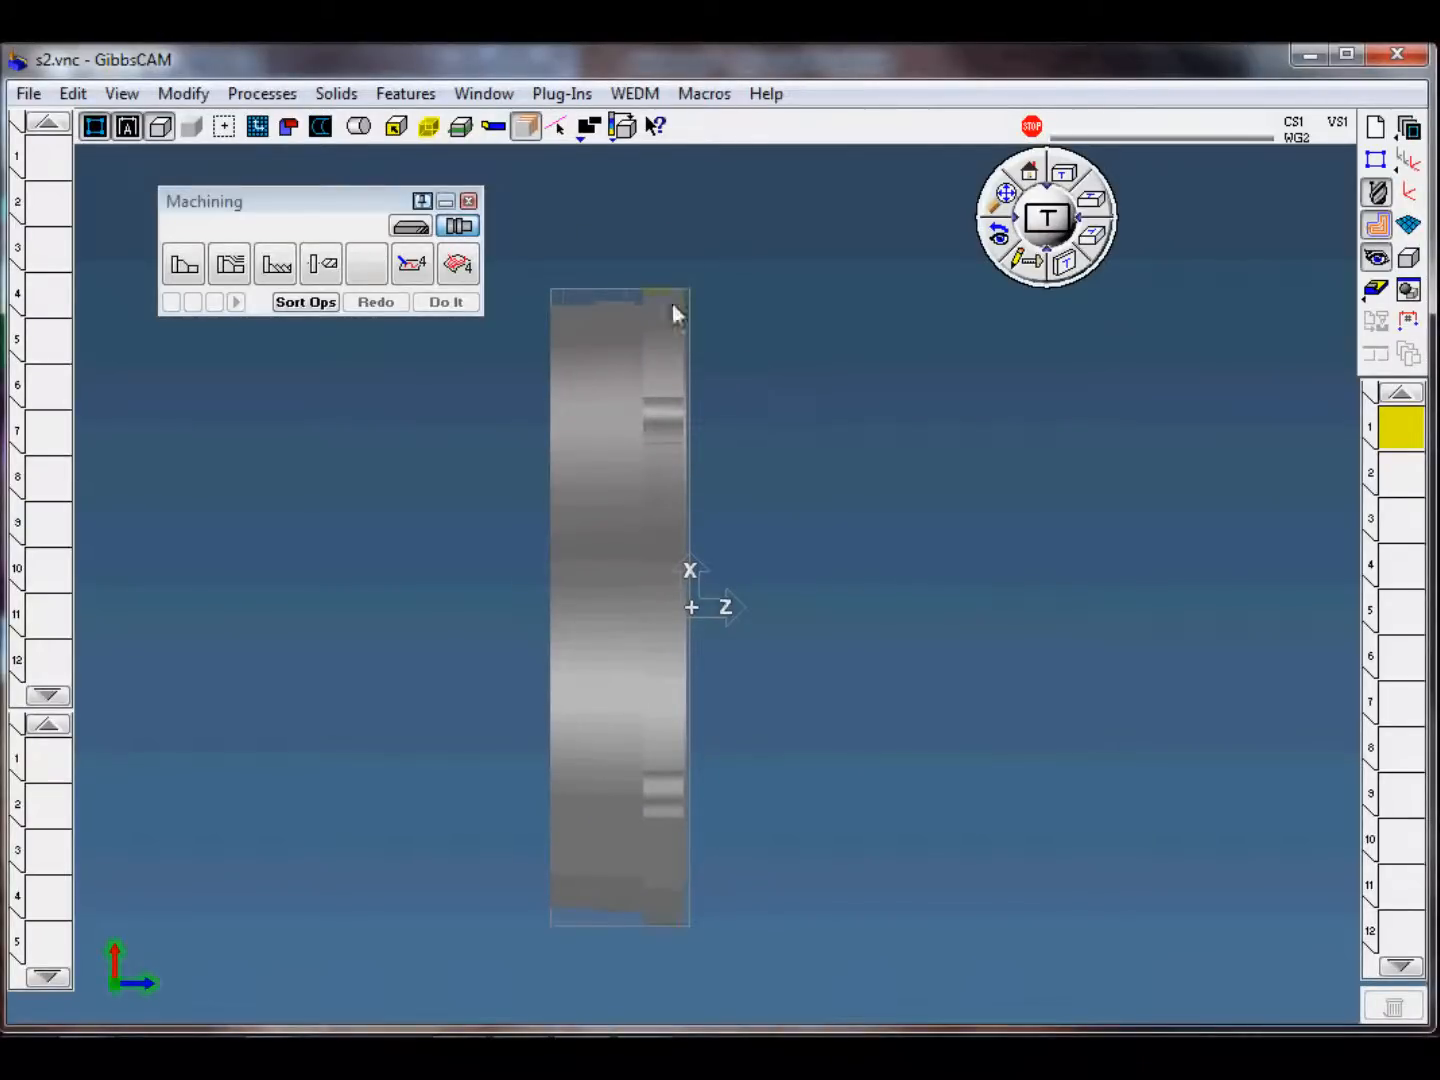
Step: Compare the part's front face with the facet stock in the machine simulation and close the simulation
scroll(677, 309, up, 4)
middle_drag(812, 462, 910, 657)
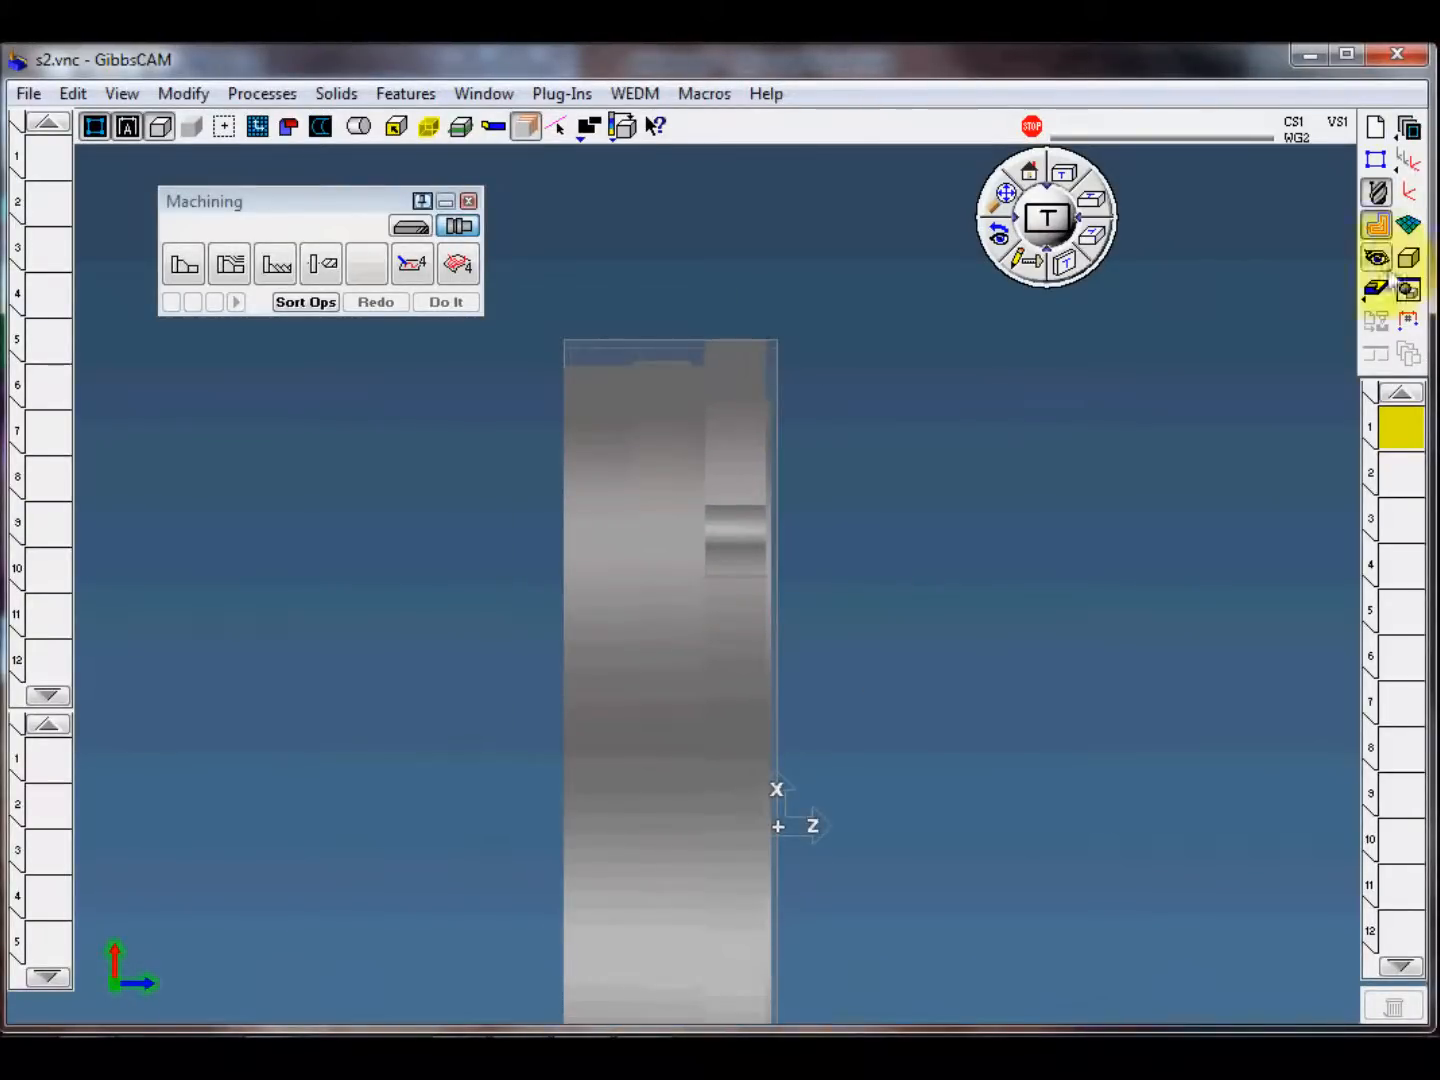
click(1376, 290)
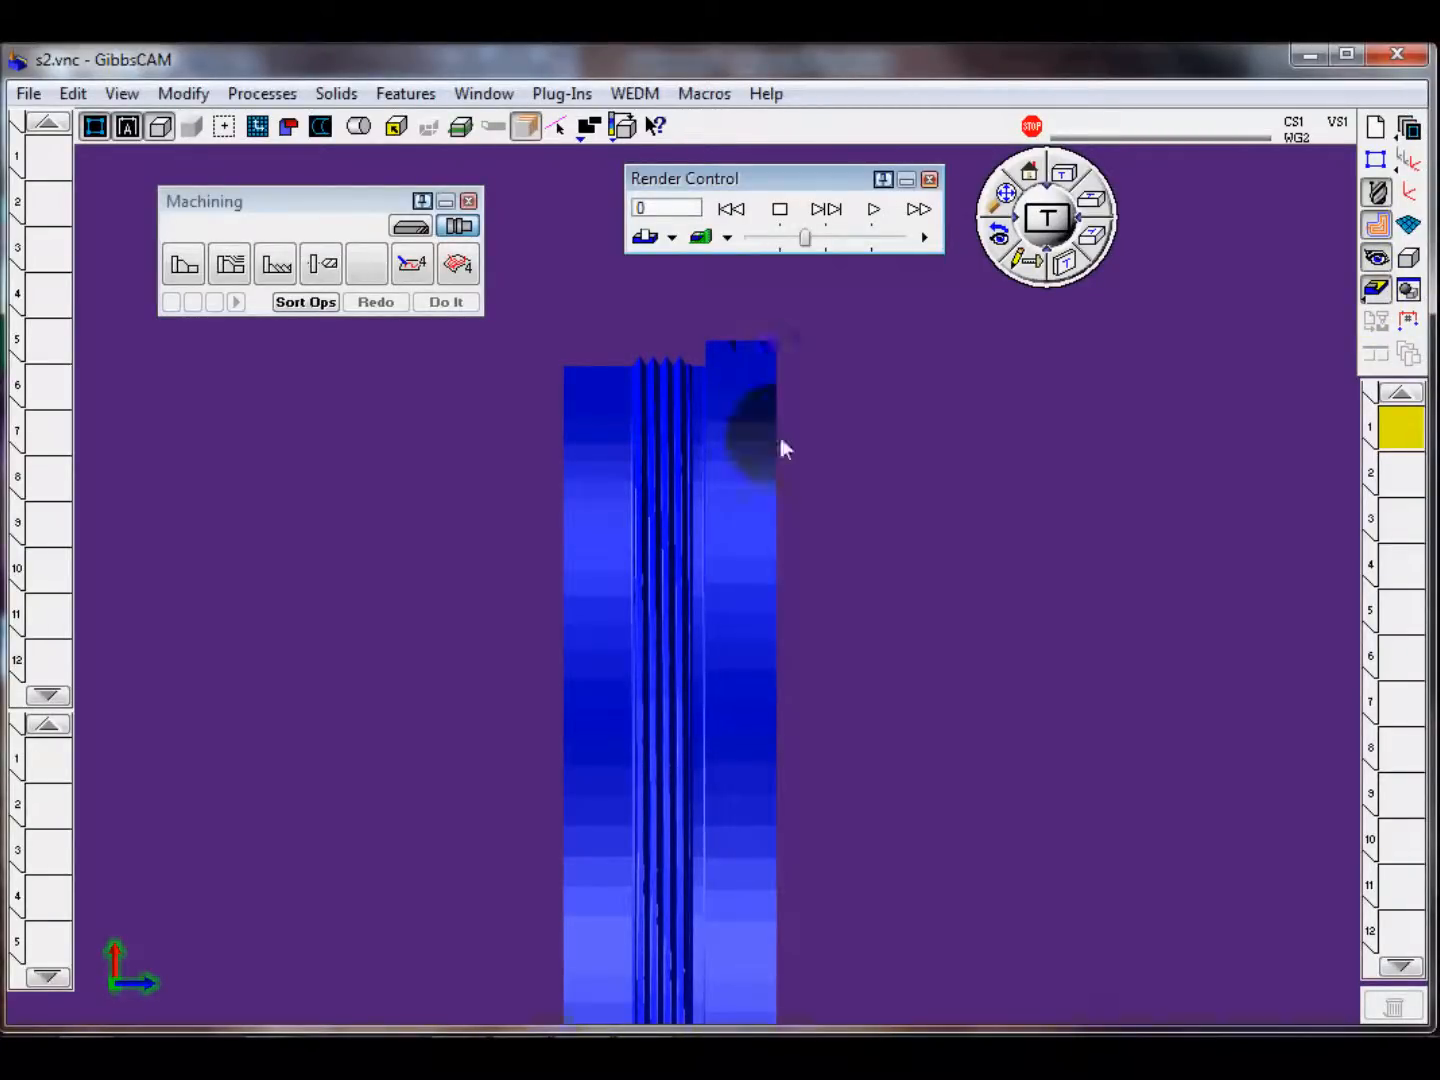
click(929, 179)
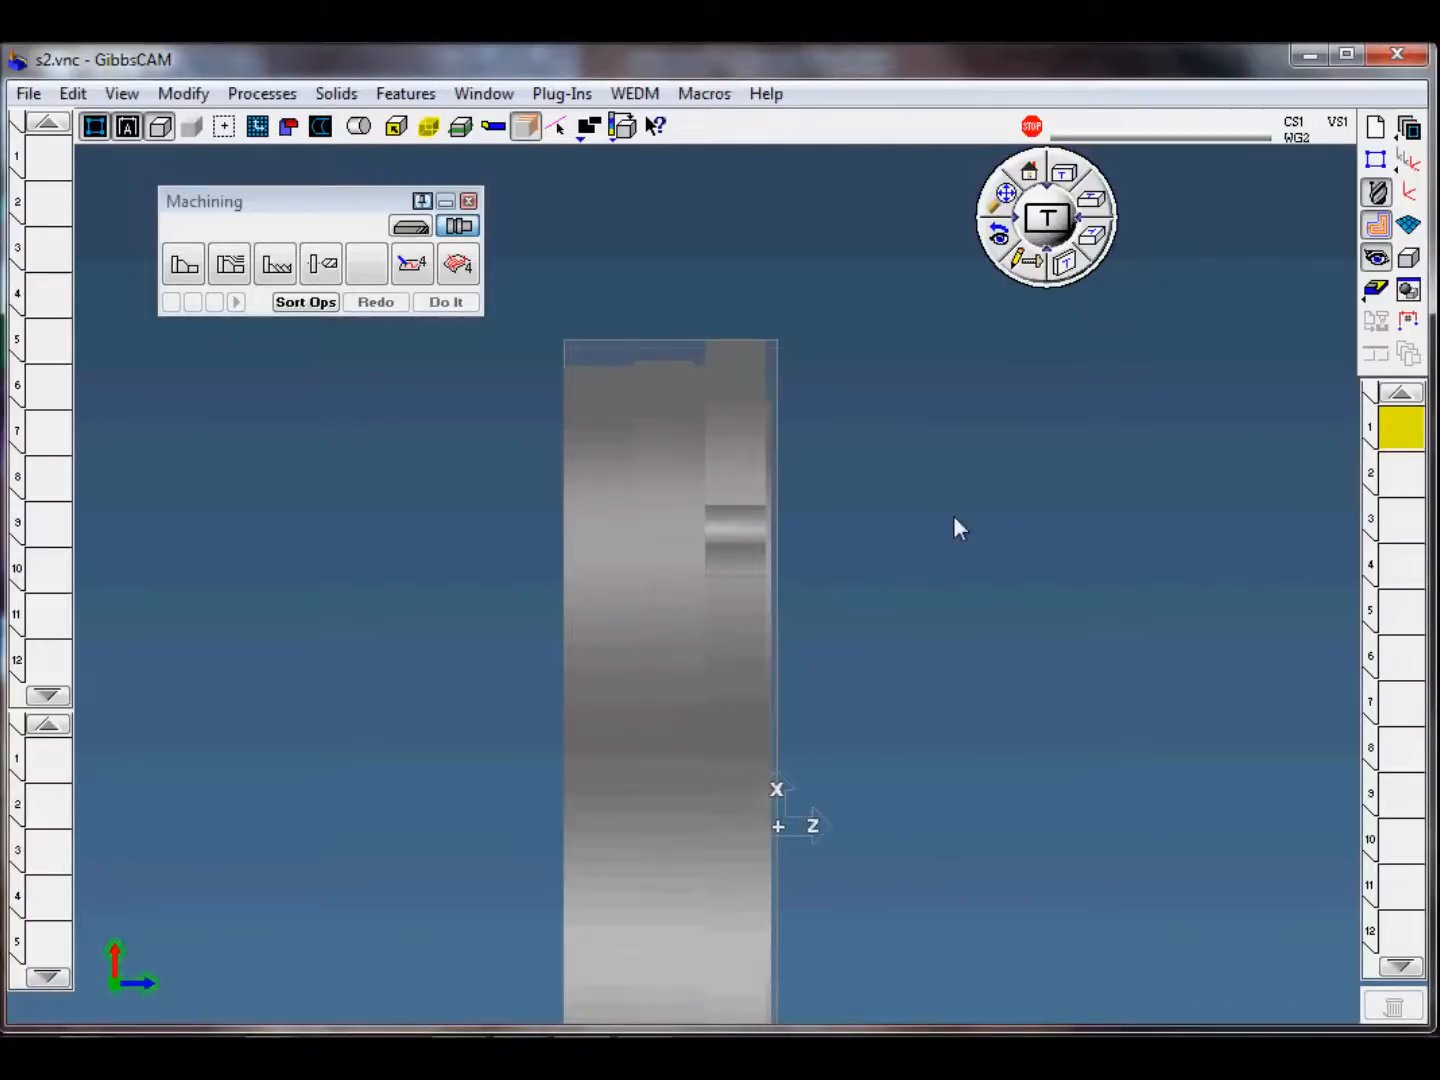
scroll(921, 625, down, 5)
middle_drag(863, 579, 812, 541)
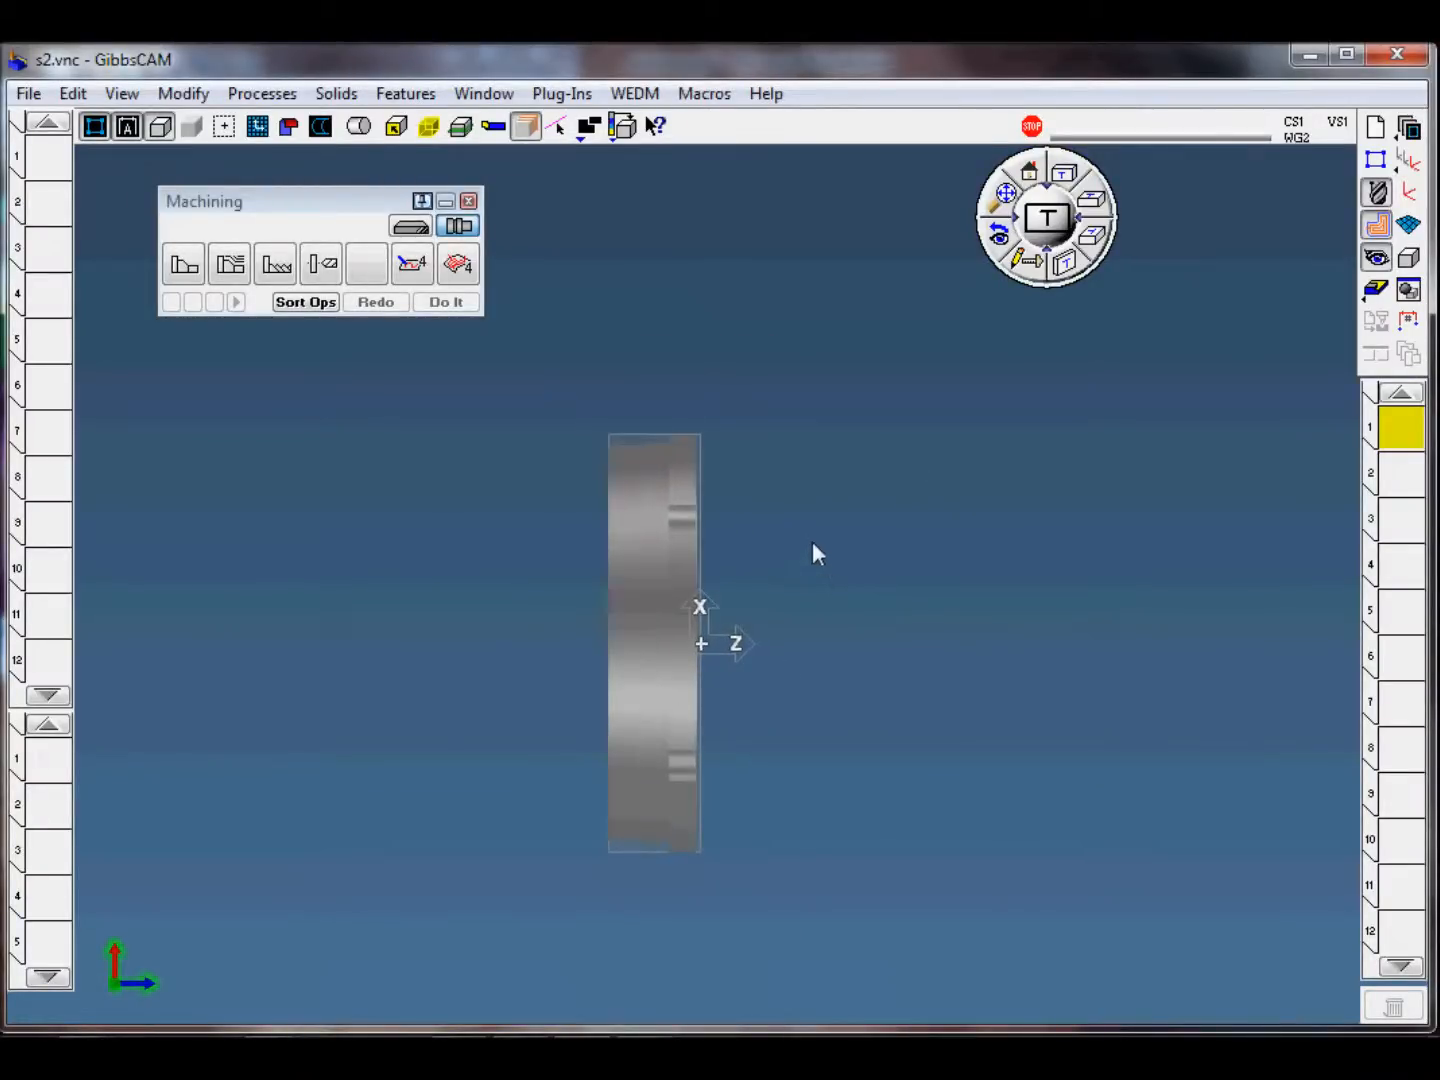
scroll(819, 537, up, 2)
Step: Turn on the part profiler and load the process template s2-1front face finish.PRC into the first process slot
click(461, 126)
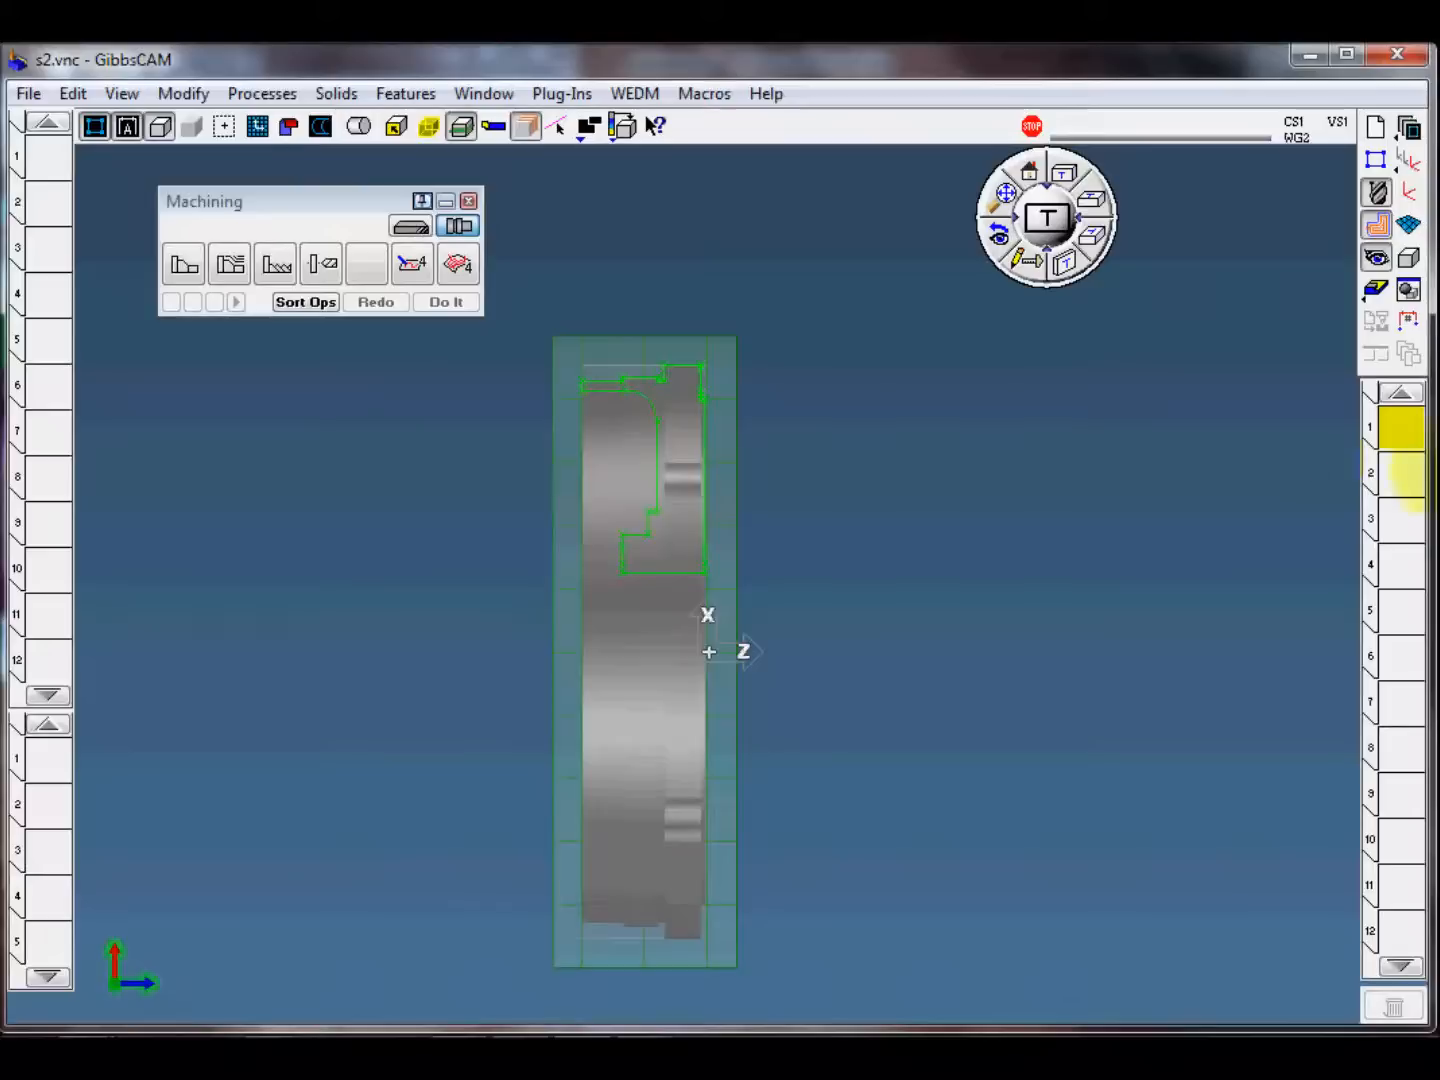
click(50, 758)
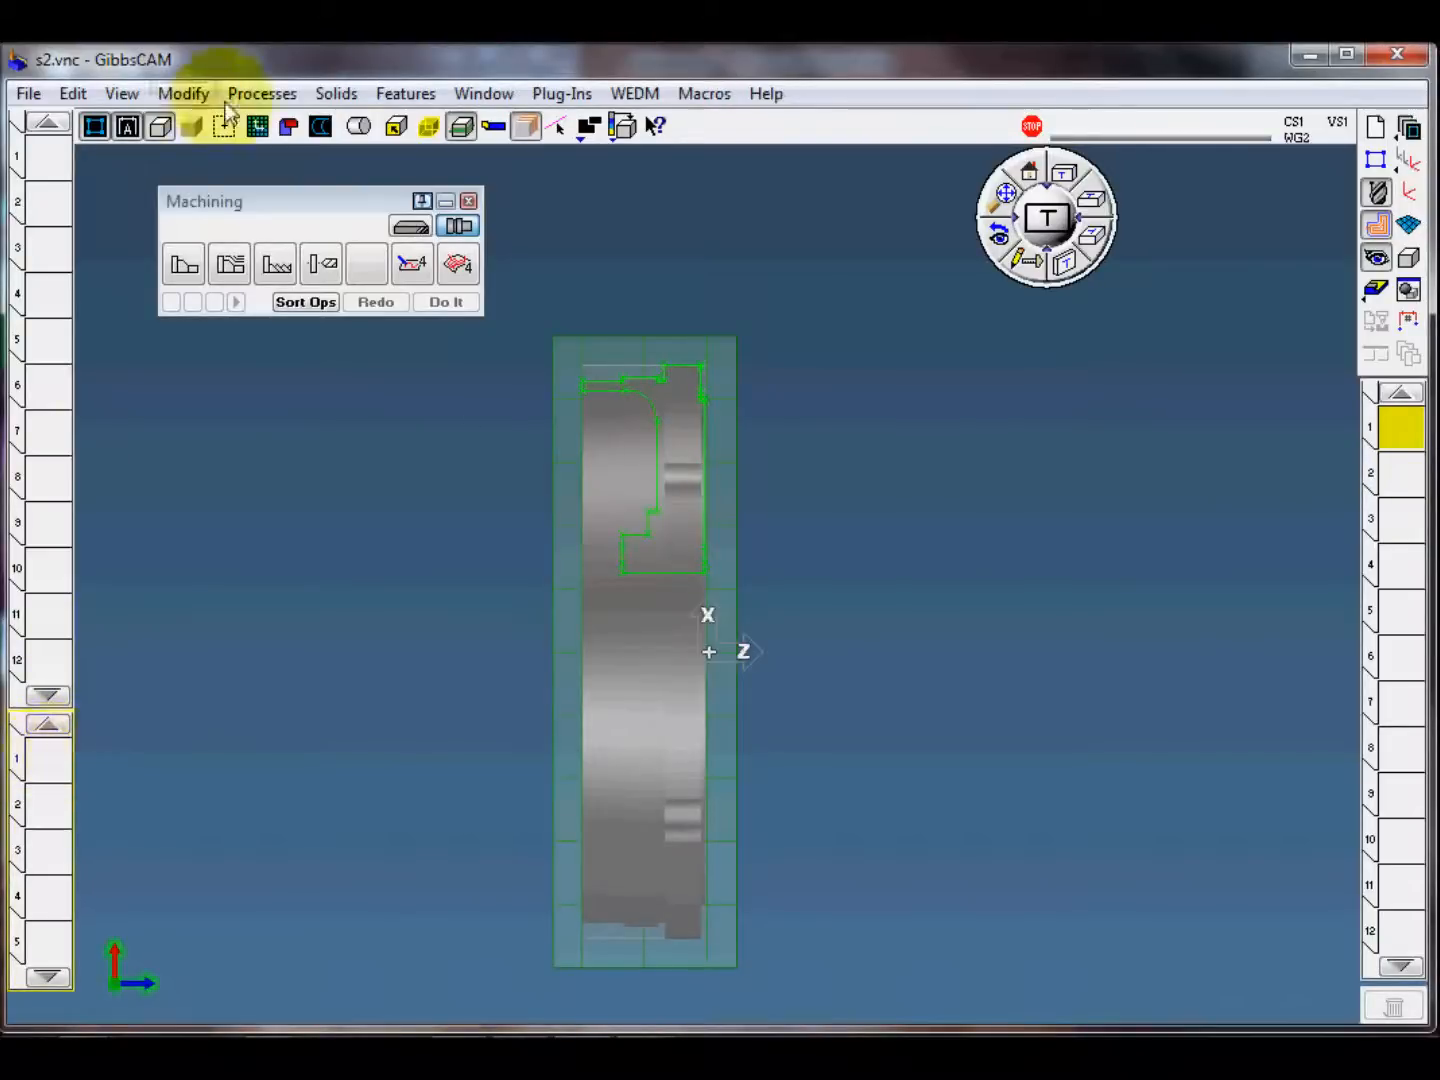
click(262, 94)
mouse_move(301, 243)
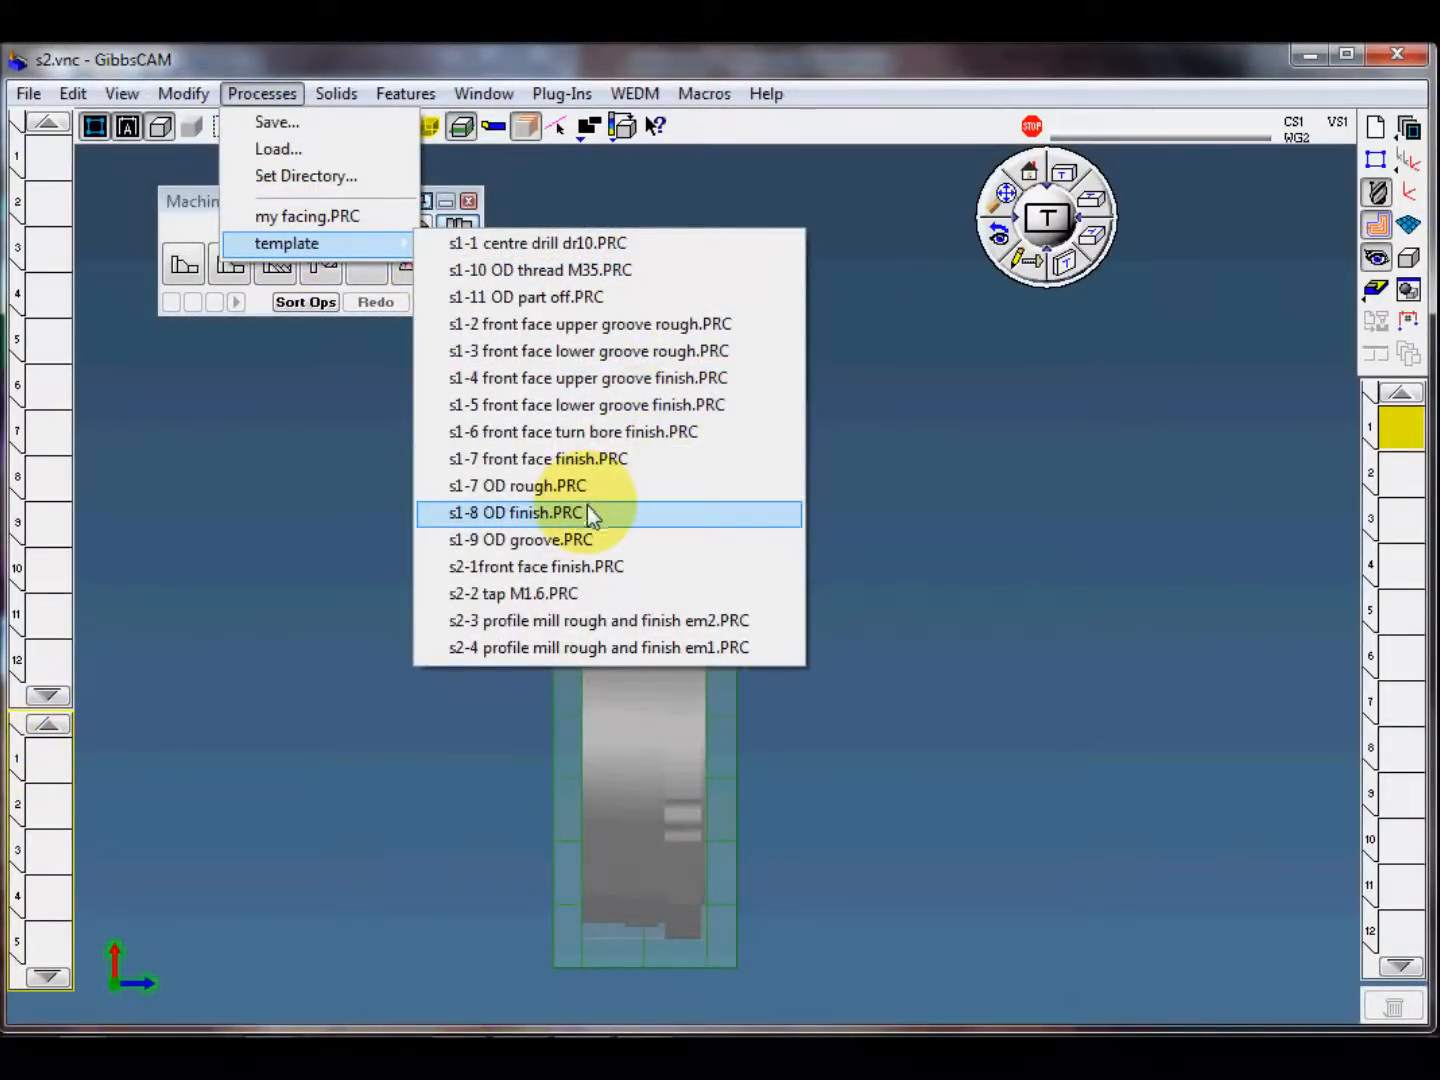
click(590, 569)
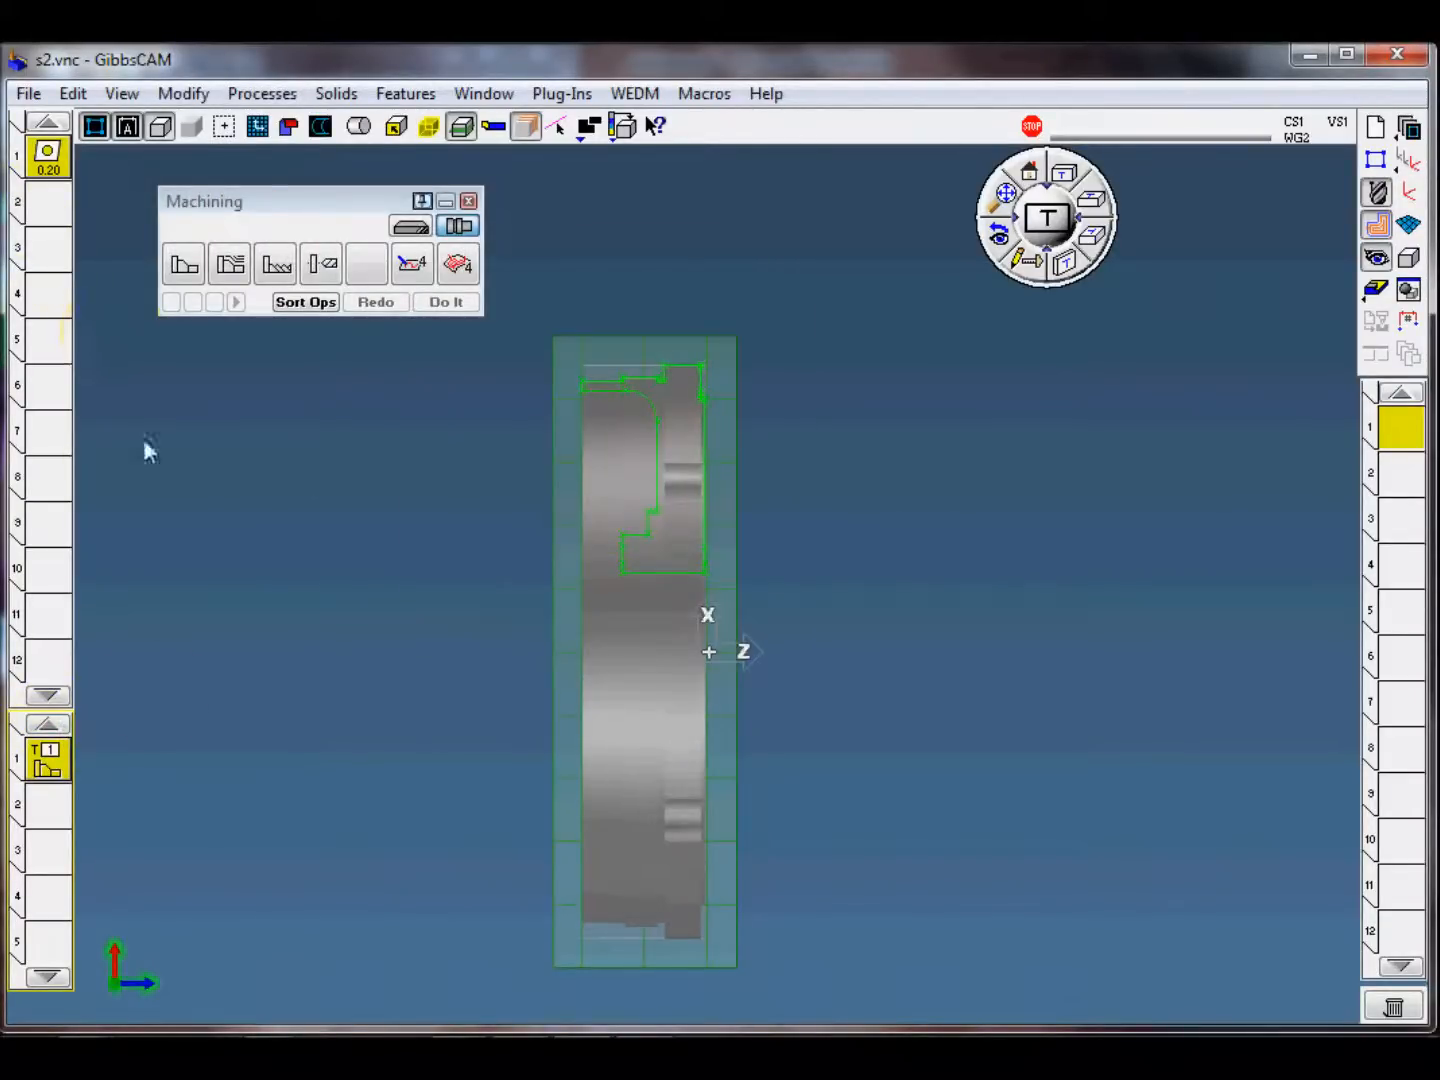
Step: Set the front face cut to run from beyond the outer diameter to below the bore edge and create the operation
scroll(775, 389, up, 3)
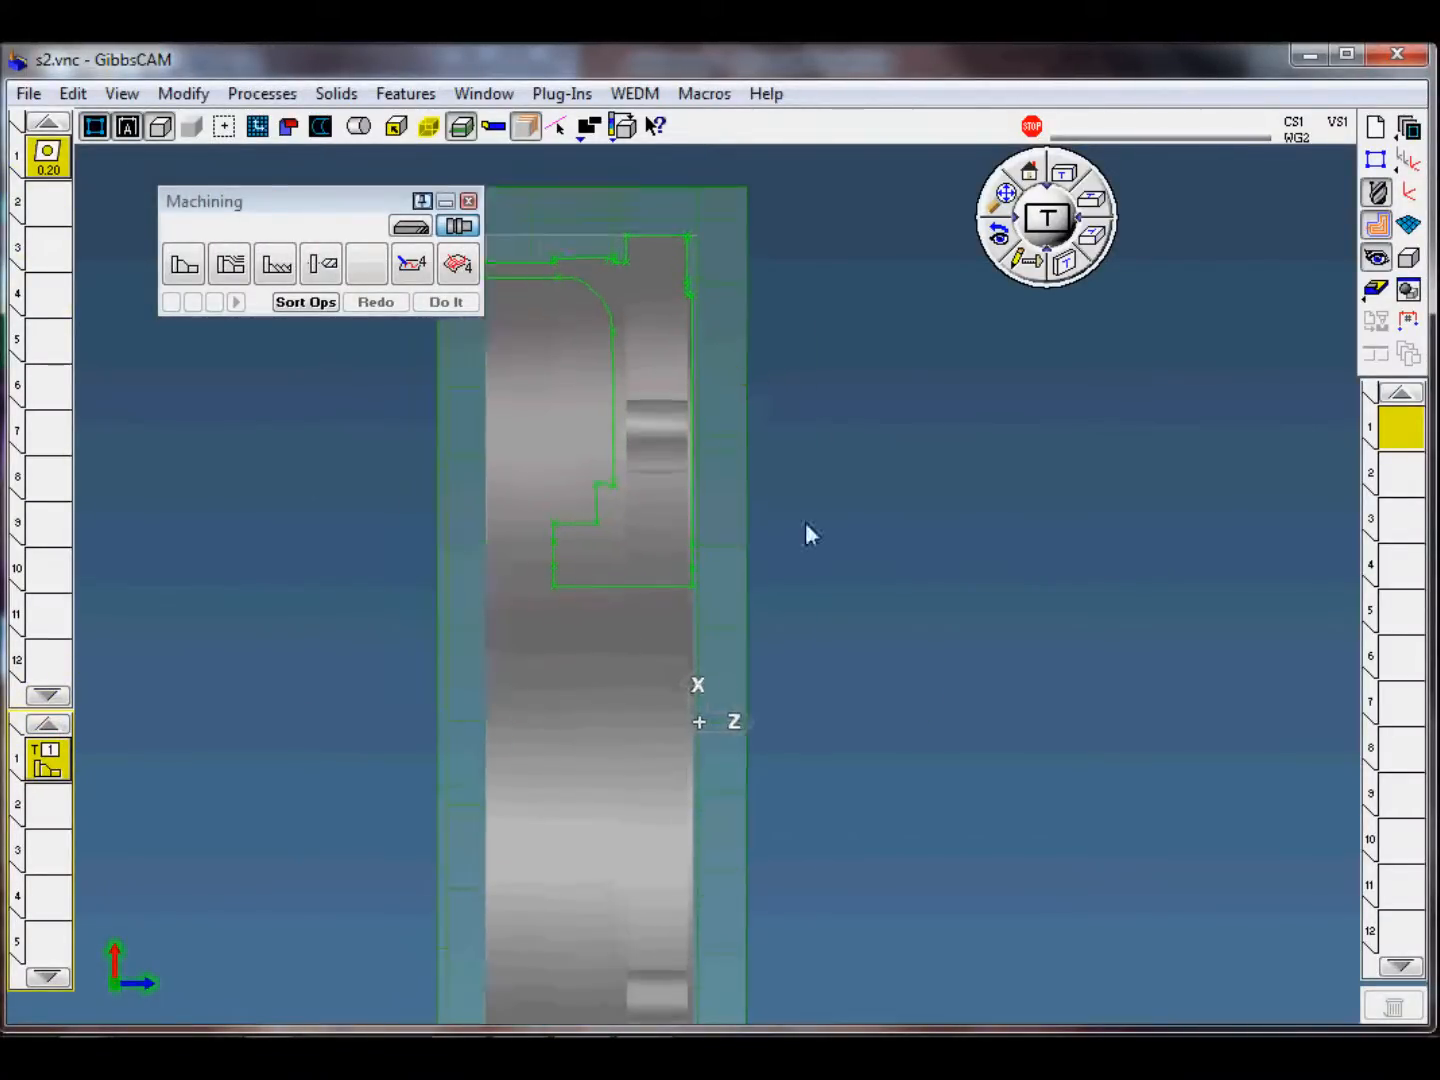
scroll(805, 522, up, 3)
double_click(797, 488)
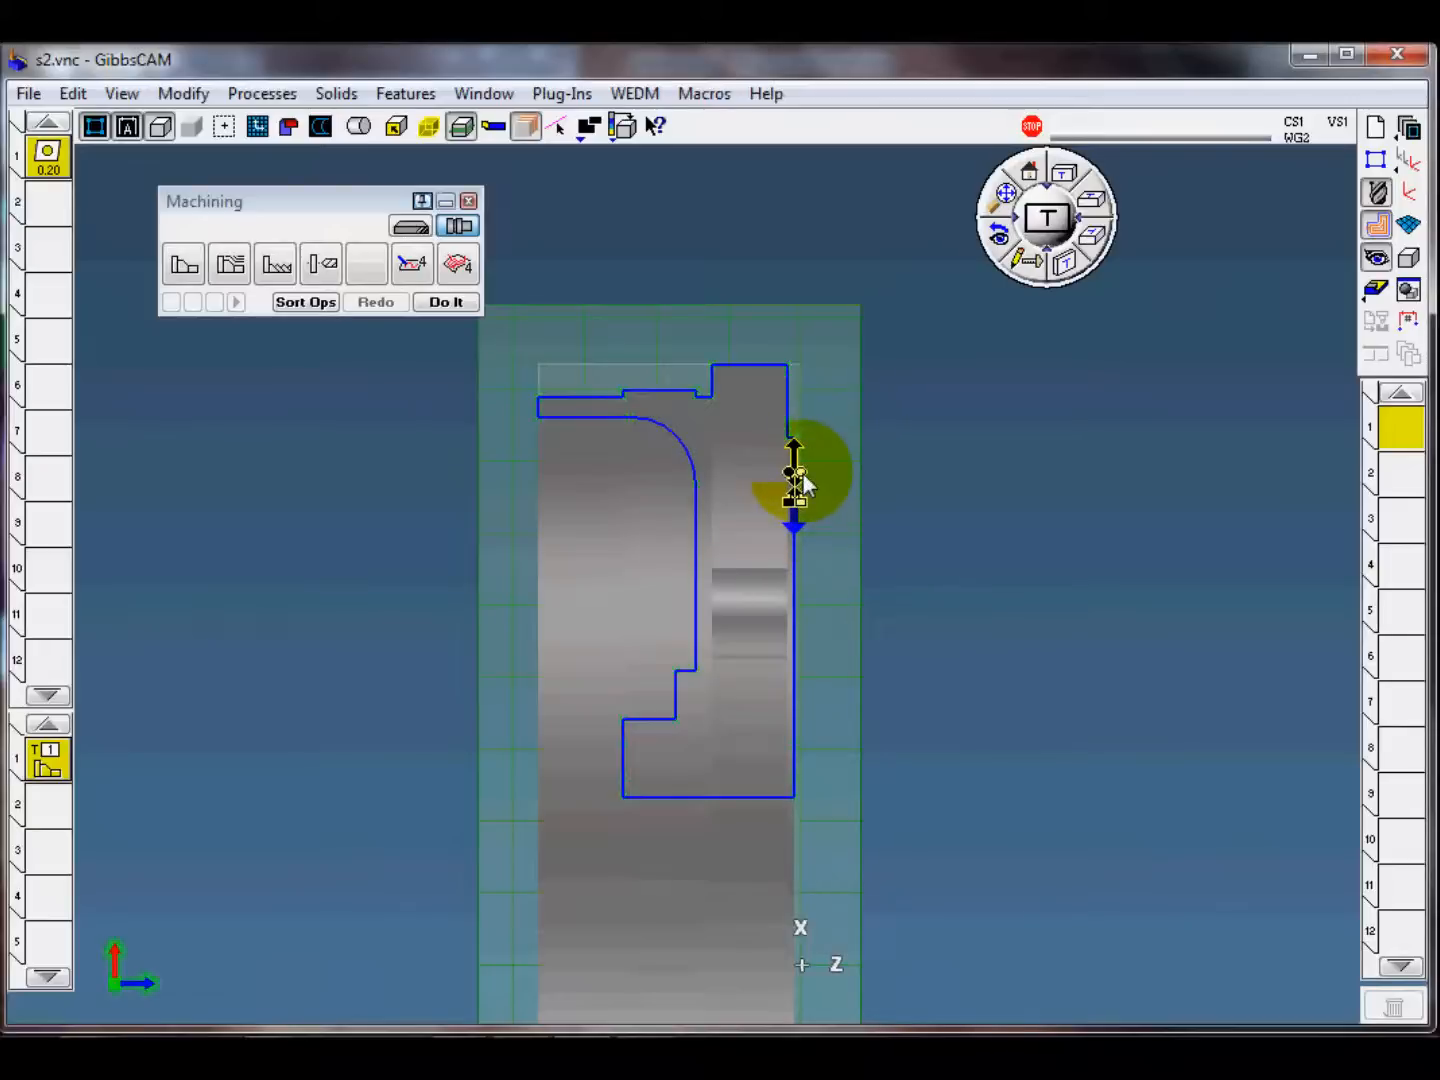
click(797, 403)
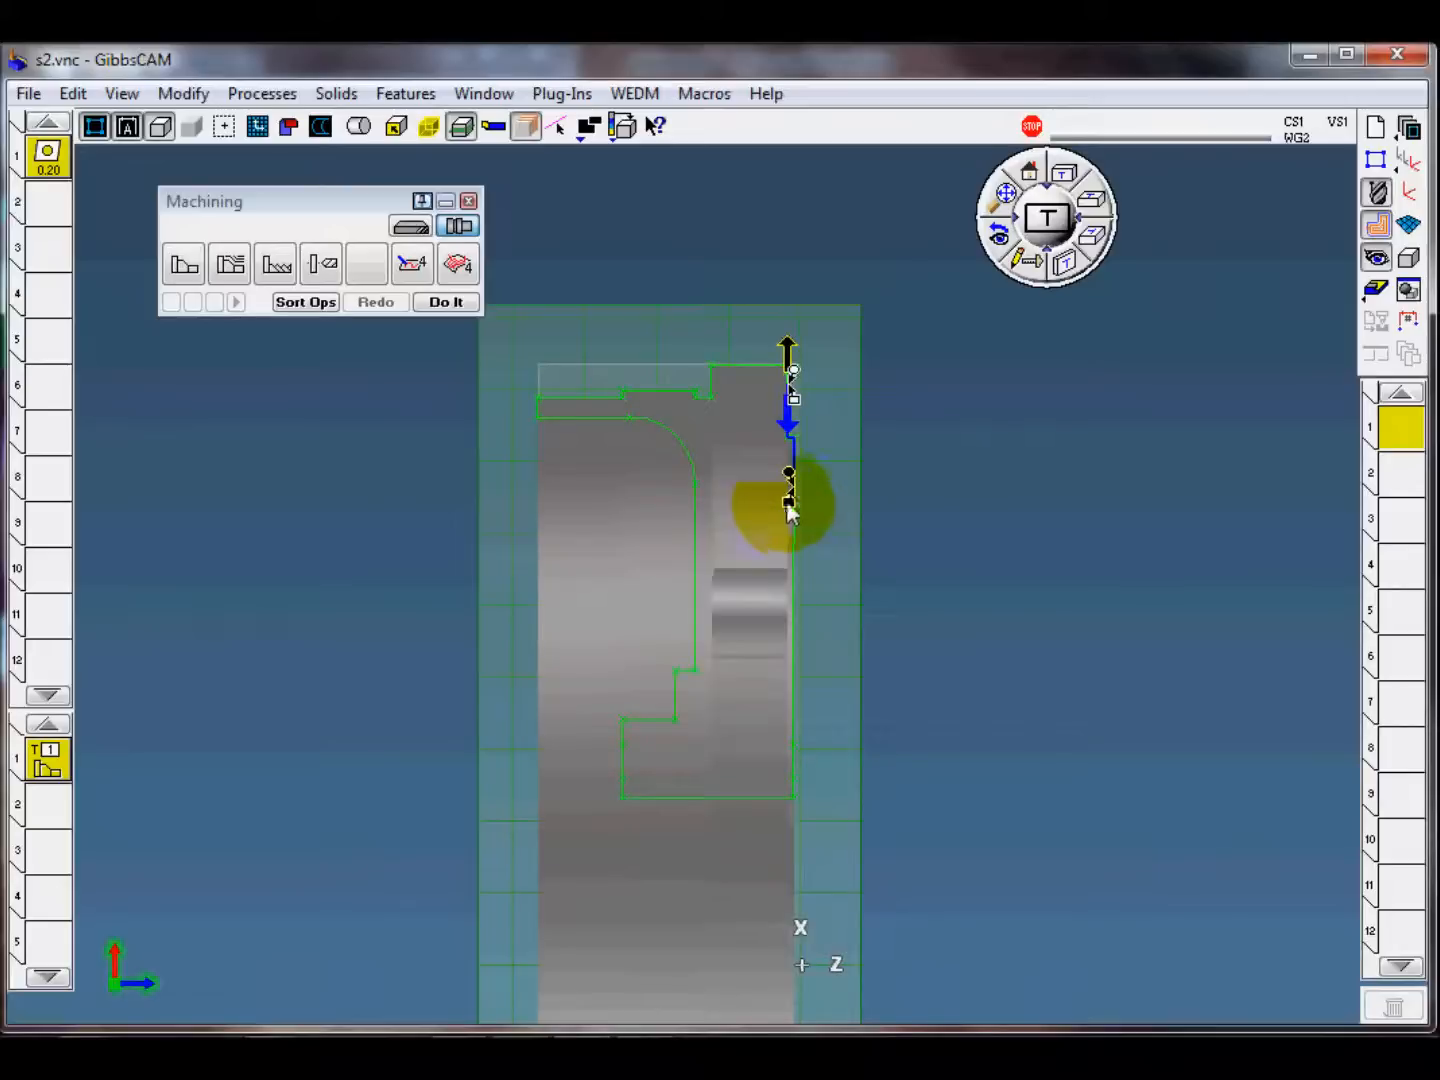
drag(788, 782, 788, 781)
drag(793, 369, 805, 270)
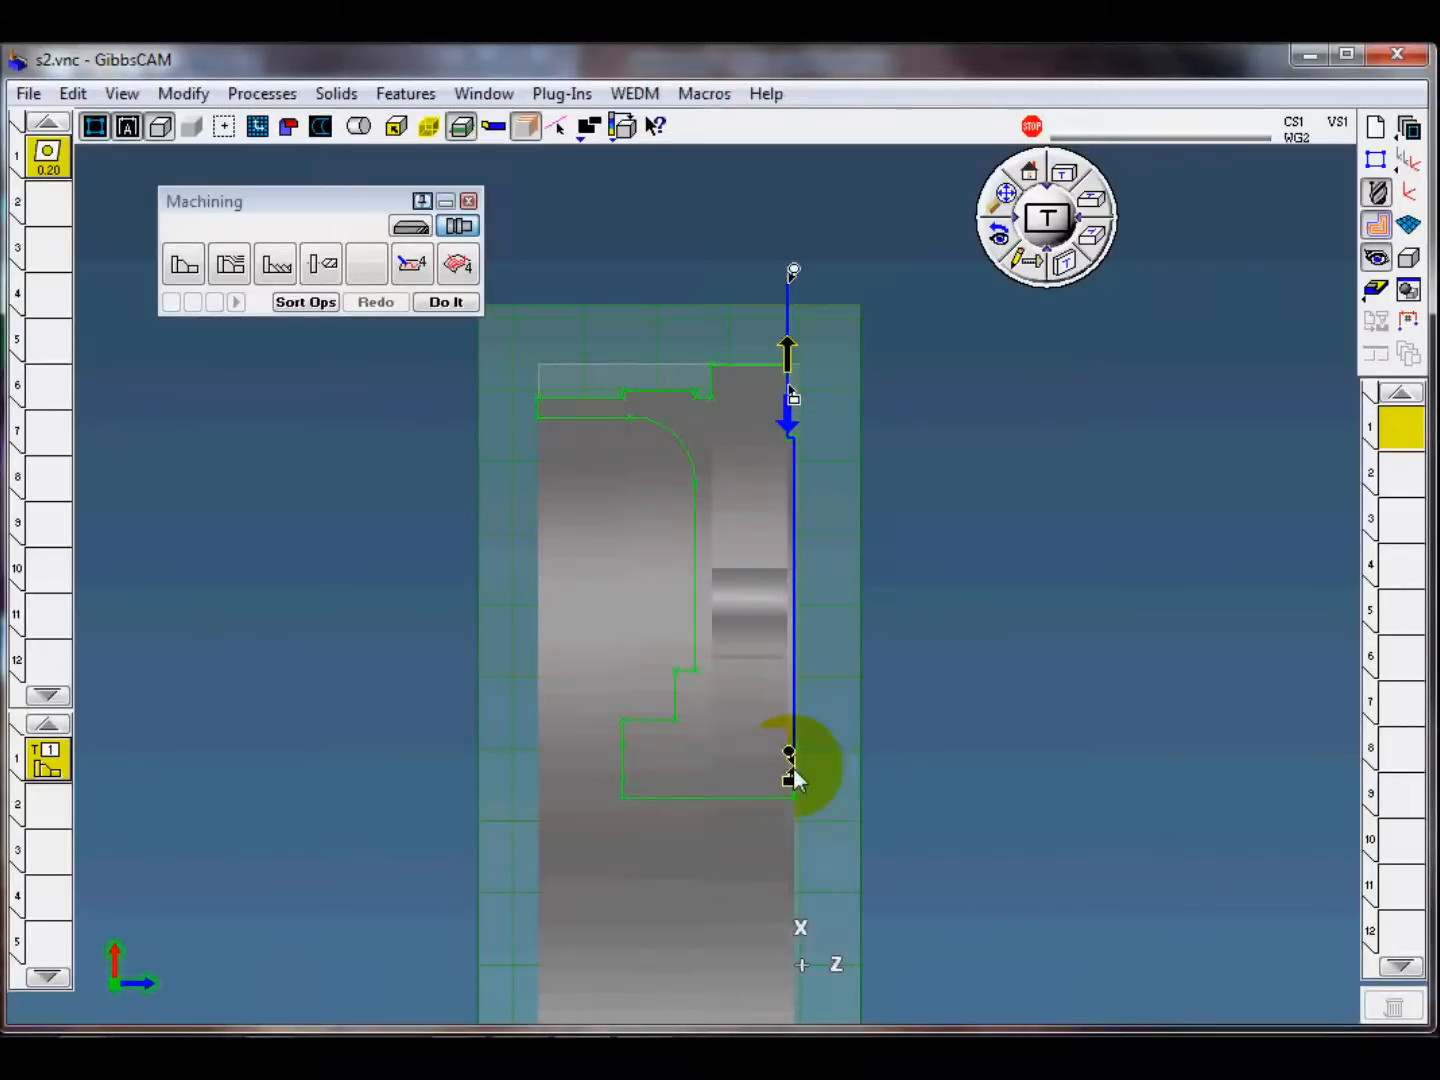
click(793, 835)
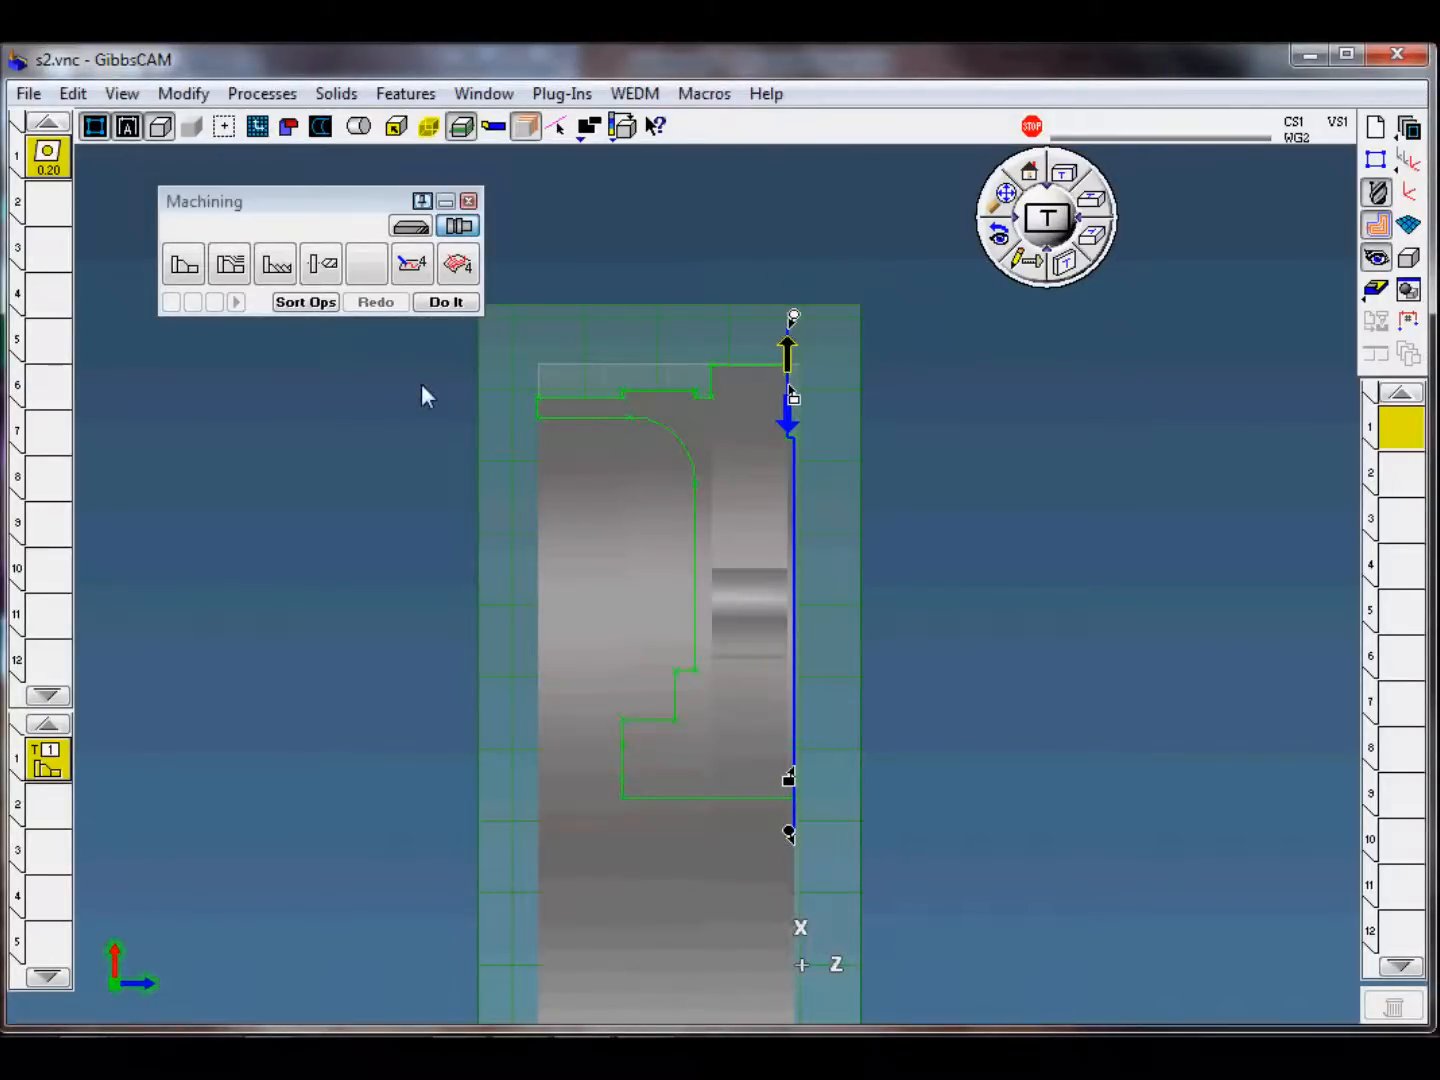
click(447, 301)
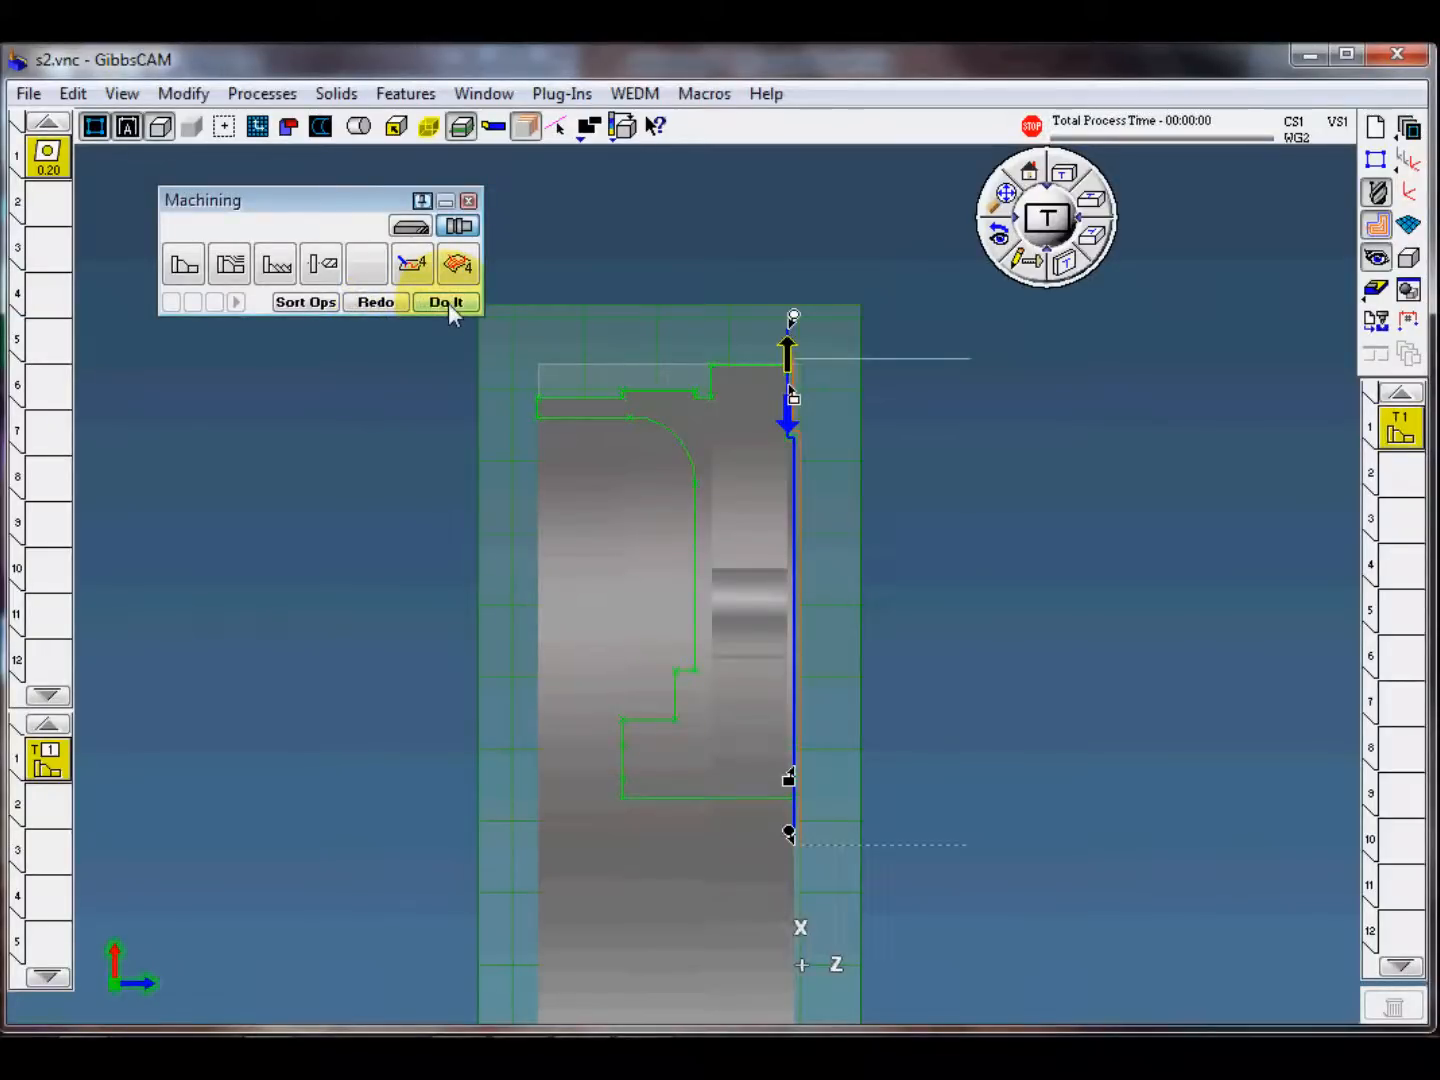
Step: Simulate the front face finish operation, change the tool display mode to expose the part, and inspect the machined face
click(1378, 290)
middle_drag(973, 513, 829, 311)
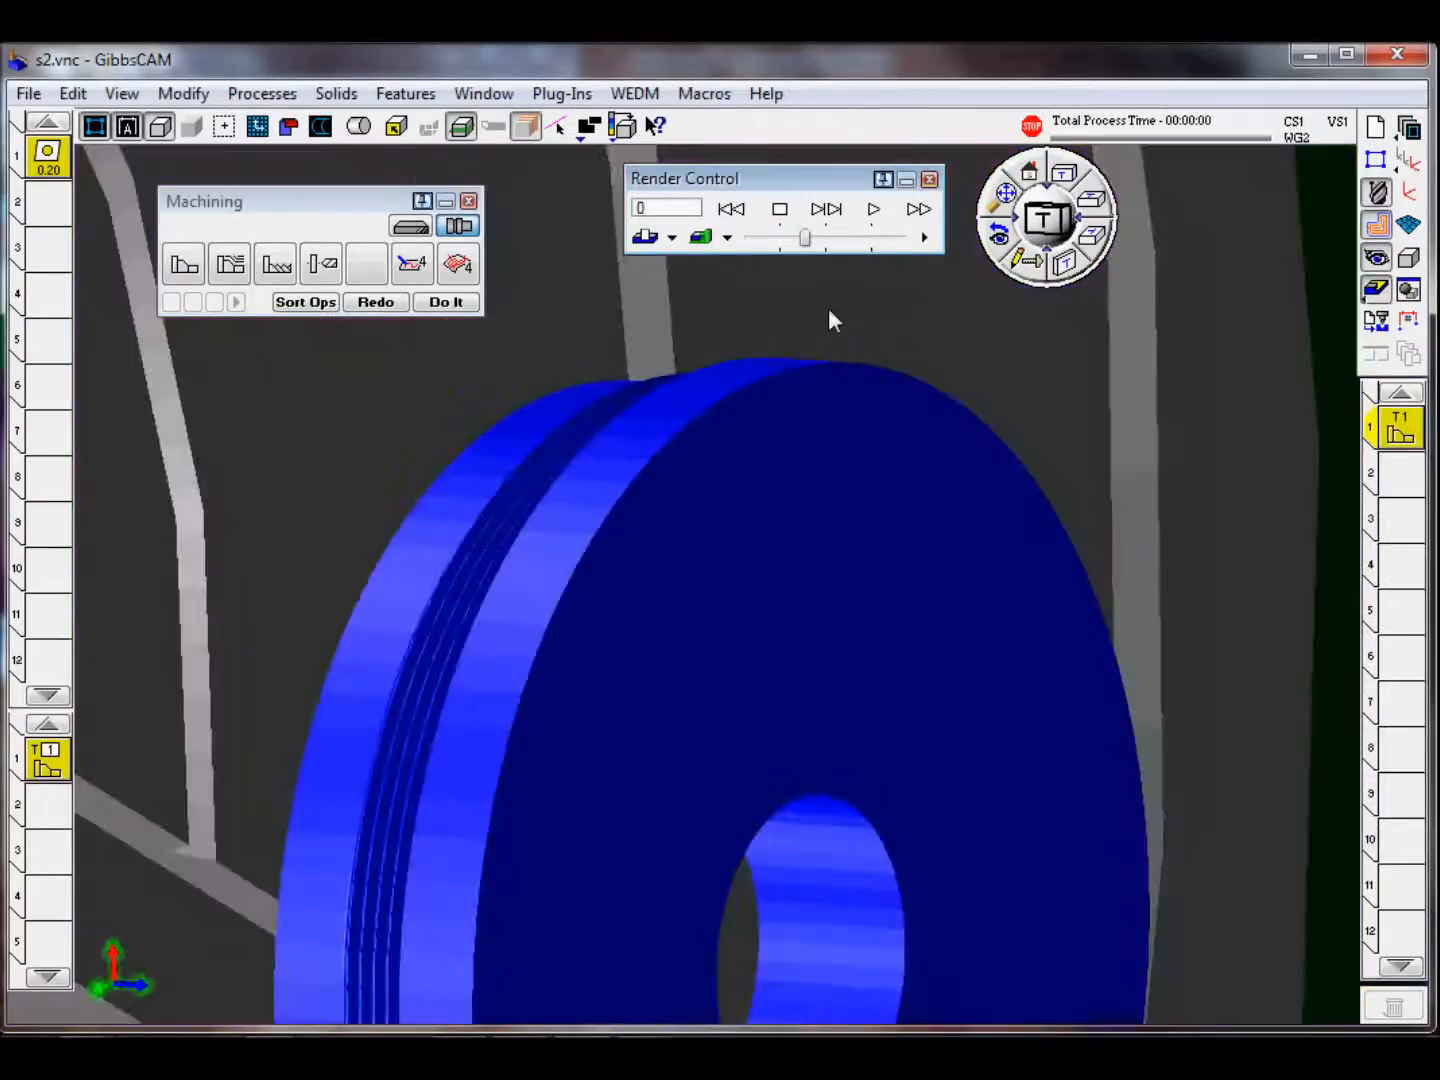
click(826, 208)
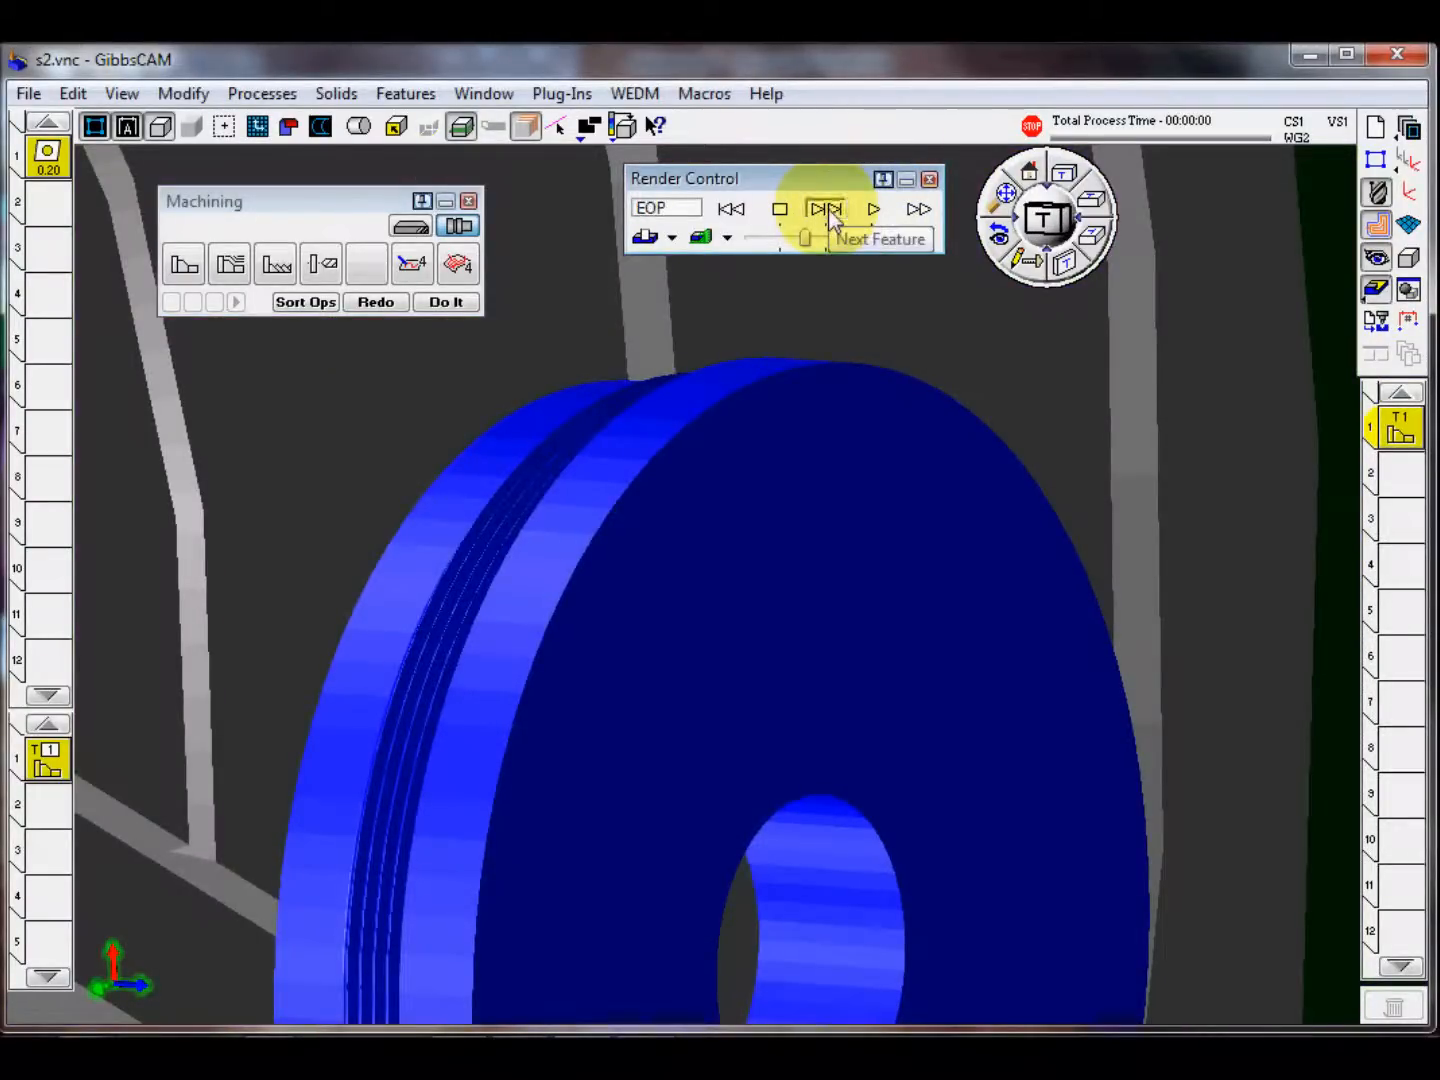
click(732, 210)
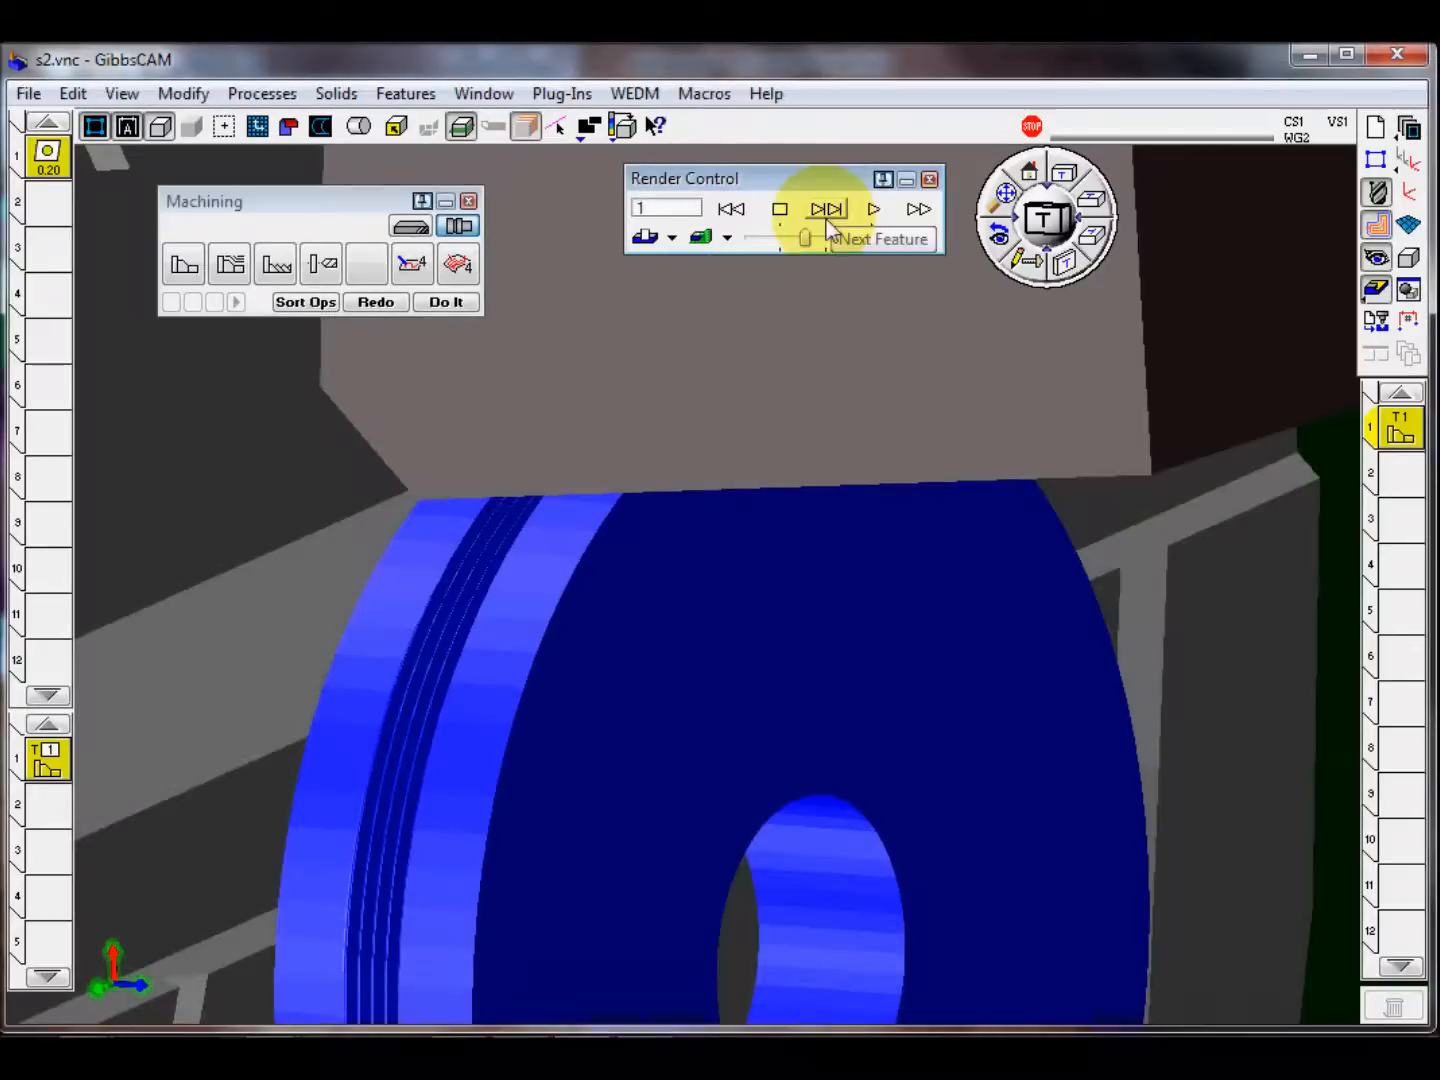
click(671, 238)
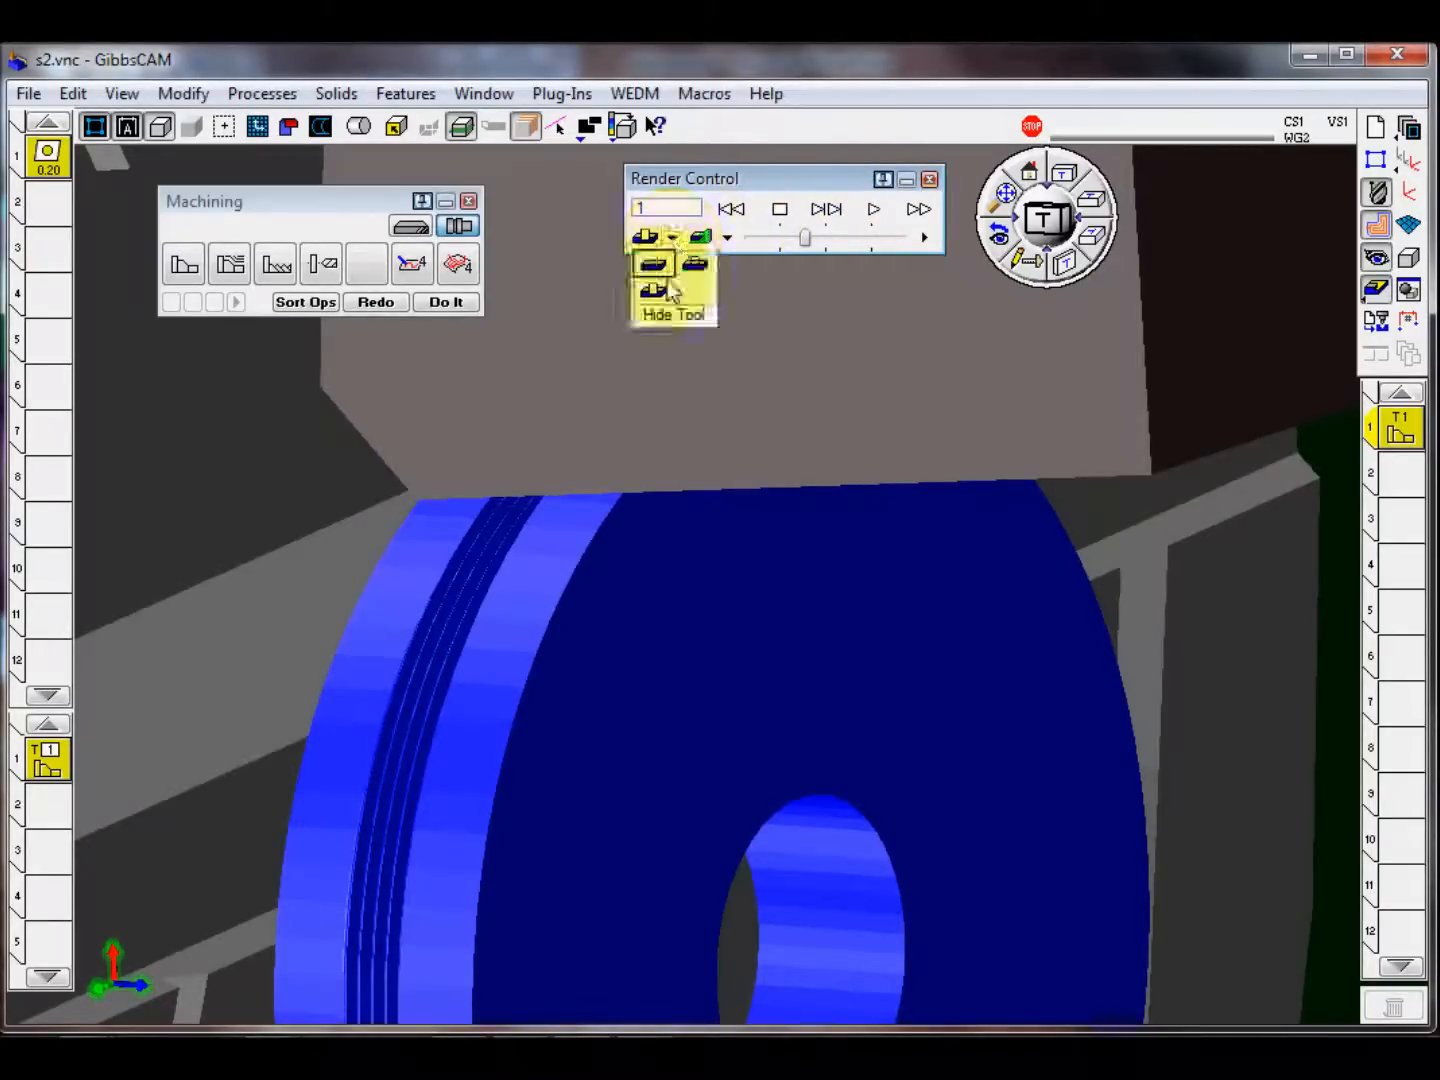
click(695, 263)
click(836, 213)
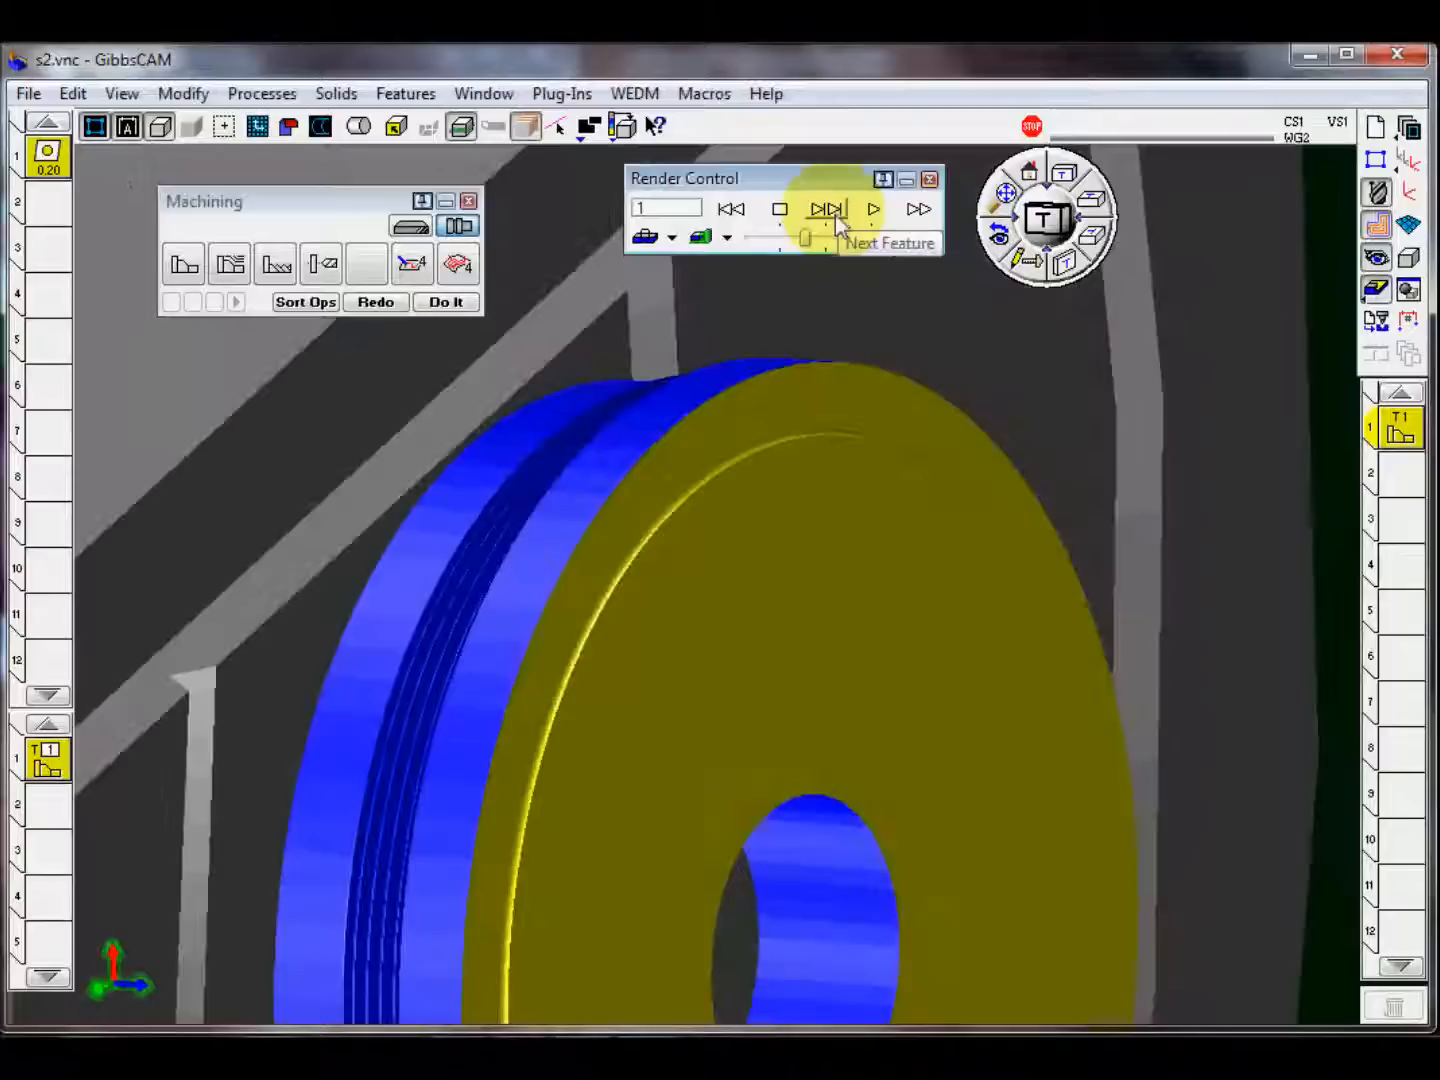
middle_drag(705, 632, 881, 746)
Step: Close the machine simulation and make the second operation slot active
click(929, 180)
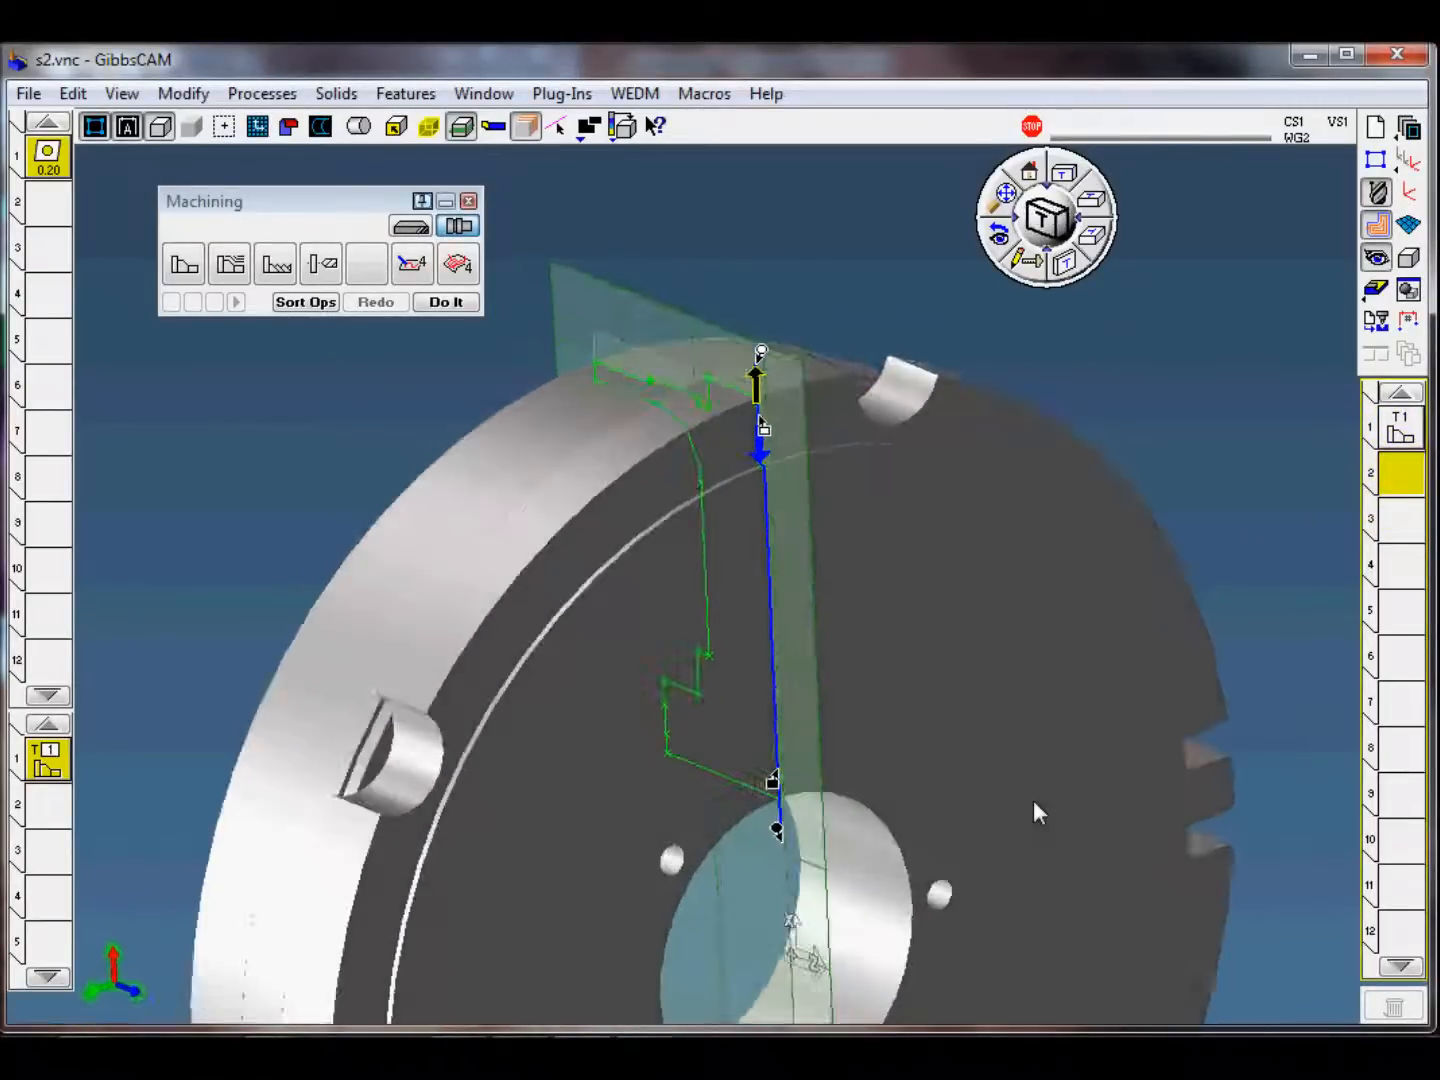
click(1211, 363)
scroll(871, 533, down, 3)
middle_drag(235, 719, 378, 620)
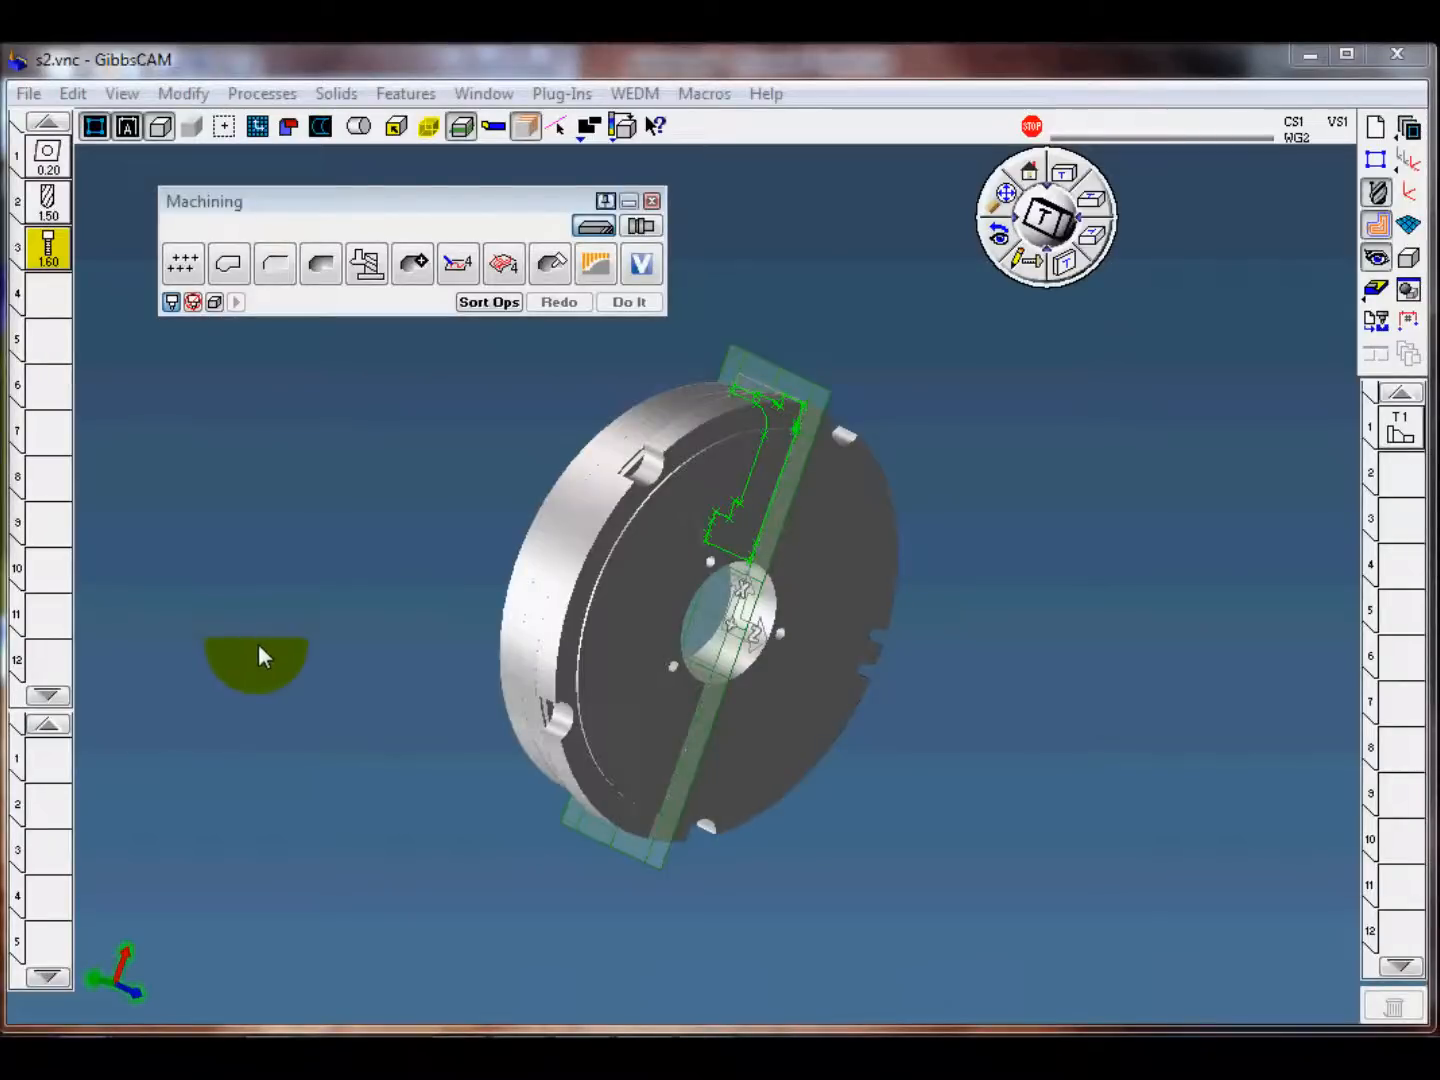
Step: Make the XY plane the active coordinate system and close the coordinate system list
mouse_move(258, 643)
middle_down()
mouse_move(627, 716)
mouse_move(740, 558)
middle_up()
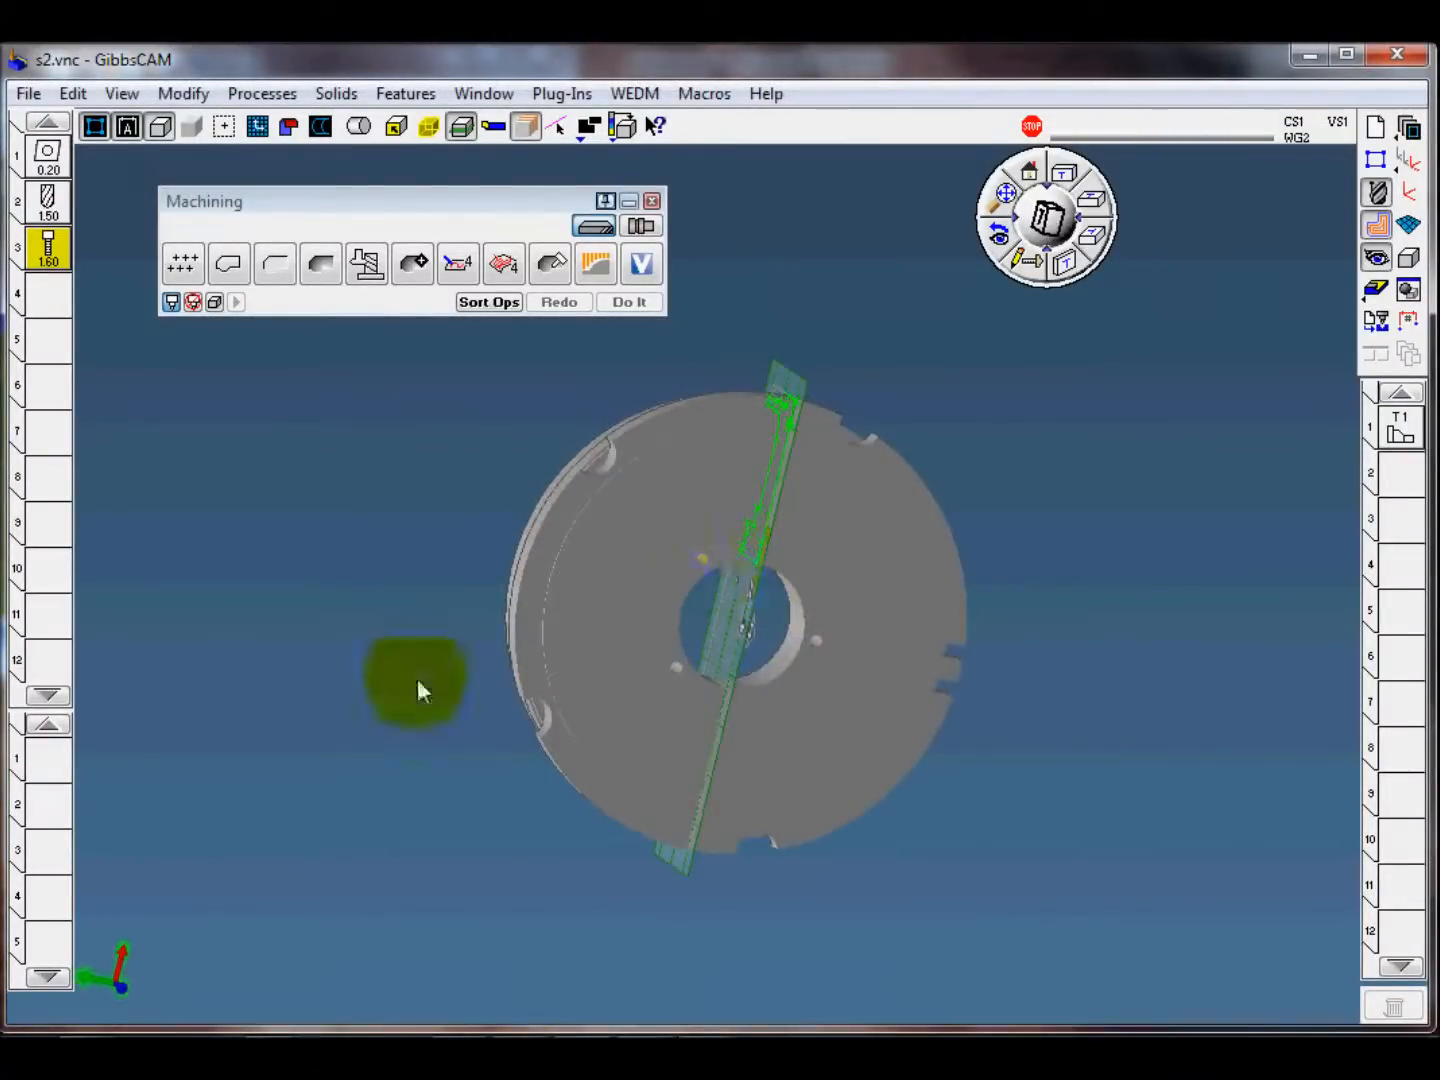
middle_drag(418, 680, 748, 753)
click(1406, 162)
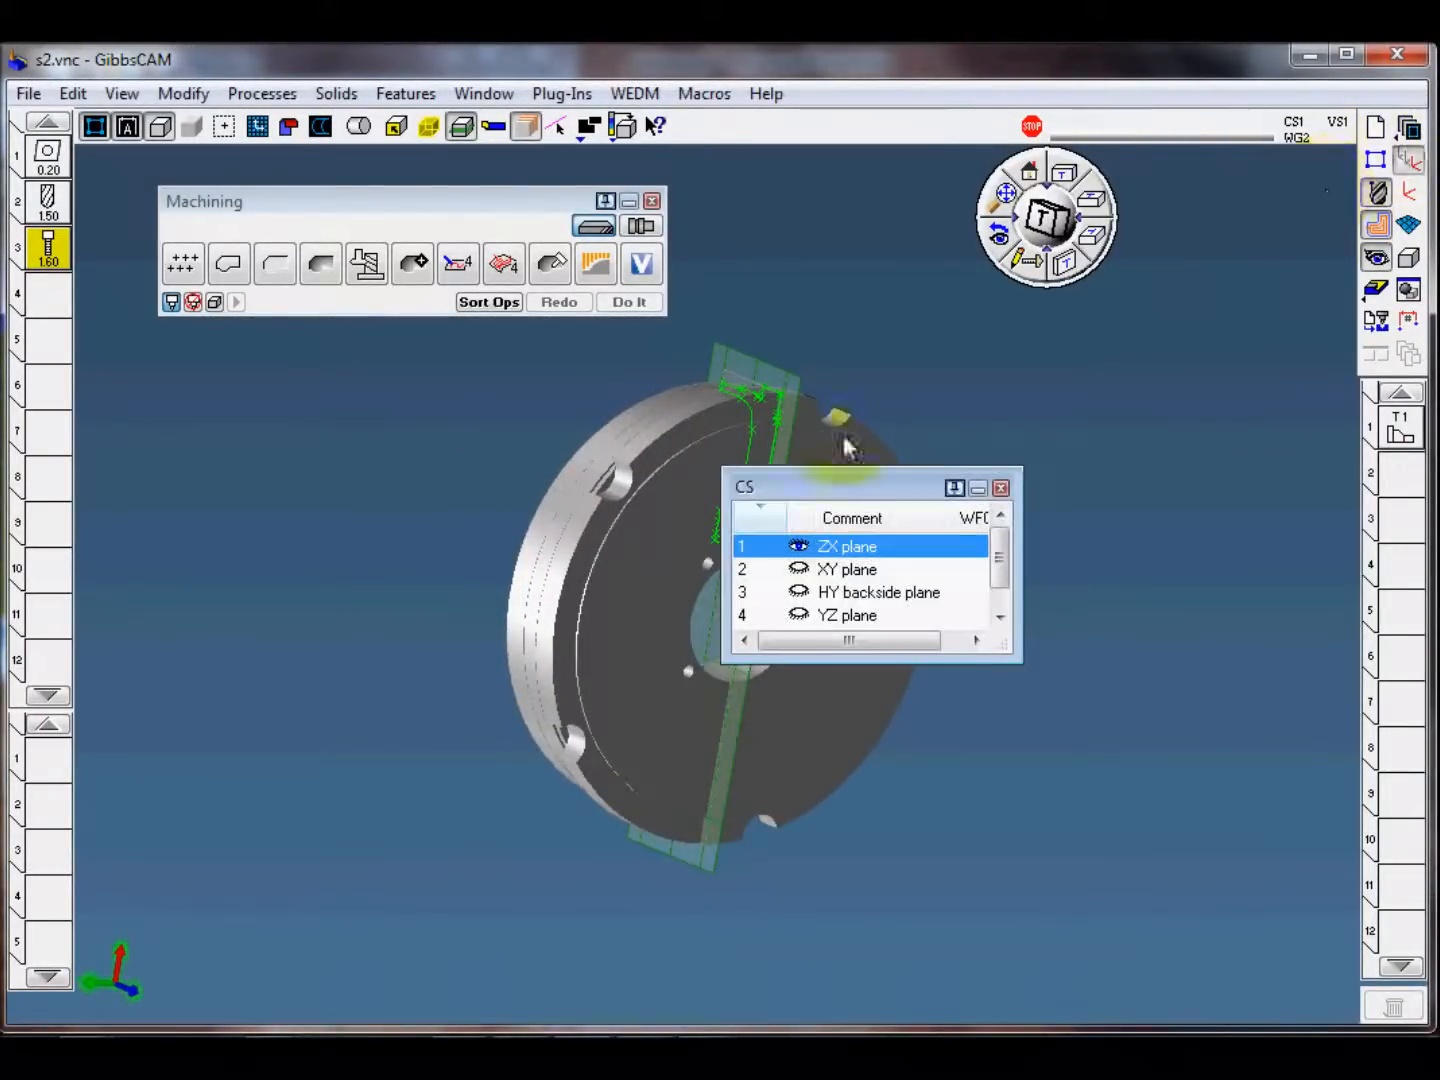
click(847, 569)
click(1000, 488)
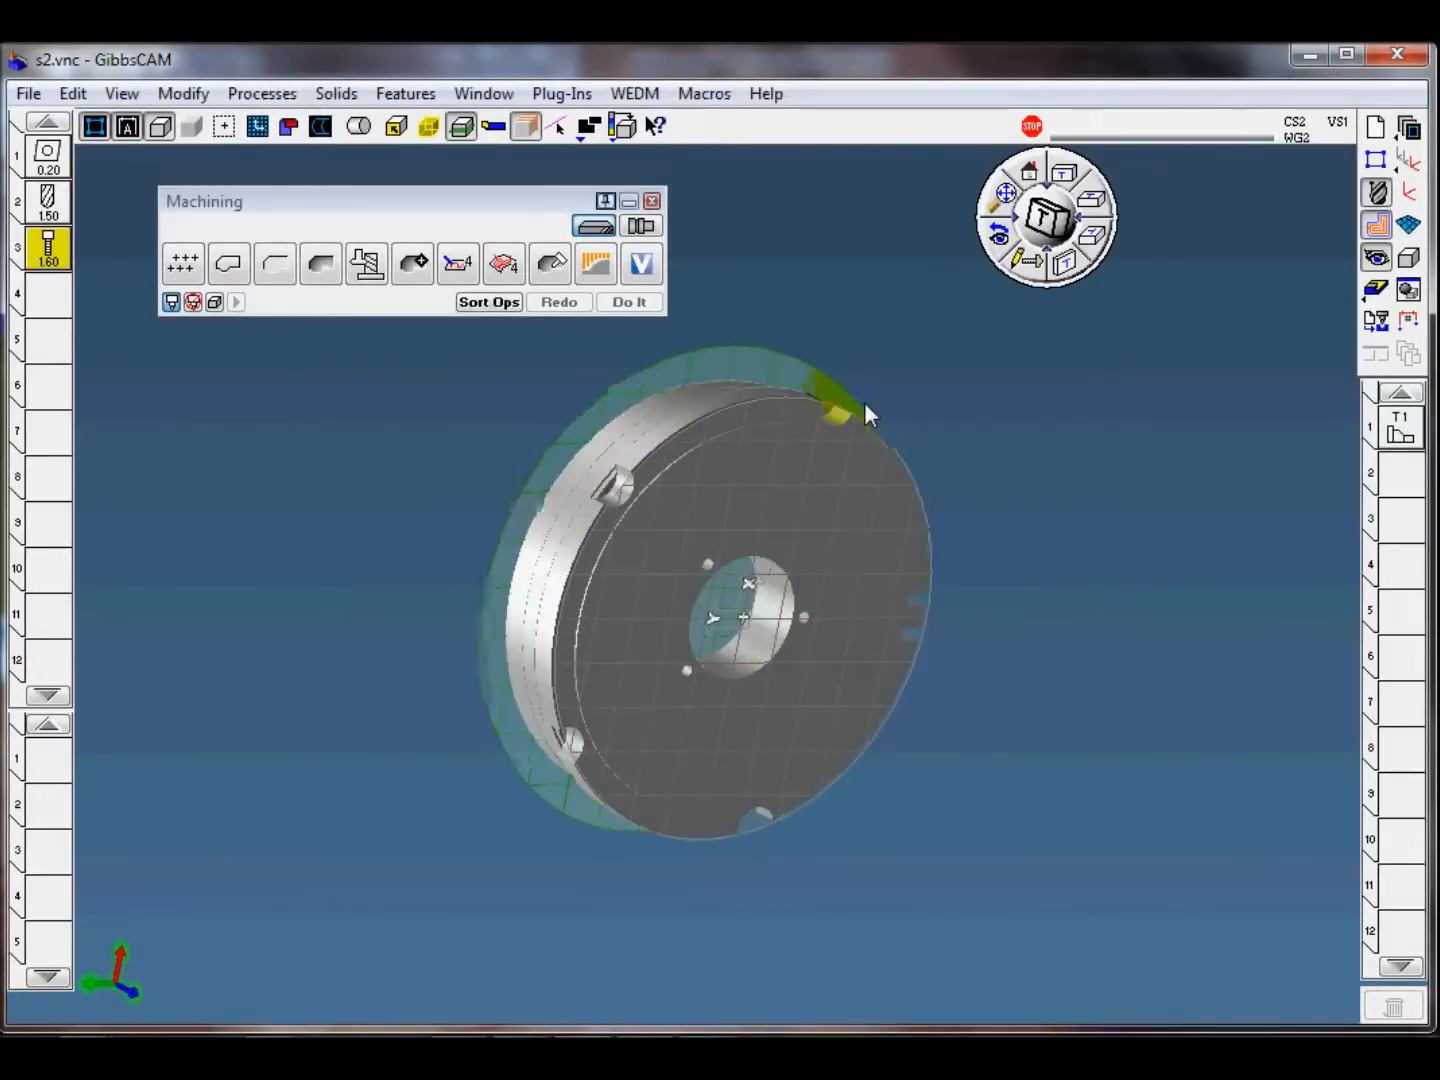
Step: Shift the part profiler plane onto the disc so it outlines the three small holes around the bore
mouse_move(874, 394)
mouse_down()
mouse_move(896, 403)
mouse_move(883, 397)
mouse_up()
middle_drag(1119, 653, 766, 627)
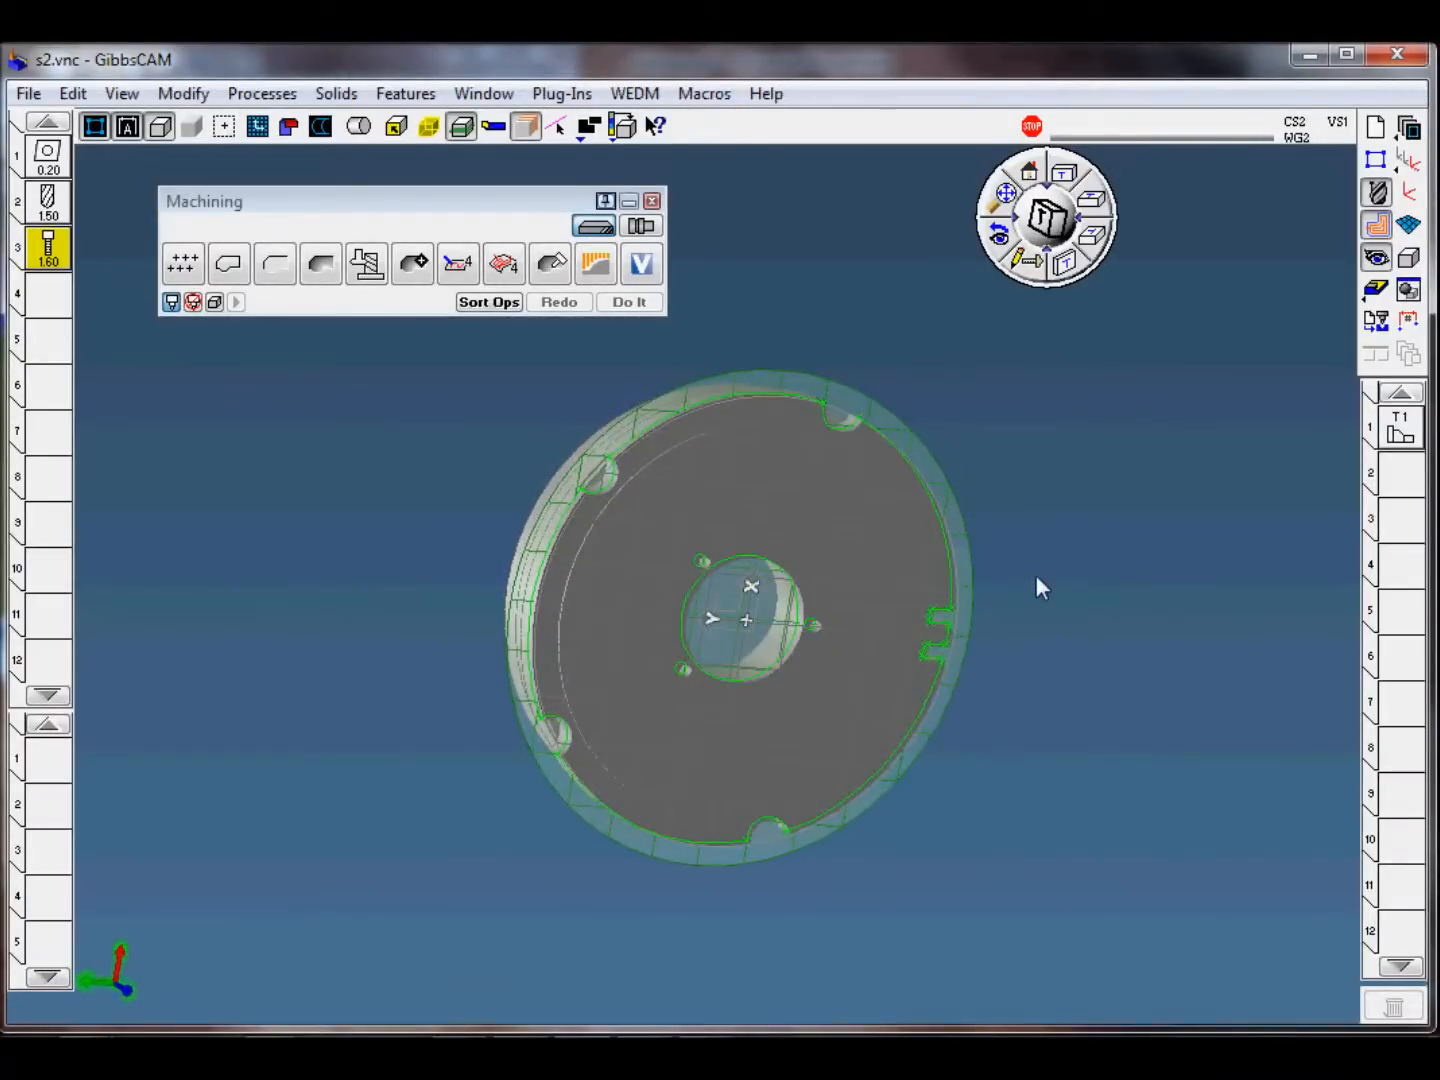
scroll(1035, 574, up, 3)
middle_drag(756, 495, 712, 565)
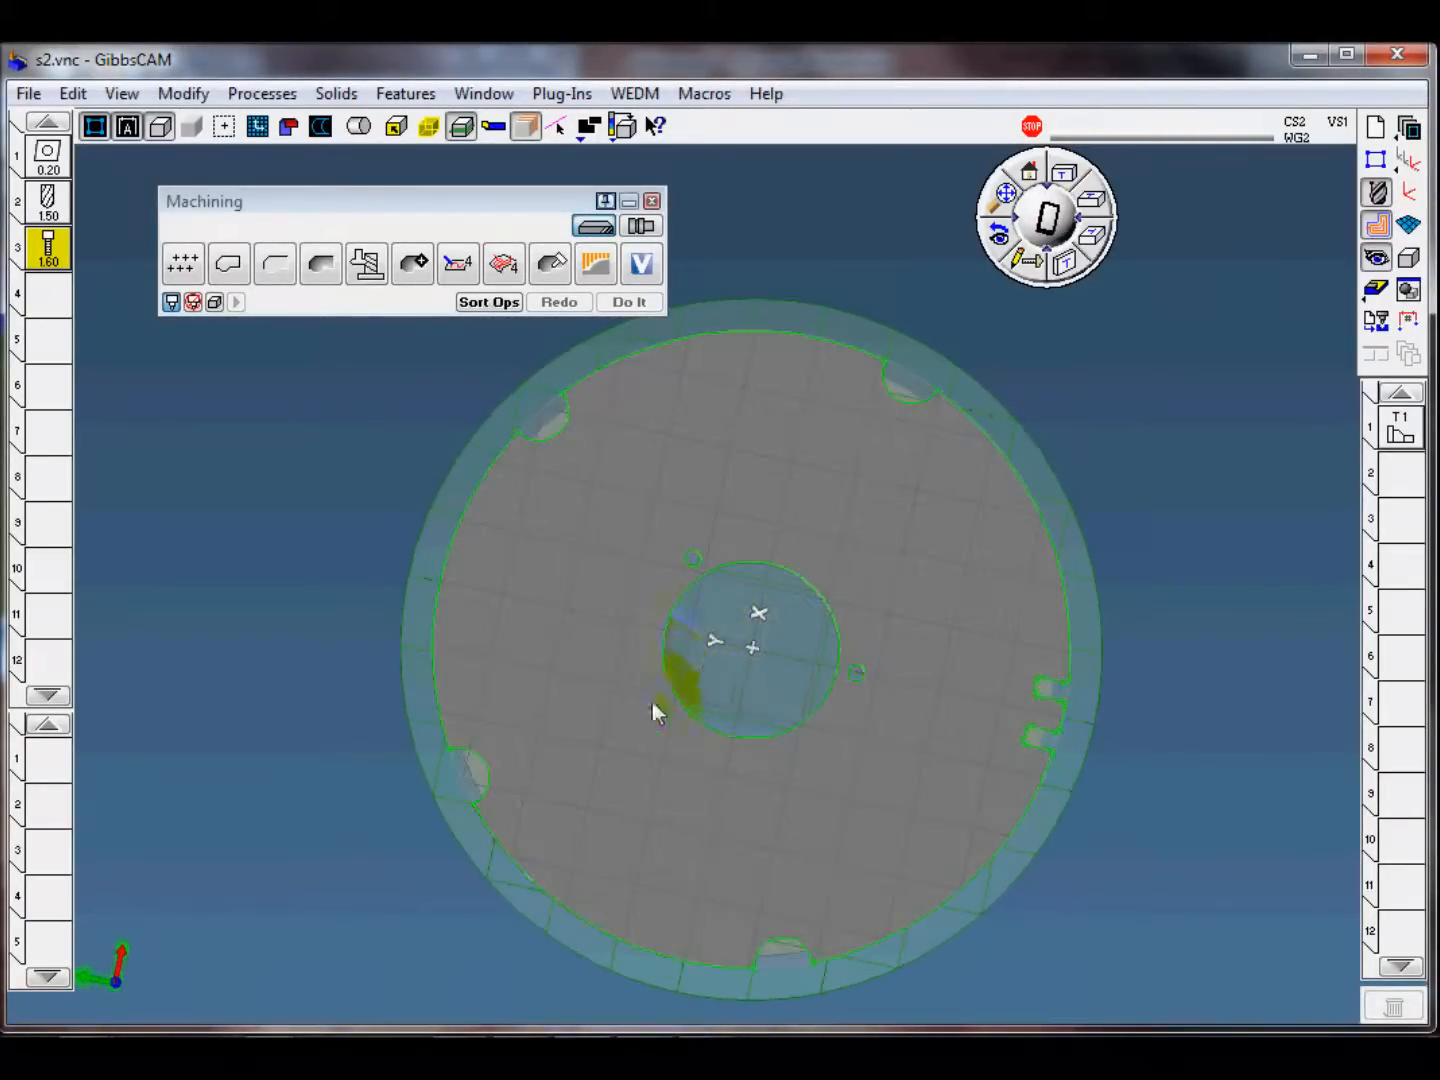
middle_drag(754, 642, 1121, 469)
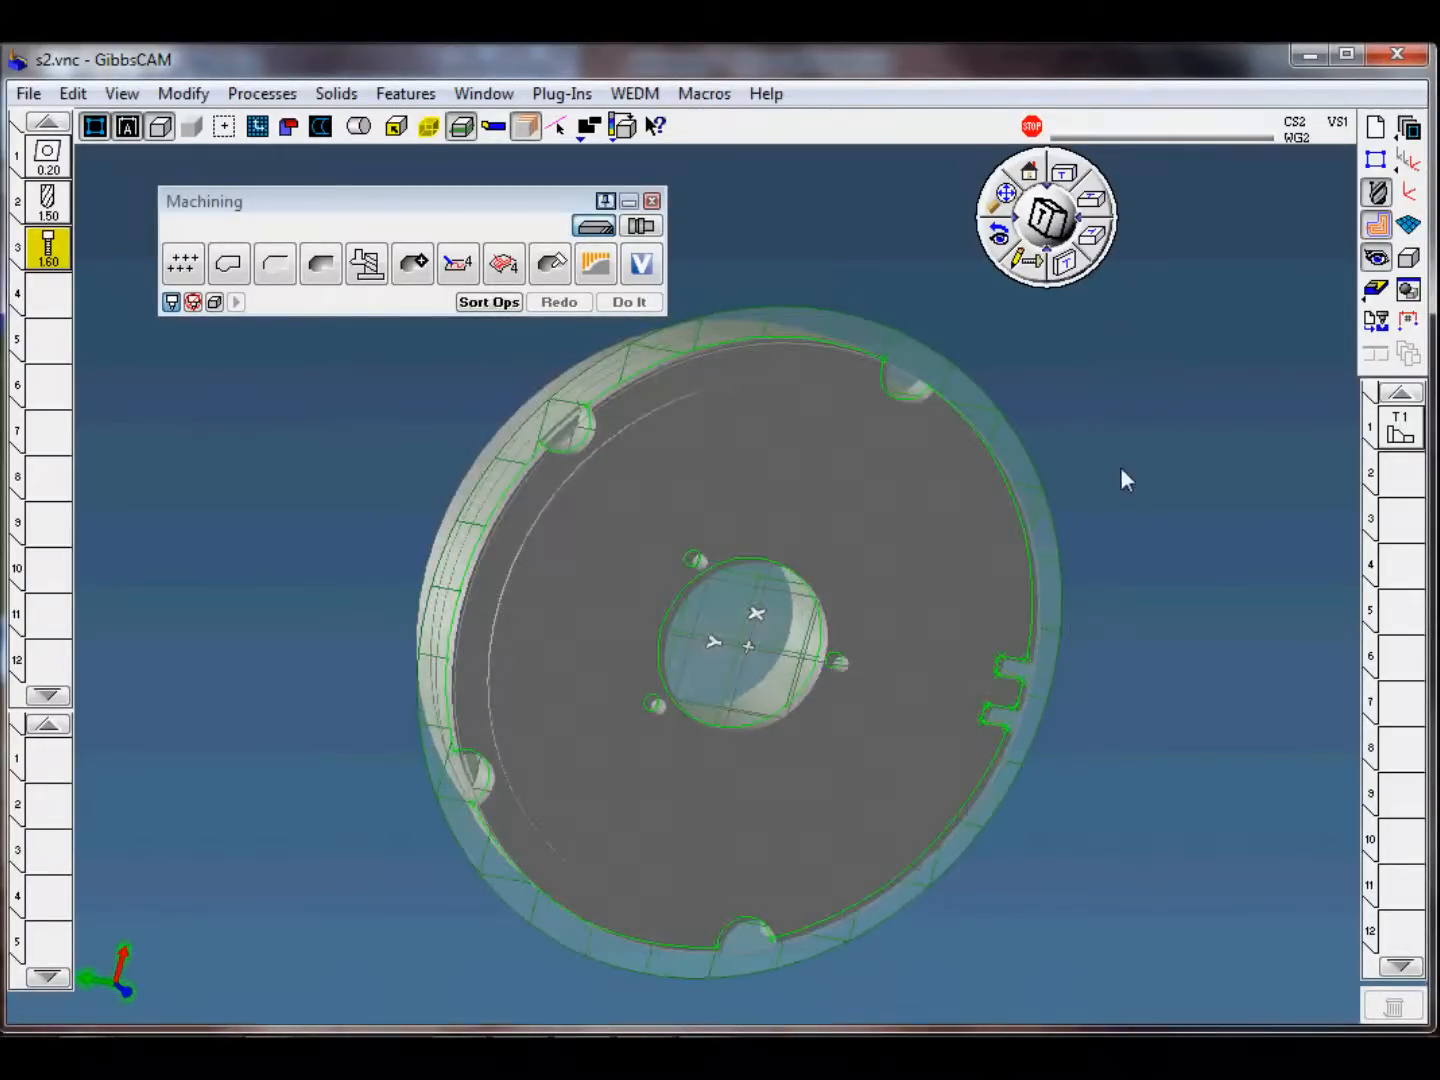
Step: Make the second operation slot active and load the process template s2-2 tap M1.6.PRC into the first process slot
click(1400, 473)
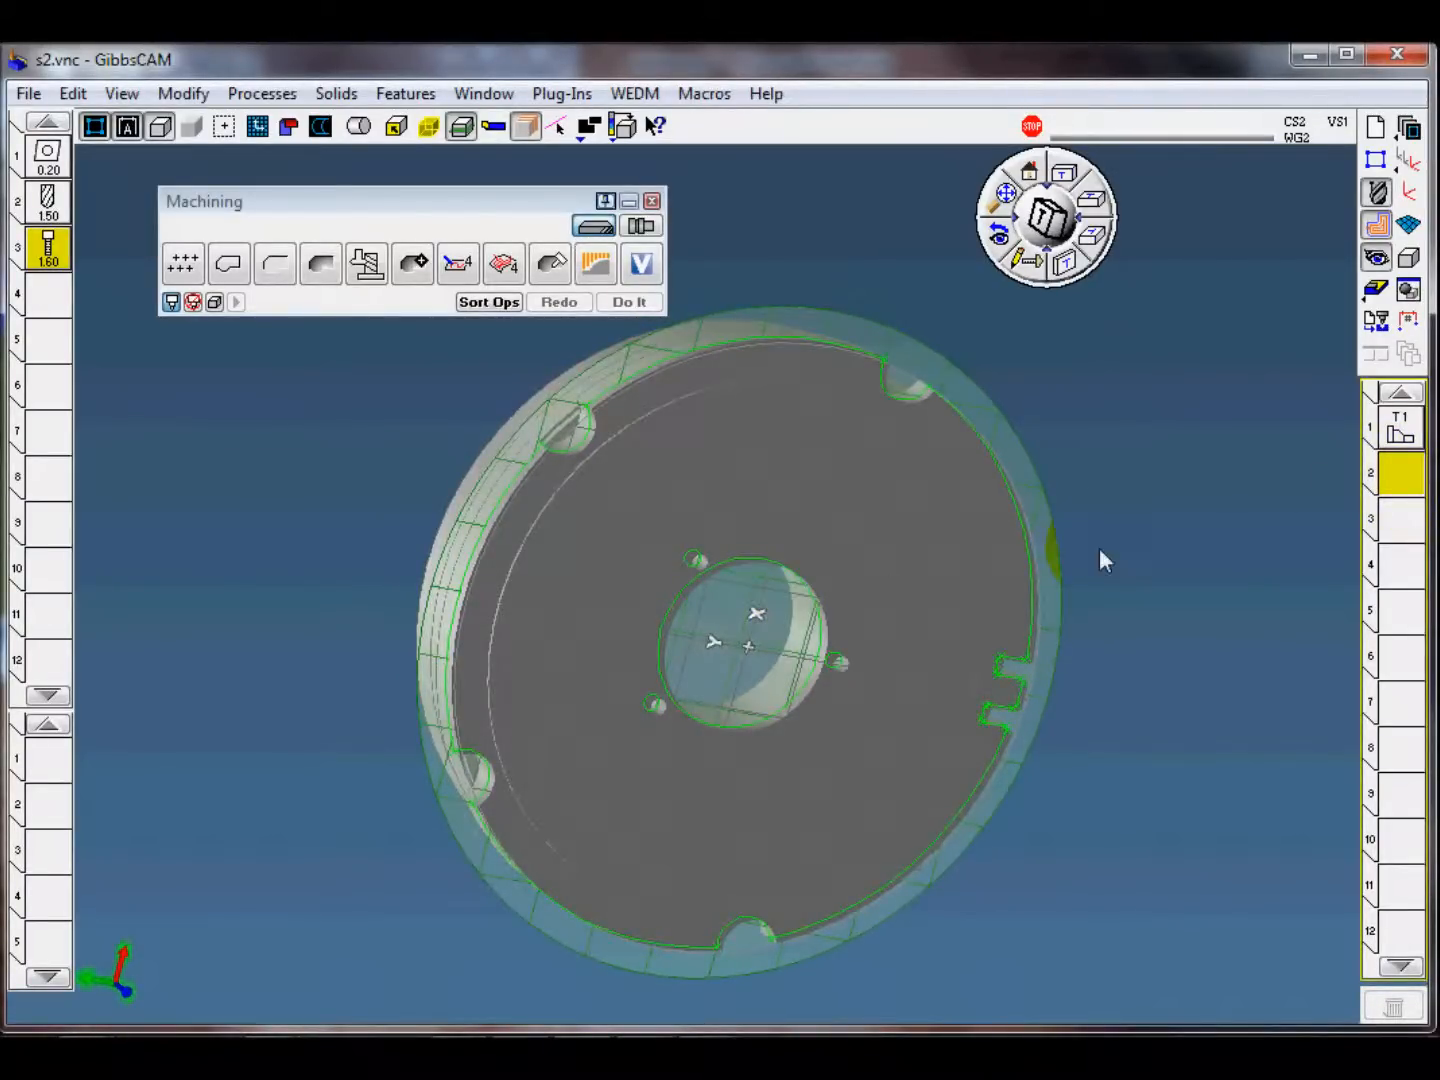
click(49, 760)
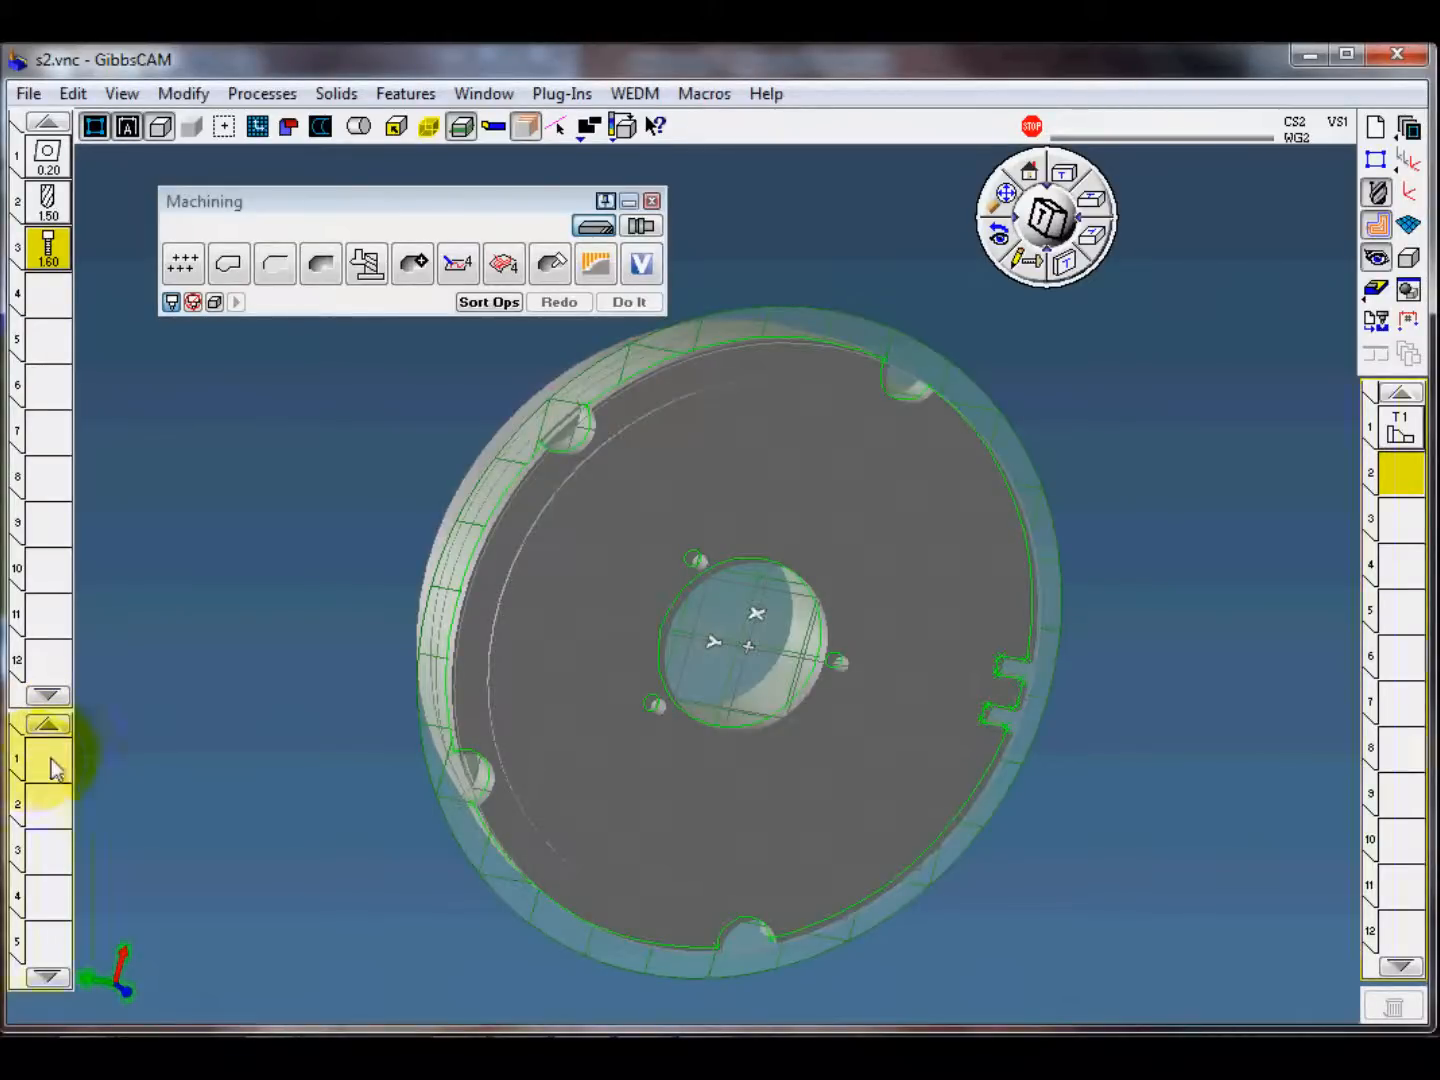
click(262, 94)
mouse_move(290, 243)
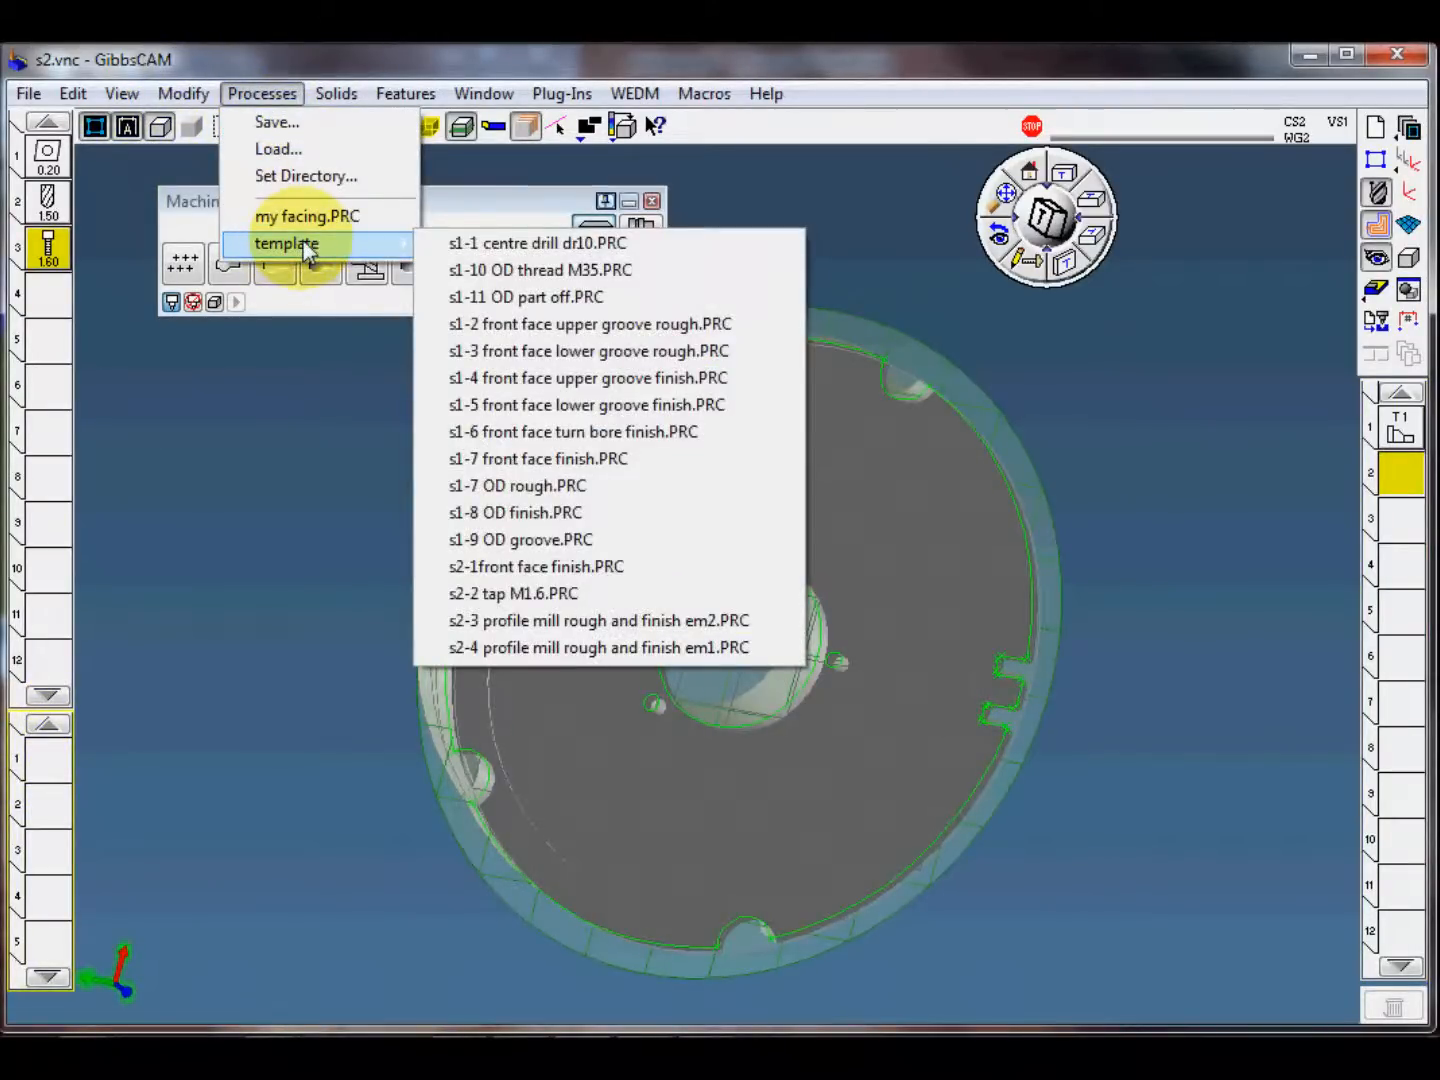
click(571, 592)
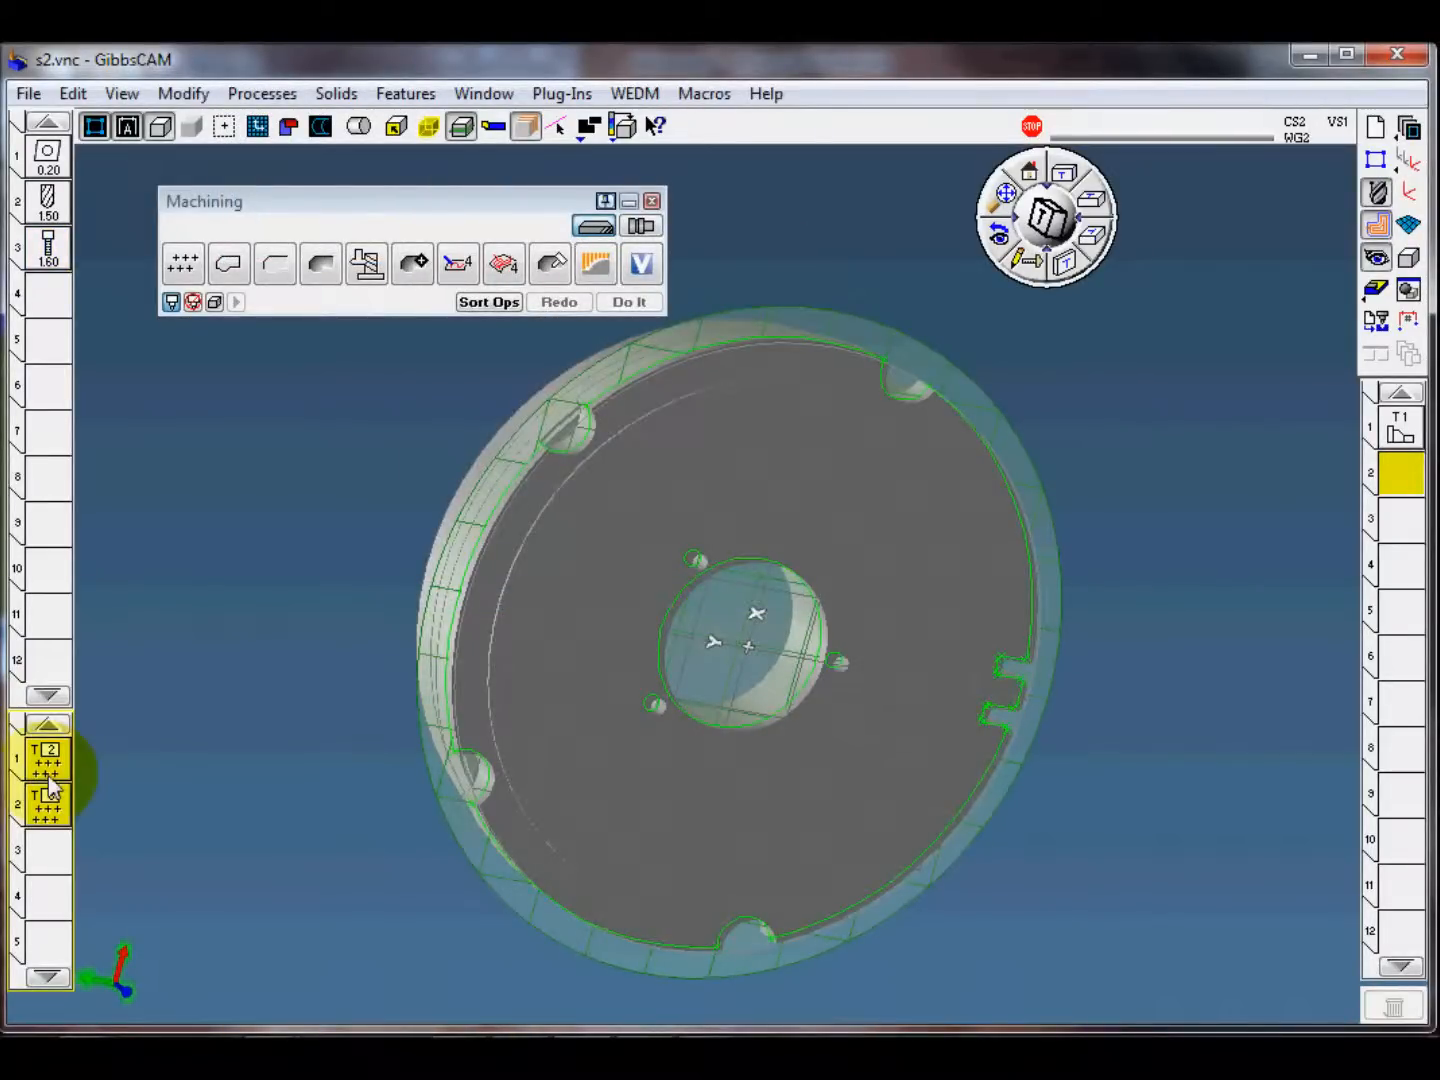
Step: Review the definitions of the 1.5 mm drill and the M1.6 tap
double_click(49, 201)
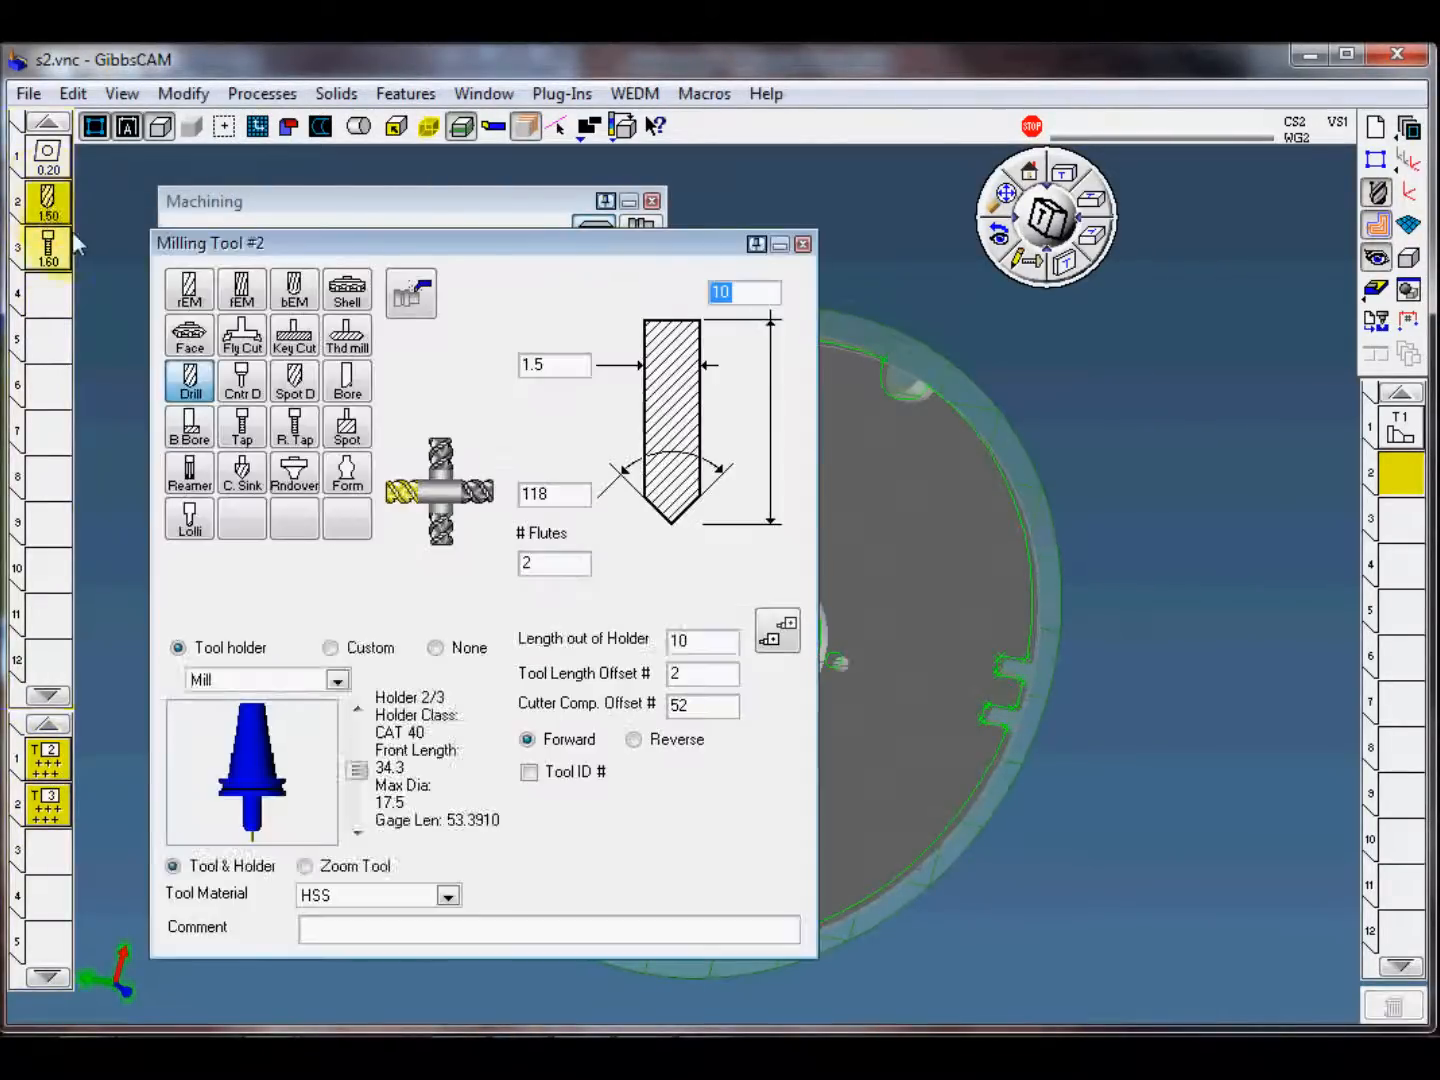
click(810, 243)
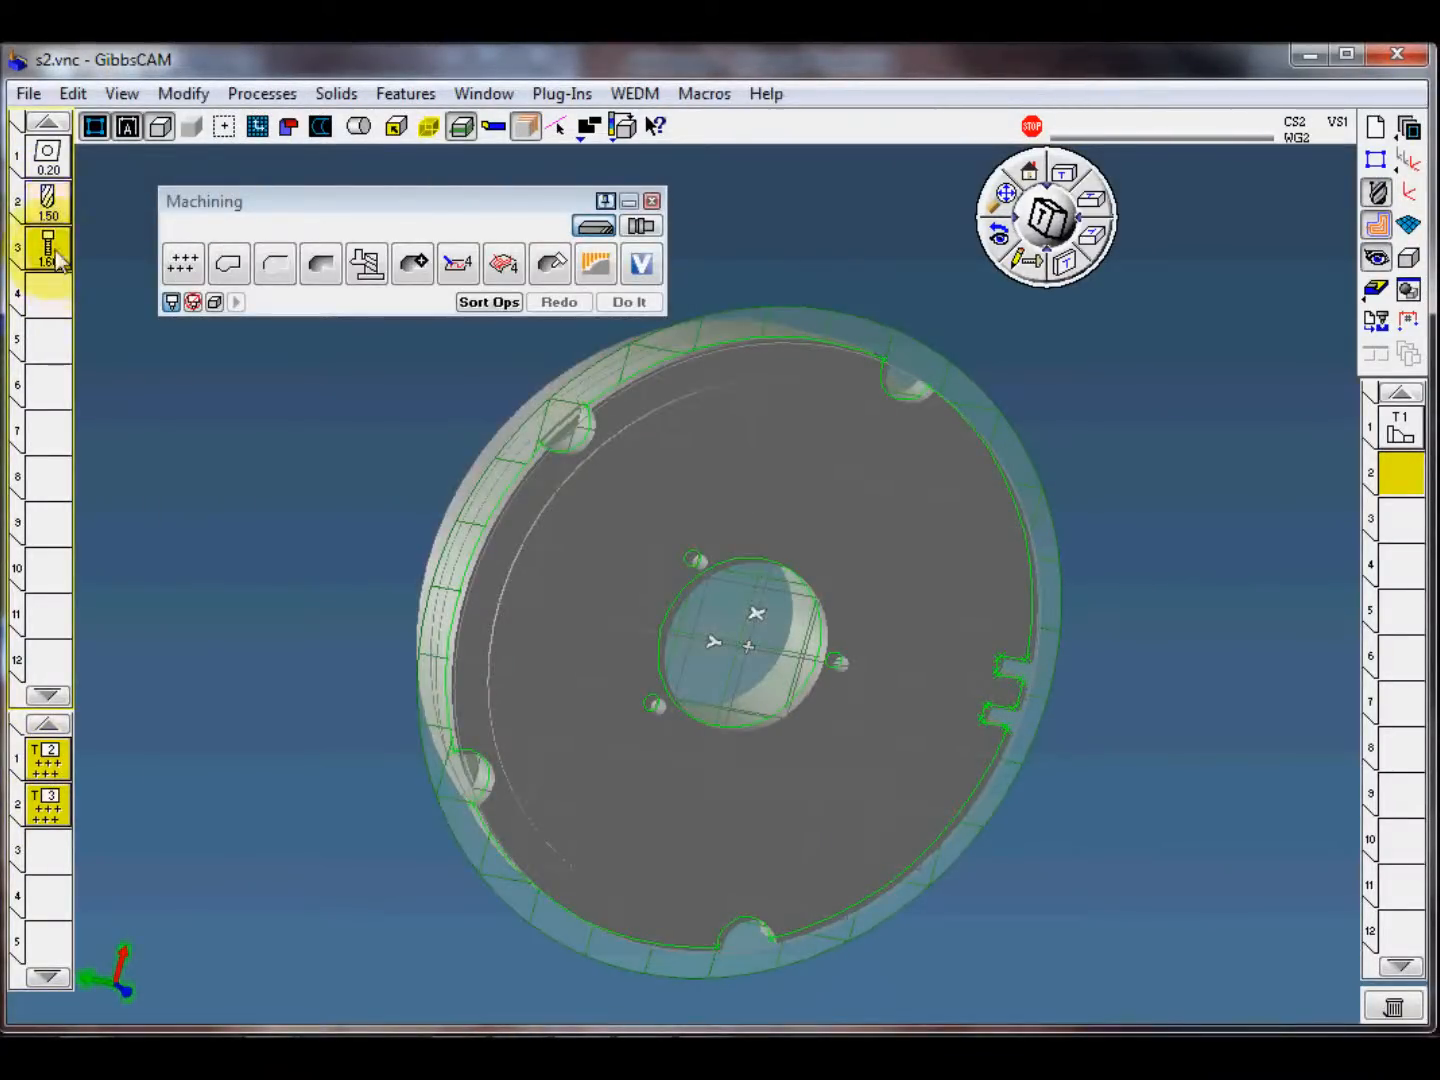
double_click(49, 246)
click(806, 244)
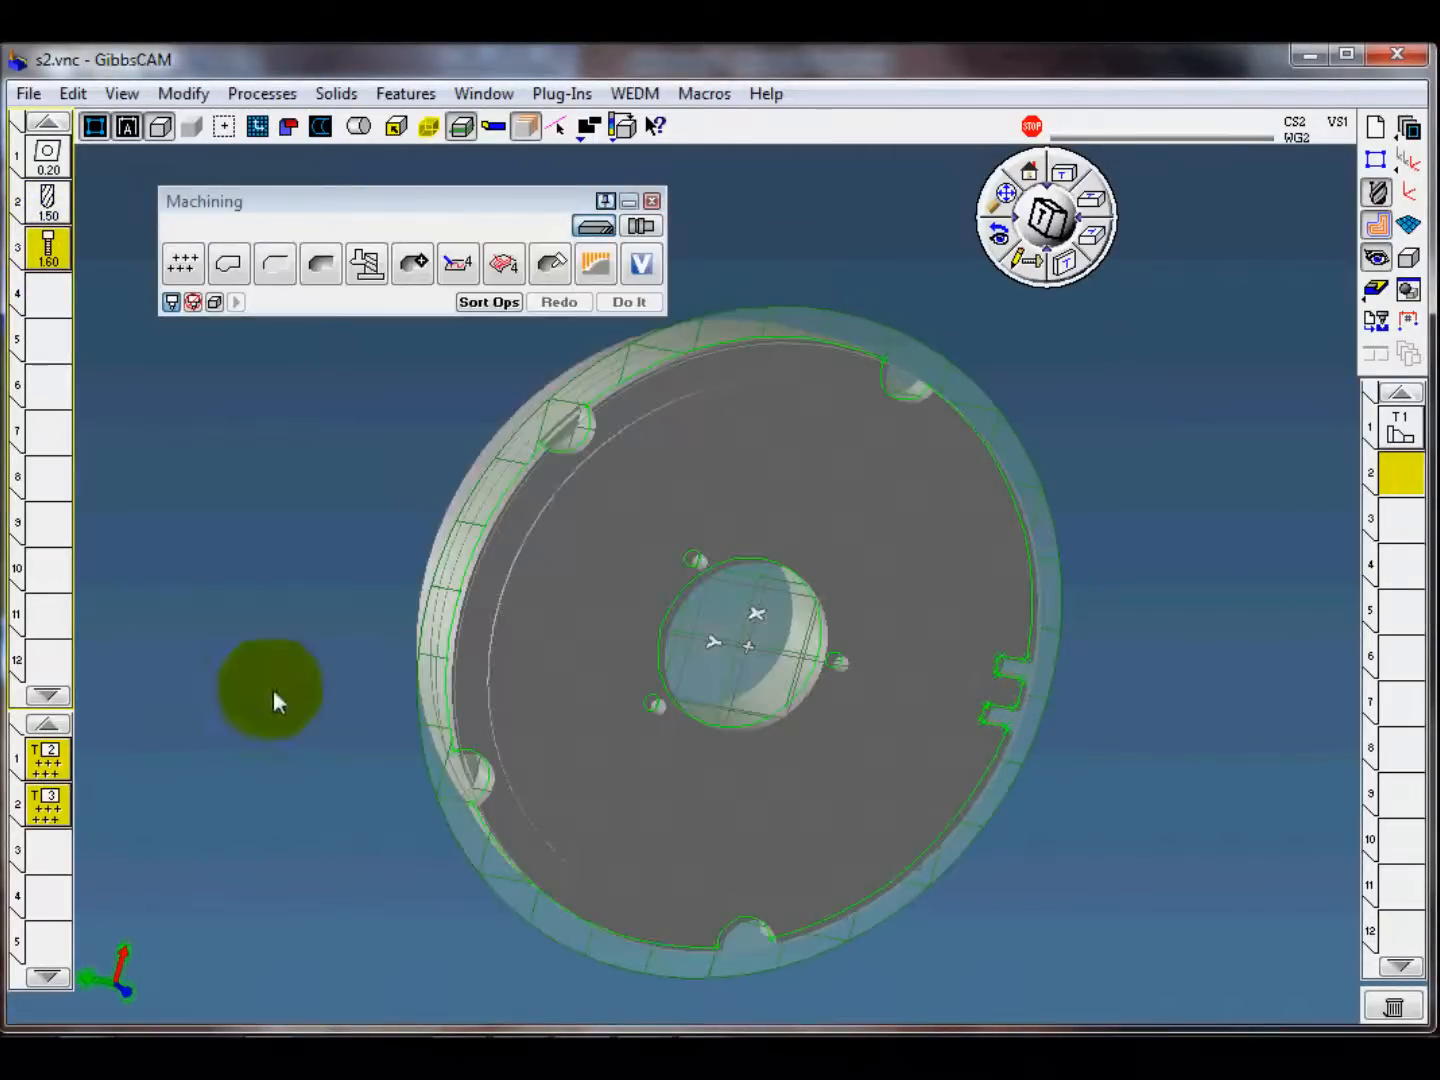
Step: Set the drilling process to Polar & Cylindrical Milling on the XY plane with 0 rotation duplicates
middle_drag(275, 701, 463, 832)
click(49, 764)
click(482, 358)
click(443, 406)
click(336, 462)
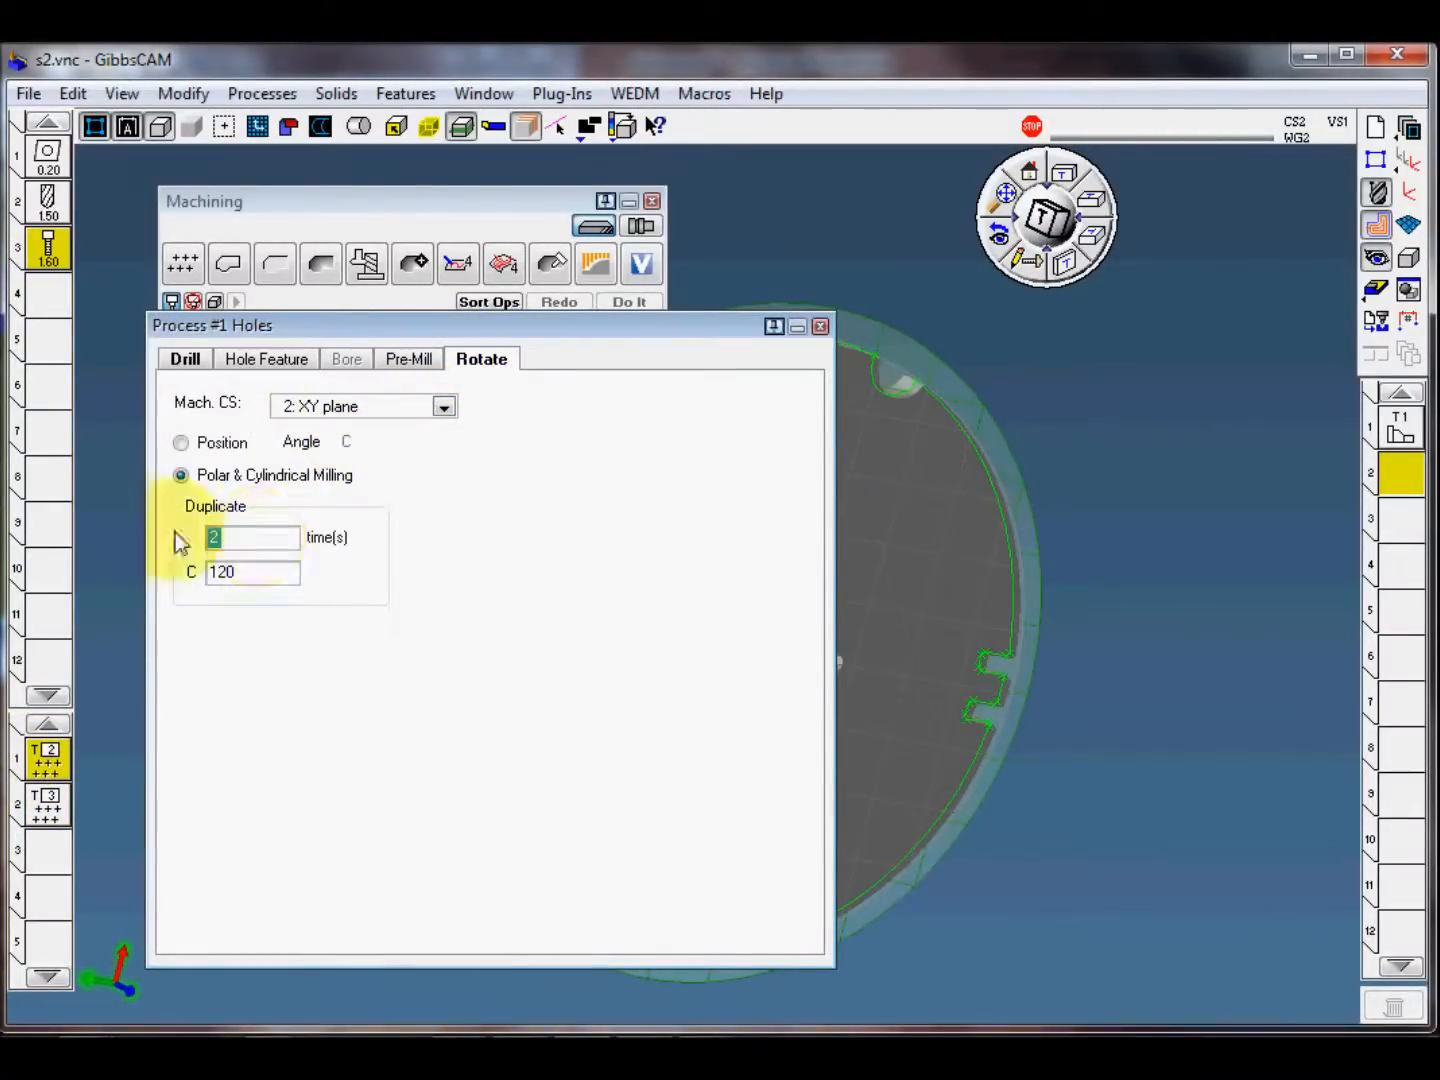
text(0)
click(820, 327)
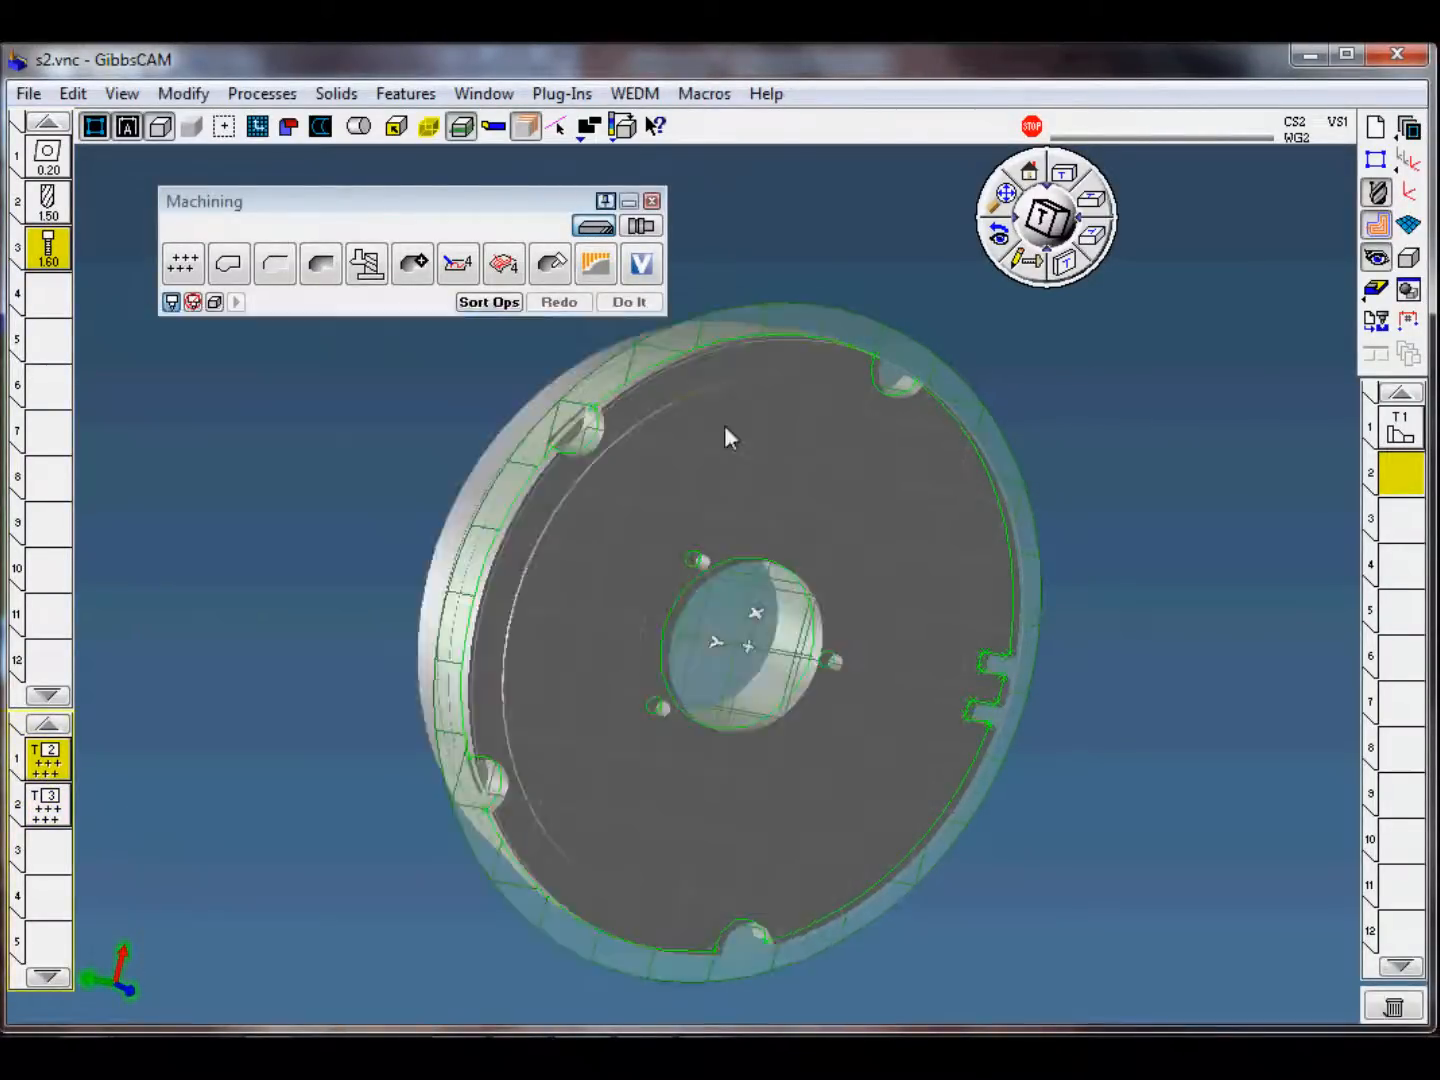
Step: Set the rotation duplicates of the tapping process to 0
click(72, 852)
double_click(48, 803)
click(490, 360)
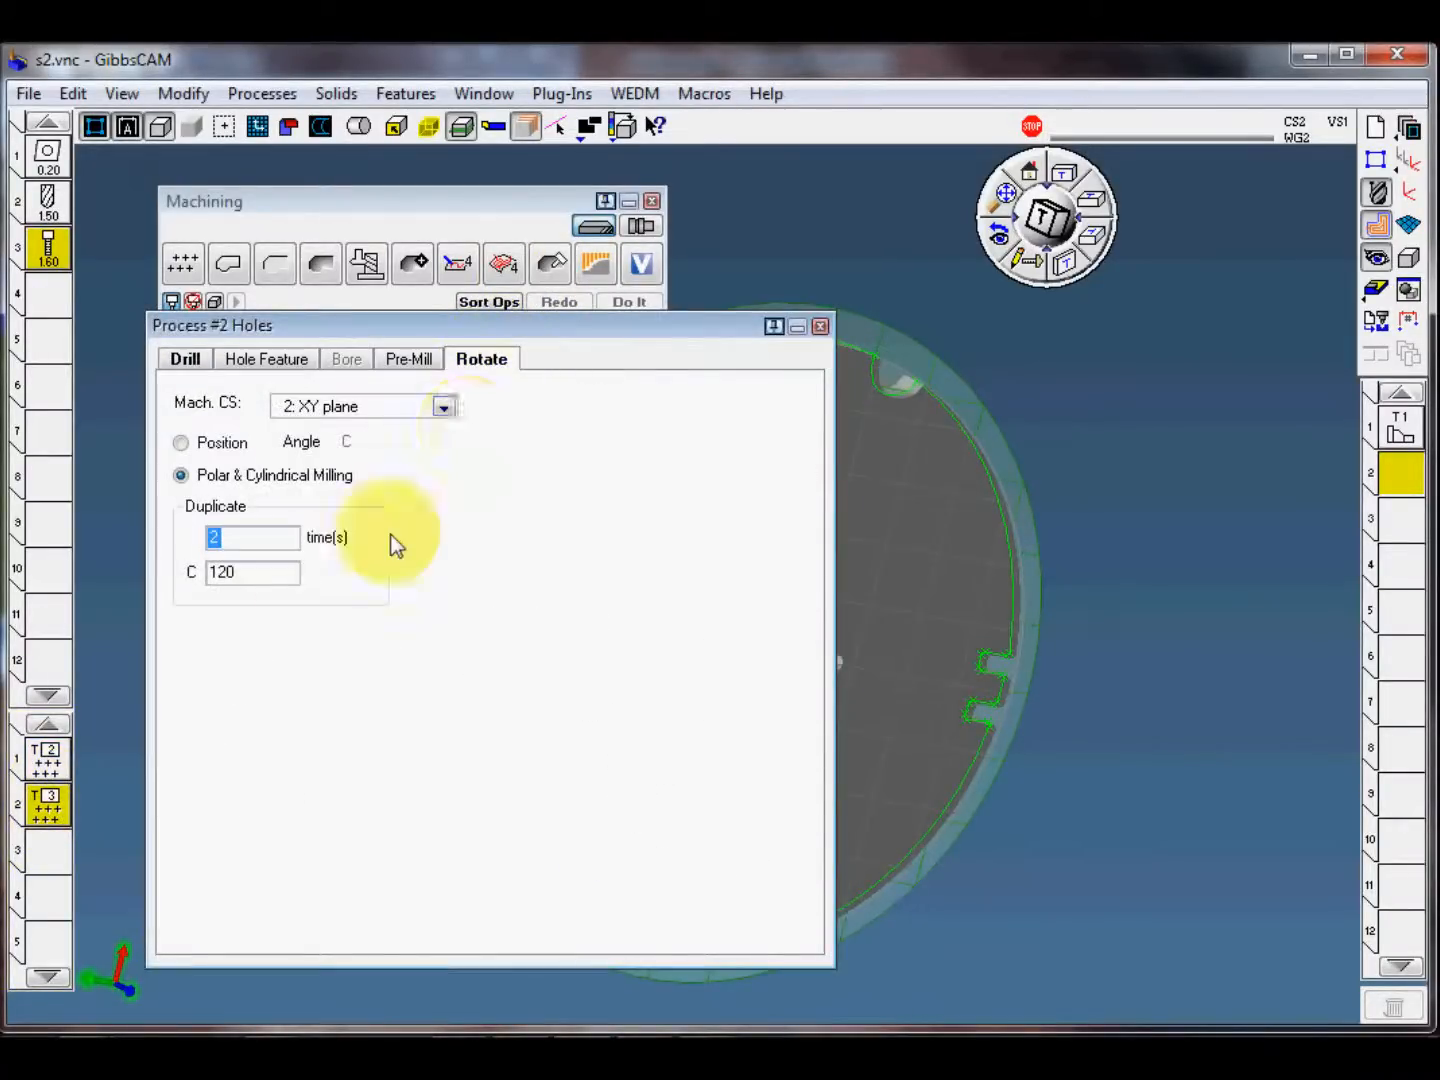
text(0)
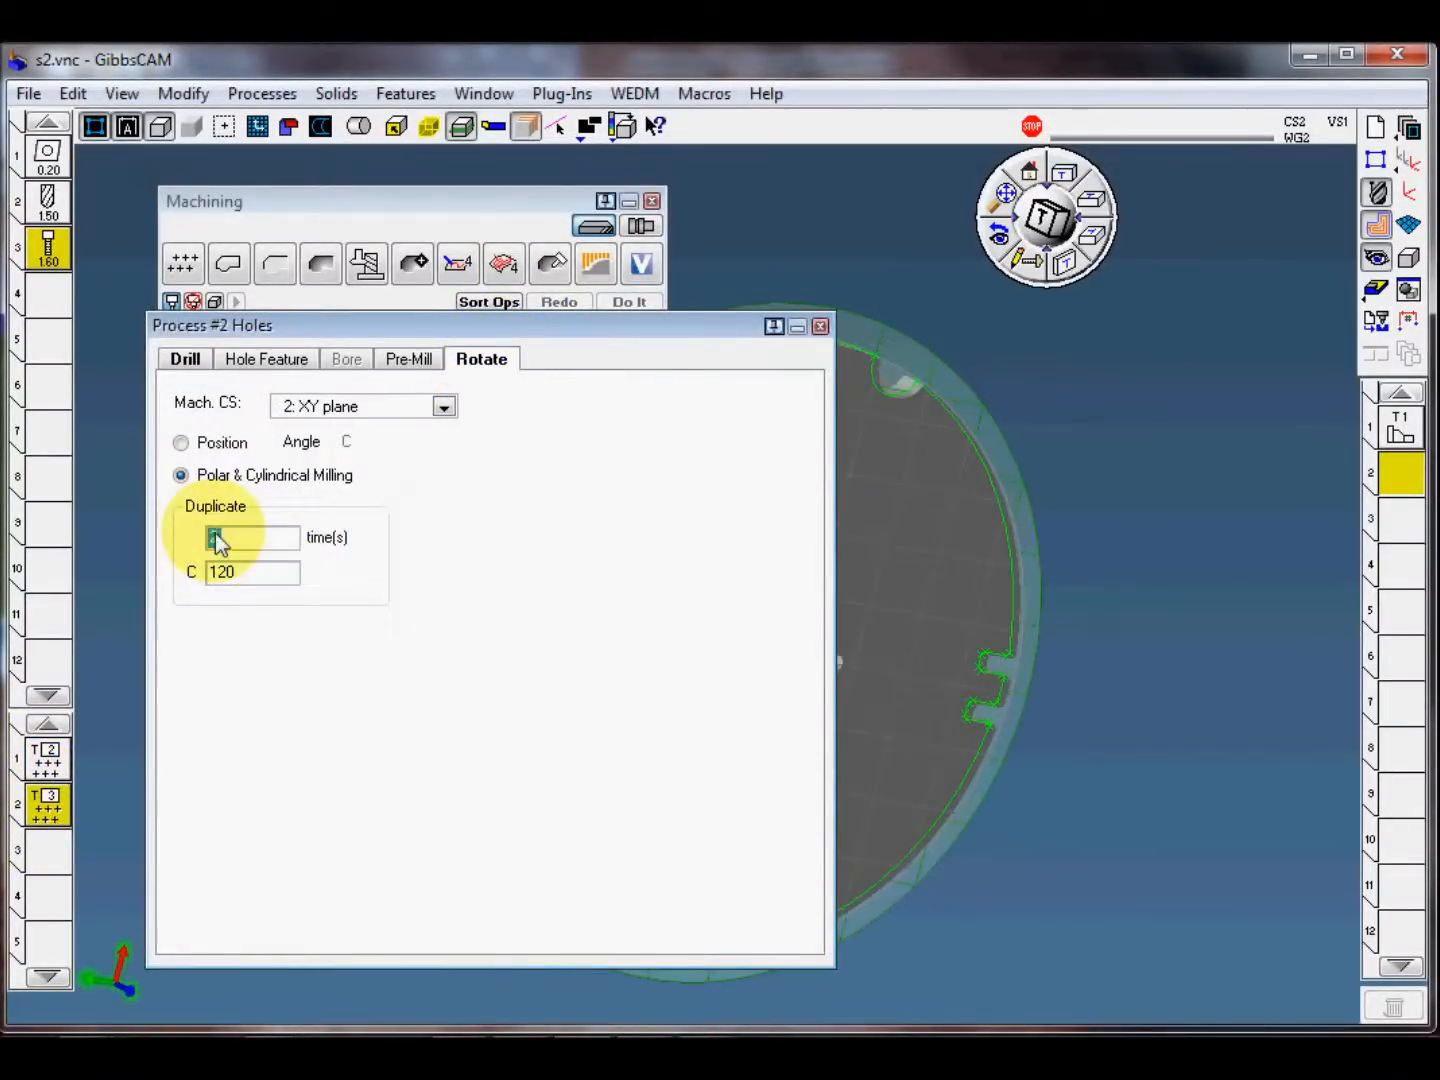
click(820, 327)
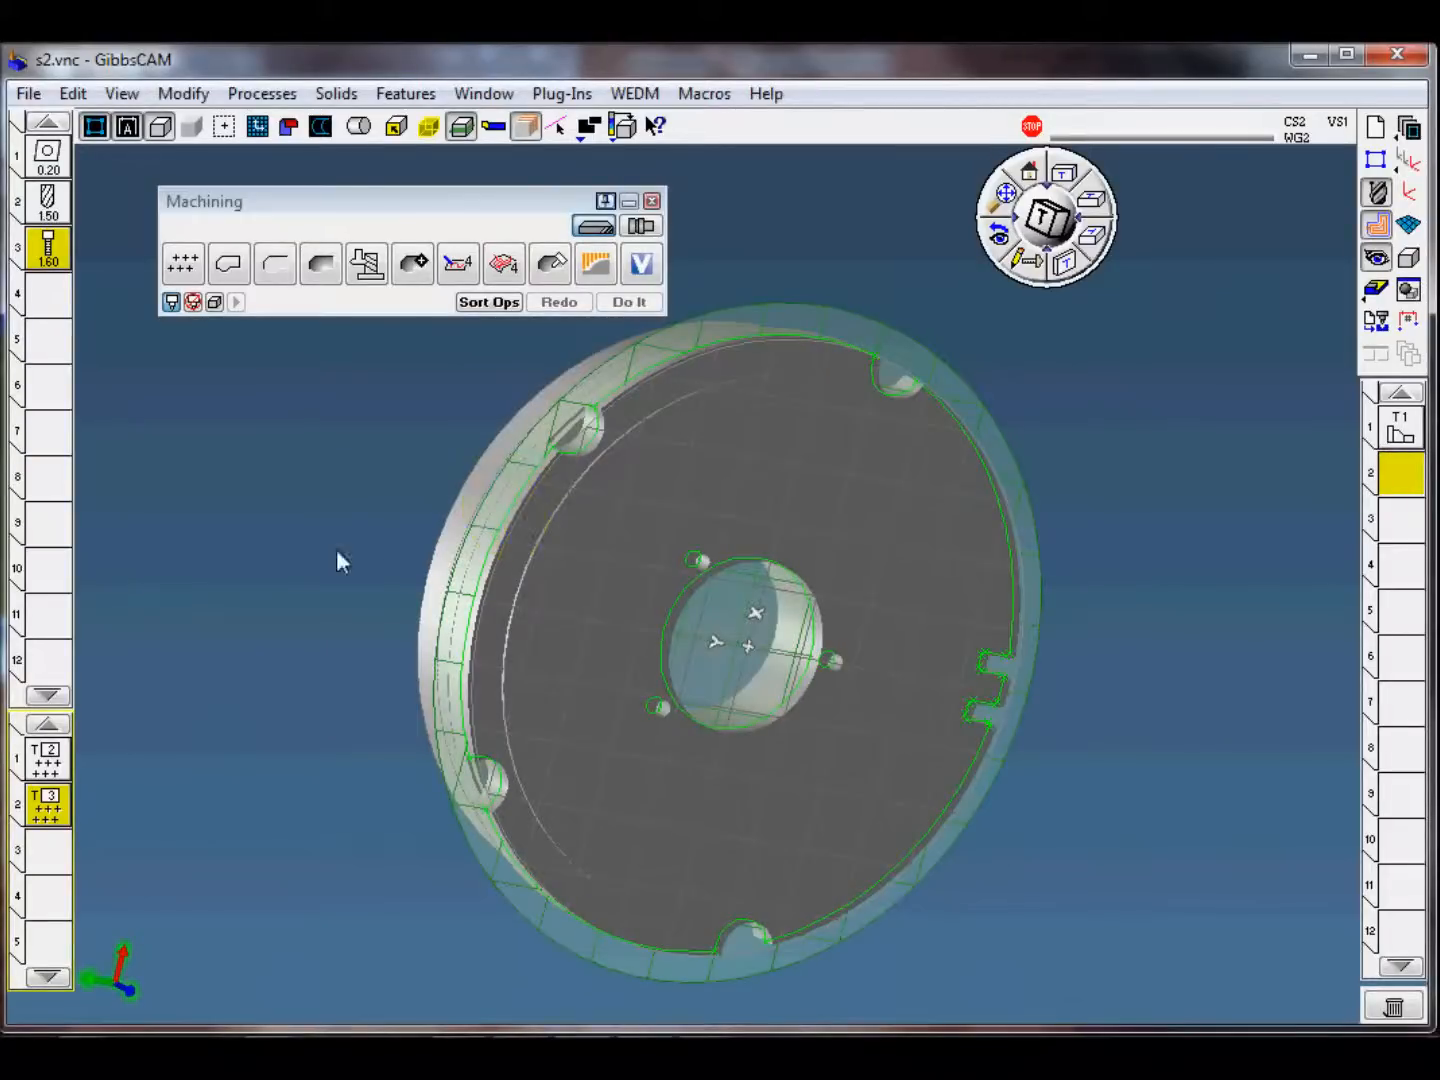
Step: Select the profiles of the three small holes around the bore and create the drilling and tapping operations
click(410, 721)
middle_drag(364, 466, 390, 520)
click(691, 562)
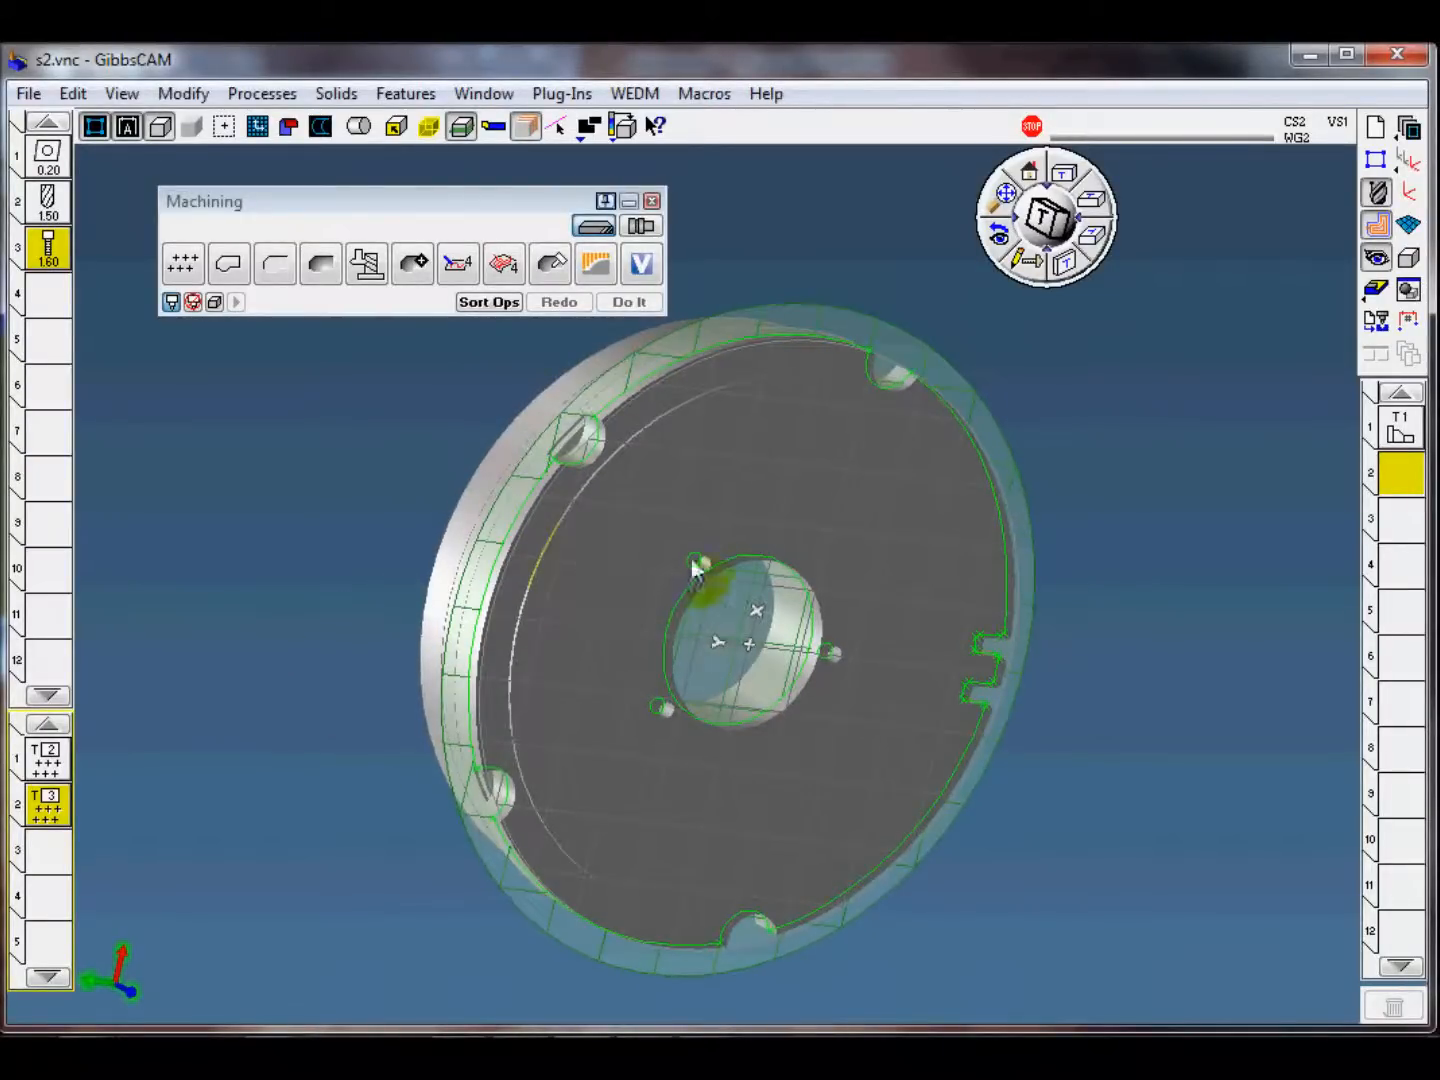
middle_drag(765, 530, 733, 586)
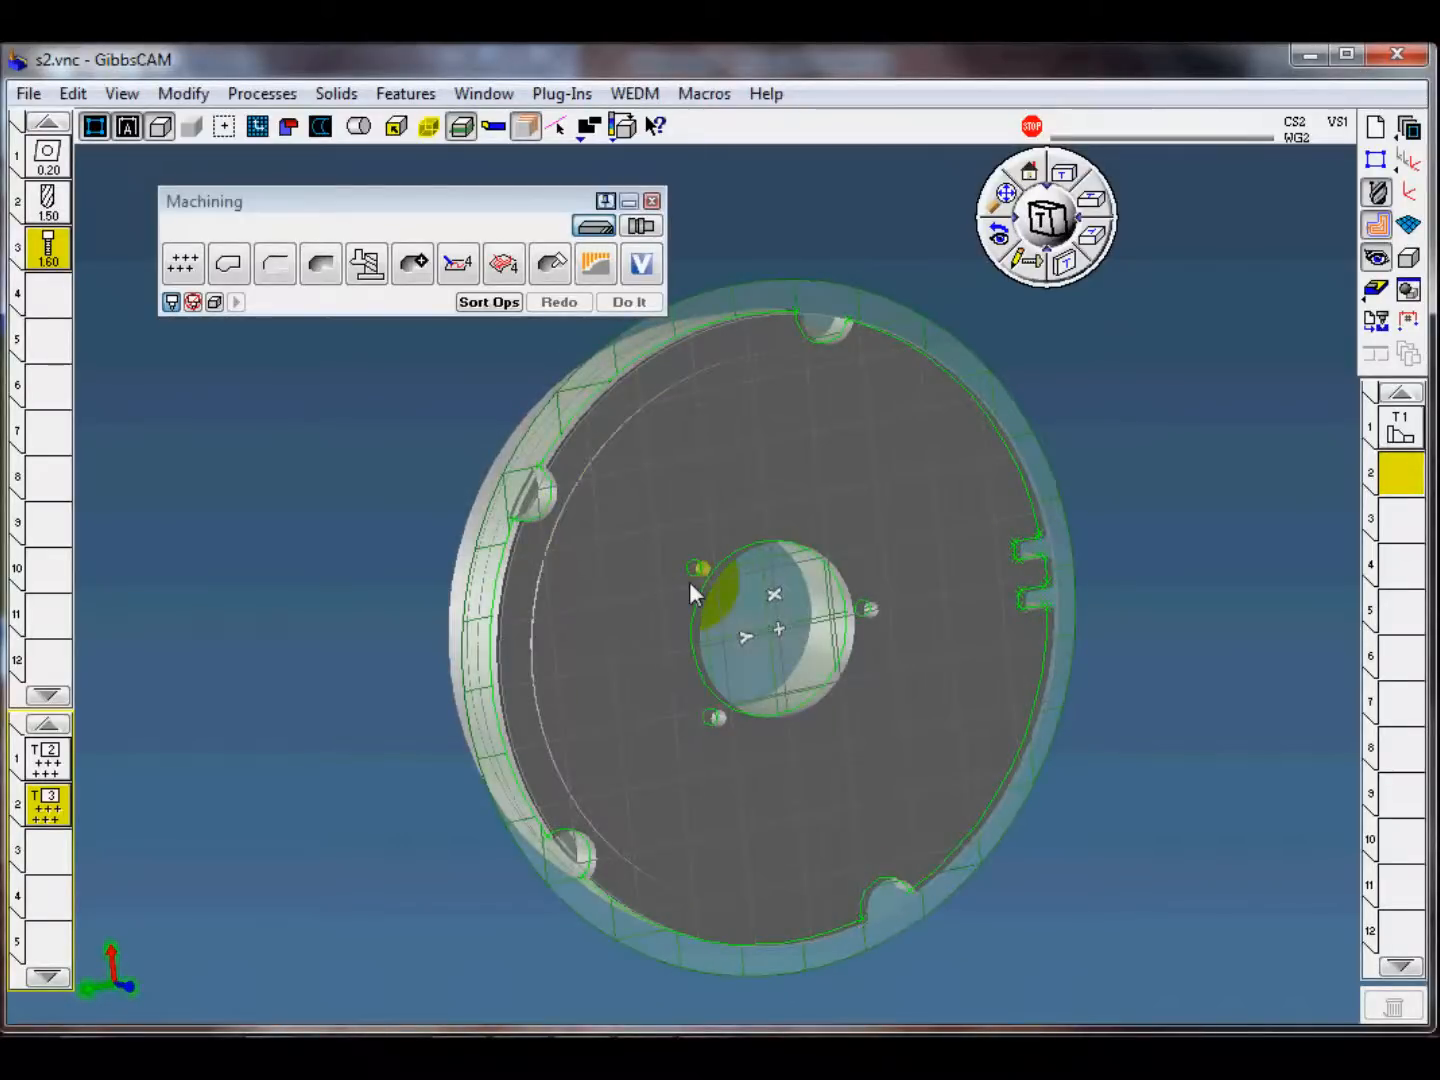
click(695, 577)
shift+click(866, 621)
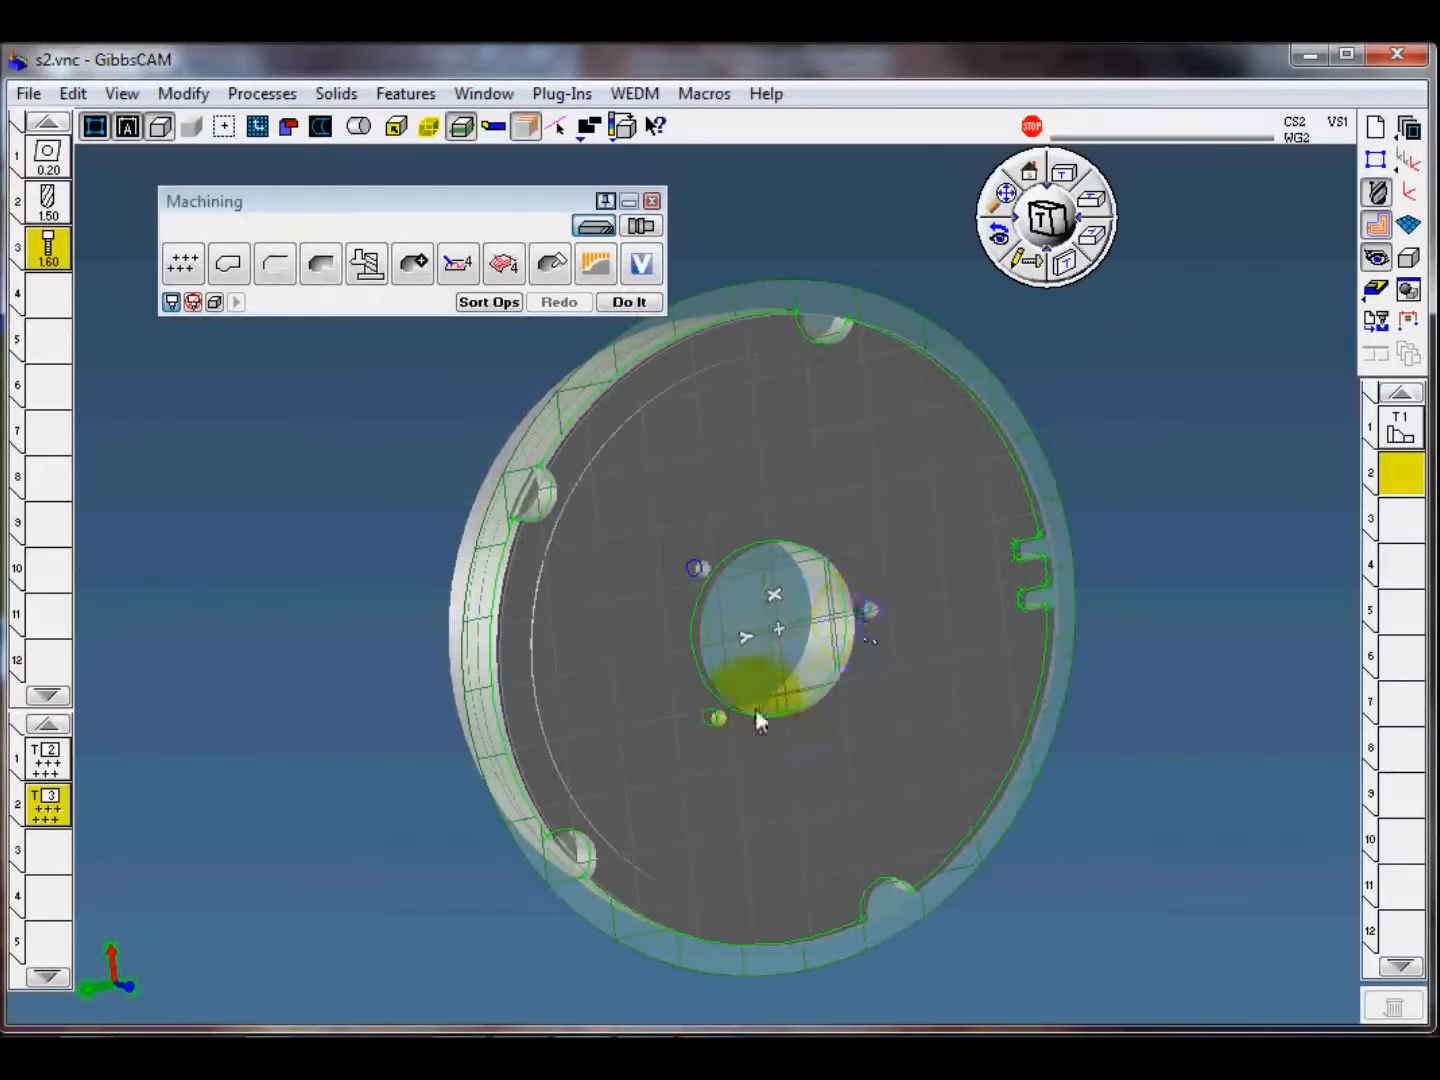
click(630, 302)
Step: Run the machine simulation of the drilling and tapping operations and examine the tool motion at the holes
middle_drag(499, 558, 634, 556)
click(1191, 481)
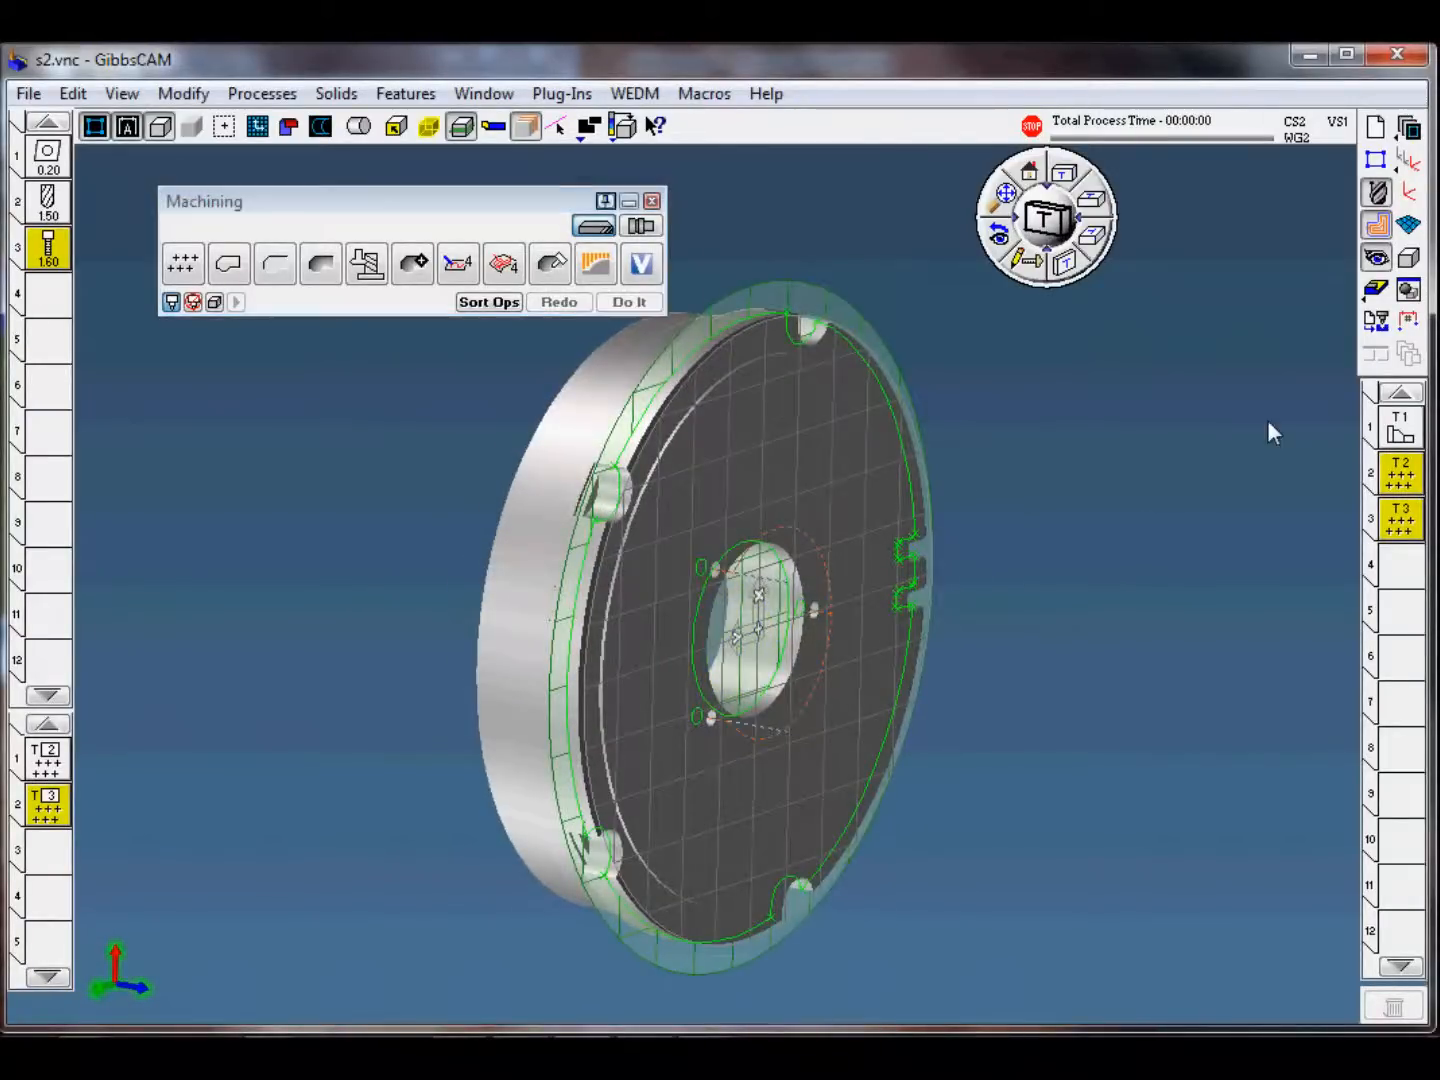
click(1370, 295)
click(906, 239)
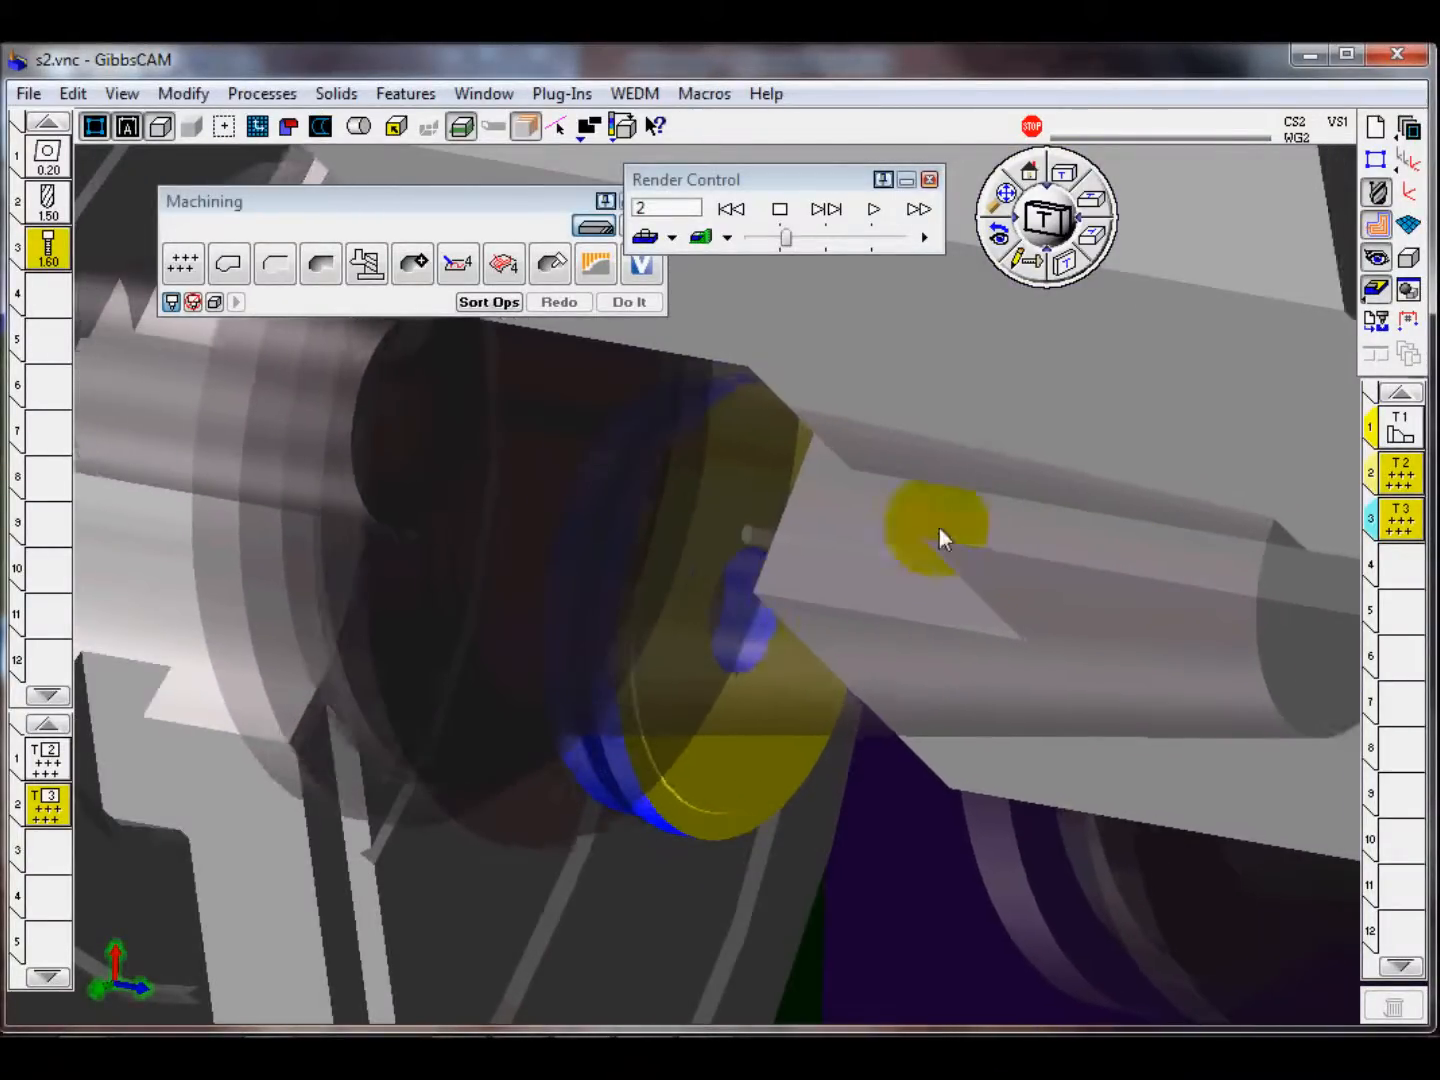
middle_drag(877, 389, 692, 538)
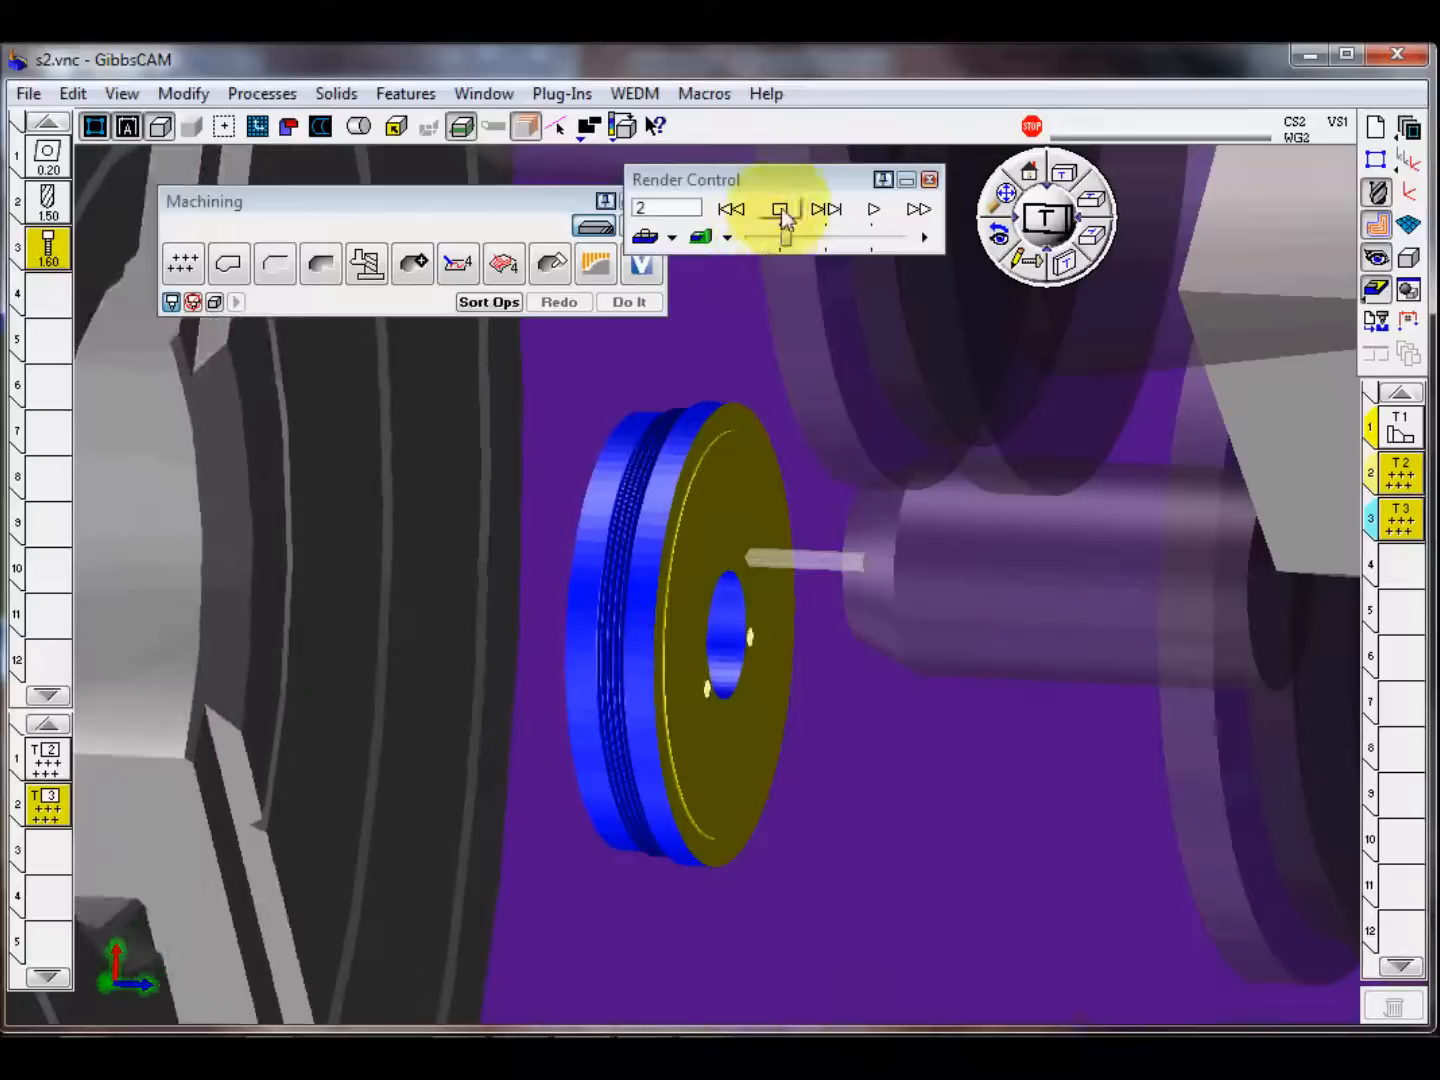
Step: Review the drilling process's rotation options, comparing Position with Polar & Cylindrical Milling, and close it with Polar & Cylindrical Milling kept
double_click(48, 761)
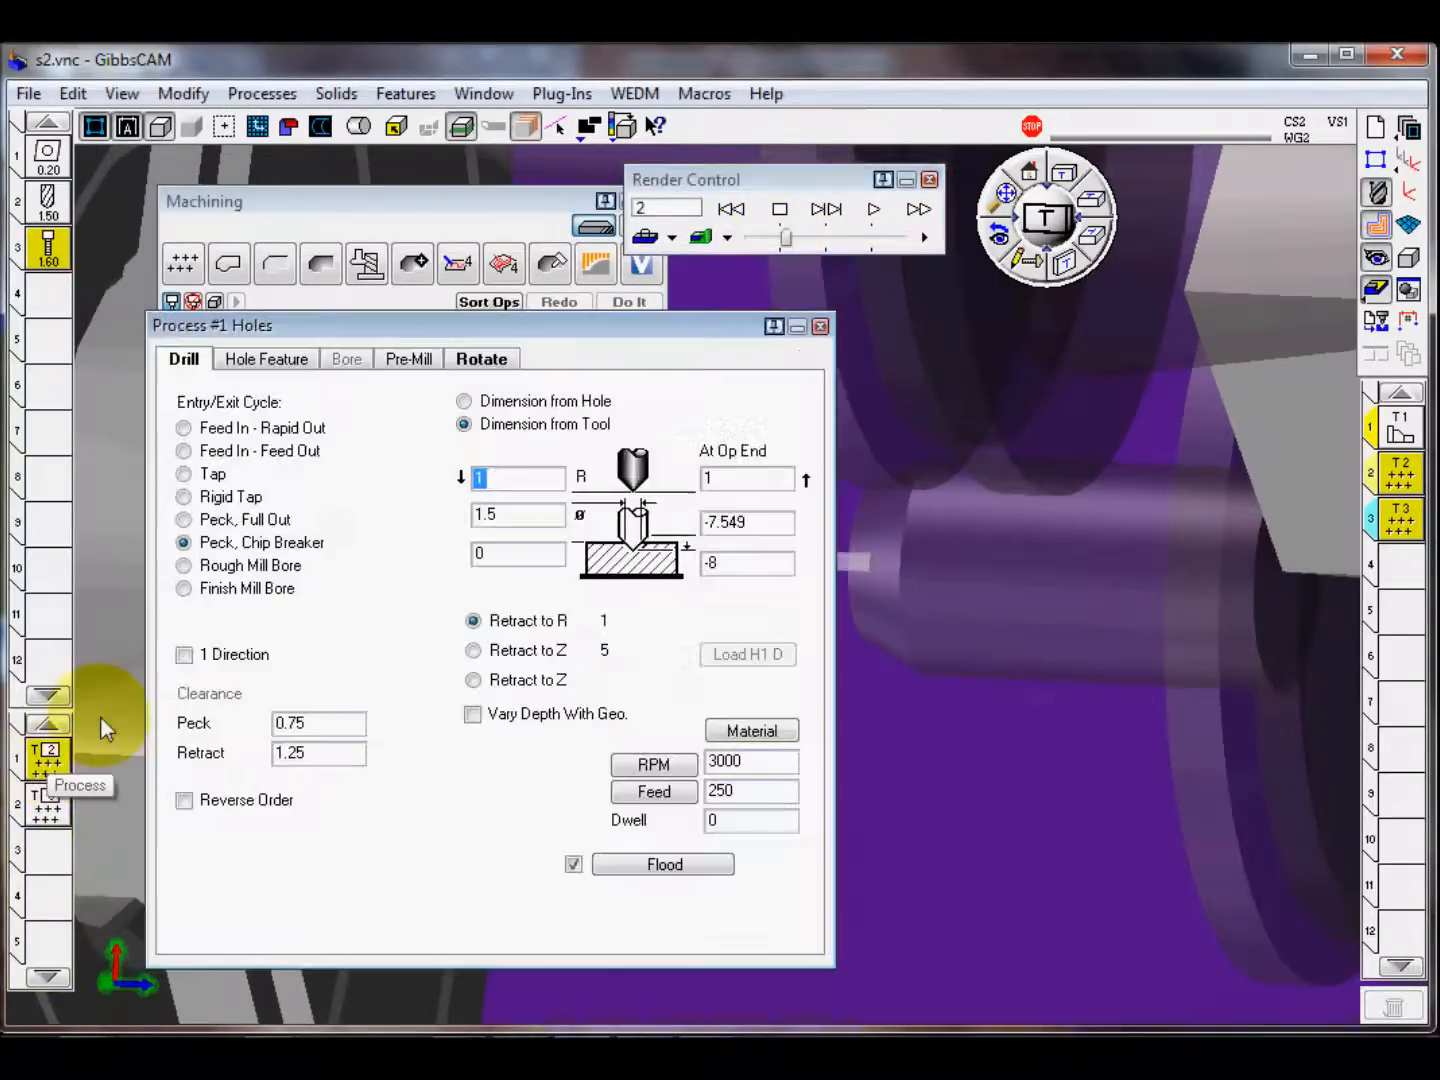
click(483, 359)
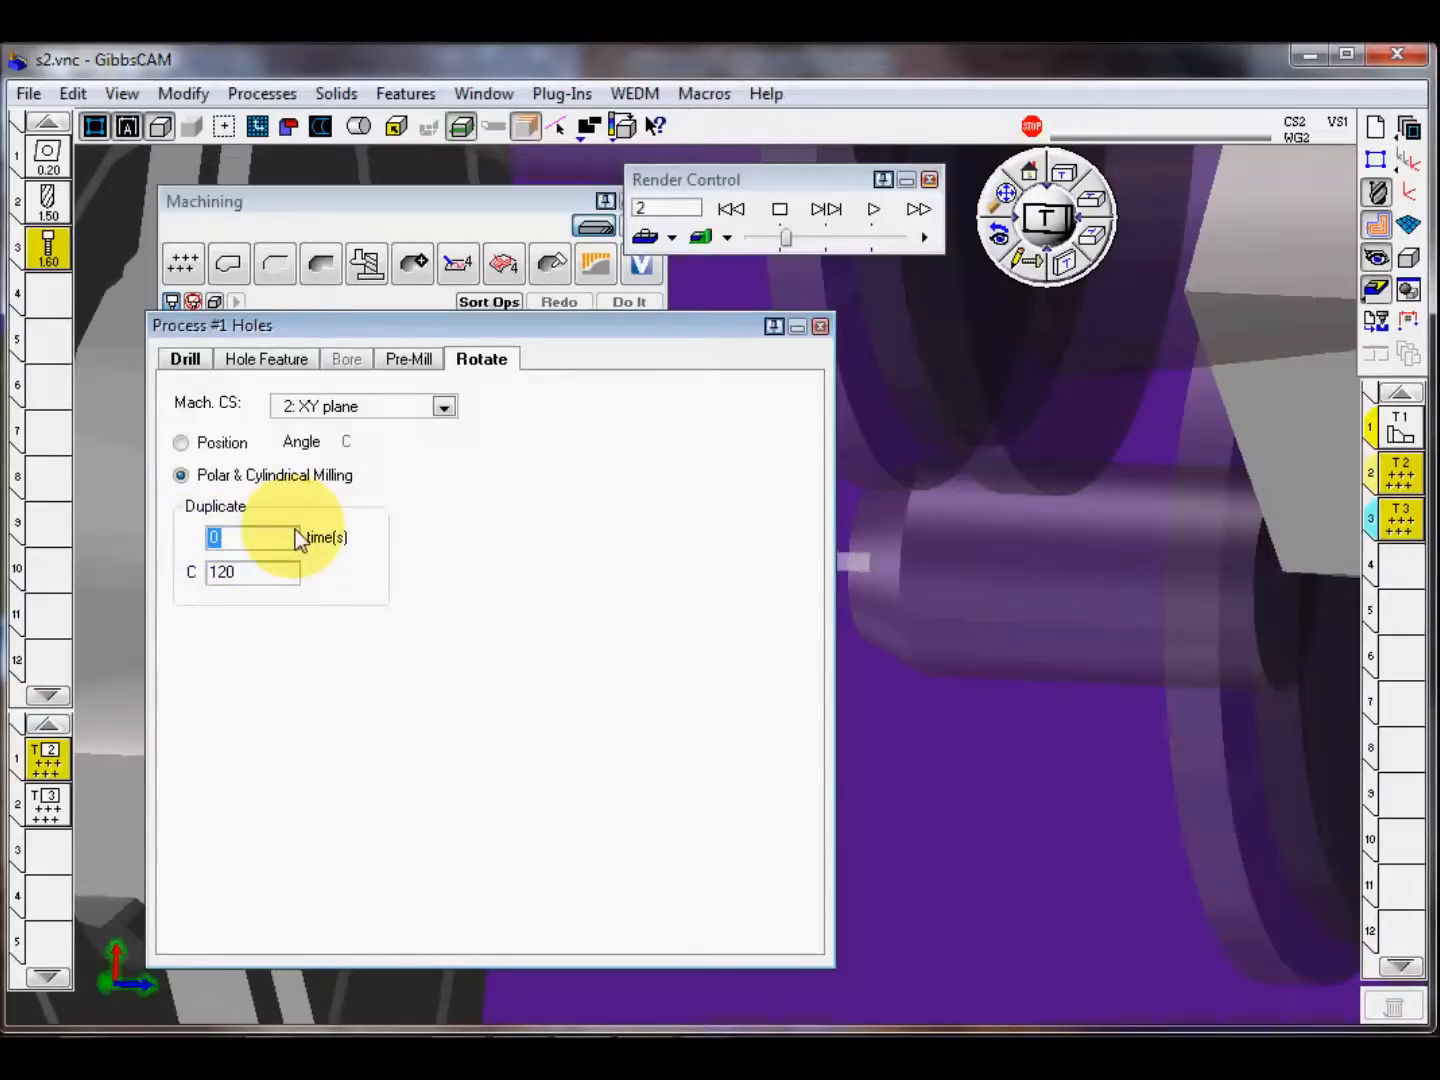
click(208, 444)
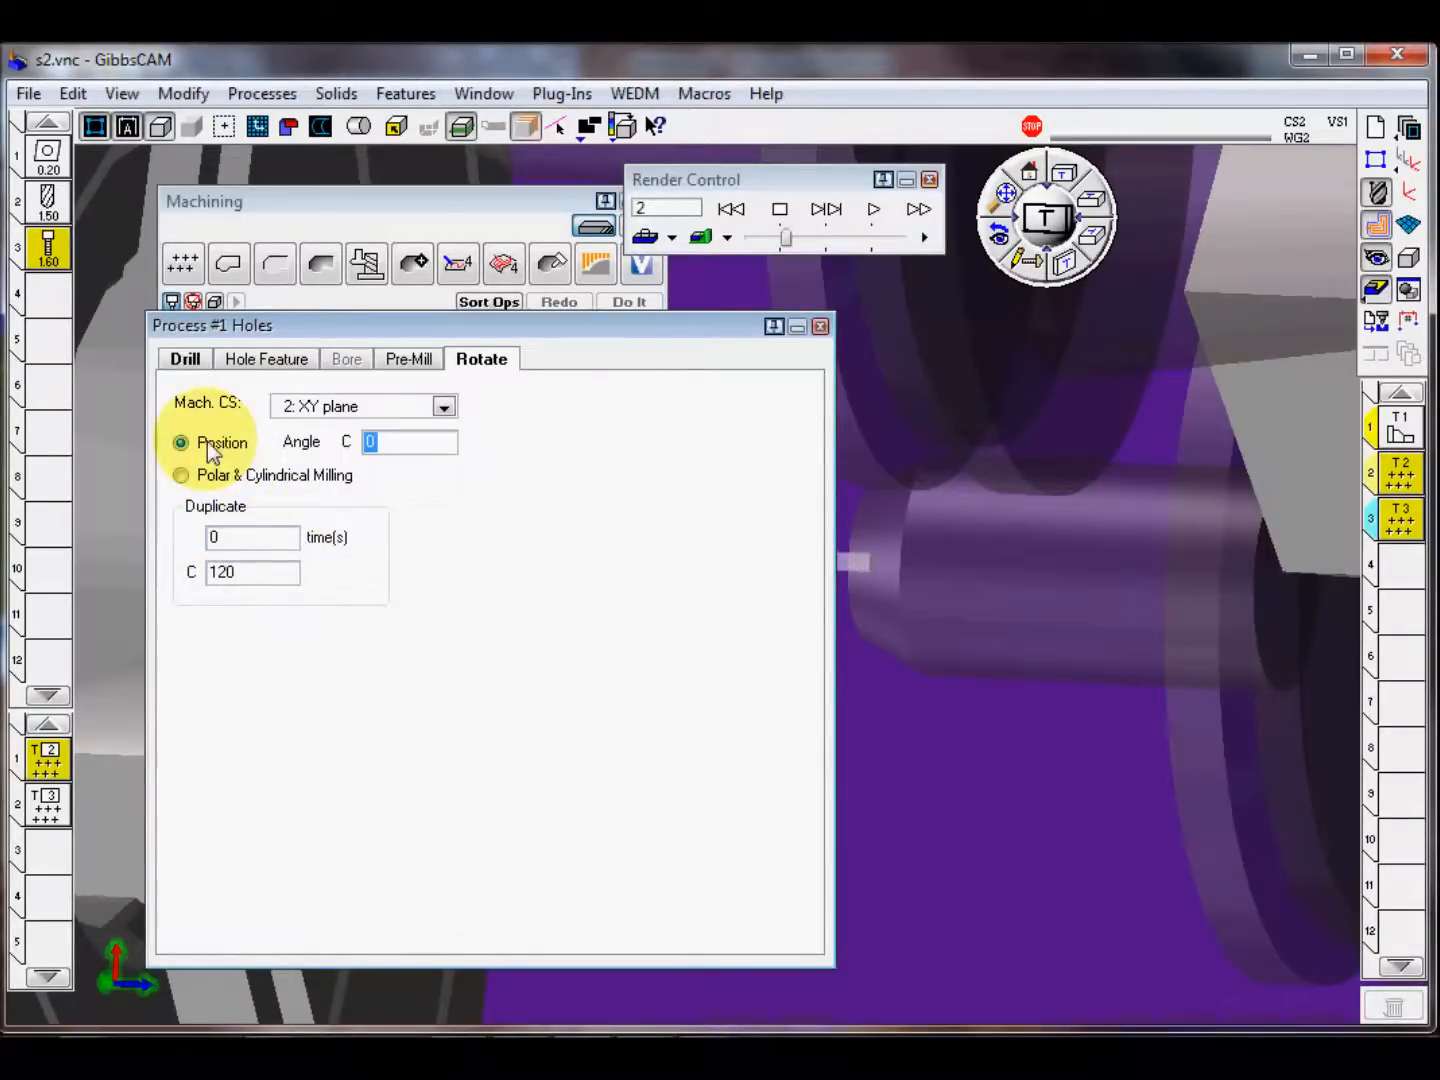
click(213, 478)
click(820, 328)
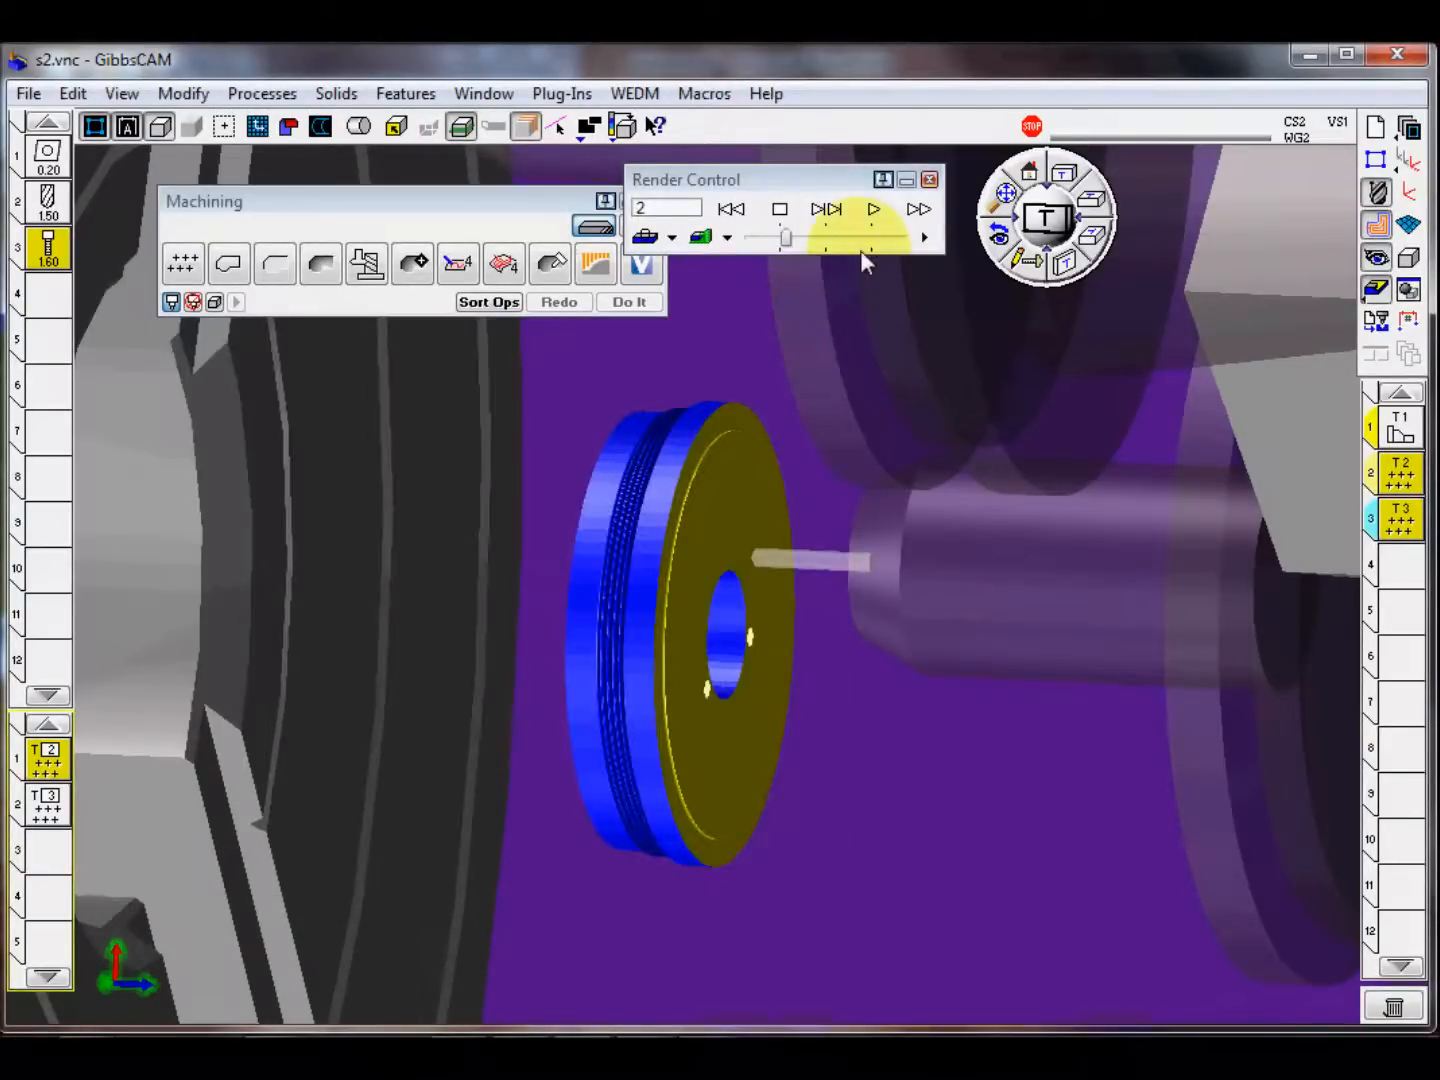
Step: Rewind the machine simulation to the start and replay it
click(732, 209)
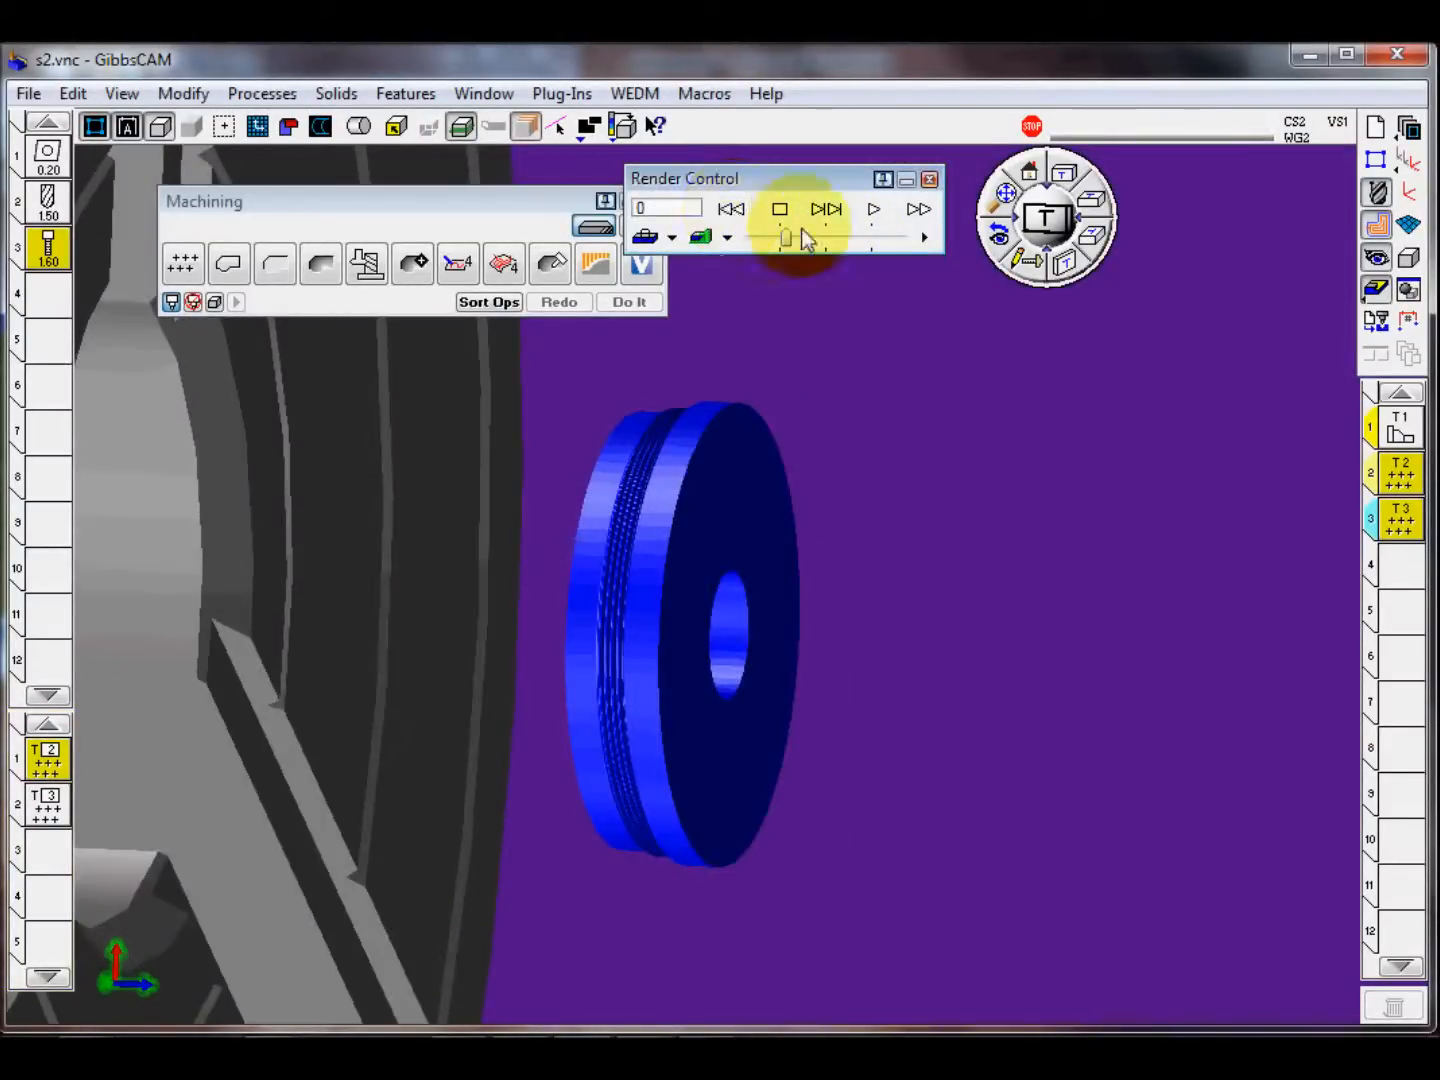
click(880, 216)
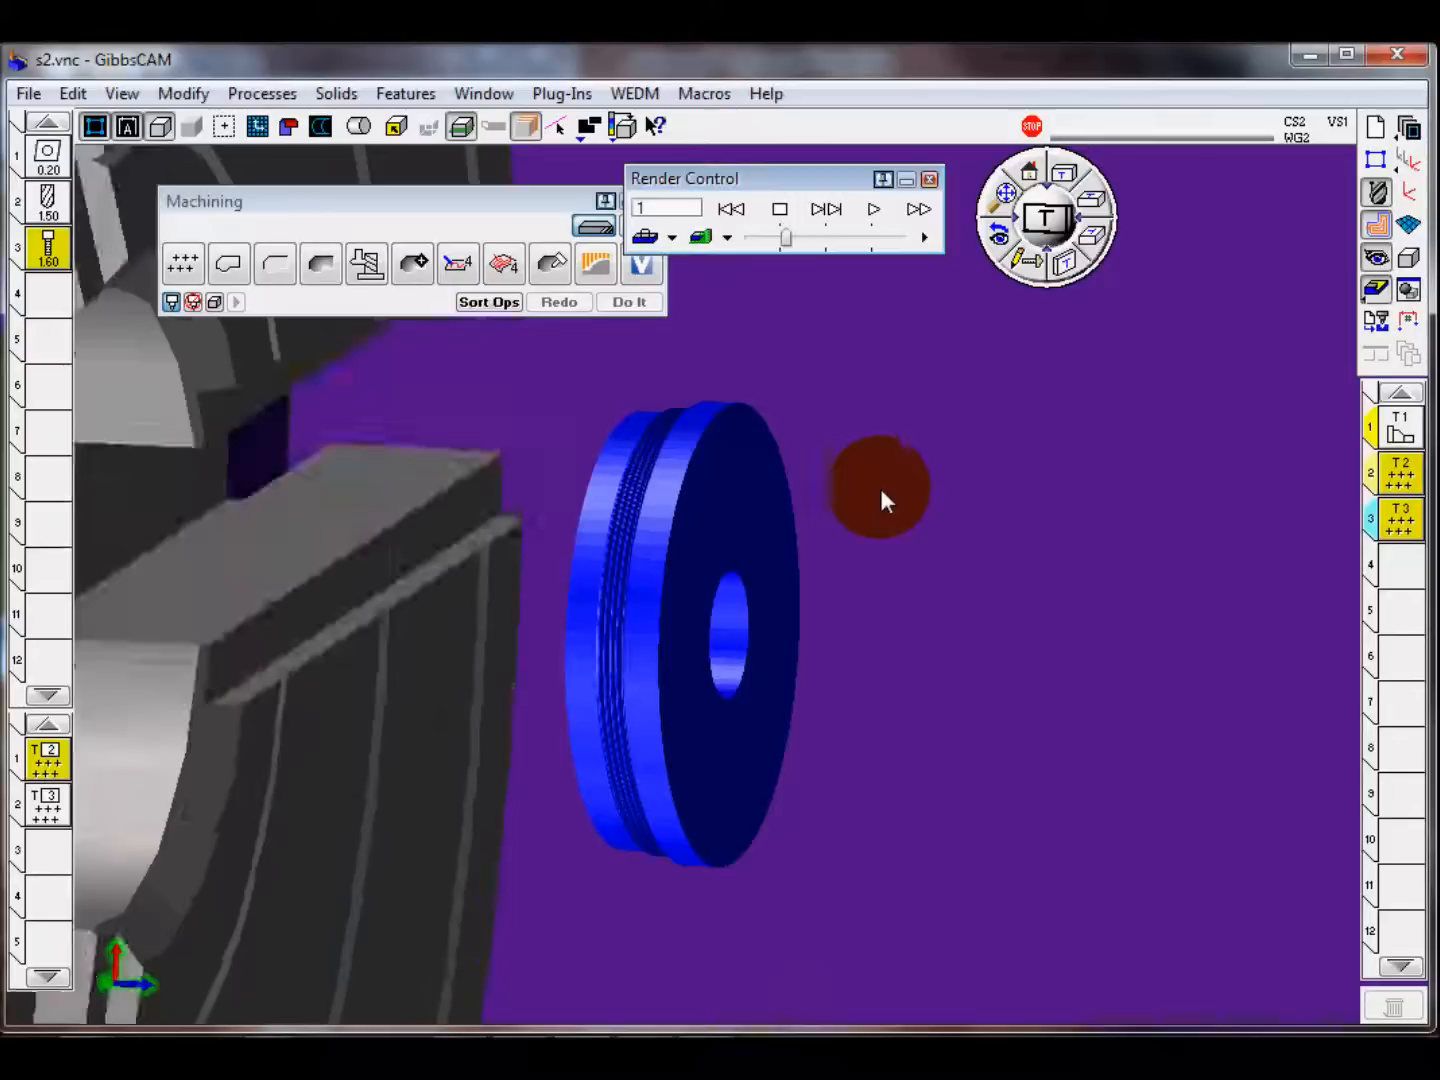
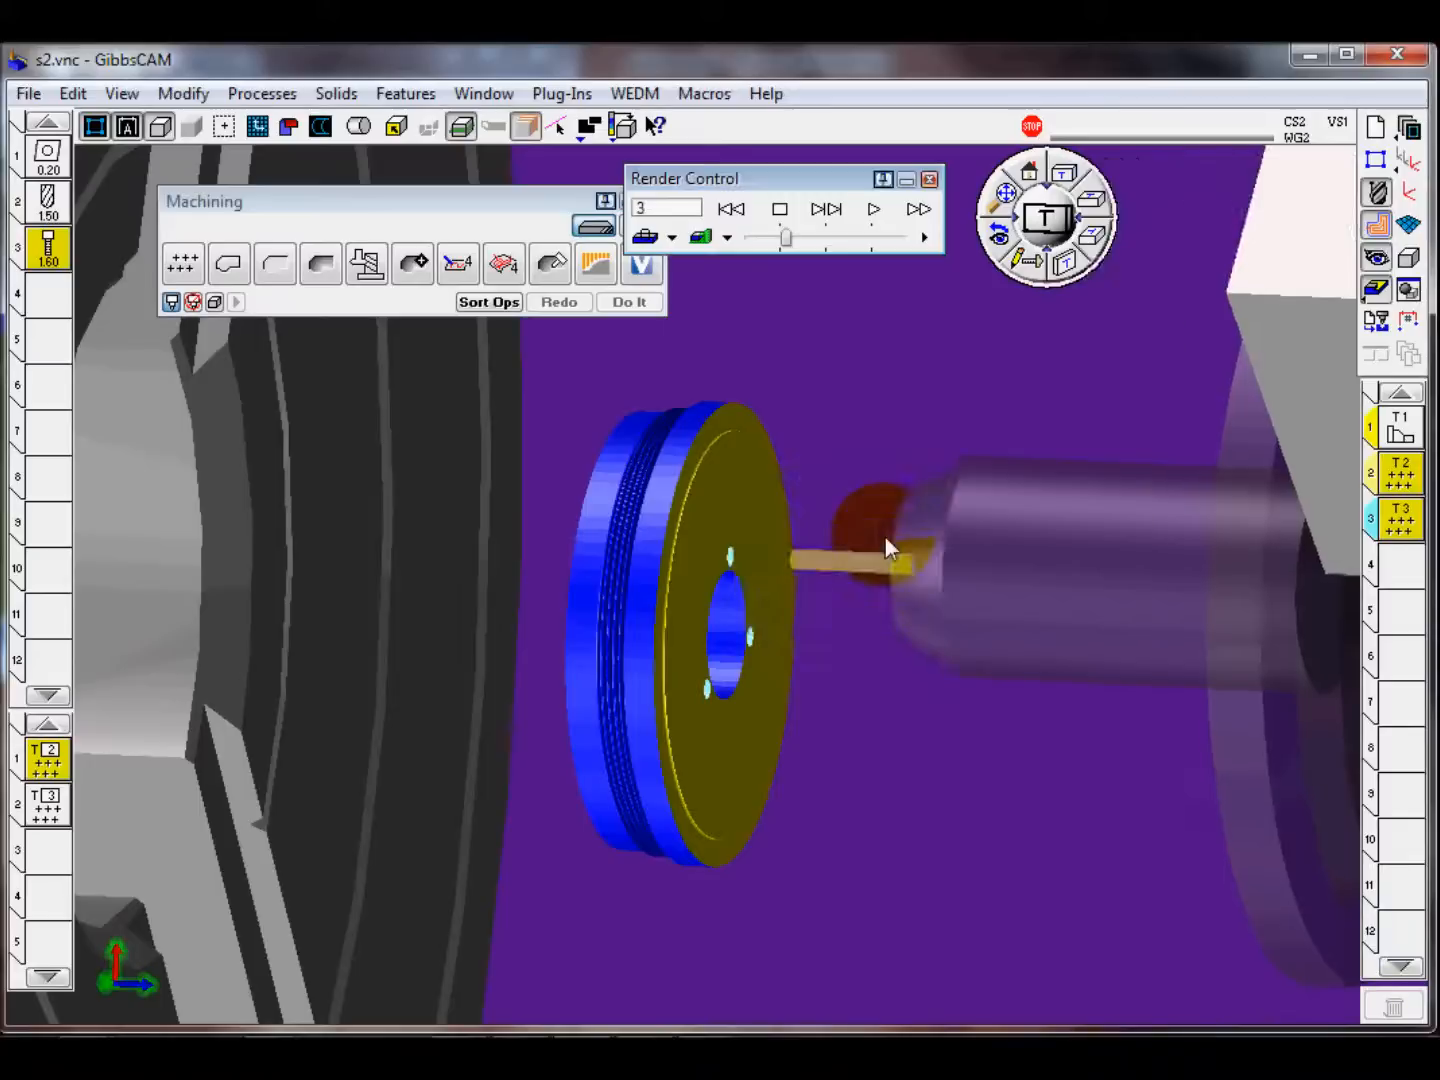
Step: Close the machine simulation and remove the drilling and tapping processes from the process list
click(929, 179)
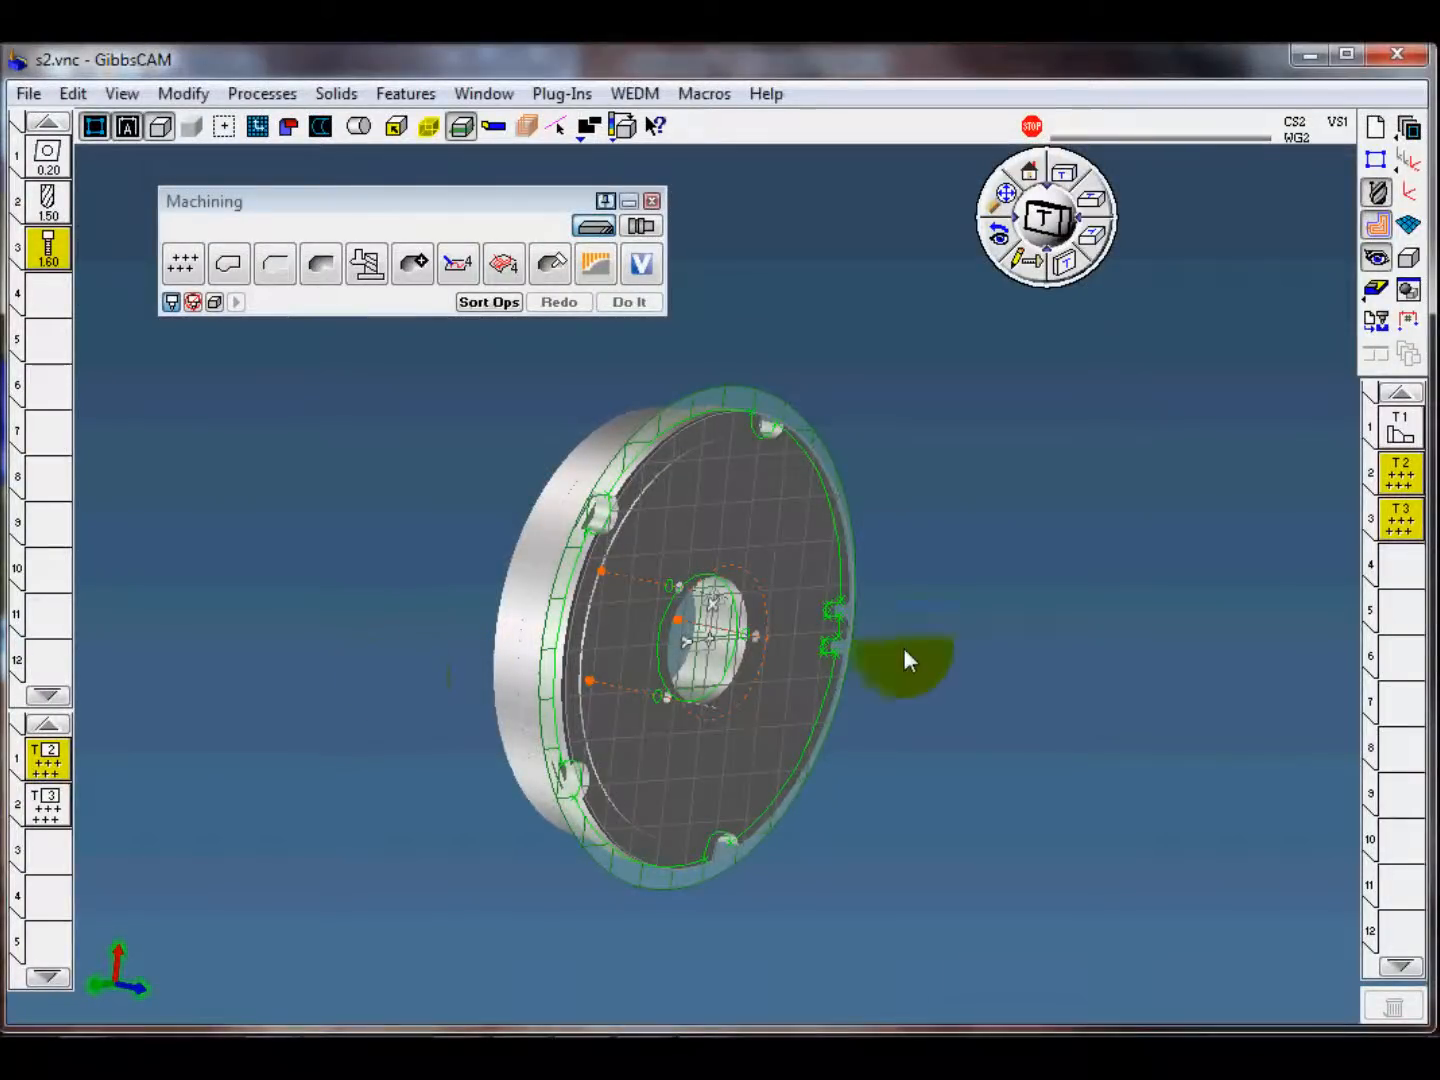
click(1405, 575)
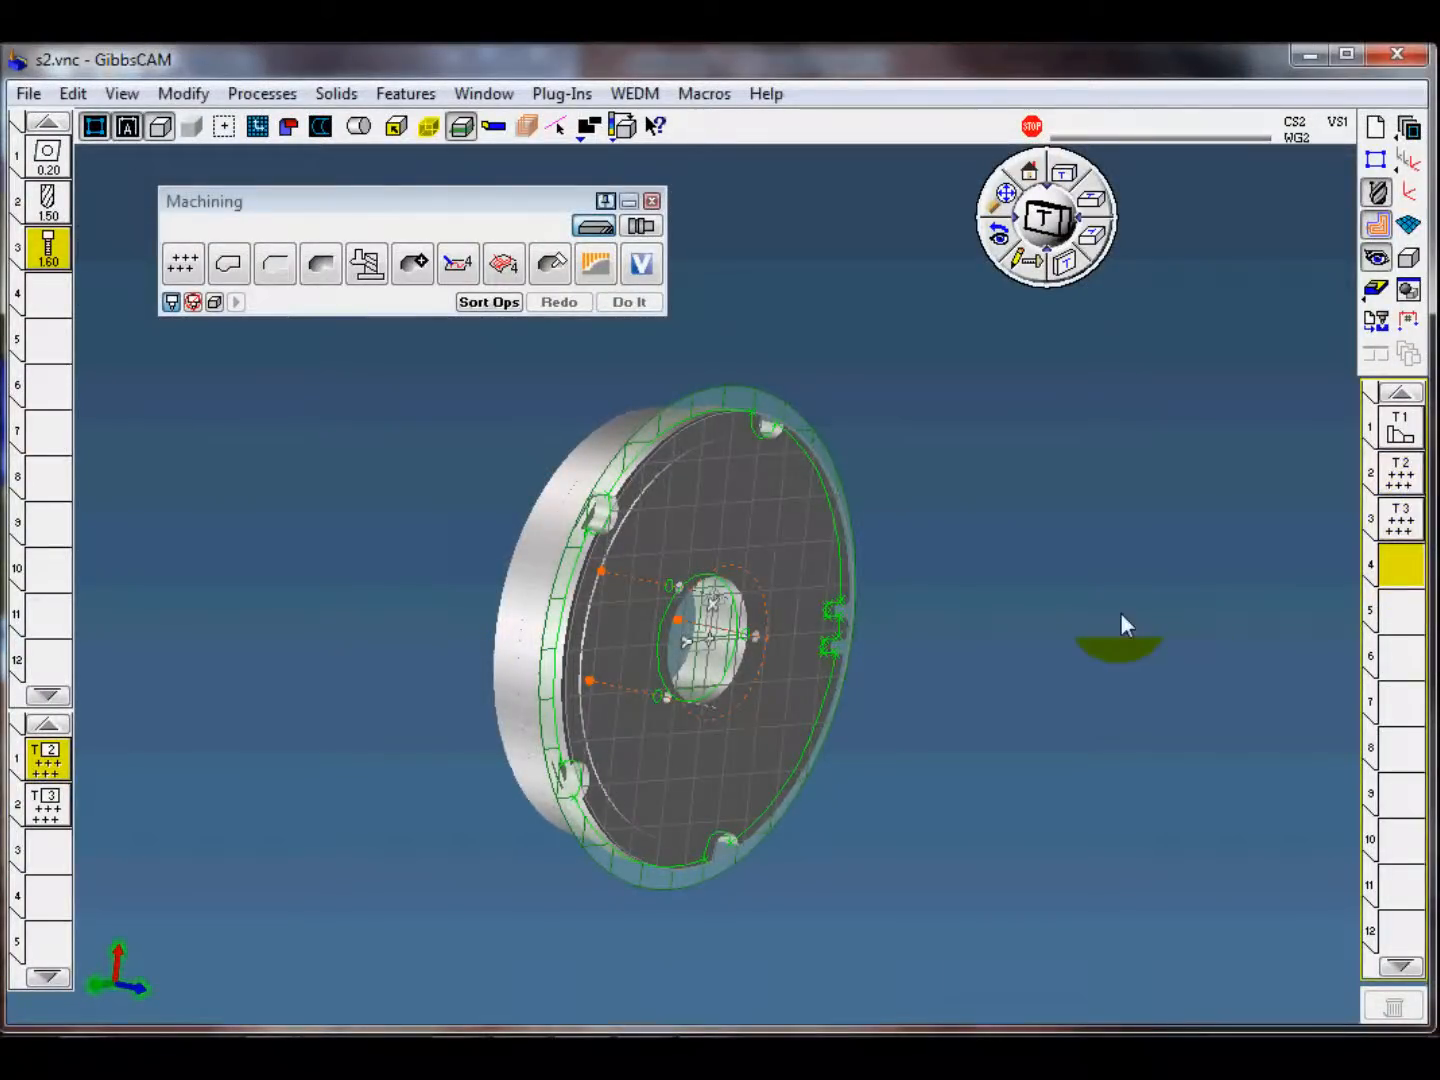
key(Delete)
click(58, 805)
key(Delete)
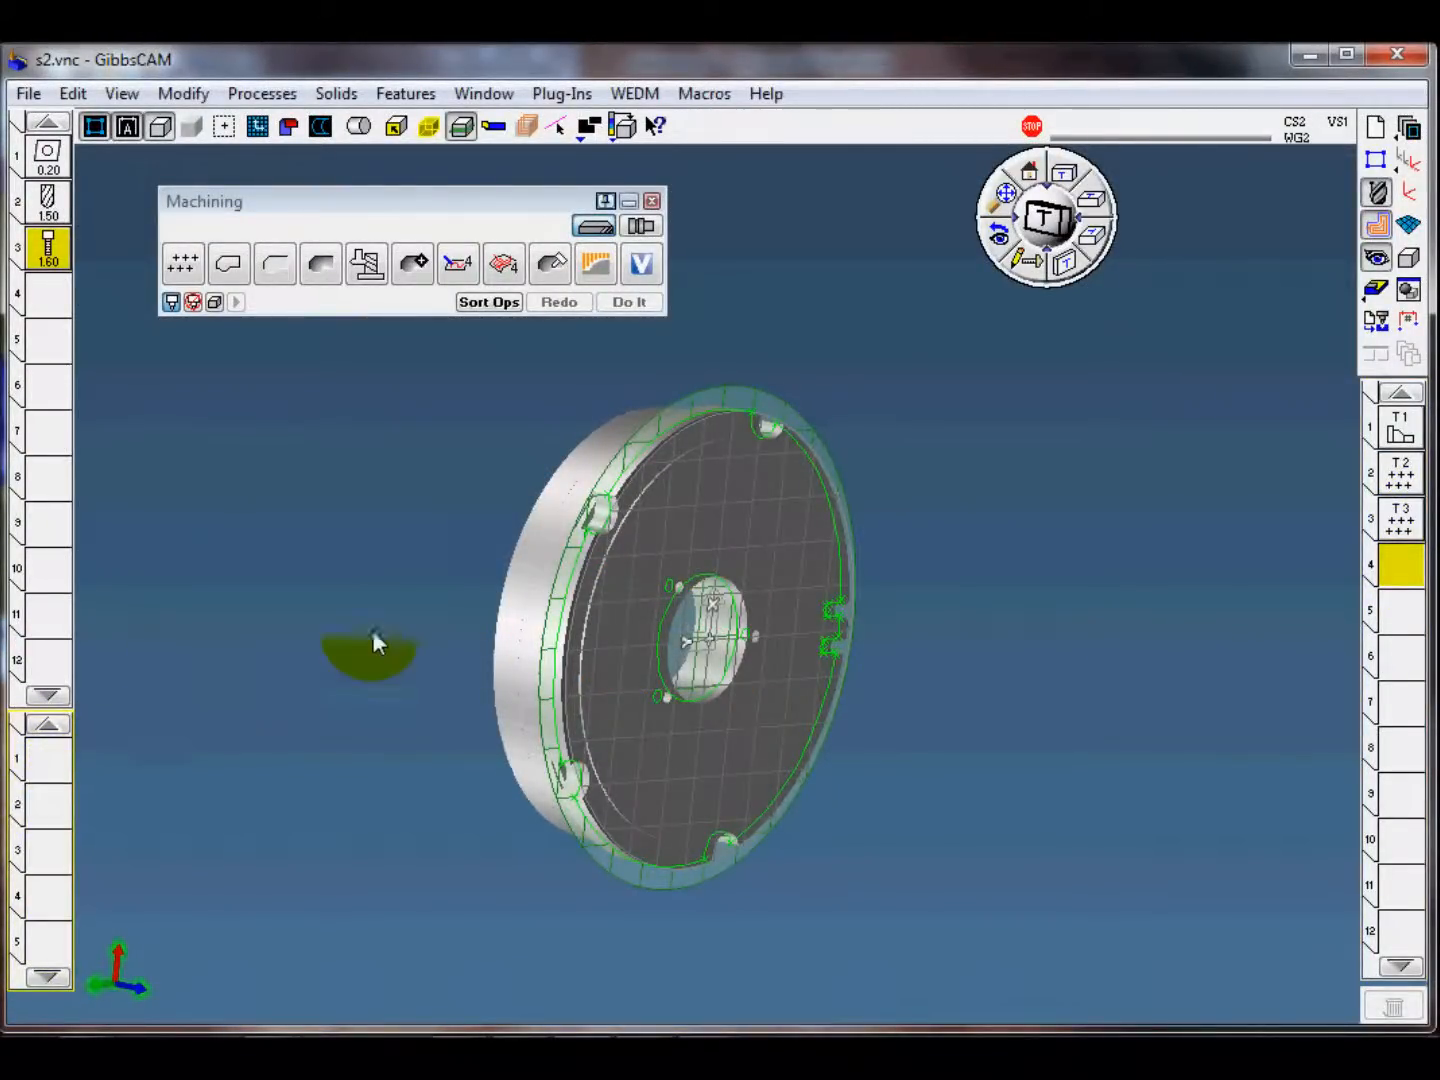
Step: Load the saved template process "s2-3 profile mill rough and finish em2" for milling the disc's rim notches
middle_drag(372, 630, 483, 499)
scroll(836, 366, up, 4)
middle_drag(851, 437, 838, 718)
middle_drag(770, 626, 794, 437)
scroll(830, 575, down, 4)
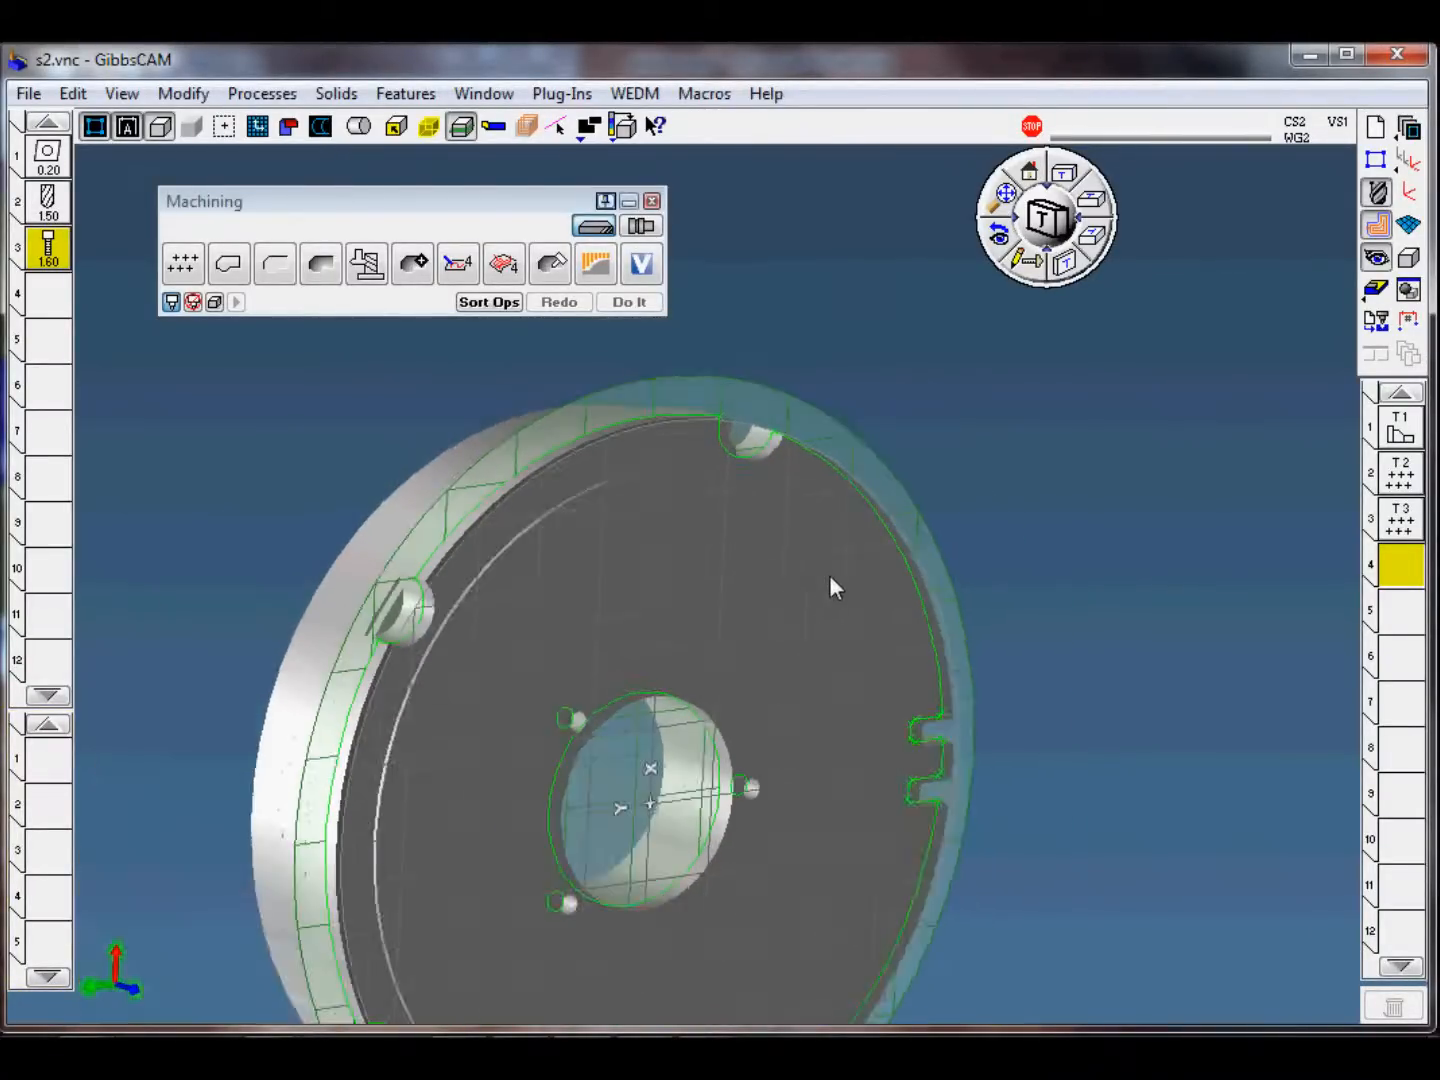
scroll(824, 464, up, 6)
middle_drag(824, 490, 763, 630)
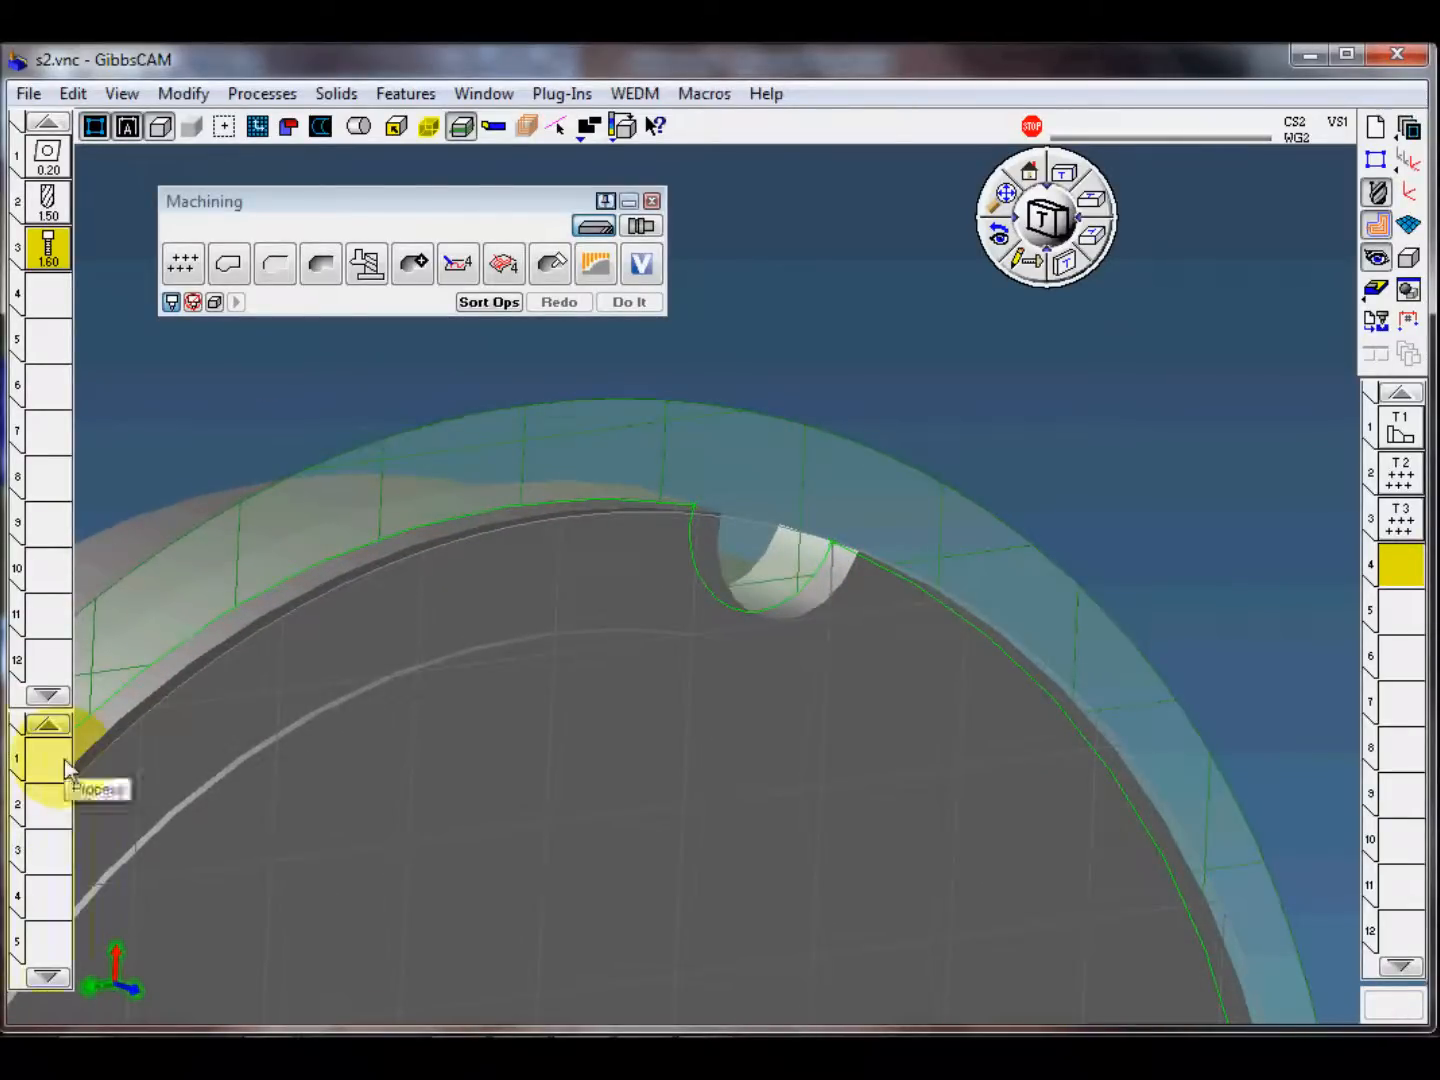
click(262, 94)
mouse_move(311, 246)
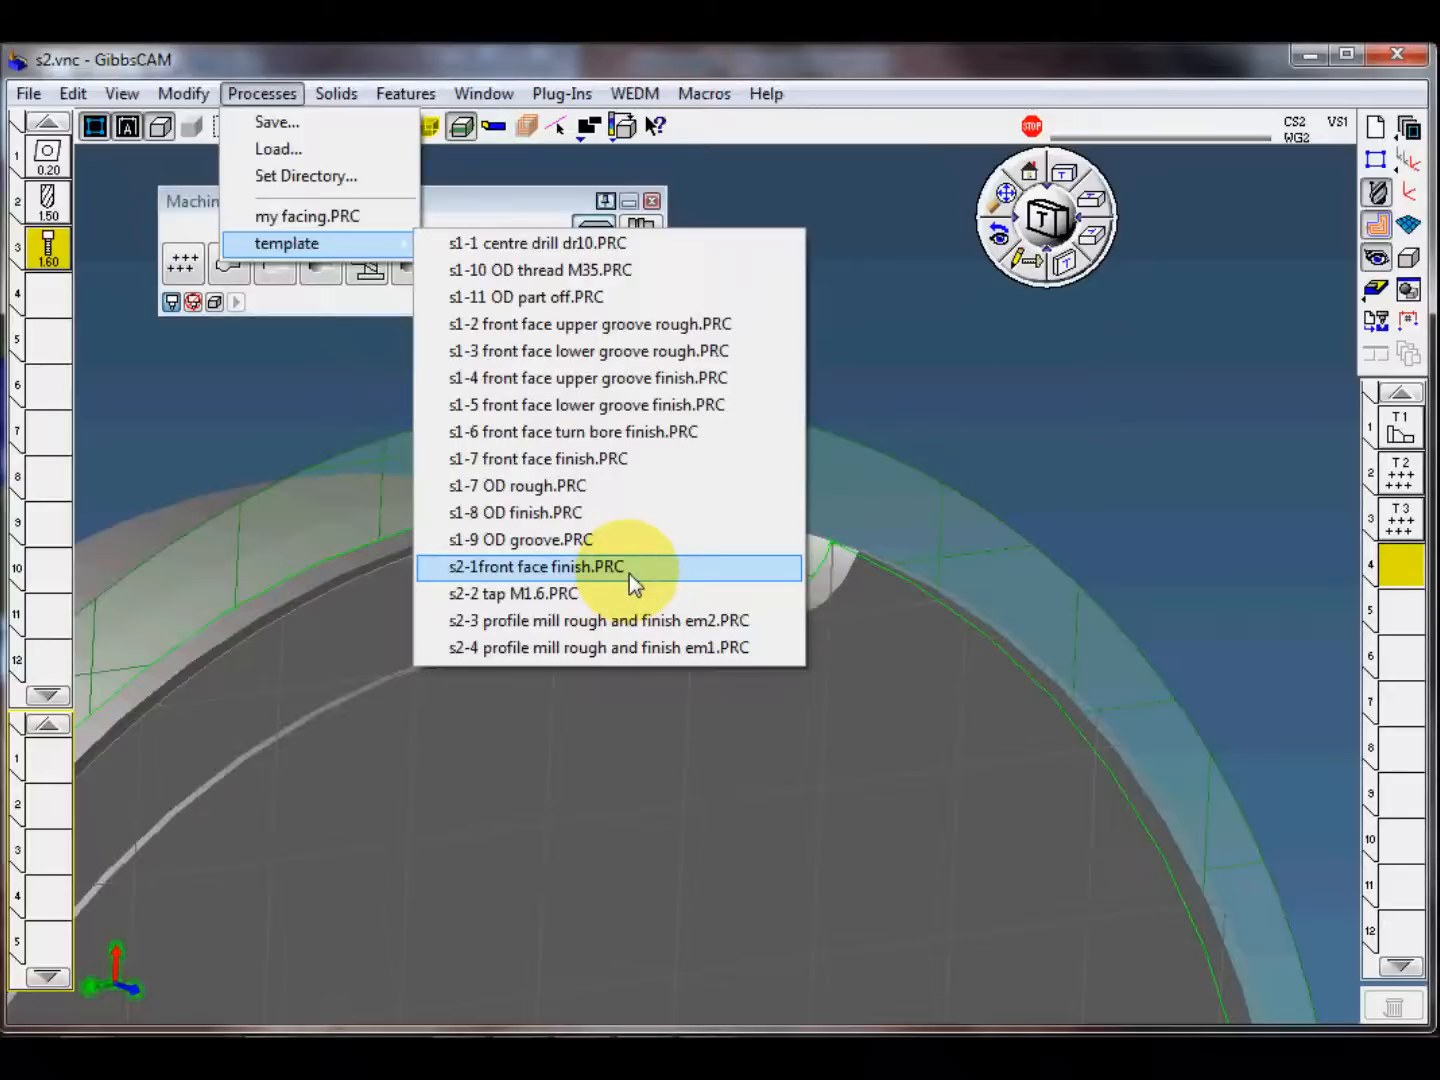
click(656, 622)
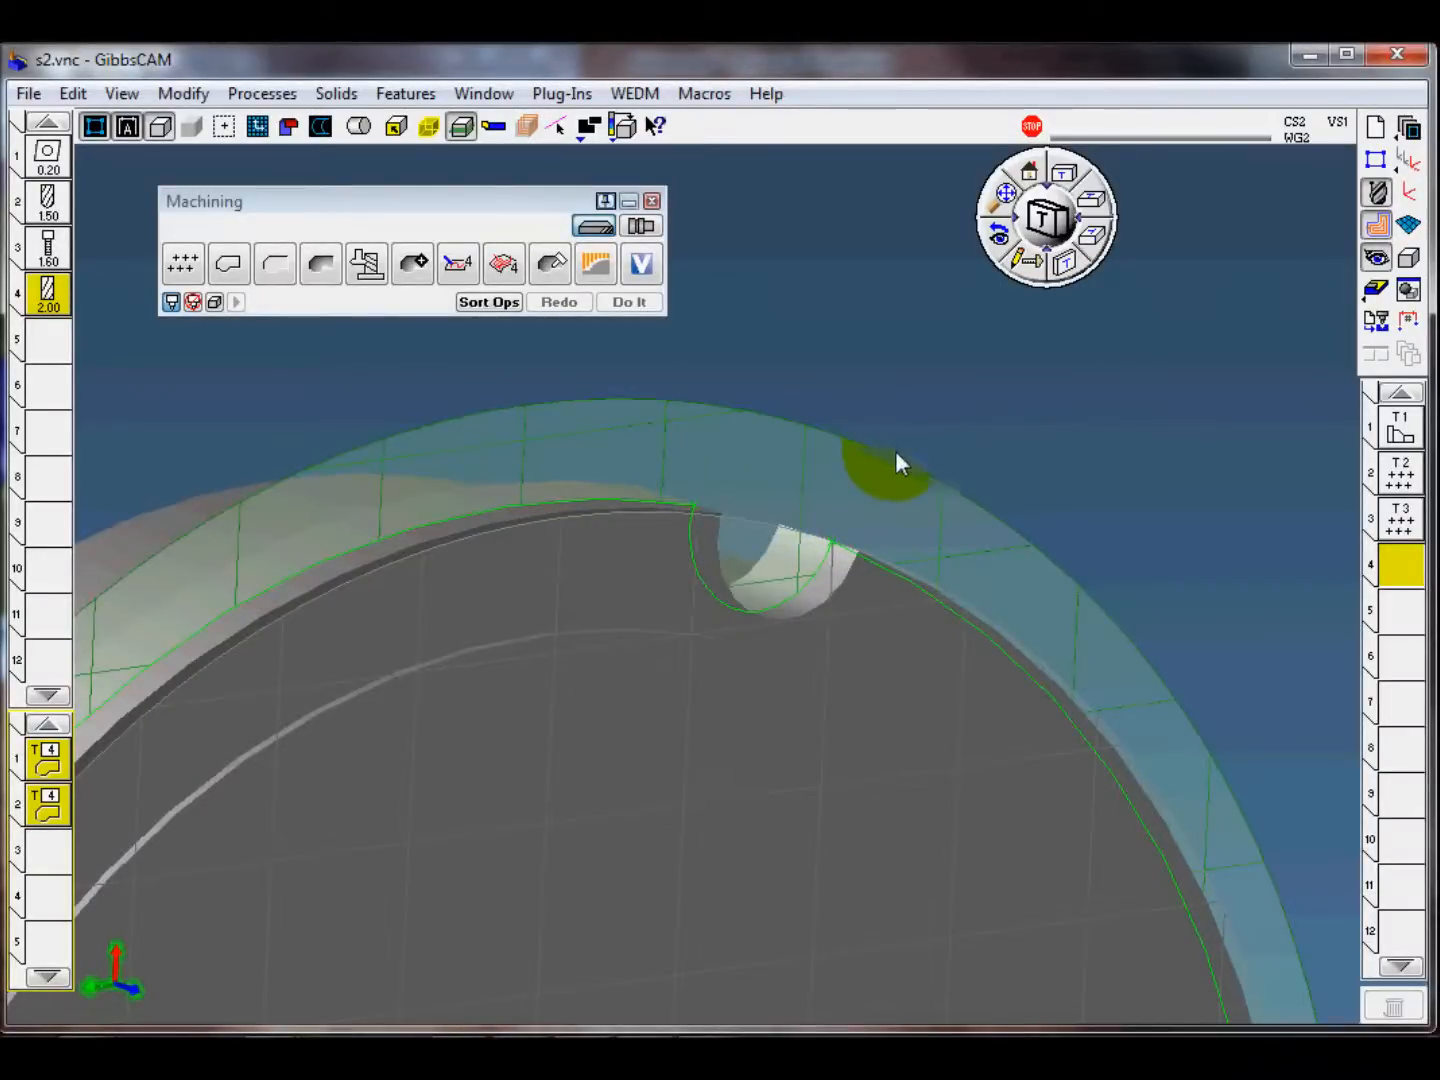
Step: Select the profile of the notch at the disc's upper rim, limiting the cut to its two ends as a Single Feature Cut
scroll(902, 467, down, 2)
scroll(902, 467, down, 1)
scroll(739, 599, up, 4)
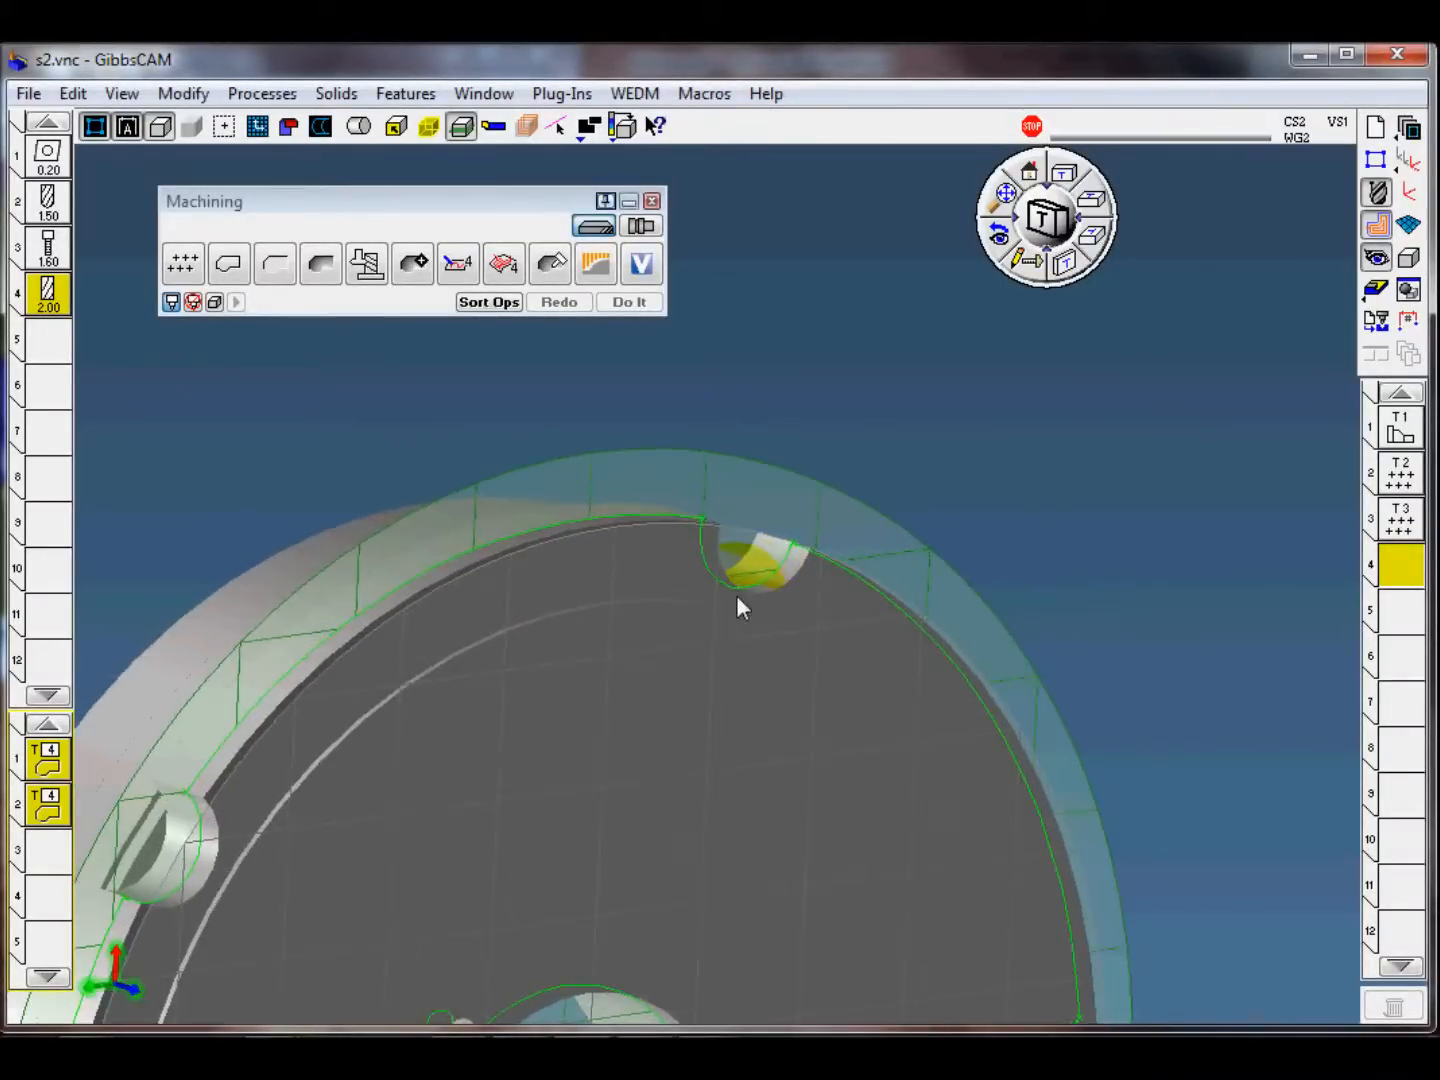
middle_drag(718, 447, 714, 448)
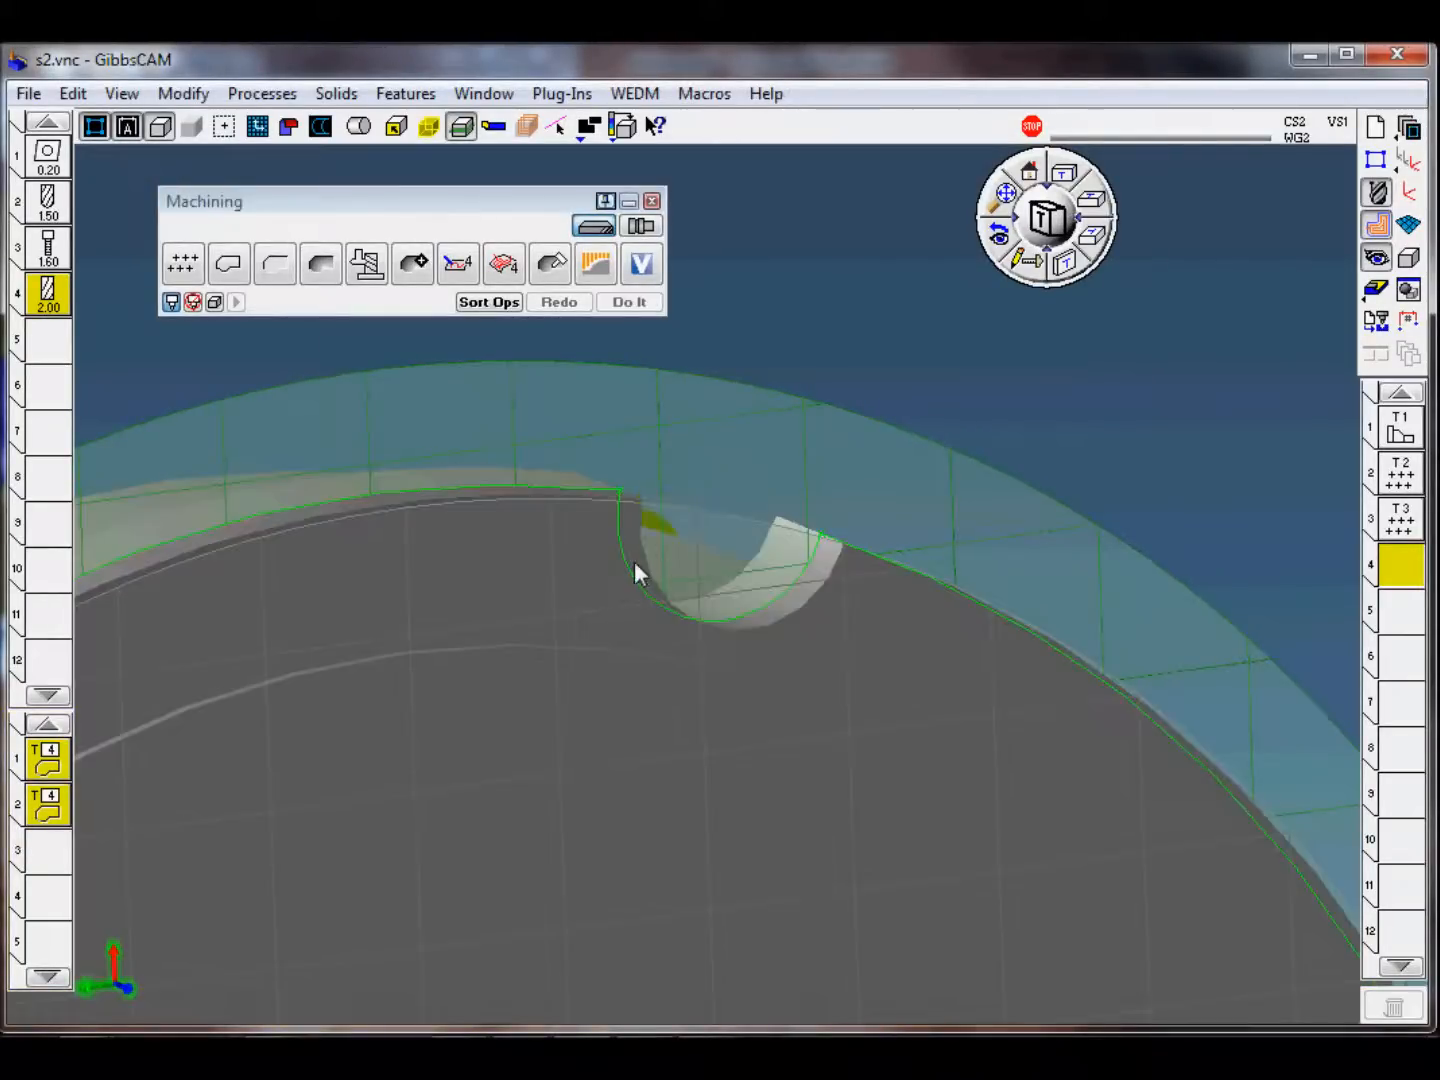
click(633, 578)
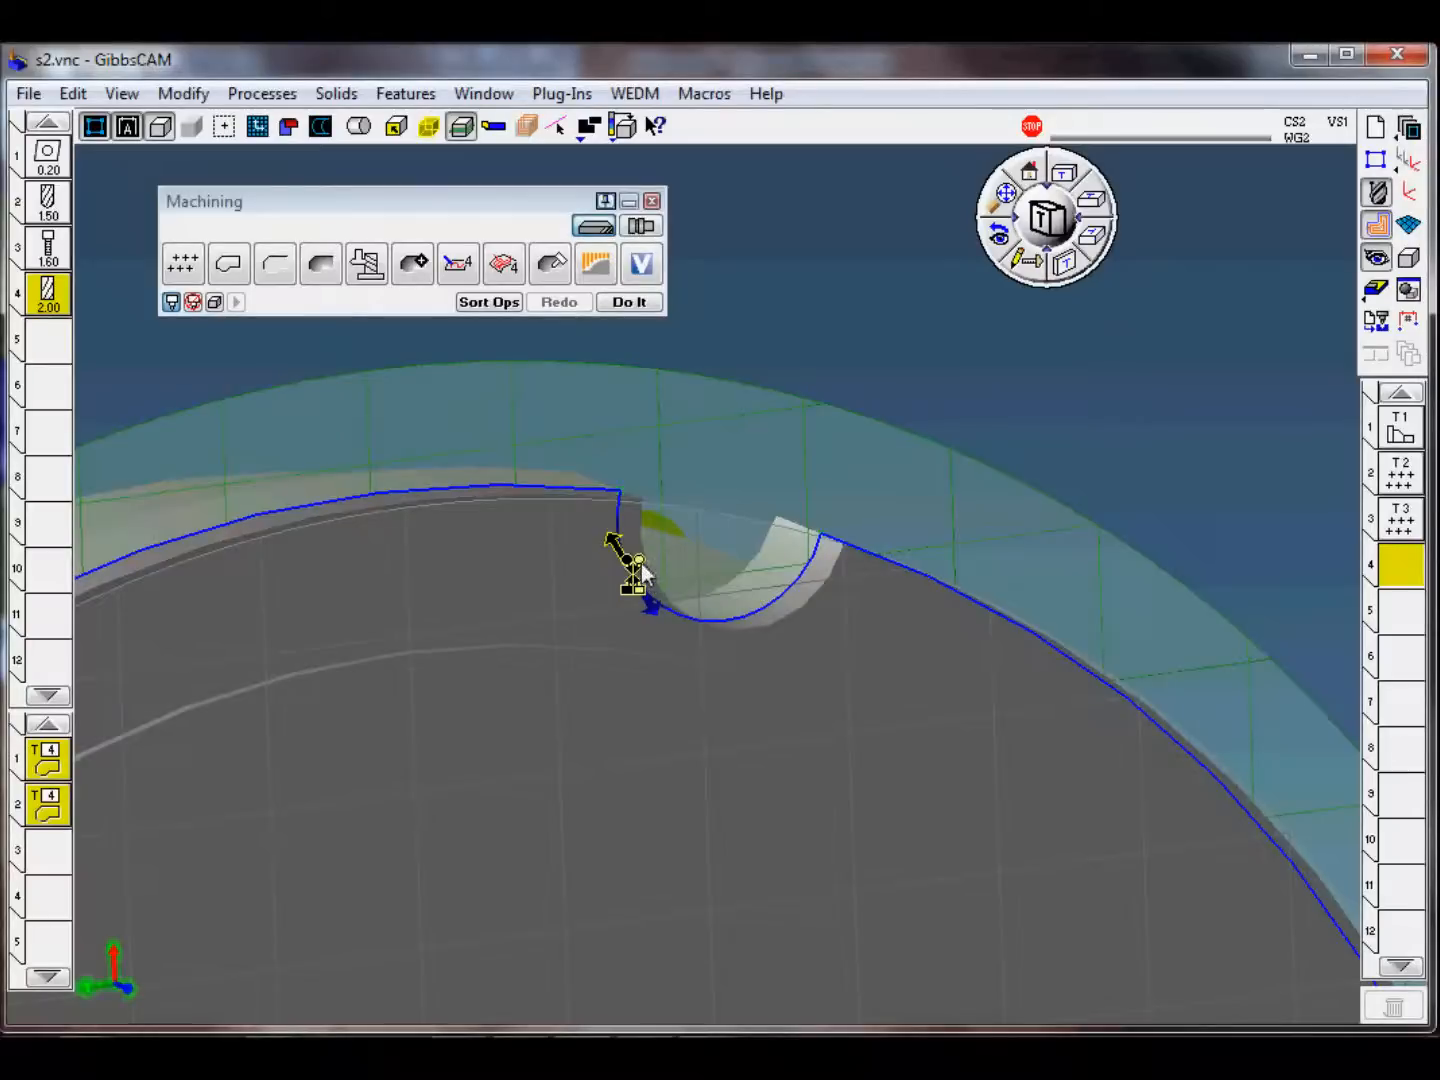
click(626, 478)
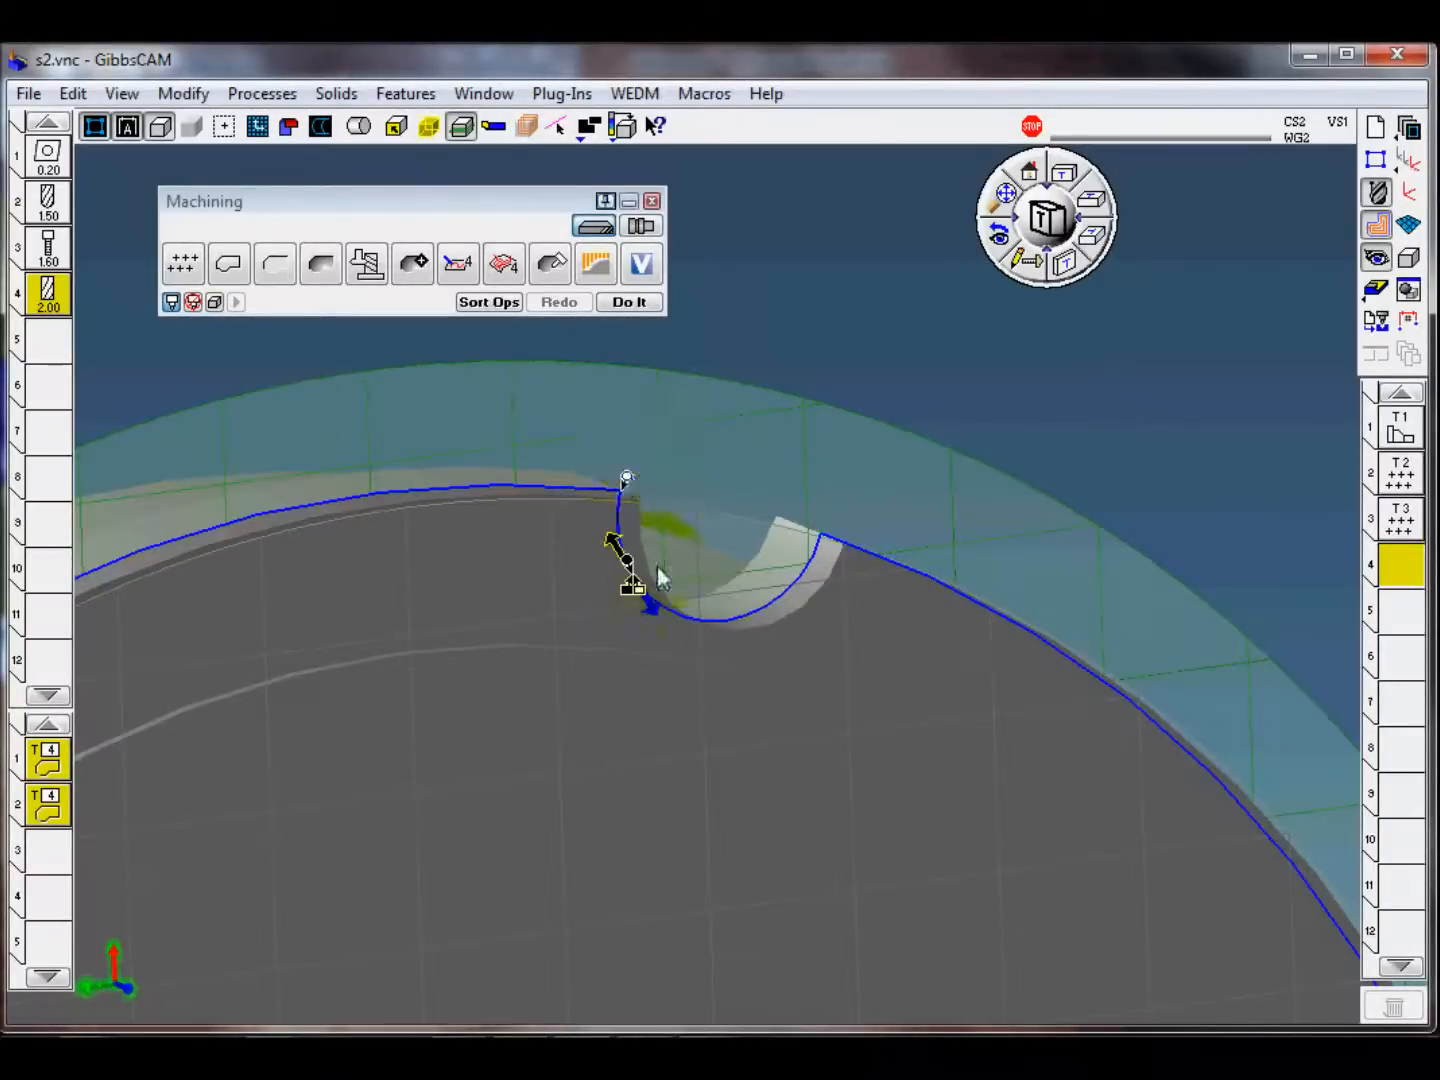
right_click(823, 518)
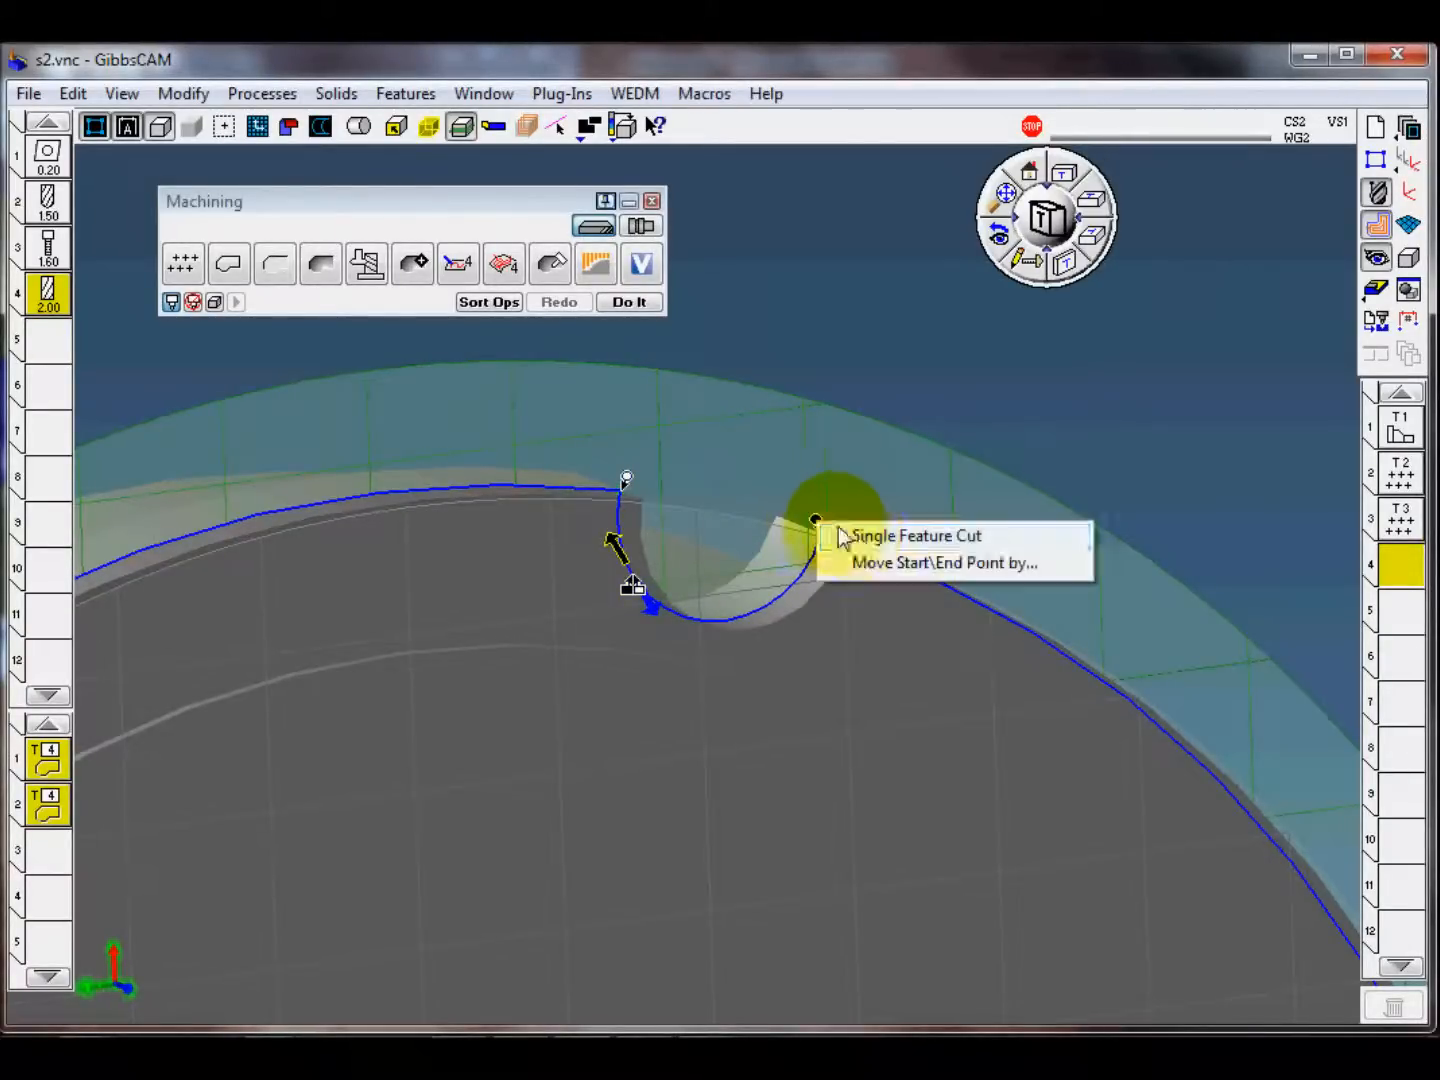
click(856, 535)
click(708, 456)
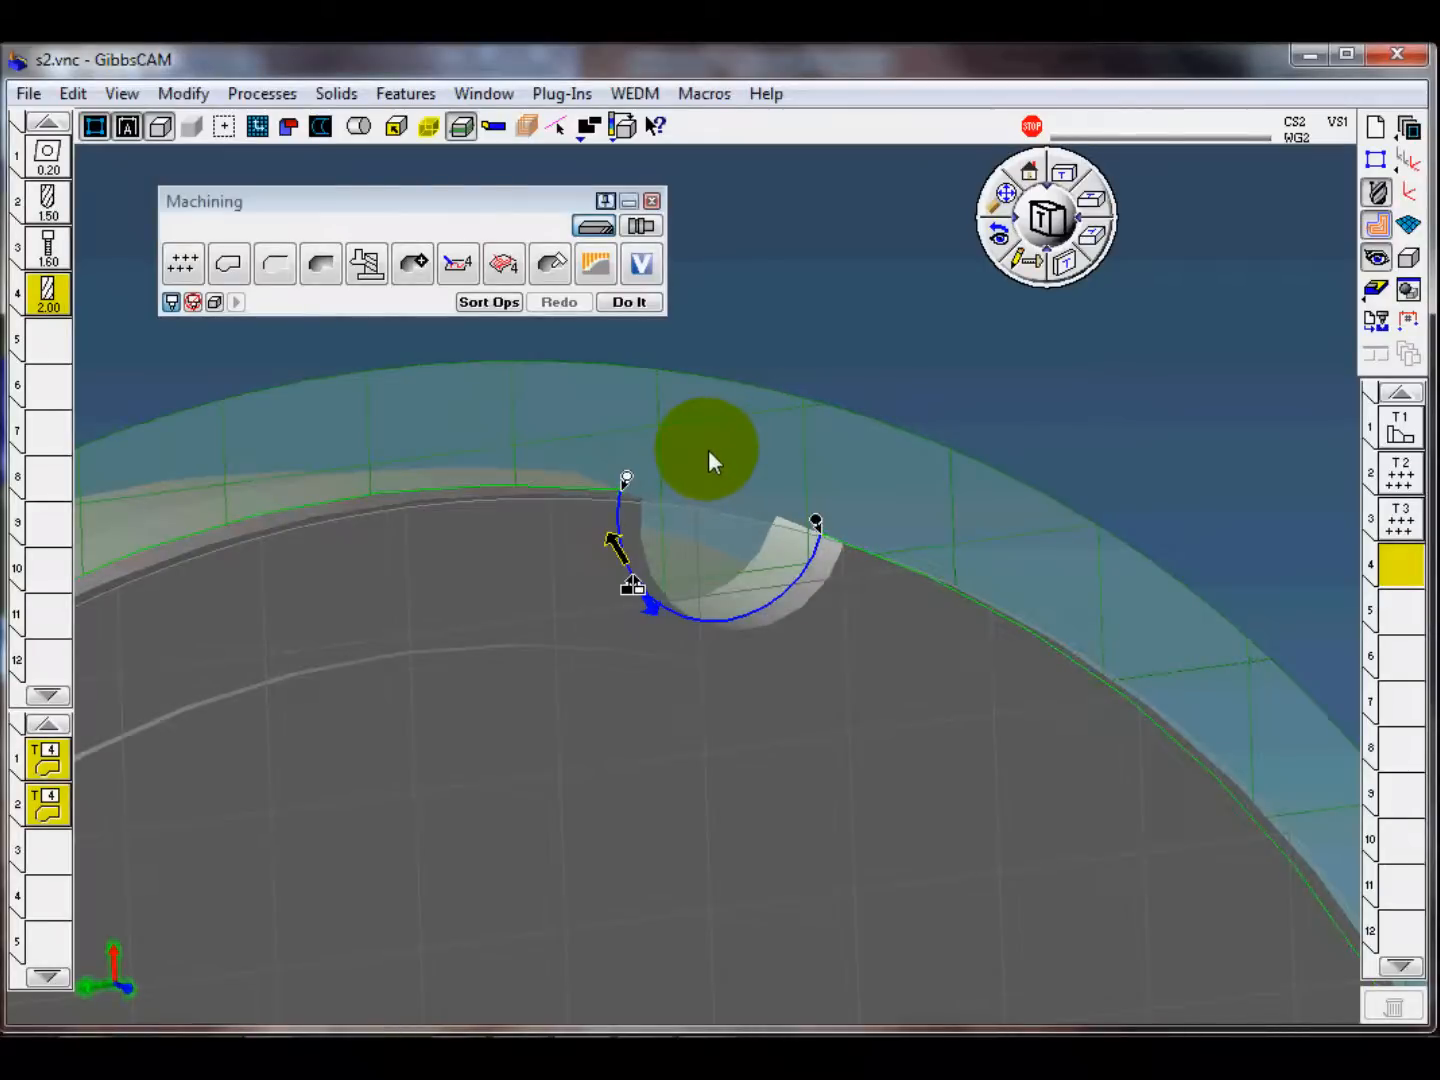
Step: Set the duplicate C angle to 70 in the first contour process's rotation settings
double_click(50, 769)
click(550, 359)
click(416, 405)
click(346, 462)
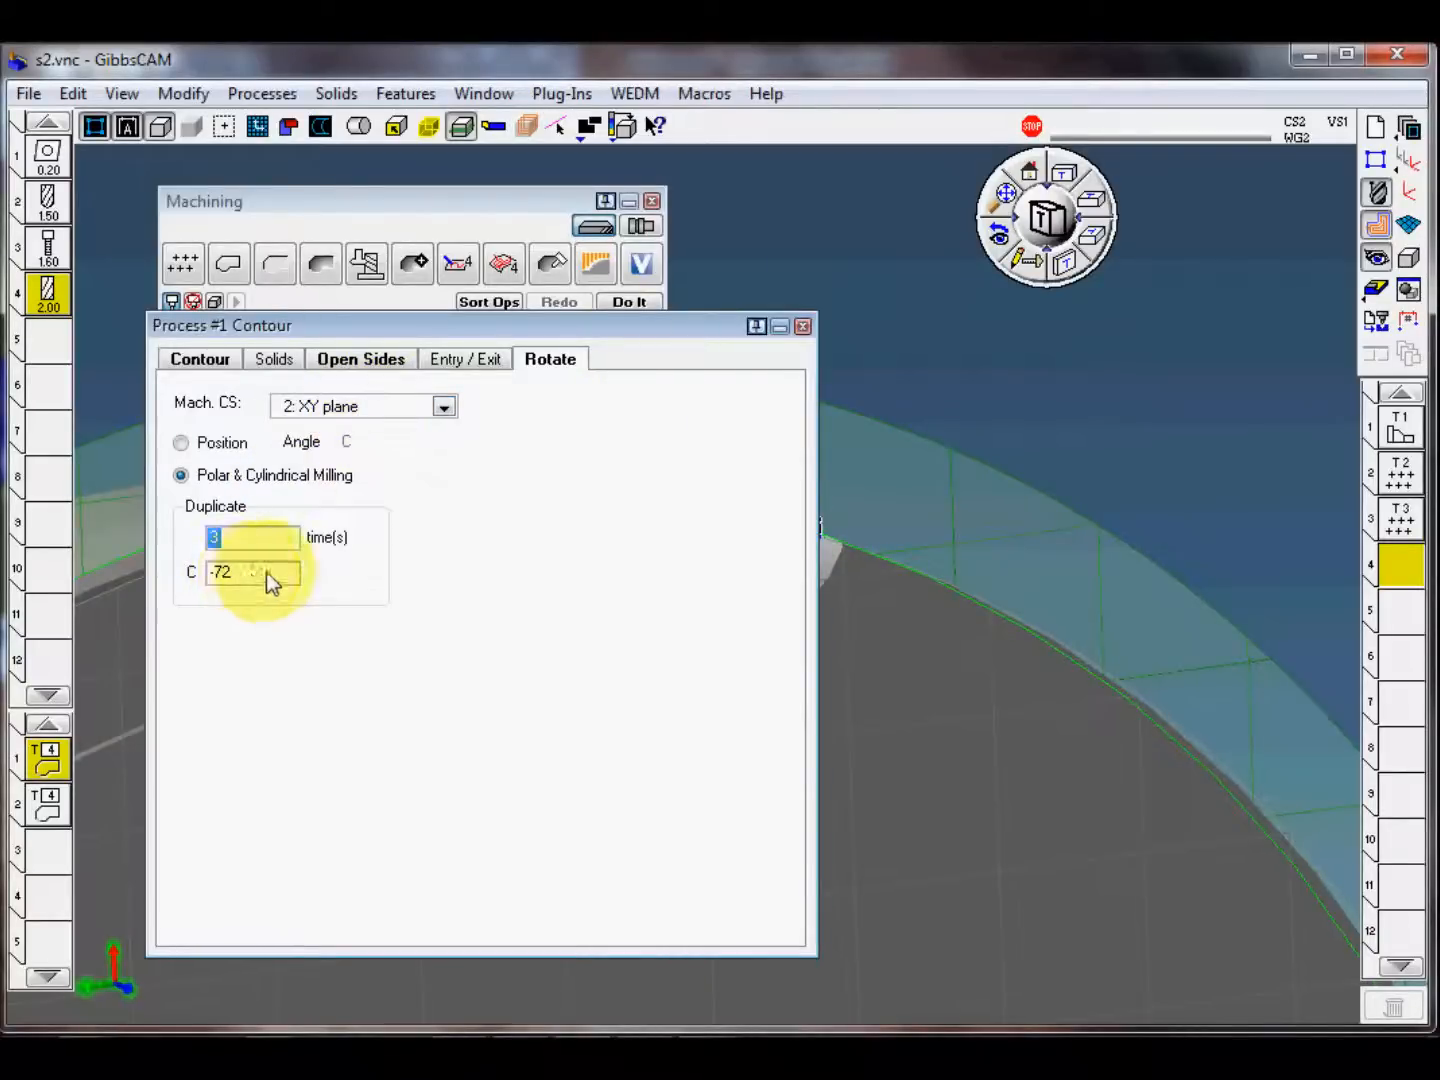
key(Tab)
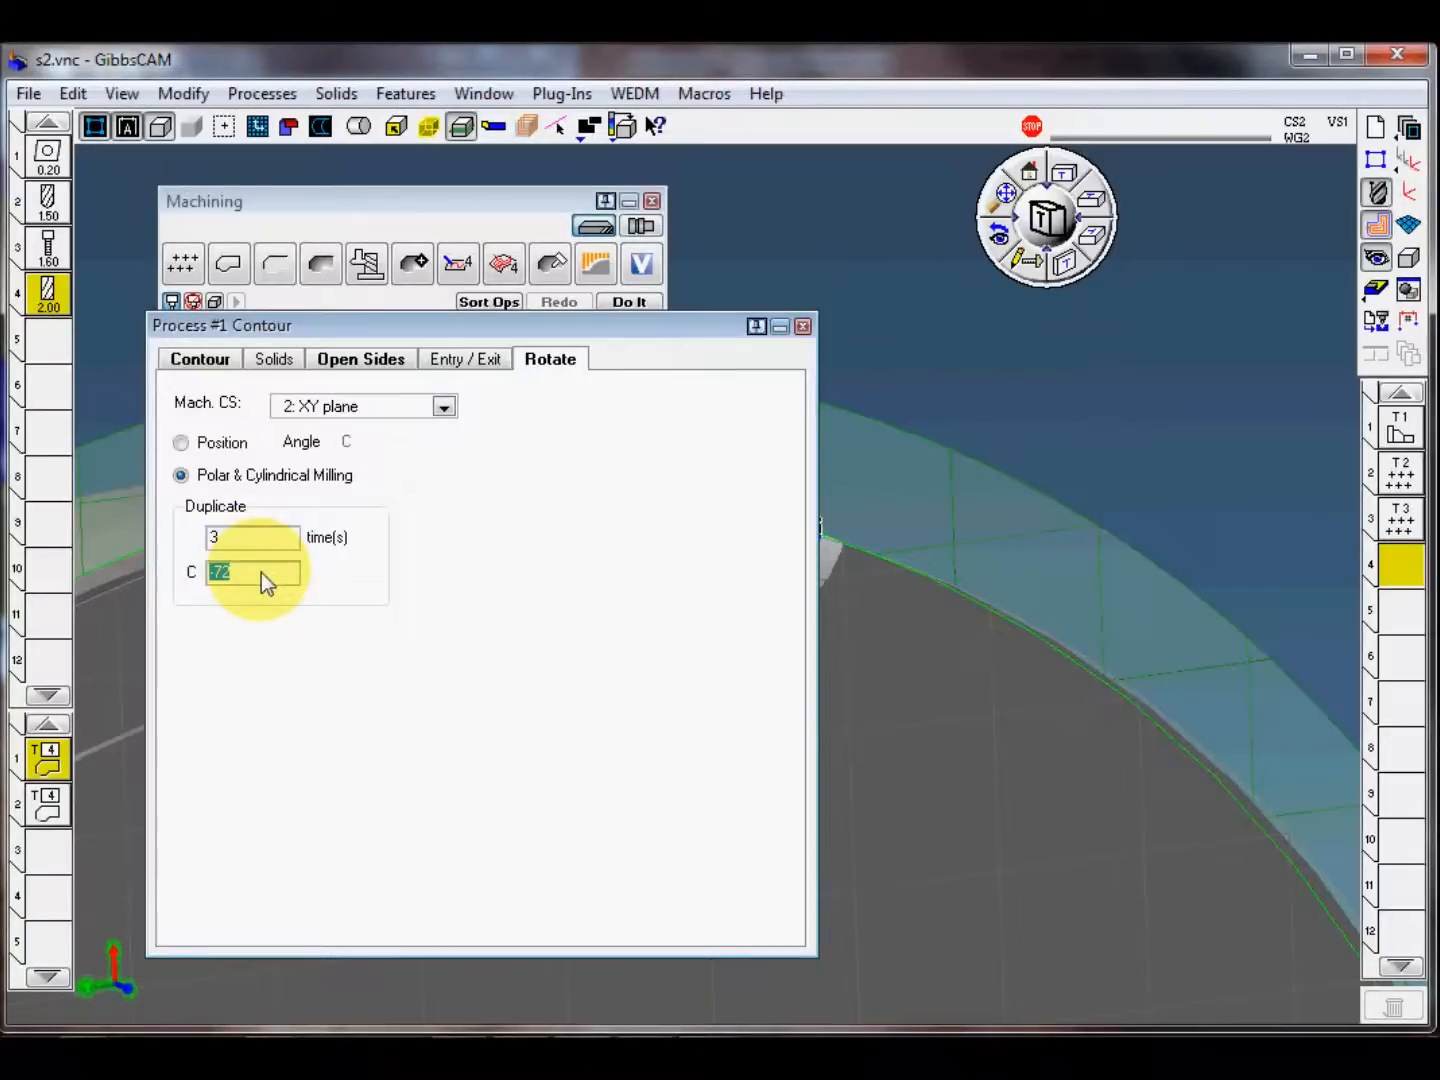
text(70)
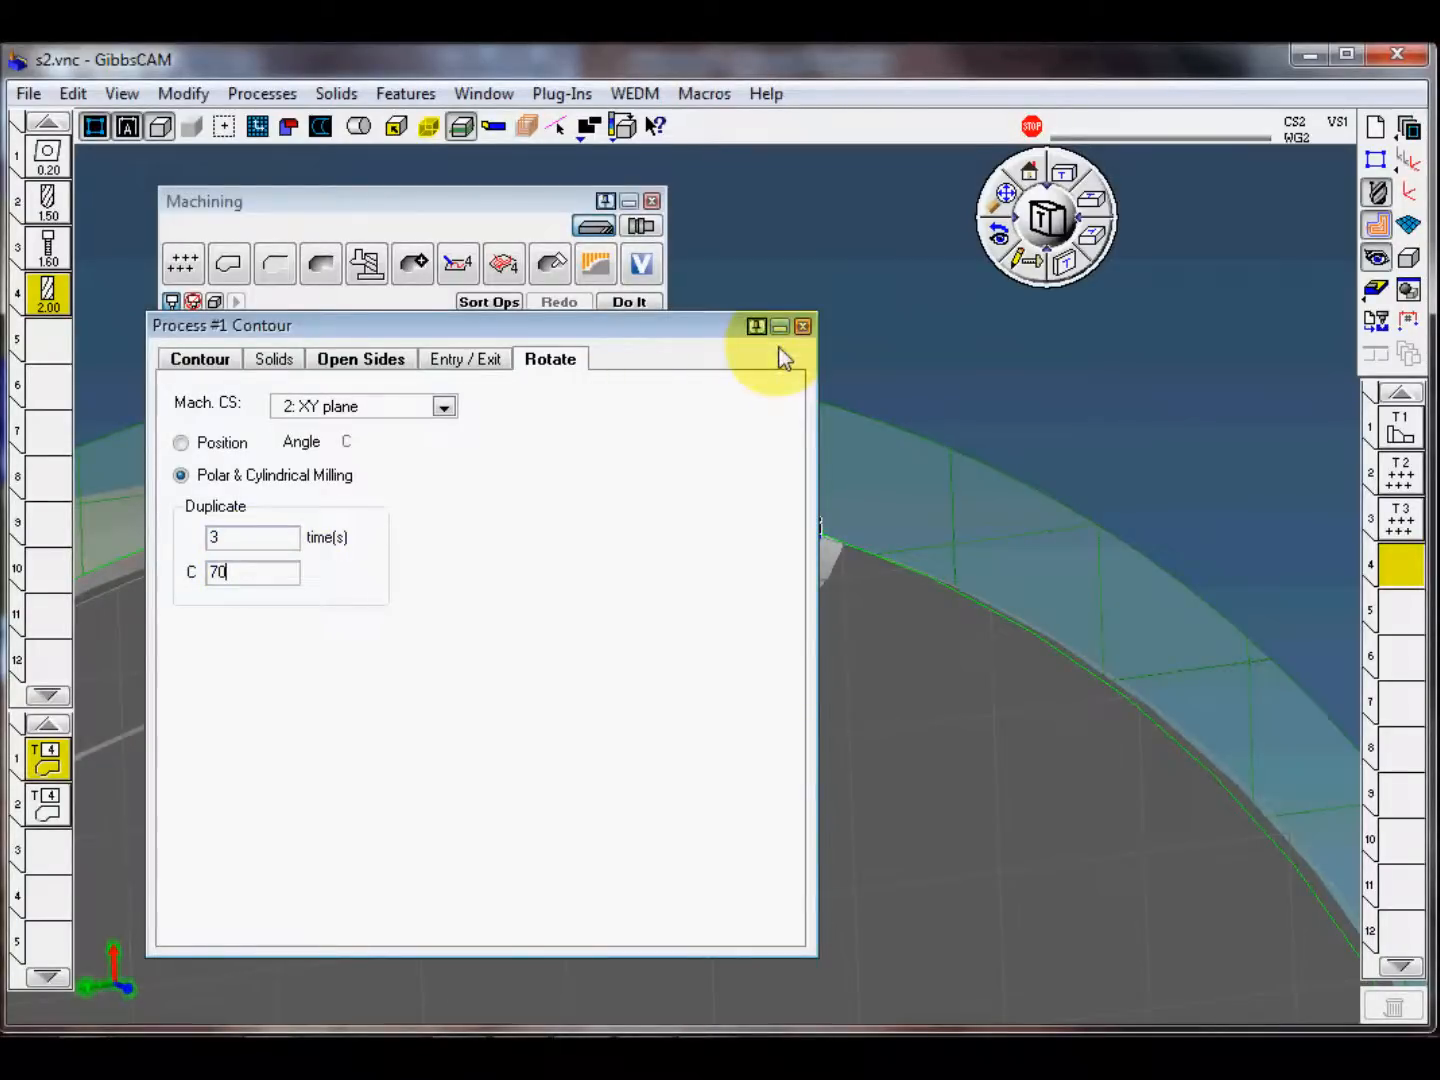
click(804, 327)
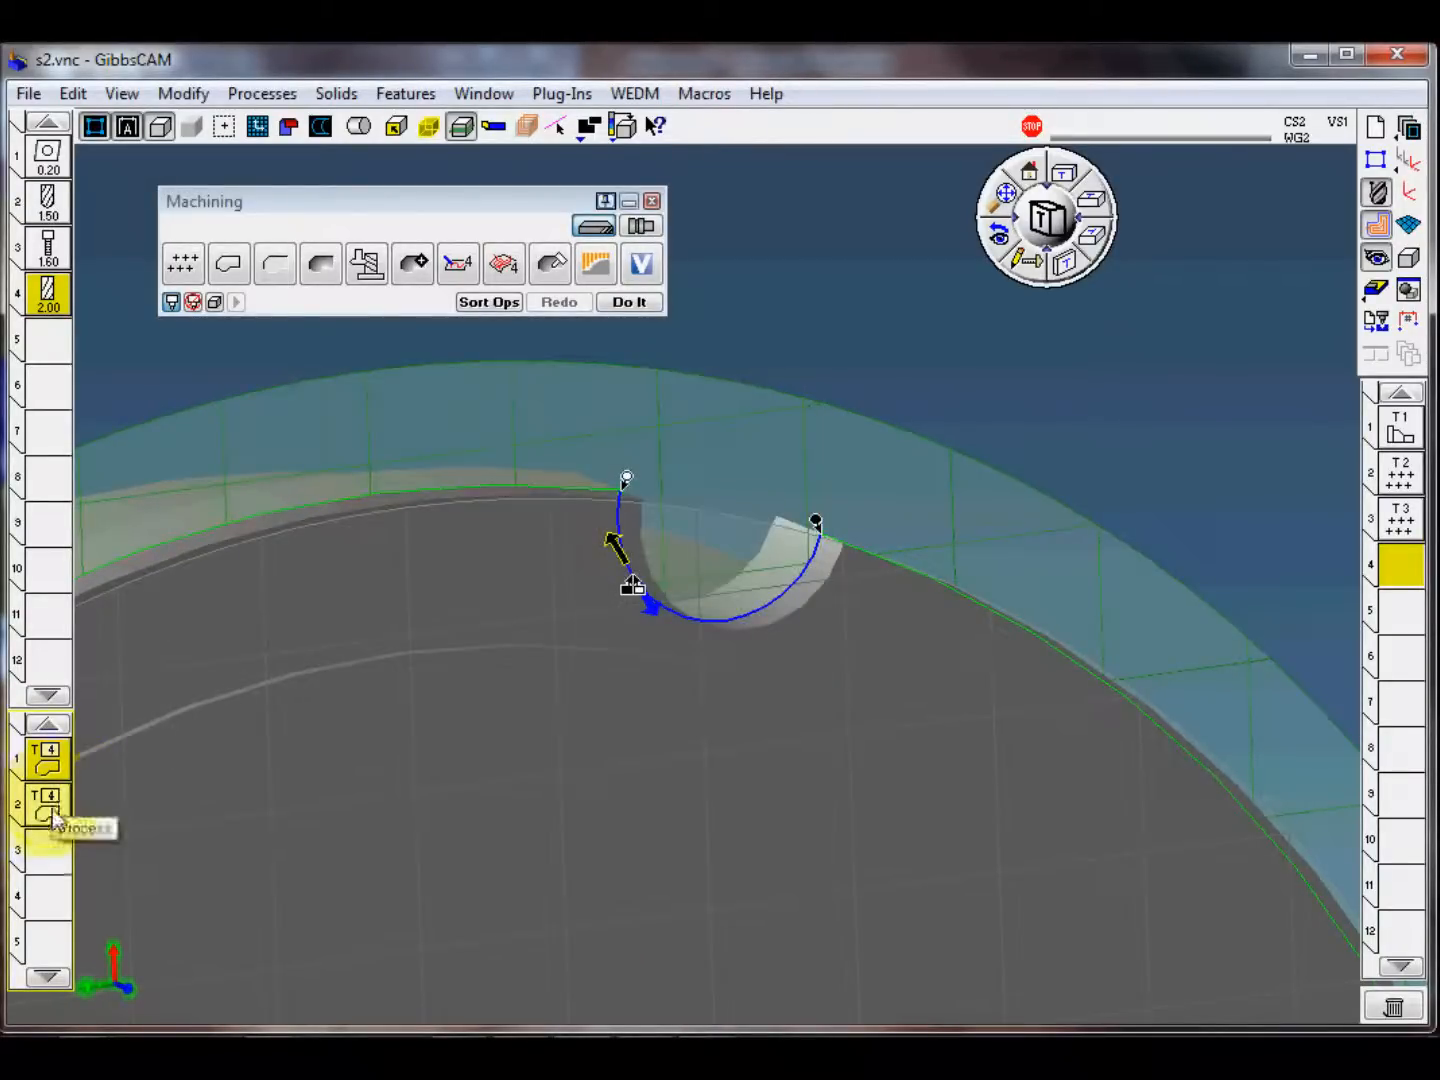
Step: Set the duplicate C angle to 70 in the second contour process's rotation settings
double_click(50, 812)
click(550, 360)
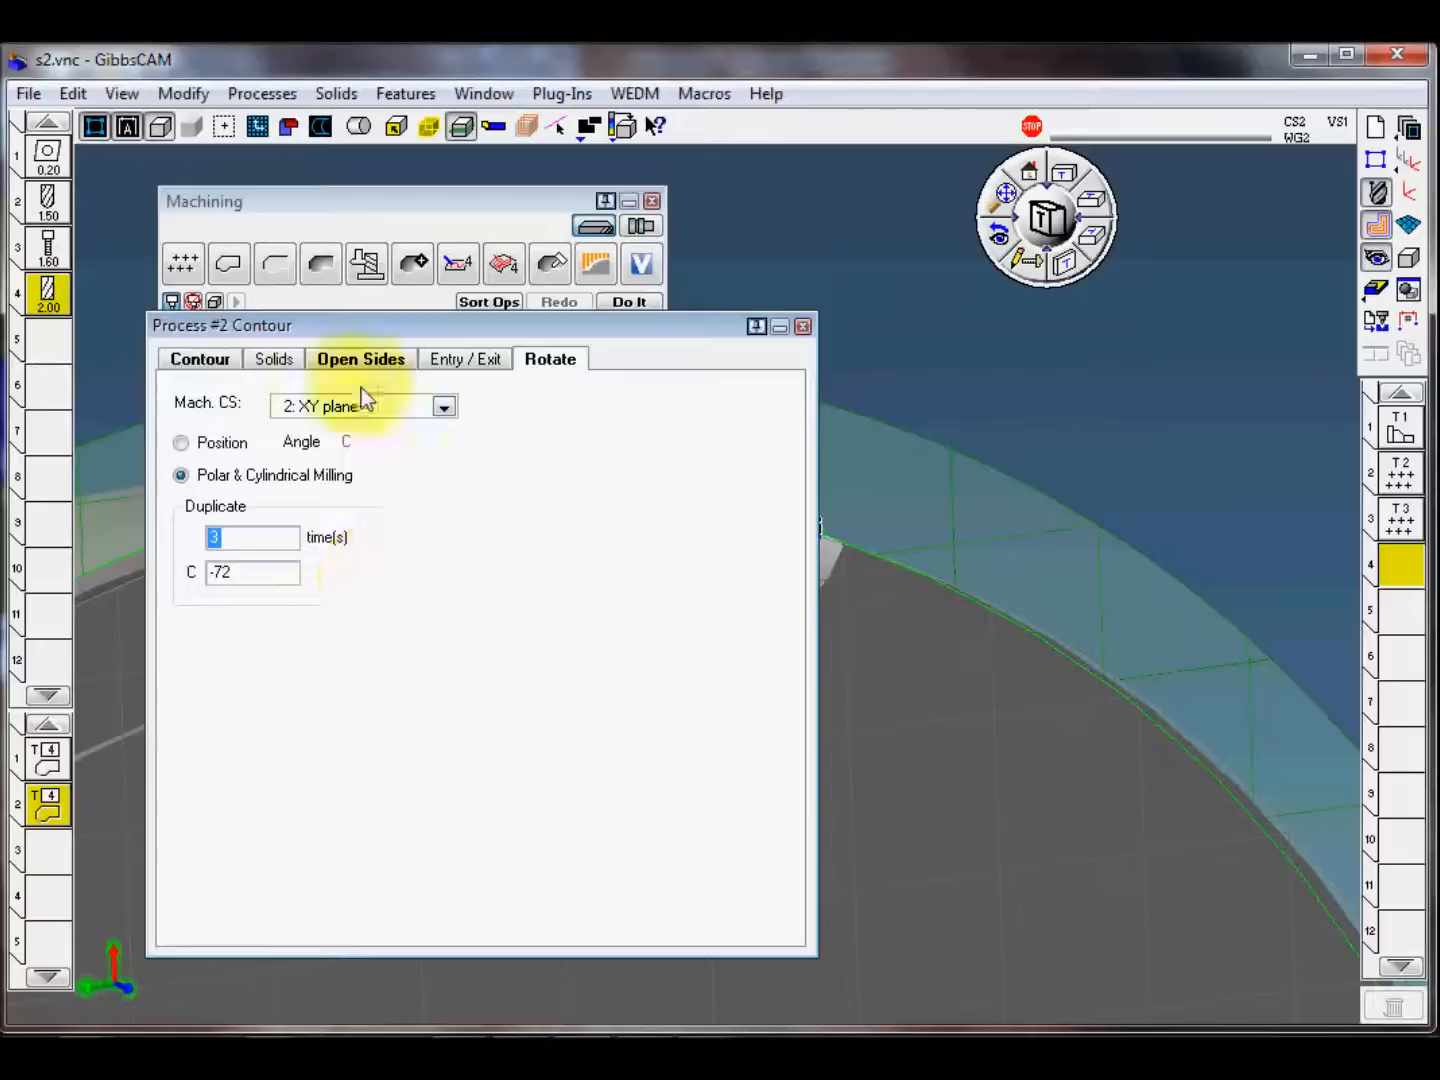
double_click(264, 574)
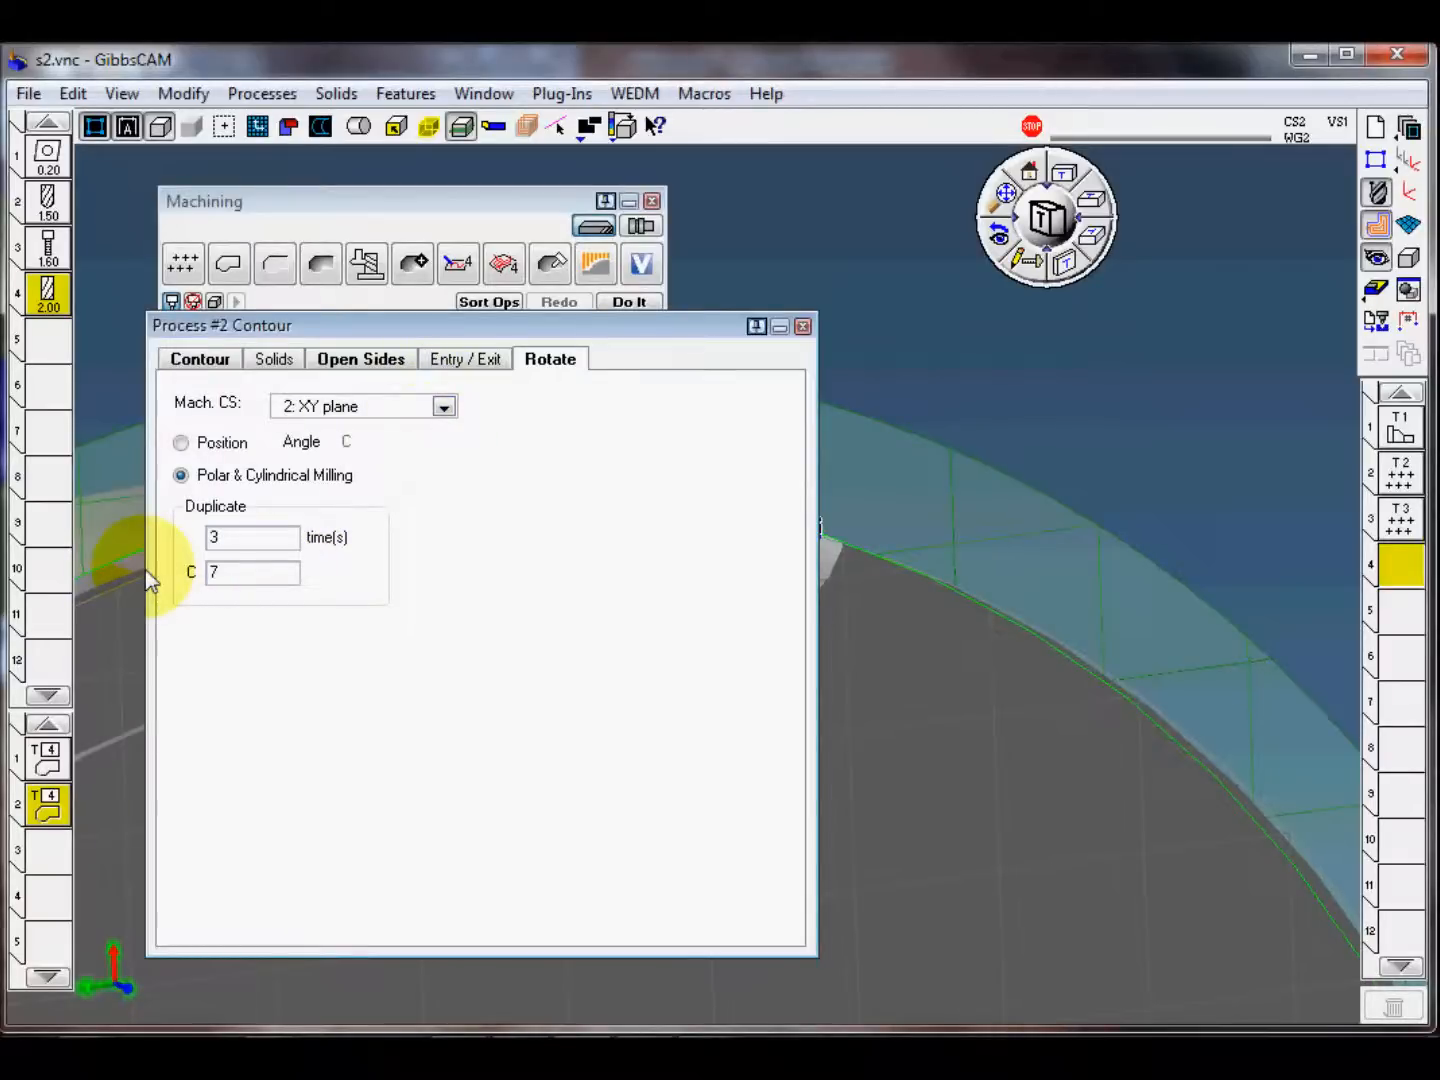
click(804, 327)
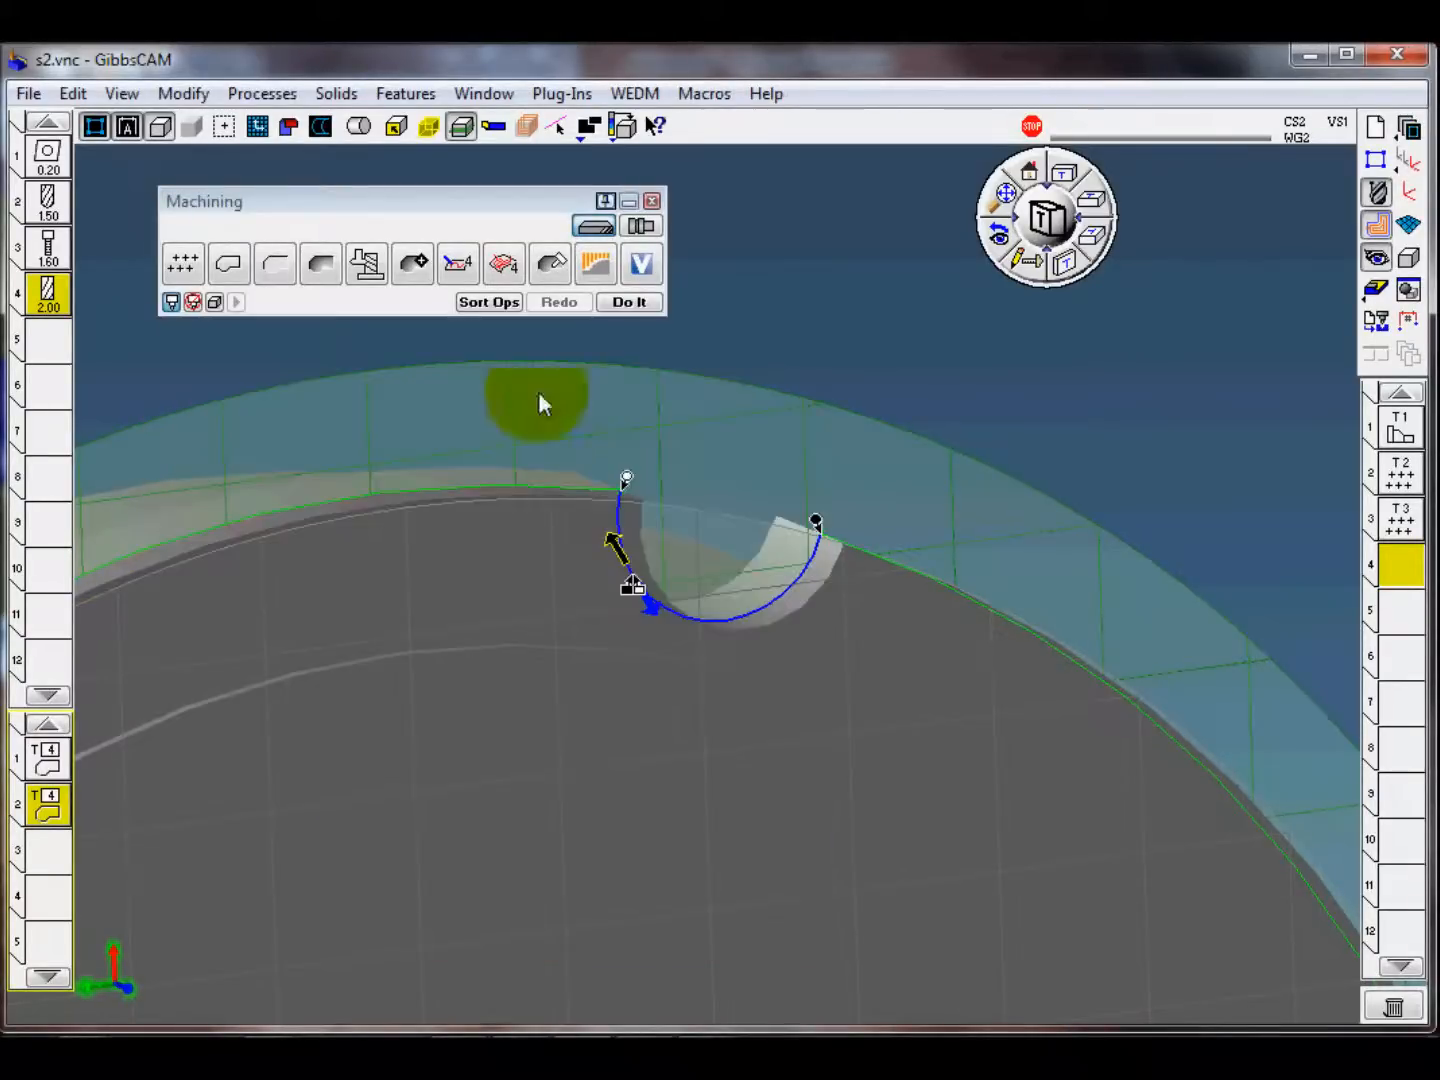
Step: Create the rough and finish contour operations and check the duplicated toolpaths against the notches around the rim
click(634, 303)
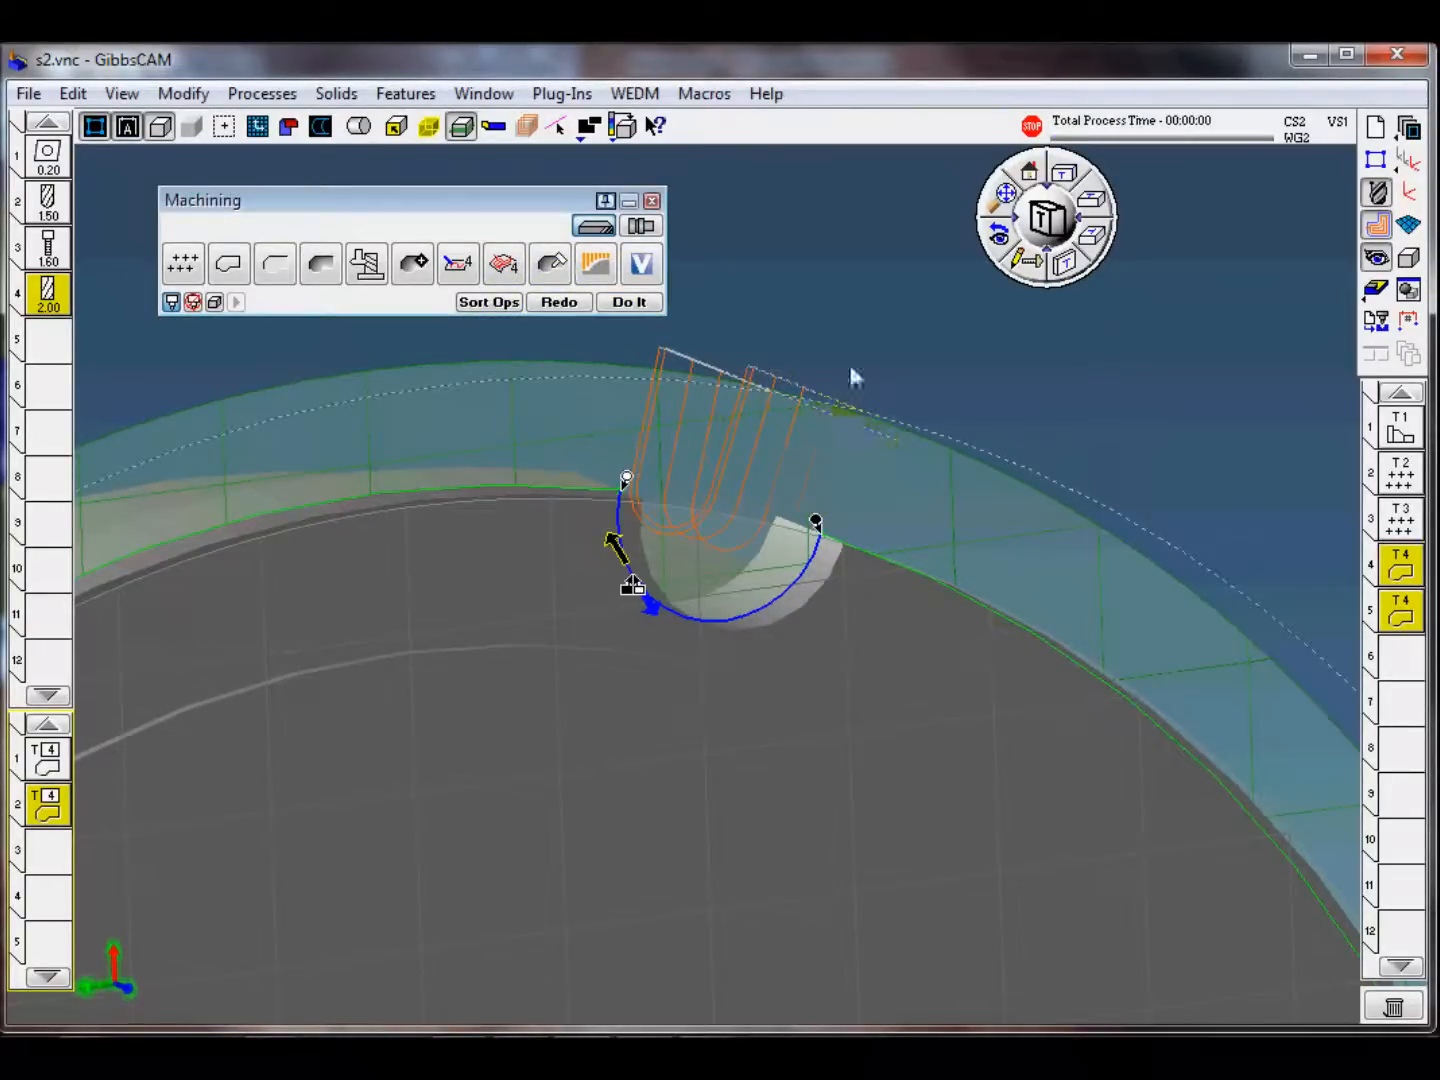
click(944, 394)
scroll(926, 491, up, 2)
scroll(928, 485, down, 9)
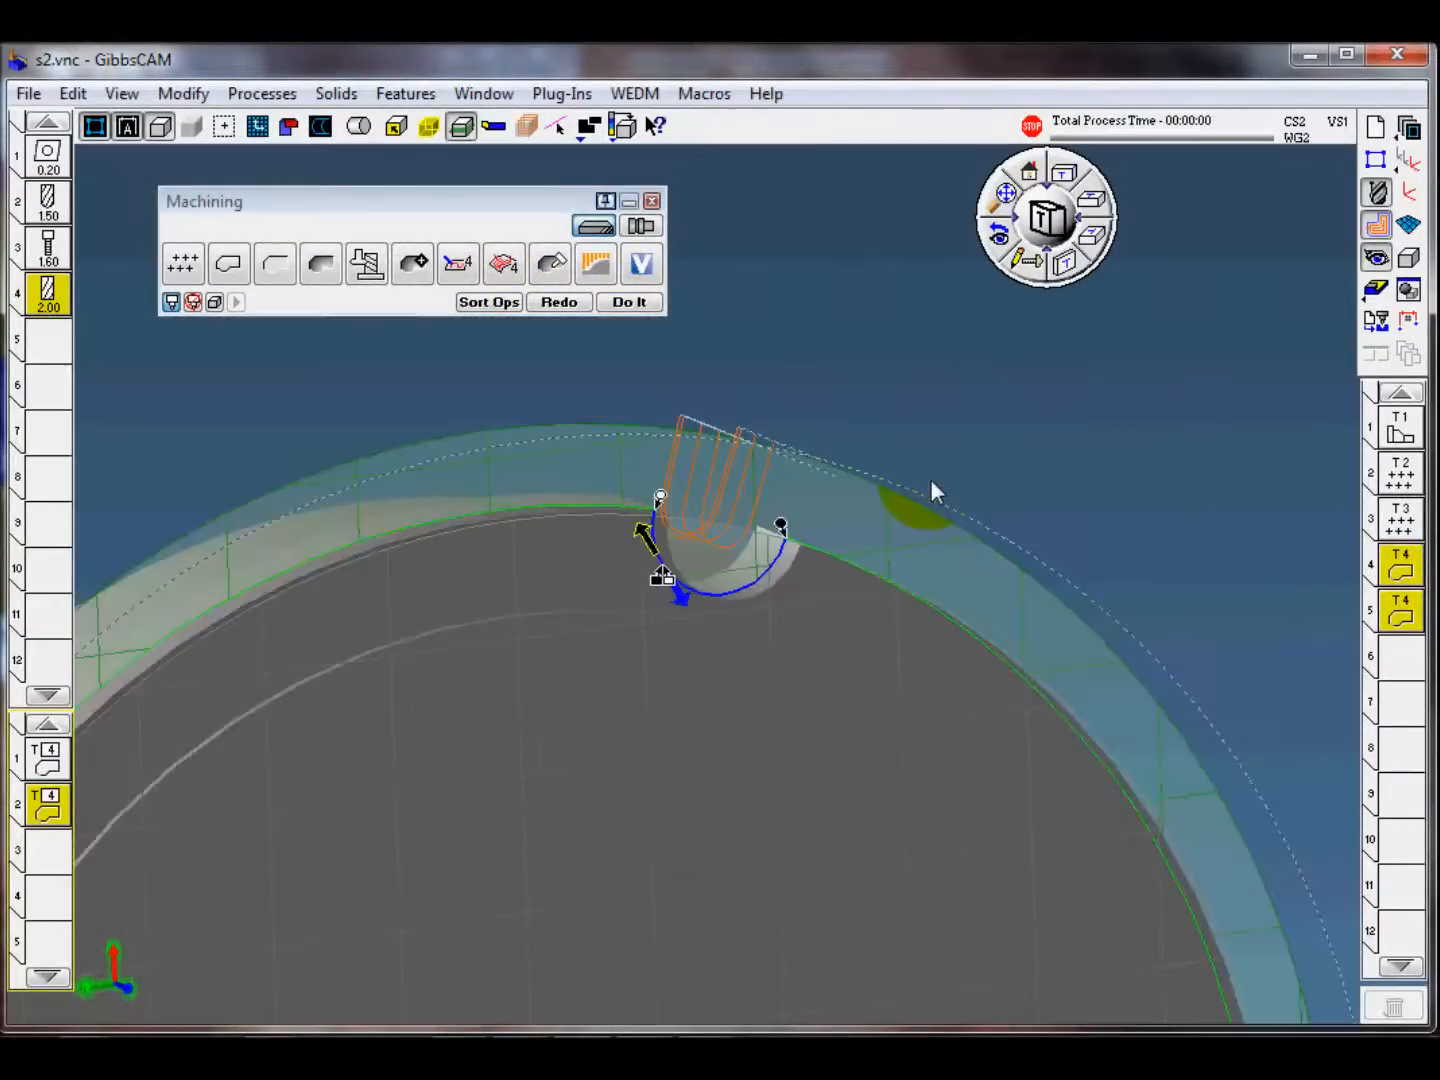
scroll(907, 488, down, 3)
middle_drag(495, 611, 473, 657)
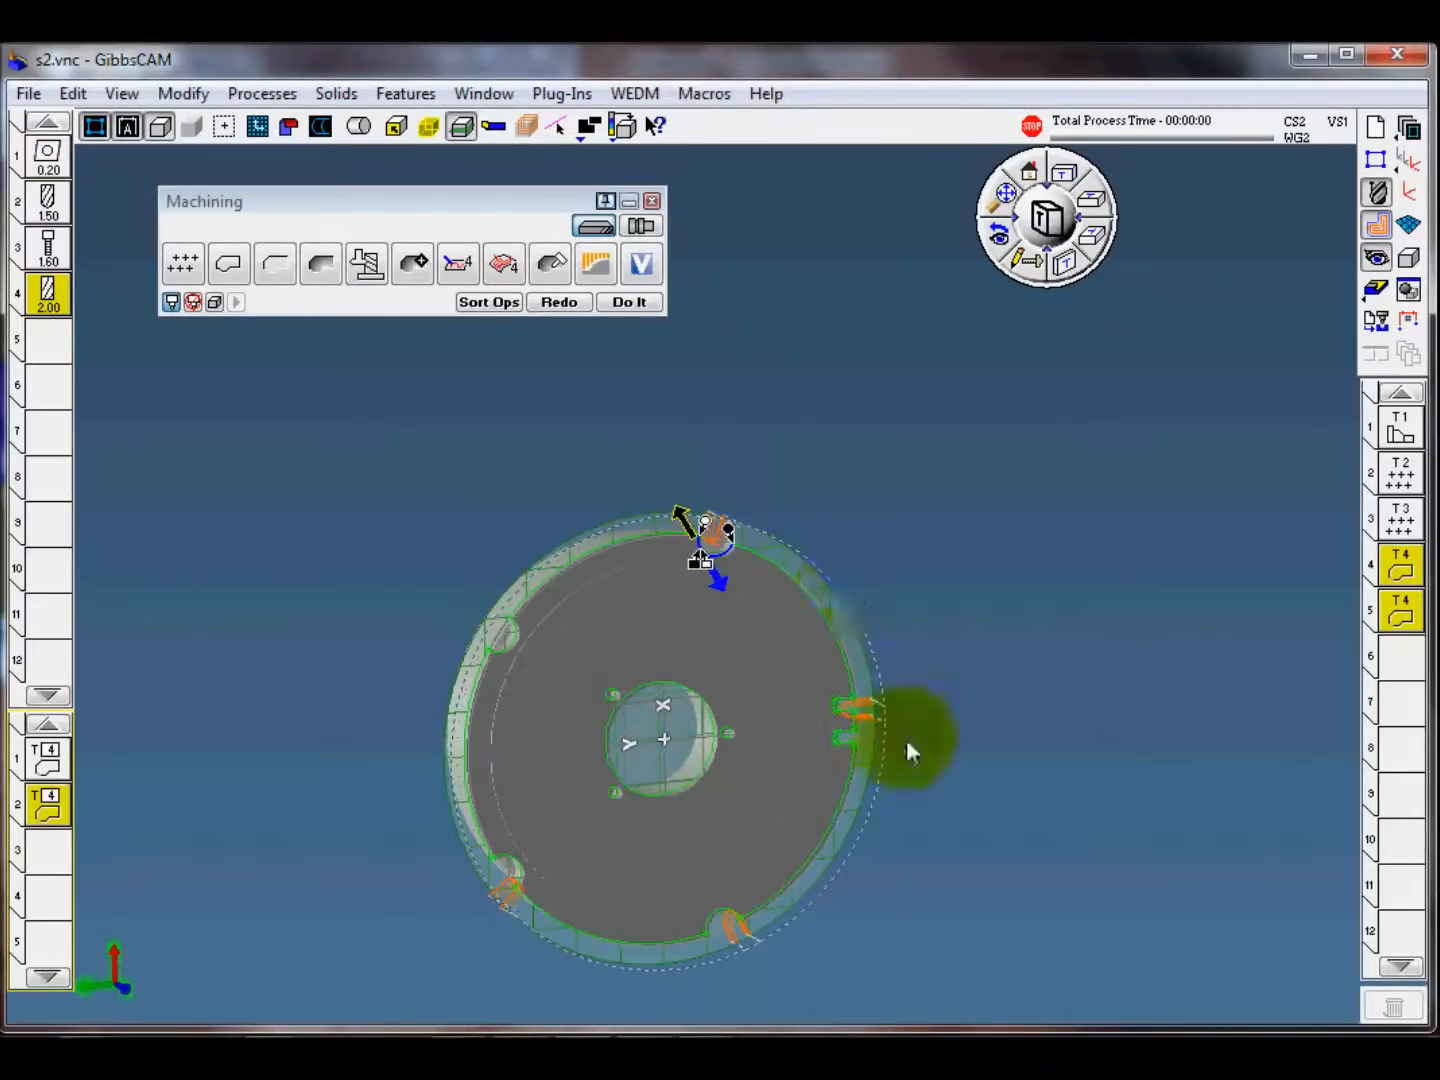
middle_drag(813, 759, 769, 677)
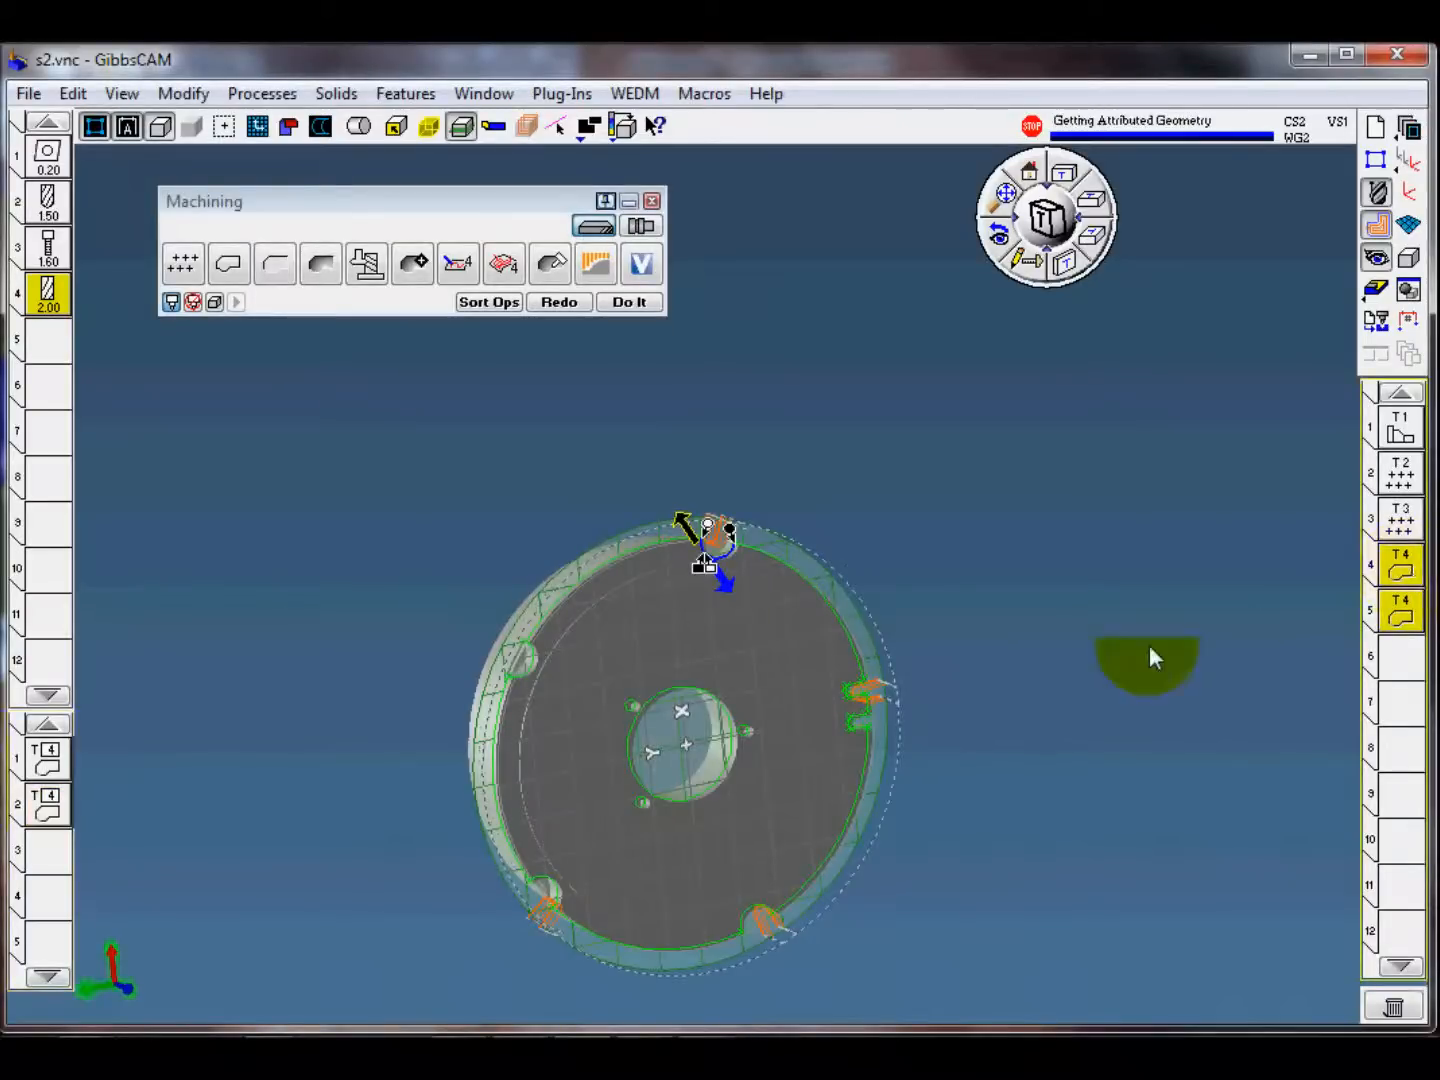
Step: Set the first contour process's duplicate C angle to -72
shift+click(49, 769)
click(549, 358)
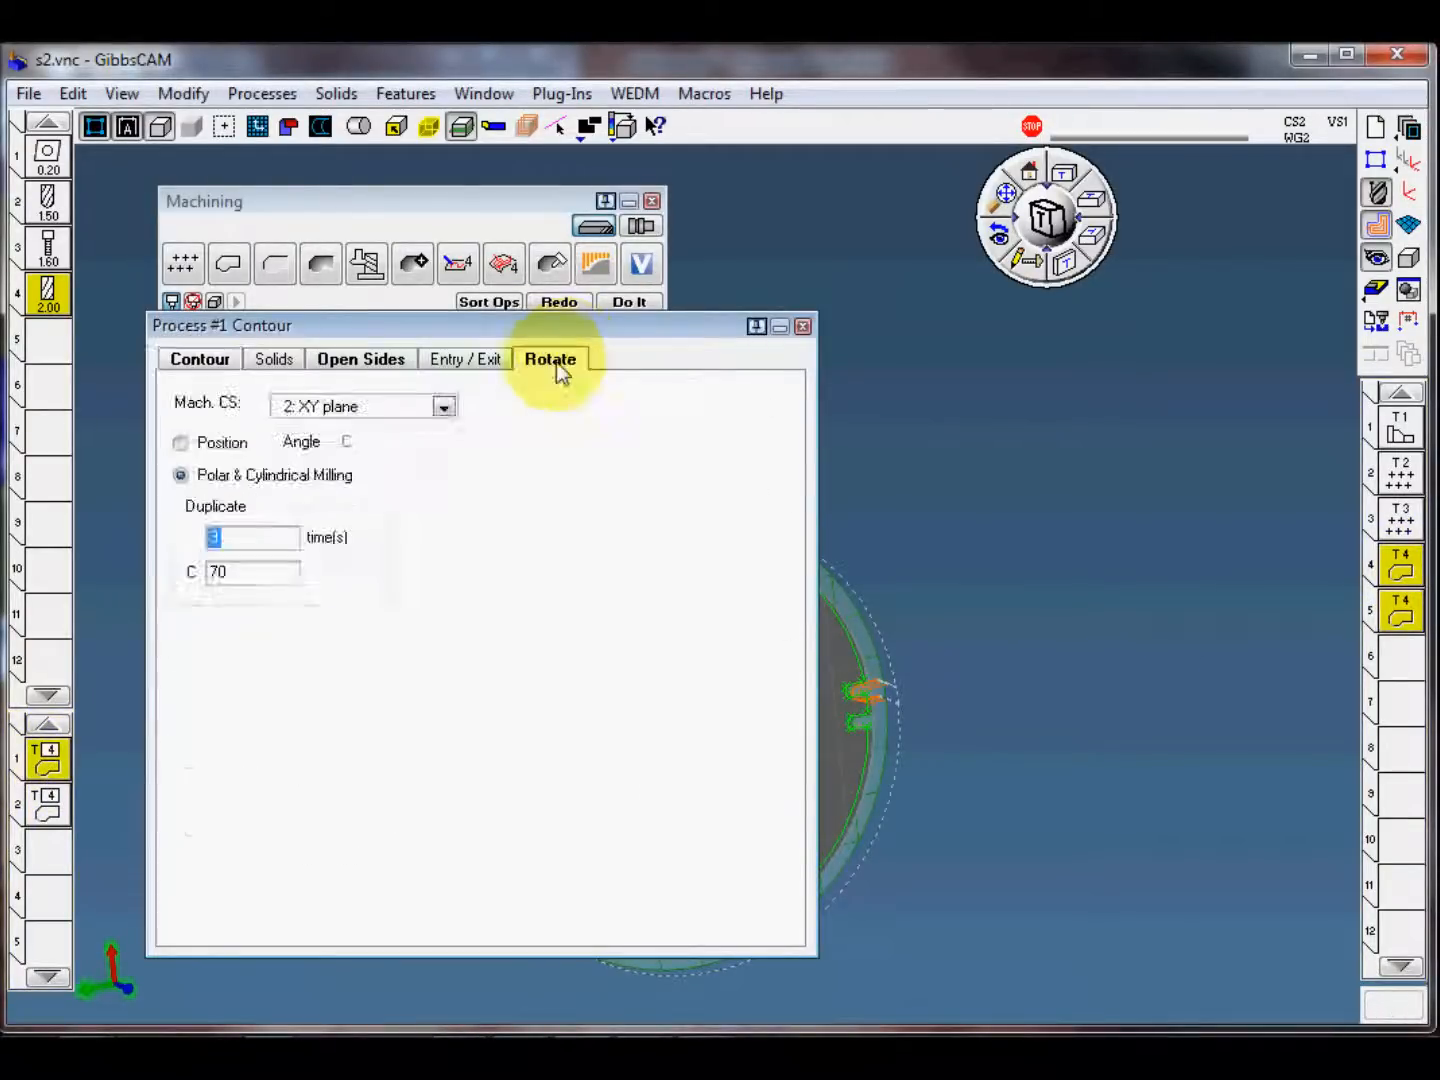
key(Tab)
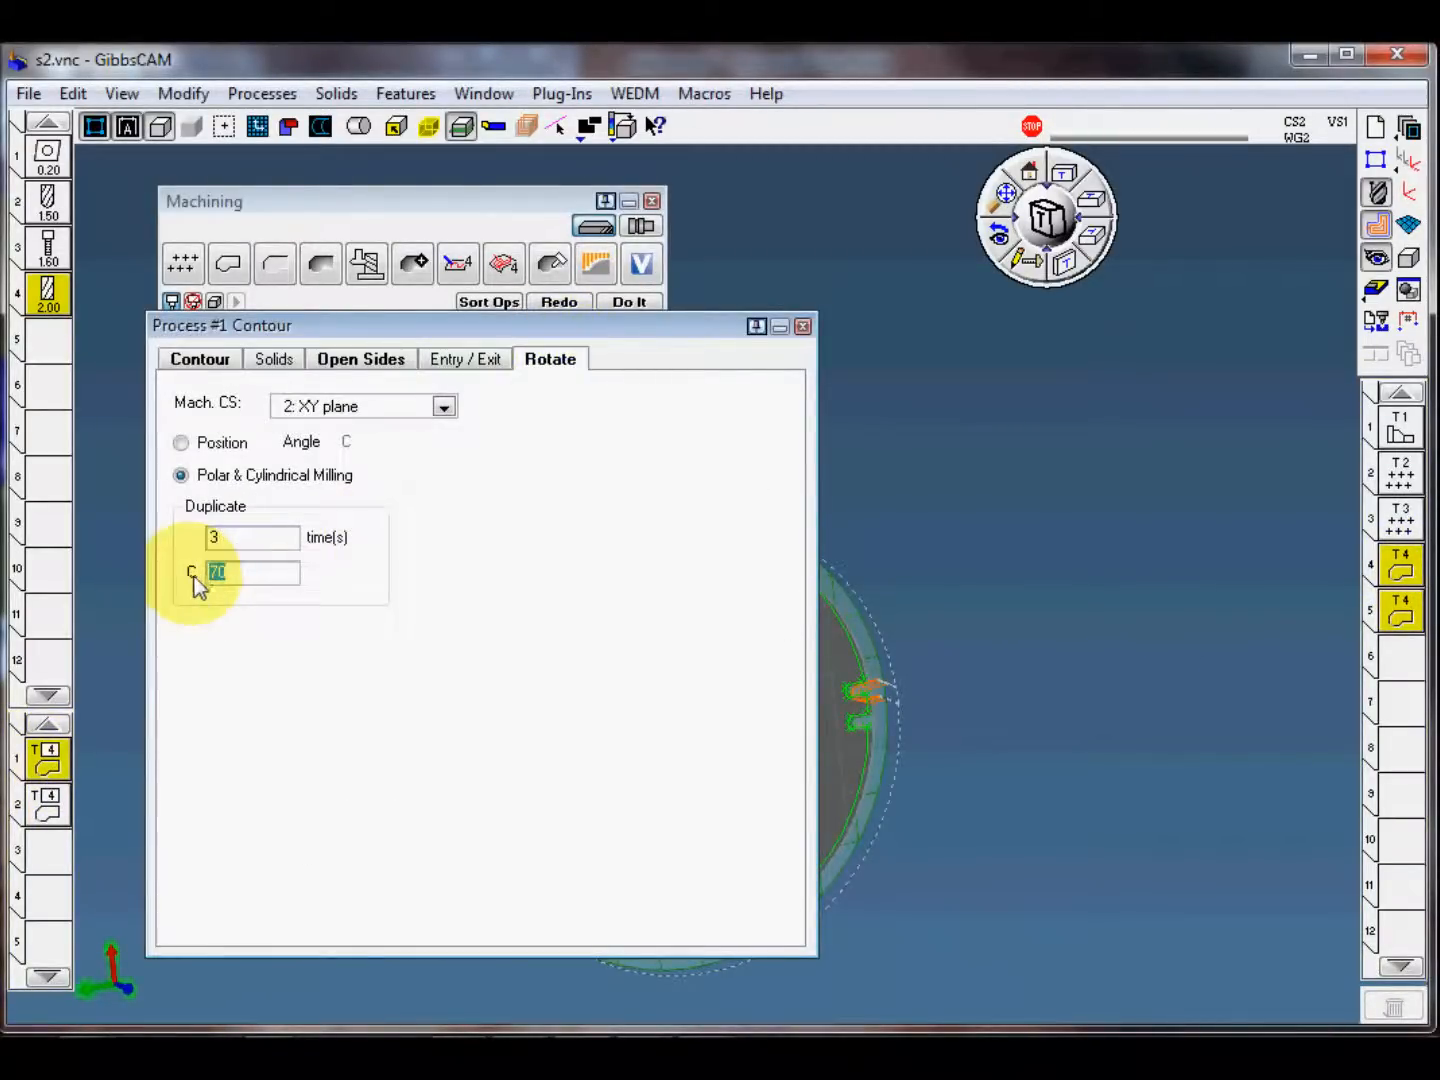
text(-72)
click(802, 326)
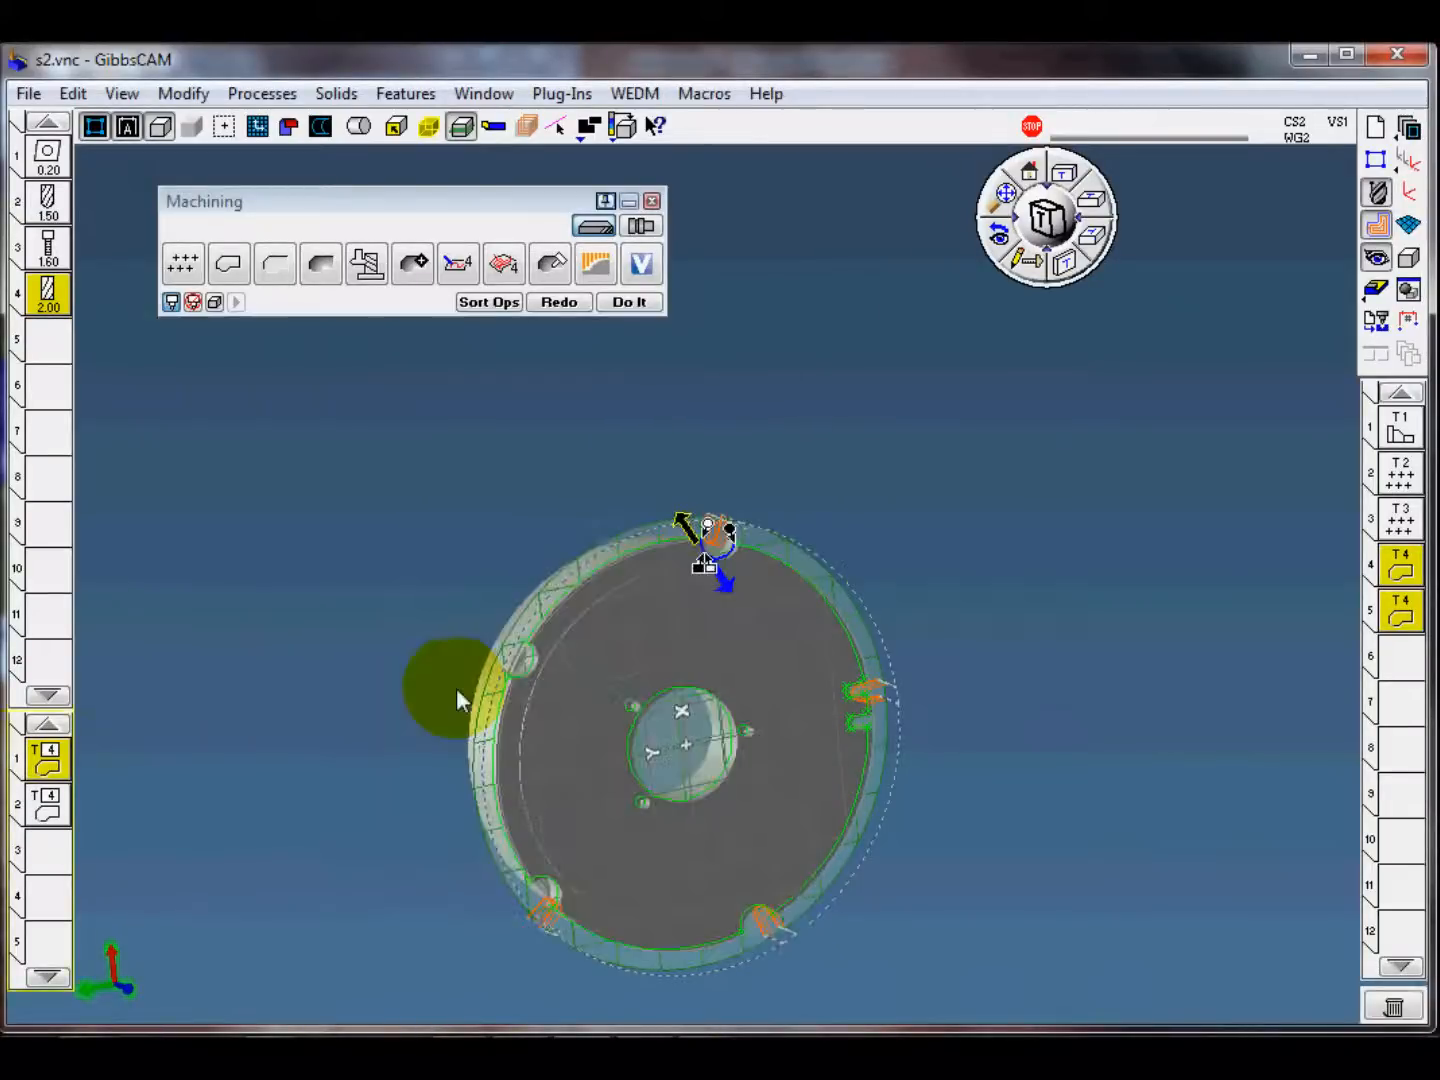
Step: Set the second contour process's duplicate C angle to -72
double_click(59, 814)
click(549, 358)
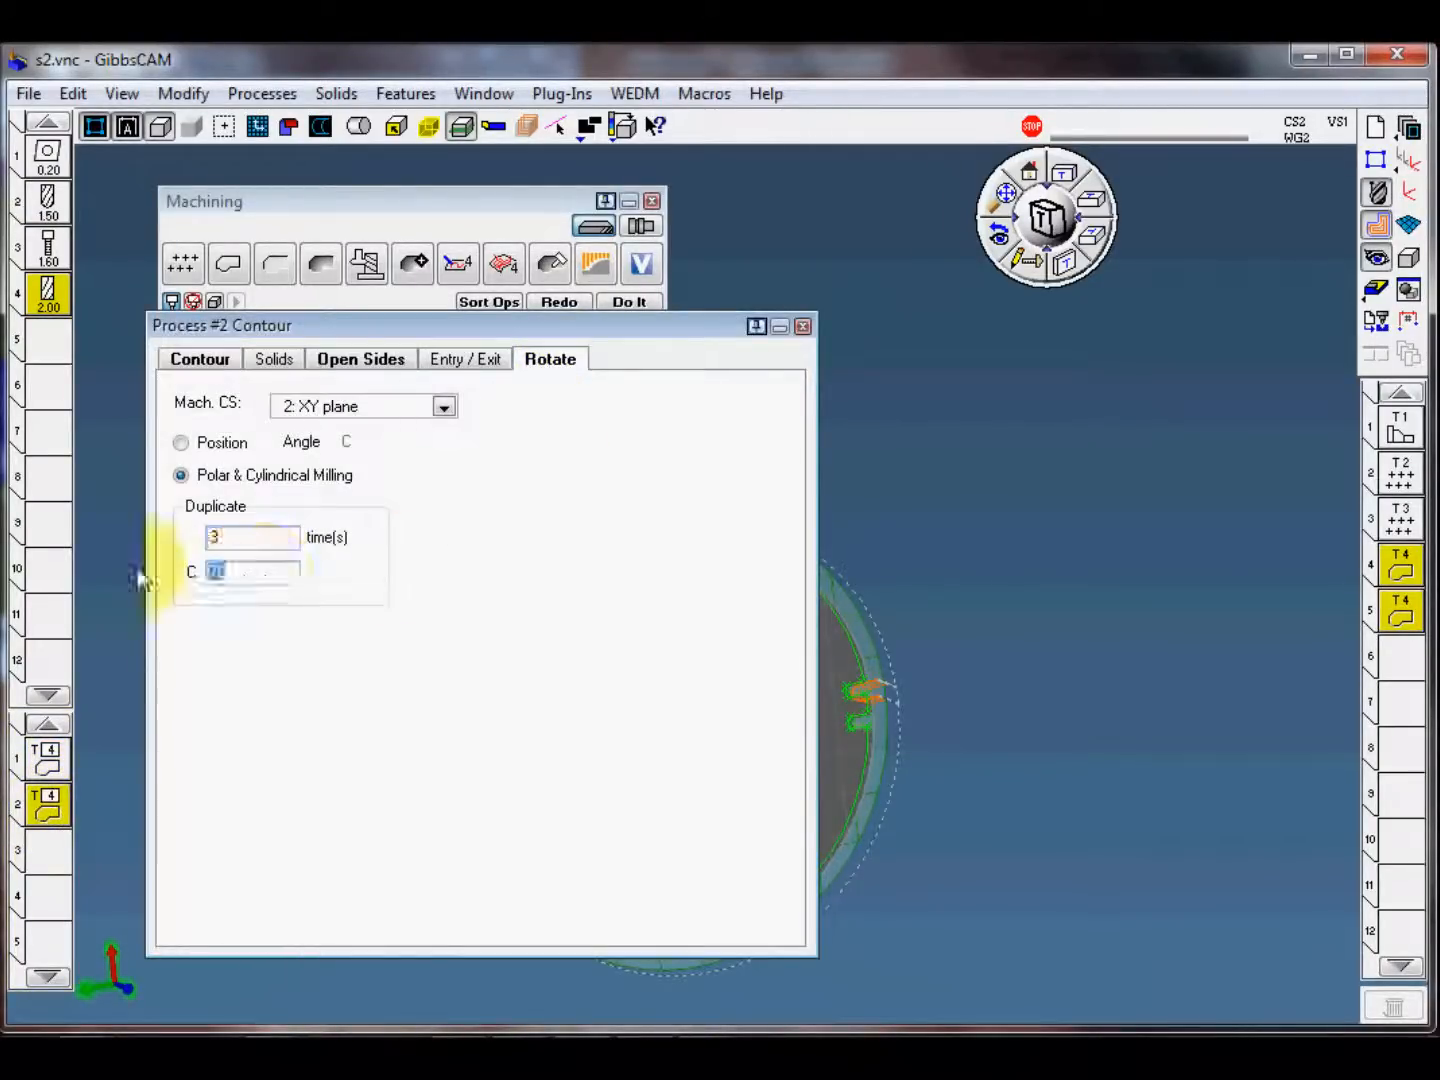
text(-72)
click(804, 326)
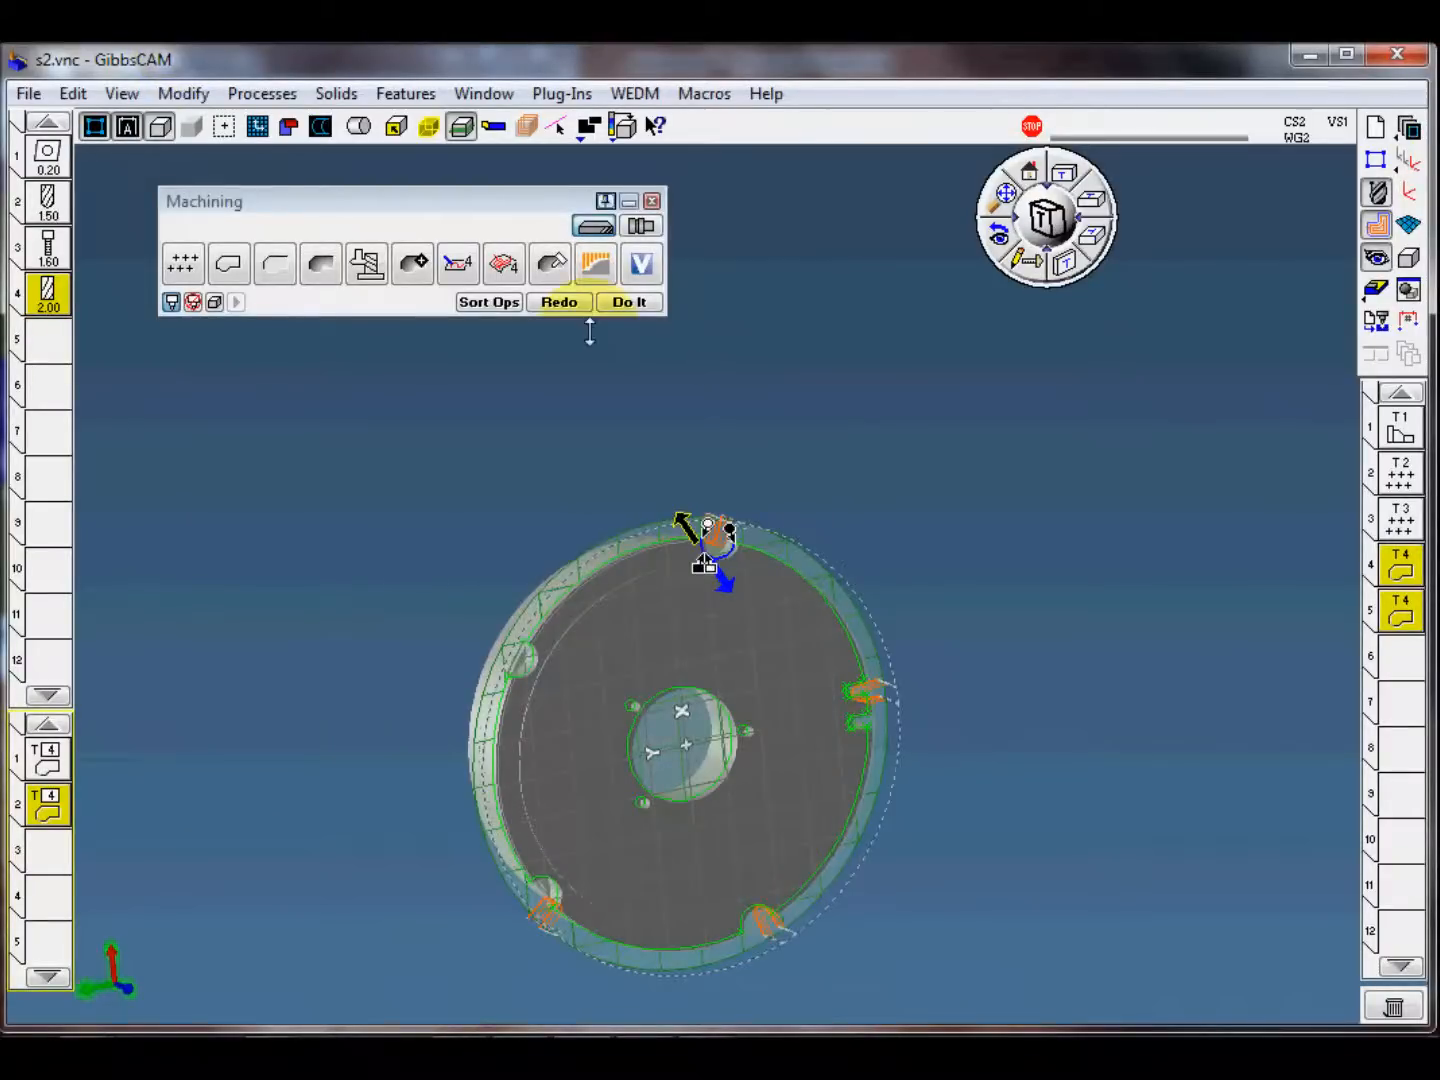
Step: Regenerate both contour operations with the changed rotation, clear the profile selection, and inspect the toolpaths at the four rim notches
click(566, 302)
middle_drag(758, 790, 750, 799)
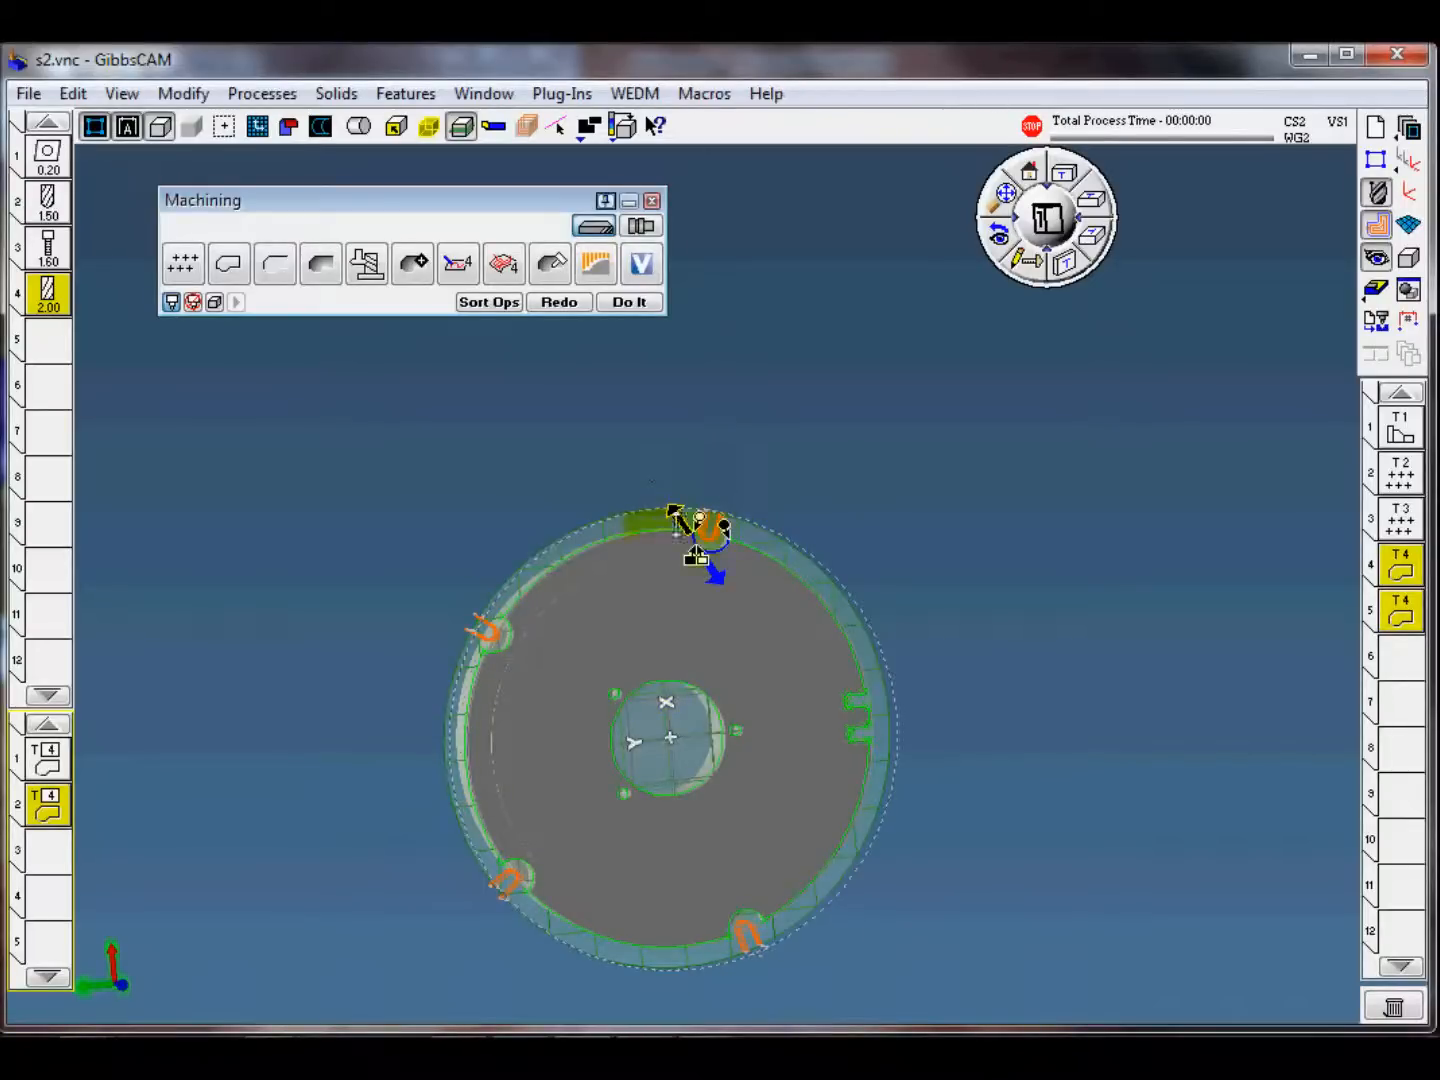
middle_drag(839, 631, 868, 770)
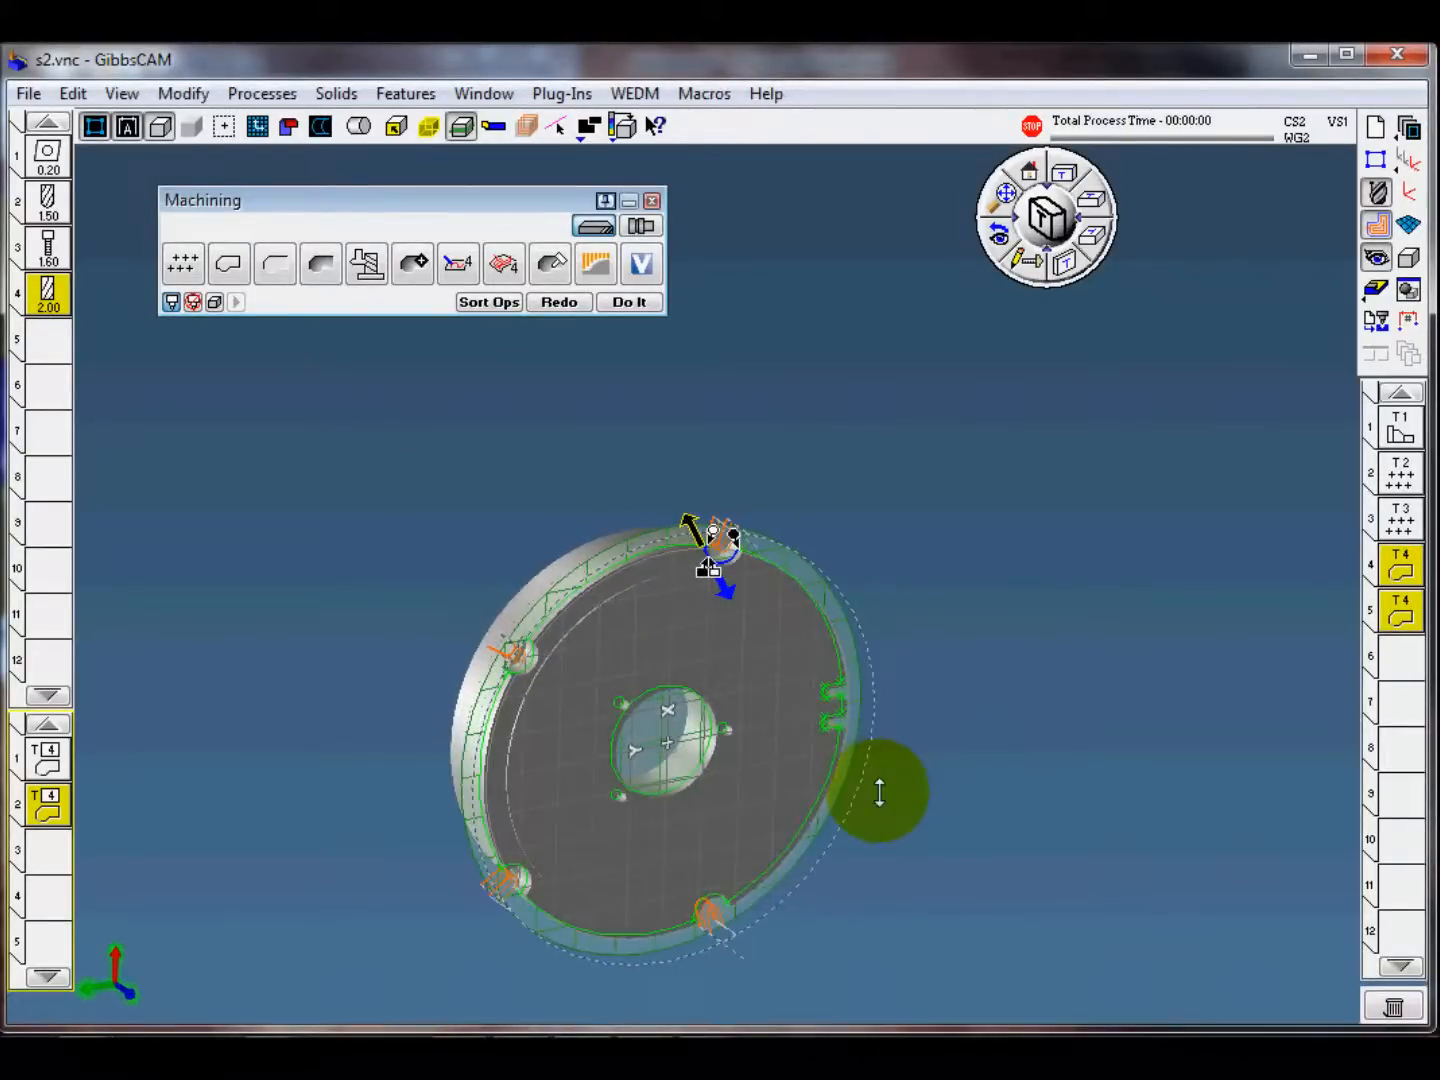
click(683, 470)
scroll(588, 581, up, 4)
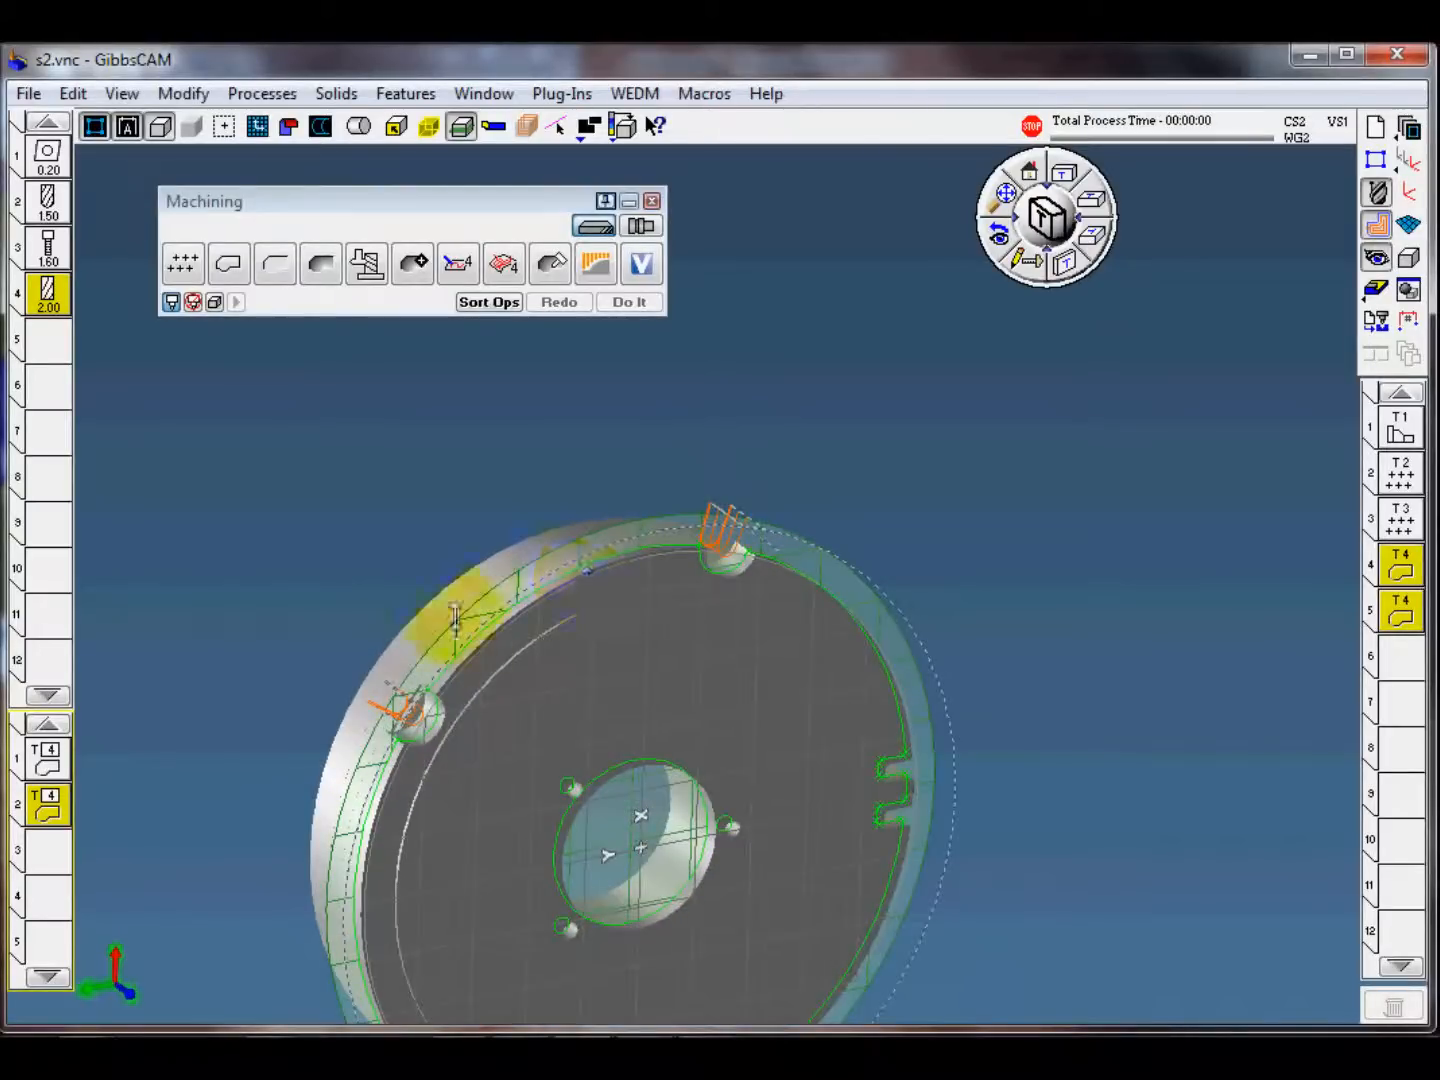
middle_drag(454, 617, 470, 470)
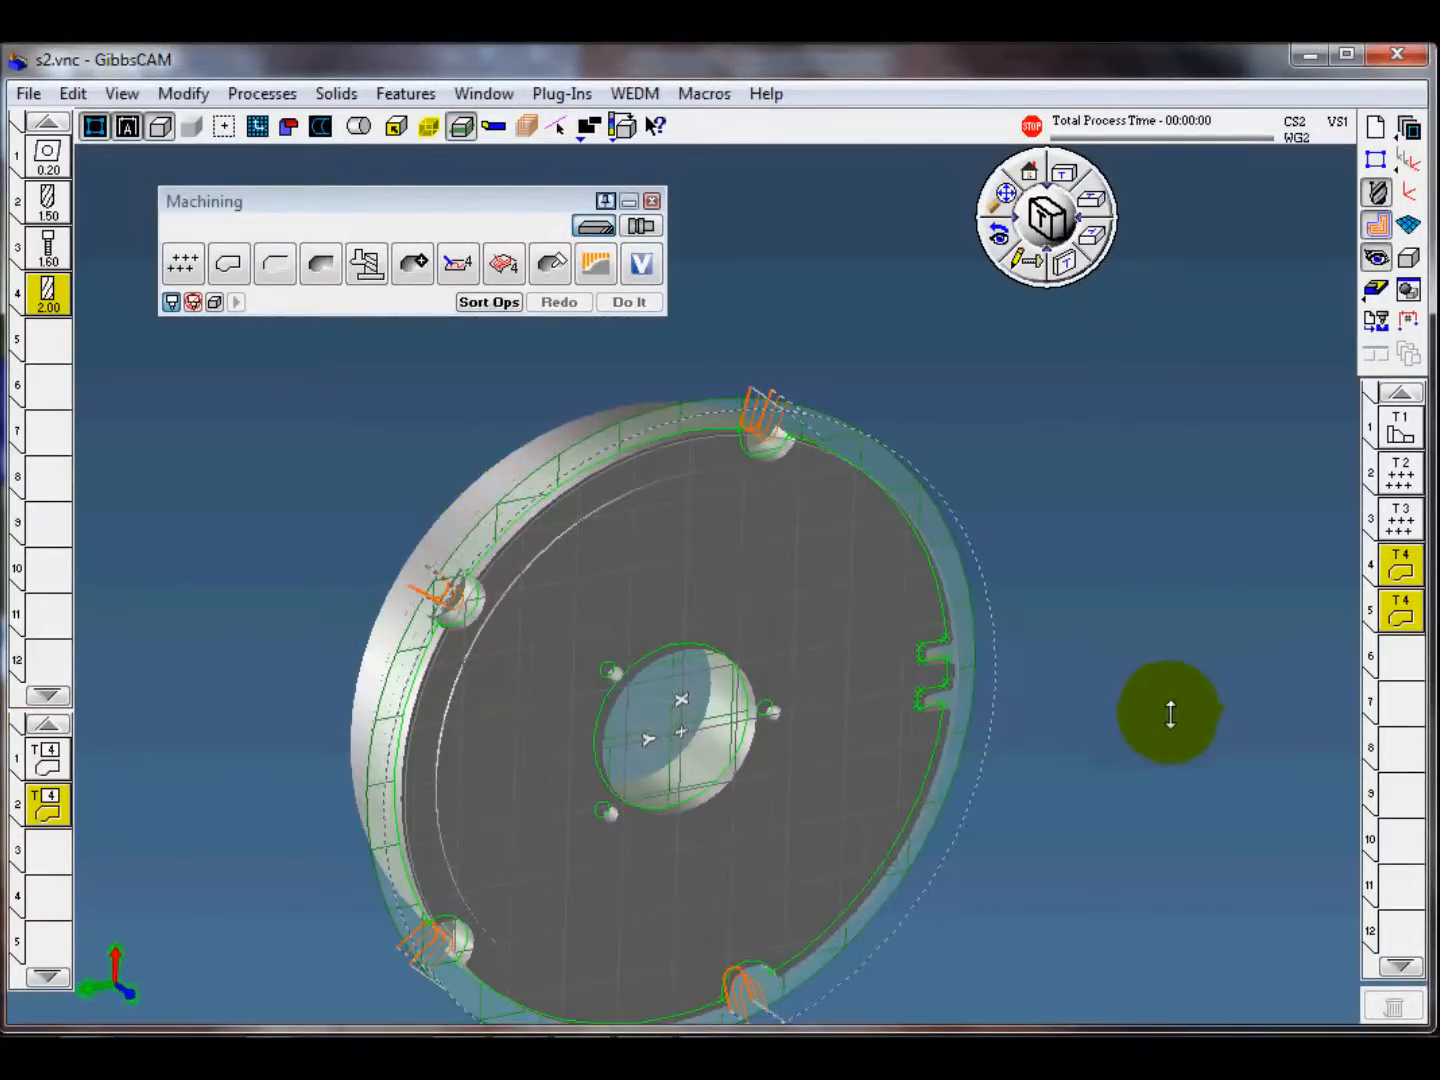
middle_drag(1123, 773, 1098, 738)
middle_drag(1166, 803, 1143, 767)
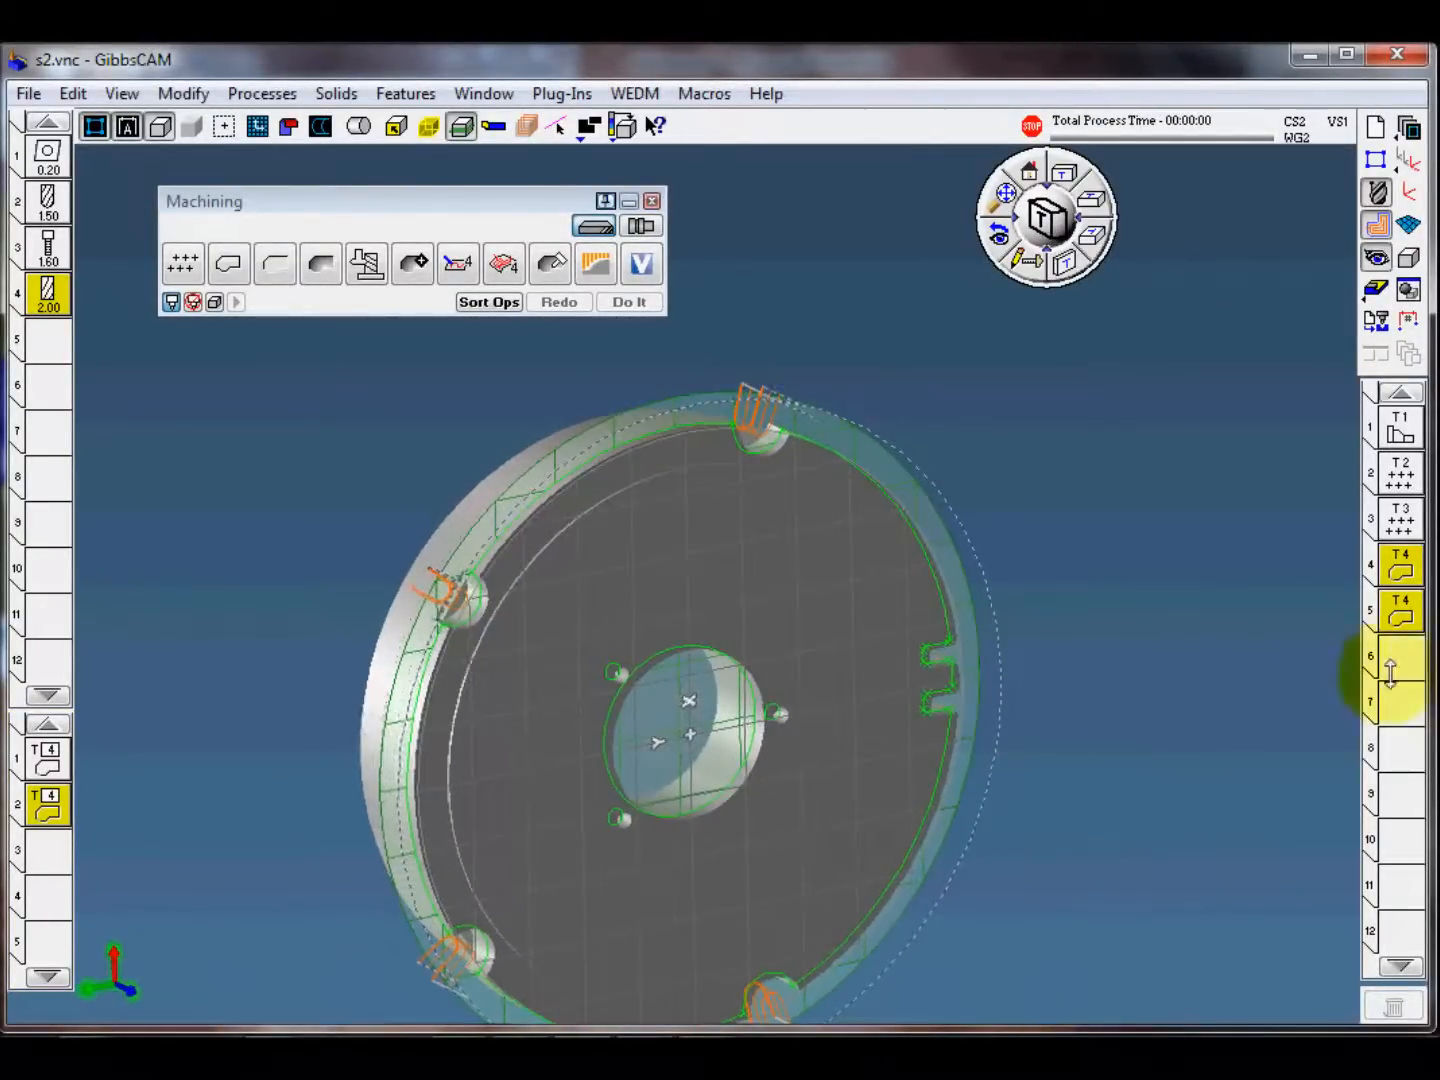
Step: Run the machine simulation from op 1 with the stop set before op 4
click(1377, 289)
middle_drag(726, 633, 830, 760)
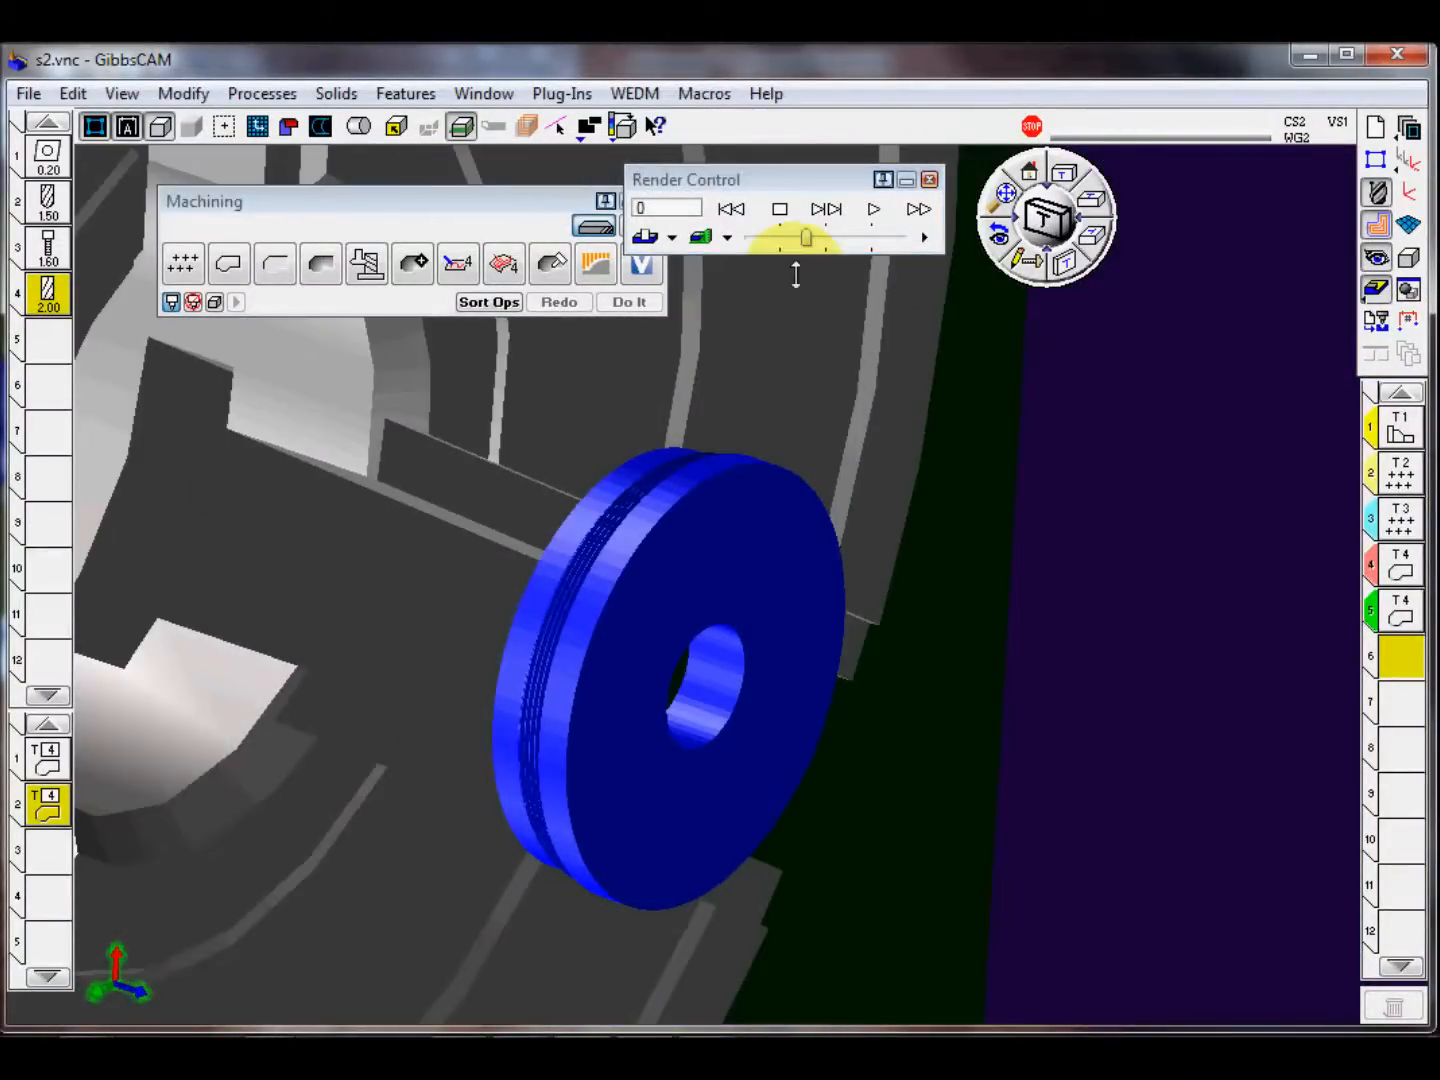
right_click(823, 184)
click(904, 187)
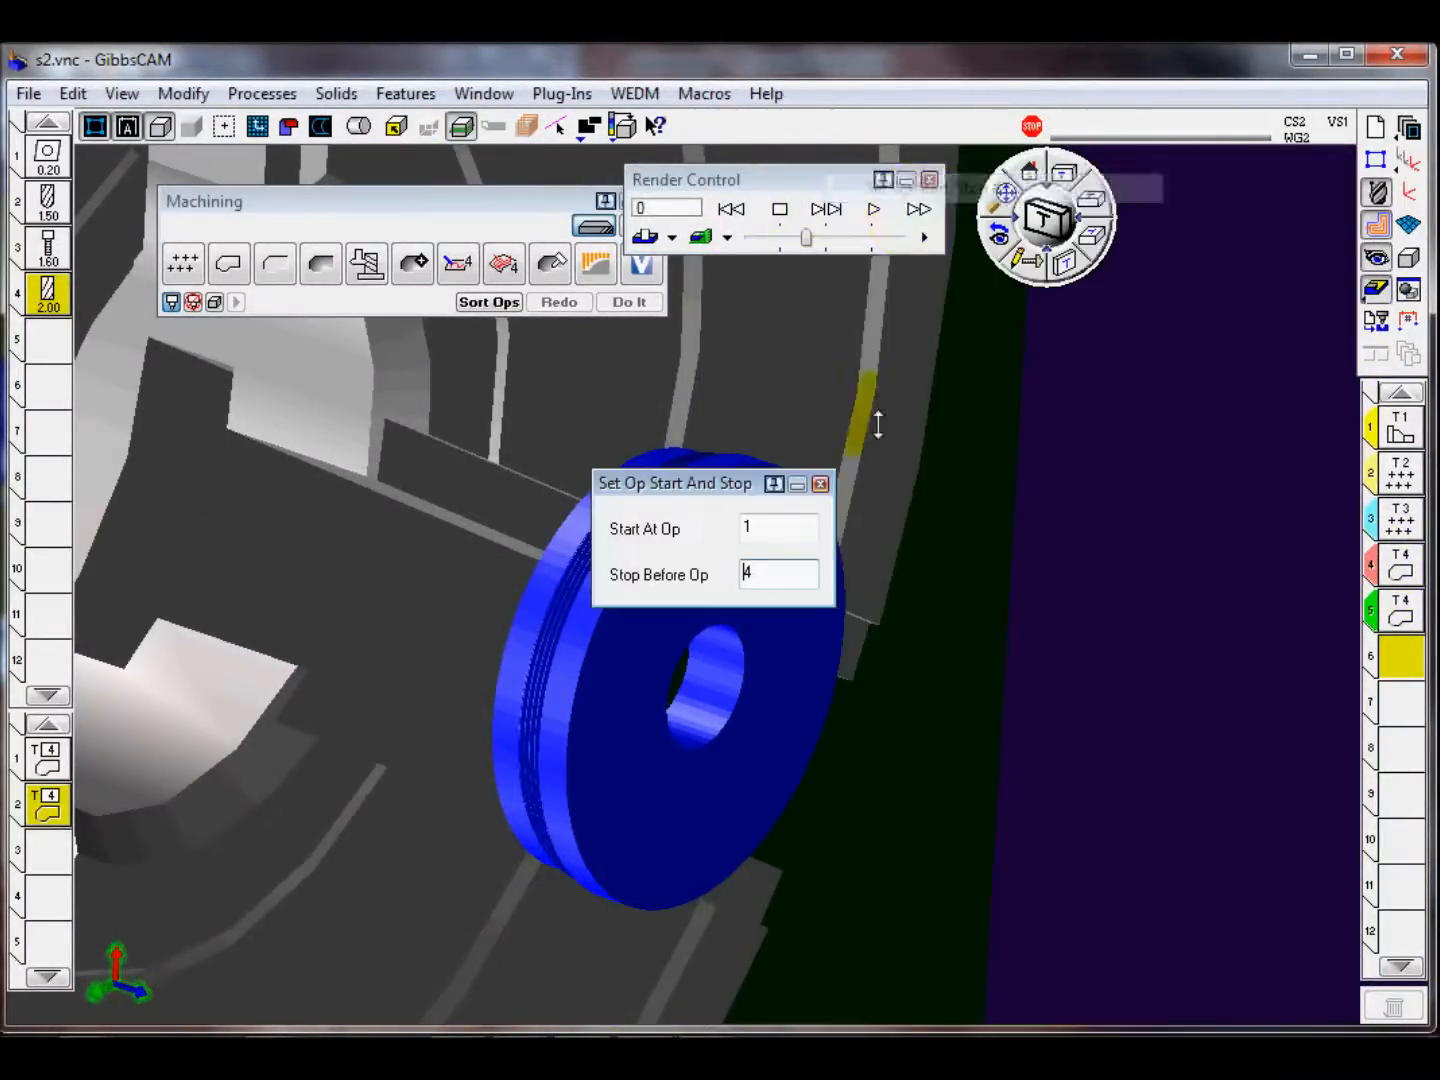
click(819, 484)
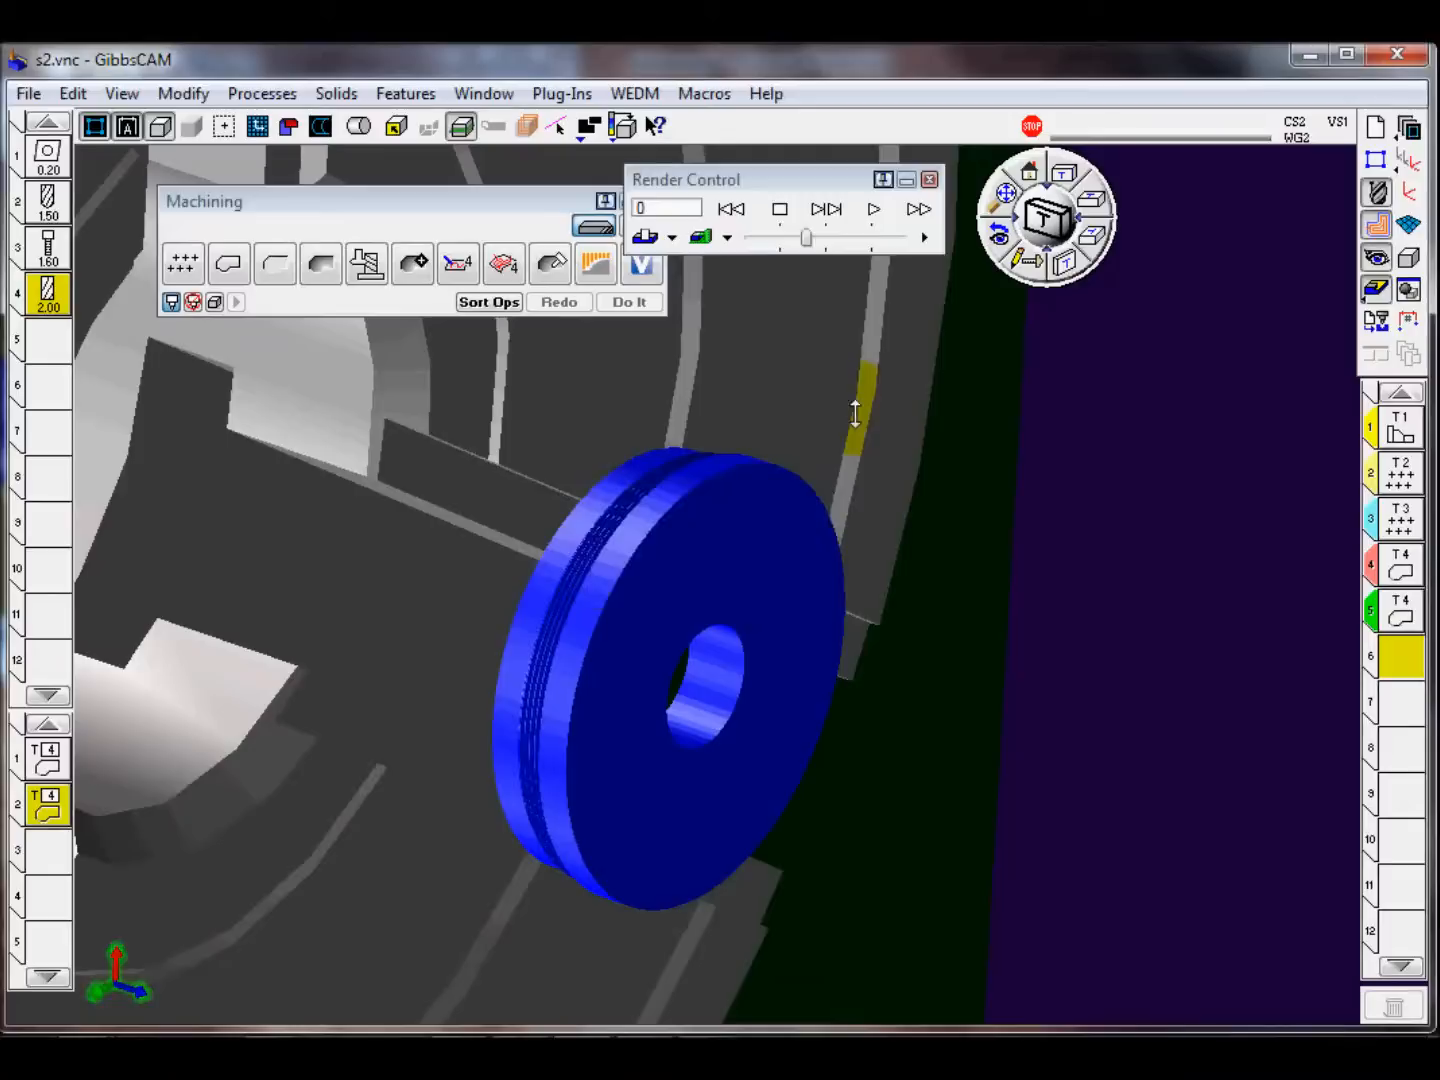
click(873, 208)
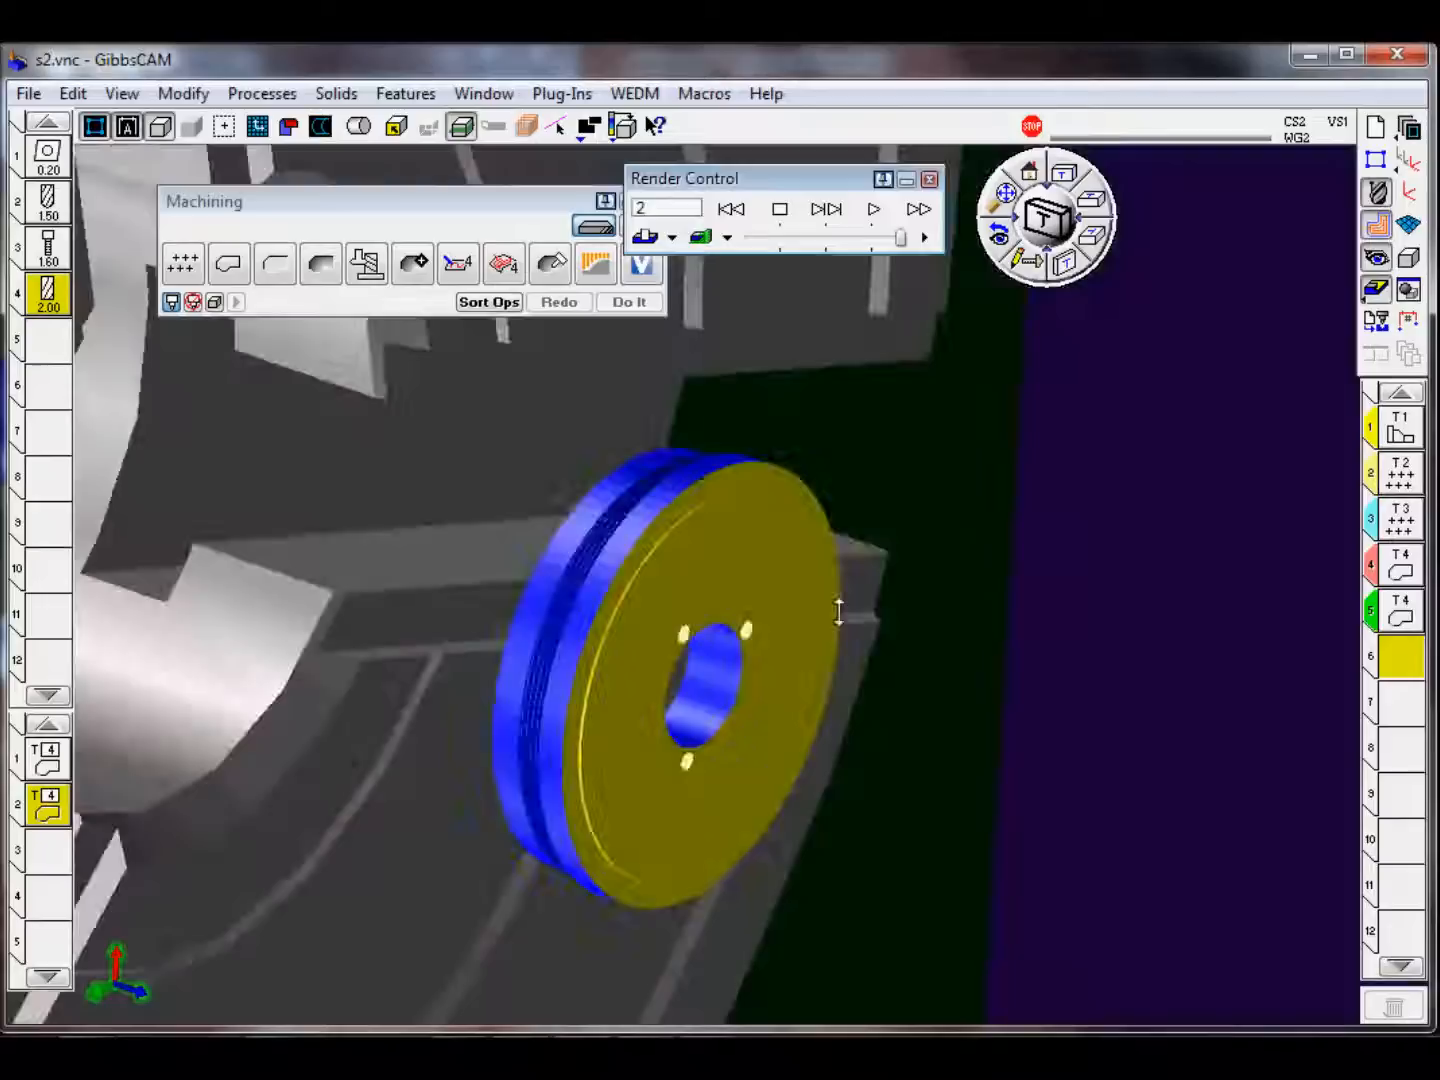
Step: Inspect the machined holes and the rim notch milling in the simulation from several angles, slowing the playback for the contour operations
scroll(718, 655, down, 4)
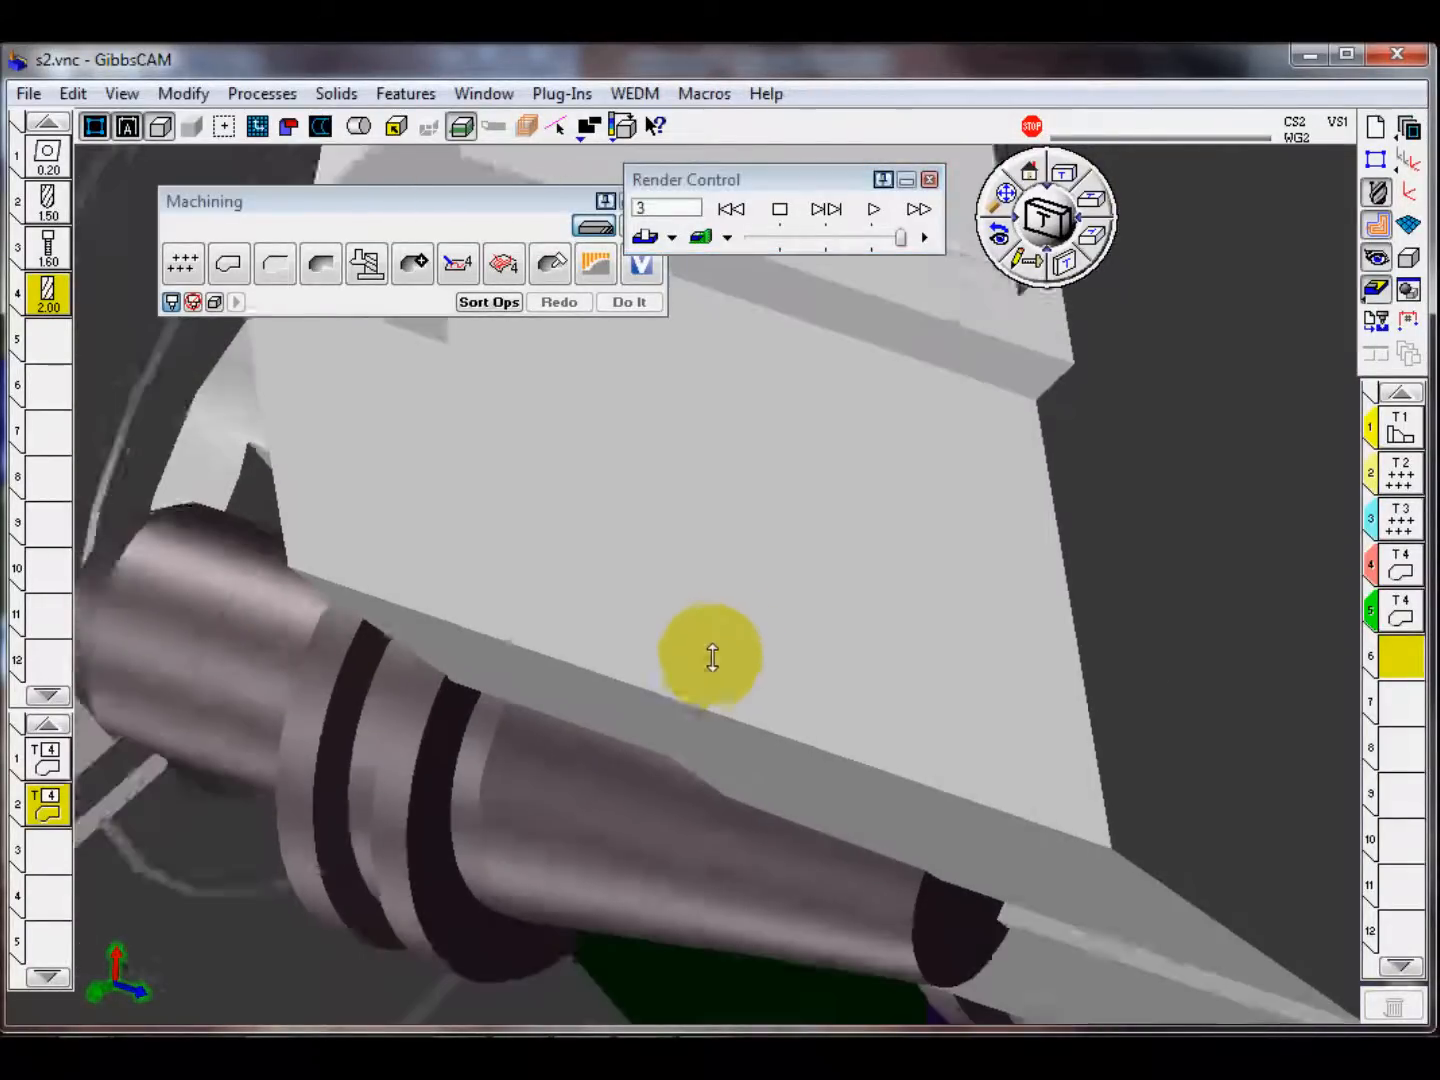
middle_drag(514, 698, 851, 736)
scroll(752, 658, up, 2)
scroll(752, 658, up, 3)
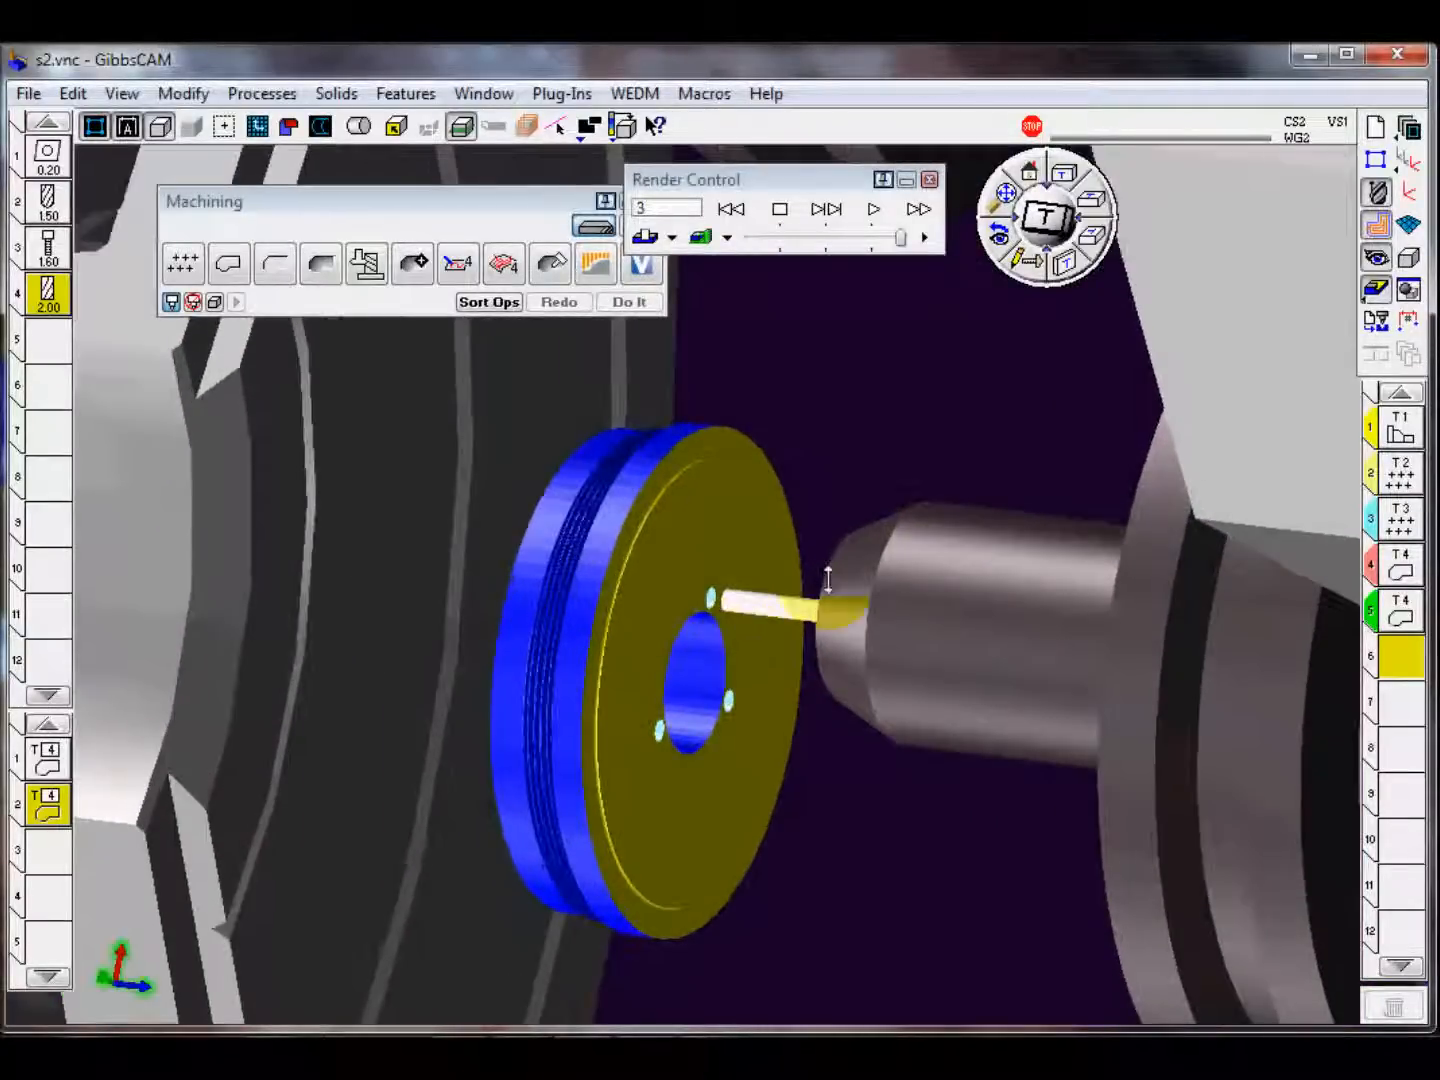
drag(900, 237, 831, 239)
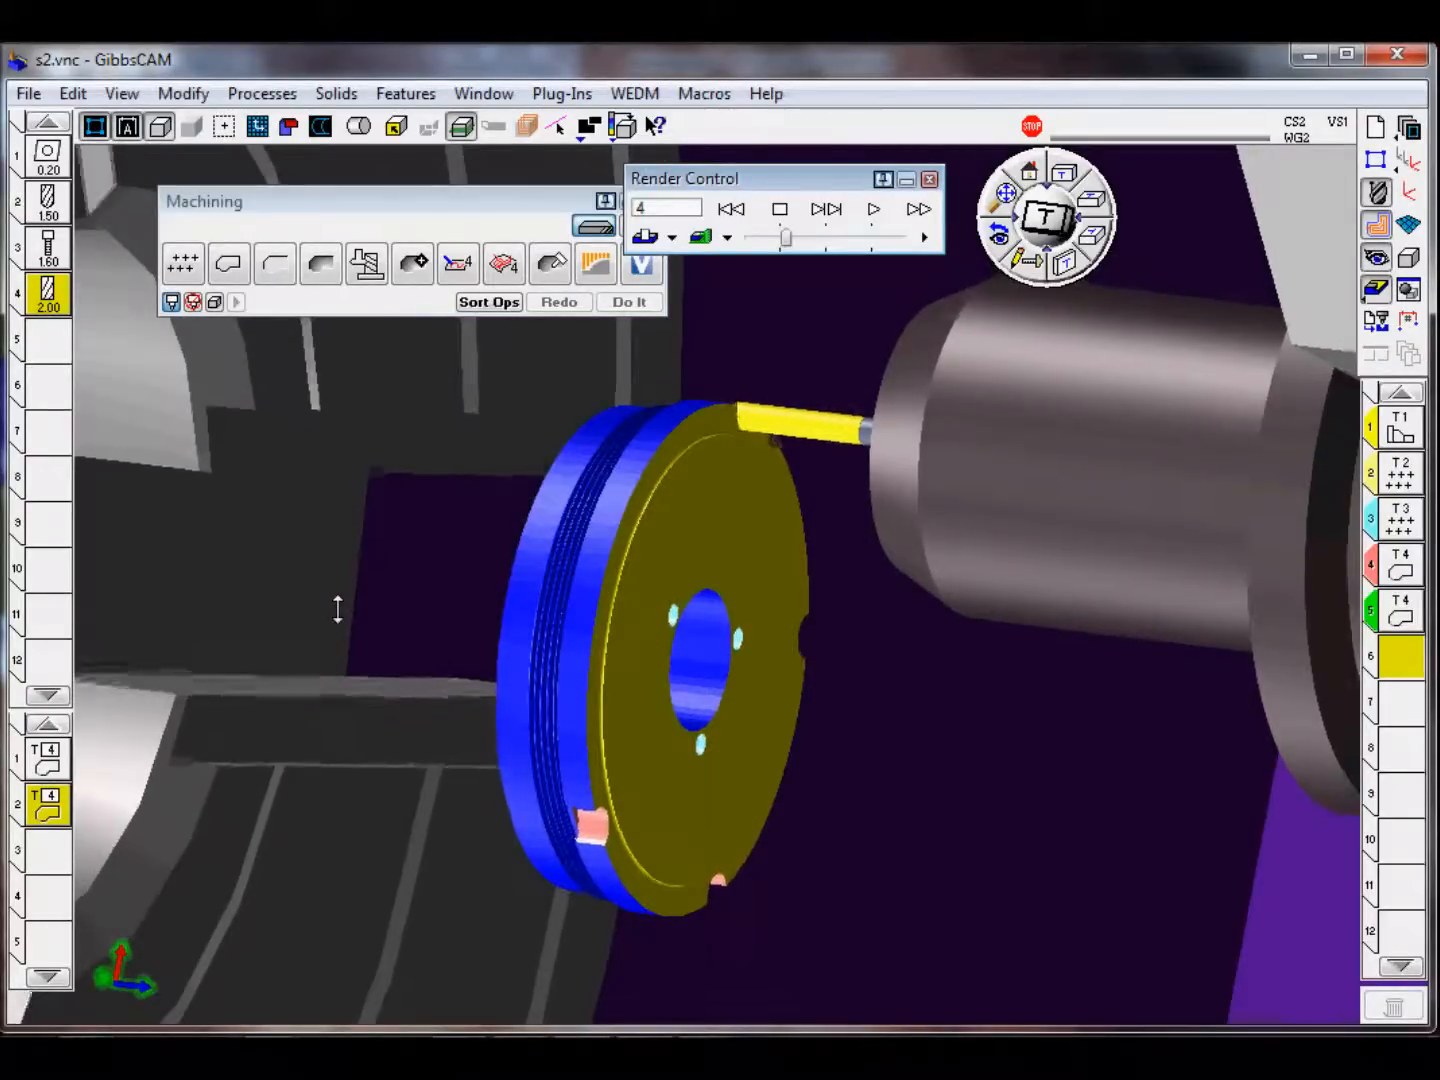
drag(786, 237, 794, 236)
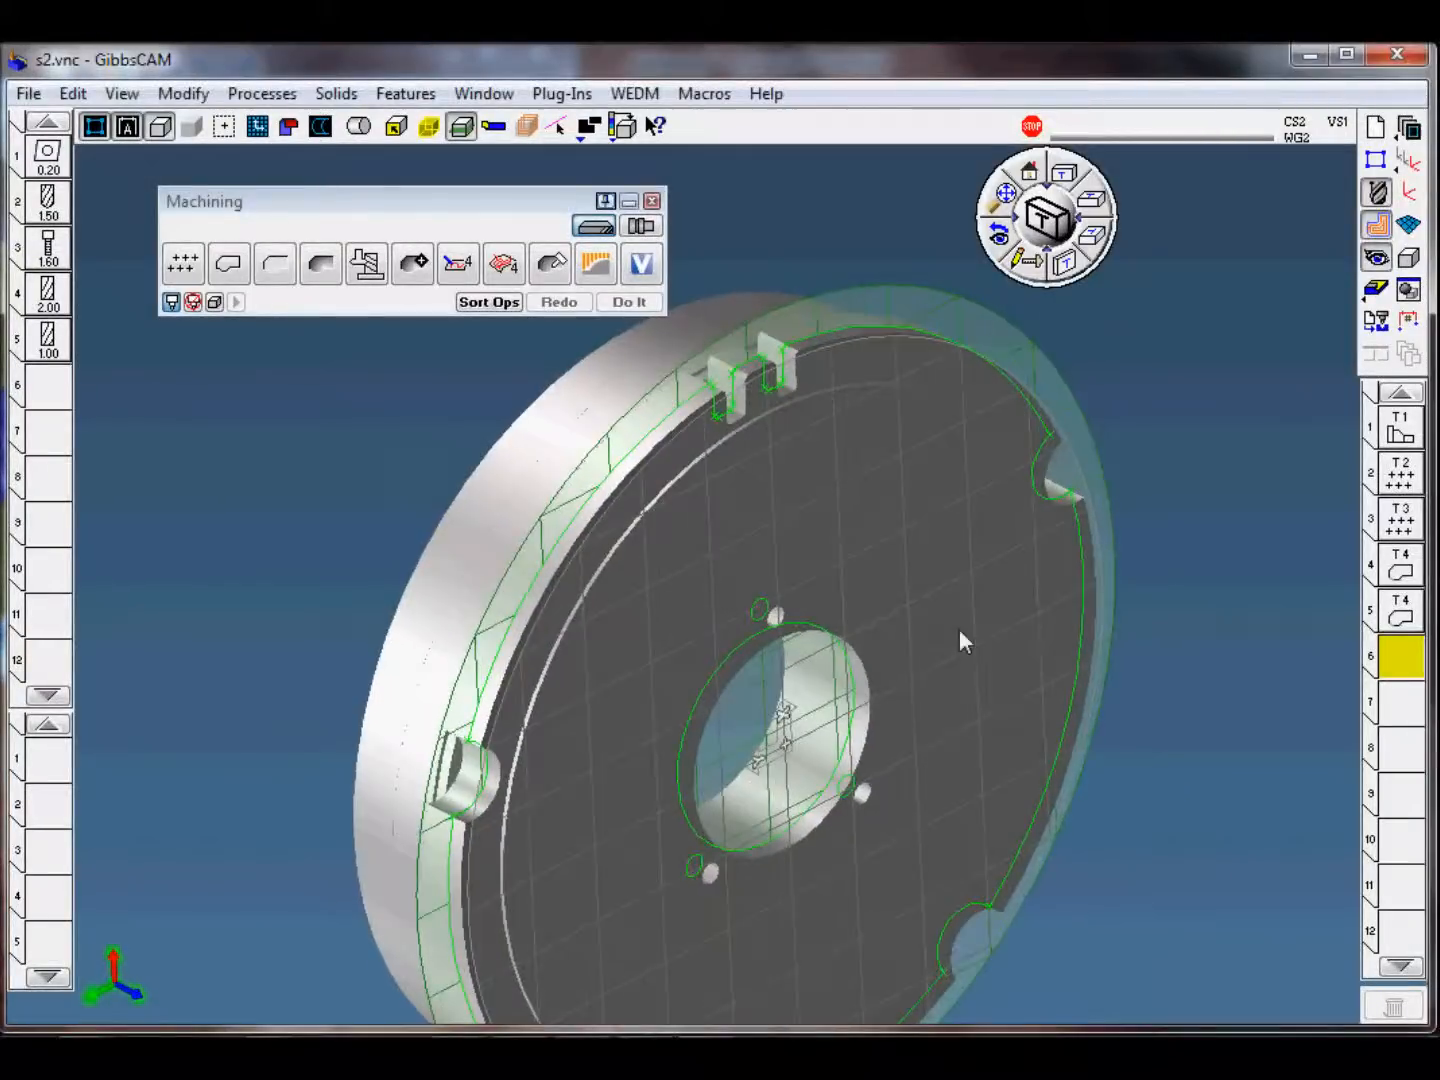
Step: Load the saved process template s2-4 profile mill rough and finish em1.PRC for the two square slots in the rim
scroll(769, 371, up, 4)
middle_drag(884, 586, 920, 855)
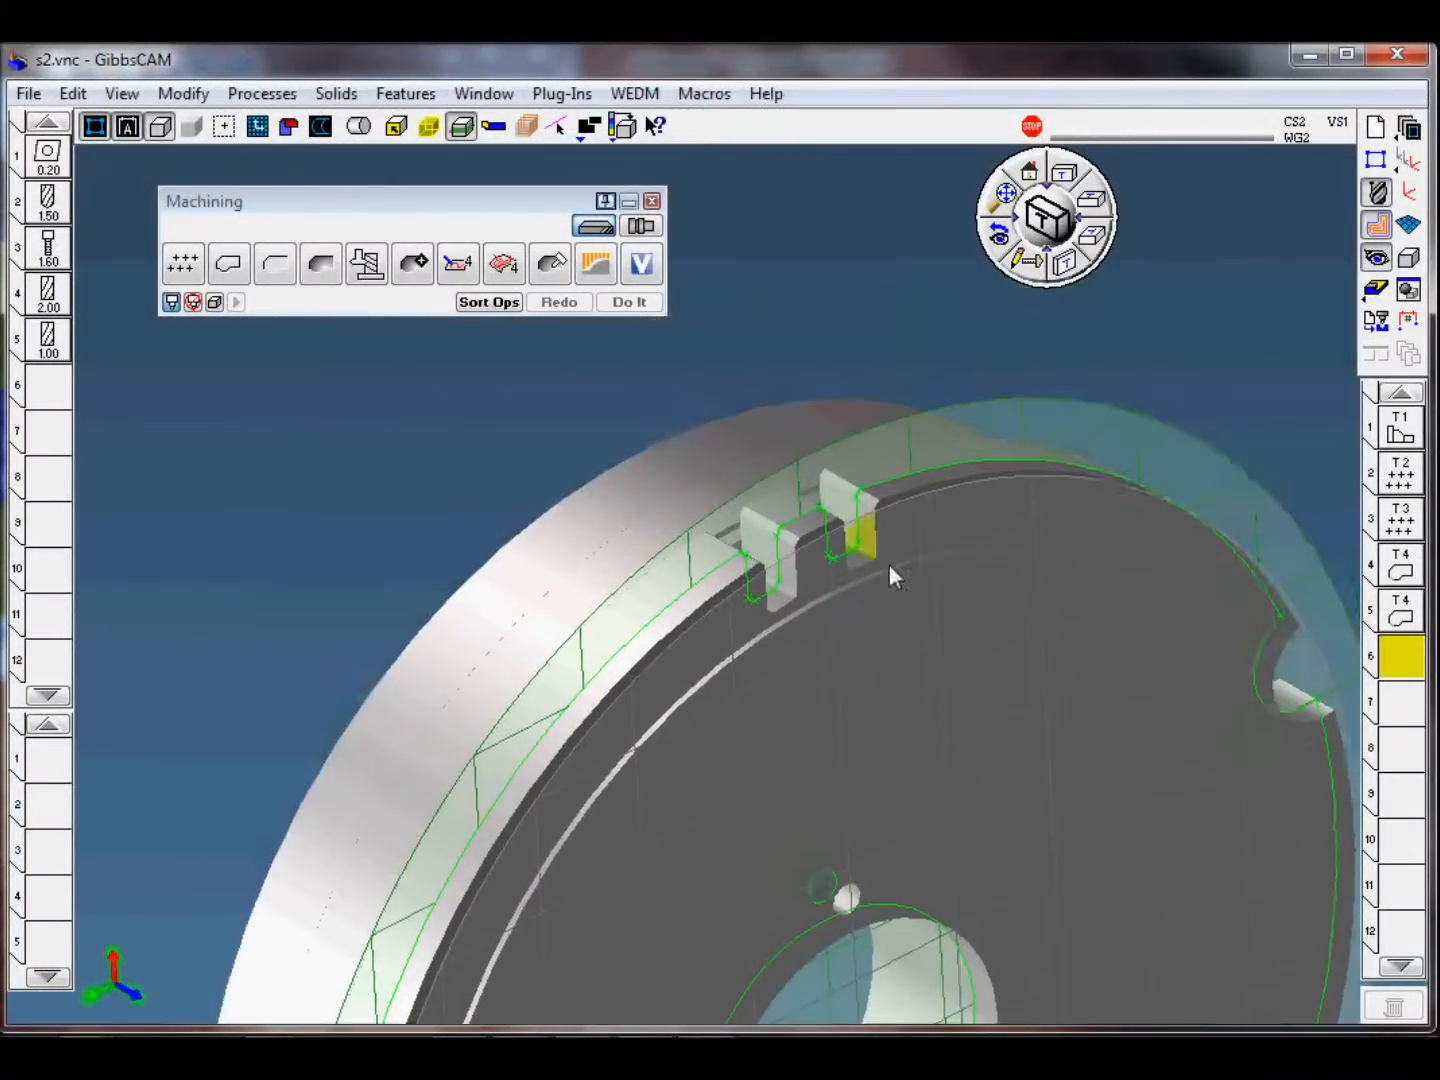
scroll(884, 580, up, 3)
middle_drag(913, 712, 765, 770)
scroll(796, 620, up, 1)
middle_drag(842, 722, 847, 742)
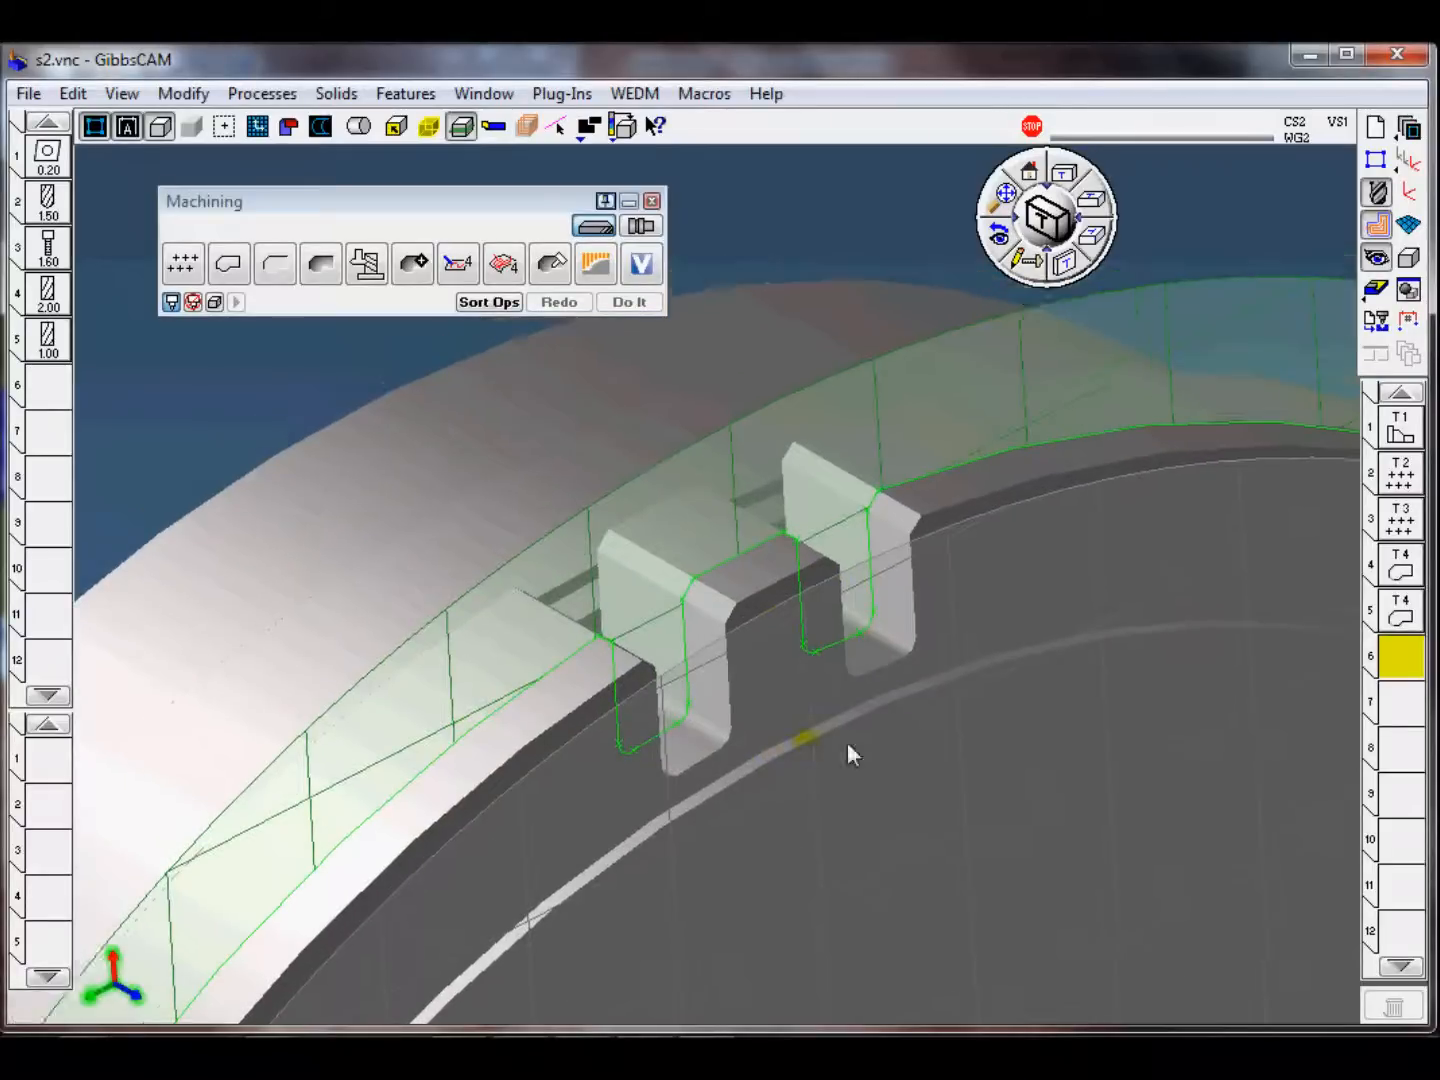
middle_drag(766, 790, 692, 576)
middle_drag(757, 905, 922, 716)
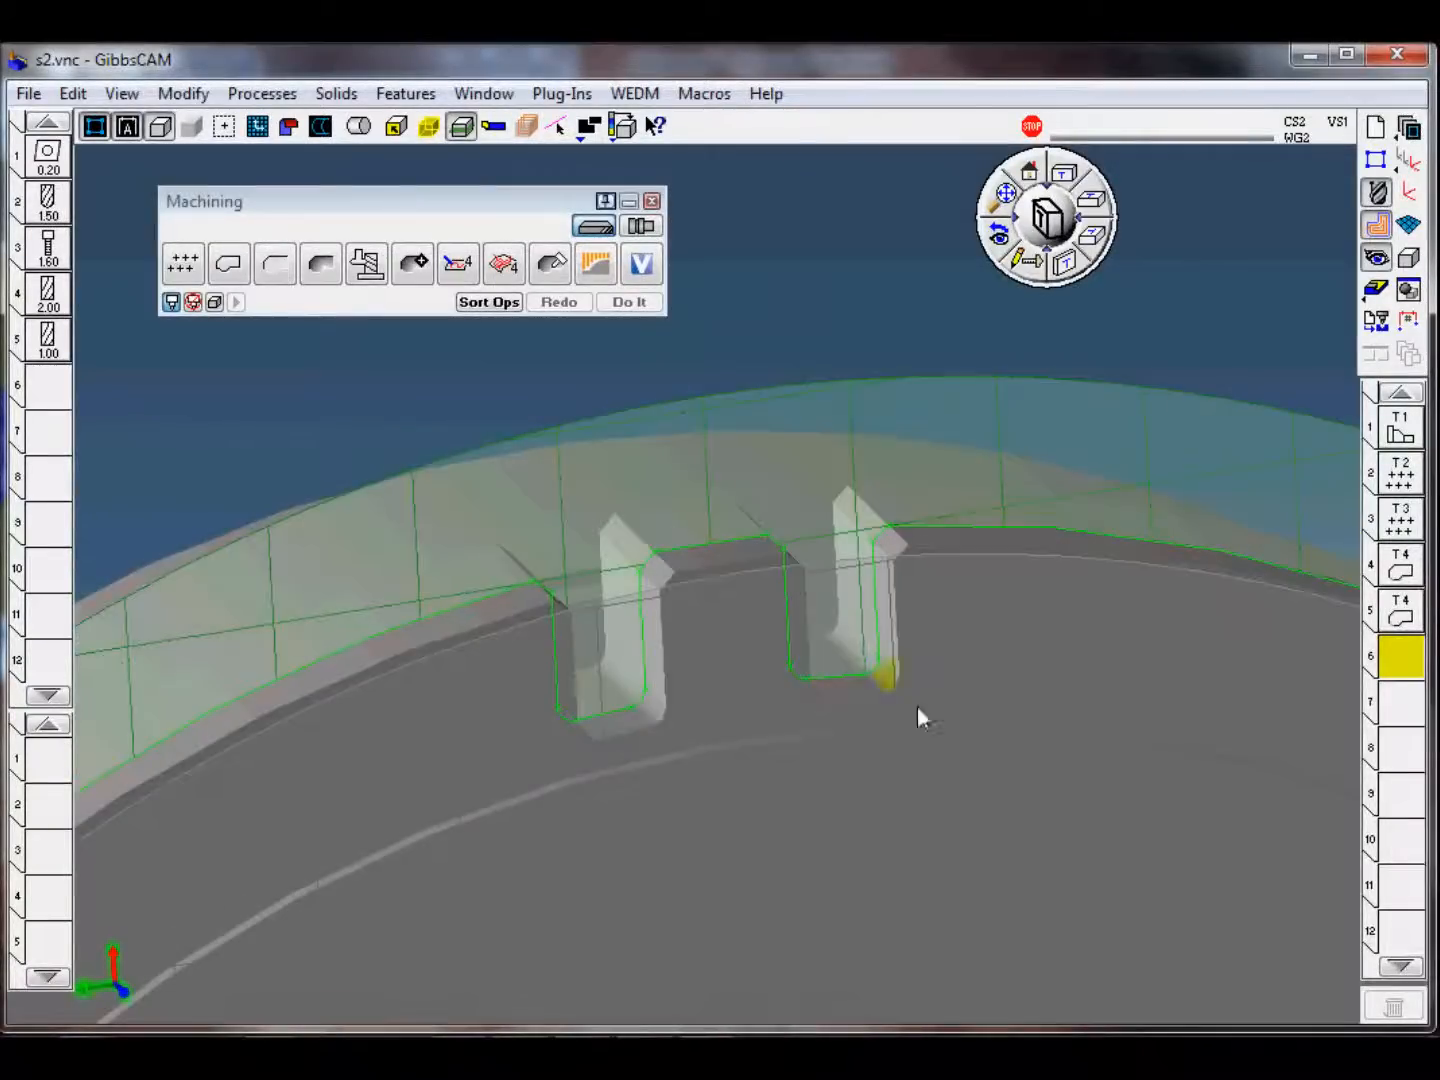
click(67, 751)
click(264, 95)
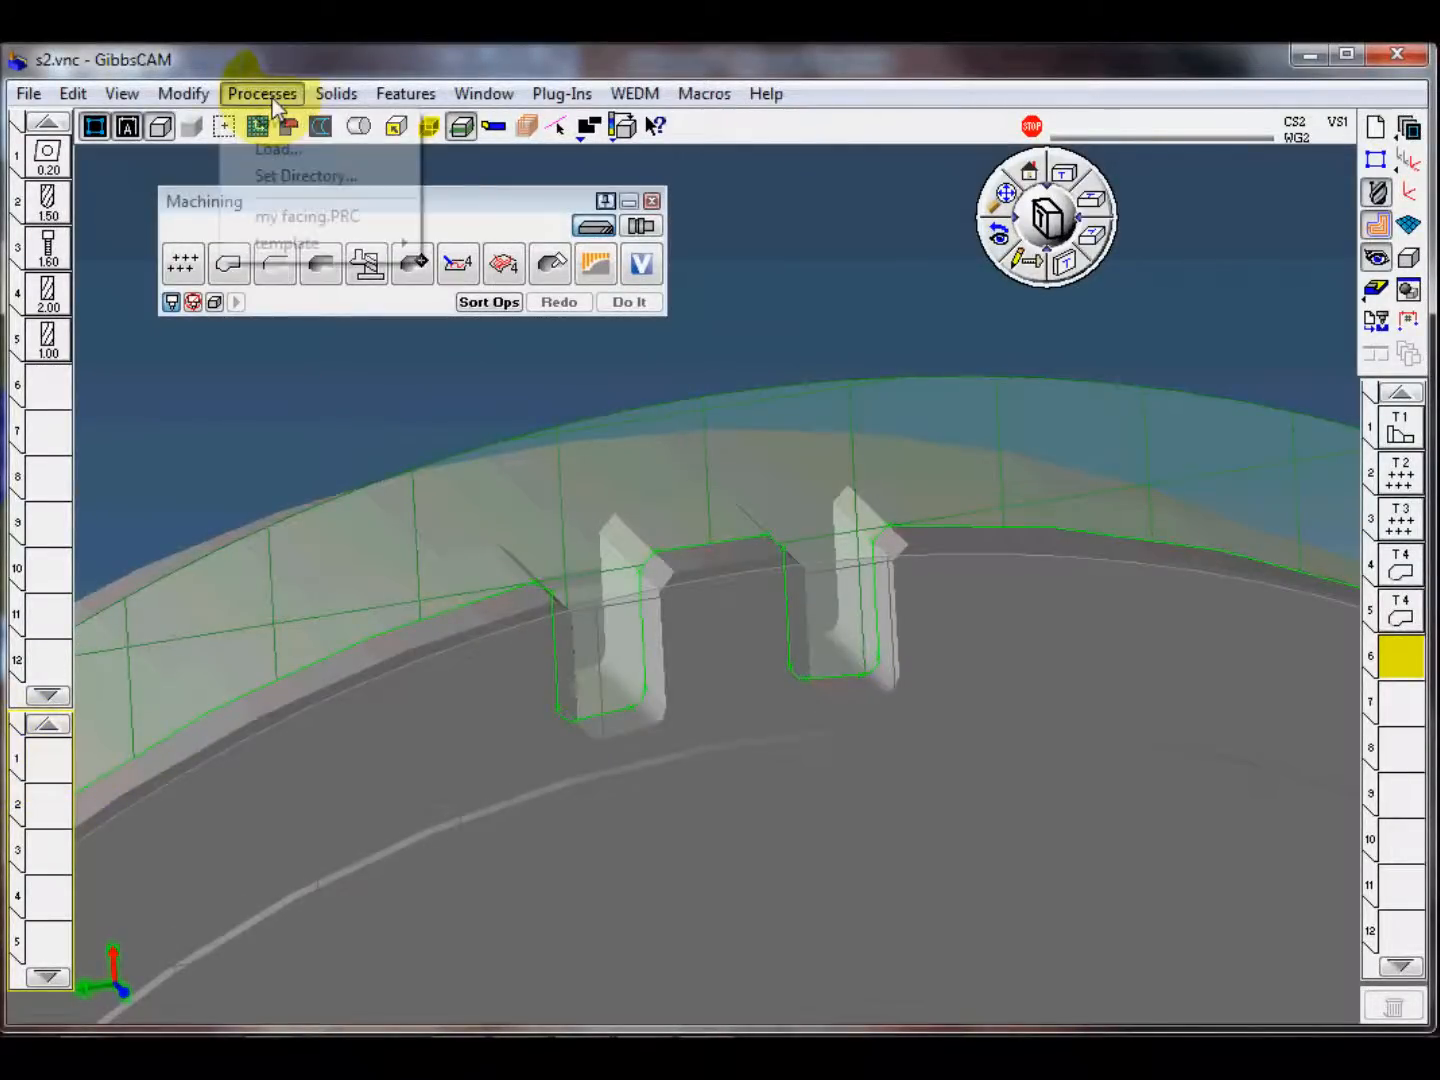
mouse_move(323, 245)
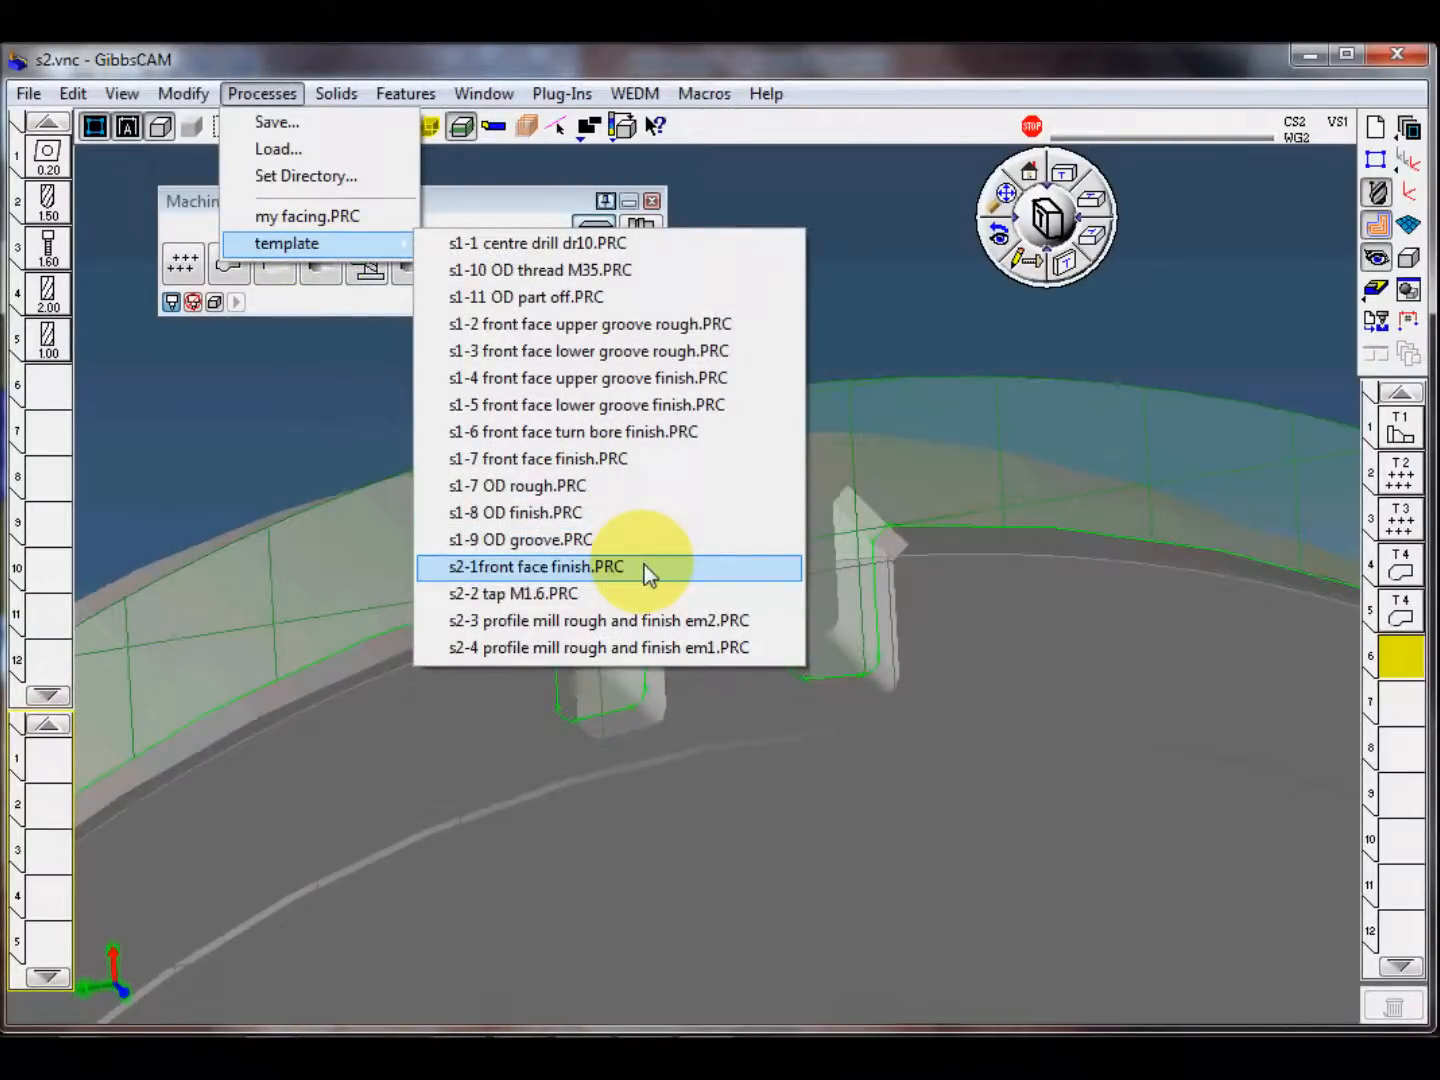
click(660, 646)
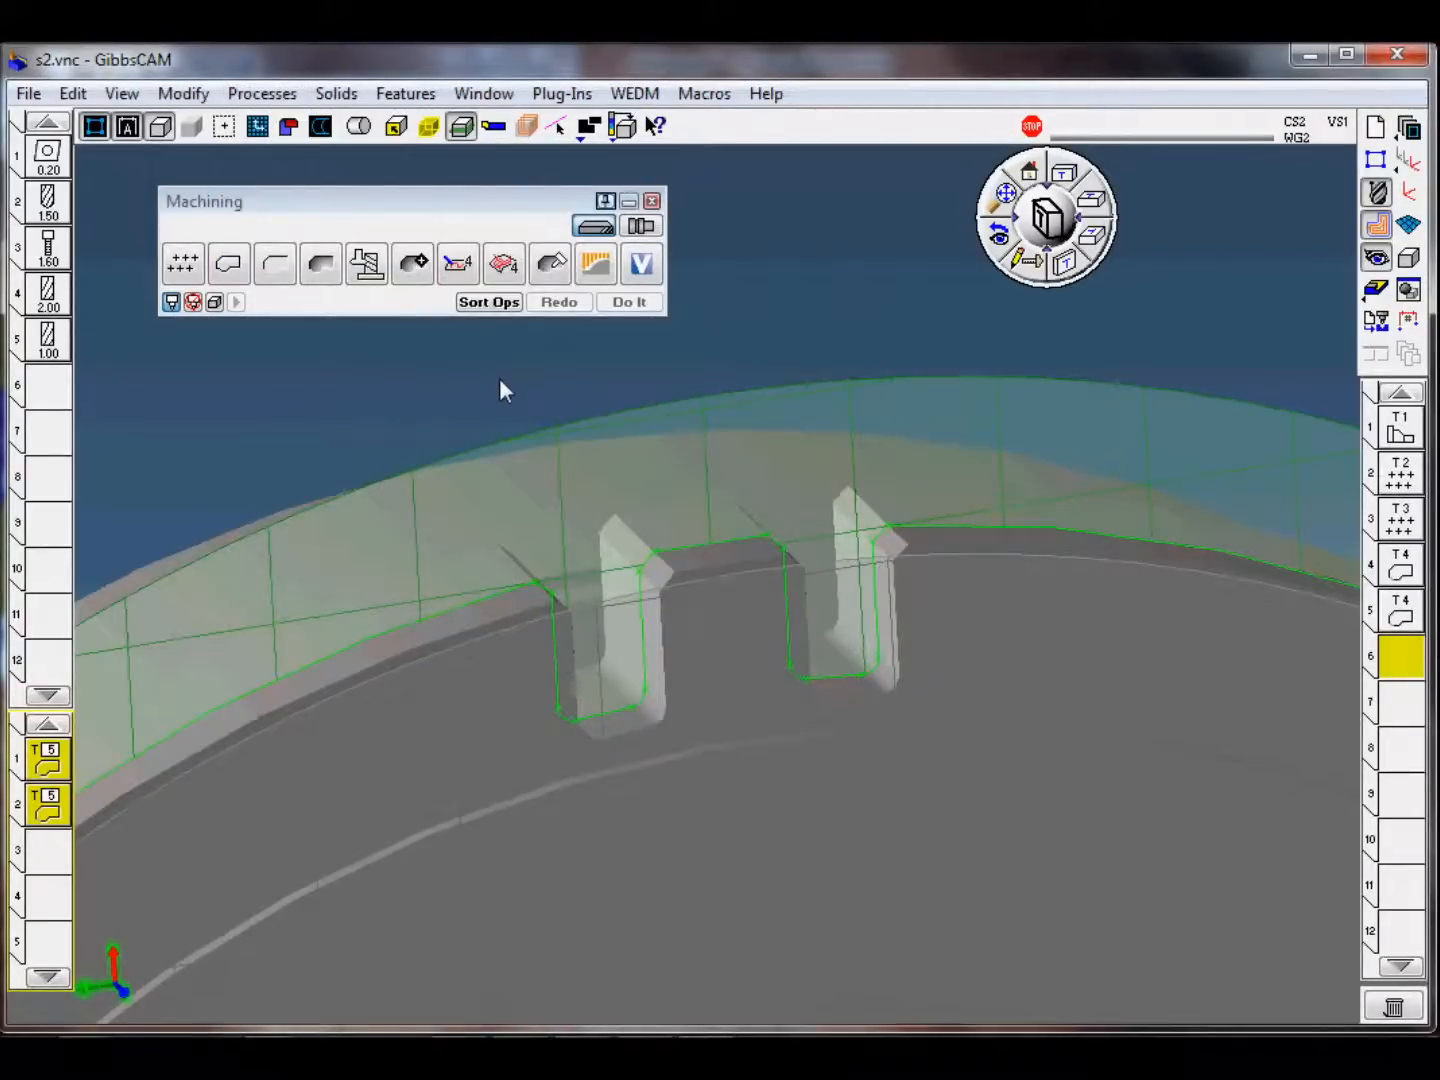
Step: Select the first square slot's profile with start and end points on its chamfers, and create the rough and finish contour operations
double_click(602, 719)
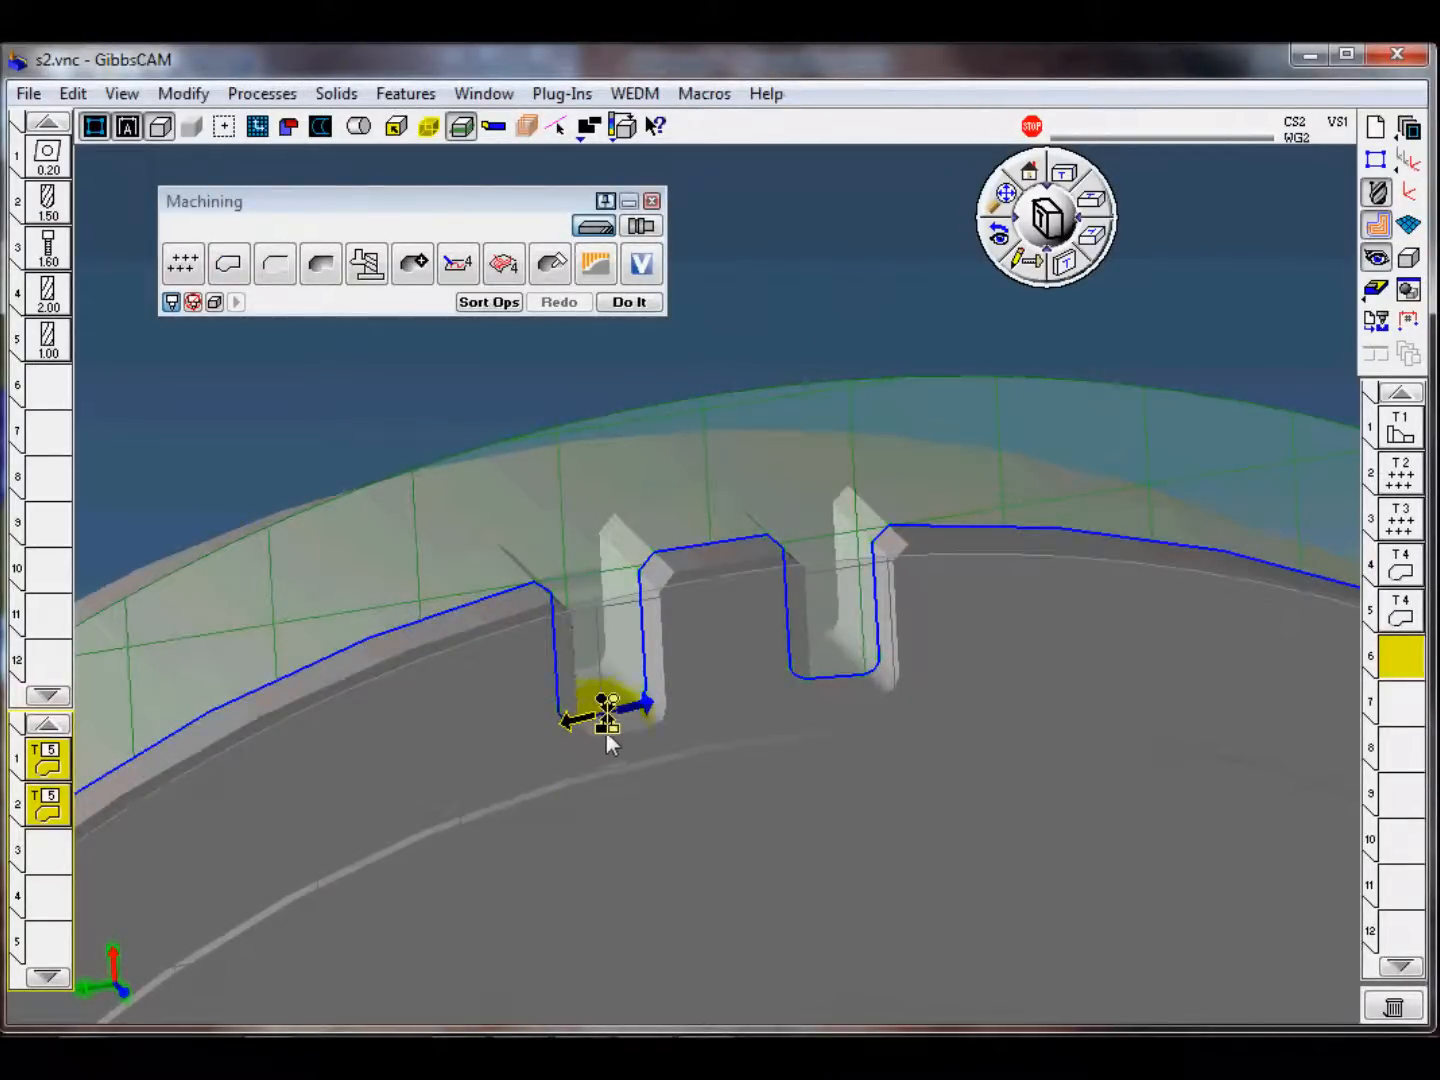
mouse_move(612, 732)
mouse_down()
mouse_move(548, 591)
mouse_move(466, 553)
mouse_move(478, 526)
mouse_up()
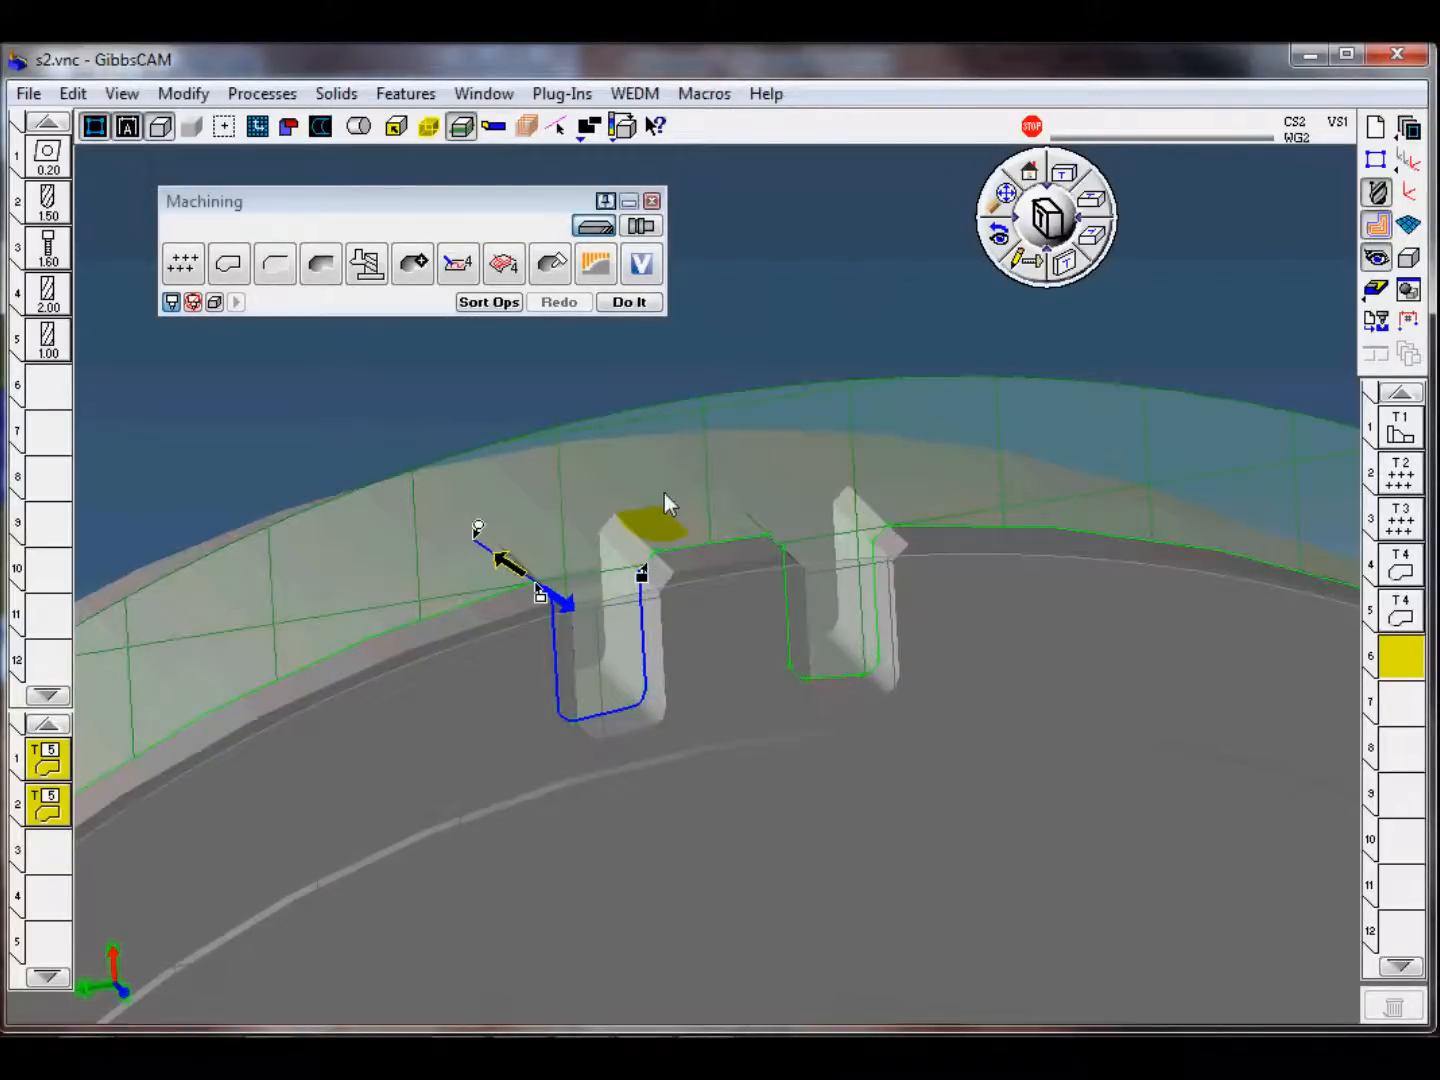
click(627, 301)
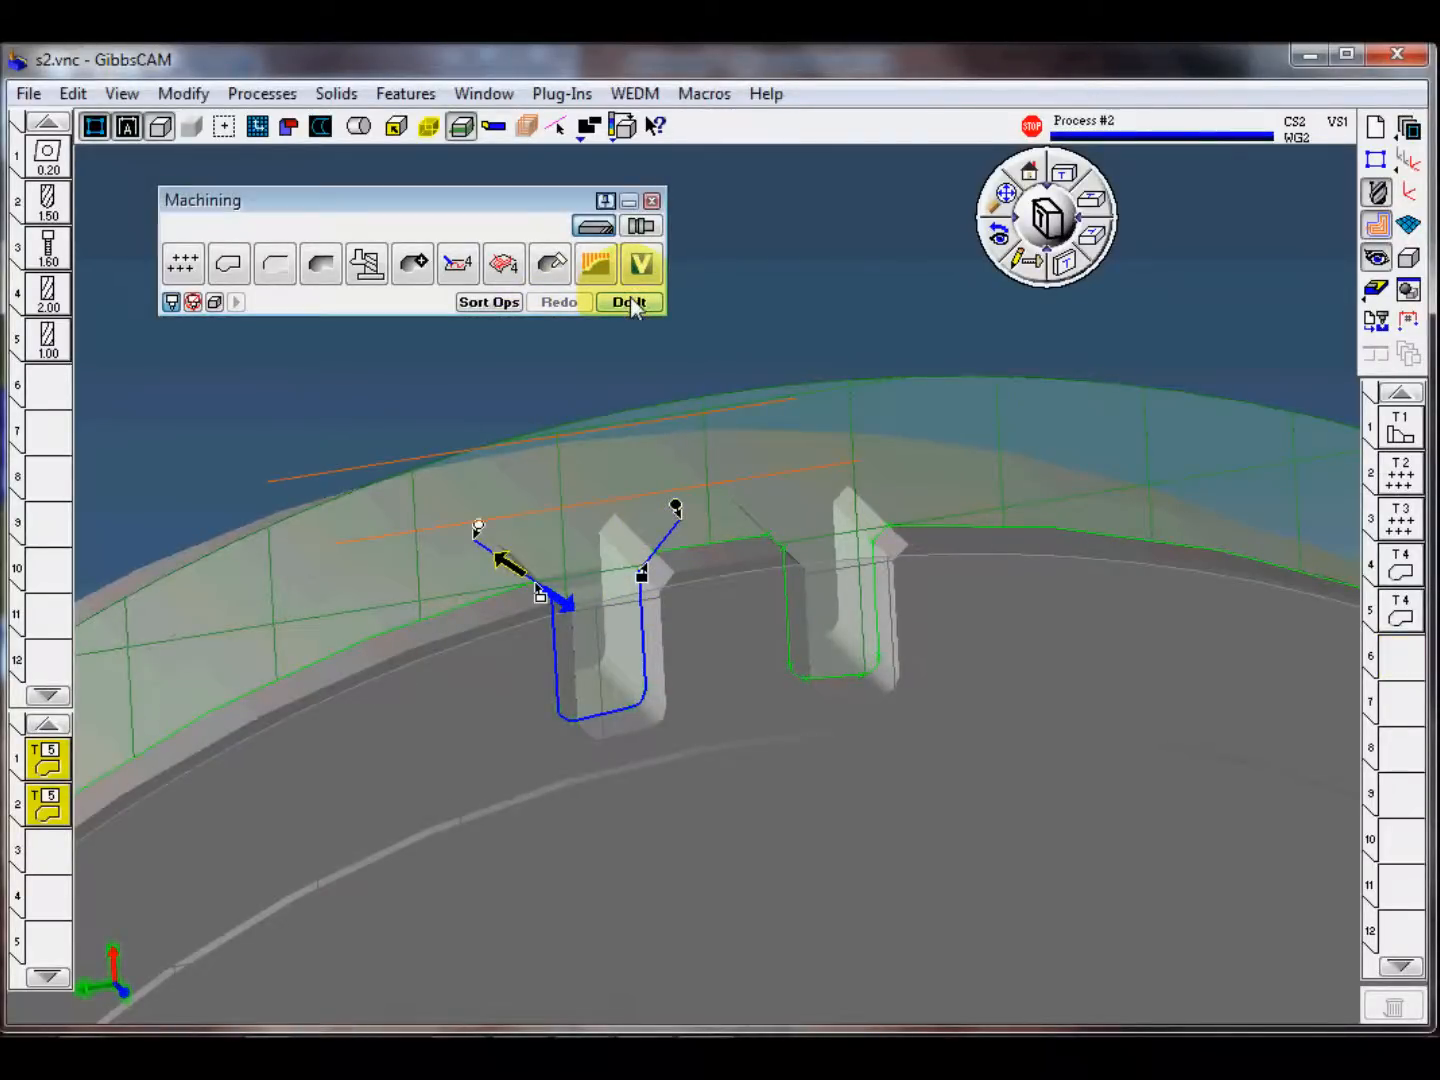
click(570, 430)
Step: Set the first contour process's machining CS to 2: XY plane with Position rotation, and regenerate the slot operations
click(70, 768)
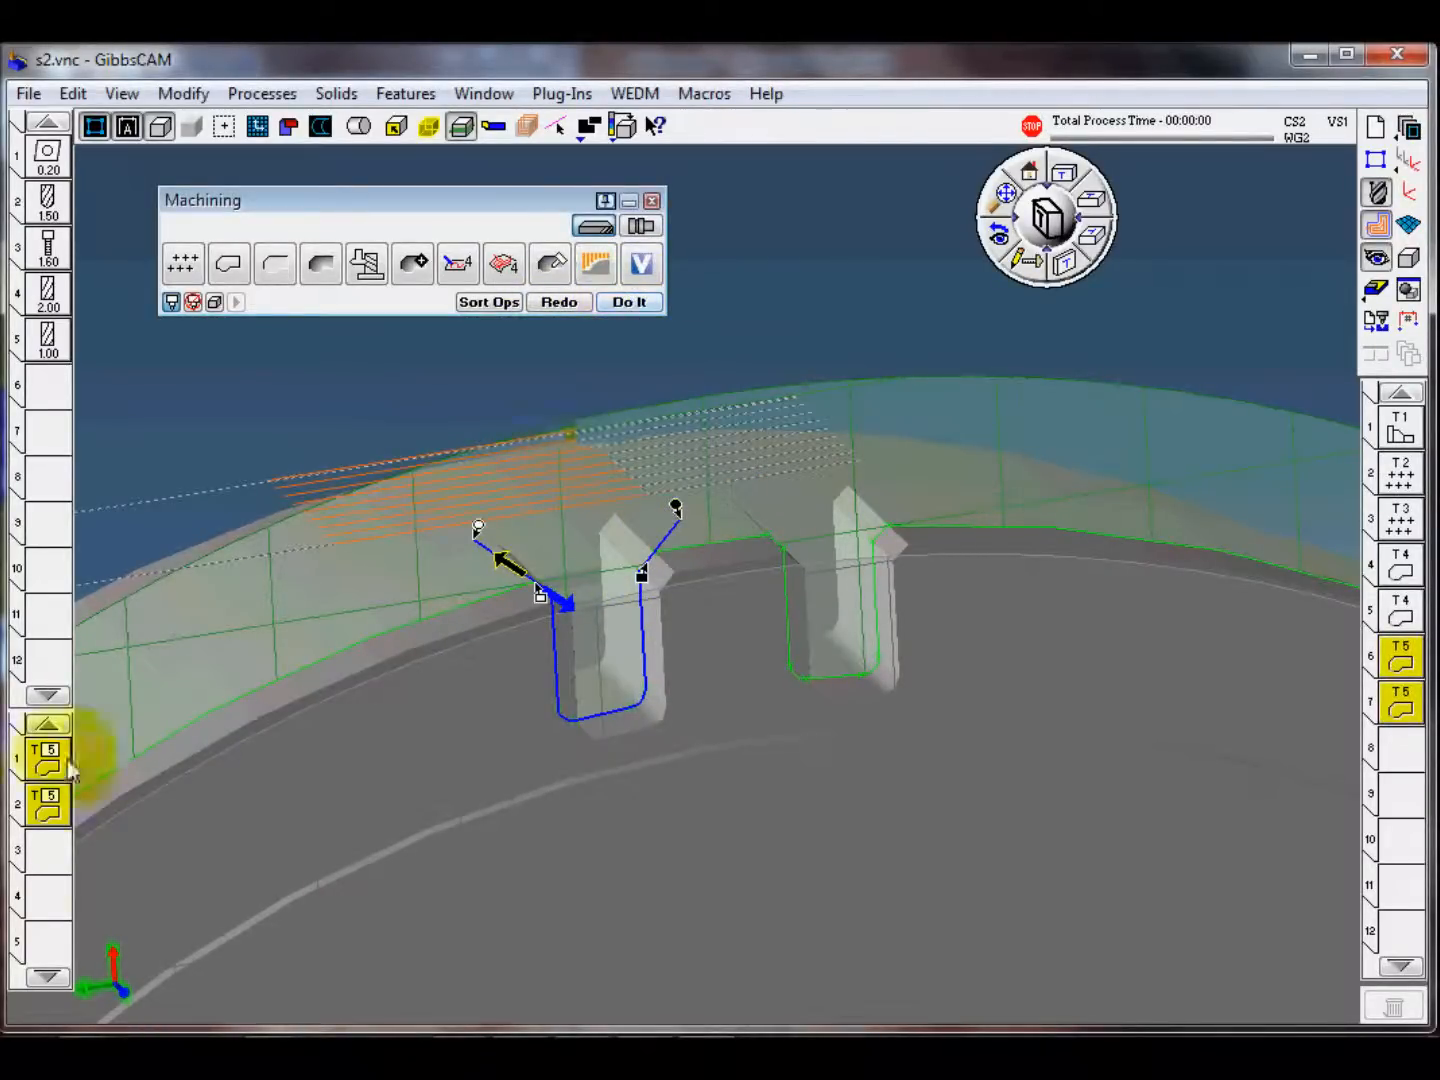
double_click(45, 762)
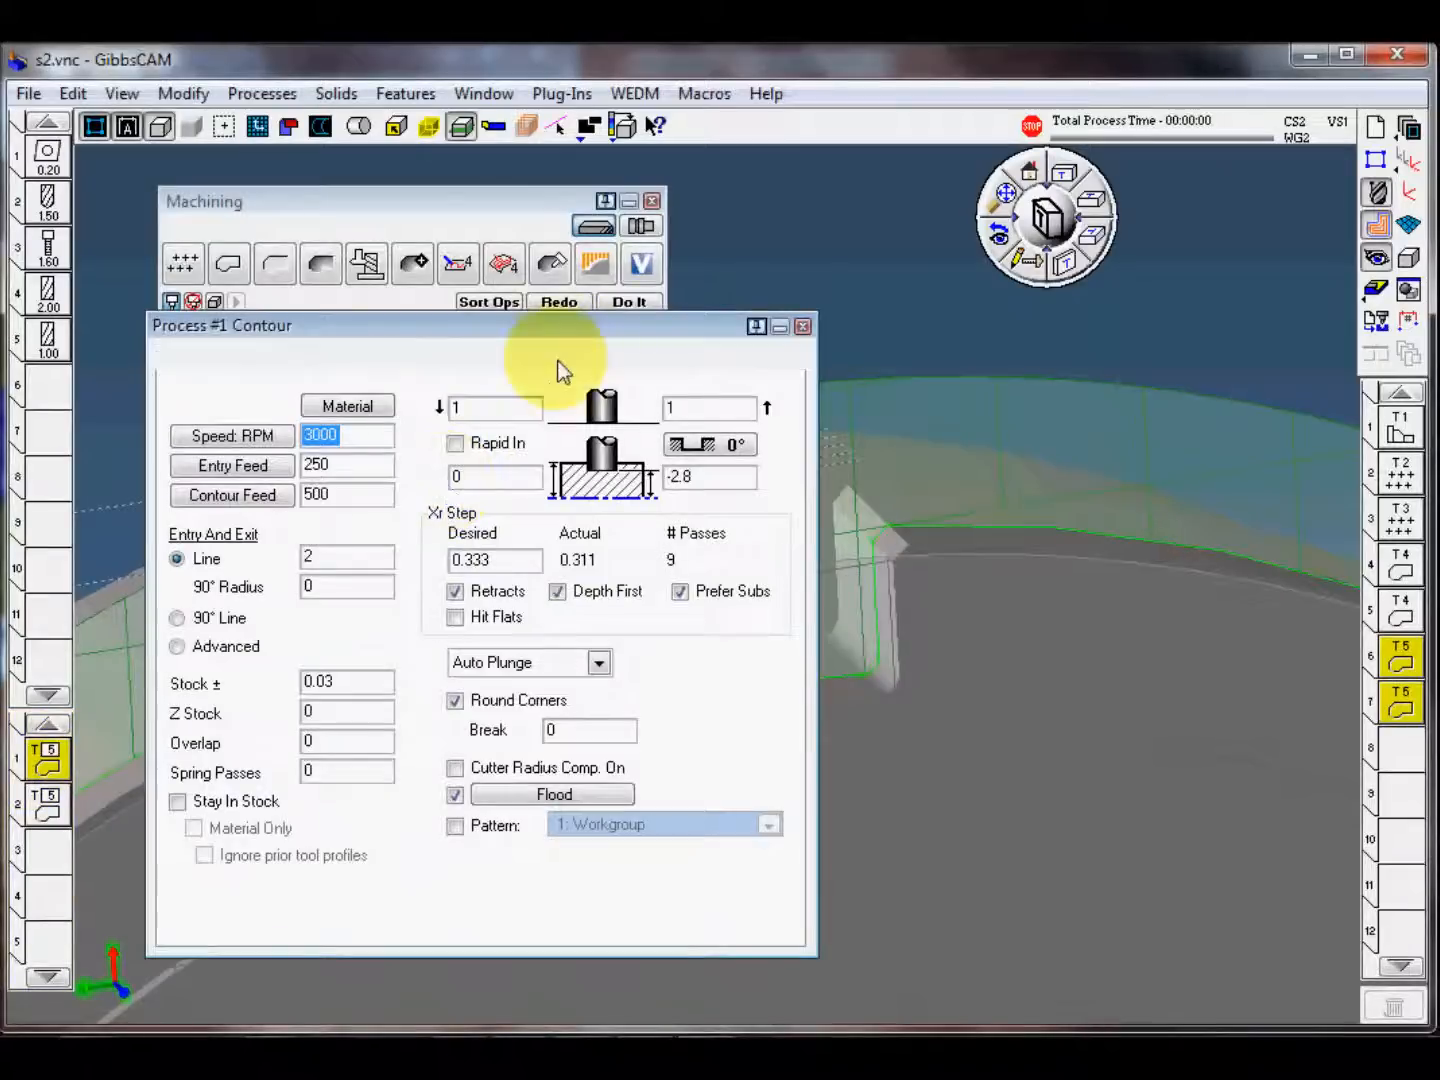
click(550, 358)
click(416, 443)
click(400, 406)
click(364, 466)
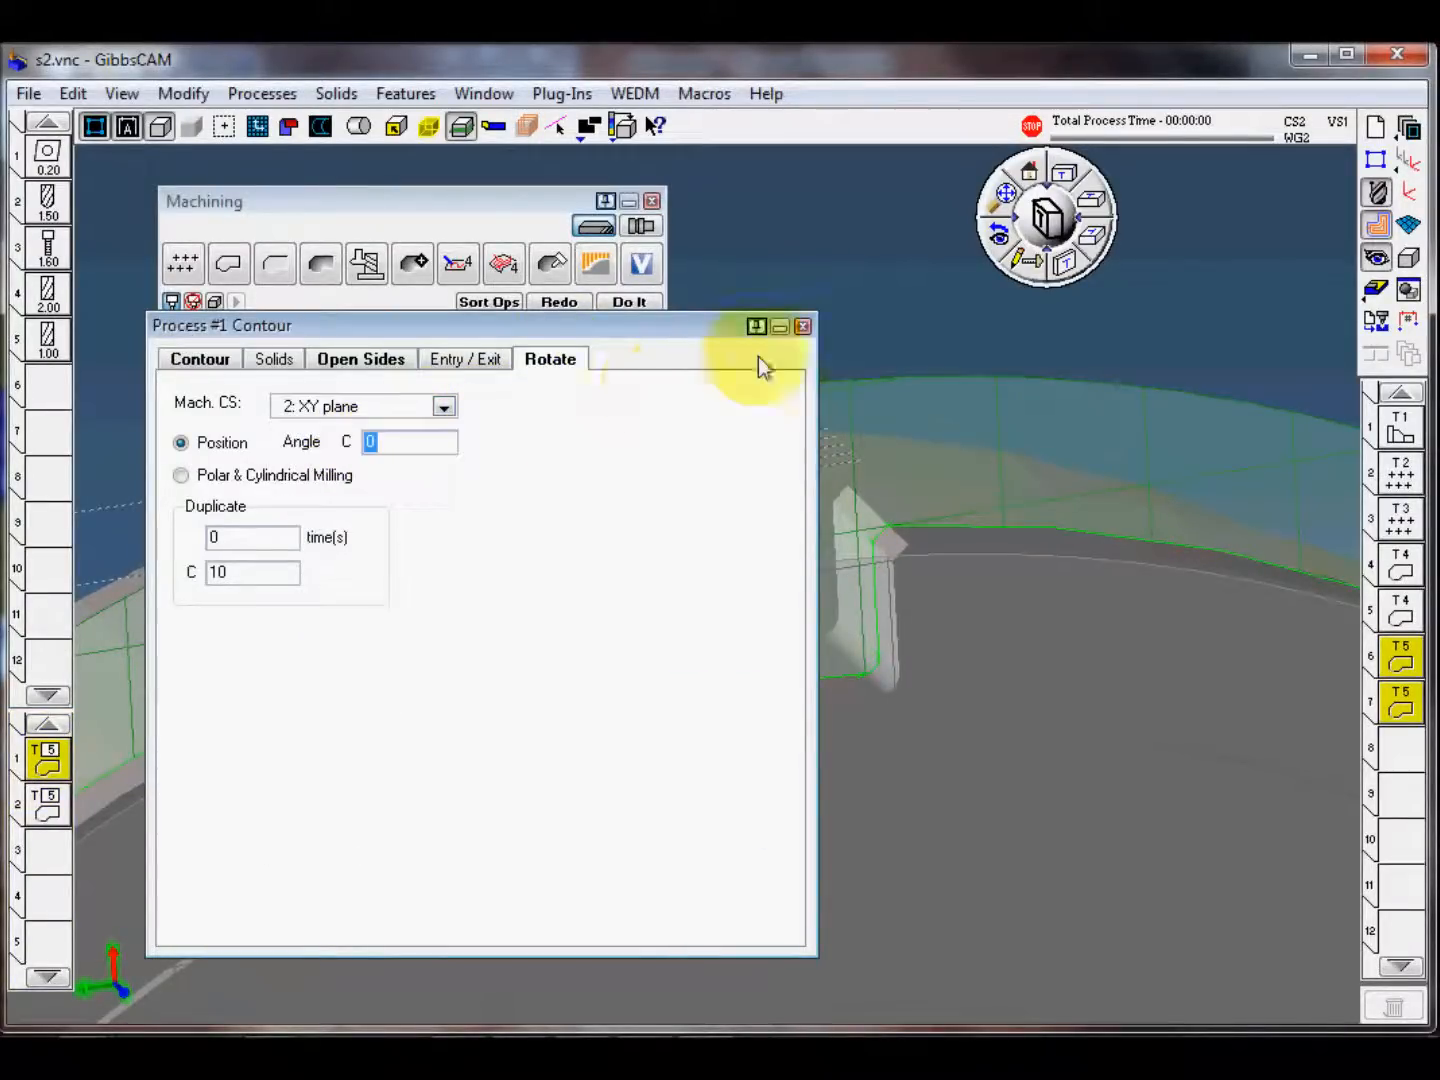
click(802, 328)
click(554, 301)
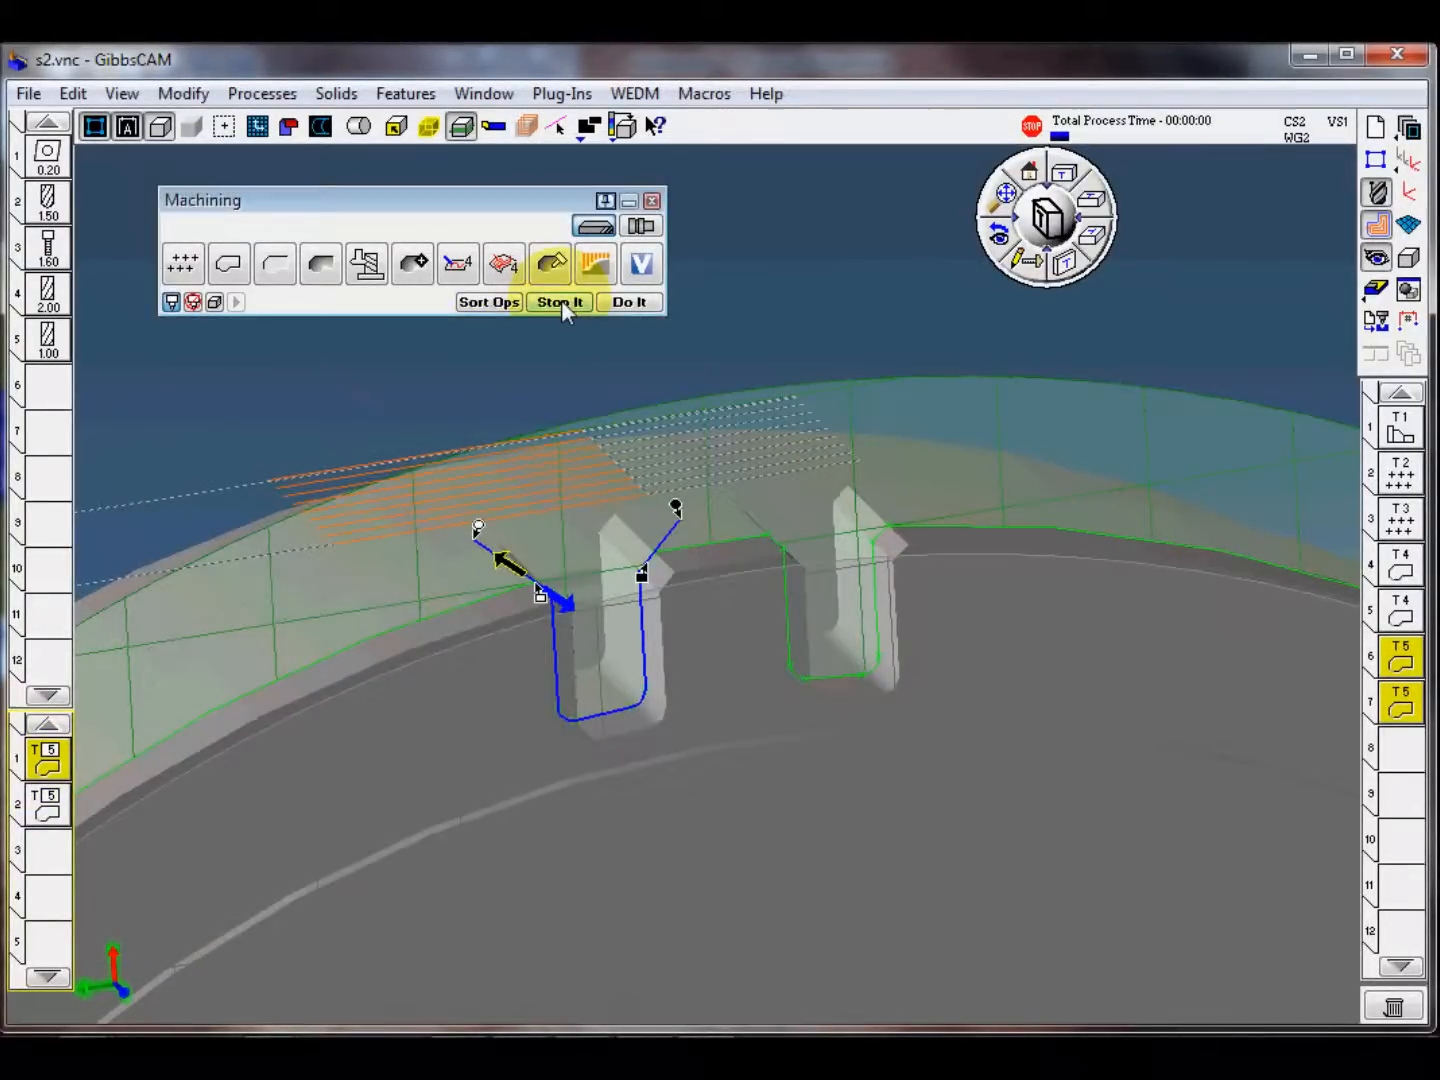
Step: Review the rotation settings of the first contour process against the regenerated slot toolpath
click(63, 769)
double_click(48, 758)
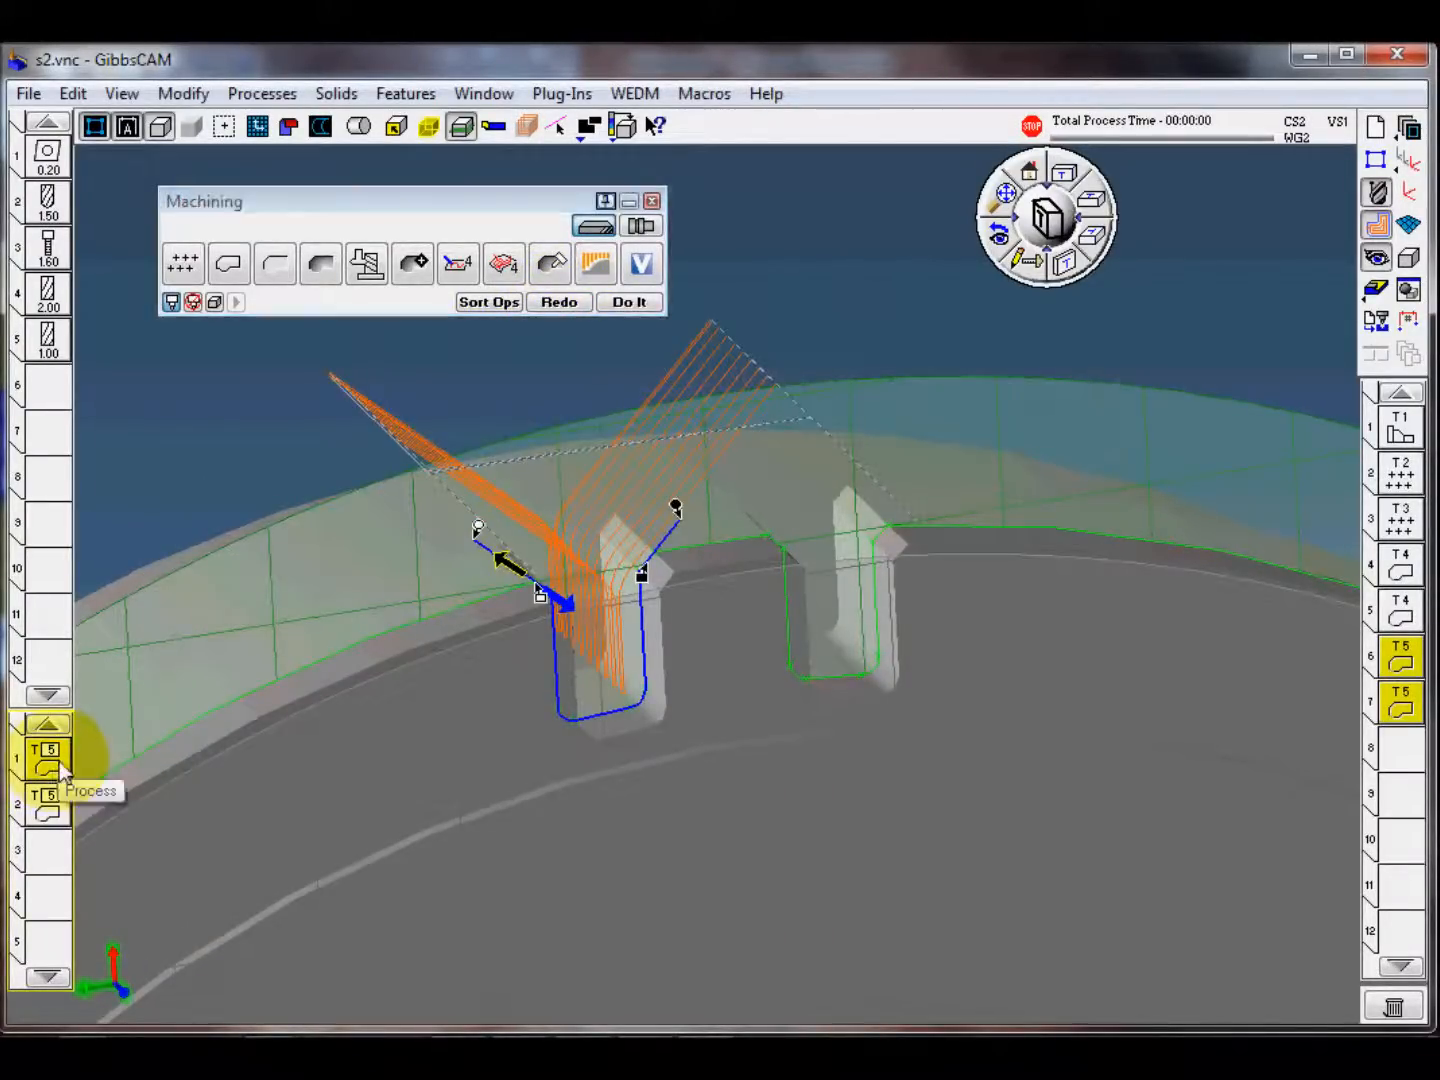
click(560, 362)
click(186, 446)
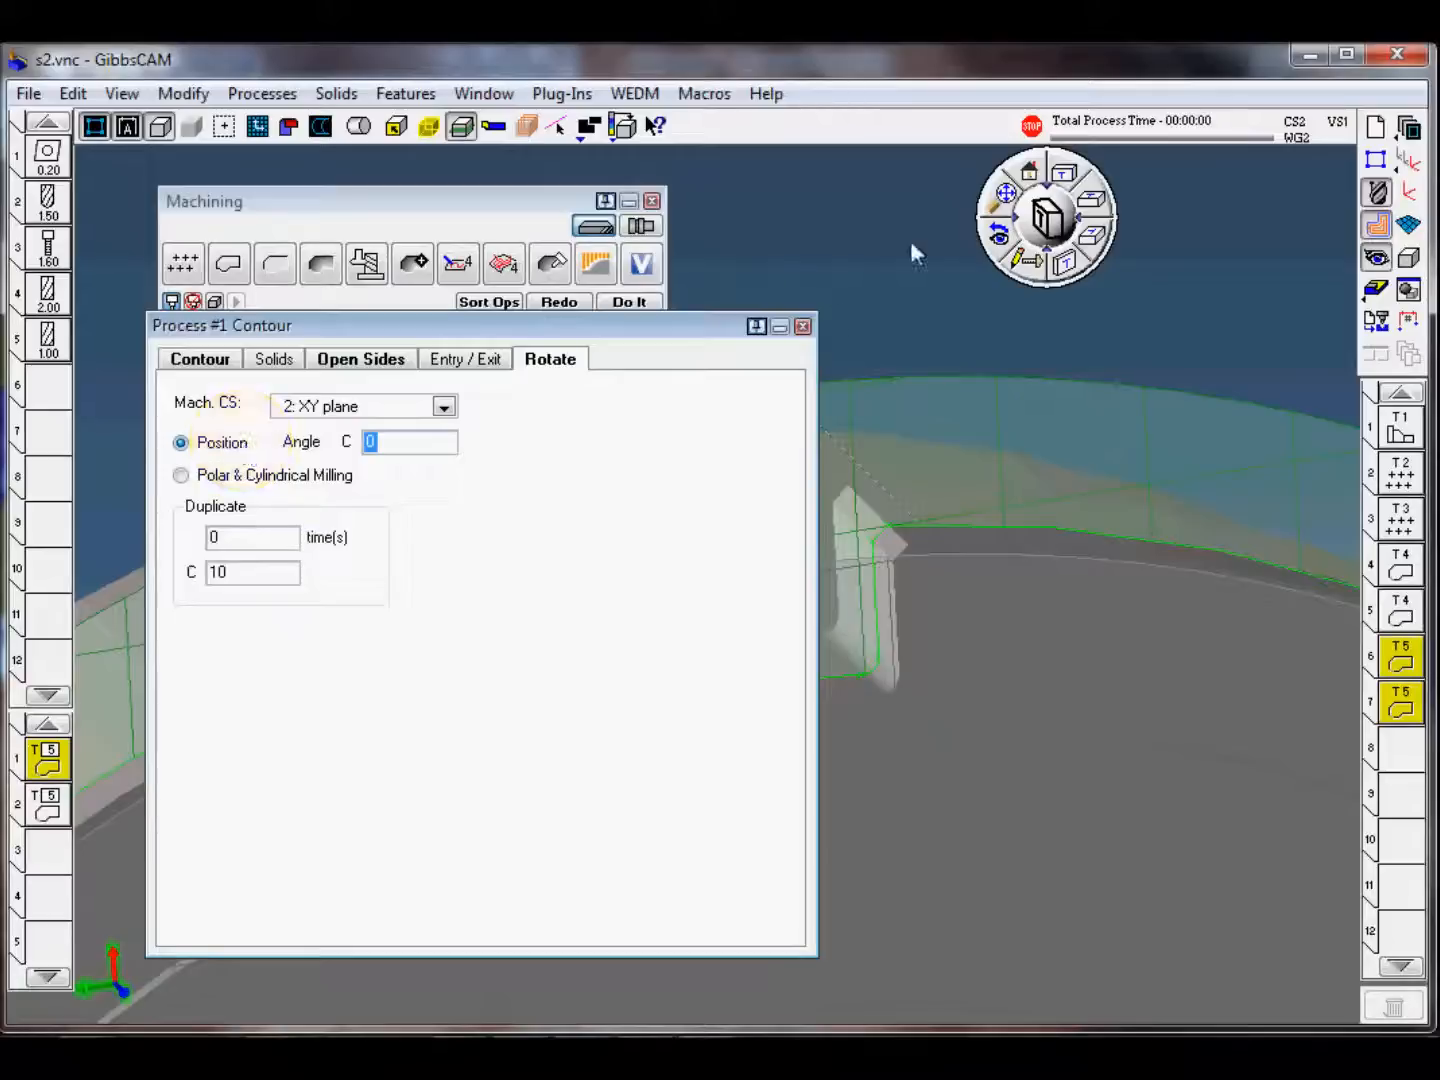
click(803, 327)
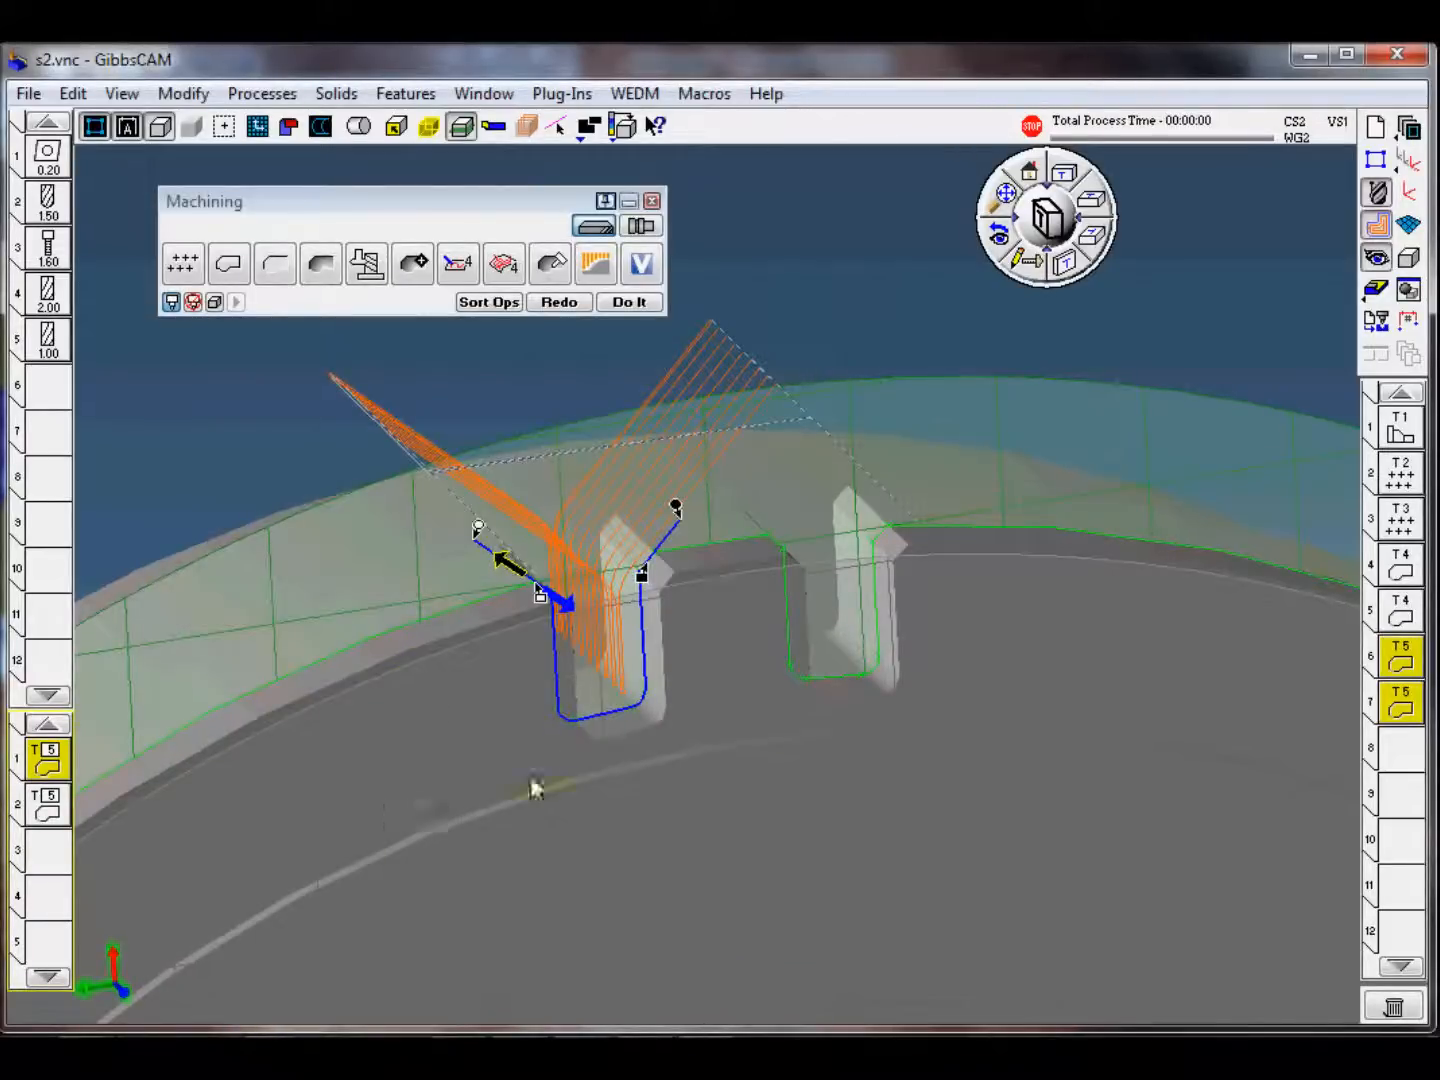
Step: Create new rough and finish contour operations on the second square slot's profile, chamfer to chamfer, and clear the profile selection
click(1398, 761)
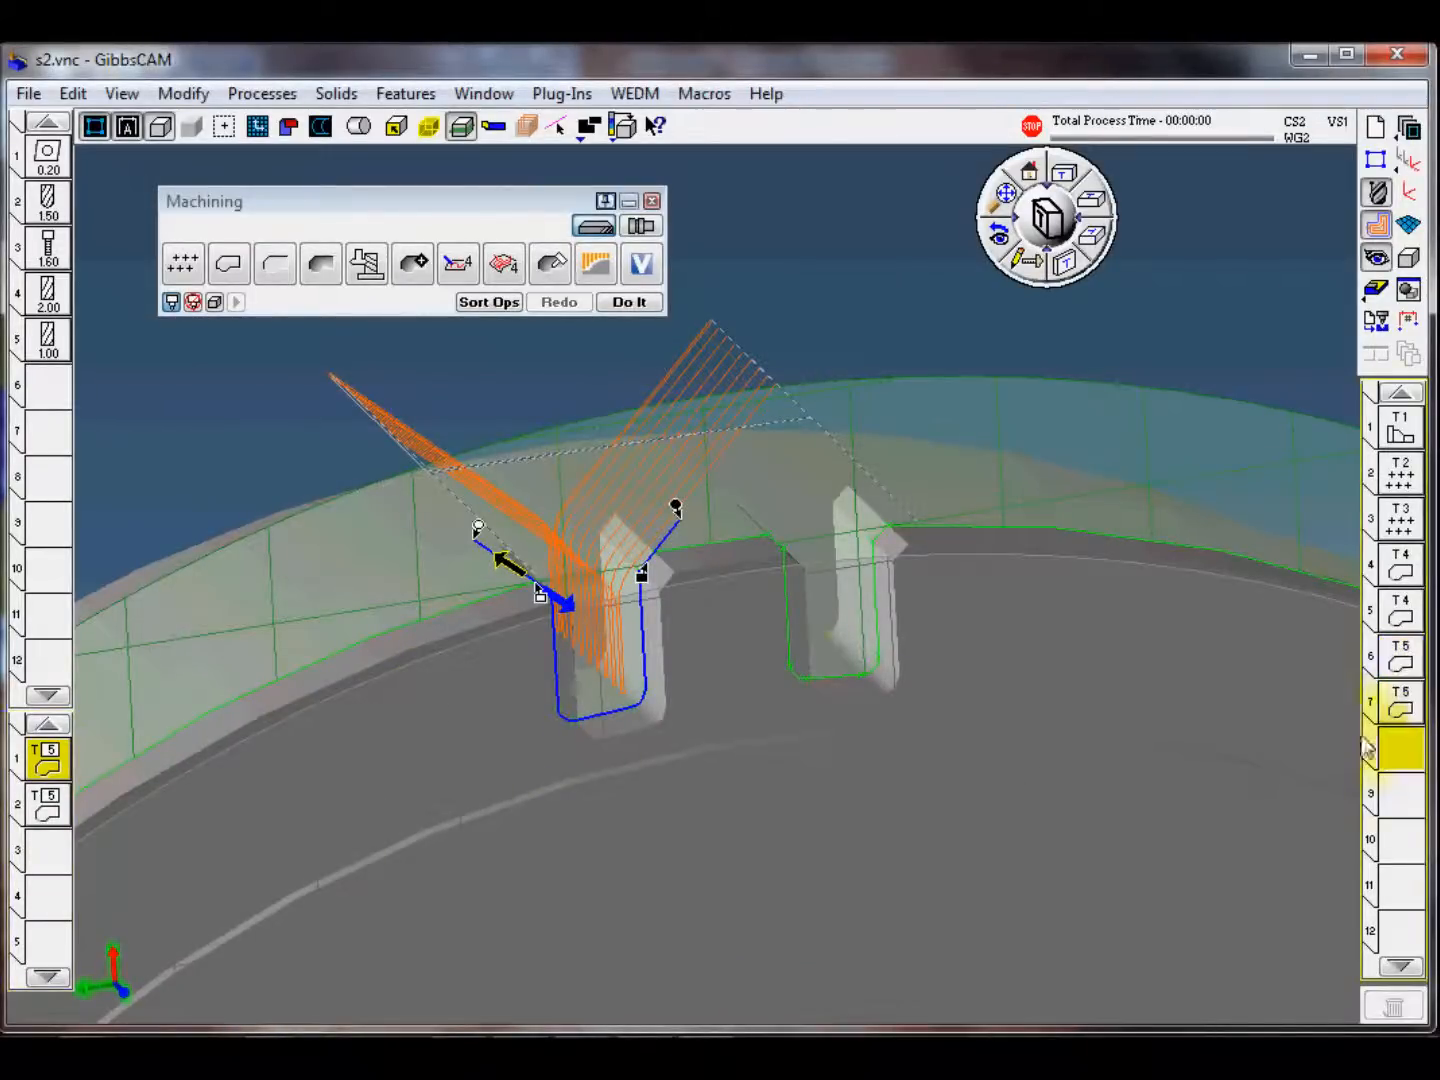
double_click(836, 679)
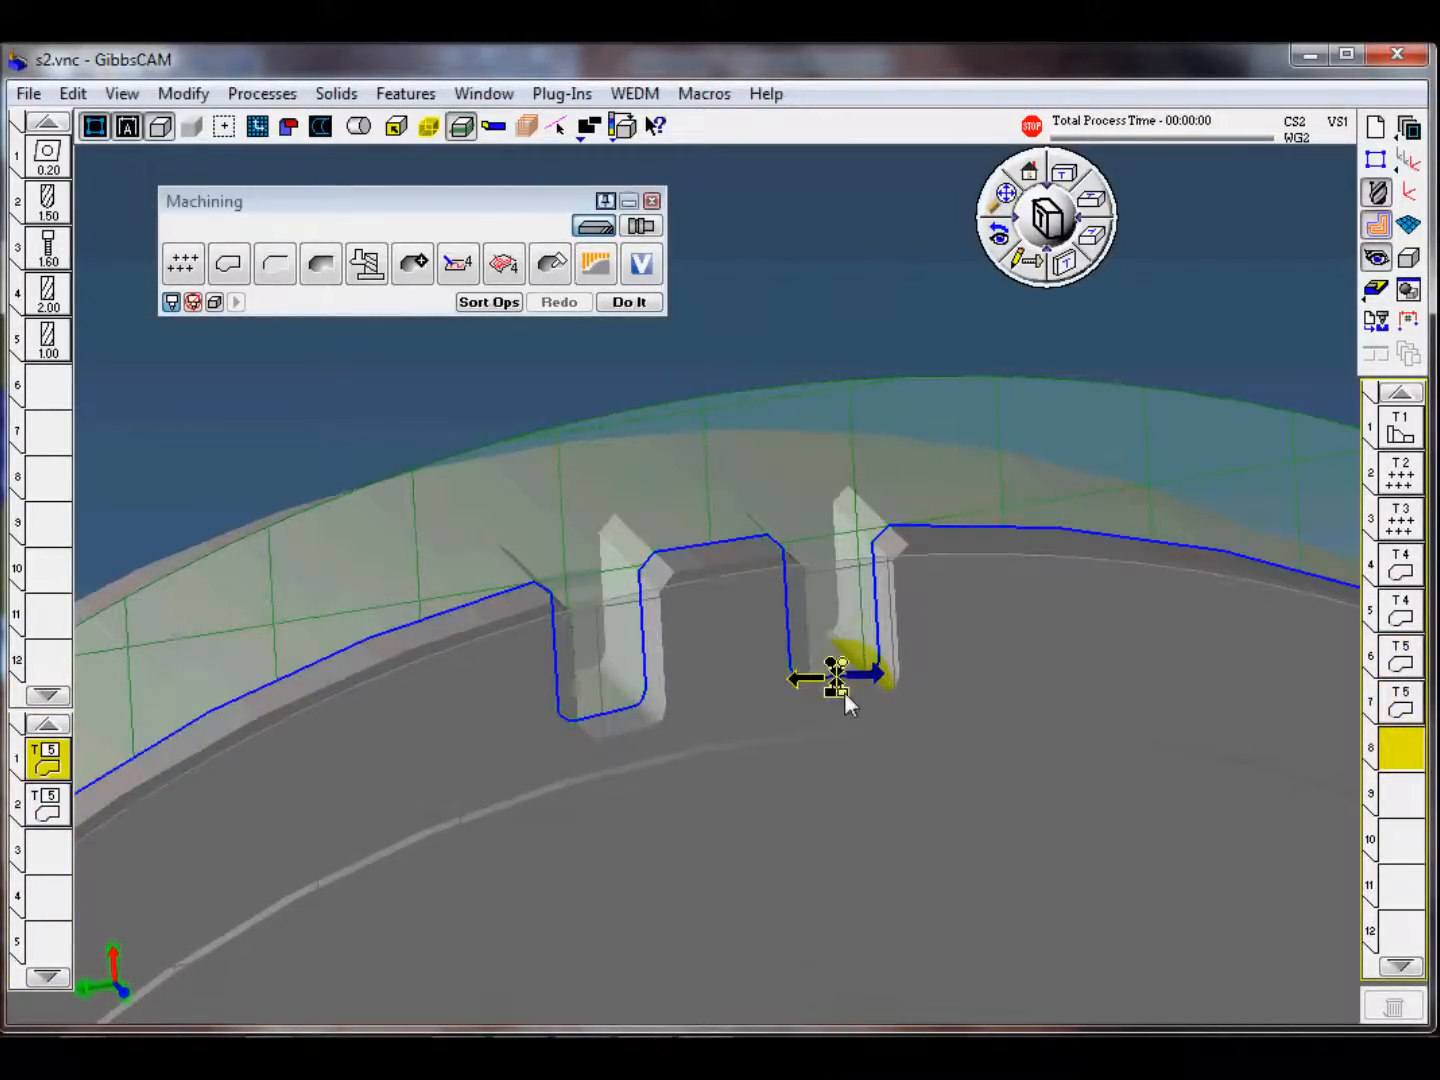
click(781, 556)
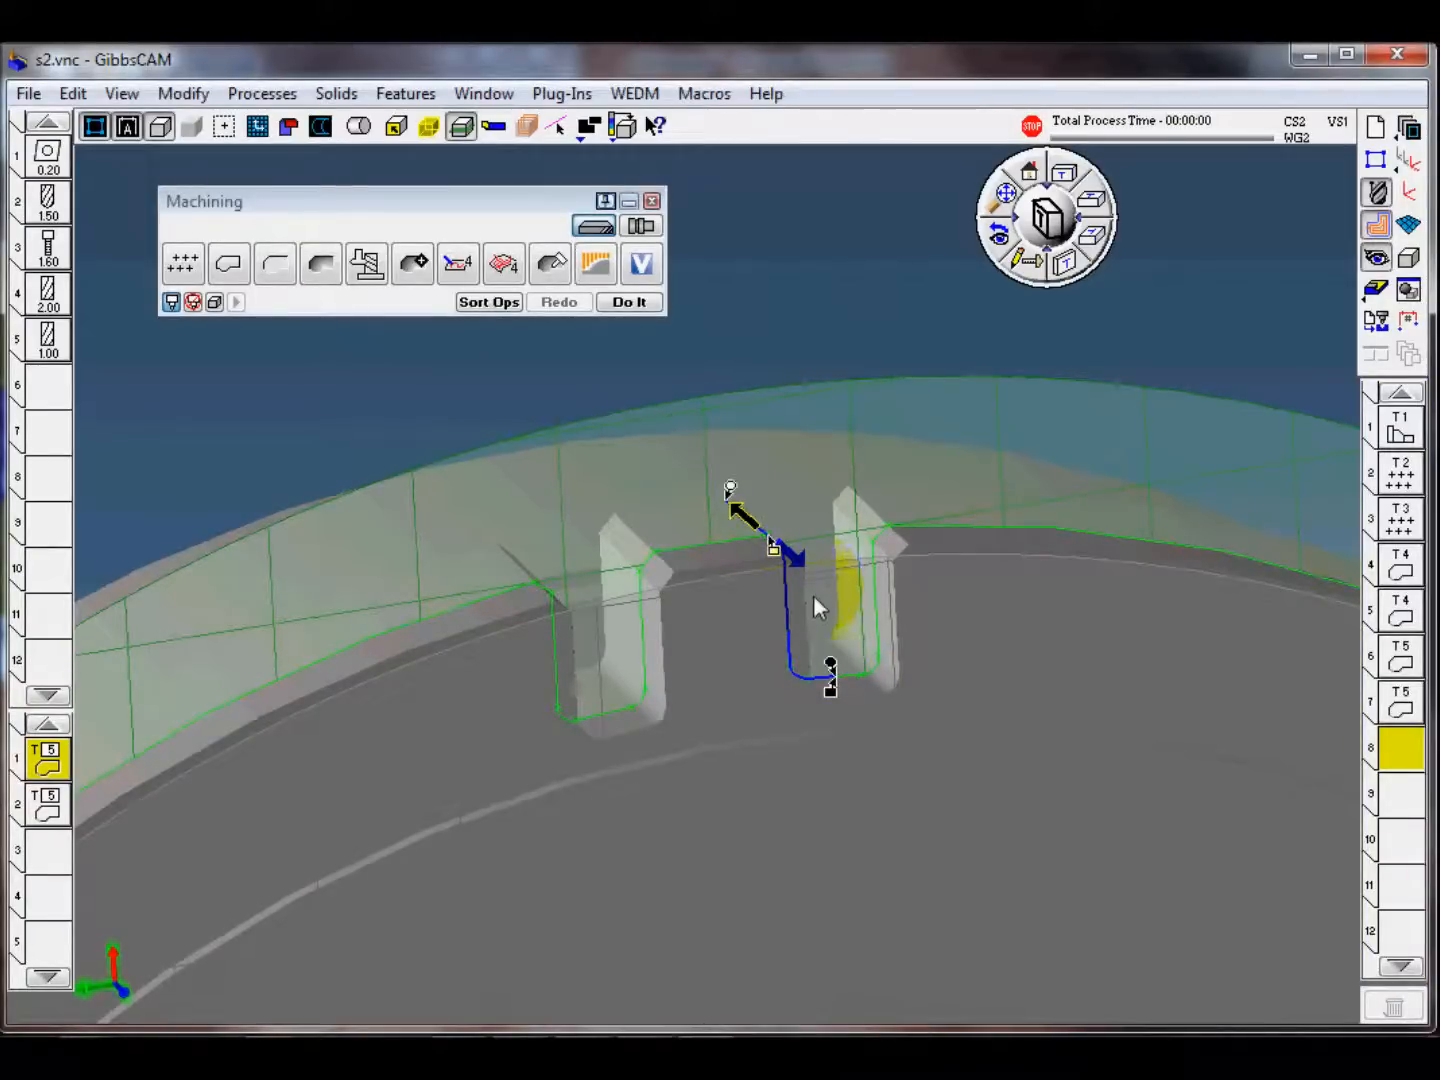
click(881, 552)
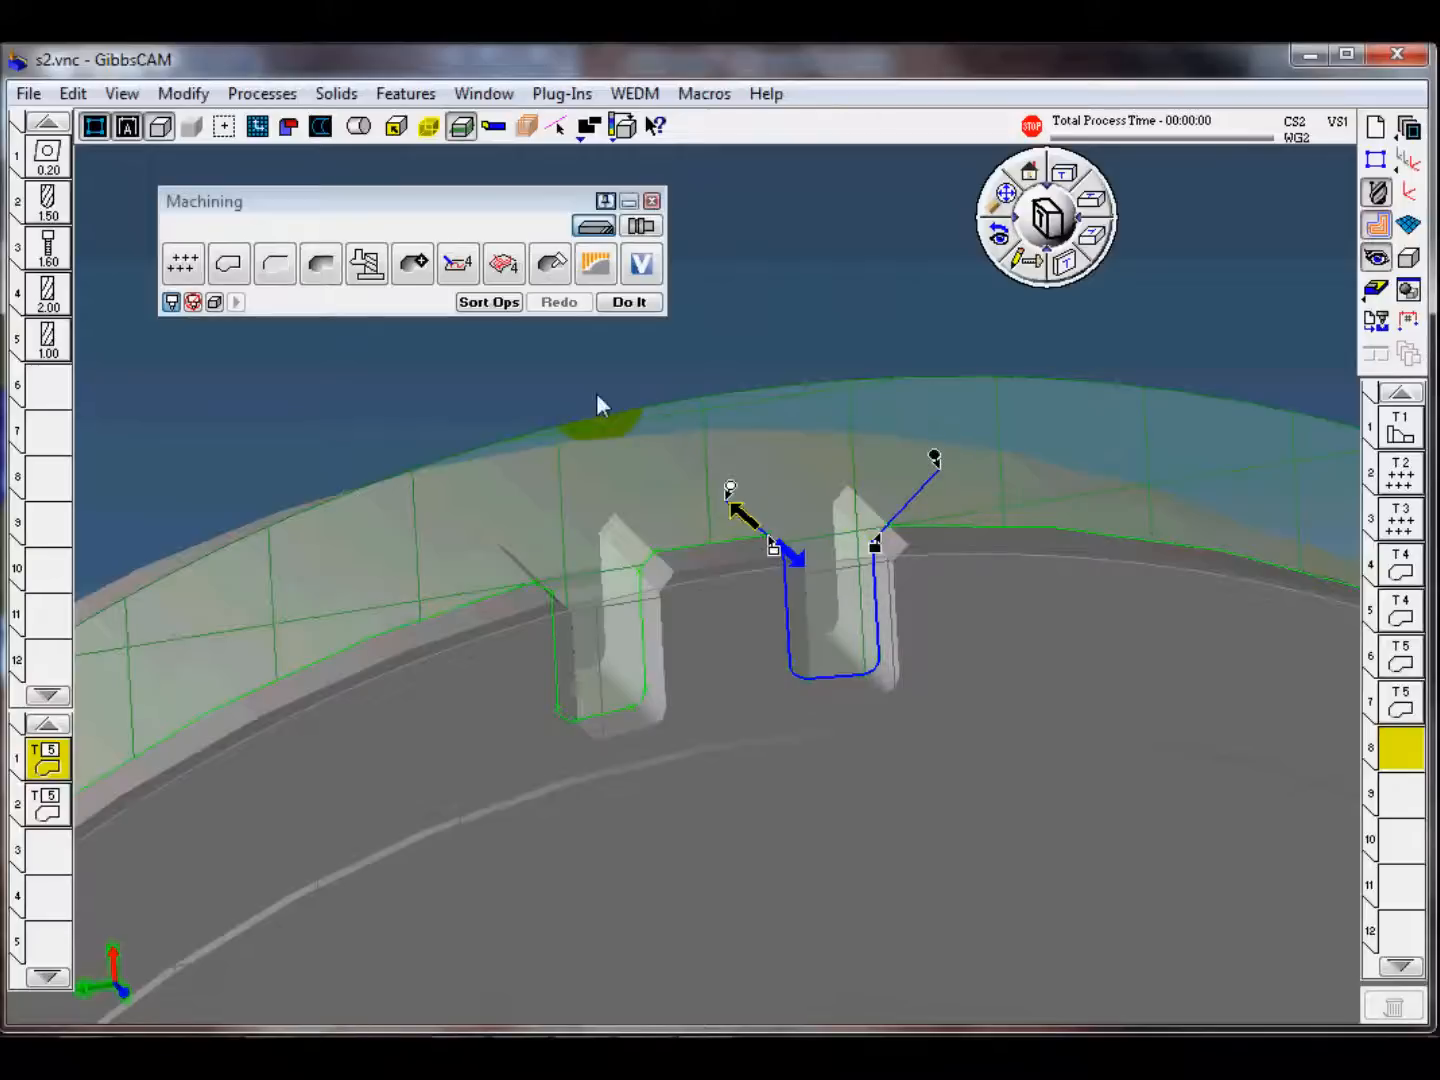
click(630, 301)
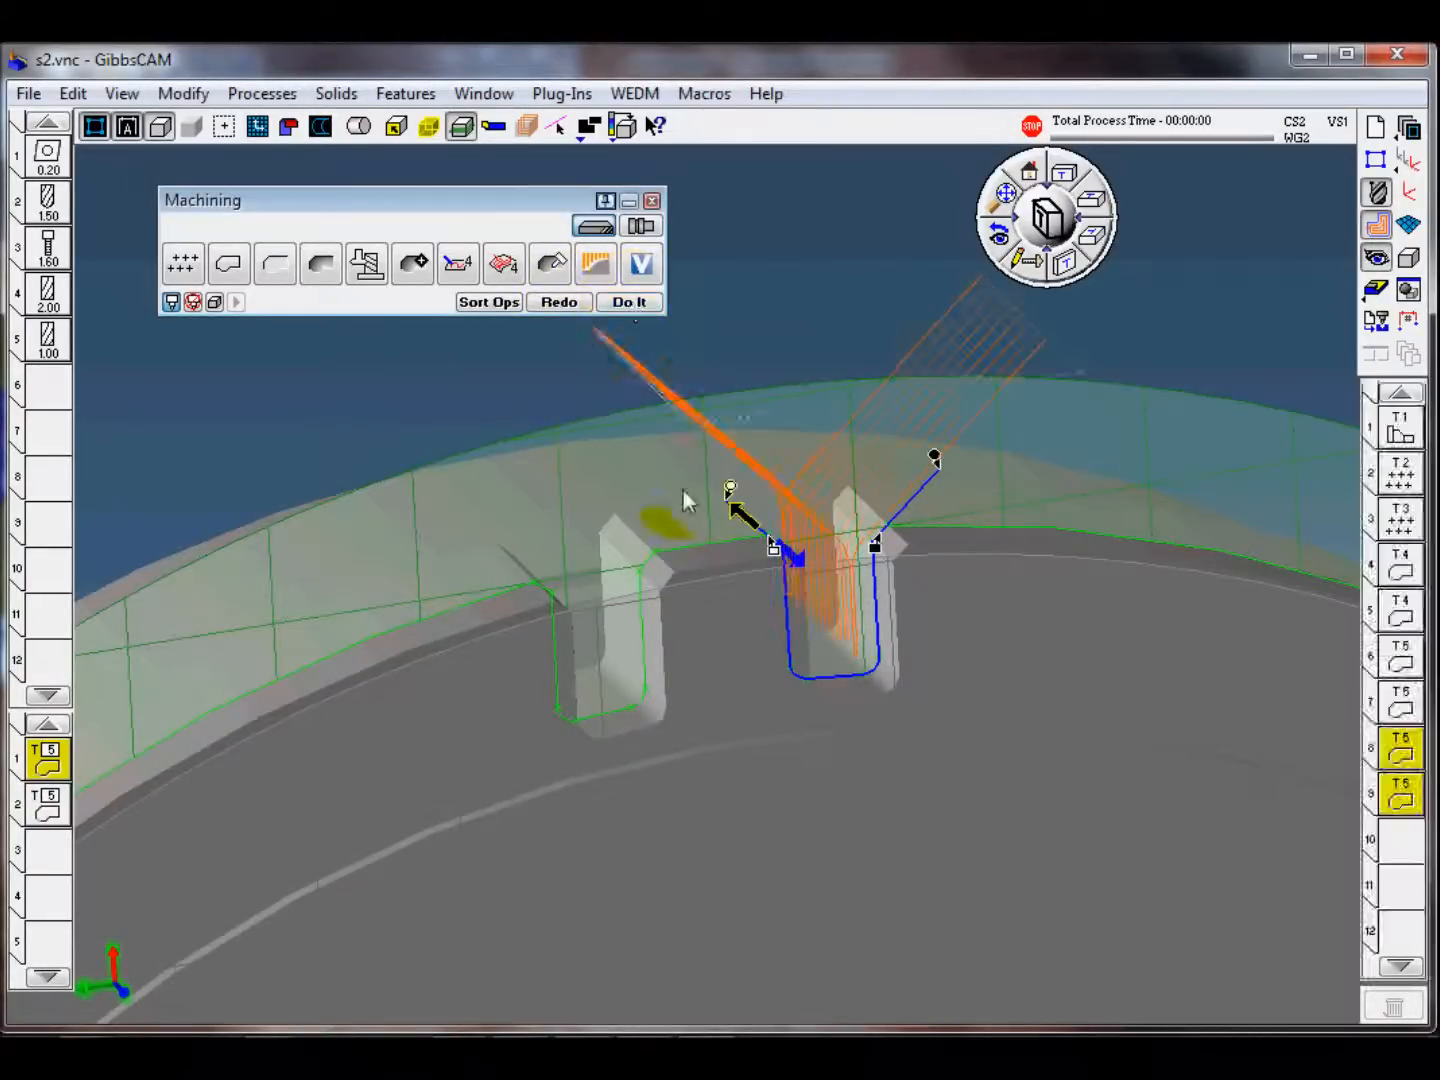
scroll(867, 641, down, 3)
scroll(860, 630, down, 1)
click(822, 380)
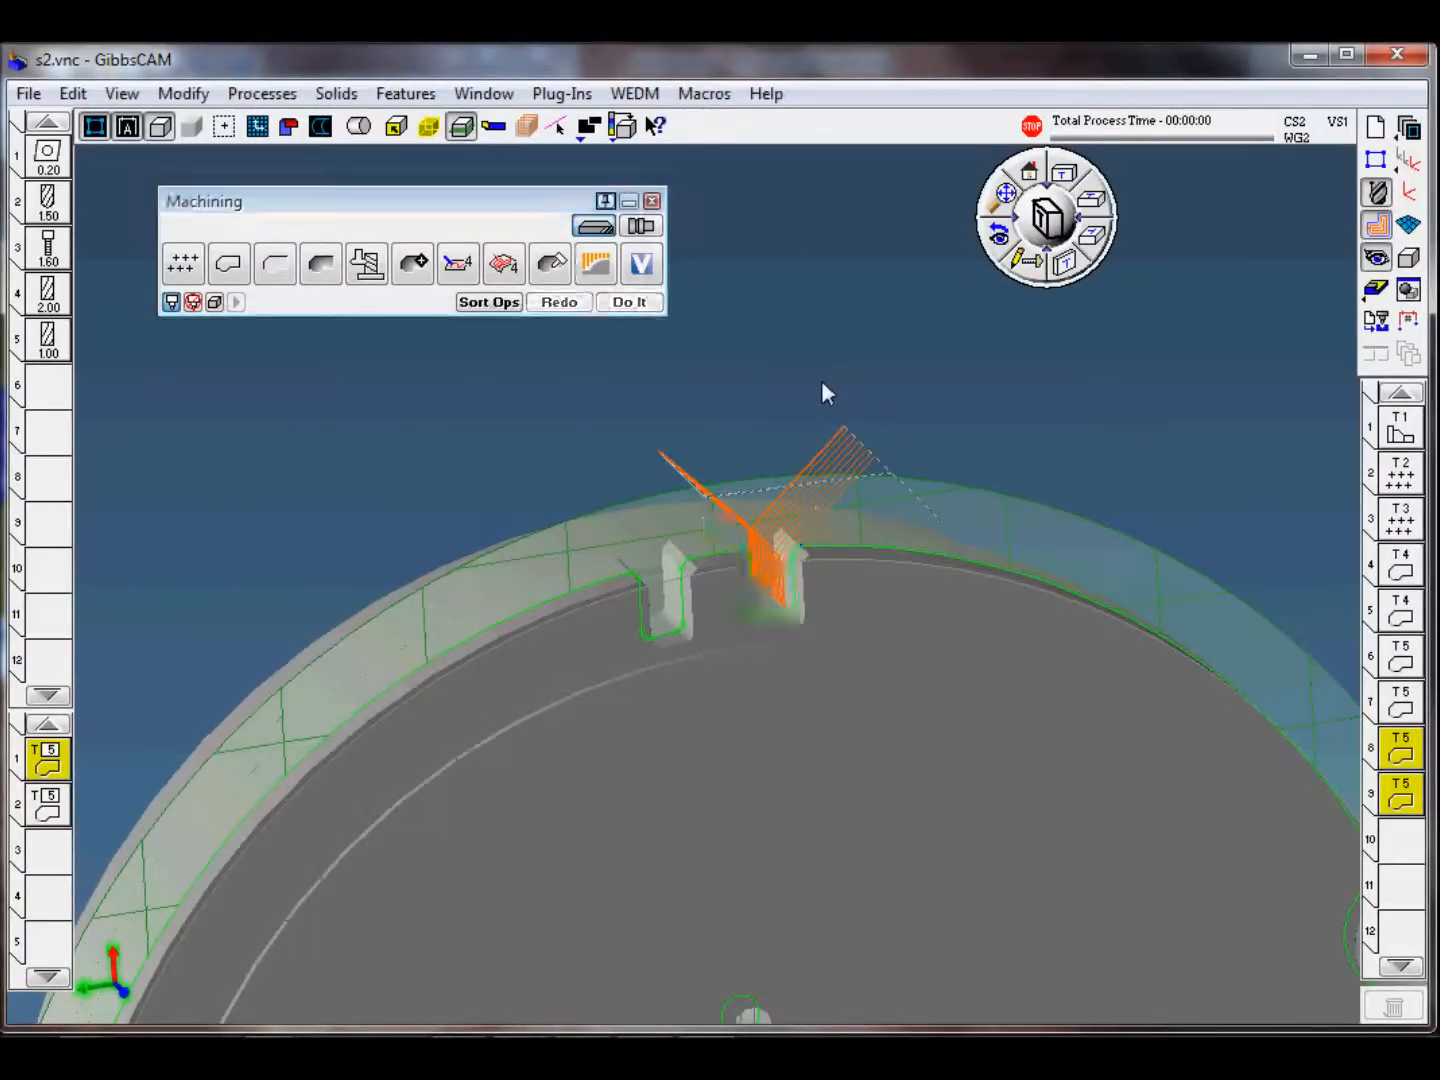
Step: Start the machine simulation and set it to start at op 1 and stop before op 8
middle_drag(630, 833, 886, 860)
click(1375, 291)
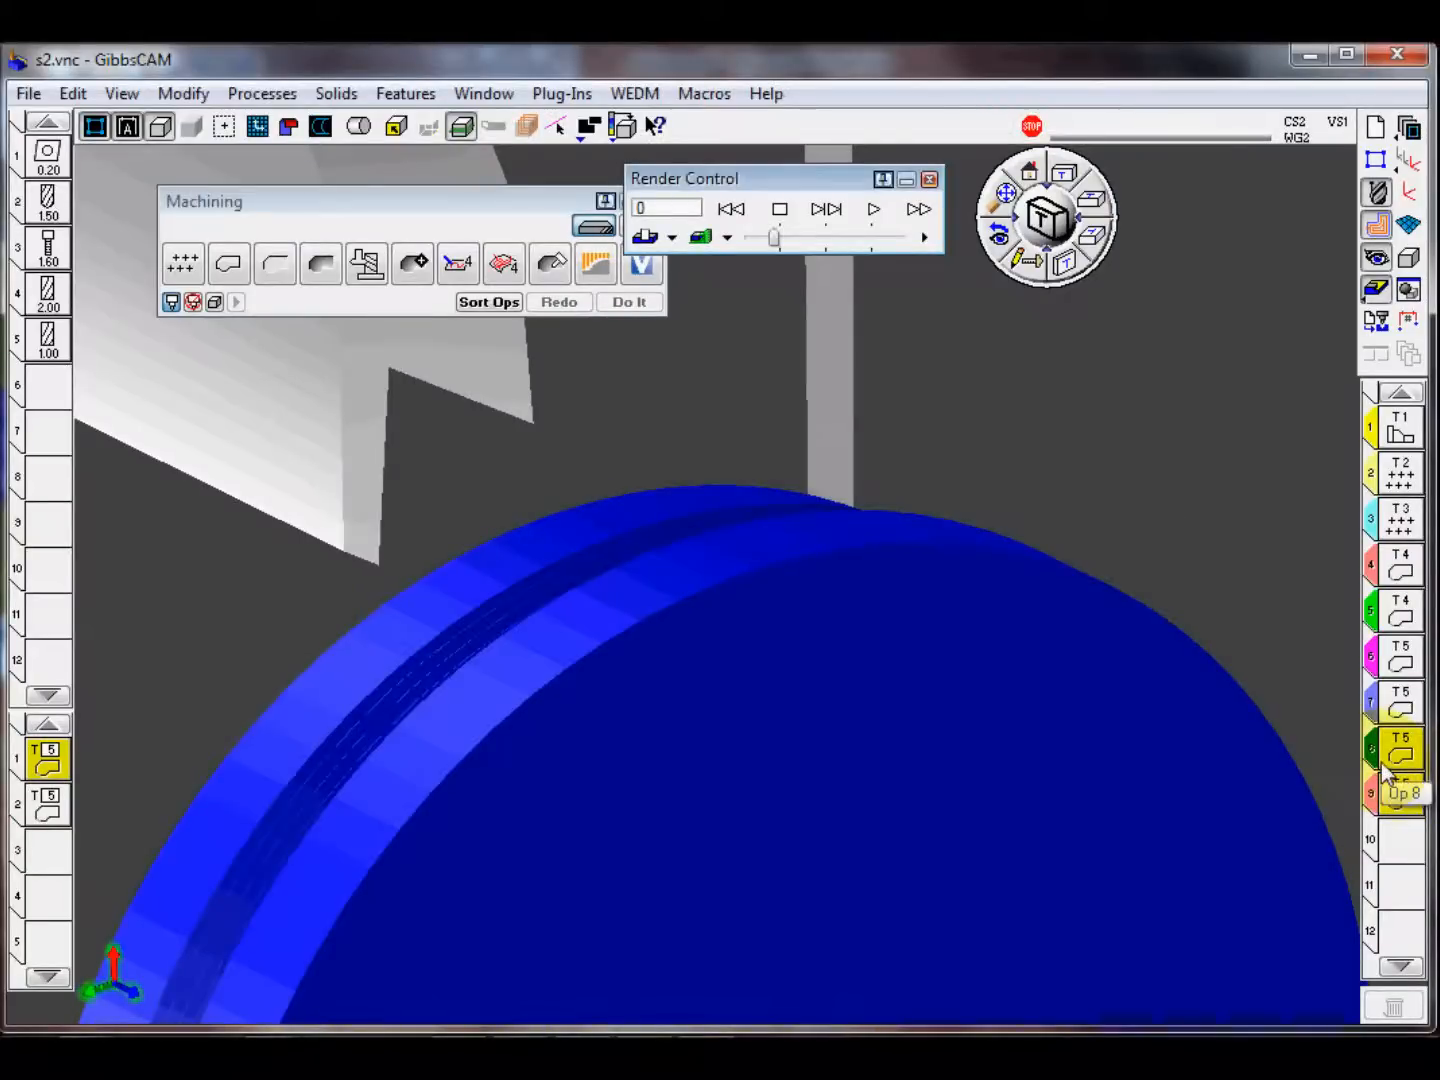
right_click(800, 187)
click(908, 190)
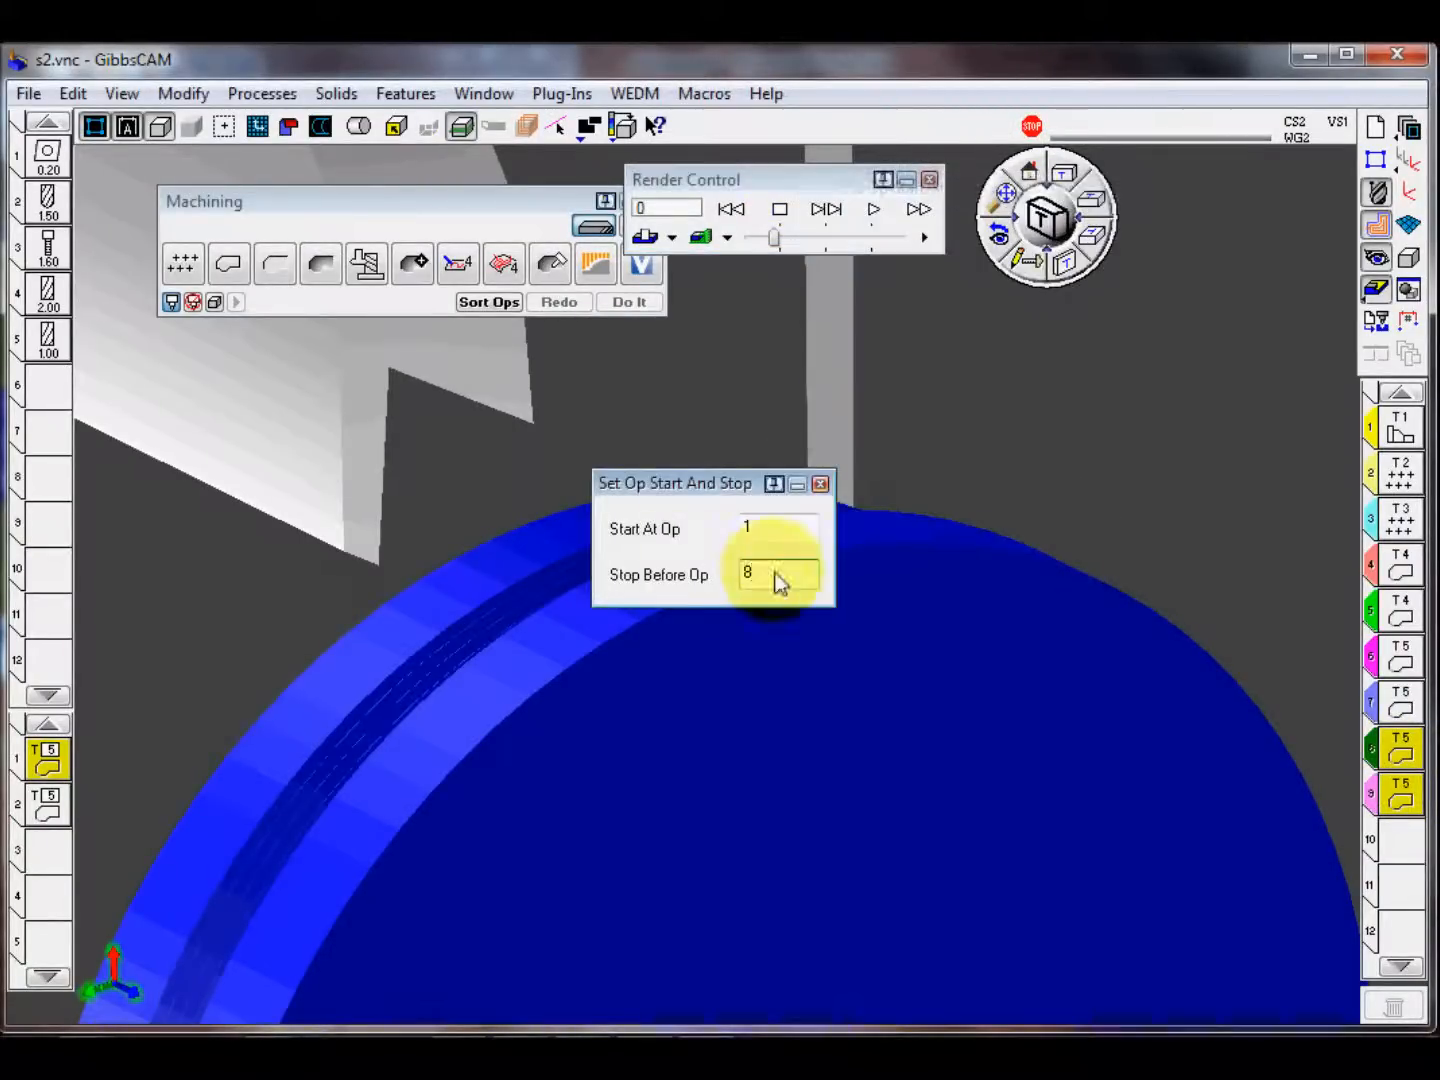
click(821, 484)
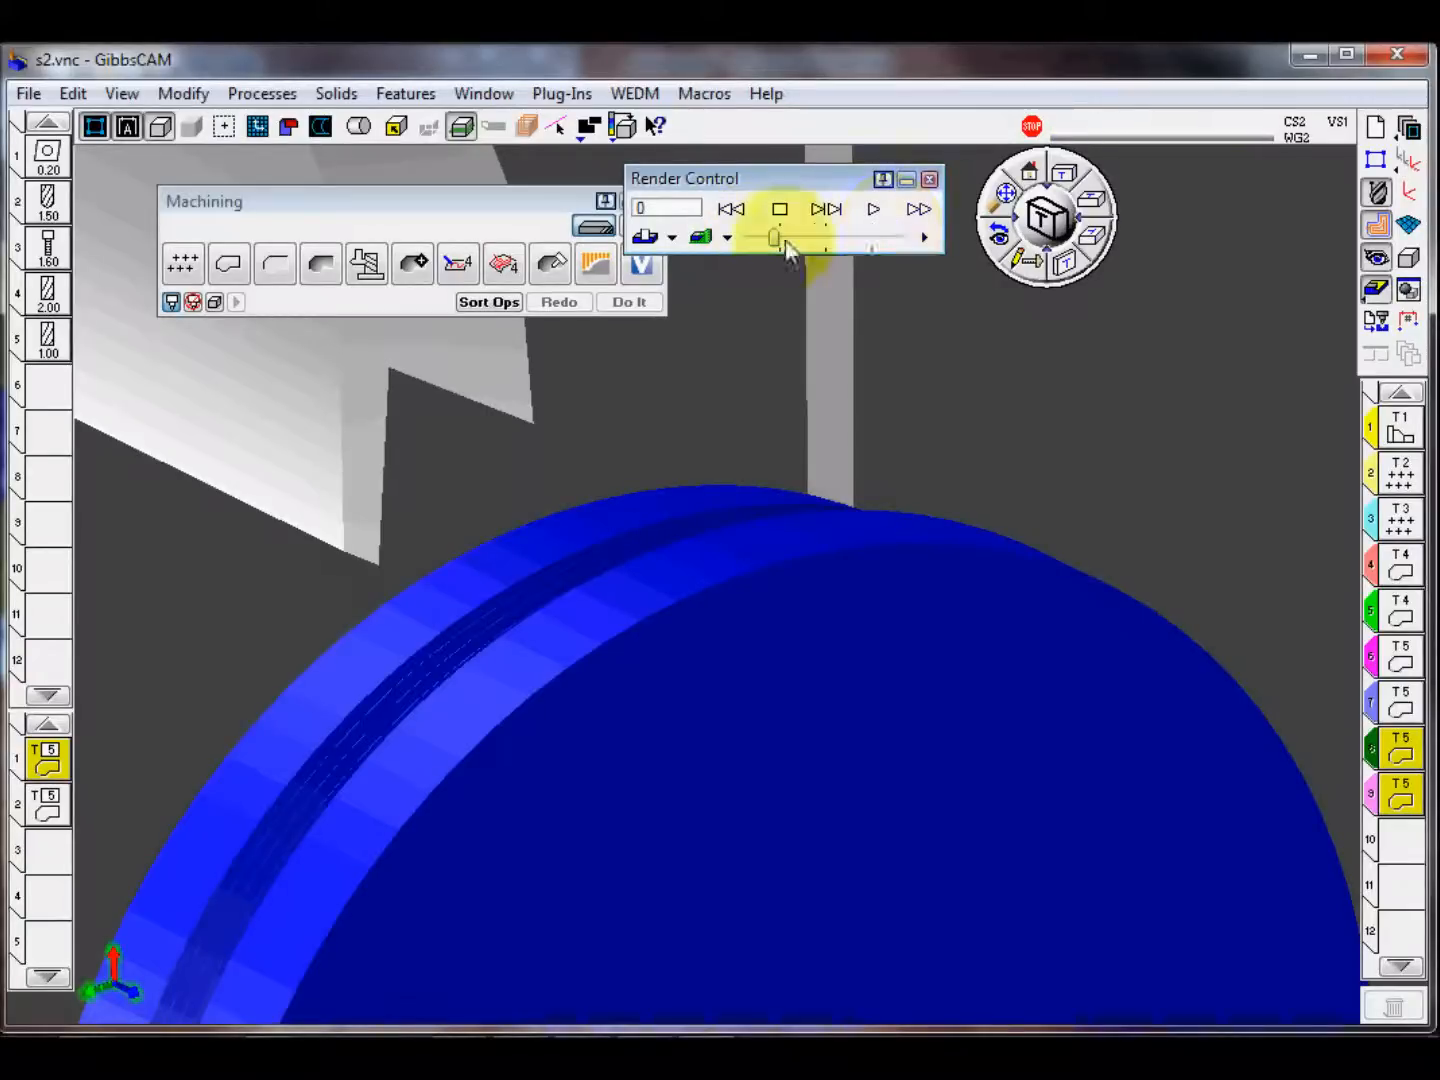
Step: Run the simulation at maximum speed through the earlier operations and inspect the first square slot up close on the rim
drag(778, 239, 947, 245)
click(877, 210)
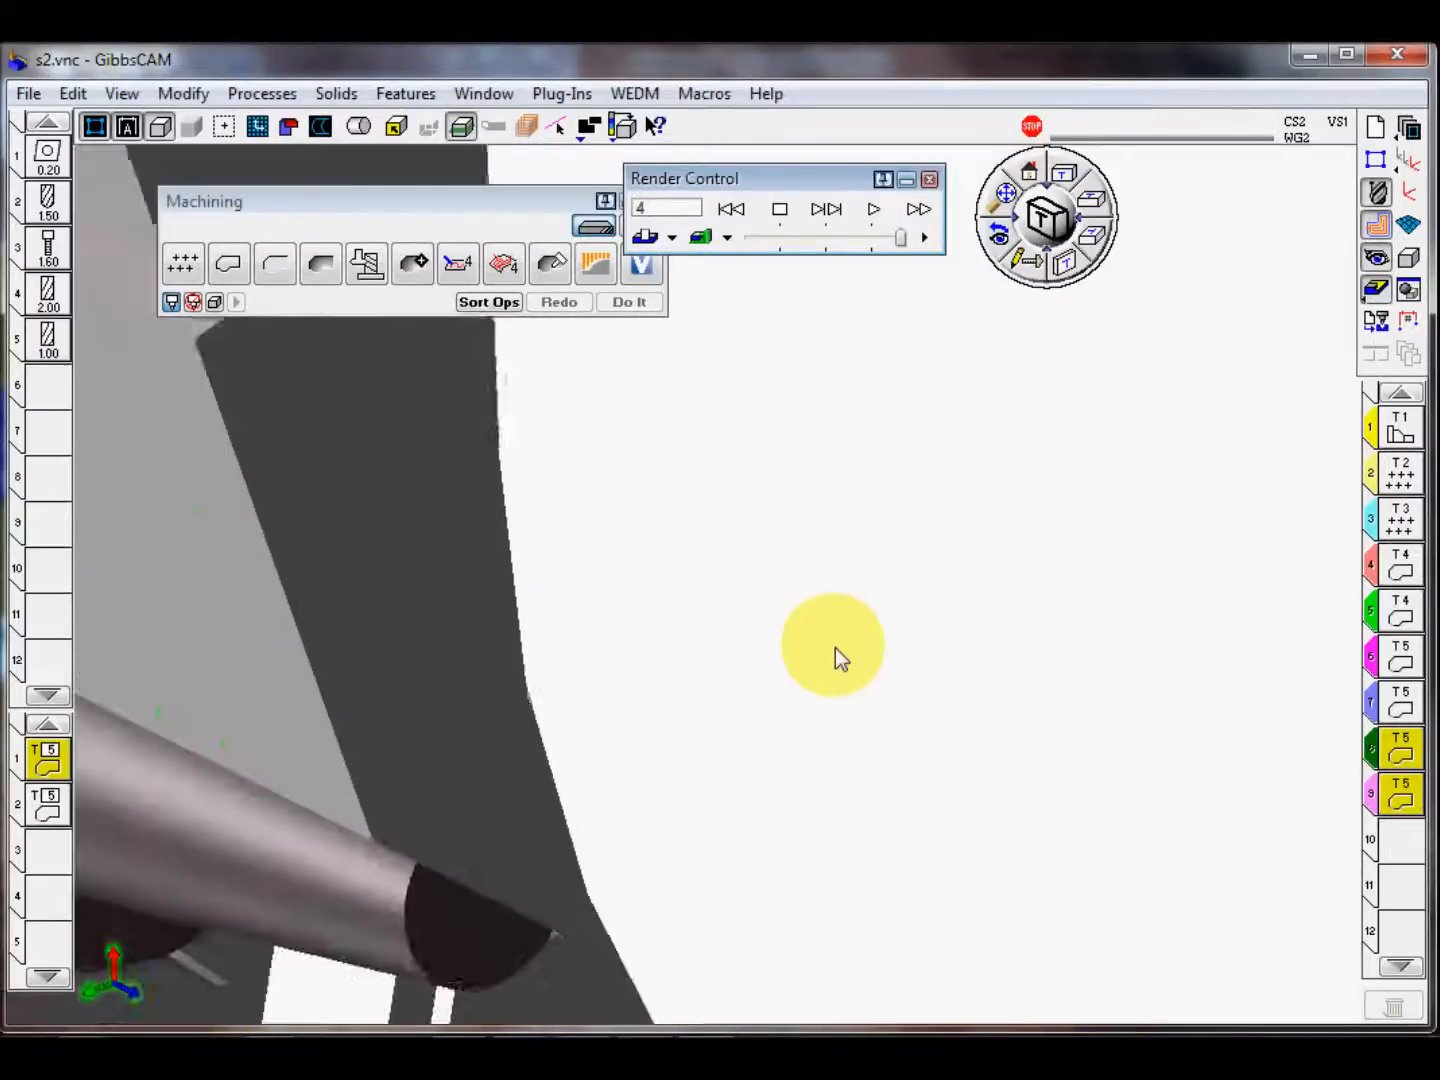
middle_drag(831, 667, 553, 685)
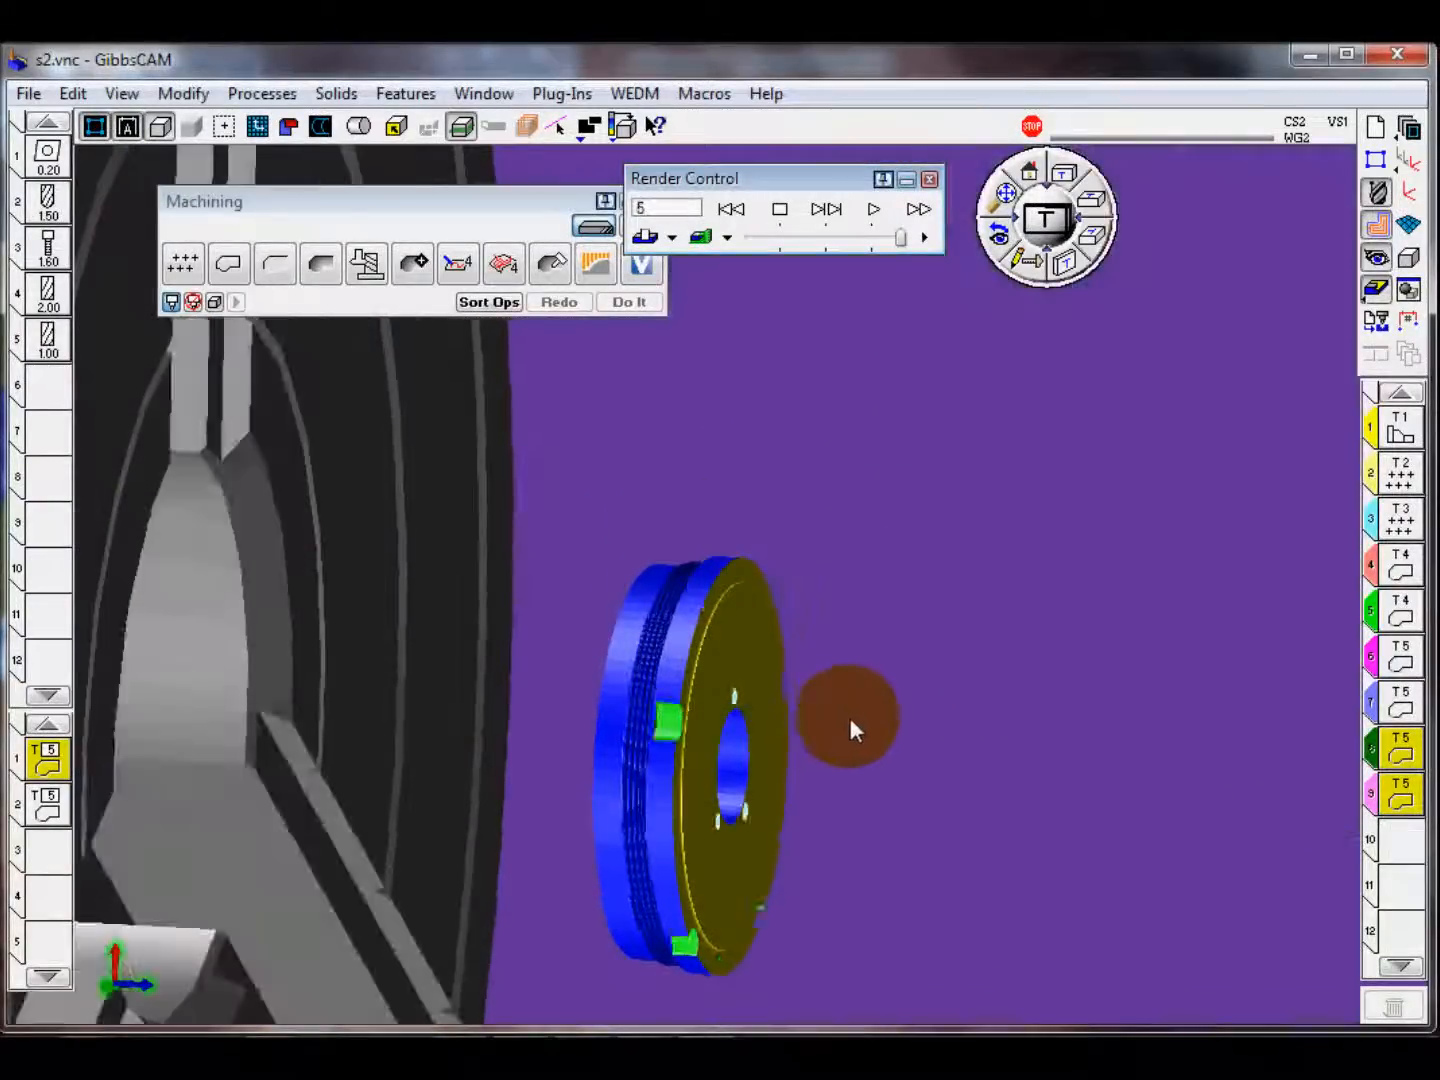
middle_drag(856, 730, 776, 550)
middle_drag(836, 650, 732, 607)
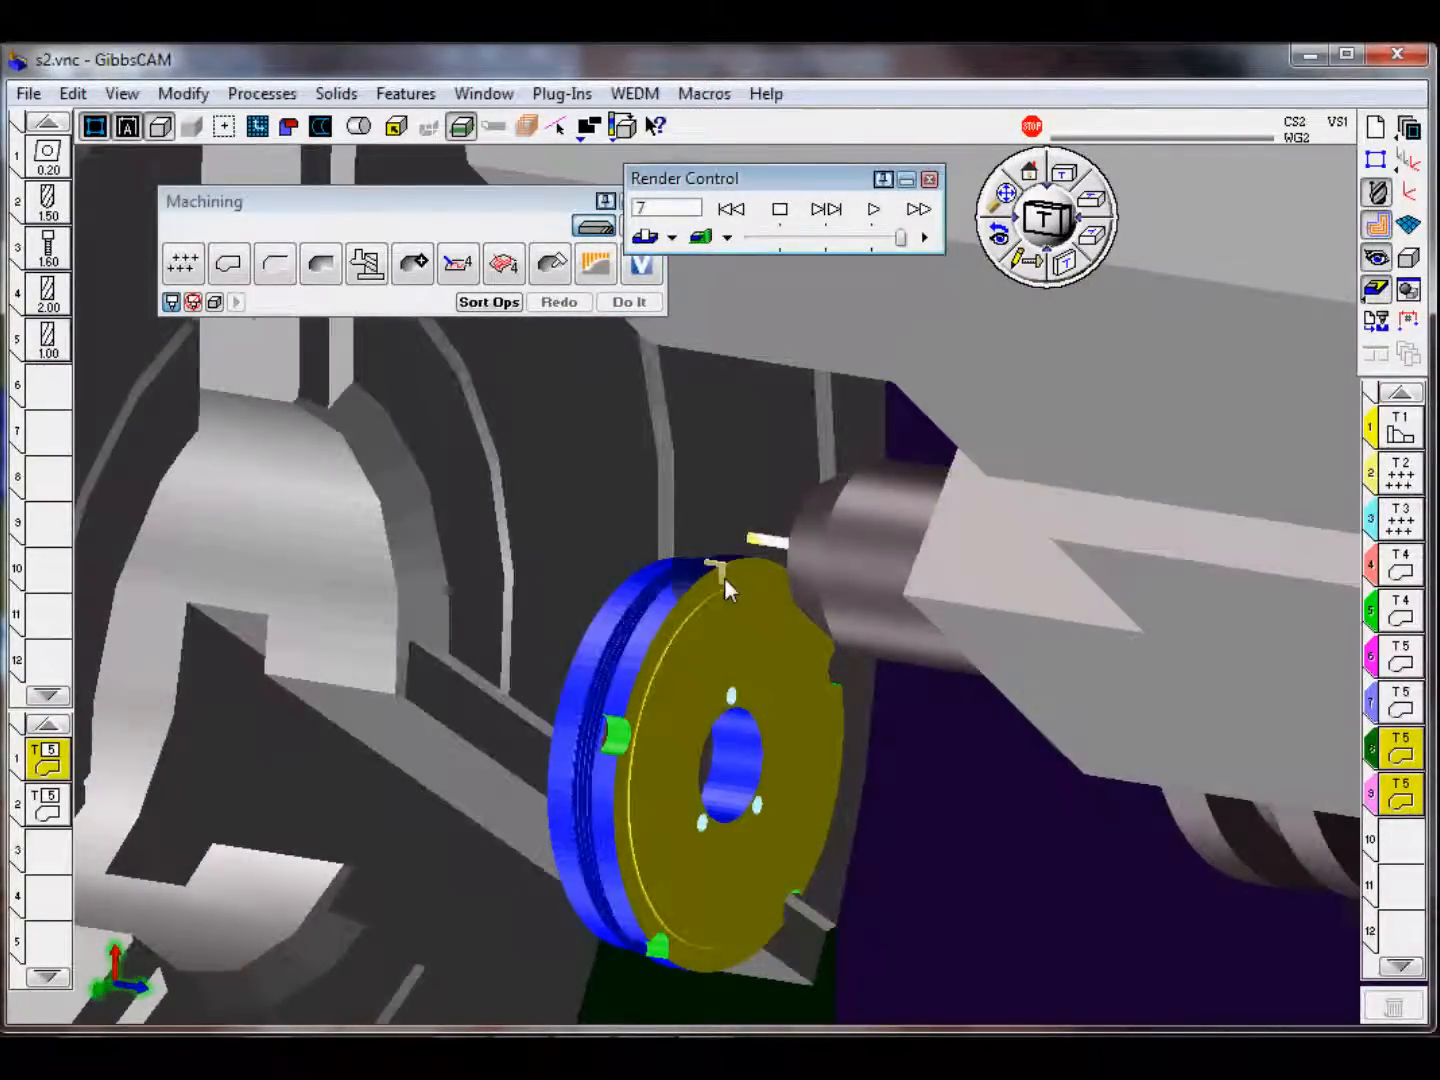
scroll(725, 577, up, 8)
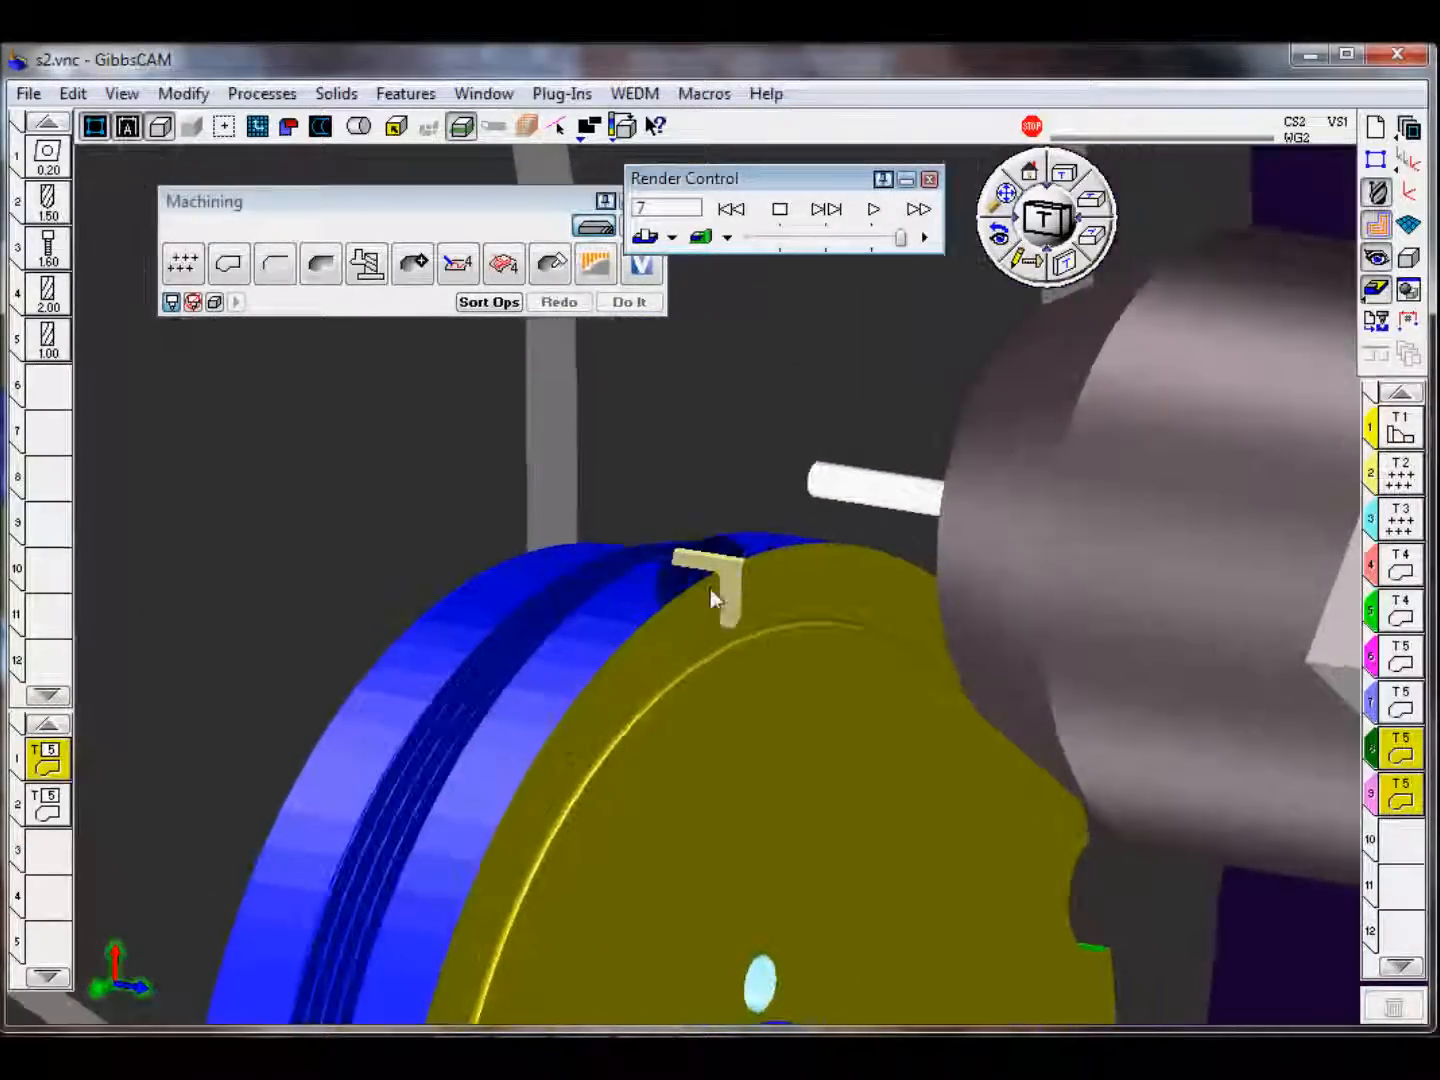
scroll(710, 599, up, 8)
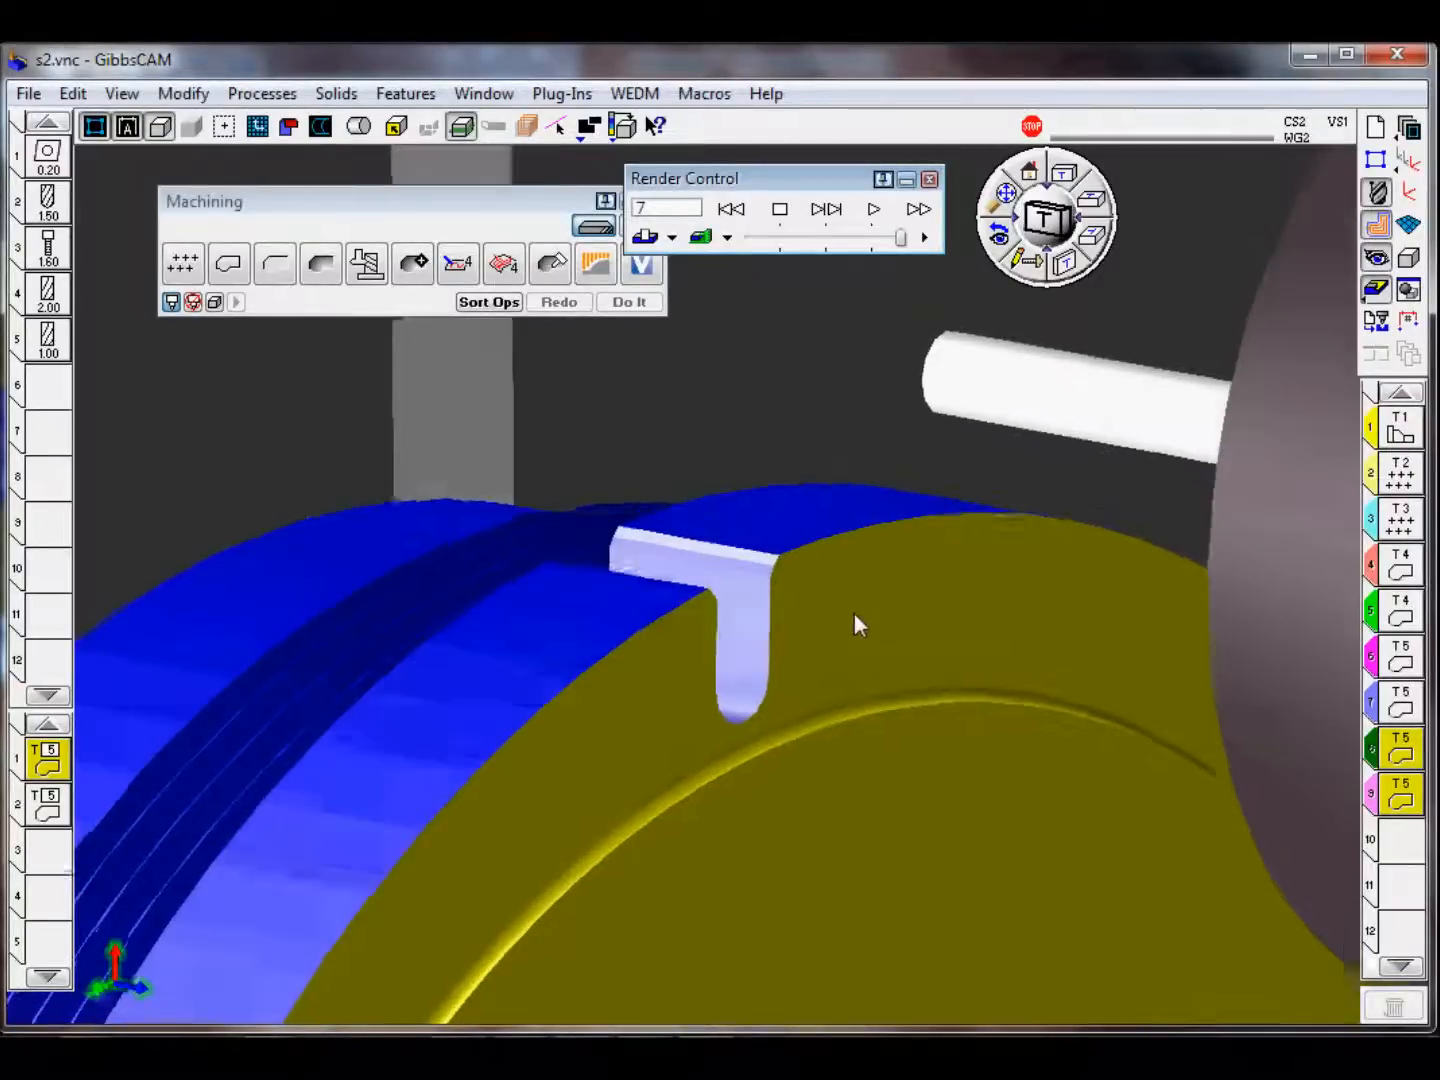
scroll(866, 634, up, 3)
Step: Slow the simulation and play the second square slot's rough and finish operations through to the end of the program
drag(901, 237, 786, 239)
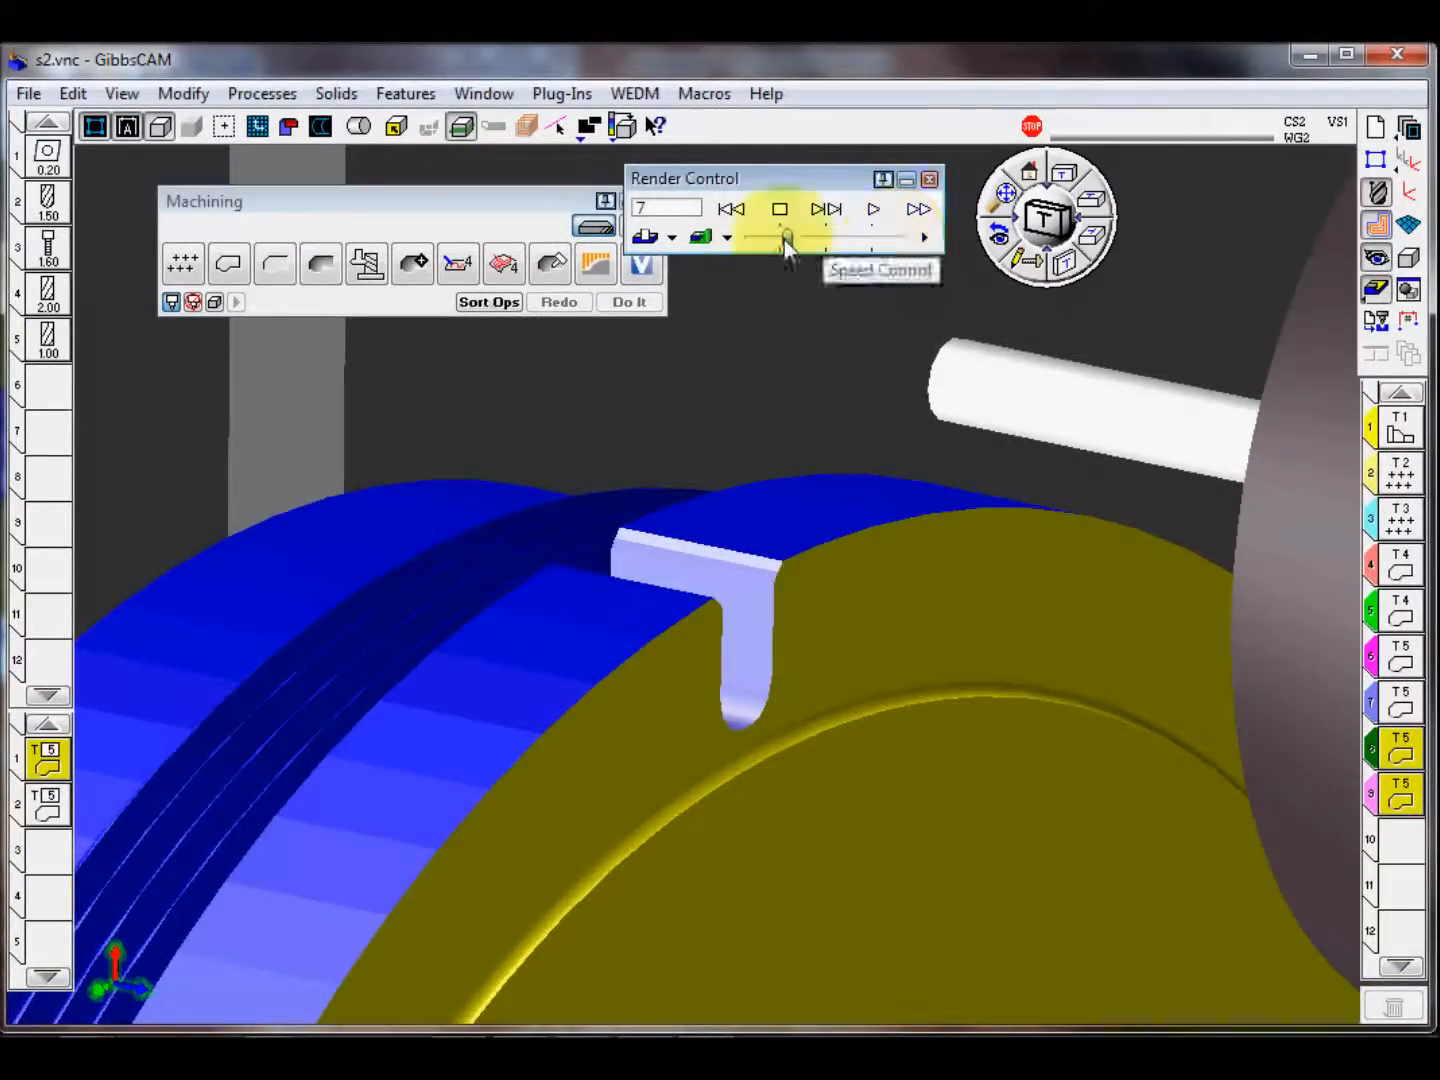
click(874, 209)
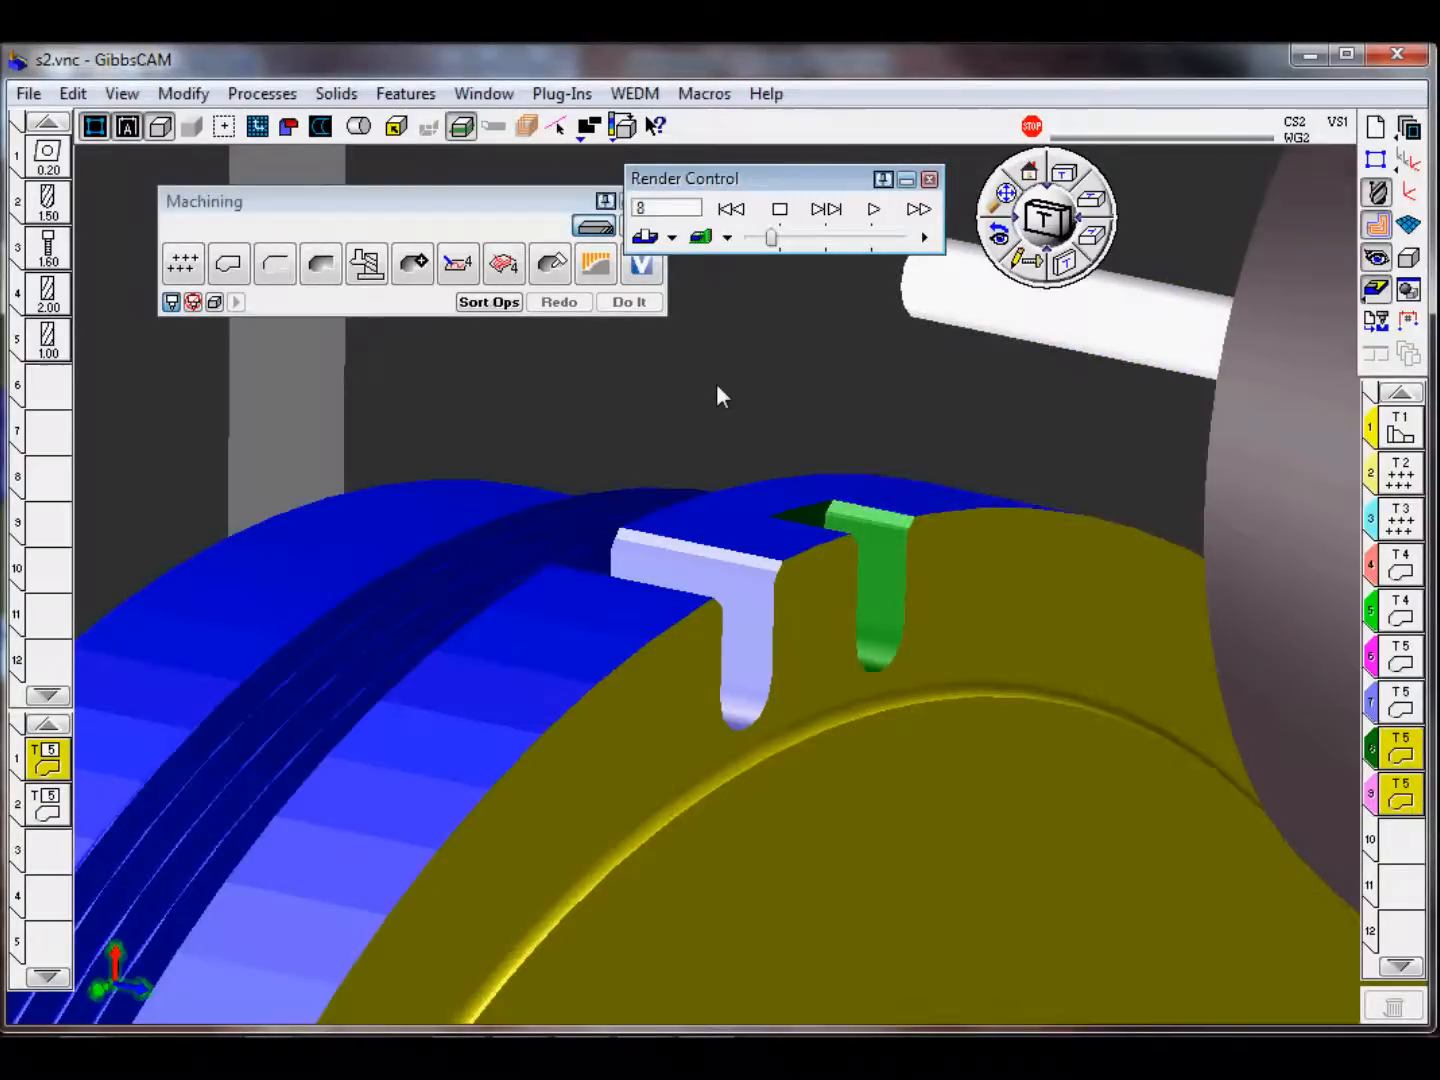
drag(770, 238, 800, 240)
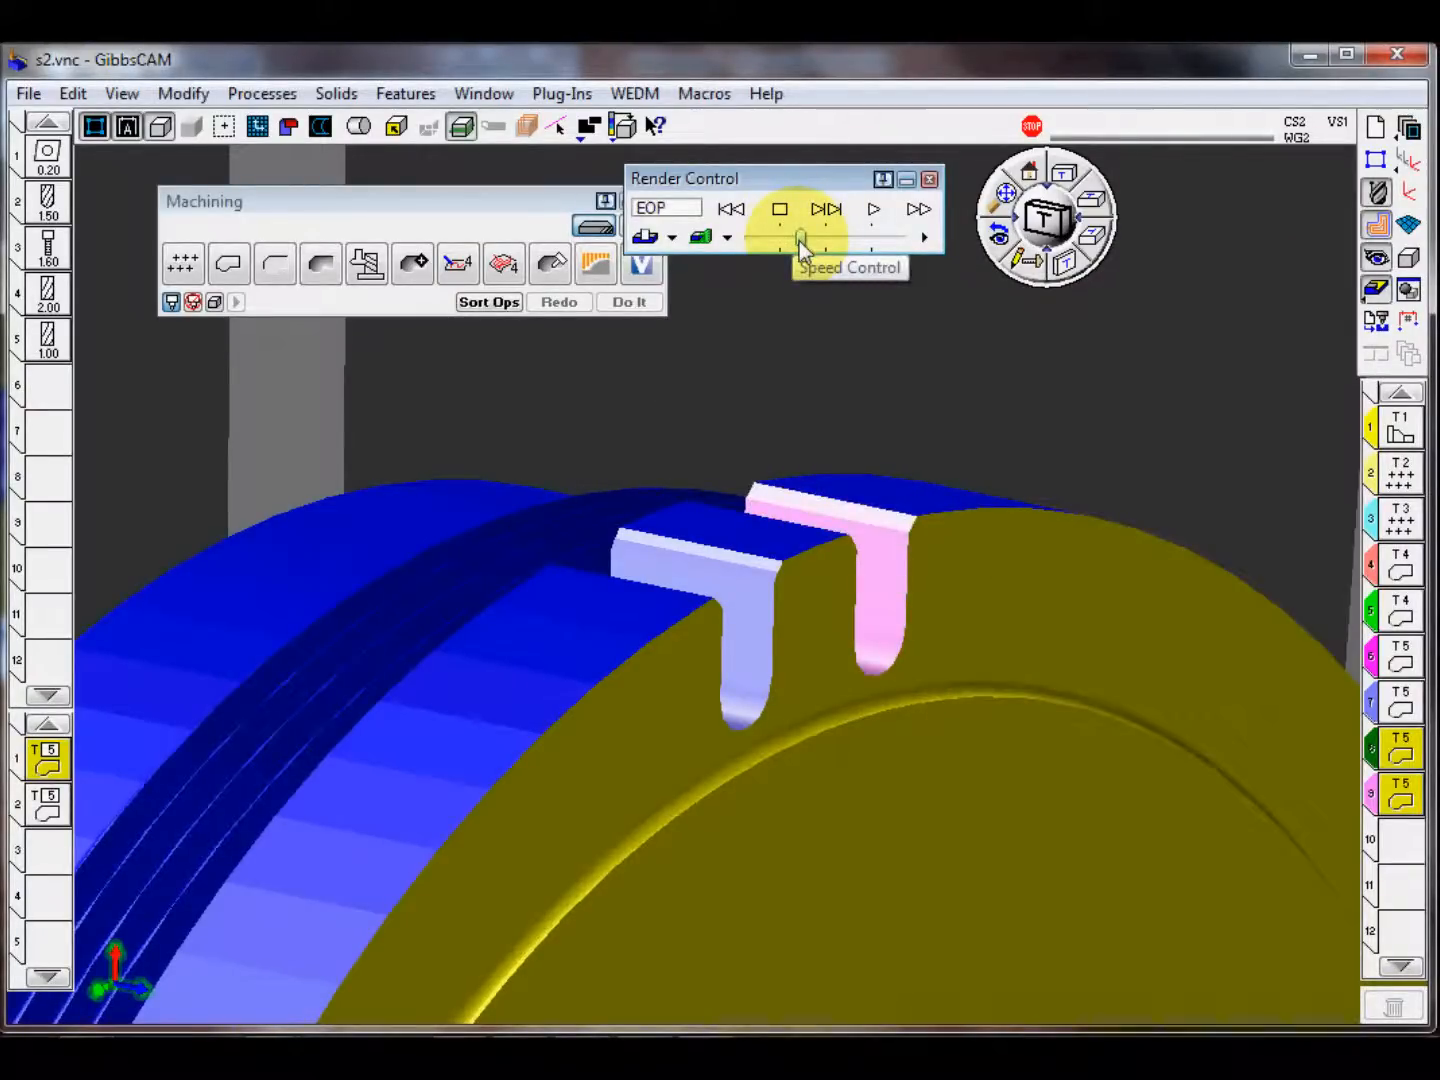
Step: Examine the fully machined part from several angles, including both square slots, the rim cutouts and the face holes
middle_drag(901, 804, 753, 803)
scroll(753, 803, down, 6)
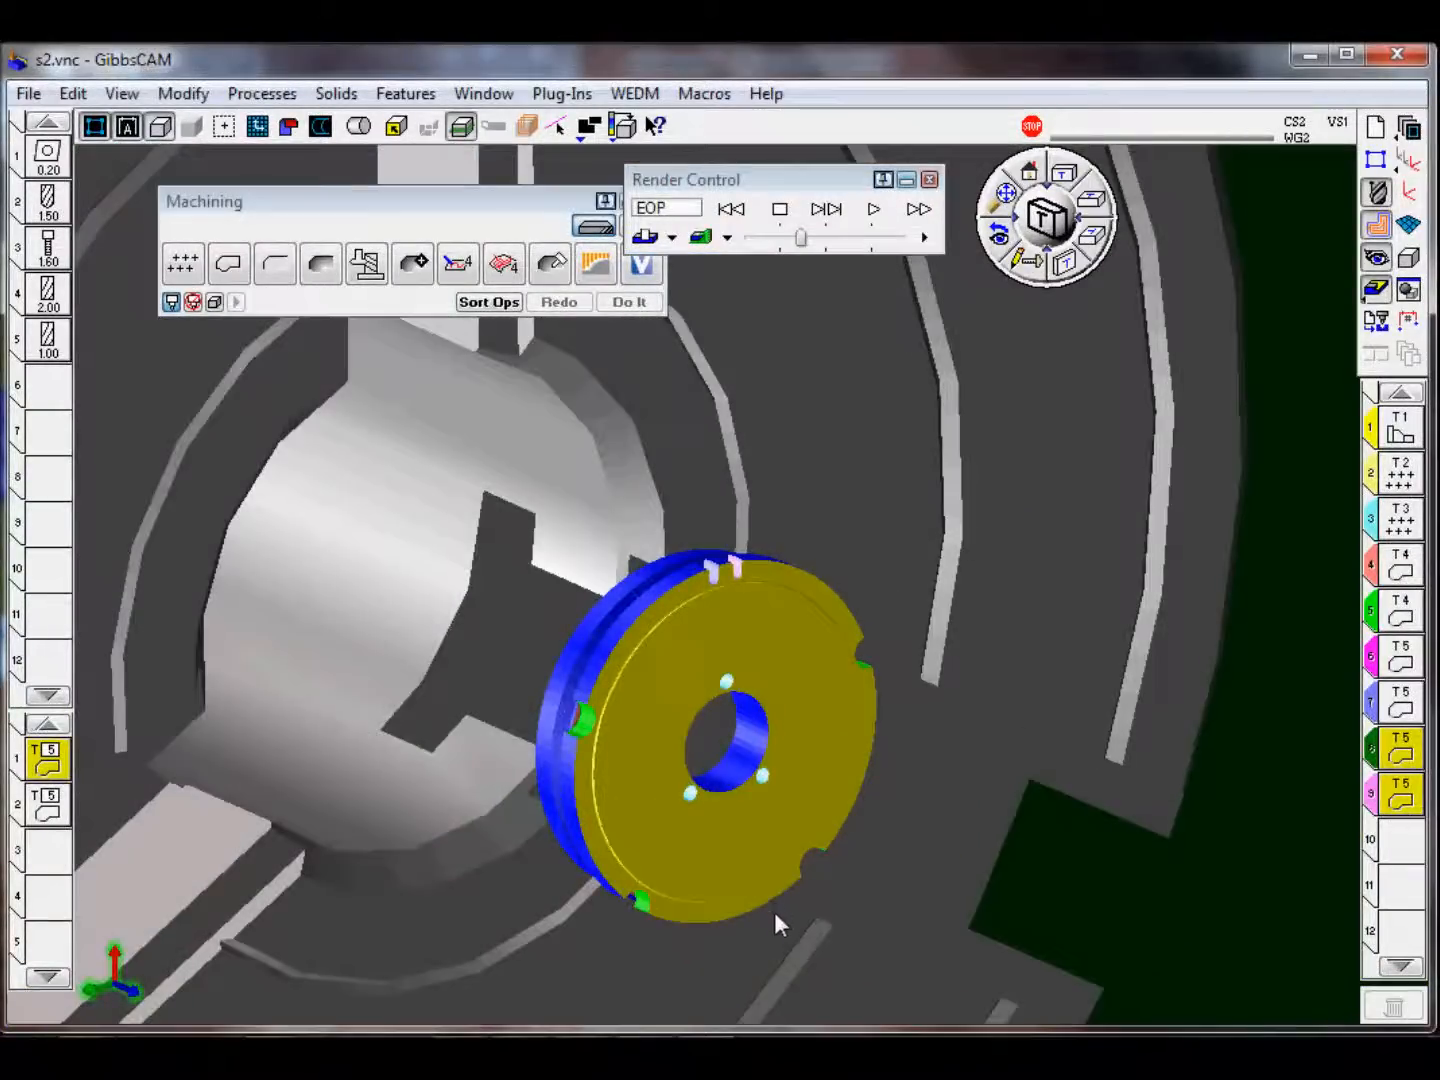
scroll(782, 926, up, 2)
middle_drag(765, 761, 762, 561)
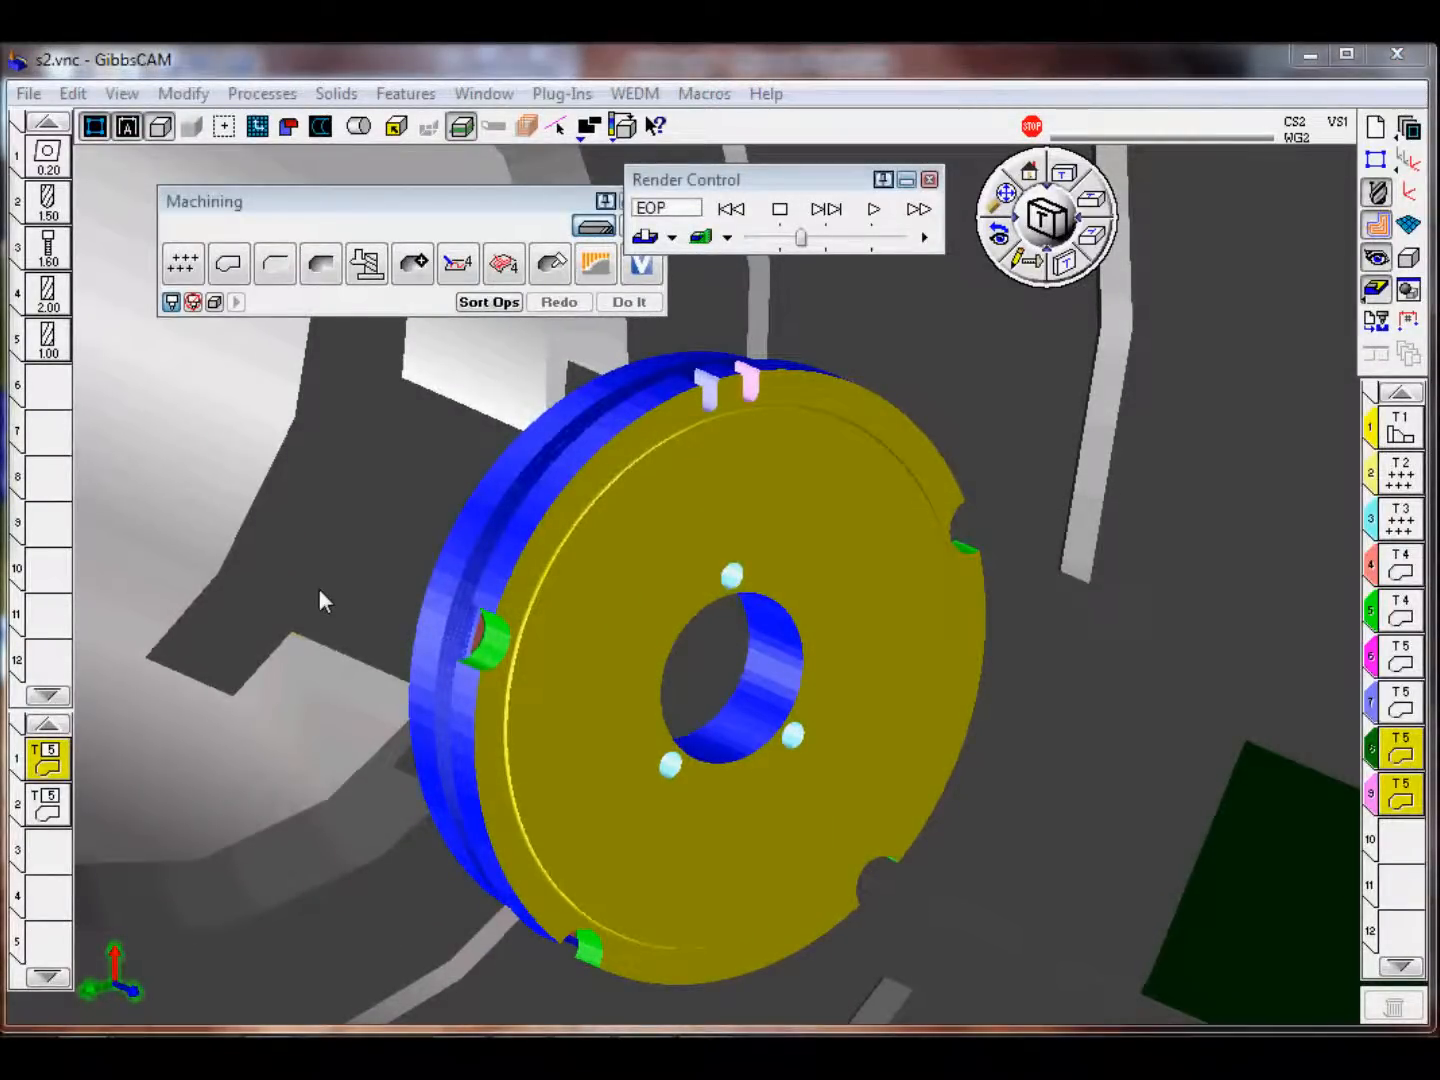
middle_drag(616, 652, 689, 699)
middle_drag(530, 607, 634, 716)
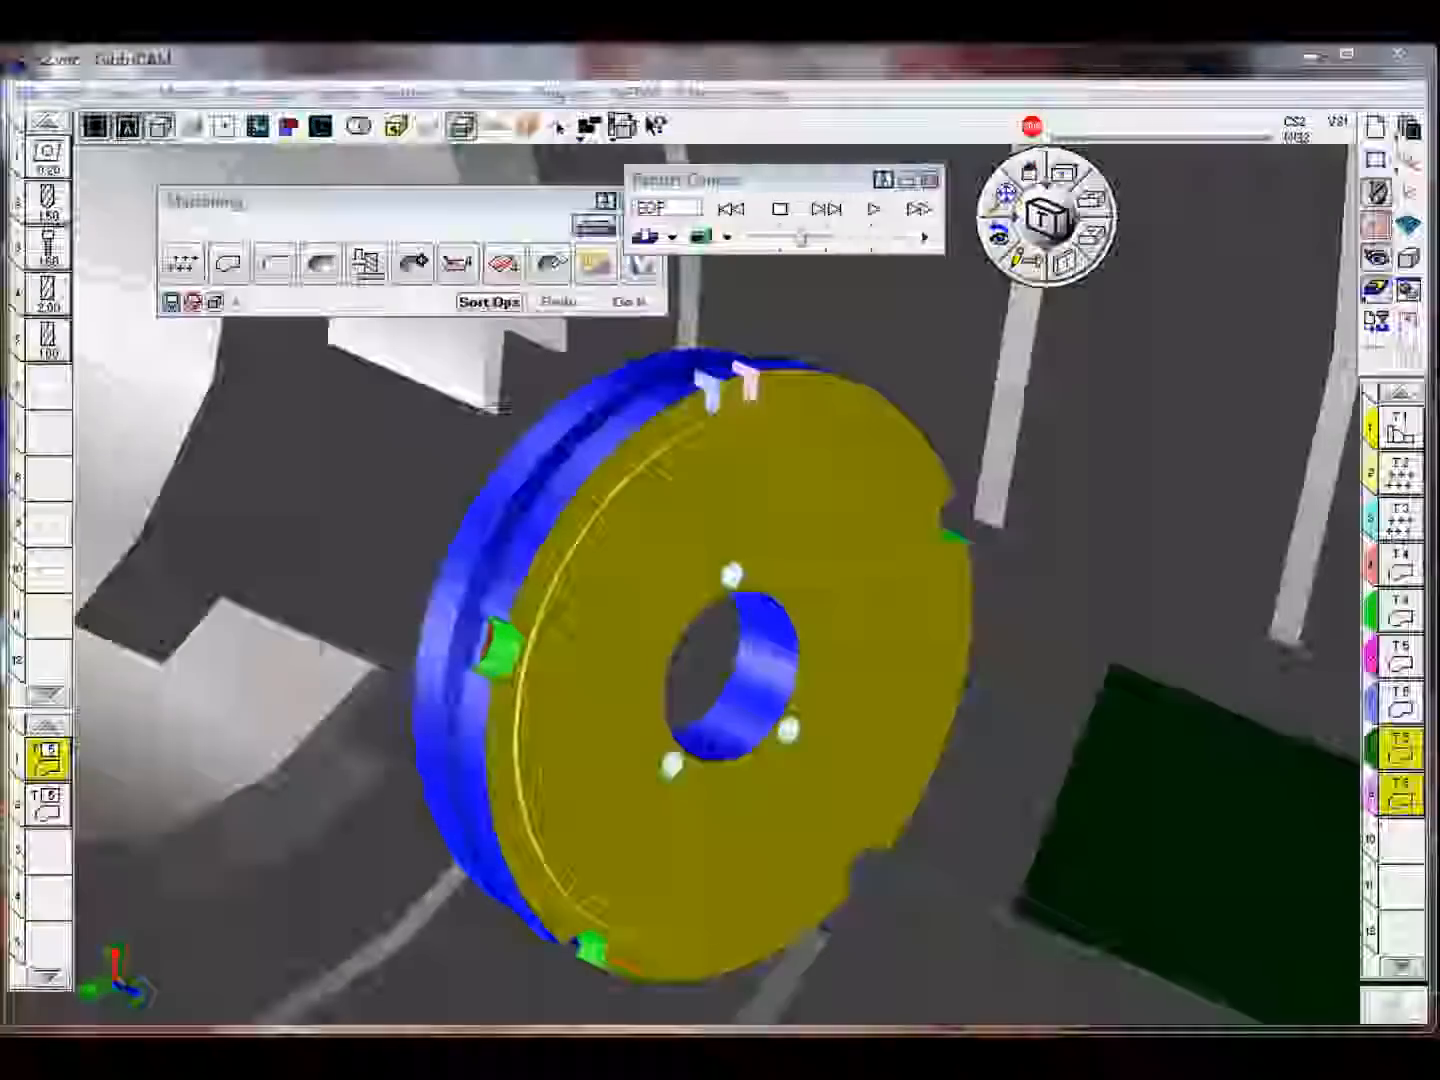